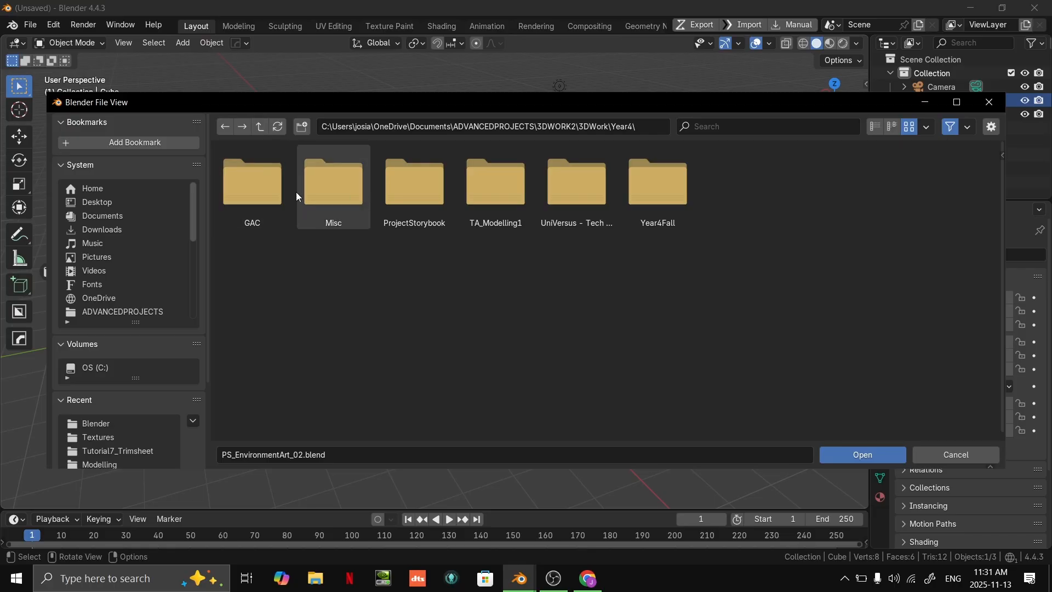
- Open Tutorial9_Terrain.blend from the TA_Modelling1\Tutorials\Tutorial9_Terrain folder
{"action": "right_click", "coordinate": [554, 205]}
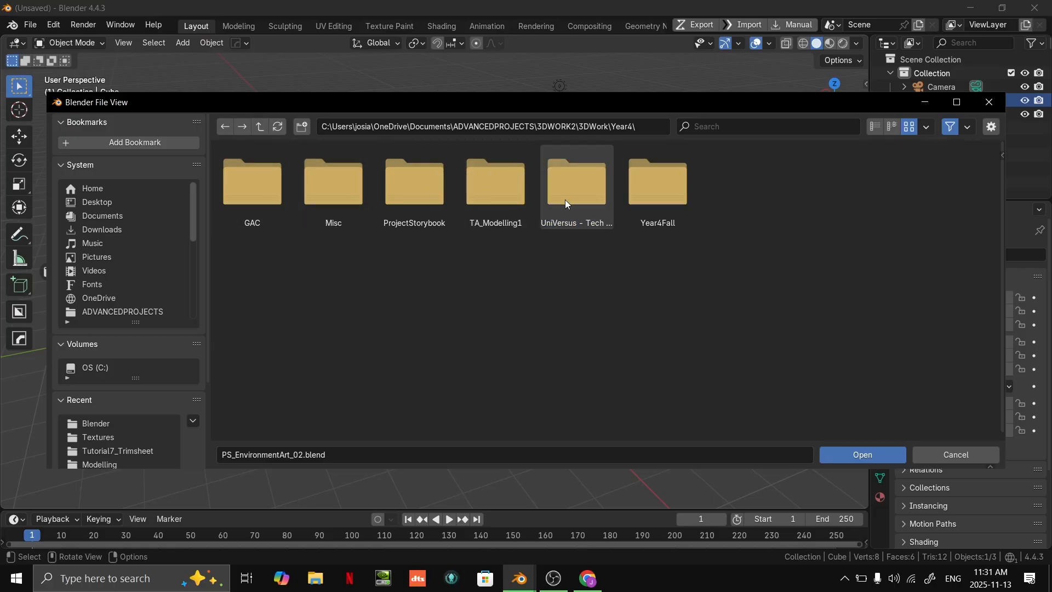
{"action": "left_click", "coordinate": [497, 192]}
{"action": "left_click", "coordinate": [251, 198]}
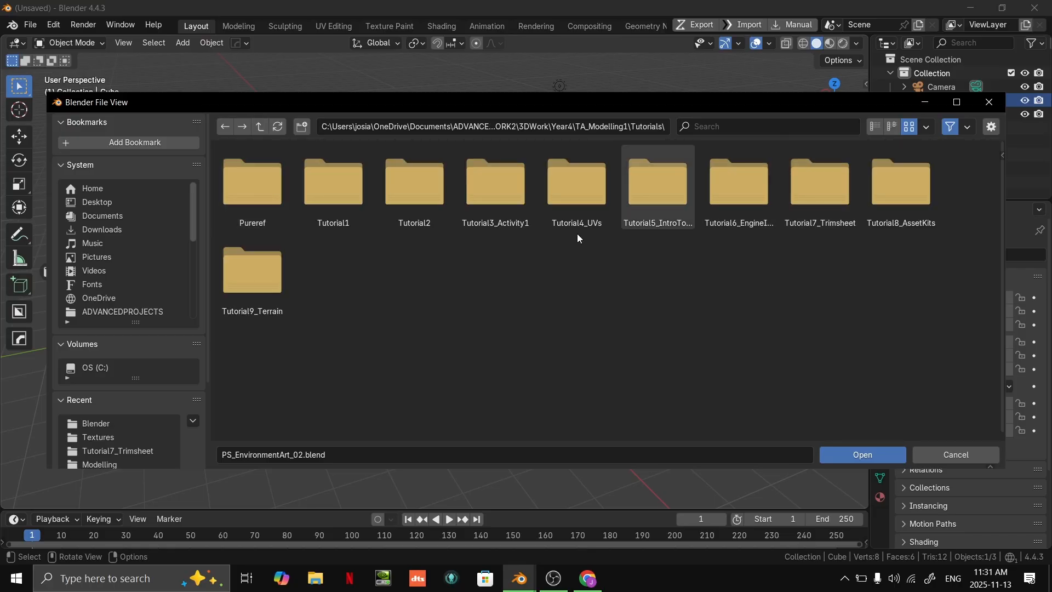
{"action": "left_click", "coordinate": [258, 274]}
{"action": "double_click", "coordinate": [332, 203]}
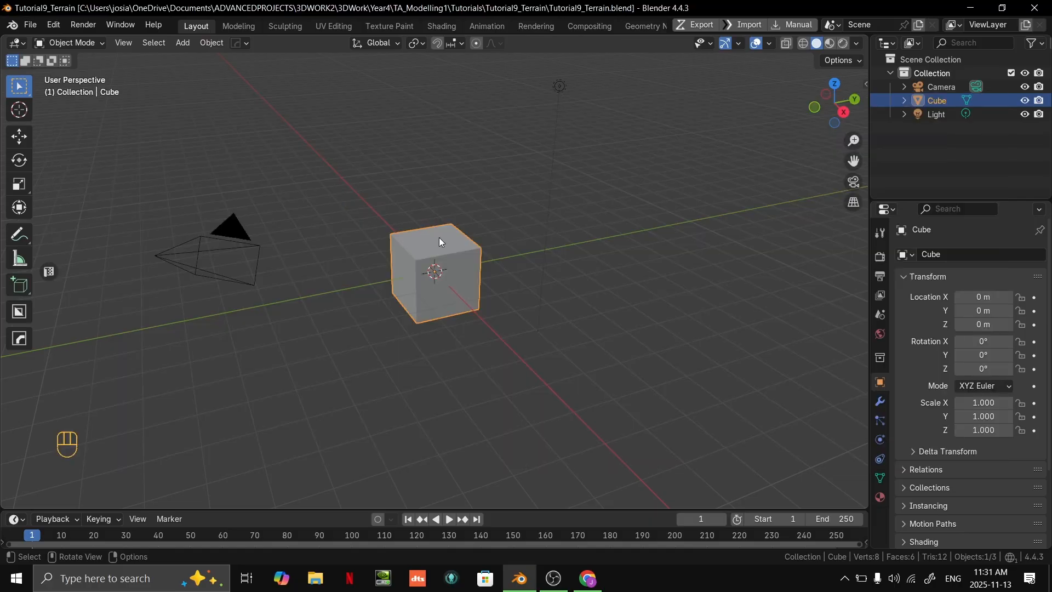
- Rename the existing collection to Test, collapse it in the outliner and hide it in the viewport
{"action": "scroll", "coordinate": [557, 270], "scroll_direction": "down", "scroll_amount": 5}
{"action": "middle_click_drag", "start_coordinate": [557, 271], "coordinate": [522, 295]}
{"action": "scroll", "coordinate": [623, 277], "scroll_direction": "up", "scroll_amount": 2}
{"action": "scroll", "coordinate": [563, 298], "scroll_direction": "down", "scroll_amount": 5}
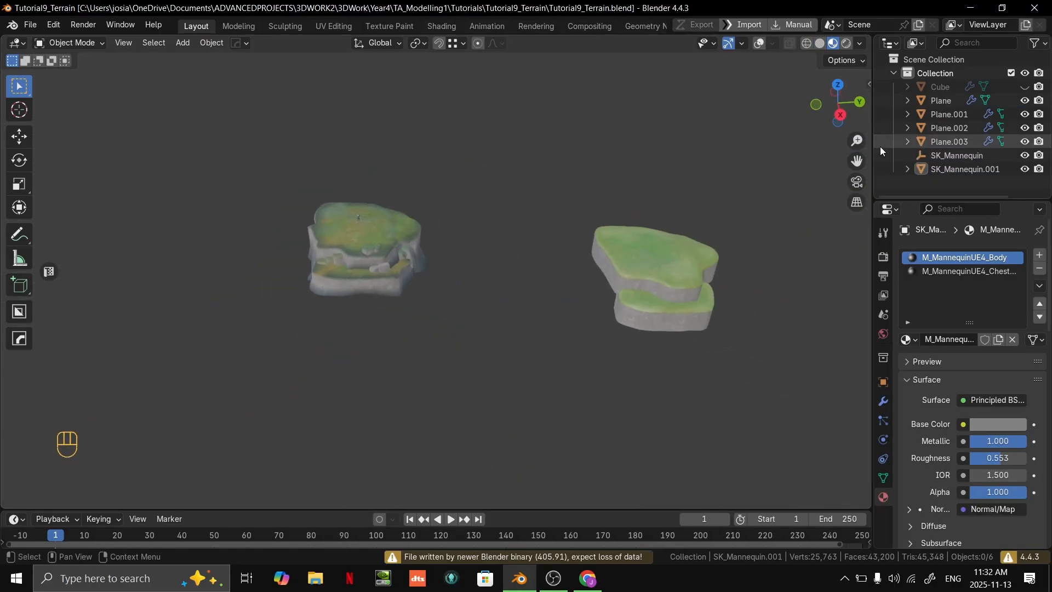
{"action": "double_click", "coordinate": [937, 73]}
{"action": "key", "text": "shift"}
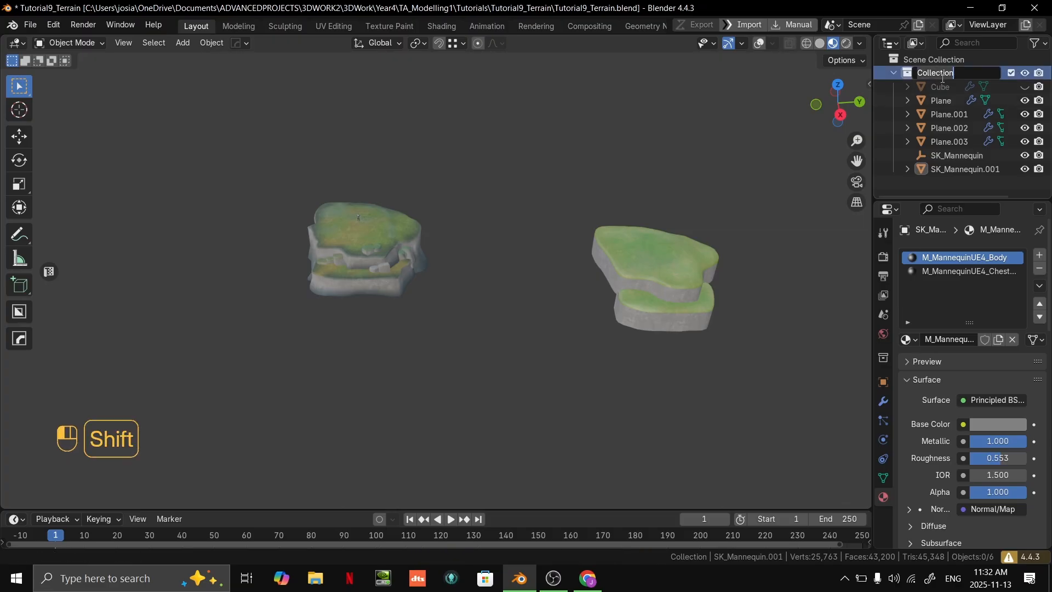
{"action": "type", "text": "Test"}
{"action": "key", "text": "Return"}
{"action": "left_click", "coordinate": [895, 73]}
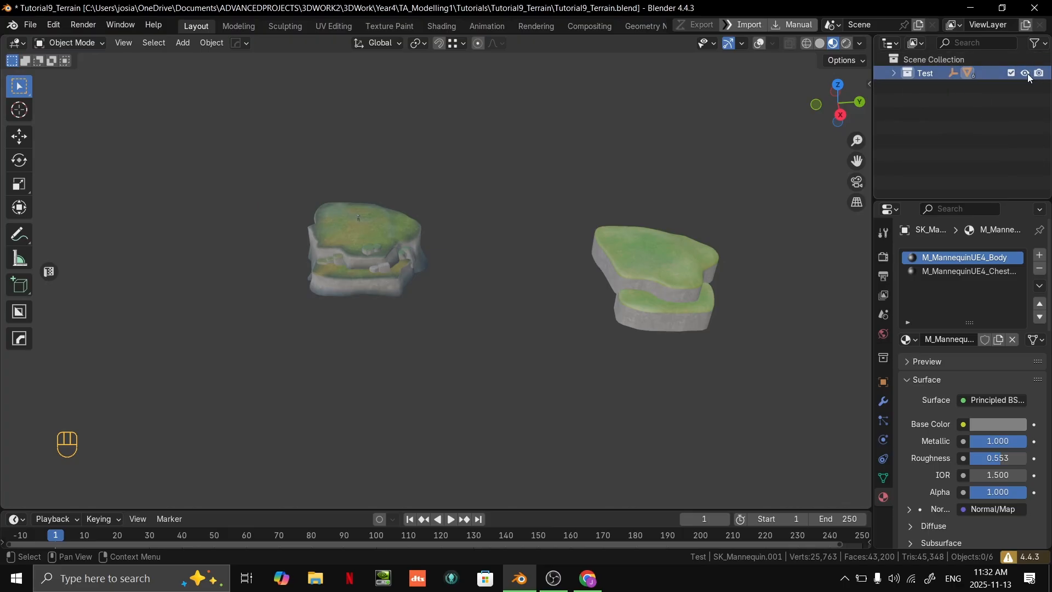
{"action": "left_click", "coordinate": [1025, 73]}
- Create a new collection under the Scene Collection and name it Terrain
{"action": "right_click", "coordinate": [963, 93]}
{"action": "left_click", "coordinate": [931, 88]}
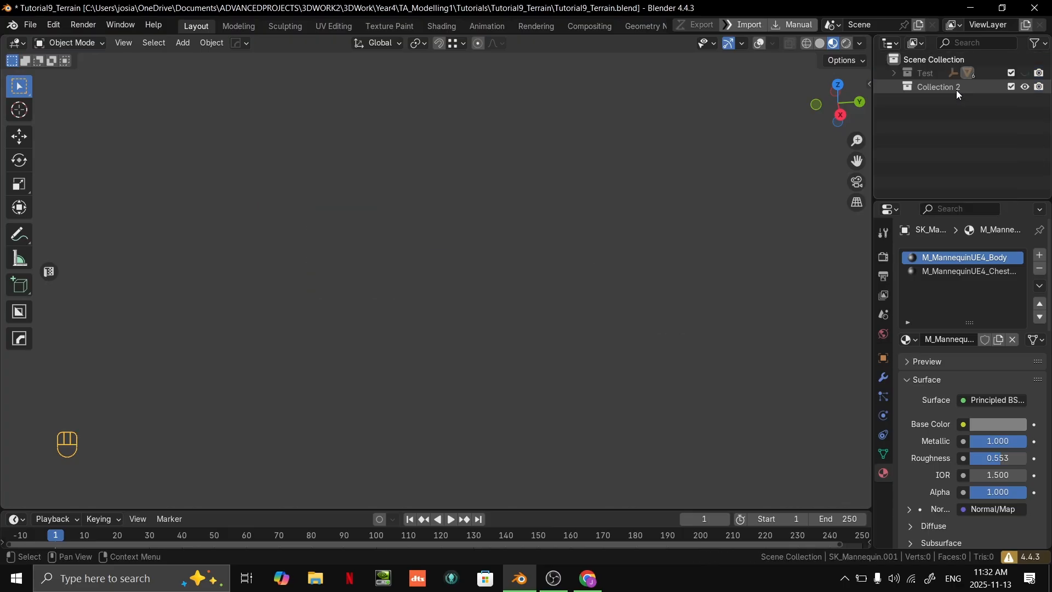
{"action": "double_click", "coordinate": [956, 90]}
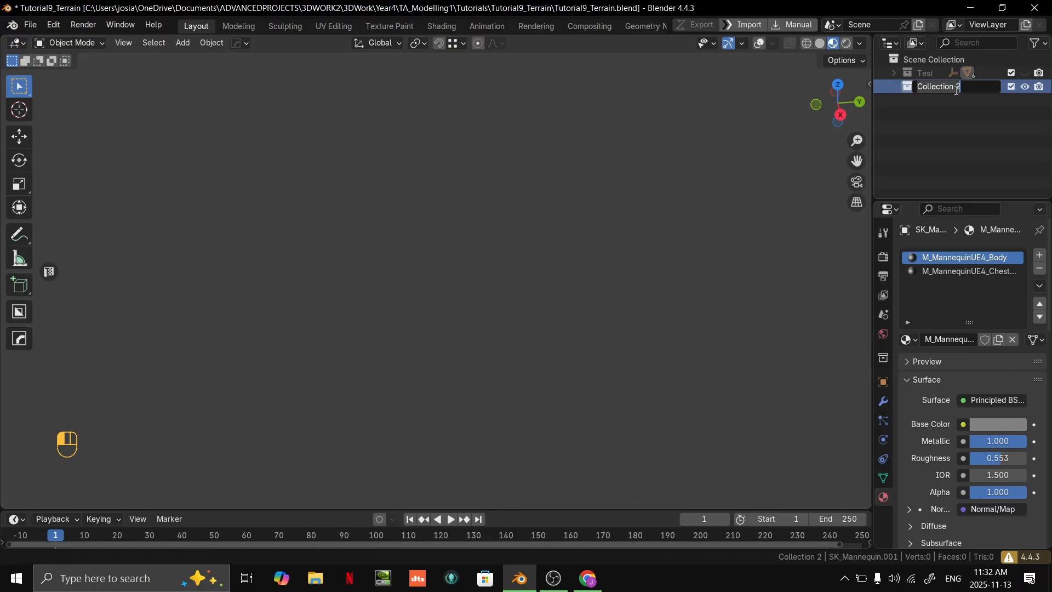
{"action": "type", "text": "Terrain"}
{"action": "key", "text": "Return"}
- Add a new collection inside Terrain and rename it Assets
{"action": "right_click", "coordinate": [953, 99]}
{"action": "left_click", "coordinate": [951, 98]}
{"action": "double_click", "coordinate": [953, 101]}
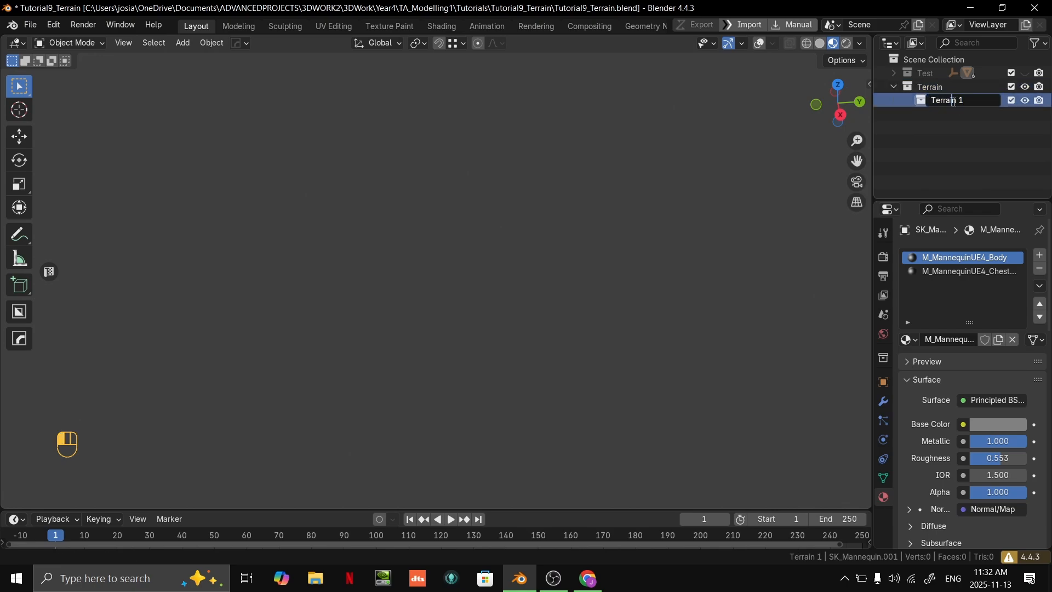
{"action": "key", "text": "BackSpace"}
{"action": "key", "text": "BackSpace"}
{"action": "key", "text": "BackSpace"}
{"action": "key", "text": "BackSpace"}
{"action": "key", "text": "BackSpace"}
{"action": "key", "text": "BackSpace"}
{"action": "key", "text": "BackSpace"}
{"action": "key", "text": "BackSpace"}
{"action": "key", "text": "BackSpace"}
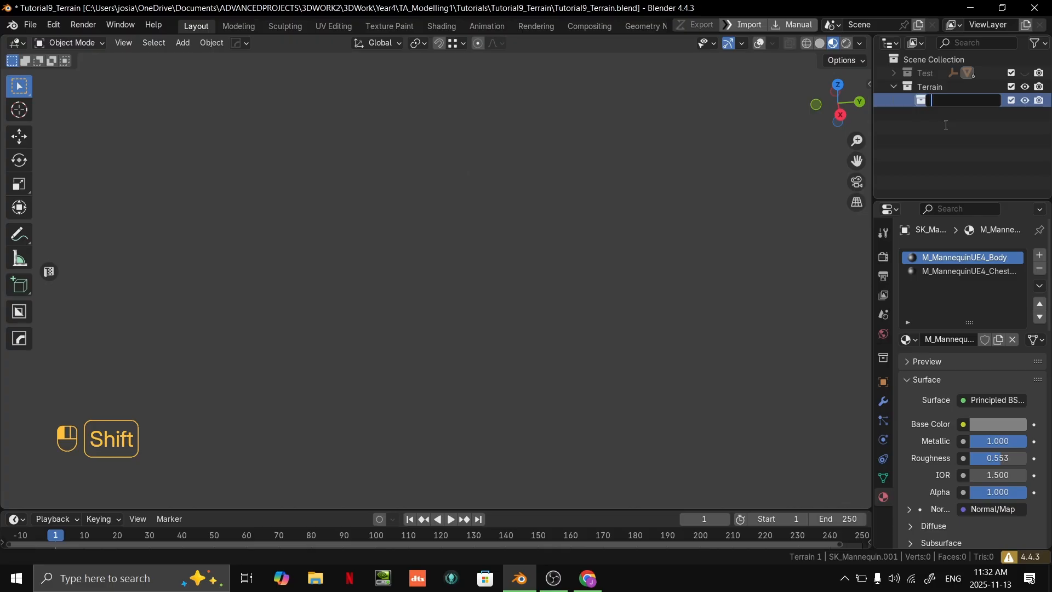
{"action": "type", "text": "Assets"}
{"action": "key", "text": "Return"}
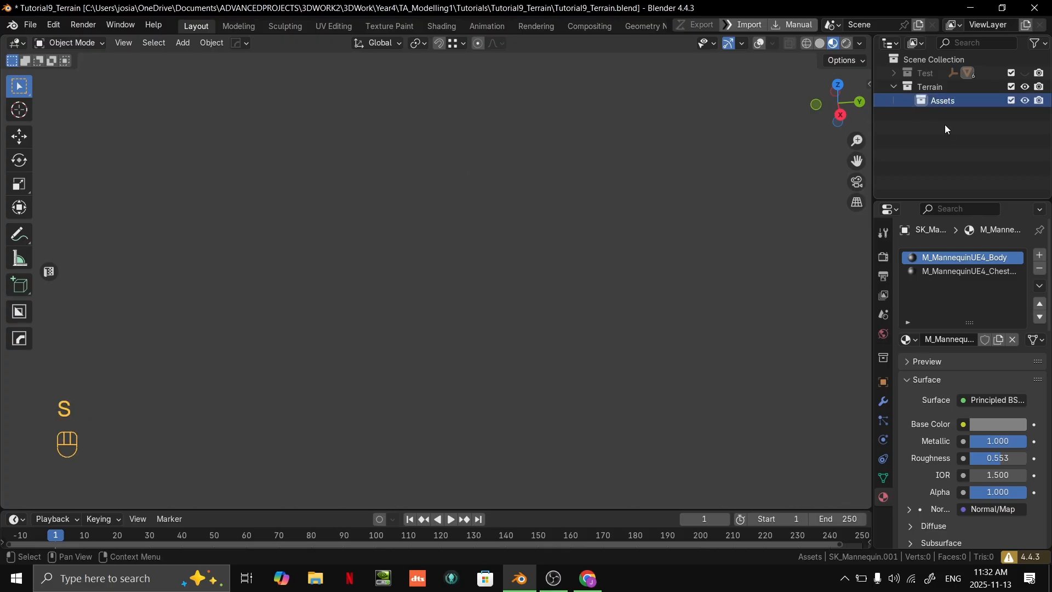
- Move the Assets collection out of Terrain to the top level of the Scene Collection and make it active
{"action": "left_click_drag", "start_coordinate": [941, 101], "coordinate": [947, 68]}
{"action": "left_click", "coordinate": [926, 87]}
{"action": "left_click", "coordinate": [928, 98]}
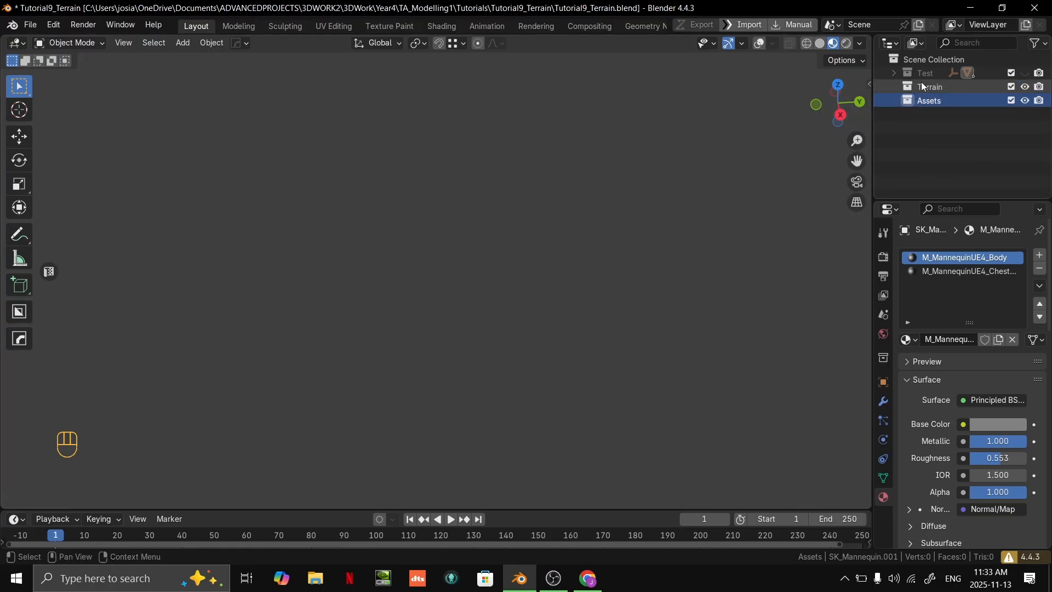
- Turn on the viewport overlays and show the floor grid with the X and Y axis lines
{"action": "left_click", "coordinate": [759, 43]}
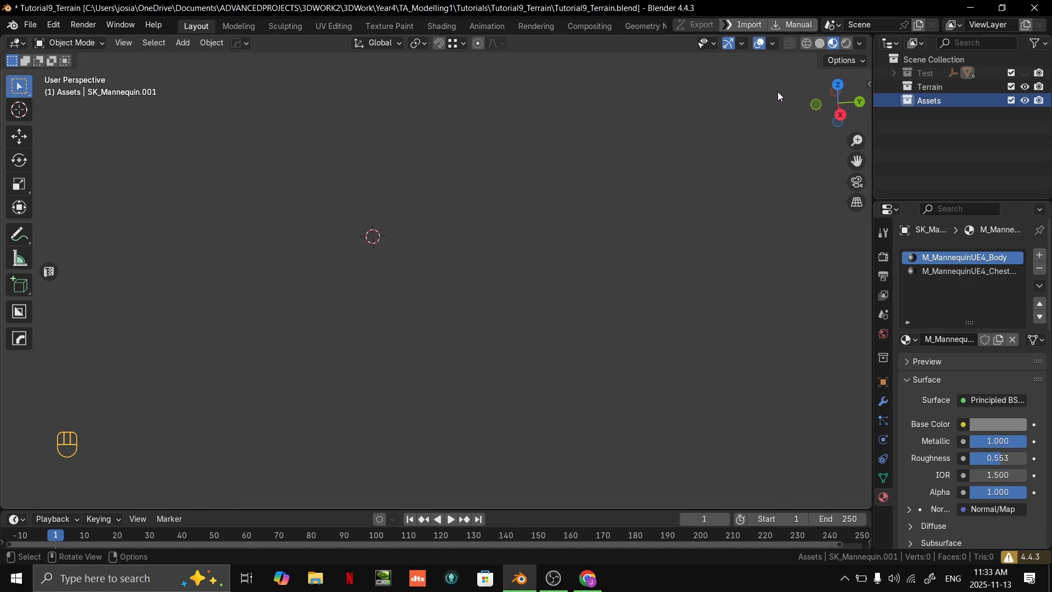
{"action": "left_click", "coordinate": [772, 44]}
{"action": "left_click", "coordinate": [734, 109]}
{"action": "left_click", "coordinate": [816, 108]}
{"action": "left_click", "coordinate": [834, 108]}
{"action": "middle_click_drag", "start_coordinate": [569, 172], "coordinate": [591, 218], "text": "shift"}
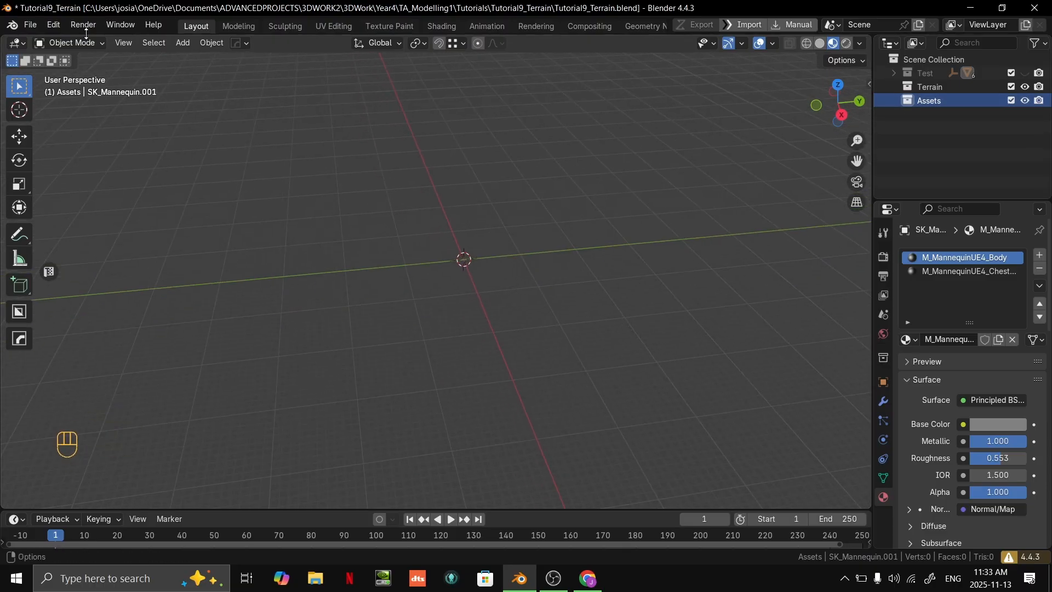
- Import the mannequin FBX from the Modelling folder of the personal resources directory into the Assets collection
{"action": "left_click", "coordinate": [36, 25]}
{"action": "mouse_move", "coordinate": [73, 232]}
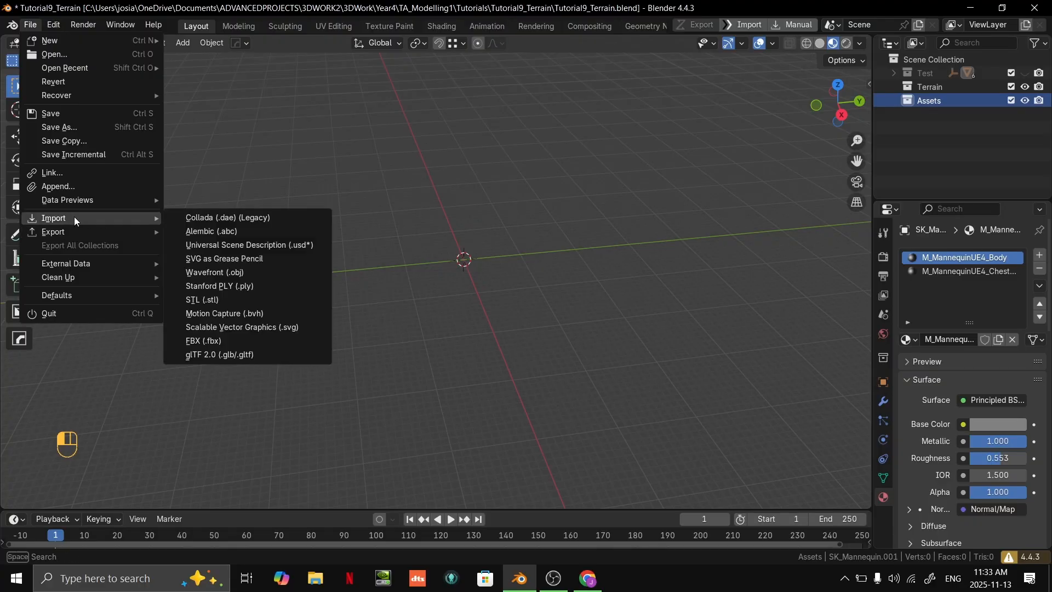
{"action": "left_click", "coordinate": [202, 339]}
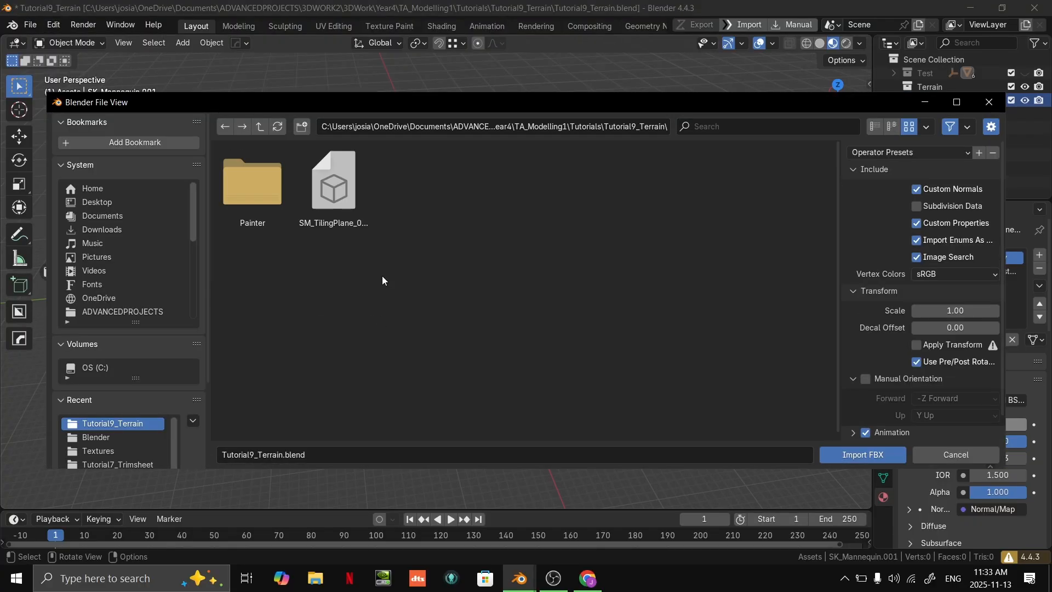
{"action": "left_click", "coordinate": [259, 127]}
{"action": "left_click", "coordinate": [259, 128]}
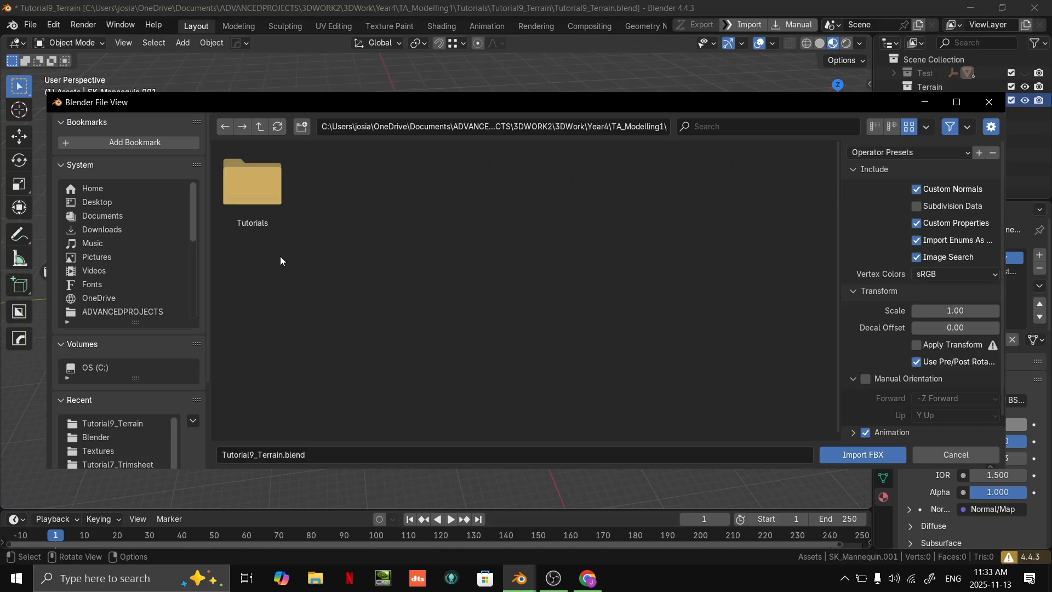
{"action": "left_click", "coordinate": [257, 129]}
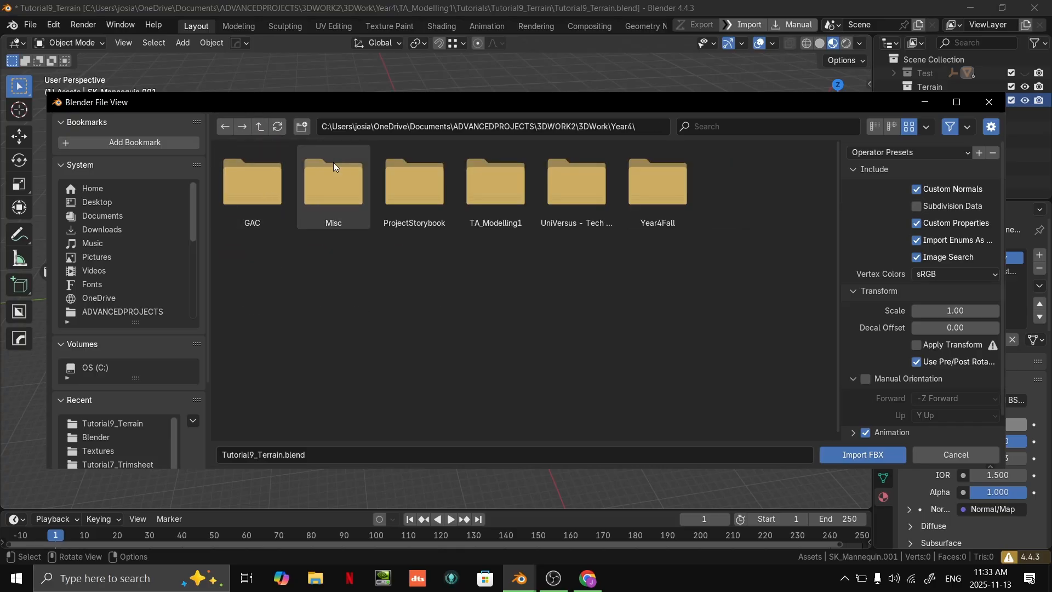
{"action": "left_click", "coordinate": [261, 126]}
{"action": "double_click", "coordinate": [347, 188]}
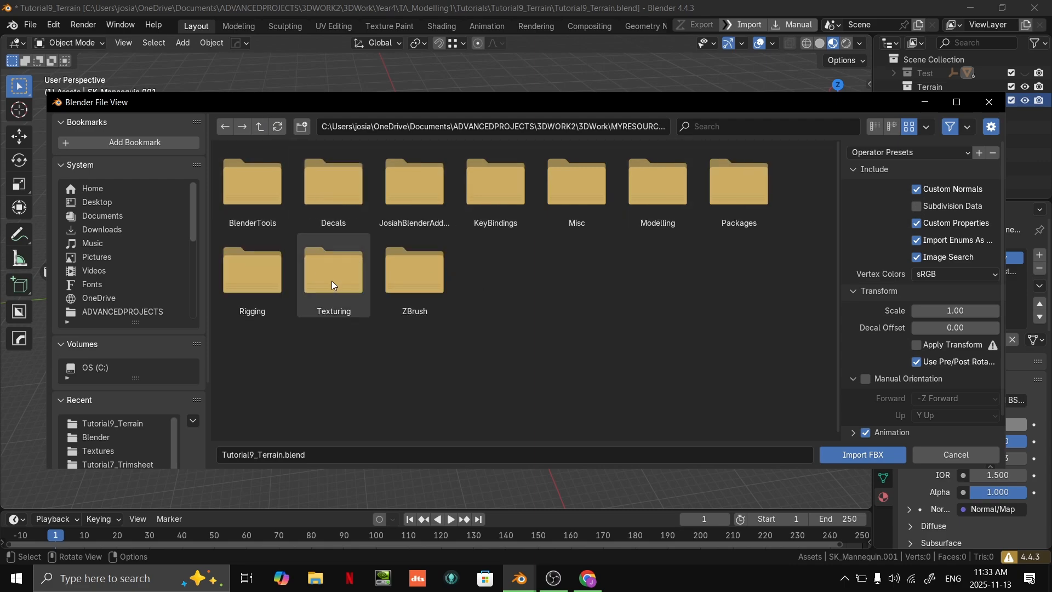
{"action": "double_click", "coordinate": [685, 203]}
{"action": "double_click", "coordinate": [577, 181]}
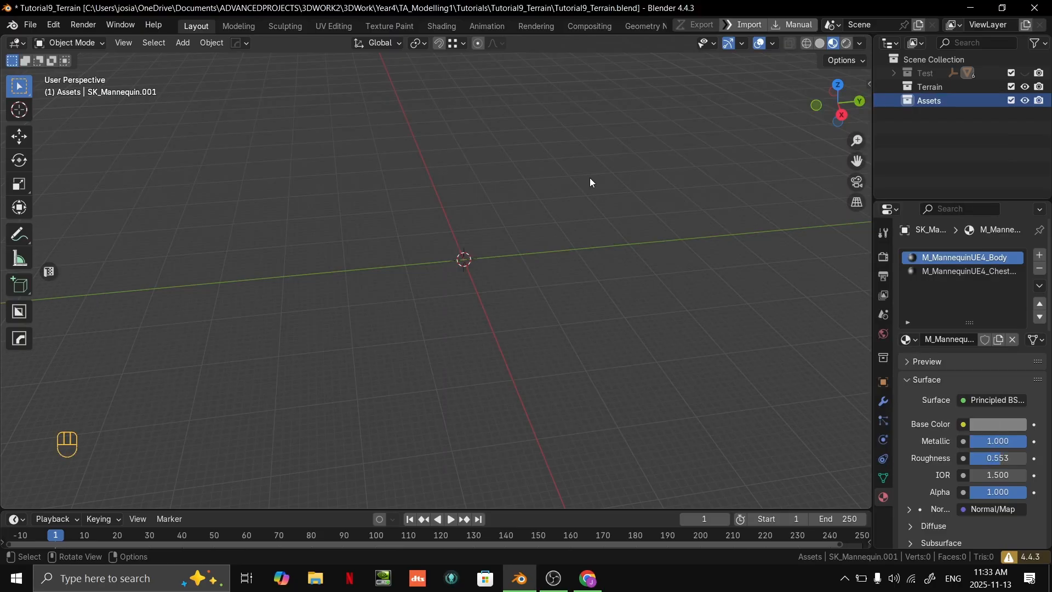
- Select the imported mannequin mesh and clear its parent to detach it from the armature
{"action": "scroll", "coordinate": [603, 269], "scroll_direction": "up", "scroll_amount": 5}
{"action": "key", "text": "grave"}
{"action": "scroll", "coordinate": [489, 267], "scroll_direction": "down", "scroll_amount": 3}
{"action": "left_click", "coordinate": [488, 268]}
{"action": "left_click", "coordinate": [392, 238]}
{"action": "middle_click_drag", "start_coordinate": [485, 245], "coordinate": [527, 237]}
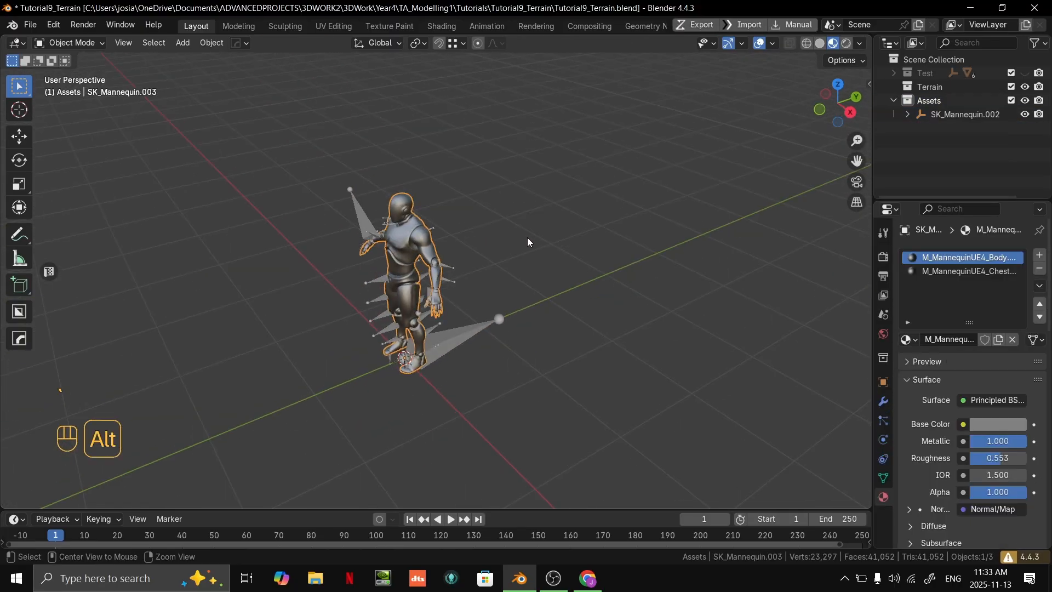
{"action": "key", "text": "alt+p"}
{"action": "left_click", "coordinate": [524, 252]}
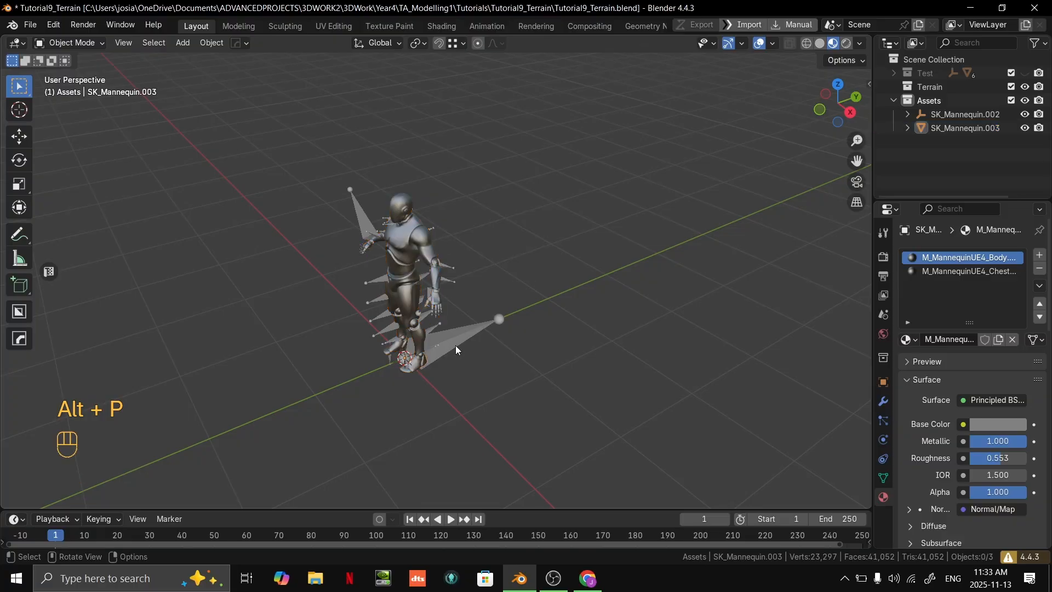
- Delete the mannequin's leftover armature, keeping the detached mesh
{"action": "left_click", "coordinate": [455, 345]}
{"action": "key", "text": "Delete"}
{"action": "mouse_move", "coordinate": [548, 285]}
{"action": "middle_mouse_down"}
{"action": "mouse_move", "coordinate": [599, 287]}
{"action": "mouse_move", "coordinate": [608, 308]}
{"action": "mouse_move", "coordinate": [548, 267]}
{"action": "middle_mouse_up"}
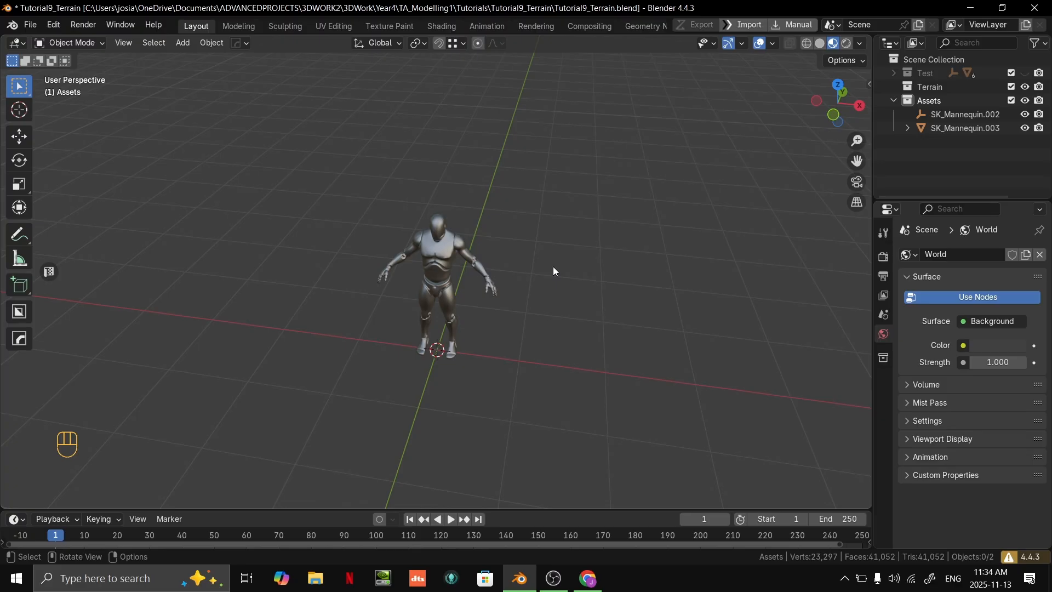
{"action": "middle_click_drag", "start_coordinate": [532, 207], "coordinate": [580, 285]}
{"action": "scroll", "coordinate": [597, 274], "scroll_direction": "up", "scroll_amount": 2}
{"action": "scroll", "coordinate": [597, 275], "scroll_direction": "down", "scroll_amount": 2}
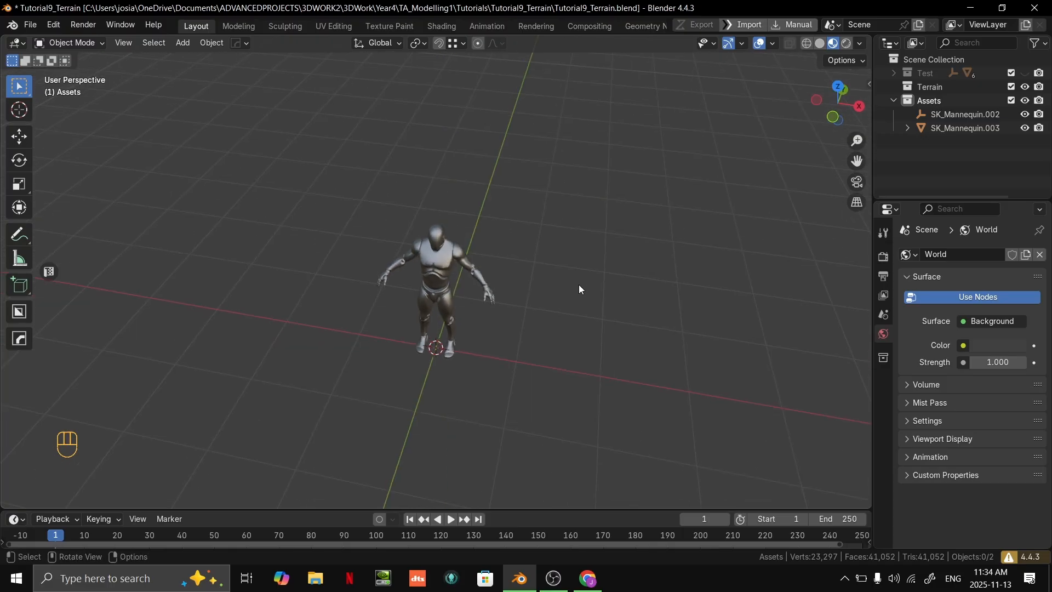
{"action": "scroll", "coordinate": [579, 252], "scroll_direction": "up", "scroll_amount": 3}
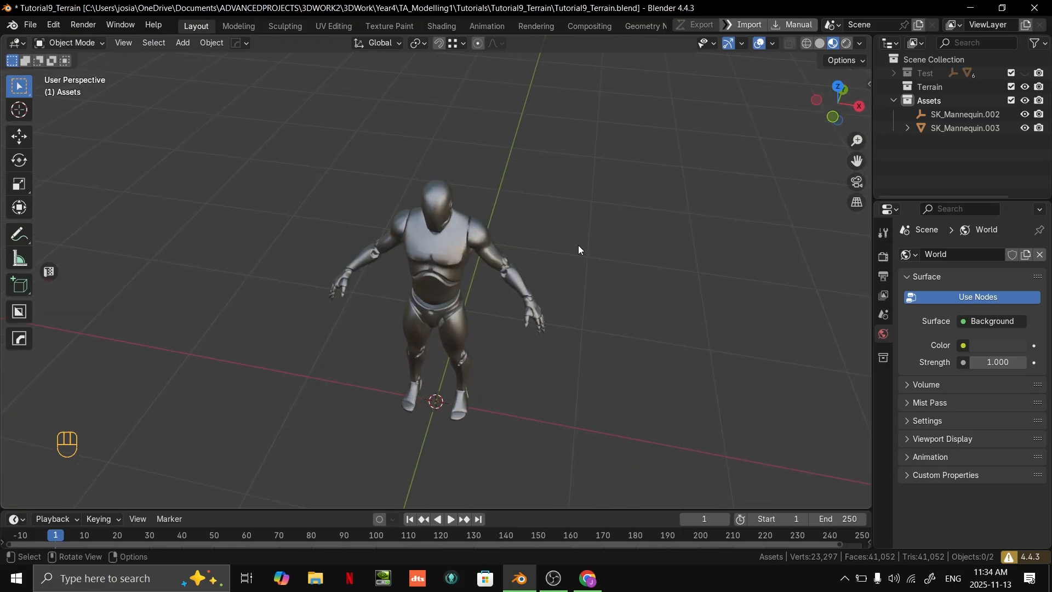
{"action": "left_click", "coordinate": [28, 29]}
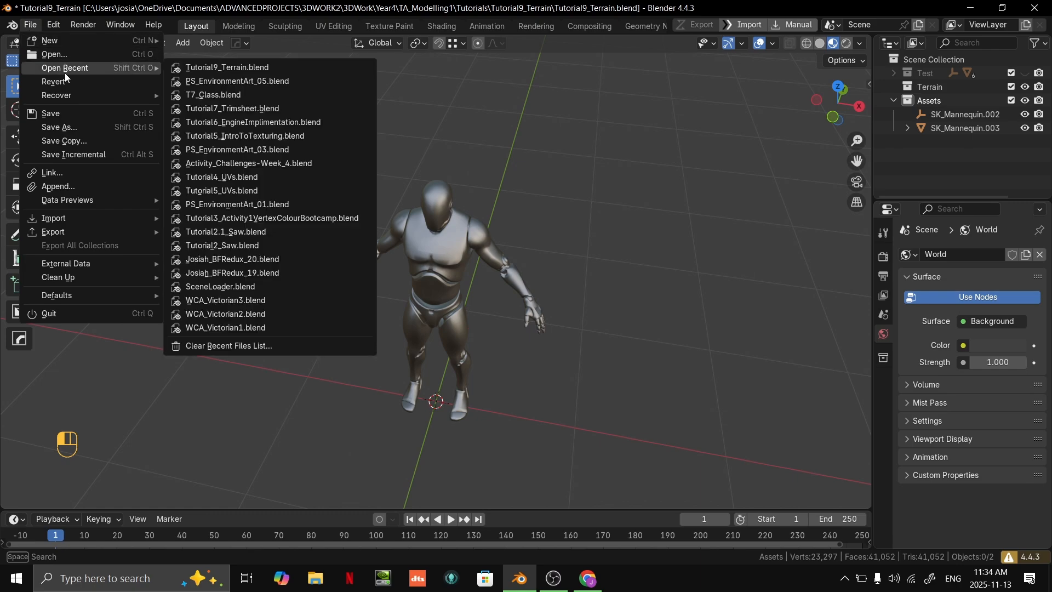
{"action": "mouse_move", "coordinate": [70, 222]}
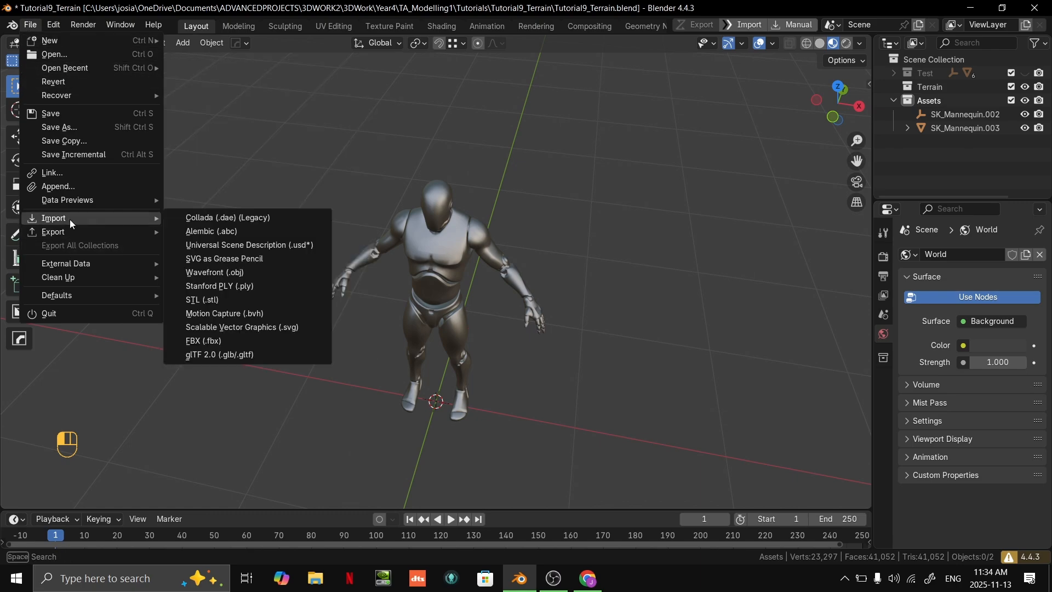
- Switch to a new File Explorer window and look through the M1Tutorials and GAC folders
{"action": "key", "text": "super"}
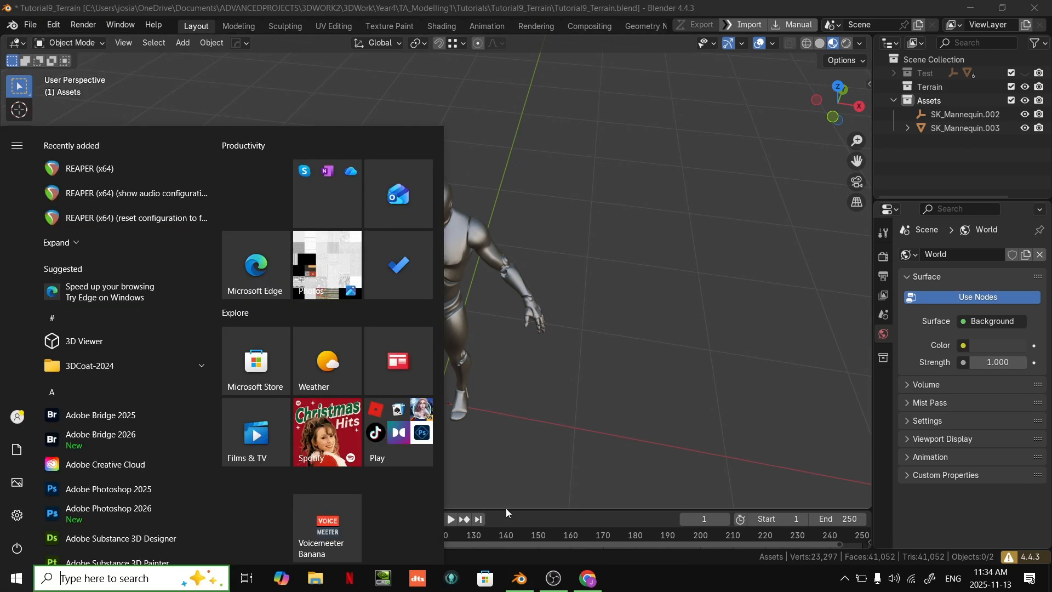
{"action": "key", "text": "super+e"}
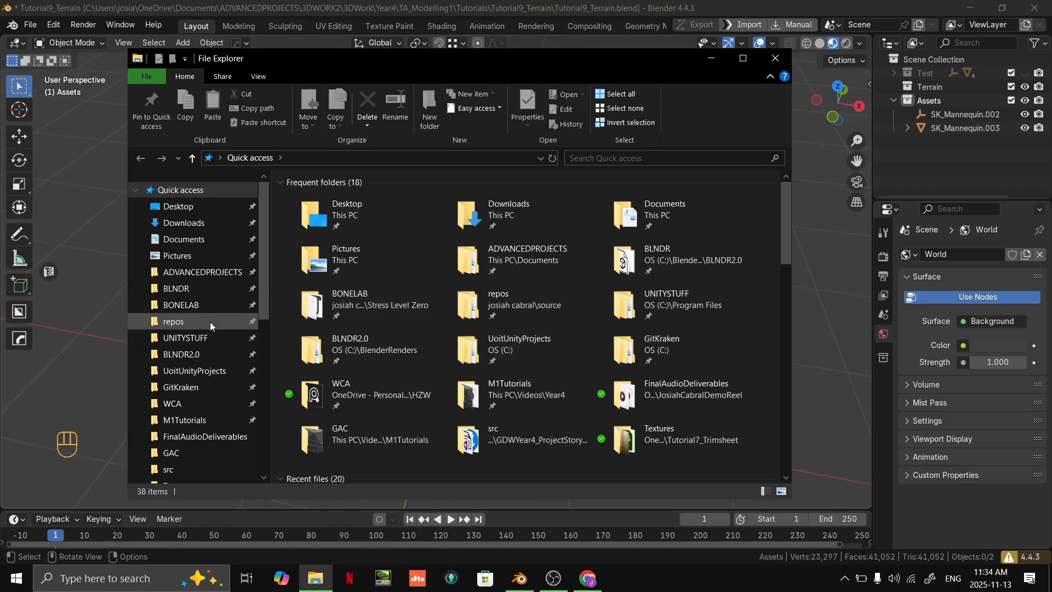
{"action": "scroll", "coordinate": [230, 283], "scroll_direction": "down", "scroll_amount": 2}
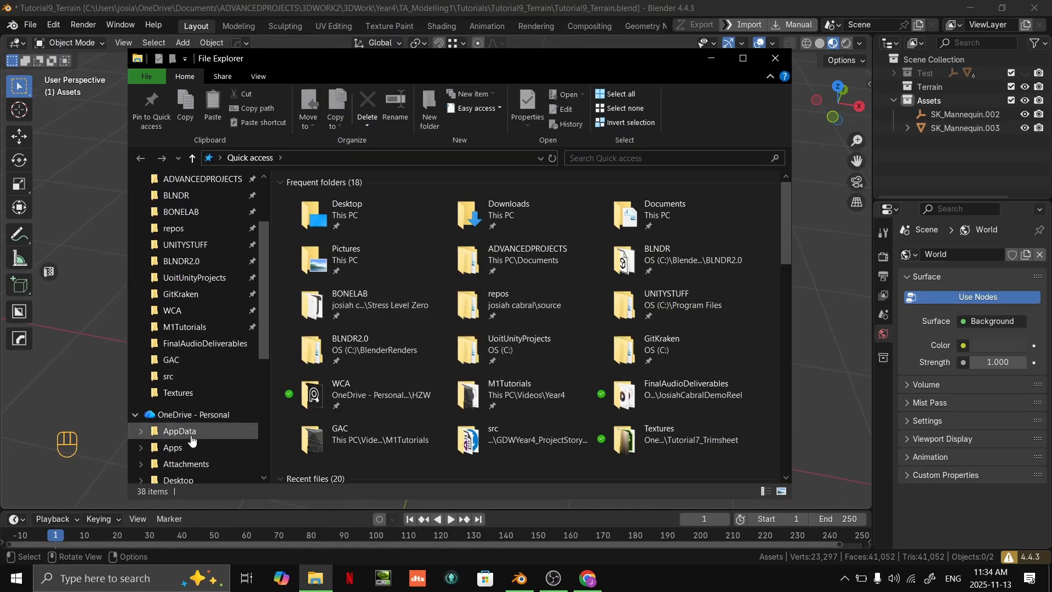
{"action": "left_click", "coordinate": [196, 329]}
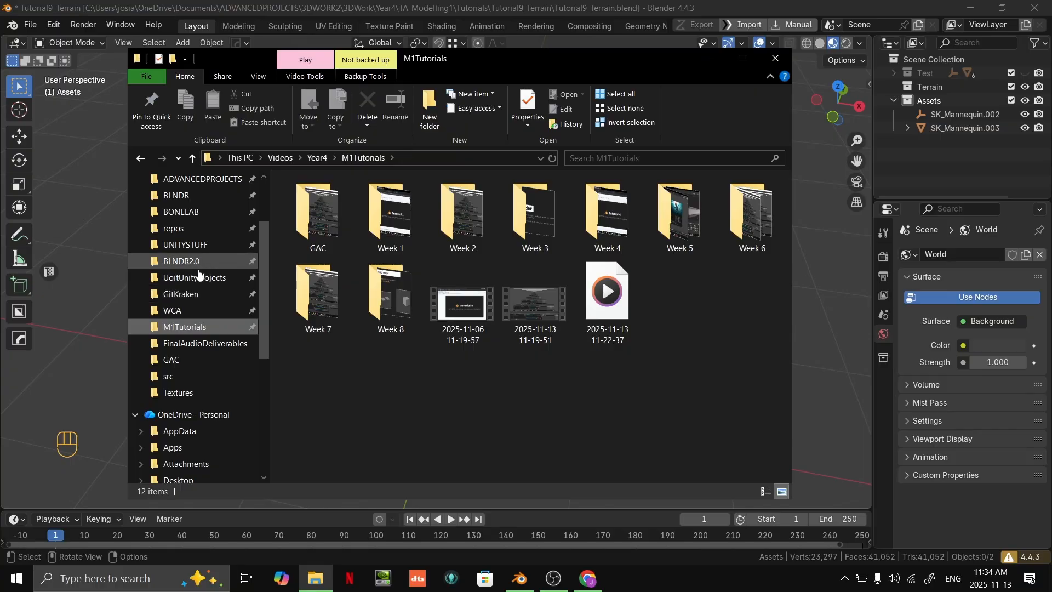
{"action": "left_click", "coordinate": [185, 361]}
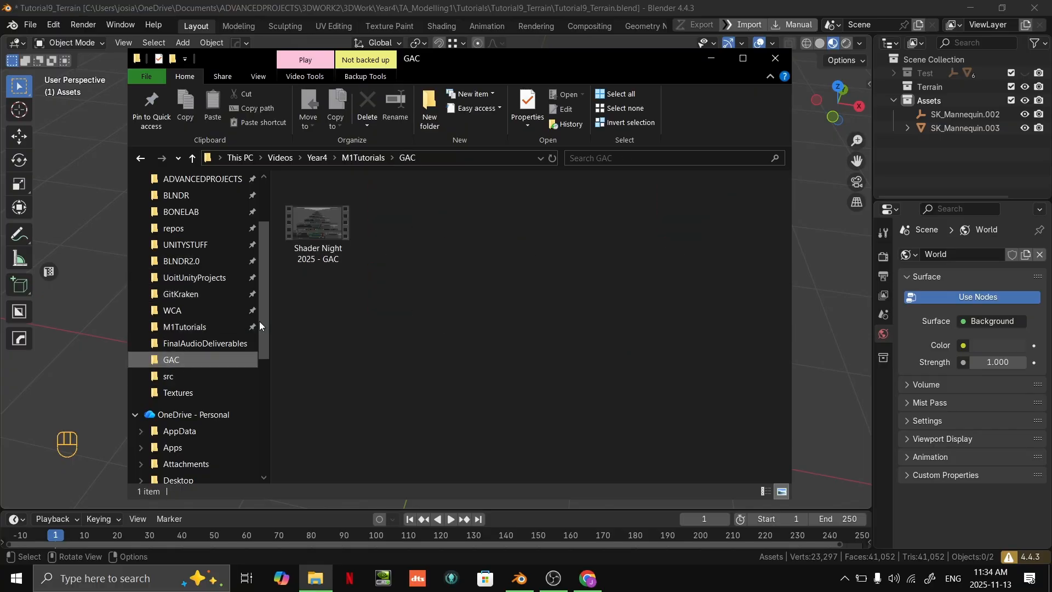
{"action": "scroll", "coordinate": [209, 353], "scroll_direction": "down", "scroll_amount": 1}
{"action": "scroll", "coordinate": [195, 363], "scroll_direction": "up", "scroll_amount": 1}
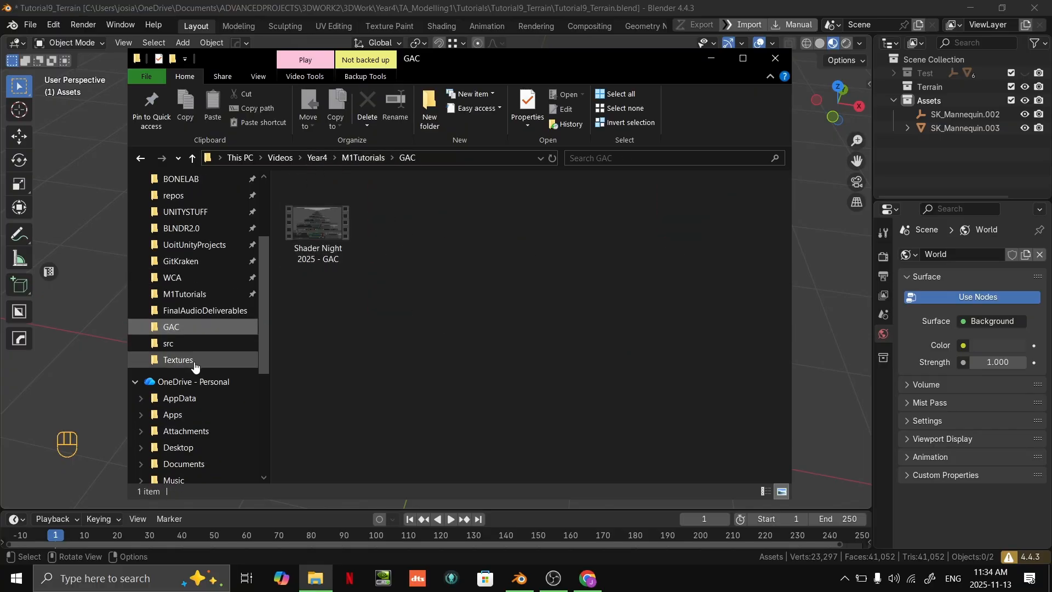
- Browse from the Tutorial7_Trimsheet folder up to Year4 and open the Blender folder of ProjectStorybook
{"action": "left_click", "coordinate": [195, 362]}
{"action": "left_click", "coordinate": [386, 158]}
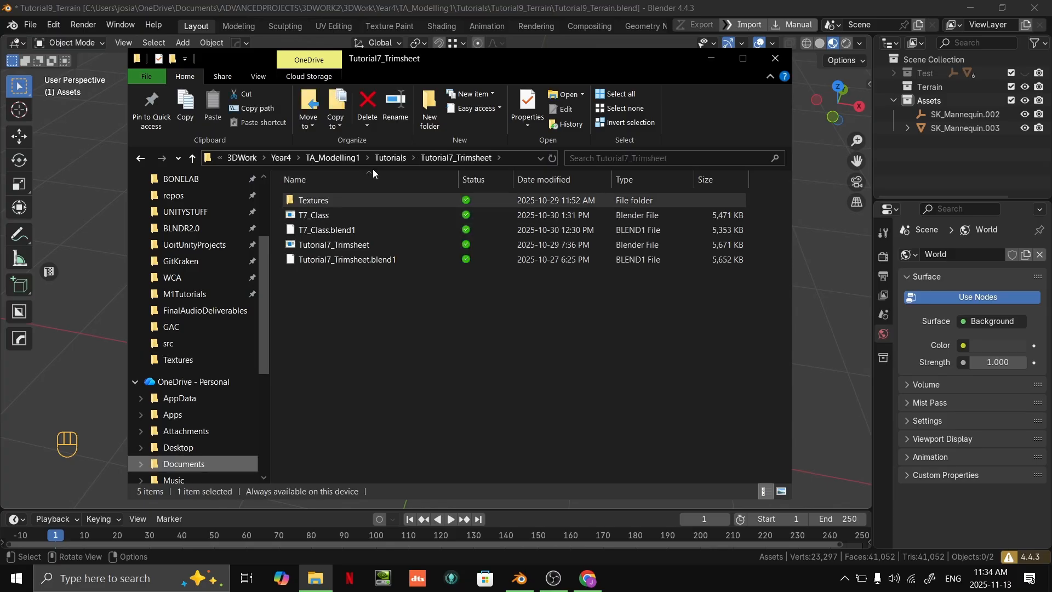
{"action": "left_click", "coordinate": [390, 158]}
{"action": "left_click", "coordinate": [281, 158]}
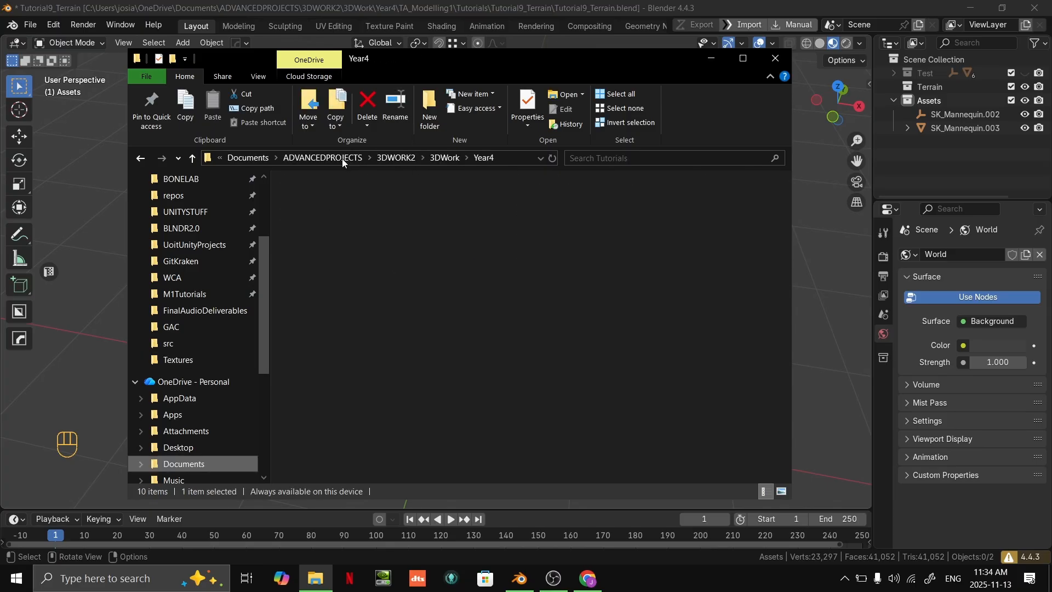
{"action": "double_click", "coordinate": [332, 230]}
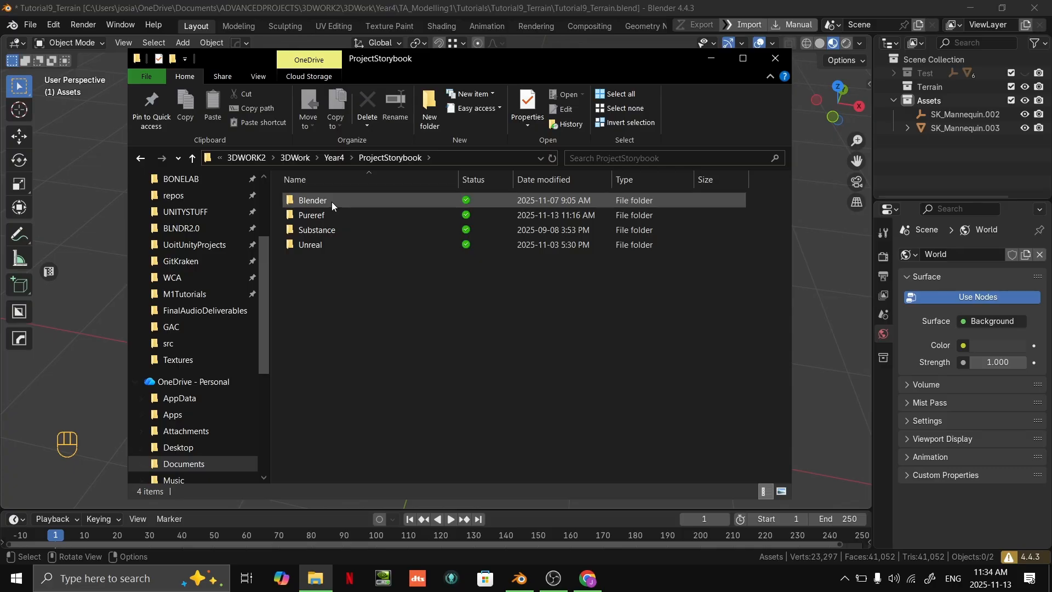
{"action": "double_click", "coordinate": [331, 201]}
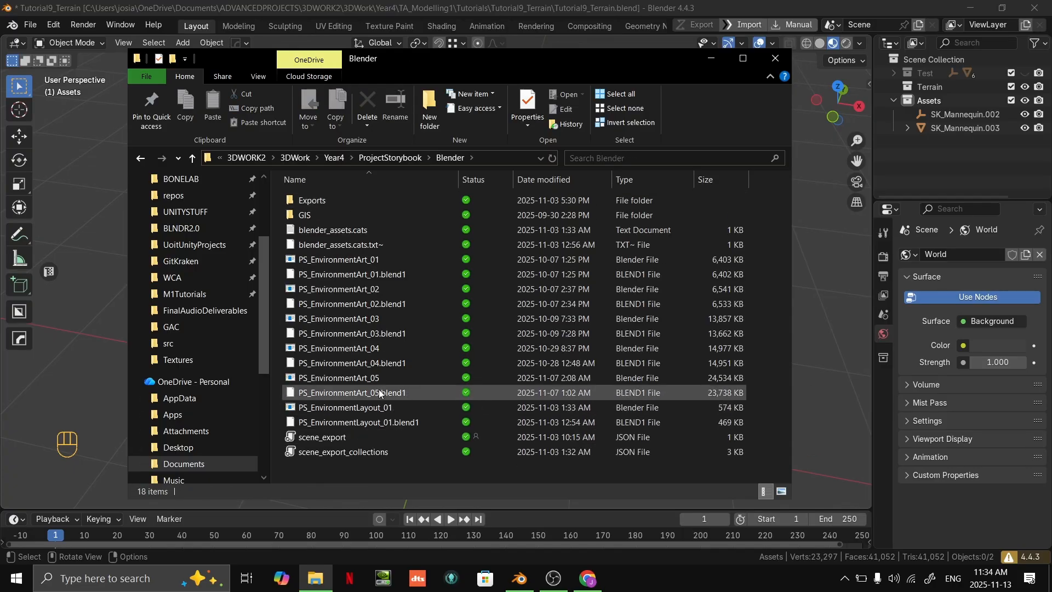
- Import the GP_VillageHouse_Blockout_01 FBX from Exports/Blockout/Buildings/Houses into the Assets collection
{"action": "double_click", "coordinate": [343, 200]}
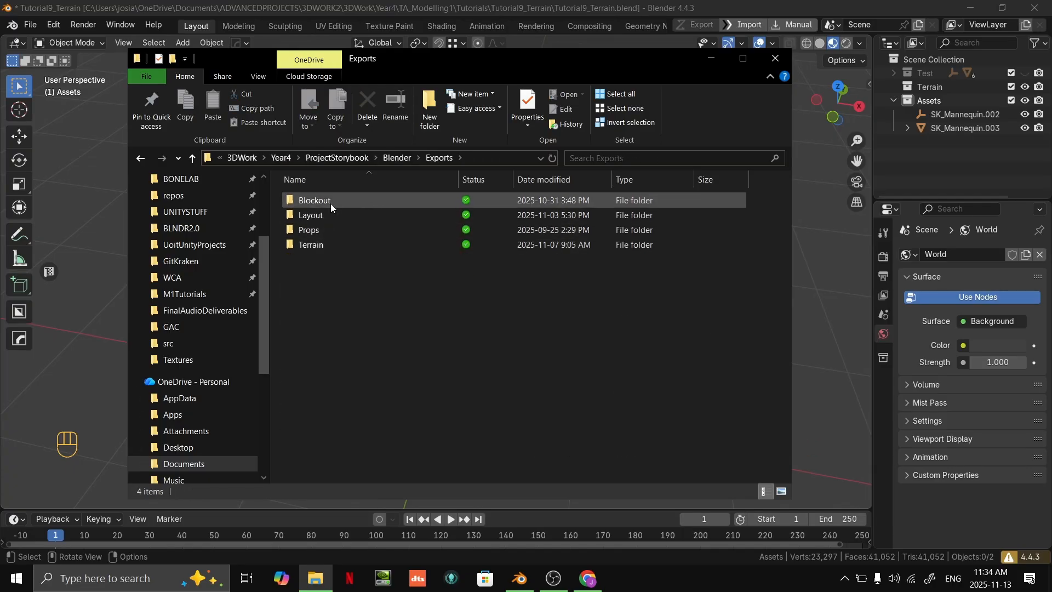
{"action": "double_click", "coordinate": [322, 201]}
{"action": "double_click", "coordinate": [325, 215]}
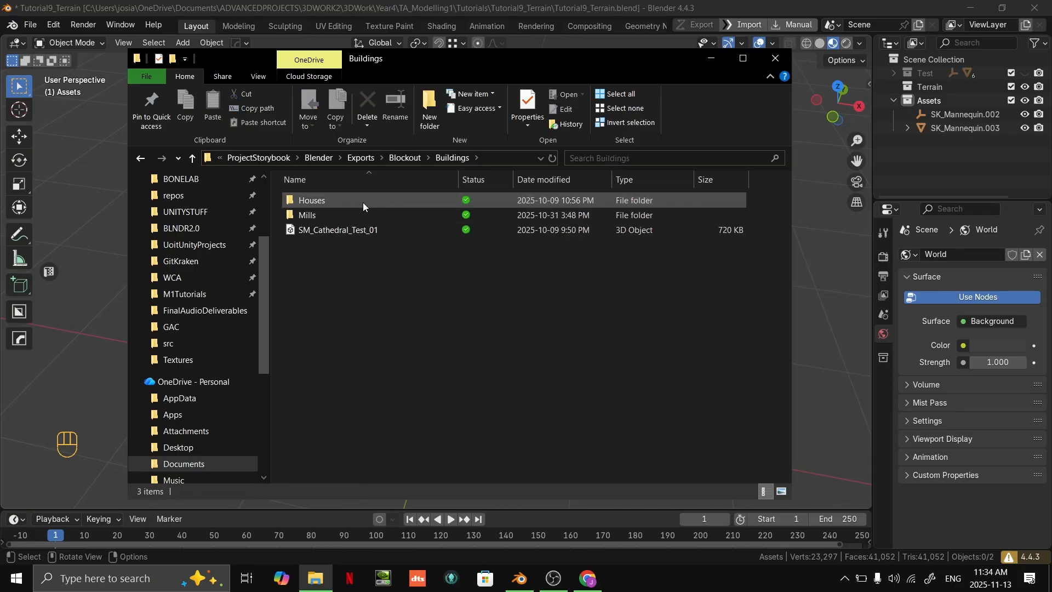
{"action": "double_click", "coordinate": [361, 202]}
{"action": "left_click_drag", "start_coordinate": [405, 199], "coordinate": [838, 255]}
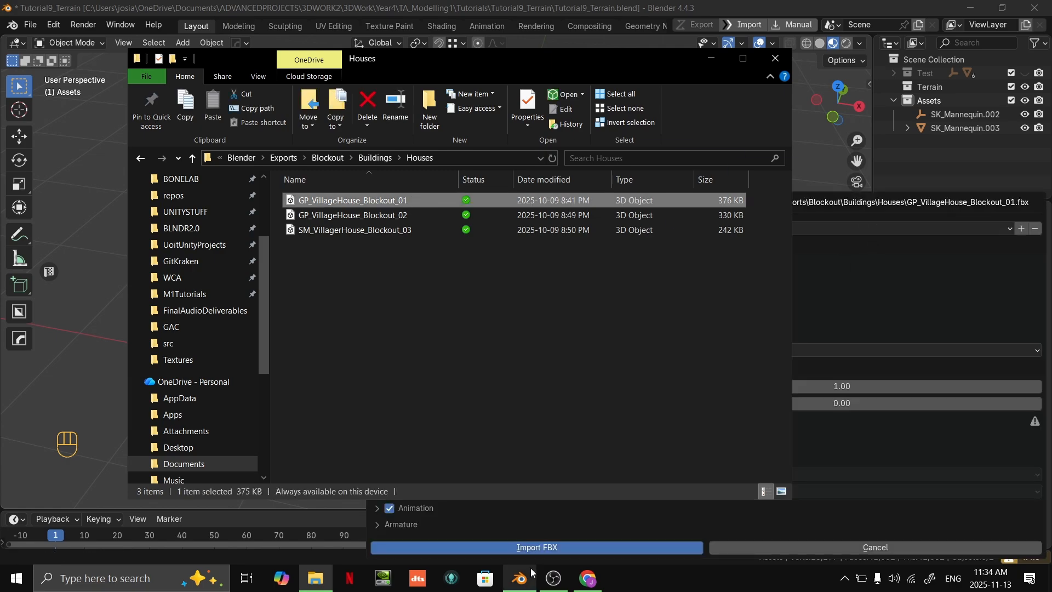
{"action": "left_click", "coordinate": [537, 548]}
- Examine the imported village house from several sides and distances
{"action": "middle_click_drag", "start_coordinate": [576, 303], "coordinate": [526, 280]}
{"action": "scroll", "coordinate": [555, 282], "scroll_direction": "down", "scroll_amount": 4}
{"action": "middle_click_drag", "start_coordinate": [526, 279], "coordinate": [603, 311], "text": "shift"}
{"action": "scroll", "coordinate": [536, 302], "scroll_direction": "up", "scroll_amount": 4}
{"action": "scroll", "coordinate": [453, 292], "scroll_direction": "down", "scroll_amount": 3}
{"action": "middle_click_drag", "start_coordinate": [453, 292], "coordinate": [550, 270]}
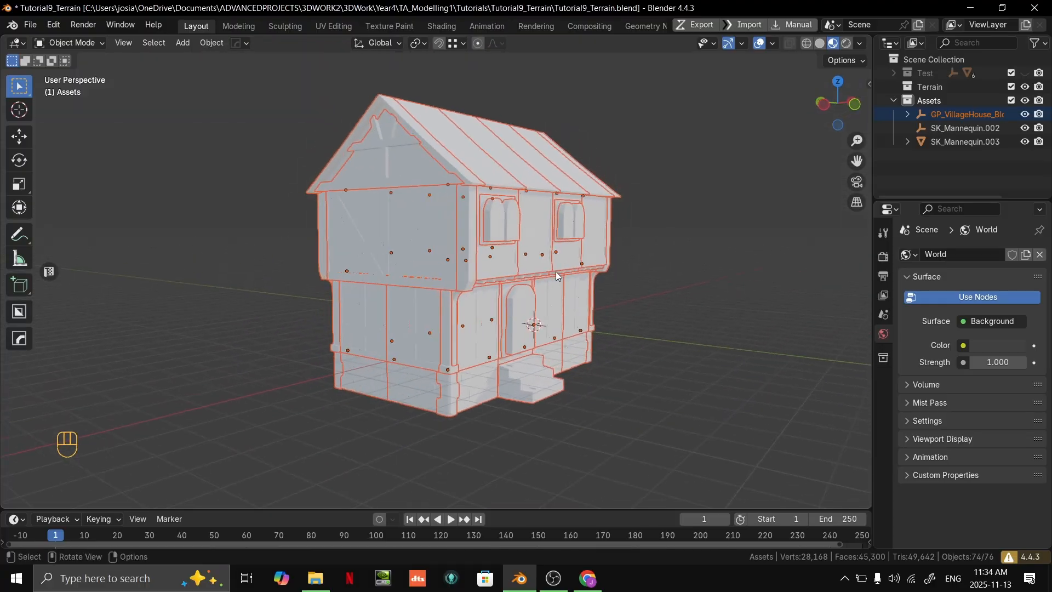
{"action": "scroll", "coordinate": [619, 285], "scroll_direction": "up", "scroll_amount": 2}
{"action": "middle_click_drag", "start_coordinate": [701, 297], "coordinate": [621, 318]}
{"action": "left_click", "coordinate": [723, 337]}
{"action": "middle_click_drag", "start_coordinate": [723, 337], "coordinate": [636, 290]}
{"action": "middle_click_drag", "start_coordinate": [635, 291], "coordinate": [608, 262], "text": "shift"}
- Select a corner piece of the house and add a Color Attribute node to its M_Base_Material_01 in the Shading workspace
{"action": "left_click", "coordinate": [499, 290]}
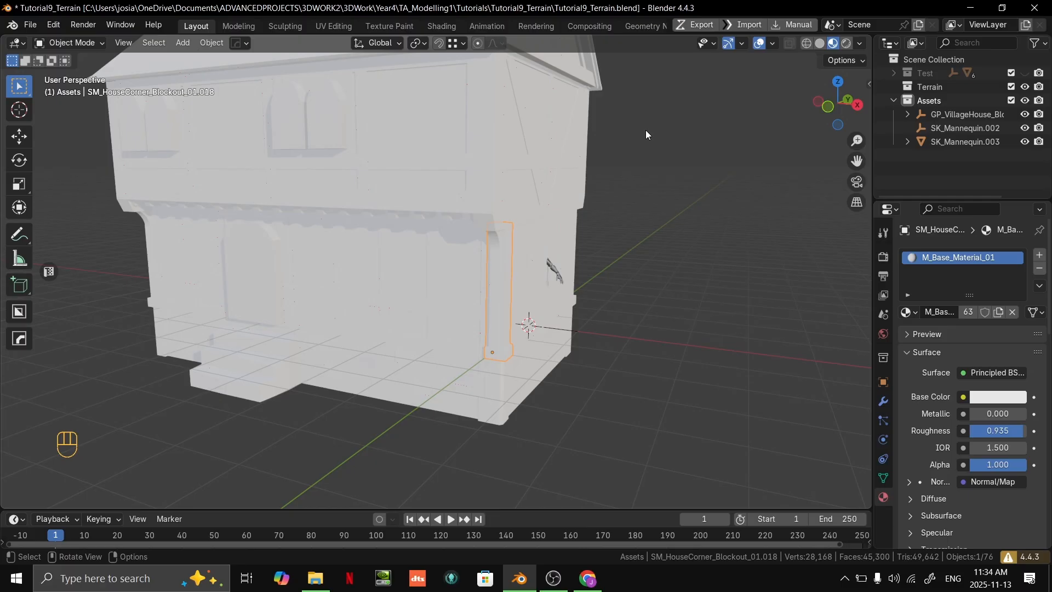
{"action": "middle_click_drag", "start_coordinate": [684, 208], "coordinate": [697, 225], "text": "ctrl"}
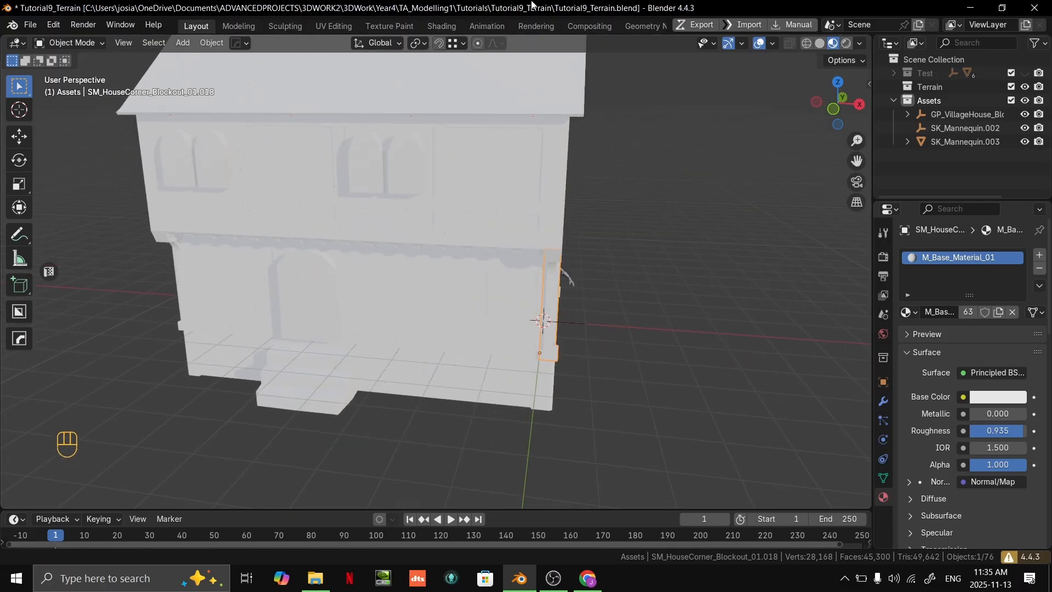
{"action": "left_click", "coordinate": [448, 27]}
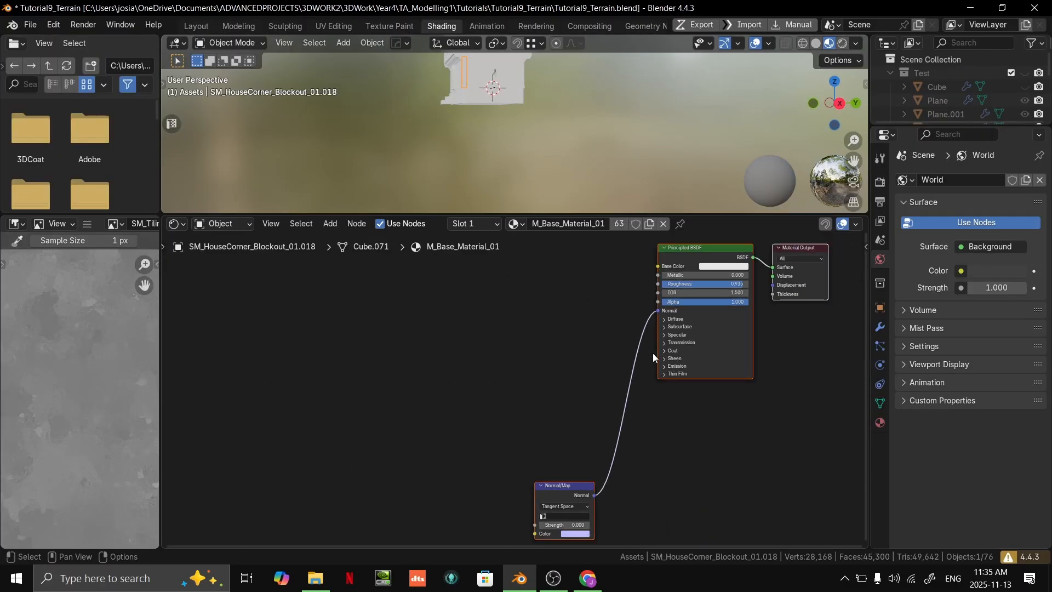
{"action": "mouse_move", "coordinate": [452, 496]}
{"action": "left_mouse_down"}
{"action": "mouse_move", "coordinate": [453, 392]}
{"action": "mouse_move", "coordinate": [453, 489]}
{"action": "mouse_move", "coordinate": [458, 477]}
{"action": "left_mouse_up"}
{"action": "left_click", "coordinate": [426, 311]}
{"action": "middle_click_drag", "start_coordinate": [426, 310], "coordinate": [430, 378]}
{"action": "right_click", "coordinate": [432, 372]}
{"action": "key", "text": "F3"}
{"action": "type", "text": "attr"}
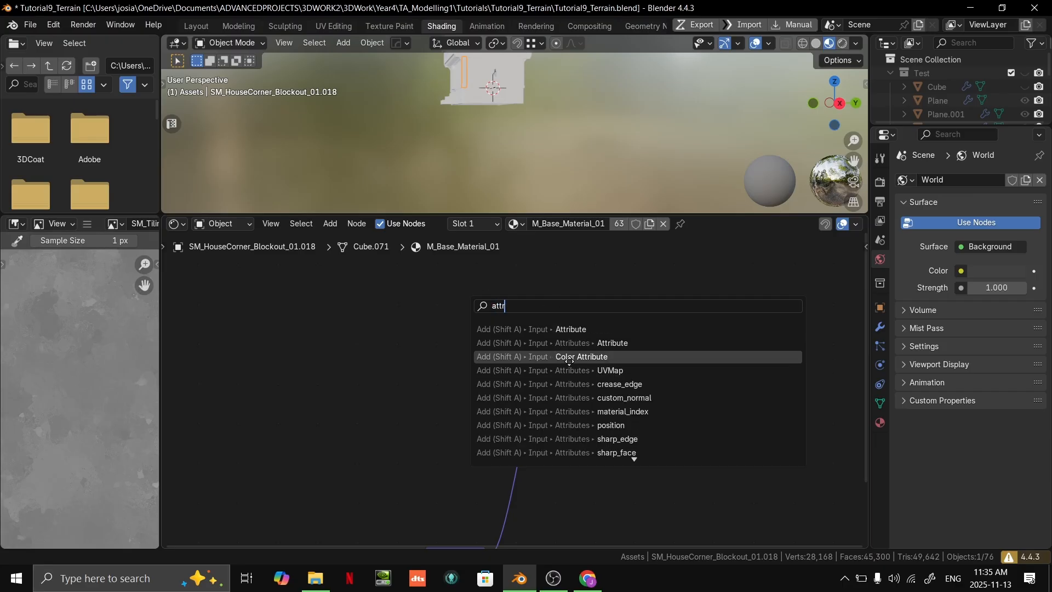
{"action": "left_click", "coordinate": [576, 356]}
{"action": "left_click", "coordinate": [439, 346]}
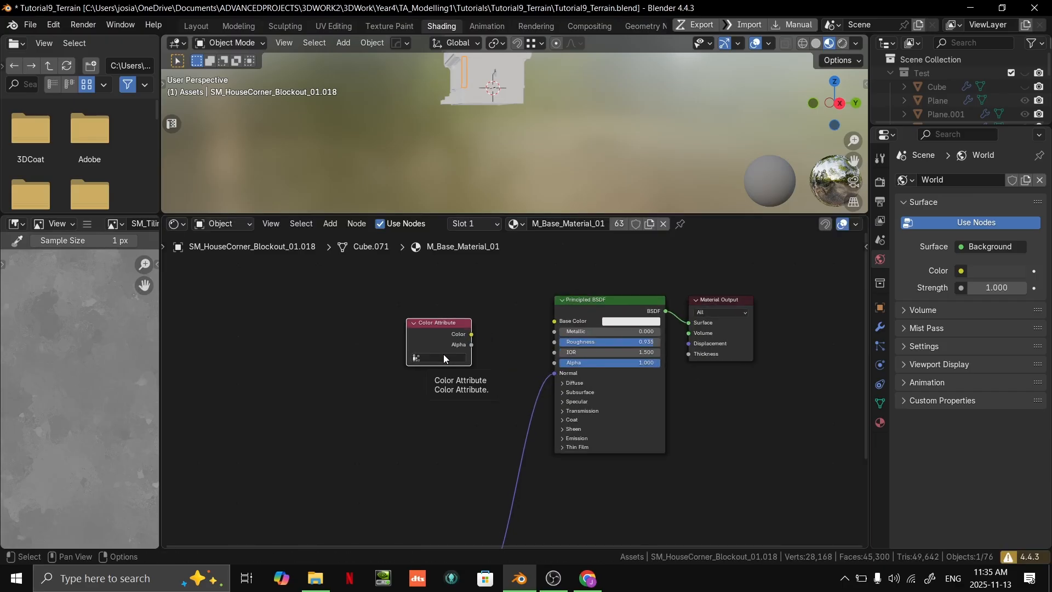
- Assign the mesh's colour attribute to the Color Attribute node and connect its Color output to the Principled BSDF Base Color
{"action": "left_click", "coordinate": [443, 359]}
{"action": "left_click", "coordinate": [436, 373]}
{"action": "scroll", "coordinate": [469, 332], "scroll_direction": "up", "scroll_amount": 1}
{"action": "left_click_drag", "start_coordinate": [460, 321], "coordinate": [573, 305]}
{"action": "middle_click_drag", "start_coordinate": [522, 143], "coordinate": [572, 116]}
{"action": "scroll", "coordinate": [524, 162], "scroll_direction": "up", "scroll_amount": 5}
- Return to the Layout workspace and delete the white filler panels from the house's front windows and doorway
{"action": "left_click", "coordinate": [196, 26]}
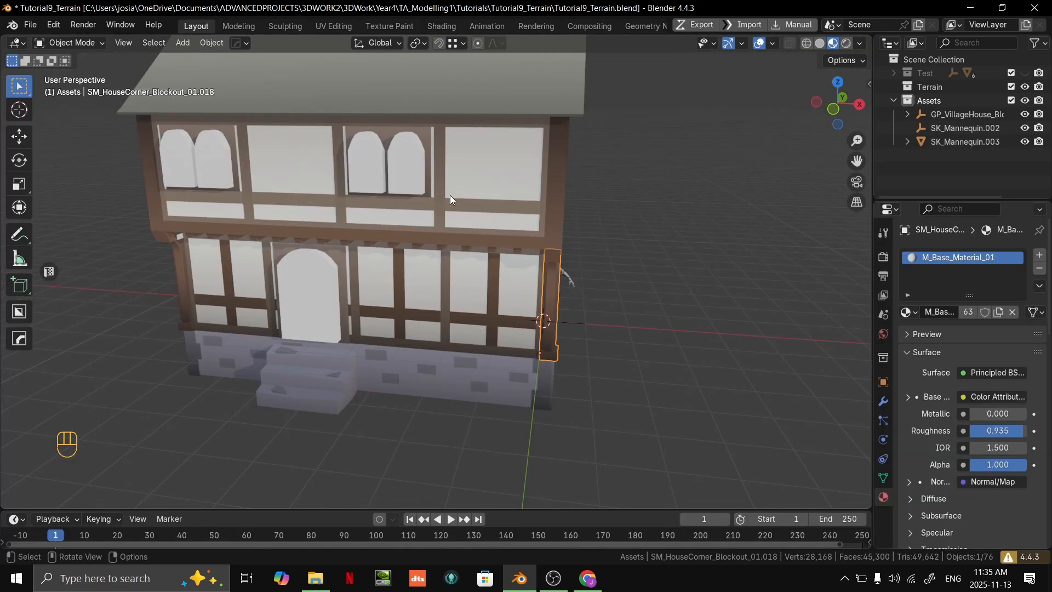
{"action": "left_click", "coordinate": [406, 176]}
{"action": "key", "text": "Delete"}
{"action": "left_click", "coordinate": [333, 285]}
{"action": "key", "text": "Delete"}
{"action": "left_click", "coordinate": [220, 158]}
{"action": "key", "text": "Delete"}
- Move the village house's parent object across the ground, locking its local Z, to a spot behind the mannequin
{"action": "middle_click_drag", "start_coordinate": [220, 158], "coordinate": [548, 275]}
{"action": "scroll", "coordinate": [548, 275], "scroll_direction": "up", "scroll_amount": 3}
{"action": "middle_click_drag", "start_coordinate": [577, 317], "coordinate": [488, 265], "text": "shift"}
{"action": "scroll", "coordinate": [488, 266], "scroll_direction": "up", "scroll_amount": 2}
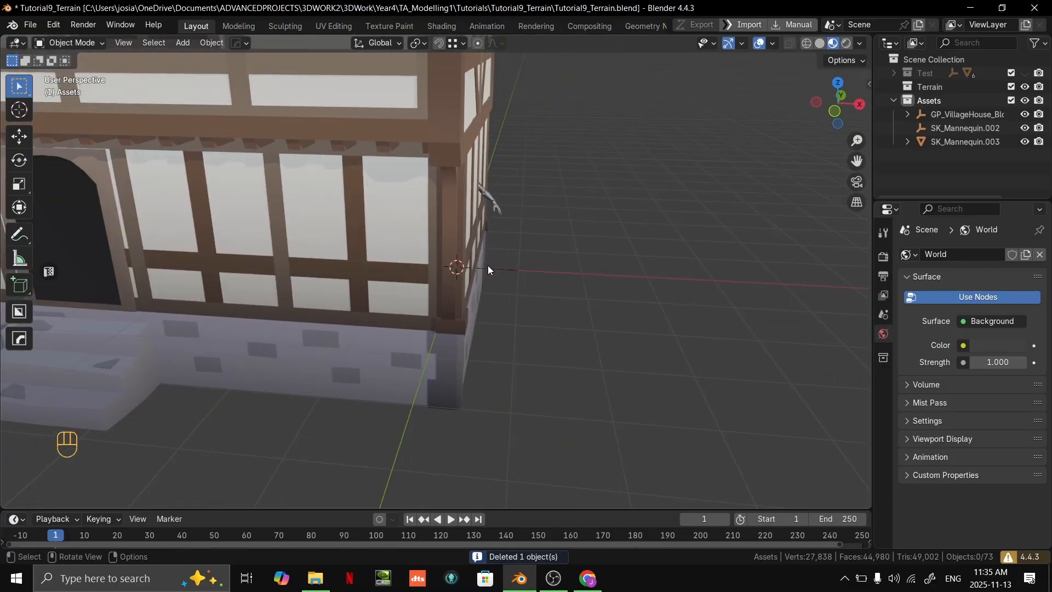
{"action": "left_click", "coordinate": [486, 268]}
{"action": "scroll", "coordinate": [487, 267], "scroll_direction": "down", "scroll_amount": 5}
{"action": "key", "text": "g"}
{"action": "key", "text": "shift+z"}
{"action": "key", "text": "shift+z"}
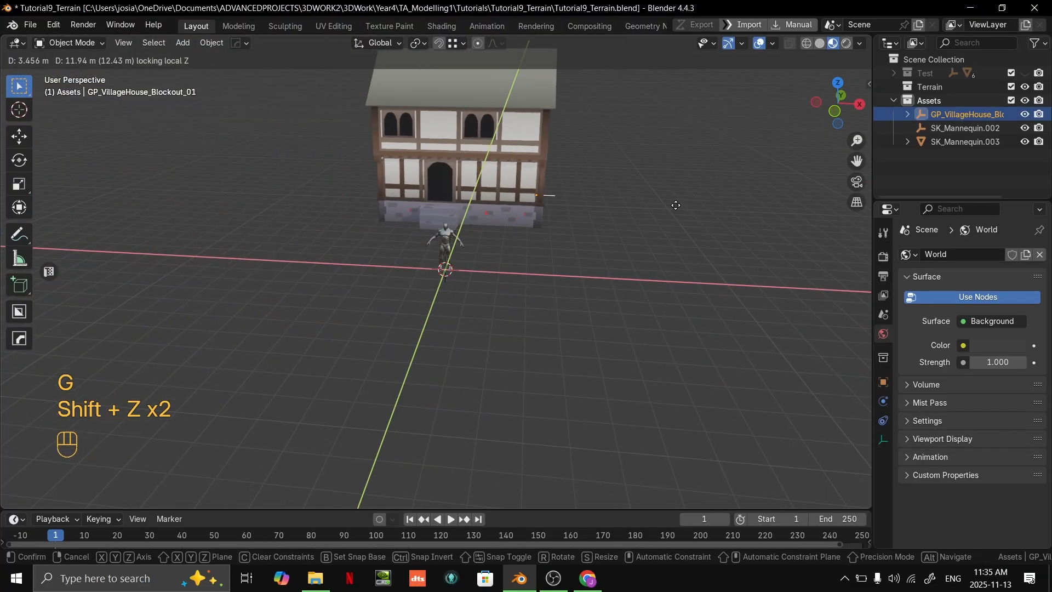
{"action": "left_click", "coordinate": [459, 238]}
- Move the mannequin about 2.79 m in local X and -0.93 m in local Y, keeping its height locked
{"action": "left_click", "coordinate": [458, 238]}
{"action": "key", "text": "g"}
{"action": "key", "text": "shift+z"}
{"action": "key", "text": "shift+z"}
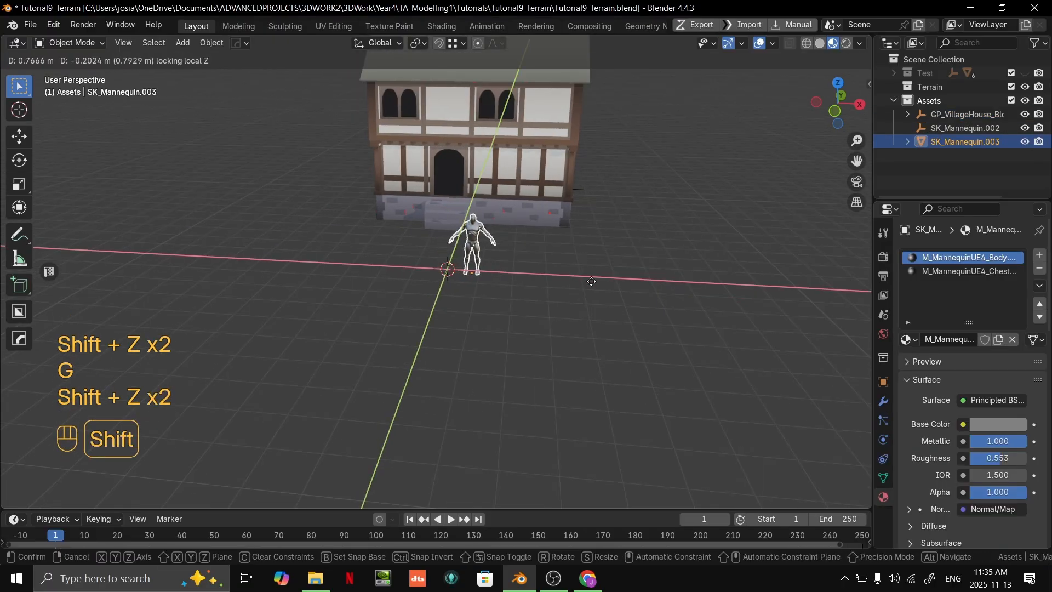
{"action": "left_click", "coordinate": [629, 278]}
{"action": "middle_click_drag", "start_coordinate": [629, 278], "coordinate": [591, 324]}
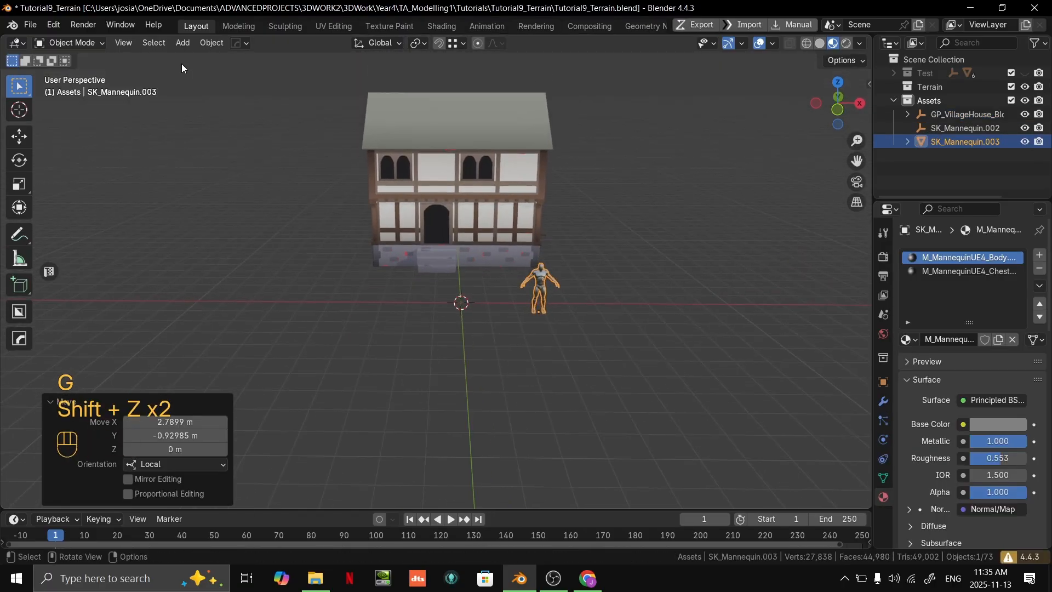
- Import the SM_Cart_Blockout_01 FBX from the Farm folder of the Blockout props into the Assets collection
{"action": "left_click", "coordinate": [315, 578]}
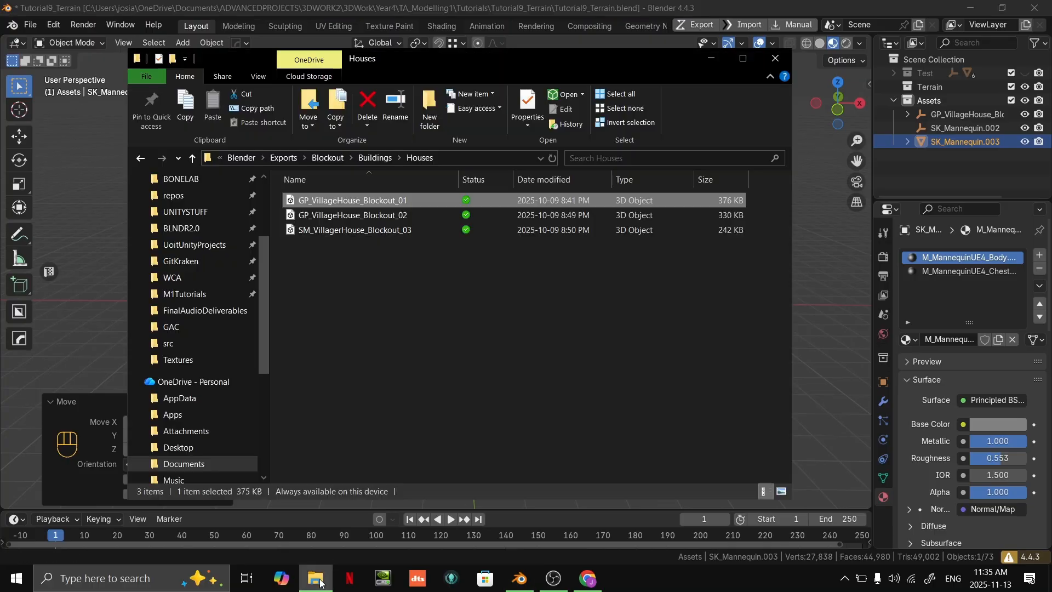
{"action": "left_click", "coordinate": [328, 158]}
{"action": "double_click", "coordinate": [310, 243]}
{"action": "double_click", "coordinate": [384, 203]}
{"action": "left_click_drag", "start_coordinate": [361, 203], "coordinate": [88, 216]}
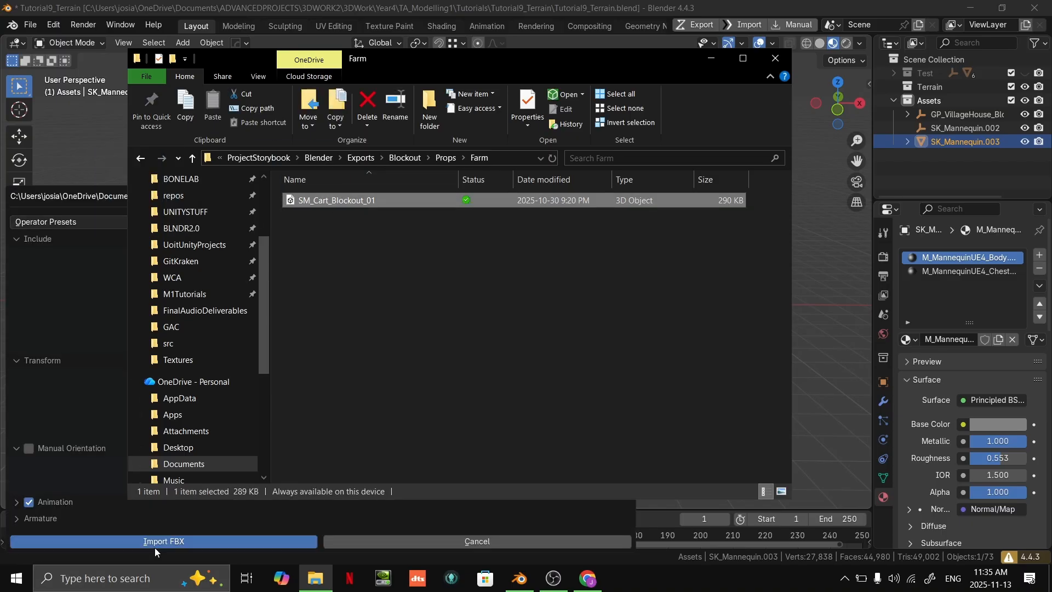
{"action": "left_click", "coordinate": [156, 544]}
- Select the parent object GP_Cart_Blockout_01 and rotate the whole cart around its local Z axis
{"action": "scroll", "coordinate": [595, 347], "scroll_direction": "up", "scroll_amount": 3}
{"action": "middle_click_drag", "start_coordinate": [505, 354], "coordinate": [603, 236]}
{"action": "scroll", "coordinate": [543, 297], "scroll_direction": "down", "scroll_amount": 4}
{"action": "scroll", "coordinate": [561, 331], "scroll_direction": "up", "scroll_amount": 4}
{"action": "scroll", "coordinate": [514, 350], "scroll_direction": "down", "scroll_amount": 3}
{"action": "scroll", "coordinate": [514, 350], "scroll_direction": "up", "scroll_amount": 2}
{"action": "scroll", "coordinate": [528, 237], "scroll_direction": "up", "scroll_amount": 2}
{"action": "left_click", "coordinate": [475, 212]}
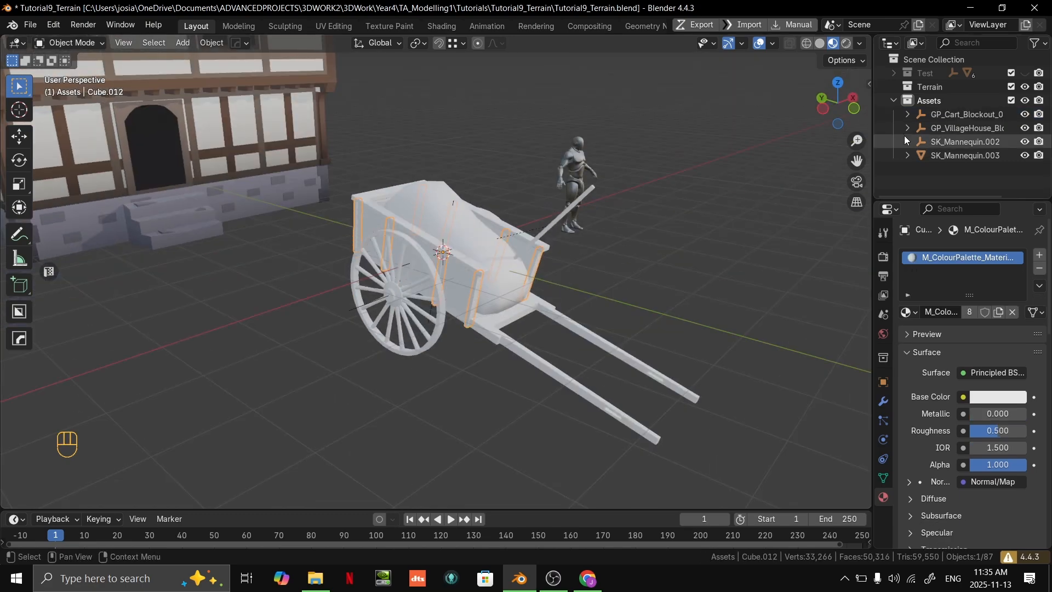
{"action": "left_click", "coordinate": [944, 115]}
{"action": "key", "text": "g"}
{"action": "right_click", "coordinate": [572, 293]}
{"action": "middle_click_drag", "start_coordinate": [568, 298], "coordinate": [545, 338]}
{"action": "key", "text": "r"}
{"action": "key", "text": "z"}
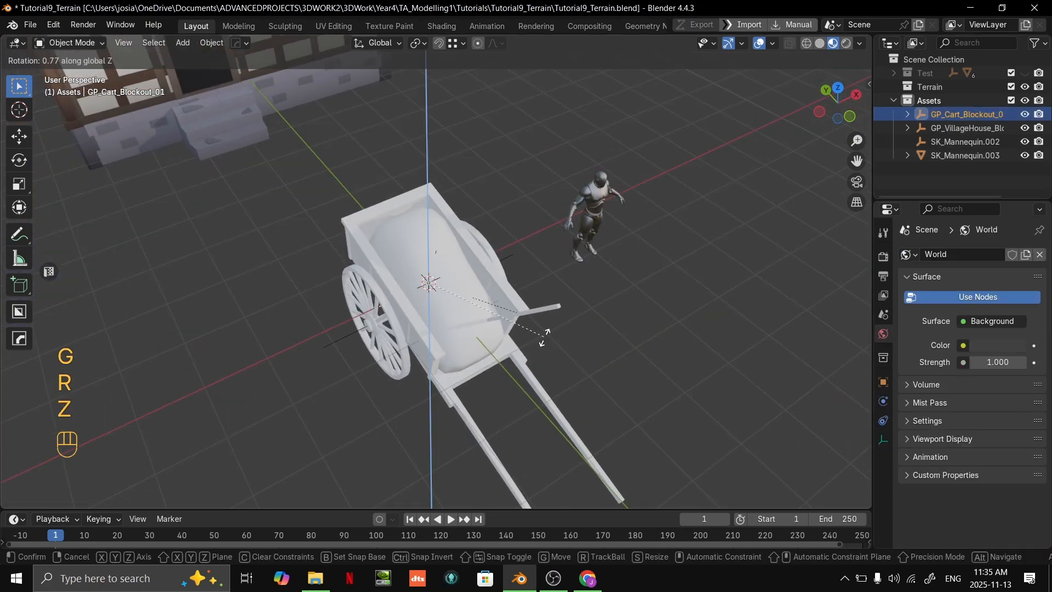
{"action": "key", "text": "z"}
{"action": "left_click", "coordinate": [573, 278]}
- Move the cart across the ground with its local Z locked, placing it beside the house opposite the mannequin
{"action": "scroll", "coordinate": [573, 278], "scroll_direction": "down", "scroll_amount": 5}
{"action": "key", "text": "g"}
{"action": "key", "text": "shift+z"}
{"action": "key", "text": "shift+z"}
{"action": "left_click", "coordinate": [267, 307]}
{"action": "middle_click_drag", "start_coordinate": [266, 307], "coordinate": [659, 310]}
- Select the cart's wheel, give its material's Base Color an Image Texture, and start opening an image file for it
{"action": "scroll", "coordinate": [489, 329], "scroll_direction": "up", "scroll_amount": 4}
{"action": "left_click", "coordinate": [383, 250]}
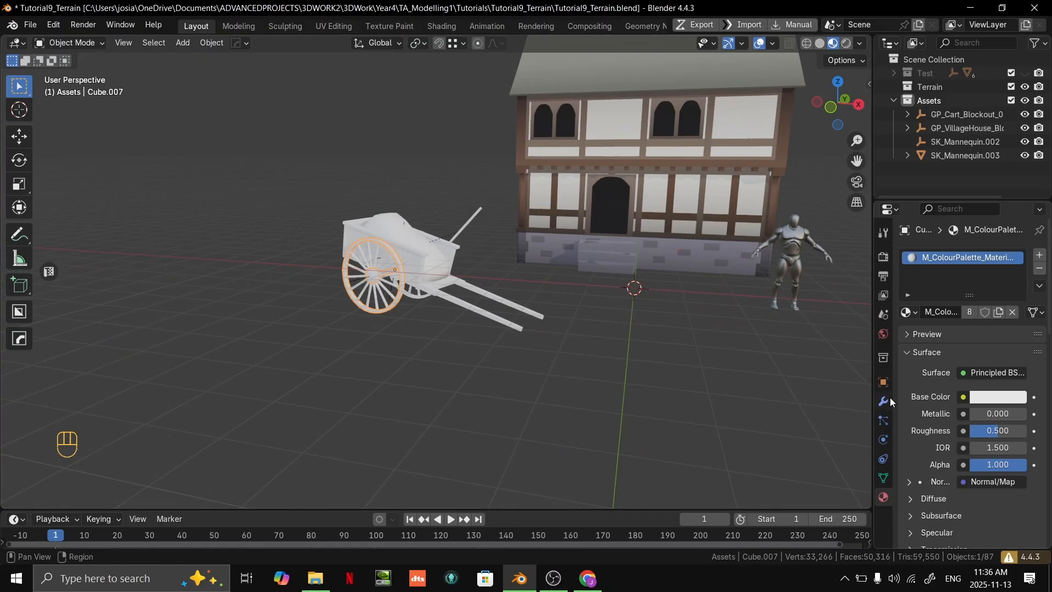
{"action": "left_click", "coordinate": [962, 397]}
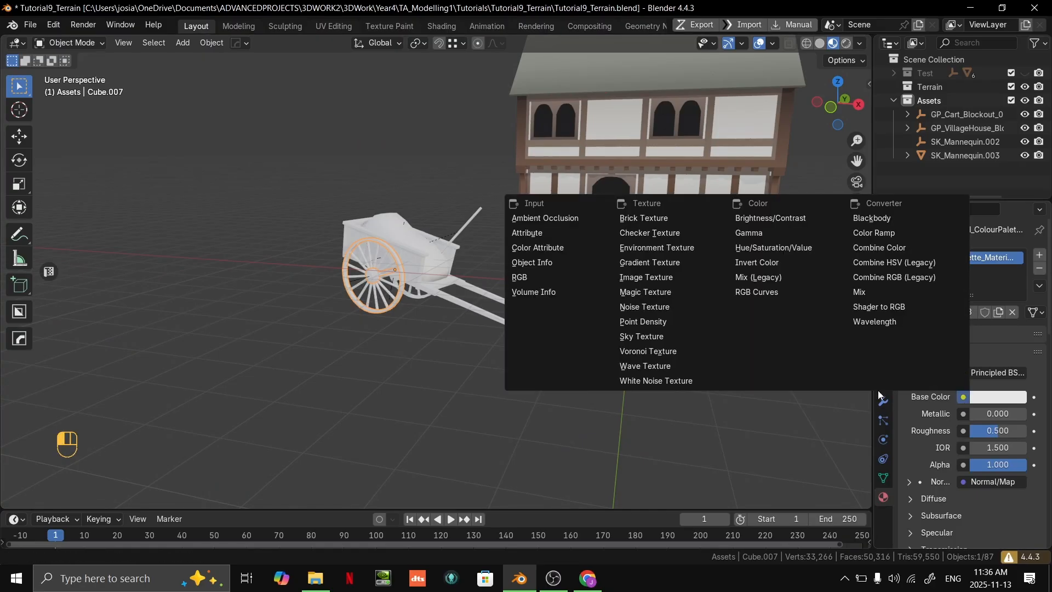
{"action": "left_click", "coordinate": [662, 278]}
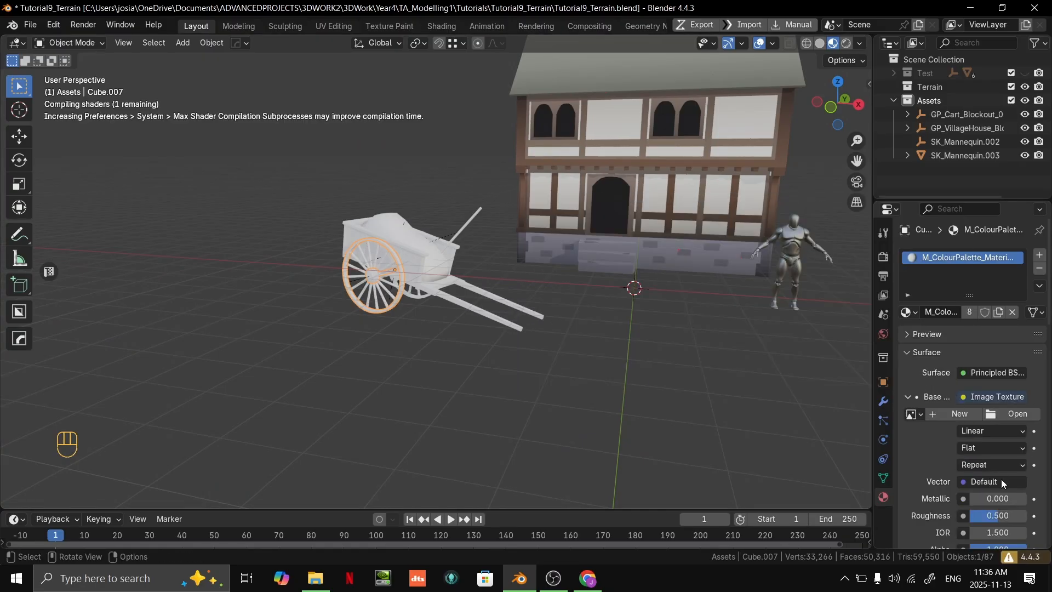
{"action": "left_click", "coordinate": [914, 415]}
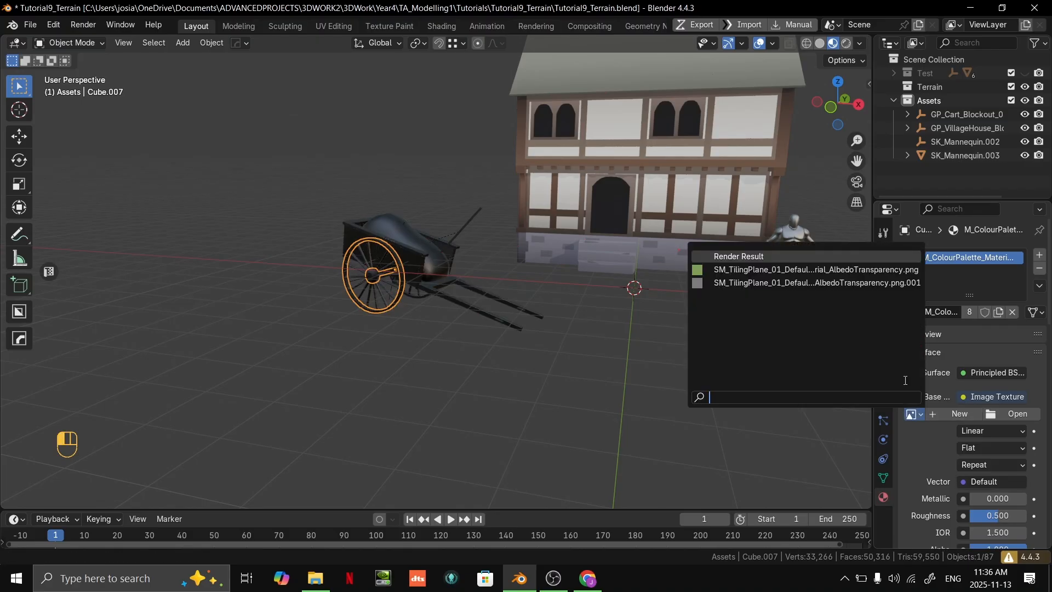
{"action": "left_click", "coordinate": [1013, 414]}
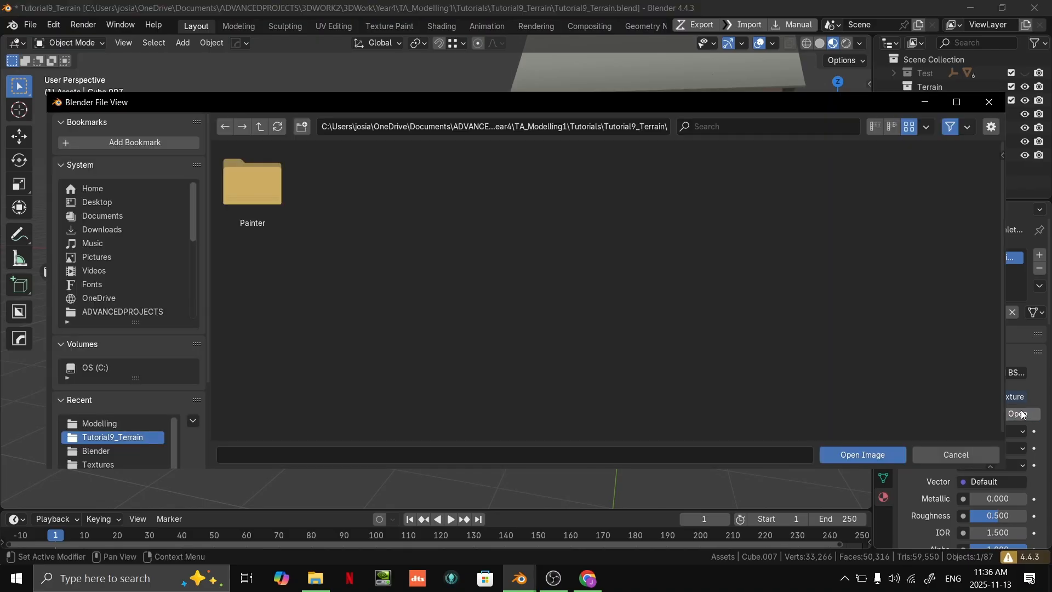
- Load the T_ColourPalette image from ProjectStorybook's Substance/Designer/Textures folder as the cart material's base colour texture
{"action": "left_click", "coordinate": [262, 126]}
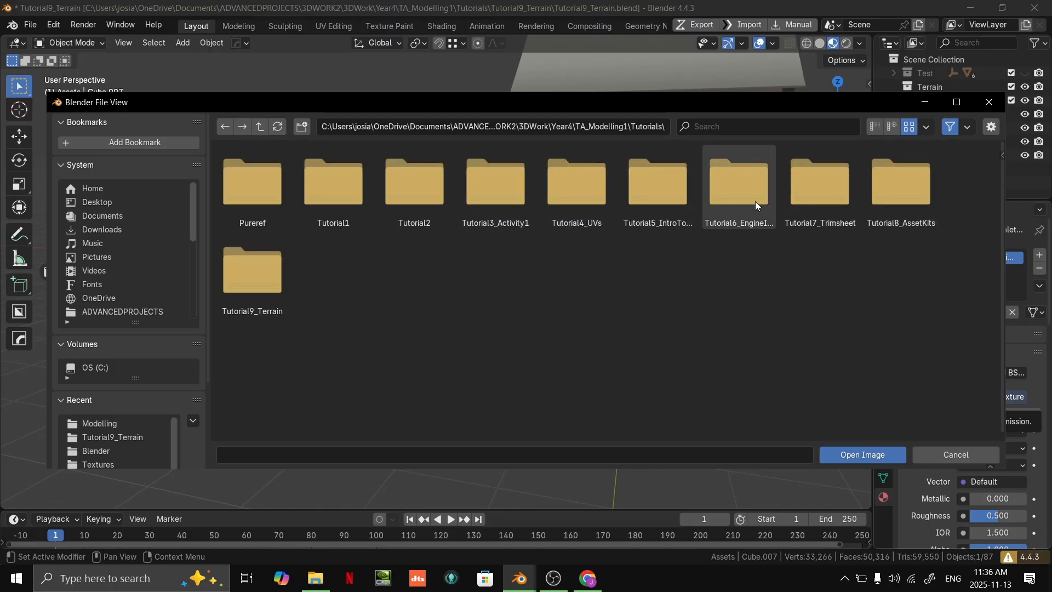
{"action": "left_click", "coordinate": [261, 126]}
{"action": "left_click", "coordinate": [261, 126]}
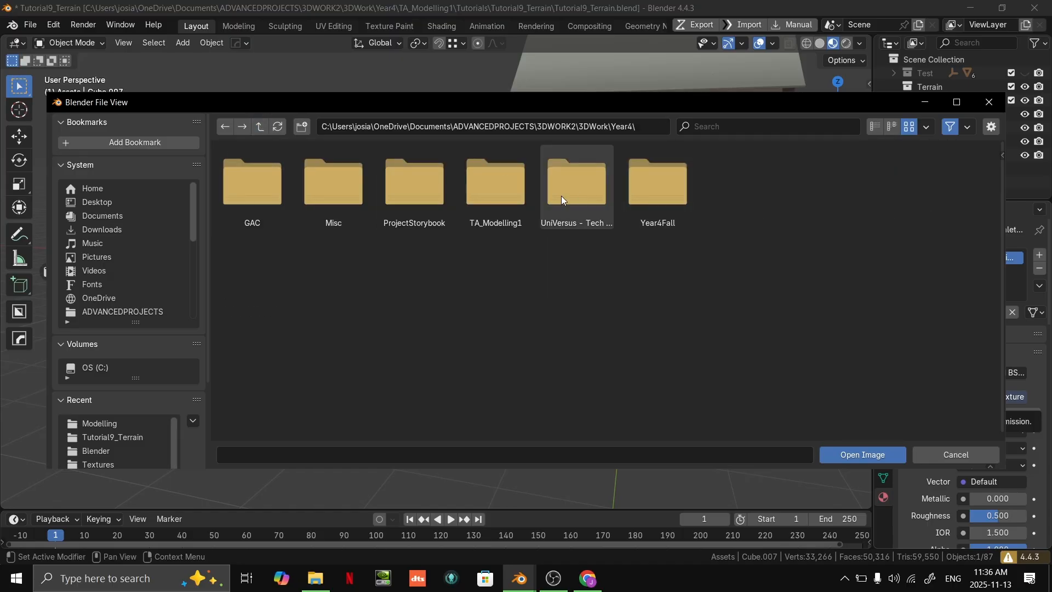
{"action": "double_click", "coordinate": [419, 193]}
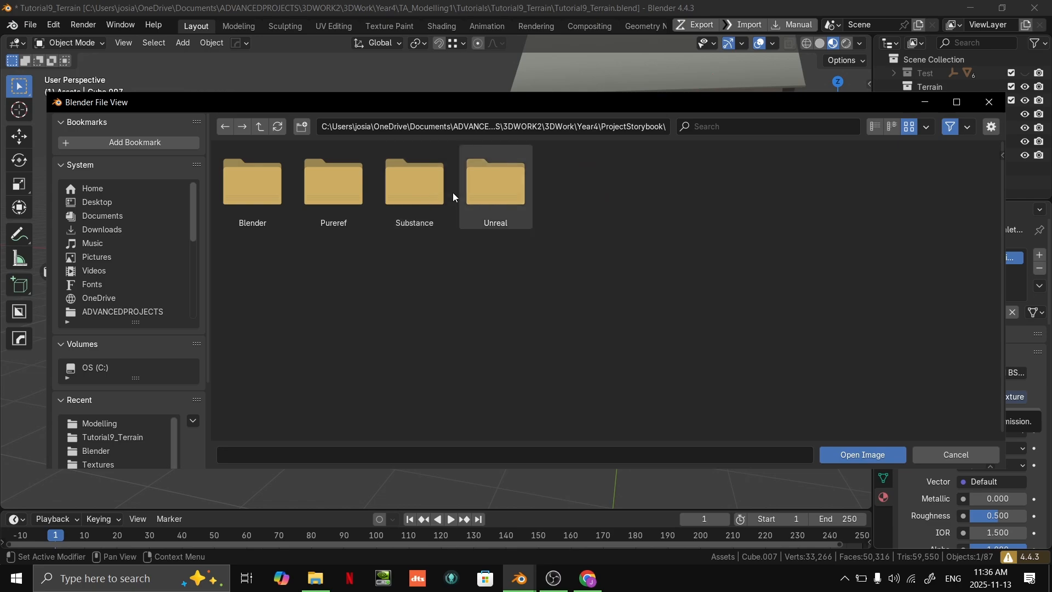
{"action": "double_click", "coordinate": [418, 192]}
{"action": "double_click", "coordinate": [280, 196]}
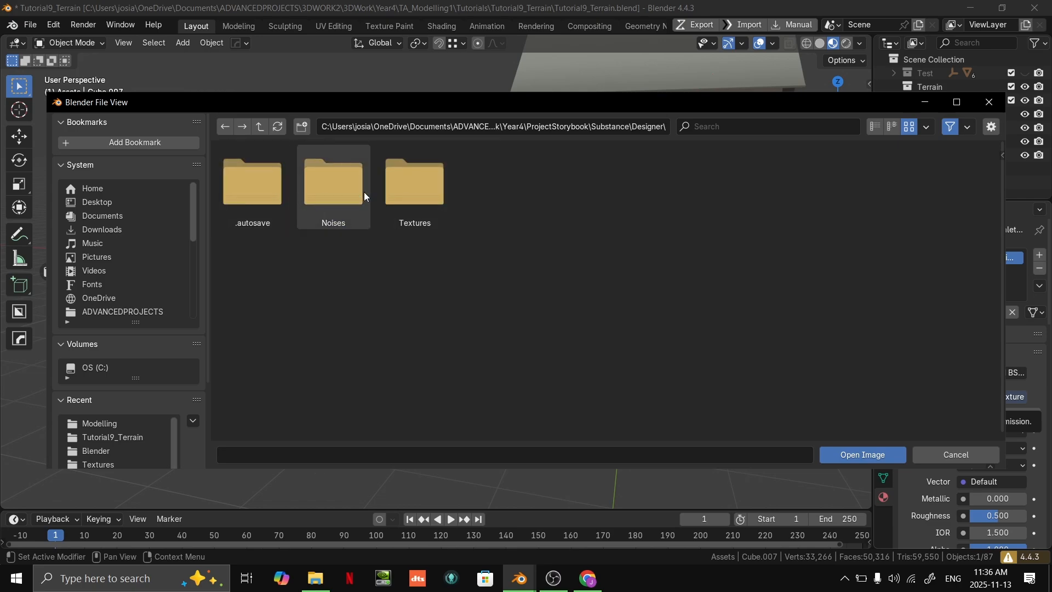
{"action": "double_click", "coordinate": [393, 192]}
{"action": "double_click", "coordinate": [421, 190]}
- Collapse the Assets collection in the scene hierarchy and make the Terrain collection active
{"action": "middle_click_drag", "start_coordinate": [511, 251], "coordinate": [596, 338]}
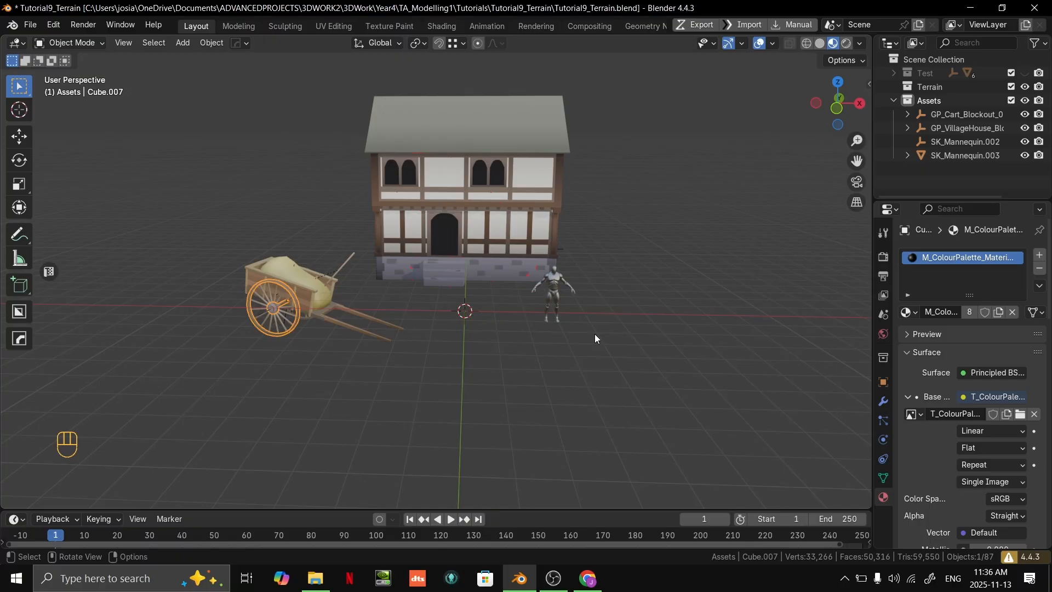
{"action": "scroll", "coordinate": [526, 336], "scroll_direction": "up", "scroll_amount": 6}
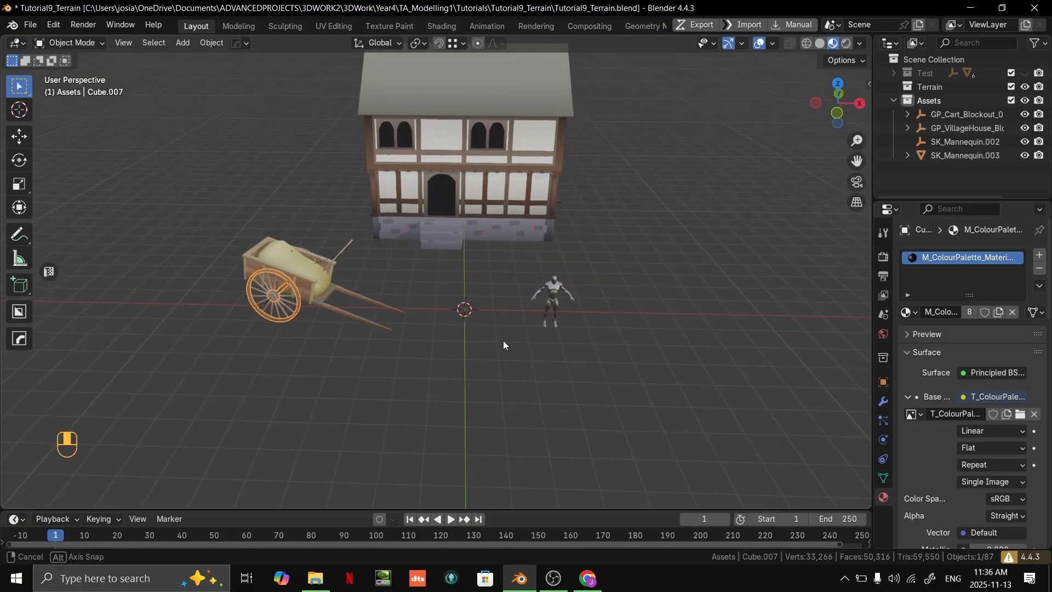
{"action": "left_click", "coordinate": [947, 99]}
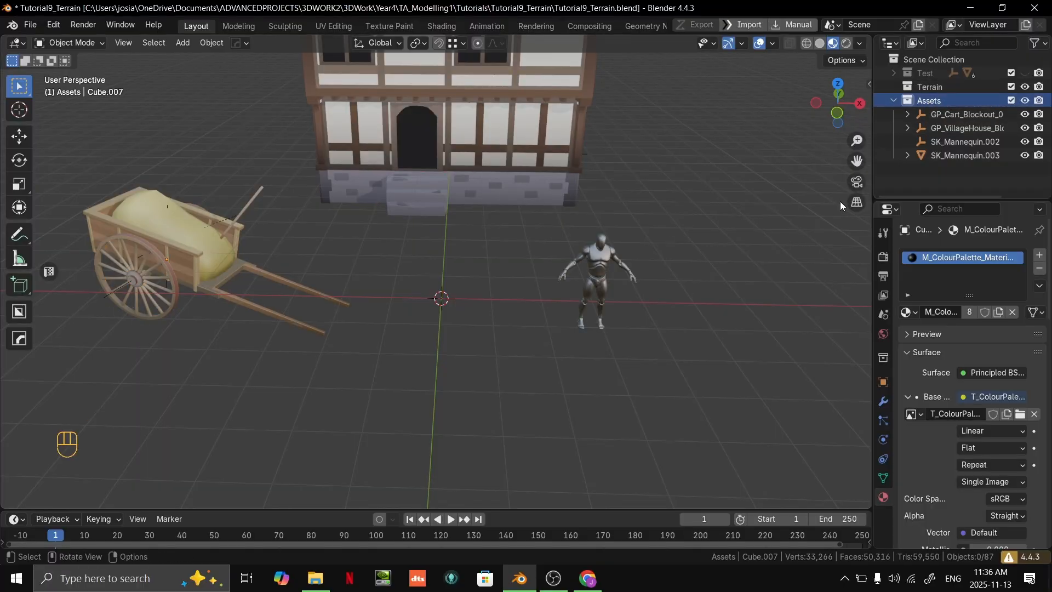
{"action": "left_click", "coordinate": [893, 100]}
{"action": "left_click", "coordinate": [928, 87]}
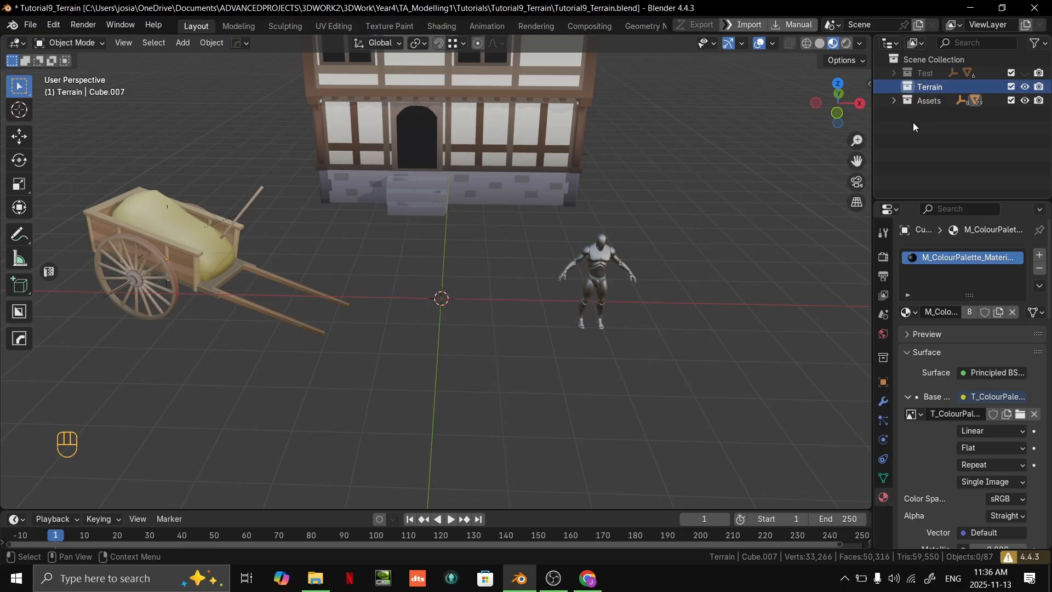
- Add a 2 m plane mesh at the world origin inside the Terrain collection
{"action": "middle_click_drag", "start_coordinate": [593, 241], "coordinate": [595, 222]}
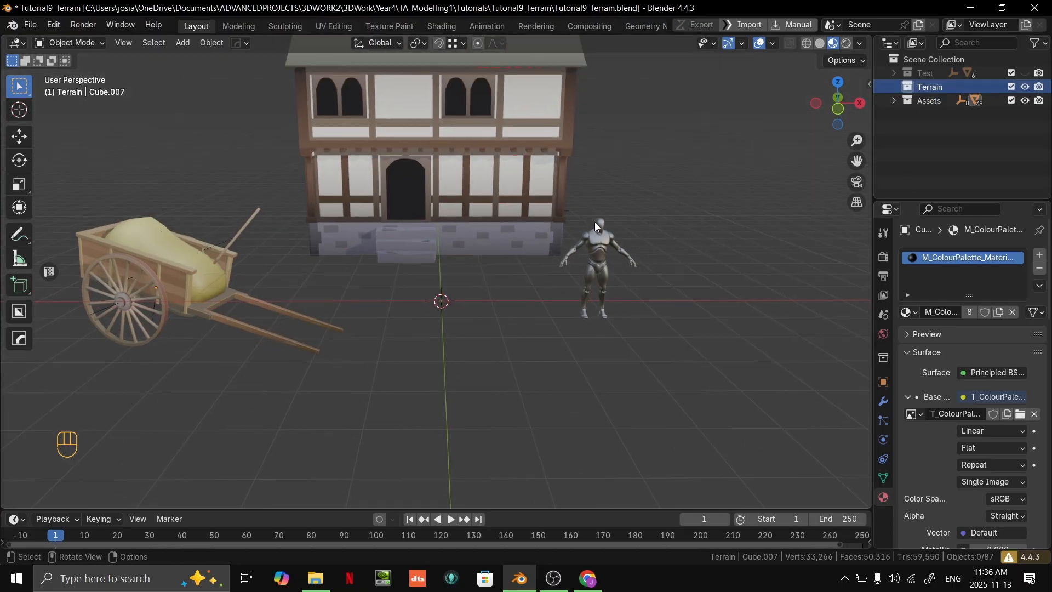
{"action": "key", "text": "shift+a"}
{"action": "mouse_move", "coordinate": [544, 259]}
{"action": "left_click", "coordinate": [623, 265]}
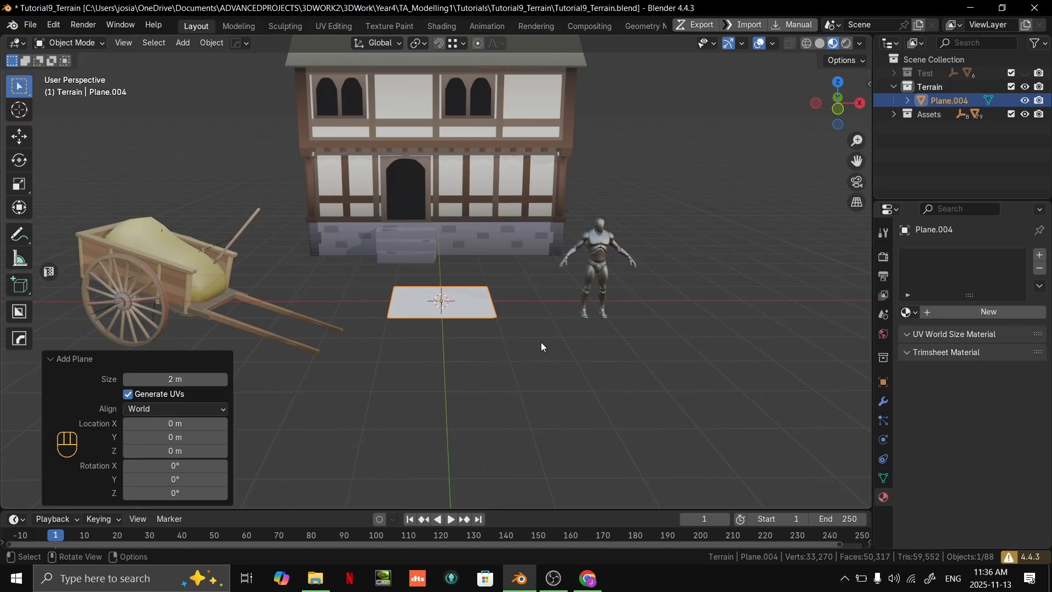
{"action": "scroll", "coordinate": [529, 350], "scroll_direction": "down", "scroll_amount": 3}
{"action": "middle_click_drag", "start_coordinate": [530, 350], "coordinate": [504, 331]}
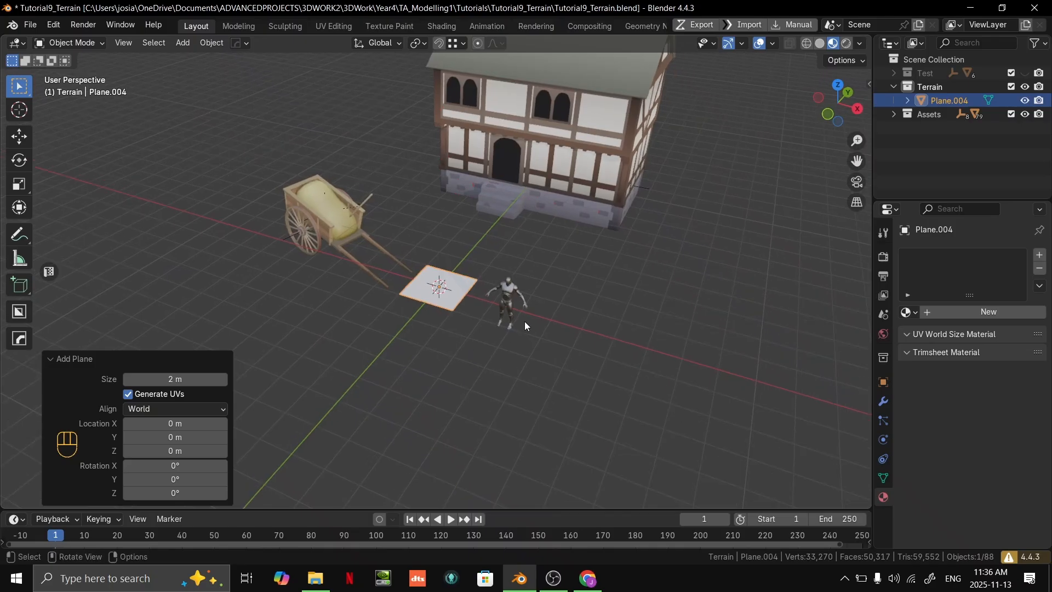
- Switch to the tutorial slides and review the scale-model and "Start simple" guidance on low-poly edge extrusion and vertex snapping
{"action": "key", "text": "alt+Tab"}
{"action": "left_click", "coordinate": [686, 299]}
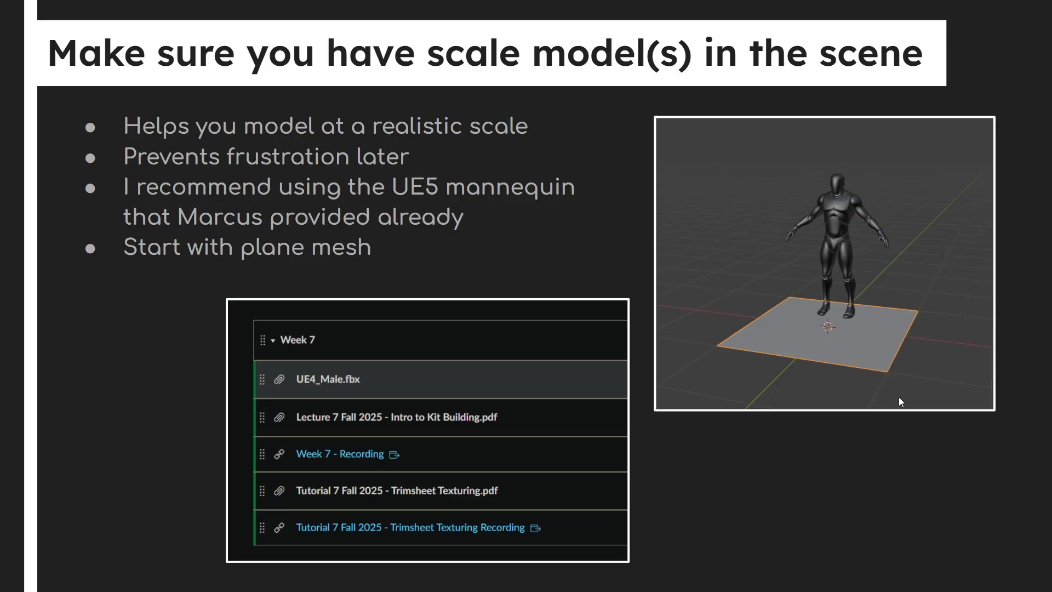
{"action": "key", "text": "Right"}
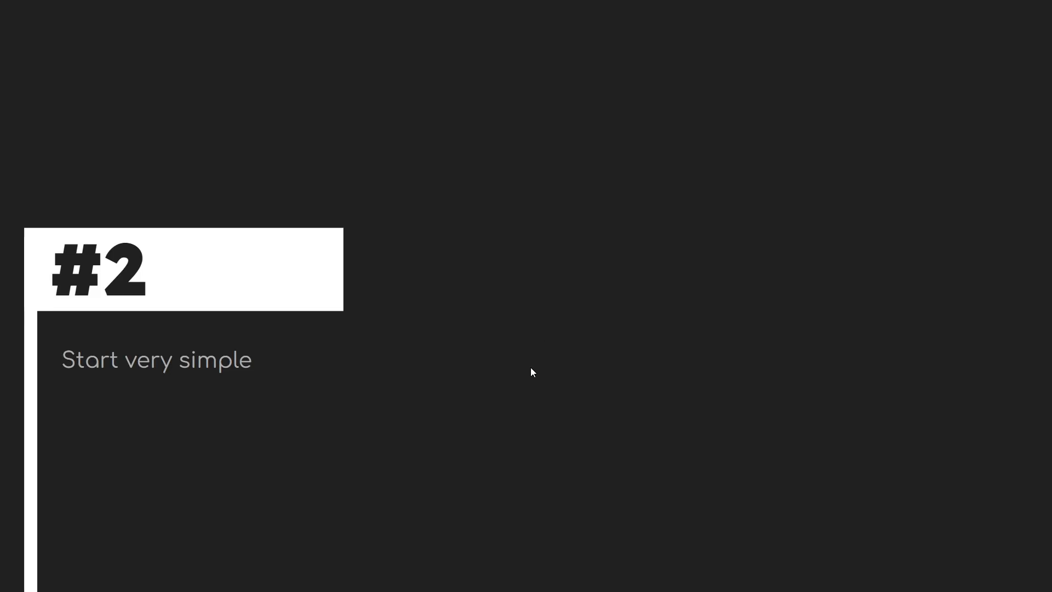
{"action": "key", "text": "Right"}
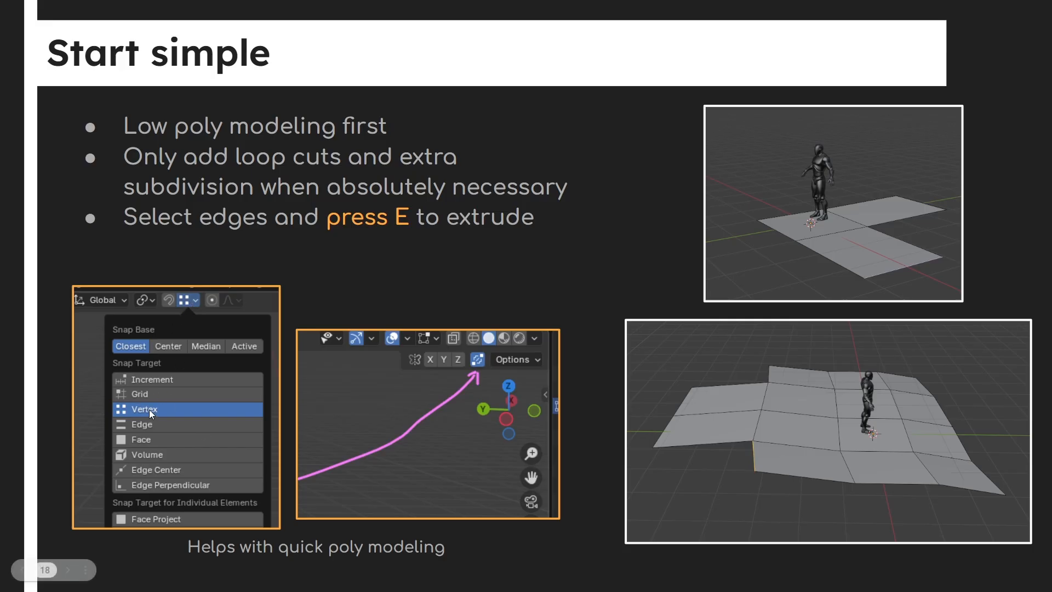
{"action": "key", "text": "Right"}
{"action": "key", "text": "Right"}
{"action": "key", "text": "Left"}
{"action": "key", "text": "Left"}
- Return to Blender and, in Edit Mode, extrude the plane's mannequin-side edge outward along the ground to form a second face
{"action": "key", "text": "alt+Tab"}
{"action": "middle_click_drag", "start_coordinate": [488, 208], "coordinate": [614, 274]}
{"action": "scroll", "coordinate": [503, 293], "scroll_direction": "up", "scroll_amount": 3}
{"action": "key", "text": "Tab"}
{"action": "key", "text": "2"}
{"action": "middle_click_drag", "start_coordinate": [504, 293], "coordinate": [540, 237], "text": "shift"}
{"action": "scroll", "coordinate": [505, 238], "scroll_direction": "up", "scroll_amount": 1}
{"action": "scroll", "coordinate": [548, 269], "scroll_direction": "down", "scroll_amount": 4}
{"action": "key", "text": "e"}
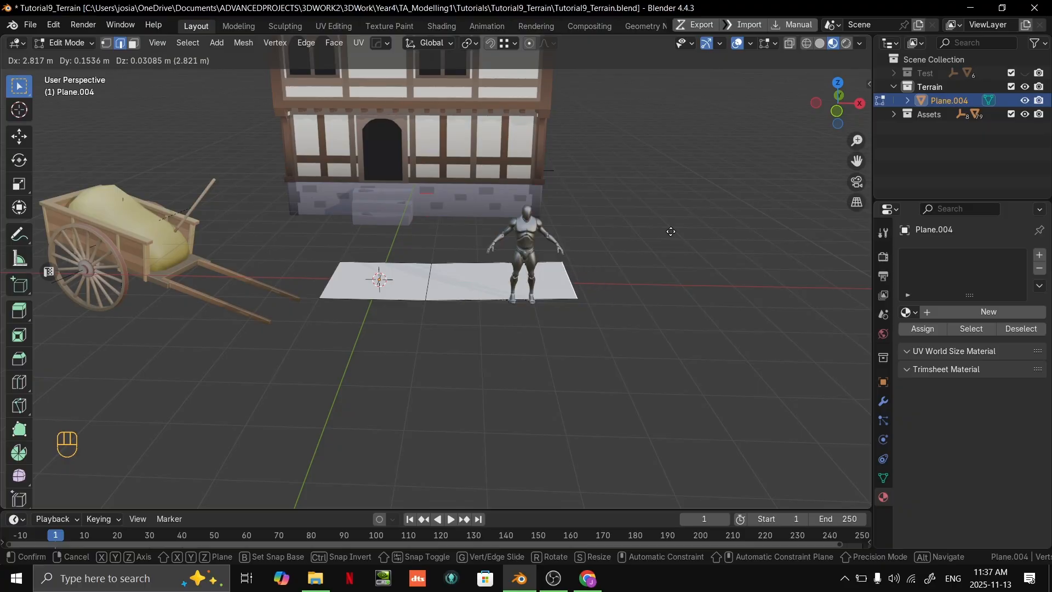
{"action": "left_click", "coordinate": [723, 244]}
{"action": "middle_click_drag", "start_coordinate": [724, 244], "coordinate": [789, 304]}
- Reposition the newly extruded edge to shape the second terrain face
{"action": "key", "text": "g"}
{"action": "left_click", "coordinate": [580, 263]}
{"action": "key", "text": "g"}
{"action": "left_click", "coordinate": [763, 313]}
{"action": "middle_click_drag", "start_coordinate": [412, 165], "coordinate": [519, 181], "text": "shift"}
- Extrude the second face's house-side edge toward the house and move the new edge into place
{"action": "key", "text": "2"}
{"action": "middle_click_drag", "start_coordinate": [313, 205], "coordinate": [608, 220]}
{"action": "left_click", "coordinate": [386, 214]}
{"action": "key", "text": "e"}
{"action": "left_click", "coordinate": [482, 230]}
{"action": "middle_click_drag", "start_coordinate": [482, 229], "coordinate": [478, 257]}
{"action": "key", "text": "g"}
{"action": "left_click", "coordinate": [407, 248]}
{"action": "middle_click_drag", "start_coordinate": [465, 323], "coordinate": [488, 219], "text": "shift"}
- Extrude the original face's house-side edge about 2.3 m with vertex snapping and Auto Merge, joining it to the neighbouring face's corner
{"action": "key", "text": "2"}
{"action": "left_click", "coordinate": [472, 249]}
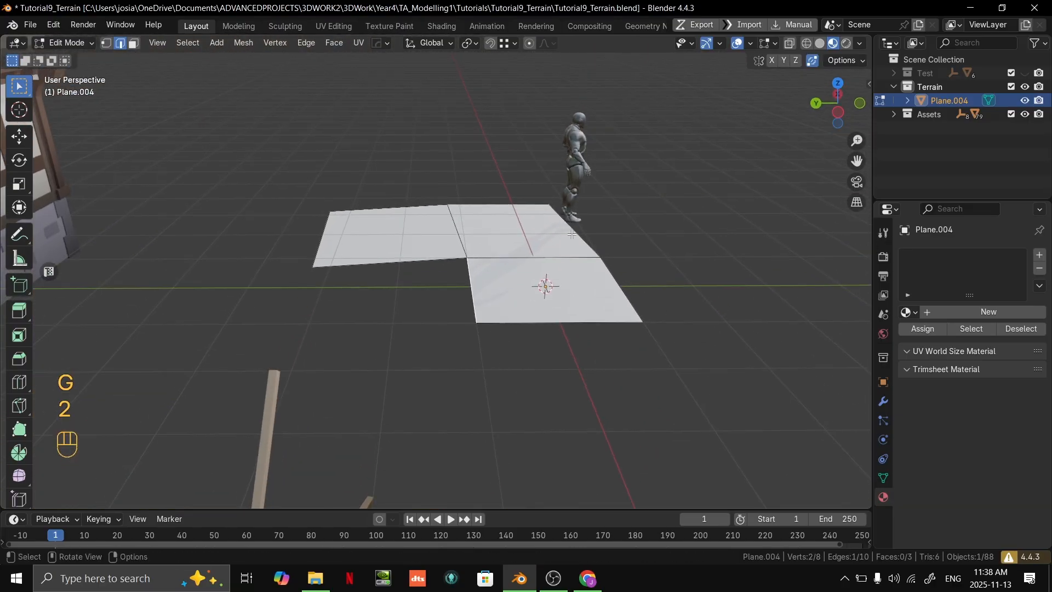
{"action": "left_click", "coordinate": [506, 46]}
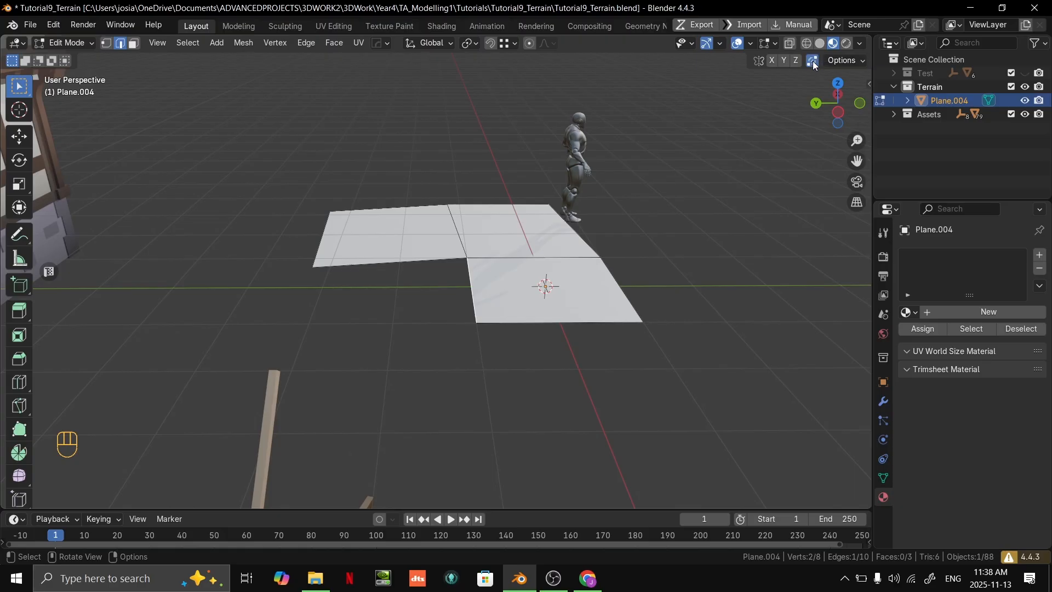
{"action": "left_click", "coordinate": [813, 61]}
{"action": "middle_click_drag", "start_coordinate": [458, 284], "coordinate": [518, 280]}
{"action": "scroll", "coordinate": [518, 280], "scroll_direction": "up", "scroll_amount": 1}
{"action": "scroll", "coordinate": [551, 279], "scroll_direction": "down", "scroll_amount": 1}
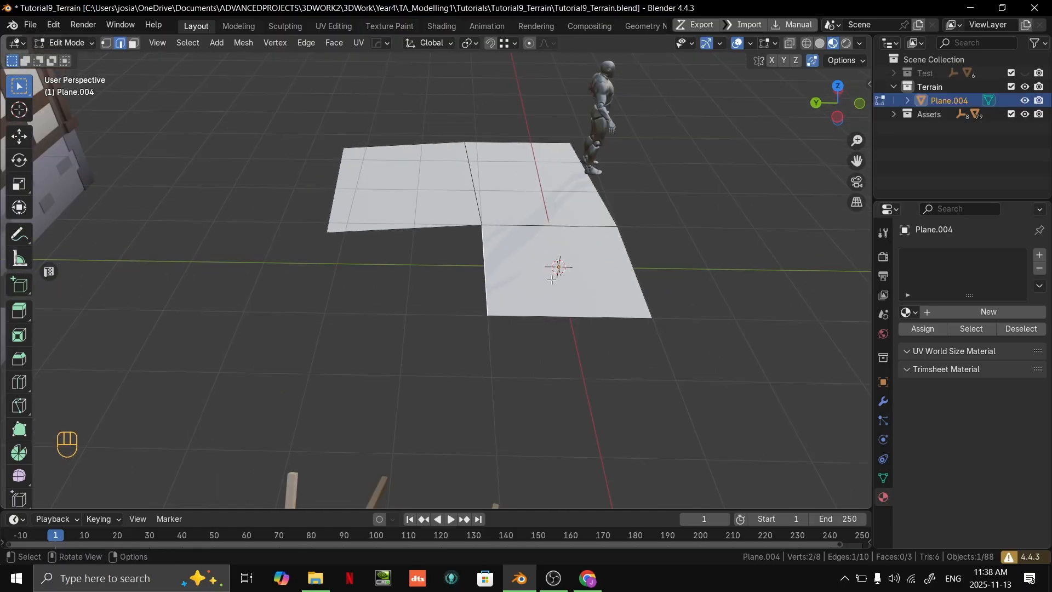
{"action": "key", "text": "e"}
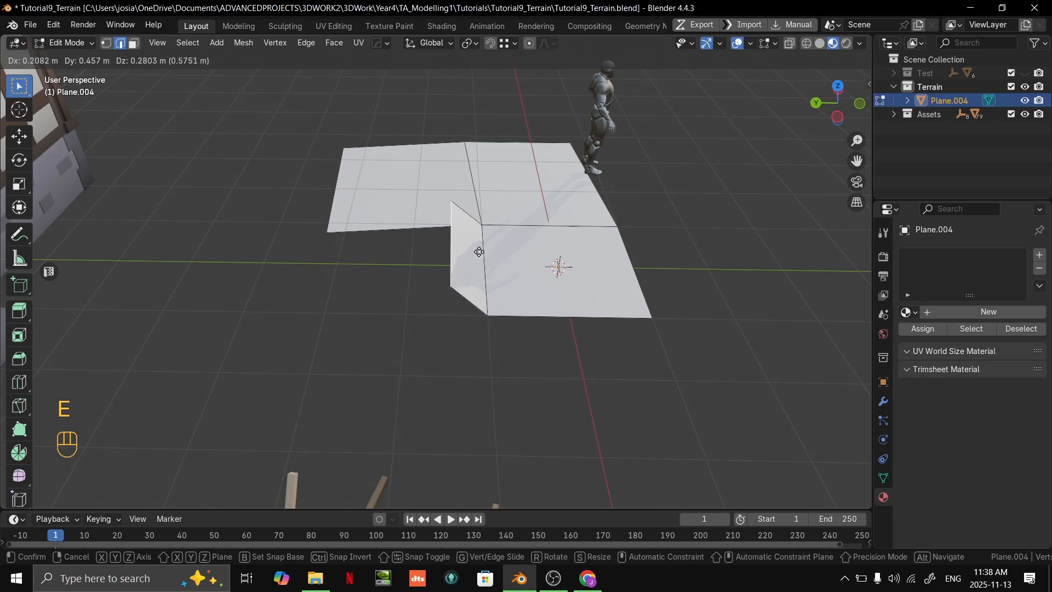
{"action": "key", "text": "ctrl"}
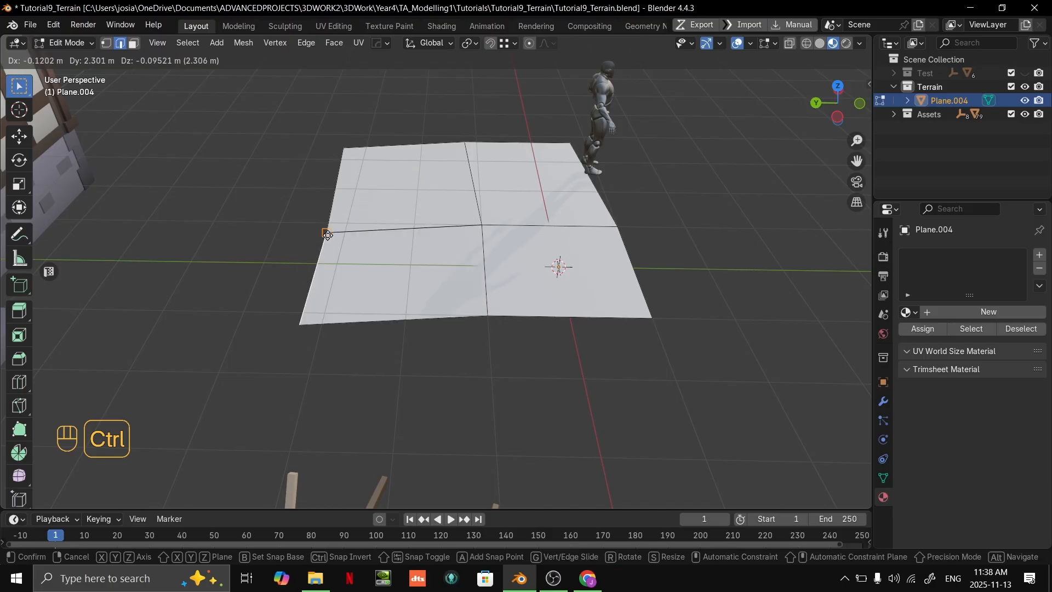
{"action": "middle_click_drag", "start_coordinate": [350, 236], "coordinate": [428, 269]}
{"action": "right_click", "coordinate": [485, 253]}
{"action": "middle_click_drag", "start_coordinate": [485, 253], "coordinate": [532, 273]}
- Review the vertex snapping options, and extrude the two cart-side edges of the terrain outward to add a row of faces
{"action": "left_click", "coordinate": [515, 44]}
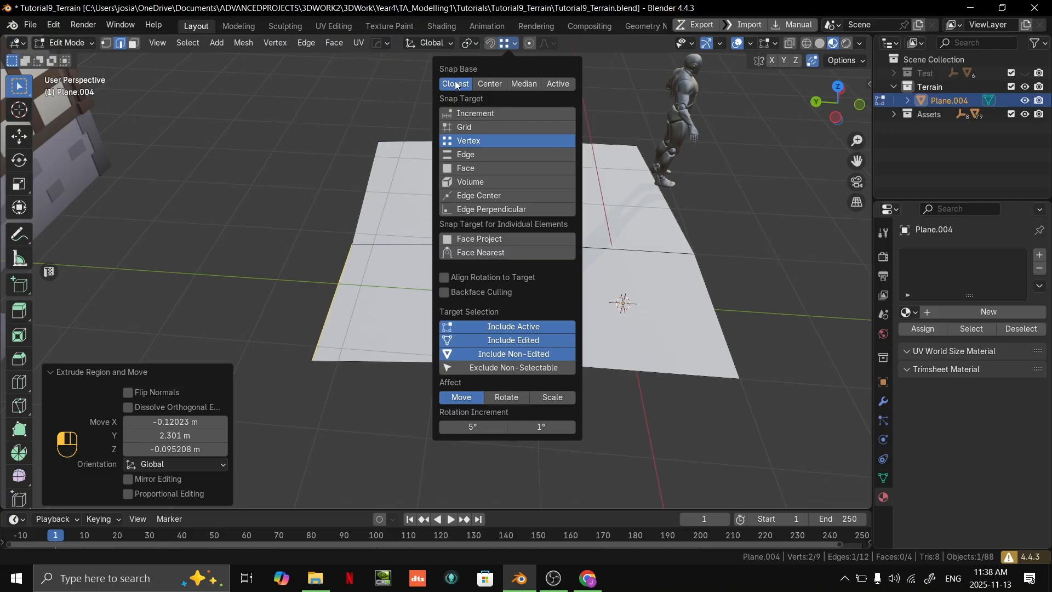
{"action": "middle_click_drag", "start_coordinate": [350, 241], "coordinate": [350, 202]}
{"action": "key", "text": "2"}
{"action": "left_click", "coordinate": [436, 328]}
{"action": "middle_click_drag", "start_coordinate": [482, 263], "coordinate": [417, 274]}
{"action": "middle_click_drag", "start_coordinate": [417, 274], "coordinate": [455, 286], "text": "shift"}
{"action": "scroll", "coordinate": [444, 240], "scroll_direction": "down", "scroll_amount": 3}
{"action": "key", "text": "e"}
{"action": "left_click", "coordinate": [393, 228]}
- Extrude the three edges on the side facing away from the house outward by about 3.2 m, sloping slightly down
{"action": "left_click", "coordinate": [455, 285], "text": "shift"}
{"action": "middle_click_drag", "start_coordinate": [562, 274], "coordinate": [544, 253]}
{"action": "key", "text": "e"}
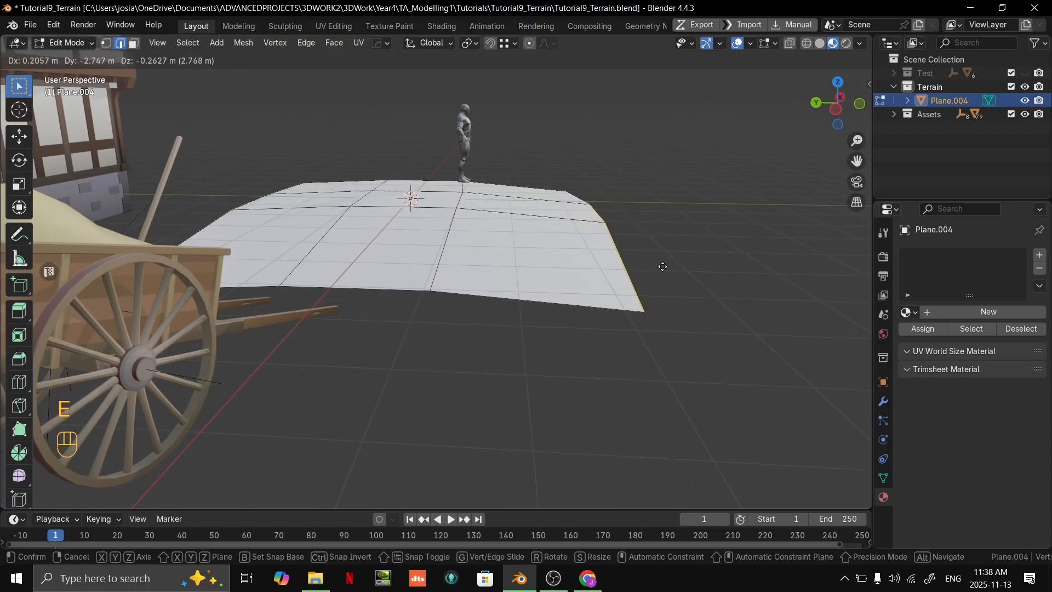
{"action": "left_click", "coordinate": [683, 273]}
{"action": "middle_click_drag", "start_coordinate": [682, 273], "coordinate": [434, 257]}
- Hide the grid floor in the viewport overlays
{"action": "key", "text": "2"}
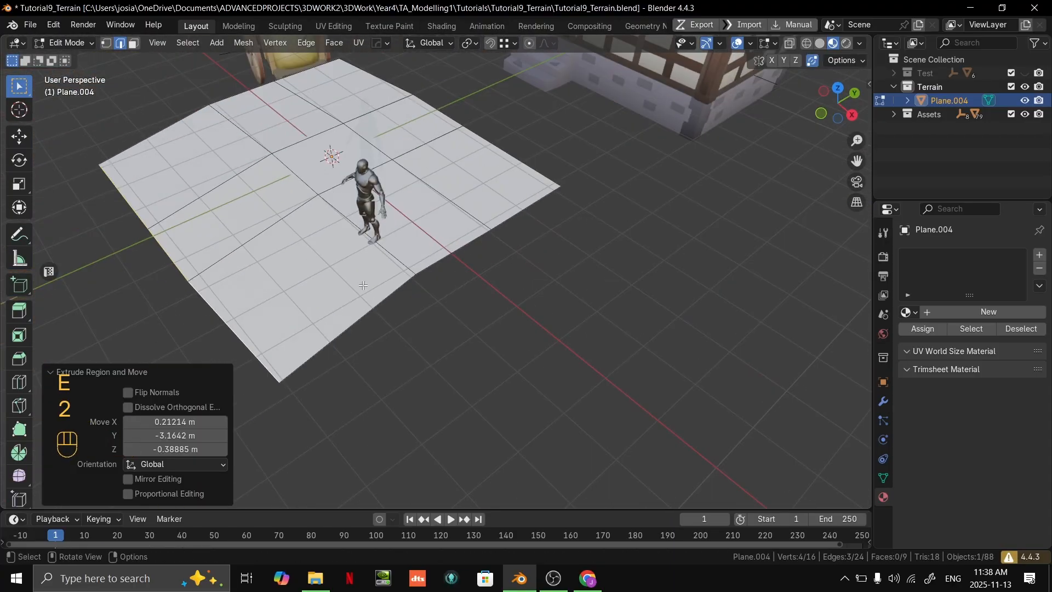
{"action": "left_click", "coordinate": [436, 258], "text": "shift"}
{"action": "middle_click_drag", "start_coordinate": [499, 244], "coordinate": [550, 256], "text": "shift"}
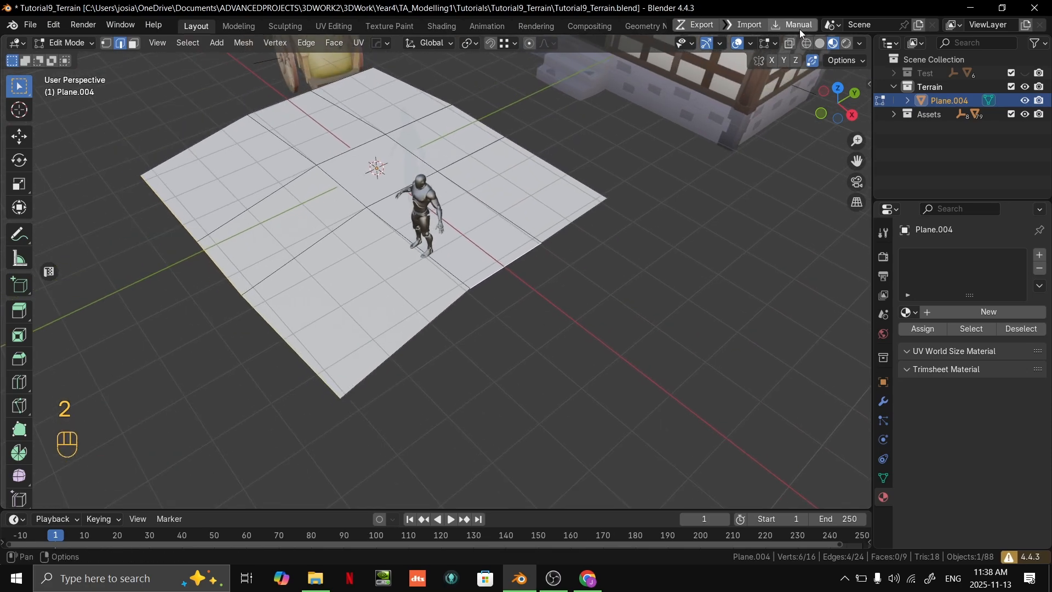
{"action": "left_click", "coordinate": [751, 44]}
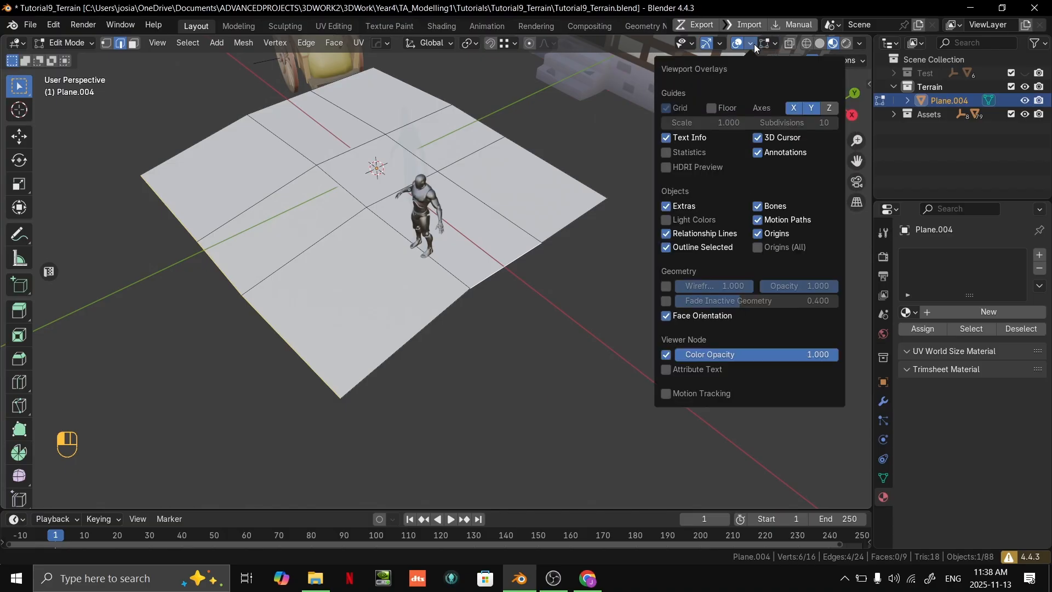
{"action": "left_click", "coordinate": [713, 108]}
{"action": "scroll", "coordinate": [533, 247], "scroll_direction": "down", "scroll_amount": 1}
- Extrude the terrain's mannequin-side edges outward to add another row of faces and adjust the position of the new border
{"action": "mouse_move", "coordinate": [473, 289]}
{"action": "middle_mouse_down"}
{"action": "mouse_move", "coordinate": [533, 247]}
{"action": "mouse_move", "coordinate": [479, 286]}
{"action": "middle_mouse_up"}
{"action": "left_click", "coordinate": [459, 291]}
{"action": "middle_click_drag", "start_coordinate": [524, 244], "coordinate": [566, 192]}
{"action": "left_click", "coordinate": [556, 226], "text": "shift"}
{"action": "key", "text": "e"}
{"action": "left_click", "coordinate": [707, 251]}
{"action": "middle_click_drag", "start_coordinate": [711, 251], "coordinate": [408, 230]}
{"action": "key", "text": "g"}
{"action": "left_click", "coordinate": [500, 326]}
- Extrude the terrain's house-side edges about 3.7 m toward the house, and again about 6.5 m to extend beneath it
{"action": "key", "text": "2"}
{"action": "left_click", "coordinate": [408, 230]}
{"action": "middle_click_drag", "start_coordinate": [384, 322], "coordinate": [463, 159]}
{"action": "key", "text": "e"}
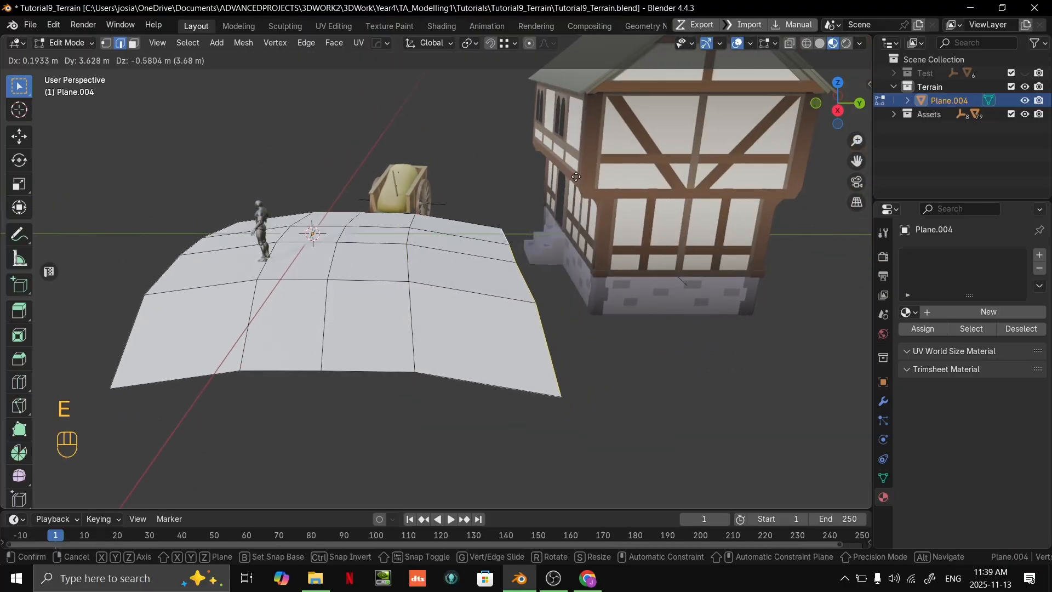
{"action": "left_click", "coordinate": [578, 175]}
{"action": "middle_click_drag", "start_coordinate": [578, 176], "coordinate": [520, 148], "text": "shift"}
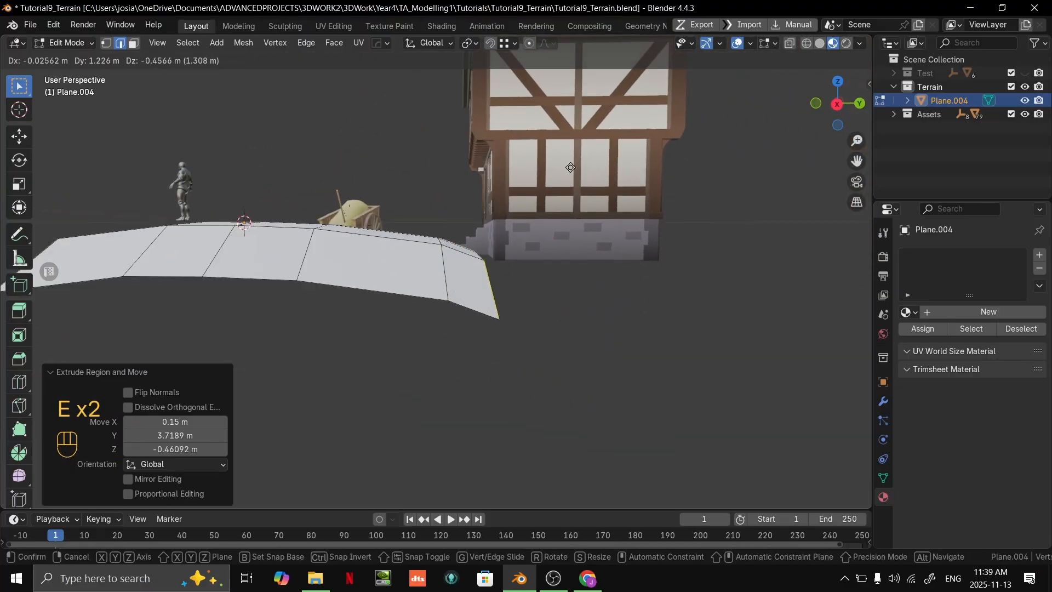
{"action": "left_click", "coordinate": [720, 166]}
{"action": "middle_click_drag", "start_coordinate": [720, 165], "coordinate": [538, 289]}
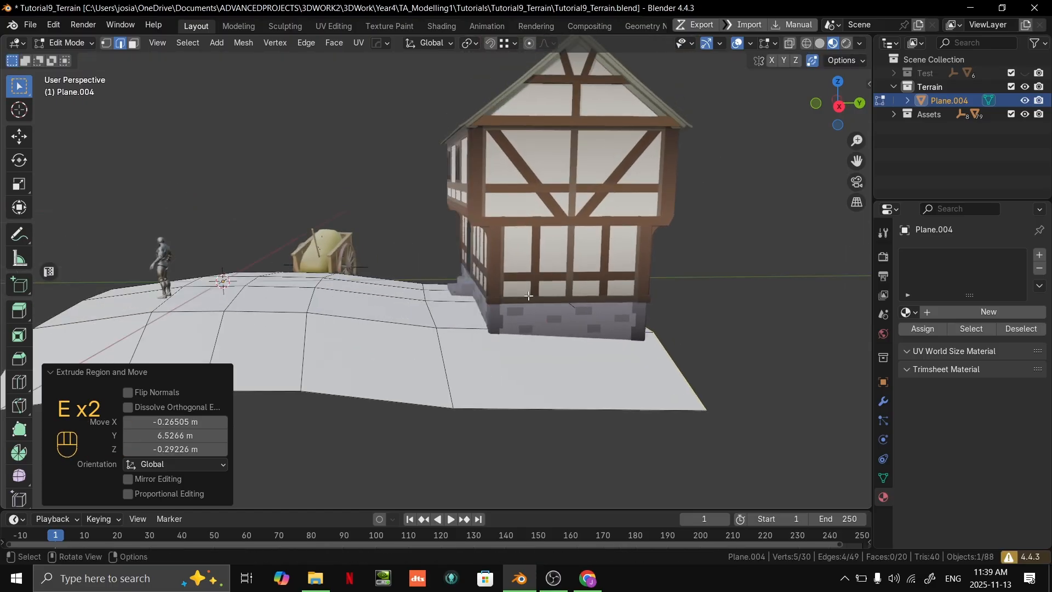
- Lower the edge loop in front of the house by about 0.47 m along its local Z
{"action": "left_click", "coordinate": [433, 310], "text": "alt"}
{"action": "key", "text": "g"}
{"action": "key", "text": "z"}
{"action": "key", "text": "z"}
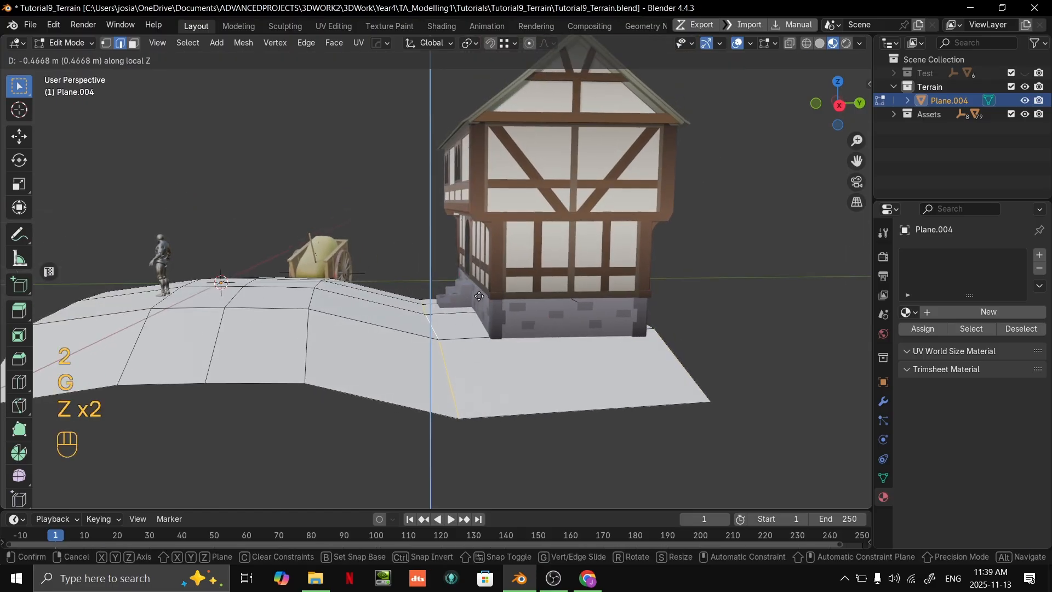
{"action": "left_click", "coordinate": [479, 295]}
{"action": "middle_click_drag", "start_coordinate": [480, 295], "coordinate": [457, 252]}
- Adjust the height of another terrain edge loop by moving it along Z
{"action": "left_click", "coordinate": [365, 241], "text": "alt"}
{"action": "key", "text": "g"}
{"action": "key", "text": "z"}
{"action": "left_click", "coordinate": [437, 245]}
{"action": "middle_click_drag", "start_coordinate": [458, 251], "coordinate": [440, 282]}
- Edge-slide the loop running beneath the mannequin away from the house
{"action": "key", "text": "2"}
{"action": "middle_click_drag", "start_coordinate": [399, 214], "coordinate": [520, 238], "text": "shift"}
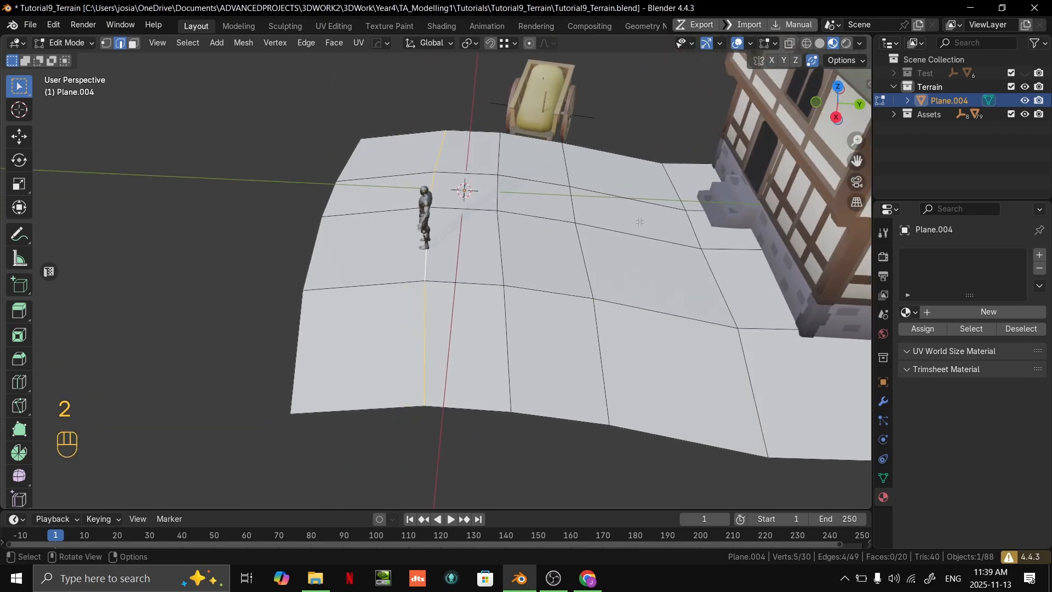
{"action": "key", "text": "g"}
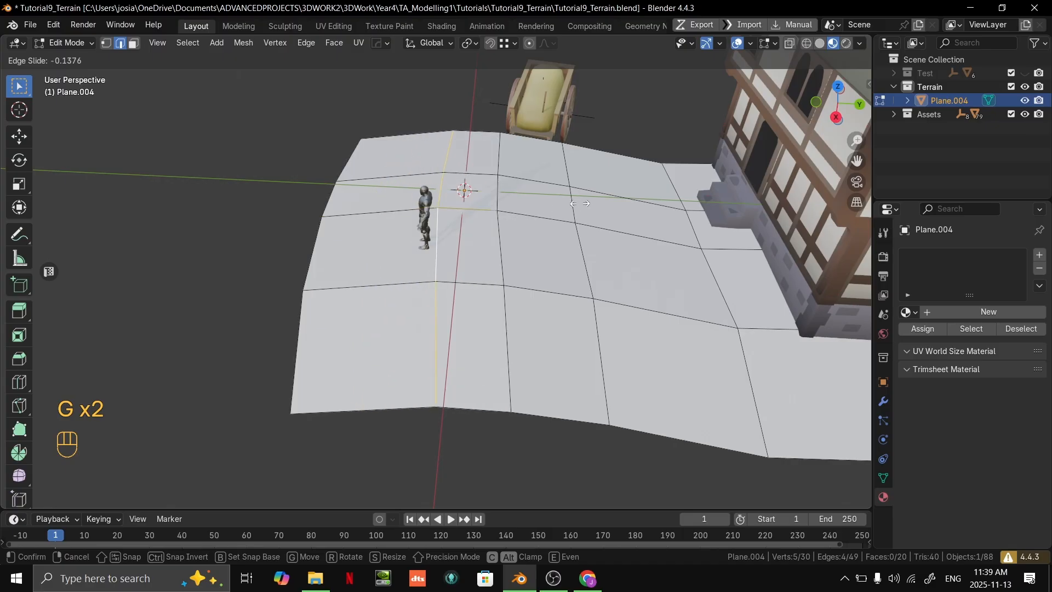
{"action": "left_click", "coordinate": [533, 201]}
- Edge-slide the loop on the house side of the origin toward the house to respace the terrain faces
{"action": "left_click", "coordinate": [498, 198], "text": "alt"}
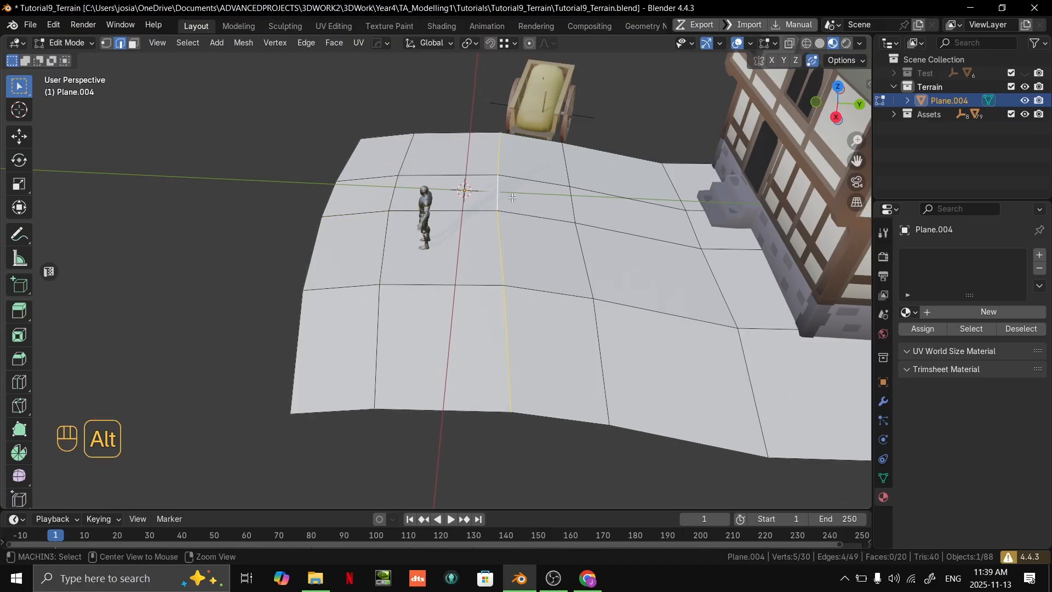
{"action": "key", "text": "g"}
{"action": "key", "text": "g"}
{"action": "left_click", "coordinate": [597, 199]}
{"action": "middle_click_drag", "start_coordinate": [597, 200], "coordinate": [617, 174]}
{"action": "key", "text": "g"}
{"action": "key", "text": "g"}
{"action": "scroll", "coordinate": [609, 218], "scroll_direction": "down", "scroll_amount": 3}
- Select three border edges on the mannequin side of the terrain and extrude them outward to start another row
{"action": "middle_click_drag", "start_coordinate": [616, 174], "coordinate": [373, 321], "text": "shift"}
{"action": "scroll", "coordinate": [480, 286], "scroll_direction": "up", "scroll_amount": 3}
{"action": "left_click", "coordinate": [438, 259]}
{"action": "left_click", "coordinate": [405, 294], "text": "shift"}
{"action": "left_click", "coordinate": [399, 305], "text": "shift"}
{"action": "middle_click_drag", "start_coordinate": [410, 290], "coordinate": [368, 159], "text": "shift"}
{"action": "middle_click_drag", "start_coordinate": [367, 160], "coordinate": [500, 175], "text": "shift"}
{"action": "key", "text": "e"}
{"action": "left_click", "coordinate": [411, 186]}
{"action": "middle_click_drag", "start_coordinate": [413, 186], "coordinate": [424, 164]}
- Adjust the new row's outer edges, and move the three edges behind them about 0.48 m in X and 0.33 m up
{"action": "key", "text": "g"}
{"action": "left_click", "coordinate": [422, 126]}
{"action": "key", "text": "2"}
{"action": "left_click", "coordinate": [527, 216], "text": "alt"}
{"action": "middle_click_drag", "start_coordinate": [527, 216], "coordinate": [585, 240]}
{"action": "key", "text": "g"}
{"action": "left_click", "coordinate": [547, 189]}
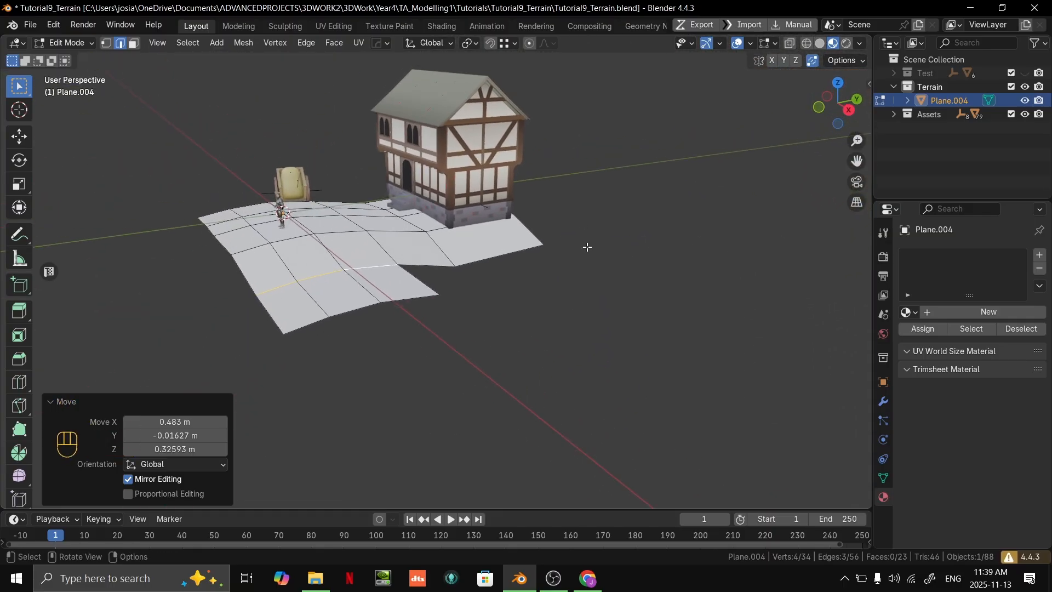
{"action": "mouse_move", "coordinate": [557, 254]}
{"action": "middle_mouse_down"}
{"action": "mouse_move", "coordinate": [496, 317]}
{"action": "mouse_move", "coordinate": [425, 338]}
{"action": "mouse_move", "coordinate": [548, 258]}
{"action": "middle_mouse_up"}
- Extrude the new row's open house-side edge about 3.9 m, snapping it to the corner vertex of the adjacent face
{"action": "scroll", "coordinate": [422, 338], "scroll_direction": "up", "scroll_amount": 4}
{"action": "key", "text": "2"}
{"action": "left_click", "coordinate": [408, 224]}
{"action": "middle_click_drag", "start_coordinate": [412, 223], "coordinate": [438, 245]}
{"action": "scroll", "coordinate": [449, 252], "scroll_direction": "down", "scroll_amount": 1}
{"action": "scroll", "coordinate": [439, 245], "scroll_direction": "down", "scroll_amount": 2}
{"action": "scroll", "coordinate": [437, 247], "scroll_direction": "up", "scroll_amount": 2}
{"action": "key", "text": "e"}
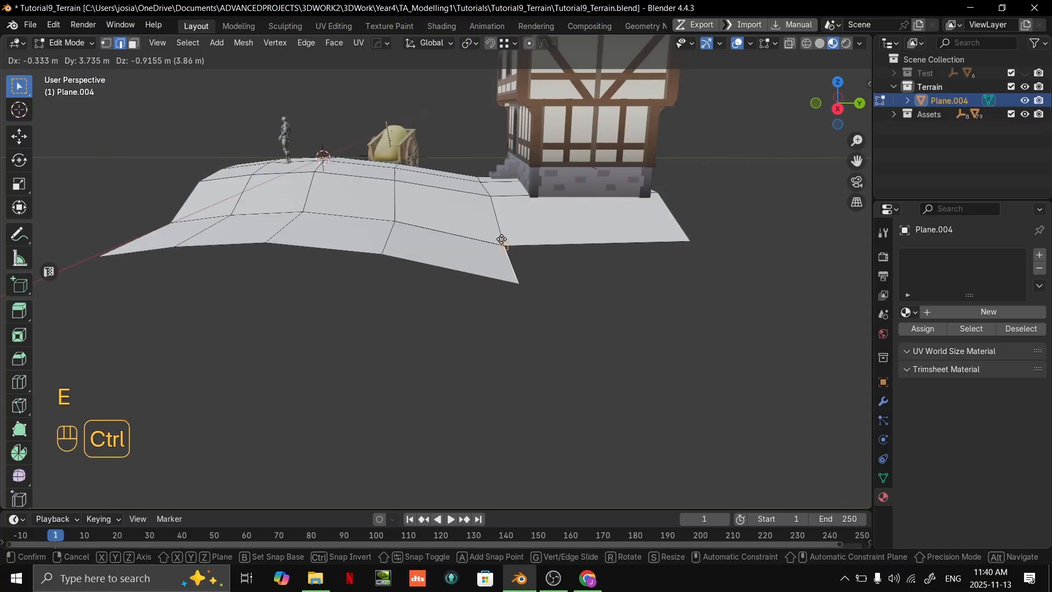
{"action": "left_click", "coordinate": [504, 246], "text": "ctrl"}
{"action": "middle_click_drag", "start_coordinate": [504, 246], "coordinate": [416, 258]}
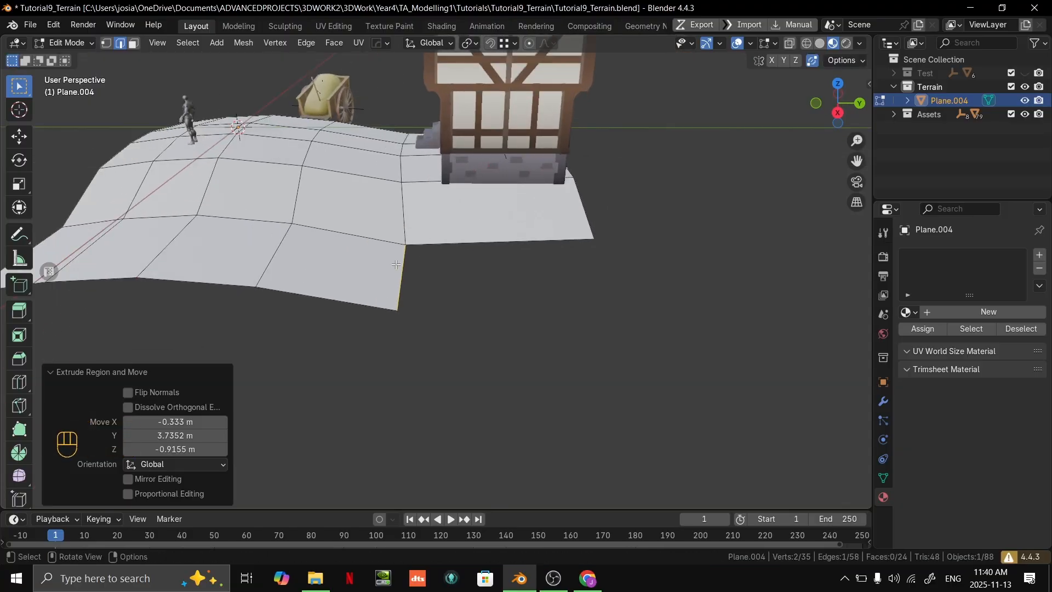
- Extrude the same side edge about 6.5 m further, snapping it to the terrain's outer corner beside the house to complete the row
{"action": "scroll", "coordinate": [416, 252], "scroll_direction": "up", "scroll_amount": 1}
{"action": "key", "text": "g"}
{"action": "key", "text": "Escape"}
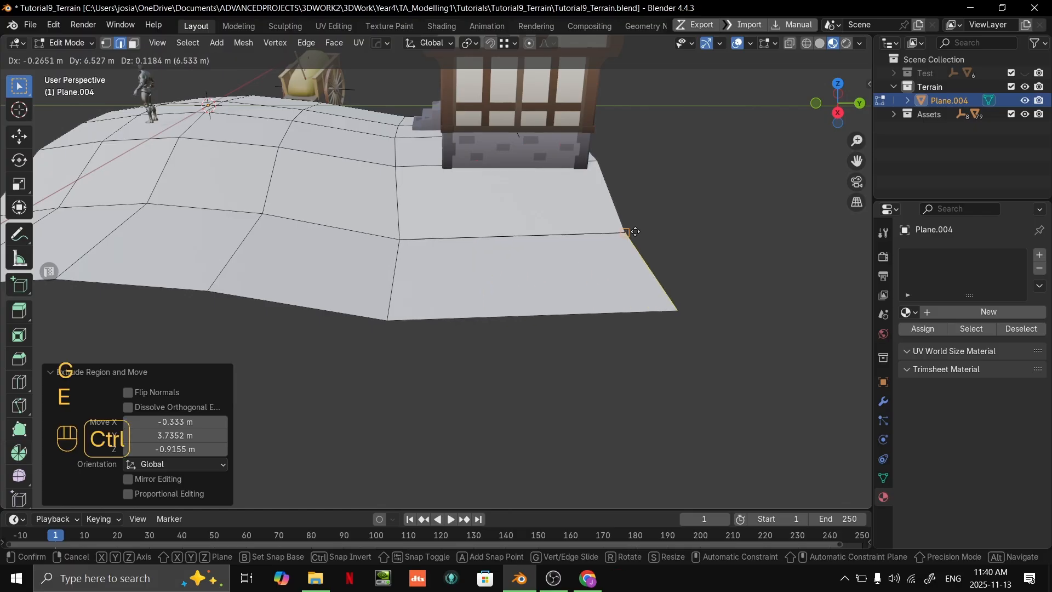
{"action": "left_click", "coordinate": [637, 231], "text": "ctrl"}
{"action": "scroll", "coordinate": [637, 232], "scroll_direction": "down", "scroll_amount": 2}
{"action": "middle_click_drag", "start_coordinate": [636, 233], "coordinate": [496, 263]}
{"action": "mouse_move", "coordinate": [496, 263]}
{"action": "middle_mouse_down"}
{"action": "mouse_move", "coordinate": [551, 245]}
{"action": "mouse_move", "coordinate": [445, 260]}
{"action": "mouse_move", "coordinate": [440, 284]}
{"action": "mouse_move", "coordinate": [481, 285]}
{"action": "mouse_move", "coordinate": [541, 324]}
{"action": "mouse_move", "coordinate": [471, 291]}
{"action": "mouse_move", "coordinate": [492, 261]}
{"action": "mouse_move", "coordinate": [494, 269]}
{"action": "middle_mouse_up"}
{"action": "key", "text": "Tab"}
{"action": "key", "text": "Tab"}
- Edge-slide the loop running from the house steps to the terrain's open front with a factor of about -0.427
{"action": "middle_click_drag", "start_coordinate": [495, 270], "coordinate": [482, 202]}
{"action": "key", "text": "2"}
{"action": "double_click", "coordinate": [452, 300]}
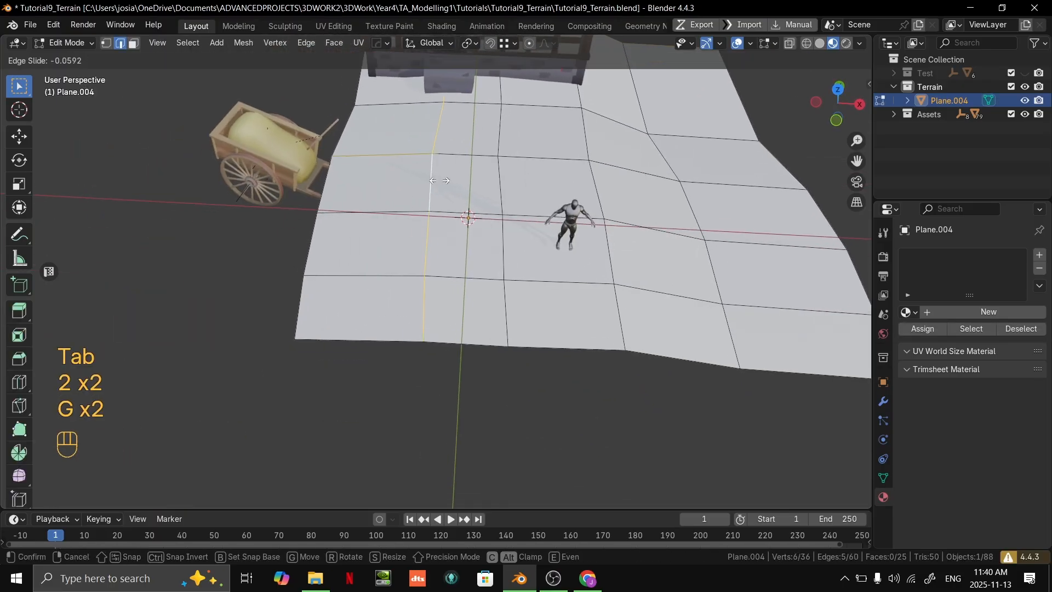
{"action": "left_click", "coordinate": [413, 178]}
{"action": "middle_click_drag", "start_coordinate": [413, 178], "coordinate": [580, 206]}
{"action": "scroll", "coordinate": [624, 263], "scroll_direction": "up", "scroll_amount": 4}
{"action": "middle_click_drag", "start_coordinate": [581, 206], "coordinate": [496, 228], "text": "shift"}
{"action": "middle_click_drag", "start_coordinate": [496, 227], "coordinate": [518, 277]}
{"action": "middle_click_drag", "start_coordinate": [518, 277], "coordinate": [373, 235], "text": "shift"}
{"action": "scroll", "coordinate": [524, 274], "scroll_direction": "down", "scroll_amount": 3}
{"action": "middle_click_drag", "start_coordinate": [373, 236], "coordinate": [400, 260]}
{"action": "scroll", "coordinate": [401, 260], "scroll_direction": "up", "scroll_amount": 3}
- Select four front border edges from the cart side, extrude them about 3 m in -Y in top view, and shift the new row
{"action": "key", "text": "2"}
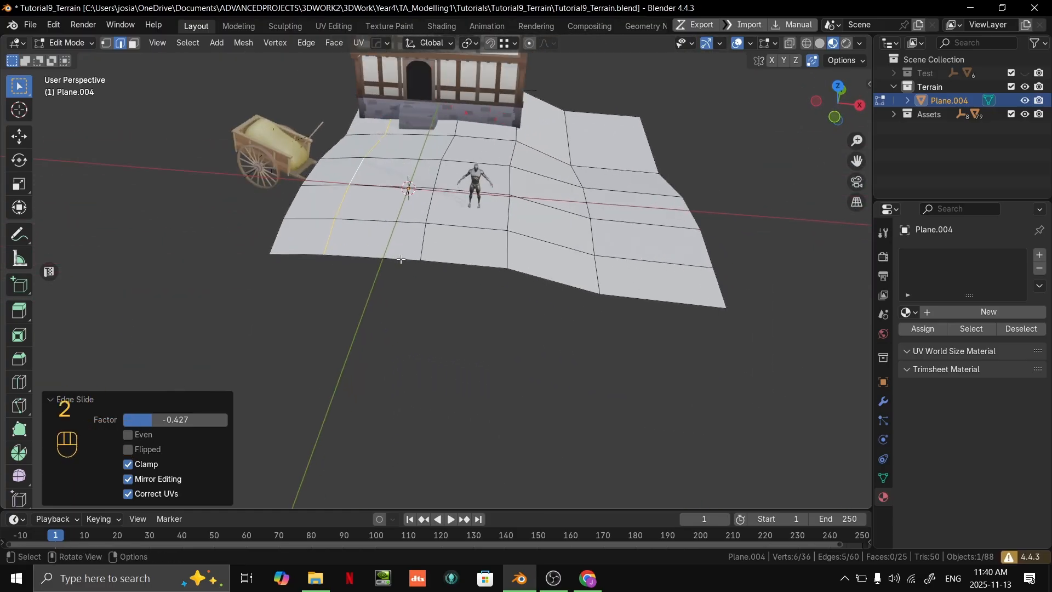
{"action": "left_click", "coordinate": [368, 254]}
{"action": "left_click", "coordinate": [308, 253], "text": "shift"}
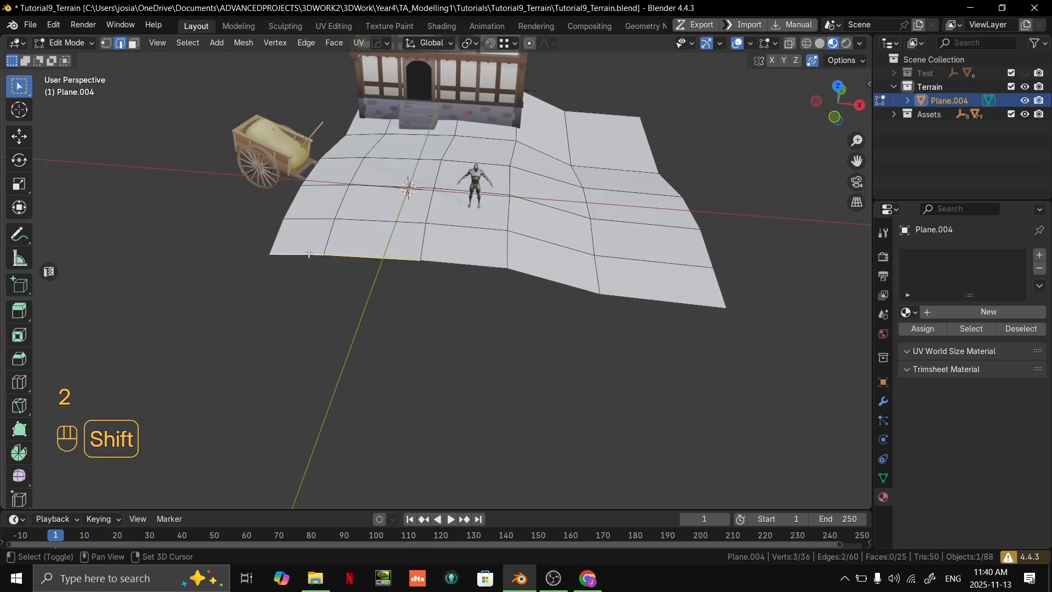
{"action": "left_click", "coordinate": [472, 261]}
{"action": "middle_click_drag", "start_coordinate": [554, 262], "coordinate": [566, 298]}
{"action": "key", "text": "grave"}
{"action": "middle_click_drag", "start_coordinate": [593, 263], "coordinate": [596, 272]}
{"action": "scroll", "coordinate": [596, 272], "scroll_direction": "down", "scroll_amount": 5}
{"action": "key", "text": "grave"}
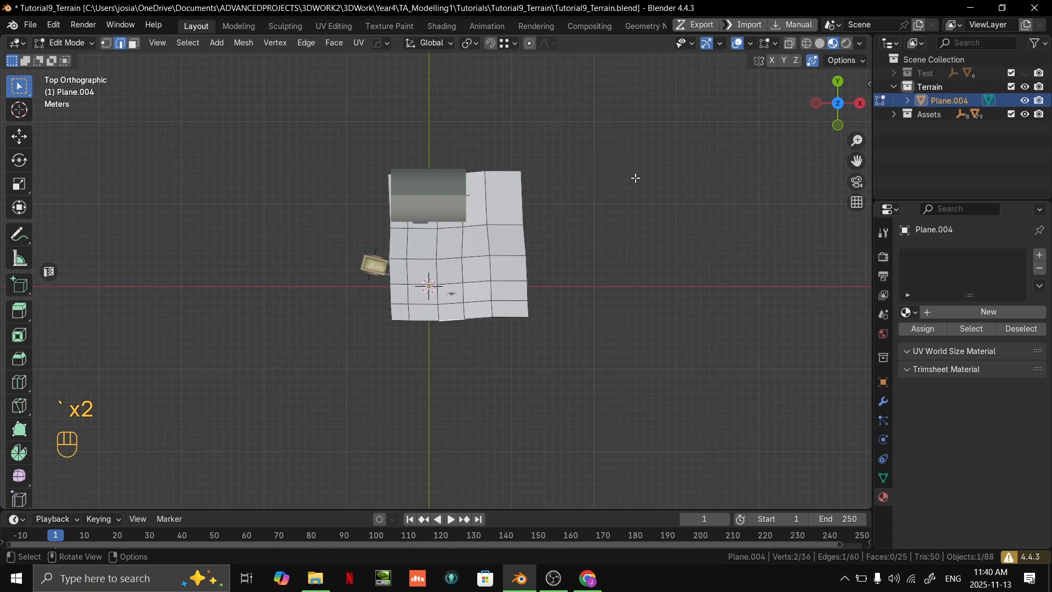
{"action": "scroll", "coordinate": [624, 276], "scroll_direction": "up", "scroll_amount": 2}
{"action": "middle_click_drag", "start_coordinate": [625, 277], "coordinate": [484, 231]}
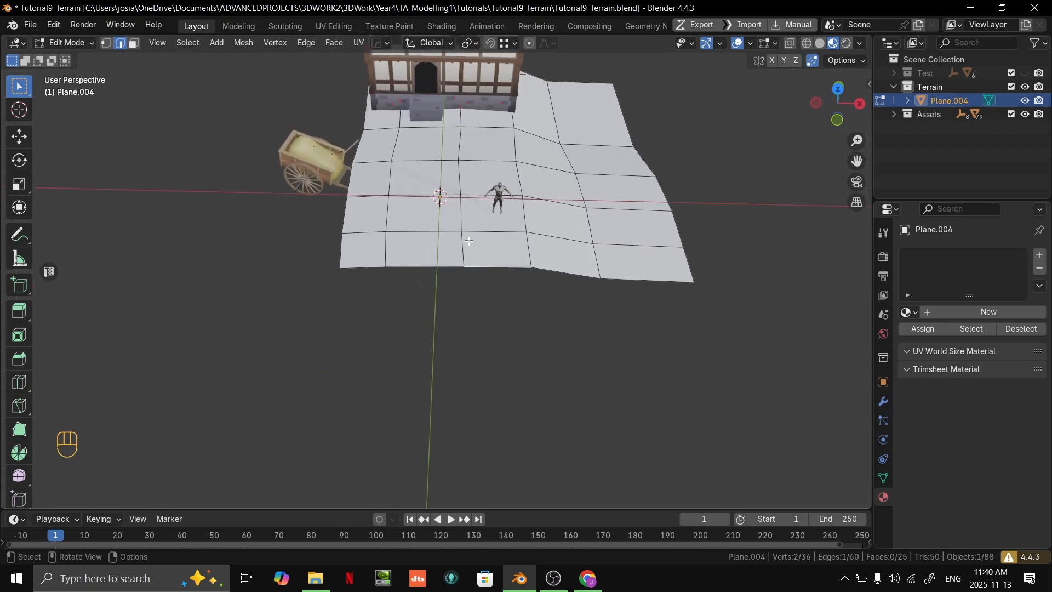
{"action": "middle_click_drag", "start_coordinate": [559, 269], "coordinate": [564, 274]}
{"action": "key", "text": "grave"}
{"action": "key", "text": "e"}
{"action": "left_click", "coordinate": [568, 291]}
{"action": "key", "text": "g"}
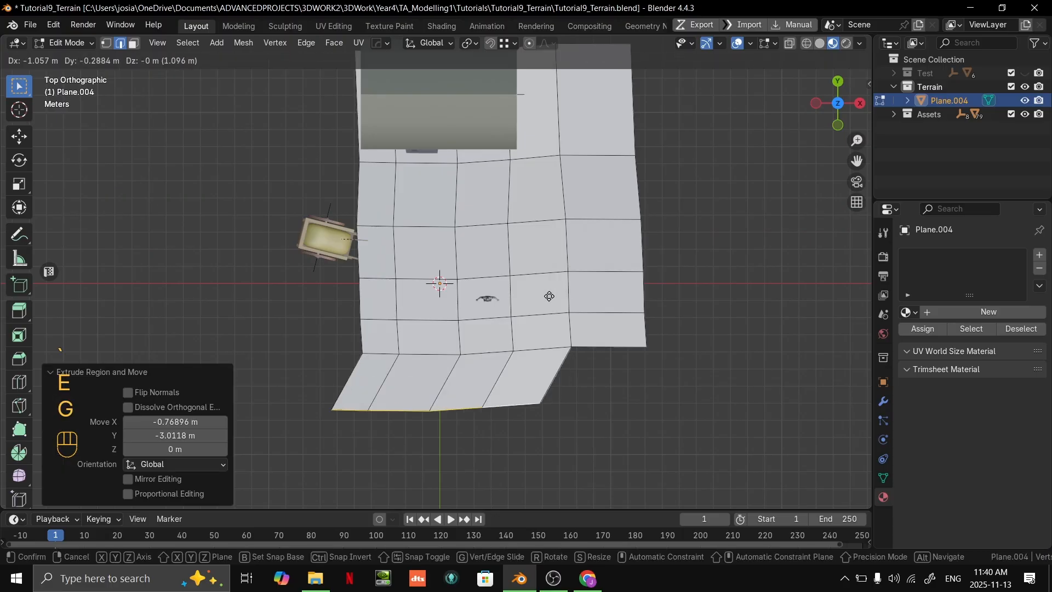
{"action": "left_click", "coordinate": [551, 297]}
- Move three border vertices on the terrain's cart side, between the front row and the cart, outward in top view
{"action": "key", "text": "1"}
{"action": "left_click", "coordinate": [376, 338]}
{"action": "key", "text": "g"}
{"action": "left_click", "coordinate": [352, 345]}
{"action": "left_click", "coordinate": [372, 306]}
{"action": "key", "text": "g"}
{"action": "left_click", "coordinate": [359, 305]}
{"action": "middle_click_drag", "start_coordinate": [368, 288], "coordinate": [407, 242], "text": "shift"}
{"action": "left_click", "coordinate": [402, 237]}
{"action": "key", "text": "g"}
{"action": "left_click", "coordinate": [391, 237]}
- Select the three border edges in front of the cart and extrude them about 3 m outward in -X
{"action": "key", "text": "3"}
{"action": "key", "text": "2"}
{"action": "left_click", "coordinate": [385, 252]}
{"action": "left_click", "coordinate": [380, 294], "text": "shift"}
{"action": "key", "text": "e"}
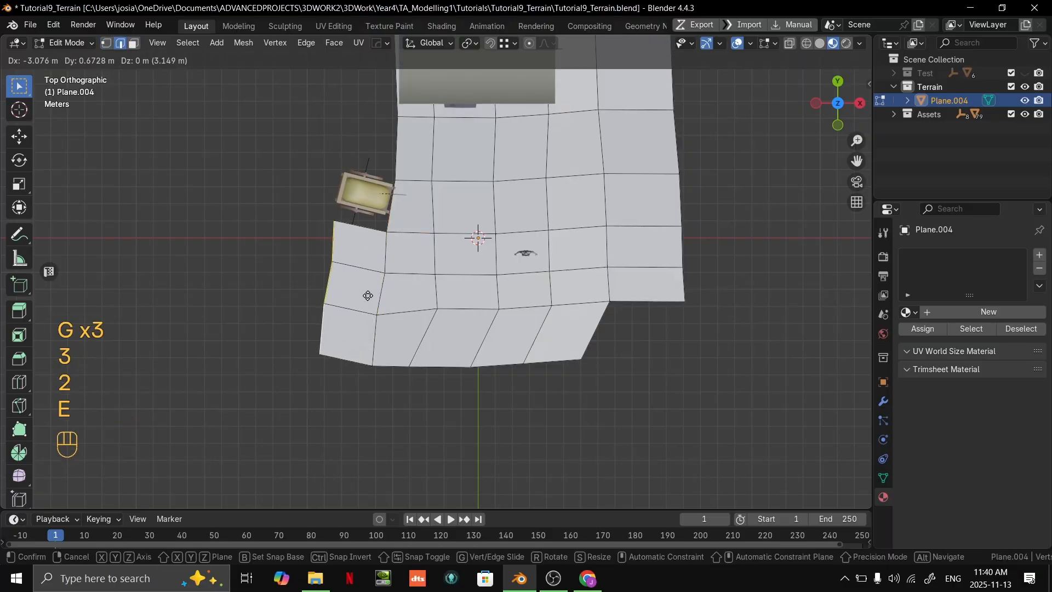
{"action": "left_click", "coordinate": [367, 278]}
- Extrude the new strip's end edge beside the cart about 3.1 m in Y toward the house and adjust its position
{"action": "scroll", "coordinate": [392, 226], "scroll_direction": "up", "scroll_amount": 2}
{"action": "left_click", "coordinate": [348, 206]}
{"action": "middle_click_drag", "start_coordinate": [348, 205], "coordinate": [563, 282], "text": "shift"}
{"action": "middle_click_drag", "start_coordinate": [471, 247], "coordinate": [510, 222]}
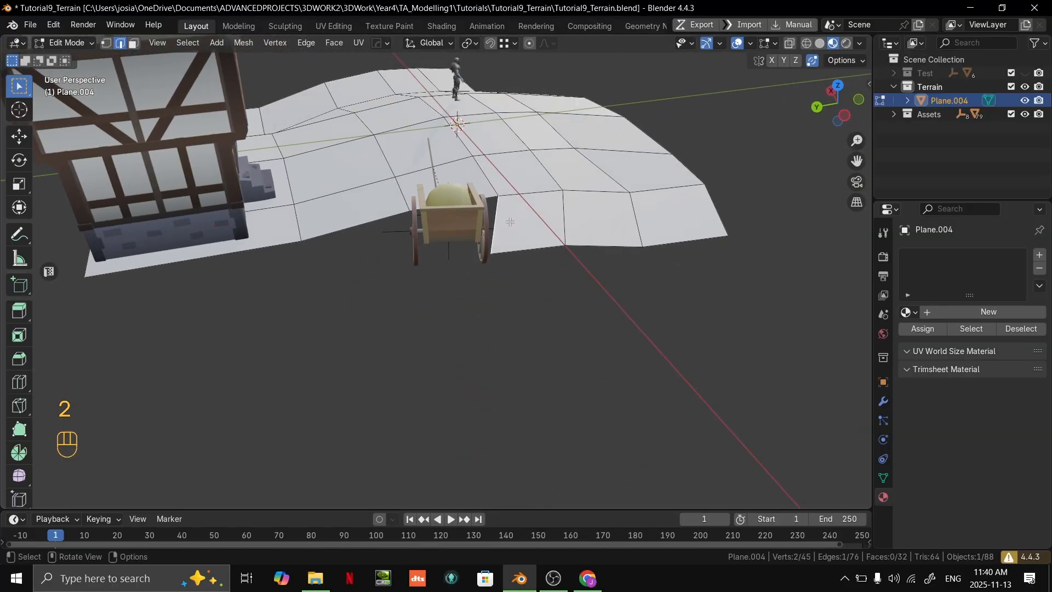
{"action": "key", "text": "e"}
{"action": "left_click", "coordinate": [410, 209]}
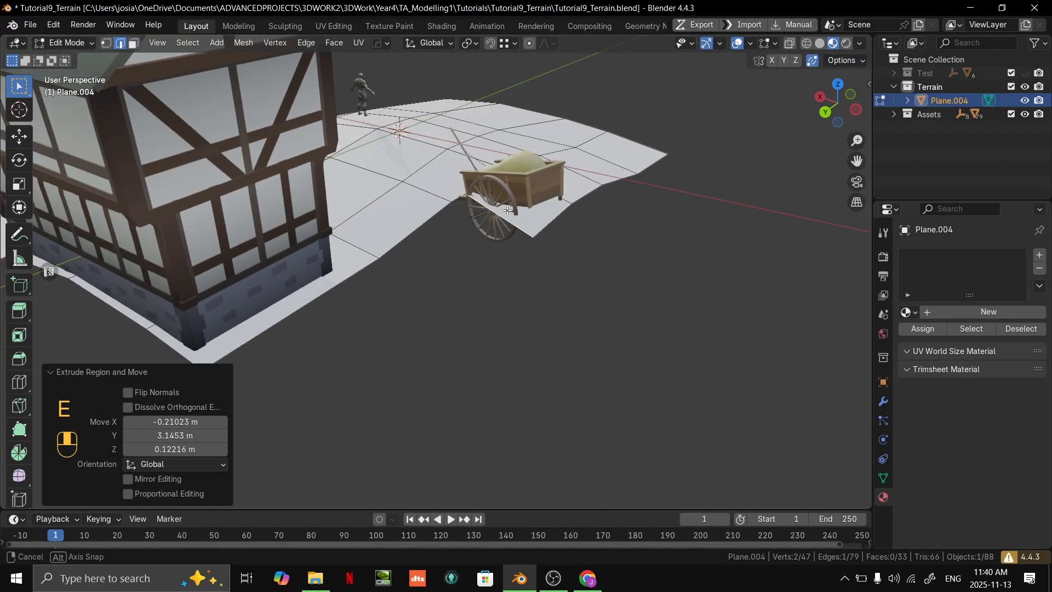
{"action": "scroll", "coordinate": [410, 220], "scroll_direction": "up", "scroll_amount": 4}
{"action": "key", "text": "g"}
{"action": "left_click", "coordinate": [289, 249], "text": "ctrl"}
- Return to Object Mode, select the whole cart through its GP_Cart_Blockout parent, and reposition it over the new terrain strip
{"action": "scroll", "coordinate": [289, 249], "scroll_direction": "down", "scroll_amount": 6}
{"action": "middle_click_drag", "start_coordinate": [422, 241], "coordinate": [518, 256]}
{"action": "key", "text": "Tab"}
{"action": "left_click", "coordinate": [502, 272]}
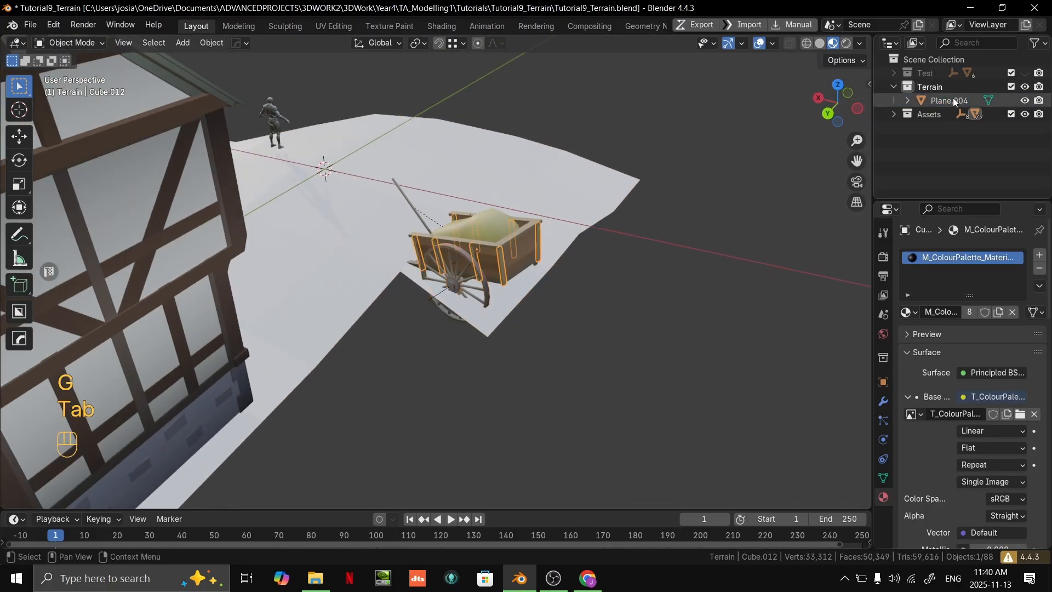
{"action": "left_click", "coordinate": [969, 78]}
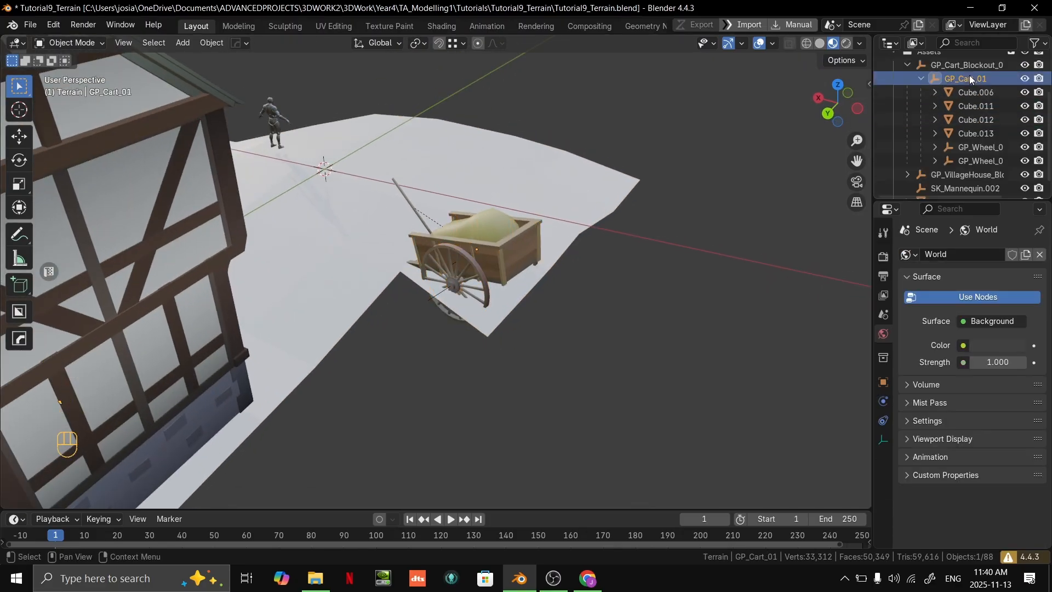
{"action": "left_click", "coordinate": [953, 66]}
{"action": "key", "text": "g"}
{"action": "left_click", "coordinate": [603, 234]}
- Reselect the terrain plane for editing and extrude the cart-side strip's open end edge further toward the house
{"action": "middle_click_drag", "start_coordinate": [583, 235], "coordinate": [351, 408]}
{"action": "left_click", "coordinate": [500, 305]}
{"action": "key", "text": "Tab"}
{"action": "key", "text": "2"}
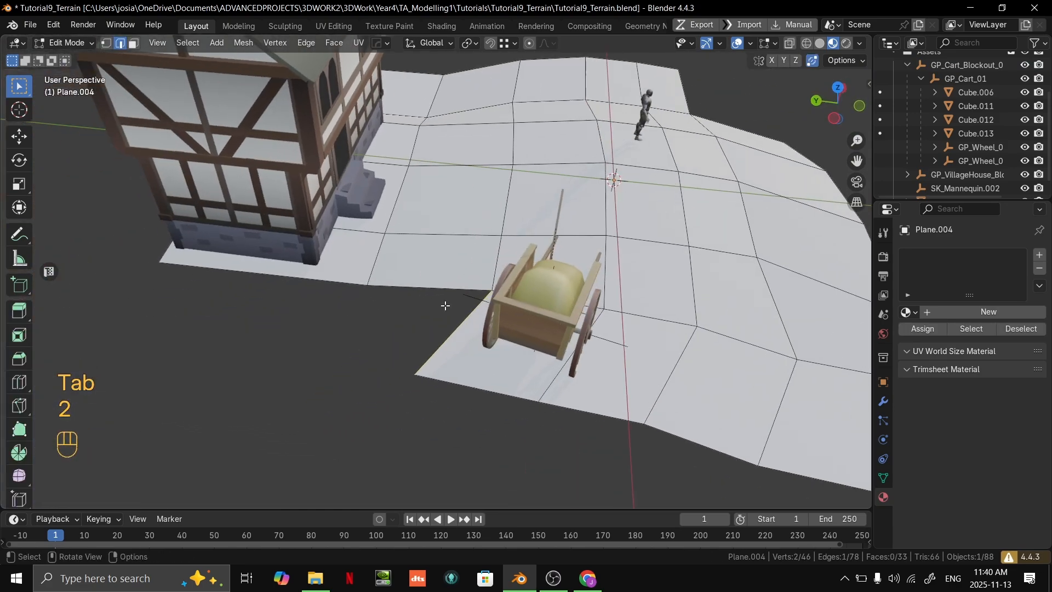
{"action": "key", "text": "e"}
{"action": "left_click", "coordinate": [369, 291], "text": "ctrl"}
- Move the newly extruded face's two outer vertices beside the cart to even out the terrain's outer border
{"action": "middle_click_drag", "start_coordinate": [300, 343], "coordinate": [340, 266], "text": "shift"}
{"action": "key", "text": "1"}
{"action": "left_click", "coordinate": [337, 275]}
{"action": "key", "text": "g"}
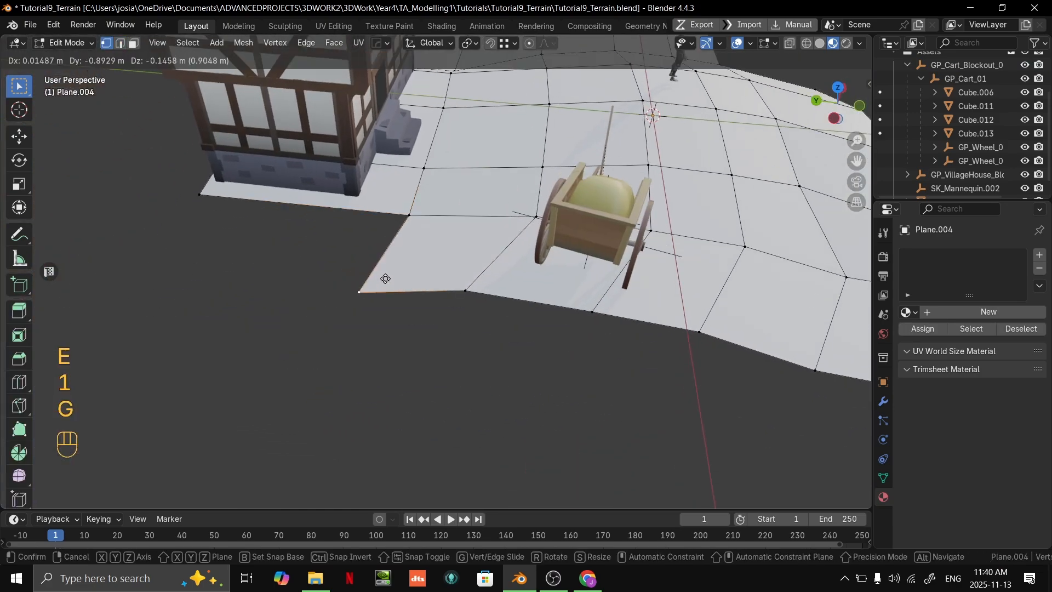
{"action": "left_click", "coordinate": [403, 283]}
{"action": "key", "text": "g"}
{"action": "left_click", "coordinate": [475, 286]}
{"action": "left_click", "coordinate": [473, 284]}
{"action": "key", "text": "g"}
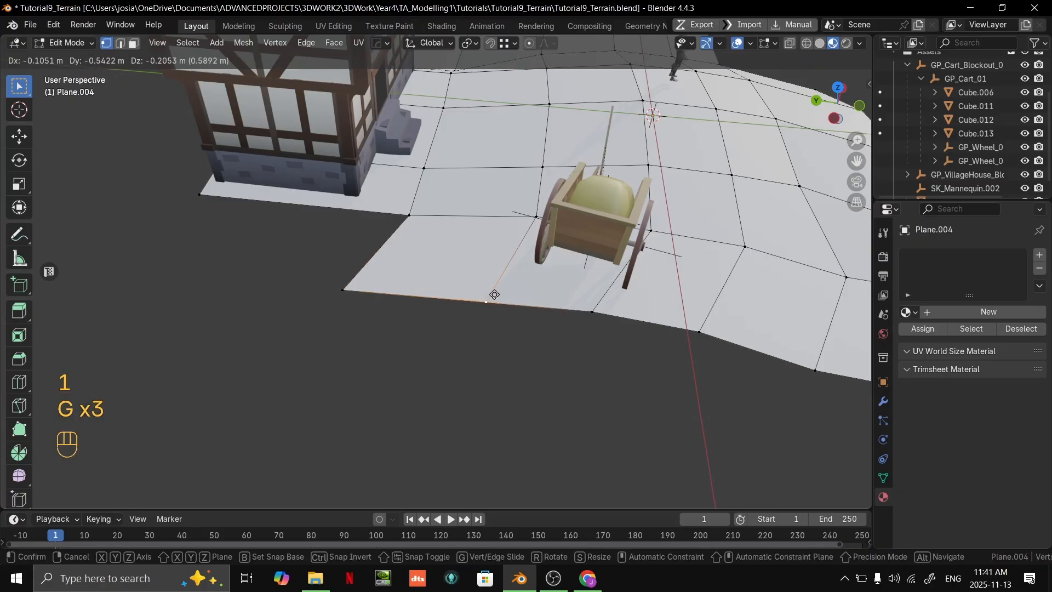
{"action": "left_click", "coordinate": [496, 296]}
- Extrude the strip's open end edge along the side of the house to the terrain's back corner
{"action": "middle_click_drag", "start_coordinate": [553, 293], "coordinate": [578, 254]}
{"action": "key", "text": "2"}
{"action": "left_click", "coordinate": [309, 281]}
{"action": "middle_click_drag", "start_coordinate": [310, 286], "coordinate": [323, 310]}
{"action": "middle_click_drag", "start_coordinate": [358, 273], "coordinate": [260, 346]}
{"action": "key", "text": "e"}
{"action": "left_click", "coordinate": [526, 287]}
- Select border edges at the back of the house and extrude them outward to start a new terrain row
{"action": "middle_click_drag", "start_coordinate": [595, 345], "coordinate": [465, 173], "text": "shift"}
{"action": "key", "text": "Tab"}
{"action": "key", "text": "Tab"}
{"action": "key", "text": "2"}
{"action": "middle_click_drag", "start_coordinate": [464, 173], "coordinate": [557, 255], "text": "shift"}
{"action": "left_click", "coordinate": [458, 238], "text": "shift"}
{"action": "left_click", "coordinate": [475, 268], "text": "shift"}
{"action": "key", "text": "e"}
{"action": "left_click", "coordinate": [451, 253]}
- Extrude further edges behind the house to extend the new back row to five faces
{"action": "scroll", "coordinate": [474, 269], "scroll_direction": "up", "scroll_amount": 4}
{"action": "key", "text": "2"}
{"action": "left_click", "coordinate": [481, 277]}
{"action": "middle_click_drag", "start_coordinate": [558, 255], "coordinate": [533, 274], "text": "shift"}
{"action": "key", "text": "e"}
{"action": "left_click", "coordinate": [606, 235], "text": "ctrl"}
{"action": "middle_click_drag", "start_coordinate": [430, 244], "coordinate": [501, 284]}
{"action": "key", "text": "2"}
{"action": "key", "text": "e"}
{"action": "left_click", "coordinate": [383, 269], "text": "ctrl"}
- Select four outer edges of the row behind the house, extrude them outward as a second row, and reposition them
{"action": "left_click", "coordinate": [423, 277]}
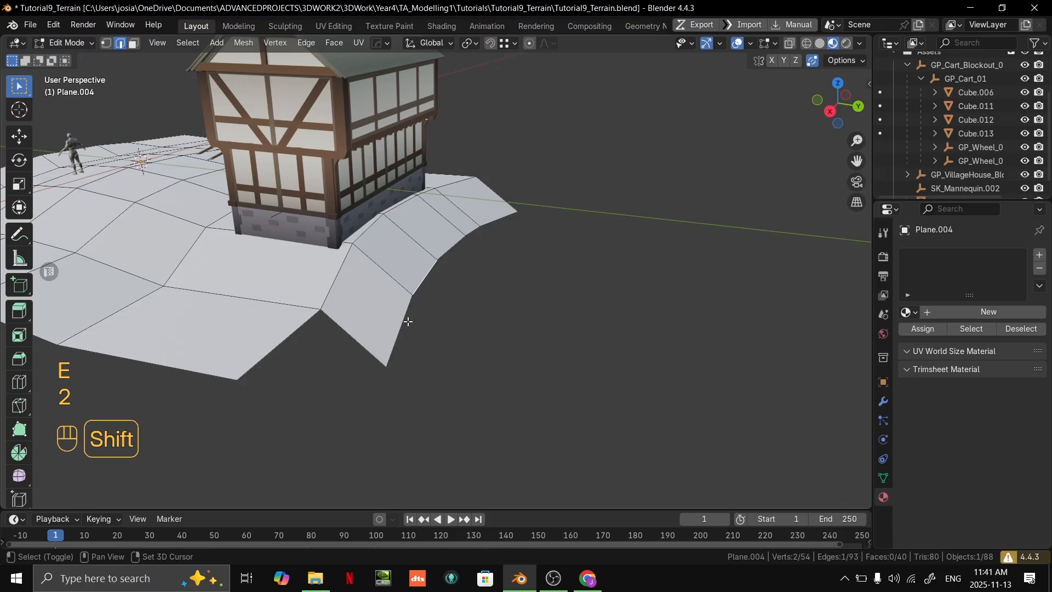
{"action": "middle_click_drag", "start_coordinate": [492, 224], "coordinate": [471, 274]}
{"action": "key", "text": "e"}
{"action": "left_click", "coordinate": [488, 325], "text": "ctrl"}
{"action": "key", "text": "g"}
{"action": "middle_click_drag", "start_coordinate": [488, 325], "coordinate": [419, 292]}
{"action": "left_click", "coordinate": [522, 241]}
- Move the outer end vertices of the two rows behind the house inward at the cart-side corner
{"action": "key", "text": "1"}
{"action": "left_click", "coordinate": [334, 295]}
{"action": "middle_click_drag", "start_coordinate": [335, 294], "coordinate": [324, 323]}
{"action": "key", "text": "g"}
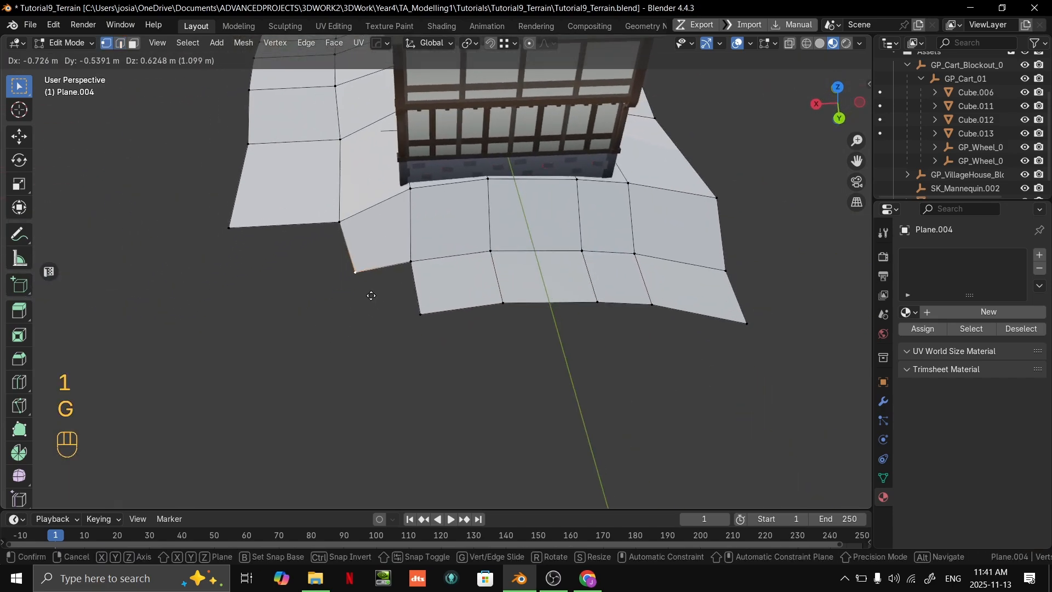
{"action": "left_click", "coordinate": [382, 283]}
{"action": "left_click", "coordinate": [421, 314]}
{"action": "key", "text": "g"}
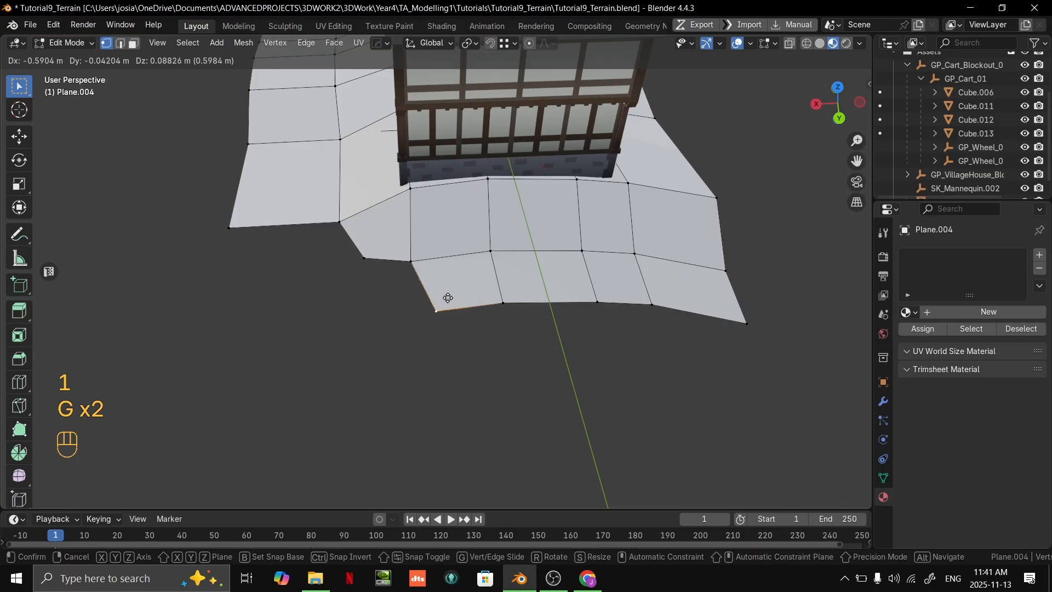
{"action": "left_click", "coordinate": [438, 297]}
- Extrude the second back row's open side edge toward the cart-side corner to join the first row's outer vertex
{"action": "key", "text": "2"}
{"action": "left_click", "coordinate": [423, 285]}
{"action": "middle_click_drag", "start_coordinate": [424, 285], "coordinate": [392, 254]}
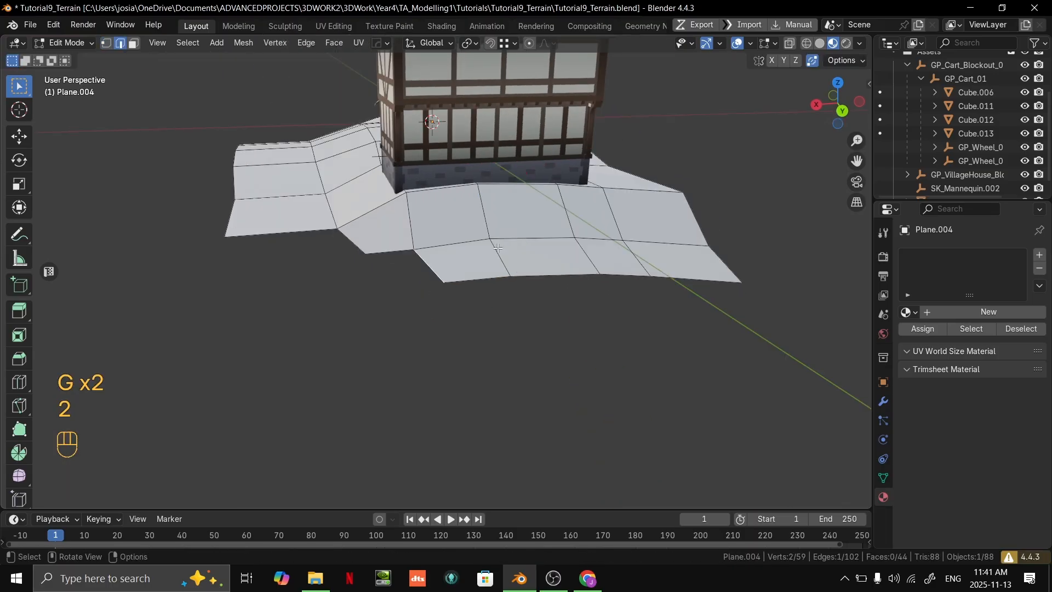
{"action": "scroll", "coordinate": [391, 253], "scroll_direction": "up", "scroll_amount": 3}
{"action": "key", "text": "e"}
{"action": "left_click", "coordinate": [311, 245]}
- Reposition the added face's two side vertices, moving the outer one about 0.87 m in X, 0.33 m in Y and -0.2 m in Z
{"action": "middle_click_drag", "start_coordinate": [312, 245], "coordinate": [332, 285]}
{"action": "key", "text": "1"}
{"action": "left_click", "coordinate": [346, 261]}
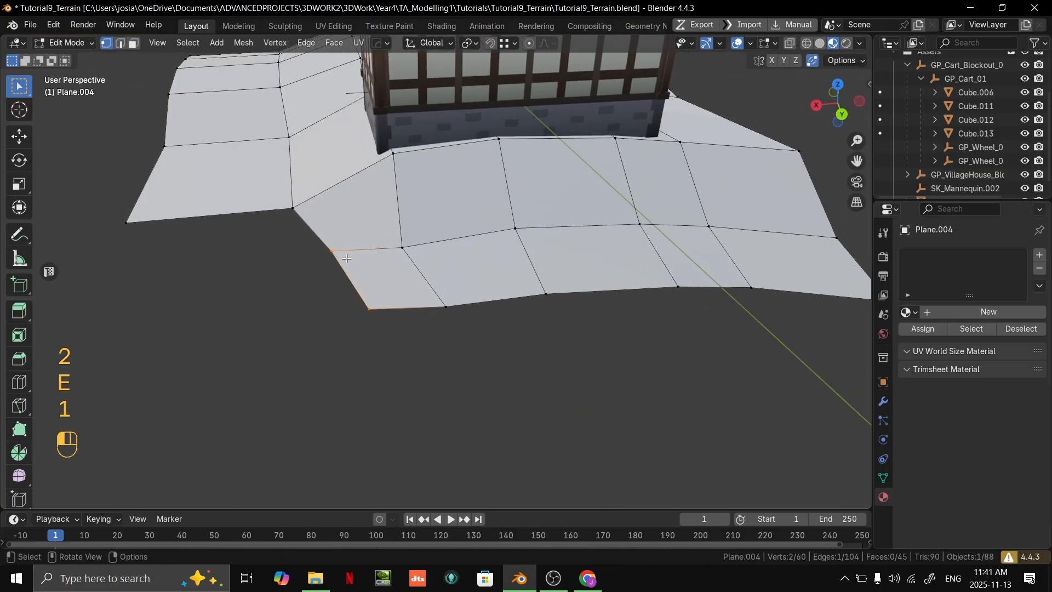
{"action": "key", "text": "g"}
{"action": "left_click", "coordinate": [323, 272]}
{"action": "scroll", "coordinate": [325, 272], "scroll_direction": "down", "scroll_amount": 2}
{"action": "middle_click_drag", "start_coordinate": [487, 256], "coordinate": [510, 310]}
{"action": "scroll", "coordinate": [510, 310], "scroll_direction": "up", "scroll_amount": 3}
{"action": "left_click", "coordinate": [433, 359]}
{"action": "key", "text": "g"}
{"action": "left_click", "coordinate": [400, 372]}
- Move the second back row's outer corner vertex inward and slightly up to round off the corner
{"action": "middle_click_drag", "start_coordinate": [417, 362], "coordinate": [465, 308]}
{"action": "scroll", "coordinate": [592, 324], "scroll_direction": "down", "scroll_amount": 3}
{"action": "middle_click_drag", "start_coordinate": [578, 298], "coordinate": [510, 334]}
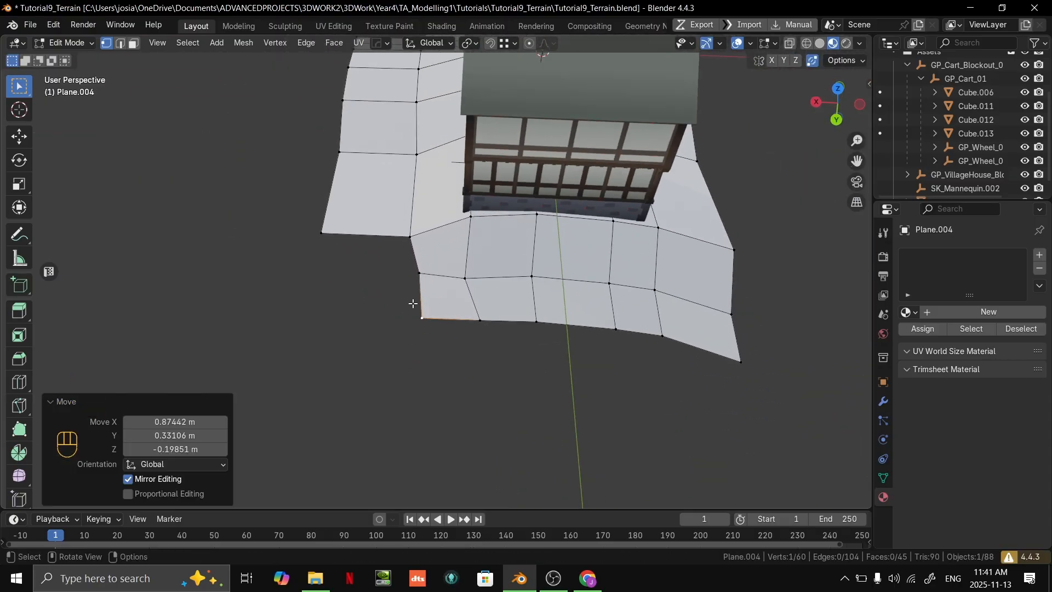
{"action": "scroll", "coordinate": [441, 280], "scroll_direction": "up", "scroll_amount": 5}
{"action": "key", "text": "g"}
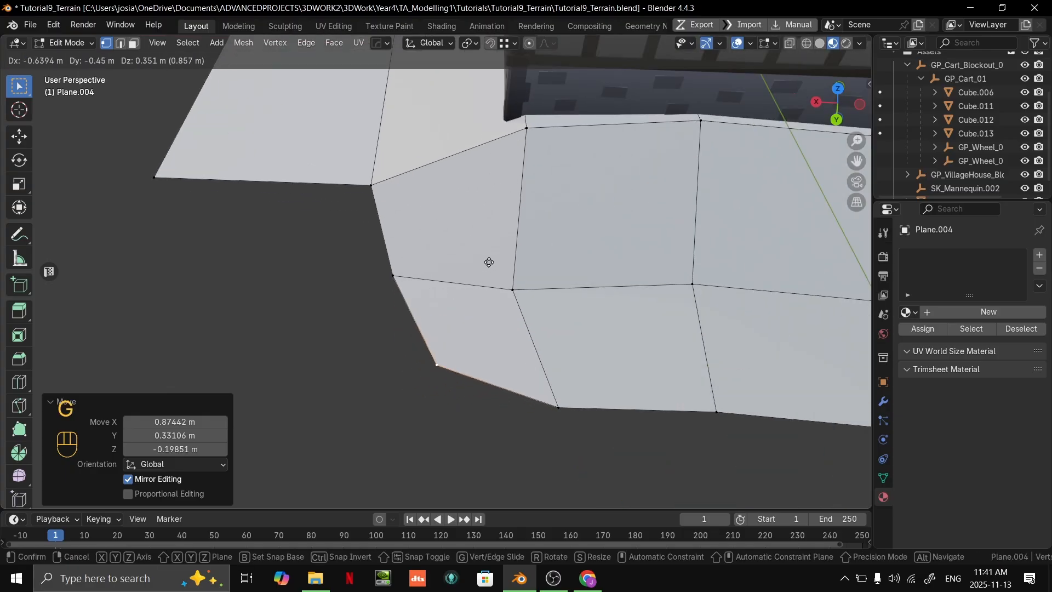
{"action": "left_click", "coordinate": [498, 269]}
- Move the side row's outer end vertex beside the house inward, about -0.97 m in X, -1.5 m in Y and 0.84 m in Z
{"action": "scroll", "coordinate": [500, 276], "scroll_direction": "down", "scroll_amount": 5}
{"action": "middle_click_drag", "start_coordinate": [502, 283], "coordinate": [581, 285]}
{"action": "key", "text": "Tab"}
{"action": "middle_click_drag", "start_coordinate": [600, 328], "coordinate": [521, 296]}
{"action": "left_click", "coordinate": [695, 369]}
{"action": "scroll", "coordinate": [505, 300], "scroll_direction": "up", "scroll_amount": 5}
{"action": "middle_click_drag", "start_coordinate": [575, 272], "coordinate": [608, 334]}
{"action": "key", "text": "Tab"}
{"action": "middle_click_drag", "start_coordinate": [332, 220], "coordinate": [469, 274], "text": "shift"}
{"action": "scroll", "coordinate": [469, 274], "scroll_direction": "up", "scroll_amount": 3}
{"action": "key", "text": "g"}
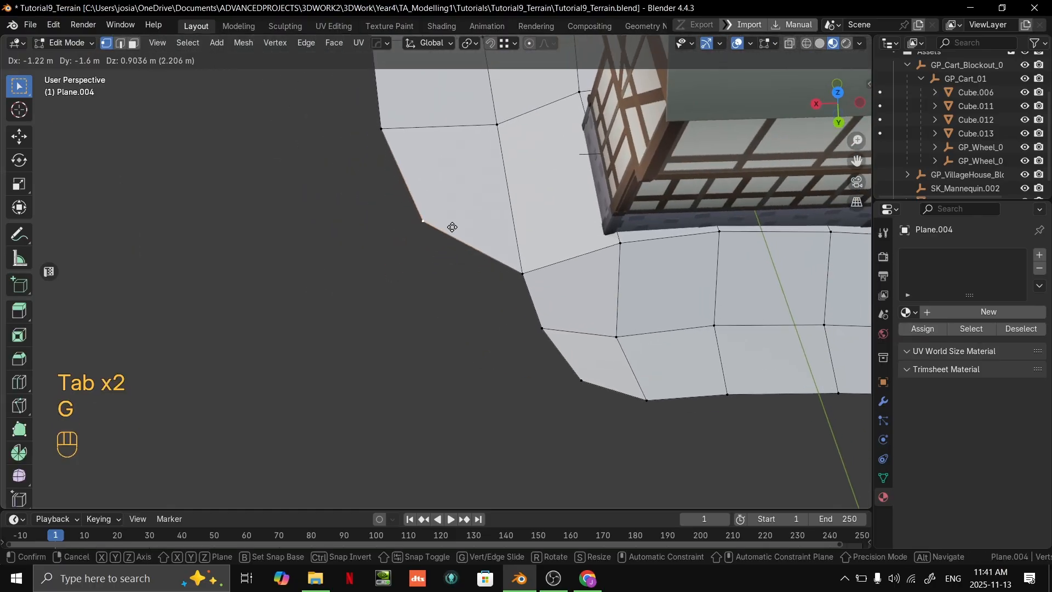
{"action": "middle_click_drag", "start_coordinate": [444, 232], "coordinate": [504, 263]}
{"action": "mouse_move", "coordinate": [504, 263]}
{"action": "middle_mouse_down", "text": "shift"}
{"action": "mouse_move", "coordinate": [662, 247]}
{"action": "mouse_move", "coordinate": [659, 218]}
{"action": "mouse_move", "coordinate": [483, 266]}
{"action": "middle_mouse_up", "text": "shift"}
{"action": "scroll", "coordinate": [484, 267], "scroll_direction": "down", "scroll_amount": 2}
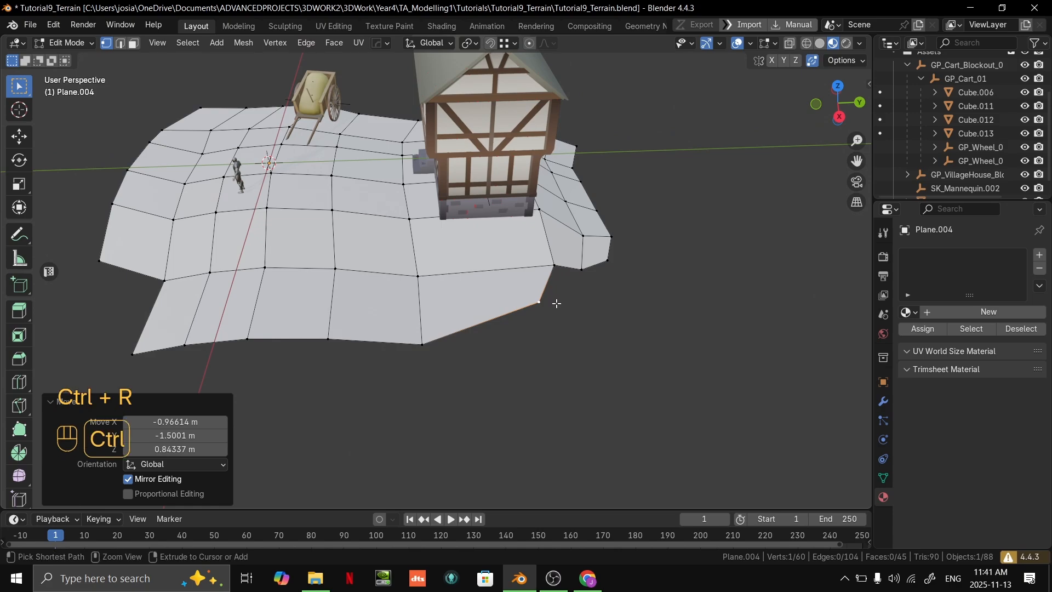
- Add a loop cut through the end faces of the rows beside the house and reposition a vertex on the outer border
{"action": "double_click", "coordinate": [484, 308]}
{"action": "middle_click_drag", "start_coordinate": [543, 305], "coordinate": [503, 278], "text": "shift"}
{"action": "middle_click_drag", "start_coordinate": [503, 278], "coordinate": [414, 301]}
{"action": "scroll", "coordinate": [405, 310], "scroll_direction": "up", "scroll_amount": 1}
{"action": "left_click", "coordinate": [395, 315]}
{"action": "key", "text": "g"}
{"action": "left_click", "coordinate": [424, 309]}
- Extrude the side row's end edge toward the rows behind the house to join their outer corner vertex, then adjust the new vertex
{"action": "left_click", "coordinate": [514, 293]}
{"action": "middle_click_drag", "start_coordinate": [508, 294], "coordinate": [422, 315]}
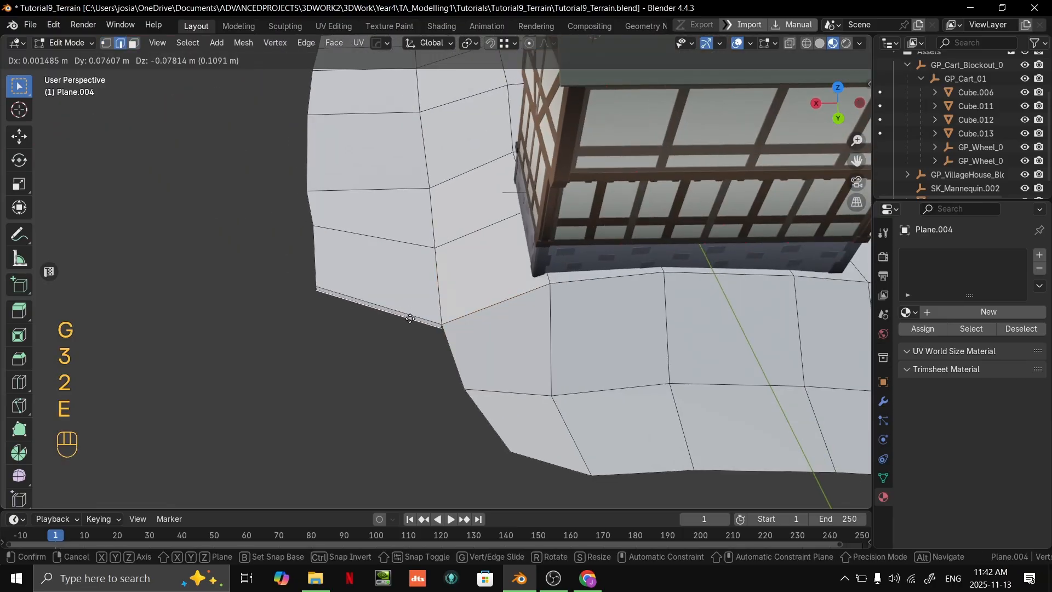
{"action": "left_click", "coordinate": [456, 386]}
{"action": "middle_click_drag", "start_coordinate": [457, 388], "coordinate": [512, 389]}
{"action": "key", "text": "1"}
{"action": "left_click", "coordinate": [399, 354]}
{"action": "middle_click_drag", "start_coordinate": [399, 355], "coordinate": [348, 386]}
{"action": "left_click", "coordinate": [385, 401]}
- Reposition the outer border vertices around the joined corner beside the house to even out its rounded outline
{"action": "left_click", "coordinate": [311, 281]}
{"action": "key", "text": "g"}
{"action": "left_click", "coordinate": [326, 283]}
{"action": "key", "text": "g"}
{"action": "left_click", "coordinate": [419, 317]}
{"action": "middle_click_drag", "start_coordinate": [418, 317], "coordinate": [464, 304]}
{"action": "key", "text": "g"}
{"action": "key", "text": "g"}
{"action": "left_click", "coordinate": [460, 318]}
{"action": "key", "text": "g"}
{"action": "left_click", "coordinate": [518, 364]}
- Move the outer corner vertex of the side row and the neighbouring row's corner vertex inward on the mannequin's side of the terrain
{"action": "middle_click_drag", "start_coordinate": [519, 364], "coordinate": [559, 324]}
{"action": "scroll", "coordinate": [542, 359], "scroll_direction": "down", "scroll_amount": 3}
{"action": "key", "text": "Tab"}
{"action": "scroll", "coordinate": [560, 326], "scroll_direction": "up", "scroll_amount": 2}
{"action": "middle_click_drag", "start_coordinate": [560, 329], "coordinate": [434, 317]}
{"action": "key", "text": "Tab"}
{"action": "scroll", "coordinate": [526, 367], "scroll_direction": "up", "scroll_amount": 3}
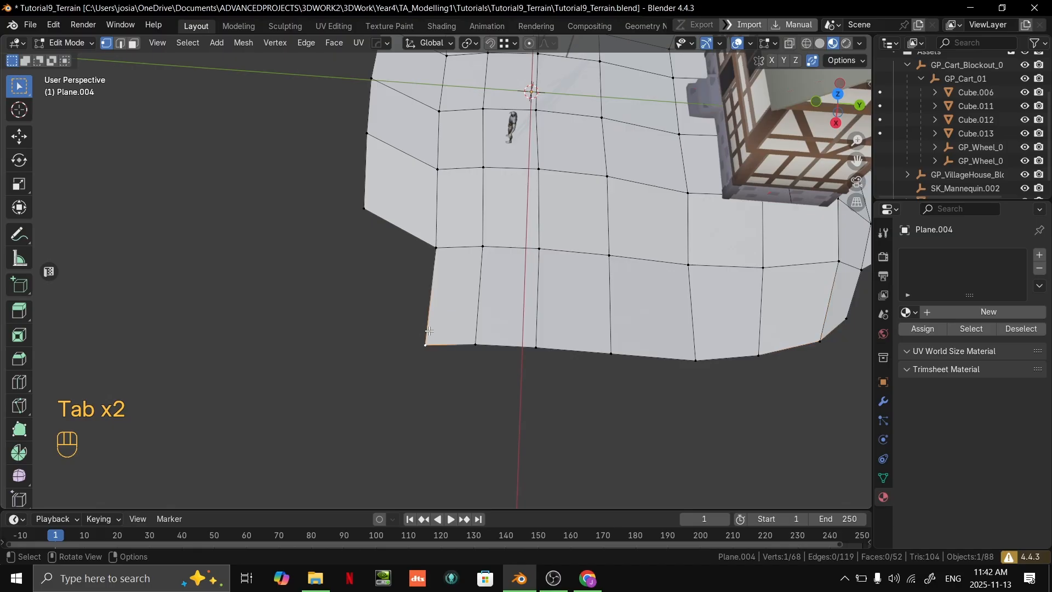
{"action": "key", "text": "g"}
{"action": "left_click", "coordinate": [449, 303]}
{"action": "key", "text": "g"}
{"action": "left_click", "coordinate": [385, 210]}
{"action": "left_click", "coordinate": [383, 210]}
{"action": "key", "text": "g"}
{"action": "left_click", "coordinate": [392, 209]}
- Leave mesh editing and examine the terrain's outline around the house, cart and mannequin from several sides
{"action": "scroll", "coordinate": [405, 219], "scroll_direction": "down", "scroll_amount": 4}
{"action": "middle_click_drag", "start_coordinate": [422, 242], "coordinate": [631, 209]}
{"action": "key", "text": "Tab"}
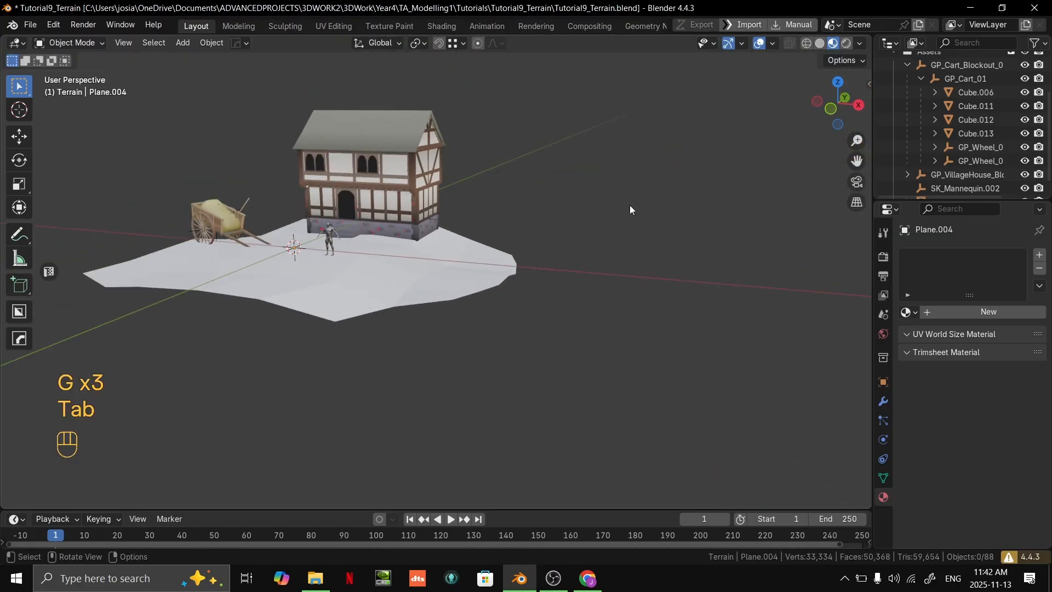
{"action": "middle_click_drag", "start_coordinate": [239, 179], "coordinate": [625, 241]}
{"action": "middle_click_drag", "start_coordinate": [625, 241], "coordinate": [590, 298]}
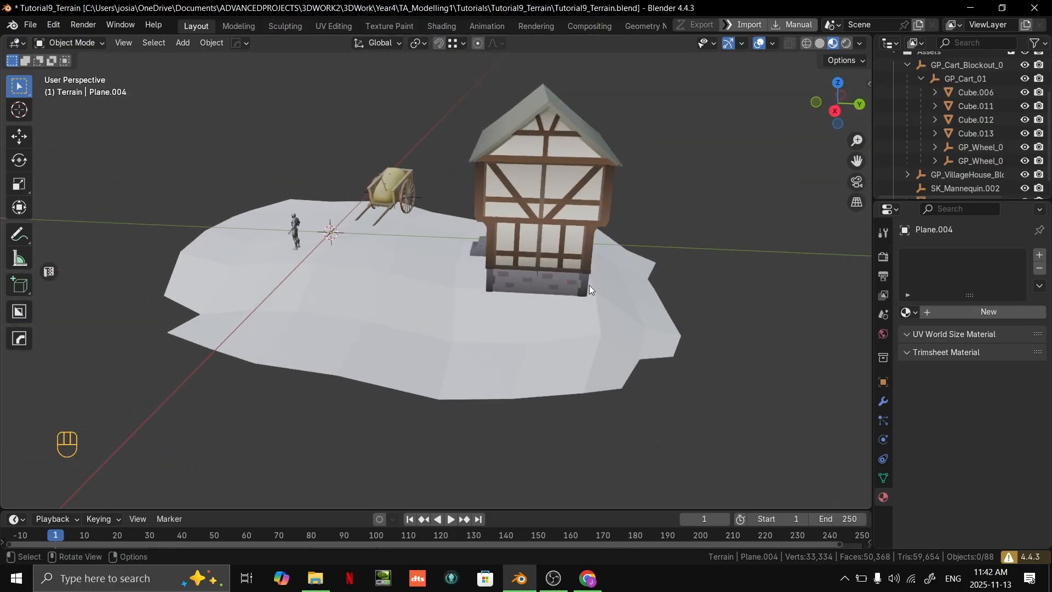
{"action": "middle_click_drag", "start_coordinate": [221, 304], "coordinate": [294, 219]}
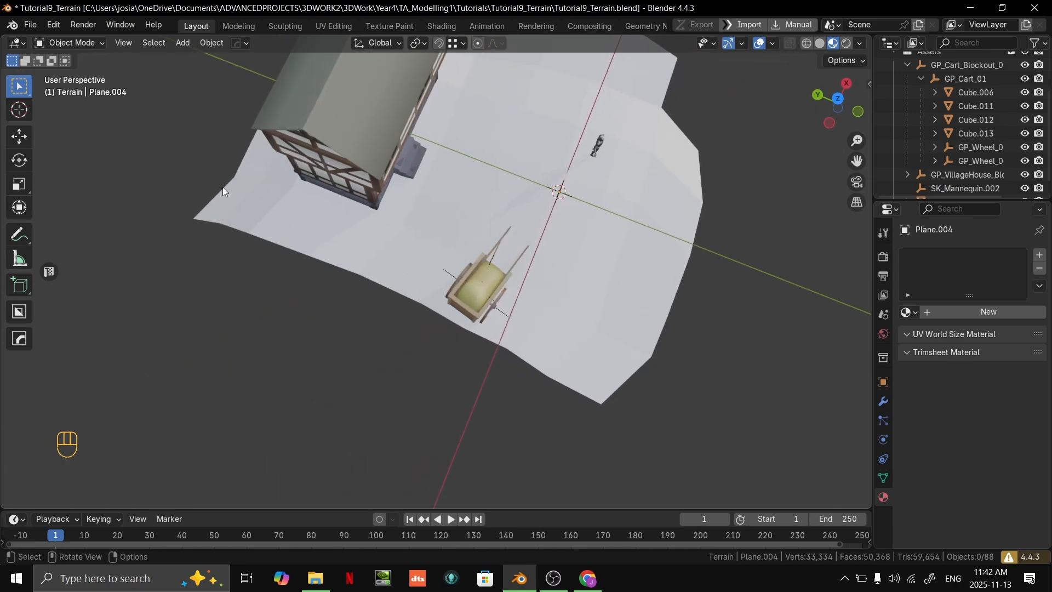
{"action": "middle_click_drag", "start_coordinate": [198, 204], "coordinate": [570, 327]}
- Extrude the open border edges behind the cart outward by about -4.31 m in X, 0.33 m in Y and -0.19 m in Z
{"action": "key", "text": "Tab"}
{"action": "key", "text": "2"}
{"action": "middle_click_drag", "start_coordinate": [472, 255], "coordinate": [465, 267]}
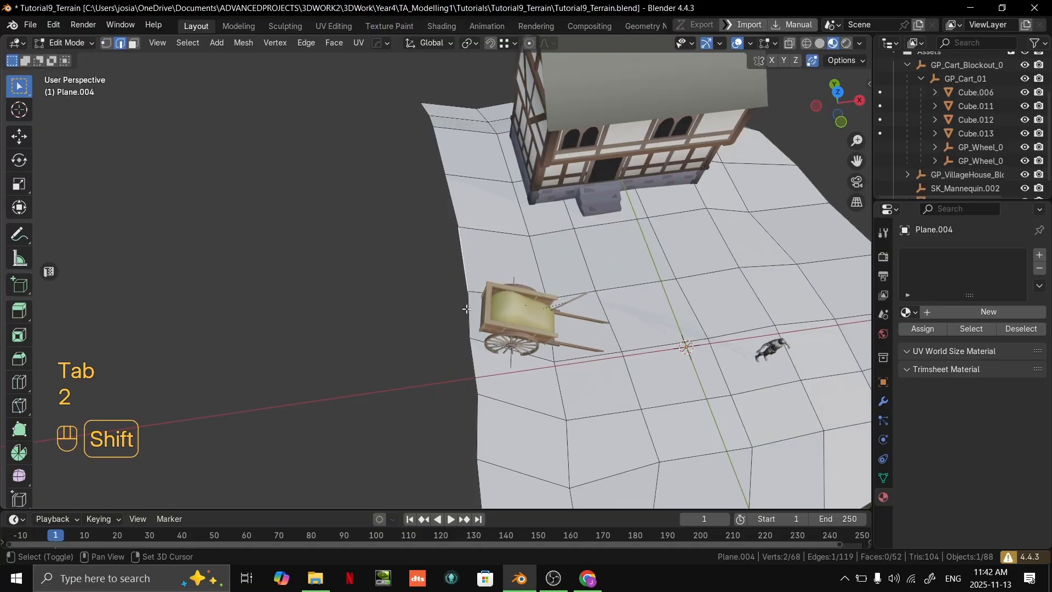
{"action": "left_click", "coordinate": [457, 203], "text": "shift"}
{"action": "key", "text": "e"}
{"action": "left_click", "coordinate": [441, 232]}
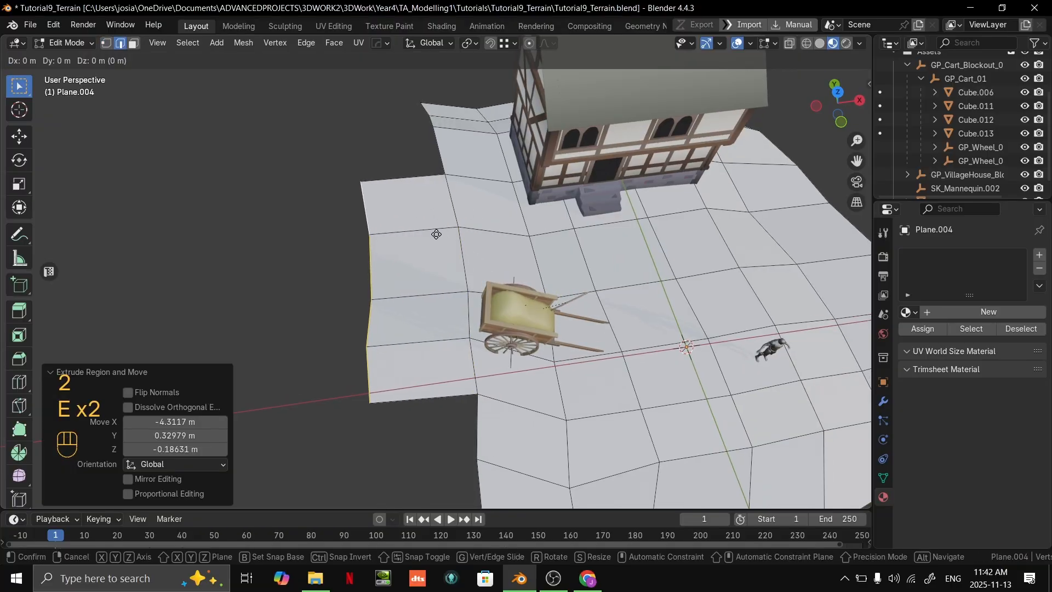
- Extrude a second row outward behind the cart and move its outer edges about -0.21 m in X, -0.15 m in Y and -0.43 m in Z
{"action": "key", "text": "e"}
{"action": "left_click", "coordinate": [339, 239]}
{"action": "middle_click_drag", "start_coordinate": [339, 240], "coordinate": [435, 255]}
{"action": "key", "text": "g"}
{"action": "left_click", "coordinate": [352, 188]}
{"action": "middle_click_drag", "start_coordinate": [435, 255], "coordinate": [557, 289]}
{"action": "scroll", "coordinate": [557, 288], "scroll_direction": "up", "scroll_amount": 8}
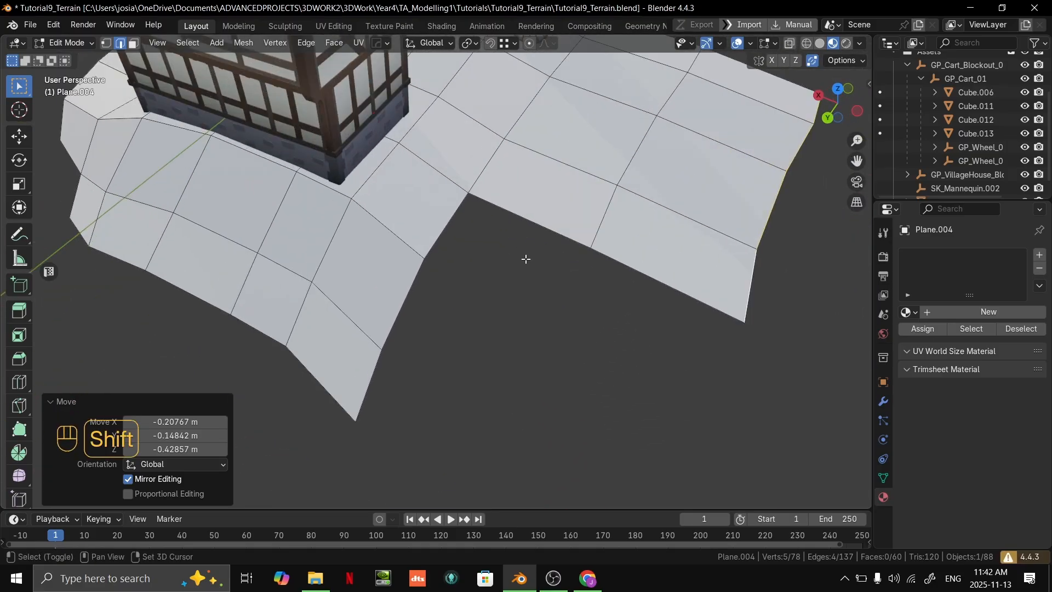
- Extrude the open side edge near the house to join the rows behind the cart, then pull the new face's outer vertex inward
{"action": "key", "text": "2"}
{"action": "left_click", "coordinate": [399, 273]}
{"action": "middle_click_drag", "start_coordinate": [424, 294], "coordinate": [425, 264]}
{"action": "key", "text": "e"}
{"action": "left_click", "coordinate": [531, 246], "text": "ctrl"}
{"action": "key", "text": "1"}
{"action": "left_click", "coordinate": [539, 330]}
{"action": "key", "text": "g"}
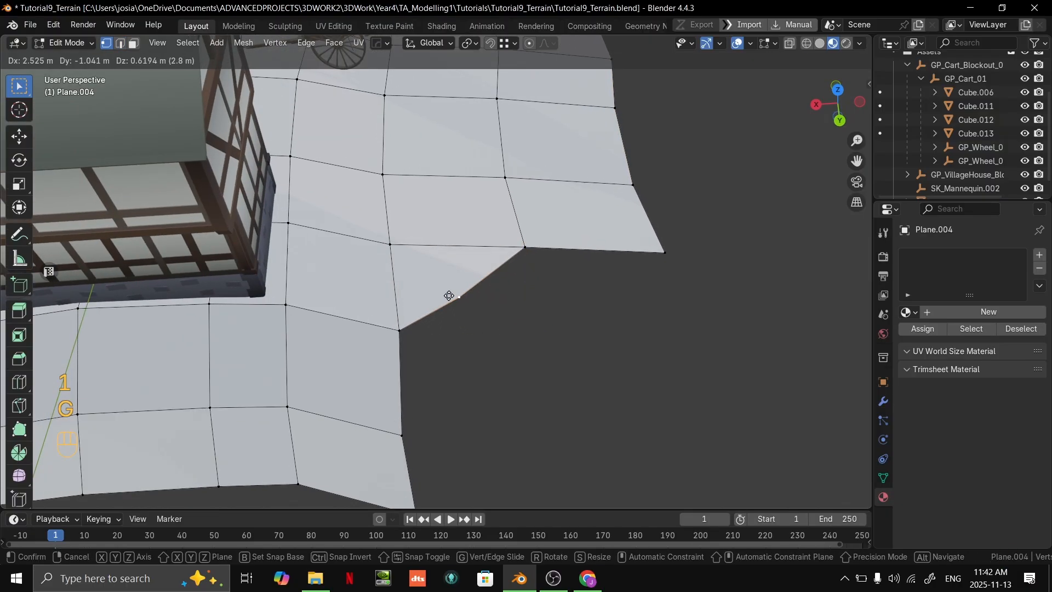
{"action": "left_click", "coordinate": [422, 271]}
- Try repositioning the joining face's outer vertex, including a move of about 1.49 m in X and -0.57 m in Y, then undo the moves
{"action": "middle_click_drag", "start_coordinate": [423, 271], "coordinate": [345, 221]}
{"action": "middle_click_drag", "start_coordinate": [345, 222], "coordinate": [715, 459], "text": "shift"}
{"action": "key", "text": "g"}
{"action": "key", "text": "g"}
{"action": "left_click", "coordinate": [442, 342]}
{"action": "key", "text": "g"}
{"action": "left_click", "coordinate": [427, 346]}
{"action": "key", "text": "g"}
{"action": "left_click", "coordinate": [577, 428]}
{"action": "scroll", "coordinate": [530, 409], "scroll_direction": "up", "scroll_amount": 4}
{"action": "middle_click_drag", "start_coordinate": [371, 351], "coordinate": [413, 307], "text": "shift"}
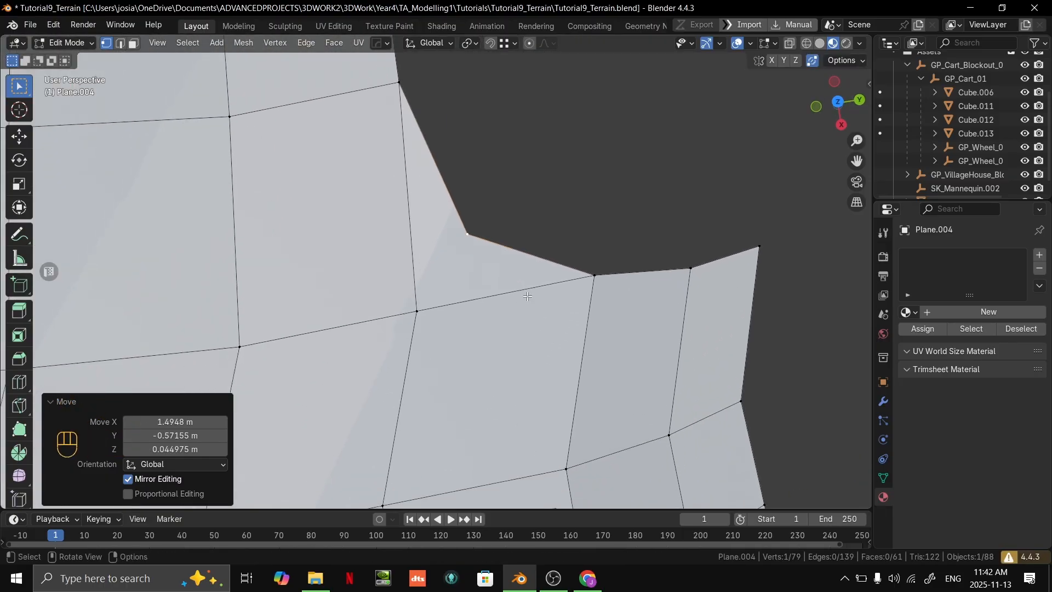
{"action": "scroll", "coordinate": [531, 258], "scroll_direction": "down", "scroll_amount": 4}
{"action": "middle_click_drag", "start_coordinate": [530, 258], "coordinate": [563, 280], "text": "shift"}
{"action": "scroll", "coordinate": [563, 280], "scroll_direction": "up", "scroll_amount": 3}
{"action": "middle_click_drag", "start_coordinate": [560, 321], "coordinate": [496, 286], "text": "shift"}
{"action": "scroll", "coordinate": [516, 295], "scroll_direction": "down", "scroll_amount": 2}
{"action": "key", "text": "ctrl+z"}
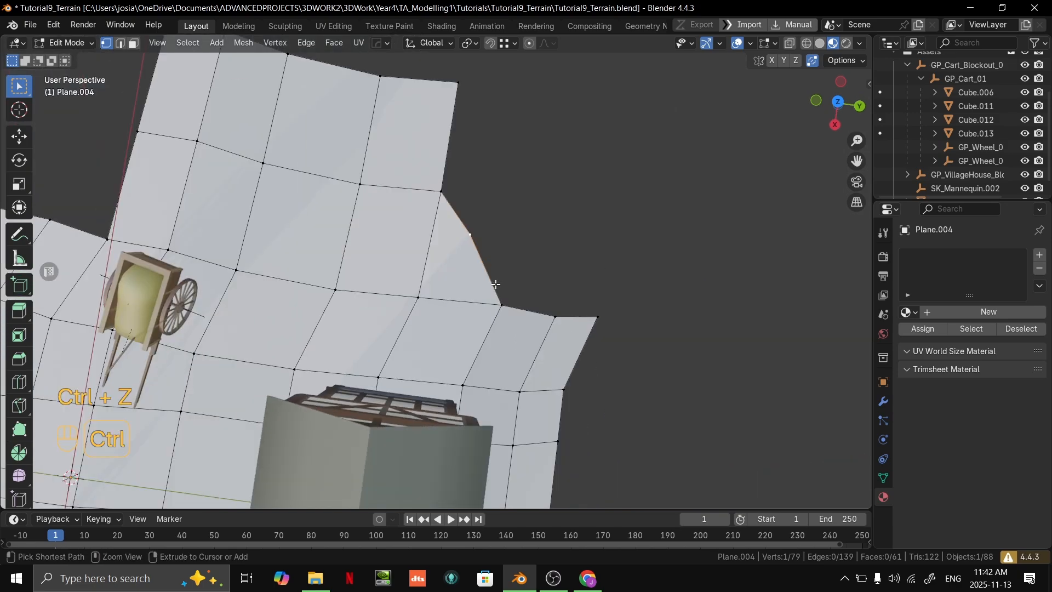
- Move the joining face's outer vertex about 1.06 m in X and 2.32 m in Y, then adjust vertices around the inner corner
{"action": "key", "text": "g"}
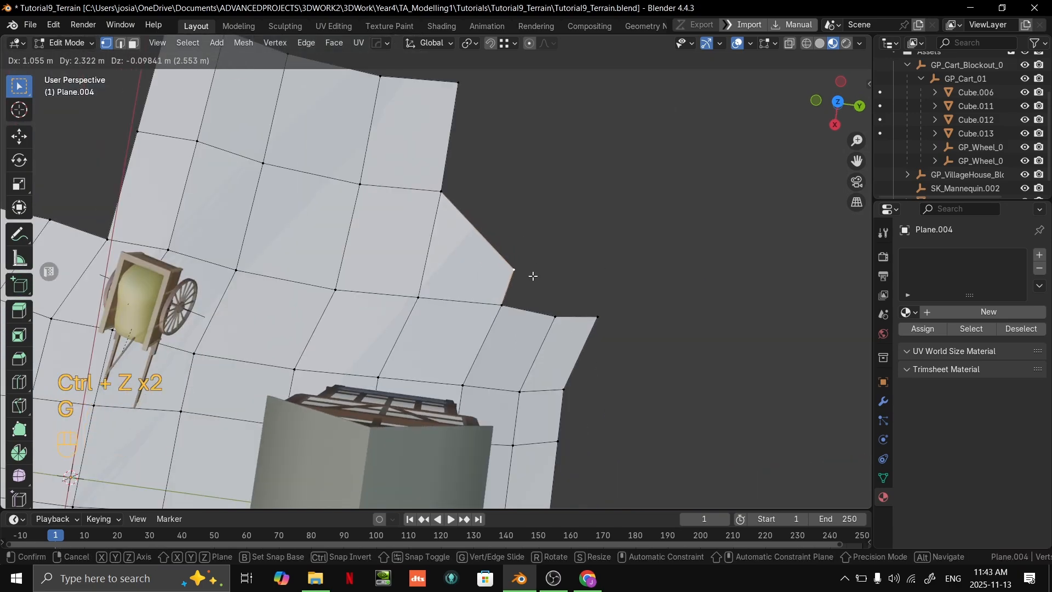
{"action": "left_click", "coordinate": [533, 276]}
{"action": "middle_click_drag", "start_coordinate": [533, 276], "coordinate": [507, 256]}
{"action": "key", "text": "g"}
{"action": "left_click", "coordinate": [433, 305]}
{"action": "key", "text": "g"}
{"action": "left_click", "coordinate": [499, 323]}
{"action": "key", "text": "g"}
{"action": "key", "text": "g"}
{"action": "left_click", "coordinate": [542, 329]}
- Extrude the first back row's open side edge toward the cart side to join the joining face's outer vertex
{"action": "key", "text": "2"}
{"action": "left_click", "coordinate": [464, 301]}
{"action": "middle_click_drag", "start_coordinate": [454, 282], "coordinate": [423, 257]}
{"action": "key", "text": "e"}
{"action": "left_click", "coordinate": [378, 289], "text": "ctrl"}
{"action": "key", "text": "1"}
{"action": "left_click", "coordinate": [412, 345]}
{"action": "middle_click_drag", "start_coordinate": [430, 332], "coordinate": [533, 252], "text": "shift"}
{"action": "scroll", "coordinate": [515, 208], "scroll_direction": "up", "scroll_amount": 1}
- Extrude the second back row's end edge to join the new face, and move its outer vertex about 0.81 m in X, -0.62 m in Y and 0.17 m in Z
{"action": "key", "text": "2"}
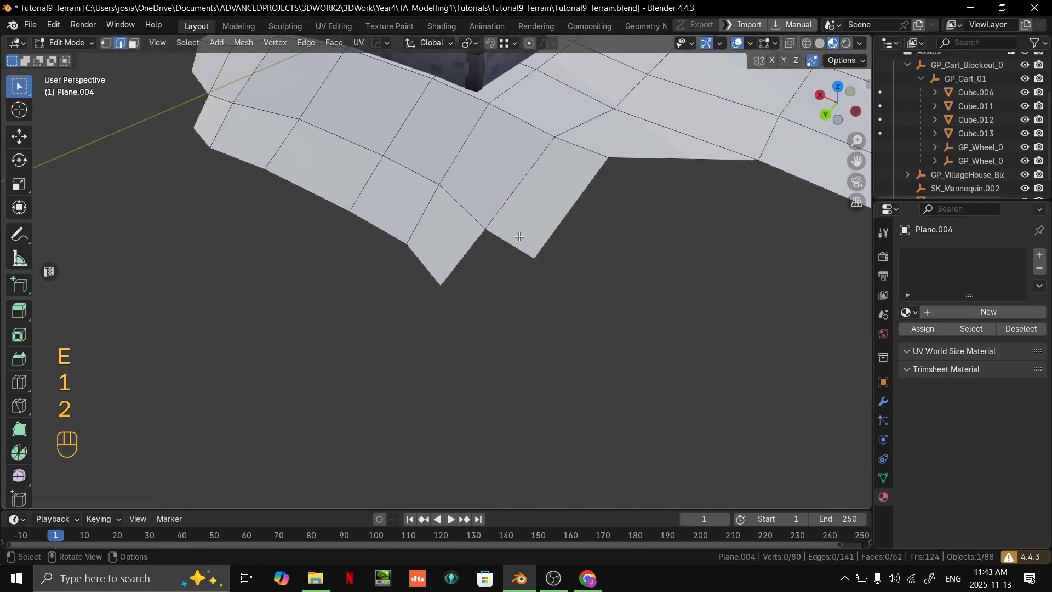
{"action": "left_click", "coordinate": [439, 286], "text": "ctrl"}
{"action": "key", "text": "1"}
{"action": "left_click", "coordinate": [489, 322]}
{"action": "middle_click_drag", "start_coordinate": [521, 319], "coordinate": [414, 351]}
{"action": "key", "text": "g"}
{"action": "left_click", "coordinate": [603, 279]}
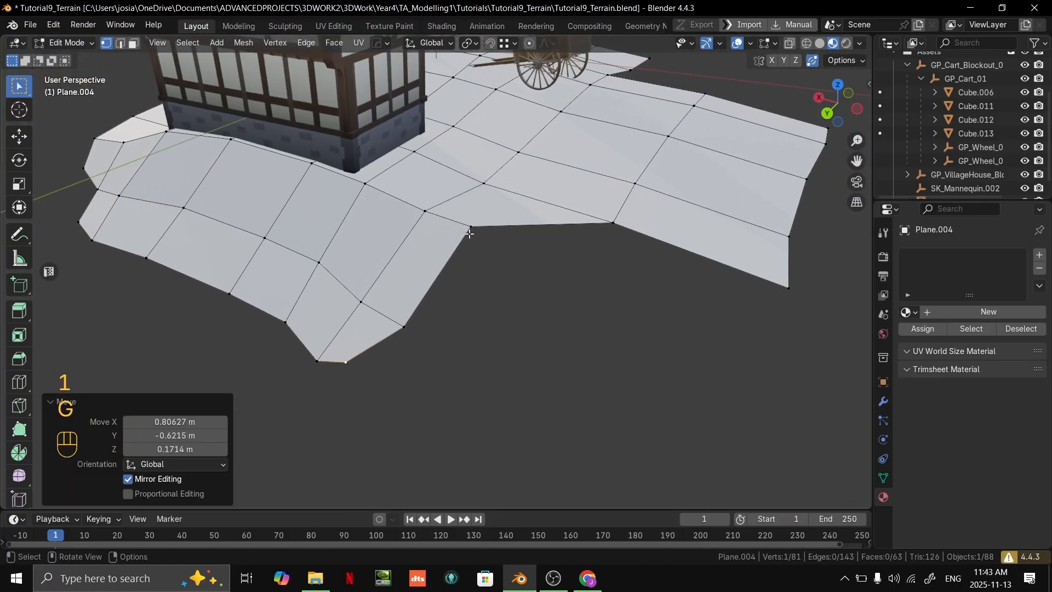
- Reposition the border vertices at the inner corner where the rows behind the house meet the rows behind the cart
{"action": "left_click", "coordinate": [469, 230]}
{"action": "middle_click_drag", "start_coordinate": [471, 231], "coordinate": [509, 225]}
{"action": "key", "text": "g"}
{"action": "left_click", "coordinate": [477, 293]}
{"action": "key", "text": "g"}
{"action": "left_click", "coordinate": [457, 301]}
{"action": "key", "text": "g"}
{"action": "left_click", "coordinate": [585, 216]}
- Add one centred loop cut along a row of faces behind the cart, with a slide factor of 0
{"action": "middle_click_drag", "start_coordinate": [585, 215], "coordinate": [477, 310]}
{"action": "key", "text": "ctrl+r"}
{"action": "left_click", "coordinate": [573, 274]}
{"action": "right_click", "coordinate": [581, 270]}
{"action": "middle_click_drag", "start_coordinate": [582, 269], "coordinate": [416, 282]}
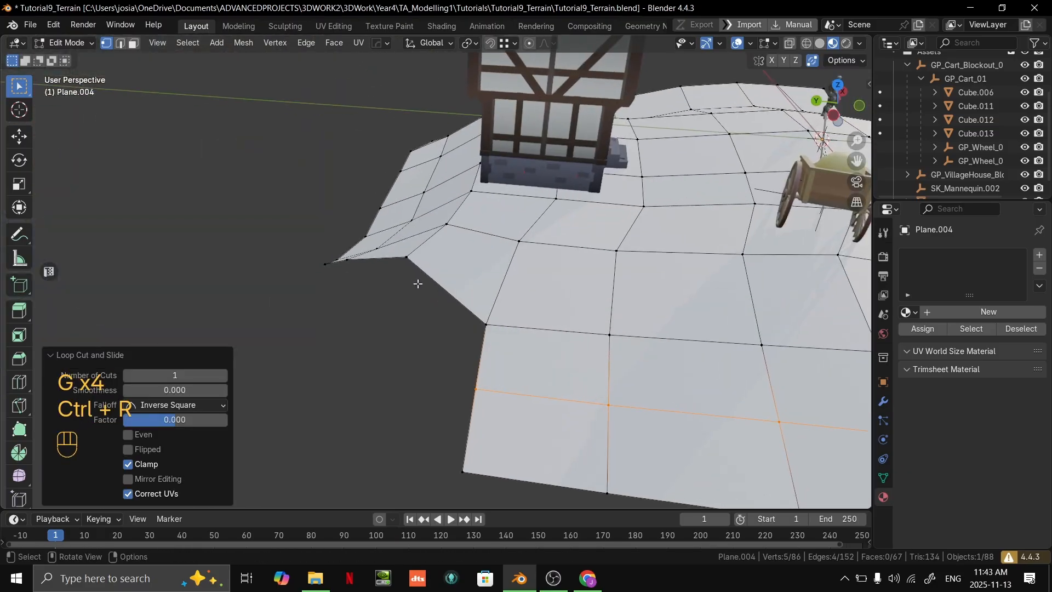
- Slide the row edge and the loop cut's edge at the house-side end of the rows behind the cart
{"action": "scroll", "coordinate": [416, 281], "scroll_direction": "down", "scroll_amount": 4}
{"action": "key", "text": "2"}
{"action": "left_click", "coordinate": [501, 304], "text": "alt"}
{"action": "key", "text": "g"}
{"action": "key", "text": "g"}
{"action": "left_click", "coordinate": [504, 319]}
{"action": "left_click", "coordinate": [501, 336], "text": "alt"}
{"action": "key", "text": "g"}
{"action": "key", "text": "g"}
{"action": "left_click", "coordinate": [506, 320]}
- Move a border vertex at the inner corner between the house and the rows behind the cart to smooth the outline
{"action": "key", "text": "1"}
{"action": "left_click", "coordinate": [482, 284]}
{"action": "key", "text": "g"}
{"action": "left_click", "coordinate": [470, 286]}
- Extrude an edge at the cart-side inner corner to fill the gap, and move its outer vertex to smooth the outline
{"action": "middle_click_drag", "start_coordinate": [631, 282], "coordinate": [393, 274], "text": "shift"}
{"action": "scroll", "coordinate": [488, 280], "scroll_direction": "up", "scroll_amount": 1}
{"action": "key", "text": "2"}
{"action": "left_click", "coordinate": [466, 280]}
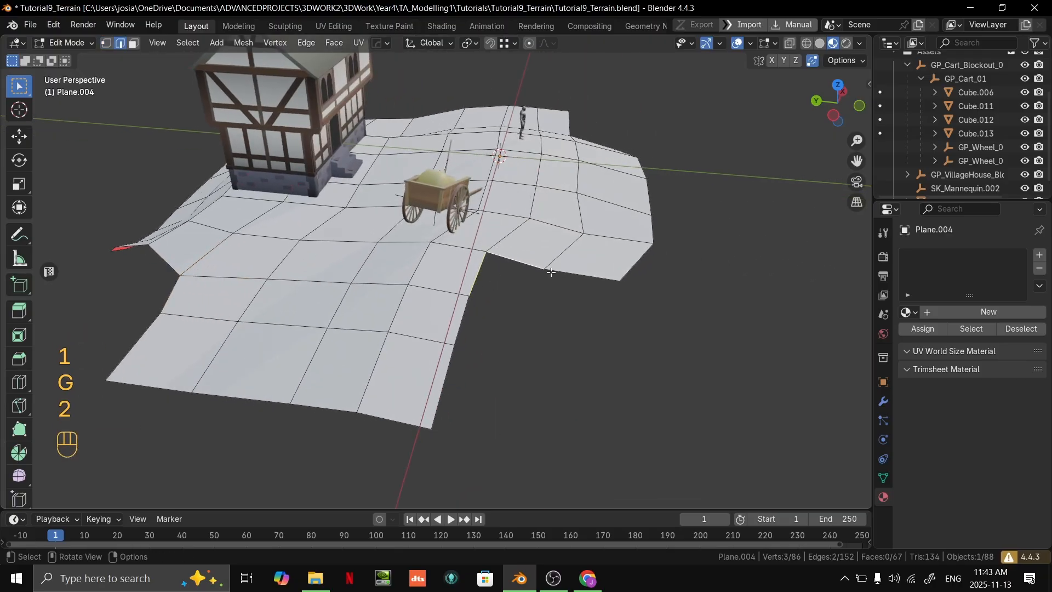
{"action": "scroll", "coordinate": [537, 283], "scroll_direction": "up", "scroll_amount": 1}
{"action": "left_click", "coordinate": [547, 307]}
{"action": "key", "text": "1"}
{"action": "key", "text": "g"}
{"action": "left_click", "coordinate": [517, 297]}
- Move the cart-side outer corner vertex of the last row inward by about 0.38 m in X, 0.74 m in Y and 0.77 m in Z
{"action": "left_click", "coordinate": [428, 472]}
{"action": "key", "text": "g"}
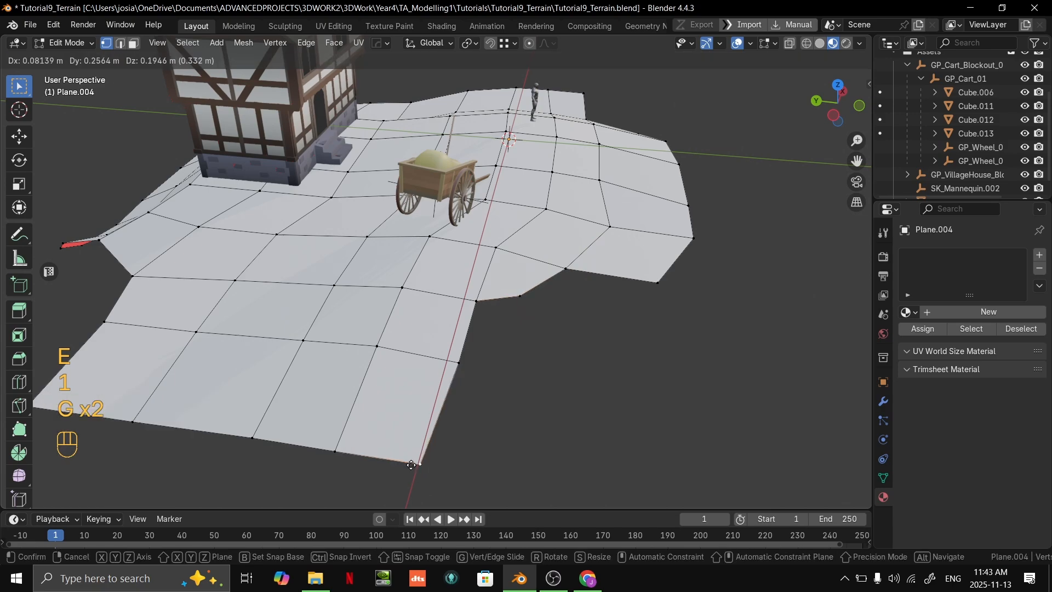
{"action": "left_click", "coordinate": [394, 437]}
{"action": "scroll", "coordinate": [403, 439], "scroll_direction": "down", "scroll_amount": 5}
{"action": "middle_click_drag", "start_coordinate": [415, 437], "coordinate": [458, 441]}
{"action": "scroll", "coordinate": [510, 383], "scroll_direction": "up", "scroll_amount": 5}
{"action": "middle_click_drag", "start_coordinate": [510, 383], "coordinate": [803, 215], "text": "shift"}
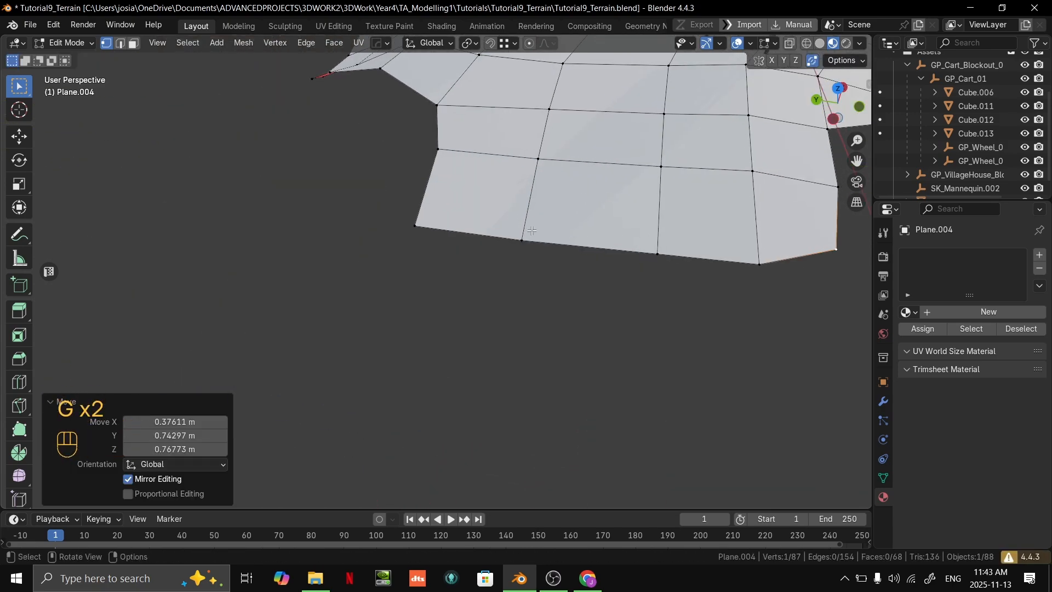
- Reposition the house-side corner and border vertices of the rows behind the cart to make the outline irregular, and return to Object Mode
{"action": "left_click", "coordinate": [424, 224], "text": "shift"}
{"action": "key", "text": "g"}
{"action": "middle_click_drag", "start_coordinate": [475, 233], "coordinate": [573, 274], "text": "shift"}
{"action": "key", "text": "g"}
{"action": "left_click", "coordinate": [387, 297]}
{"action": "scroll", "coordinate": [387, 296], "scroll_direction": "down", "scroll_amount": 4}
{"action": "key", "text": "g"}
{"action": "left_click", "coordinate": [419, 247]}
{"action": "scroll", "coordinate": [419, 247], "scroll_direction": "down", "scroll_amount": 4}
{"action": "key", "text": "Tab"}
{"action": "scroll", "coordinate": [574, 265], "scroll_direction": "up", "scroll_amount": 3}
{"action": "scroll", "coordinate": [579, 275], "scroll_direction": "down", "scroll_amount": 3}
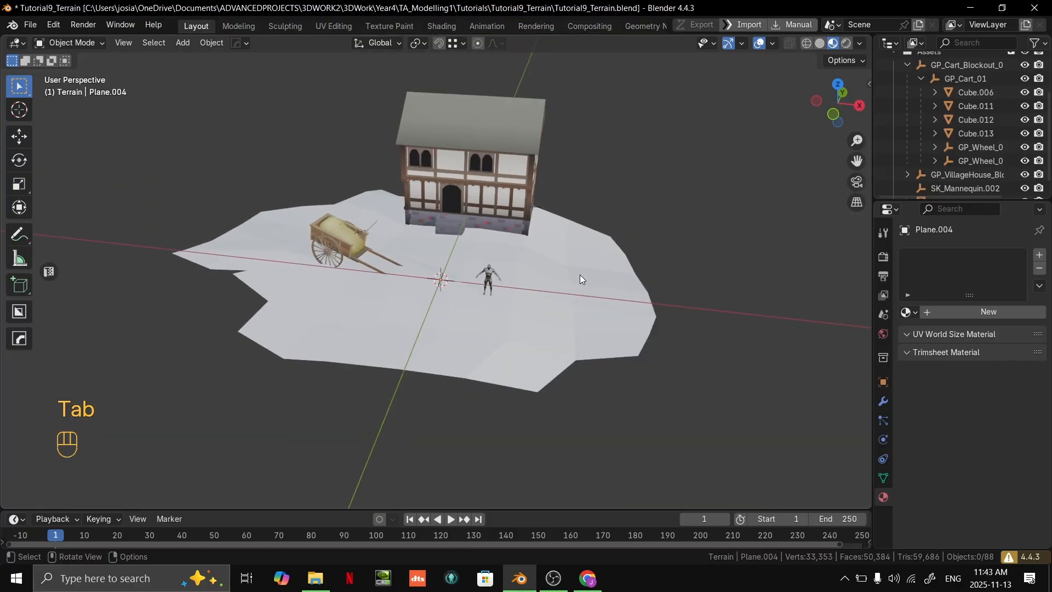
- Switch to the slide presentation and advance to the "#3 Elevation is interesting" slide
{"action": "key", "text": "alt+Tab"}
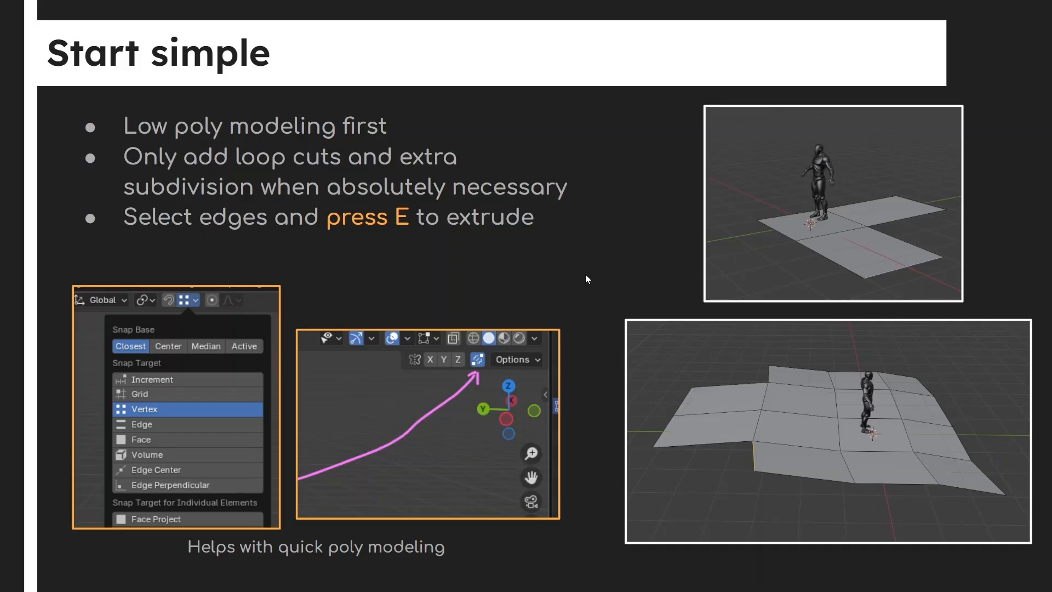
{"action": "key", "text": "Right"}
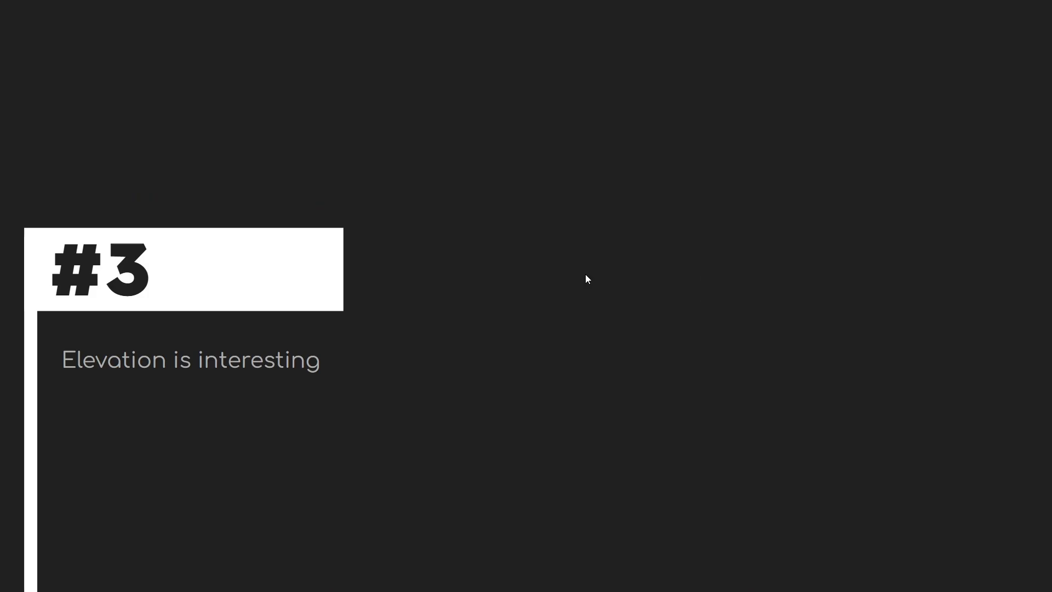
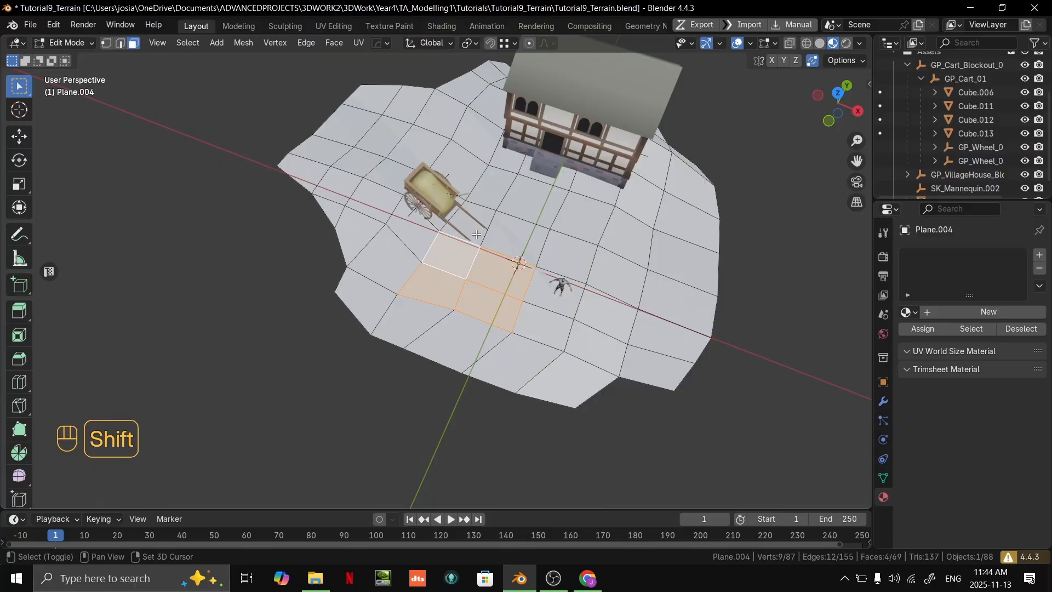
- Duplicate the selected block of six faces near the mannequin and move the copy below the terrain on the cart side
{"action": "middle_click_drag", "start_coordinate": [565, 322], "coordinate": [573, 241]}
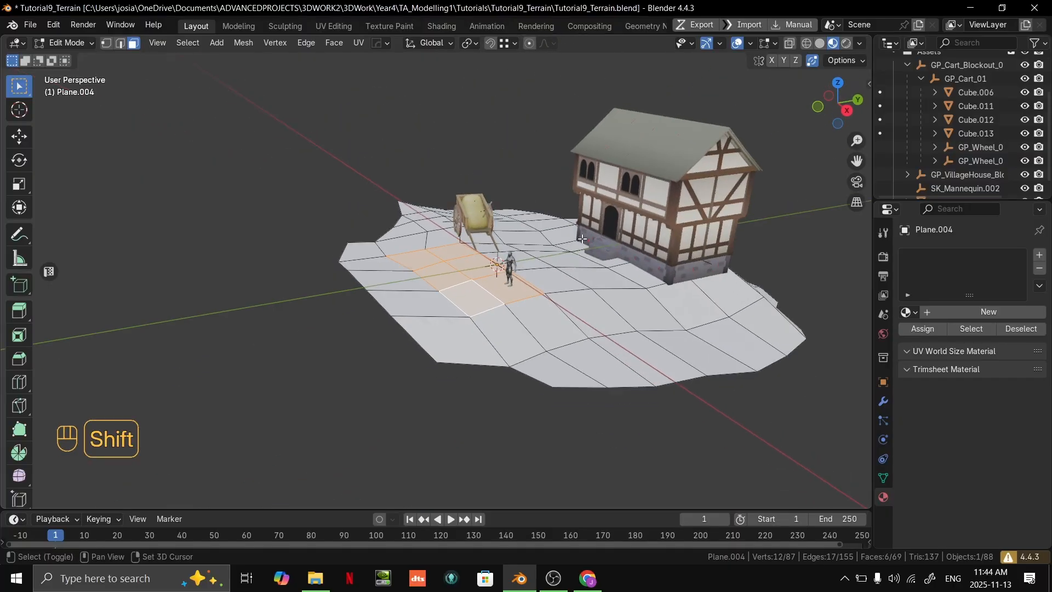
{"action": "key", "text": "shift+d"}
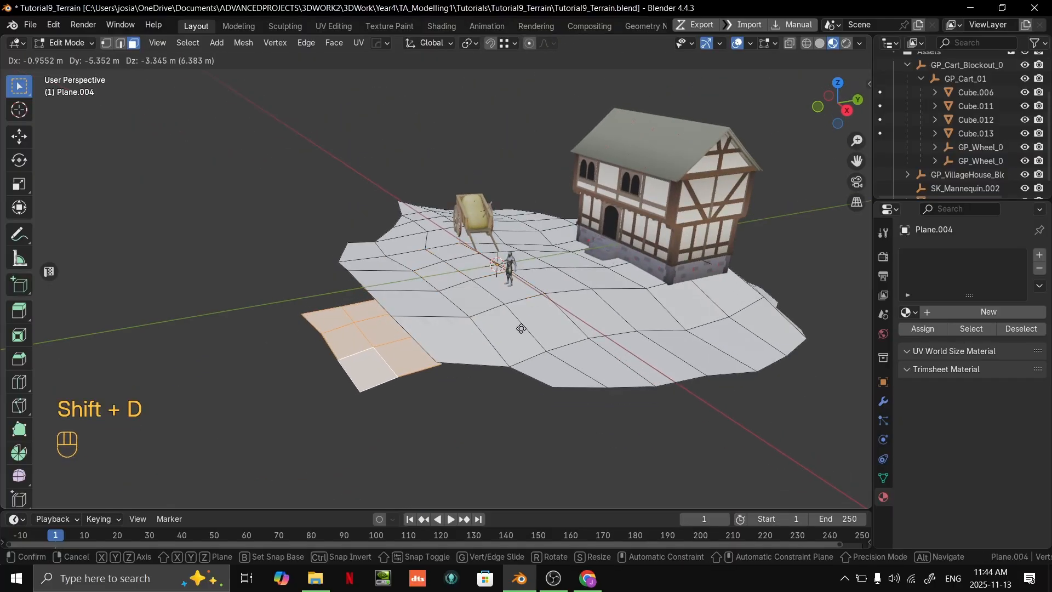
{"action": "left_click", "coordinate": [498, 321]}
{"action": "middle_click_drag", "start_coordinate": [498, 322], "coordinate": [569, 329]}
{"action": "key", "text": "g"}
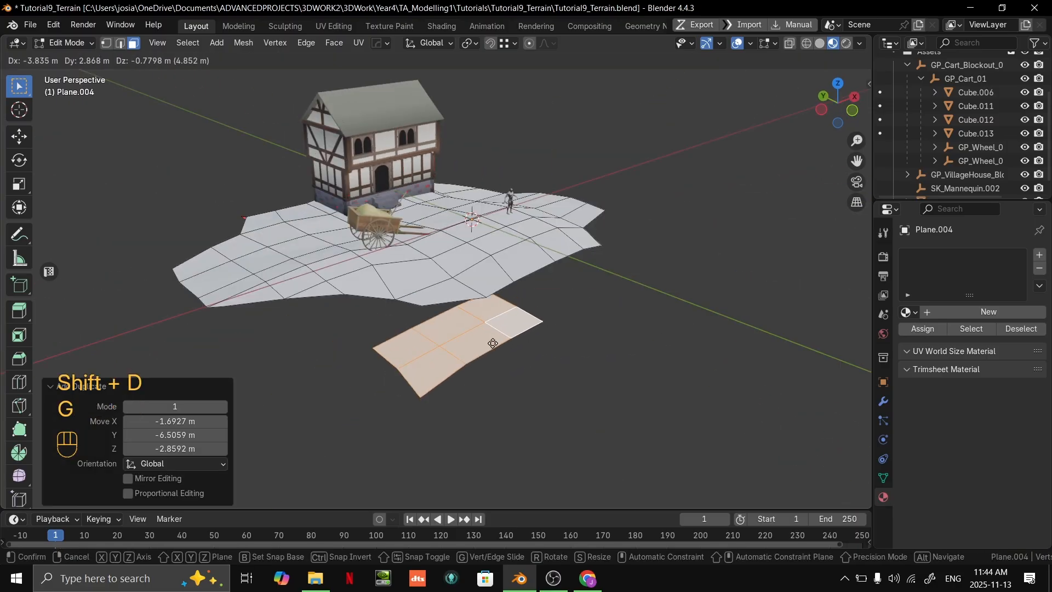
{"action": "left_click", "coordinate": [405, 360]}
- Position the duplicated strip in top view along the terrain's cart-side border, finishing with a move of about -0.91 m in X and 0.55 m in Y
{"action": "middle_click_drag", "start_coordinate": [451, 350], "coordinate": [565, 331], "text": "shift"}
{"action": "key", "text": "grave"}
{"action": "key", "text": "g"}
{"action": "left_click", "coordinate": [472, 300]}
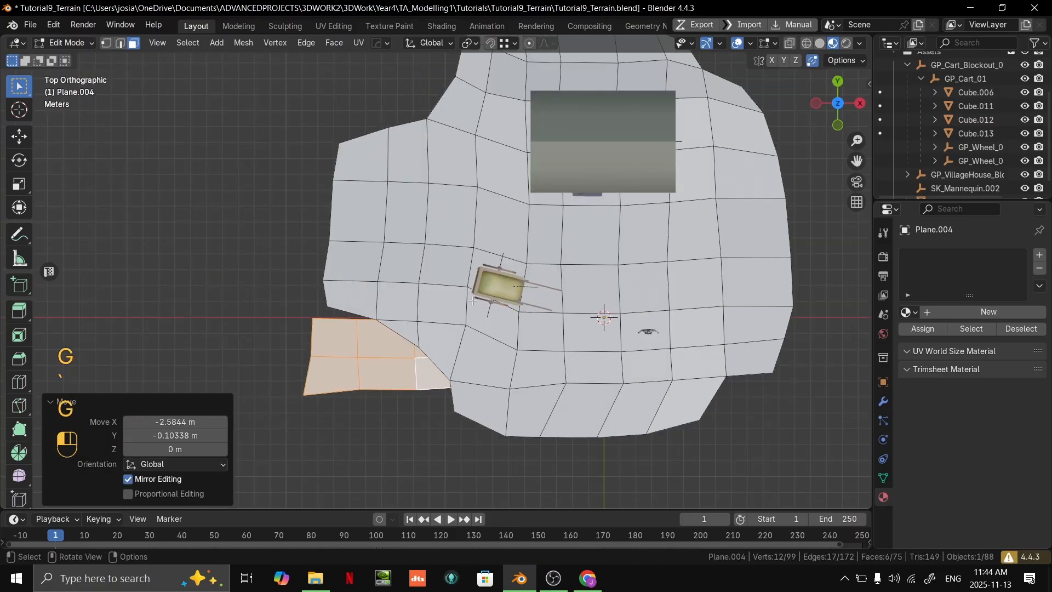
{"action": "scroll", "coordinate": [463, 323], "scroll_direction": "up", "scroll_amount": 2}
{"action": "middle_click_drag", "start_coordinate": [452, 360], "coordinate": [573, 249], "text": "shift"}
{"action": "key", "text": "g"}
{"action": "left_click", "coordinate": [640, 267]}
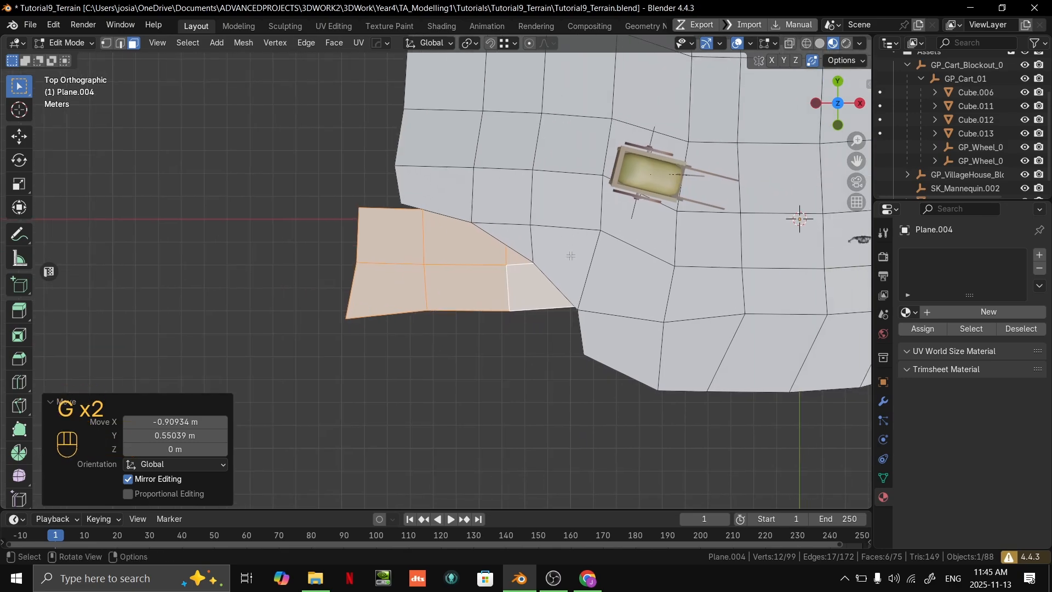
- Move the outer end corner vertex of the lower strip inward to soften its outline
{"action": "key", "text": "1"}
{"action": "left_click", "coordinate": [352, 308]}
{"action": "key", "text": "g"}
{"action": "left_click", "coordinate": [379, 296]}
- Raise the end edges of the lower strip vertically so it begins to slope upward
{"action": "middle_click_drag", "start_coordinate": [455, 323], "coordinate": [521, 274]}
{"action": "middle_click_drag", "start_coordinate": [521, 274], "coordinate": [556, 279], "text": "shift"}
{"action": "scroll", "coordinate": [598, 260], "scroll_direction": "up", "scroll_amount": 2}
{"action": "key", "text": "3"}
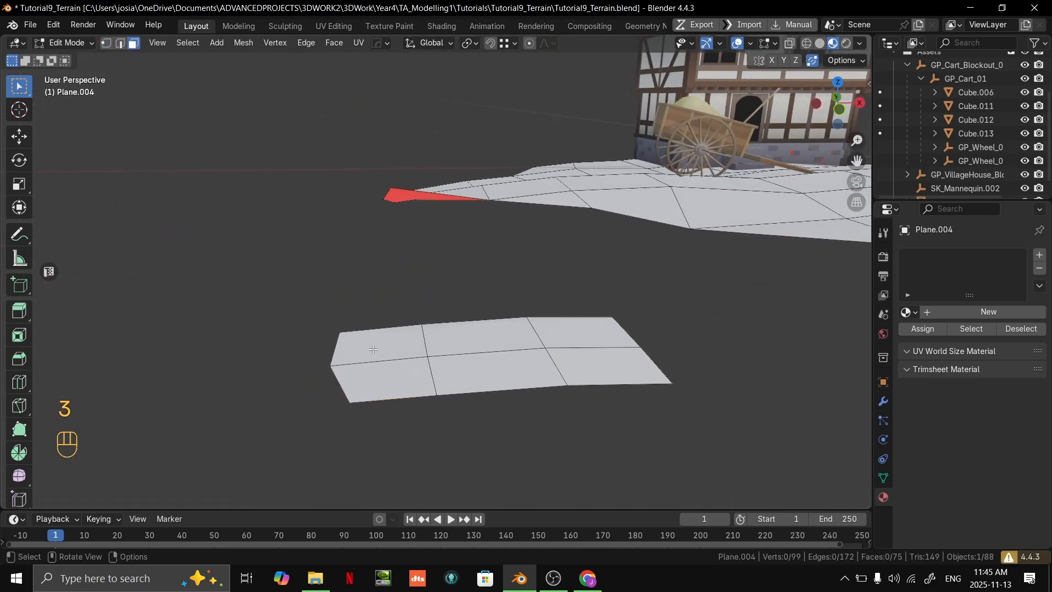
{"action": "key", "text": "g"}
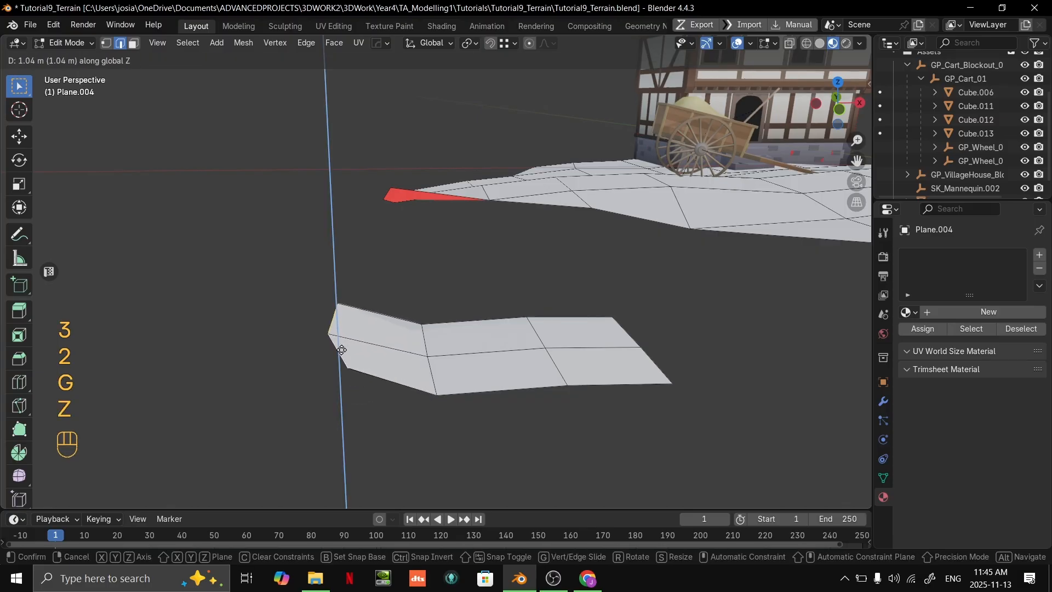
{"action": "left_click", "coordinate": [344, 326]}
- Raise the second row of cross edges on the lower strip by about 1.04 m along Z
{"action": "key", "text": "2"}
{"action": "left_click", "coordinate": [433, 365]}
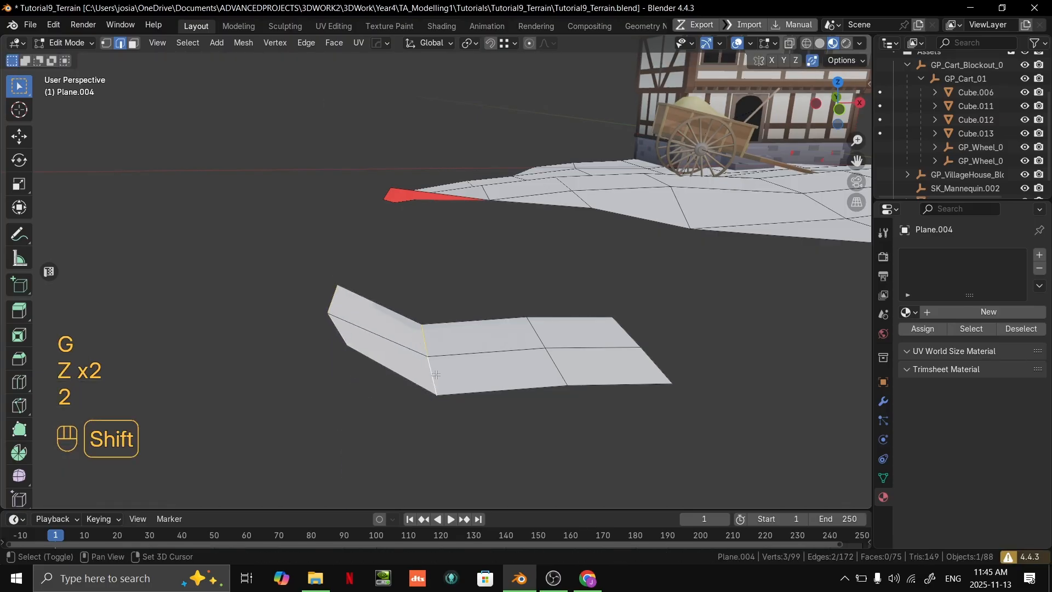
{"action": "key", "text": "g"}
{"action": "key", "text": "z"}
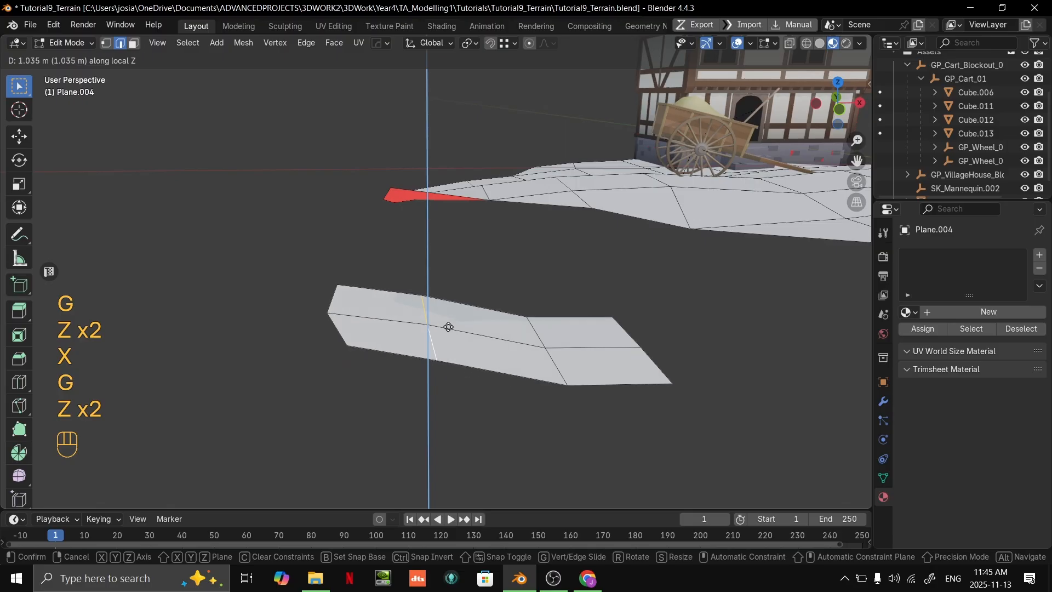
{"action": "left_click", "coordinate": [448, 328]}
- Raise the third row of cross edges on the lower strip by about 0.32 m along Z
{"action": "middle_click_drag", "start_coordinate": [518, 333], "coordinate": [445, 309], "text": "shift"}
{"action": "left_click", "coordinate": [472, 315]}
{"action": "key", "text": "g"}
{"action": "right_click", "coordinate": [476, 331]}
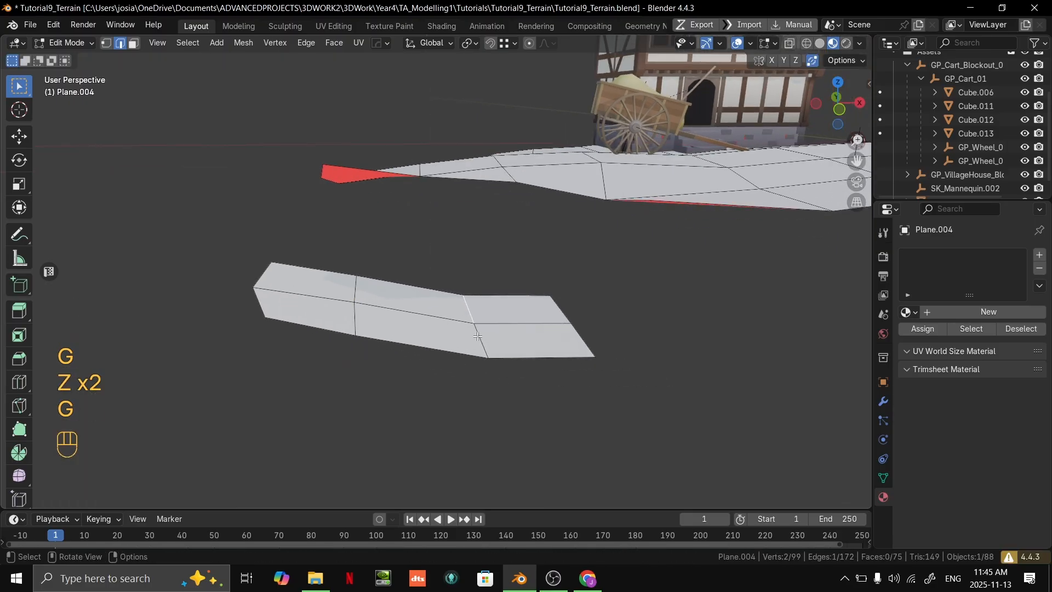
{"action": "key", "text": "g"}
{"action": "key", "text": "z"}
{"action": "left_click", "coordinate": [472, 308]}
- Select the whole lower strip, rotate it 42.6° in top view and move it parallel to the terrain's diagonal border
{"action": "scroll", "coordinate": [473, 308], "scroll_direction": "down", "scroll_amount": 3}
{"action": "middle_click_drag", "start_coordinate": [474, 308], "coordinate": [591, 307]}
{"action": "scroll", "coordinate": [548, 290], "scroll_direction": "up", "scroll_amount": 2}
{"action": "middle_click_drag", "start_coordinate": [537, 282], "coordinate": [576, 220], "text": "shift"}
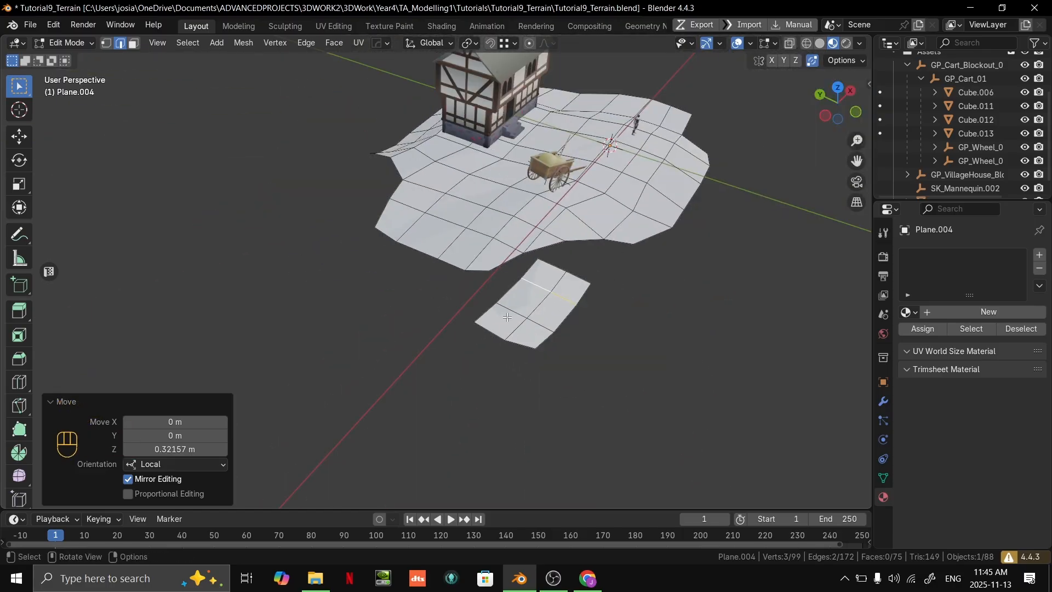
{"action": "middle_click_drag", "start_coordinate": [619, 279], "coordinate": [641, 312]}
{"action": "key", "text": "3"}
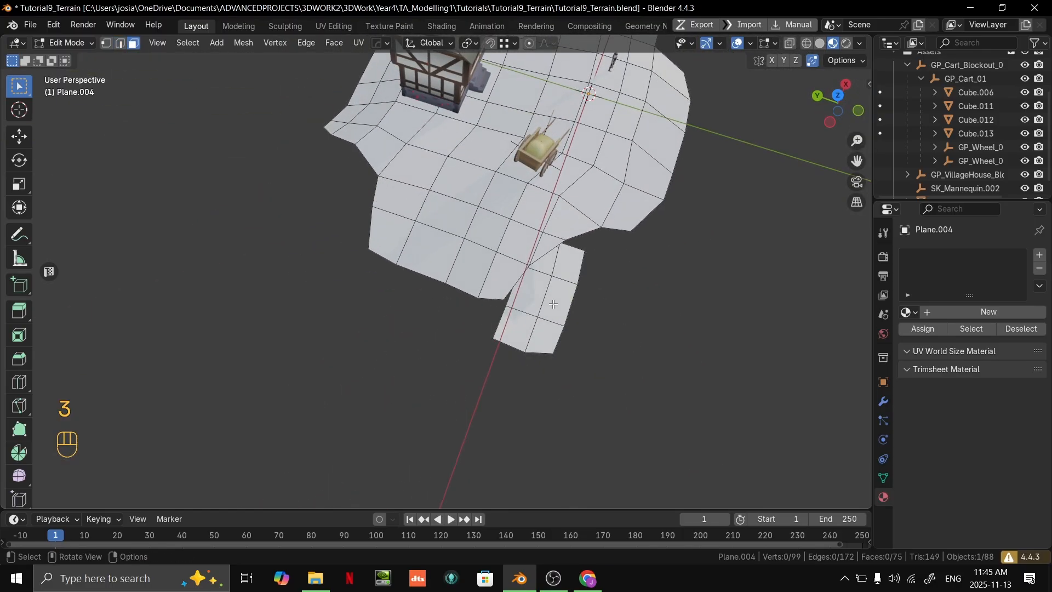
{"action": "key", "text": "l"}
{"action": "middle_click_drag", "start_coordinate": [554, 304], "coordinate": [518, 285], "text": "shift"}
{"action": "key", "text": "grave"}
{"action": "left_click", "coordinate": [523, 212]}
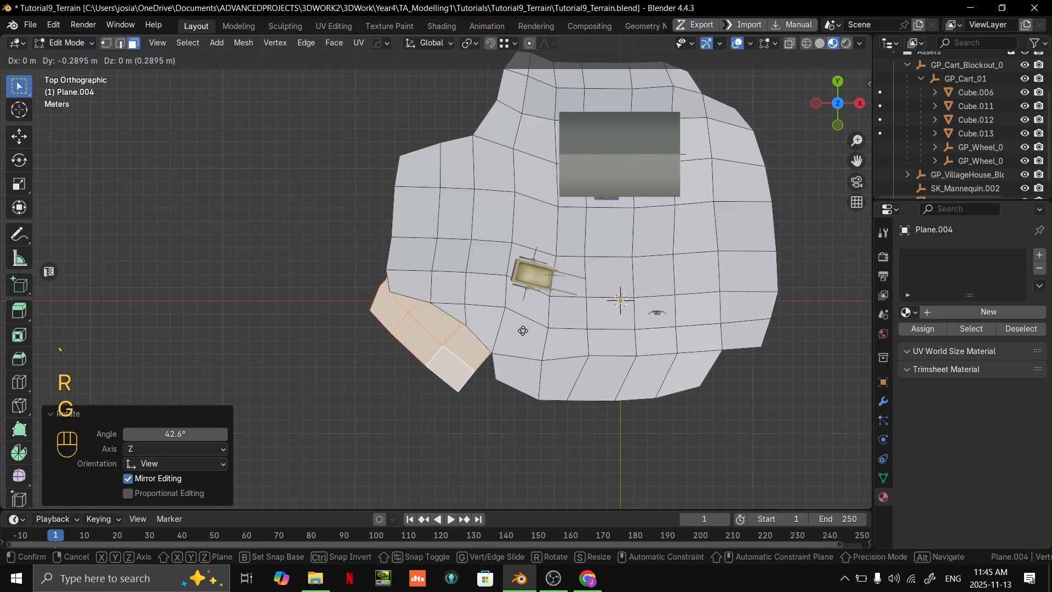
{"action": "left_click", "coordinate": [532, 376]}
- Shift the cross-edge rows of the lower strip in top view to bend it along the terrain's border
{"action": "scroll", "coordinate": [502, 405], "scroll_direction": "up", "scroll_amount": 2}
{"action": "key", "text": "2"}
{"action": "left_click", "coordinate": [472, 434], "text": "alt"}
{"action": "key", "text": "g"}
{"action": "left_click", "coordinate": [475, 419]}
{"action": "key", "text": "2"}
{"action": "left_click", "coordinate": [425, 380], "text": "alt"}
{"action": "key", "text": "g"}
{"action": "left_click", "coordinate": [431, 370]}
- Extrude the upper end edges of the strip into a new row, then rotate and move them to follow the terrain's outline
{"action": "key", "text": "2"}
{"action": "left_click", "coordinate": [381, 356]}
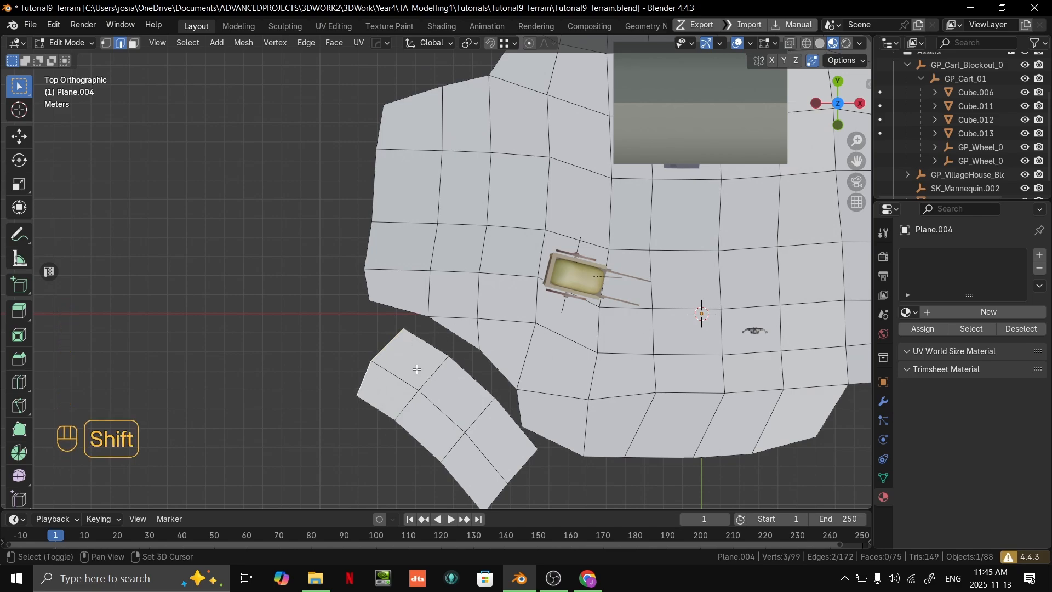
{"action": "key", "text": "e"}
{"action": "left_click", "coordinate": [351, 343]}
{"action": "key", "text": "r"}
{"action": "left_click", "coordinate": [362, 346]}
{"action": "key", "text": "g"}
{"action": "left_click", "coordinate": [466, 364]}
- Extrude another row from the strip's end, rotate its edges 16.1° and reposition them around the terrain's corner
{"action": "key", "text": "e"}
{"action": "left_click", "coordinate": [366, 314]}
{"action": "key", "text": "r"}
{"action": "left_click", "coordinate": [449, 338]}
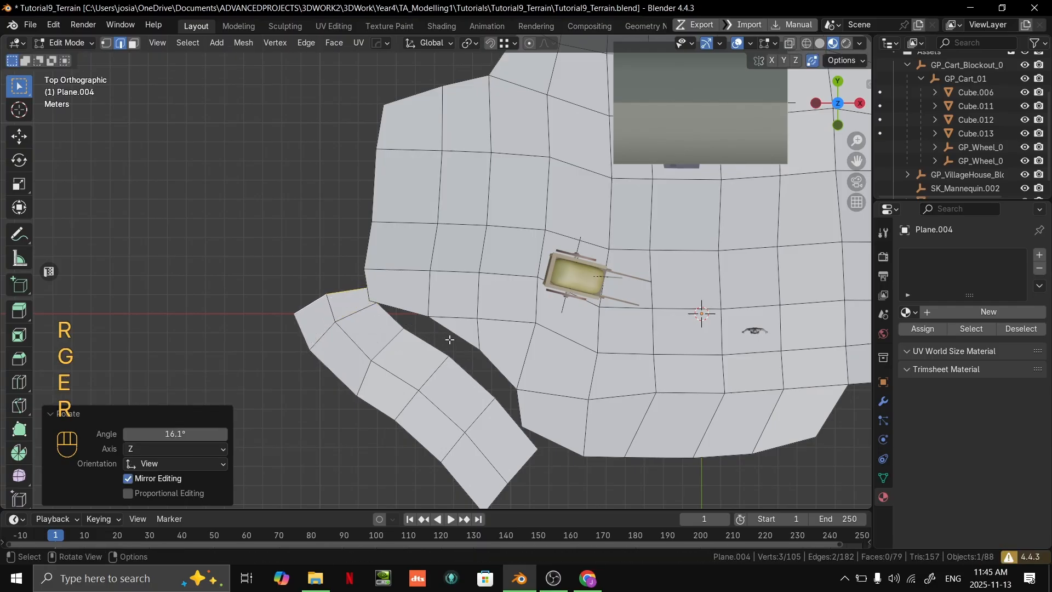
{"action": "key", "text": "g"}
{"action": "left_click", "coordinate": [443, 327]}
- Extrude the strip's end about 2.33 m in Y, then rotate and move the new edges to curve toward the house side
{"action": "key", "text": "e"}
{"action": "left_click", "coordinate": [383, 307]}
{"action": "key", "text": "r"}
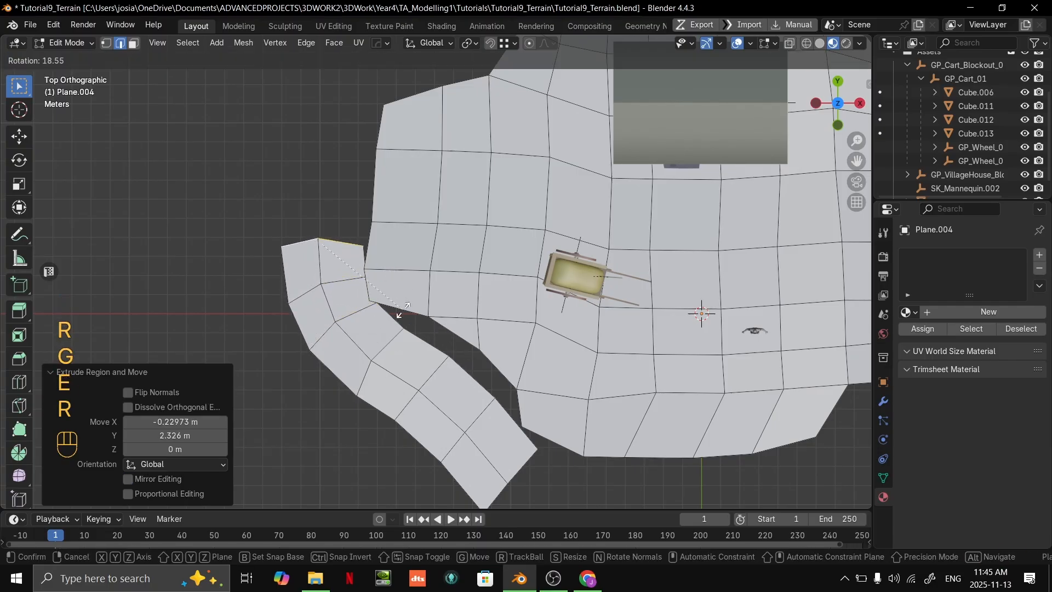
{"action": "left_click", "coordinate": [397, 297]}
{"action": "key", "text": "g"}
{"action": "left_click", "coordinate": [408, 288]}
- Extrude the strip's end about 3.33 m in Y and move the new edges a further 0.72 m in Y
{"action": "key", "text": "e"}
{"action": "left_click", "coordinate": [417, 225]}
{"action": "key", "text": "g"}
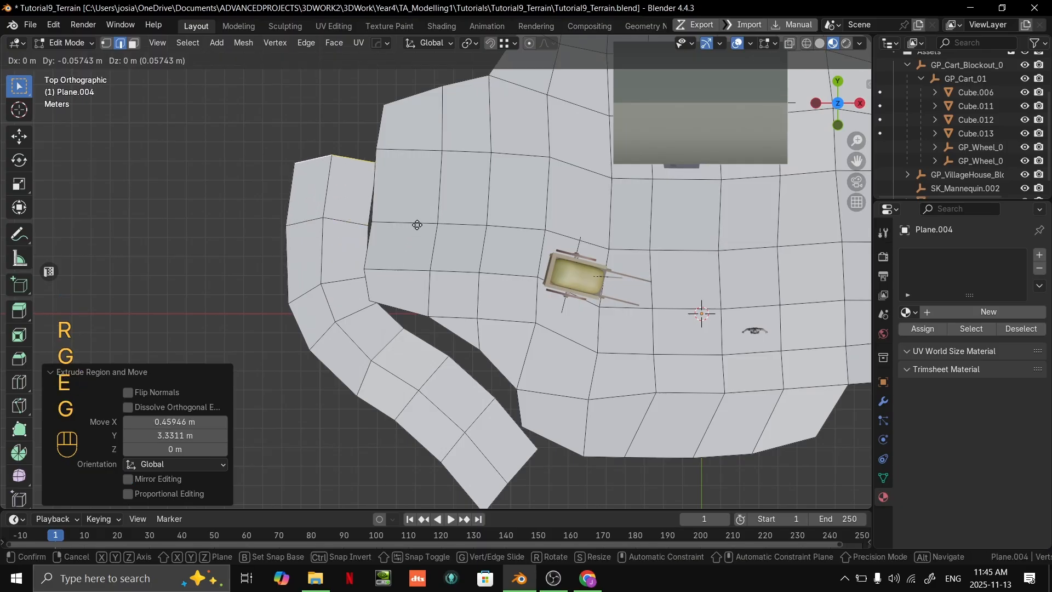
{"action": "left_click", "coordinate": [419, 210]}
- Raise the end edges of the extended strip vertically toward the level of the upper terrain
{"action": "middle_click_drag", "start_coordinate": [419, 210], "coordinate": [614, 337]}
{"action": "scroll", "coordinate": [534, 308], "scroll_direction": "up", "scroll_amount": 3}
{"action": "key", "text": "g"}
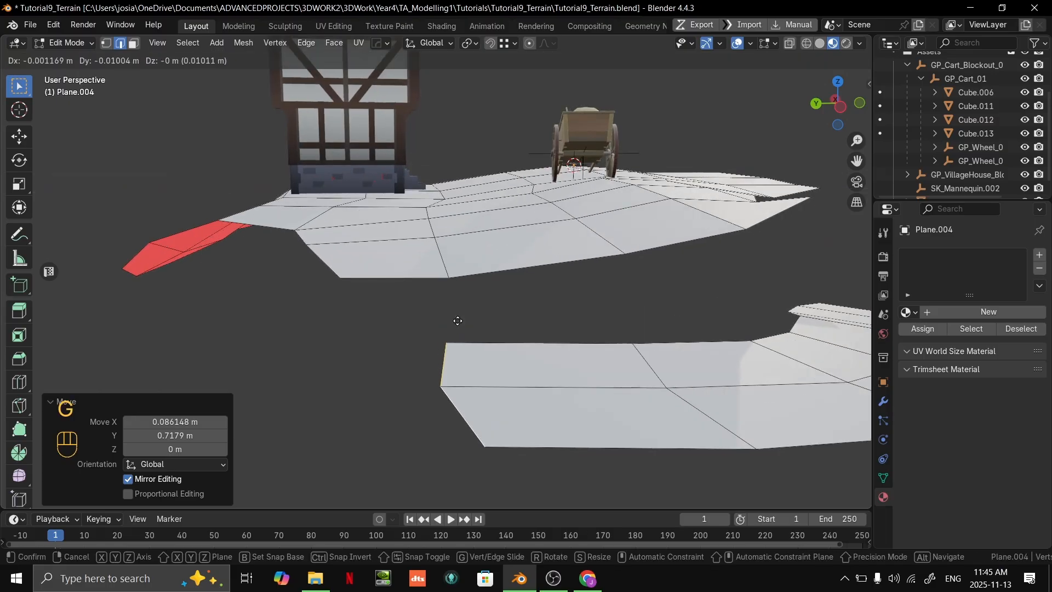
{"action": "key", "text": "g"}
{"action": "key", "text": "z"}
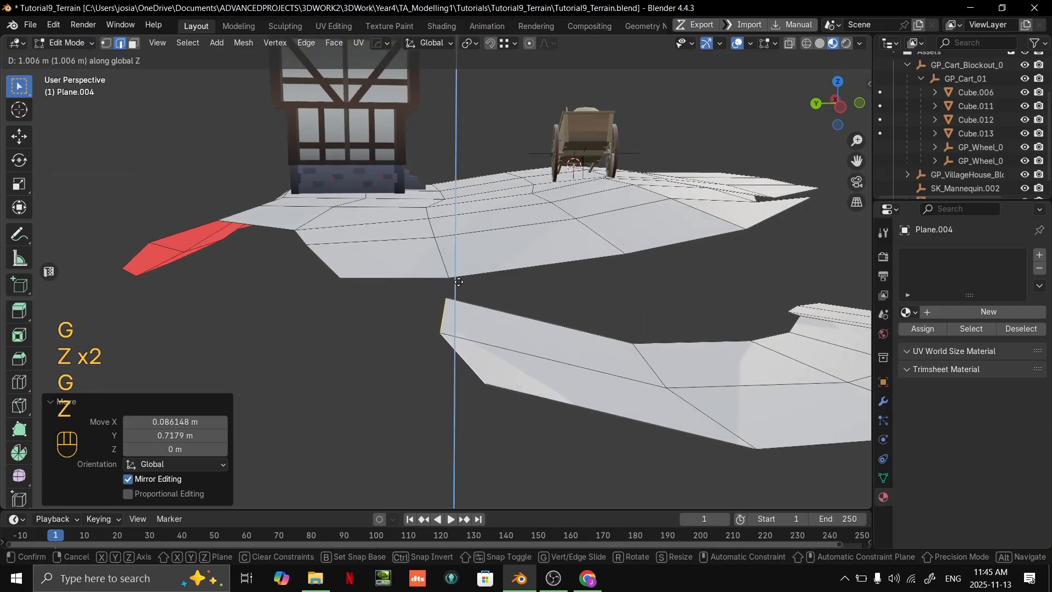
{"action": "left_click", "coordinate": [464, 265]}
{"action": "middle_click_drag", "start_coordinate": [464, 266], "coordinate": [362, 282]}
{"action": "key", "text": "g"}
{"action": "key", "text": "z"}
{"action": "left_click", "coordinate": [393, 273]}
- Move the inner end vertex of the strip onto the adjoining border vertex of the upper terrain
{"action": "key", "text": "1"}
{"action": "middle_click_drag", "start_coordinate": [483, 303], "coordinate": [625, 219]}
{"action": "key", "text": "g"}
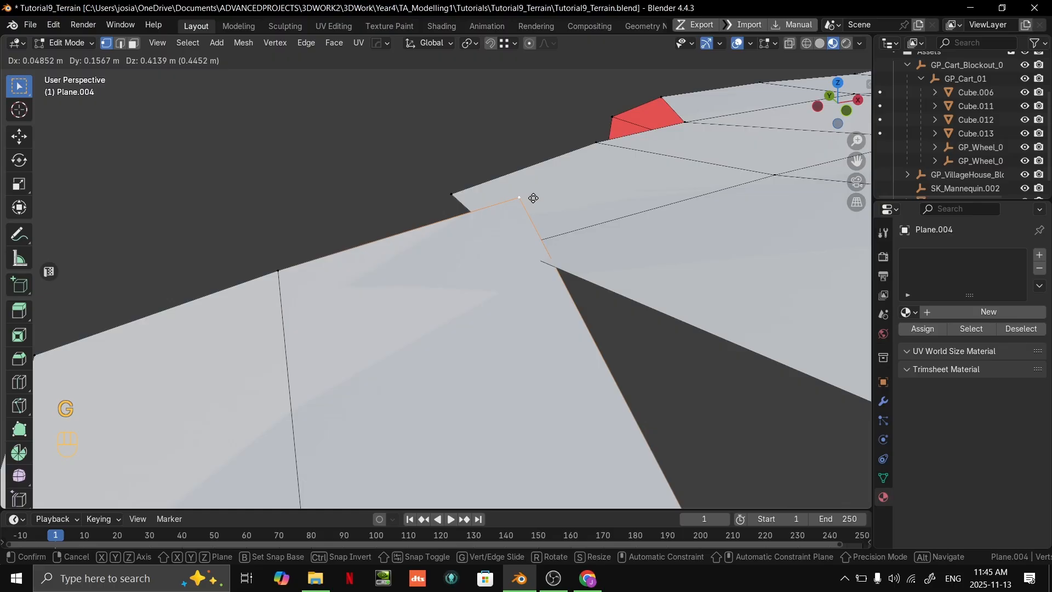
{"action": "left_click", "coordinate": [548, 238]}
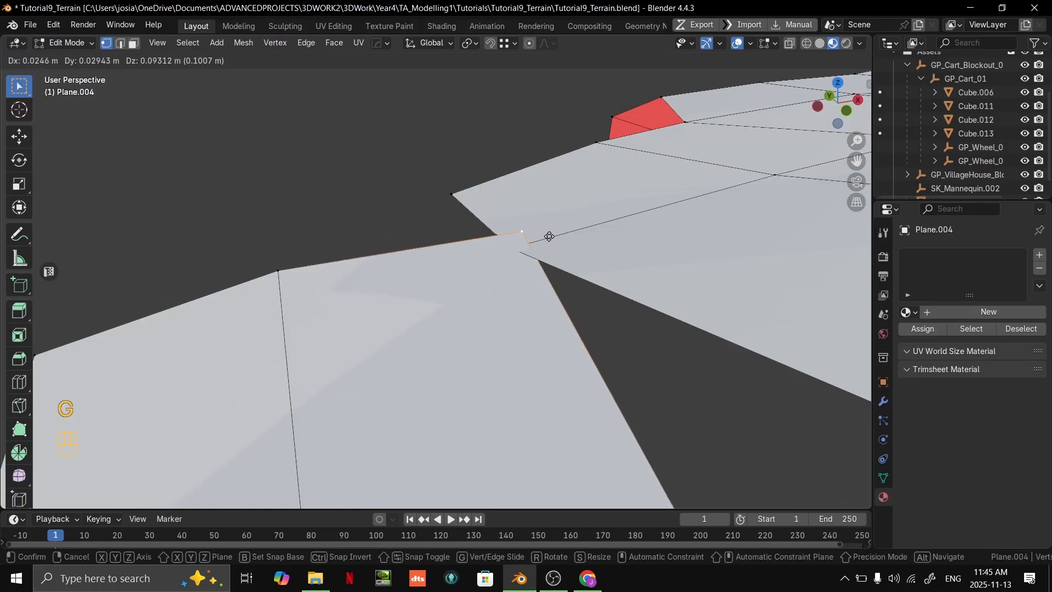
{"action": "left_click", "coordinate": [519, 253], "text": "ctrl"}
- Extrude the strip's end edges and snap their inner vertex to the outer corner vertex of the upper terrain
{"action": "middle_click_drag", "start_coordinate": [489, 309], "coordinate": [596, 346]}
{"action": "key", "text": "2"}
{"action": "middle_click_drag", "start_coordinate": [460, 322], "coordinate": [520, 240], "text": "shift"}
{"action": "left_click", "coordinate": [499, 282], "text": "shift"}
{"action": "middle_click_drag", "start_coordinate": [520, 240], "coordinate": [507, 259], "text": "shift"}
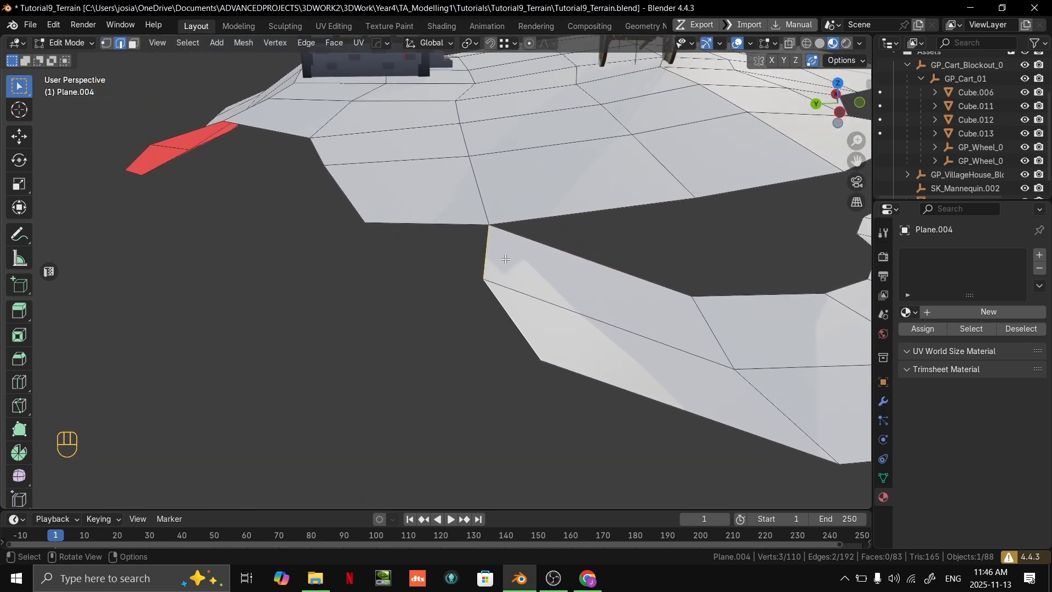
{"action": "key", "text": "e"}
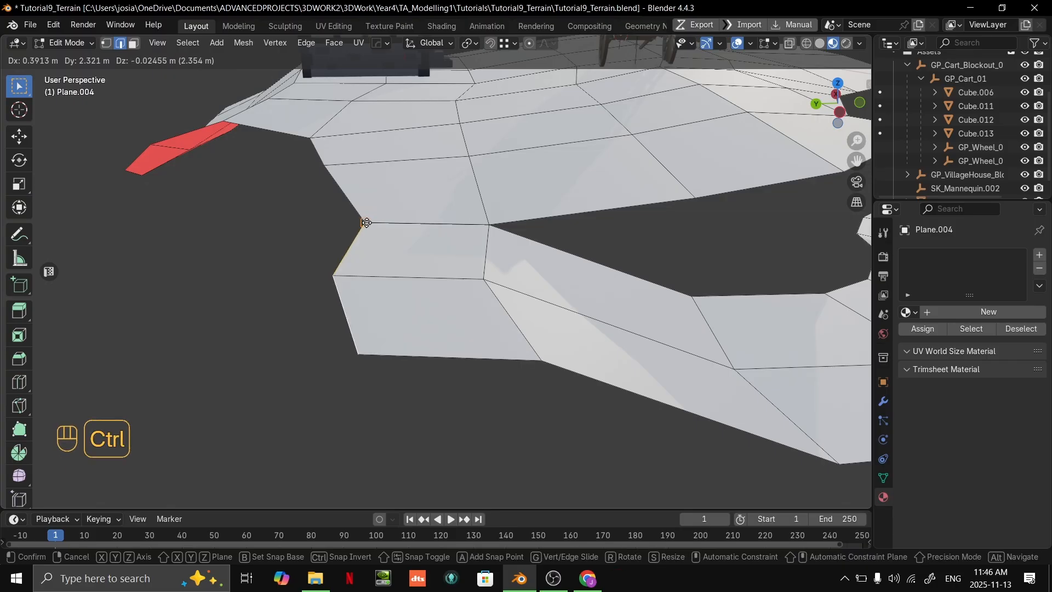
{"action": "left_click", "coordinate": [367, 223], "text": "ctrl"}
- Reposition the border vertices where the strip meets the upper terrain in top view to give a flowing outline
{"action": "middle_click_drag", "start_coordinate": [367, 223], "coordinate": [537, 198]}
{"action": "key", "text": "grave"}
{"action": "middle_click_drag", "start_coordinate": [482, 259], "coordinate": [463, 294], "text": "shift"}
{"action": "key", "text": "1"}
{"action": "left_click", "coordinate": [456, 247]}
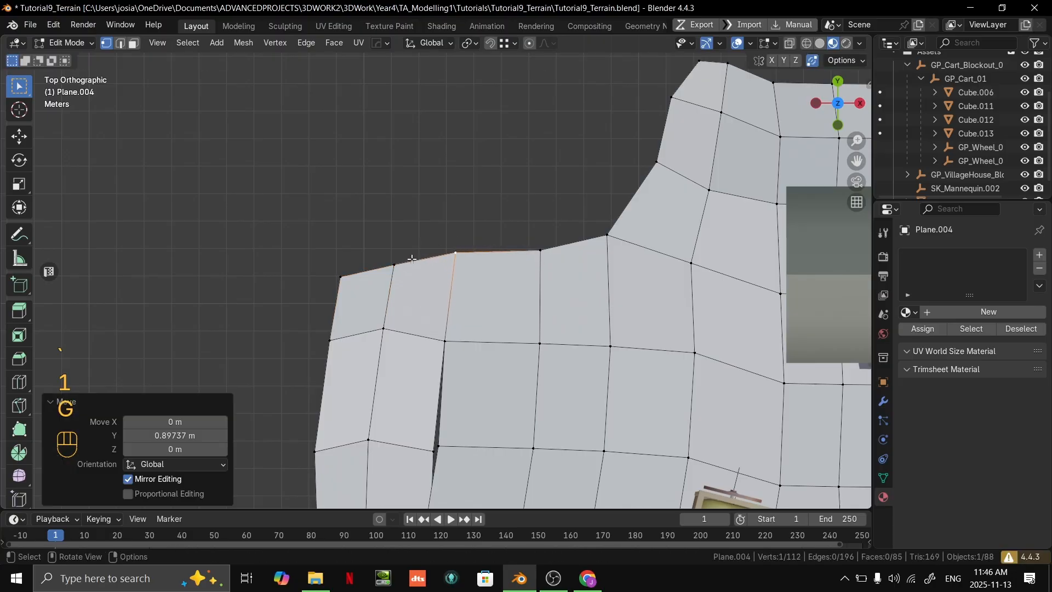
{"action": "key", "text": "g"}
{"action": "left_click", "coordinate": [455, 244]}
{"action": "key", "text": "g"}
{"action": "left_click", "coordinate": [469, 228]}
{"action": "left_click", "coordinate": [543, 251]}
{"action": "key", "text": "g"}
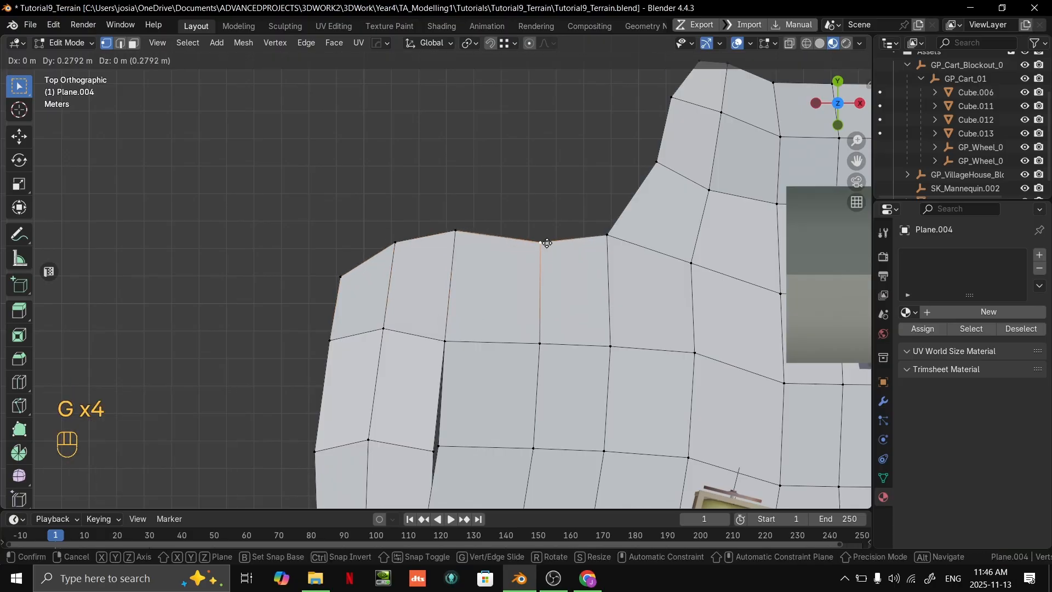
{"action": "left_click", "coordinate": [544, 238]}
- Extrude the outer side edges of the lower strip outward to widen the path, and reposition the new edges
{"action": "middle_click_drag", "start_coordinate": [545, 253], "coordinate": [383, 348]}
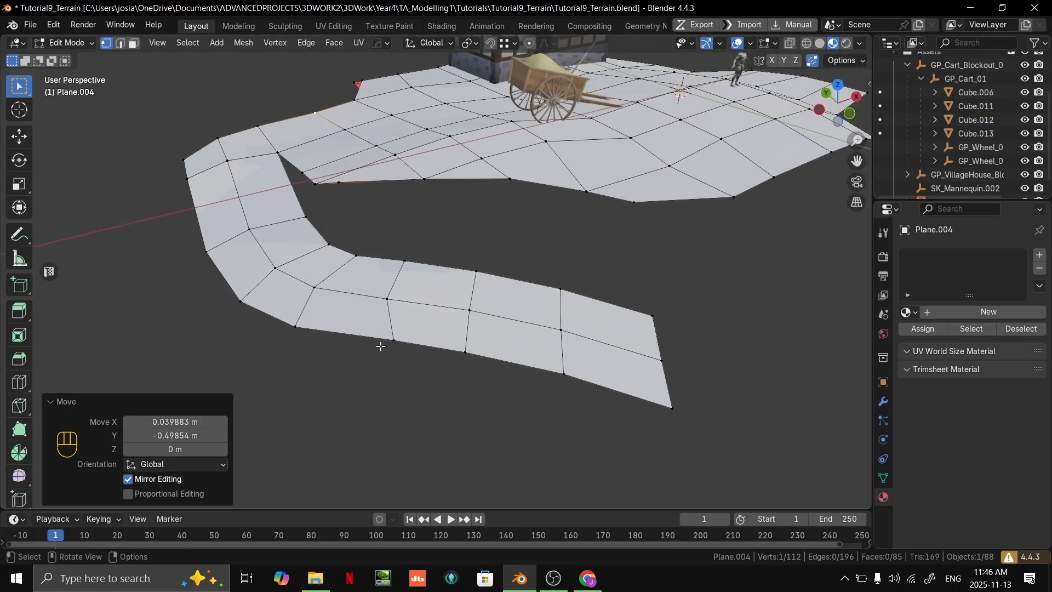
{"action": "key", "text": "2"}
{"action": "left_click", "coordinate": [383, 345]}
{"action": "middle_click_drag", "start_coordinate": [474, 348], "coordinate": [613, 303]}
{"action": "key", "text": "e"}
{"action": "left_click", "coordinate": [435, 317]}
{"action": "key", "text": "g"}
{"action": "left_click", "coordinate": [470, 331]}
{"action": "key", "text": "g"}
{"action": "left_click", "coordinate": [445, 269]}
- Move the widened area's lower outer corner vertex about -0.19 m in X and 1.01 m in Y in top view
{"action": "key", "text": "1"}
{"action": "left_click", "coordinate": [484, 403]}
{"action": "key", "text": "grave"}
{"action": "left_click", "coordinate": [627, 211]}
{"action": "key", "text": "g"}
{"action": "left_click", "coordinate": [632, 317]}
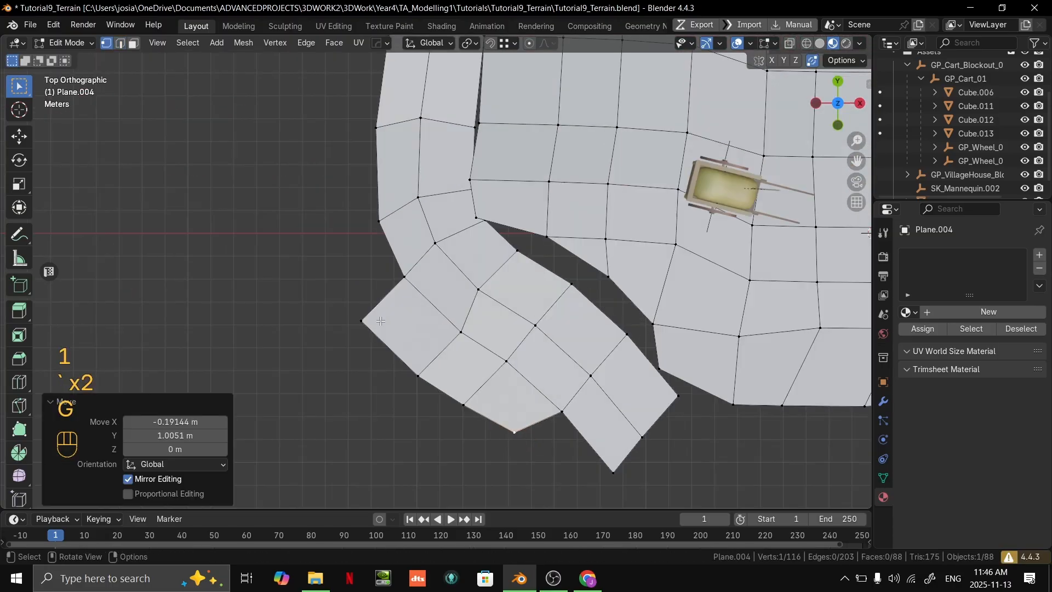
- Reposition the remaining outer vertices of the widened area one by one to round its outline
{"action": "left_click", "coordinate": [366, 324]}
{"action": "left_click", "coordinate": [406, 344]}
{"action": "left_click", "coordinate": [407, 280]}
{"action": "key", "text": "g"}
{"action": "left_click", "coordinate": [415, 285]}
{"action": "left_click", "coordinate": [395, 333]}
{"action": "key", "text": "g"}
{"action": "left_click", "coordinate": [408, 333]}
{"action": "left_click", "coordinate": [422, 381]}
{"action": "key", "text": "g"}
{"action": "left_click", "coordinate": [422, 389]}
{"action": "left_click", "coordinate": [466, 407]}
{"action": "key", "text": "g"}
{"action": "left_click", "coordinate": [464, 412]}
- Check the terrain in Object Mode, then move the strip's outer end vertex about -0.12 m in X, 0.47 m in Y and 0.53 m in Z
{"action": "middle_click_drag", "start_coordinate": [658, 323], "coordinate": [434, 311]}
{"action": "key", "text": "Tab"}
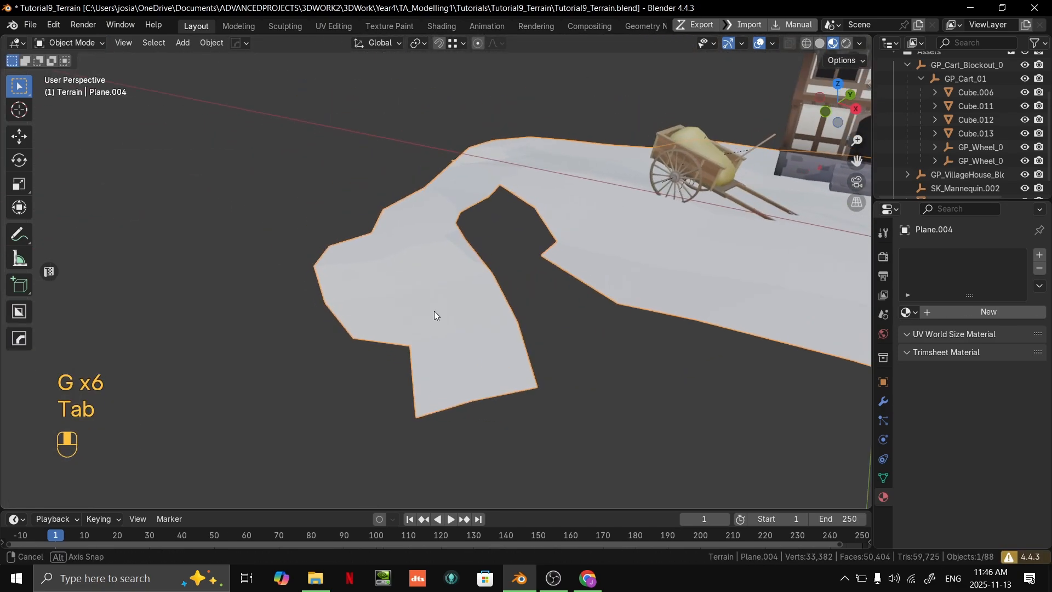
{"action": "key", "text": "Tab"}
{"action": "left_click", "coordinate": [456, 417]}
{"action": "scroll", "coordinate": [514, 400], "scroll_direction": "up", "scroll_amount": 1}
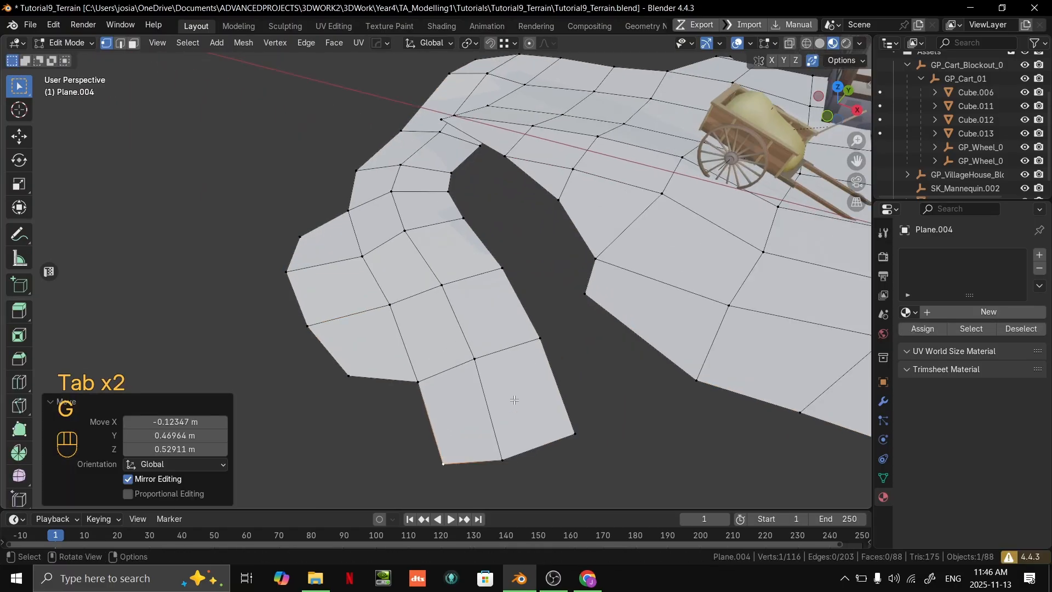
- Extrude the lower strip's end edges toward the front of the main ground in top view, then rotate and position them
{"action": "middle_click_drag", "start_coordinate": [548, 326], "coordinate": [526, 317]}
{"action": "middle_click_drag", "start_coordinate": [526, 318], "coordinate": [536, 273]}
{"action": "middle_click_drag", "start_coordinate": [537, 273], "coordinate": [439, 378], "text": "shift"}
{"action": "key", "text": "2"}
{"action": "left_click", "coordinate": [426, 322]}
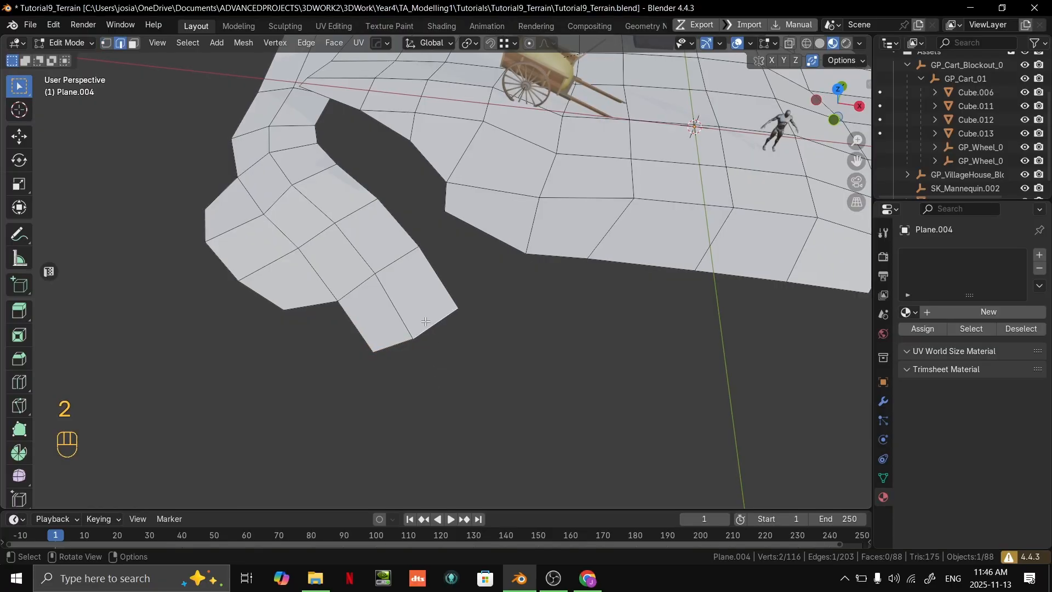
{"action": "key", "text": "grave"}
{"action": "left_click", "coordinate": [595, 348]}
{"action": "key", "text": "r"}
{"action": "left_click", "coordinate": [634, 281]}
{"action": "key", "text": "g"}
{"action": "left_click", "coordinate": [655, 286]}
- Rotate and shift the edge row where the new segment joins the lower strip to smooth the bend
{"action": "key", "text": "1"}
{"action": "key", "text": "2"}
{"action": "left_click", "coordinate": [439, 332], "text": "alt"}
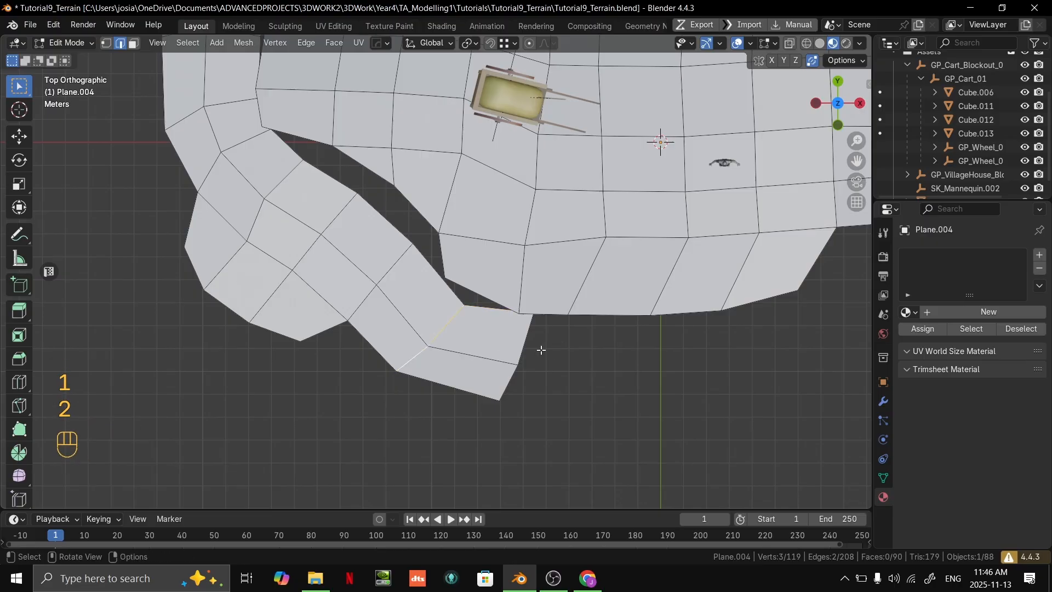
{"action": "key", "text": "r"}
{"action": "left_click", "coordinate": [563, 300]}
{"action": "key", "text": "g"}
{"action": "left_click", "coordinate": [566, 291]}
- Reposition the middle and outer vertices of that joining edge row to even out the bend
{"action": "key", "text": "1"}
{"action": "left_click", "coordinate": [456, 344]}
{"action": "key", "text": "g"}
{"action": "left_click", "coordinate": [458, 335]}
{"action": "left_click", "coordinate": [417, 364]}
{"action": "key", "text": "g"}
{"action": "left_click", "coordinate": [414, 367]}
- Inspect the gap beside the main ground and move a vertex of the new path segment to refine its shape
{"action": "middle_click_drag", "start_coordinate": [425, 365], "coordinate": [463, 282]}
{"action": "middle_click_drag", "start_coordinate": [463, 283], "coordinate": [539, 290], "text": "shift"}
{"action": "left_click", "coordinate": [467, 302]}
{"action": "left_click", "coordinate": [465, 300]}
{"action": "middle_click_drag", "start_coordinate": [539, 290], "coordinate": [496, 354]}
{"action": "middle_click_drag", "start_coordinate": [496, 353], "coordinate": [536, 418], "text": "shift"}
{"action": "left_click", "coordinate": [466, 346]}
{"action": "key", "text": "g"}
{"action": "left_click", "coordinate": [534, 418]}
- Extrude the path's two end edges outward again to lengthen the strip
{"action": "key", "text": "2"}
{"action": "left_click", "coordinate": [506, 314]}
{"action": "left_click", "coordinate": [510, 340], "text": "shift"}
{"action": "middle_click_drag", "start_coordinate": [511, 341], "coordinate": [482, 335]}
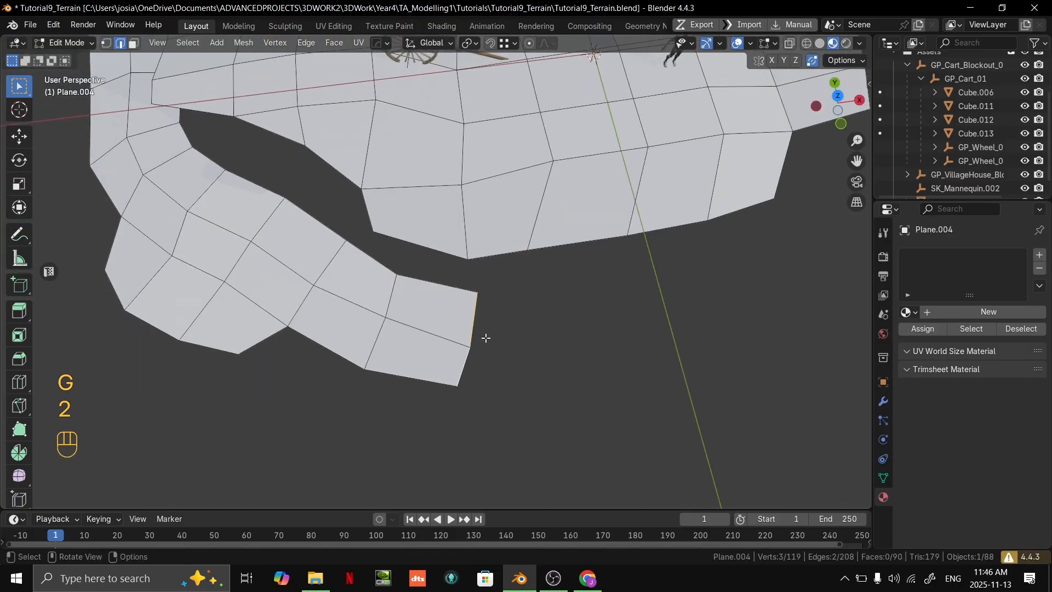
{"action": "key", "text": "e"}
{"action": "left_click", "coordinate": [555, 328]}
{"action": "middle_click_drag", "start_coordinate": [581, 327], "coordinate": [557, 322]}
- Reposition the vertices of the lengthened path end one by one to taper and curve its outline
{"action": "key", "text": "1"}
{"action": "left_click", "coordinate": [541, 317]}
{"action": "key", "text": "g"}
{"action": "left_click", "coordinate": [500, 327]}
{"action": "left_click", "coordinate": [491, 400]}
{"action": "key", "text": "g"}
{"action": "left_click", "coordinate": [460, 395]}
{"action": "left_click", "coordinate": [419, 380]}
{"action": "key", "text": "g"}
{"action": "left_click", "coordinate": [424, 377]}
{"action": "left_click", "coordinate": [436, 351]}
{"action": "key", "text": "g"}
{"action": "left_click", "coordinate": [437, 340]}
- Check the terrain in Object Mode, then extrude the outer edges at the right-hand side of the house and mannequin outward
{"action": "middle_click_drag", "start_coordinate": [439, 339], "coordinate": [745, 263]}
{"action": "key", "text": "Tab"}
{"action": "scroll", "coordinate": [507, 301], "scroll_direction": "down", "scroll_amount": 3}
{"action": "middle_click_drag", "start_coordinate": [746, 263], "coordinate": [383, 217]}
{"action": "middle_click_drag", "start_coordinate": [480, 330], "coordinate": [548, 328], "text": "shift"}
{"action": "middle_click_drag", "start_coordinate": [548, 329], "coordinate": [375, 297]}
{"action": "key", "text": "Tab"}
{"action": "scroll", "coordinate": [535, 329], "scroll_direction": "up", "scroll_amount": 3}
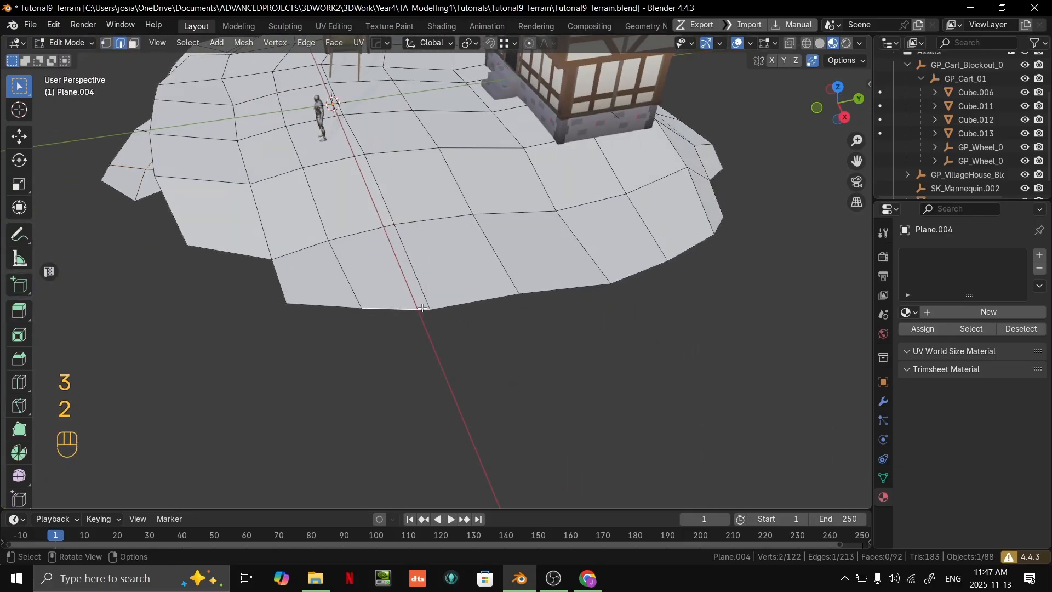
{"action": "middle_click_drag", "start_coordinate": [507, 310], "coordinate": [540, 294]}
{"action": "key", "text": "e"}
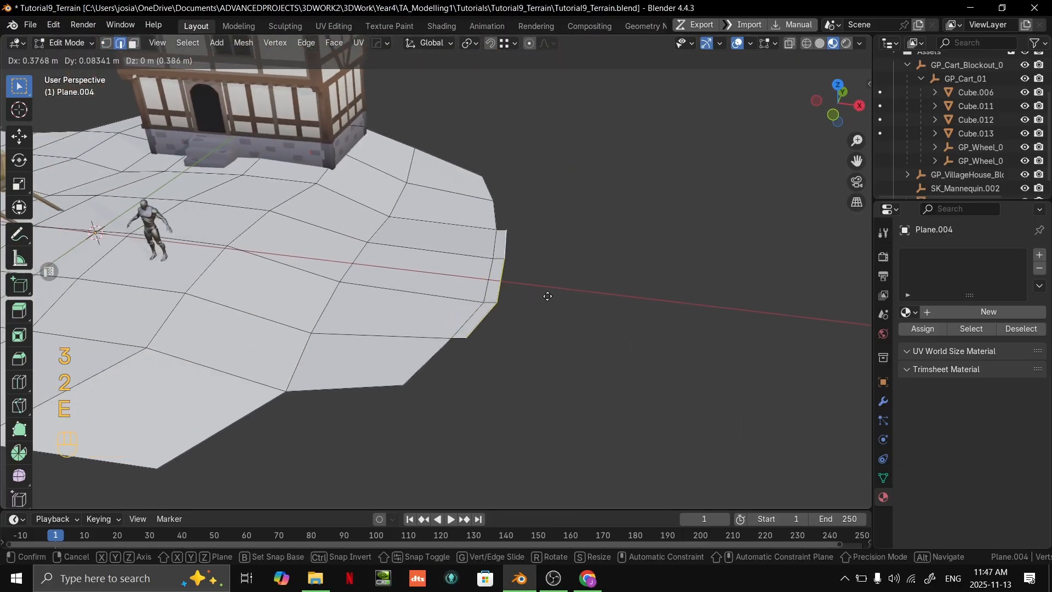
{"action": "left_click", "coordinate": [635, 303]}
- Raise two of the newly extruded outer faces by about 2.43 m along Z
{"action": "middle_click_drag", "start_coordinate": [635, 303], "coordinate": [397, 343]}
{"action": "scroll", "coordinate": [384, 346], "scroll_direction": "down", "scroll_amount": 3}
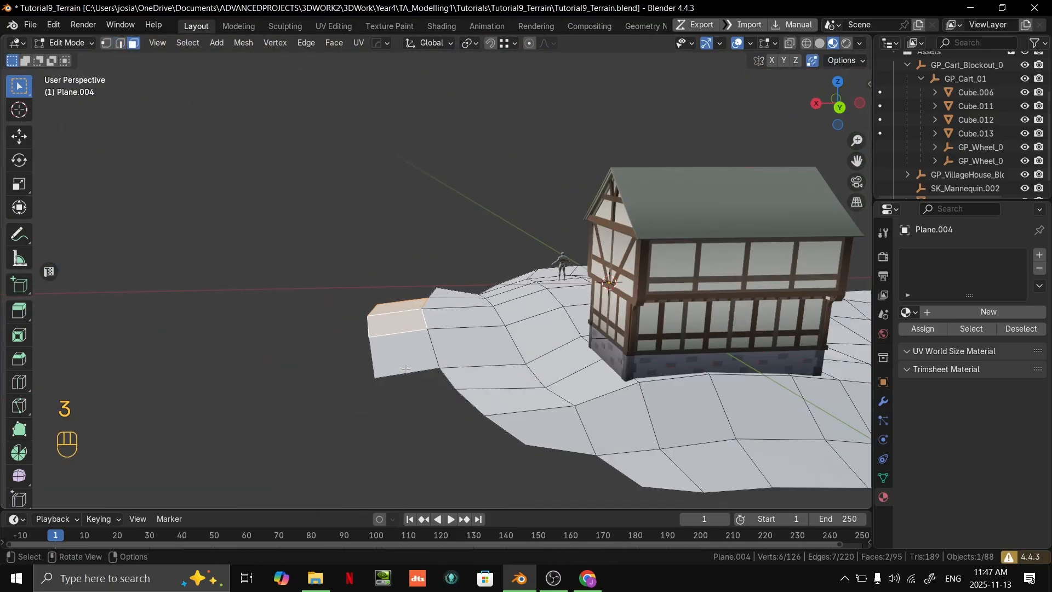
{"action": "key", "text": "g"}
{"action": "key", "text": "z"}
{"action": "left_click", "coordinate": [420, 318]}
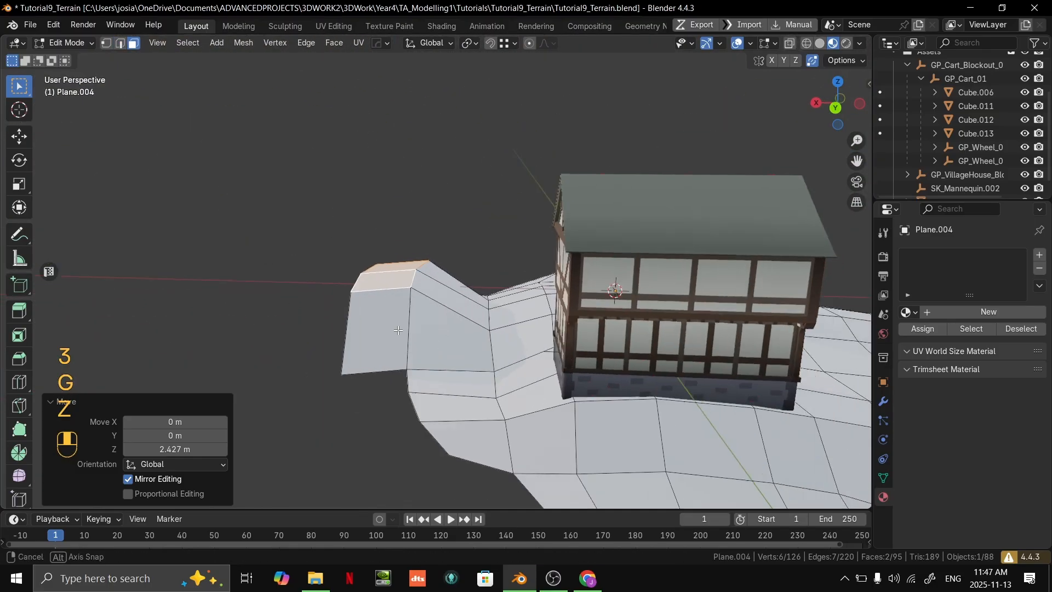
- Raise the selected outer faces further along Z to build a steeper embankment
{"action": "middle_click_drag", "start_coordinate": [420, 319], "coordinate": [394, 306]}
{"action": "key", "text": "g"}
{"action": "key", "text": "z"}
{"action": "left_click", "coordinate": [395, 267]}
{"action": "key", "text": "g"}
{"action": "key", "text": "z"}
{"action": "left_click", "coordinate": [443, 256]}
- Adjust the height of the neighbouring parts at both ends of the embankment along Z to blend them in
{"action": "left_click", "coordinate": [431, 327]}
{"action": "key", "text": "g"}
{"action": "key", "text": "z"}
{"action": "key", "text": "z"}
{"action": "left_click", "coordinate": [436, 302]}
{"action": "middle_click_drag", "start_coordinate": [485, 308], "coordinate": [549, 294]}
{"action": "left_click", "coordinate": [620, 286]}
{"action": "key", "text": "g"}
{"action": "key", "text": "z"}
{"action": "key", "text": "z"}
{"action": "left_click", "coordinate": [623, 278]}
- Bevel the edge line along the foot of the embankment with one segment and about 1.28 m offset
{"action": "middle_click_drag", "start_coordinate": [622, 278], "coordinate": [433, 299]}
{"action": "middle_click_drag", "start_coordinate": [432, 299], "coordinate": [493, 307], "text": "shift"}
{"action": "middle_click_drag", "start_coordinate": [493, 307], "coordinate": [520, 263], "text": "shift"}
{"action": "left_click", "coordinate": [536, 273]}
{"action": "middle_click_drag", "start_coordinate": [520, 263], "coordinate": [465, 285], "text": "shift"}
{"action": "scroll", "coordinate": [543, 291], "scroll_direction": "up", "scroll_amount": 4}
{"action": "scroll", "coordinate": [466, 285], "scroll_direction": "down", "scroll_amount": 4}
{"action": "scroll", "coordinate": [476, 312], "scroll_direction": "up", "scroll_amount": 1}
{"action": "scroll", "coordinate": [476, 312], "scroll_direction": "down", "scroll_amount": 1}
{"action": "scroll", "coordinate": [486, 336], "scroll_direction": "up", "scroll_amount": 4}
{"action": "key", "text": "2"}
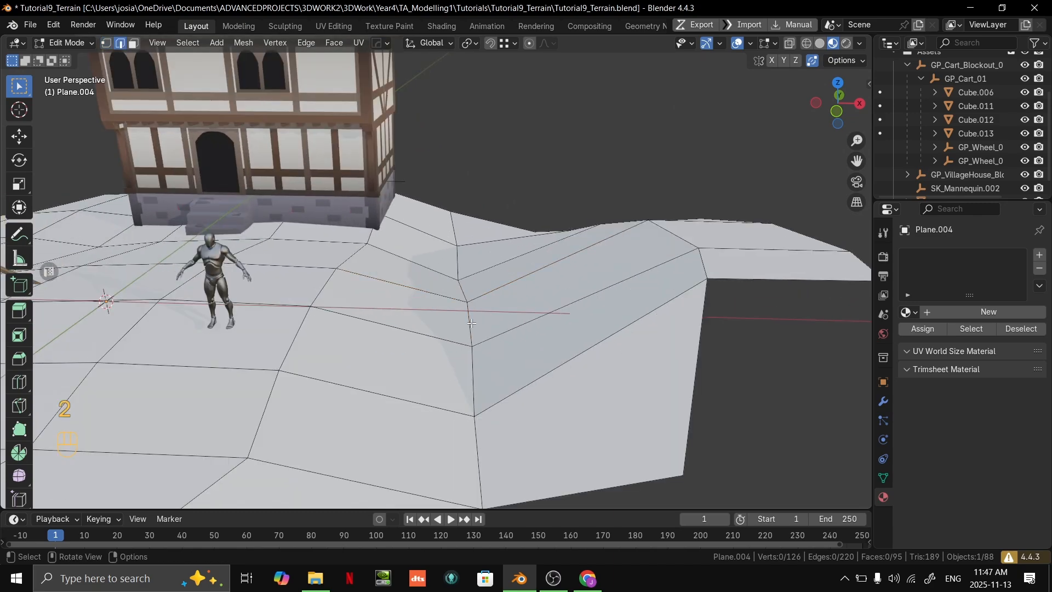
{"action": "scroll", "coordinate": [470, 324], "scroll_direction": "down", "scroll_amount": 2}
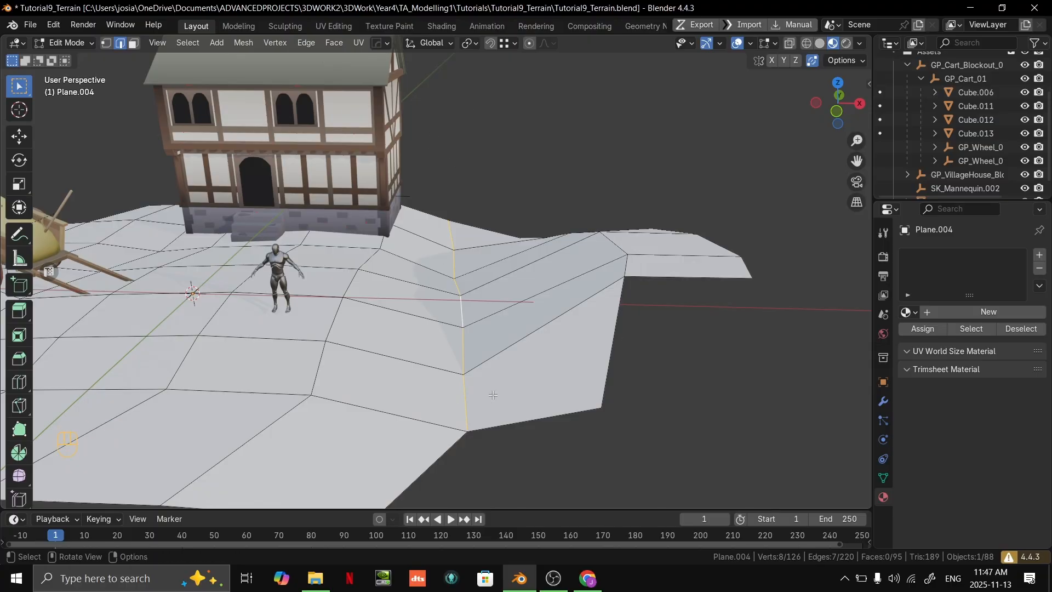
{"action": "key", "text": "ctrl+b"}
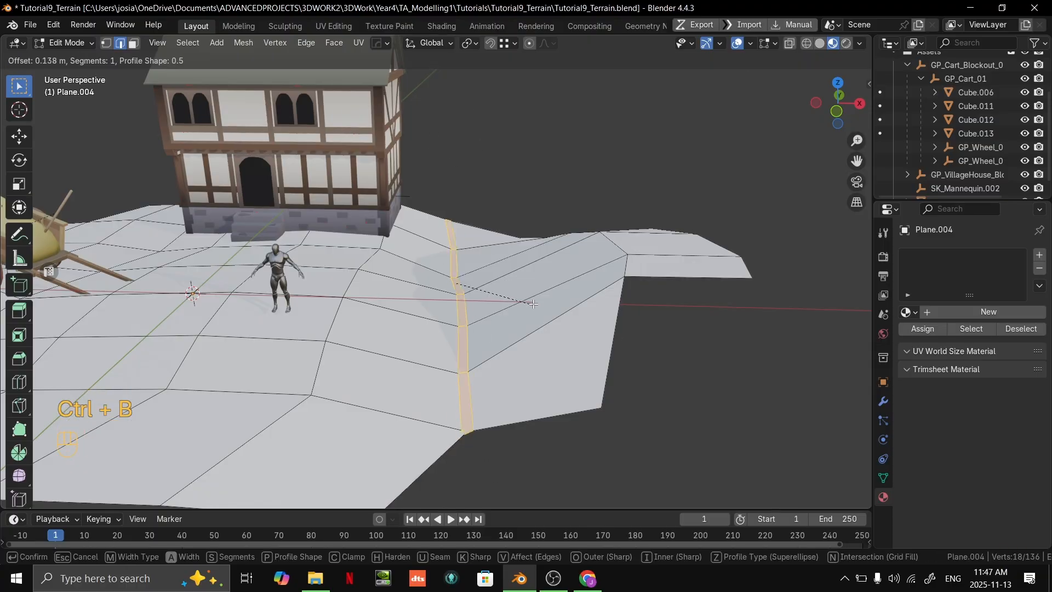
{"action": "left_click", "coordinate": [562, 307]}
- Check the bevel in Object Mode, then slide the bevelled strip's vertices slightly along their edges
{"action": "middle_click_drag", "start_coordinate": [608, 324], "coordinate": [617, 284]}
{"action": "scroll", "coordinate": [624, 388], "scroll_direction": "down", "scroll_amount": 5}
{"action": "key", "text": "Tab"}
{"action": "scroll", "coordinate": [597, 281], "scroll_direction": "up", "scroll_amount": 5}
{"action": "key", "text": "Tab"}
{"action": "mouse_move", "coordinate": [634, 239]}
{"action": "middle_mouse_down"}
{"action": "mouse_move", "coordinate": [629, 270]}
{"action": "mouse_move", "coordinate": [629, 246]}
{"action": "mouse_move", "coordinate": [653, 244]}
{"action": "middle_mouse_up"}
{"action": "key", "text": "h"}
{"action": "key", "text": "ctrl+z"}
{"action": "key", "text": "g"}
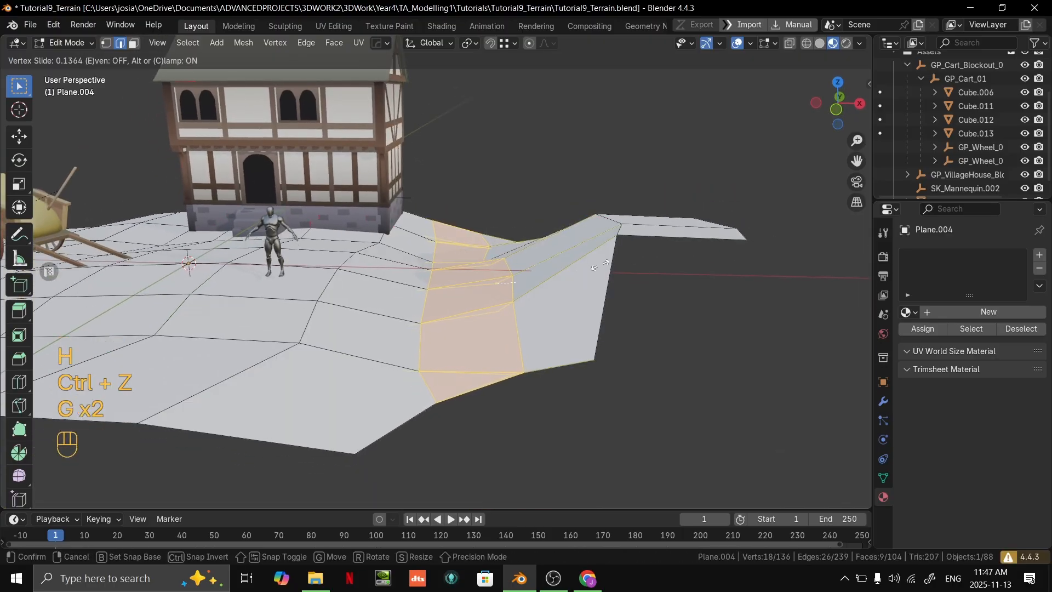
{"action": "key", "text": "g"}
- Move the vertices of the newly extruded face to fit it against the end of the embankment
{"action": "key", "text": "g"}
{"action": "left_click", "coordinate": [554, 291]}
- Inspect the slope in Object Mode, then extrude an outer boundary edge next to the embankment
{"action": "key", "text": "Tab"}
{"action": "middle_click_drag", "start_coordinate": [554, 291], "coordinate": [536, 353]}
{"action": "scroll", "coordinate": [650, 319], "scroll_direction": "up", "scroll_amount": 2}
{"action": "key", "text": "Tab"}
{"action": "scroll", "coordinate": [535, 353], "scroll_direction": "up", "scroll_amount": 3}
{"action": "key", "text": "2"}
{"action": "left_click", "coordinate": [455, 205]}
{"action": "middle_click_drag", "start_coordinate": [455, 205], "coordinate": [496, 185]}
{"action": "key", "text": "e"}
{"action": "left_click", "coordinate": [580, 301], "text": "ctrl"}
{"action": "key", "text": "1"}
{"action": "middle_click_drag", "start_coordinate": [580, 301], "coordinate": [425, 271]}
{"action": "left_click", "coordinate": [548, 295]}
{"action": "scroll", "coordinate": [549, 294], "scroll_direction": "down", "scroll_amount": 3}
{"action": "key", "text": "g"}
{"action": "left_click", "coordinate": [315, 212]}
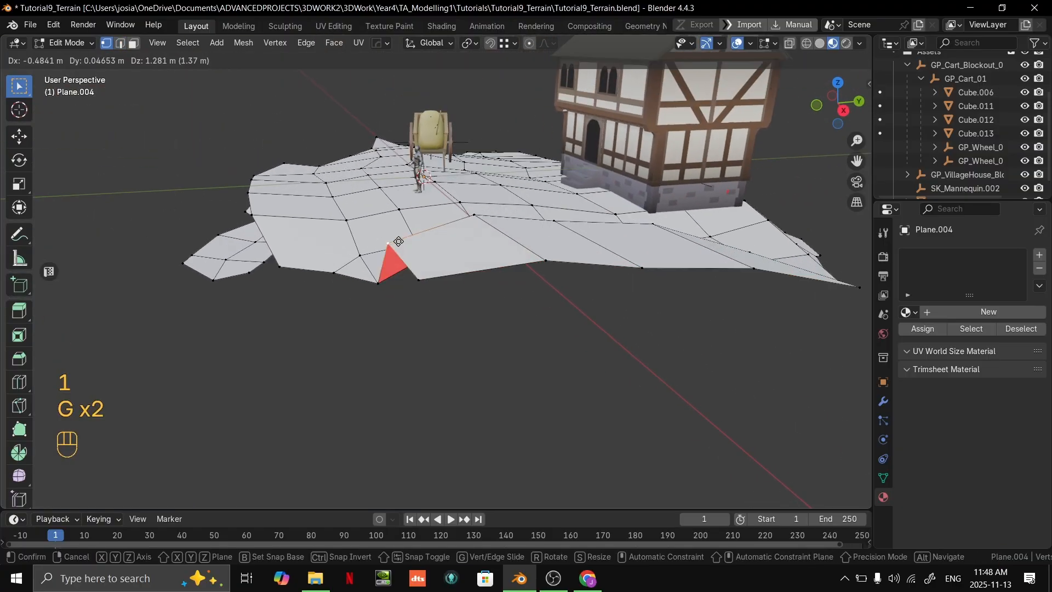
{"action": "left_click", "coordinate": [394, 238]}
- Reposition the surrounding outer vertices, moving one about 0.15 m in X, -0.40 m in Y and 0.87 m in Z
{"action": "middle_click_drag", "start_coordinate": [394, 238], "coordinate": [455, 268]}
{"action": "left_click", "coordinate": [344, 291]}
{"action": "key", "text": "g"}
{"action": "middle_click_drag", "start_coordinate": [345, 290], "coordinate": [374, 284]}
{"action": "left_click", "coordinate": [262, 222]}
{"action": "left_click", "coordinate": [465, 310]}
{"action": "key", "text": "g"}
{"action": "left_click", "coordinate": [354, 256]}
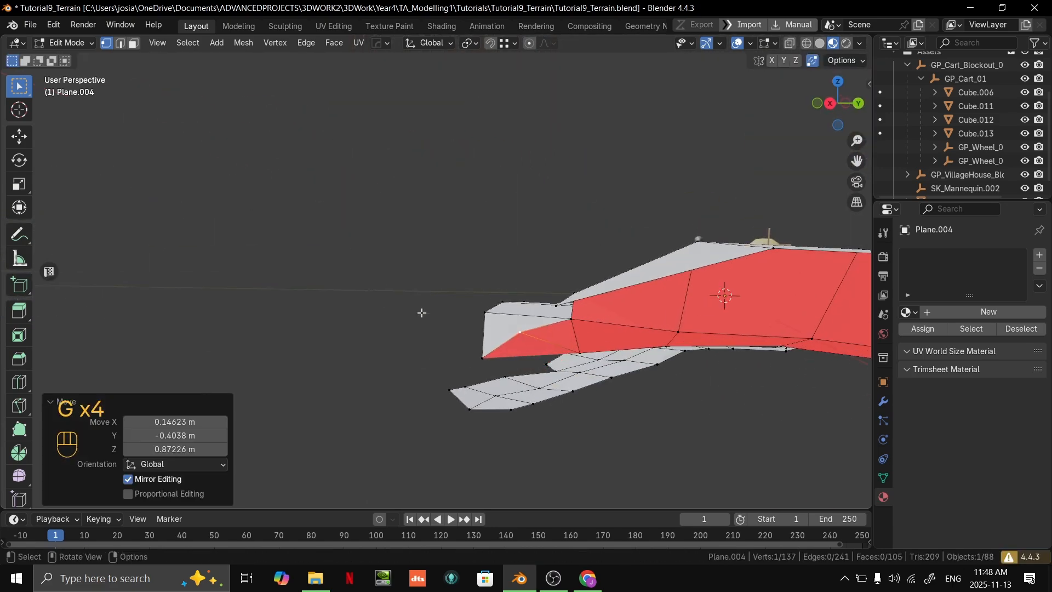
{"action": "key", "text": "g"}
{"action": "left_click", "coordinate": [482, 307]}
- Examine the embankment and overall terrain shape from several angles in Object Mode
{"action": "middle_click_drag", "start_coordinate": [481, 307], "coordinate": [581, 372]}
{"action": "middle_click_drag", "start_coordinate": [581, 372], "coordinate": [696, 396]}
{"action": "key", "text": "Tab"}
{"action": "left_click", "coordinate": [703, 398]}
{"action": "middle_click_drag", "start_coordinate": [493, 353], "coordinate": [574, 261]}
{"action": "middle_click_drag", "start_coordinate": [660, 312], "coordinate": [459, 236]}
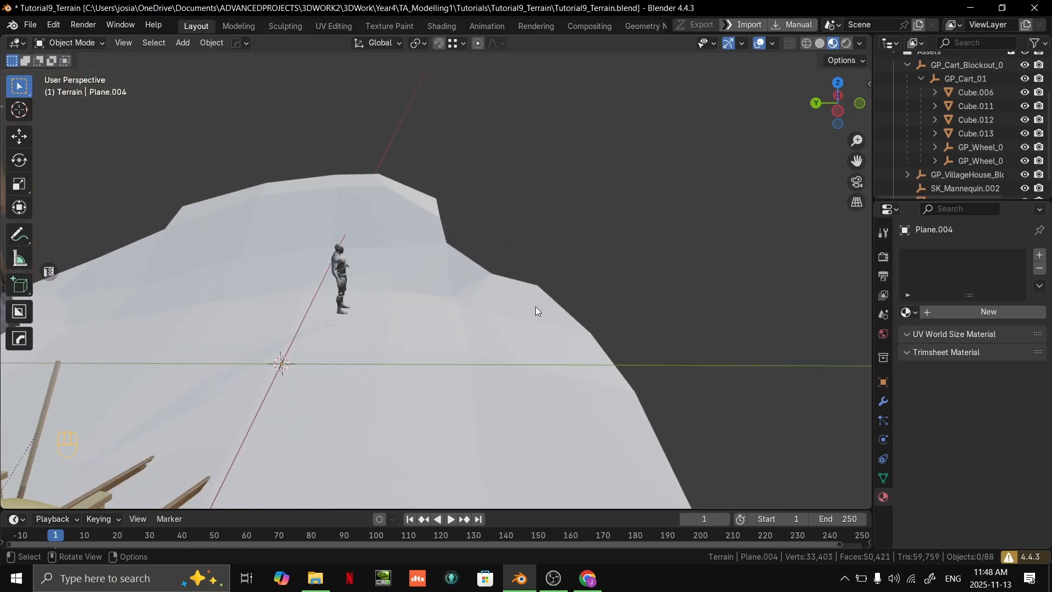
{"action": "scroll", "coordinate": [509, 303], "scroll_direction": "down", "scroll_amount": 5}
{"action": "middle_click_drag", "start_coordinate": [524, 232], "coordinate": [635, 242]}
{"action": "middle_click_drag", "start_coordinate": [635, 242], "coordinate": [570, 291], "text": "shift"}
{"action": "scroll", "coordinate": [393, 269], "scroll_direction": "up", "scroll_amount": 2}
{"action": "left_click", "coordinate": [393, 269]}
{"action": "middle_click_drag", "start_coordinate": [440, 253], "coordinate": [500, 263], "text": "shift"}
{"action": "scroll", "coordinate": [518, 234], "scroll_direction": "up", "scroll_amount": 1}
- Duplicate the terrain face beside the mannequin and offset the copy about 2.58 m in X, -3.24 m in Y and 0.48 m in Z
{"action": "key", "text": "Tab"}
{"action": "scroll", "coordinate": [551, 248], "scroll_direction": "down", "scroll_amount": 4}
{"action": "scroll", "coordinate": [499, 263], "scroll_direction": "up", "scroll_amount": 2}
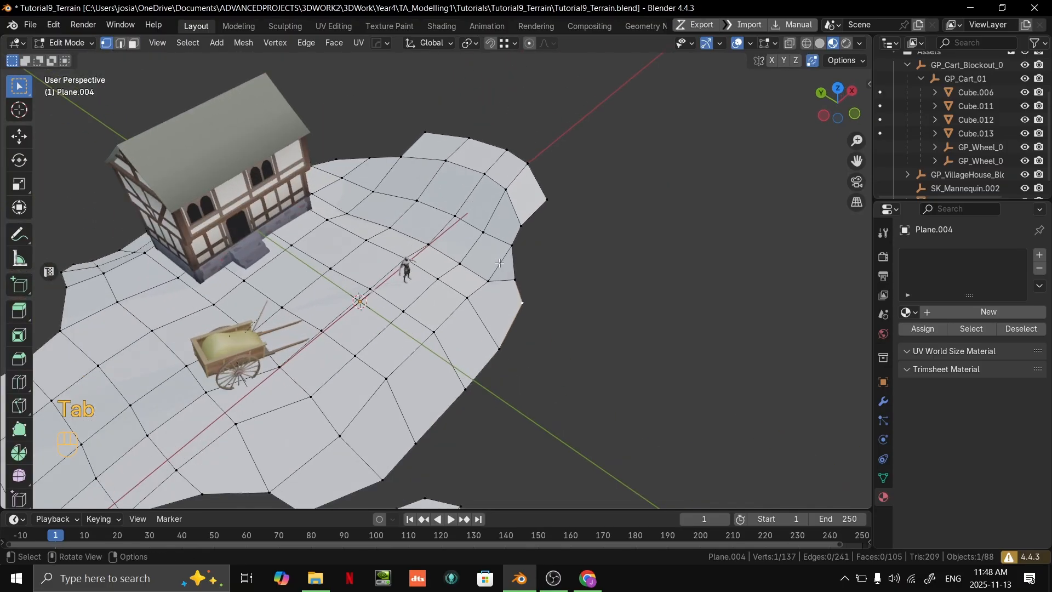
{"action": "middle_click_drag", "start_coordinate": [570, 259], "coordinate": [428, 268], "text": "shift"}
{"action": "scroll", "coordinate": [356, 272], "scroll_direction": "up", "scroll_amount": 3}
{"action": "middle_click_drag", "start_coordinate": [345, 275], "coordinate": [442, 171], "text": "shift"}
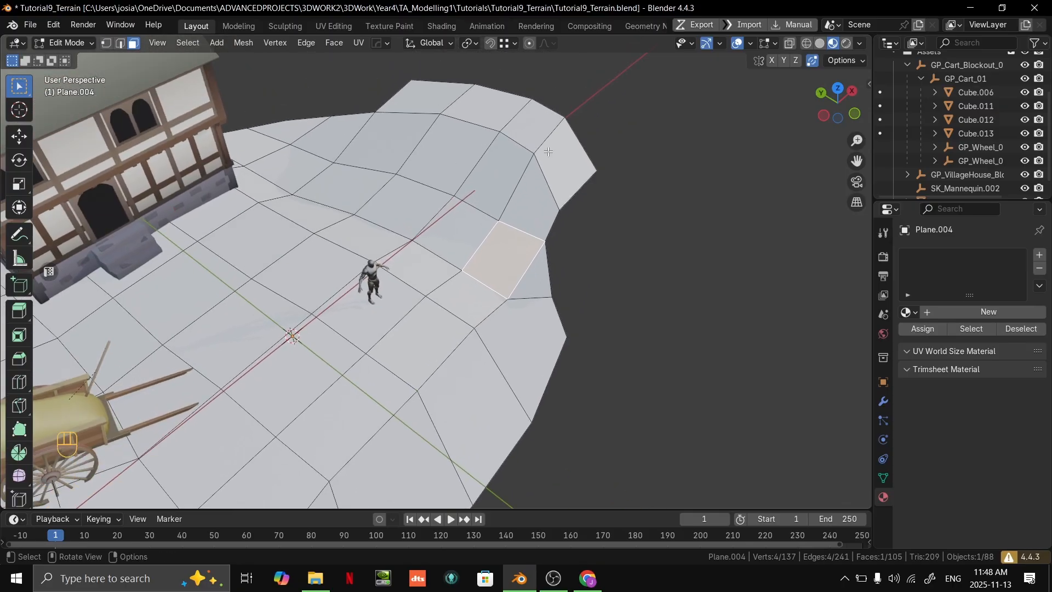
{"action": "middle_click_drag", "start_coordinate": [452, 347], "coordinate": [484, 352]}
{"action": "key", "text": "shift+d"}
{"action": "left_click", "coordinate": [510, 305]}
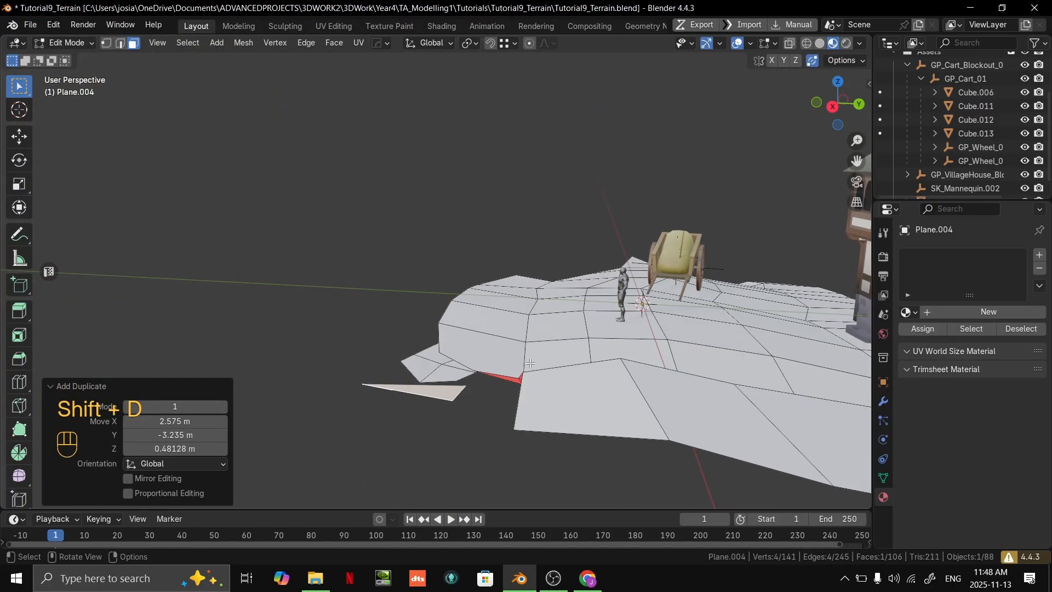
- Move the duplicated face clear of the terrain's edge and scale it up by about 2.65
{"action": "key", "text": "g"}
{"action": "left_click", "coordinate": [576, 312]}
{"action": "middle_click_drag", "start_coordinate": [576, 312], "coordinate": [592, 274]}
{"action": "middle_click_drag", "start_coordinate": [592, 274], "coordinate": [603, 307], "text": "shift"}
{"action": "key", "text": "s"}
{"action": "left_click", "coordinate": [695, 301]}
- Extrude the enlarged face about 2.80 m along its normal to form a block
{"action": "middle_click_drag", "start_coordinate": [695, 301], "coordinate": [699, 225]}
{"action": "key", "text": "e"}
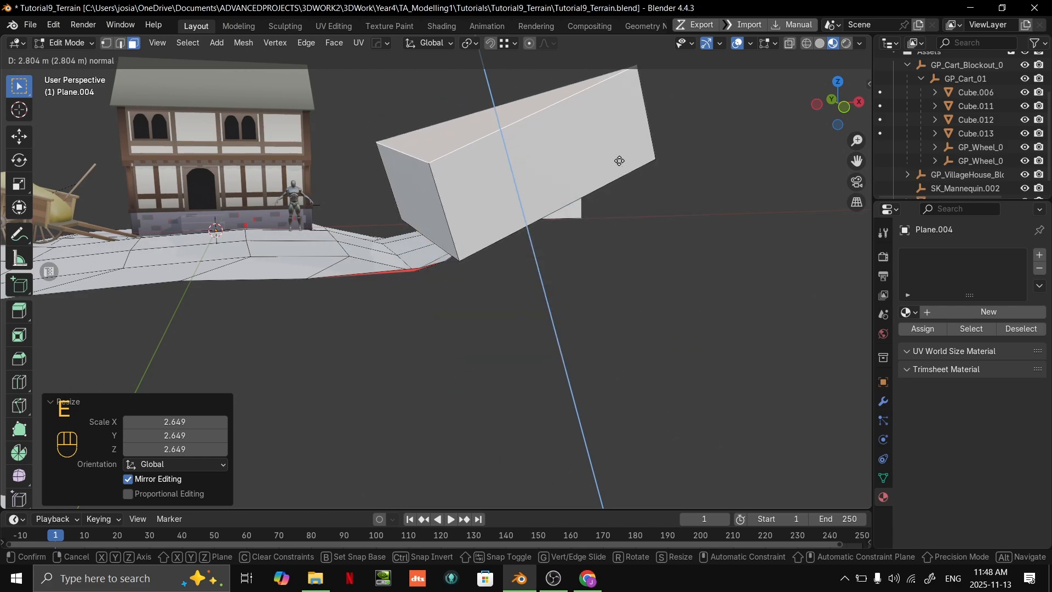
{"action": "left_click", "coordinate": [617, 160]}
- Compare the mesh display with the Face Orientation overlay switched off and on, leaving it enabled
{"action": "left_click", "coordinate": [749, 43]}
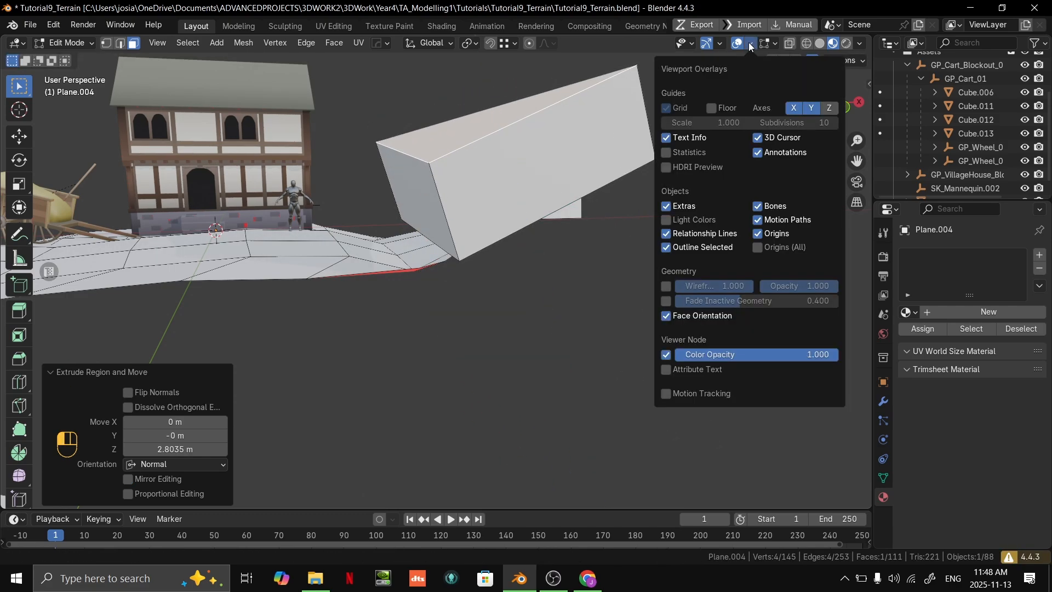
{"action": "left_click", "coordinate": [668, 315]}
{"action": "left_click", "coordinate": [668, 315]}
{"action": "left_click", "coordinate": [668, 315]}
{"action": "left_click", "coordinate": [668, 315]}
{"action": "left_click", "coordinate": [668, 315]}
{"action": "left_click", "coordinate": [668, 315]}
{"action": "left_click", "coordinate": [668, 315]}
{"action": "left_click", "coordinate": [669, 316]}
{"action": "left_click", "coordinate": [668, 315]}
{"action": "left_click", "coordinate": [668, 316]}
{"action": "scroll", "coordinate": [341, 299], "scroll_direction": "down", "scroll_amount": 3}
- Move one end face of the new block downward by roughly 7.7 m in Z to make it taller
{"action": "middle_click_drag", "start_coordinate": [341, 298], "coordinate": [449, 263]}
{"action": "key", "text": "3"}
{"action": "left_click", "coordinate": [508, 232]}
{"action": "key", "text": "g"}
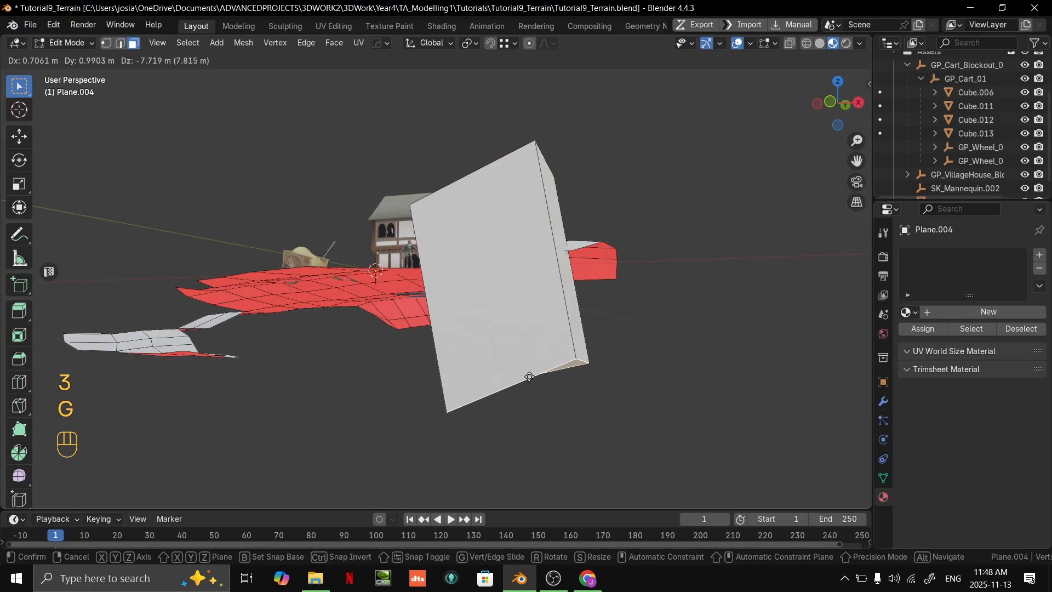
{"action": "left_click", "coordinate": [530, 381]}
- Move the block's upper face down and against the outer edge of the terrain
{"action": "middle_click_drag", "start_coordinate": [529, 382], "coordinate": [484, 447]}
{"action": "left_click", "coordinate": [518, 224]}
{"action": "middle_click_drag", "start_coordinate": [519, 224], "coordinate": [364, 217]}
{"action": "key", "text": "g"}
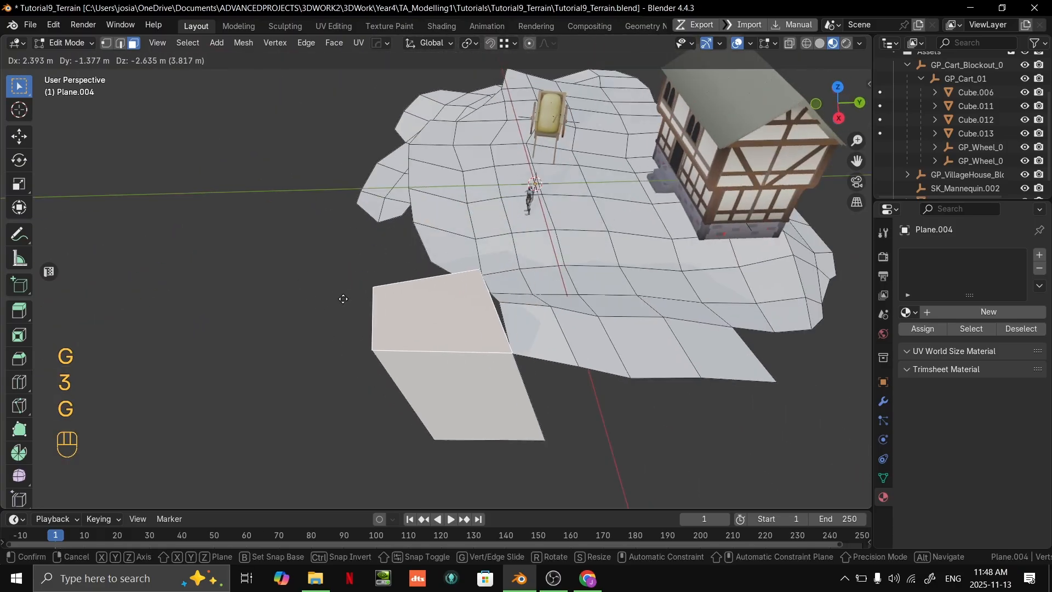
{"action": "left_click", "coordinate": [378, 296]}
{"action": "middle_click_drag", "start_coordinate": [378, 295], "coordinate": [443, 257]}
- Reposition the lower corner vertices of the block to give it an irregular base
{"action": "key", "text": "2"}
{"action": "key", "text": "1"}
{"action": "left_click", "coordinate": [545, 400]}
{"action": "middle_click_drag", "start_coordinate": [543, 391], "coordinate": [473, 393]}
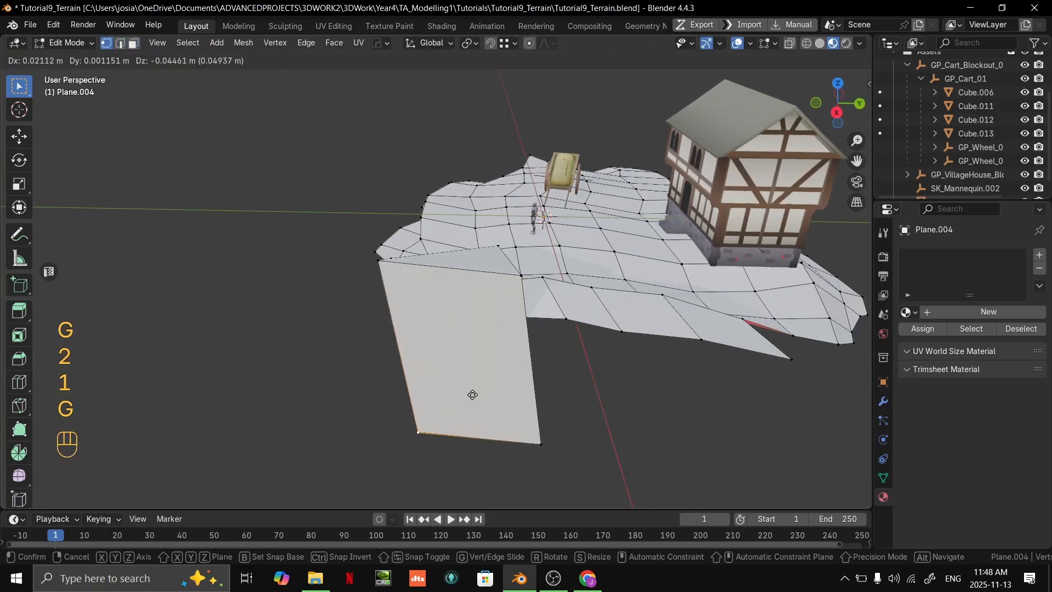
{"action": "key", "text": "g"}
{"action": "left_click", "coordinate": [445, 423]}
{"action": "left_click", "coordinate": [524, 435]}
{"action": "left_click", "coordinate": [543, 441]}
{"action": "middle_click_drag", "start_coordinate": [543, 441], "coordinate": [452, 274]}
{"action": "key", "text": "2"}
{"action": "key", "text": "1"}
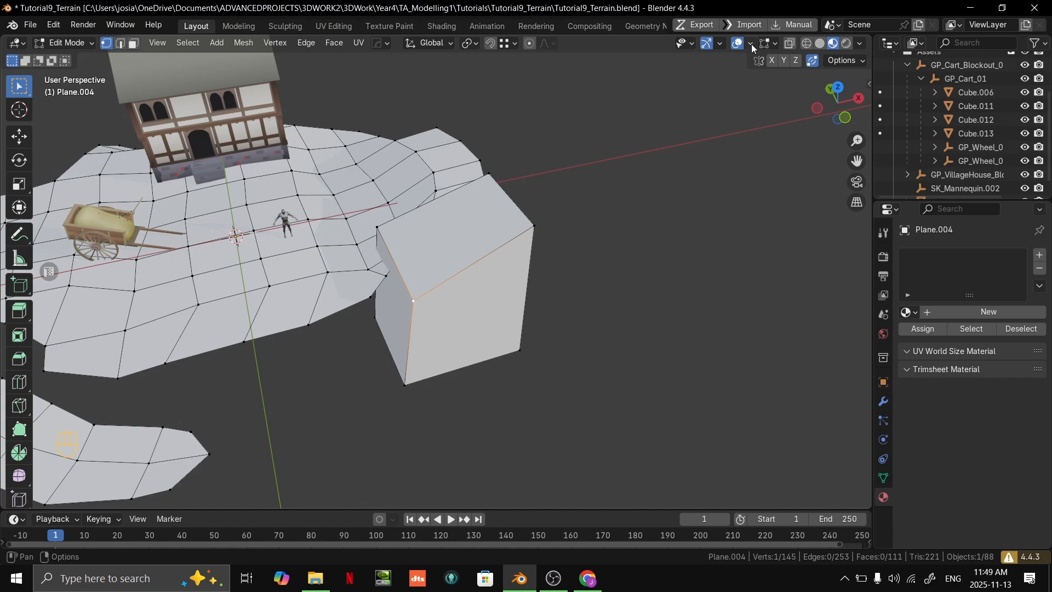
{"action": "left_click", "coordinate": [777, 44]}
{"action": "mouse_move", "coordinate": [748, 46]}
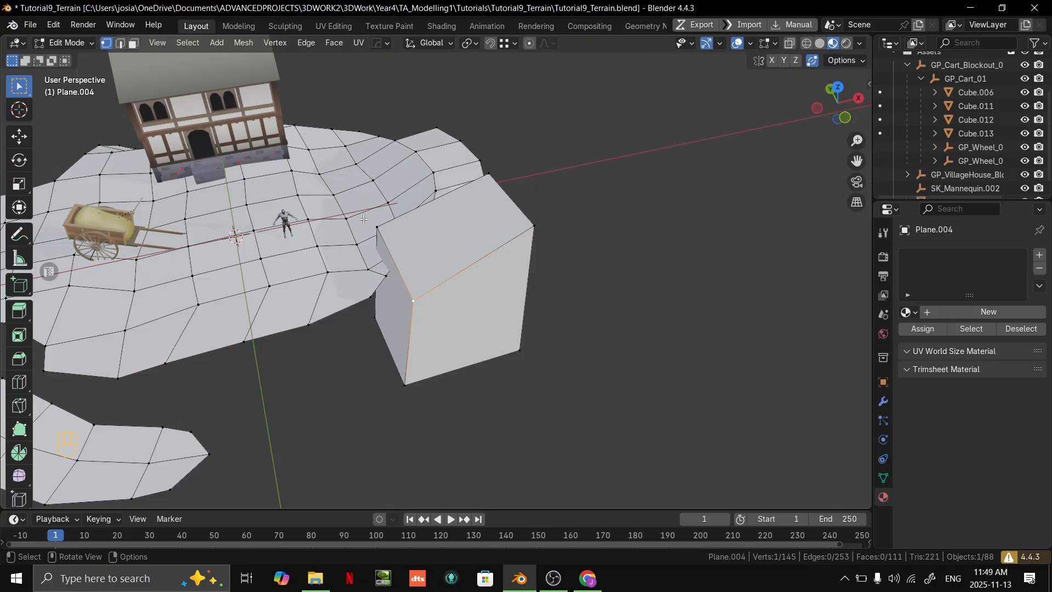
- Add a loop cut around the block and scale the new edge loop
{"action": "middle_click_drag", "start_coordinate": [324, 297], "coordinate": [465, 241]}
{"action": "left_click", "coordinate": [422, 355]}
{"action": "key", "text": "2"}
{"action": "left_click", "coordinate": [589, 349]}
{"action": "key", "text": "3"}
- Reposition and rescale one end face of the block to make its outline more rock-like
{"action": "left_click", "coordinate": [486, 432]}
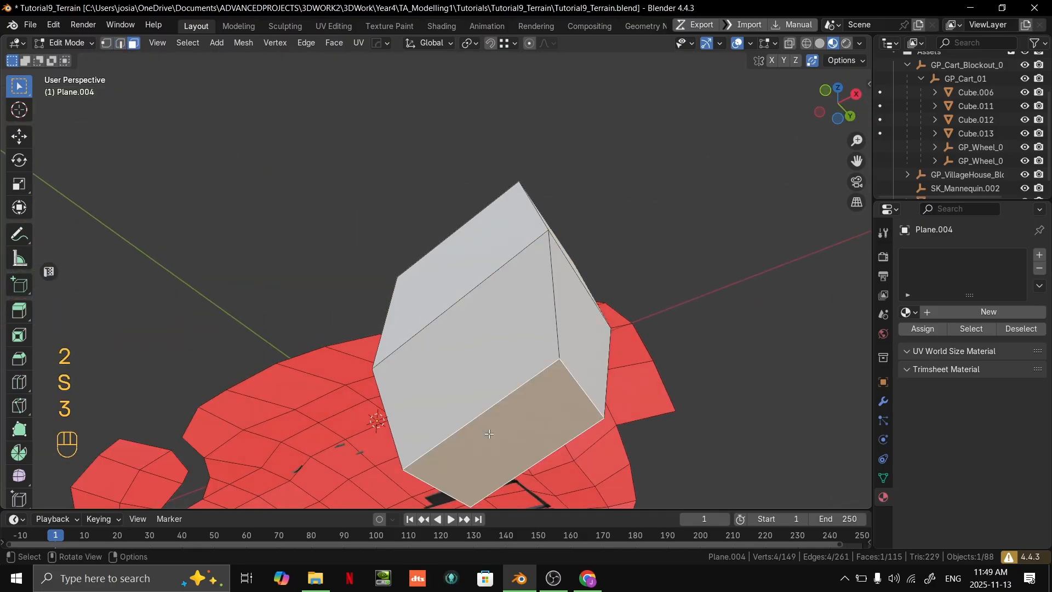
{"action": "middle_click_drag", "start_coordinate": [486, 432], "coordinate": [522, 392]}
{"action": "key", "text": "g"}
{"action": "left_click", "coordinate": [534, 427]}
{"action": "key", "text": "s"}
{"action": "left_click", "coordinate": [747, 399]}
{"action": "key", "text": "g"}
{"action": "left_click", "coordinate": [657, 385]}
{"action": "key", "text": "2"}
{"action": "key", "text": "s"}
{"action": "left_click", "coordinate": [663, 305]}
- Select faces of the rock block and move them to refine its fit against the terrain
{"action": "middle_click_drag", "start_coordinate": [660, 307], "coordinate": [635, 378]}
{"action": "key", "text": "3"}
{"action": "left_click", "coordinate": [476, 305]}
{"action": "middle_click_drag", "start_coordinate": [477, 305], "coordinate": [435, 224]}
{"action": "key", "text": "g"}
{"action": "left_click", "coordinate": [363, 254]}
{"action": "left_click", "coordinate": [404, 262]}
{"action": "key", "text": "g"}
{"action": "left_click", "coordinate": [424, 265]}
- Add another loop cut across the rock block and raise its upper vertices to round the top
{"action": "key", "text": "ctrl+r"}
{"action": "double_click", "coordinate": [381, 320]}
{"action": "key", "text": "g"}
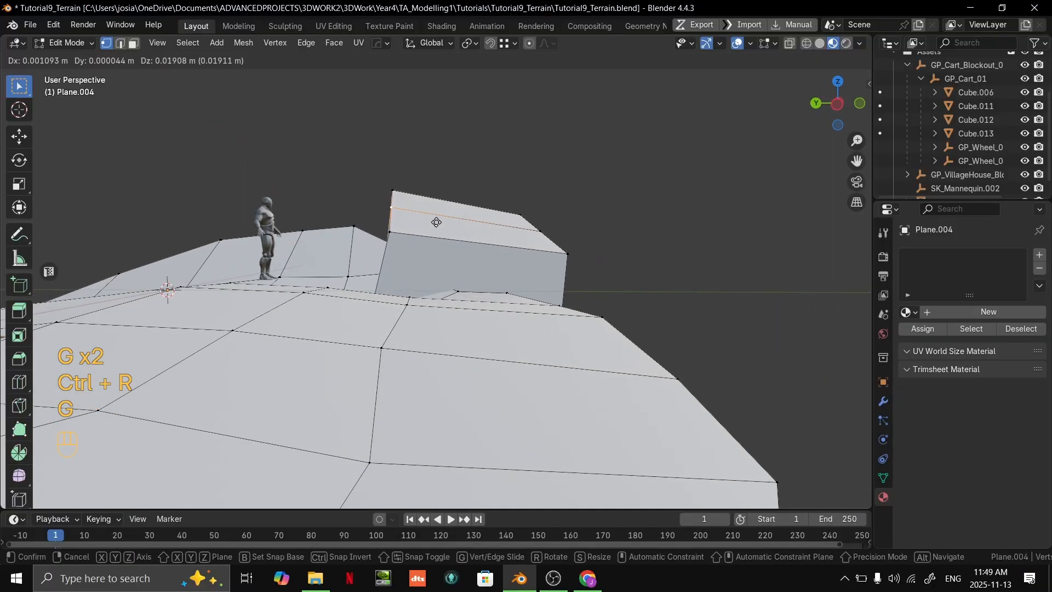
{"action": "left_click", "coordinate": [450, 182]}
{"action": "middle_click_drag", "start_coordinate": [449, 182], "coordinate": [417, 321]}
{"action": "key", "text": "g"}
{"action": "left_click", "coordinate": [570, 286]}
- Examine the rock block's shape against the terrain in Object Mode
{"action": "key", "text": "Tab"}
{"action": "middle_click_drag", "start_coordinate": [666, 348], "coordinate": [482, 334]}
{"action": "scroll", "coordinate": [562, 337], "scroll_direction": "down", "scroll_amount": 4}
{"action": "left_click", "coordinate": [562, 337]}
{"action": "middle_click_drag", "start_coordinate": [483, 334], "coordinate": [471, 307]}
{"action": "key", "text": "Tab"}
{"action": "middle_click_drag", "start_coordinate": [471, 307], "coordinate": [490, 329]}
- Move two individual vertices of the rock block upward to break up its flat surfaces
{"action": "left_click", "coordinate": [520, 252]}
{"action": "left_click", "coordinate": [547, 250]}
{"action": "key", "text": "1"}
{"action": "left_click", "coordinate": [445, 329]}
{"action": "key", "text": "g"}
{"action": "left_click", "coordinate": [433, 261]}
{"action": "left_click", "coordinate": [543, 307]}
{"action": "key", "text": "g"}
{"action": "left_click", "coordinate": [560, 261]}
- Adjust the rock's geometry once more and check its shape in Object Mode
{"action": "middle_click_drag", "start_coordinate": [560, 261], "coordinate": [512, 247]}
{"action": "key", "text": "Tab"}
{"action": "key", "text": "Tab"}
{"action": "key", "text": "g"}
{"action": "left_click", "coordinate": [394, 282]}
{"action": "key", "text": "Tab"}
{"action": "key", "text": "Tab"}
{"action": "key", "text": "Tab"}
{"action": "middle_click_drag", "start_coordinate": [512, 246], "coordinate": [482, 233]}
{"action": "scroll", "coordinate": [481, 233], "scroll_direction": "up", "scroll_amount": 2}
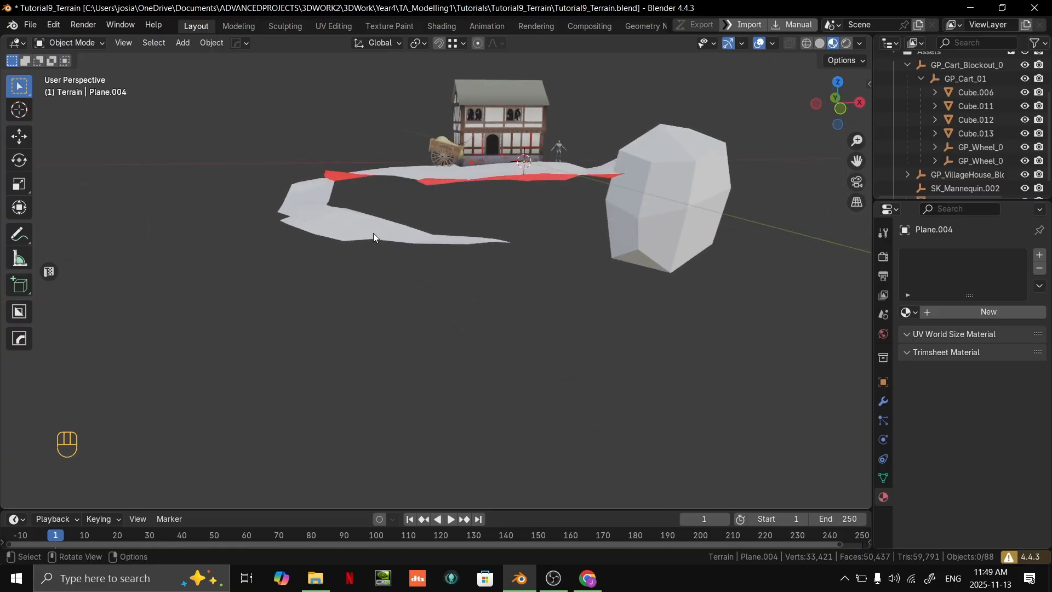
- Select the nine faces at the far end of the lower path and lower them slightly along Z
{"action": "middle_click_drag", "start_coordinate": [374, 237], "coordinate": [399, 278]}
{"action": "key", "text": "Tab"}
{"action": "scroll", "coordinate": [445, 347], "scroll_direction": "up", "scroll_amount": 2}
{"action": "left_click_drag", "start_coordinate": [478, 447], "coordinate": [293, 294]}
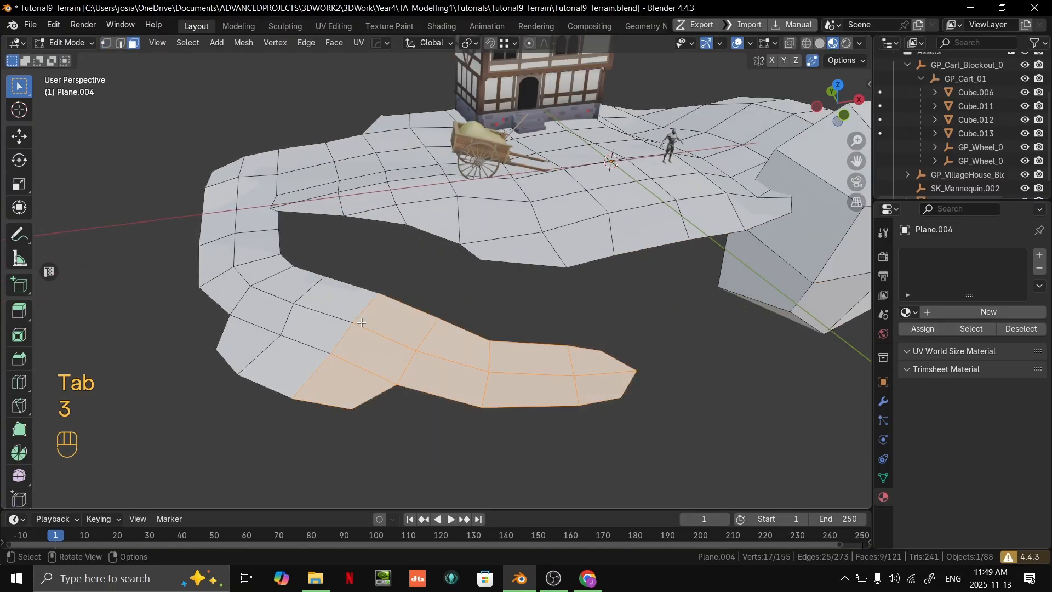
{"action": "key", "text": "g"}
{"action": "key", "text": "z"}
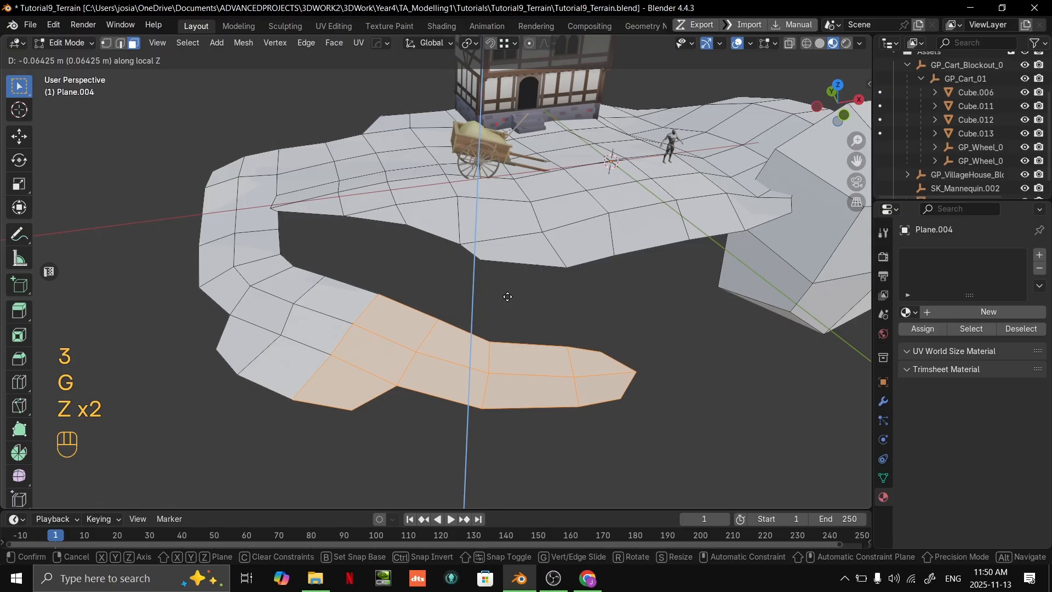
{"action": "left_click", "coordinate": [510, 309]}
{"action": "key", "text": "Tab"}
{"action": "scroll", "coordinate": [724, 280], "scroll_direction": "down", "scroll_amount": 4}
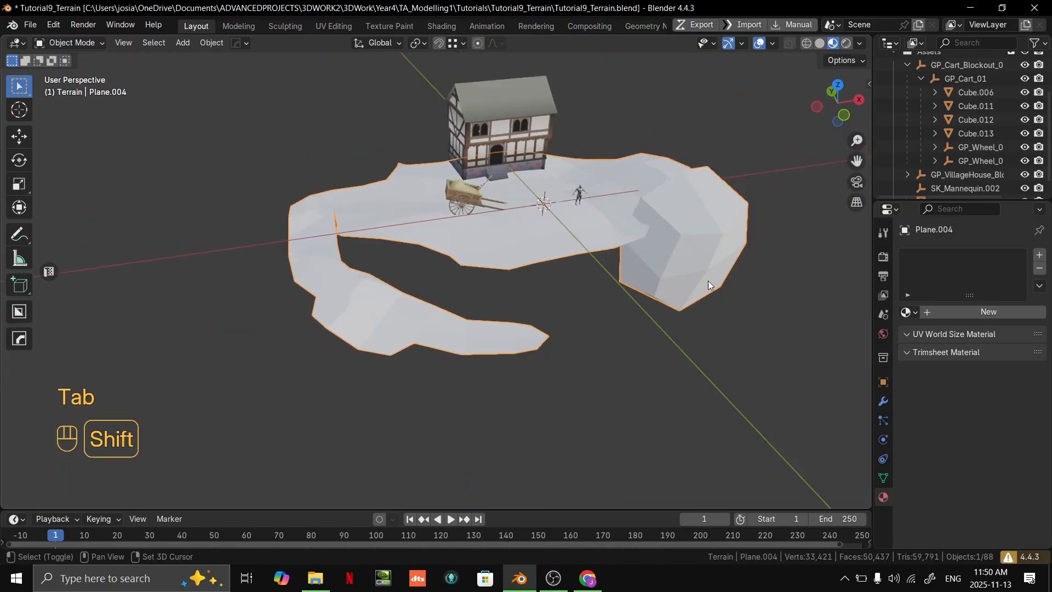
- Duplicate the terrain face in front of the mannequin, moving it about 7.27 m in X, 1.20 m in Y and 4.73 m in Z
{"action": "middle_click_drag", "start_coordinate": [724, 280], "coordinate": [465, 293], "text": "shift"}
{"action": "scroll", "coordinate": [465, 293], "scroll_direction": "up", "scroll_amount": 3}
{"action": "key", "text": "Tab"}
{"action": "key", "text": "3"}
{"action": "middle_click_drag", "start_coordinate": [287, 219], "coordinate": [490, 275], "text": "shift"}
{"action": "left_click", "coordinate": [379, 267]}
{"action": "scroll", "coordinate": [376, 265], "scroll_direction": "up", "scroll_amount": 4}
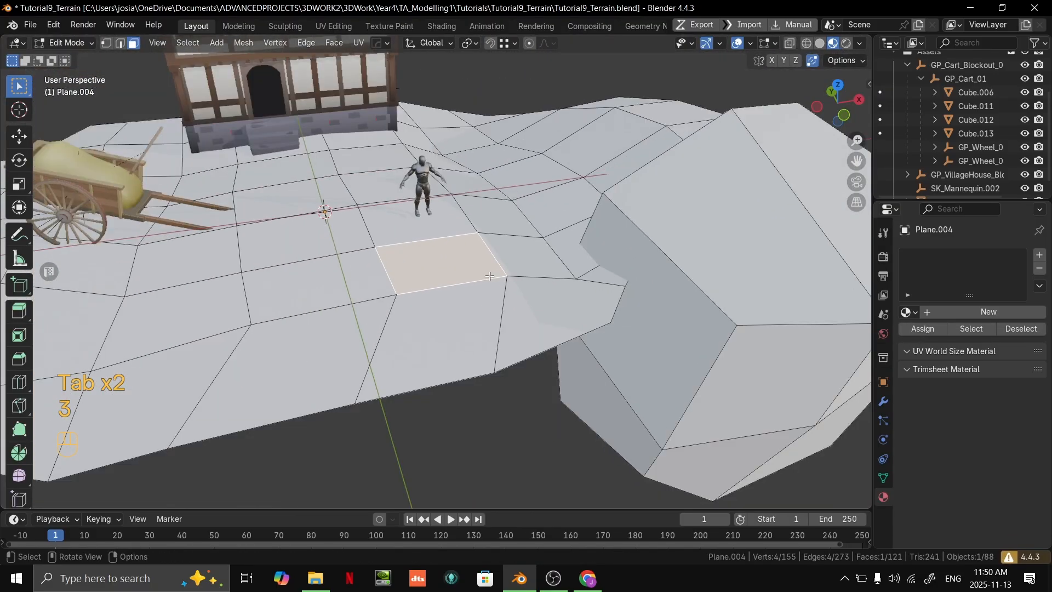
{"action": "scroll", "coordinate": [476, 276], "scroll_direction": "down", "scroll_amount": 1}
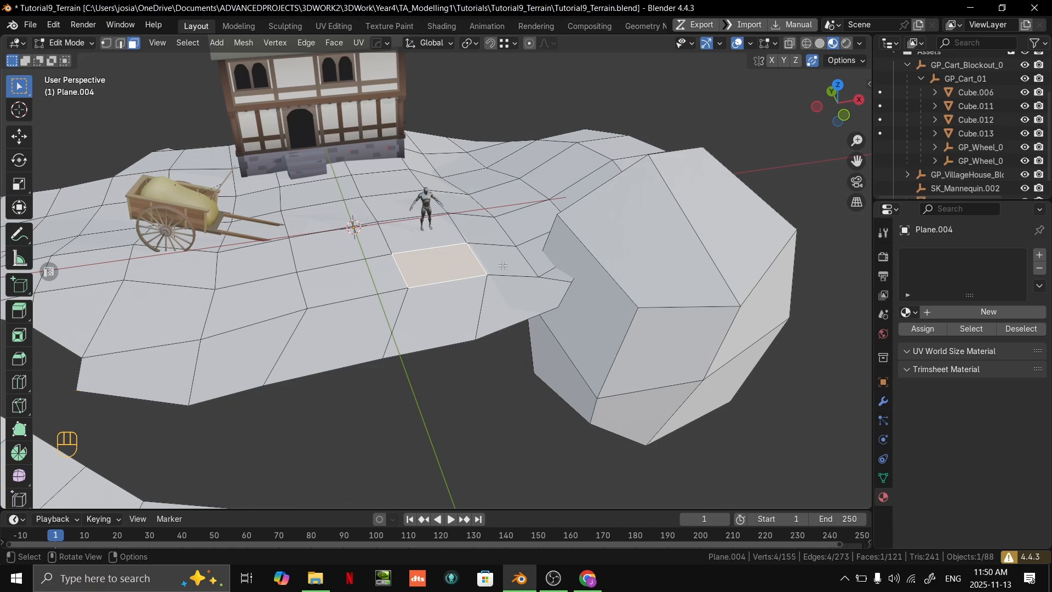
{"action": "key", "text": "shift+d"}
{"action": "left_click", "coordinate": [702, 93]}
{"action": "middle_click_drag", "start_coordinate": [703, 93], "coordinate": [602, 263], "text": "shift"}
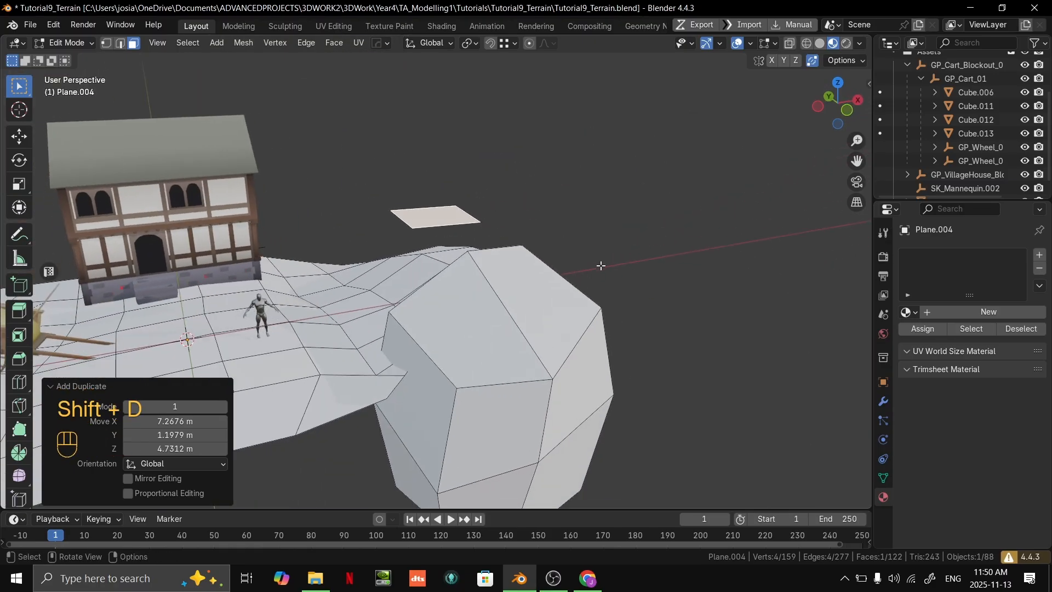
- Extrude the duplicated face upward into a second block above the terrain
{"action": "scroll", "coordinate": [501, 284], "scroll_direction": "up", "scroll_amount": 3}
{"action": "middle_click_drag", "start_coordinate": [501, 284], "coordinate": [481, 295]}
{"action": "scroll", "coordinate": [482, 287], "scroll_direction": "down", "scroll_amount": 6}
{"action": "scroll", "coordinate": [498, 252], "scroll_direction": "up", "scroll_amount": 4}
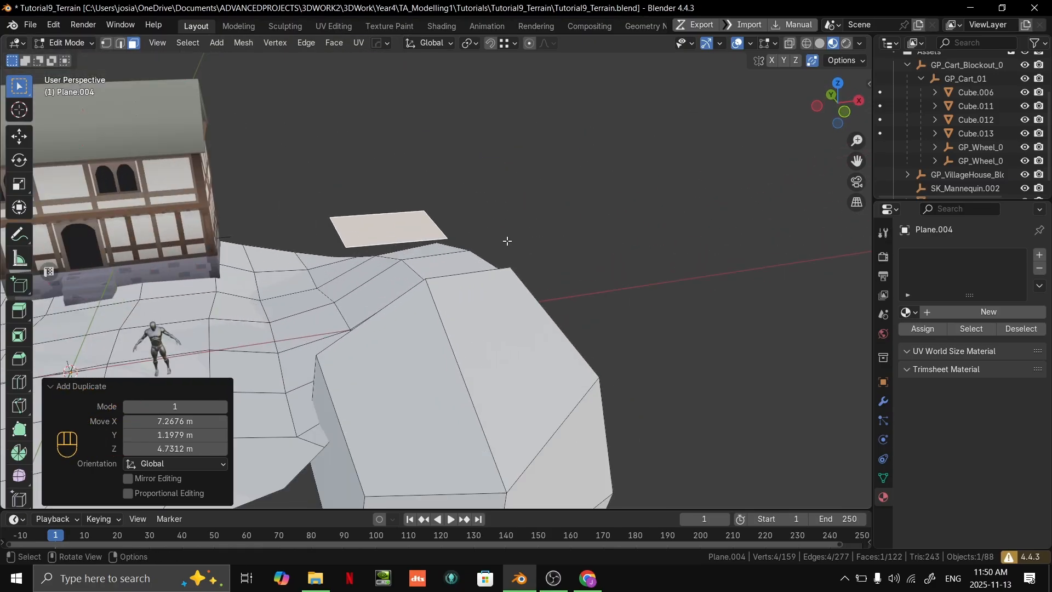
{"action": "key", "text": "e"}
{"action": "left_click", "coordinate": [527, 117]}
{"action": "middle_click_drag", "start_coordinate": [527, 117], "coordinate": [430, 280], "text": "shift"}
{"action": "scroll", "coordinate": [430, 277], "scroll_direction": "down", "scroll_amount": 2}
- Add a centred loop cut around the second block and scale the loop by 1.387
{"action": "key", "text": "ctrl+r"}
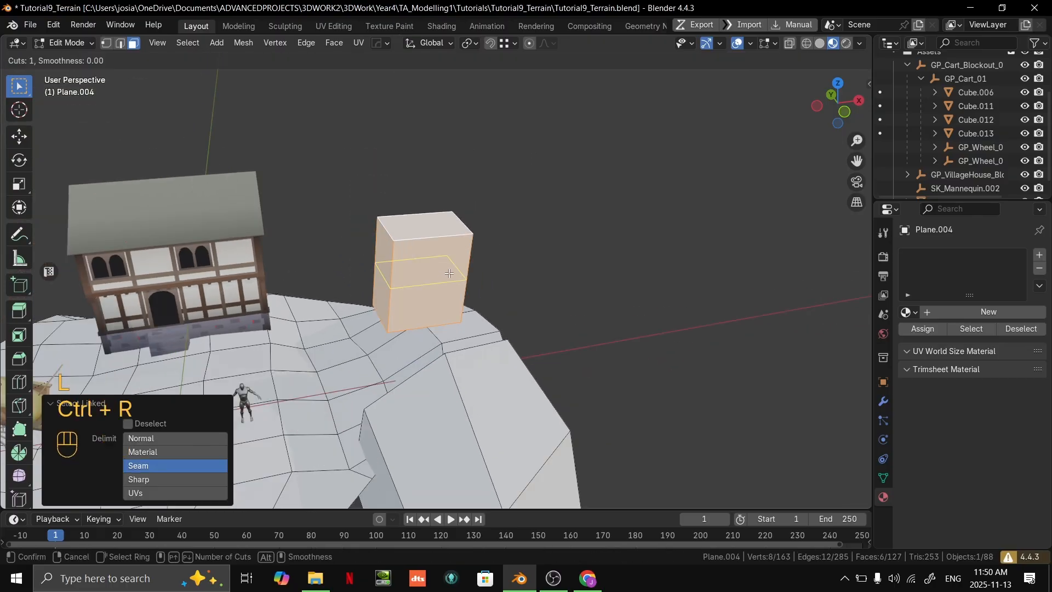
{"action": "left_click", "coordinate": [446, 272]}
{"action": "right_click", "coordinate": [447, 273]}
{"action": "key", "text": "s"}
{"action": "left_click", "coordinate": [552, 284]}
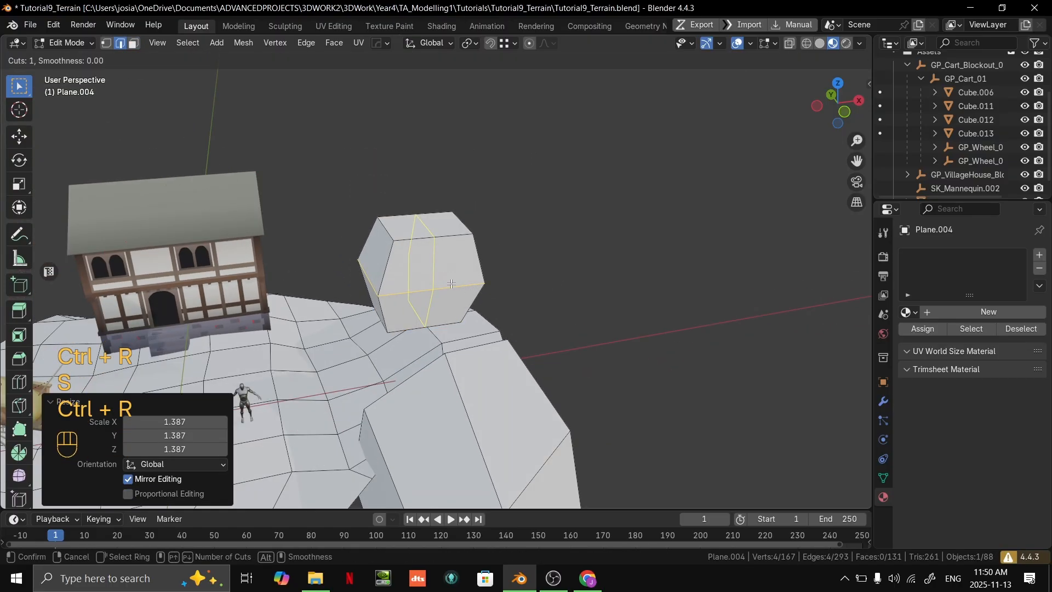
- Undo the second block back to before the face was duplicated, and return to Object Mode
{"action": "key", "text": "ctrl+z"}
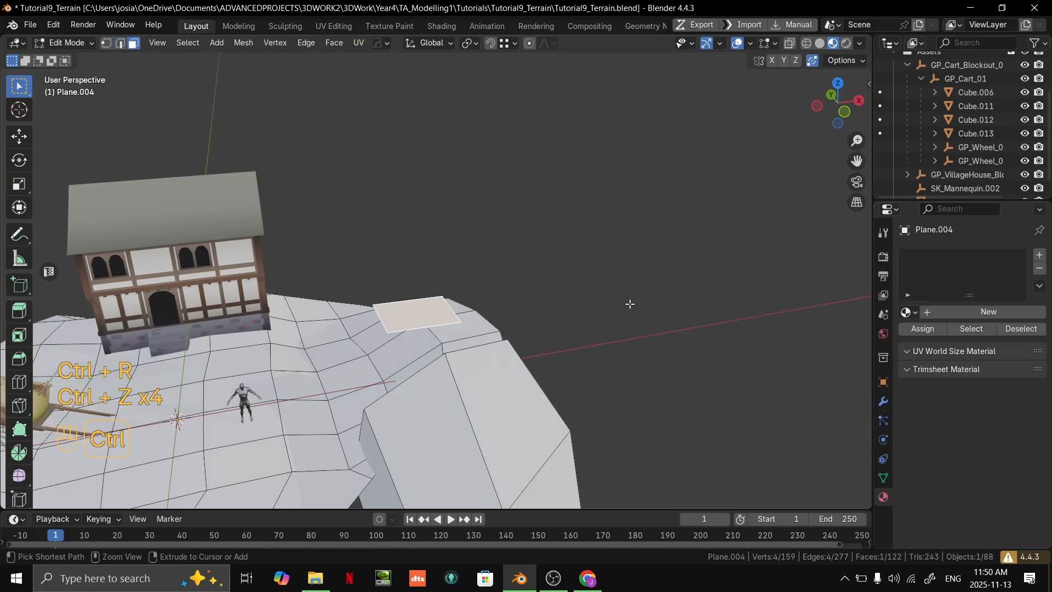
{"action": "scroll", "coordinate": [429, 376], "scroll_direction": "down", "scroll_amount": 6}
{"action": "key", "text": "Tab"}
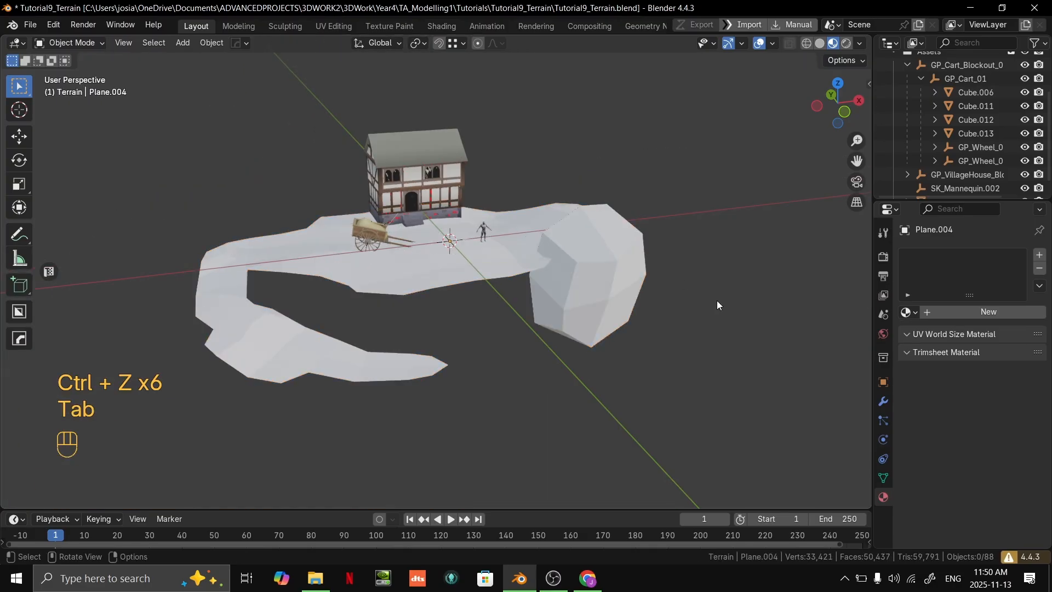
- Raise the terrain faces bordering the house's base by about 1.3 m along local Z, and return to Object Mode
{"action": "middle_click_drag", "start_coordinate": [469, 360], "coordinate": [496, 349]}
{"action": "scroll", "coordinate": [496, 348], "scroll_direction": "up", "scroll_amount": 2}
{"action": "middle_click_drag", "start_coordinate": [496, 349], "coordinate": [619, 288]}
{"action": "middle_click_drag", "start_coordinate": [585, 232], "coordinate": [529, 221]}
{"action": "scroll", "coordinate": [492, 227], "scroll_direction": "down", "scroll_amount": 3}
{"action": "middle_click_drag", "start_coordinate": [402, 258], "coordinate": [570, 277]}
{"action": "left_click", "coordinate": [432, 283]}
{"action": "key", "text": "Tab"}
{"action": "scroll", "coordinate": [545, 287], "scroll_direction": "up", "scroll_amount": 2}
{"action": "scroll", "coordinate": [471, 288], "scroll_direction": "up", "scroll_amount": 2}
{"action": "key", "text": "3"}
{"action": "left_click", "coordinate": [409, 281]}
{"action": "left_click", "coordinate": [464, 284], "text": "shift"}
{"action": "middle_click_drag", "start_coordinate": [463, 283], "coordinate": [552, 293]}
{"action": "left_click", "coordinate": [443, 292], "text": "shift"}
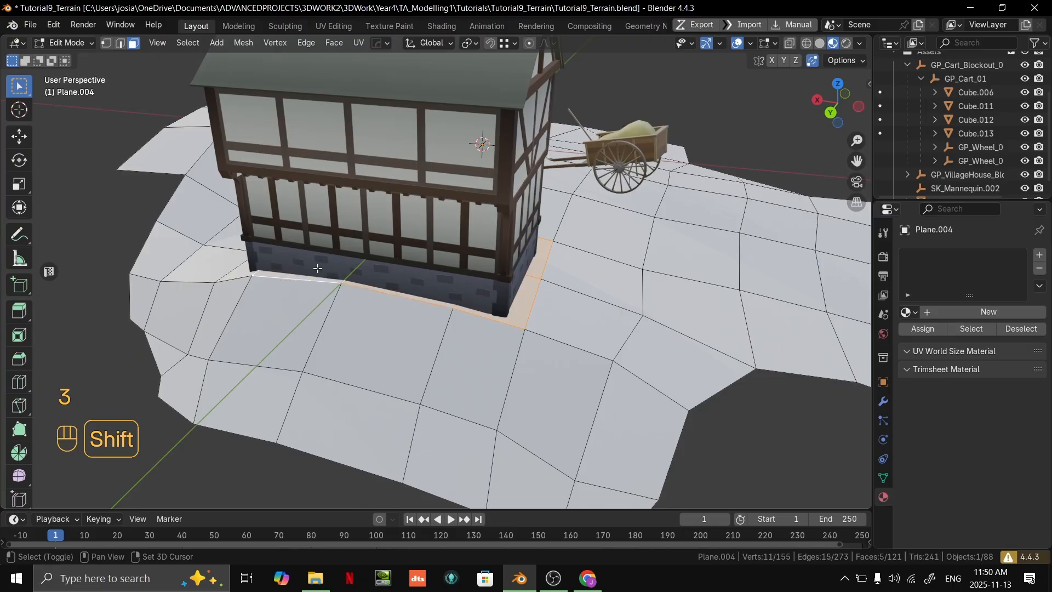
{"action": "middle_click_drag", "start_coordinate": [318, 269], "coordinate": [484, 290]}
{"action": "middle_click_drag", "start_coordinate": [364, 334], "coordinate": [542, 279]}
{"action": "key", "text": "g"}
{"action": "key", "text": "z"}
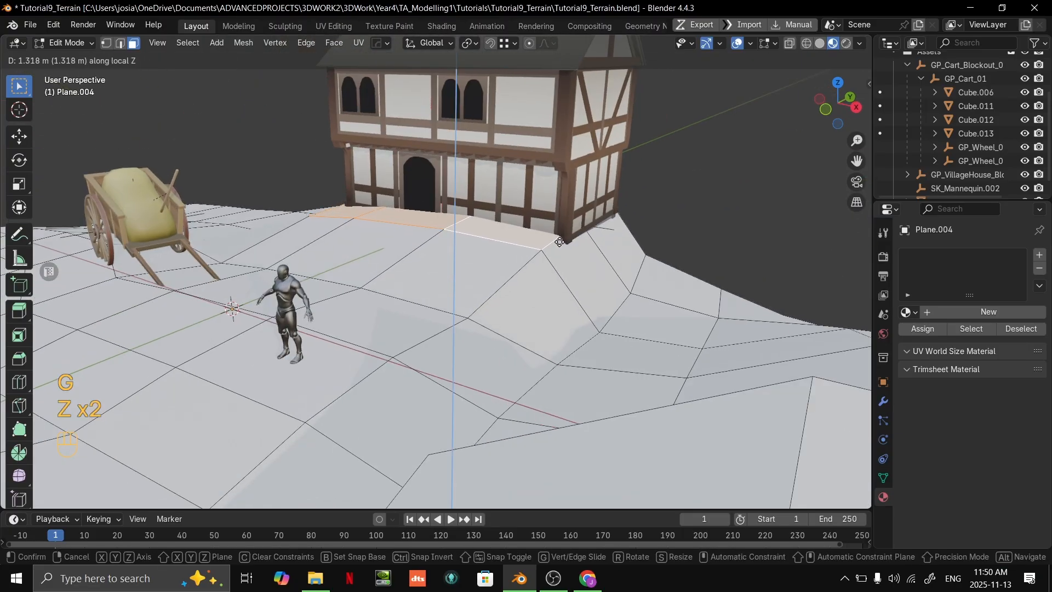
{"action": "left_click", "coordinate": [558, 248]}
{"action": "key", "text": "Tab"}
- Raise the whole village house about 1.1 m along local Z so it sits on the raised ground
{"action": "left_click", "coordinate": [545, 216]}
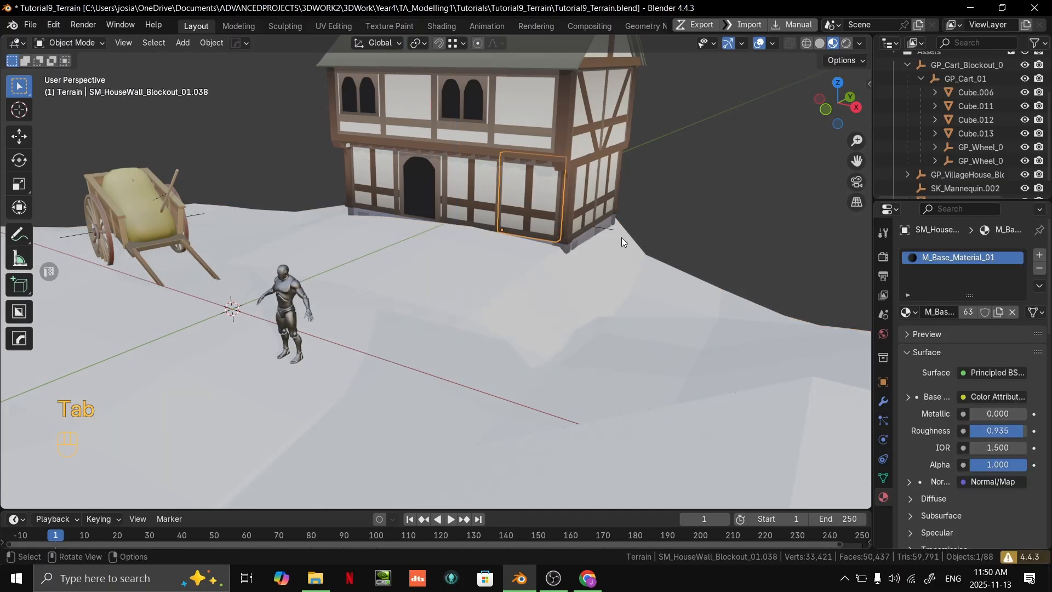
{"action": "left_click", "coordinate": [612, 230]}
{"action": "key", "text": "g"}
{"action": "key", "text": "z"}
{"action": "key", "text": "z"}
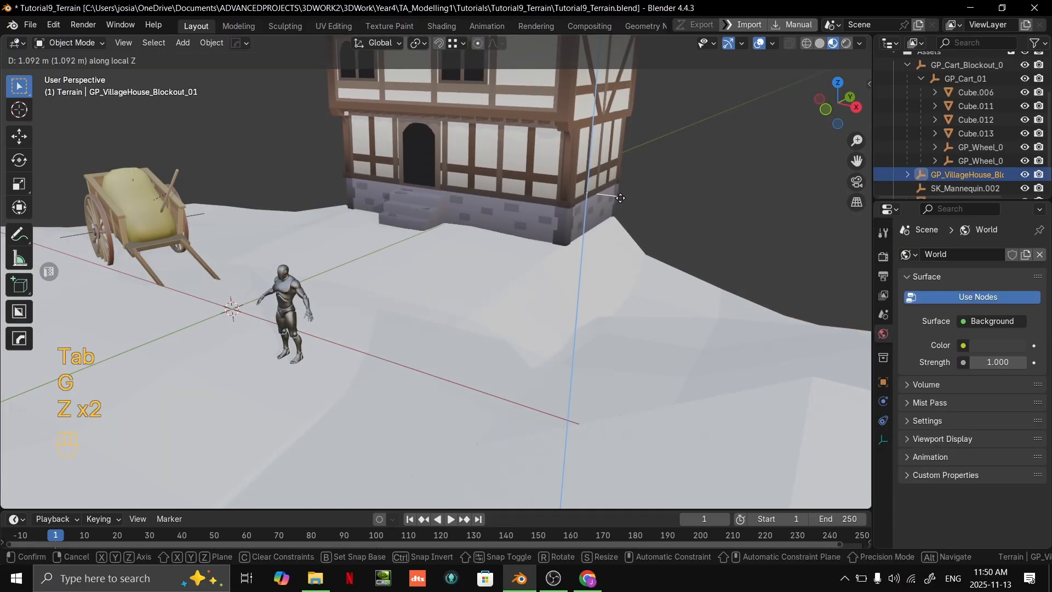
{"action": "left_click", "coordinate": [619, 204]}
- Slide the edge loop on the slope behind the house by a factor of about -0.197 and raise it along local Z
{"action": "middle_click_drag", "start_coordinate": [629, 209], "coordinate": [447, 303]}
{"action": "left_click", "coordinate": [556, 312]}
{"action": "key", "text": "Tab"}
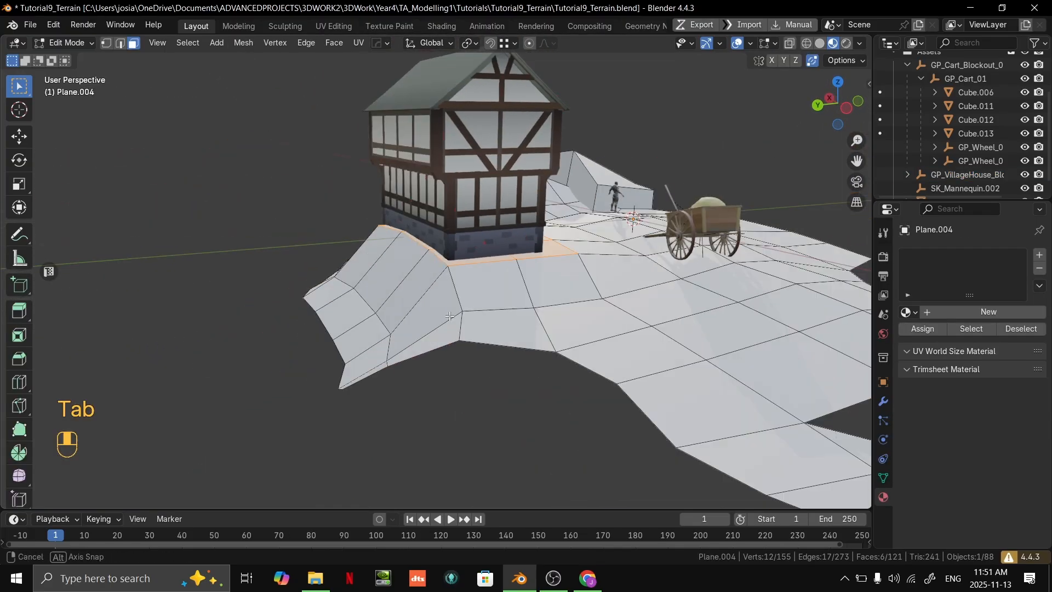
{"action": "left_click", "coordinate": [381, 319], "text": "alt"}
{"action": "key", "text": "g"}
{"action": "key", "text": "g"}
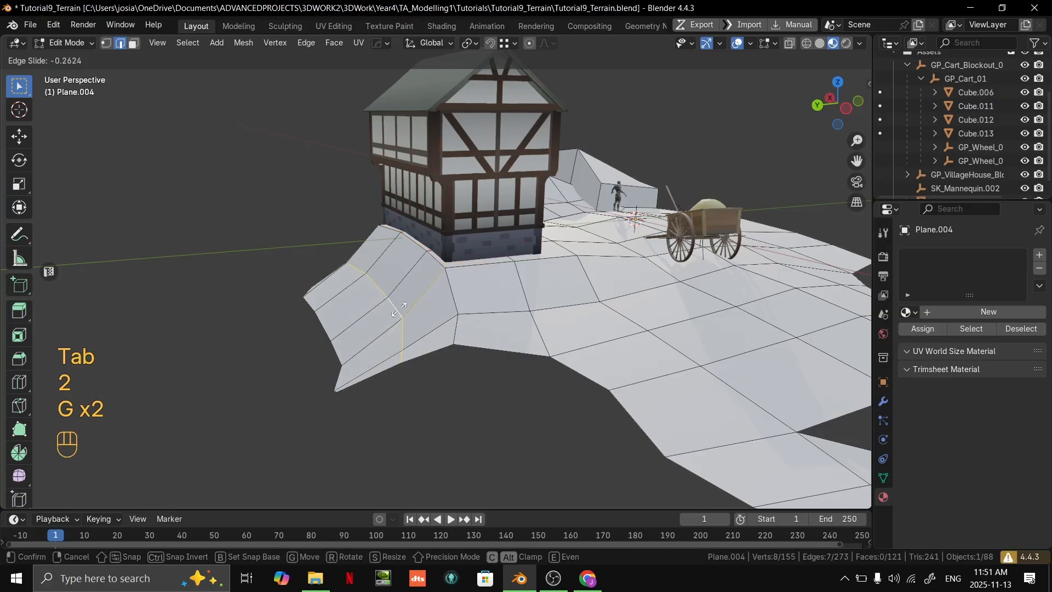
{"action": "left_click", "coordinate": [397, 314]}
{"action": "key", "text": "z"}
{"action": "key", "text": "g"}
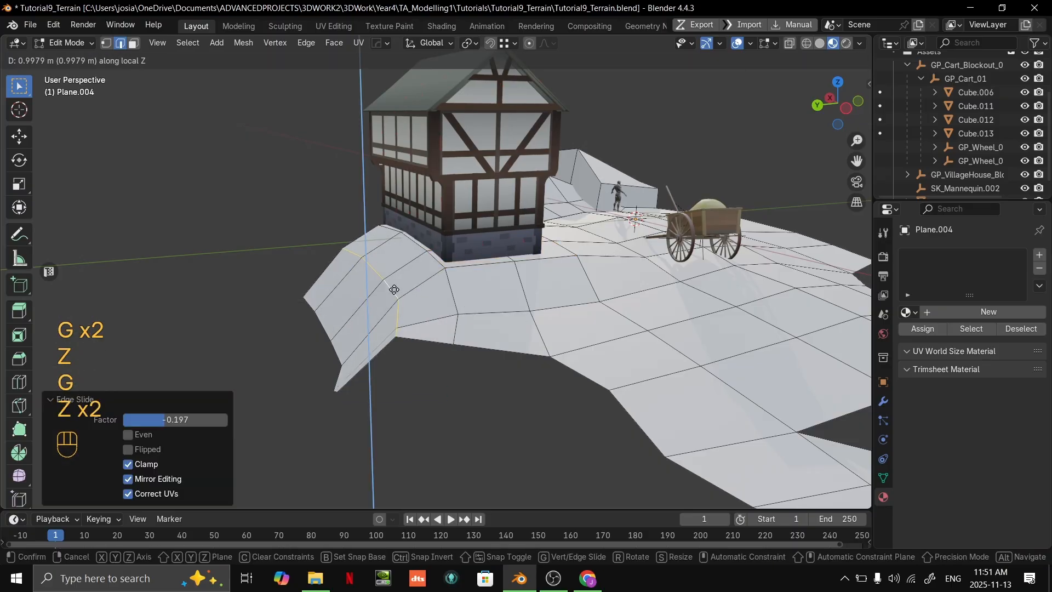
{"action": "left_click", "coordinate": [395, 300]}
{"action": "key", "text": "Tab"}
- Examine the raised house mound and the surrounding terrain from several angles and distances
{"action": "mouse_move", "coordinate": [559, 285]}
{"action": "middle_mouse_down"}
{"action": "mouse_move", "coordinate": [446, 281]}
{"action": "mouse_move", "coordinate": [531, 218]}
{"action": "mouse_move", "coordinate": [553, 293]}
{"action": "middle_mouse_up"}
{"action": "scroll", "coordinate": [532, 218], "scroll_direction": "down", "scroll_amount": 3}
{"action": "left_click", "coordinate": [618, 213]}
{"action": "middle_click_drag", "start_coordinate": [618, 212], "coordinate": [608, 288]}
{"action": "scroll", "coordinate": [575, 274], "scroll_direction": "up", "scroll_amount": 1}
{"action": "middle_click_drag", "start_coordinate": [540, 271], "coordinate": [553, 247]}
{"action": "scroll", "coordinate": [478, 251], "scroll_direction": "up", "scroll_amount": 3}
{"action": "scroll", "coordinate": [554, 248], "scroll_direction": "down", "scroll_amount": 3}
{"action": "middle_click_drag", "start_coordinate": [459, 295], "coordinate": [363, 275]}
{"action": "scroll", "coordinate": [569, 288], "scroll_direction": "up", "scroll_amount": 3}
{"action": "key", "text": "Tab"}
{"action": "middle_click_drag", "start_coordinate": [555, 279], "coordinate": [409, 298]}
{"action": "key", "text": "Tab"}
- Move the entire cart about -1.05 m in X and 2.01 m in Y, keeping its height locked
{"action": "left_click", "coordinate": [402, 310]}
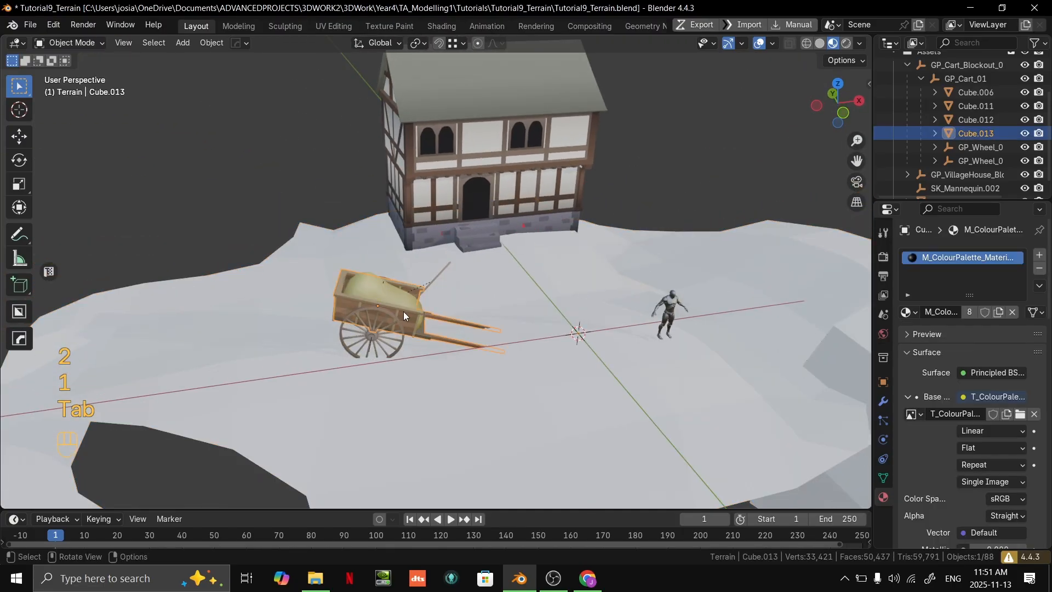
{"action": "left_click", "coordinate": [970, 65]}
{"action": "key", "text": "g"}
{"action": "key", "text": "shift+z"}
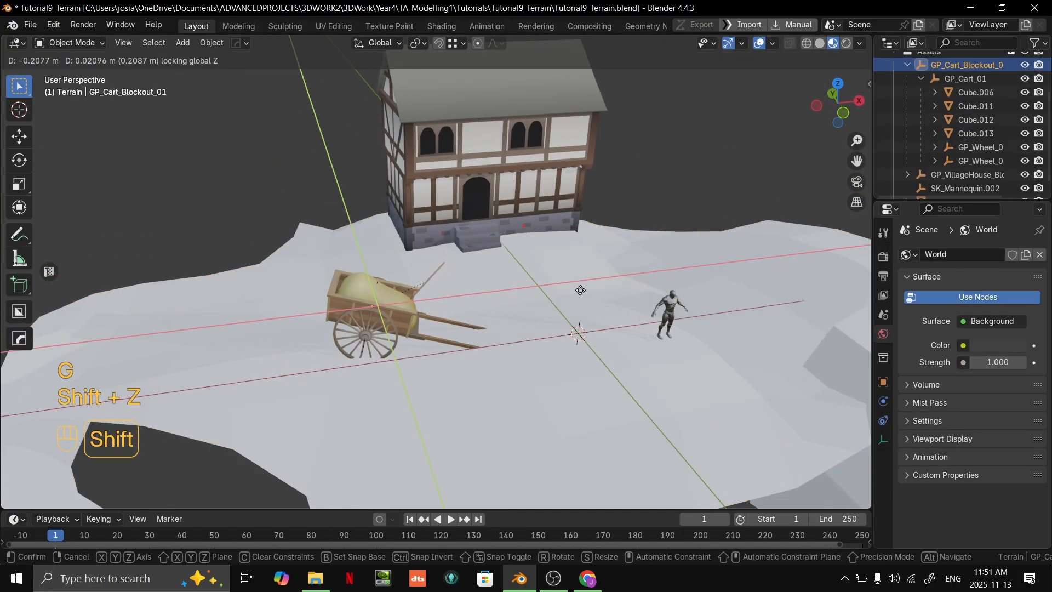
{"action": "left_click", "coordinate": [499, 341]}
- Reposition three vertices on the wide bend of the lower sloping path to refine its shape
{"action": "middle_click_drag", "start_coordinate": [495, 335], "coordinate": [606, 308]}
{"action": "scroll", "coordinate": [547, 294], "scroll_direction": "down", "scroll_amount": 1}
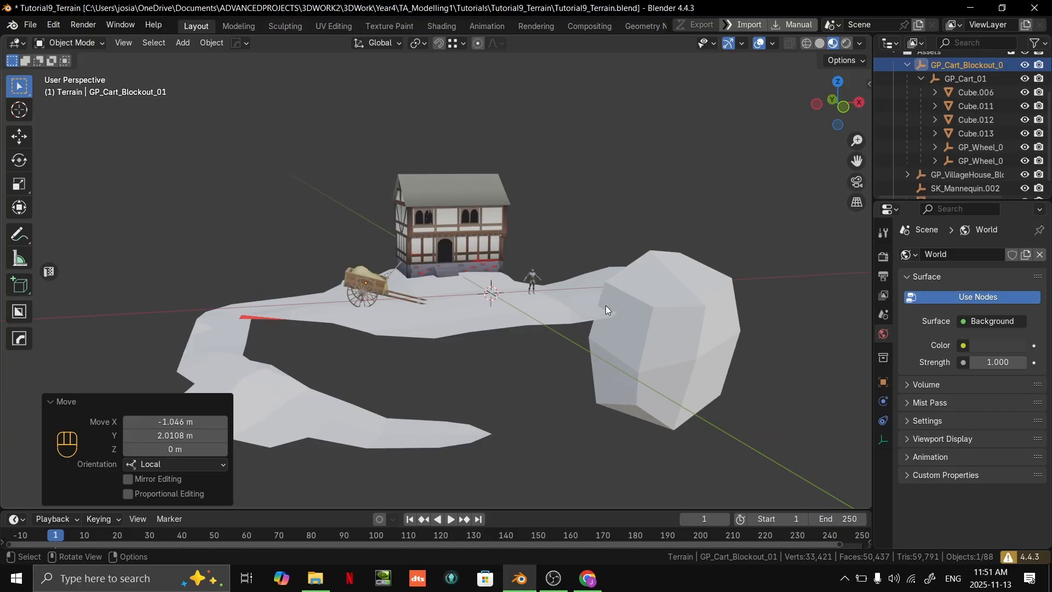
{"action": "middle_click_drag", "start_coordinate": [583, 304], "coordinate": [609, 278], "text": "shift"}
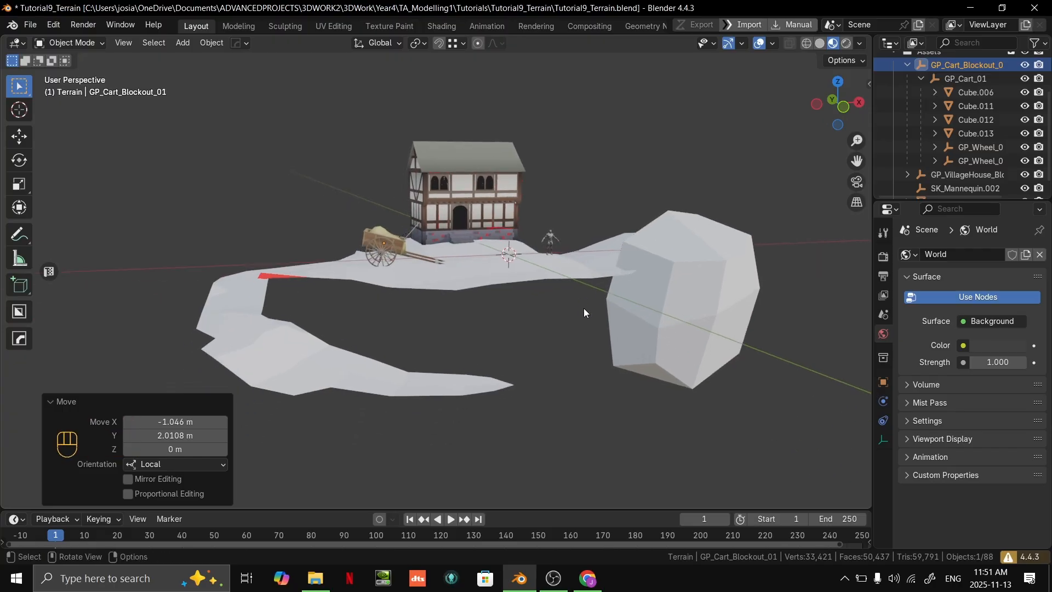
{"action": "left_click", "coordinate": [284, 344]}
{"action": "middle_click_drag", "start_coordinate": [293, 343], "coordinate": [351, 327]}
{"action": "scroll", "coordinate": [396, 324], "scroll_direction": "up", "scroll_amount": 1}
{"action": "key", "text": "Tab"}
{"action": "key", "text": "1"}
{"action": "key", "text": "g"}
{"action": "left_click", "coordinate": [388, 329]}
{"action": "scroll", "coordinate": [311, 347], "scroll_direction": "up", "scroll_amount": 2}
{"action": "middle_click_drag", "start_coordinate": [350, 327], "coordinate": [354, 333], "text": "shift"}
{"action": "left_click", "coordinate": [318, 313]}
{"action": "key", "text": "g"}
{"action": "left_click", "coordinate": [322, 321]}
{"action": "left_click", "coordinate": [311, 347]}
{"action": "key", "text": "g"}
{"action": "left_click", "coordinate": [303, 348]}
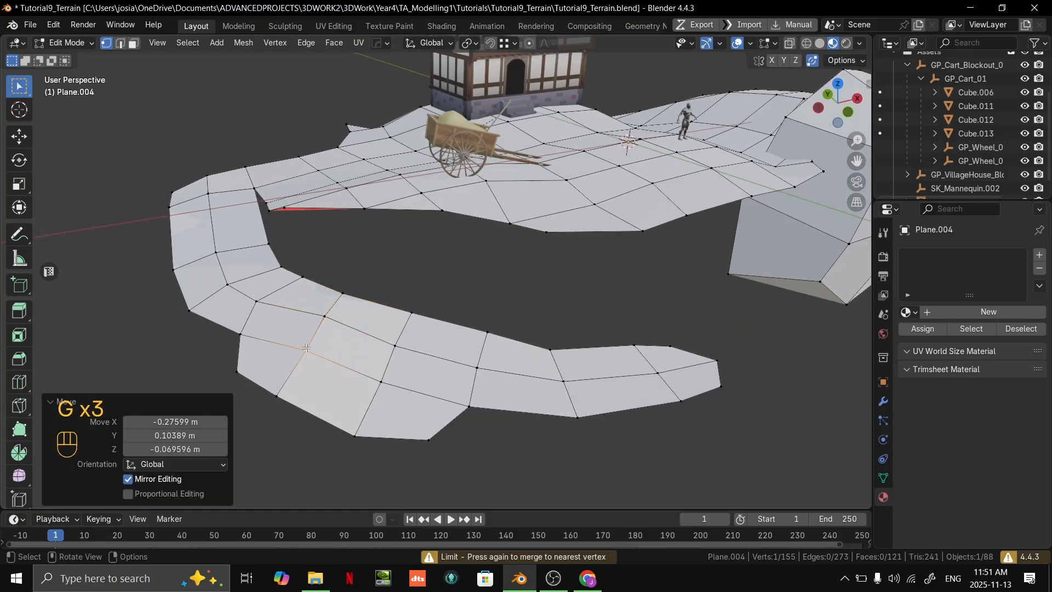
- Merge the stray vertex at the red face on the upper terrain's edge near the cart
{"action": "scroll", "coordinate": [493, 344], "scroll_direction": "down", "scroll_amount": 3}
{"action": "key", "text": "Tab"}
{"action": "middle_click_drag", "start_coordinate": [532, 341], "coordinate": [475, 348]}
{"action": "middle_click_drag", "start_coordinate": [474, 347], "coordinate": [563, 336], "text": "shift"}
{"action": "scroll", "coordinate": [351, 294], "scroll_direction": "up", "scroll_amount": 3}
{"action": "middle_click_drag", "start_coordinate": [318, 258], "coordinate": [343, 267], "text": "shift"}
{"action": "key", "text": "Tab"}
{"action": "key", "text": "1"}
{"action": "left_click", "coordinate": [429, 303]}
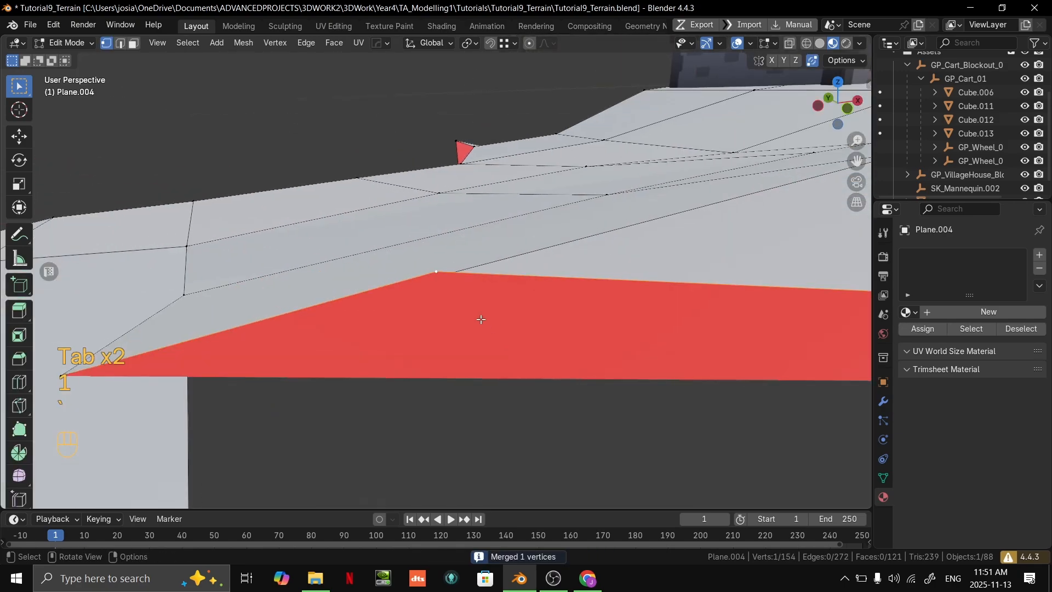
- Move and slide the vertices along the narrow gap between the upper terrain and the path near the cart
{"action": "scroll", "coordinate": [458, 303], "scroll_direction": "down", "scroll_amount": 8}
{"action": "middle_click_drag", "start_coordinate": [470, 282], "coordinate": [707, 423]}
{"action": "key", "text": "g"}
{"action": "left_click", "coordinate": [583, 305]}
{"action": "key", "text": "g"}
{"action": "left_click", "coordinate": [629, 335]}
{"action": "key", "text": "g"}
{"action": "key", "text": "g"}
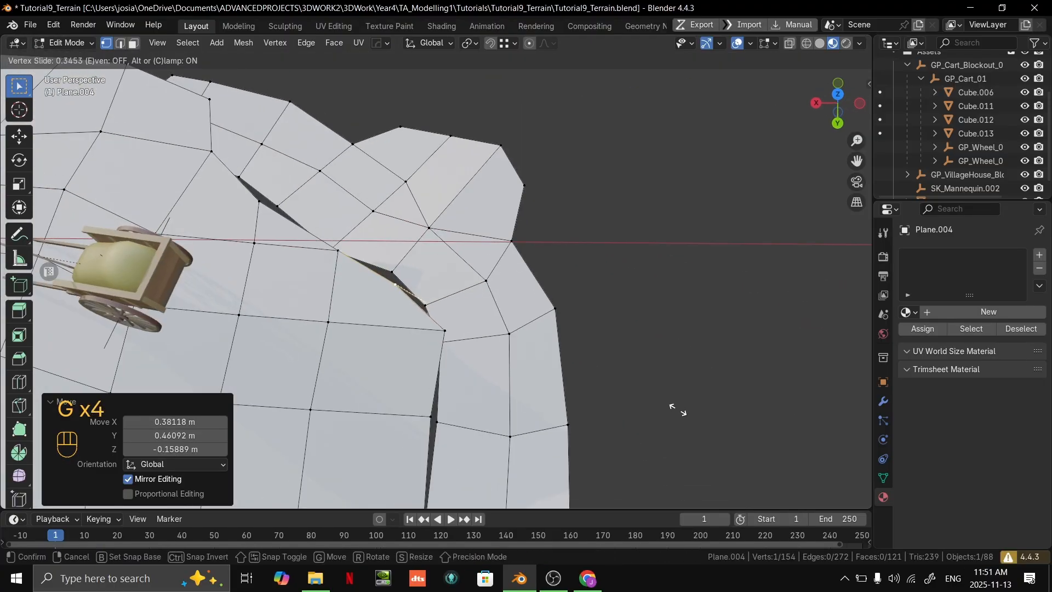
{"action": "left_click", "coordinate": [634, 396]}
{"action": "middle_click_drag", "start_coordinate": [630, 394], "coordinate": [558, 380]}
{"action": "left_click", "coordinate": [391, 330]}
{"action": "key", "text": "g"}
{"action": "left_click", "coordinate": [366, 327]}
{"action": "middle_click_drag", "start_coordinate": [363, 326], "coordinate": [460, 299]}
{"action": "key", "text": "Tab"}
- Reposition three vertices along the lower outer edge of the slope beside the house
{"action": "scroll", "coordinate": [558, 326], "scroll_direction": "down", "scroll_amount": 3}
{"action": "middle_click_drag", "start_coordinate": [460, 298], "coordinate": [567, 315], "text": "shift"}
{"action": "middle_click_drag", "start_coordinate": [567, 315], "coordinate": [692, 338]}
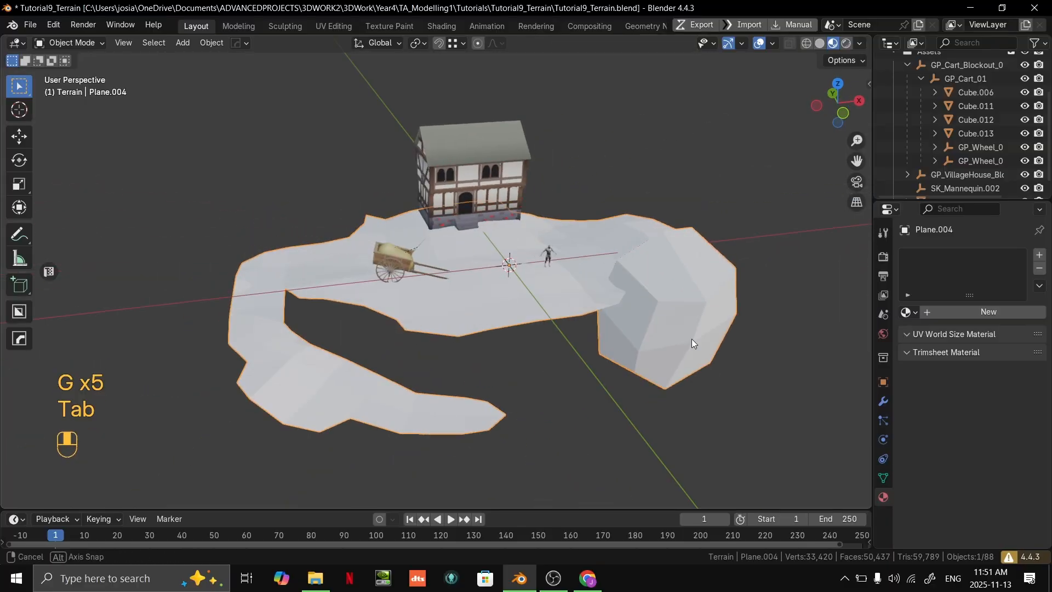
{"action": "scroll", "coordinate": [692, 340], "scroll_direction": "up", "scroll_amount": 2}
{"action": "middle_click_drag", "start_coordinate": [219, 316], "coordinate": [359, 325]}
{"action": "scroll", "coordinate": [364, 350], "scroll_direction": "down", "scroll_amount": 2}
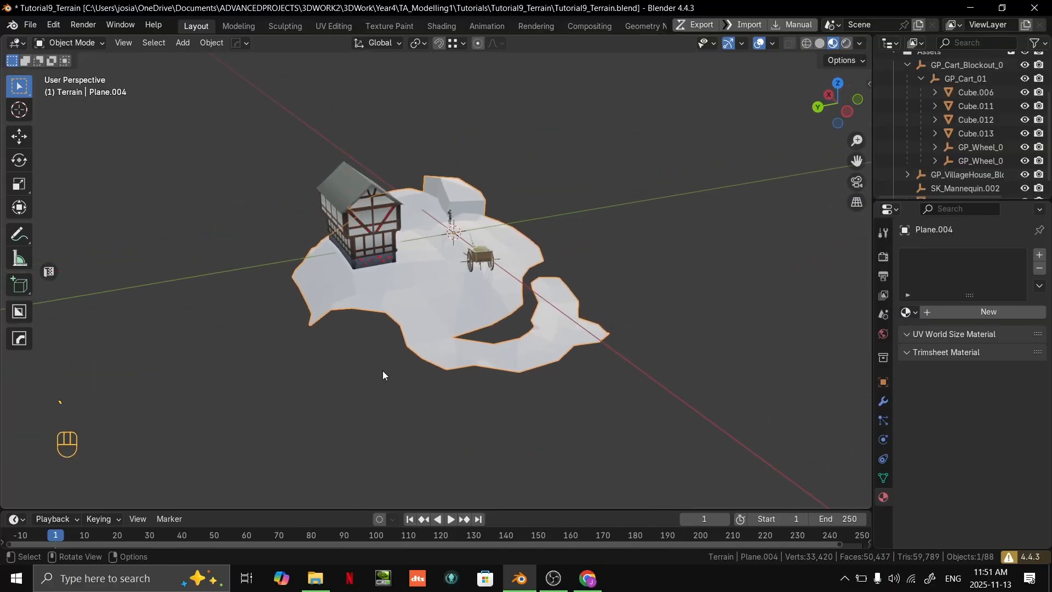
{"action": "key", "text": "Tab"}
{"action": "key", "text": "1"}
{"action": "middle_click_drag", "start_coordinate": [402, 376], "coordinate": [309, 317]}
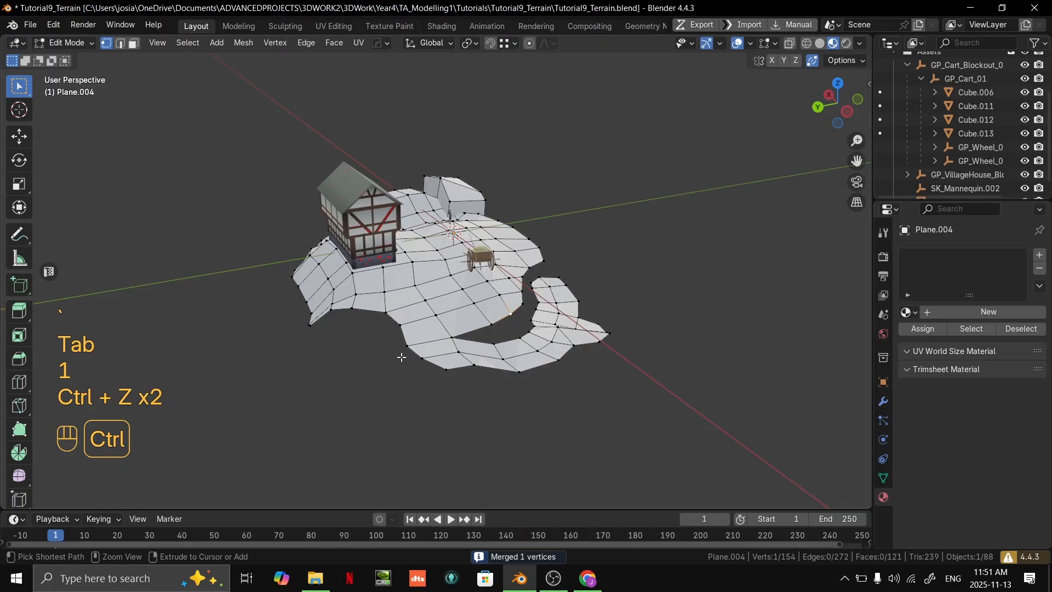
{"action": "key", "text": "grave"}
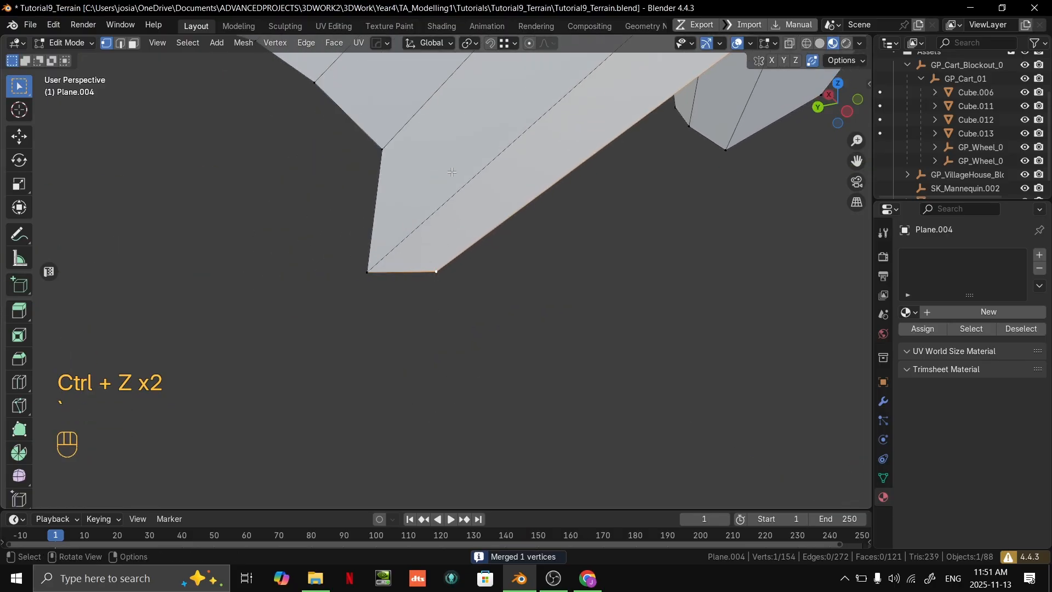
{"action": "scroll", "coordinate": [451, 172], "scroll_direction": "down", "scroll_amount": 6}
{"action": "middle_click_drag", "start_coordinate": [452, 175], "coordinate": [627, 223]}
{"action": "middle_click_drag", "start_coordinate": [460, 282], "coordinate": [745, 398], "text": "shift"}
{"action": "key", "text": "g"}
{"action": "left_click", "coordinate": [597, 314]}
{"action": "key", "text": "g"}
{"action": "left_click", "coordinate": [521, 277]}
{"action": "key", "text": "g"}
{"action": "left_click", "coordinate": [432, 195]}
- Adjust the vertices around the red face at the slope's lowest corner to reshape its tip
{"action": "middle_click_drag", "start_coordinate": [608, 388], "coordinate": [393, 348]}
{"action": "key", "text": "g"}
{"action": "left_click", "coordinate": [400, 360]}
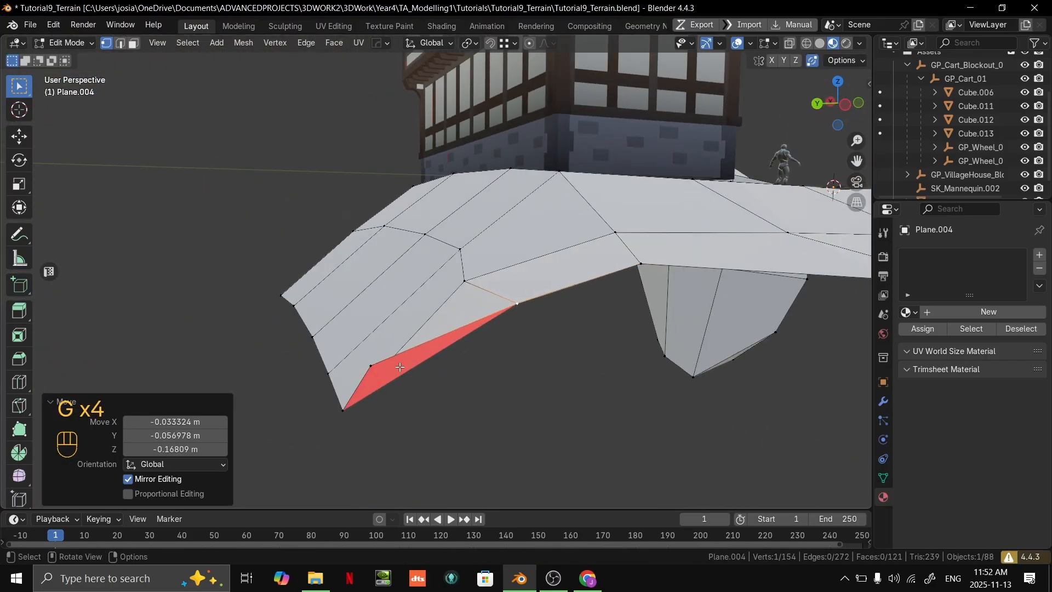
{"action": "key", "text": "g"}
{"action": "left_click", "coordinate": [341, 418]}
{"action": "key", "text": "g"}
{"action": "left_click", "coordinate": [342, 405]}
{"action": "middle_click_drag", "start_coordinate": [342, 406], "coordinate": [386, 316]}
{"action": "key", "text": "g"}
{"action": "left_click", "coordinate": [566, 367]}
- Shift the selected edges of the slope beside the house along local Z, and return to Object Mode
{"action": "key", "text": "2"}
{"action": "key", "text": "g"}
{"action": "key", "text": "z"}
{"action": "key", "text": "z"}
{"action": "left_click", "coordinate": [389, 316]}
{"action": "key", "text": "Tab"}
{"action": "middle_click_drag", "start_coordinate": [453, 322], "coordinate": [525, 365]}
{"action": "scroll", "coordinate": [524, 361], "scroll_direction": "up", "scroll_amount": 2}
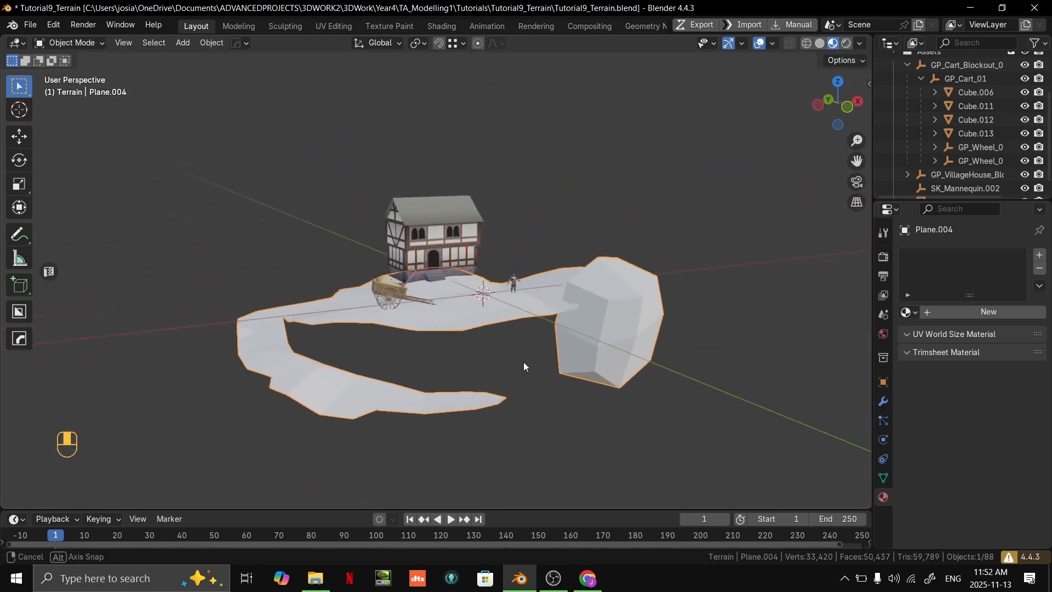
{"action": "key", "text": "alt+Tab"}
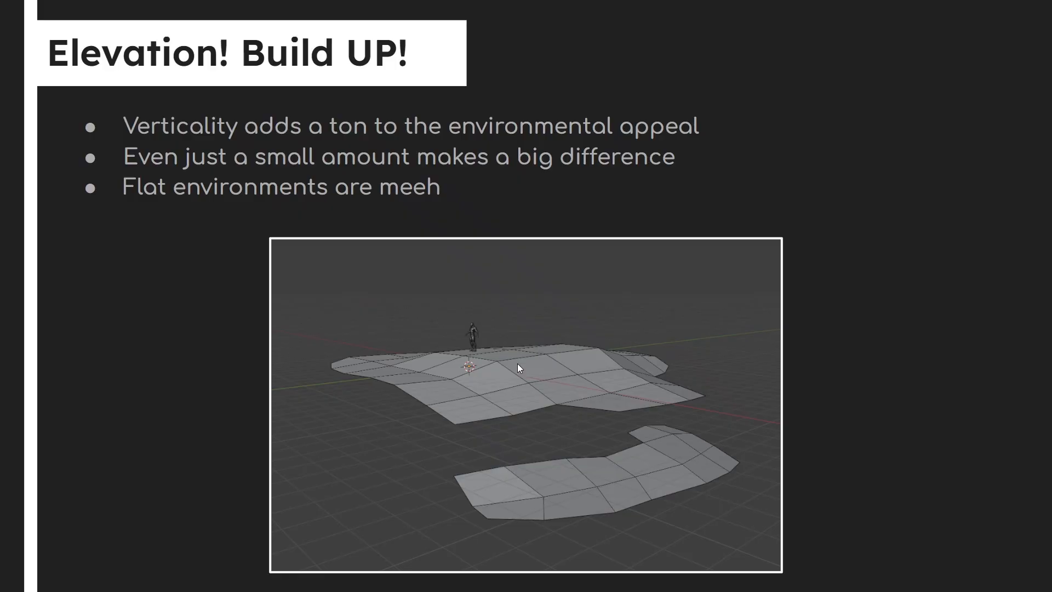
{"action": "key", "text": "Right"}
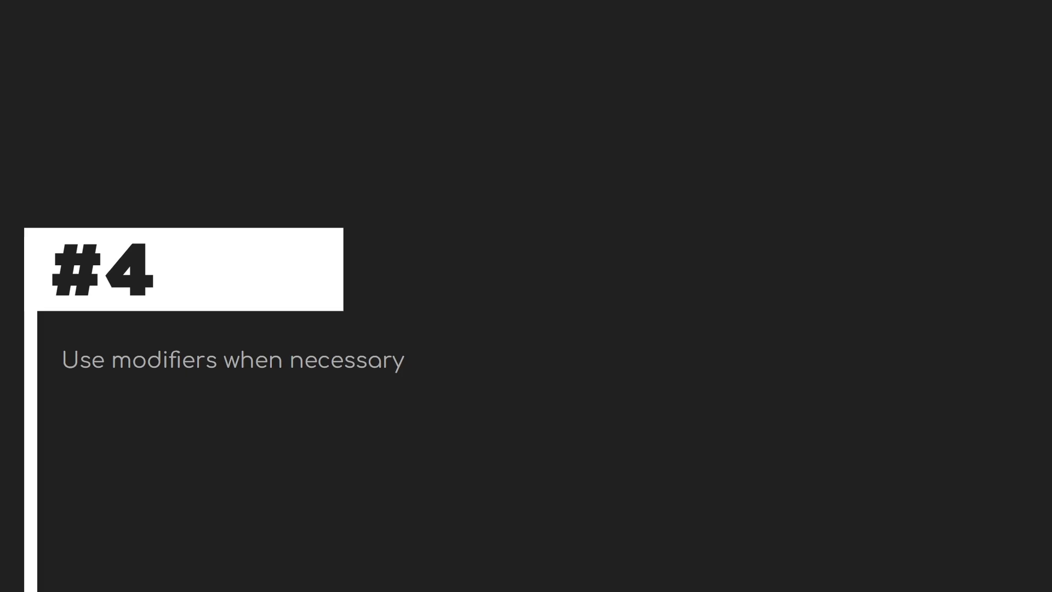
{"action": "key", "text": "Right"}
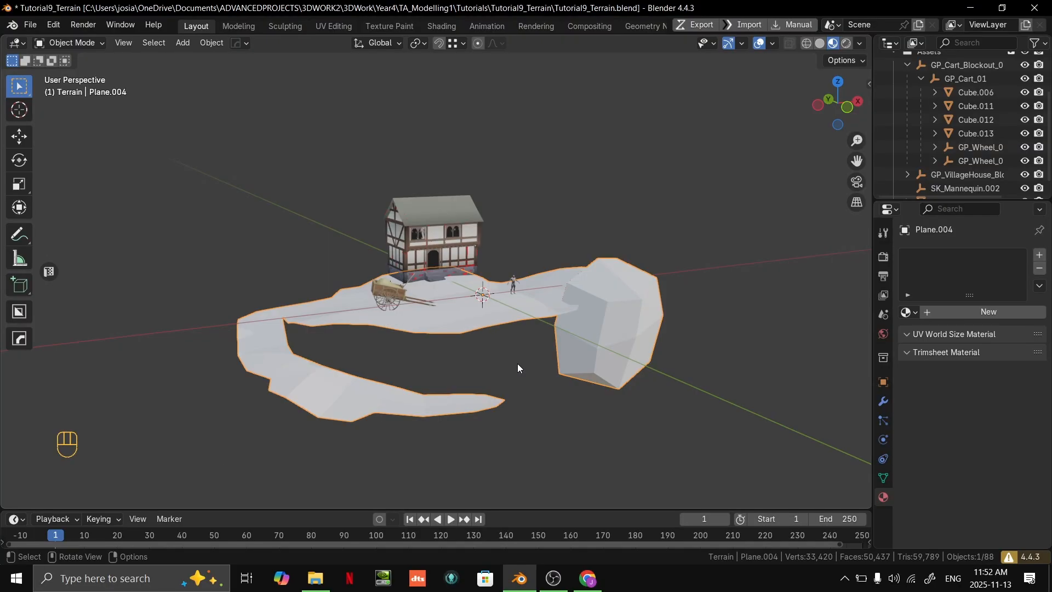
- Add a Subdivision Surface modifier to the terrain mesh
{"action": "middle_click_drag", "start_coordinate": [629, 146], "coordinate": [294, 274]}
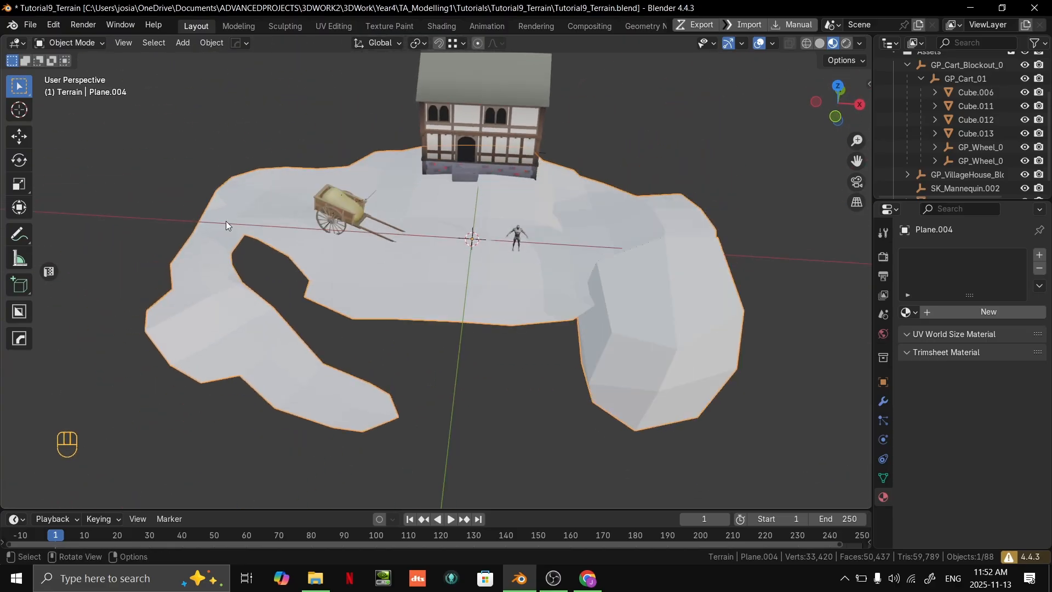
{"action": "middle_click_drag", "start_coordinate": [626, 253], "coordinate": [517, 289]}
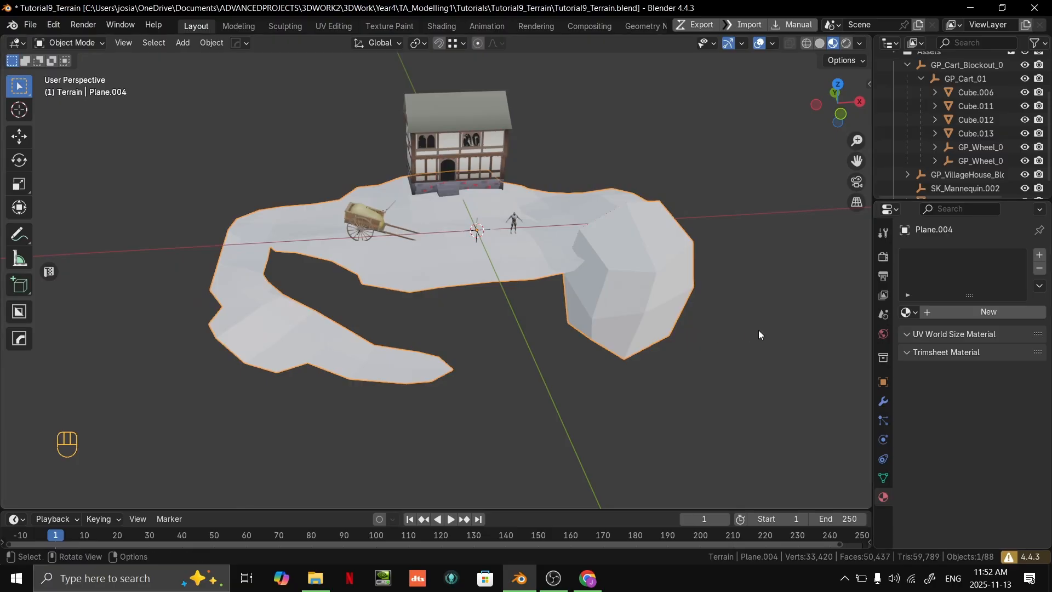
{"action": "middle_click_drag", "start_coordinate": [626, 328], "coordinate": [863, 431]}
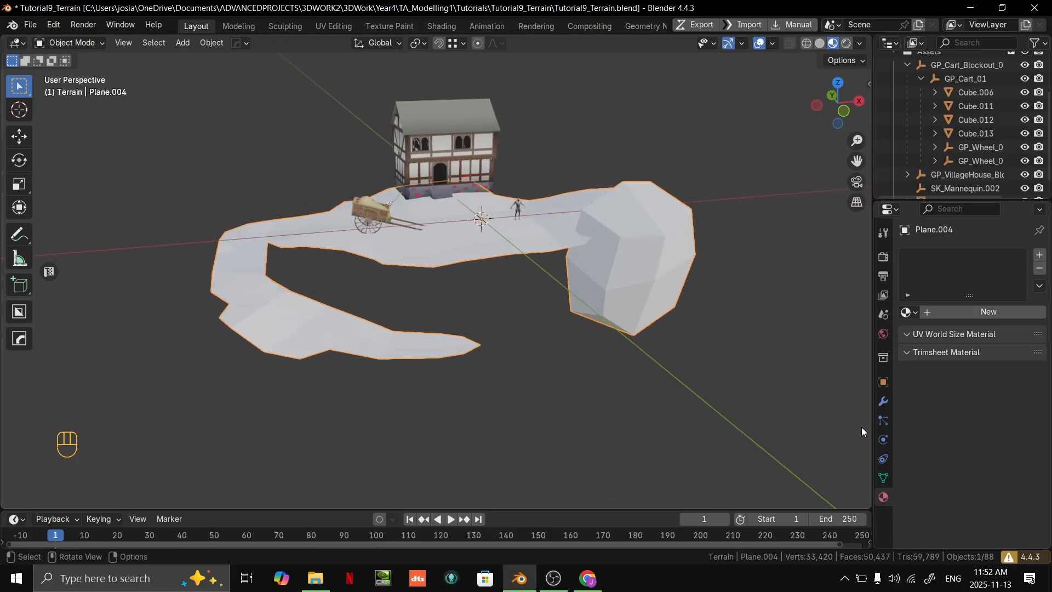
{"action": "left_click", "coordinate": [889, 400]}
{"action": "left_click", "coordinate": [988, 254]}
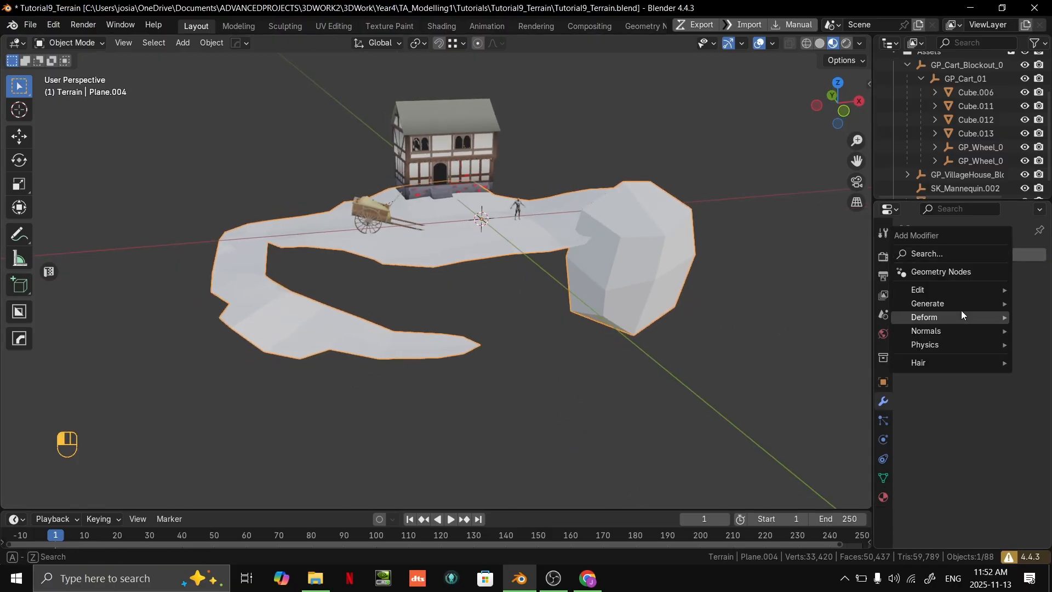
{"action": "mouse_move", "coordinate": [960, 302]}
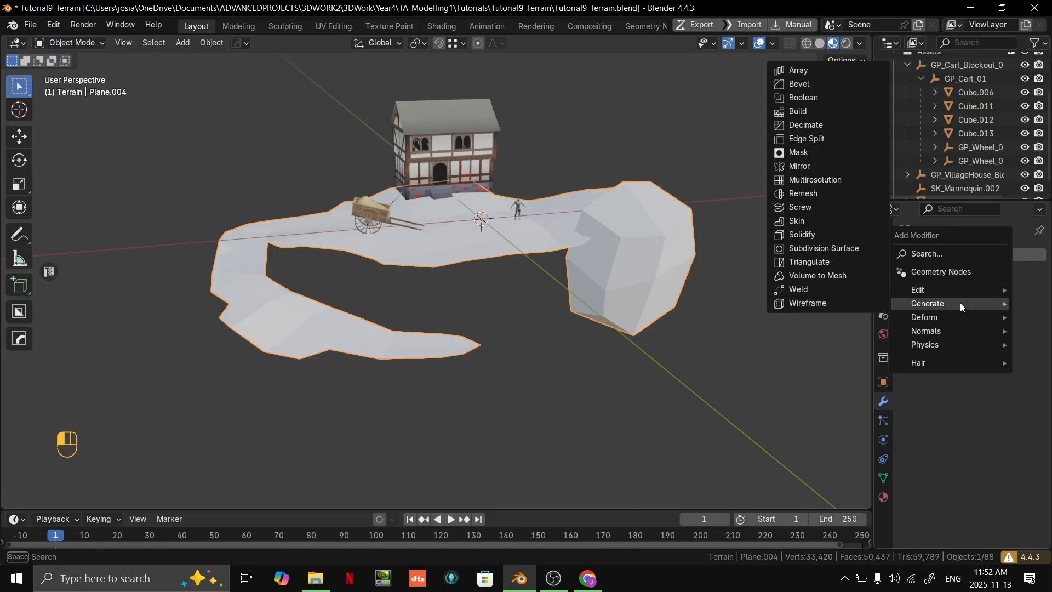
{"action": "left_click", "coordinate": [852, 249]}
- Examine the subdivided terrain's smoothed surface and its edge flow in both Object Mode and Edit Mode
{"action": "middle_click_drag", "start_coordinate": [741, 268], "coordinate": [540, 320]}
{"action": "middle_click_drag", "start_coordinate": [472, 351], "coordinate": [504, 399]}
{"action": "scroll", "coordinate": [582, 301], "scroll_direction": "up", "scroll_amount": 4}
{"action": "scroll", "coordinate": [582, 303], "scroll_direction": "down", "scroll_amount": 5}
{"action": "middle_click_drag", "start_coordinate": [584, 318], "coordinate": [572, 314]}
{"action": "scroll", "coordinate": [573, 318], "scroll_direction": "up", "scroll_amount": 2}
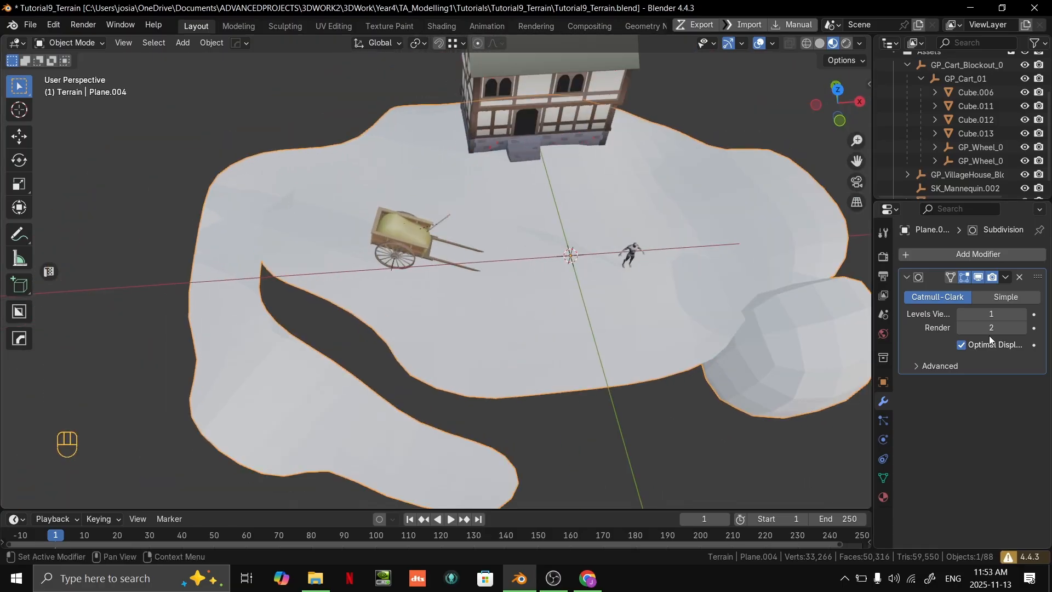
{"action": "key", "text": "Tab"}
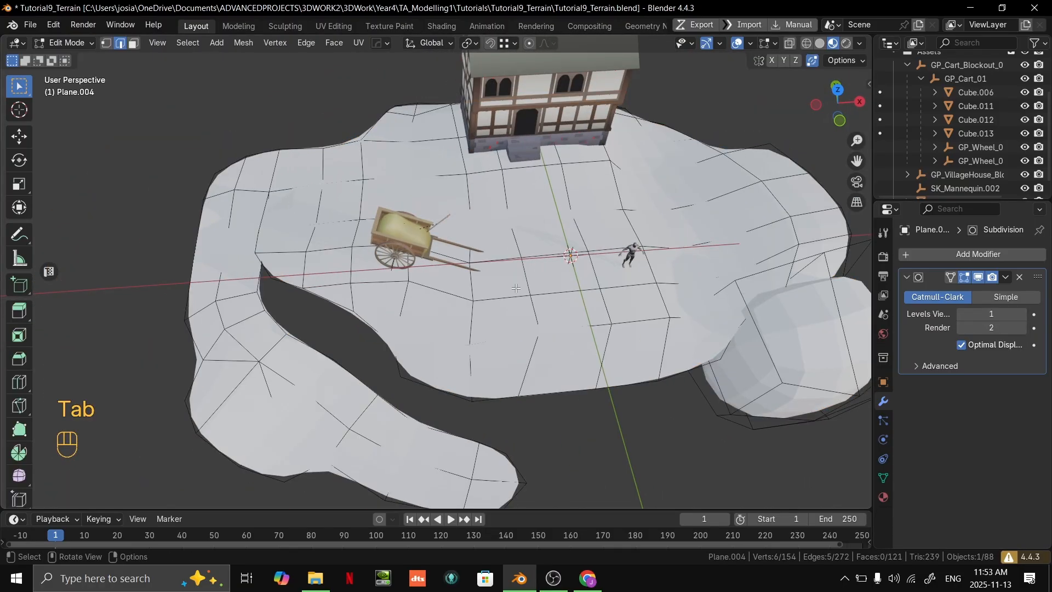
{"action": "middle_click_drag", "start_coordinate": [687, 242], "coordinate": [621, 256], "text": "shift"}
{"action": "middle_click_drag", "start_coordinate": [557, 321], "coordinate": [586, 264], "text": "shift"}
{"action": "scroll", "coordinate": [587, 263], "scroll_direction": "up", "scroll_amount": 2}
{"action": "key", "text": "Tab"}
{"action": "scroll", "coordinate": [587, 263], "scroll_direction": "down", "scroll_amount": 2}
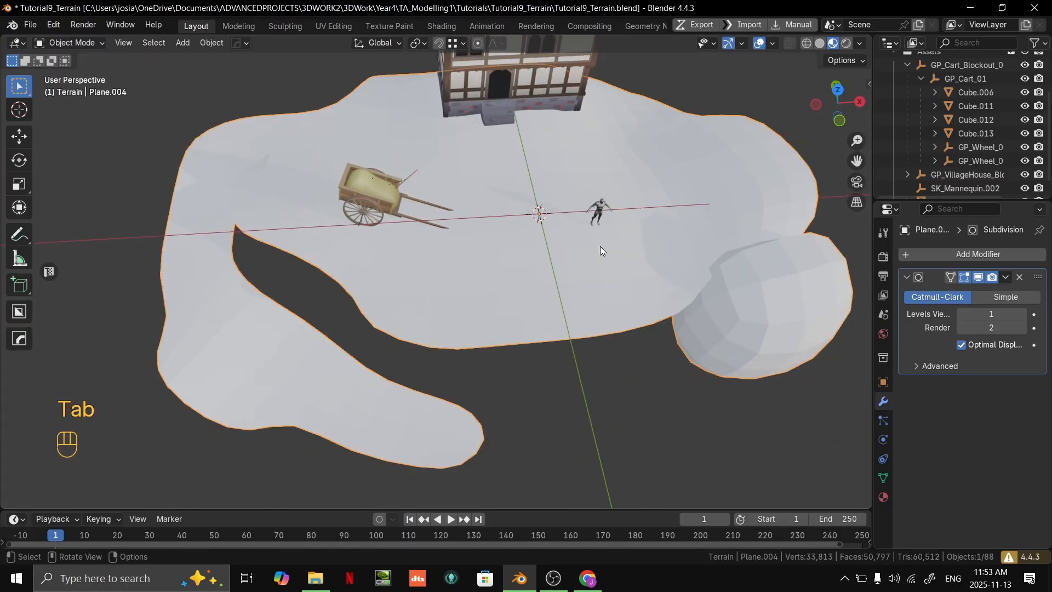
- Compare the terrain with and without the Subdivision modifier's viewport display, inspecting the smoothed surface in Object Mode and Edit Mode
{"action": "middle_click_drag", "start_coordinate": [666, 214], "coordinate": [524, 271]}
{"action": "scroll", "coordinate": [502, 281], "scroll_direction": "up", "scroll_amount": 3}
{"action": "key", "text": "Tab"}
{"action": "middle_click_drag", "start_coordinate": [622, 288], "coordinate": [458, 298], "text": "shift"}
{"action": "middle_click_drag", "start_coordinate": [457, 299], "coordinate": [700, 273], "text": "shift"}
{"action": "key", "text": "l"}
{"action": "left_click", "coordinate": [984, 277]}
{"action": "left_click", "coordinate": [984, 277]}
{"action": "left_click", "coordinate": [984, 277]}
{"action": "left_click", "coordinate": [984, 277]}
{"action": "left_click", "coordinate": [984, 277]}
{"action": "left_click", "coordinate": [984, 277]}
{"action": "left_click", "coordinate": [984, 278]}
{"action": "middle_click_drag", "start_coordinate": [446, 159], "coordinate": [474, 281]}
{"action": "scroll", "coordinate": [462, 214], "scroll_direction": "down", "scroll_amount": 4}
{"action": "left_click", "coordinate": [475, 282]}
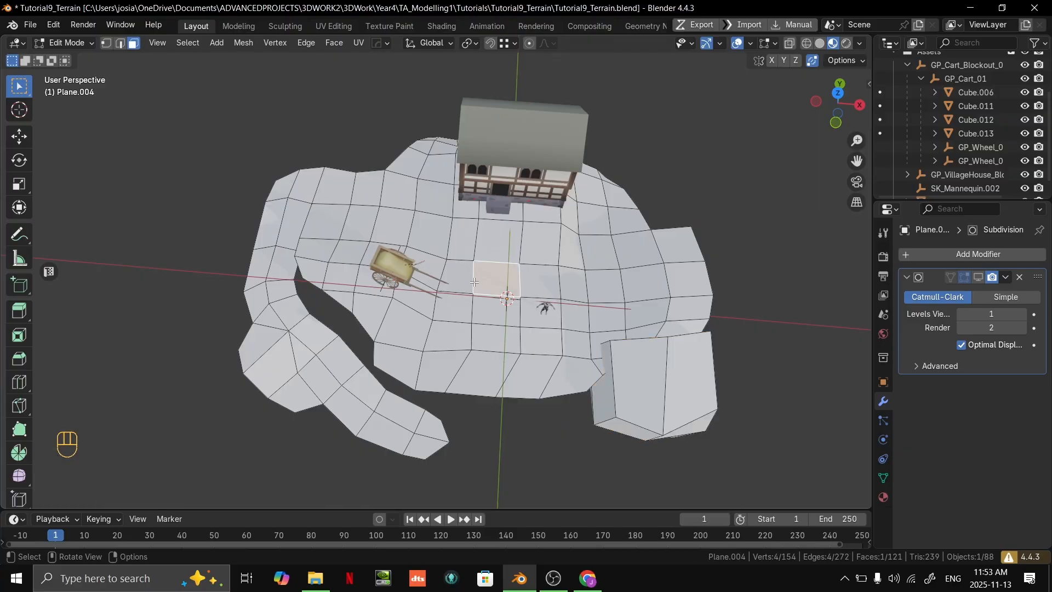
{"action": "left_click", "coordinate": [980, 277]}
{"action": "scroll", "coordinate": [493, 285], "scroll_direction": "up", "scroll_amount": 4}
{"action": "middle_click_drag", "start_coordinate": [357, 428], "coordinate": [517, 321], "text": "shift"}
{"action": "middle_click_drag", "start_coordinate": [420, 197], "coordinate": [661, 278]}
{"action": "key", "text": "Tab"}
{"action": "scroll", "coordinate": [465, 215], "scroll_direction": "down", "scroll_amount": 5}
{"action": "key", "text": "Tab"}
- Move the edge at the inner notch of the terrain near the cart along global Z
{"action": "key", "text": "Tab"}
{"action": "scroll", "coordinate": [567, 285], "scroll_direction": "down", "scroll_amount": 3}
{"action": "scroll", "coordinate": [597, 273], "scroll_direction": "up", "scroll_amount": 5}
{"action": "middle_click_drag", "start_coordinate": [534, 271], "coordinate": [347, 274]}
{"action": "key", "text": "Tab"}
{"action": "key", "text": "2"}
{"action": "left_click", "coordinate": [329, 302]}
{"action": "key", "text": "g"}
{"action": "key", "text": "z"}
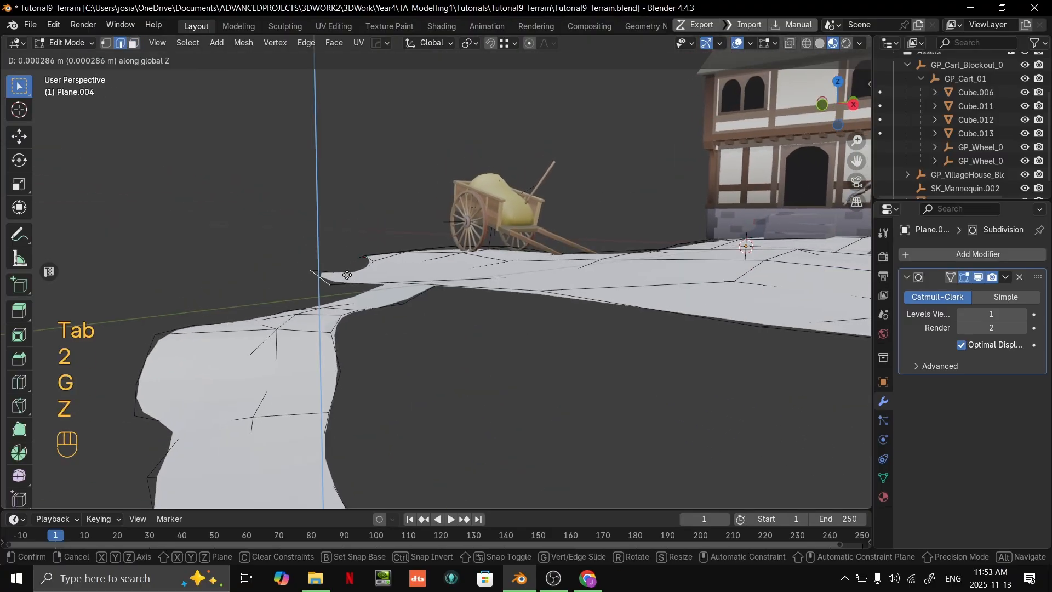
{"action": "left_click", "coordinate": [356, 293]}
- Lower individual vertices along the terrain's front rim below the cart to vary the drop of the ledge
{"action": "key", "text": "1"}
{"action": "key", "text": "g"}
{"action": "left_click", "coordinate": [387, 287]}
{"action": "key", "text": "g"}
{"action": "left_click", "coordinate": [389, 305]}
{"action": "middle_click_drag", "start_coordinate": [390, 305], "coordinate": [504, 323]}
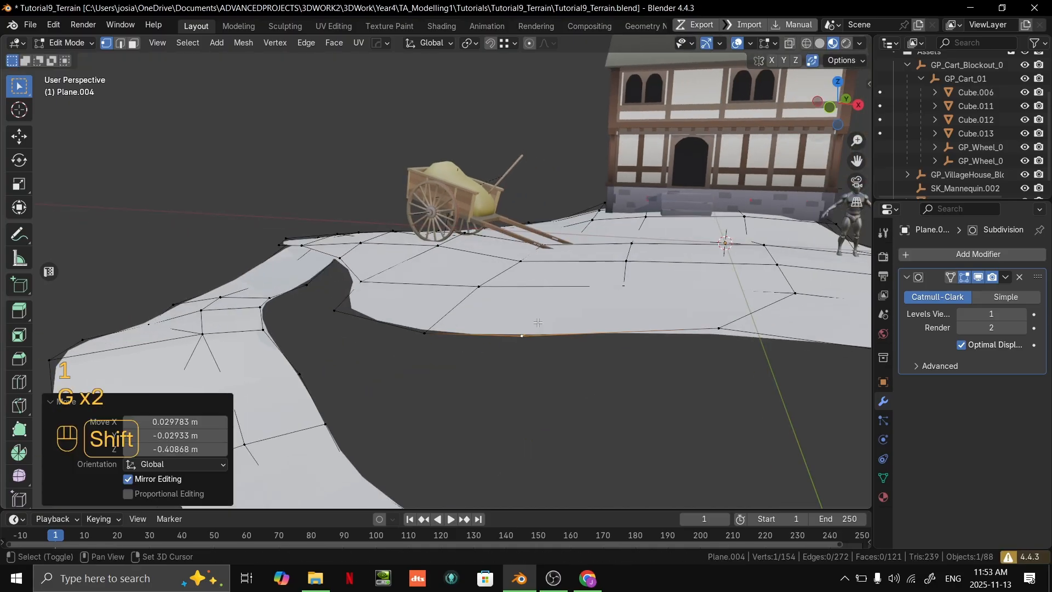
{"action": "middle_click_drag", "start_coordinate": [684, 332], "coordinate": [575, 338]}
{"action": "key", "text": "g"}
{"action": "left_click", "coordinate": [574, 365]}
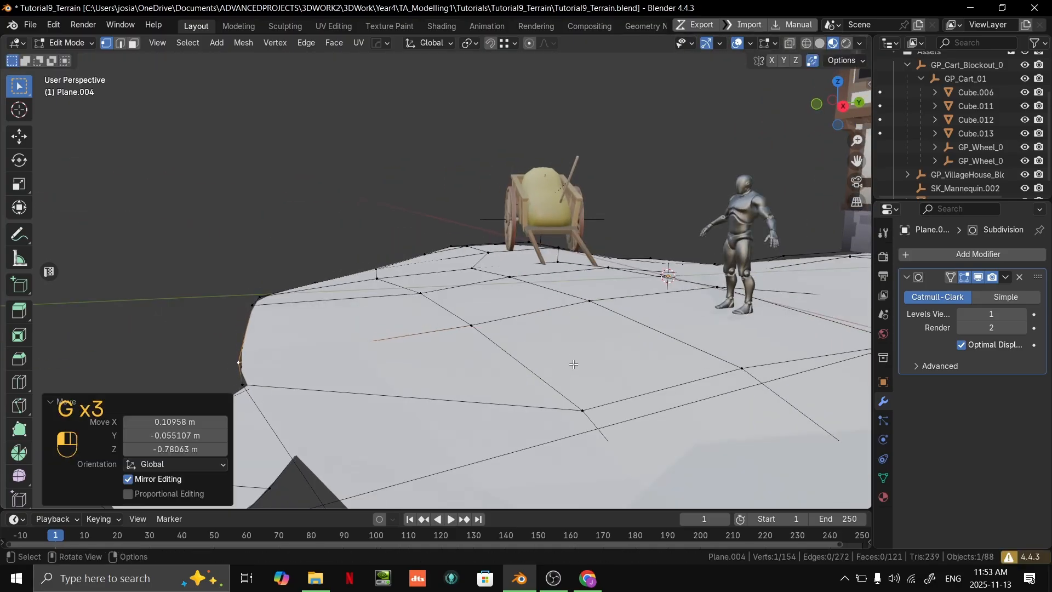
- Reposition further vertices along the front rim of the terrain to smooth its outline, and return to Object Mode
{"action": "left_click", "coordinate": [244, 385]}
{"action": "scroll", "coordinate": [405, 323], "scroll_direction": "down", "scroll_amount": 3}
{"action": "key", "text": "g"}
{"action": "left_click", "coordinate": [425, 348]}
{"action": "middle_click_drag", "start_coordinate": [425, 348], "coordinate": [475, 302]}
{"action": "key", "text": "g"}
{"action": "left_click", "coordinate": [535, 286]}
{"action": "left_click", "coordinate": [518, 278]}
{"action": "key", "text": "g"}
{"action": "left_click", "coordinate": [539, 285]}
{"action": "key", "text": "Tab"}
- Reshape the pointed outer corner of the terrain beside the red face by moving its rim vertices, and return to Object Mode
{"action": "middle_click_drag", "start_coordinate": [475, 302], "coordinate": [432, 263], "text": "shift"}
{"action": "scroll", "coordinate": [432, 263], "scroll_direction": "up", "scroll_amount": 2}
{"action": "scroll", "coordinate": [413, 257], "scroll_direction": "up", "scroll_amount": 2}
{"action": "key", "text": "Tab"}
{"action": "left_click", "coordinate": [324, 243]}
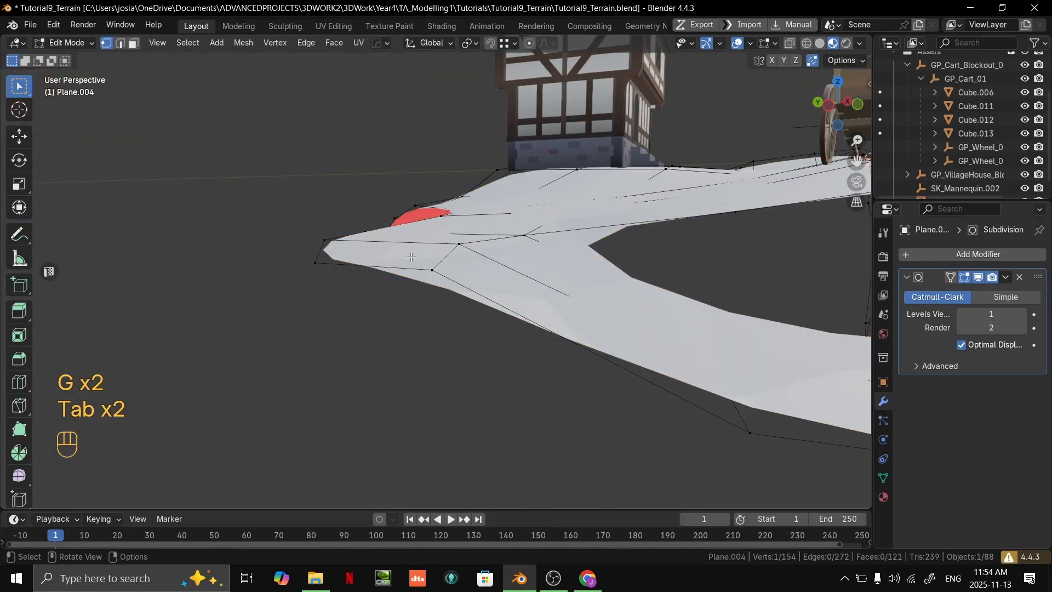
{"action": "left_click", "coordinate": [324, 261]}
{"action": "left_click", "coordinate": [314, 269]}
{"action": "key", "text": "g"}
{"action": "left_click", "coordinate": [318, 292]}
{"action": "left_click", "coordinate": [362, 226]}
{"action": "key", "text": "g"}
{"action": "left_click", "coordinate": [334, 246]}
{"action": "left_click", "coordinate": [335, 246]}
{"action": "key", "text": "g"}
{"action": "left_click", "coordinate": [329, 261]}
{"action": "middle_click_drag", "start_coordinate": [329, 261], "coordinate": [416, 298]}
{"action": "key", "text": "Tab"}
- Move the rim vertices behind the house to even out the terrain's outer curve, and return to Object Mode
{"action": "middle_click_drag", "start_coordinate": [422, 294], "coordinate": [565, 324]}
{"action": "key", "text": "Tab"}
{"action": "key", "text": "grave"}
{"action": "middle_click_drag", "start_coordinate": [572, 407], "coordinate": [354, 231]}
{"action": "key", "text": "g"}
{"action": "left_click", "coordinate": [403, 163]}
{"action": "left_click", "coordinate": [339, 415]}
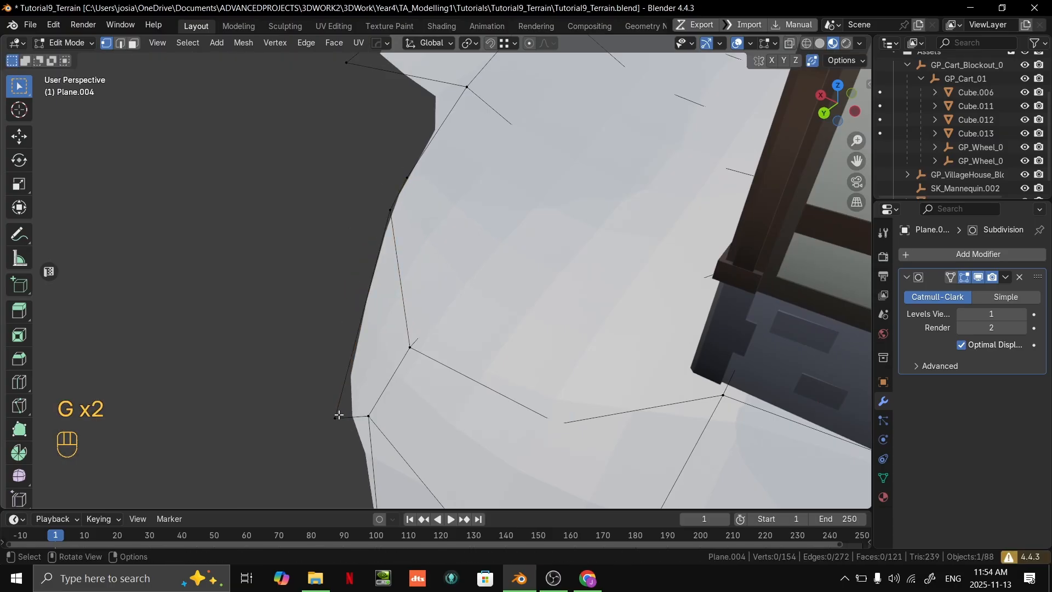
{"action": "key", "text": "g"}
{"action": "left_click", "coordinate": [356, 339]}
{"action": "middle_click_drag", "start_coordinate": [356, 340], "coordinate": [520, 366]}
{"action": "key", "text": "g"}
{"action": "left_click", "coordinate": [453, 345]}
{"action": "key", "text": "g"}
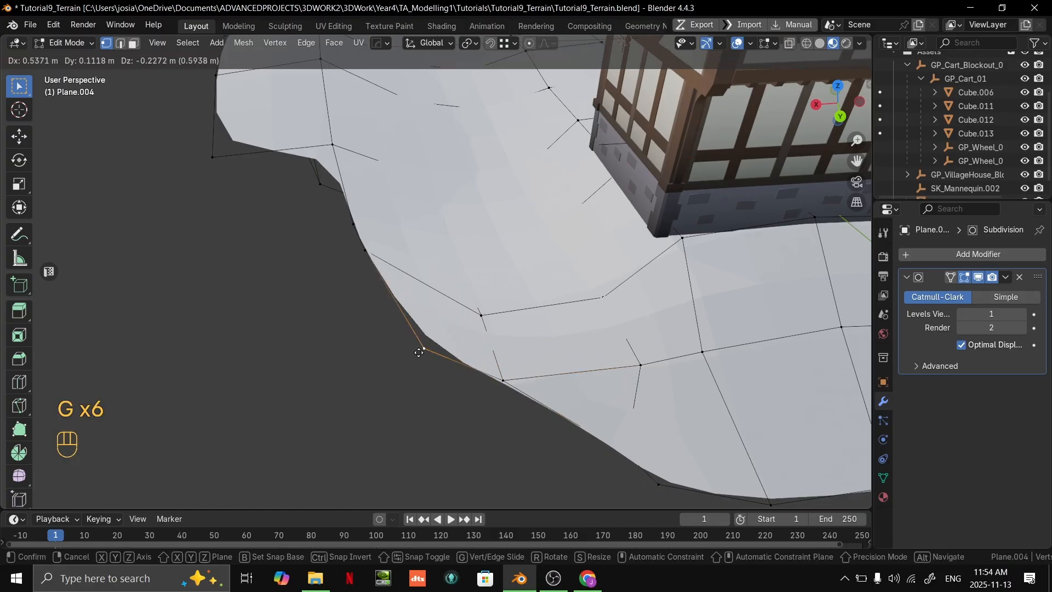
{"action": "left_click", "coordinate": [413, 353]}
{"action": "key", "text": "Tab"}
- Shift the rim vertex just below the step in the terrain's outline, between the house and the rock
{"action": "middle_click_drag", "start_coordinate": [584, 383], "coordinate": [498, 317]}
{"action": "key", "text": "Tab"}
{"action": "key", "text": "2"}
{"action": "left_click", "coordinate": [466, 309]}
{"action": "middle_click_drag", "start_coordinate": [432, 354], "coordinate": [441, 367]}
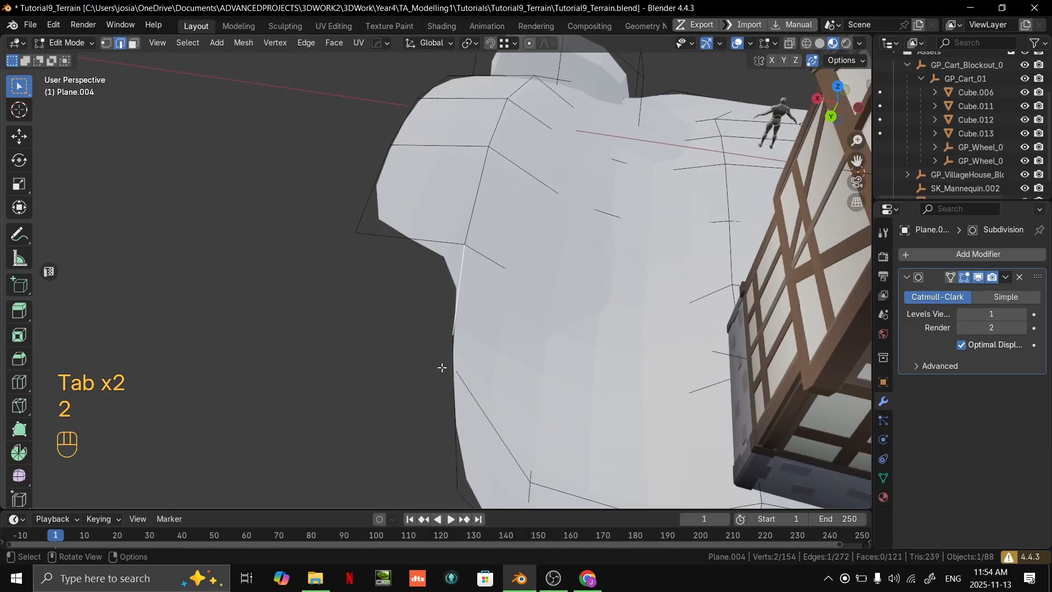
{"action": "left_click", "coordinate": [459, 334]}
{"action": "key", "text": "g"}
{"action": "left_click", "coordinate": [470, 333]}
{"action": "left_click", "coordinate": [452, 385]}
- Extrude the rim edge outward at the step in the outline and merge its corner with the neighbouring rim vertex
{"action": "key", "text": "2"}
{"action": "left_click", "coordinate": [460, 291]}
{"action": "key", "text": "e"}
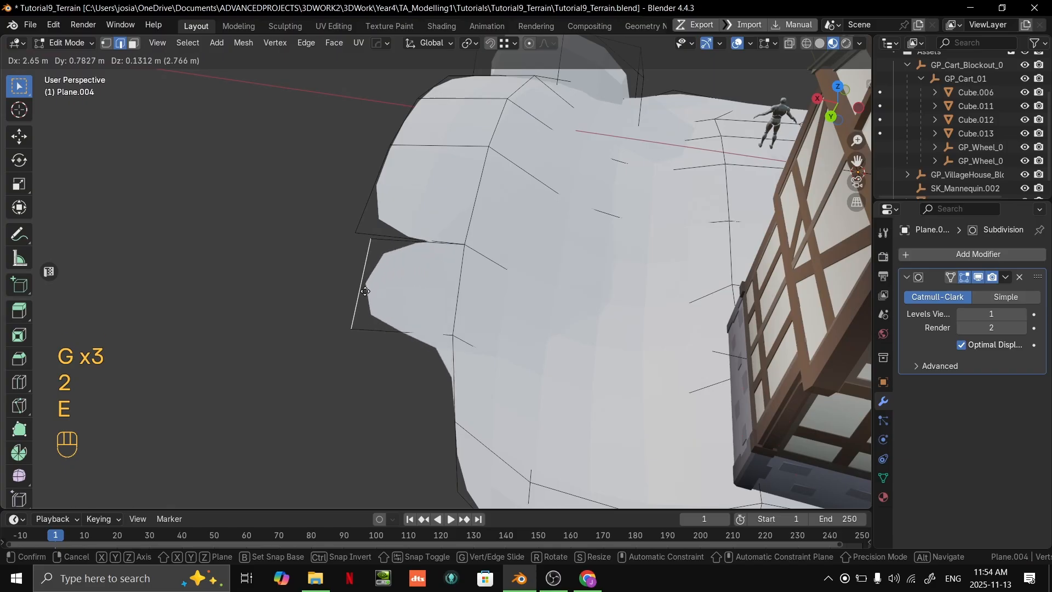
{"action": "left_click", "coordinate": [348, 234], "text": "ctrl"}
{"action": "middle_click_drag", "start_coordinate": [326, 394], "coordinate": [327, 367]}
{"action": "left_click", "coordinate": [360, 353]}
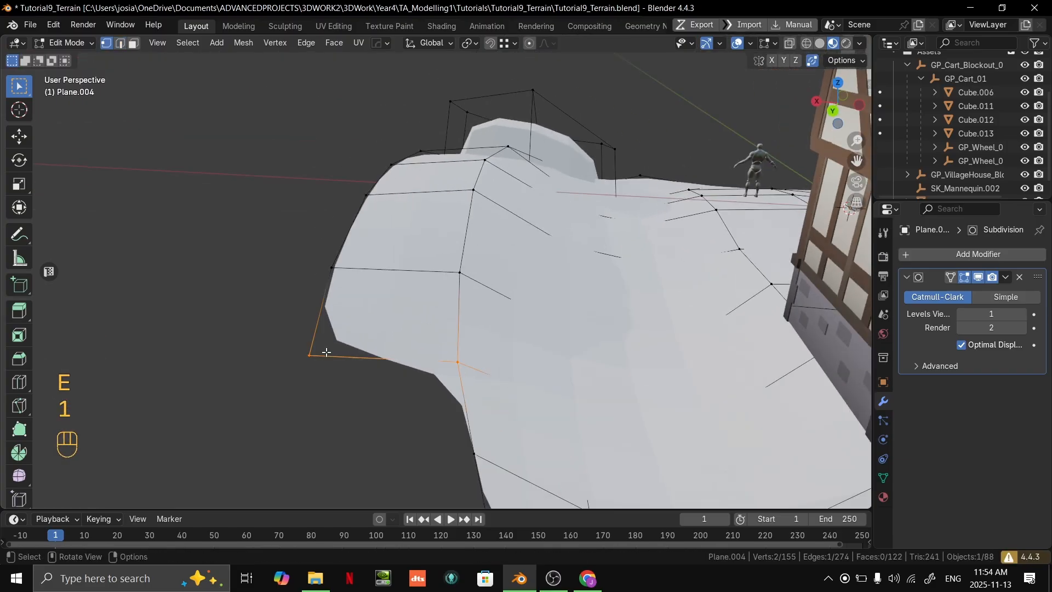
- Move the extruded face's outer vertex by about -1.15 m in X, -0.45 m in Y and 0.44 m in Z
{"action": "key", "text": "1"}
{"action": "left_click", "coordinate": [339, 345]}
{"action": "key", "text": "g"}
{"action": "left_click", "coordinate": [357, 333]}
{"action": "middle_click_drag", "start_coordinate": [356, 333], "coordinate": [658, 319]}
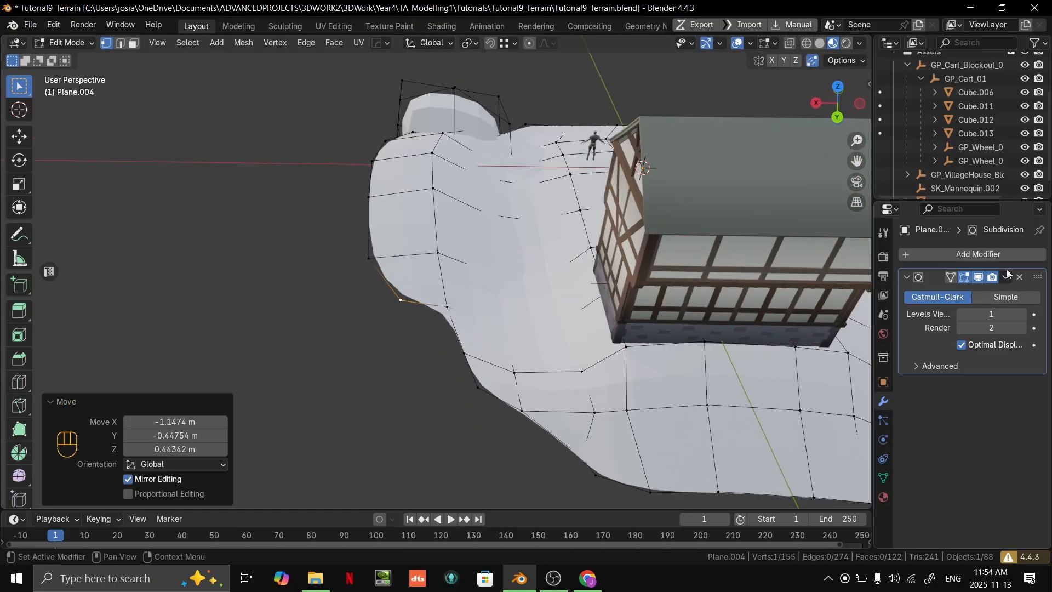
- Toggle the Subdivision modifier's viewport display to compare the extended rim's base mesh with its smoothed form
{"action": "middle_click_drag", "start_coordinate": [789, 307], "coordinate": [808, 313]}
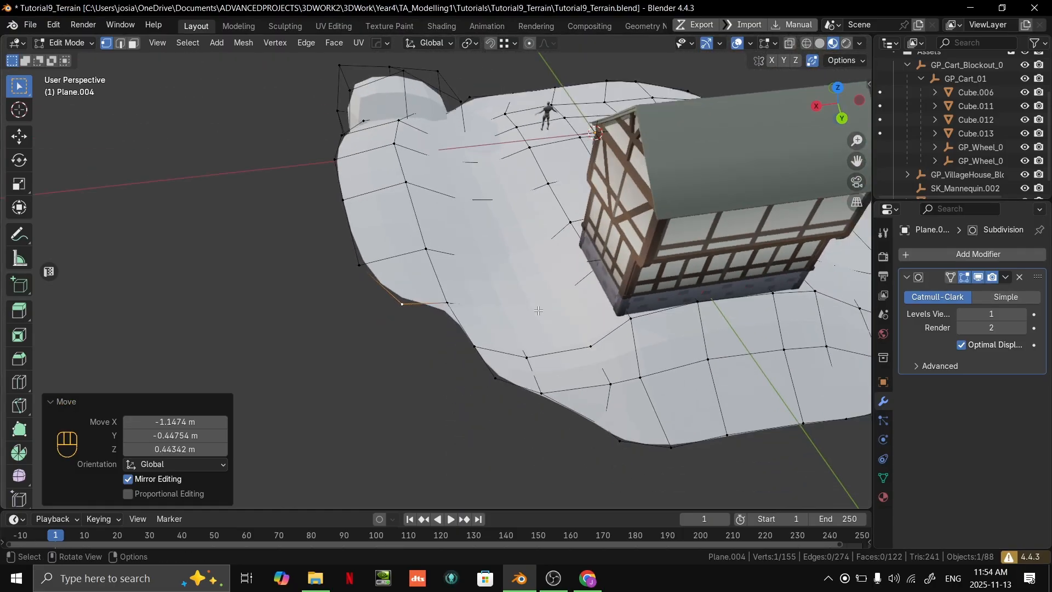
{"action": "scroll", "coordinate": [808, 312], "scroll_direction": "up", "scroll_amount": 2}
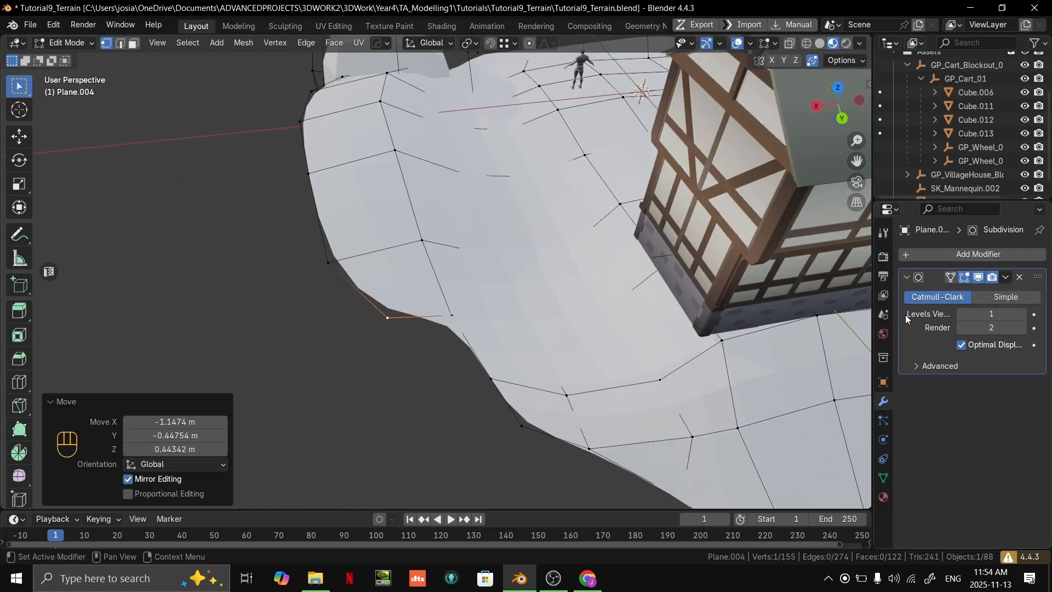
{"action": "left_click", "coordinate": [979, 276]}
{"action": "left_click", "coordinate": [978, 276]}
{"action": "left_click", "coordinate": [978, 276]}
{"action": "left_click", "coordinate": [978, 276]}
{"action": "left_click", "coordinate": [979, 278]}
{"action": "left_click", "coordinate": [978, 277]}
{"action": "left_click", "coordinate": [979, 277]}
{"action": "left_click", "coordinate": [978, 277]}
- Move the inner rim vertex about 0.40 m in X, 0.45 m in Y and -0.38 m in Z, and re-enable the Subdivision modifier's viewport display
{"action": "middle_click_drag", "start_coordinate": [607, 325], "coordinate": [575, 276]}
{"action": "scroll", "coordinate": [463, 236], "scroll_direction": "up", "scroll_amount": 3}
{"action": "key", "text": "1"}
{"action": "key", "text": "g"}
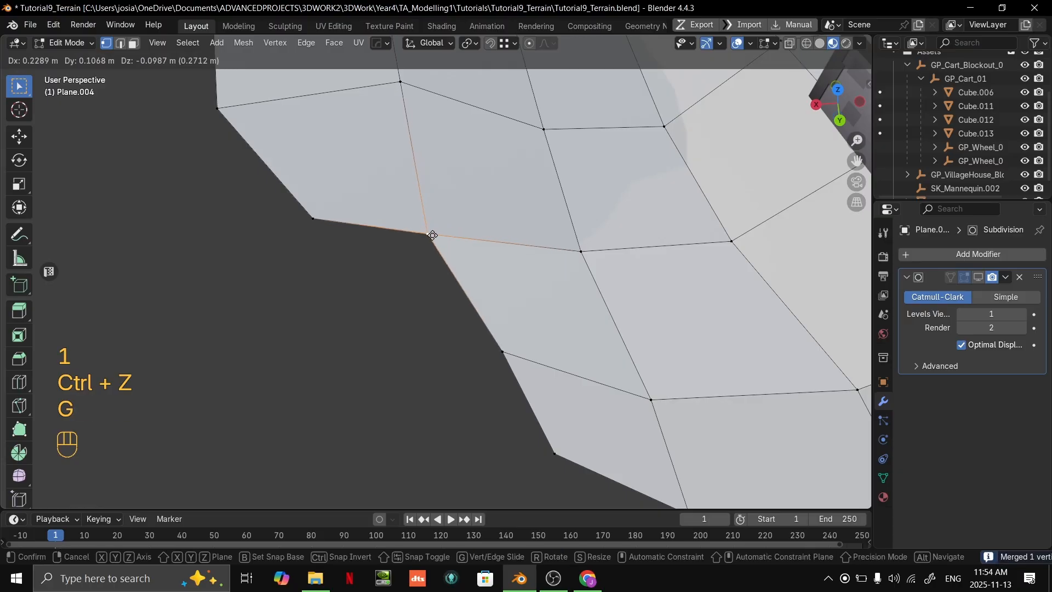
{"action": "left_click", "coordinate": [425, 246]}
{"action": "scroll", "coordinate": [478, 340], "scroll_direction": "down", "scroll_amount": 5}
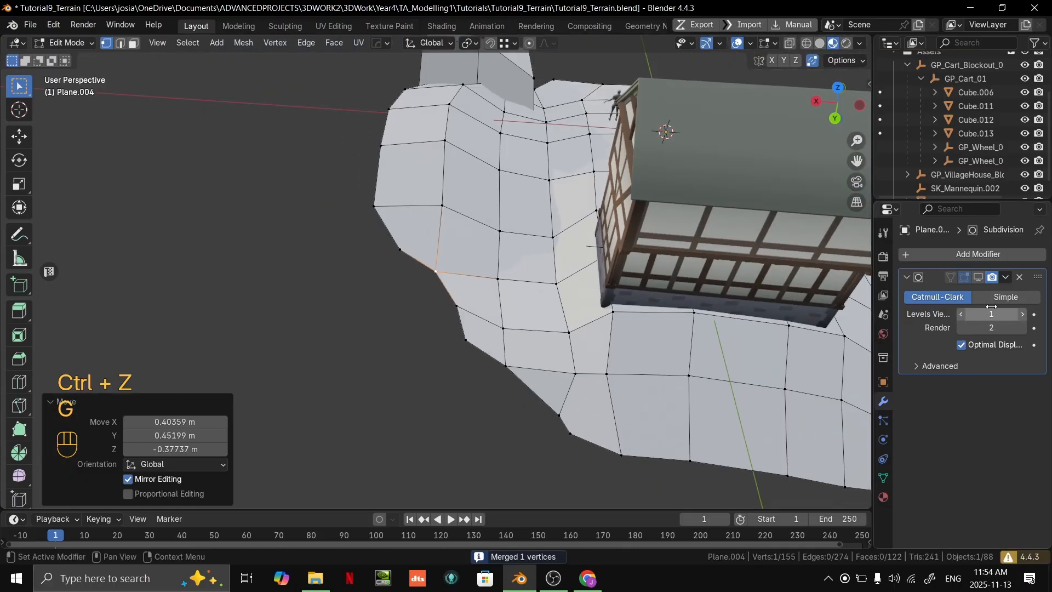
{"action": "left_click", "coordinate": [978, 278]}
- Move the terrain's outer rim edge beside the large rock downward
{"action": "key", "text": "Tab"}
{"action": "middle_click_drag", "start_coordinate": [428, 361], "coordinate": [421, 313]}
{"action": "middle_click_drag", "start_coordinate": [421, 313], "coordinate": [451, 298], "text": "shift"}
{"action": "key", "text": "Tab"}
{"action": "key", "text": "2"}
{"action": "key", "text": "g"}
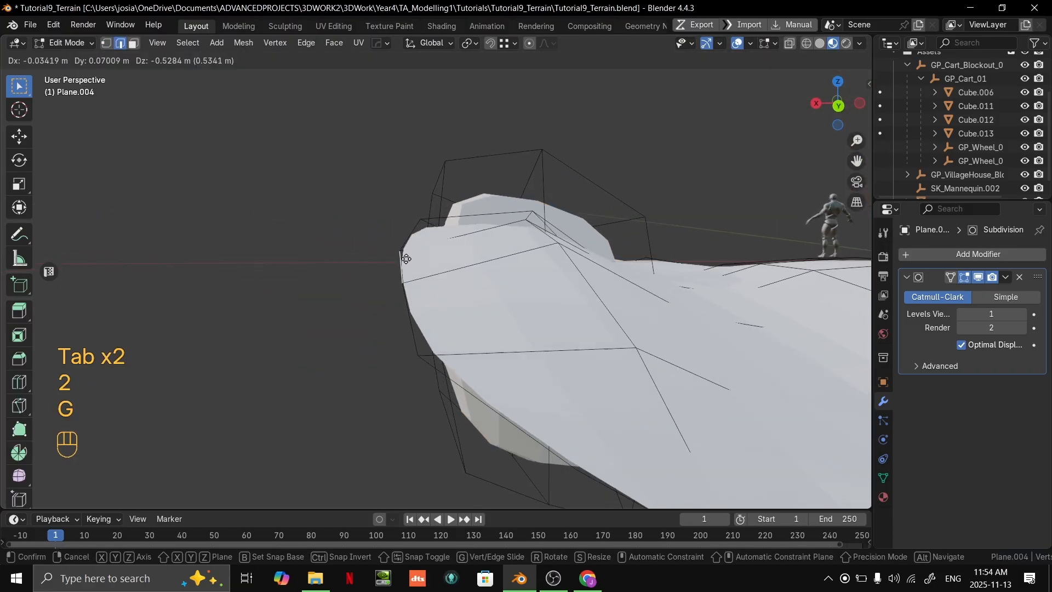
{"action": "left_click", "coordinate": [404, 268]}
- Adjust a single vertex on the outer rim near the rock, and return to Object Mode
{"action": "middle_click_drag", "start_coordinate": [405, 306], "coordinate": [341, 235]}
{"action": "key", "text": "1"}
{"action": "left_click", "coordinate": [330, 265]}
{"action": "key", "text": "g"}
{"action": "left_click", "coordinate": [350, 263]}
{"action": "key", "text": "Tab"}
- Switch to the Google Slides presentation to review the "Modifiers are cool" slide, and return to Blender
{"action": "middle_click_drag", "start_coordinate": [508, 307], "coordinate": [466, 367]}
{"action": "middle_click_drag", "start_coordinate": [465, 367], "coordinate": [639, 274], "text": "shift"}
{"action": "key", "text": "alt+Tab"}
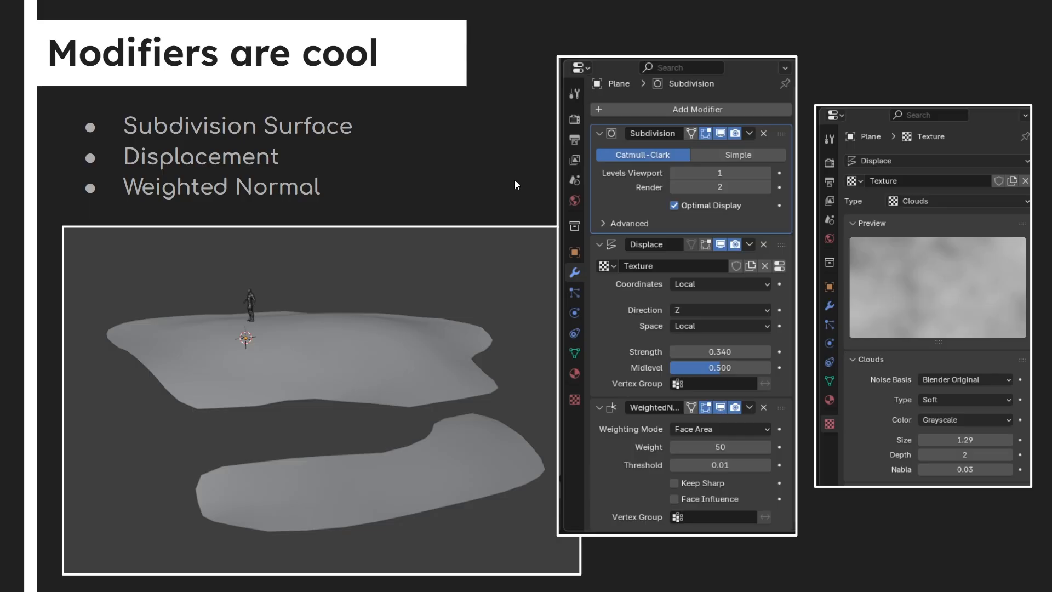
{"action": "key", "text": "alt+Tab"}
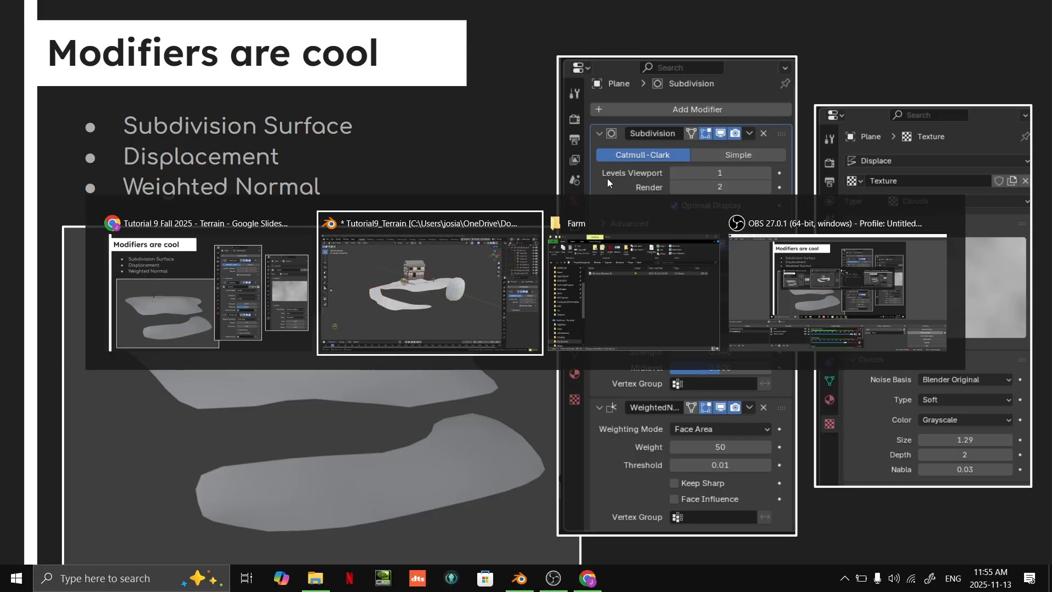
- Add a Displace modifier to the terrain mesh
{"action": "middle_click_drag", "start_coordinate": [551, 328], "coordinate": [666, 367]}
{"action": "middle_click_drag", "start_coordinate": [751, 333], "coordinate": [693, 313]}
{"action": "middle_click_drag", "start_coordinate": [577, 292], "coordinate": [547, 309]}
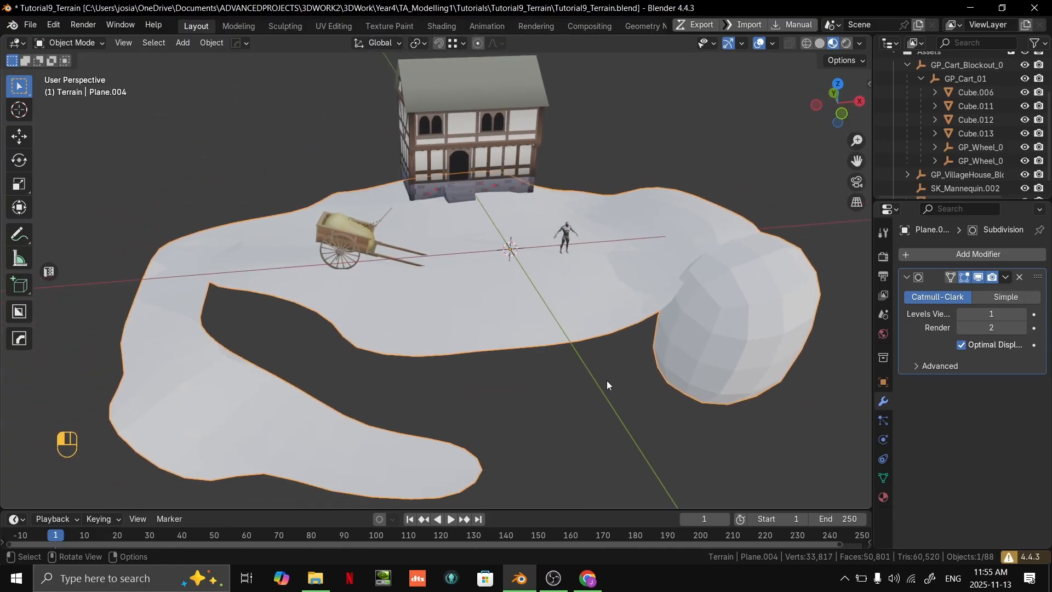
{"action": "left_click", "coordinate": [959, 255]}
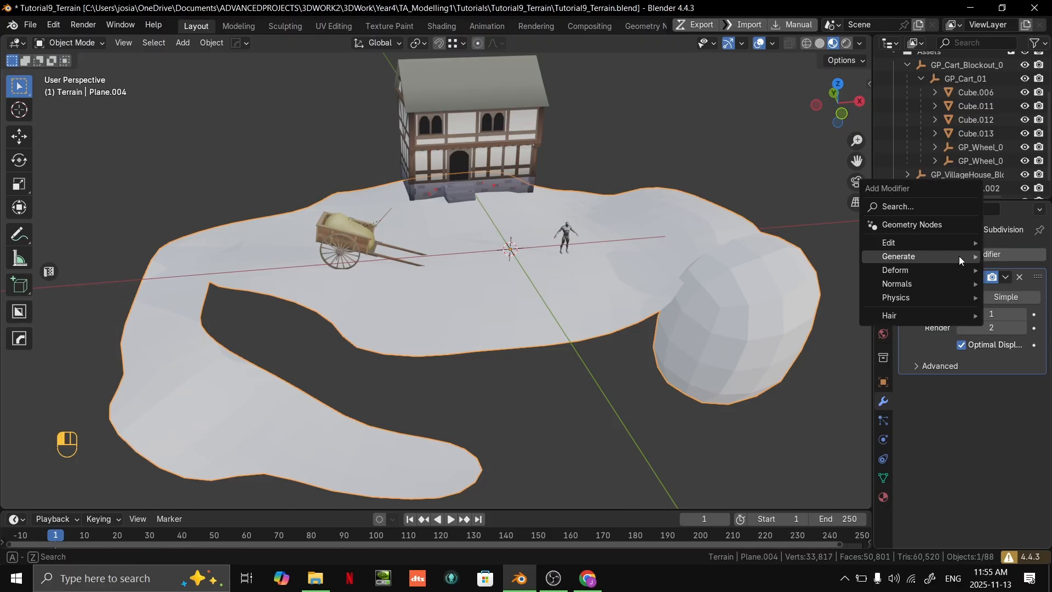
{"action": "mouse_move", "coordinate": [960, 257]}
{"action": "mouse_move", "coordinate": [913, 268]}
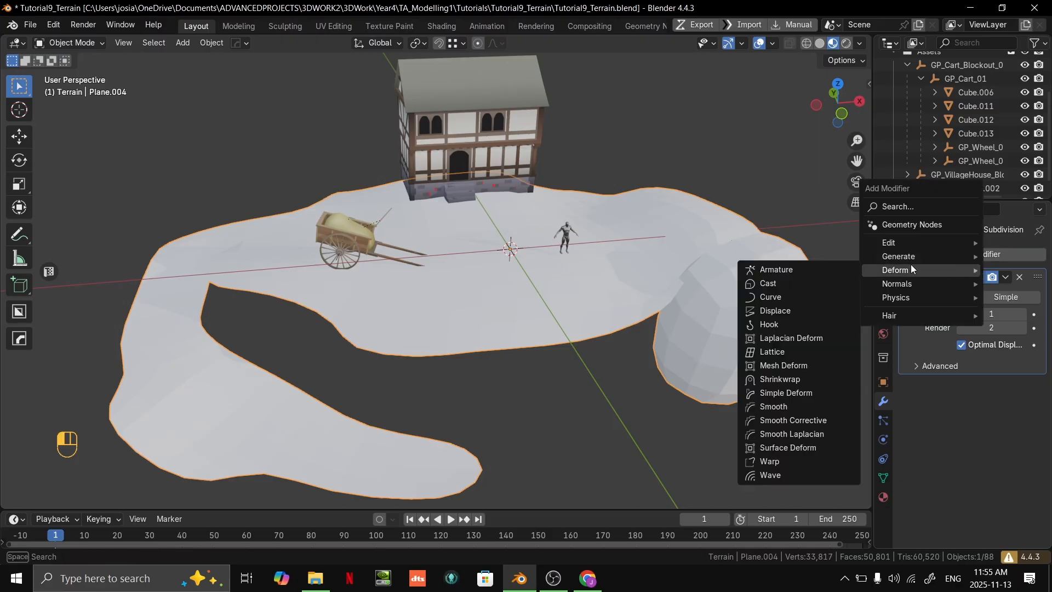
{"action": "left_click", "coordinate": [780, 310]}
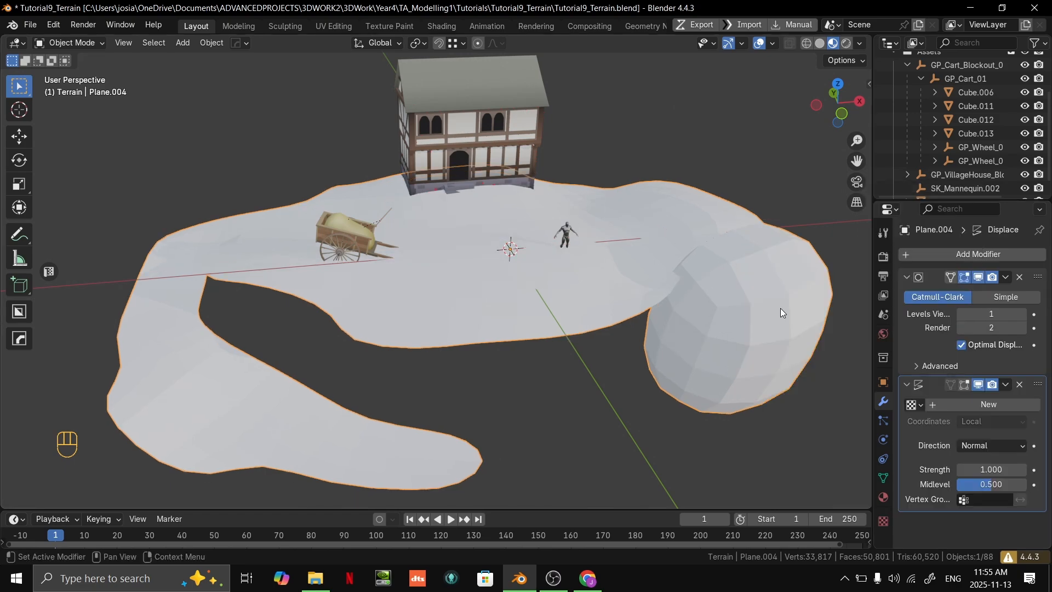
- Try a different strength on the Displace modifier, and undo the change
{"action": "middle_click_drag", "start_coordinate": [689, 364], "coordinate": [720, 317]}
{"action": "mouse_move", "coordinate": [999, 470]}
{"action": "left_mouse_down"}
{"action": "mouse_move", "coordinate": [956, 471]}
{"action": "mouse_move", "coordinate": [1041, 470]}
{"action": "mouse_move", "coordinate": [963, 470]}
{"action": "mouse_move", "coordinate": [1012, 470]}
{"action": "left_mouse_up"}
{"action": "key", "text": "ctrl+z"}
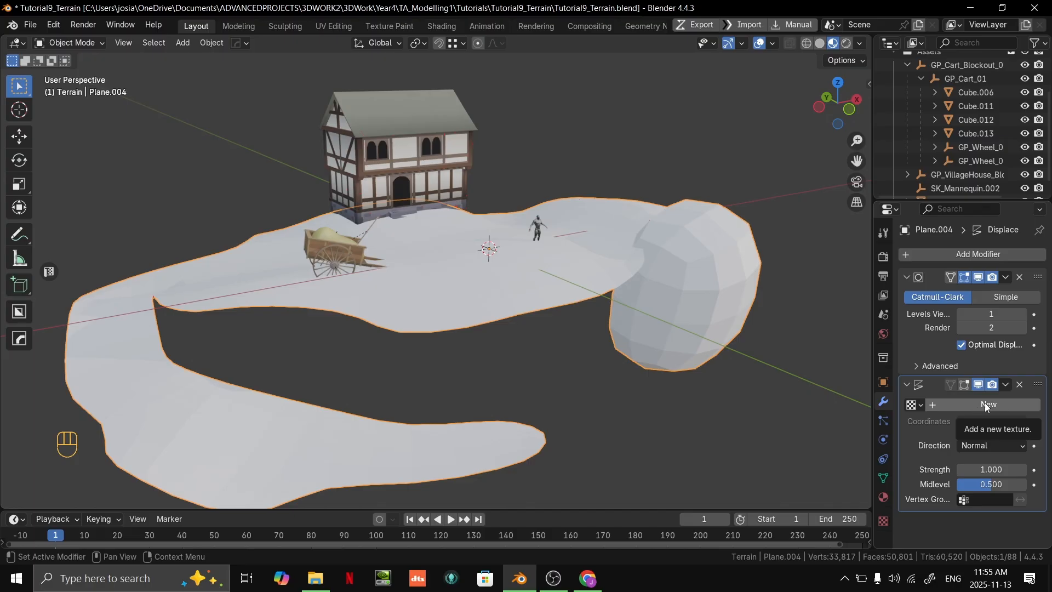
- Create a new texture for the Displace modifier and set its type to Clouds
{"action": "left_click", "coordinate": [985, 404]}
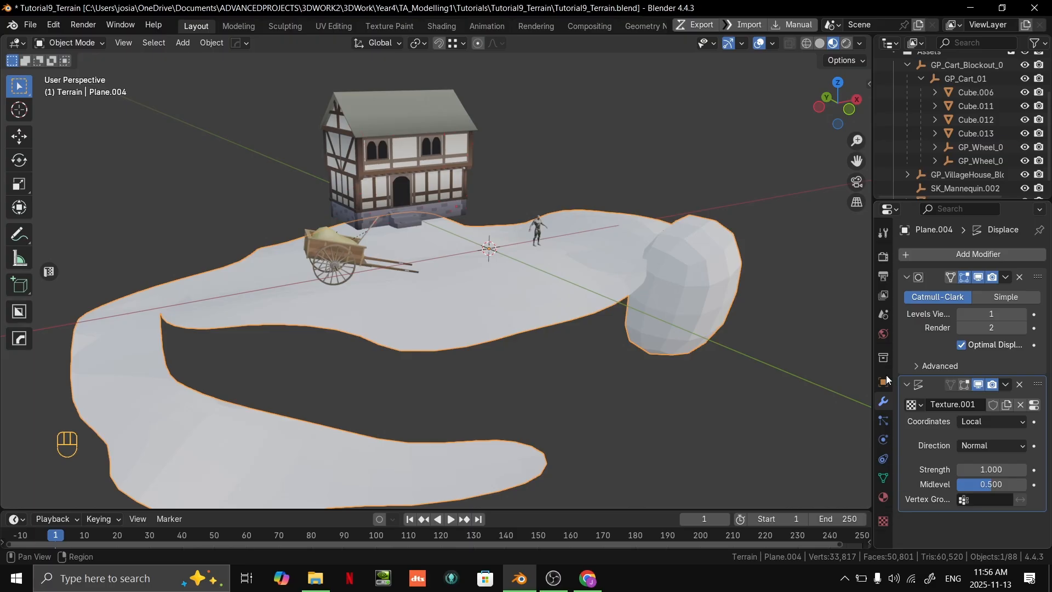
{"action": "left_click", "coordinate": [883, 522]}
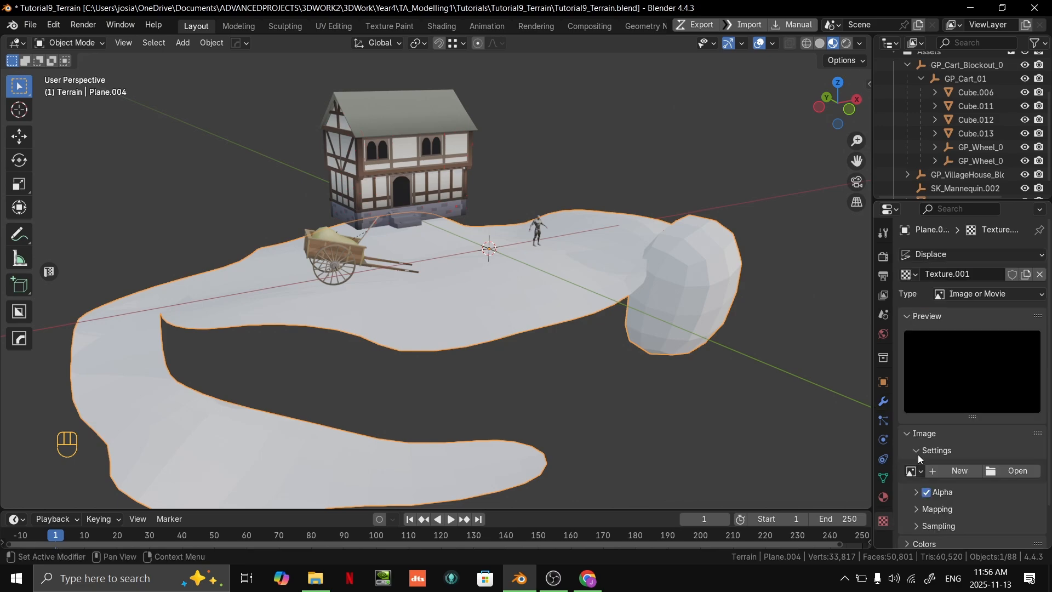
{"action": "scroll", "coordinate": [965, 352], "scroll_direction": "up", "scroll_amount": 2}
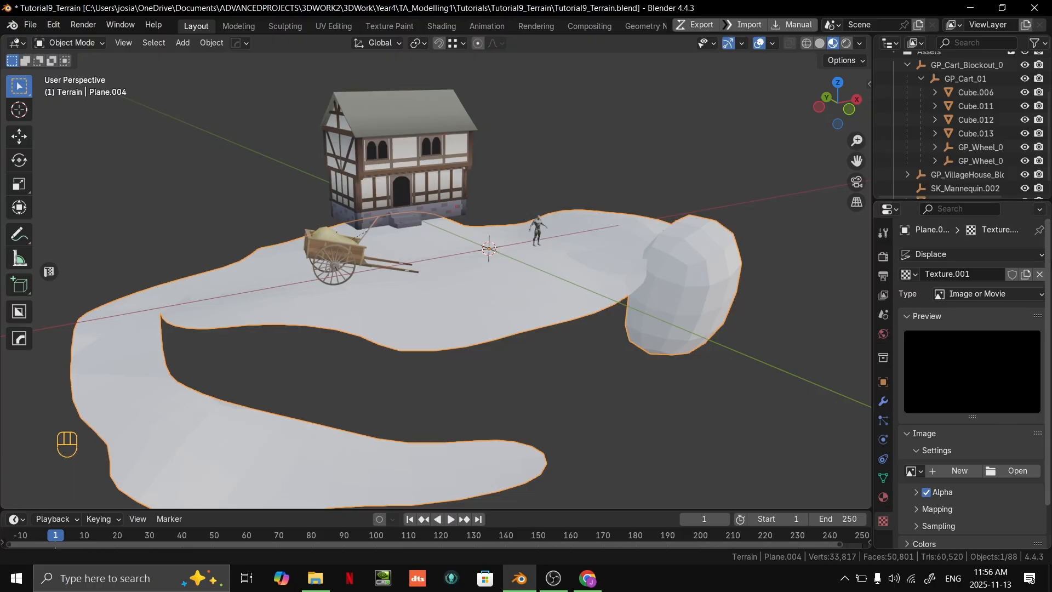
{"action": "left_click", "coordinate": [995, 293]}
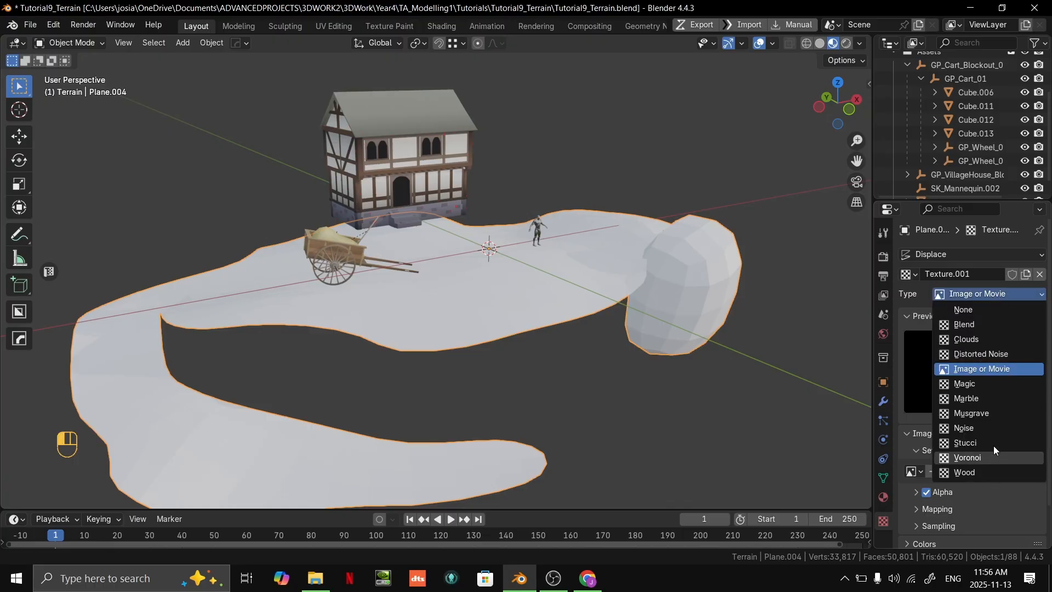
{"action": "left_click", "coordinate": [981, 340]}
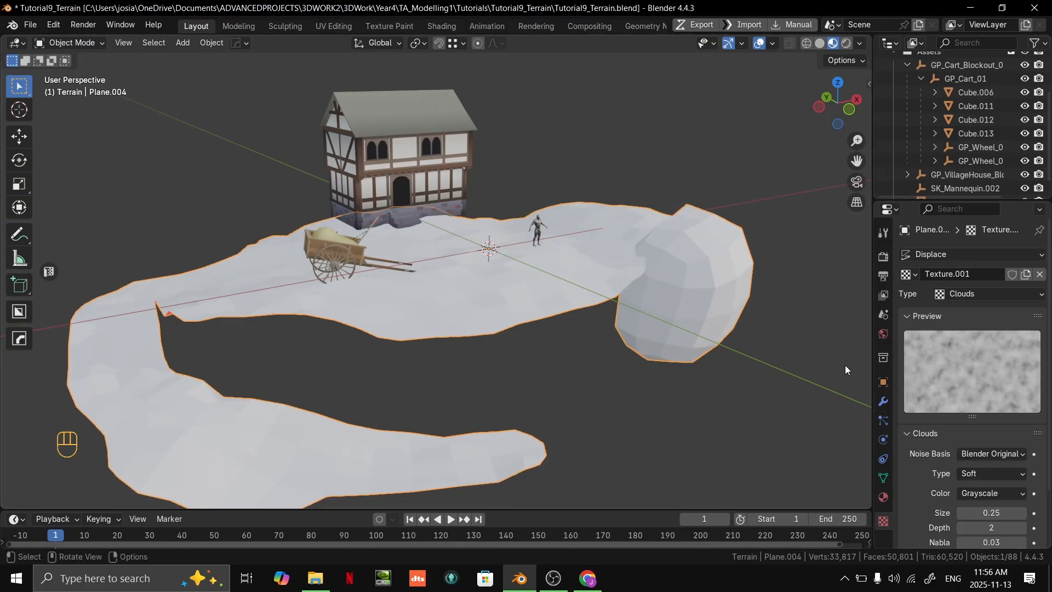
- Examine the displaced terrain surface, the Displace modifier's options and the Clouds texture's settings
{"action": "middle_click_drag", "start_coordinate": [717, 337], "coordinate": [674, 299]}
{"action": "middle_click_drag", "start_coordinate": [674, 299], "coordinate": [644, 305]}
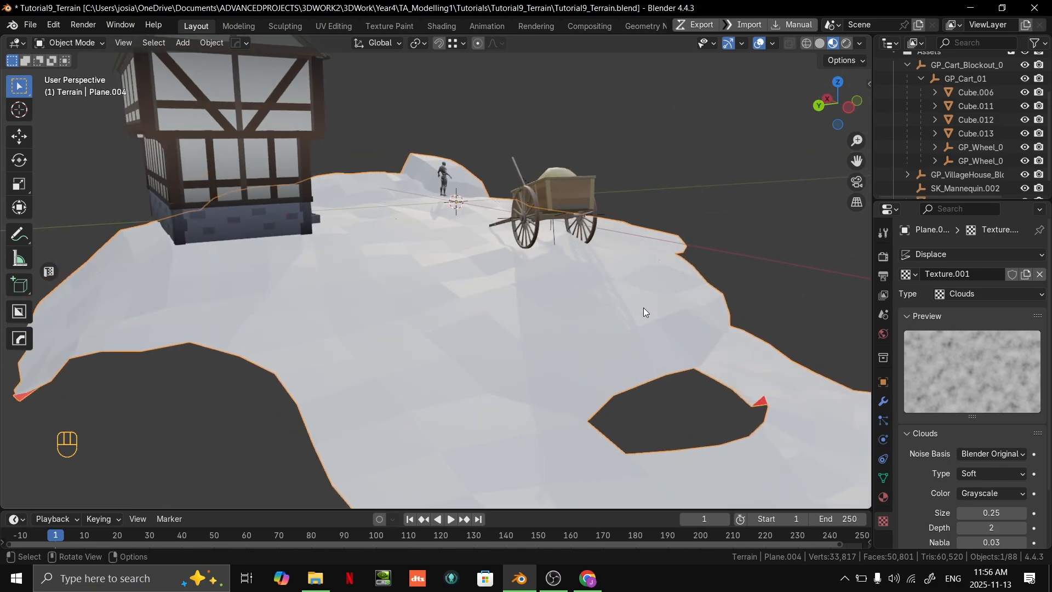
{"action": "left_click", "coordinate": [883, 402]}
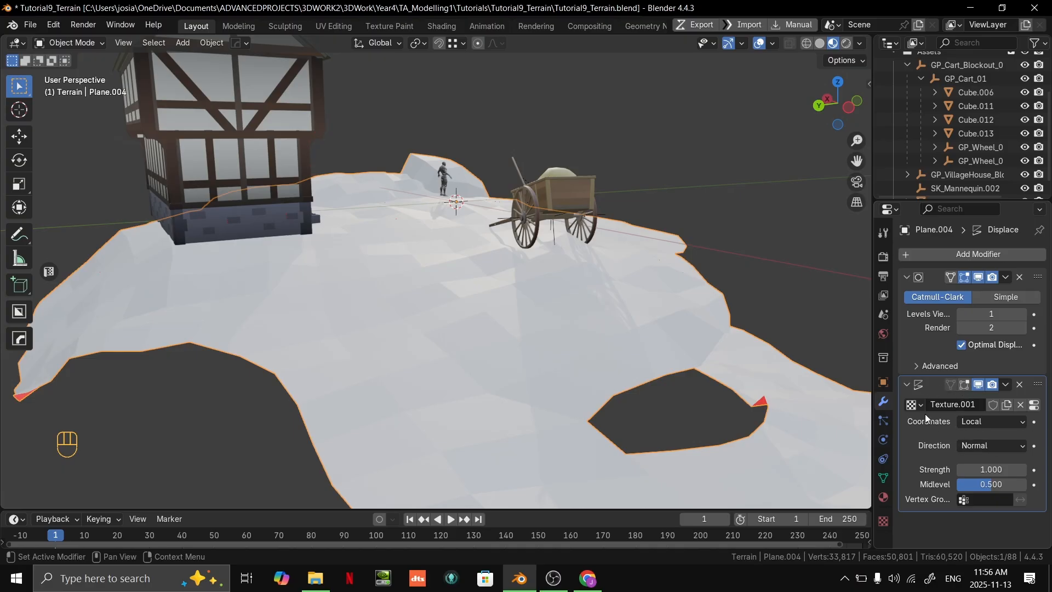
{"action": "left_click", "coordinate": [968, 255]}
{"action": "mouse_move", "coordinate": [936, 244]}
{"action": "left_click", "coordinate": [883, 520]}
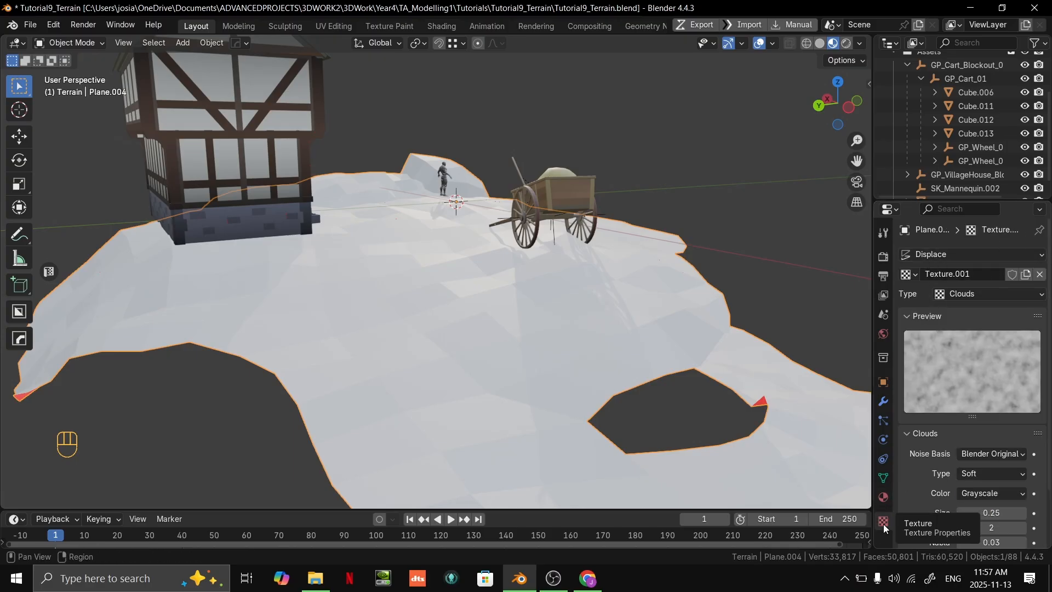
{"action": "left_click", "coordinate": [980, 295]}
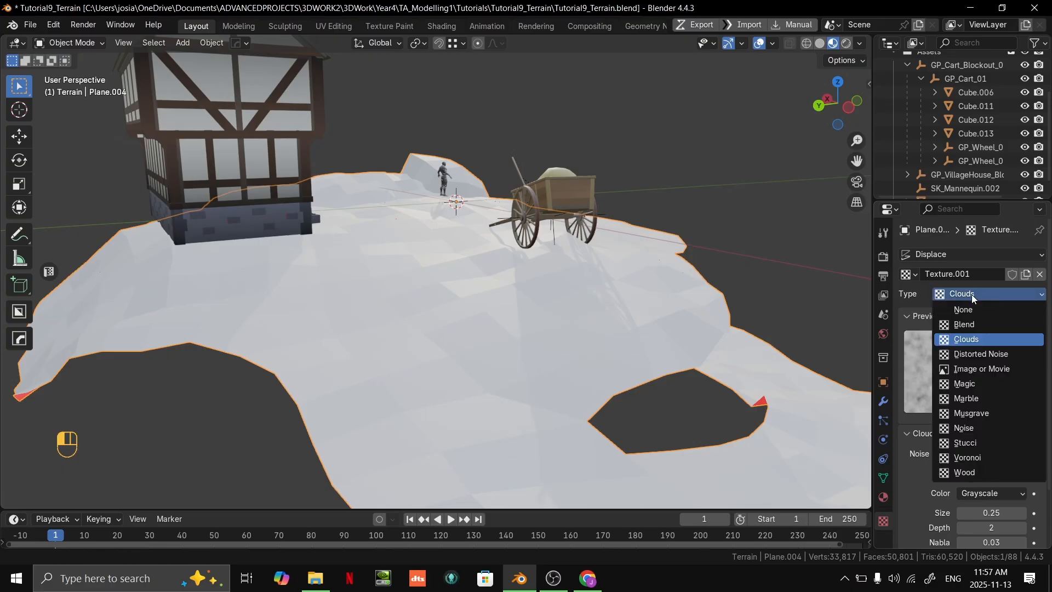
{"action": "middle_click_drag", "start_coordinate": [650, 343], "coordinate": [682, 315]}
{"action": "scroll", "coordinate": [981, 384], "scroll_direction": "down", "scroll_amount": 3}
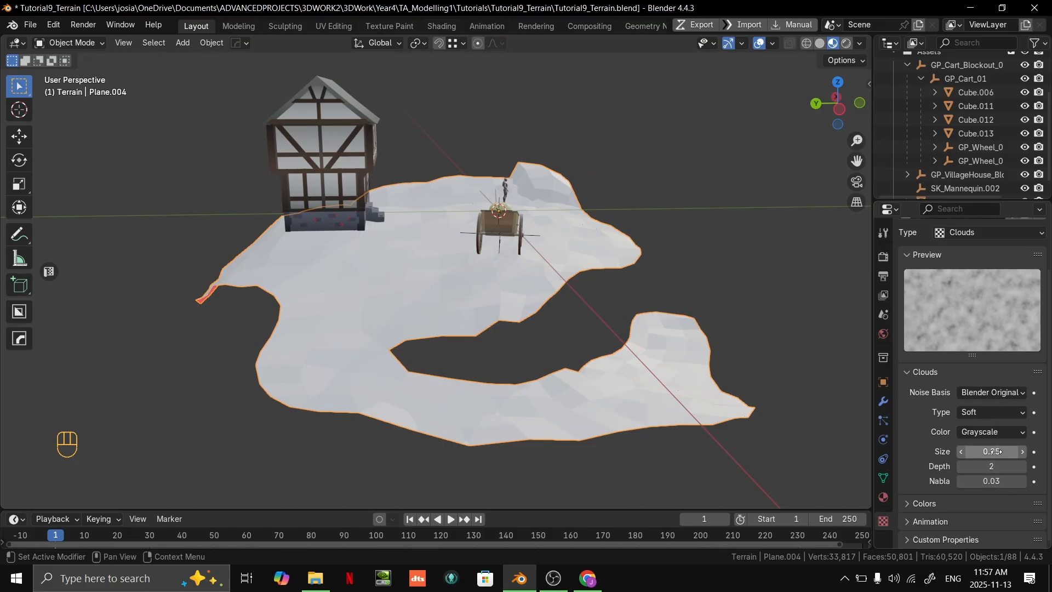
- Set the Clouds texture's size to 1.5
{"action": "left_click_drag", "start_coordinate": [997, 451], "coordinate": [1040, 451], "text": "shift"}
{"action": "left_click", "coordinate": [1003, 456]}
{"action": "type", "text": "1"}
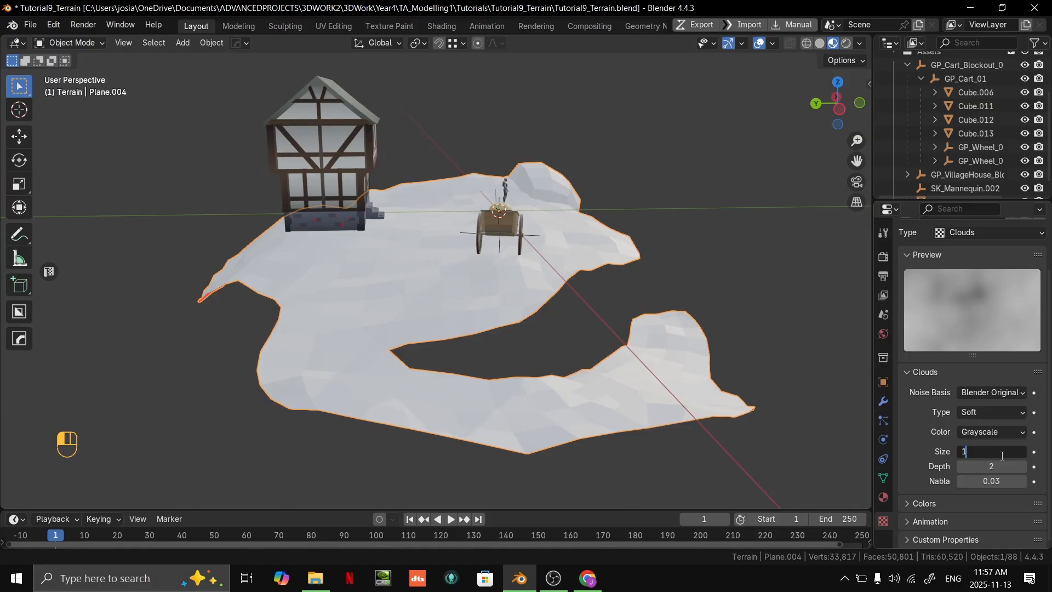
{"action": "type", "text": ".5"}
{"action": "key", "text": "Return"}
- Try a lower midlevel on the Displace modifier, and undo the change
{"action": "middle_click_drag", "start_coordinate": [840, 300], "coordinate": [675, 328]}
{"action": "left_click", "coordinate": [883, 401]}
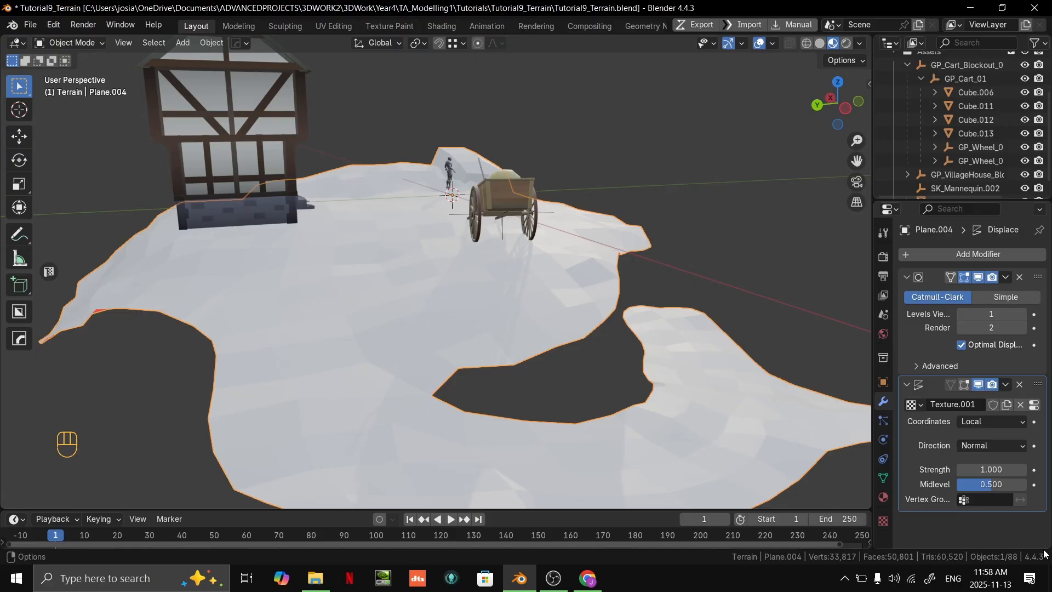
{"action": "left_click_drag", "start_coordinate": [995, 486], "coordinate": [969, 484]}
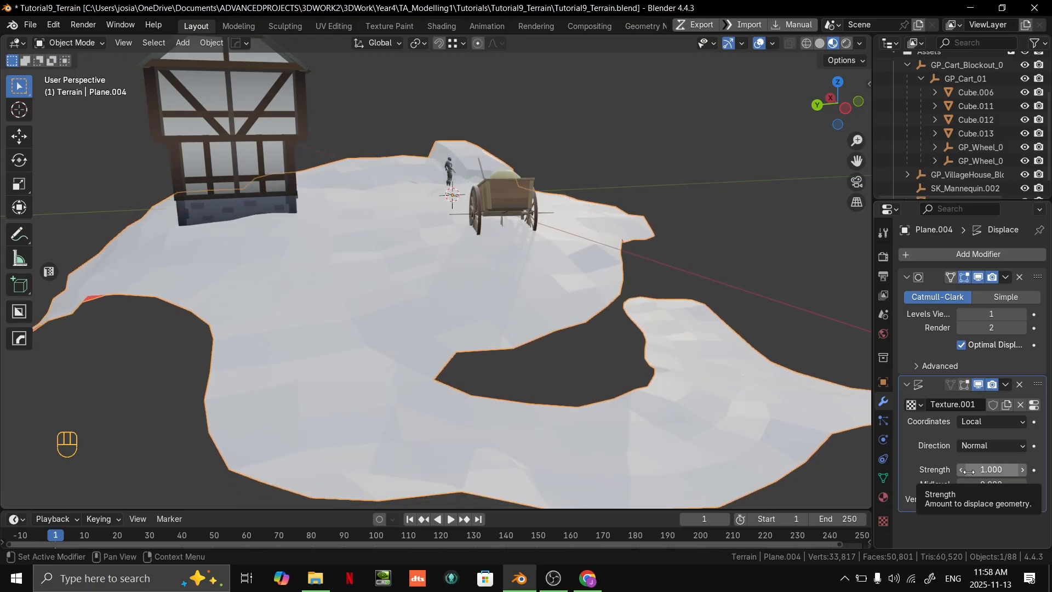
{"action": "key", "text": "ctrl+z"}
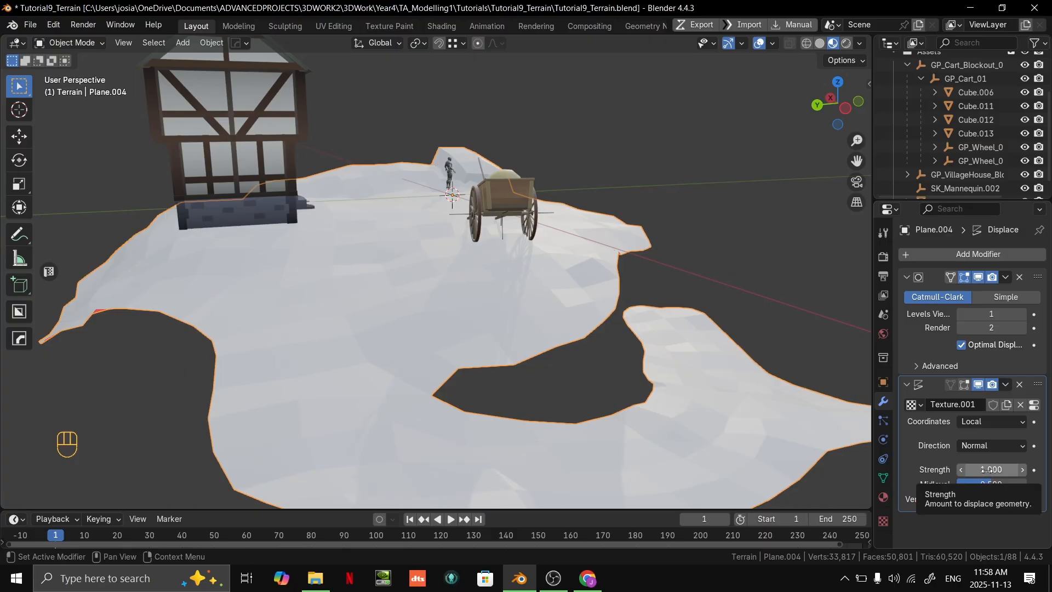
- Set the Displace modifier's strength to 0.5
{"action": "left_click_drag", "start_coordinate": [990, 472], "coordinate": [972, 473]}
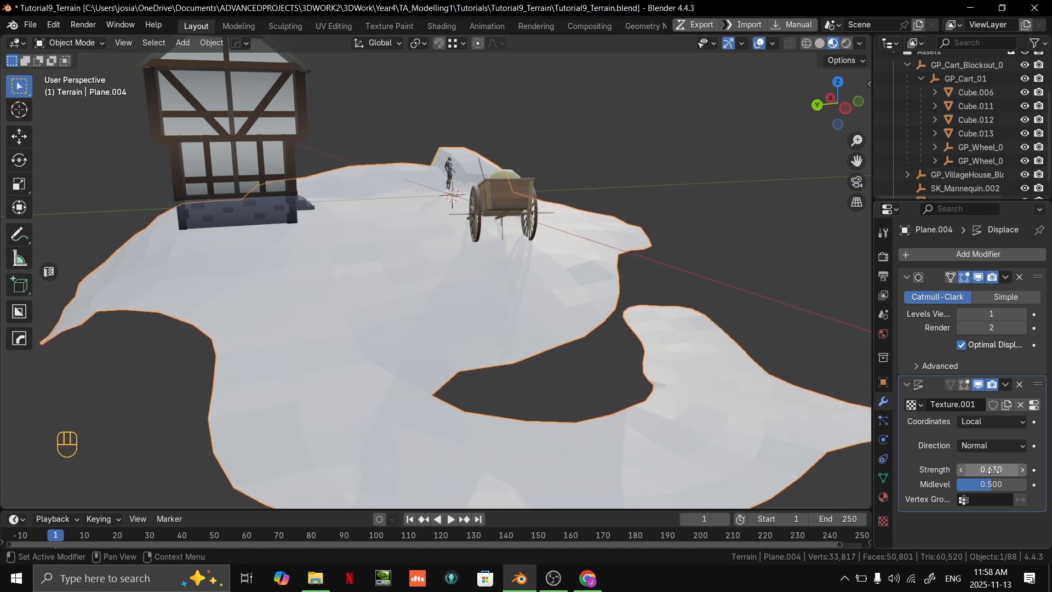
{"action": "type", "text": ".5"}
{"action": "key", "text": "Return"}
{"action": "middle_click_drag", "start_coordinate": [844, 452], "coordinate": [594, 290]}
{"action": "scroll", "coordinate": [595, 291], "scroll_direction": "up", "scroll_amount": 3}
{"action": "middle_click_drag", "start_coordinate": [595, 292], "coordinate": [479, 322], "text": "shift"}
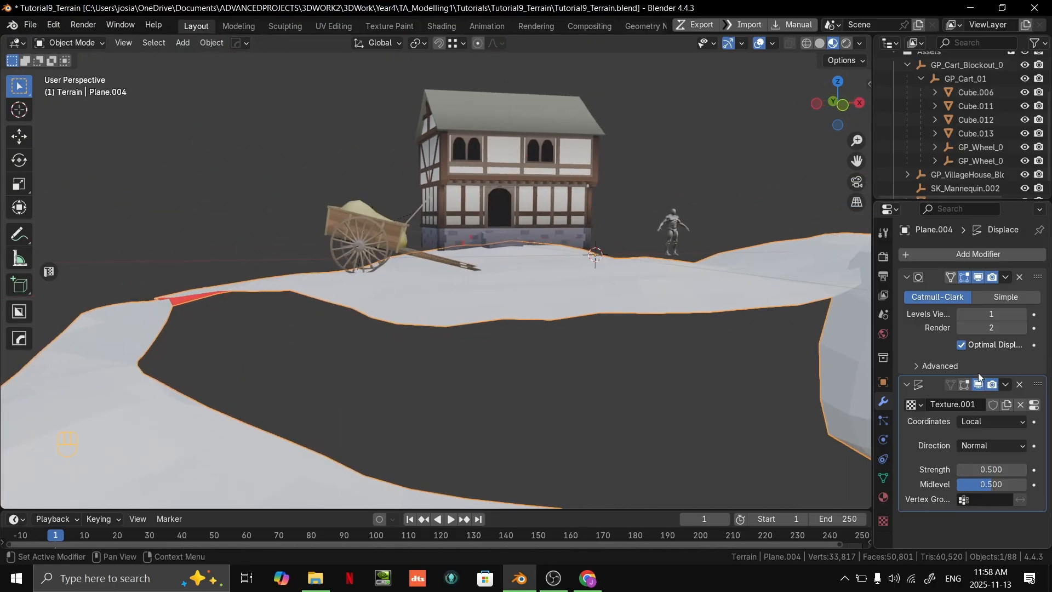
- Examine how the displacement affects the terrain around the house, the cart and the rounded rock block
{"action": "left_click", "coordinate": [978, 384]}
{"action": "left_click", "coordinate": [979, 384]}
{"action": "scroll", "coordinate": [690, 350], "scroll_direction": "down", "scroll_amount": 4}
{"action": "middle_click_drag", "start_coordinate": [693, 349], "coordinate": [634, 359]}
{"action": "scroll", "coordinate": [634, 360], "scroll_direction": "up", "scroll_amount": 4}
{"action": "middle_click_drag", "start_coordinate": [548, 403], "coordinate": [680, 315]}
{"action": "middle_click_drag", "start_coordinate": [680, 315], "coordinate": [689, 359]}
{"action": "scroll", "coordinate": [778, 344], "scroll_direction": "down", "scroll_amount": 3}
{"action": "left_click", "coordinate": [775, 343]}
{"action": "middle_click_drag", "start_coordinate": [690, 359], "coordinate": [806, 339]}
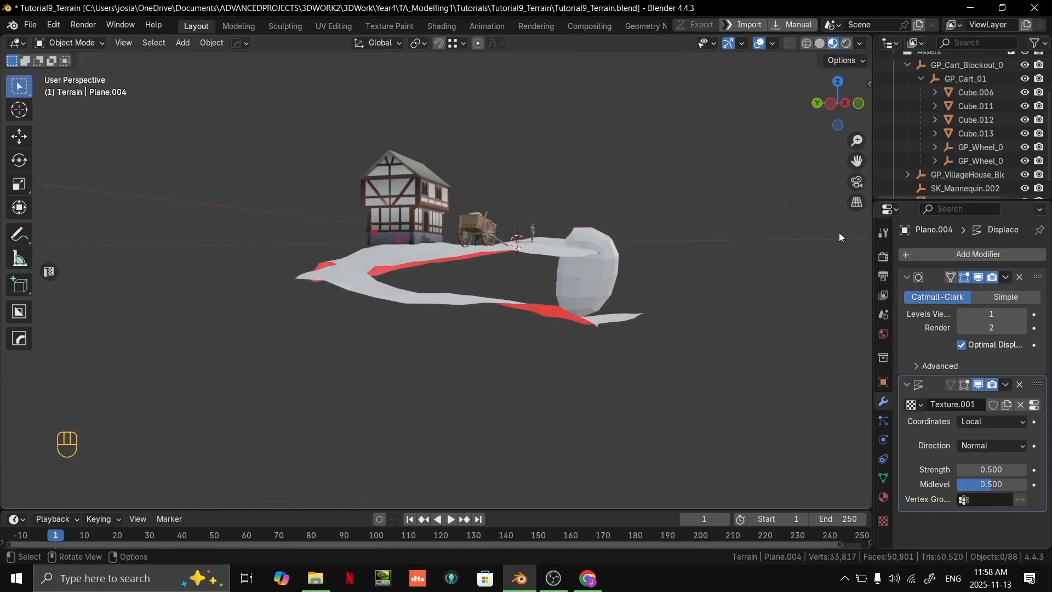
{"action": "scroll", "coordinate": [689, 274], "scroll_direction": "up", "scroll_amount": 3}
{"action": "middle_click_drag", "start_coordinate": [689, 275], "coordinate": [712, 282]}
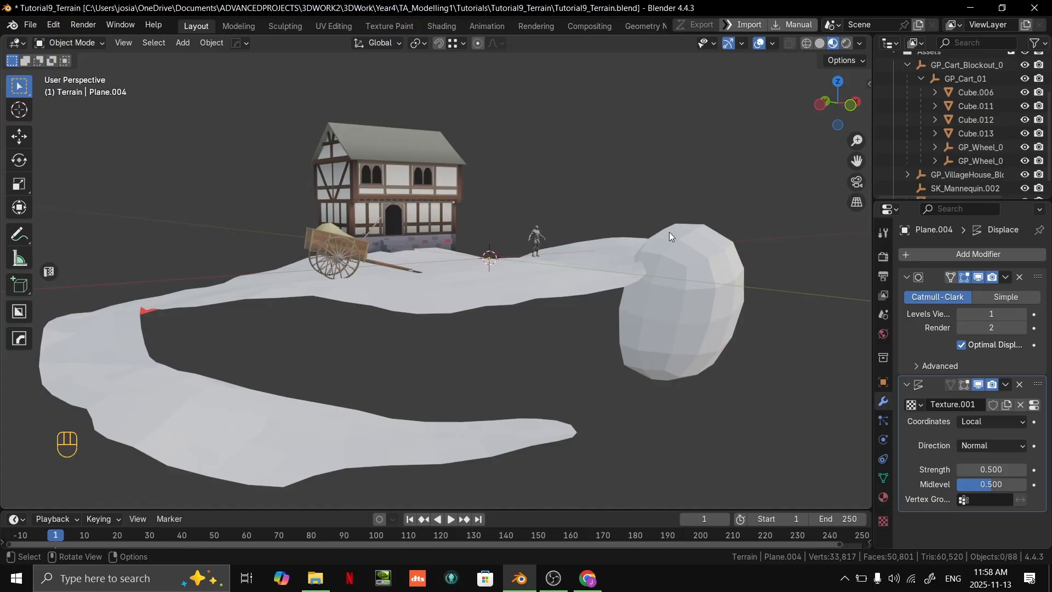
{"action": "middle_click_drag", "start_coordinate": [615, 239], "coordinate": [645, 247]}
{"action": "scroll", "coordinate": [603, 275], "scroll_direction": "down", "scroll_amount": 3}
{"action": "middle_click_drag", "start_coordinate": [647, 283], "coordinate": [661, 307]}
{"action": "scroll", "coordinate": [570, 298], "scroll_direction": "up", "scroll_amount": 3}
{"action": "middle_click_drag", "start_coordinate": [661, 306], "coordinate": [601, 364], "text": "shift"}
{"action": "left_click", "coordinate": [534, 308]}
{"action": "scroll", "coordinate": [535, 307], "scroll_direction": "down", "scroll_amount": 2}
{"action": "scroll", "coordinate": [566, 301], "scroll_direction": "up", "scroll_amount": 1}
- Select all linked faces of the rock block at the terrain's edge in Edit Mode
{"action": "key", "text": "Tab"}
{"action": "key", "text": "Tab"}
{"action": "middle_click_drag", "start_coordinate": [602, 364], "coordinate": [526, 289], "text": "shift"}
{"action": "key", "text": "Tab"}
{"action": "key", "text": "3"}
{"action": "left_click", "coordinate": [460, 213]}
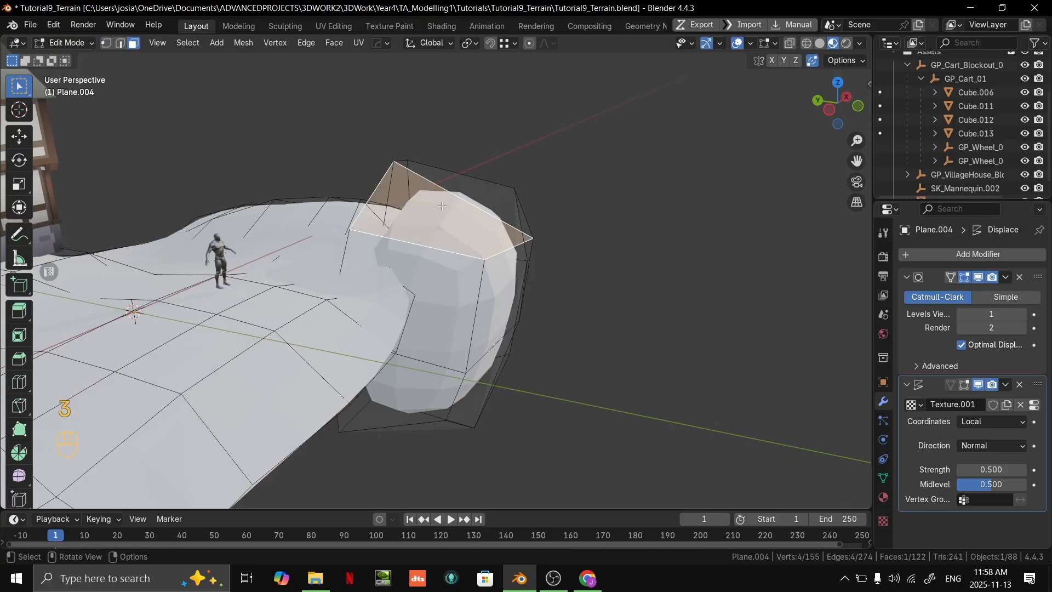
{"action": "left_click", "coordinate": [782, 212]}
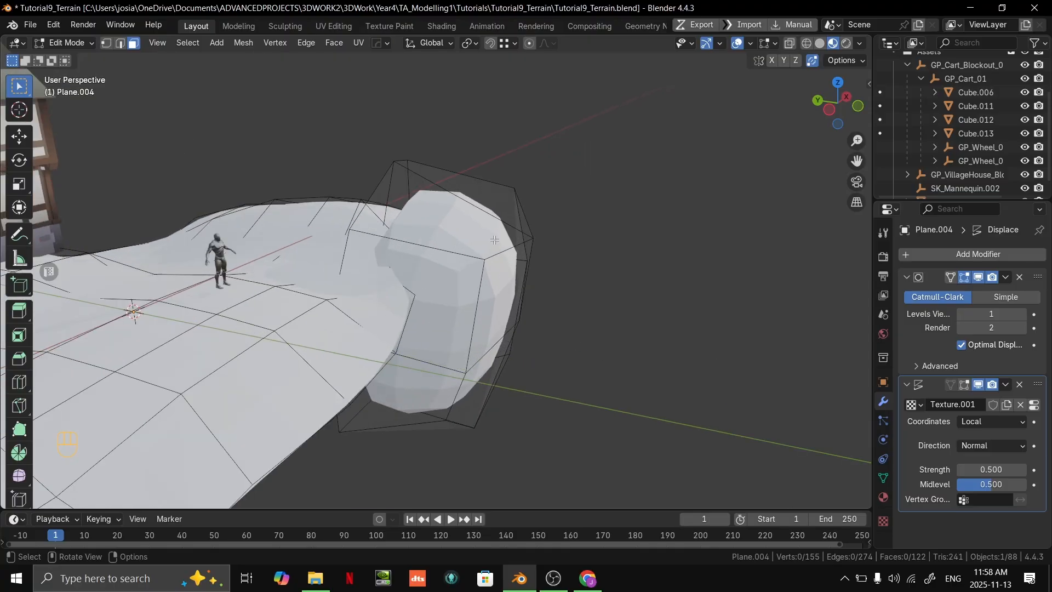
{"action": "key", "text": "l"}
{"action": "left_click", "coordinate": [167, 439]}
{"action": "middle_click_drag", "start_coordinate": [576, 325], "coordinate": [552, 308]}
{"action": "middle_click_drag", "start_coordinate": [553, 307], "coordinate": [585, 324], "text": "shift"}
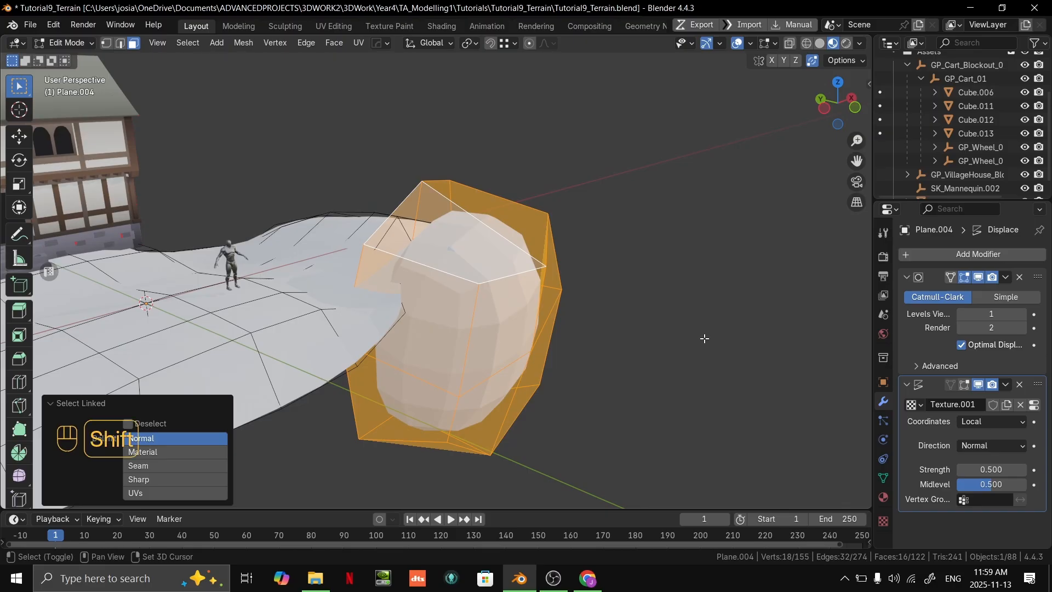
- Apply an edge crease to the rock block's faces to sharpen its subdivided shape, and adjust its amount once more
{"action": "key", "text": "shift+e"}
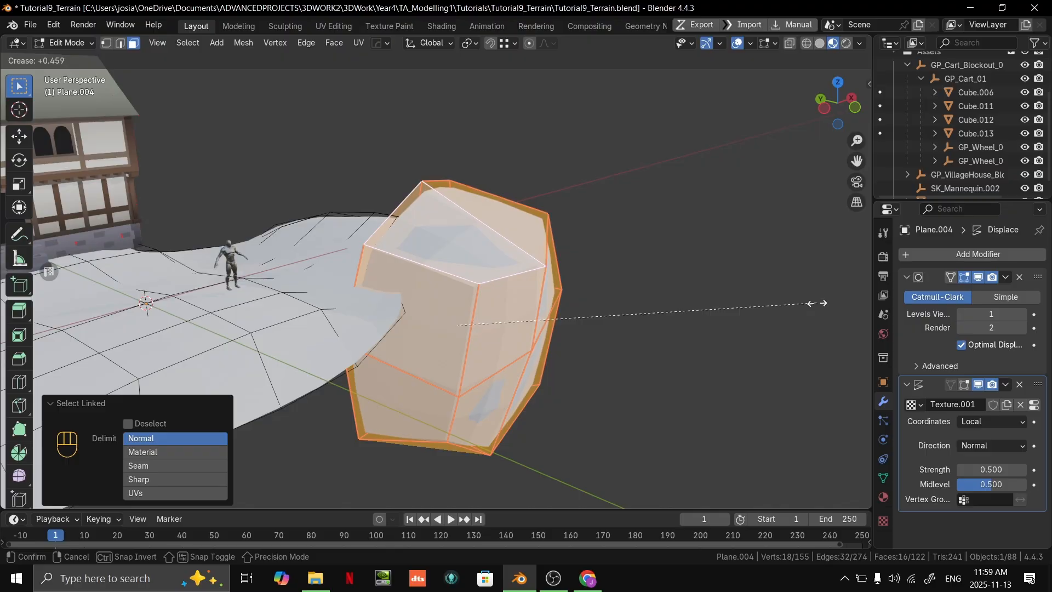
{"action": "left_click", "coordinate": [816, 303]}
{"action": "key", "text": "Tab"}
{"action": "middle_click_drag", "start_coordinate": [764, 304], "coordinate": [395, 337]}
{"action": "key", "text": "Tab"}
{"action": "middle_click_drag", "start_coordinate": [534, 342], "coordinate": [697, 334]}
{"action": "key", "text": "shift+e"}
{"action": "left_click", "coordinate": [480, 305]}
{"action": "key", "text": "Tab"}
{"action": "middle_click_drag", "start_coordinate": [481, 305], "coordinate": [794, 263]}
{"action": "scroll", "coordinate": [645, 267], "scroll_direction": "up", "scroll_amount": 3}
{"action": "scroll", "coordinate": [719, 232], "scroll_direction": "down", "scroll_amount": 3}
- Reduce the crease on the rock block's edges to soften its shape slightly
{"action": "key", "text": "Tab"}
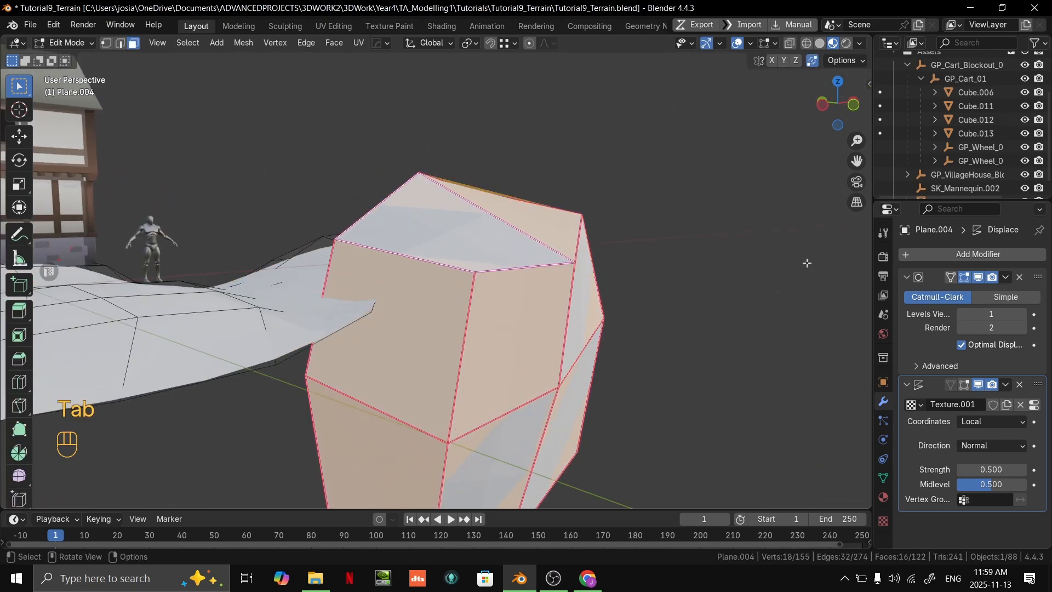
{"action": "key", "text": "shift+e"}
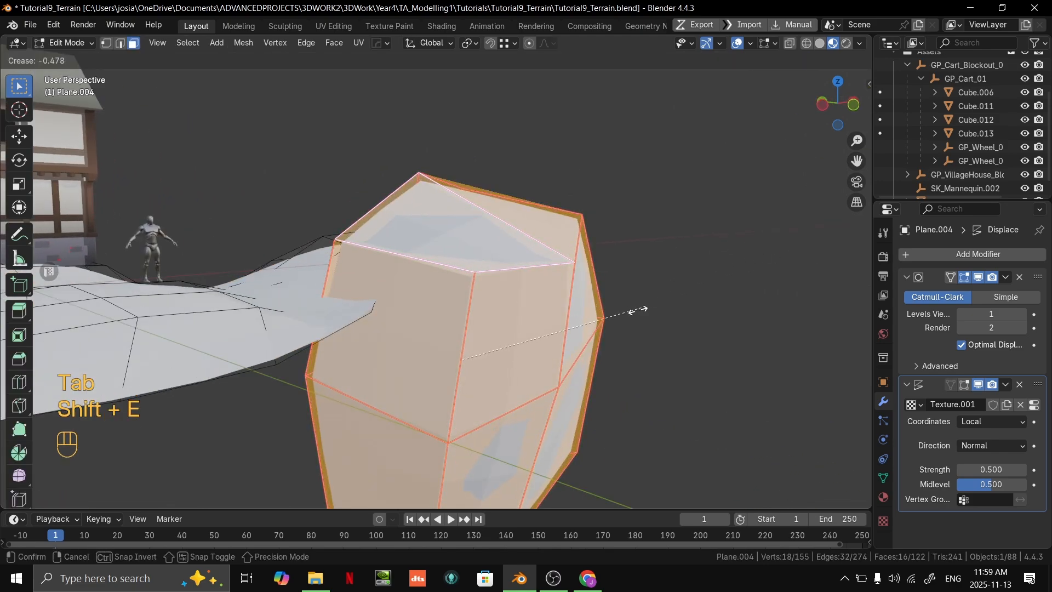
{"action": "left_click", "coordinate": [604, 320]}
{"action": "key", "text": "Tab"}
{"action": "middle_click_drag", "start_coordinate": [649, 314], "coordinate": [415, 199]}
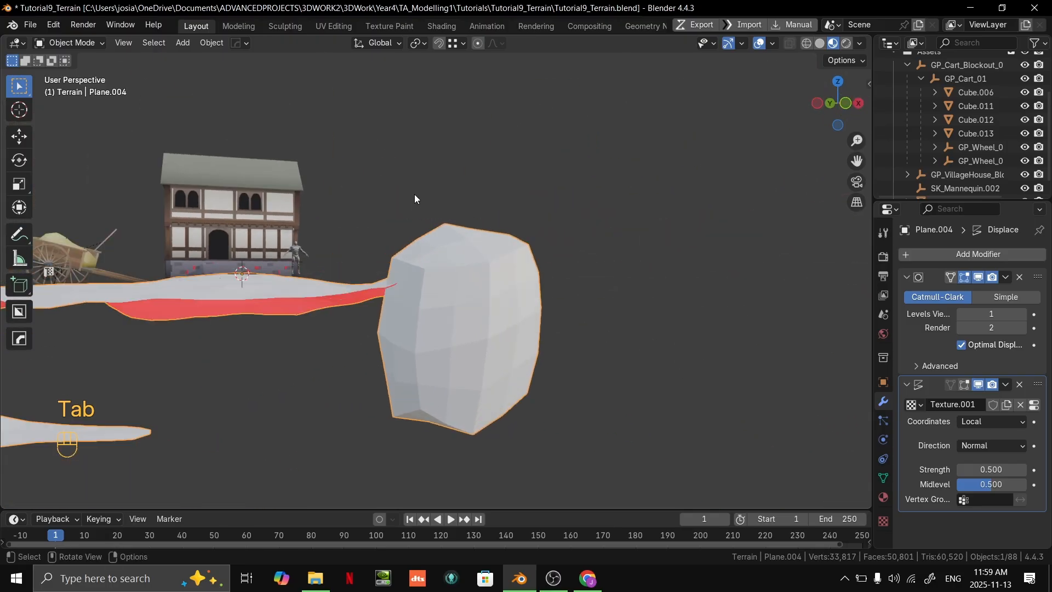
{"action": "left_click", "coordinate": [544, 238]}
- Move the terrain vertex beside the corner of the house's stone foundation to fit the ground to it
{"action": "middle_click_drag", "start_coordinate": [544, 237], "coordinate": [619, 284]}
{"action": "scroll", "coordinate": [353, 278], "scroll_direction": "up", "scroll_amount": 5}
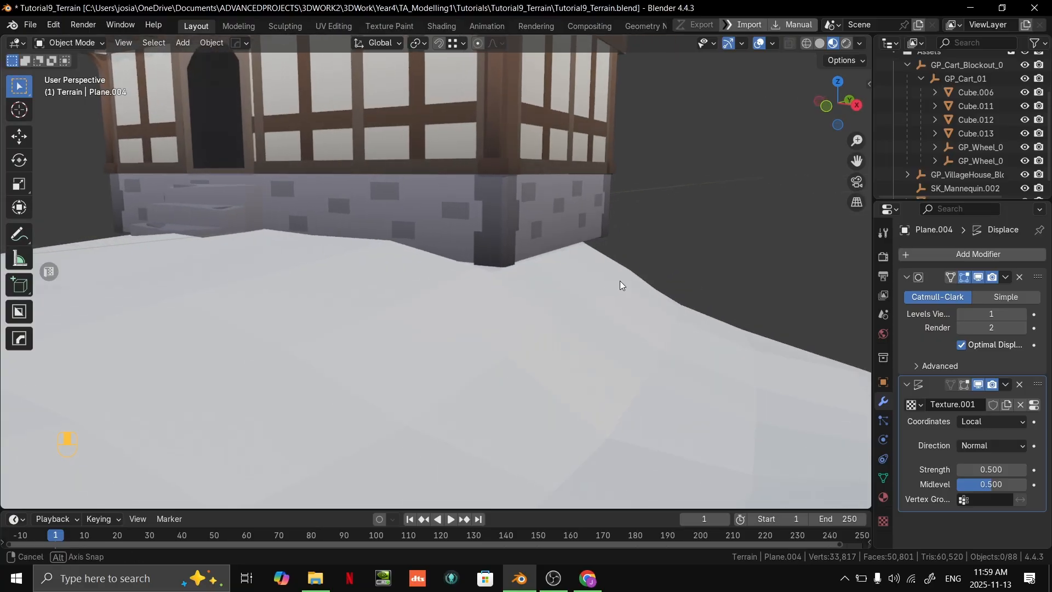
{"action": "key", "text": "Tab"}
{"action": "scroll", "coordinate": [239, 309], "scroll_direction": "up", "scroll_amount": 4}
{"action": "scroll", "coordinate": [285, 315], "scroll_direction": "down", "scroll_amount": 4}
{"action": "middle_click_drag", "start_coordinate": [239, 310], "coordinate": [417, 307]}
{"action": "middle_click_drag", "start_coordinate": [417, 307], "coordinate": [564, 235]}
{"action": "scroll", "coordinate": [526, 274], "scroll_direction": "down", "scroll_amount": 3}
{"action": "key", "text": "1"}
{"action": "left_click", "coordinate": [637, 288]}
{"action": "middle_click_drag", "start_coordinate": [637, 288], "coordinate": [486, 245]}
{"action": "middle_click_drag", "start_coordinate": [400, 215], "coordinate": [423, 206]}
{"action": "key", "text": "g"}
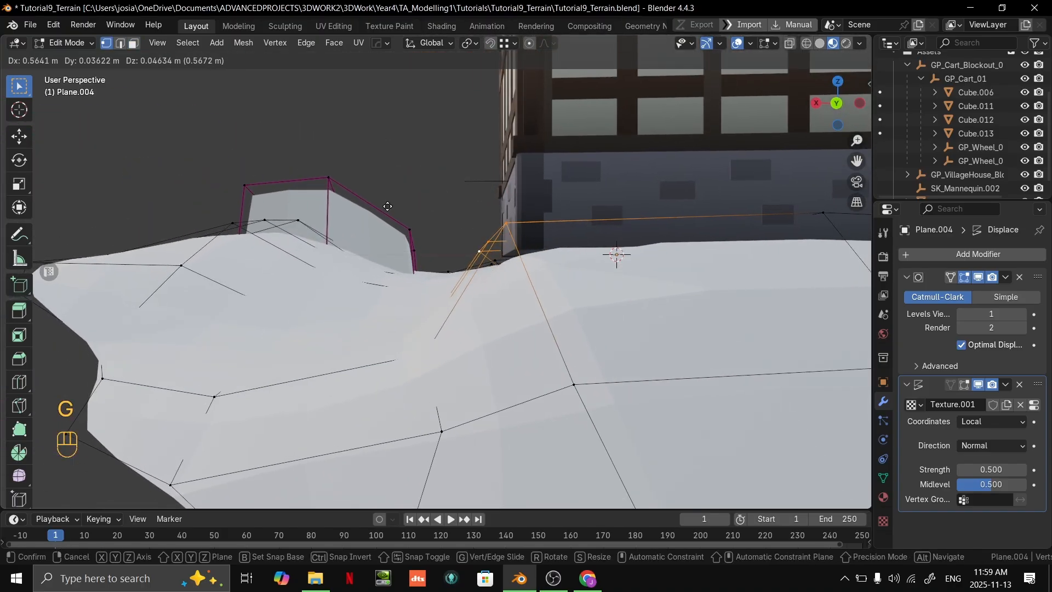
{"action": "left_click", "coordinate": [371, 181]}
{"action": "middle_click_drag", "start_coordinate": [371, 181], "coordinate": [629, 329]}
- Reposition the terrain vertex behind the house once more to refine the ground around the foundation
{"action": "key", "text": "Tab"}
{"action": "key", "text": "Tab"}
{"action": "key", "text": "Tab"}
{"action": "scroll", "coordinate": [603, 196], "scroll_direction": "down", "scroll_amount": 5}
{"action": "middle_click_drag", "start_coordinate": [603, 196], "coordinate": [658, 236]}
{"action": "middle_click_drag", "start_coordinate": [658, 236], "coordinate": [513, 286]}
{"action": "key", "text": "Tab"}
{"action": "key", "text": "Tab"}
{"action": "key", "text": "Tab"}
{"action": "key", "text": "g"}
{"action": "left_click", "coordinate": [515, 286]}
{"action": "key", "text": "Tab"}
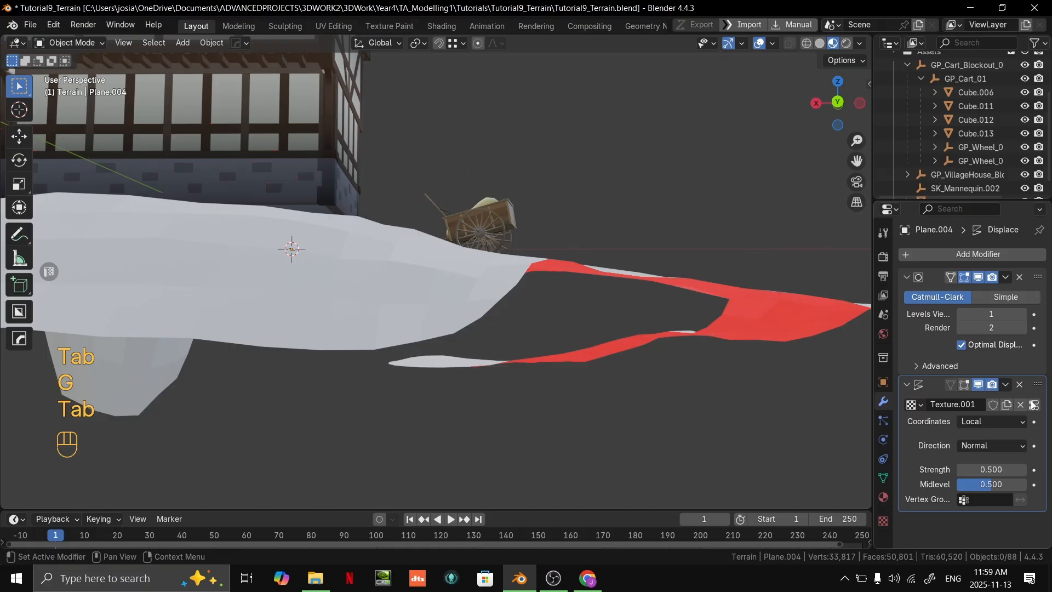
- Examine the reshaped terrain, check the list of modifiers on the Google Slides page, and return to Blender
{"action": "scroll", "coordinate": [650, 362], "scroll_direction": "down", "scroll_amount": 4}
{"action": "middle_click_drag", "start_coordinate": [650, 366], "coordinate": [591, 359]}
{"action": "middle_click_drag", "start_coordinate": [591, 359], "coordinate": [363, 362]}
{"action": "scroll", "coordinate": [368, 359], "scroll_direction": "down", "scroll_amount": 2}
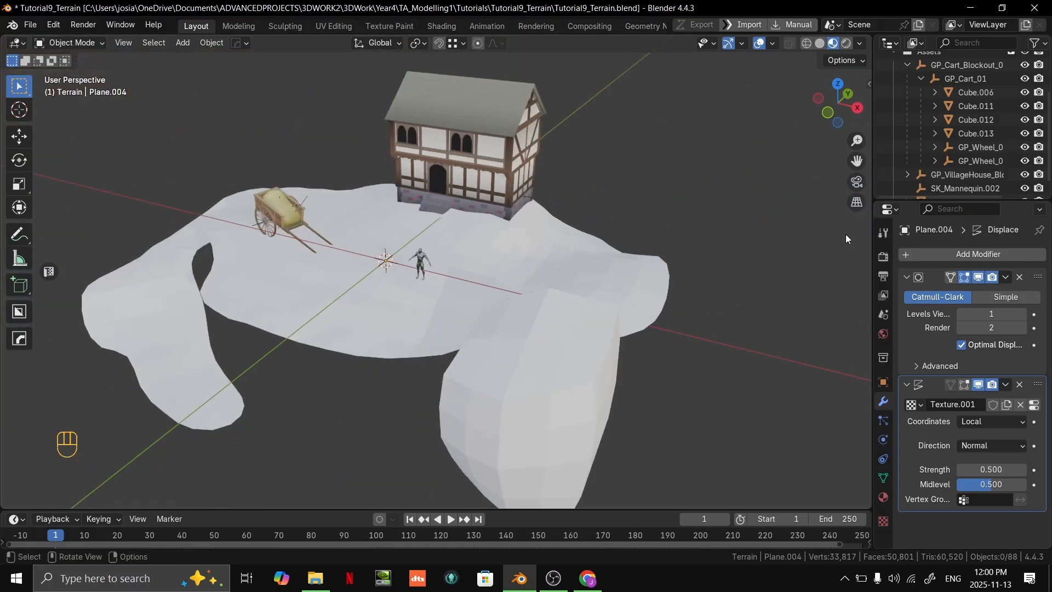
{"action": "scroll", "coordinate": [528, 329], "scroll_direction": "up", "scroll_amount": 2}
{"action": "middle_click_drag", "start_coordinate": [528, 330], "coordinate": [552, 289]}
{"action": "key", "text": "alt+Tab"}
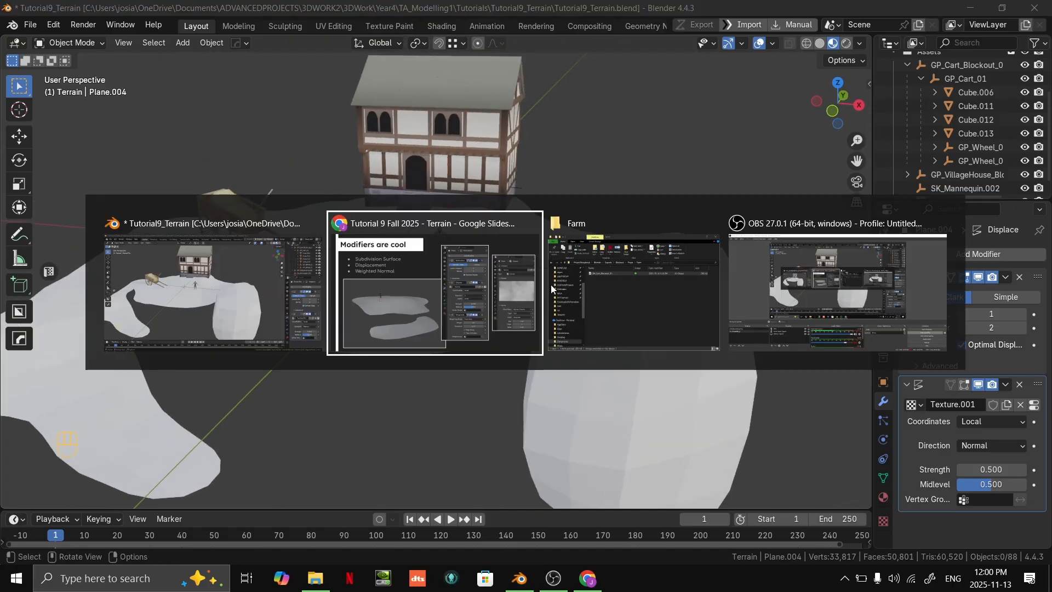
{"action": "left_click", "coordinate": [412, 296]}
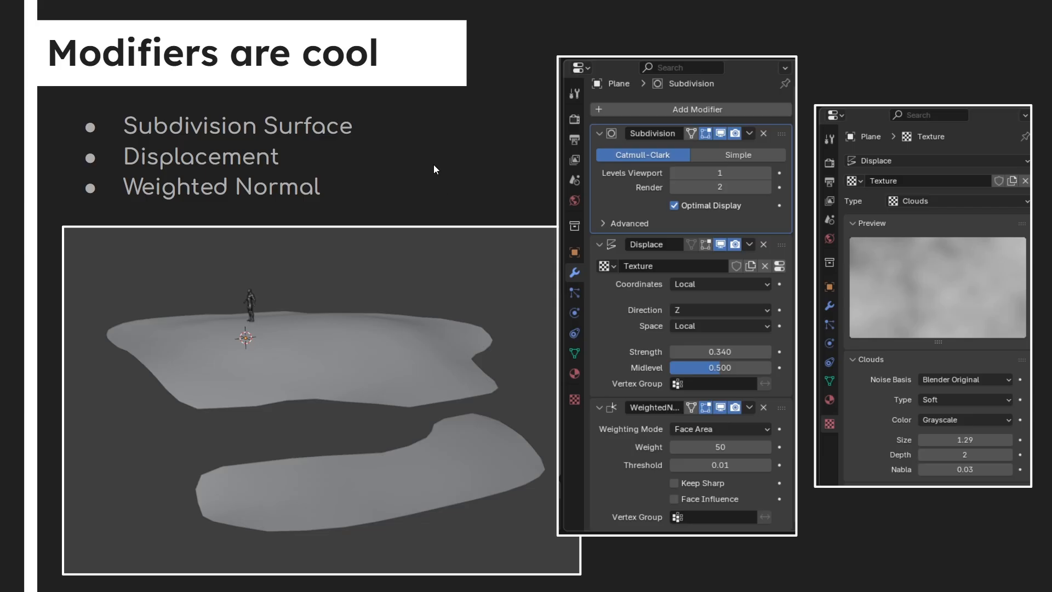
{"action": "key", "text": "alt+Tab"}
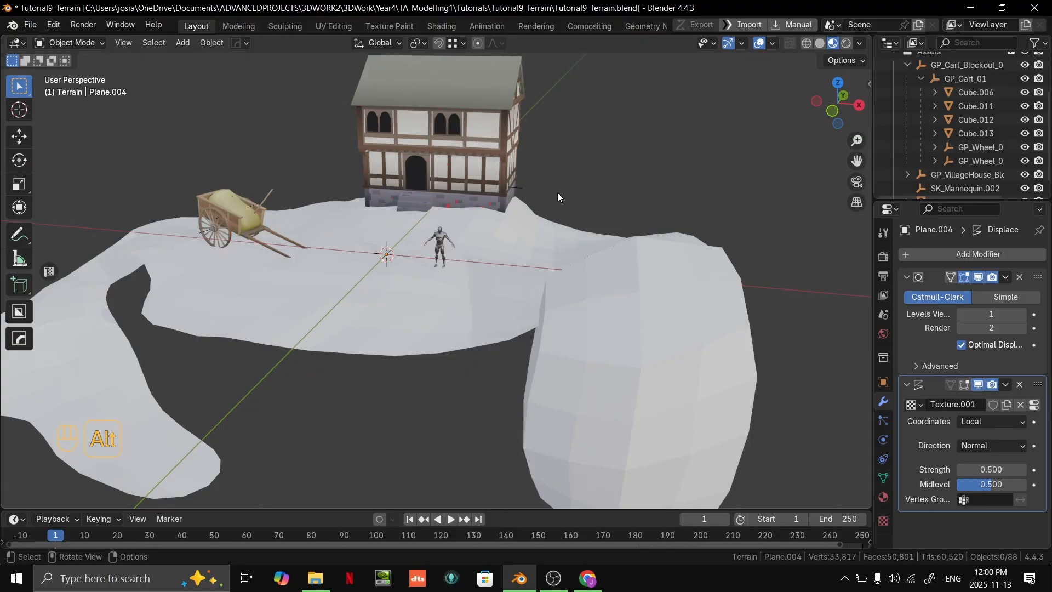
- Add a Weighted Normal modifier to the terrain mesh
{"action": "middle_click_drag", "start_coordinate": [646, 304], "coordinate": [45, 229]}
{"action": "middle_click_drag", "start_coordinate": [404, 215], "coordinate": [417, 156]}
{"action": "middle_click_drag", "start_coordinate": [416, 157], "coordinate": [469, 272], "text": "shift"}
{"action": "left_click", "coordinate": [470, 272]}
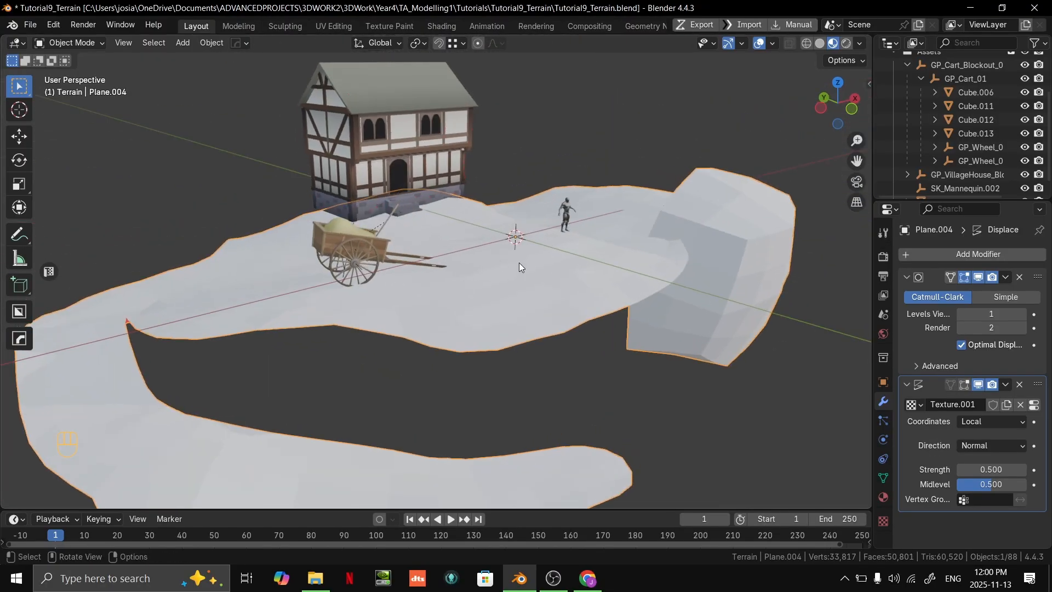
{"action": "left_click", "coordinate": [1018, 254]}
{"action": "mouse_move", "coordinate": [995, 253]}
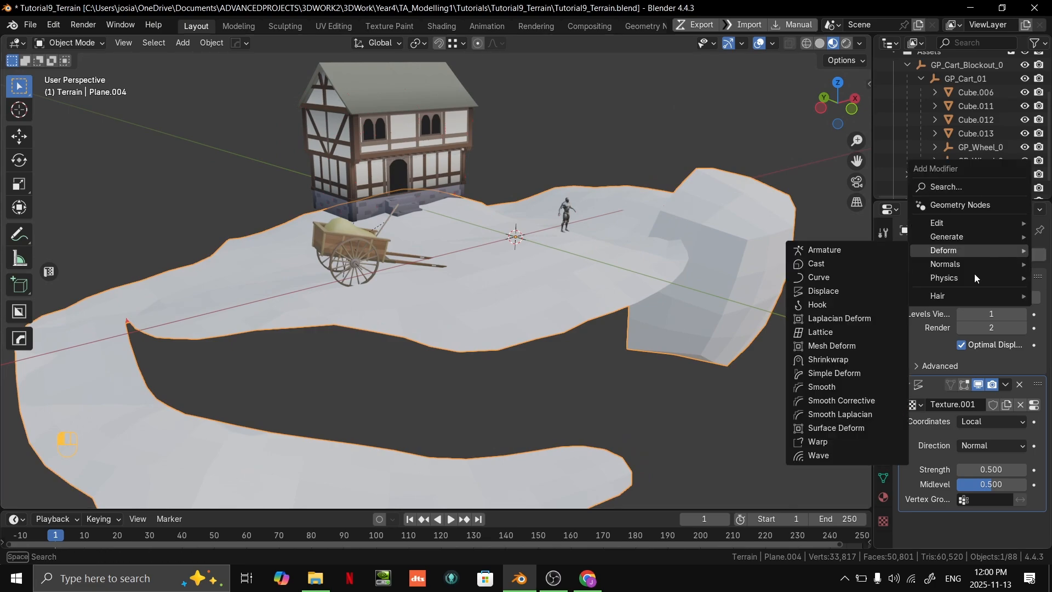
{"action": "mouse_move", "coordinate": [959, 270]}
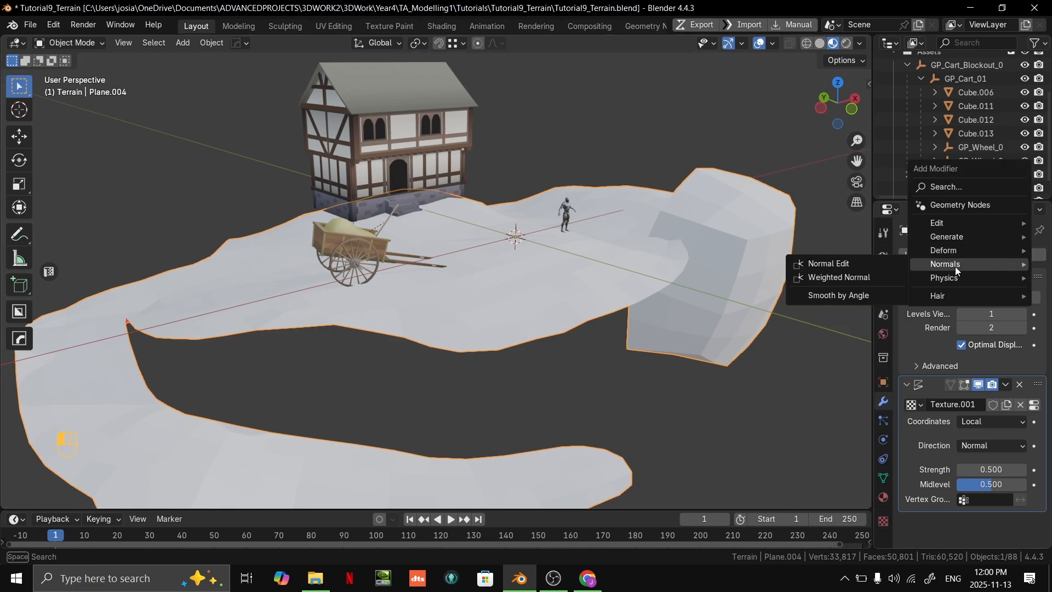
{"action": "left_click", "coordinate": [867, 278]}
{"action": "middle_click_drag", "start_coordinate": [644, 298], "coordinate": [1051, 433]}
{"action": "scroll", "coordinate": [992, 435], "scroll_direction": "down", "scroll_amount": 4}
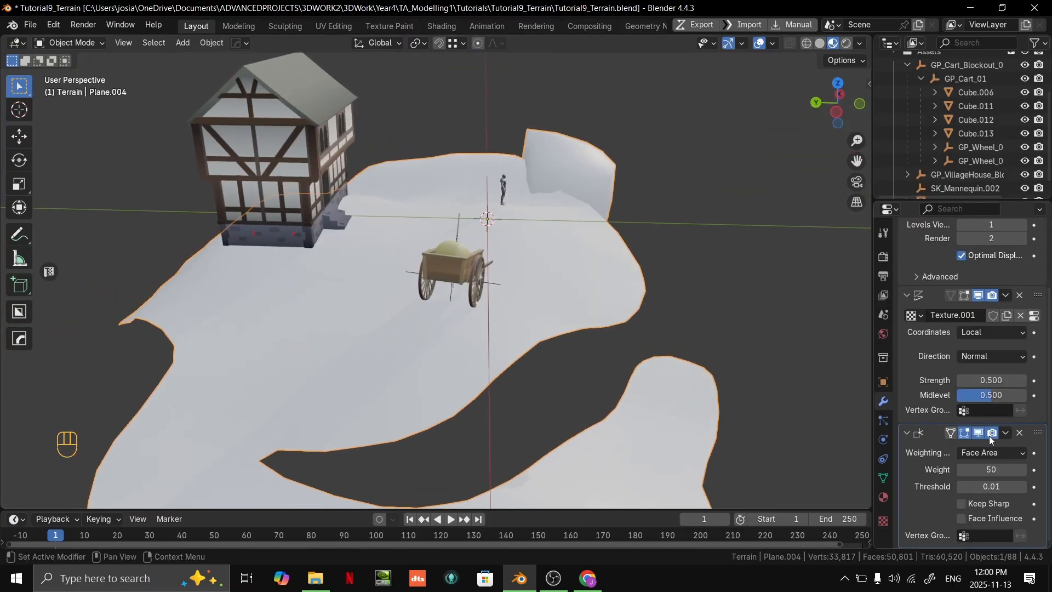
- Apply Shade Smooth to the terrain mesh
{"action": "middle_click_drag", "start_coordinate": [795, 351], "coordinate": [580, 308]}
{"action": "key", "text": "space"}
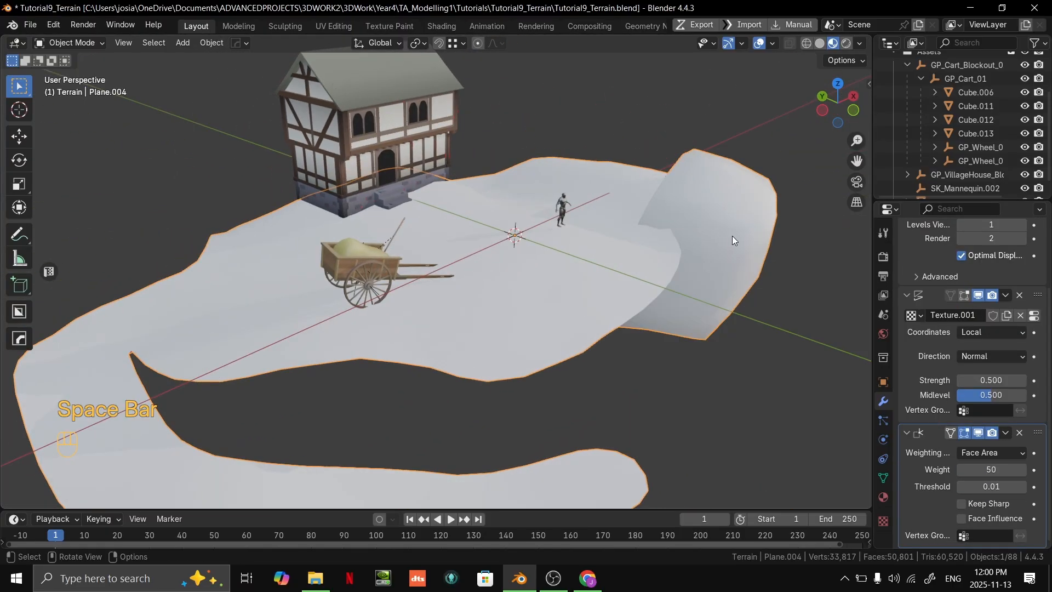
{"action": "right_click", "coordinate": [732, 235]}
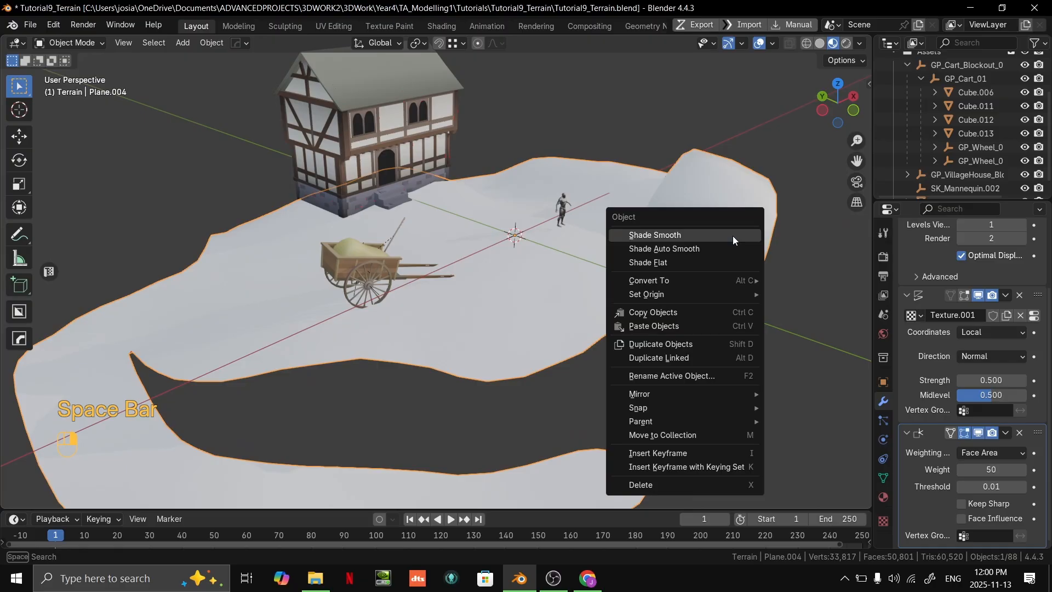
{"action": "left_click", "coordinate": [674, 234]}
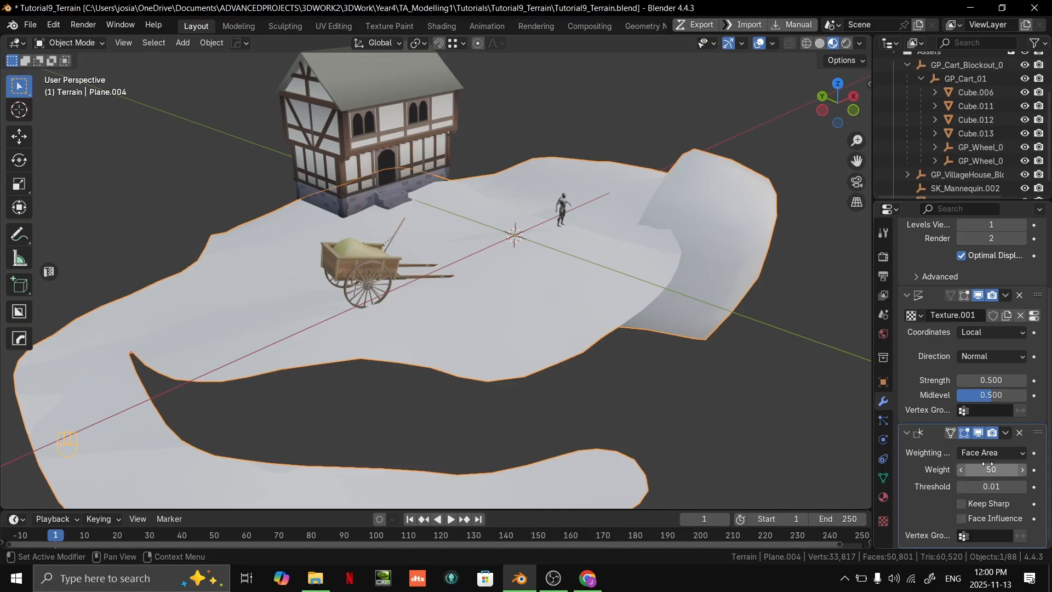
- Try different weights on the Weighted Normal modifier and set the weight to 65
{"action": "mouse_move", "coordinate": [991, 470]}
{"action": "left_mouse_down", "text": "shift"}
{"action": "mouse_move", "coordinate": [931, 469]}
{"action": "mouse_move", "coordinate": [991, 469]}
{"action": "mouse_move", "coordinate": [964, 471]}
{"action": "left_mouse_up", "text": "shift"}
{"action": "middle_click_drag", "start_coordinate": [707, 417], "coordinate": [669, 359]}
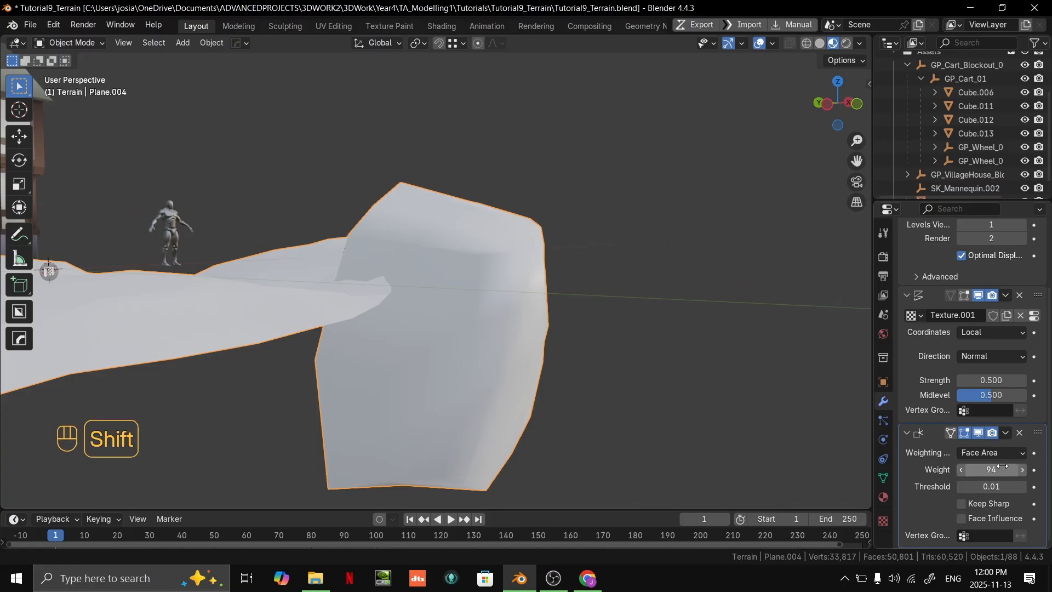
{"action": "left_click_drag", "start_coordinate": [991, 470], "coordinate": [964, 470], "text": "shift"}
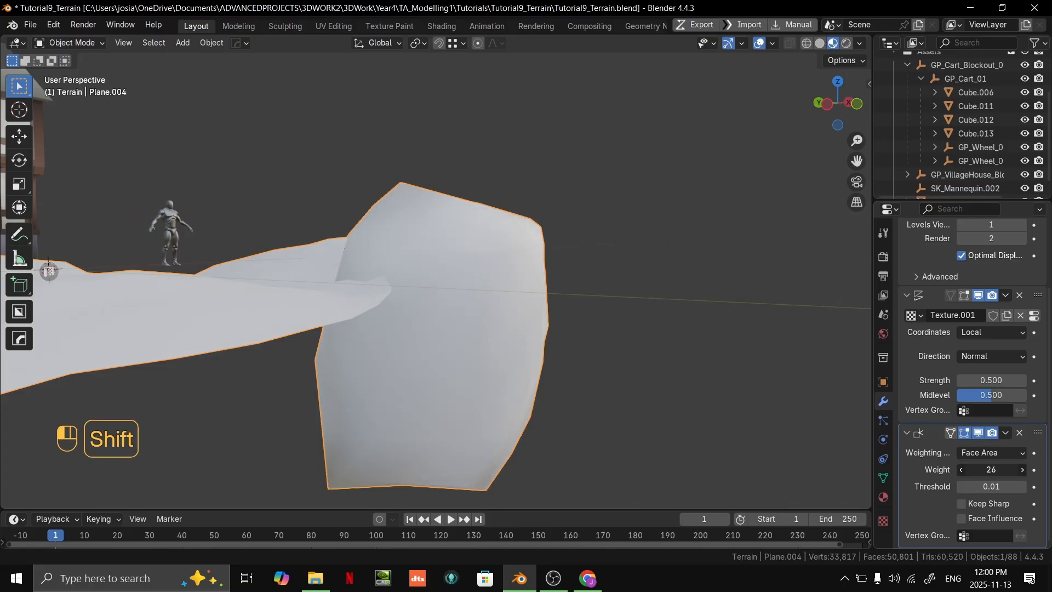
{"action": "middle_click_drag", "start_coordinate": [759, 402], "coordinate": [750, 434]}
{"action": "left_click_drag", "start_coordinate": [991, 469], "coordinate": [1027, 469], "text": "shift"}
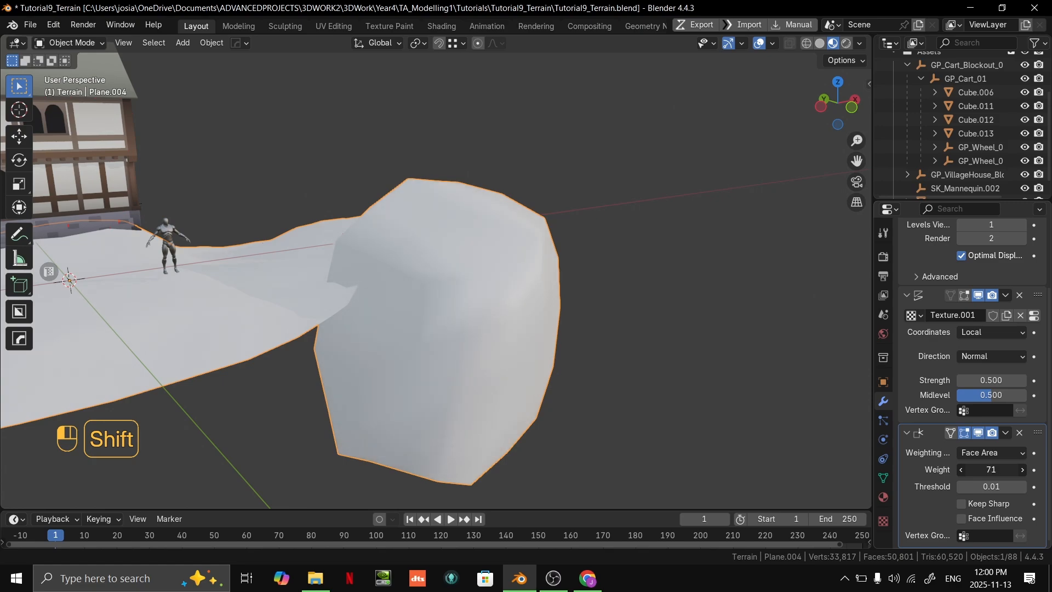
{"action": "middle_click_drag", "start_coordinate": [620, 413], "coordinate": [533, 378]}
- Inspect the smoothed terrain in solid shading and in material preview
{"action": "left_click", "coordinate": [820, 43]}
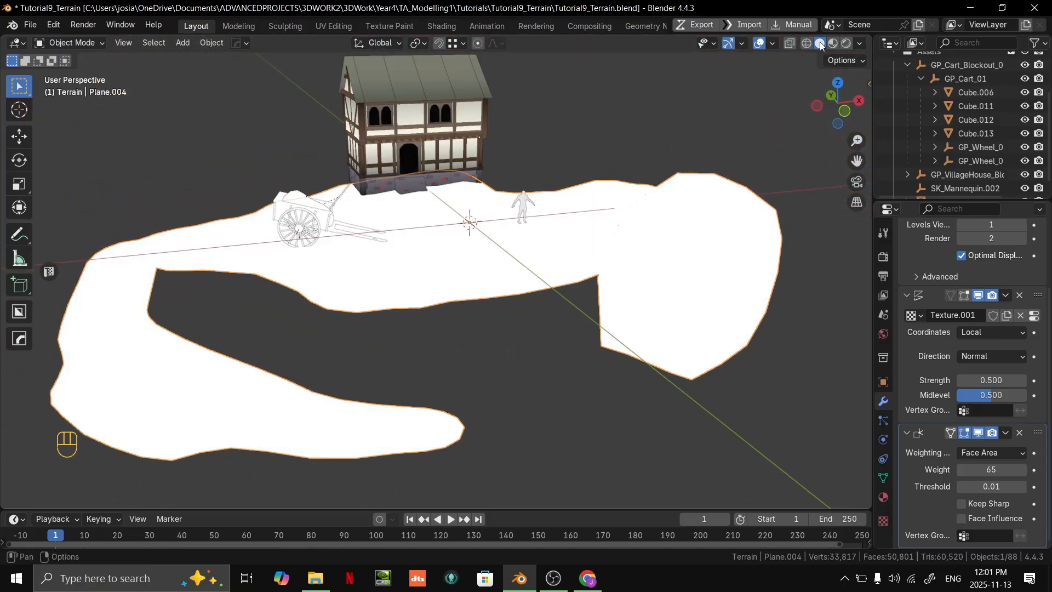
{"action": "scroll", "coordinate": [639, 157], "scroll_direction": "up", "scroll_amount": 1}
{"action": "middle_click_drag", "start_coordinate": [639, 158], "coordinate": [629, 210], "text": "shift"}
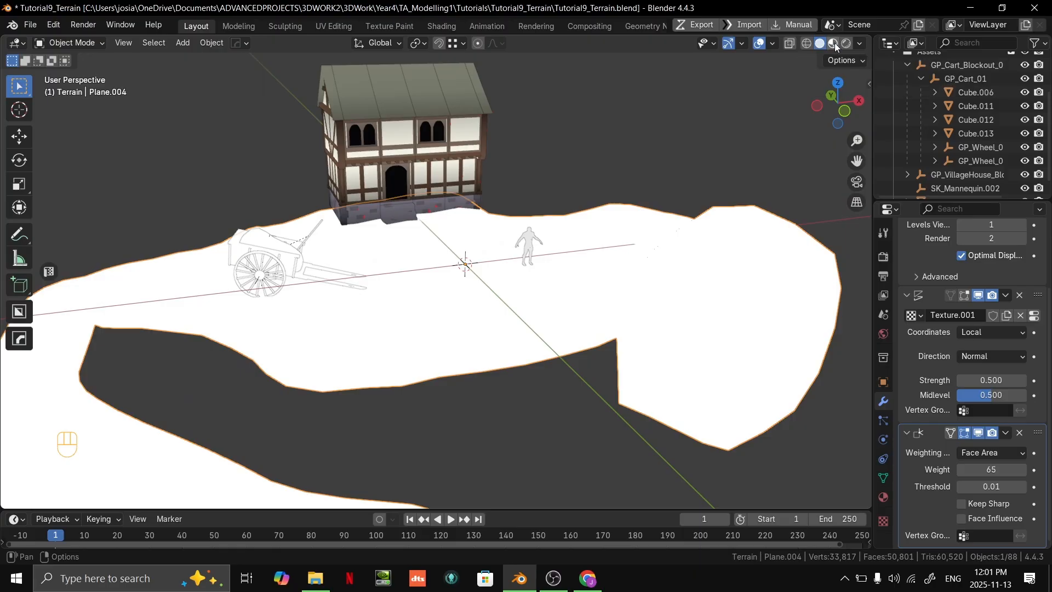
{"action": "left_click", "coordinate": [833, 44]}
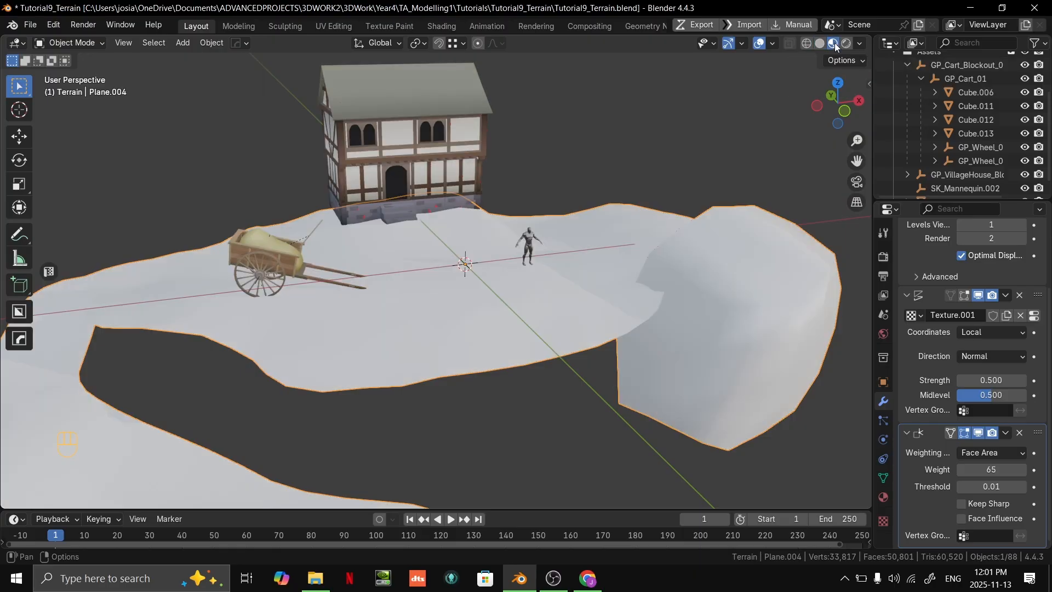
{"action": "mouse_move", "coordinate": [698, 212]}
{"action": "middle_mouse_down"}
{"action": "mouse_move", "coordinate": [750, 175]}
{"action": "mouse_move", "coordinate": [738, 212]}
{"action": "mouse_move", "coordinate": [697, 229]}
{"action": "mouse_move", "coordinate": [707, 220]}
{"action": "middle_mouse_up"}
{"action": "scroll", "coordinate": [696, 230], "scroll_direction": "down", "scroll_amount": 2}
{"action": "middle_click_drag", "start_coordinate": [679, 246], "coordinate": [663, 257], "text": "shift"}
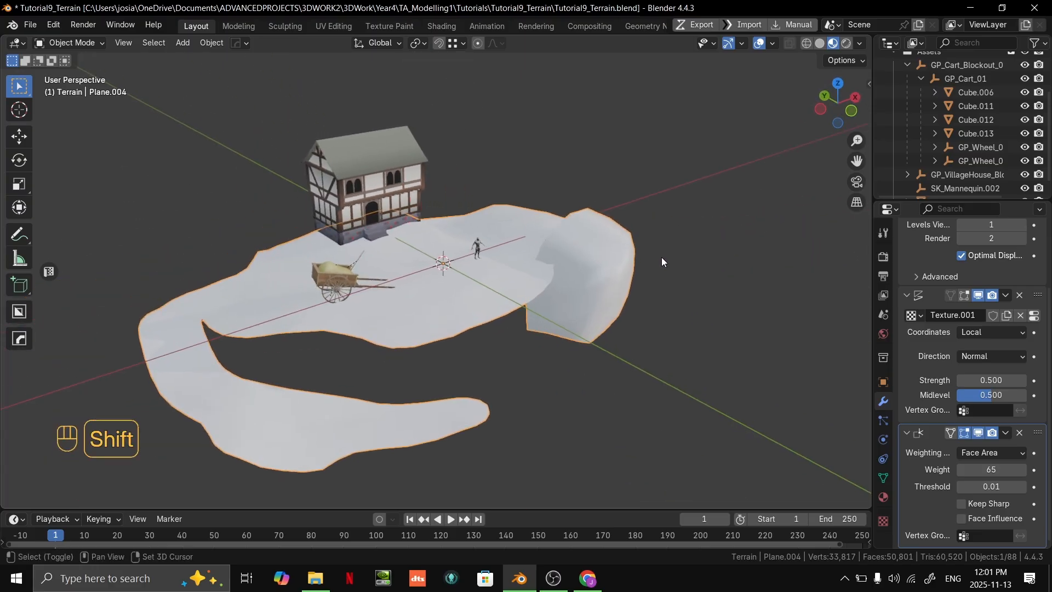
{"action": "mouse_move", "coordinate": [628, 207]}
{"action": "middle_mouse_down"}
{"action": "mouse_move", "coordinate": [525, 199]}
{"action": "mouse_move", "coordinate": [566, 202]}
{"action": "mouse_move", "coordinate": [583, 228]}
{"action": "mouse_move", "coordinate": [558, 273]}
{"action": "mouse_move", "coordinate": [594, 279]}
{"action": "mouse_move", "coordinate": [633, 226]}
{"action": "middle_mouse_up"}
{"action": "scroll", "coordinate": [707, 121], "scroll_direction": "up", "scroll_amount": 4}
{"action": "middle_click_drag", "start_coordinate": [707, 120], "coordinate": [532, 321], "text": "shift"}
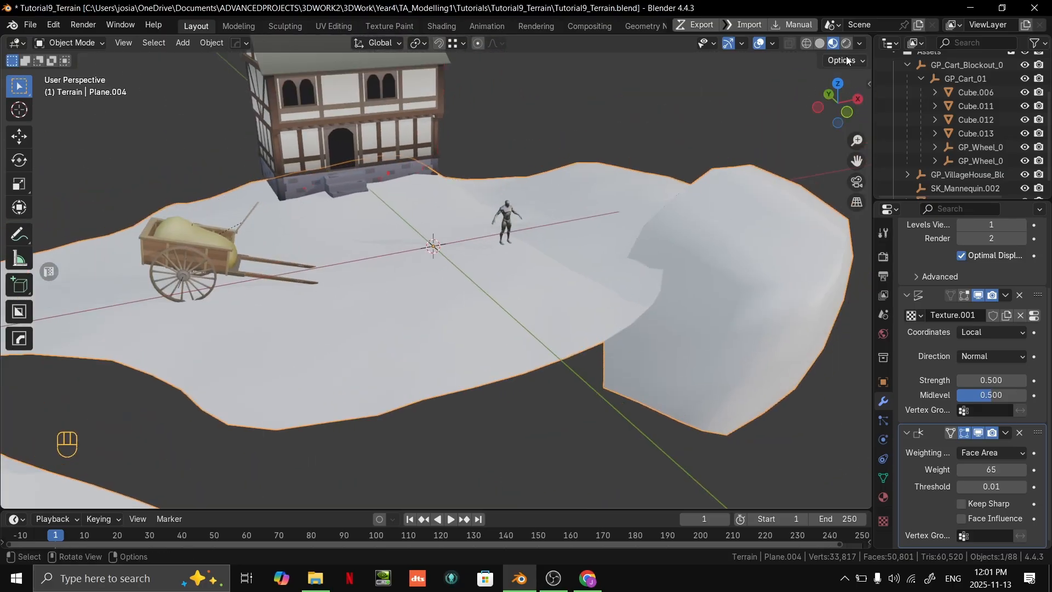
- Compare solid shading with material preview once more, and switch to the modifiers slide in Google Slides
{"action": "left_click", "coordinate": [861, 44]}
{"action": "left_click", "coordinate": [820, 43]}
{"action": "left_click", "coordinate": [835, 44]}
{"action": "left_click", "coordinate": [820, 43]}
{"action": "left_click", "coordinate": [834, 44]}
{"action": "scroll", "coordinate": [555, 328], "scroll_direction": "down", "scroll_amount": 5}
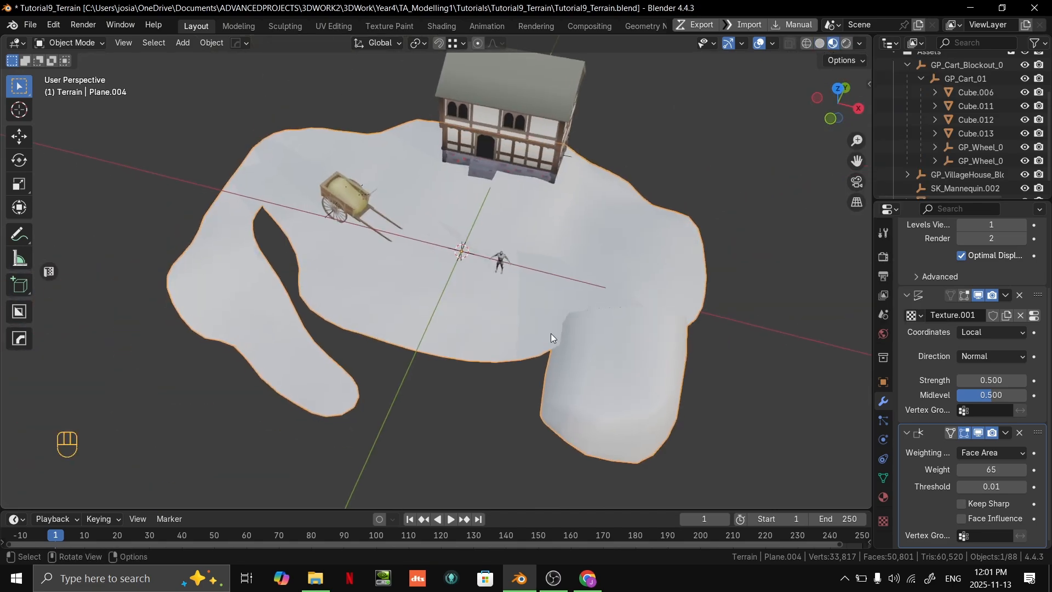
{"action": "middle_click_drag", "start_coordinate": [554, 327], "coordinate": [648, 242]}
{"action": "key", "text": "alt+Tab"}
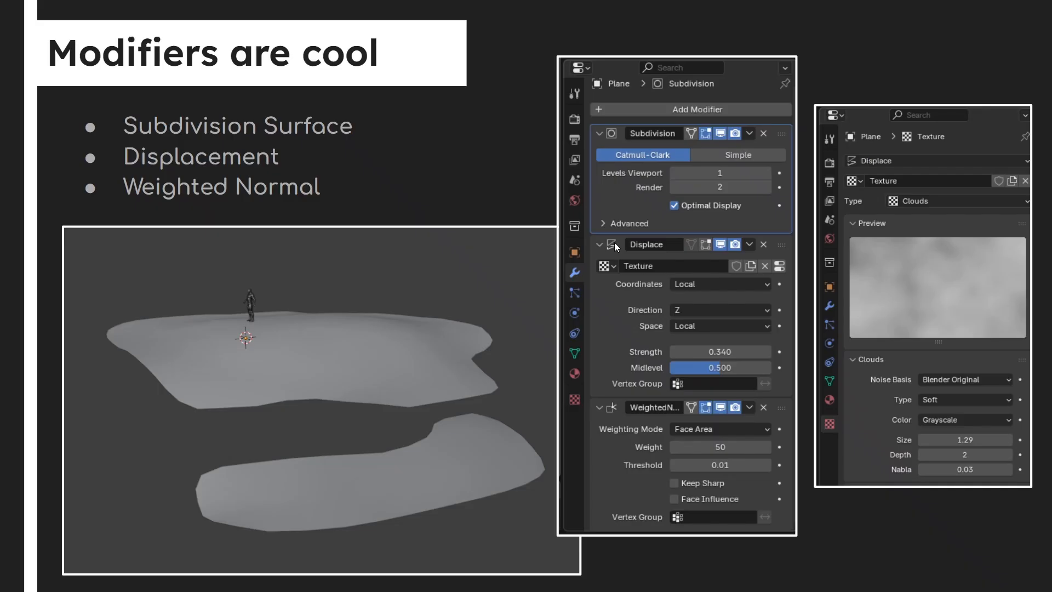
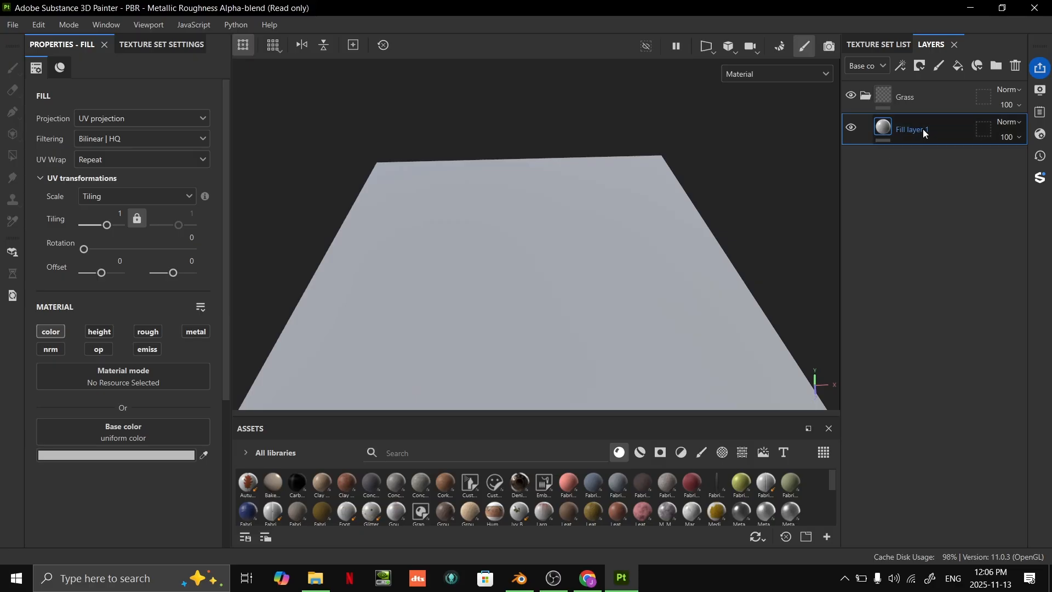
- Rename the fill layer below the Grass folder as Dirt and set its base color to tan AB8F5E
{"action": "double_click", "coordinate": [923, 130]}
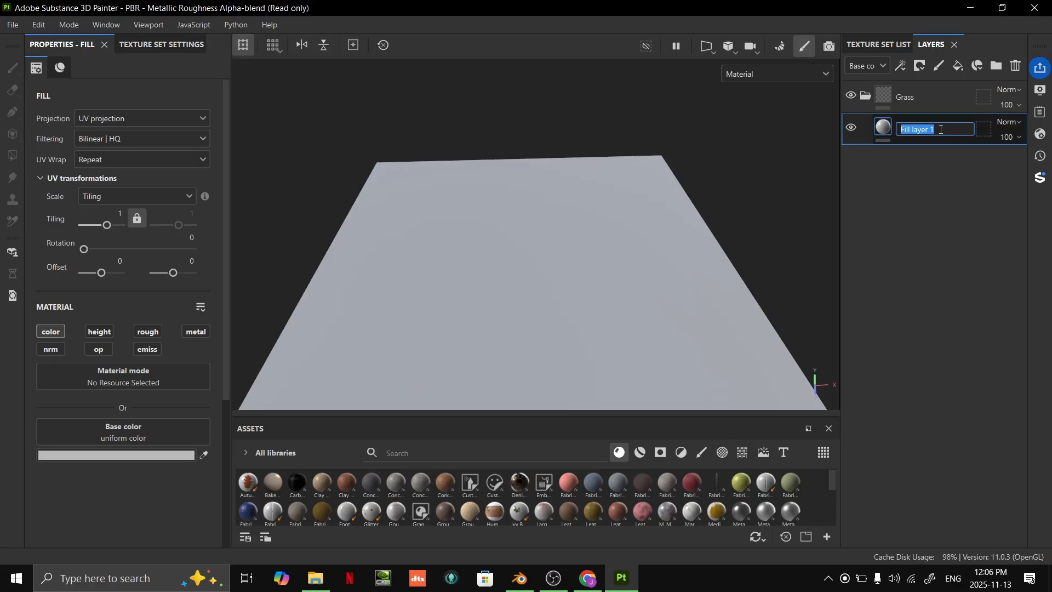
{"action": "type", "text": "Dirt"}
{"action": "key", "text": "Return"}
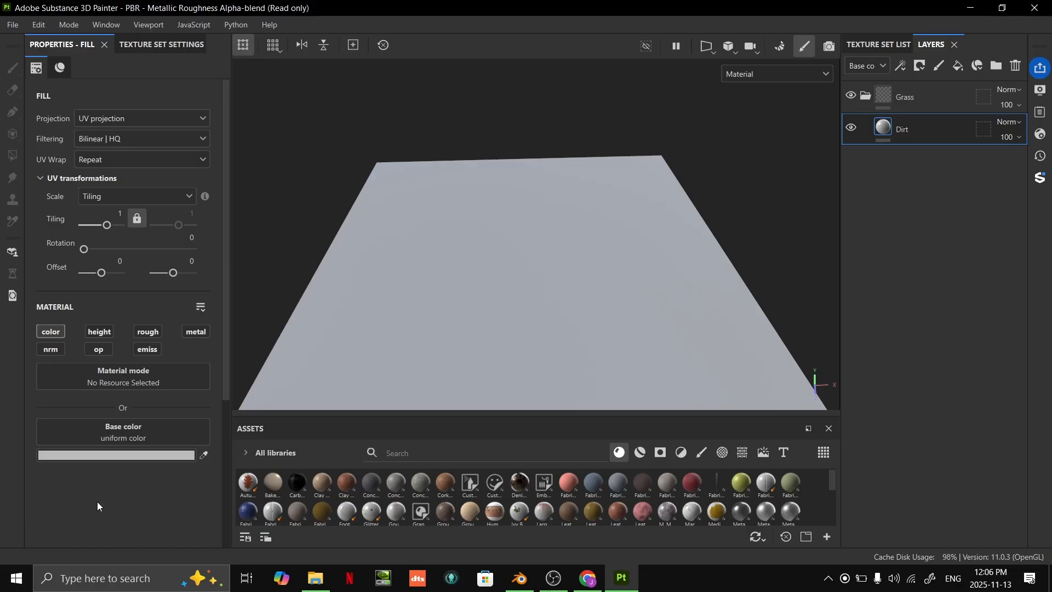
{"action": "left_click", "coordinate": [124, 455]}
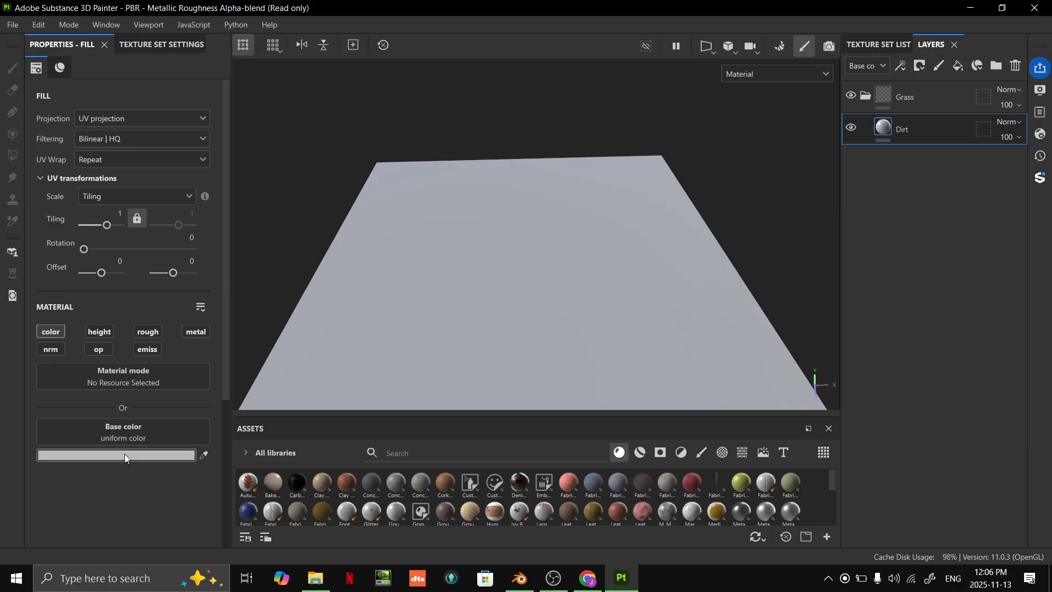
{"action": "left_click_drag", "start_coordinate": [300, 450], "coordinate": [299, 474]}
{"action": "mouse_move", "coordinate": [207, 403]}
{"action": "left_mouse_down"}
{"action": "mouse_move", "coordinate": [200, 381]}
{"action": "mouse_move", "coordinate": [205, 389]}
{"action": "left_mouse_up"}
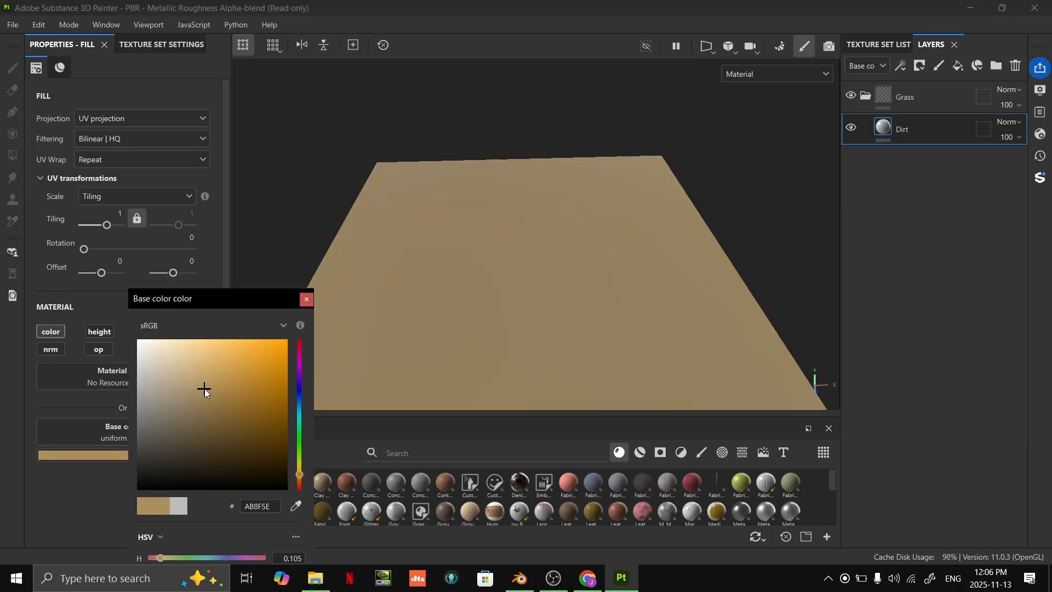
- Launch PureRef and open the recent scene ProjectStorybookReferenceBoard.pur
{"action": "key", "text": "super"}
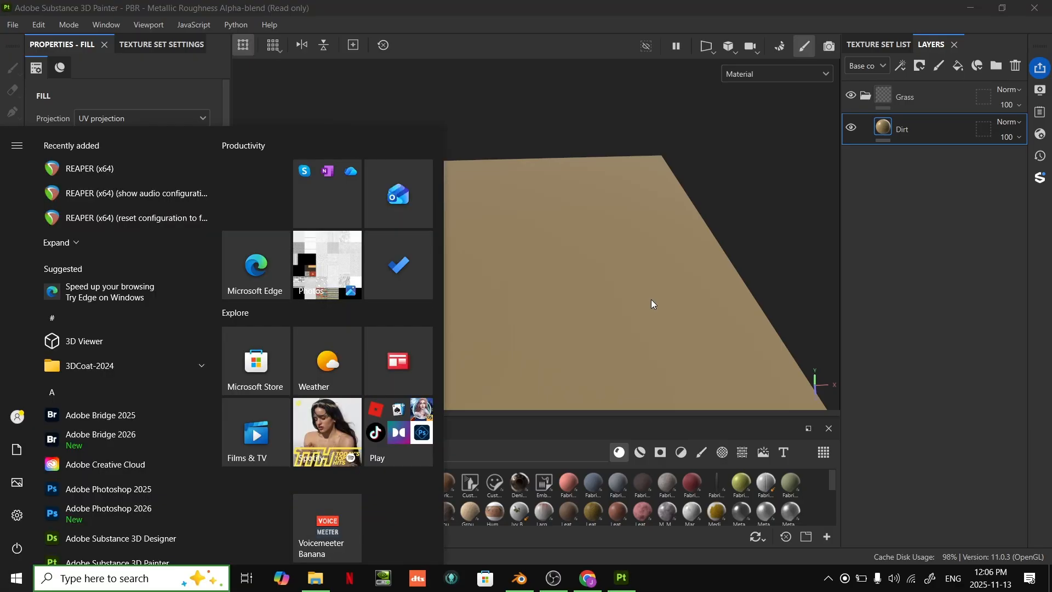
{"action": "type", "text": "pureref"}
{"action": "key", "text": "Return"}
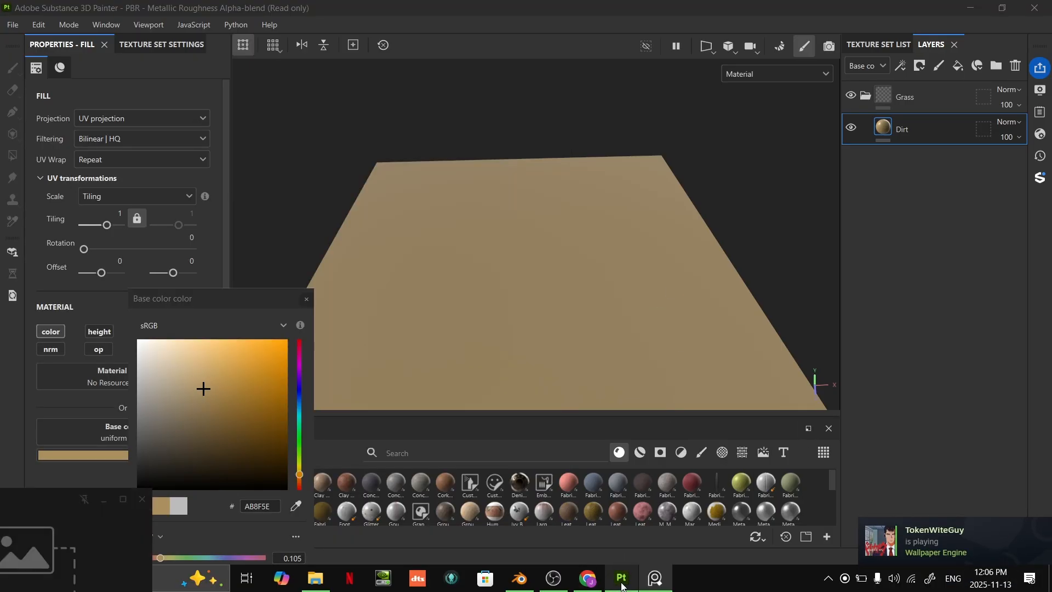
{"action": "right_click", "coordinate": [797, 196]}
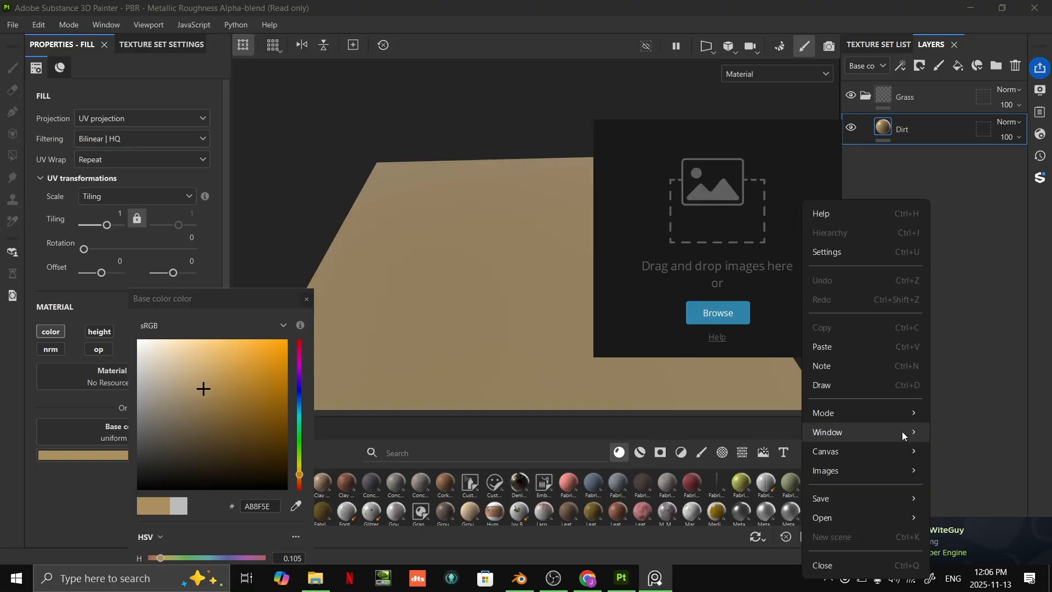
{"action": "mouse_move", "coordinate": [854, 517]}
{"action": "mouse_move", "coordinate": [956, 531]}
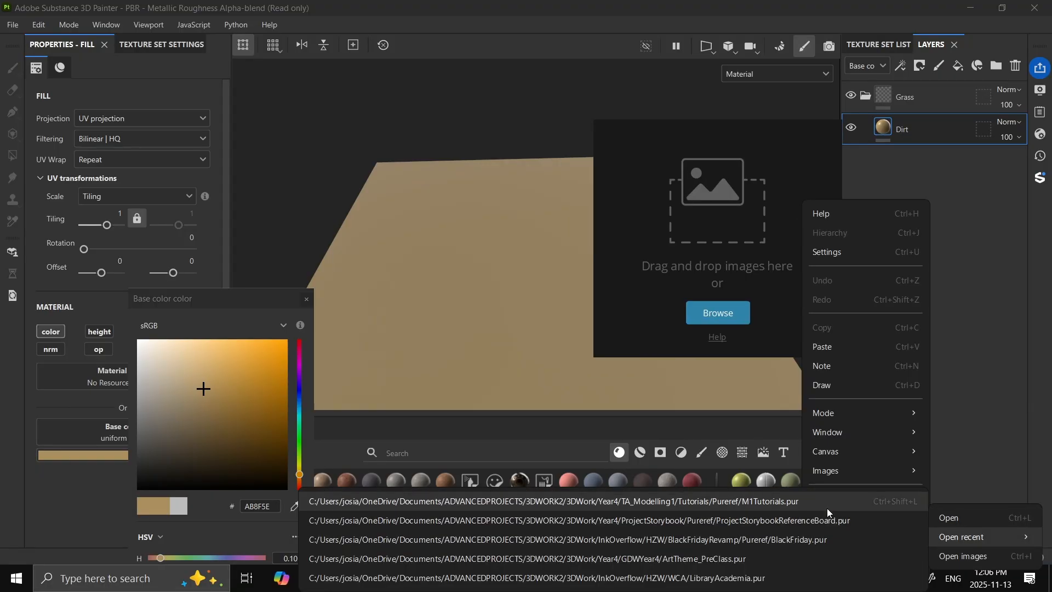
{"action": "left_click", "coordinate": [803, 517]}
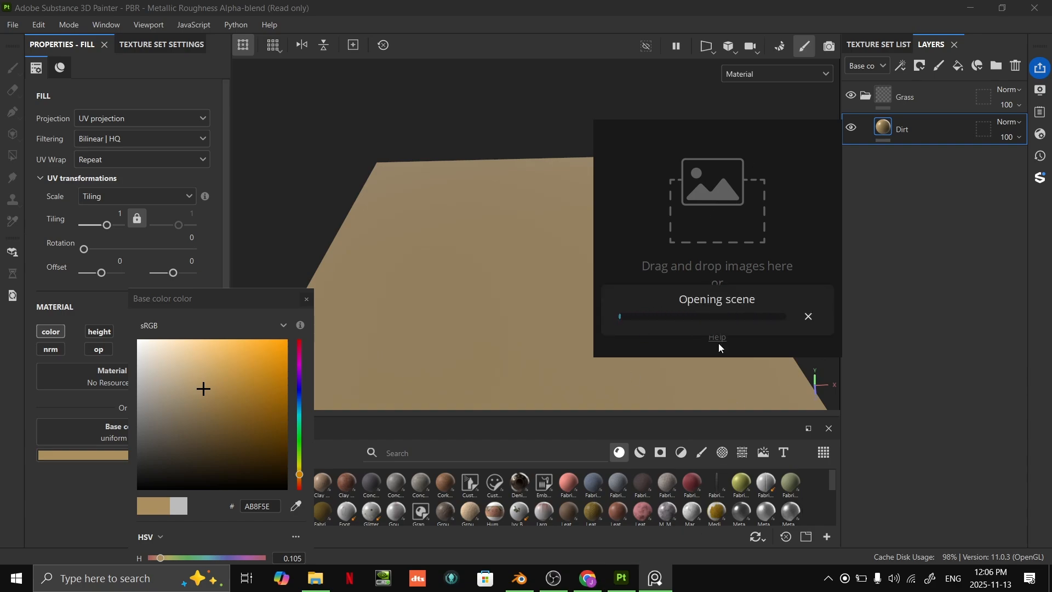
- Open a new Chrome window with the personal browser profile
{"action": "left_click", "coordinate": [584, 580]}
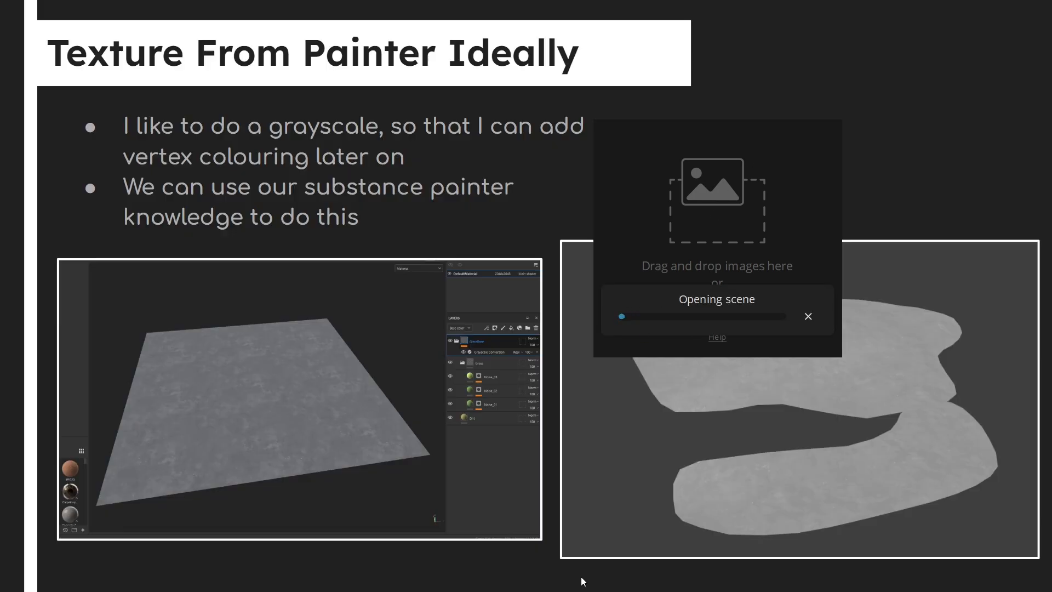
{"action": "key", "text": "super"}
{"action": "type", "text": "chr"}
{"action": "key", "text": "Return"}
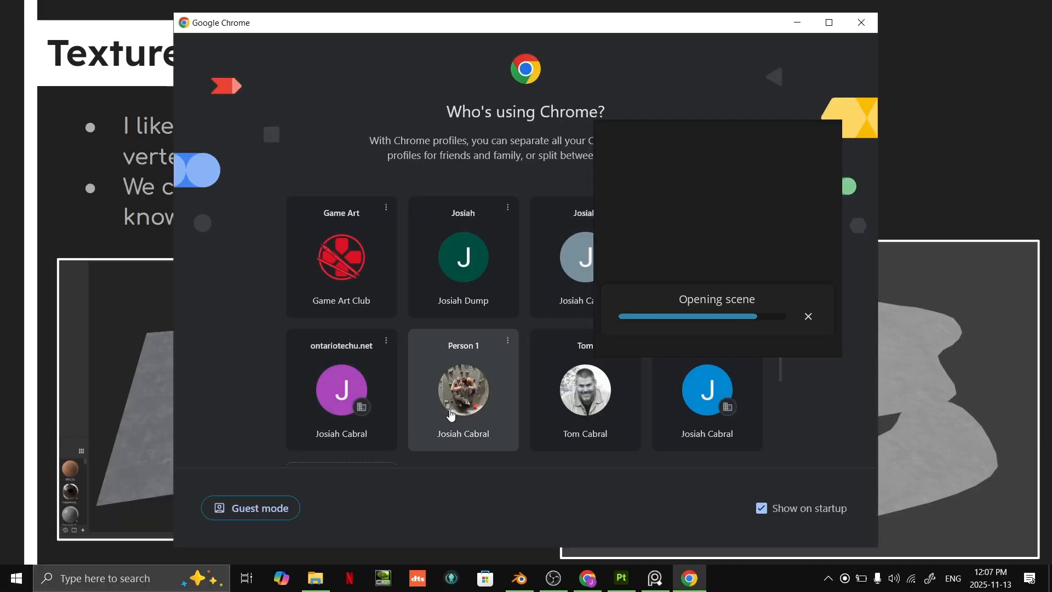
{"action": "left_click", "coordinate": [457, 409]}
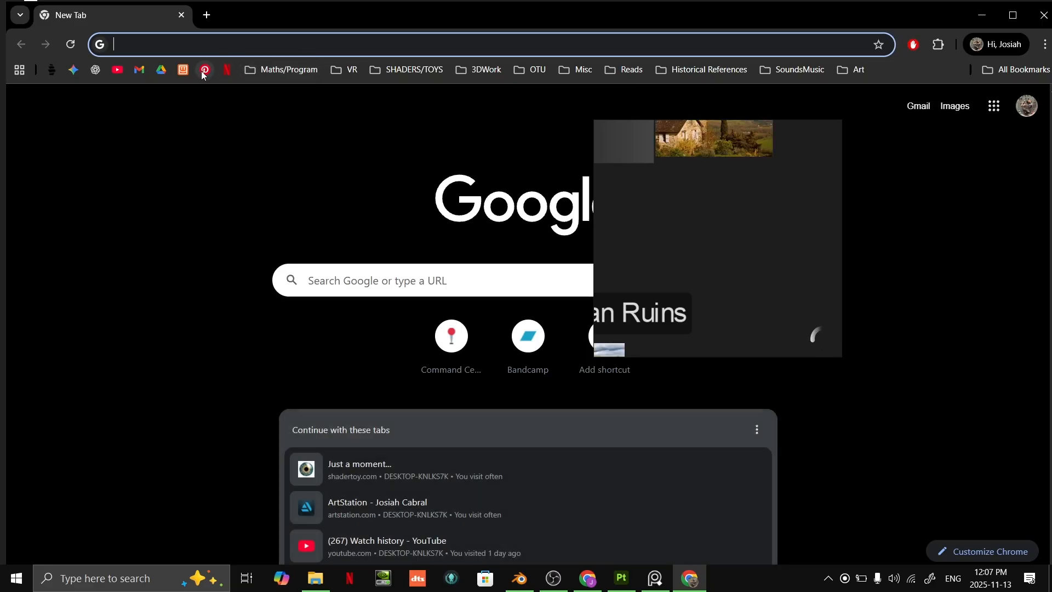
- Open Pinterest and search it for "grass texture"
{"action": "left_click", "coordinate": [204, 70]}
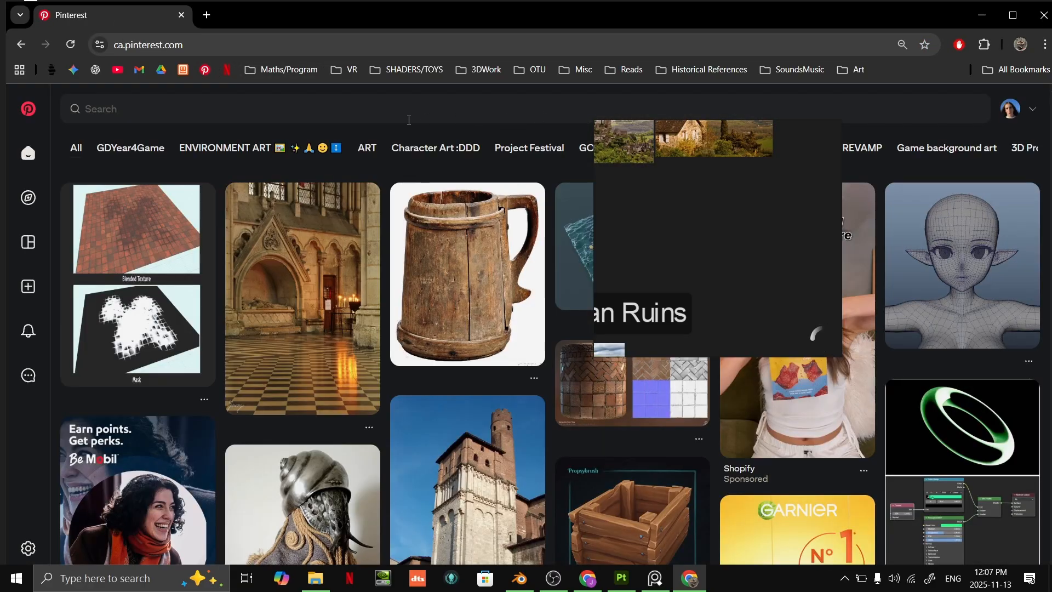
{"action": "left_click", "coordinate": [334, 112]}
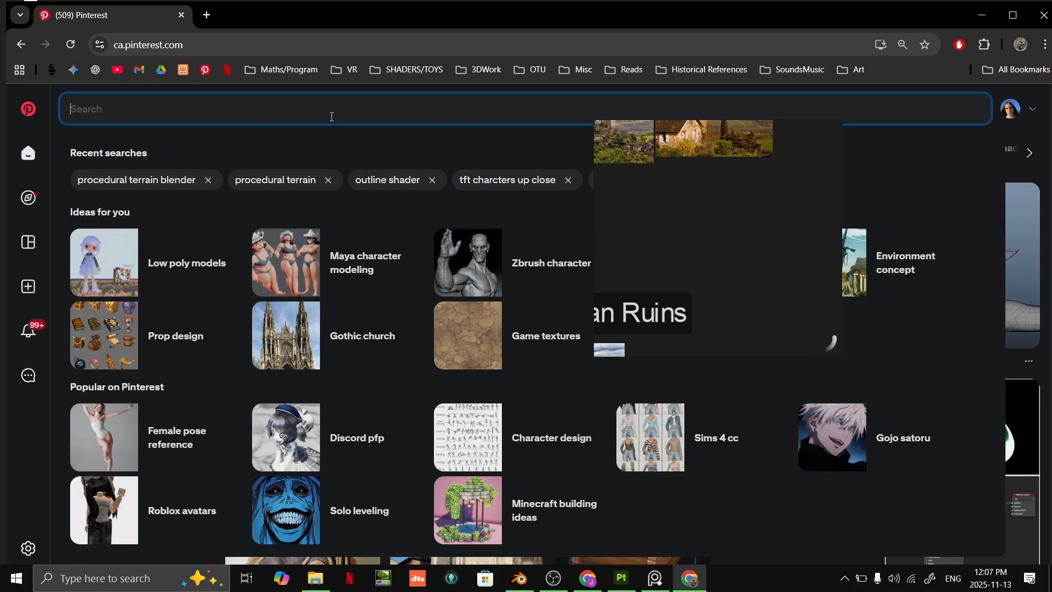
{"action": "type", "text": "grass"}
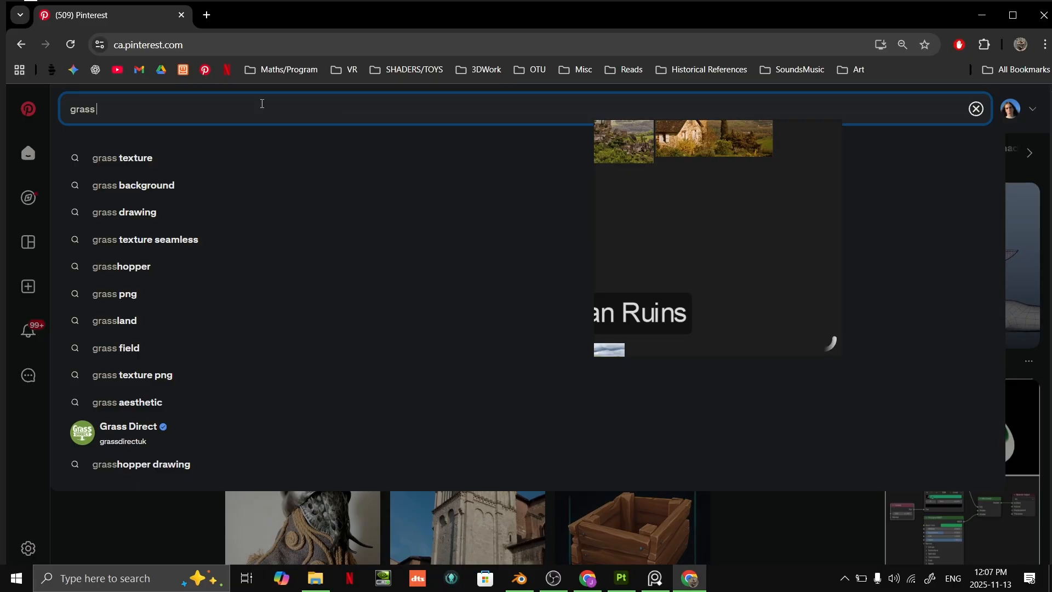
{"action": "left_click", "coordinate": [146, 157]}
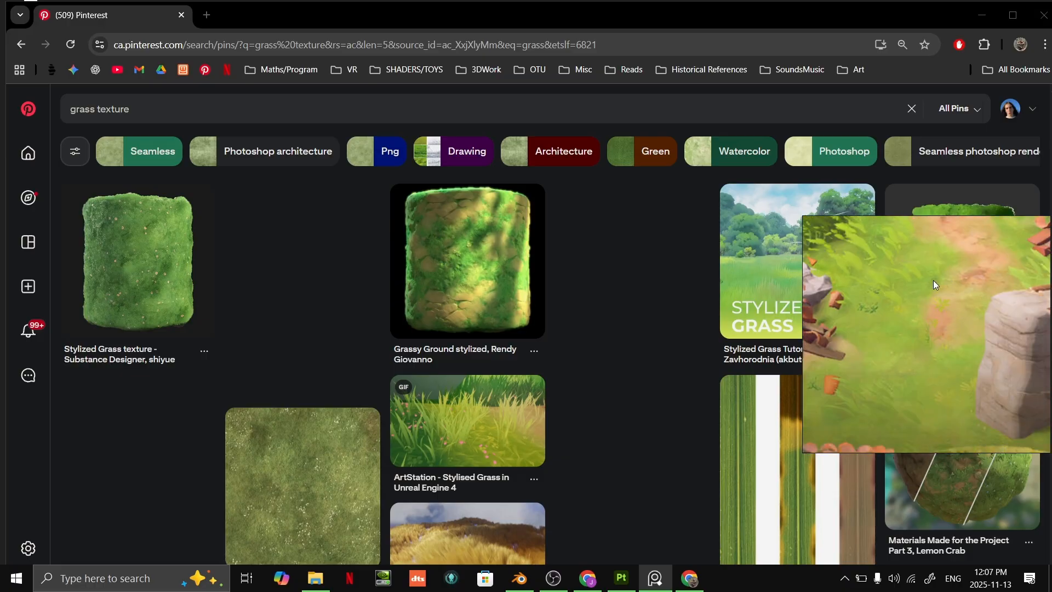
- Browse the grass texture results and open the pin showing green grass with dry, yellowish patches
{"action": "scroll", "coordinate": [275, 357], "scroll_direction": "down", "scroll_amount": 2}
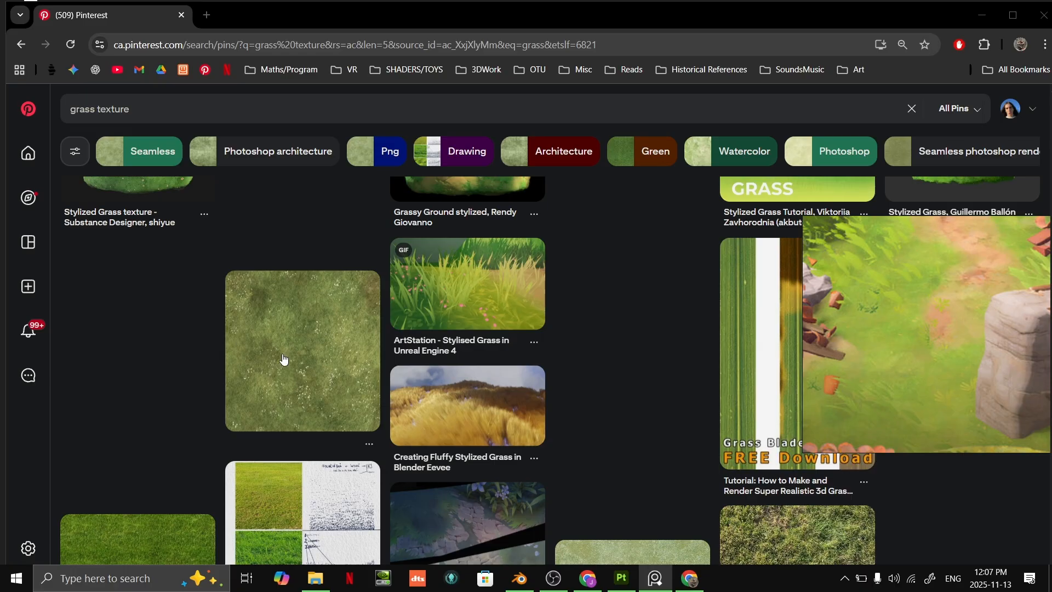
{"action": "scroll", "coordinate": [276, 357], "scroll_direction": "down", "scroll_amount": 10}
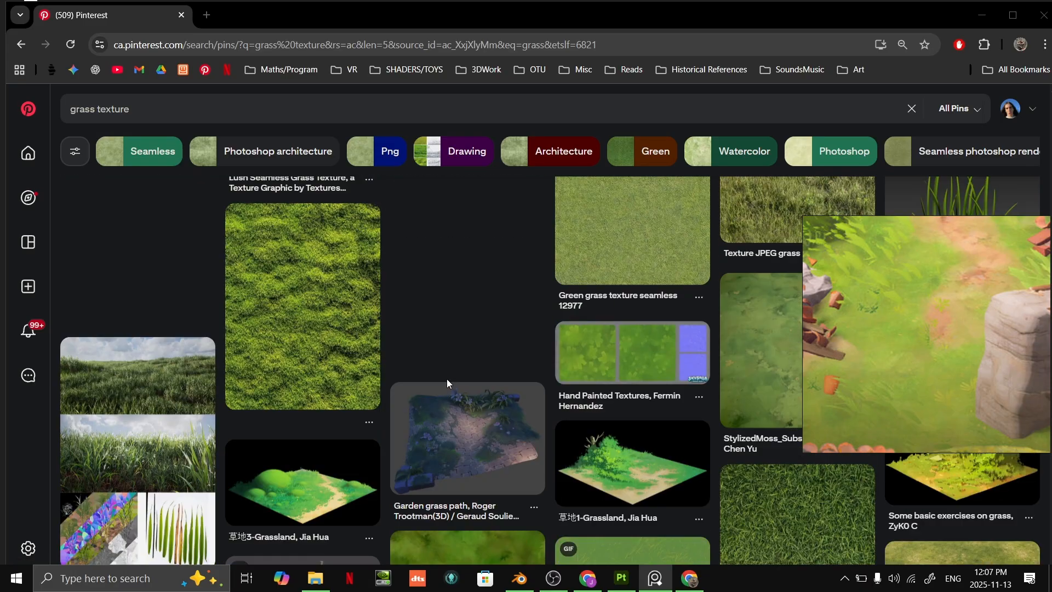
{"action": "scroll", "coordinate": [446, 378], "scroll_direction": "down", "scroll_amount": 8}
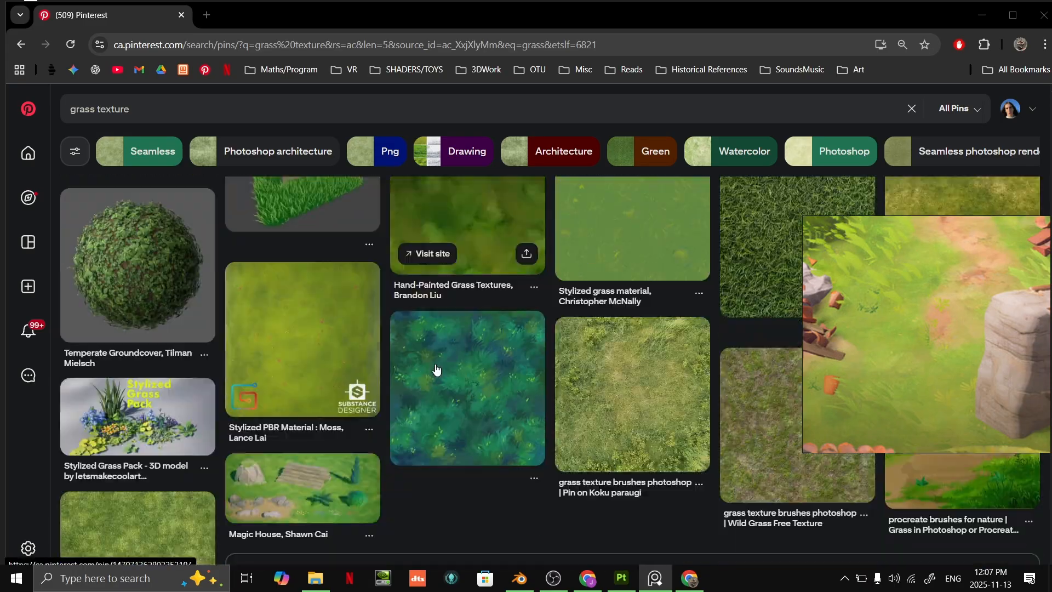
{"action": "scroll", "coordinate": [436, 371], "scroll_direction": "down", "scroll_amount": 1}
{"action": "scroll", "coordinate": [301, 411], "scroll_direction": "down", "scroll_amount": 2}
{"action": "scroll", "coordinate": [318, 409], "scroll_direction": "up", "scroll_amount": 2}
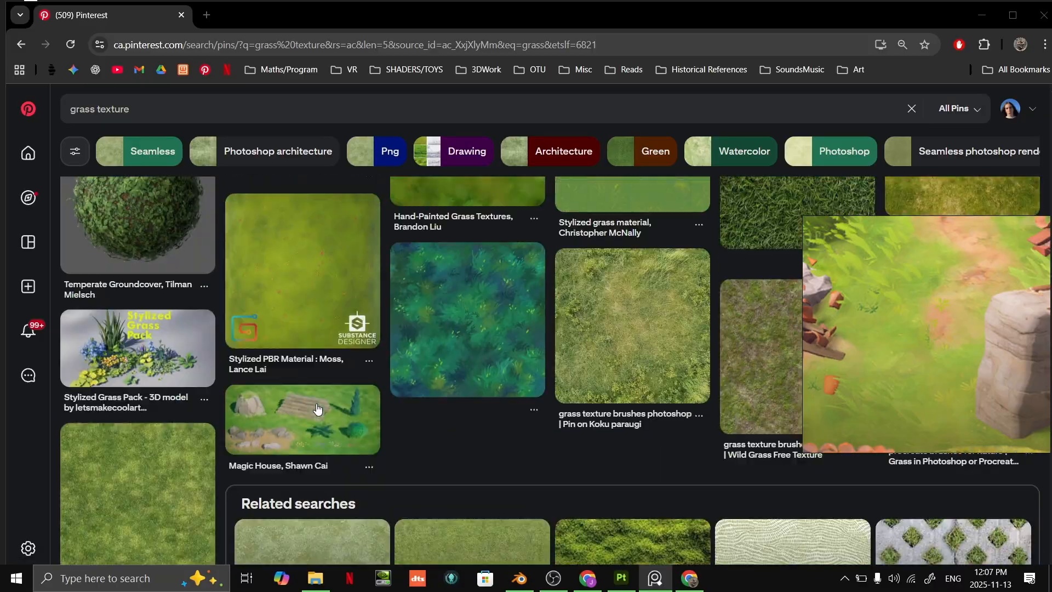
{"action": "scroll", "coordinate": [318, 408], "scroll_direction": "up", "scroll_amount": 6}
{"action": "scroll", "coordinate": [946, 411], "scroll_direction": "down", "scroll_amount": 3}
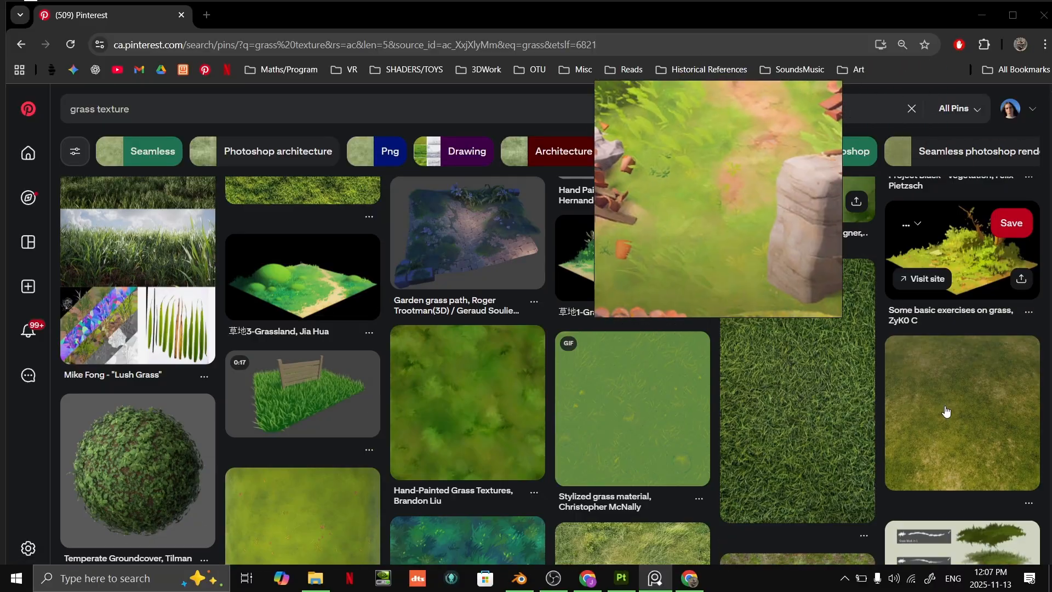
{"action": "left_click", "coordinate": [947, 410]}
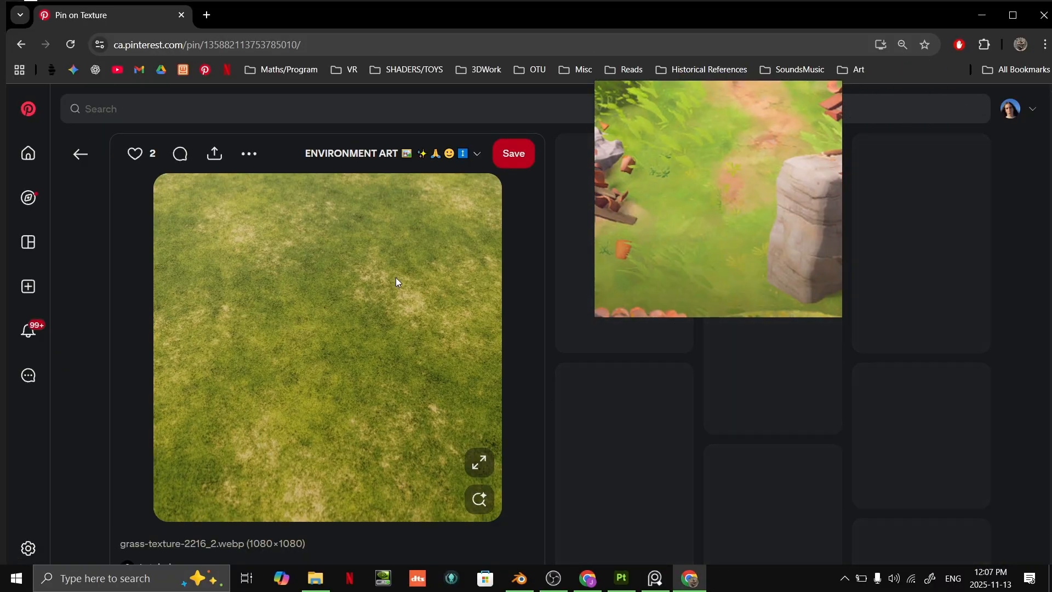
- Add the opened grass texture image to an empty area of the PureRef reference board
{"action": "scroll", "coordinate": [696, 213], "scroll_direction": "down", "scroll_amount": 6}
{"action": "left_click_drag", "start_coordinate": [692, 209], "coordinate": [691, 308]}
{"action": "scroll", "coordinate": [663, 398], "scroll_direction": "down", "scroll_amount": 1}
{"action": "scroll", "coordinate": [662, 403], "scroll_direction": "up", "scroll_amount": 1}
{"action": "right_click_drag", "start_coordinate": [672, 235], "coordinate": [835, 388]}
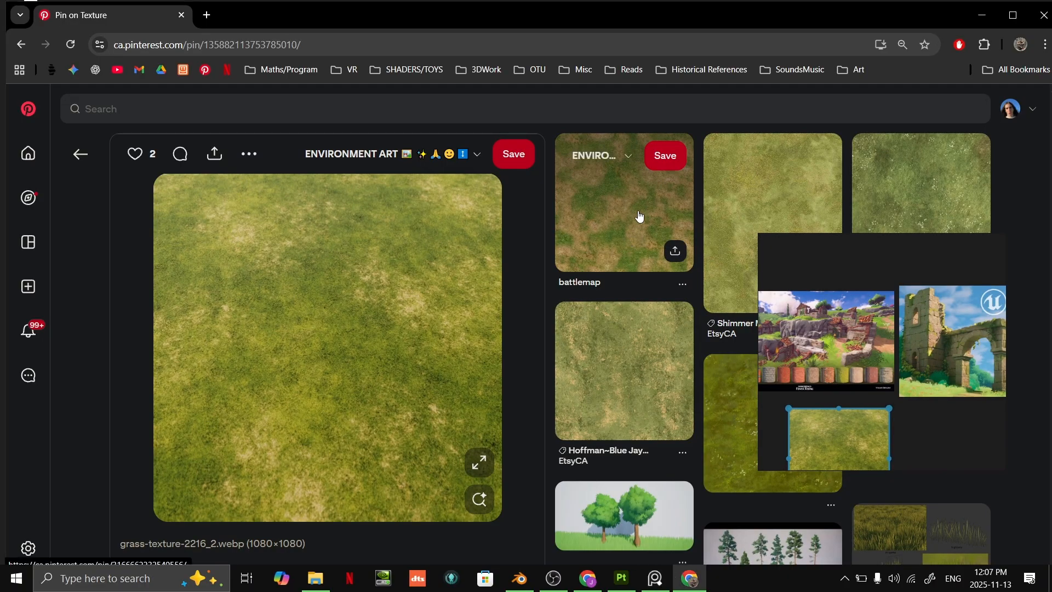
- Open the battlemap pin and add its patchy grass-and-dirt image to the reference board
{"action": "left_click", "coordinate": [640, 216]}
{"action": "left_click_drag", "start_coordinate": [502, 271], "coordinate": [870, 355]}
{"action": "left_click", "coordinate": [949, 363]}
- Open the painted grass pin with sandy dirt patches and add its image to the reference board
{"action": "scroll", "coordinate": [678, 285], "scroll_direction": "down", "scroll_amount": 5}
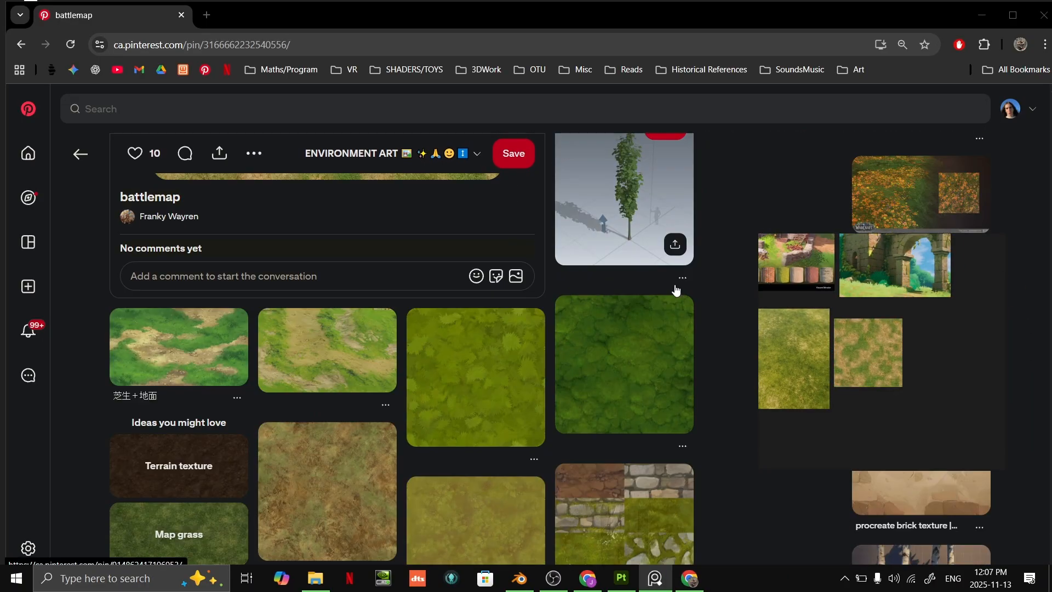
{"action": "left_click", "coordinate": [197, 368]}
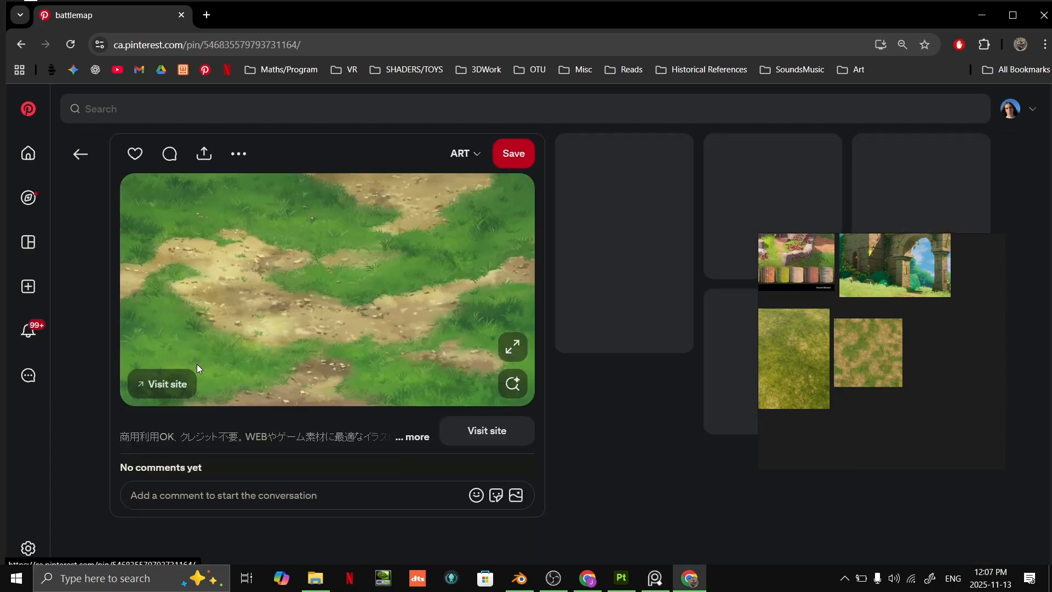
{"action": "left_click_drag", "start_coordinate": [385, 317], "coordinate": [883, 422]}
{"action": "left_click", "coordinate": [925, 384]}
- Enlarge the collected grass references, reposition the PureRef window and switch back to Substance 3D Painter
{"action": "scroll", "coordinate": [908, 343], "scroll_direction": "up", "scroll_amount": 2}
{"action": "scroll", "coordinate": [960, 294], "scroll_direction": "up", "scroll_amount": 4}
{"action": "middle_click_drag", "start_coordinate": [861, 310], "coordinate": [930, 289]}
{"action": "mouse_move", "coordinate": [930, 288]}
{"action": "right_mouse_down"}
{"action": "mouse_move", "coordinate": [903, 273]}
{"action": "mouse_move", "coordinate": [280, 216]}
{"action": "mouse_move", "coordinate": [143, 416]}
{"action": "mouse_move", "coordinate": [230, 378]}
{"action": "right_mouse_up"}
{"action": "key", "text": "alt+Tab"}
{"action": "key", "text": "alt+Tab"}
{"action": "key", "text": "alt+Tab"}
- Add a fill layer above the Dirt layer and name it Grass_01
{"action": "left_click_drag", "start_coordinate": [598, 272], "coordinate": [537, 282], "text": "alt"}
{"action": "middle_click_drag", "start_coordinate": [536, 280], "coordinate": [593, 248], "text": "alt"}
{"action": "right_click_drag", "start_coordinate": [525, 293], "coordinate": [580, 291], "text": "alt"}
{"action": "mouse_move", "coordinate": [580, 291]}
{"action": "left_mouse_down", "text": "alt"}
{"action": "mouse_move", "coordinate": [599, 277]}
{"action": "mouse_move", "coordinate": [589, 274]}
{"action": "mouse_move", "coordinate": [583, 287]}
{"action": "mouse_move", "coordinate": [599, 291]}
{"action": "mouse_move", "coordinate": [582, 296]}
{"action": "mouse_move", "coordinate": [595, 290]}
{"action": "left_mouse_up", "text": "alt"}
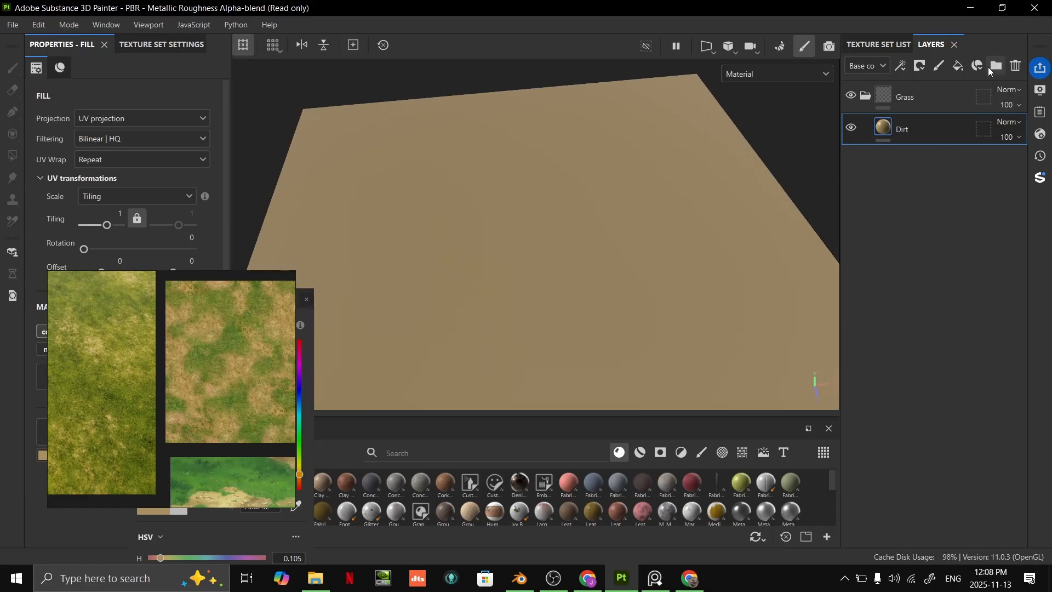
{"action": "left_click", "coordinate": [959, 66]}
{"action": "double_click", "coordinate": [916, 128]}
{"action": "type", "text": "gr"}
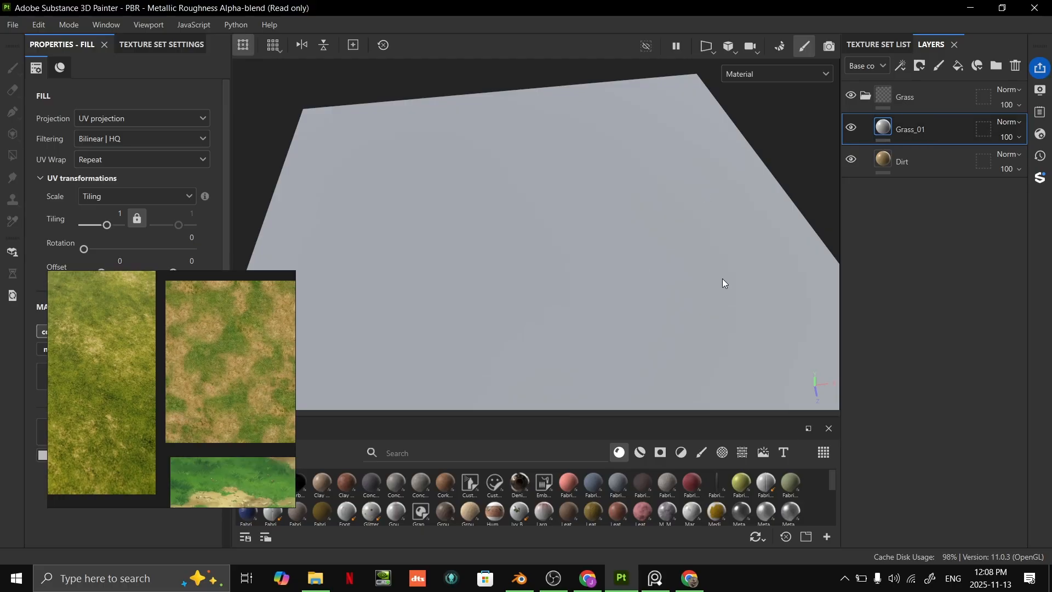
- Move the reference board clear of the material settings and set Grass_01's base color to green 90B64F
{"action": "left_click_drag", "start_coordinate": [242, 387], "coordinate": [219, 144]}
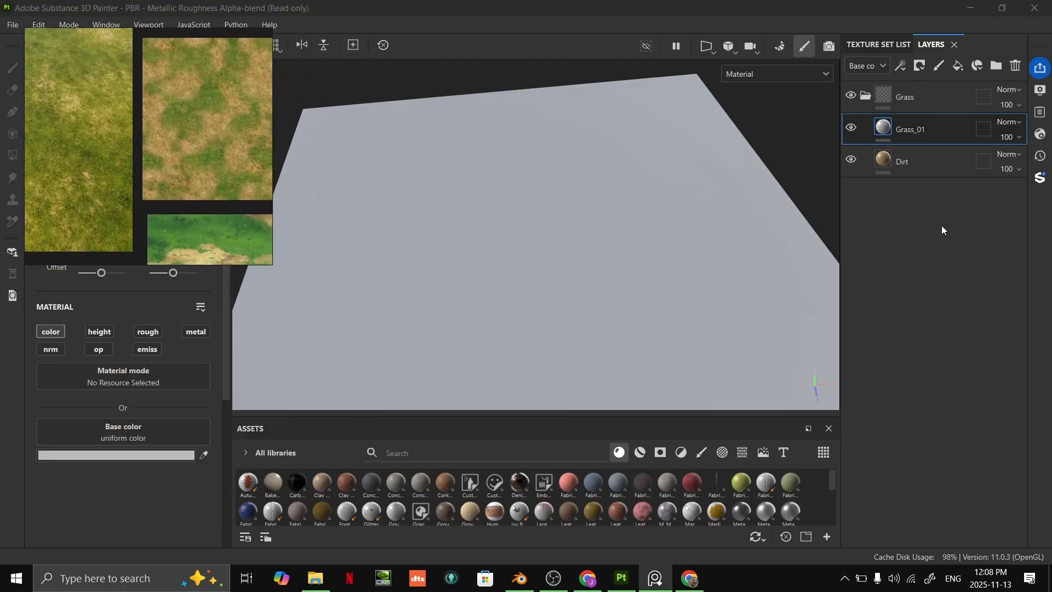
{"action": "left_click", "coordinate": [147, 456]}
{"action": "left_click_drag", "start_coordinate": [301, 438], "coordinate": [299, 453]}
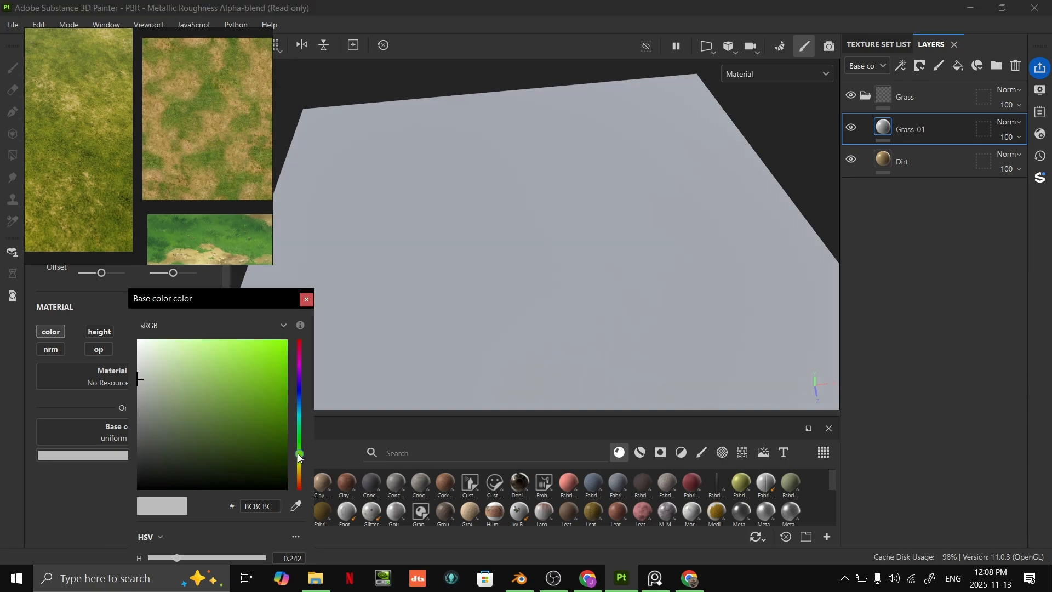
{"action": "mouse_move", "coordinate": [206, 397]}
{"action": "left_mouse_down"}
{"action": "mouse_move", "coordinate": [197, 382]}
{"action": "mouse_move", "coordinate": [236, 389]}
{"action": "mouse_move", "coordinate": [221, 383]}
{"action": "left_mouse_up"}
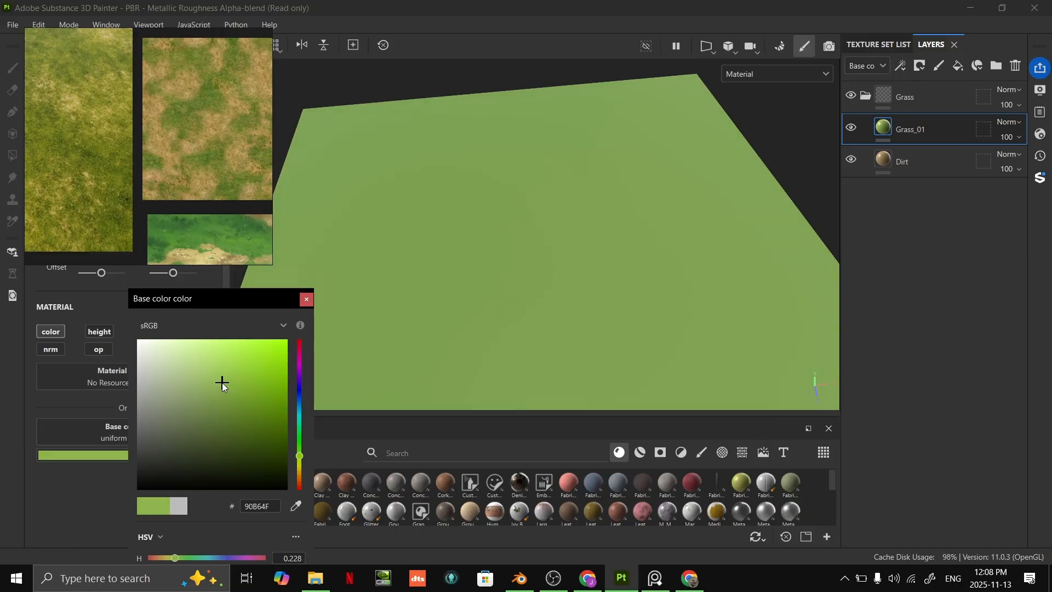
{"action": "left_click", "coordinate": [306, 299]}
- Add a black mask to the Grass_01 layer and add a fill effect to that mask
{"action": "left_click_drag", "start_coordinate": [312, 303], "coordinate": [734, 232], "text": "alt"}
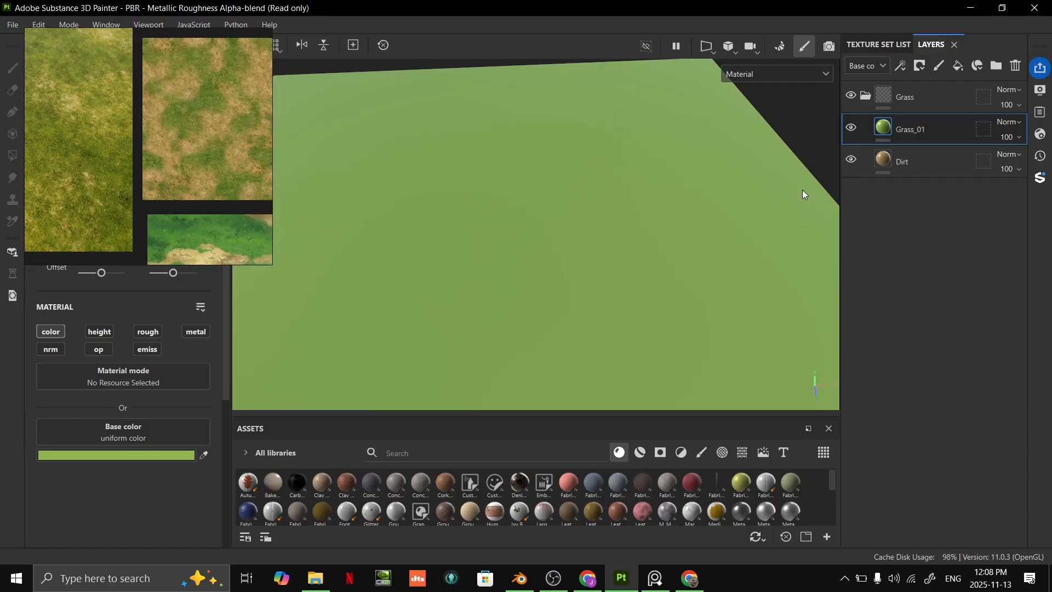
{"action": "right_click", "coordinate": [929, 125]}
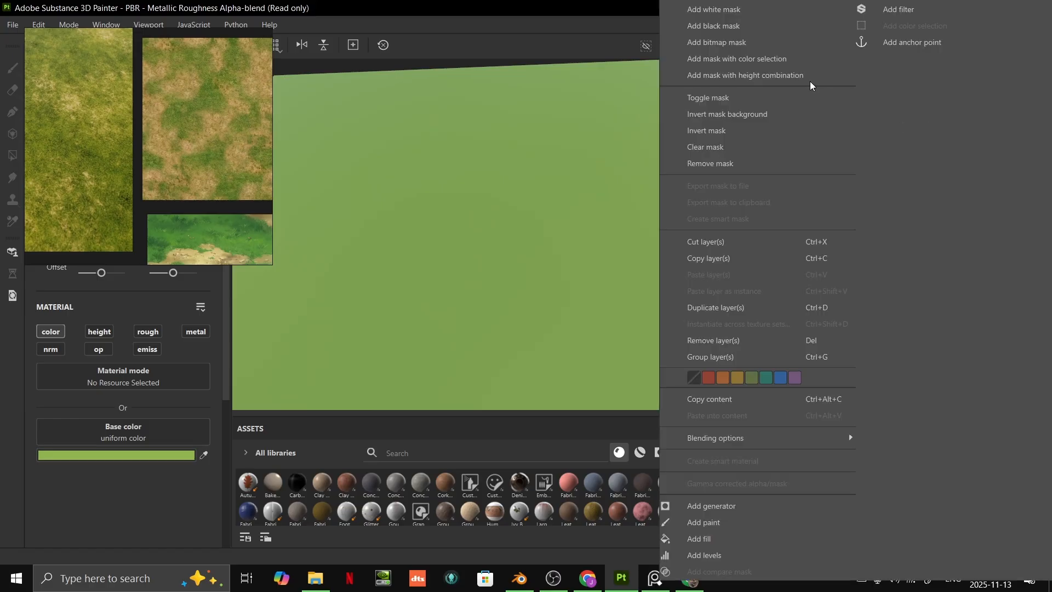
{"action": "left_click", "coordinate": [744, 23]}
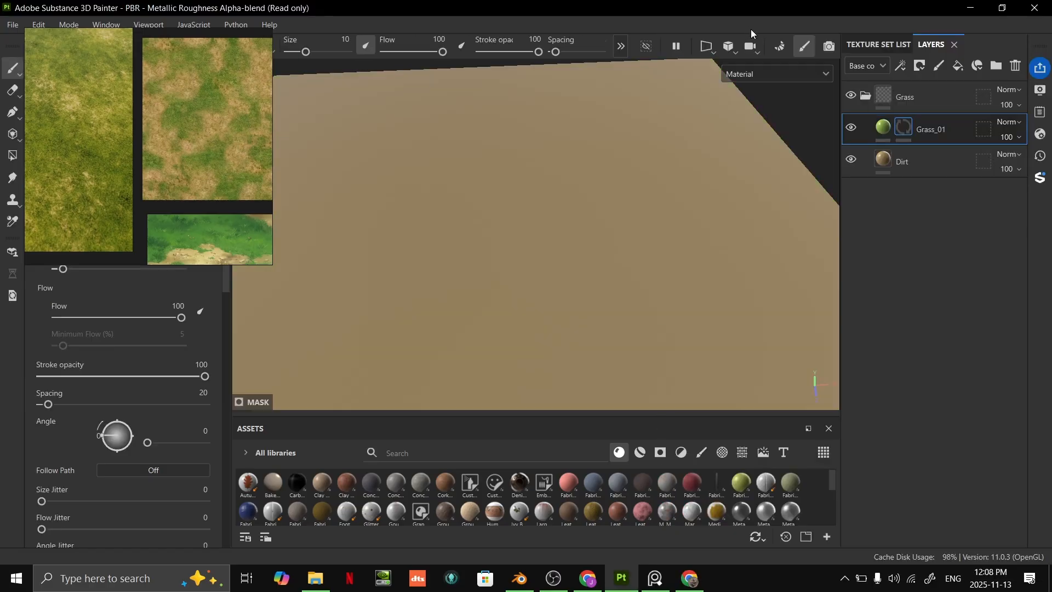
{"action": "right_click", "coordinate": [920, 132]}
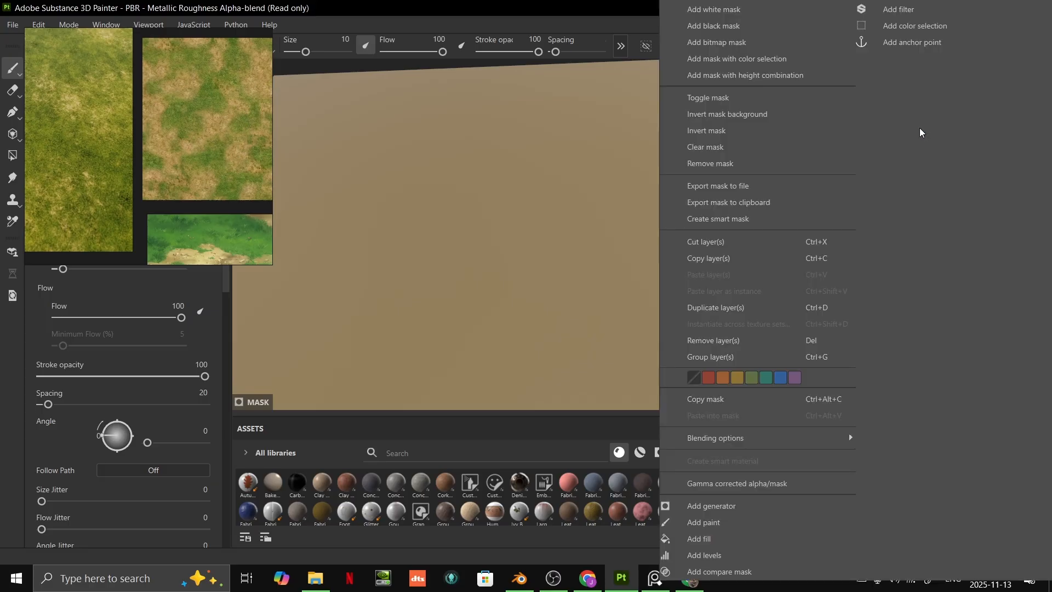
{"action": "left_click", "coordinate": [708, 543]}
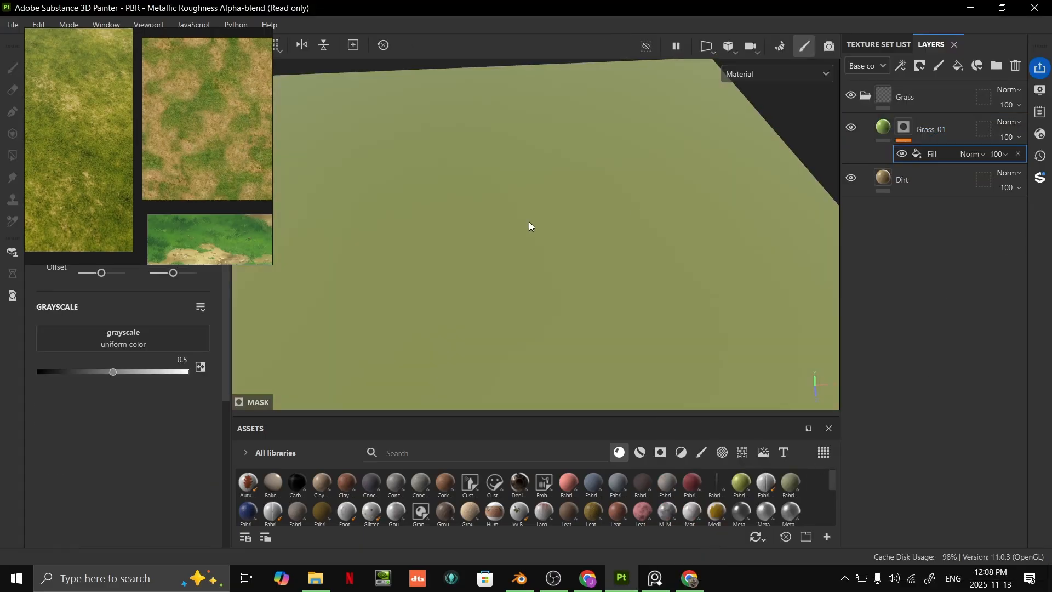
- Compare the terrain with Grass_01 hidden and shown, and check the layer's base color without changing it
{"action": "left_click", "coordinate": [853, 127]}
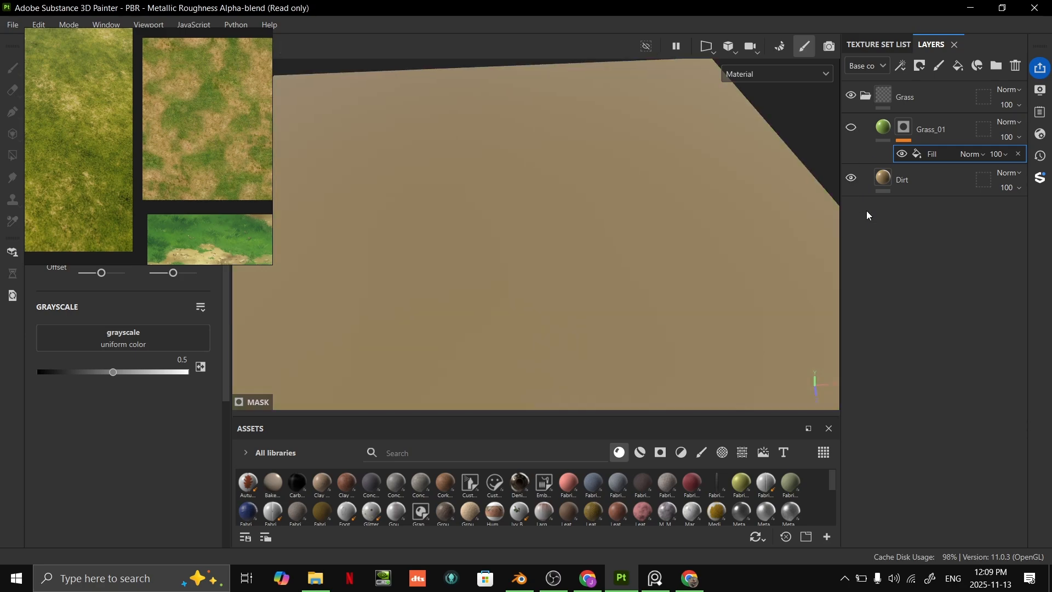
{"action": "left_click", "coordinate": [853, 129]}
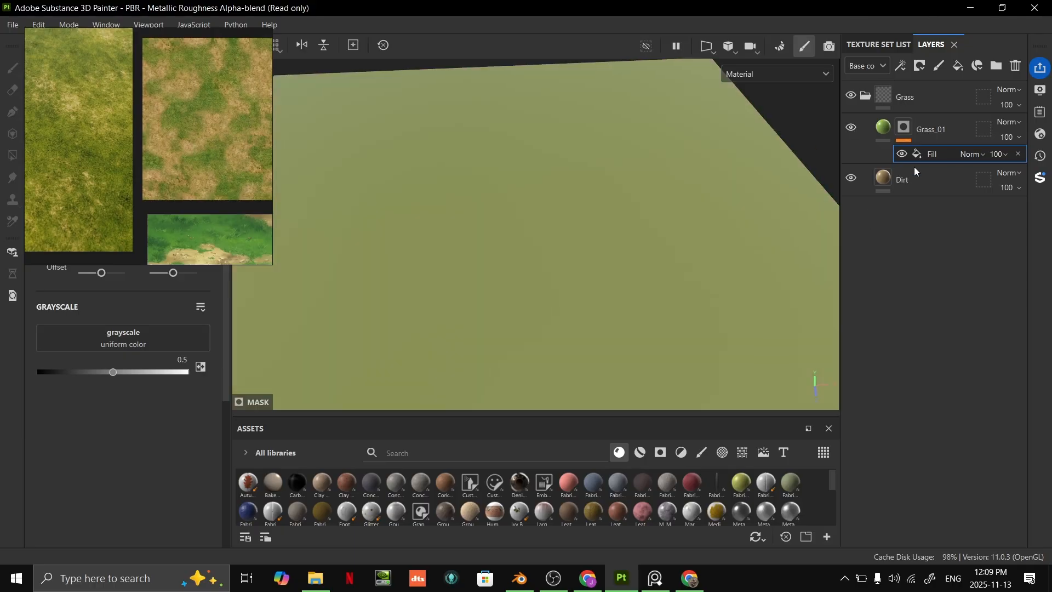
{"action": "left_click", "coordinate": [885, 130]}
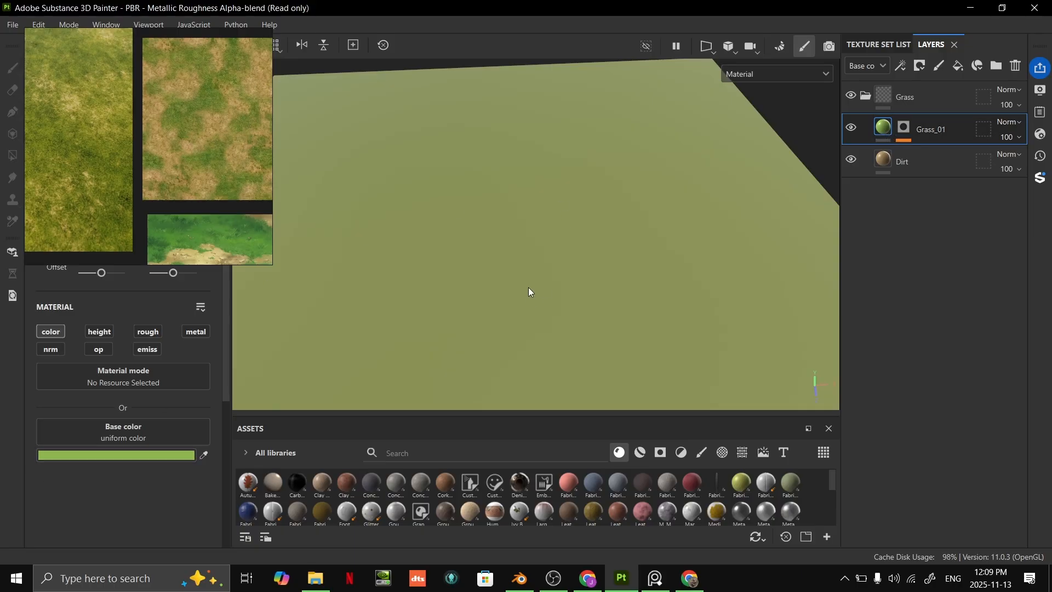
{"action": "left_click", "coordinate": [96, 455]}
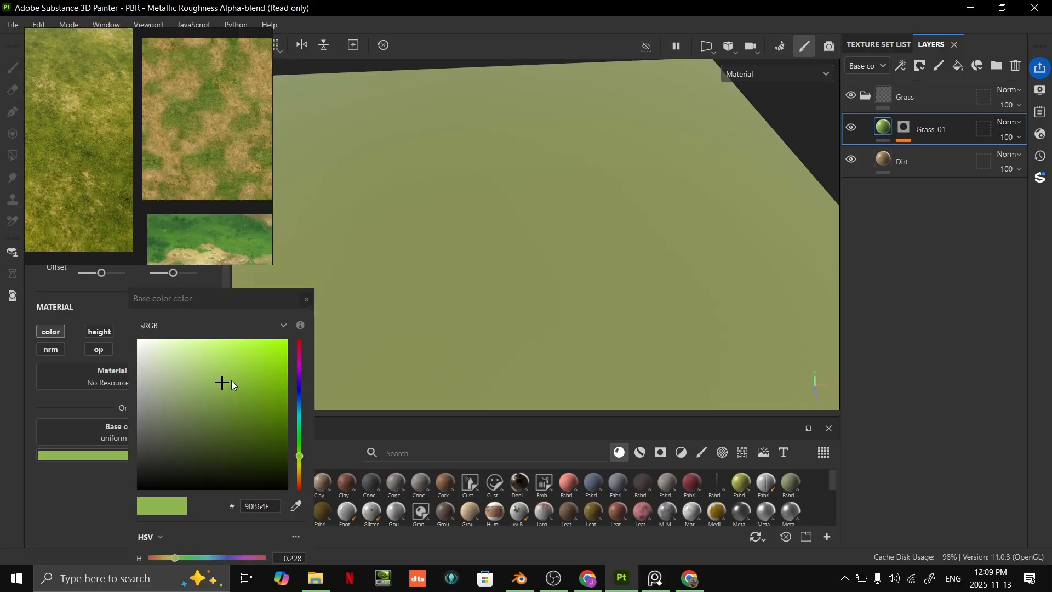
{"action": "left_click", "coordinate": [306, 299]}
{"action": "left_click", "coordinate": [904, 128]}
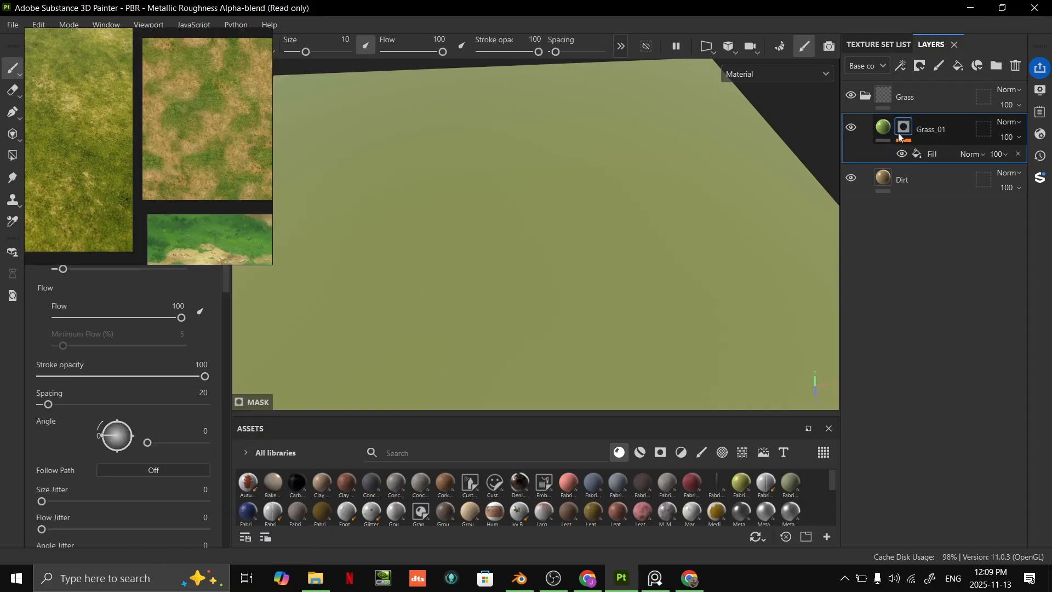
{"action": "left_click", "coordinate": [918, 151]}
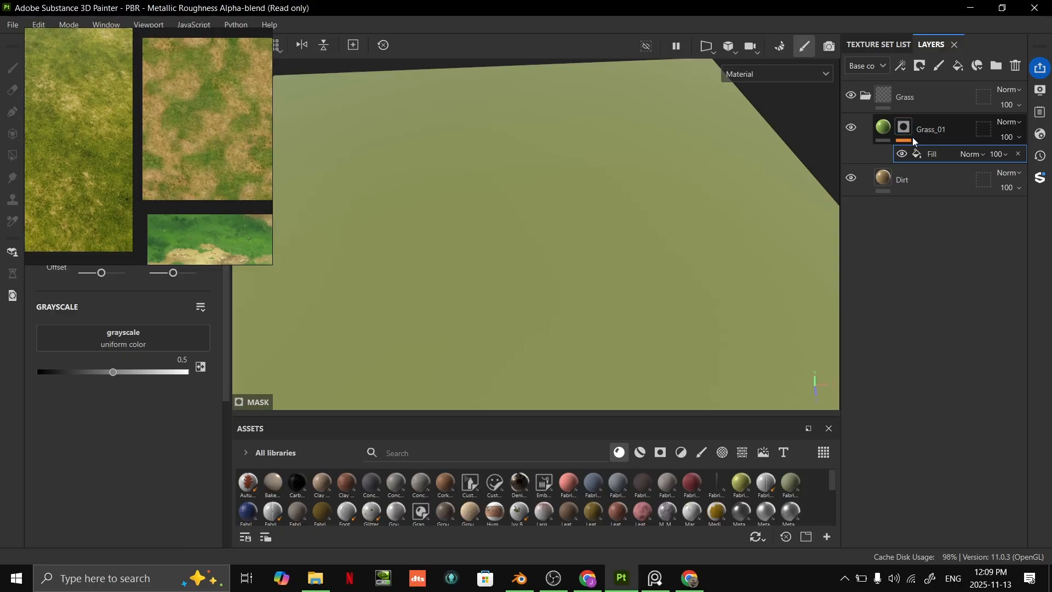
{"action": "right_click", "coordinate": [929, 145]}
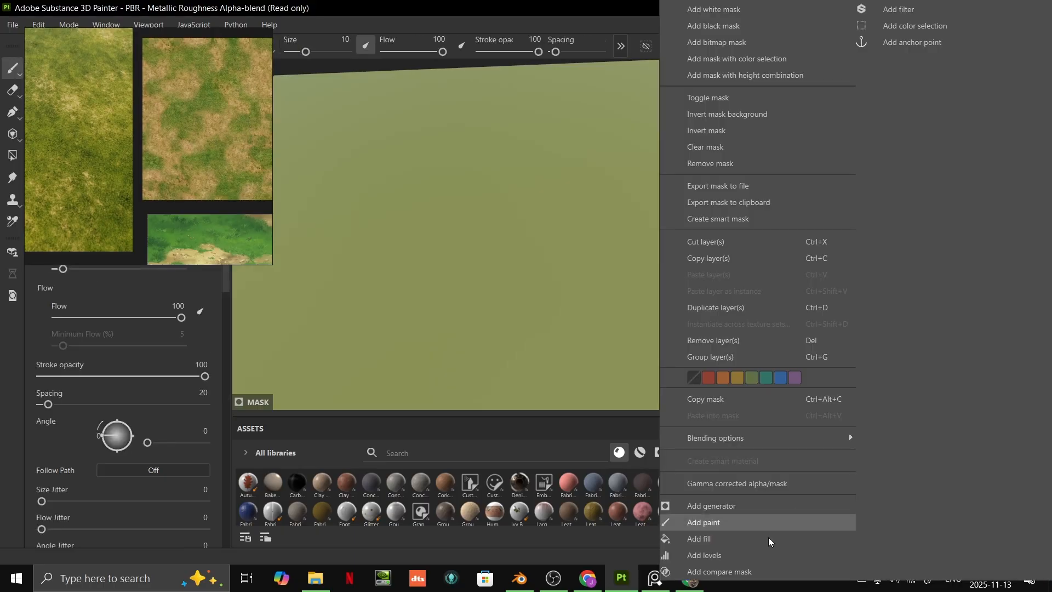
{"action": "left_click", "coordinate": [601, 433]}
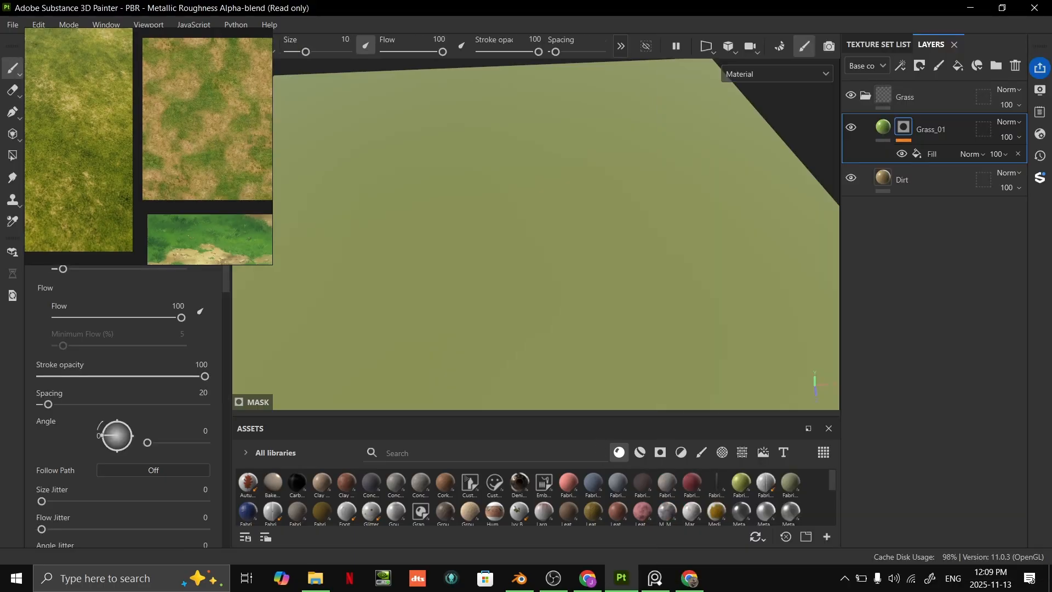
- Assign the Clouds 2 procedural texture to the grayscale of Grass_01's mask fill
{"action": "left_click", "coordinate": [937, 156]}
{"action": "left_click", "coordinate": [131, 350]}
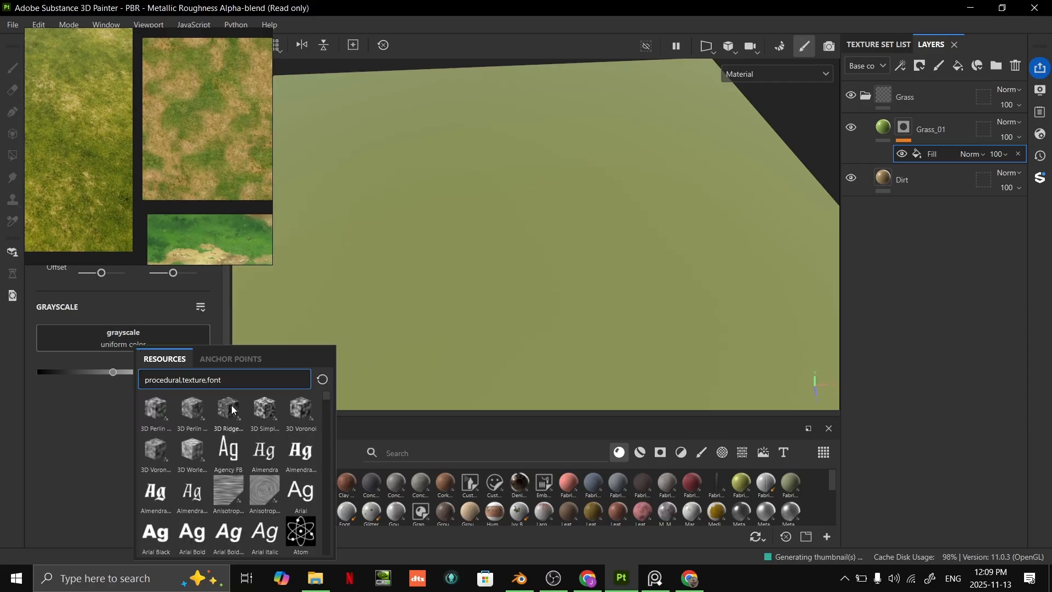
{"action": "mouse_move", "coordinate": [242, 394]}
{"action": "type", "text": "cloud"}
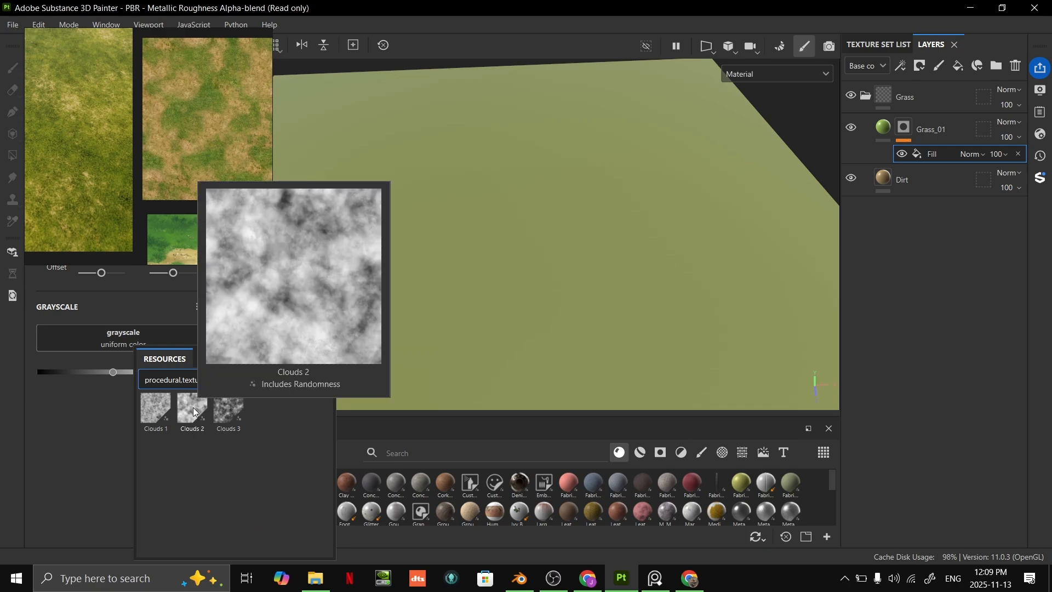
{"action": "left_click", "coordinate": [195, 412]}
{"action": "left_click_drag", "start_coordinate": [335, 353], "coordinate": [481, 270], "text": "alt"}
{"action": "scroll", "coordinate": [561, 225], "scroll_direction": "up", "scroll_amount": 5}
{"action": "middle_click_drag", "start_coordinate": [561, 225], "coordinate": [501, 311], "text": "alt"}
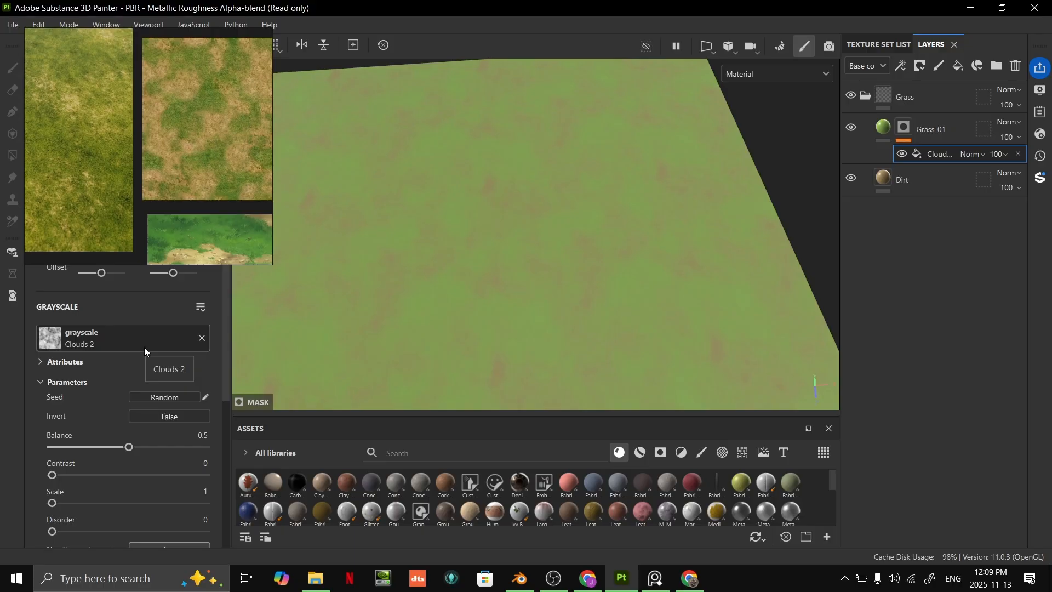
{"action": "scroll", "coordinate": [472, 300], "scroll_direction": "down", "scroll_amount": 4}
{"action": "left_click_drag", "start_coordinate": [511, 299], "coordinate": [531, 305], "text": "alt"}
{"action": "scroll", "coordinate": [565, 269], "scroll_direction": "up", "scroll_amount": 3}
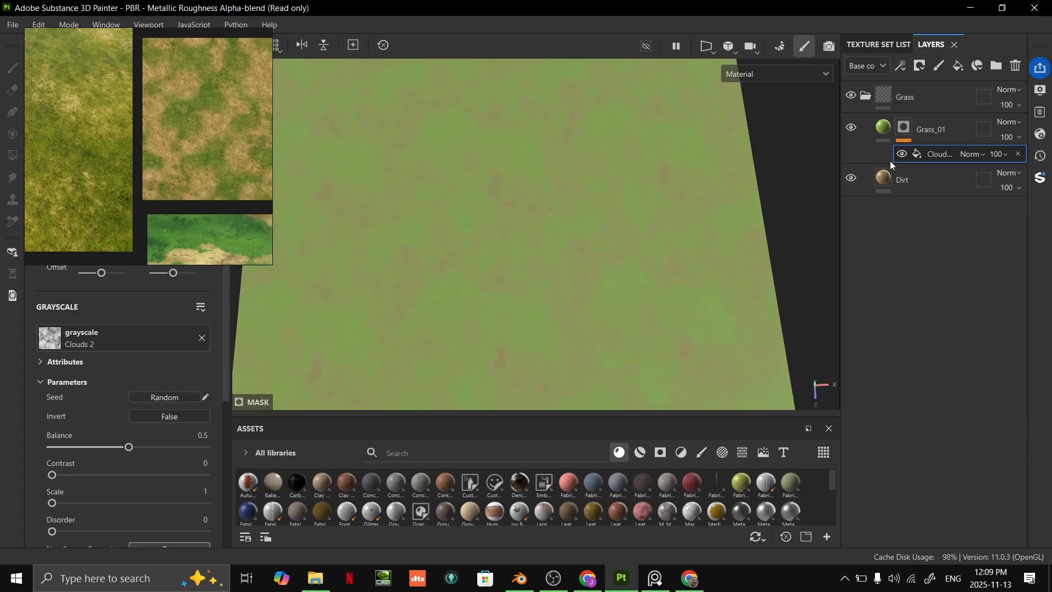
- Add a second fill effect to Grass_01's mask and assign the Clouds 3 texture to it
{"action": "right_click", "coordinate": [955, 156]}
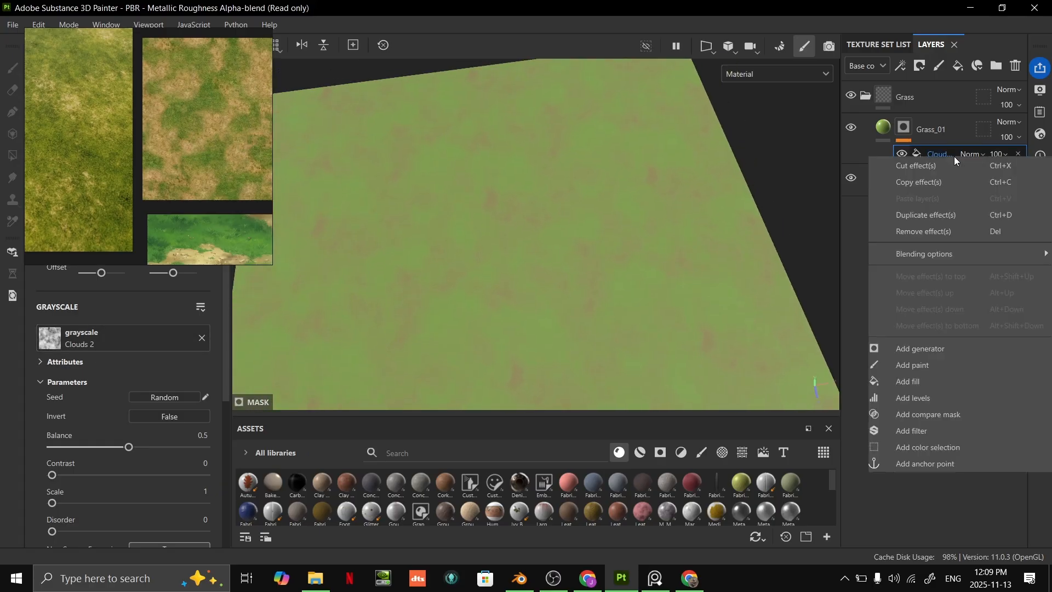
{"action": "left_click", "coordinate": [931, 382]}
{"action": "left_click", "coordinate": [150, 344]}
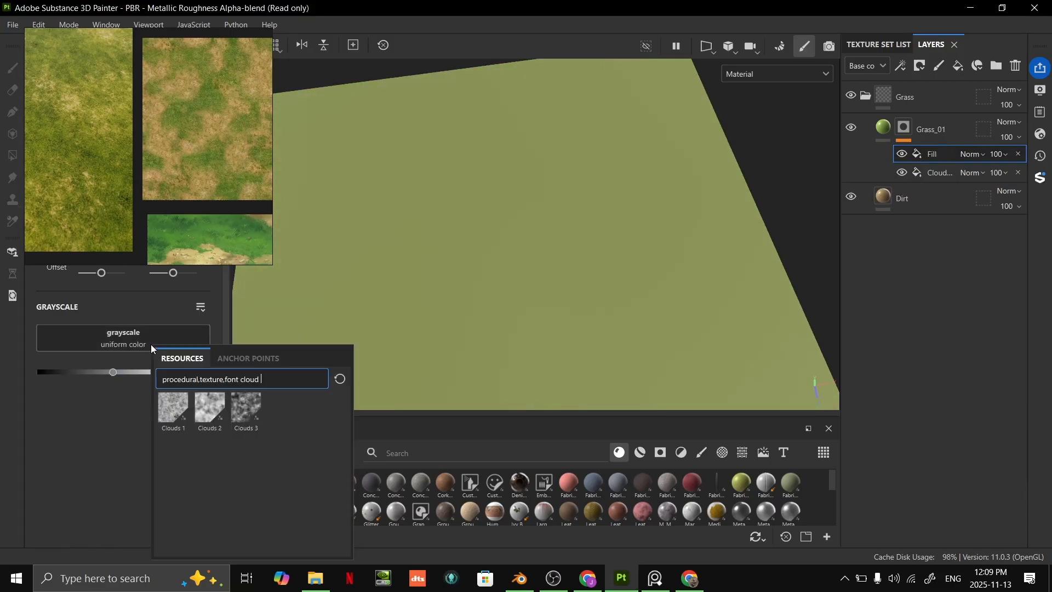
{"action": "left_click", "coordinate": [243, 408]}
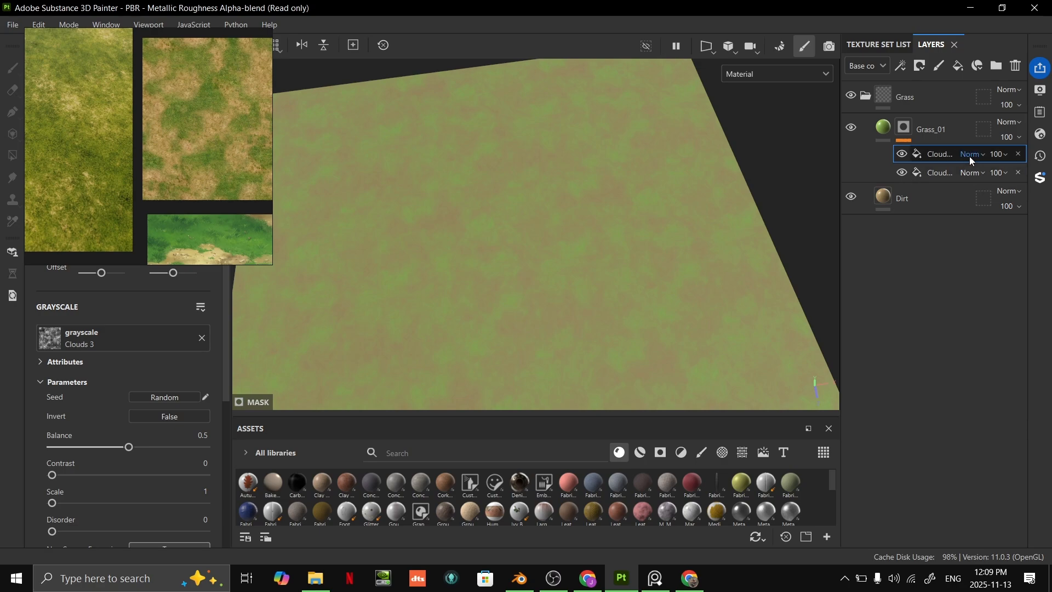
- Set the blending mode of the Clouds 3 mask fill to Multiply and check the blend on the terrain
{"action": "left_click", "coordinate": [971, 156]}
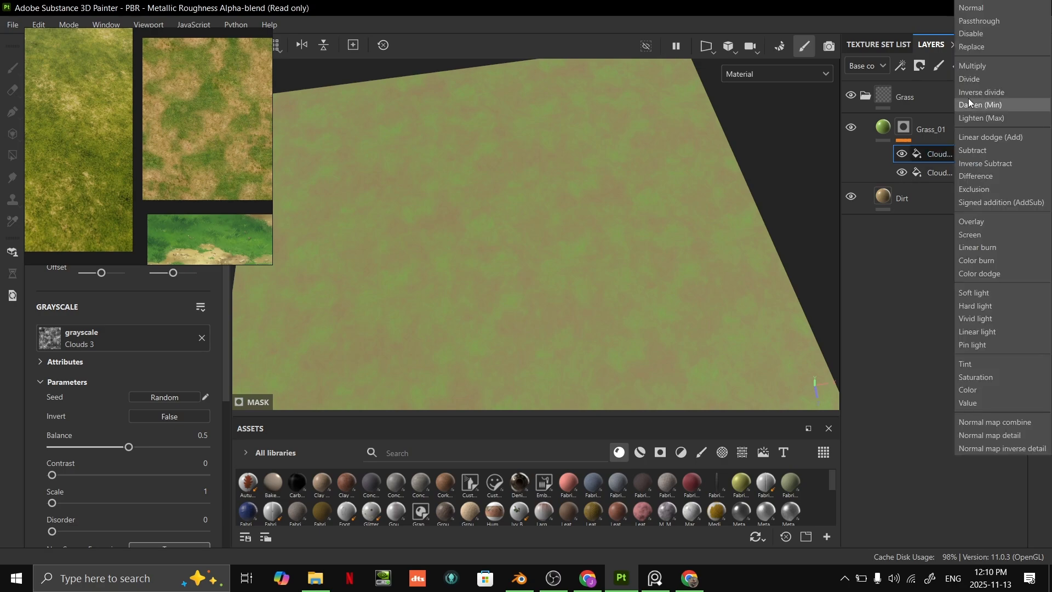
{"action": "left_click", "coordinate": [986, 66]}
{"action": "scroll", "coordinate": [712, 235], "scroll_direction": "down", "scroll_amount": 5}
{"action": "left_click_drag", "start_coordinate": [630, 247], "coordinate": [619, 290], "text": "alt"}
{"action": "scroll", "coordinate": [623, 270], "scroll_direction": "up", "scroll_amount": 6}
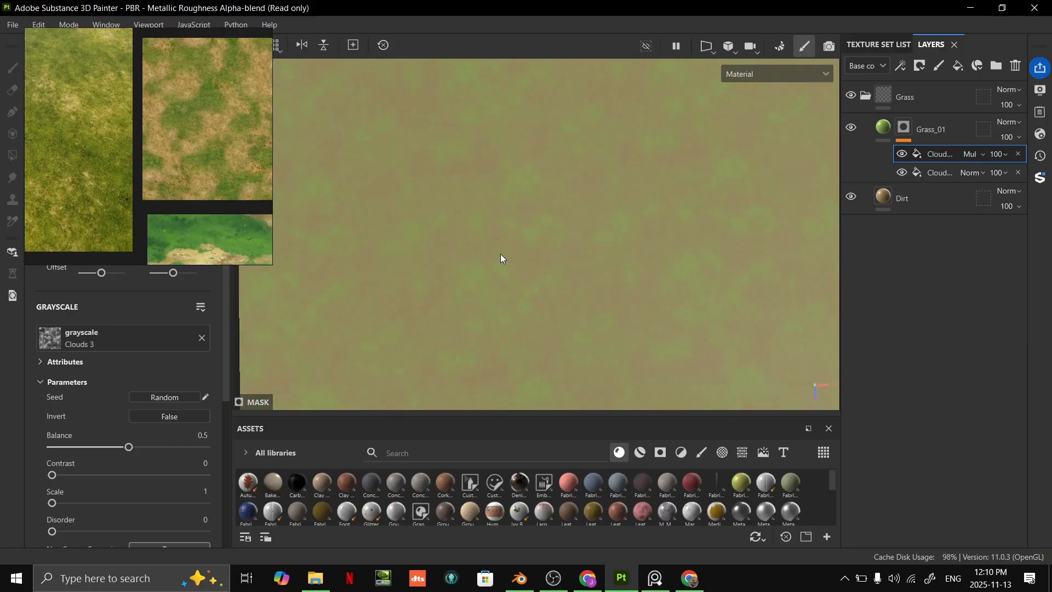
{"action": "left_click_drag", "start_coordinate": [491, 256], "coordinate": [644, 198], "text": "alt"}
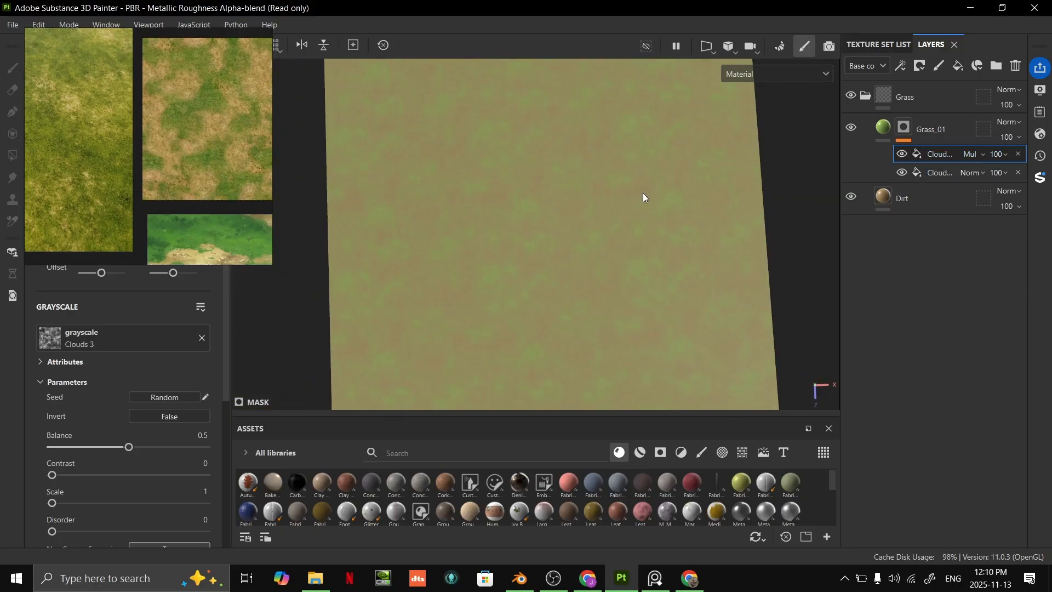
- Move the reference board clear of the settings and raise the balance and contrast of the Clouds 2 mask fill
{"action": "left_click", "coordinate": [946, 172]}
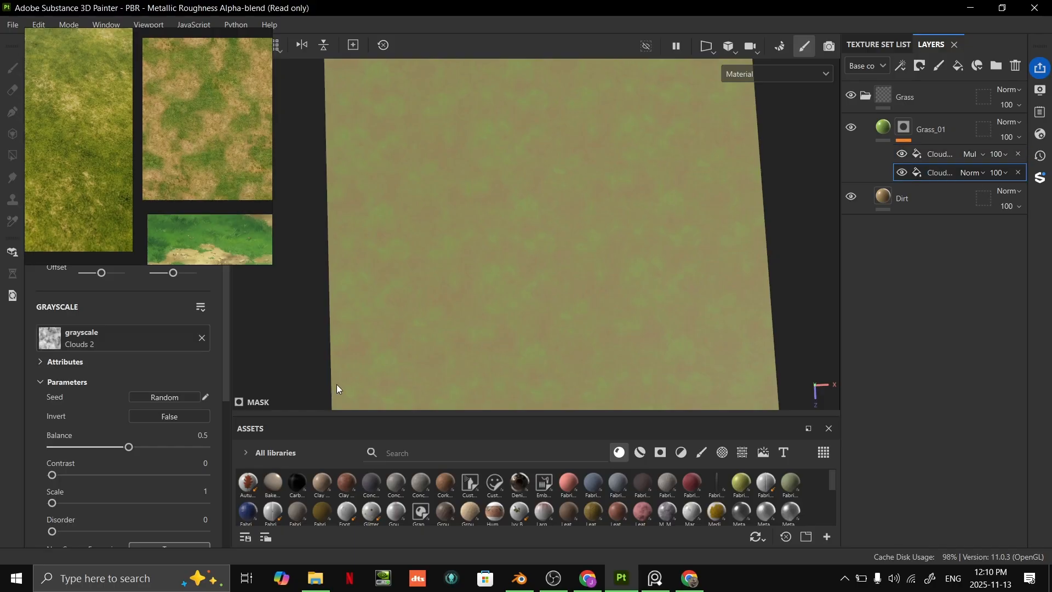
{"action": "right_click_drag", "start_coordinate": [196, 250], "coordinate": [191, 222]}
{"action": "mouse_move", "coordinate": [132, 448]}
{"action": "left_mouse_down"}
{"action": "mouse_move", "coordinate": [92, 447]}
{"action": "mouse_move", "coordinate": [128, 448]}
{"action": "left_mouse_up"}
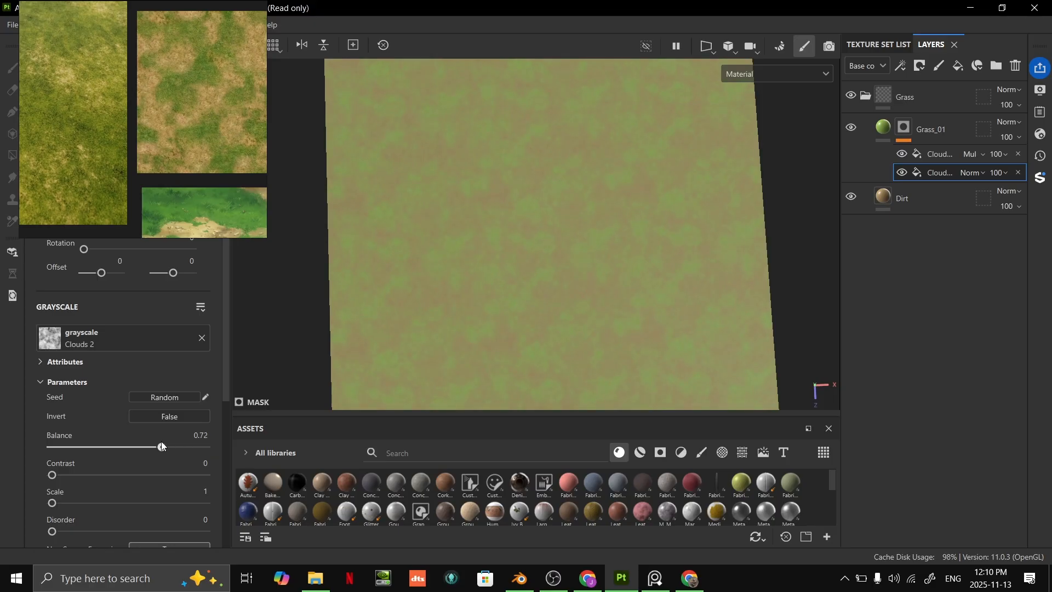
{"action": "mouse_move", "coordinate": [52, 475]}
{"action": "left_mouse_down"}
{"action": "mouse_move", "coordinate": [194, 472]}
{"action": "mouse_move", "coordinate": [66, 476]}
{"action": "left_mouse_up"}
- Set the Clouds 3 mask fill's balance to 0.59, contrast to 0.13 and scale to 2
{"action": "left_click", "coordinate": [941, 157]}
{"action": "left_click_drag", "start_coordinate": [128, 447], "coordinate": [159, 447]}
{"action": "left_click_drag", "start_coordinate": [107, 475], "coordinate": [86, 481]}
{"action": "mouse_move", "coordinate": [154, 452]}
{"action": "left_mouse_down"}
{"action": "mouse_move", "coordinate": [133, 452]}
{"action": "mouse_move", "coordinate": [143, 448]}
{"action": "left_mouse_up"}
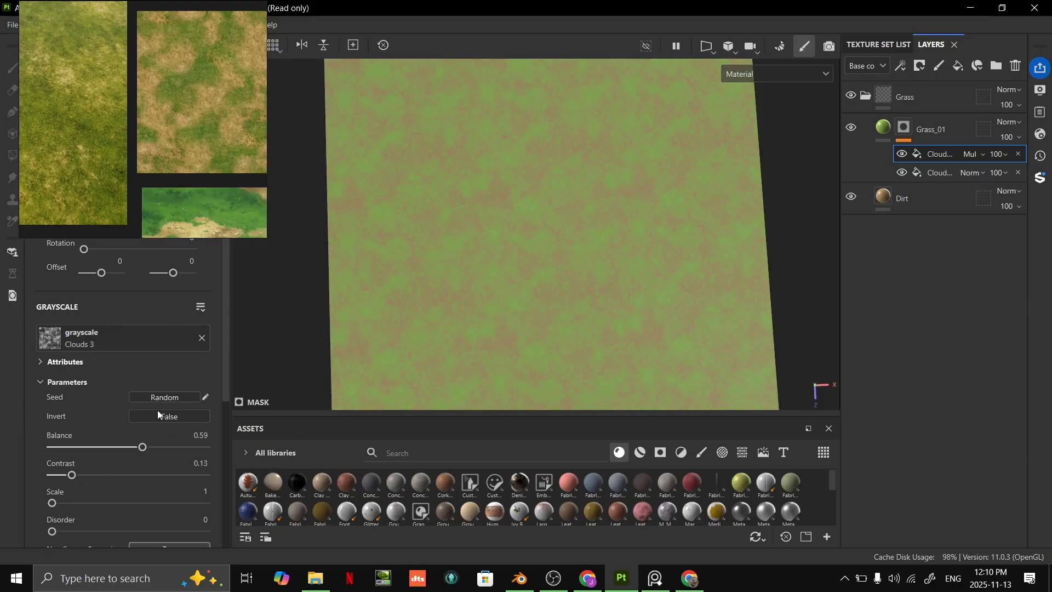
{"action": "left_click_drag", "start_coordinate": [52, 503], "coordinate": [68, 503]}
{"action": "left_click_drag", "start_coordinate": [520, 372], "coordinate": [647, 274], "text": "alt"}
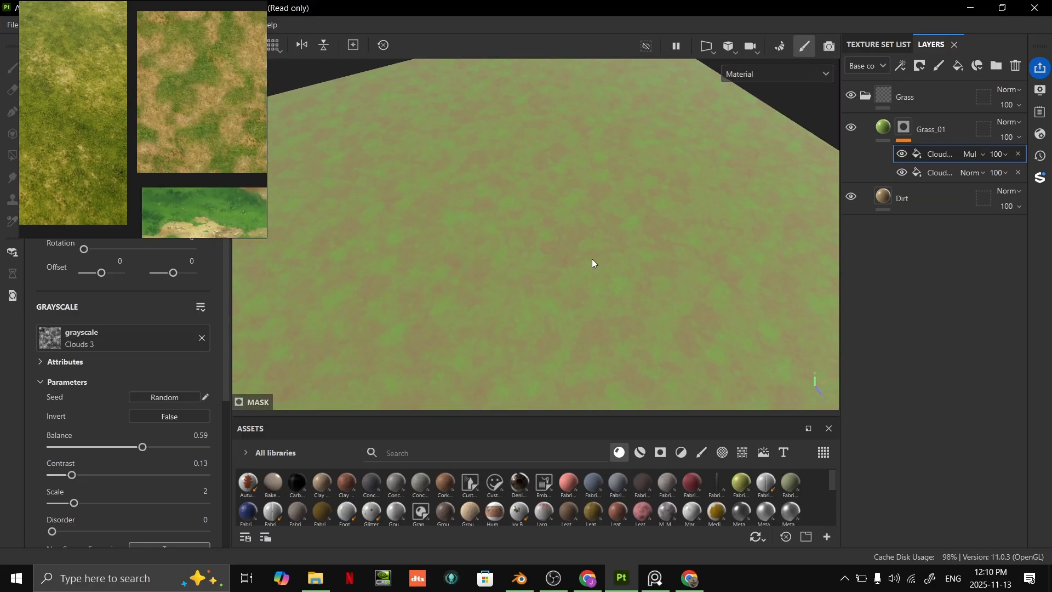
- Refine the Clouds 2 fill to balance 0.71 and contrast 0.64, and the Clouds 3 fill to balance 0.68 and contrast 0.46
{"action": "mouse_move", "coordinate": [126, 445]}
{"action": "left_mouse_down"}
{"action": "mouse_move", "coordinate": [97, 448]}
{"action": "mouse_move", "coordinate": [117, 448]}
{"action": "left_mouse_up"}
{"action": "left_click", "coordinate": [932, 173]}
{"action": "mouse_move", "coordinate": [165, 449]}
{"action": "left_mouse_down"}
{"action": "mouse_move", "coordinate": [227, 445]}
{"action": "mouse_move", "coordinate": [161, 446]}
{"action": "left_mouse_up"}
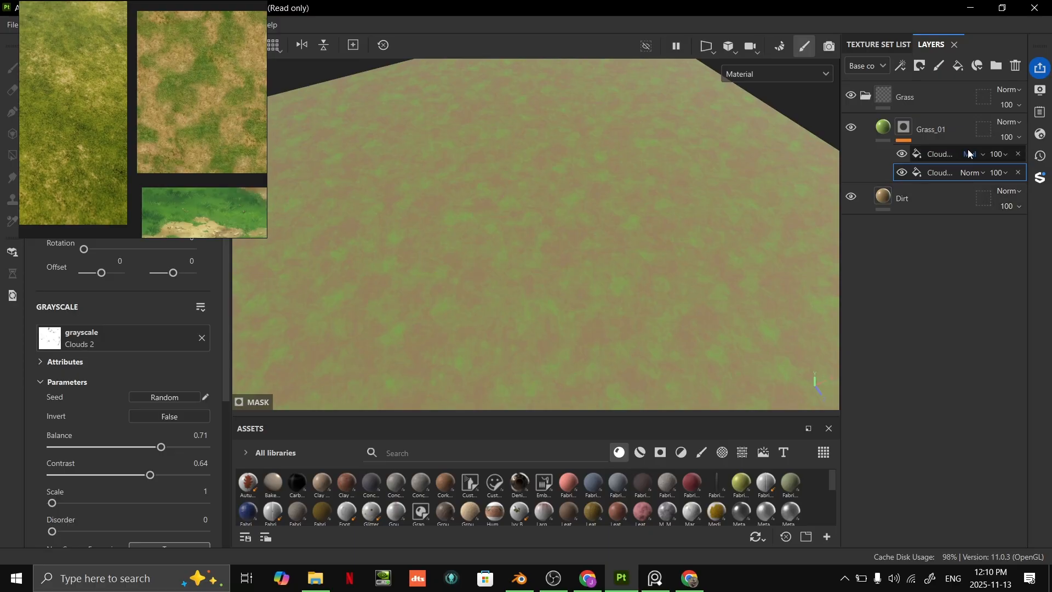
{"action": "left_click", "coordinate": [931, 154]}
{"action": "left_click_drag", "start_coordinate": [92, 477], "coordinate": [156, 454]}
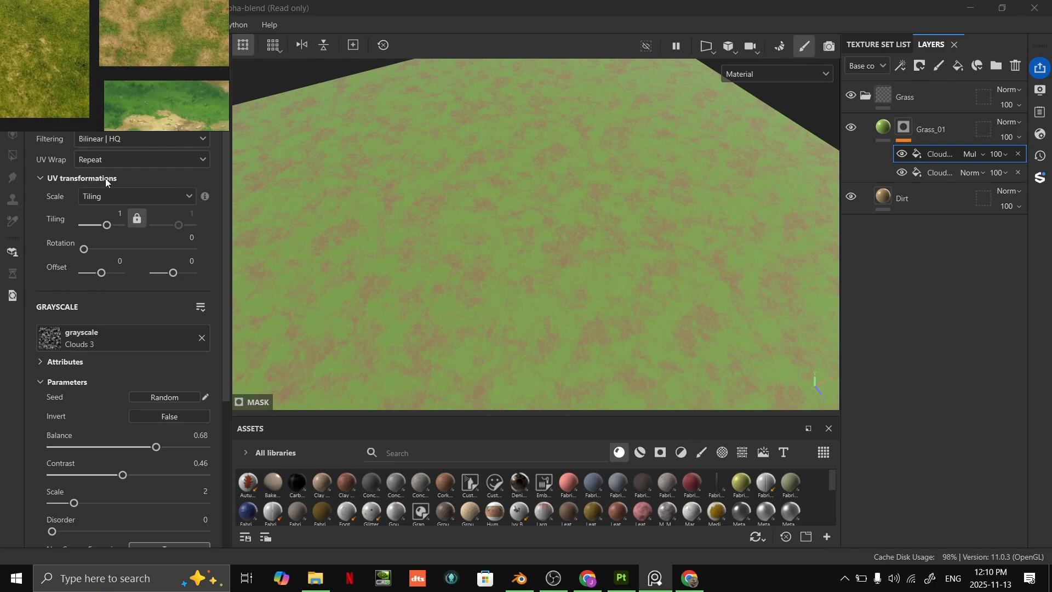
- Try a UV tiling of about 0.62 on the Clouds 3 mask fill and inspect the pattern on the terrain
{"action": "left_click_drag", "start_coordinate": [108, 225], "coordinate": [107, 229]}
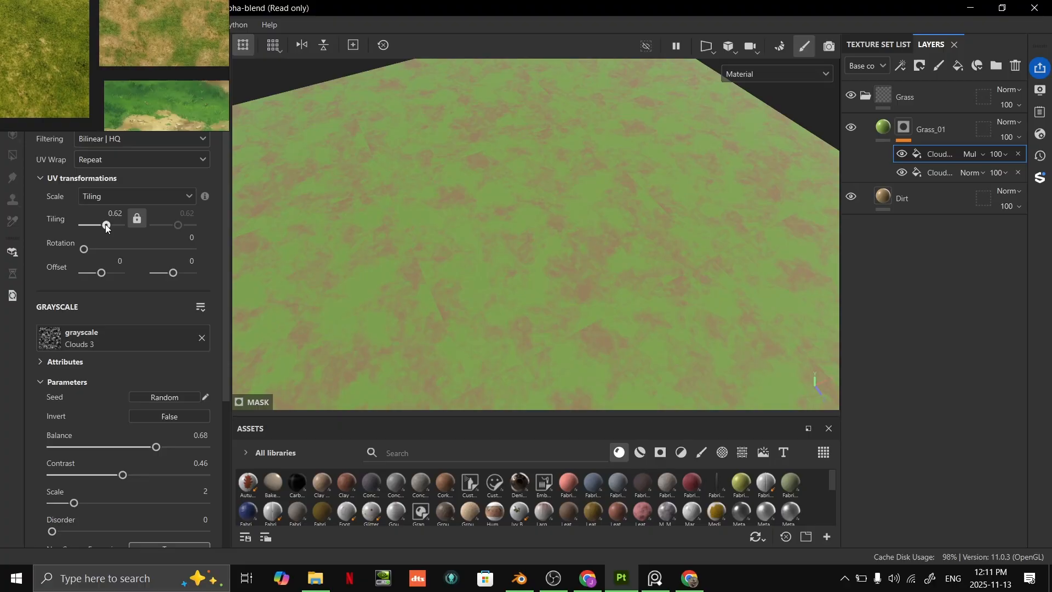
{"action": "right_click_drag", "start_coordinate": [690, 261], "coordinate": [584, 398], "text": "alt"}
{"action": "right_click_drag", "start_coordinate": [675, 174], "coordinate": [599, 282], "text": "alt"}
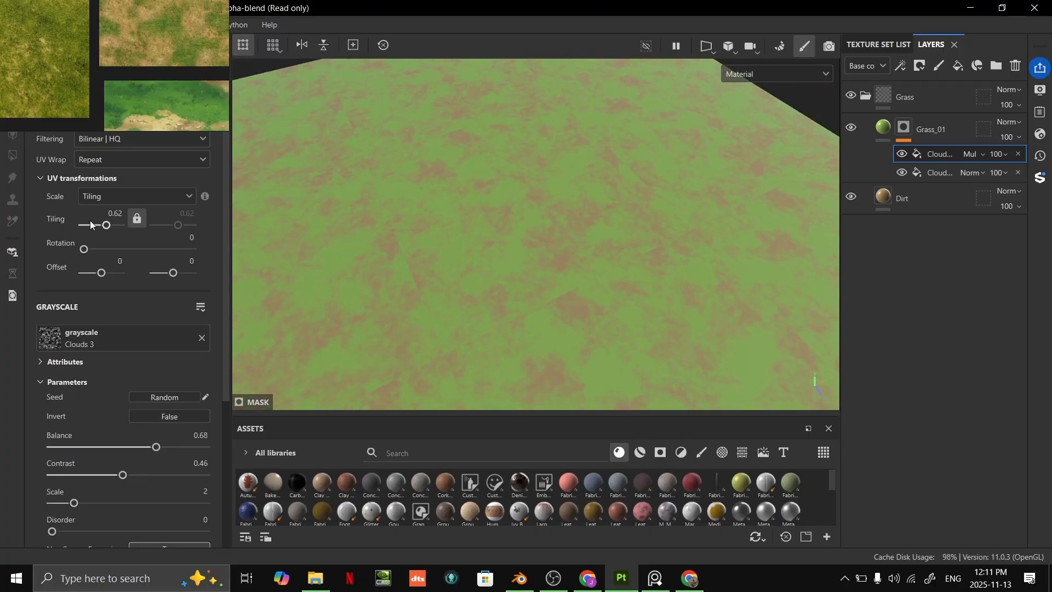
{"action": "left_click_drag", "start_coordinate": [108, 225], "coordinate": [107, 225]}
{"action": "left_click_drag", "start_coordinate": [560, 97], "coordinate": [690, 157], "text": "alt"}
{"action": "left_click_drag", "start_coordinate": [681, 82], "coordinate": [207, 259], "text": "alt"}
- Set the Clouds 3 mask fill's UV tiling back to 1
{"action": "left_click_drag", "start_coordinate": [107, 225], "coordinate": [114, 225]}
{"action": "double_click", "coordinate": [113, 213]}
{"action": "left_click", "coordinate": [118, 214]}
{"action": "double_click", "coordinate": [110, 213]}
{"action": "double_click", "coordinate": [116, 214]}
{"action": "type", "text": "1"}
{"action": "key", "text": "Return"}
- Try a UV tiling of 0.5 on the Clouds 3 mask fill and undo it
{"action": "double_click", "coordinate": [119, 214]}
{"action": "type", "text": "0.5"}
{"action": "key", "text": "Return"}
{"action": "key", "text": "ctrl+z"}
{"action": "left_click_drag", "start_coordinate": [663, 291], "coordinate": [576, 264], "text": "alt"}
{"action": "scroll", "coordinate": [575, 265], "scroll_direction": "up", "scroll_amount": 3}
{"action": "middle_click_drag", "start_coordinate": [576, 264], "coordinate": [566, 271], "text": "alt"}
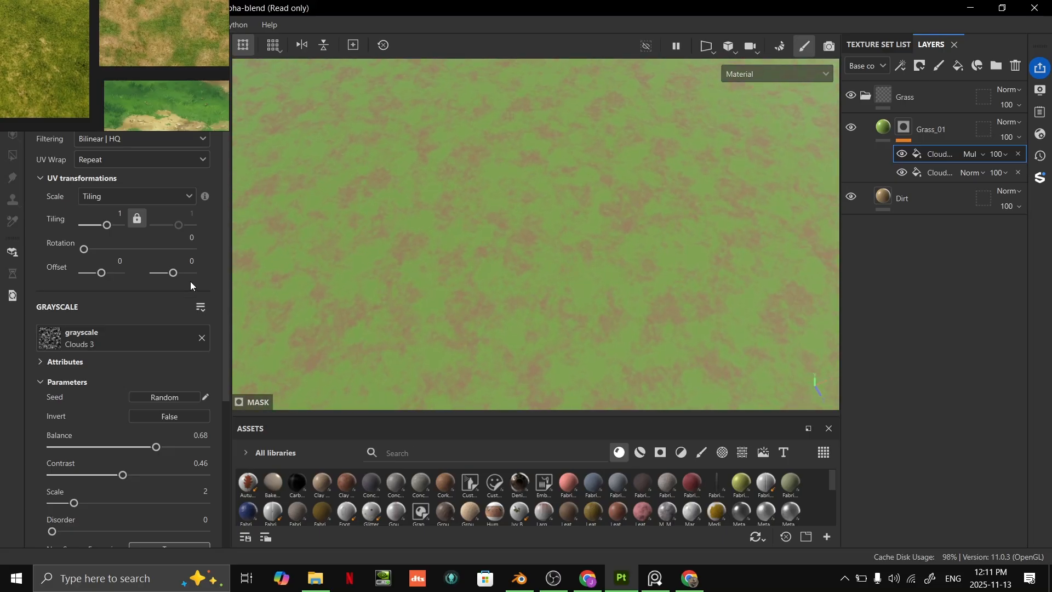
- Try a lower pattern scale on the Clouds 3 mask fill and return it to 2
{"action": "scroll", "coordinate": [102, 454], "scroll_direction": "down", "scroll_amount": 3}
{"action": "left_click_drag", "start_coordinate": [74, 462], "coordinate": [2, 481]}
{"action": "left_click_drag", "start_coordinate": [520, 263], "coordinate": [603, 280], "text": "alt"}
{"action": "left_click_drag", "start_coordinate": [54, 469], "coordinate": [64, 465]}
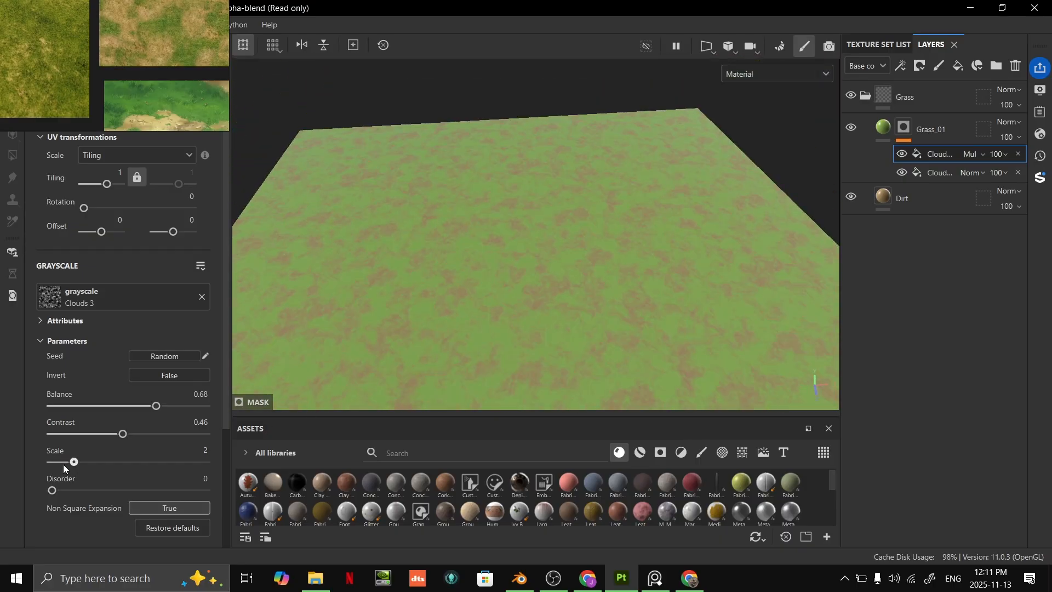
{"action": "left_click_drag", "start_coordinate": [577, 275], "coordinate": [654, 298], "text": "alt"}
{"action": "right_click_drag", "start_coordinate": [645, 254], "coordinate": [577, 294], "text": "alt"}
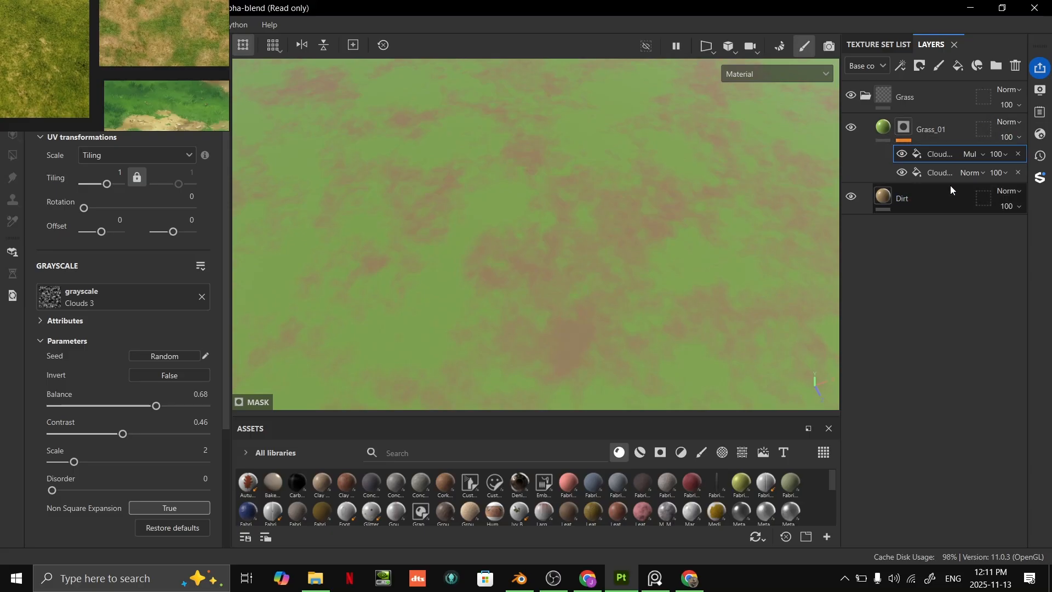
- Add a Blur Slope filter above the Clouds fills in Grass_01's mask and inspect the patch edges
{"action": "right_click", "coordinate": [953, 157]}
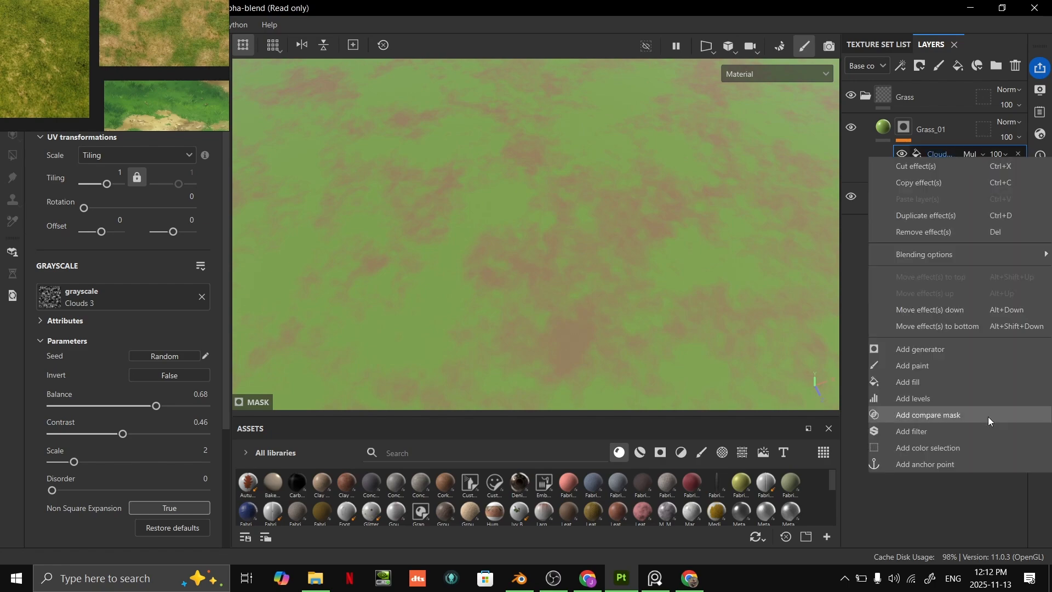
{"action": "left_click", "coordinate": [912, 431]}
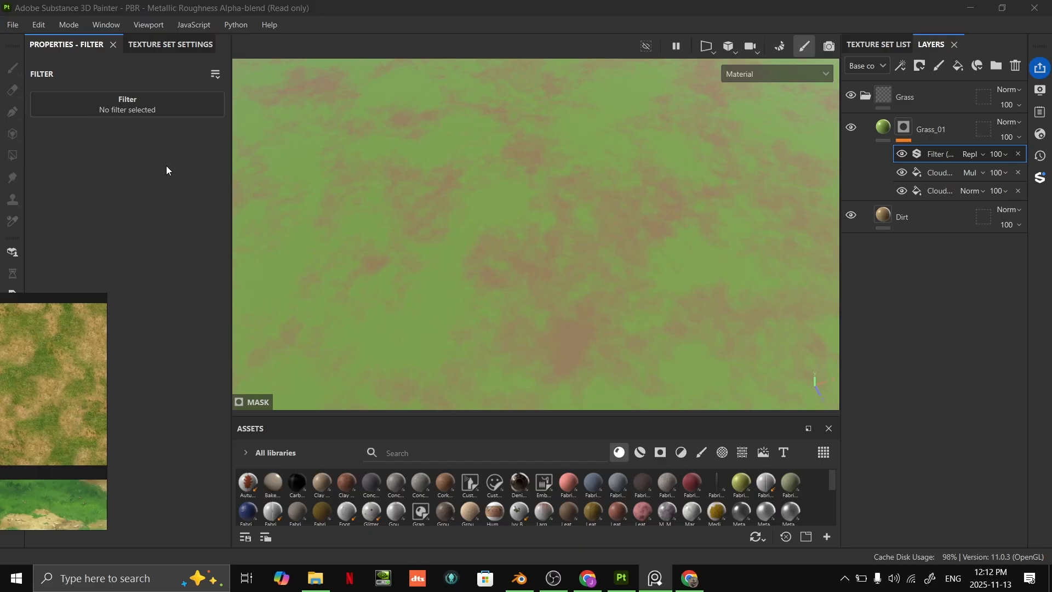
{"action": "left_click", "coordinate": [154, 108]}
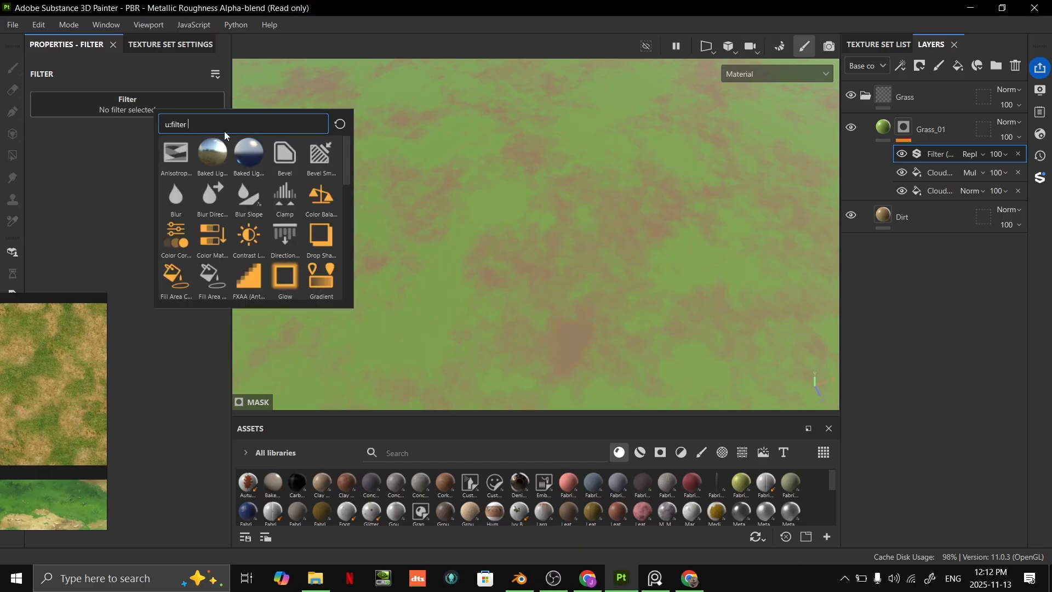
{"action": "mouse_move", "coordinate": [204, 279]}
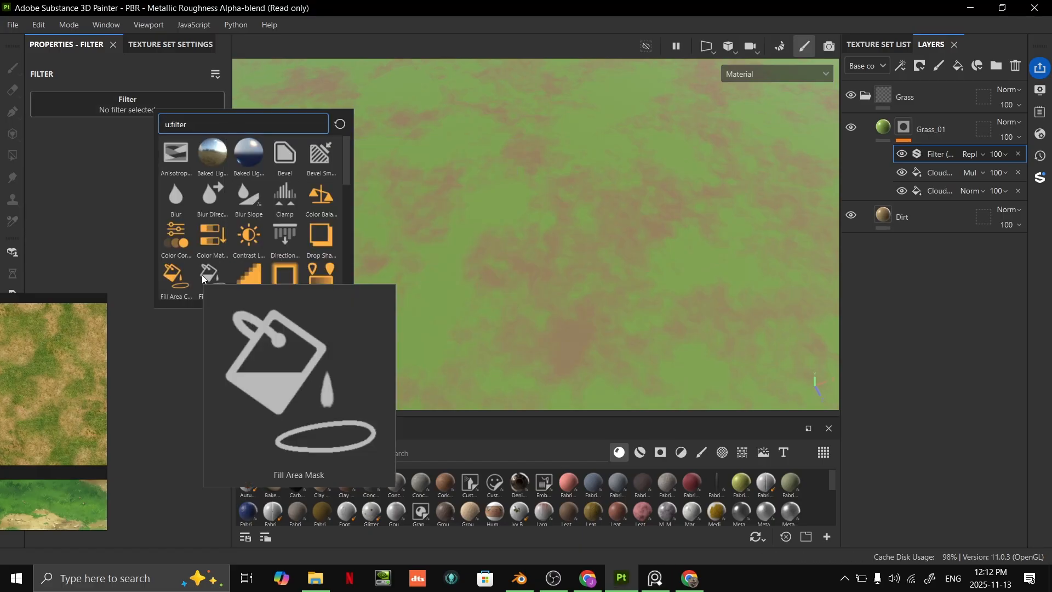
{"action": "left_click", "coordinate": [243, 202]}
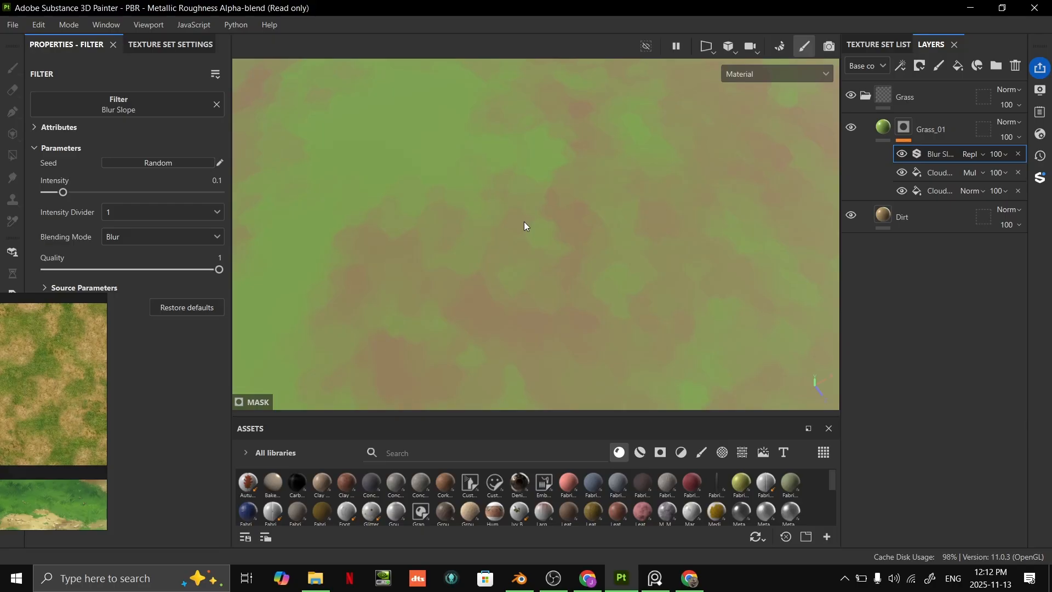
{"action": "left_click_drag", "start_coordinate": [603, 168], "coordinate": [613, 218], "text": "alt"}
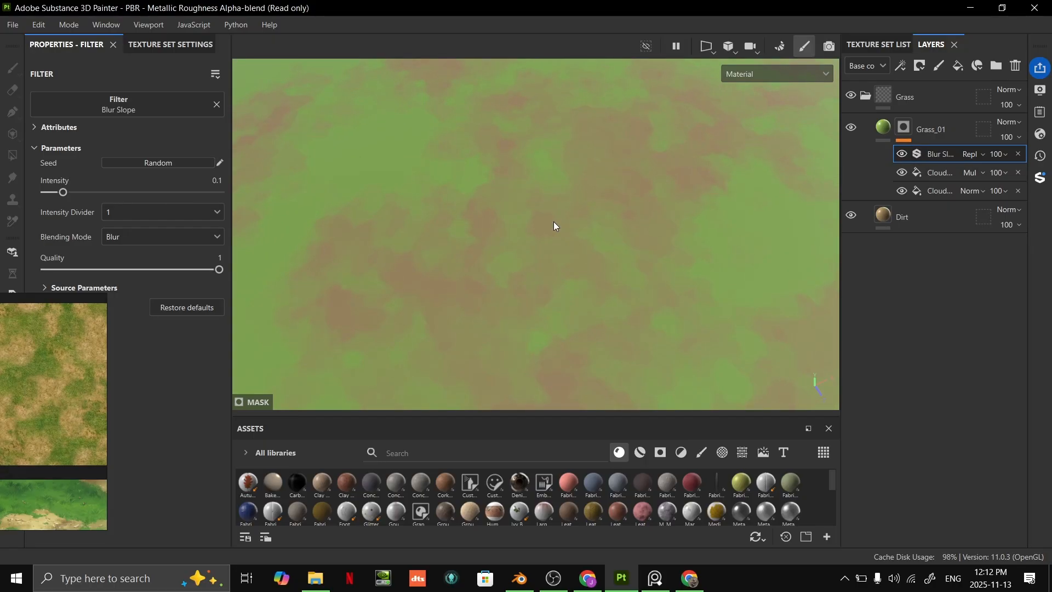
- Set the Blur Slope filter in Grass_01's mask to an intensity of about 0.53 with an intensity divider of 10
{"action": "left_click_drag", "start_coordinate": [76, 193], "coordinate": [224, 198]}
{"action": "left_click", "coordinate": [134, 216]}
{"action": "left_click", "coordinate": [135, 241]}
{"action": "mouse_move", "coordinate": [141, 199]}
{"action": "left_mouse_down"}
{"action": "mouse_move", "coordinate": [252, 193]}
{"action": "mouse_move", "coordinate": [68, 196]}
{"action": "mouse_move", "coordinate": [212, 192]}
{"action": "mouse_move", "coordinate": [137, 193]}
{"action": "left_mouse_up"}
{"action": "left_click", "coordinate": [133, 217]}
{"action": "left_click", "coordinate": [66, 194]}
{"action": "left_click_drag", "start_coordinate": [619, 252], "coordinate": [659, 188], "text": "alt"}
{"action": "scroll", "coordinate": [658, 187], "scroll_direction": "down", "scroll_amount": 4}
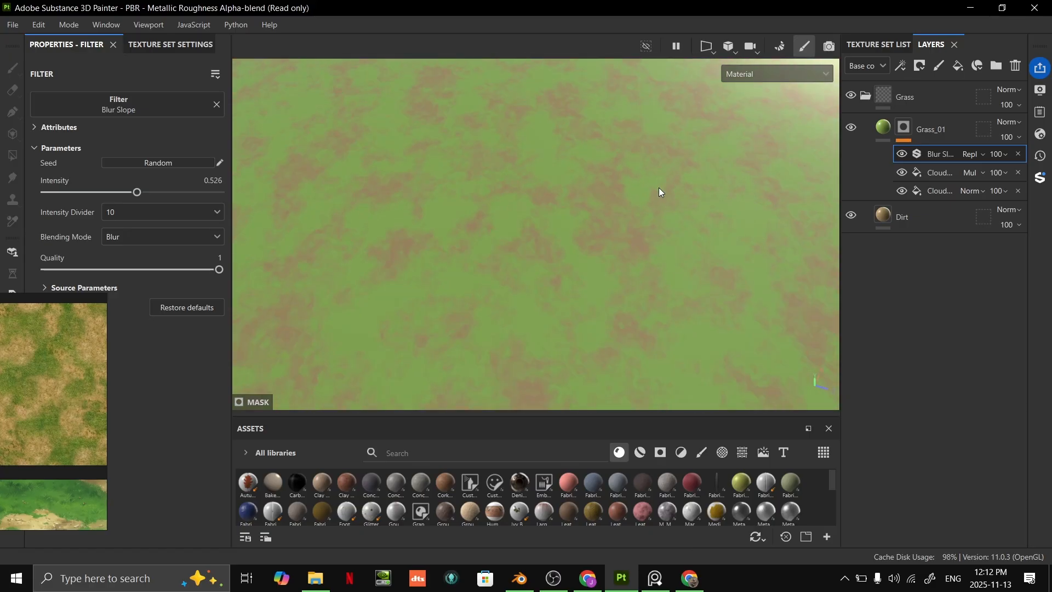
- Shift Grass_01's base color to a softer, slightly yellower green and check it across the terrain
{"action": "left_click", "coordinate": [893, 131]}
{"action": "left_click", "coordinate": [126, 415]}
{"action": "left_click_drag", "start_coordinate": [230, 383], "coordinate": [212, 383]}
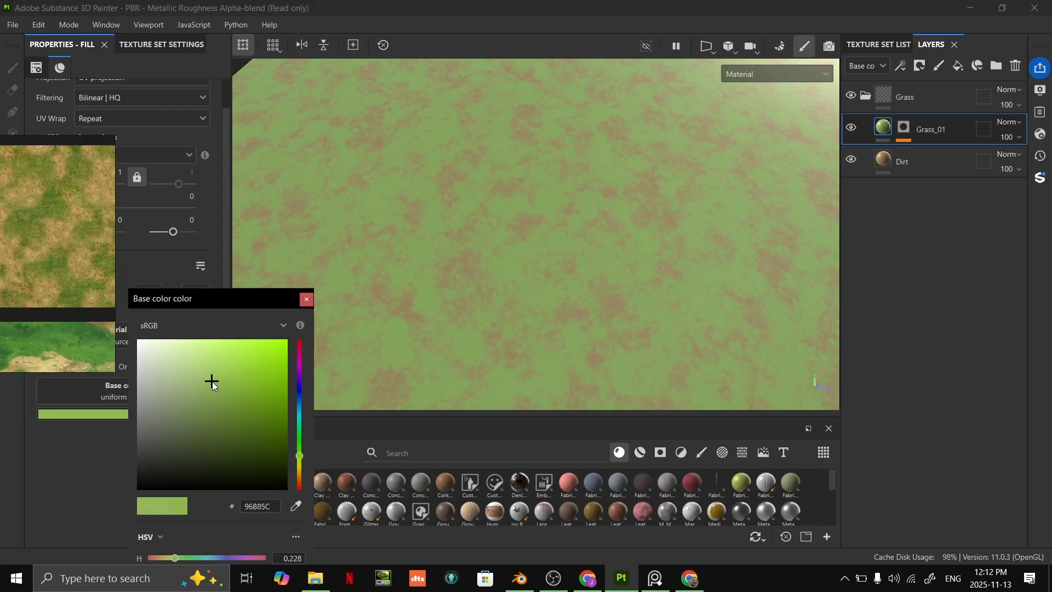
{"action": "left_click_drag", "start_coordinate": [300, 457], "coordinate": [300, 463]}
{"action": "left_click", "coordinate": [306, 299]}
{"action": "left_click_drag", "start_coordinate": [488, 265], "coordinate": [584, 268], "text": "alt"}
{"action": "scroll", "coordinate": [608, 282], "scroll_direction": "up", "scroll_amount": 3}
{"action": "left_click_drag", "start_coordinate": [813, 216], "coordinate": [656, 249], "text": "alt"}
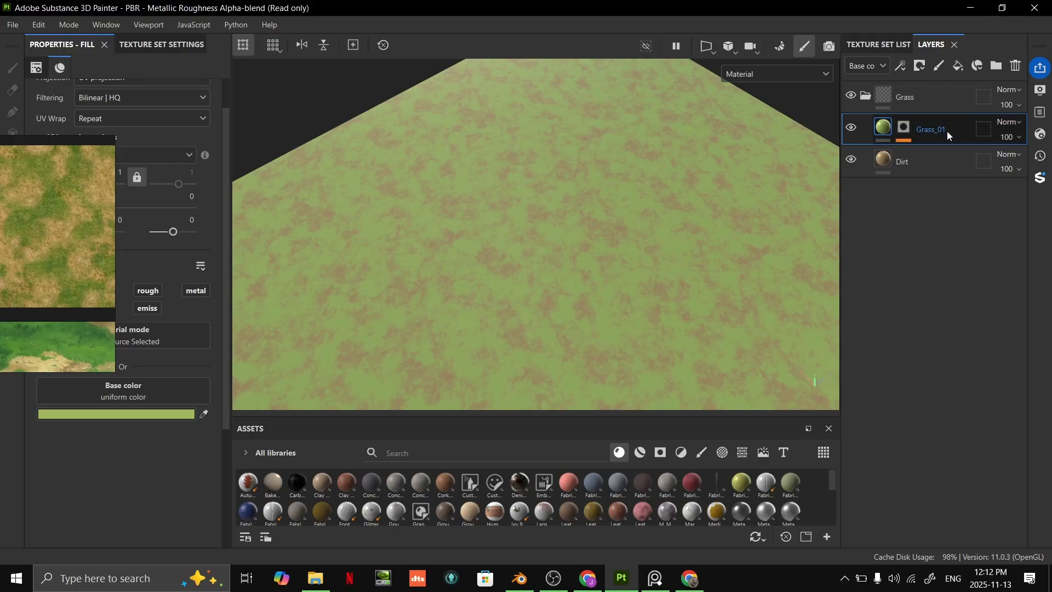
- Duplicate the Grass_01 layer and rename the copy Grass_02
{"action": "key", "text": "ctrl+d"}
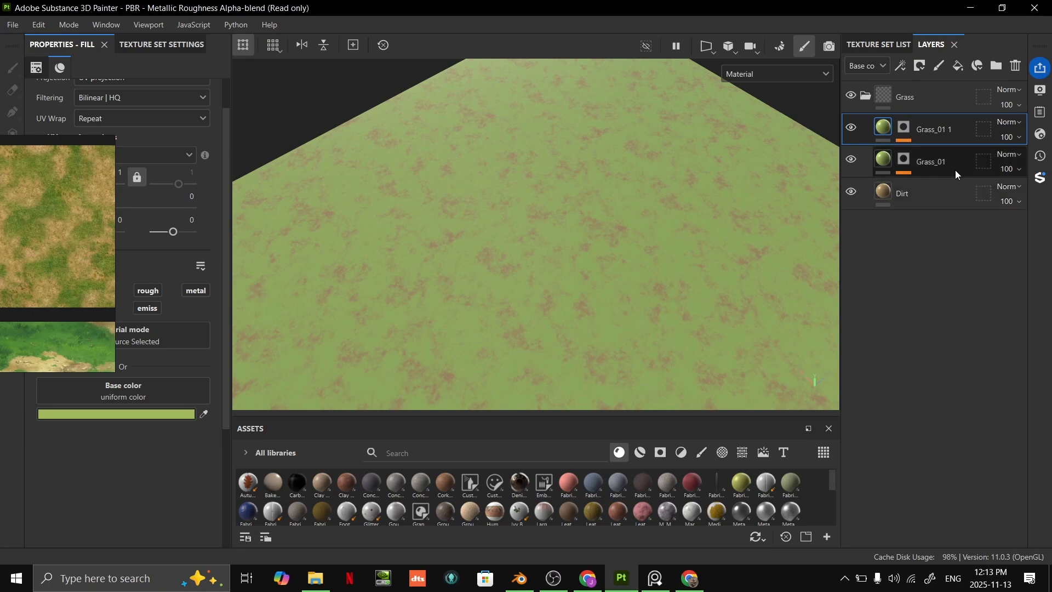
{"action": "double_click", "coordinate": [959, 130]}
{"action": "left_click", "coordinate": [960, 128]}
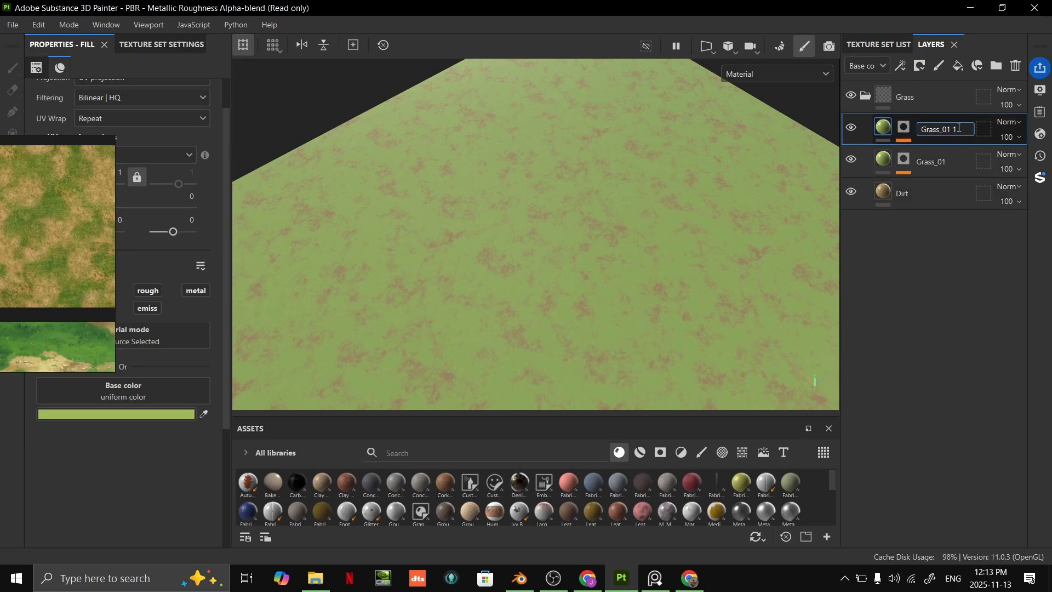
{"action": "key", "text": "BackSpace"}
{"action": "type", "text": "2"}
{"action": "key", "text": "Return"}
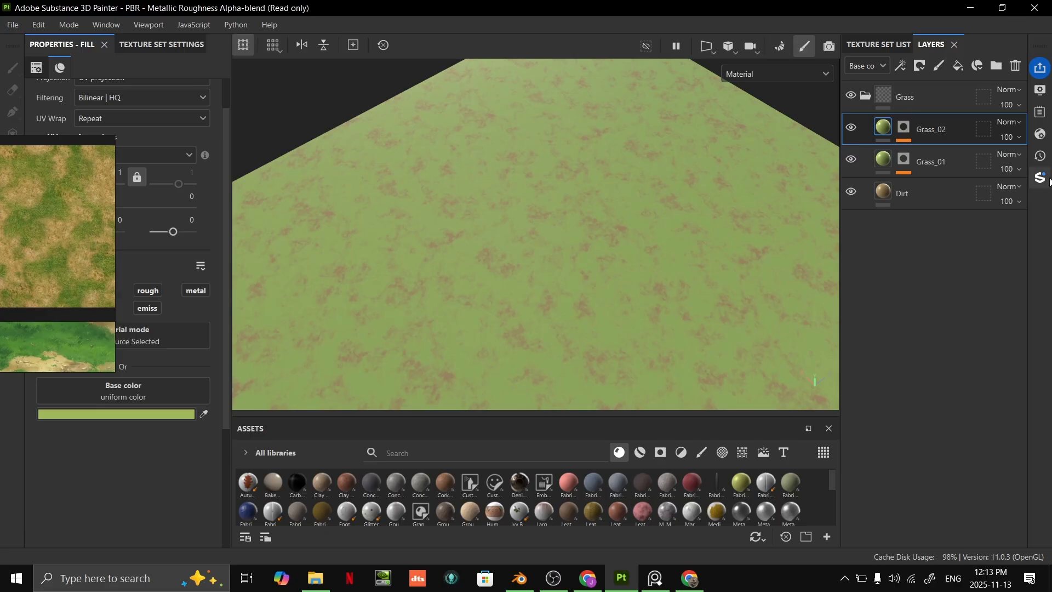
- Randomize the seed of the Clouds 3 fill in Grass_02's mask so its patches differ from Grass_01
{"action": "scroll", "coordinate": [705, 230], "scroll_direction": "up", "scroll_amount": 2}
{"action": "scroll", "coordinate": [696, 230], "scroll_direction": "down", "scroll_amount": 4}
{"action": "left_click_drag", "start_coordinate": [679, 230], "coordinate": [604, 229], "text": "alt"}
{"action": "scroll", "coordinate": [603, 228], "scroll_direction": "up", "scroll_amount": 4}
{"action": "middle_click_drag", "start_coordinate": [603, 228], "coordinate": [647, 168], "text": "alt"}
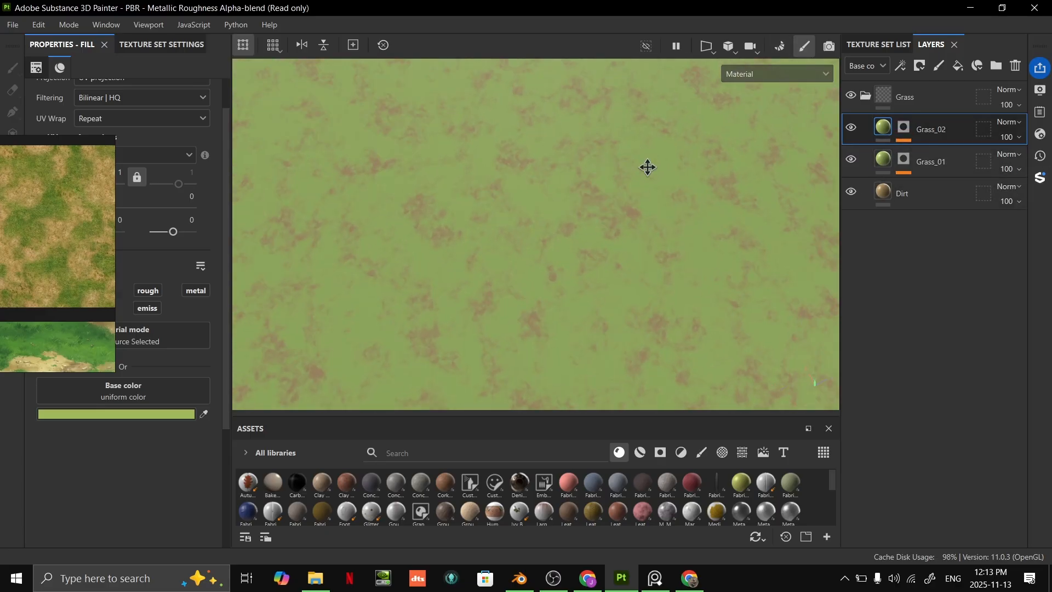
{"action": "left_click", "coordinate": [901, 128]}
{"action": "left_click", "coordinate": [939, 175]}
{"action": "left_click", "coordinate": [940, 191]}
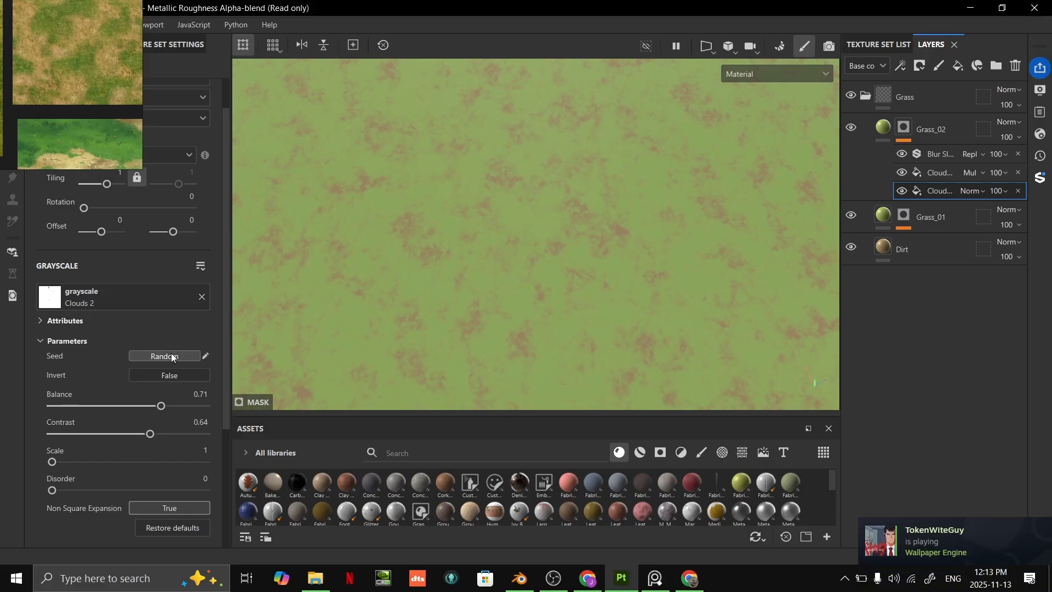
{"action": "left_click", "coordinate": [937, 173]}
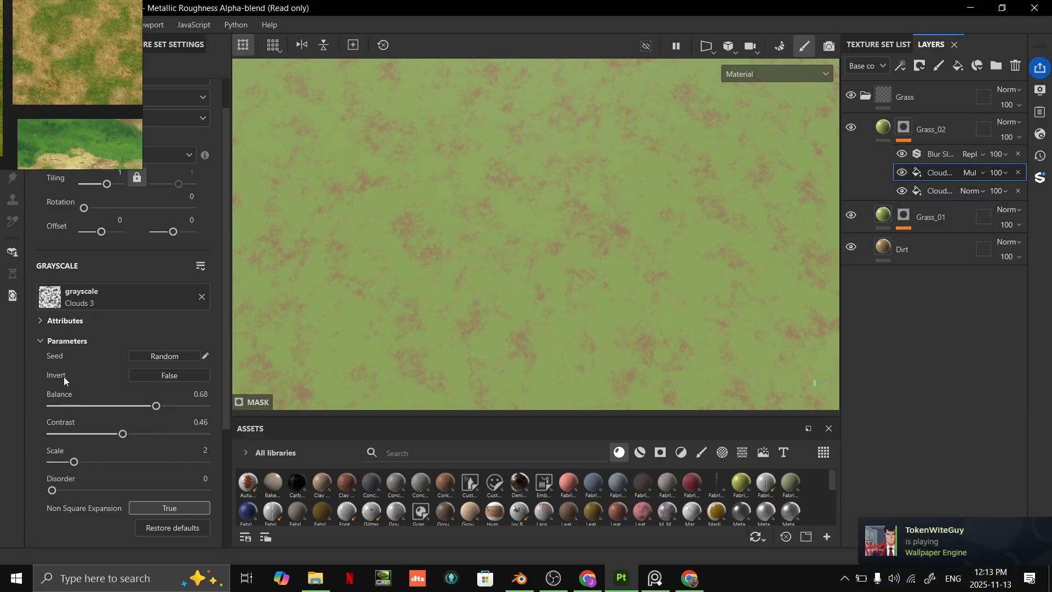
{"action": "left_click", "coordinate": [176, 354]}
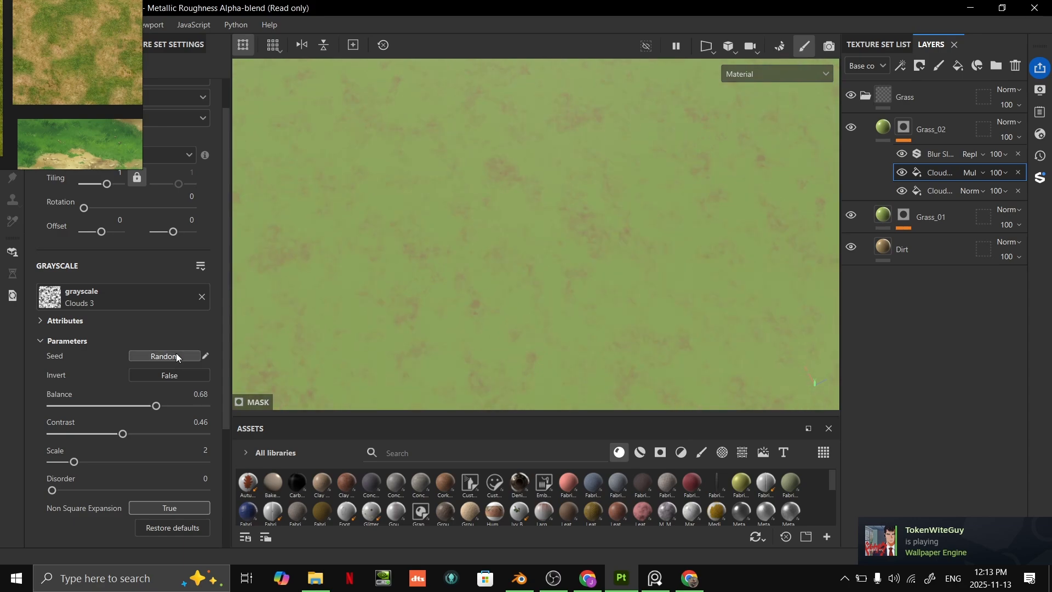
{"action": "left_click", "coordinate": [178, 355]}
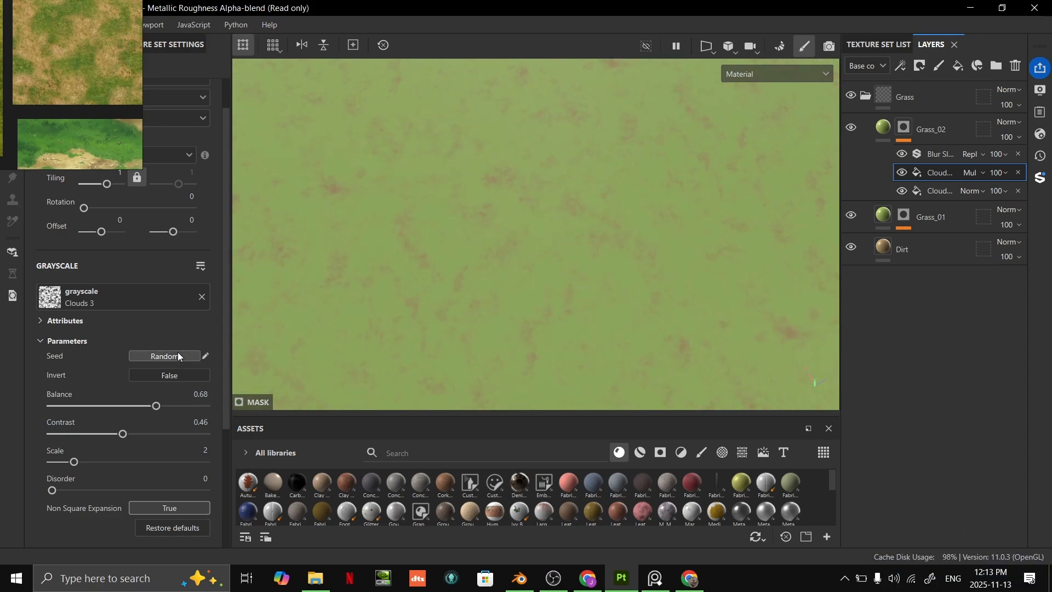
{"action": "left_click_drag", "start_coordinate": [750, 307], "coordinate": [650, 345], "text": "alt"}
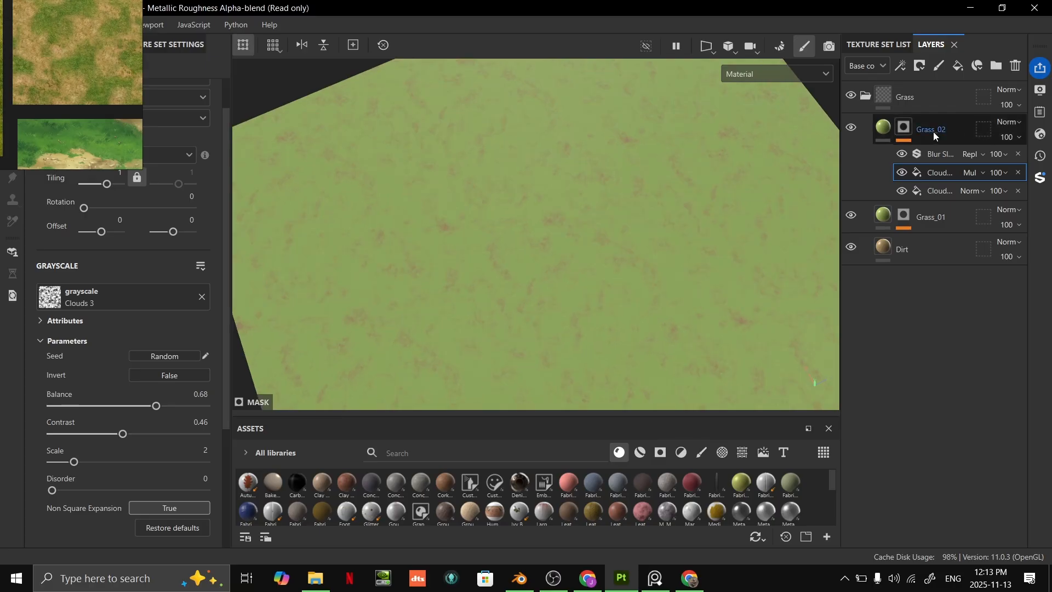
- Set Grass_02's base color to a darker green, 779949
{"action": "left_click", "coordinate": [882, 132]}
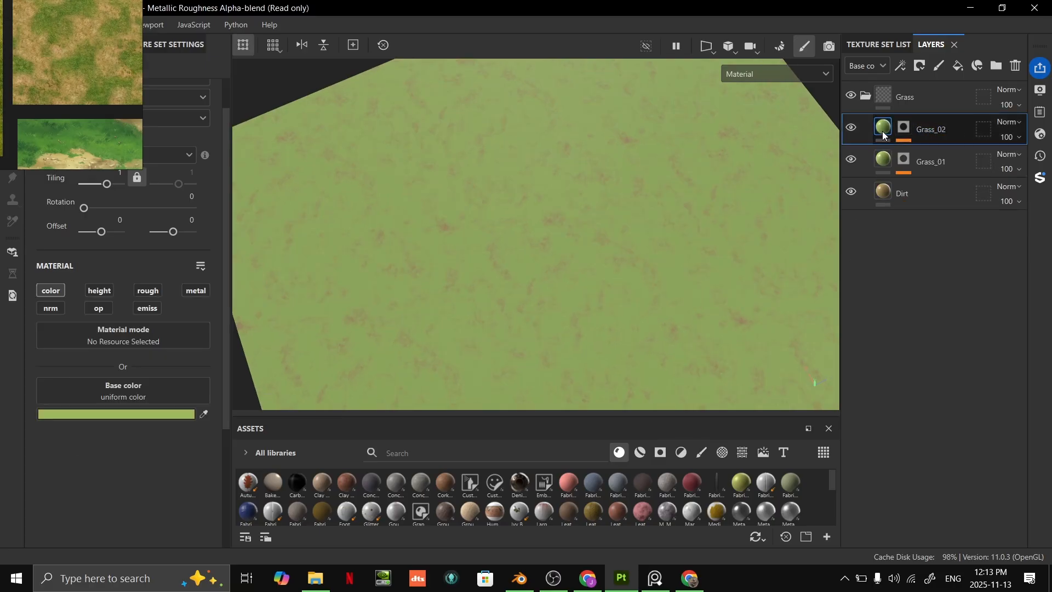
{"action": "left_click", "coordinate": [141, 412]}
{"action": "left_click_drag", "start_coordinate": [218, 384], "coordinate": [220, 401]}
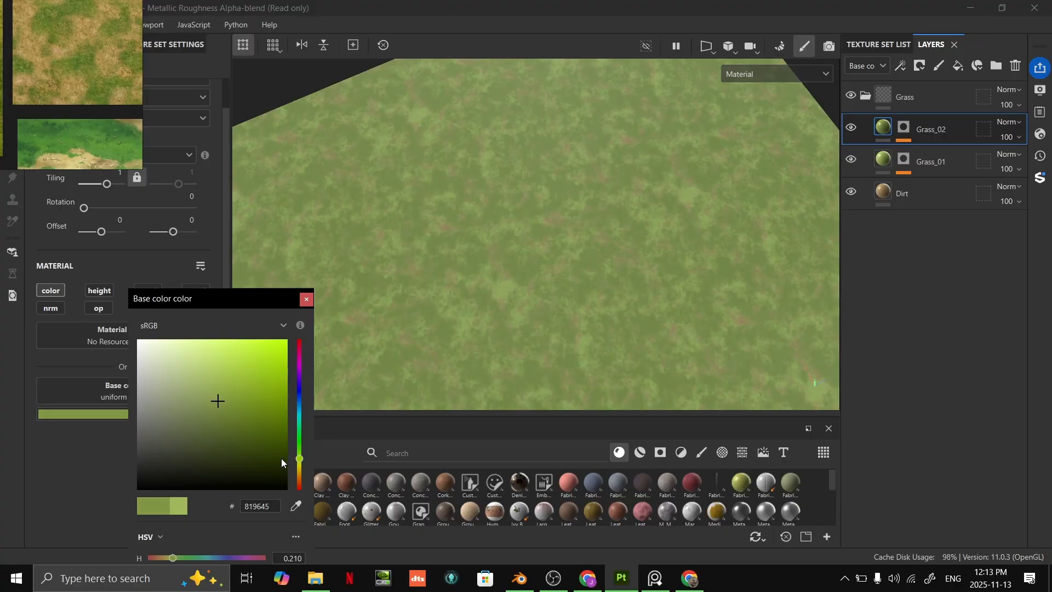
{"action": "left_click_drag", "start_coordinate": [299, 459], "coordinate": [300, 455]}
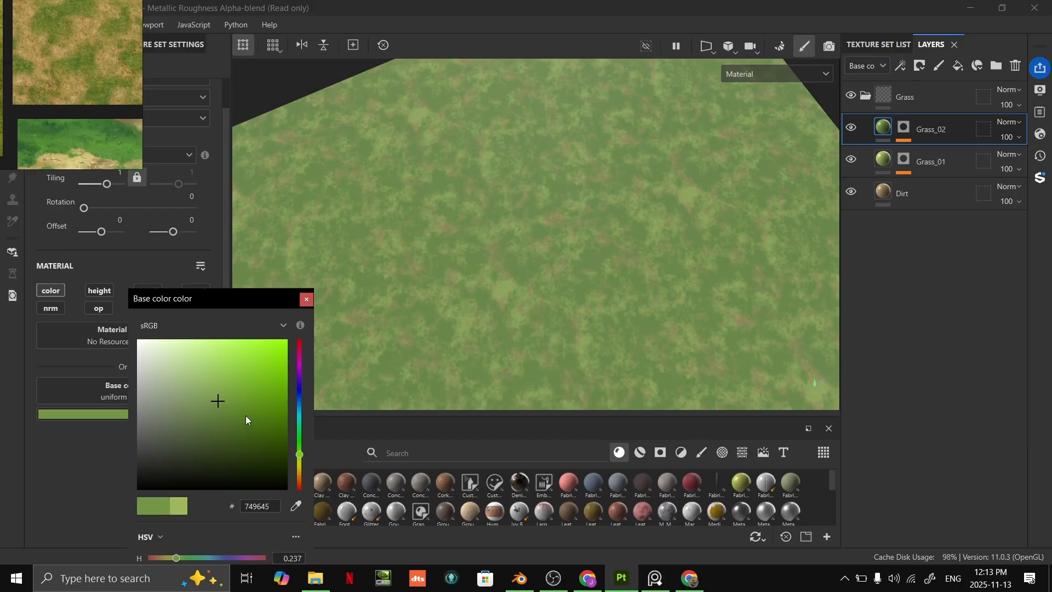
{"action": "left_click_drag", "start_coordinate": [215, 402], "coordinate": [214, 398]}
{"action": "left_click_drag", "start_coordinate": [472, 334], "coordinate": [404, 294], "text": "alt"}
{"action": "left_click", "coordinate": [307, 299]}
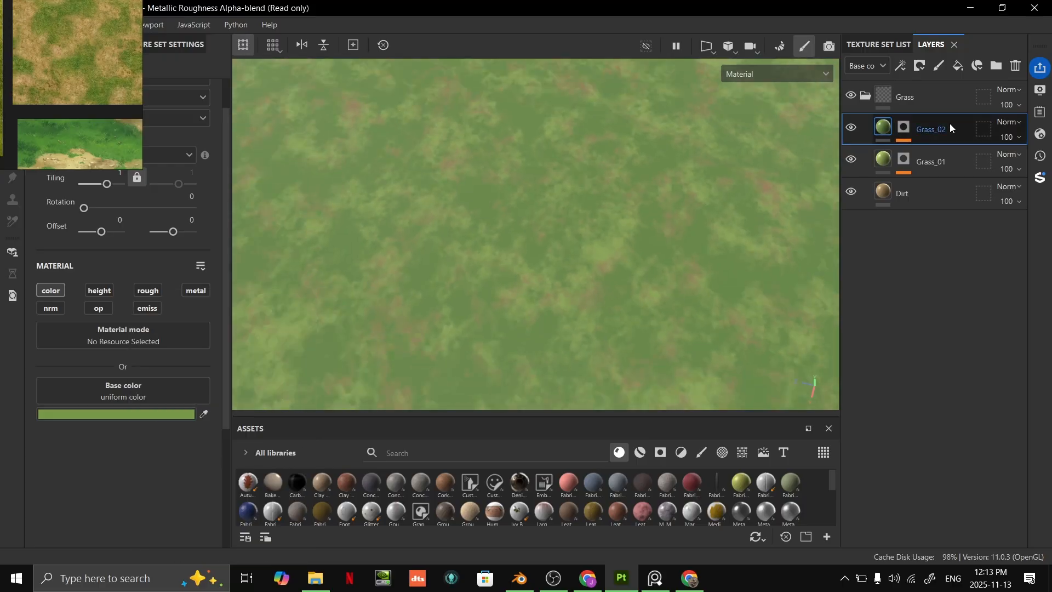
- Raise the scale of the Clouds 2 fill in Grass_02's mask to 2
{"action": "left_click", "coordinate": [903, 128]}
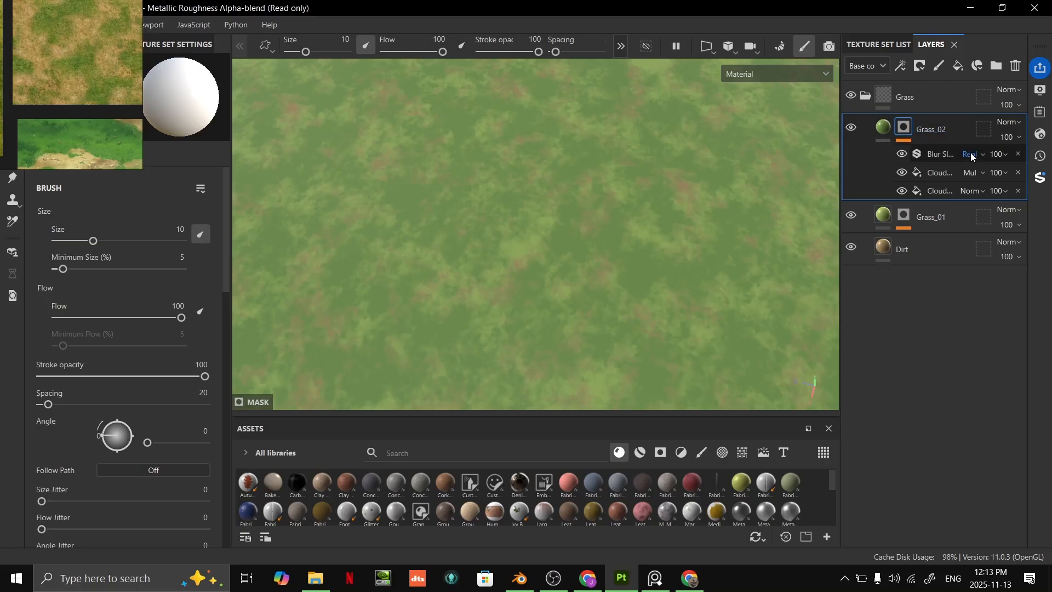
{"action": "left_click", "coordinate": [940, 190]}
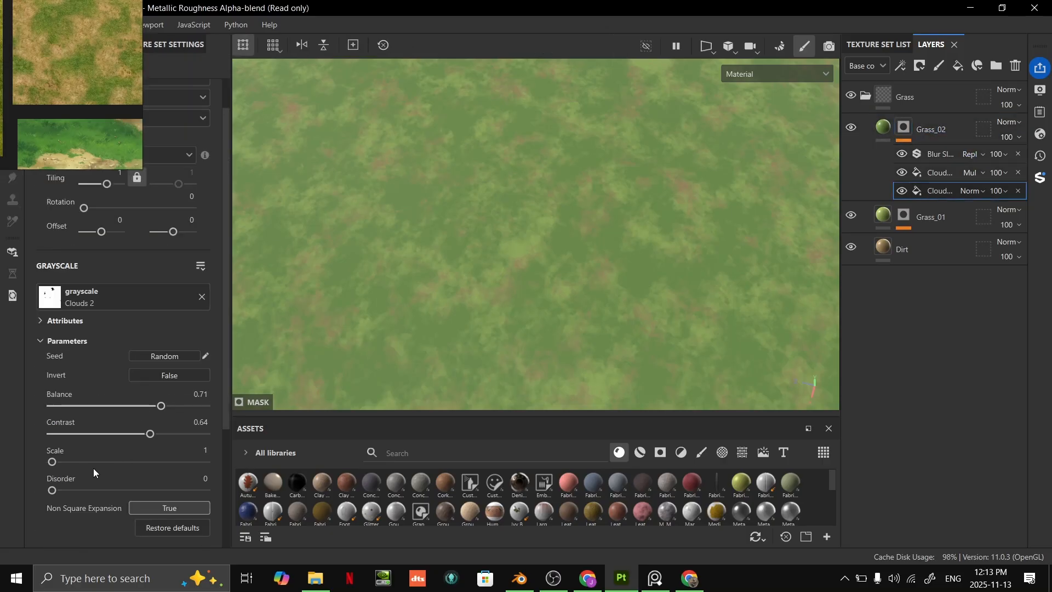
{"action": "left_click_drag", "start_coordinate": [52, 464], "coordinate": [92, 466]}
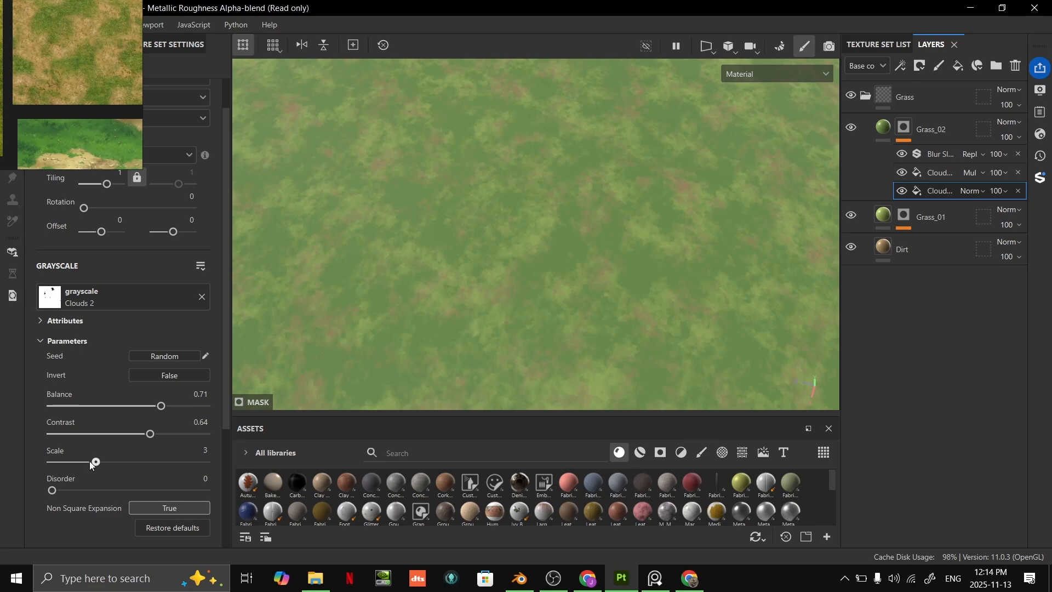
- Set the Clouds 3 fill in Grass_02's mask to scale 4, balance 0.7 and contrast 0.2
{"action": "left_click", "coordinate": [940, 173]}
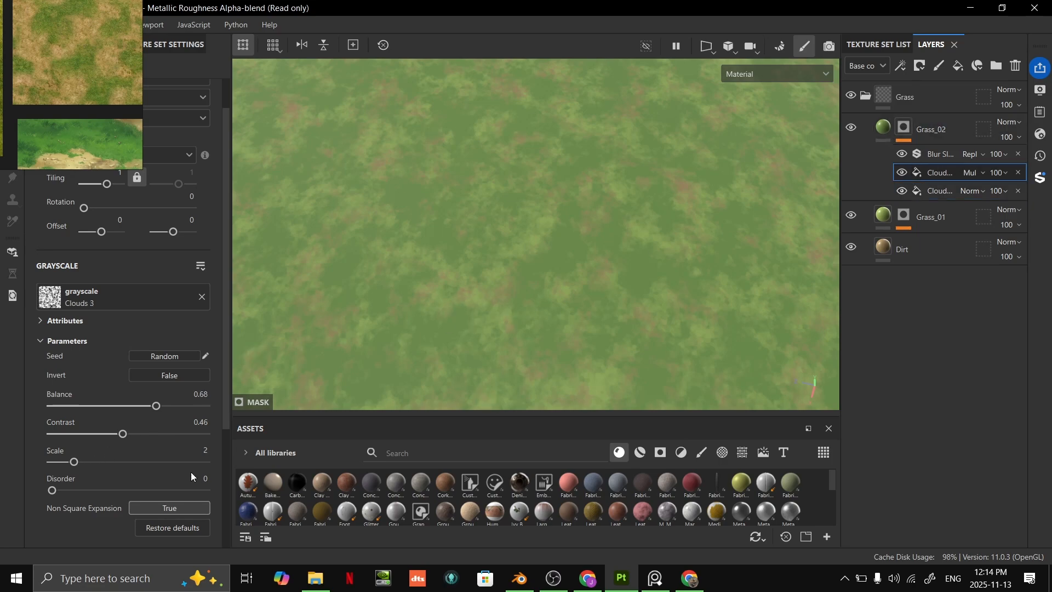
{"action": "left_click_drag", "start_coordinate": [75, 463], "coordinate": [117, 462]}
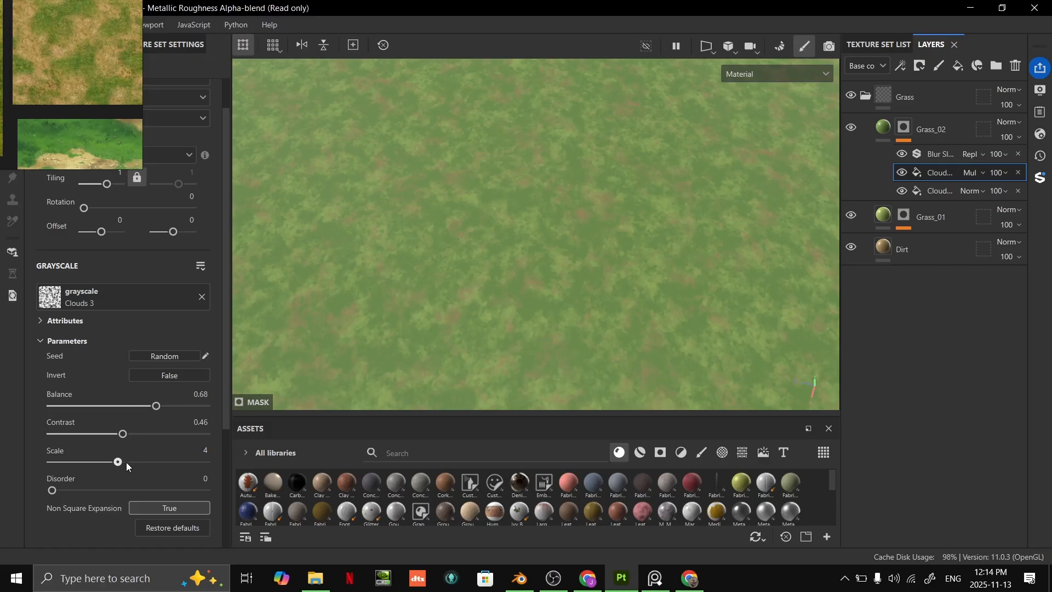
{"action": "left_click_drag", "start_coordinate": [630, 252], "coordinate": [702, 309], "text": "alt"}
{"action": "scroll", "coordinate": [635, 266], "scroll_direction": "down", "scroll_amount": 4}
{"action": "scroll", "coordinate": [703, 309], "scroll_direction": "up", "scroll_amount": 6}
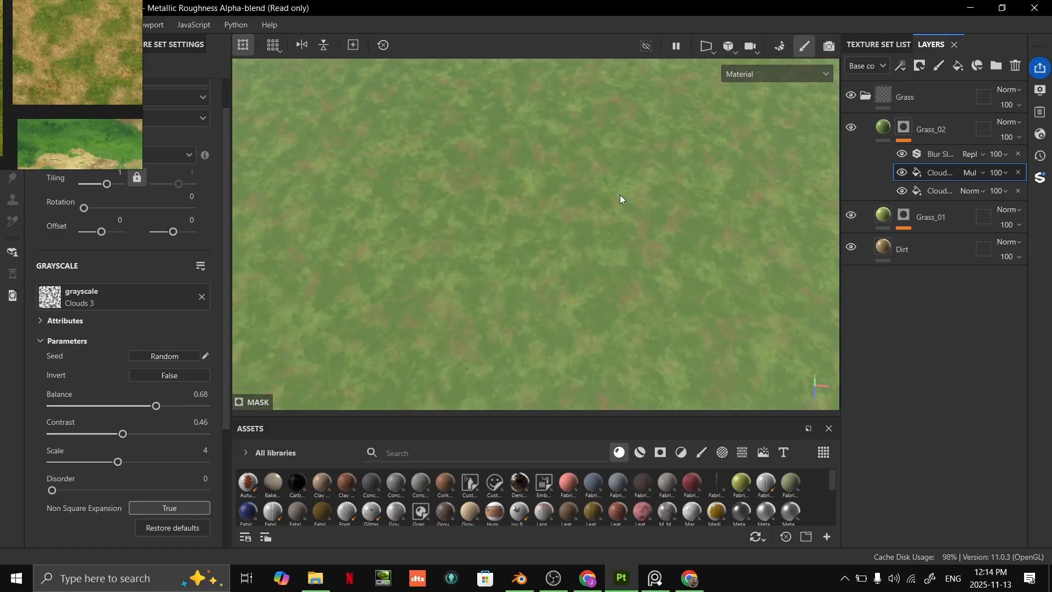
{"action": "left_click_drag", "start_coordinate": [622, 199], "coordinate": [601, 320], "text": "alt"}
{"action": "left_click_drag", "start_coordinate": [155, 406], "coordinate": [83, 433]}
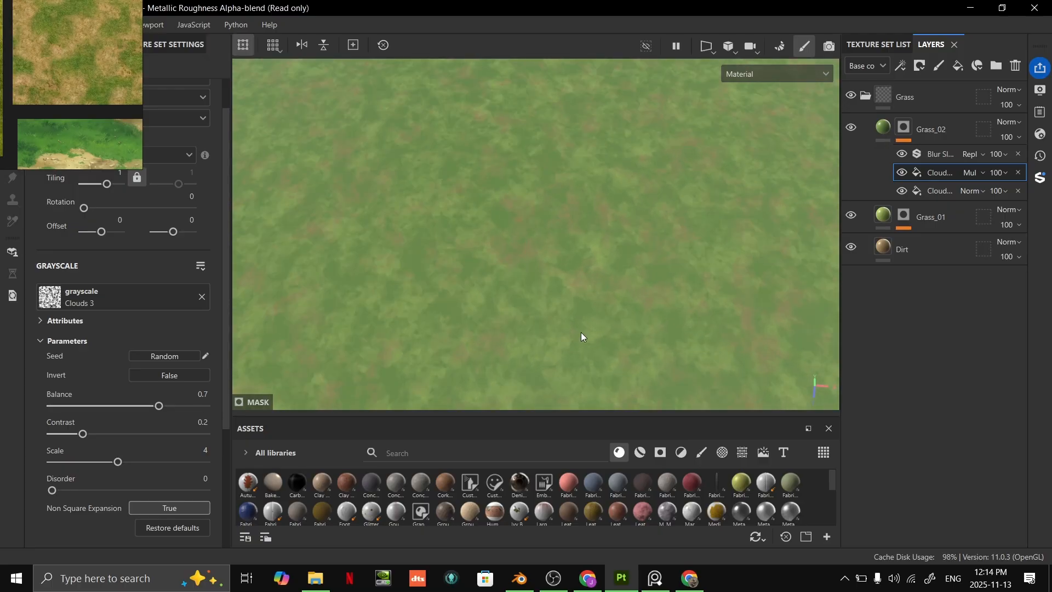
- Lower the contrast of Grass_02's Clouds 2 mask fill to 0.4, undo a balance change, and inspect the grass variation
{"action": "left_click", "coordinate": [947, 190]}
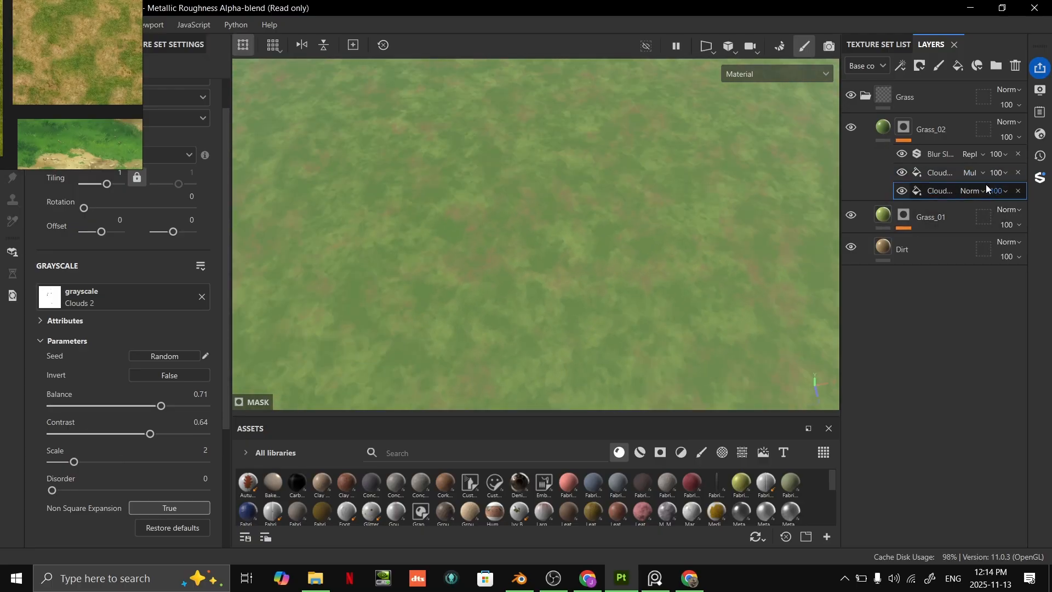
{"action": "left_click_drag", "start_coordinate": [152, 434], "coordinate": [179, 408]}
{"action": "key", "text": "ctrl+z"}
{"action": "right_click_drag", "start_coordinate": [679, 376], "coordinate": [587, 343], "text": "alt"}
{"action": "left_click_drag", "start_coordinate": [587, 343], "coordinate": [762, 268], "text": "alt"}
{"action": "middle_click_drag", "start_coordinate": [762, 268], "coordinate": [747, 255], "text": "alt"}
{"action": "middle_click_drag", "start_coordinate": [626, 248], "coordinate": [735, 269], "text": "alt"}
{"action": "right_click_drag", "start_coordinate": [732, 264], "coordinate": [747, 262], "text": "alt"}
{"action": "middle_click_drag", "start_coordinate": [747, 262], "coordinate": [649, 245], "text": "alt"}
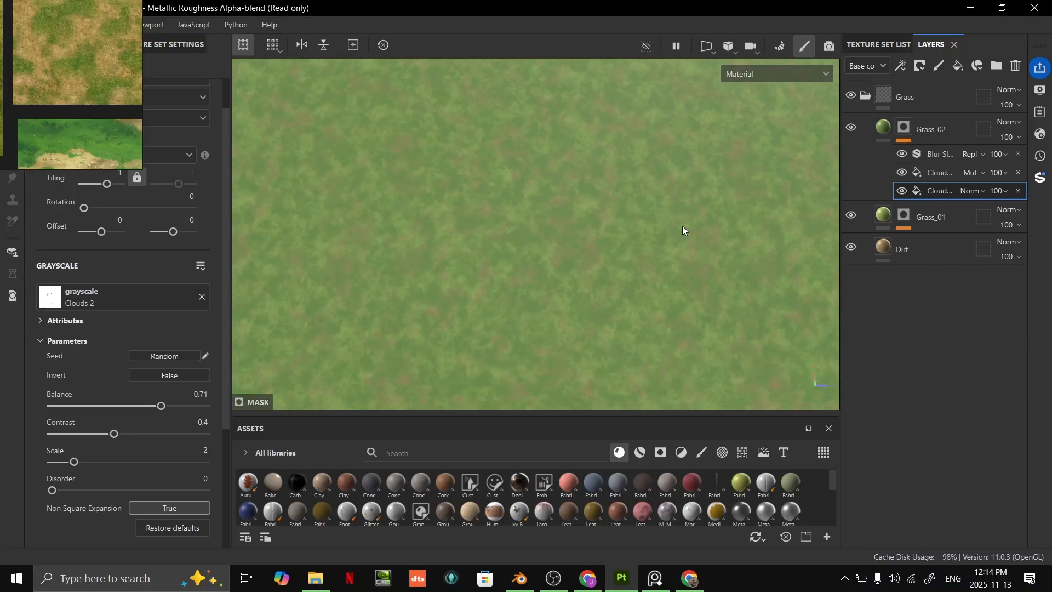
- Duplicate the Grass_02 layer and rename the copy Grass_03
{"action": "left_click", "coordinate": [947, 130]}
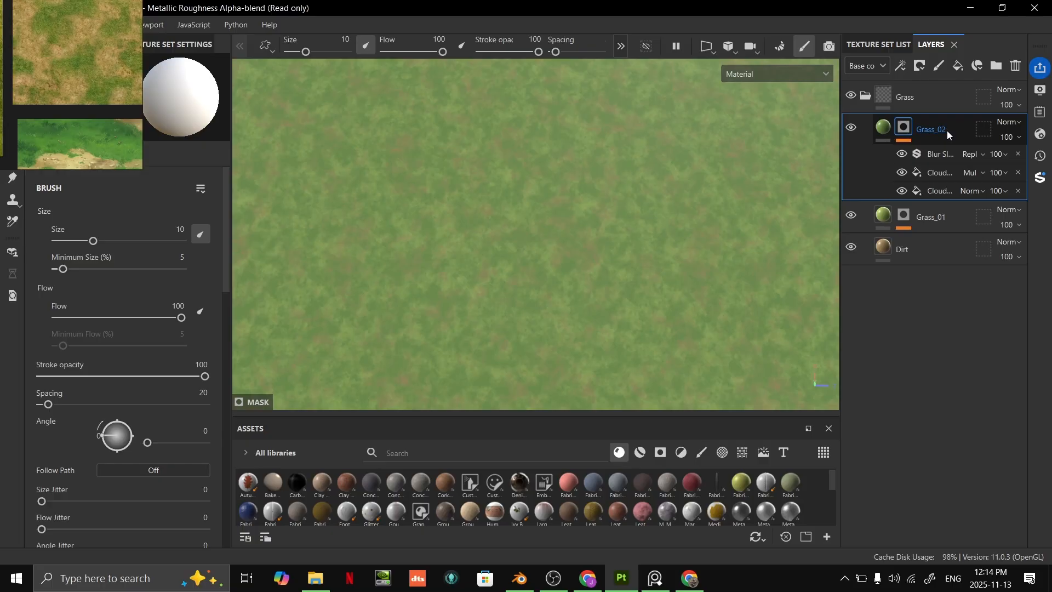
{"action": "key", "text": "ctrl+d"}
{"action": "double_click", "coordinate": [946, 130]}
{"action": "key", "text": "BackSpace"}
{"action": "key", "text": "BackSpace"}
{"action": "key", "text": "BackSpace"}
{"action": "type", "text": "3"}
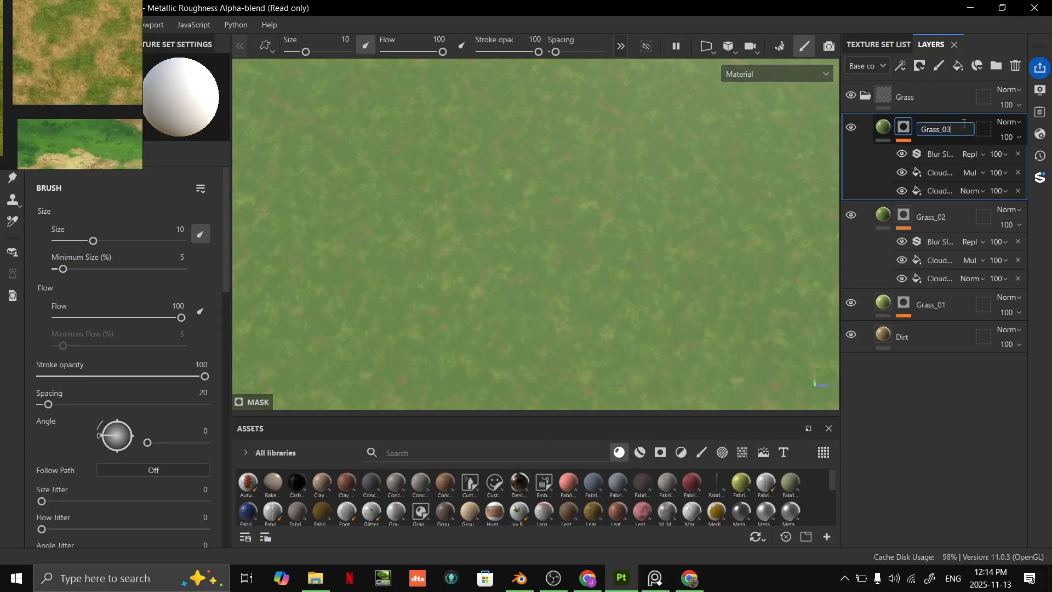
{"action": "key", "text": "Return"}
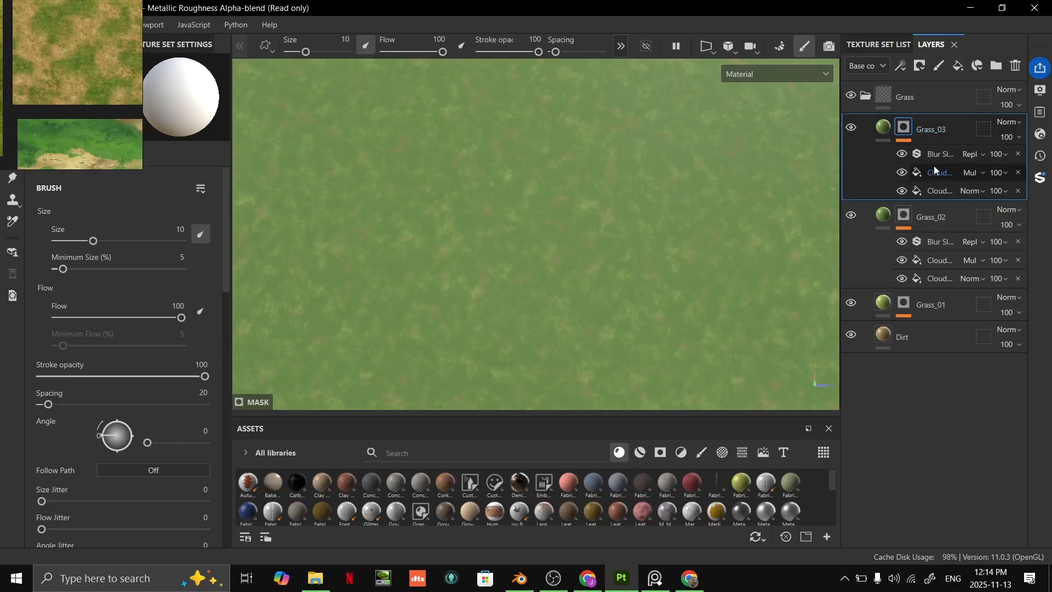
- Set Grass_03's base color to a yellow-green, BBBD51, and inspect it over the terrain
{"action": "left_click", "coordinate": [934, 172]}
{"action": "mouse_move", "coordinate": [546, 297]}
{"action": "left_mouse_down", "text": "alt"}
{"action": "mouse_move", "coordinate": [546, 206]}
{"action": "mouse_move", "coordinate": [546, 277]}
{"action": "left_mouse_up", "text": "alt"}
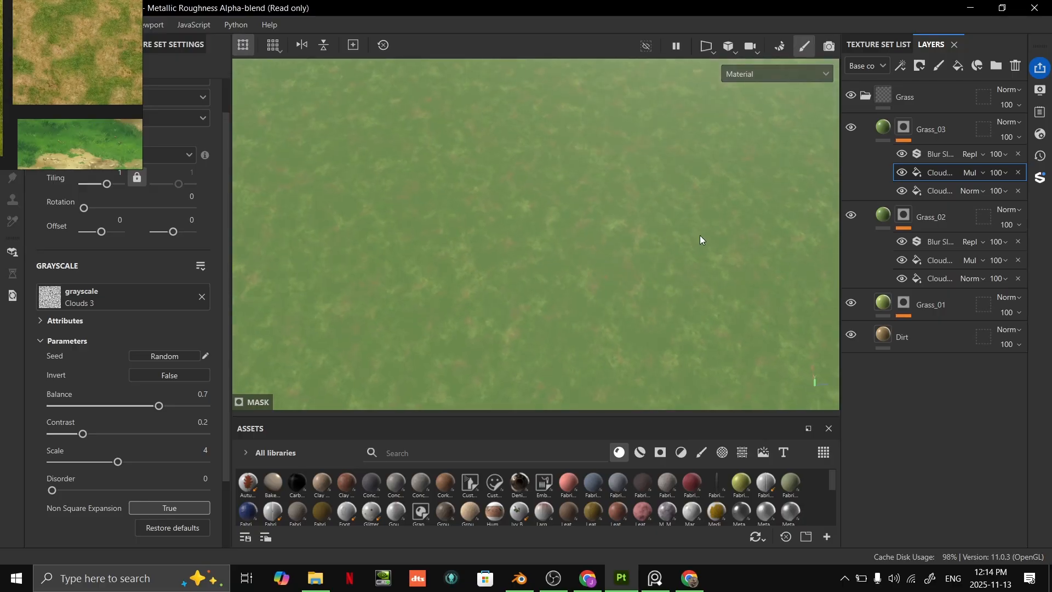
{"action": "left_click", "coordinate": [884, 129]}
{"action": "left_click", "coordinate": [110, 415]}
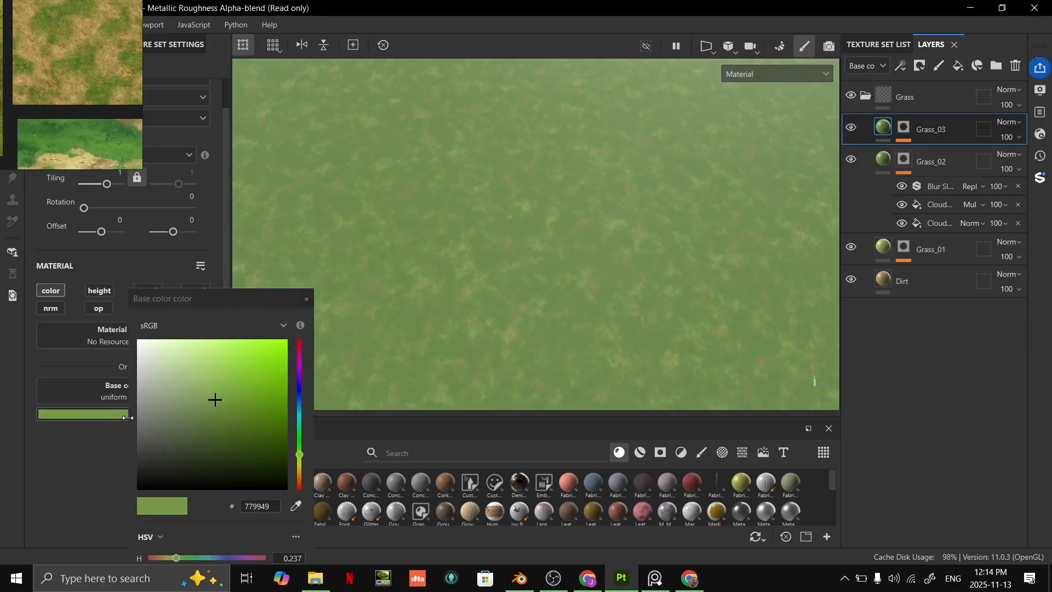
{"action": "left_click_drag", "start_coordinate": [302, 459], "coordinate": [302, 467]}
{"action": "left_click_drag", "start_coordinate": [248, 391], "coordinate": [227, 375]}
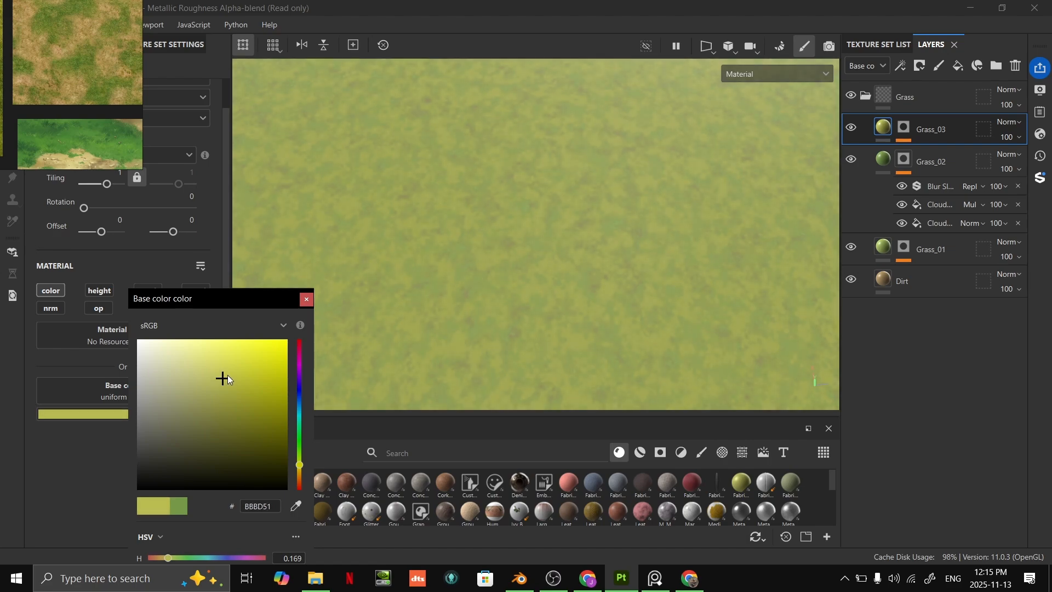
{"action": "left_click", "coordinate": [305, 303]}
{"action": "scroll", "coordinate": [650, 232], "scroll_direction": "down", "scroll_amount": 5}
{"action": "left_click_drag", "start_coordinate": [650, 232], "coordinate": [657, 266], "text": "alt"}
{"action": "middle_click_drag", "start_coordinate": [656, 266], "coordinate": [600, 280], "text": "alt"}
{"action": "scroll", "coordinate": [600, 280], "scroll_direction": "up", "scroll_amount": 5}
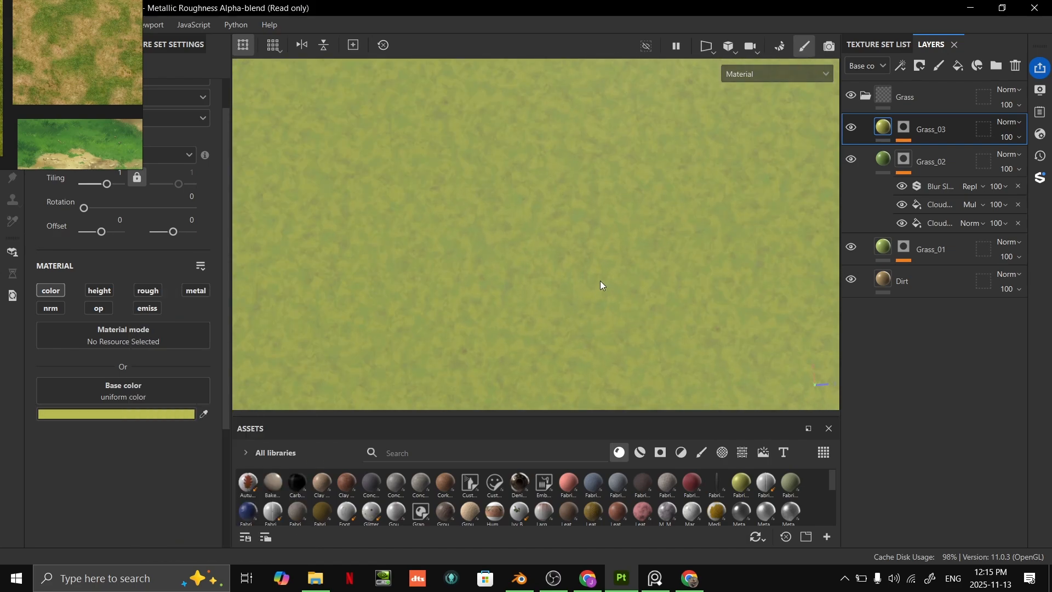
- Lower the balance of the Clouds 3 fill in Grass_03's mask to 0.27
{"action": "left_click", "coordinate": [904, 128]}
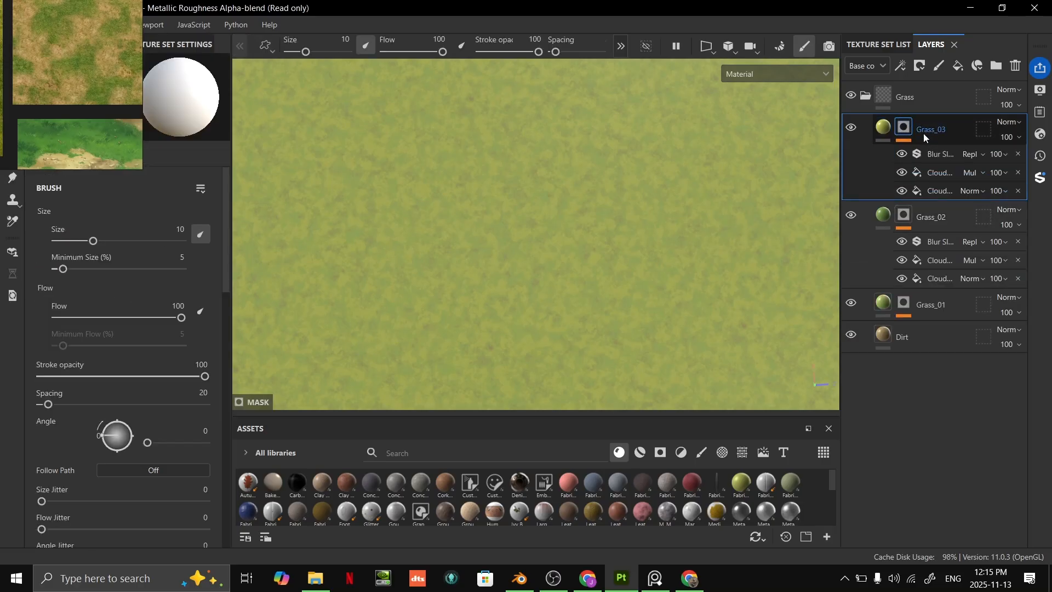
{"action": "left_click", "coordinate": [942, 171]}
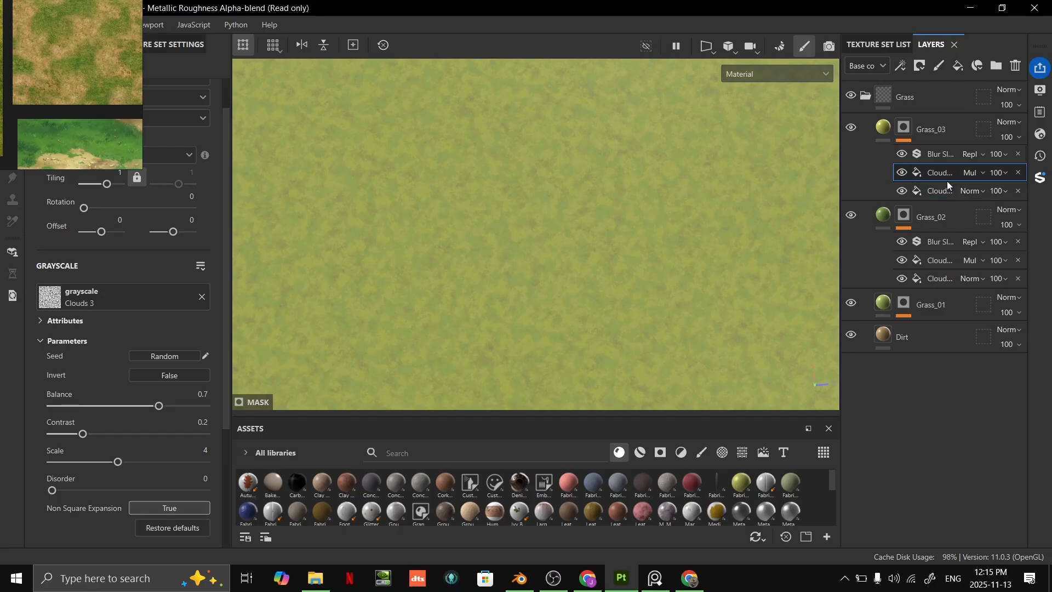
{"action": "left_click_drag", "start_coordinate": [159, 406], "coordinate": [91, 408]}
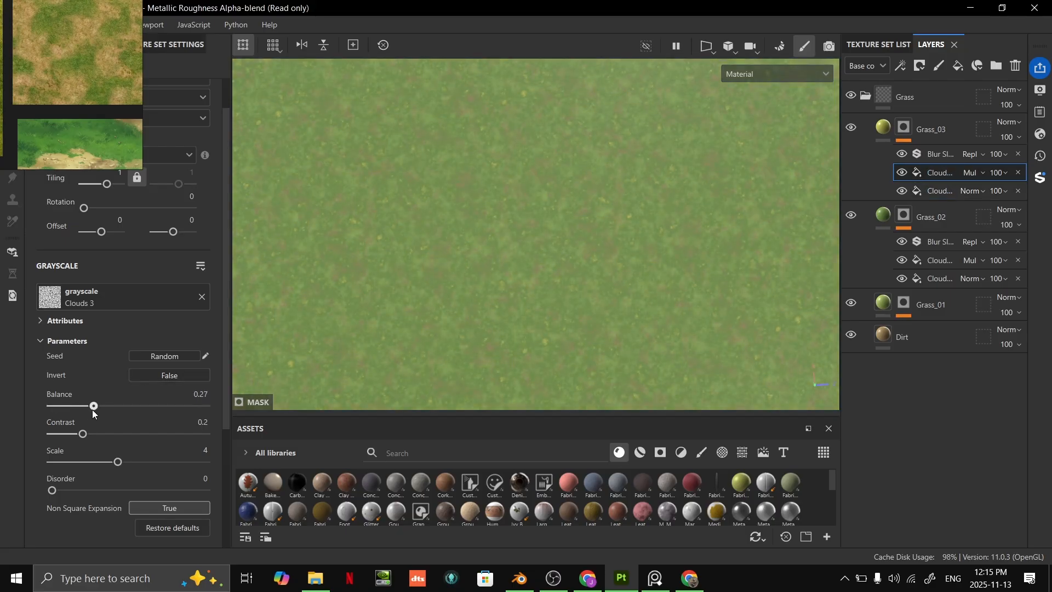
- Lower the balance of the Clouds 2 fill in Grass_03's mask to 0.44 and inspect the terrain
{"action": "left_click", "coordinate": [934, 191]}
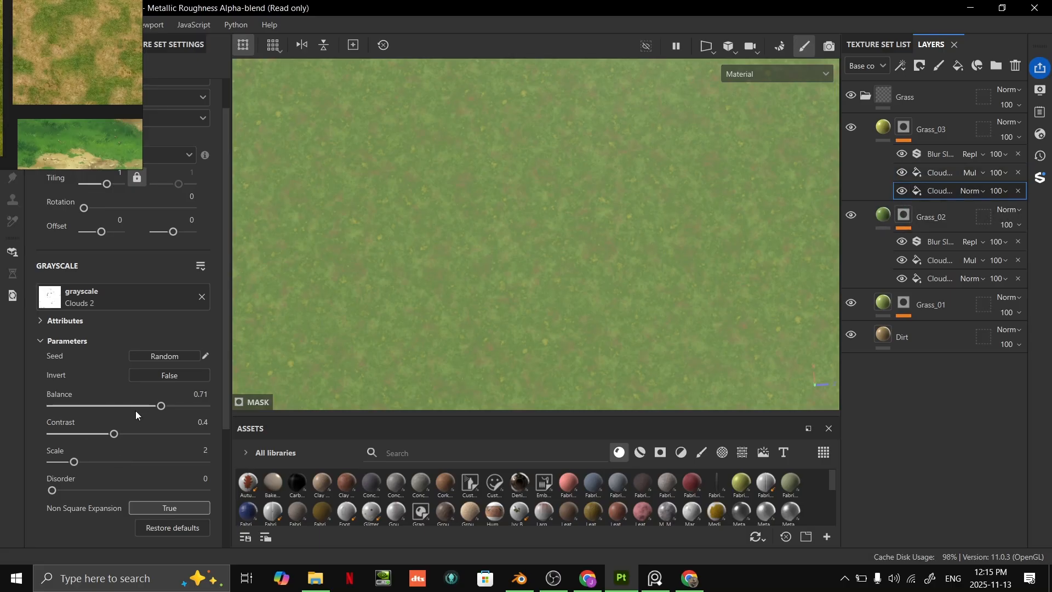
{"action": "left_click_drag", "start_coordinate": [93, 407], "coordinate": [119, 397]}
{"action": "left_click_drag", "start_coordinate": [549, 254], "coordinate": [629, 276], "text": "alt"}
{"action": "scroll", "coordinate": [629, 275], "scroll_direction": "up", "scroll_amount": 2}
{"action": "middle_click_drag", "start_coordinate": [629, 276], "coordinate": [617, 297], "text": "alt"}
{"action": "scroll", "coordinate": [617, 297], "scroll_direction": "up", "scroll_amount": 3}
{"action": "scroll", "coordinate": [608, 282], "scroll_direction": "down", "scroll_amount": 3}
{"action": "left_click_drag", "start_coordinate": [601, 268], "coordinate": [778, 248], "text": "alt"}
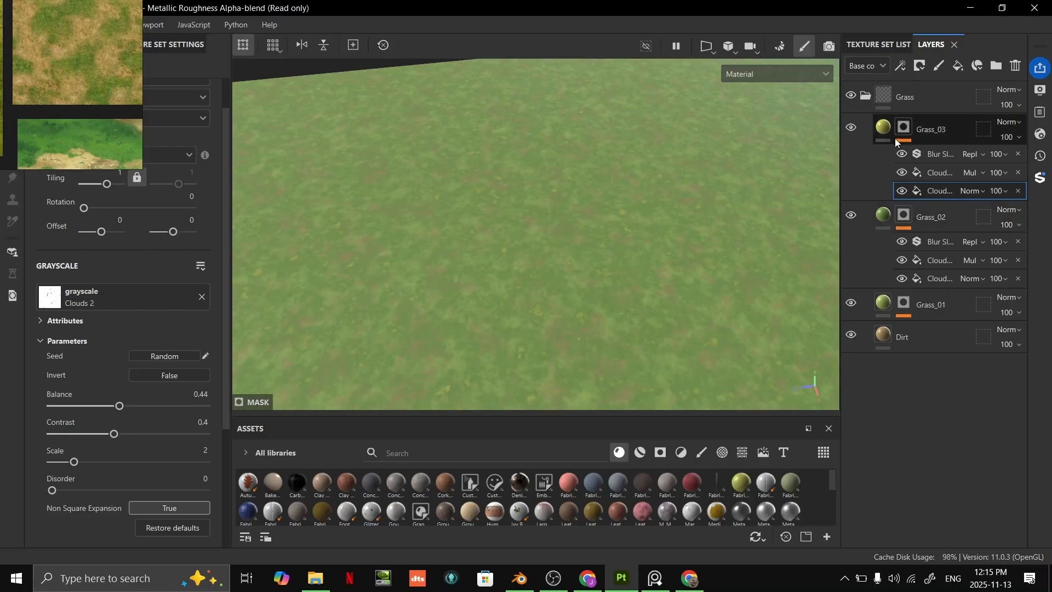
- Shift the hue of Grass_03's base color slightly toward green, to AFBD51, and check it on the terrain
{"action": "left_click", "coordinate": [878, 142]}
{"action": "left_click", "coordinate": [188, 418]}
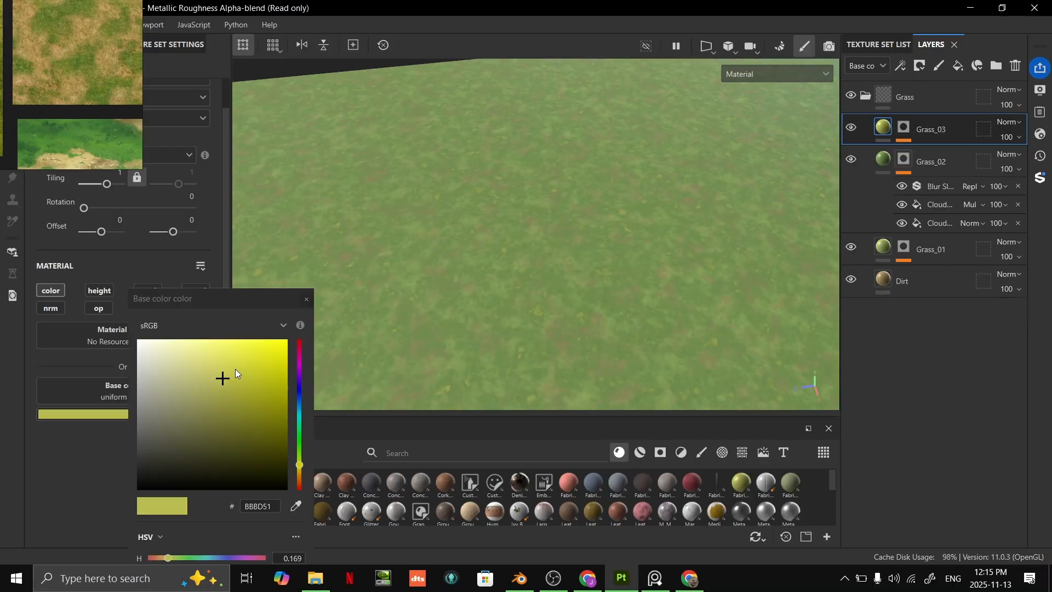
{"action": "left_click_drag", "start_coordinate": [304, 467], "coordinate": [301, 461]}
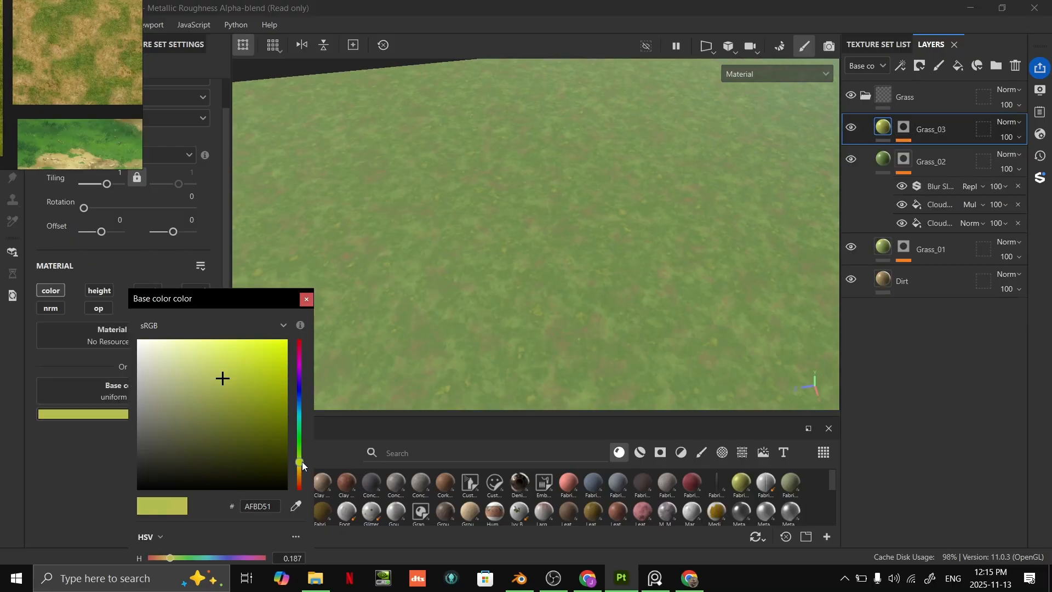
{"action": "left_click_drag", "start_coordinate": [459, 346], "coordinate": [692, 268], "text": "alt"}
{"action": "middle_click_drag", "start_coordinate": [692, 267], "coordinate": [652, 260], "text": "alt"}
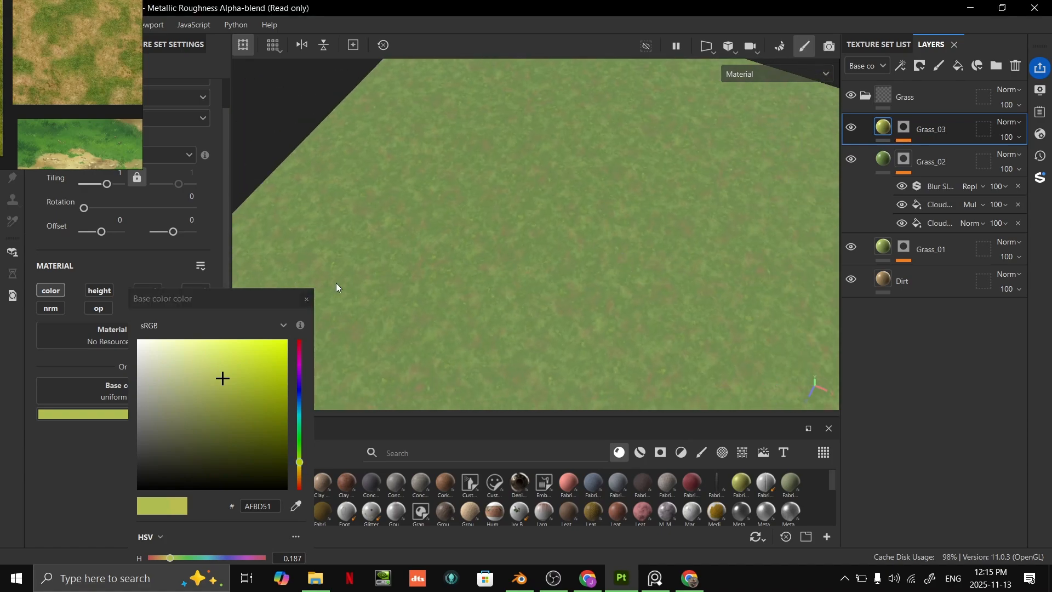
{"action": "left_click", "coordinate": [306, 299]}
{"action": "scroll", "coordinate": [555, 255], "scroll_direction": "up", "scroll_amount": 5}
{"action": "left_click_drag", "start_coordinate": [555, 258], "coordinate": [597, 219], "text": "alt"}
{"action": "middle_click_drag", "start_coordinate": [597, 219], "coordinate": [633, 229], "text": "alt"}
{"action": "scroll", "coordinate": [584, 351], "scroll_direction": "up", "scroll_amount": 3}
{"action": "left_click_drag", "start_coordinate": [634, 229], "coordinate": [588, 323], "text": "alt"}
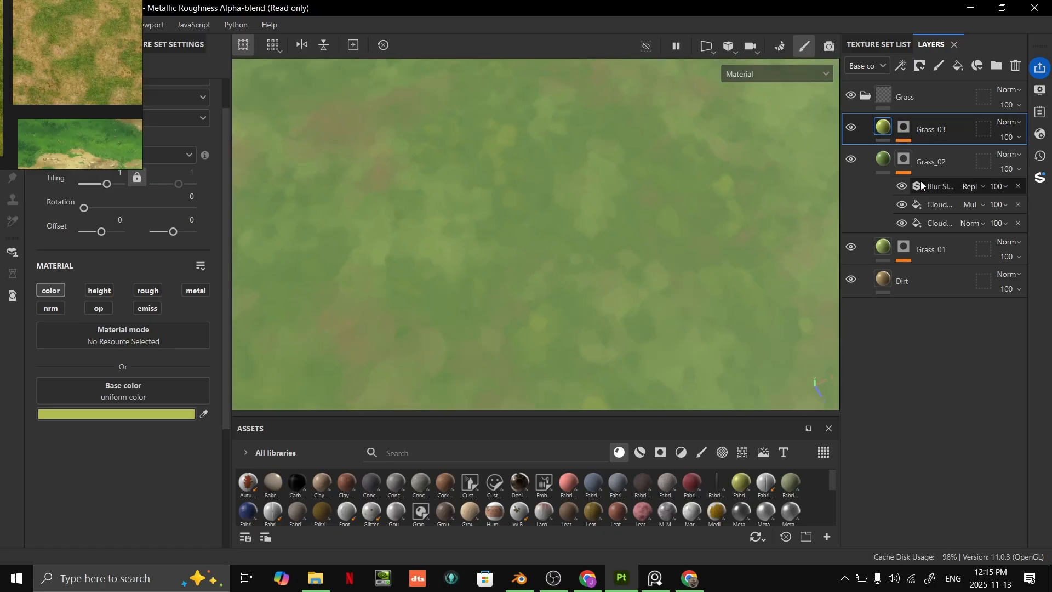
- Check the Blur Slope filter in Grass_03's mask and examine the grass color variation up close and across the whole terrain
{"action": "left_click", "coordinate": [907, 131]}
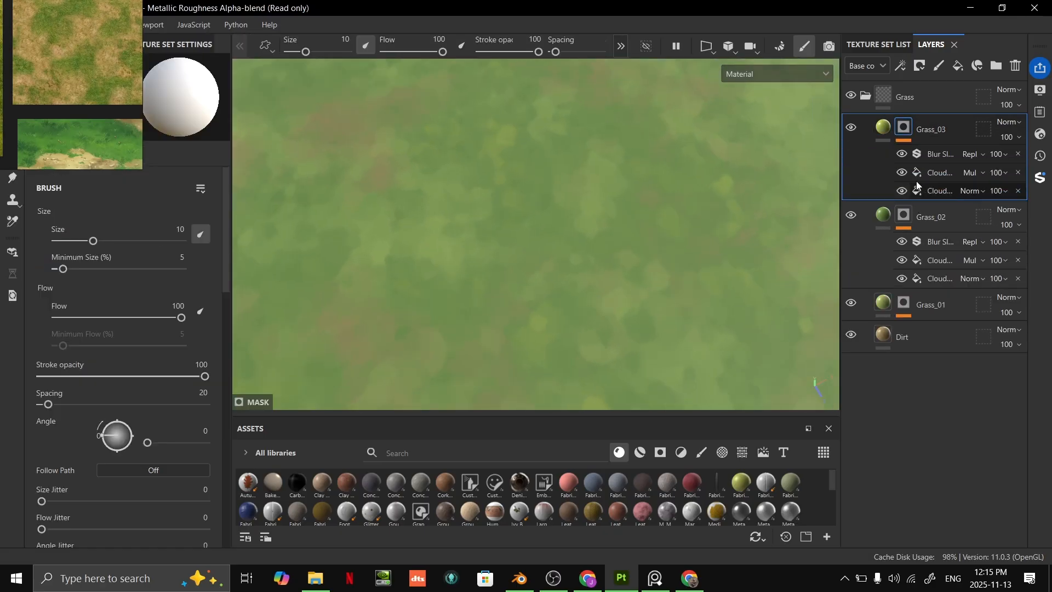
{"action": "left_click", "coordinate": [902, 155]}
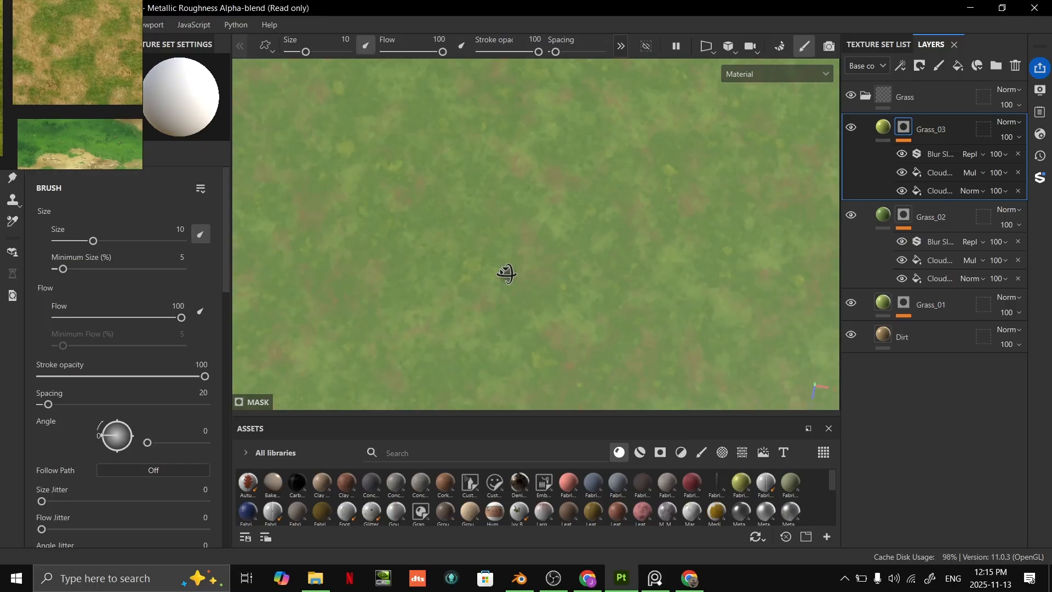
{"action": "left_click_drag", "start_coordinate": [718, 211], "coordinate": [615, 240], "text": "alt"}
{"action": "middle_click_drag", "start_coordinate": [615, 240], "coordinate": [675, 186], "text": "alt"}
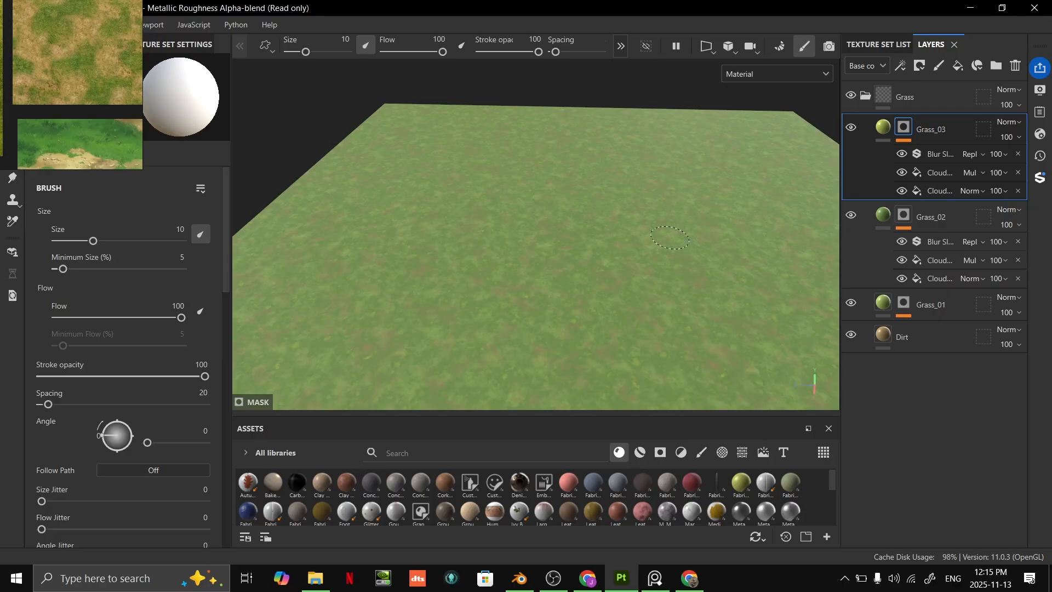
{"action": "scroll", "coordinate": [672, 235], "scroll_direction": "down", "scroll_amount": 3}
{"action": "left_click_drag", "start_coordinate": [629, 242], "coordinate": [648, 343], "text": "alt"}
{"action": "scroll", "coordinate": [630, 301], "scroll_direction": "down", "scroll_amount": 5}
{"action": "scroll", "coordinate": [629, 299], "scroll_direction": "up", "scroll_amount": 5}
{"action": "middle_click_drag", "start_coordinate": [629, 299], "coordinate": [597, 340], "text": "alt"}
{"action": "scroll", "coordinate": [629, 292], "scroll_direction": "down", "scroll_amount": 1}
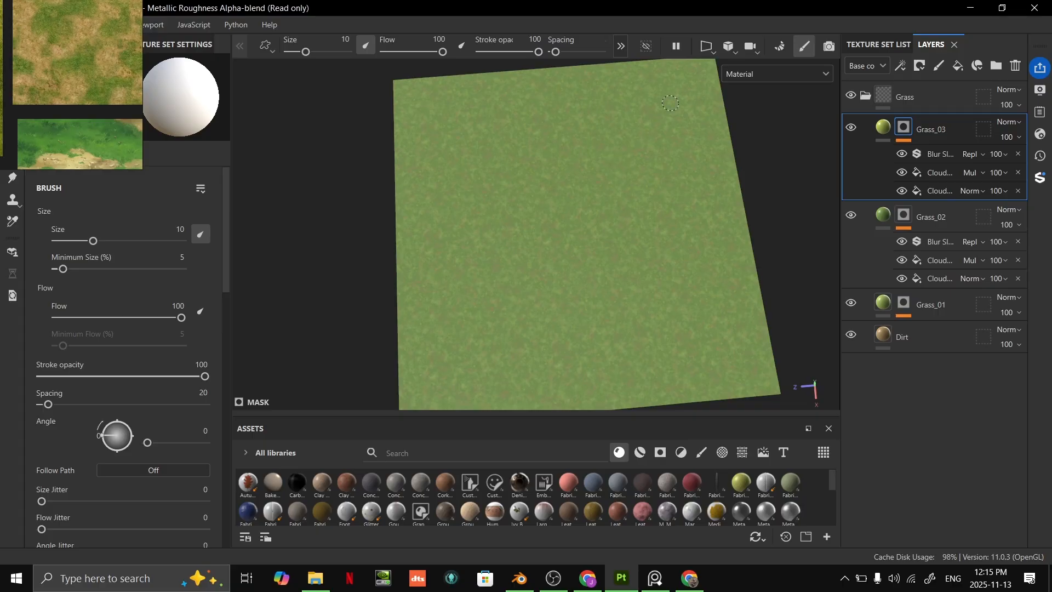
{"action": "scroll", "coordinate": [557, 230], "scroll_direction": "up", "scroll_amount": 5}
{"action": "mouse_move", "coordinate": [554, 233]}
{"action": "left_mouse_down", "text": "alt"}
{"action": "mouse_move", "coordinate": [537, 191]}
{"action": "mouse_move", "coordinate": [475, 221]}
{"action": "mouse_move", "coordinate": [664, 141]}
{"action": "mouse_move", "coordinate": [552, 242]}
{"action": "mouse_move", "coordinate": [535, 290]}
{"action": "mouse_move", "coordinate": [466, 323]}
{"action": "mouse_move", "coordinate": [585, 219]}
{"action": "mouse_move", "coordinate": [576, 231]}
{"action": "left_mouse_up", "text": "alt"}
{"action": "scroll", "coordinate": [481, 269], "scroll_direction": "up", "scroll_amount": 3}
{"action": "scroll", "coordinate": [533, 228], "scroll_direction": "down", "scroll_amount": 3}
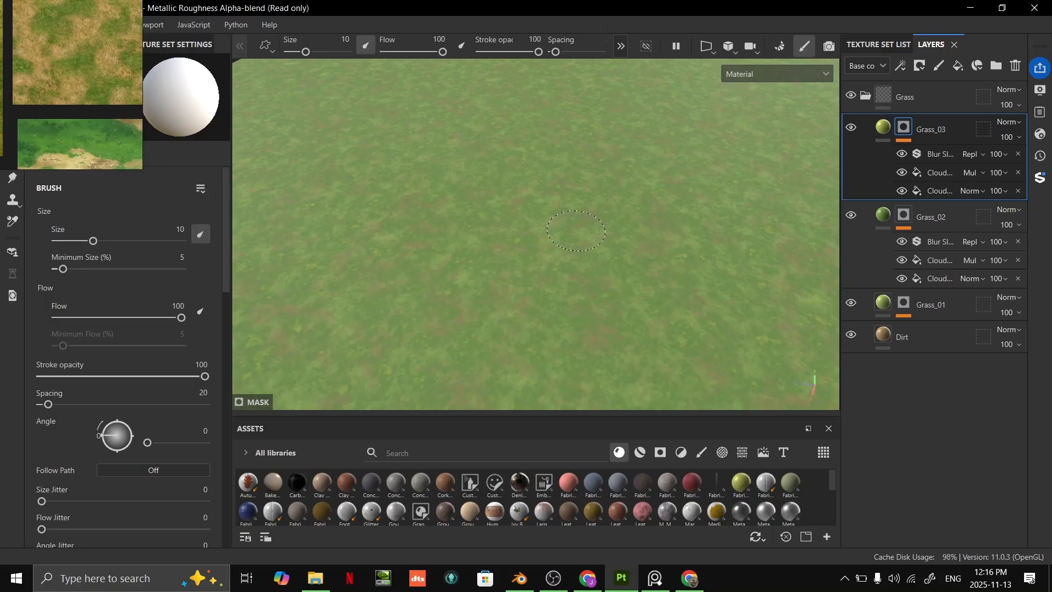
{"action": "scroll", "coordinate": [585, 256], "scroll_direction": "down", "scroll_amount": 2}
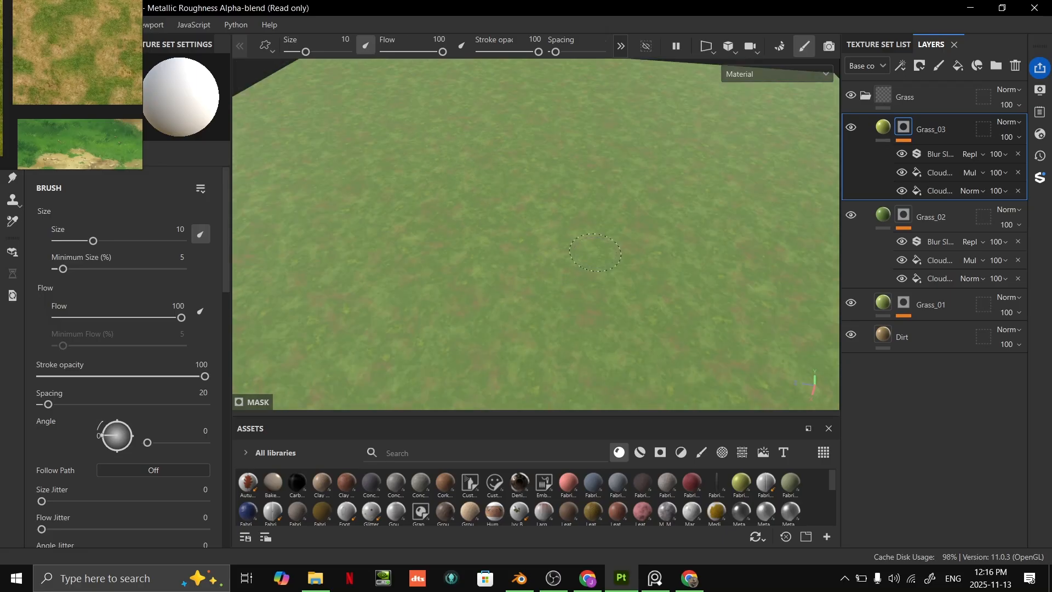
{"action": "scroll", "coordinate": [601, 296], "scroll_direction": "up", "scroll_amount": 2}
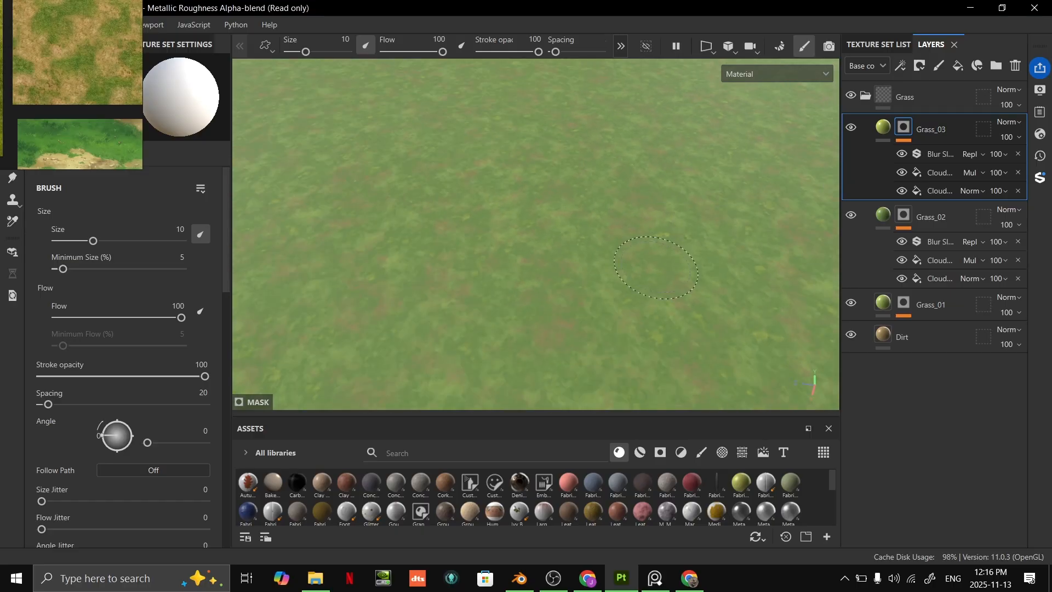
{"action": "left_click_drag", "start_coordinate": [656, 219], "coordinate": [585, 258], "text": "alt"}
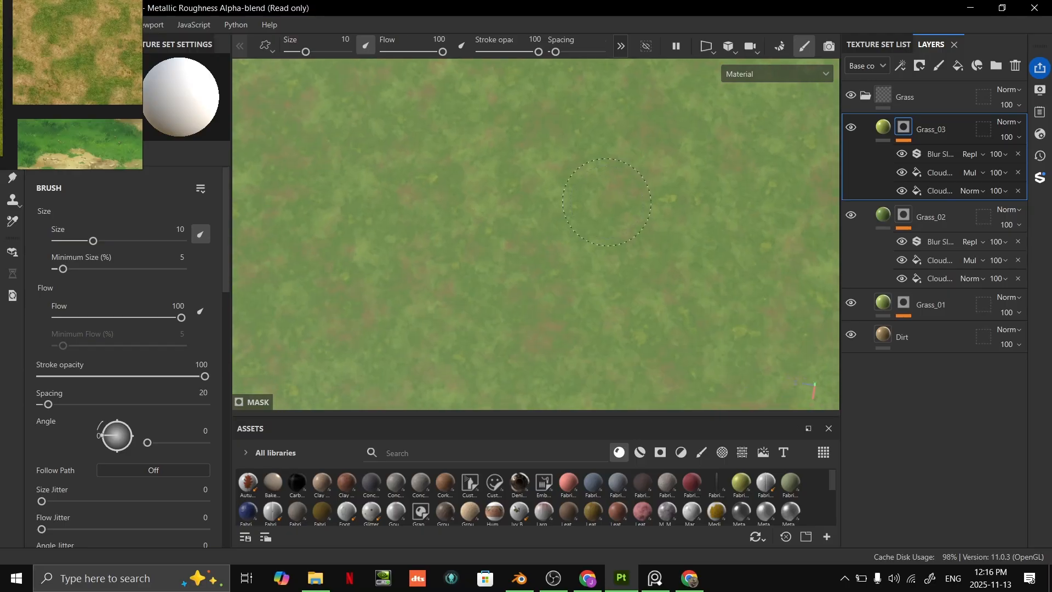
- Add an empty filter effect to the Grass folder
{"action": "left_click", "coordinate": [916, 103]}
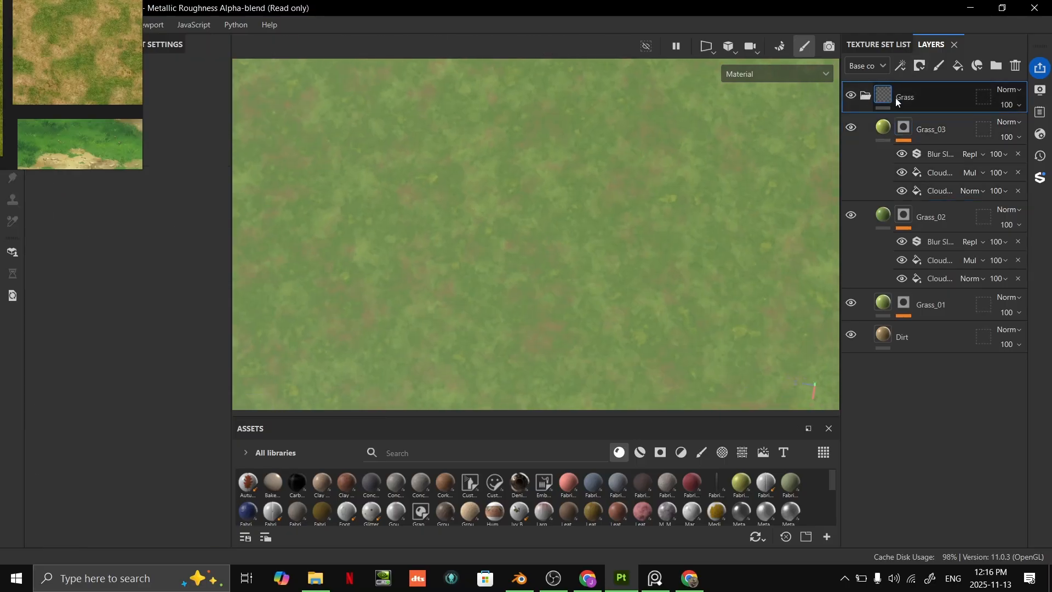
{"action": "left_click", "coordinate": [865, 97]}
{"action": "left_click", "coordinate": [865, 98]}
{"action": "left_click", "coordinate": [866, 97]}
{"action": "left_click", "coordinate": [866, 97]}
{"action": "left_click", "coordinate": [866, 98]}
{"action": "left_click", "coordinate": [866, 97]}
{"action": "right_click", "coordinate": [924, 100]}
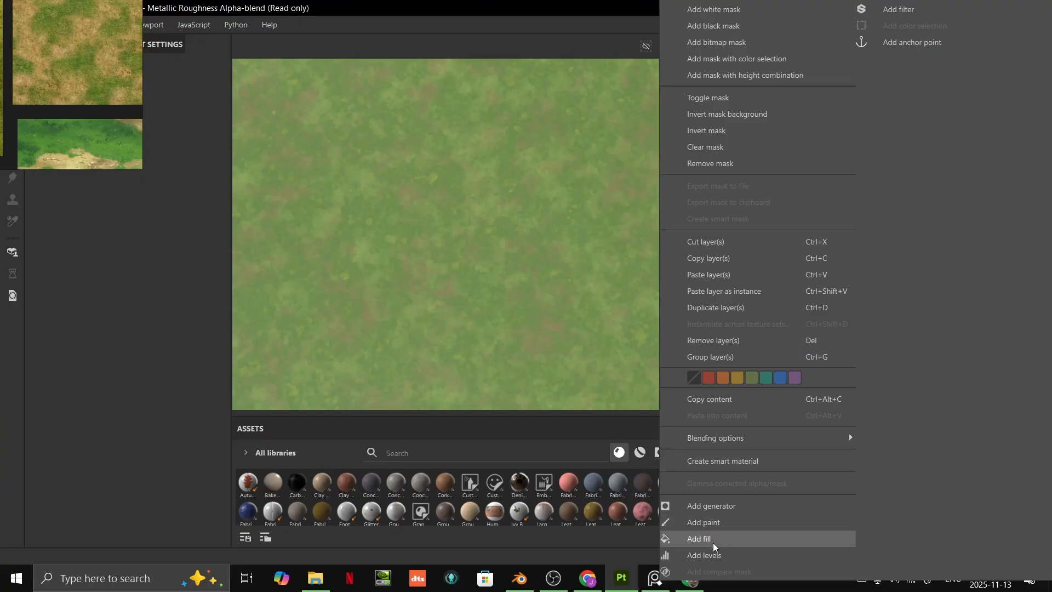
{"action": "left_click", "coordinate": [897, 10]}
- Load Grayscale Conversion into the Grass folder's filter, and move the reference image clear of the filter properties
{"action": "right_click_drag", "start_coordinate": [88, 120], "coordinate": [66, 431]}
{"action": "right_click_drag", "start_coordinate": [94, 348], "coordinate": [79, 411]}
{"action": "left_click", "coordinate": [184, 144]}
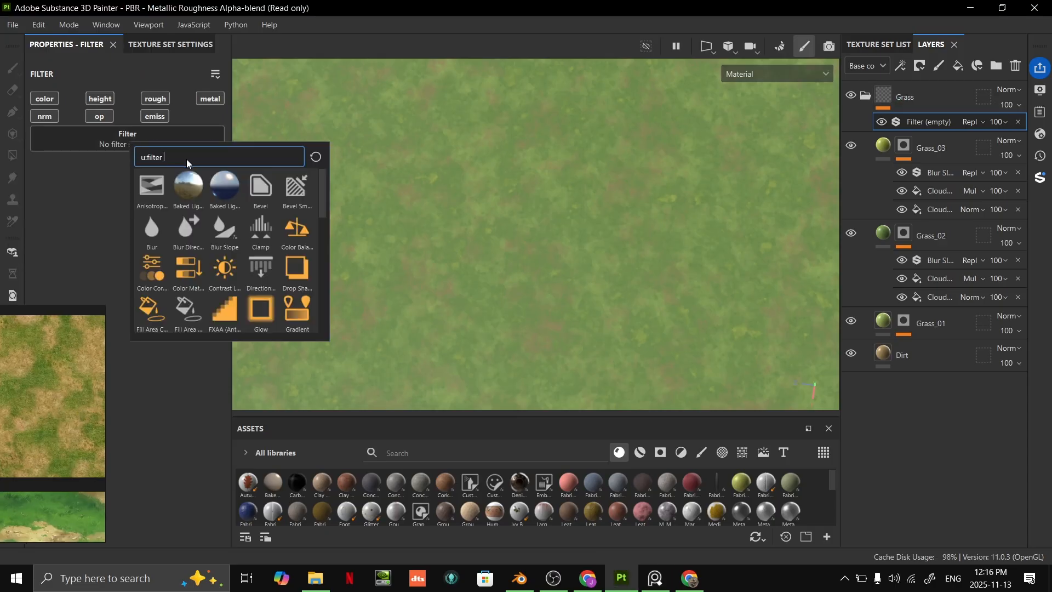
{"action": "type", "text": "gra"}
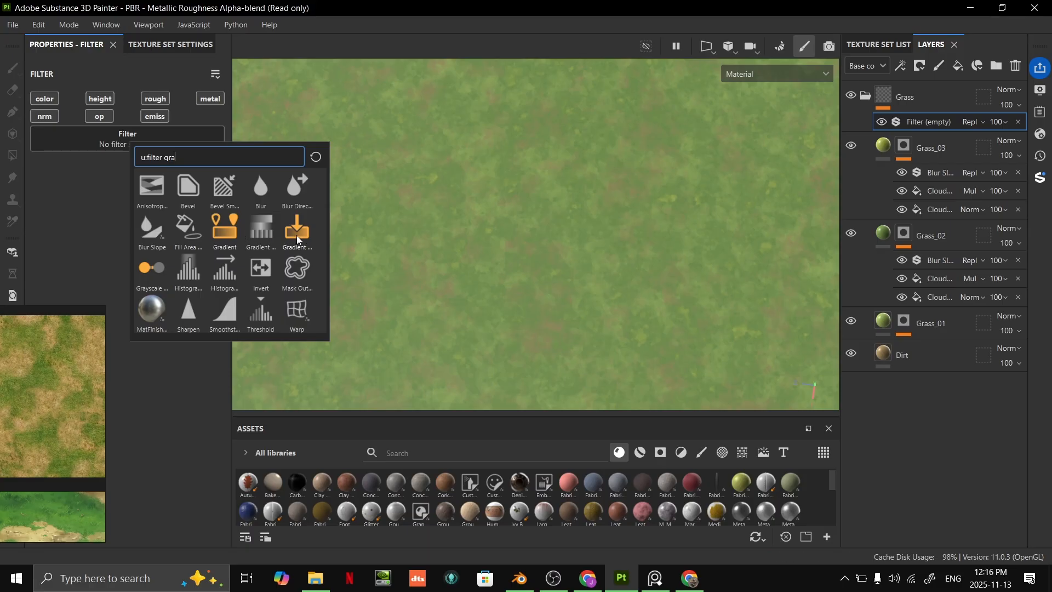
{"action": "type", "text": "ys"}
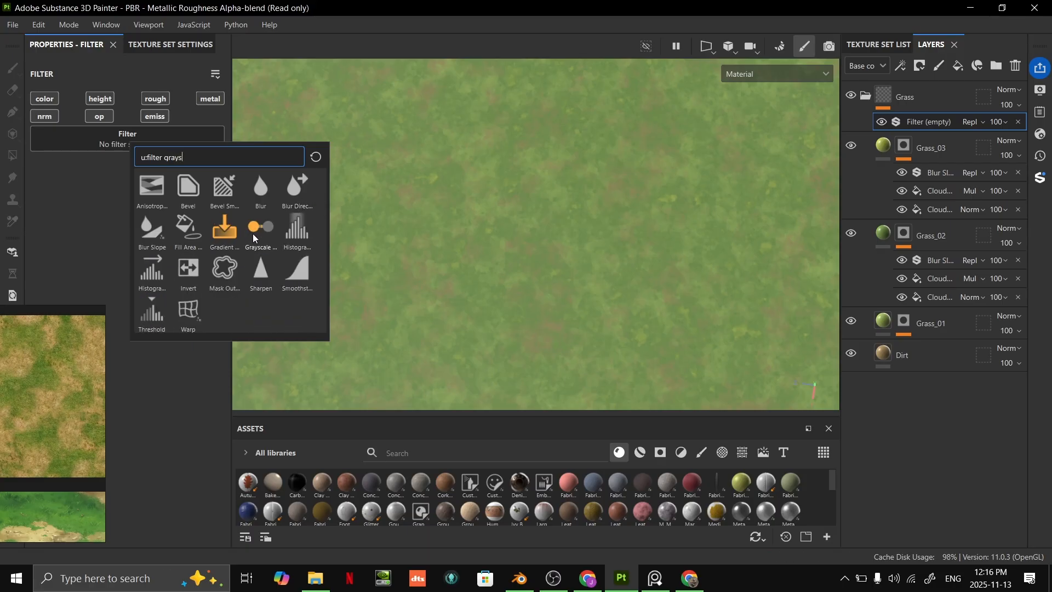
{"action": "mouse_move", "coordinate": [253, 236]}
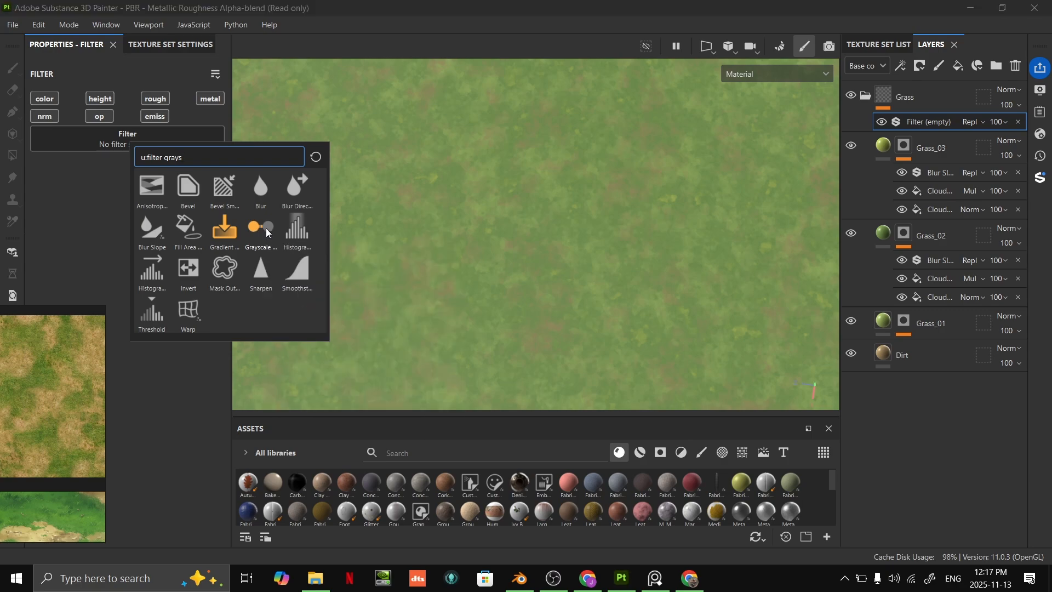
{"action": "left_click", "coordinate": [265, 228]}
{"action": "mouse_move", "coordinate": [556, 198]}
{"action": "left_mouse_down", "text": "alt"}
{"action": "mouse_move", "coordinate": [573, 298]}
{"action": "mouse_move", "coordinate": [573, 231]}
{"action": "mouse_move", "coordinate": [545, 211]}
{"action": "left_mouse_up", "text": "alt"}
{"action": "middle_click_drag", "start_coordinate": [545, 211], "coordinate": [563, 194], "text": "alt"}
{"action": "right_click_drag", "start_coordinate": [66, 362], "coordinate": [27, 560]}
- Try a higher balance and a higher red weight on the Grayscale Conversion filter, undoing each change
{"action": "left_click_drag", "start_coordinate": [133, 253], "coordinate": [221, 242]}
{"action": "key", "text": "ctrl+z"}
{"action": "right_click_drag", "start_coordinate": [479, 196], "coordinate": [624, 336], "text": "alt"}
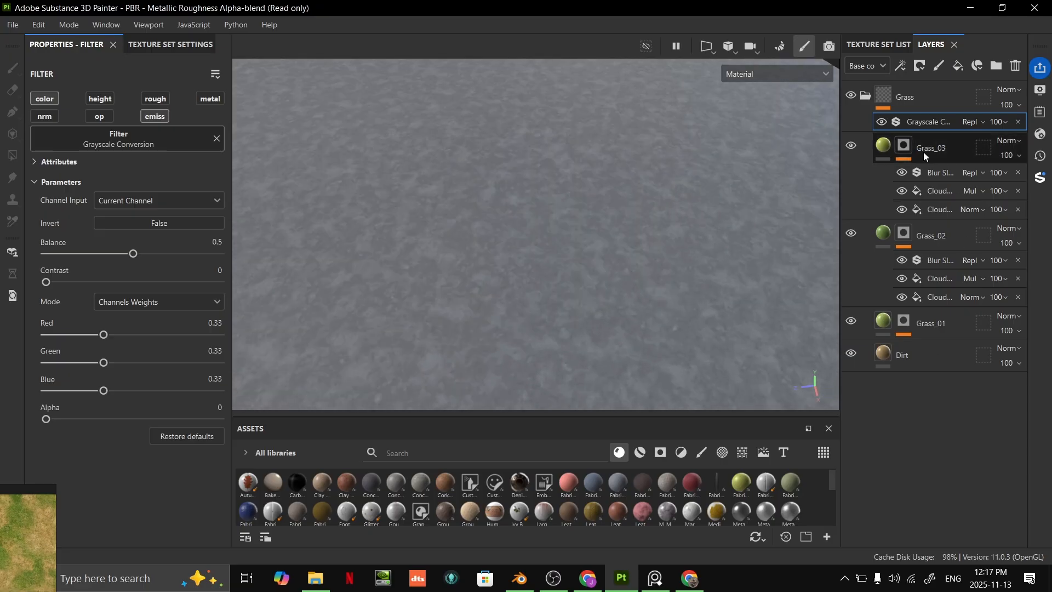
{"action": "left_click_drag", "start_coordinate": [106, 337], "coordinate": [233, 327]}
{"action": "key", "text": "ctrl+z"}
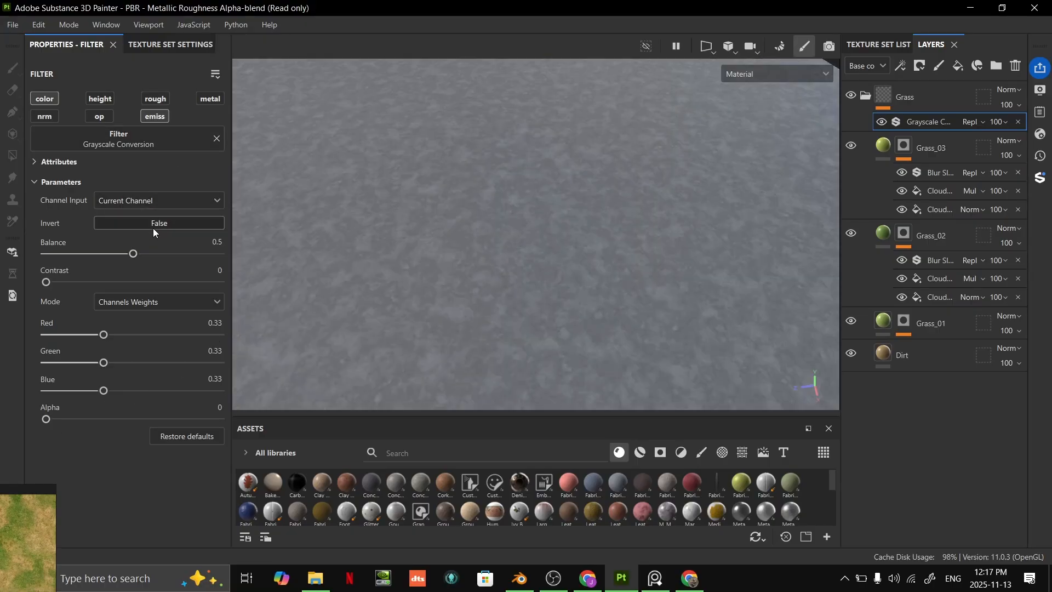
{"action": "left_click", "coordinate": [129, 203]}
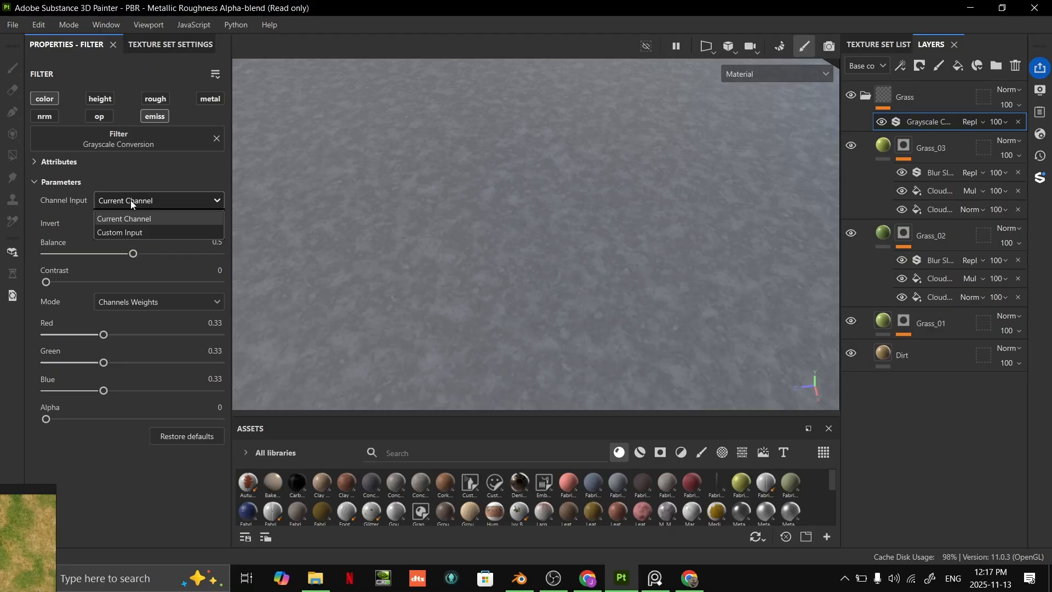
{"action": "left_click", "coordinate": [166, 468]}
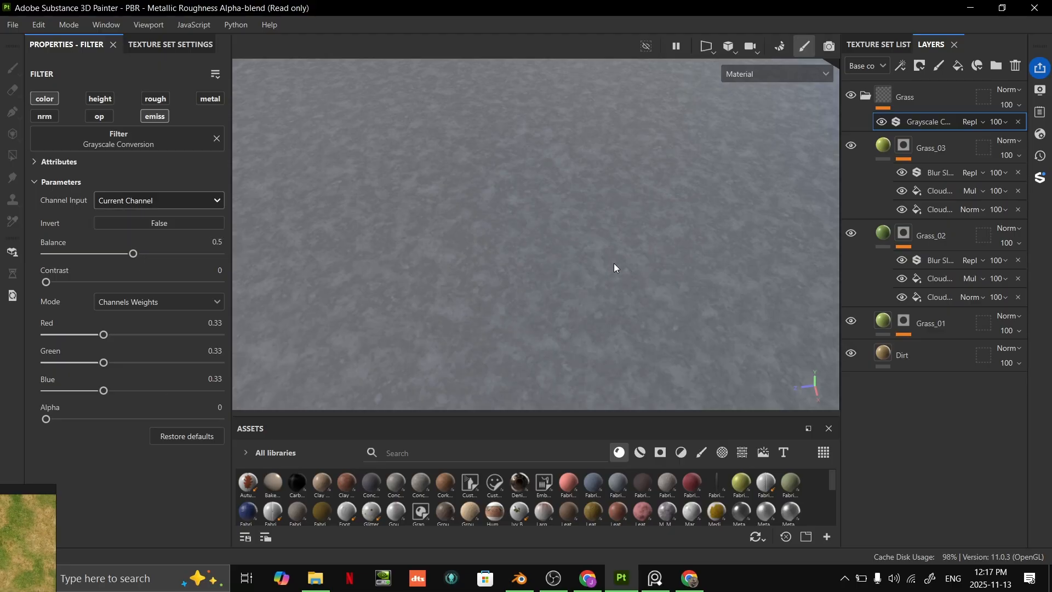
- Try the Desaturation mode with a higher contrast on the Grayscale Conversion filter, and undo both changes
{"action": "scroll", "coordinate": [635, 245], "scroll_direction": "down", "scroll_amount": 3}
{"action": "scroll", "coordinate": [634, 244], "scroll_direction": "down", "scroll_amount": 2}
{"action": "left_click", "coordinate": [208, 303]}
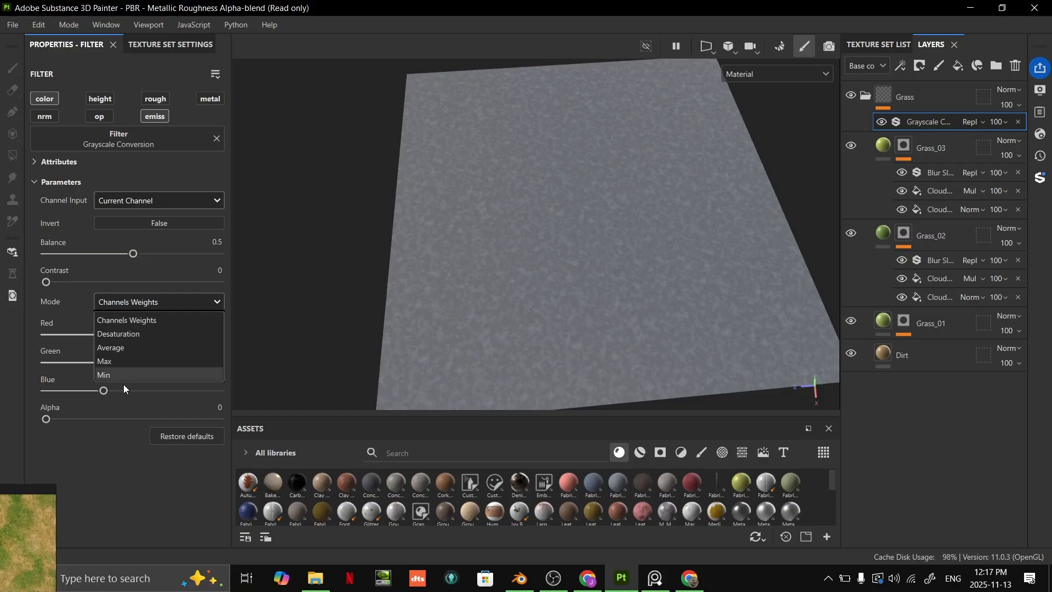
{"action": "left_click", "coordinate": [139, 336]}
{"action": "left_click_drag", "start_coordinate": [52, 283], "coordinate": [207, 279]}
{"action": "key", "text": "ctrl+z"}
{"action": "key", "text": "ctrl+z"}
- Check the terrain's surface shine, enable the roughness channel on the Dirt layer and raise its roughness to about 0.75
{"action": "mouse_move", "coordinate": [738, 225]}
{"action": "left_mouse_down", "text": "alt"}
{"action": "mouse_move", "coordinate": [627, 242]}
{"action": "mouse_move", "coordinate": [574, 227]}
{"action": "mouse_move", "coordinate": [605, 323]}
{"action": "mouse_move", "coordinate": [714, 284]}
{"action": "mouse_move", "coordinate": [715, 231]}
{"action": "mouse_move", "coordinate": [556, 232]}
{"action": "mouse_move", "coordinate": [659, 291]}
{"action": "mouse_move", "coordinate": [584, 293]}
{"action": "mouse_move", "coordinate": [624, 284]}
{"action": "left_mouse_up", "text": "alt"}
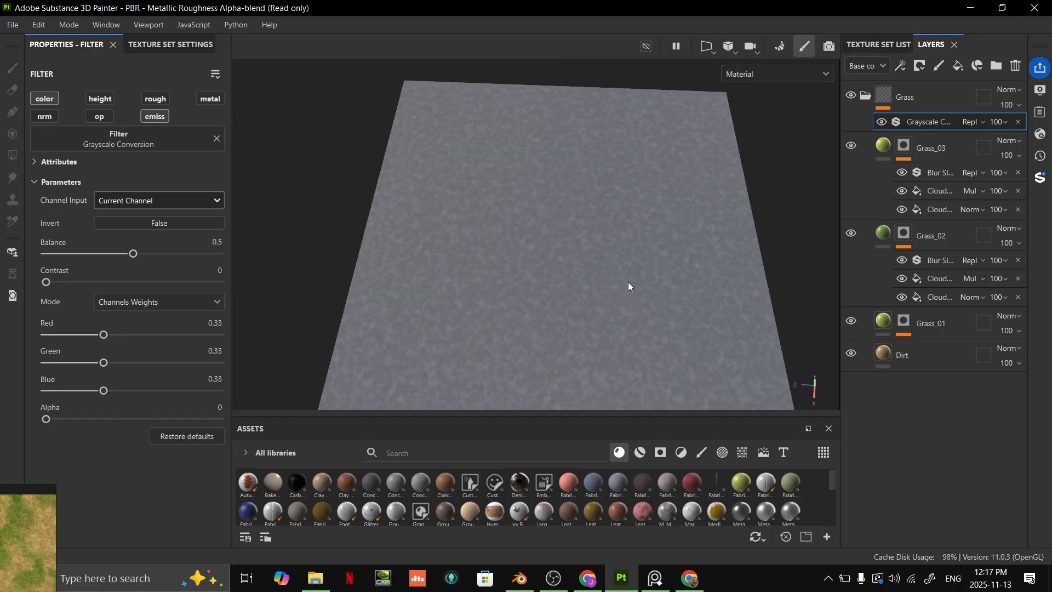
{"action": "right_click_drag", "start_coordinate": [644, 291], "coordinate": [514, 293], "text": "alt"}
{"action": "left_click_drag", "start_coordinate": [514, 292], "coordinate": [592, 186], "text": "alt"}
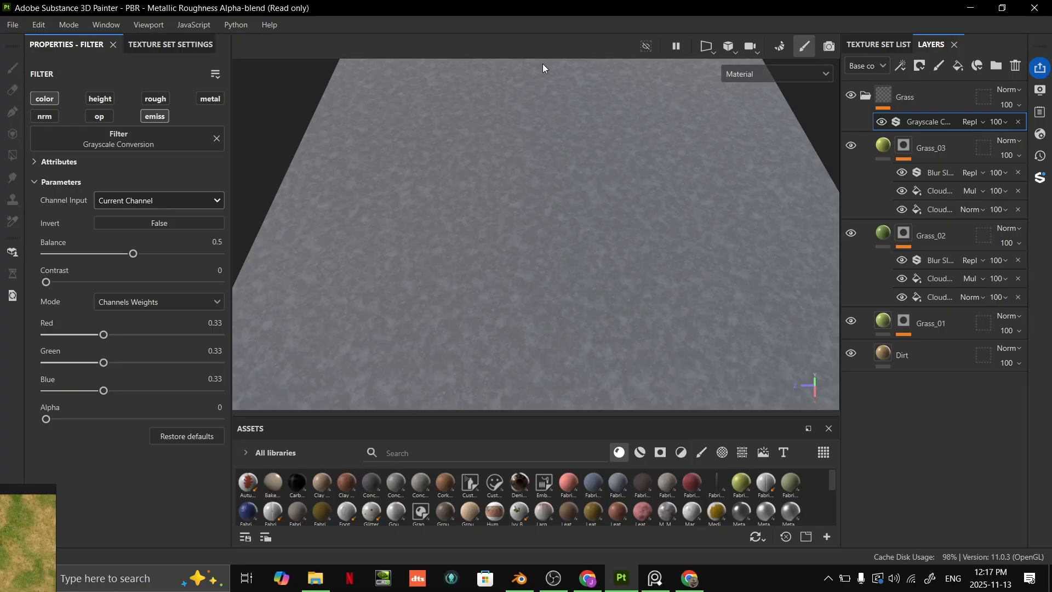
{"action": "left_click_drag", "start_coordinate": [649, 202], "coordinate": [692, 171], "text": "alt"}
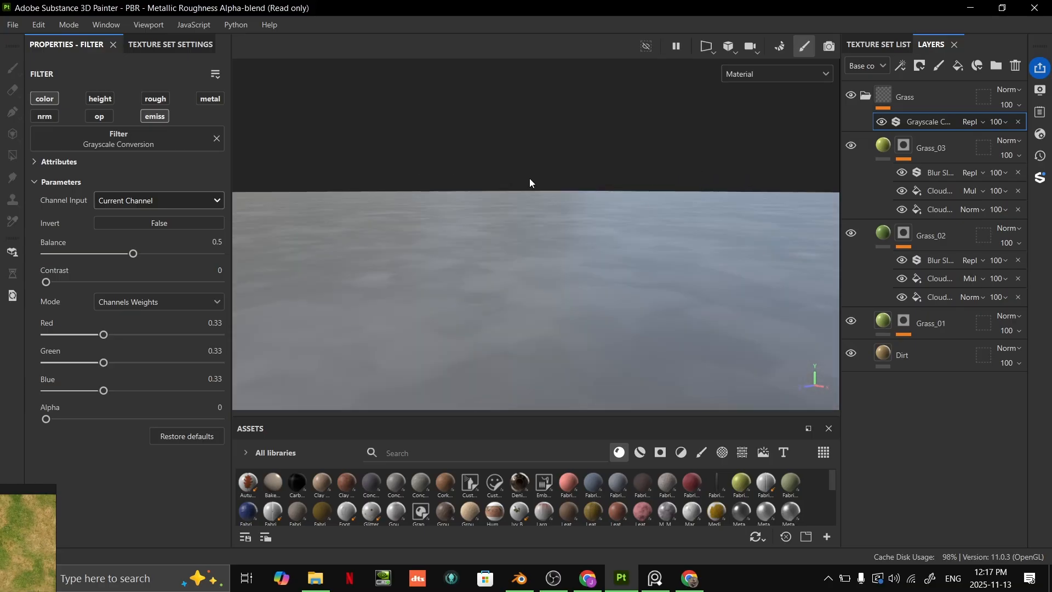
{"action": "left_click_drag", "start_coordinate": [573, 228], "coordinate": [629, 251], "text": "alt"}
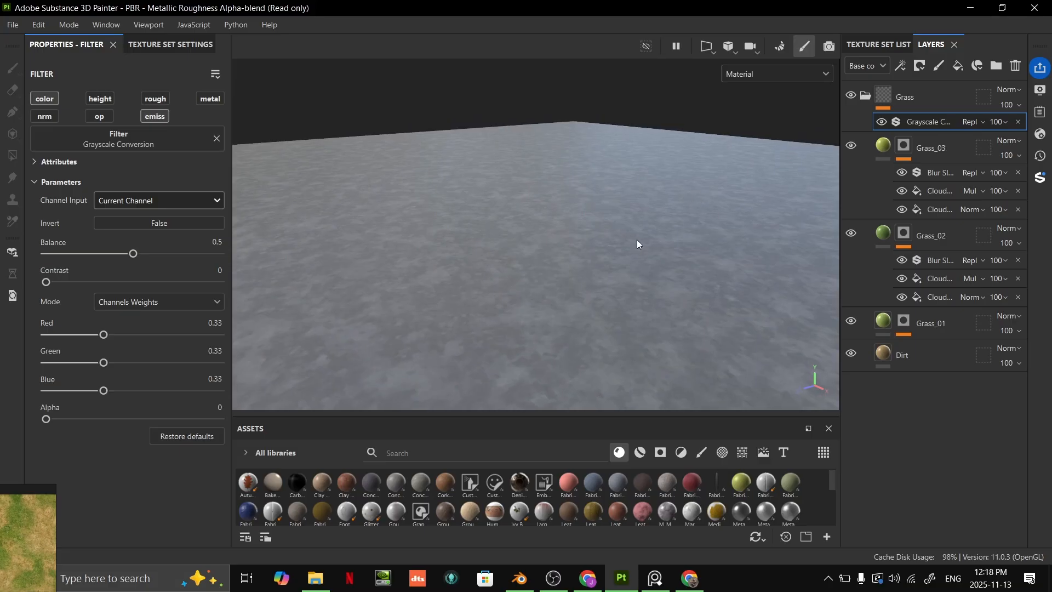
{"action": "left_click_drag", "start_coordinate": [758, 178], "coordinate": [718, 274], "text": "alt"}
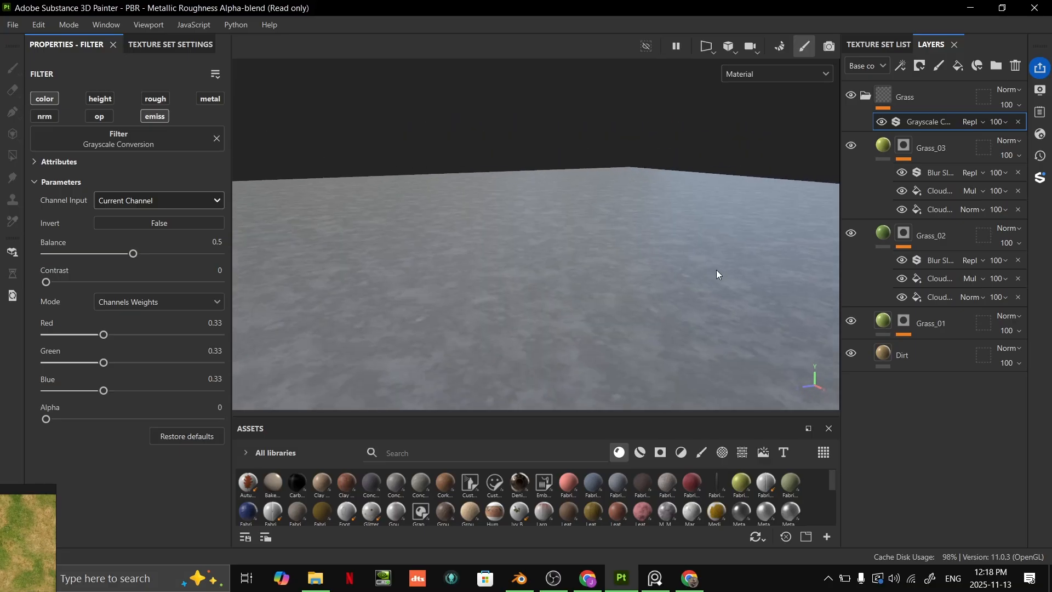
{"action": "left_click", "coordinate": [890, 354]}
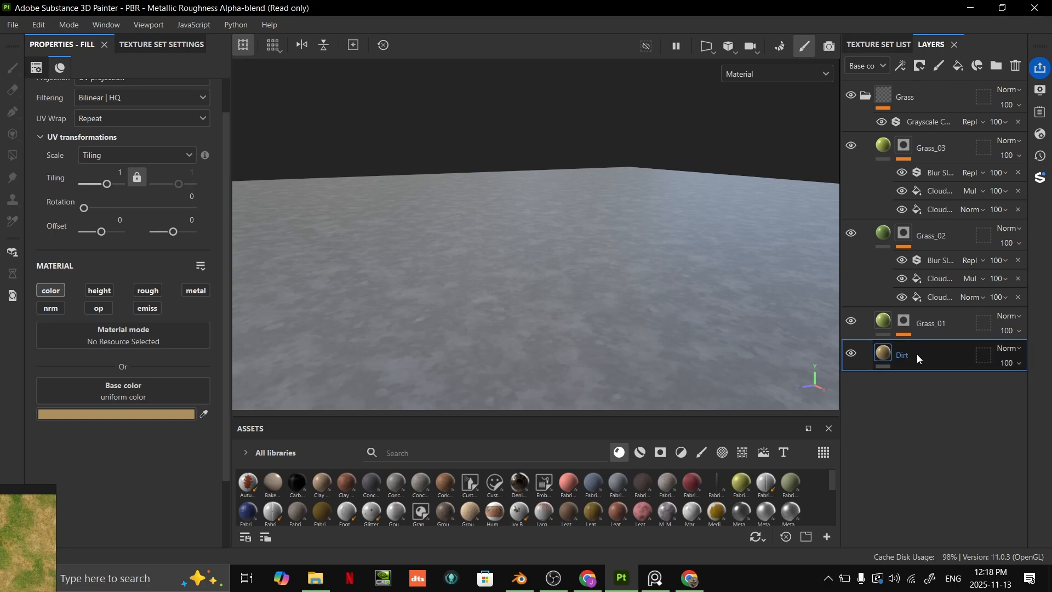
{"action": "left_click", "coordinate": [148, 290]}
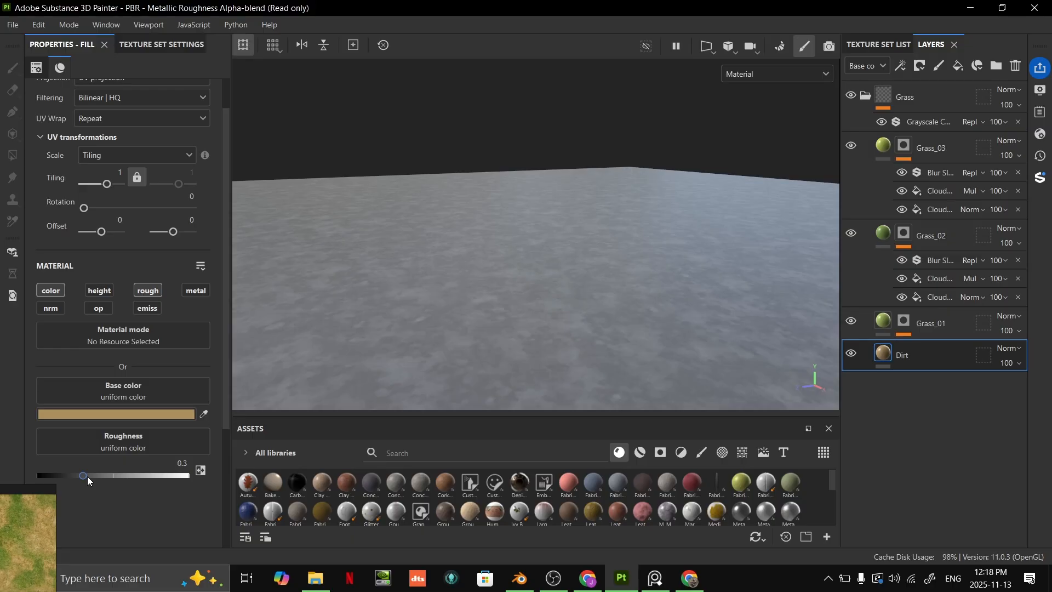
{"action": "left_click_drag", "start_coordinate": [83, 475], "coordinate": [155, 475]}
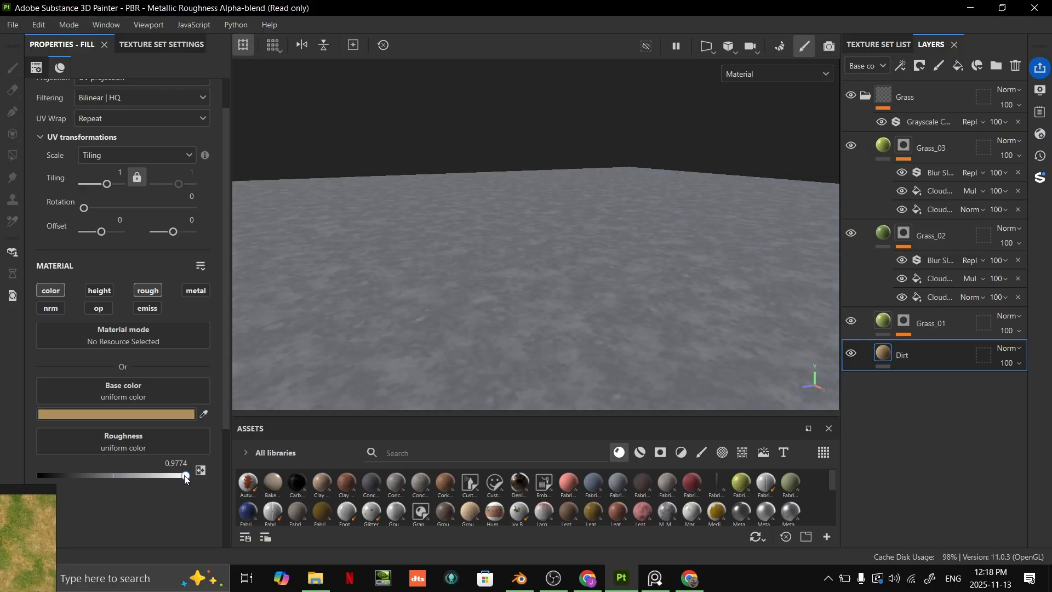
{"action": "mouse_move", "coordinate": [159, 475]}
{"action": "left_mouse_down"}
{"action": "mouse_move", "coordinate": [137, 476]}
{"action": "mouse_move", "coordinate": [148, 476]}
{"action": "left_mouse_up"}
{"action": "key", "text": "super"}
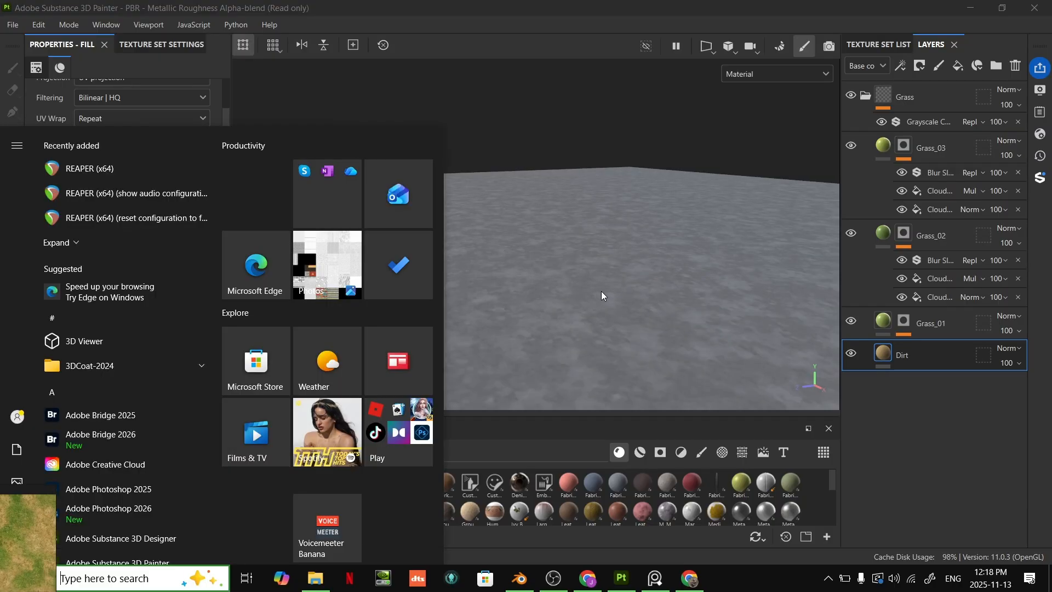
{"action": "key", "text": "super"}
{"action": "mouse_move", "coordinate": [603, 291]}
{"action": "left_mouse_down", "text": "alt"}
{"action": "mouse_move", "coordinate": [660, 271]}
{"action": "mouse_move", "coordinate": [614, 280]}
{"action": "left_mouse_up", "text": "alt"}
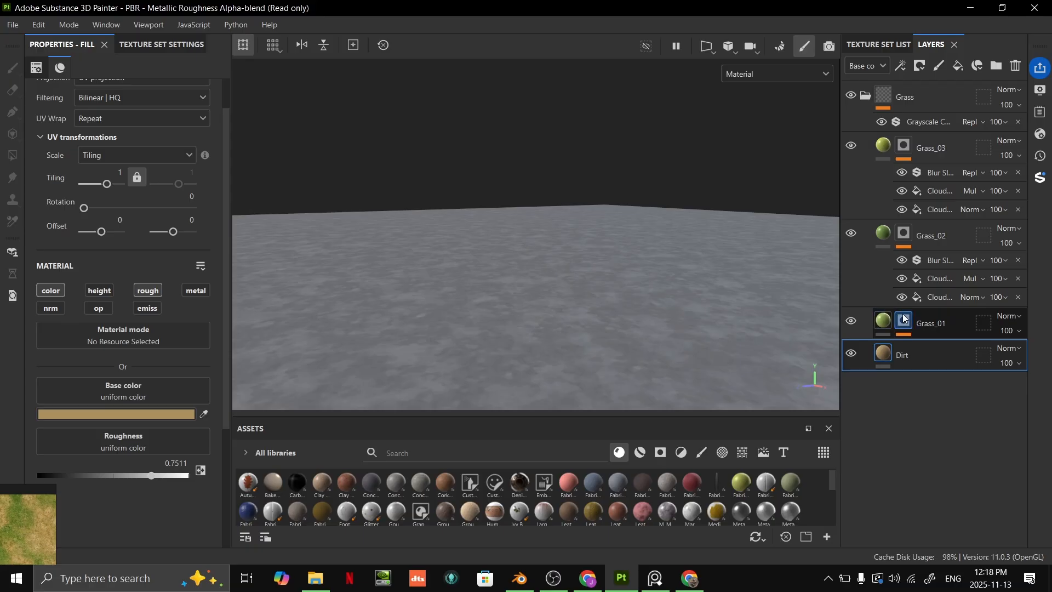
- Enable the roughness channel on the Grass_01 and Grass_02 layers, with roughness about 0.68 and 0.83 respectively
{"action": "left_click", "coordinate": [885, 324]}
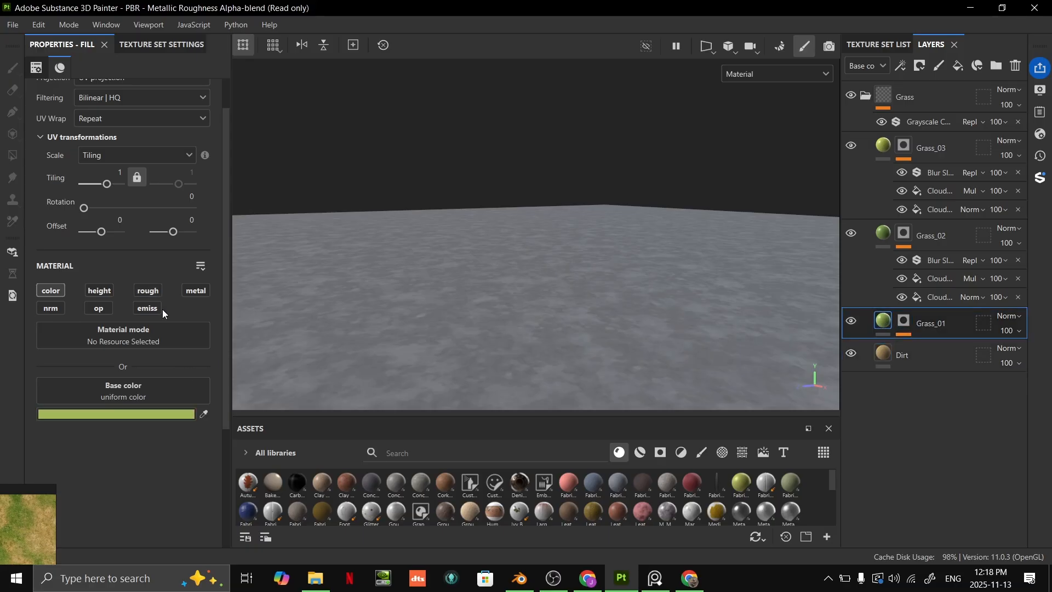
{"action": "left_click", "coordinate": [133, 476]}
{"action": "mouse_move", "coordinate": [143, 476]}
{"action": "left_mouse_down"}
{"action": "mouse_move", "coordinate": [113, 475]}
{"action": "mouse_move", "coordinate": [152, 480]}
{"action": "left_mouse_up"}
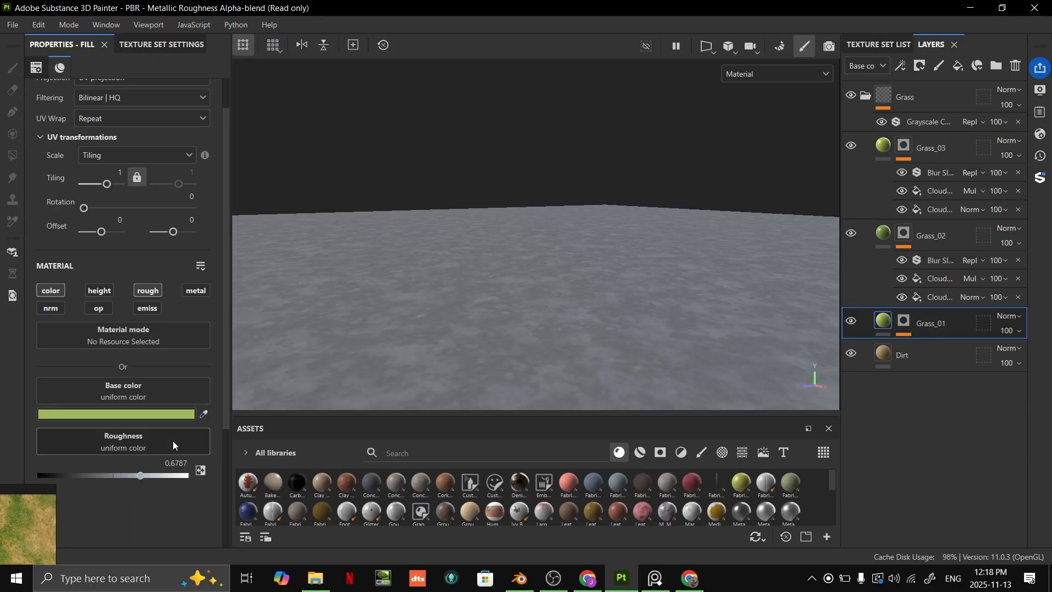
{"action": "left_click", "coordinate": [882, 235]}
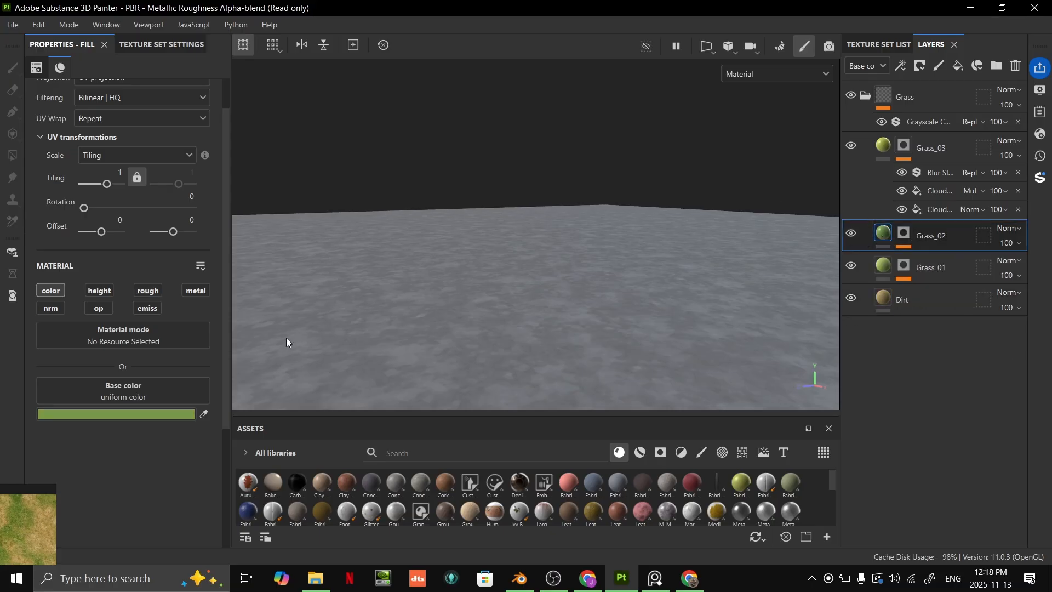
{"action": "left_click", "coordinate": [147, 291]}
{"action": "left_click_drag", "start_coordinate": [135, 475], "coordinate": [138, 476]}
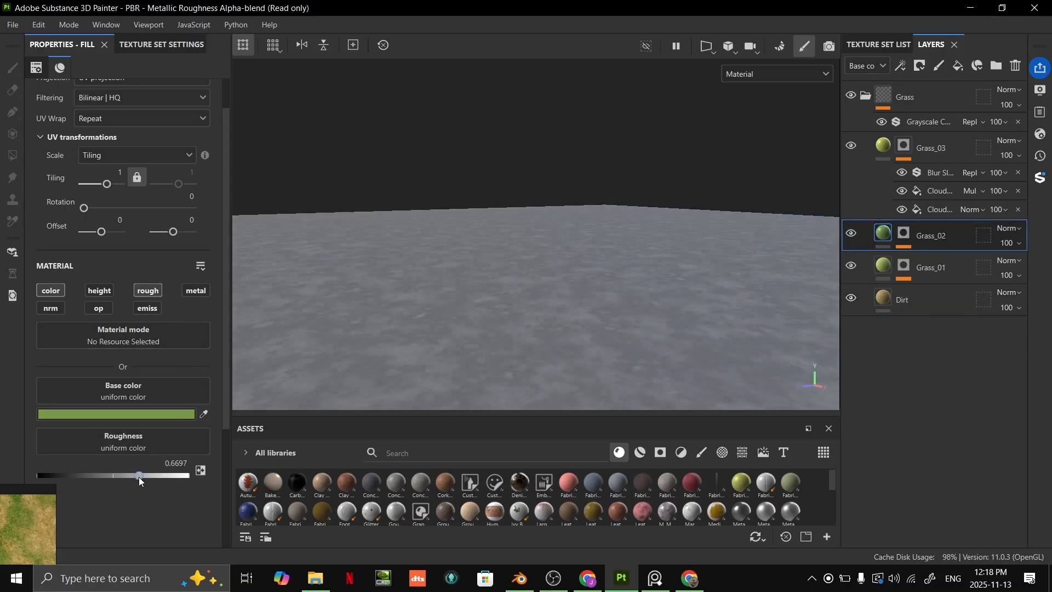
- Enable the roughness channel on the Grass_03 layer and raise its roughness to about 0.9
{"action": "left_click", "coordinate": [884, 147]}
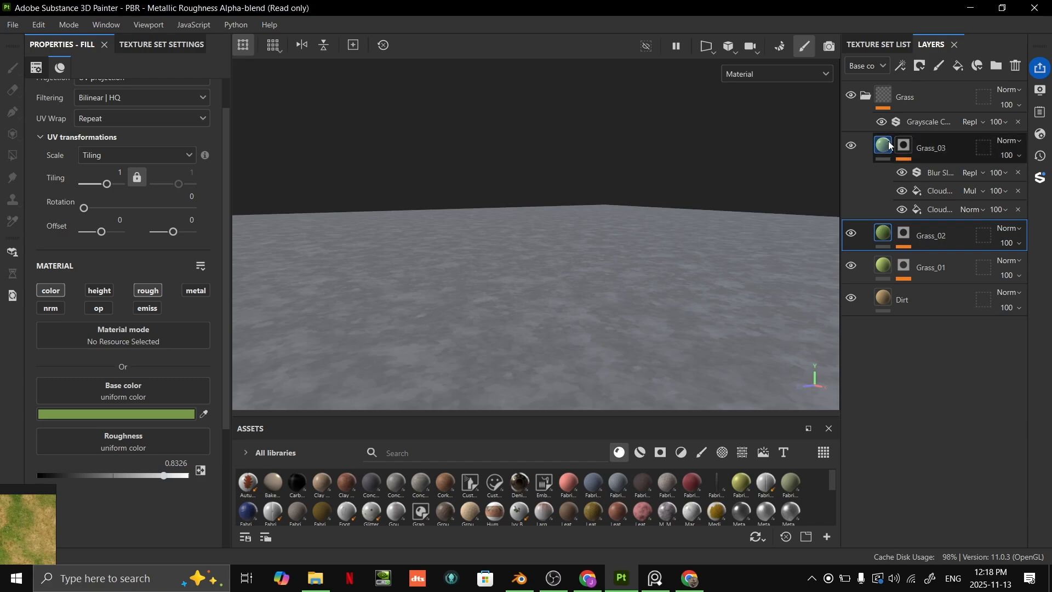
{"action": "left_click", "coordinate": [147, 290]}
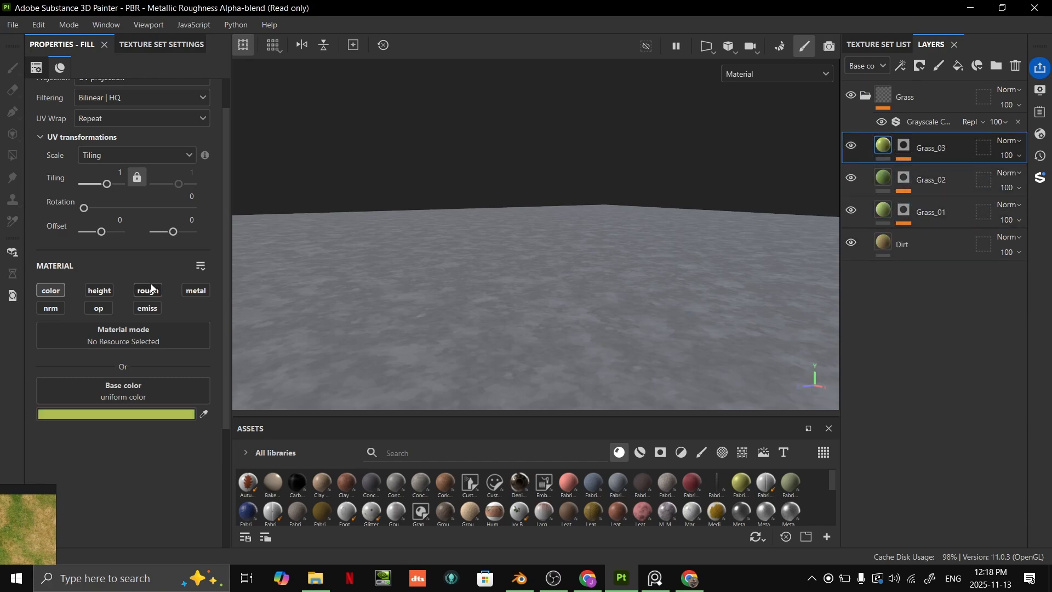
{"action": "left_click", "coordinate": [128, 477]}
- Examine the grayscale surface's shine and cloud pattern up close, at an angle and across the whole plane
{"action": "left_click_drag", "start_coordinate": [575, 378], "coordinate": [602, 198], "text": "alt"}
{"action": "scroll", "coordinate": [602, 198], "scroll_direction": "up", "scroll_amount": 3}
{"action": "middle_click_drag", "start_coordinate": [602, 199], "coordinate": [565, 219], "text": "alt"}
{"action": "scroll", "coordinate": [606, 198], "scroll_direction": "up", "scroll_amount": 2}
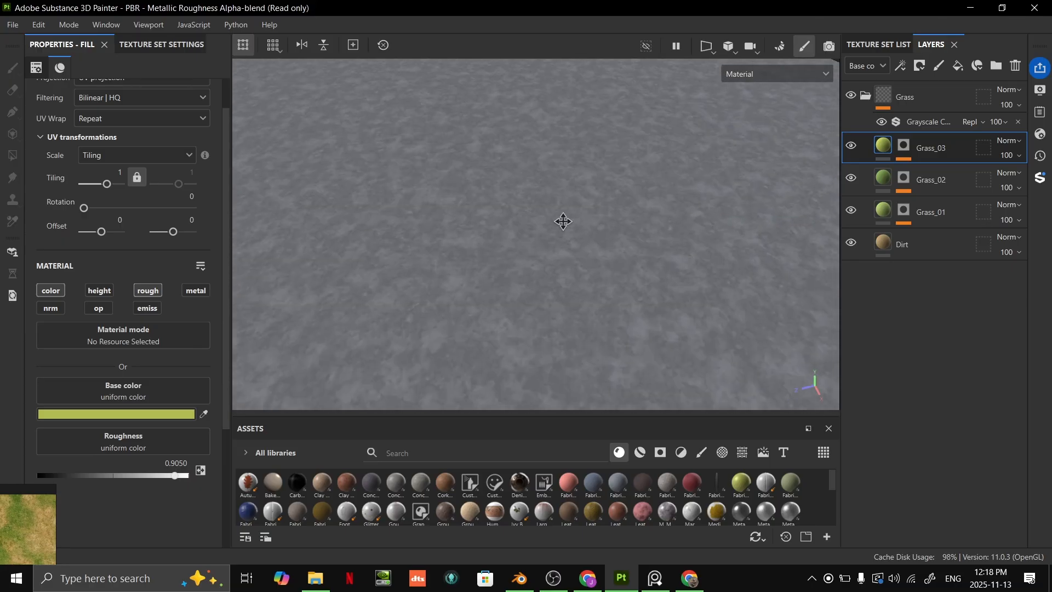
{"action": "scroll", "coordinate": [592, 265], "scroll_direction": "down", "scroll_amount": 5}
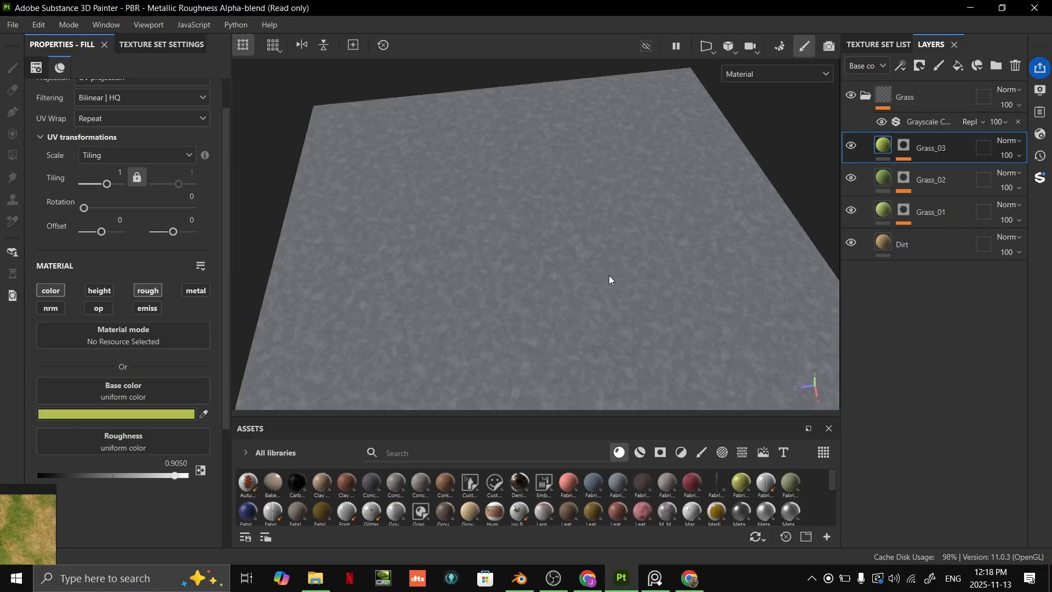
{"action": "left_click_drag", "start_coordinate": [611, 280], "coordinate": [560, 272], "text": "alt"}
{"action": "scroll", "coordinate": [603, 275], "scroll_direction": "down", "scroll_amount": 5}
{"action": "left_click_drag", "start_coordinate": [679, 269], "coordinate": [701, 230], "text": "alt"}
{"action": "middle_click_drag", "start_coordinate": [701, 231], "coordinate": [659, 255], "text": "alt"}
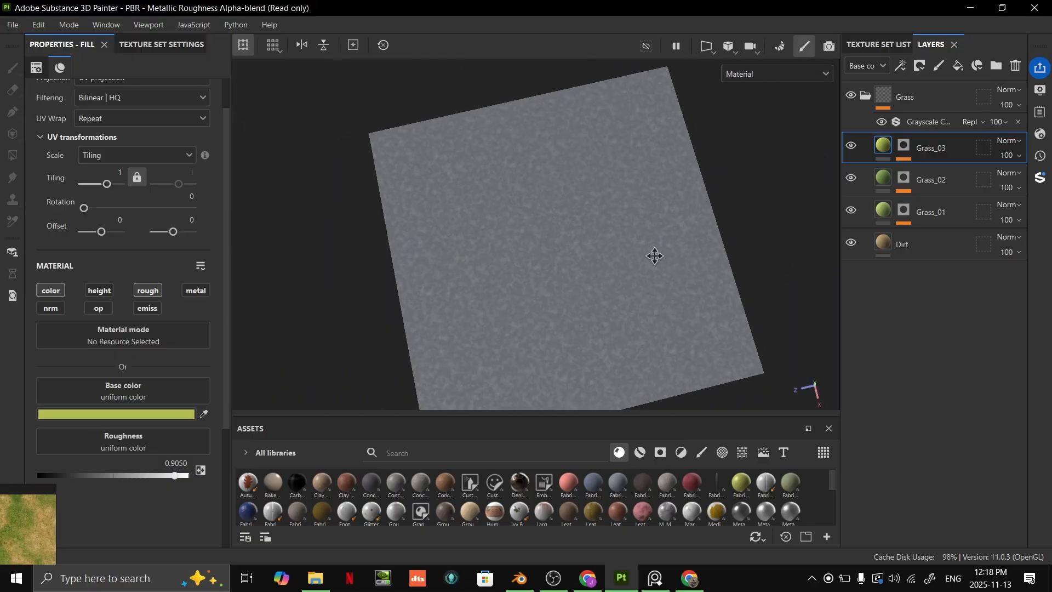
{"action": "scroll", "coordinate": [577, 270], "scroll_direction": "up", "scroll_amount": 5}
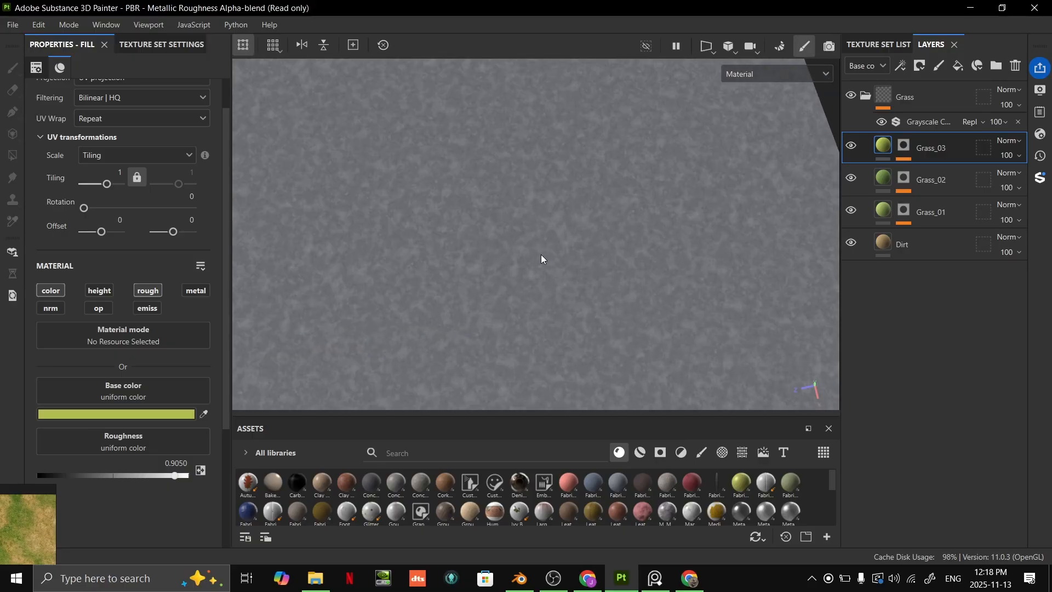
{"action": "scroll", "coordinate": [545, 258], "scroll_direction": "down", "scroll_amount": 3}
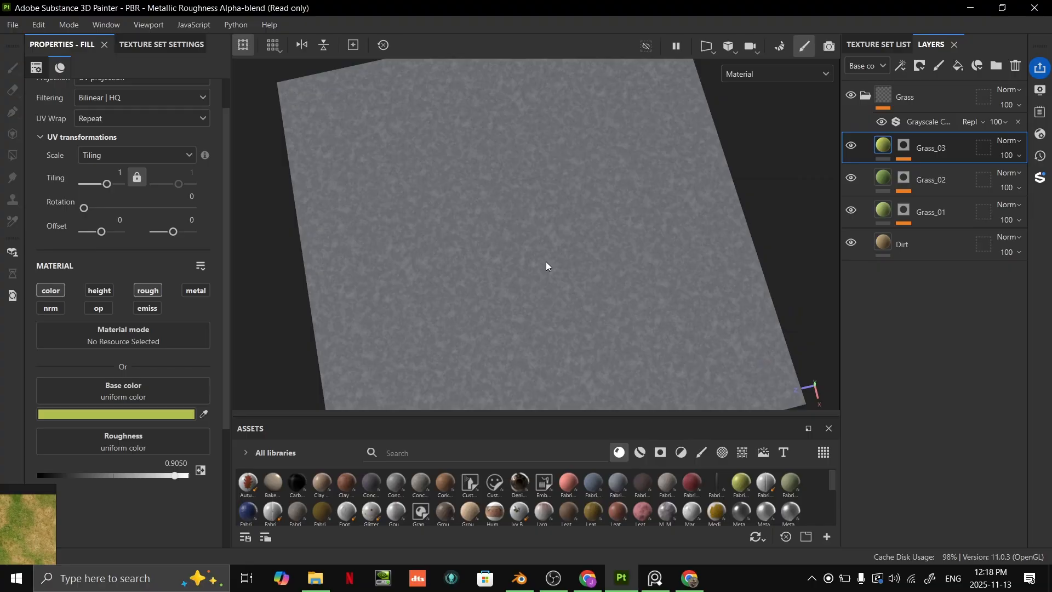
- Save the project as ClassGrass in the Painter folder of Tutorial9_Terrain
{"action": "key", "text": "ctrl+s"}
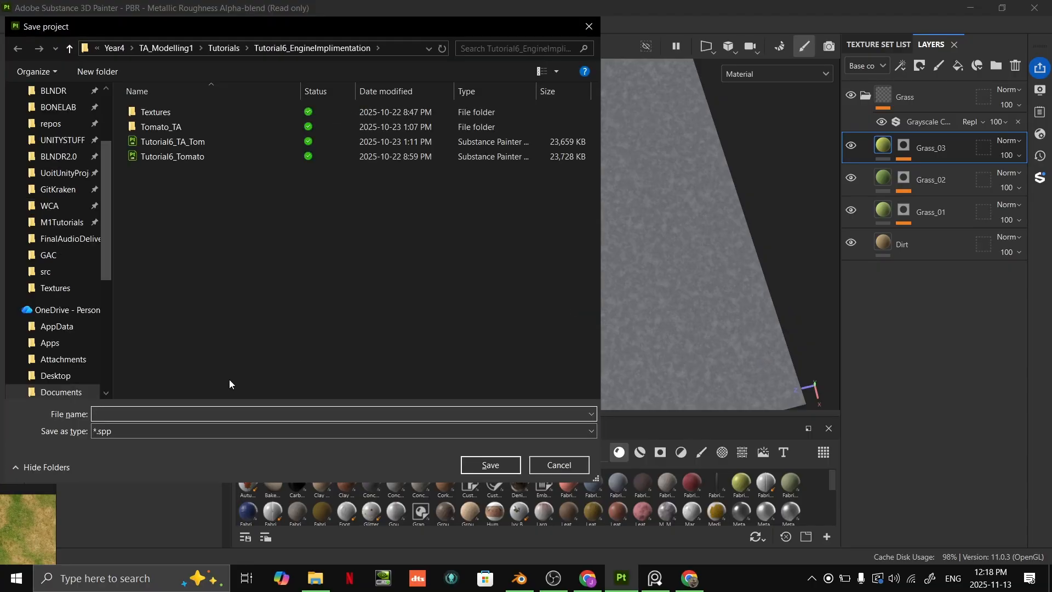
{"action": "left_click", "coordinate": [224, 48]}
{"action": "double_click", "coordinate": [175, 246]}
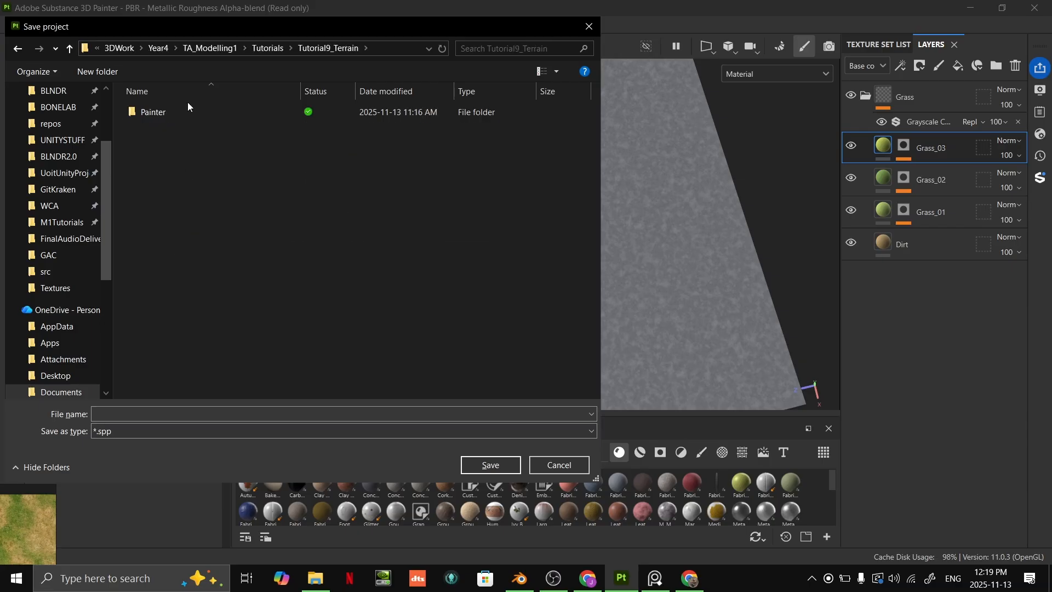
{"action": "double_click", "coordinate": [180, 109]}
{"action": "left_click", "coordinate": [139, 413]}
{"action": "type", "text": "Cl"}
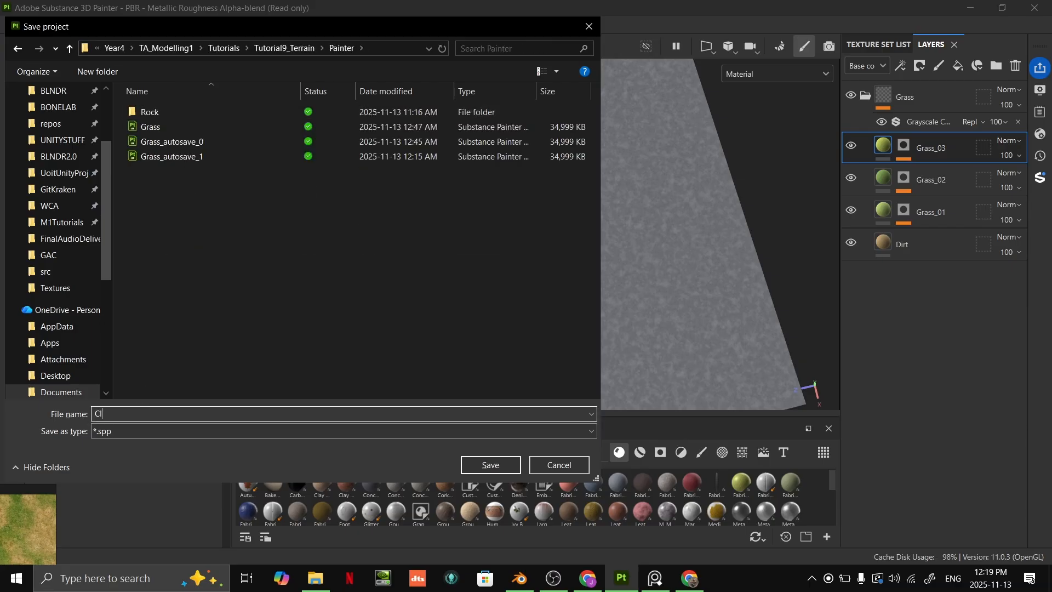
{"action": "type", "text": "assGrass"}
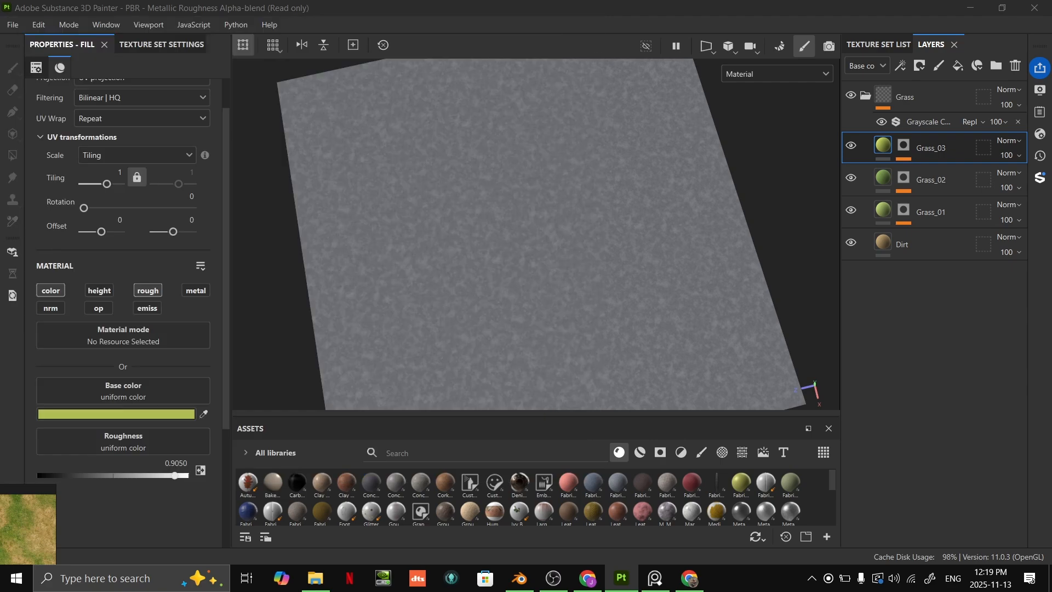
{"action": "key", "text": "Return"}
- Start a texture export and browse to the Tutorial9_Terrain Painter folder for its output directory
{"action": "left_click", "coordinate": [21, 25]}
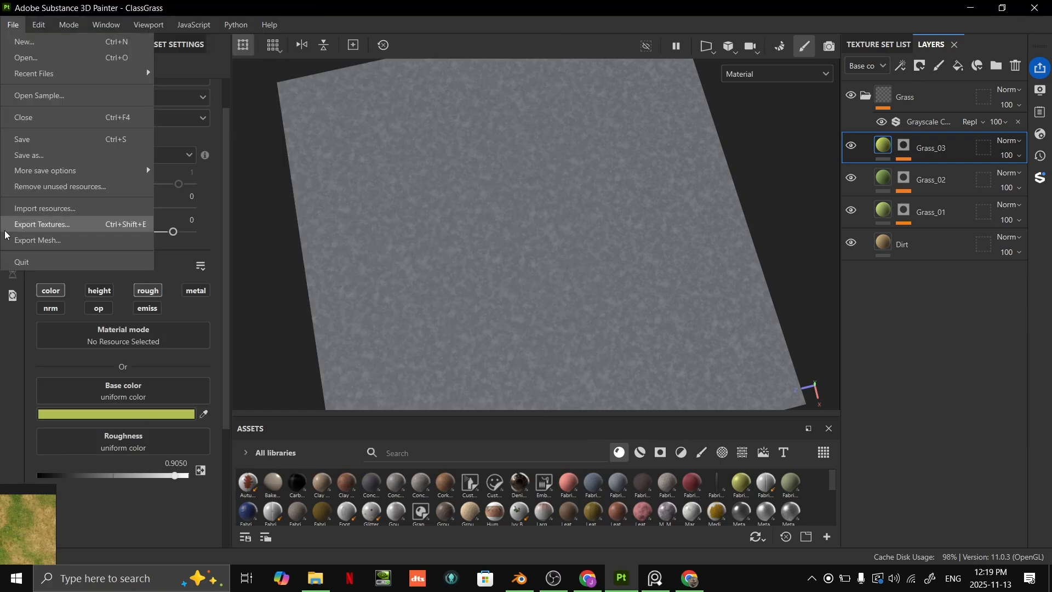
{"action": "left_click", "coordinate": [28, 224]}
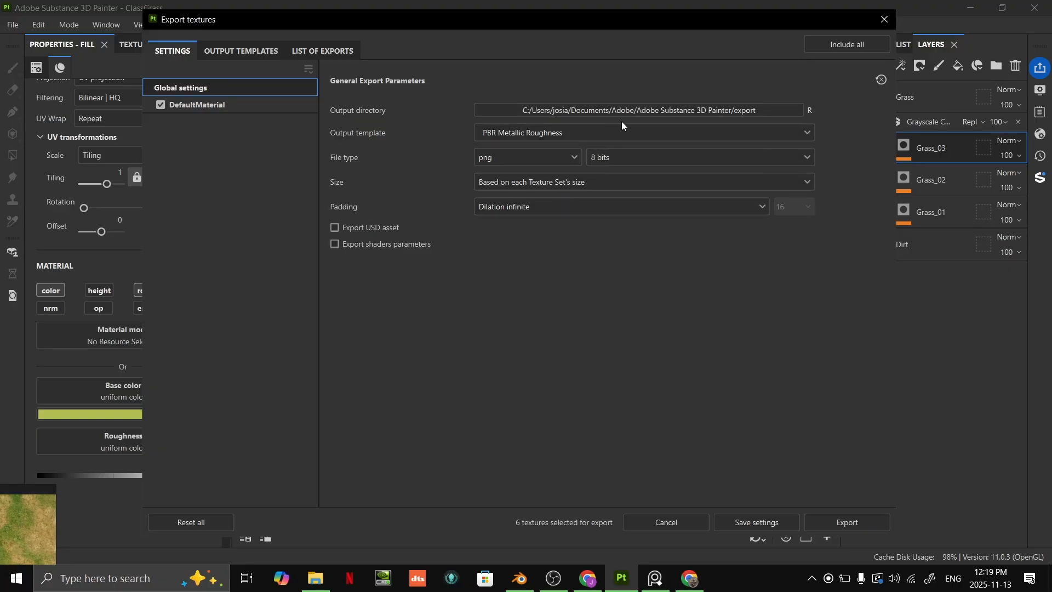
{"action": "left_click", "coordinate": [623, 112]}
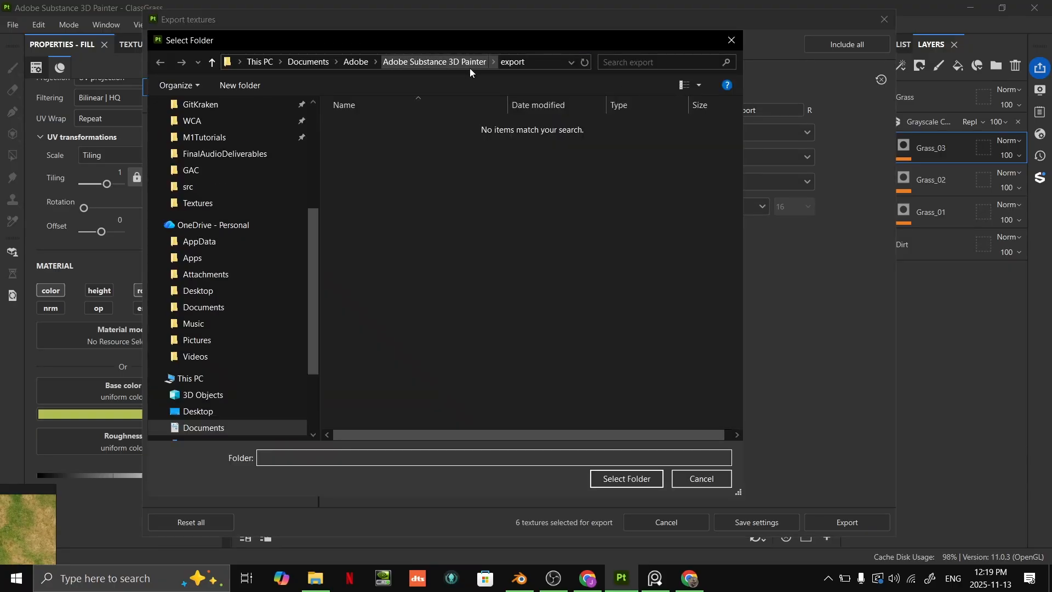
{"action": "left_click", "coordinate": [206, 203]}
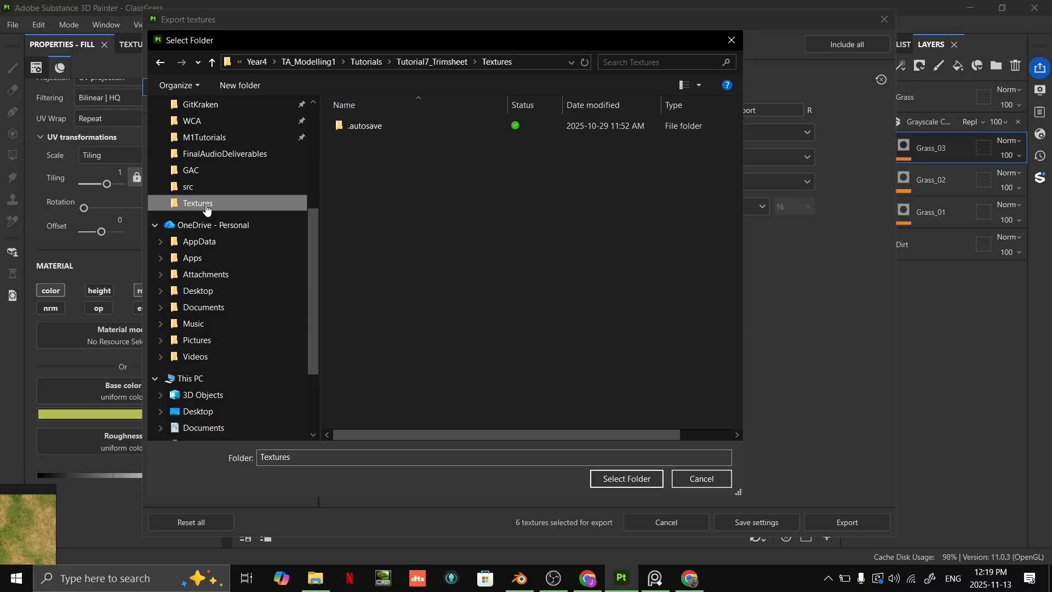
{"action": "left_click", "coordinate": [429, 61]}
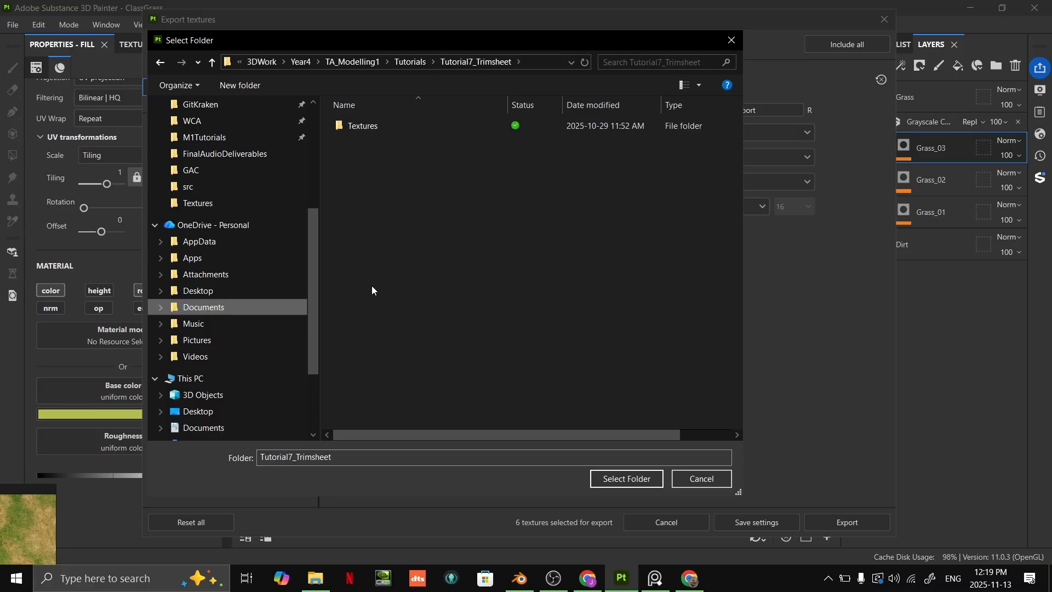
{"action": "left_click", "coordinate": [410, 61]}
{"action": "double_click", "coordinate": [415, 260]}
{"action": "double_click", "coordinate": [395, 126]}
- Create a TerrainNoise folder inside Painter and choose it as the export's output directory
{"action": "right_click", "coordinate": [405, 206]}
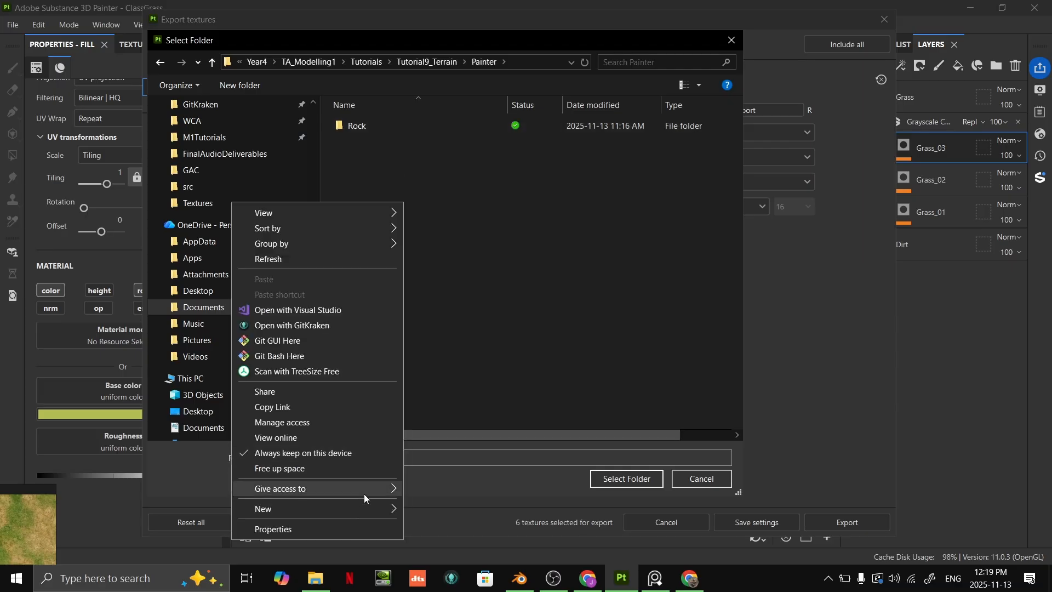
{"action": "mouse_move", "coordinate": [359, 504]}
{"action": "left_click", "coordinate": [452, 394]}
{"action": "type", "text": "TerrainNoise"}
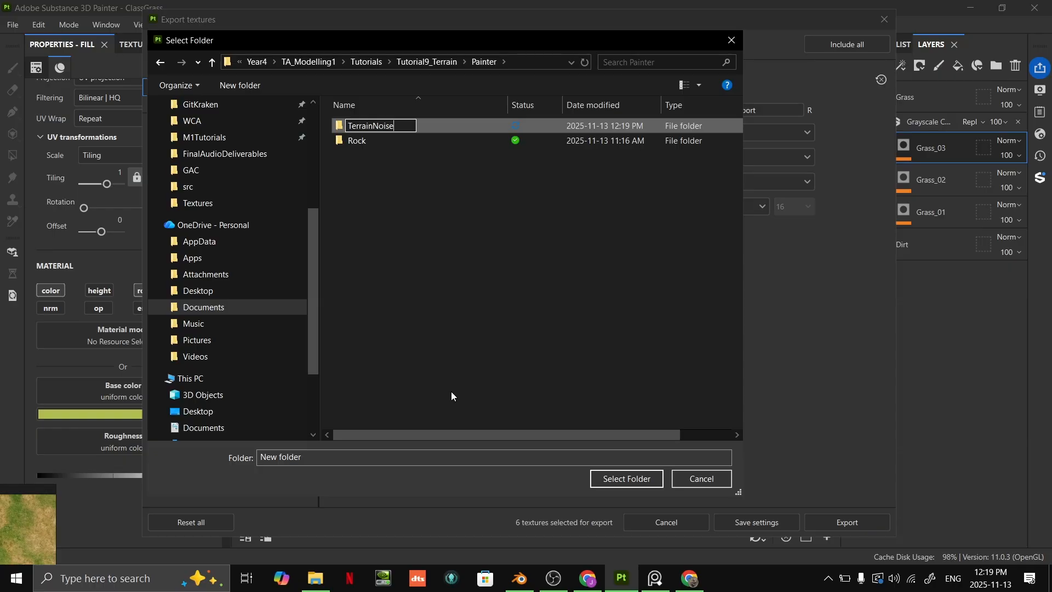
{"action": "key", "text": "Return"}
{"action": "double_click", "coordinate": [371, 141]}
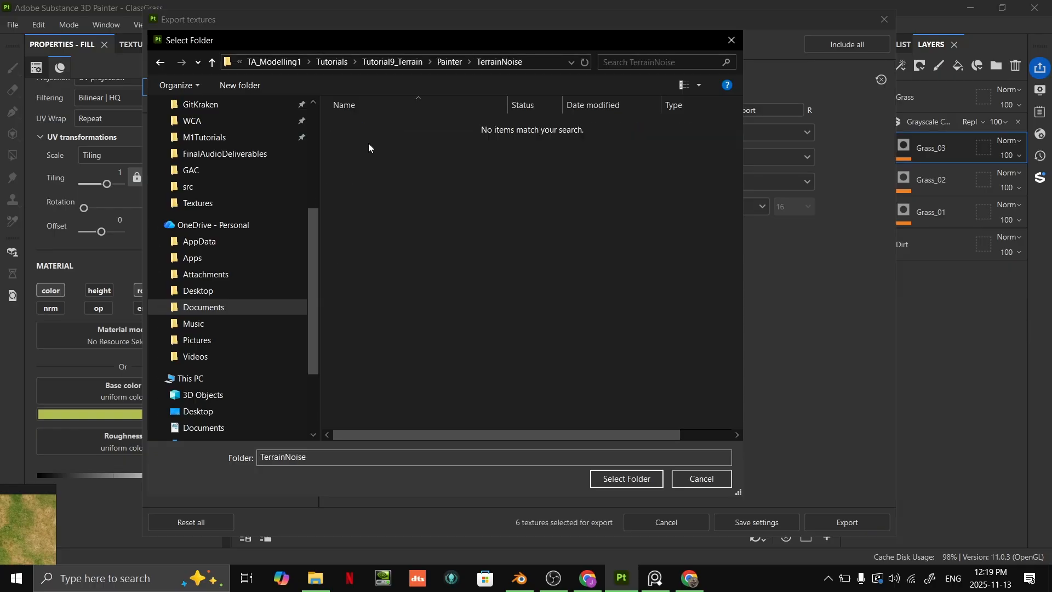
{"action": "left_click", "coordinate": [627, 478]}
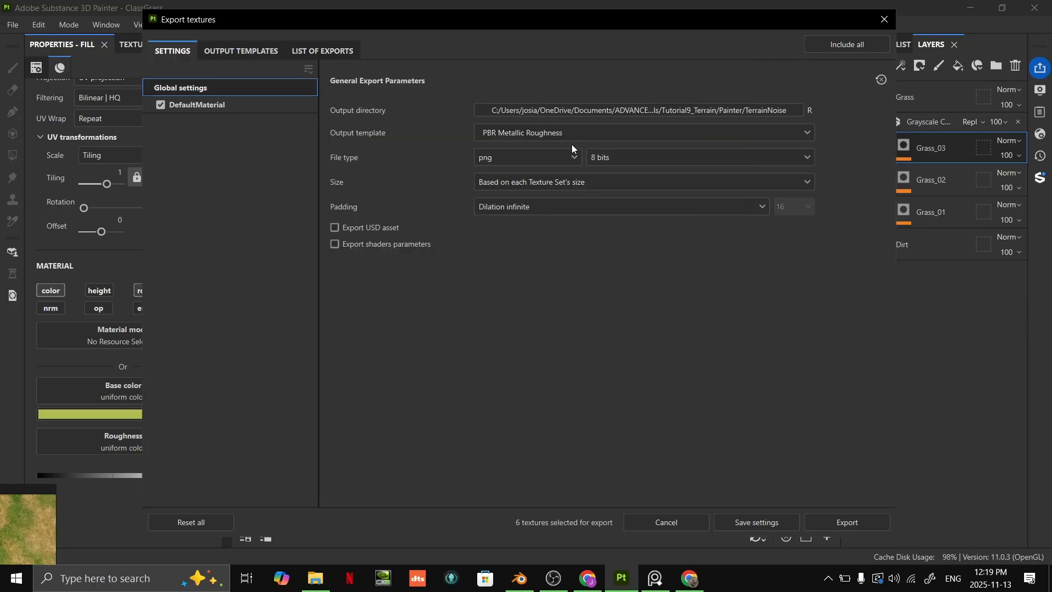
- Export the textures with the Unity Universal Render Pipeline (Metallic Standard) output template and close the export dialog
{"action": "left_click", "coordinate": [514, 133]}
{"action": "scroll", "coordinate": [576, 236], "scroll_direction": "down", "scroll_amount": 4}
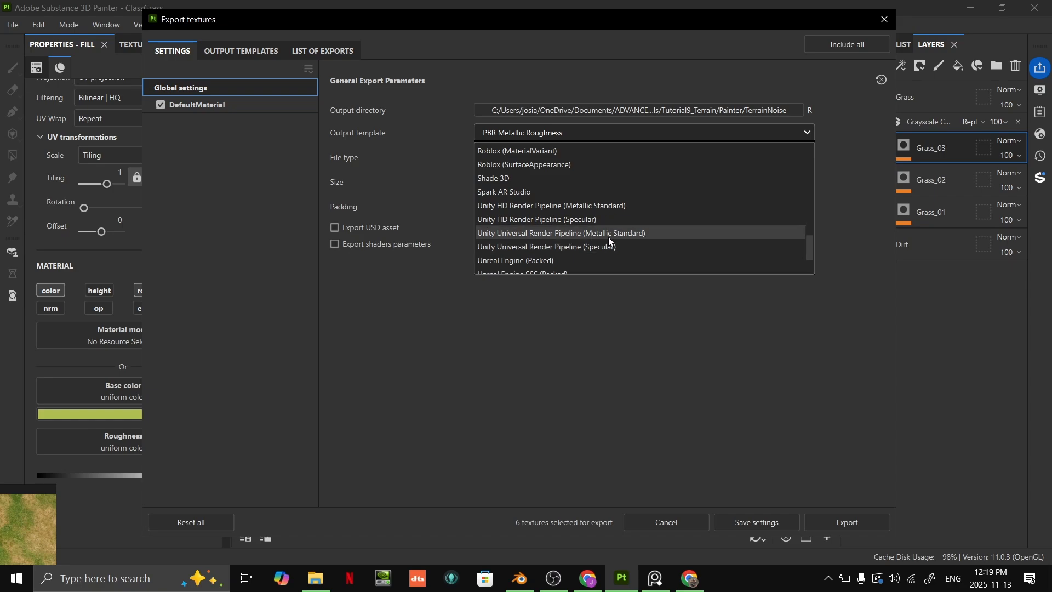
{"action": "left_click", "coordinate": [637, 235]}
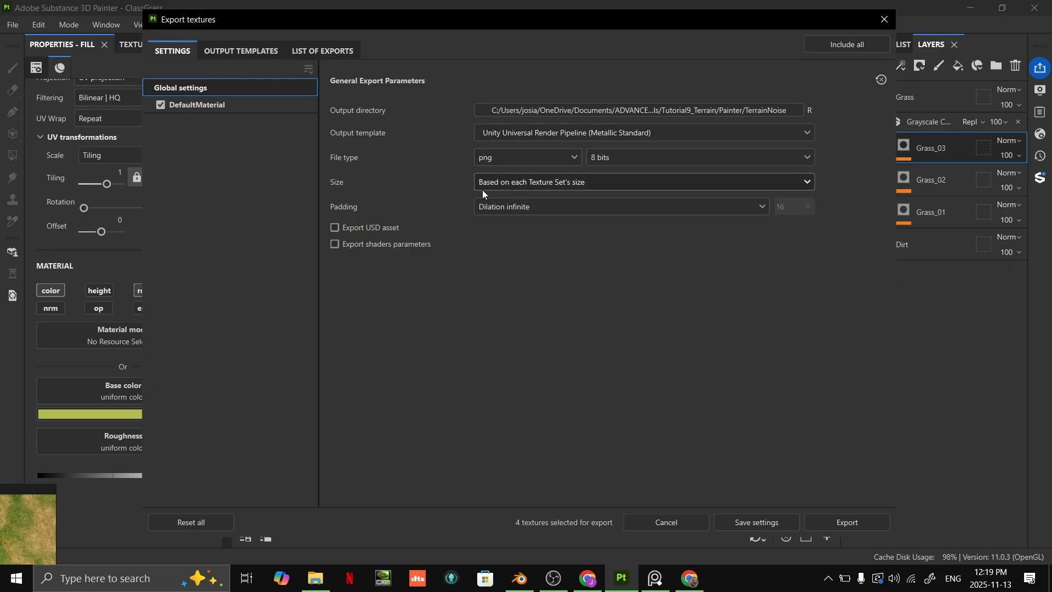
{"action": "left_click", "coordinate": [833, 522]}
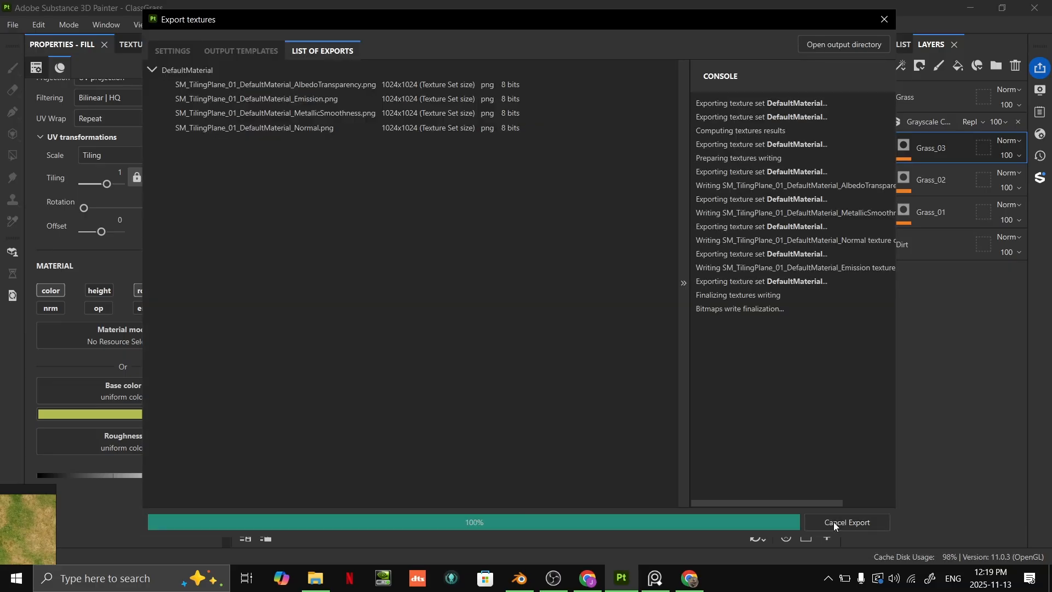
{"action": "left_click", "coordinate": [884, 18]}
{"action": "scroll", "coordinate": [682, 266], "scroll_direction": "down", "scroll_amount": 3}
{"action": "scroll", "coordinate": [648, 232], "scroll_direction": "up", "scroll_amount": 5}
- Switch to File Explorer, browse to Tutorial9_Terrain's Painter/TerrainNoise folder and select the exported albedo texture
{"action": "key", "text": "alt+Tab"}
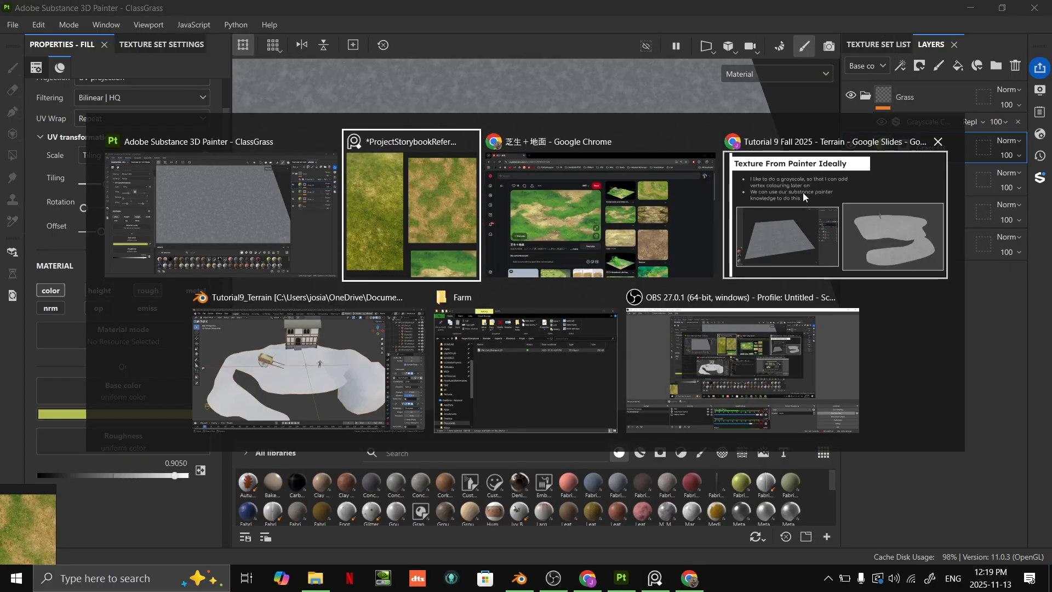
{"action": "left_click", "coordinate": [538, 370]}
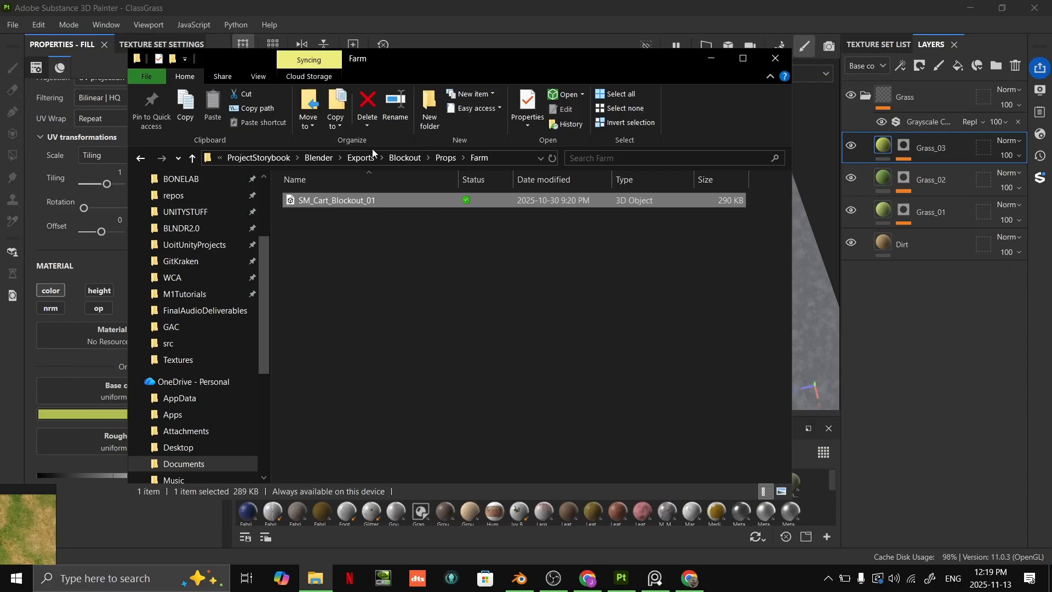
{"action": "left_click", "coordinate": [441, 158]}
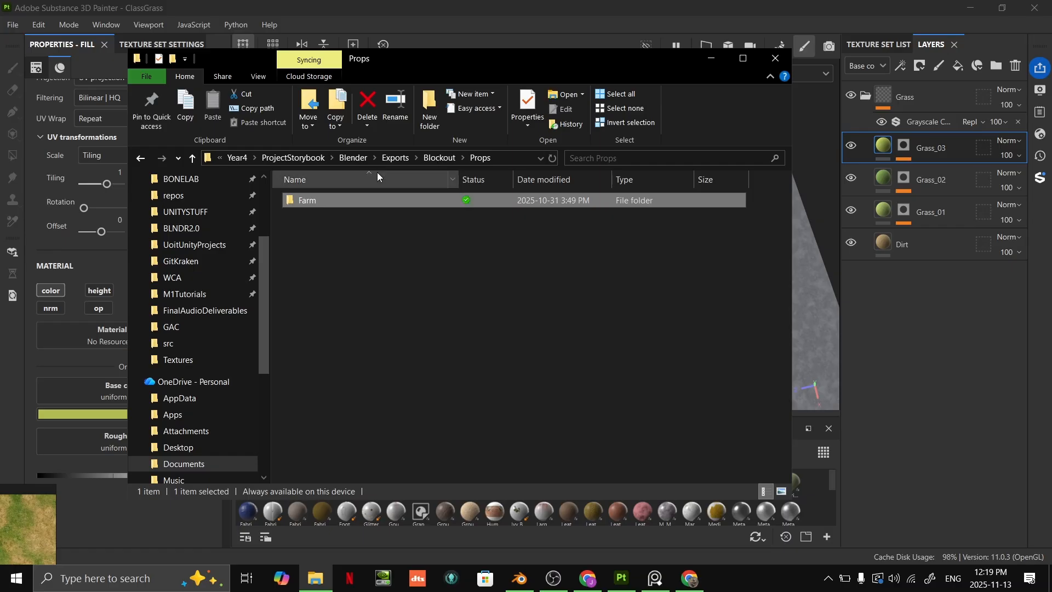
{"action": "left_click", "coordinate": [441, 158]}
{"action": "left_click", "coordinate": [322, 159]}
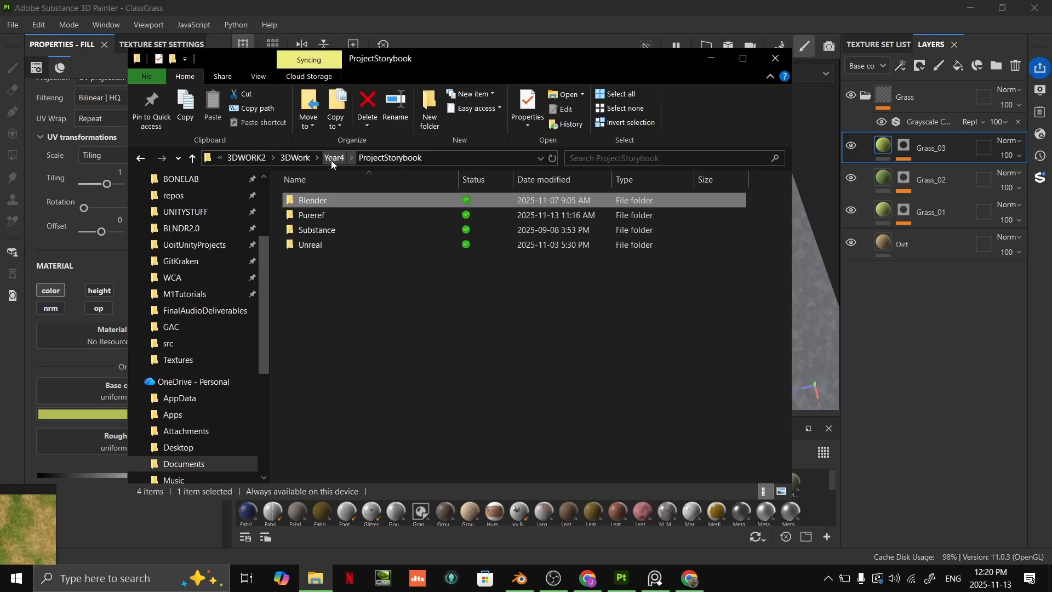
{"action": "left_click", "coordinate": [336, 158]}
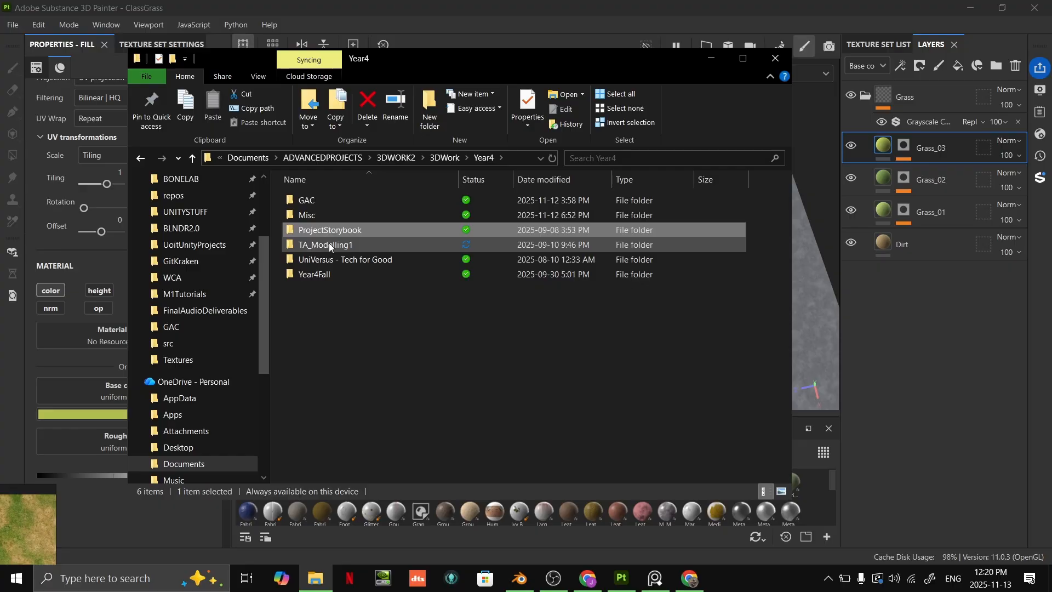
{"action": "double_click", "coordinate": [330, 245]}
{"action": "double_click", "coordinate": [335, 202]}
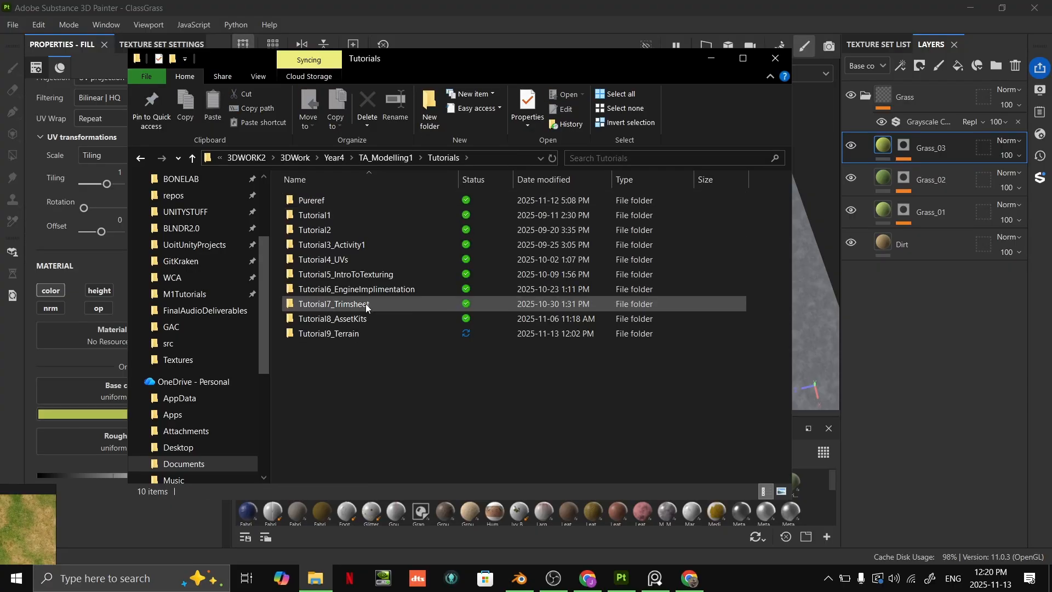
{"action": "double_click", "coordinate": [340, 333]}
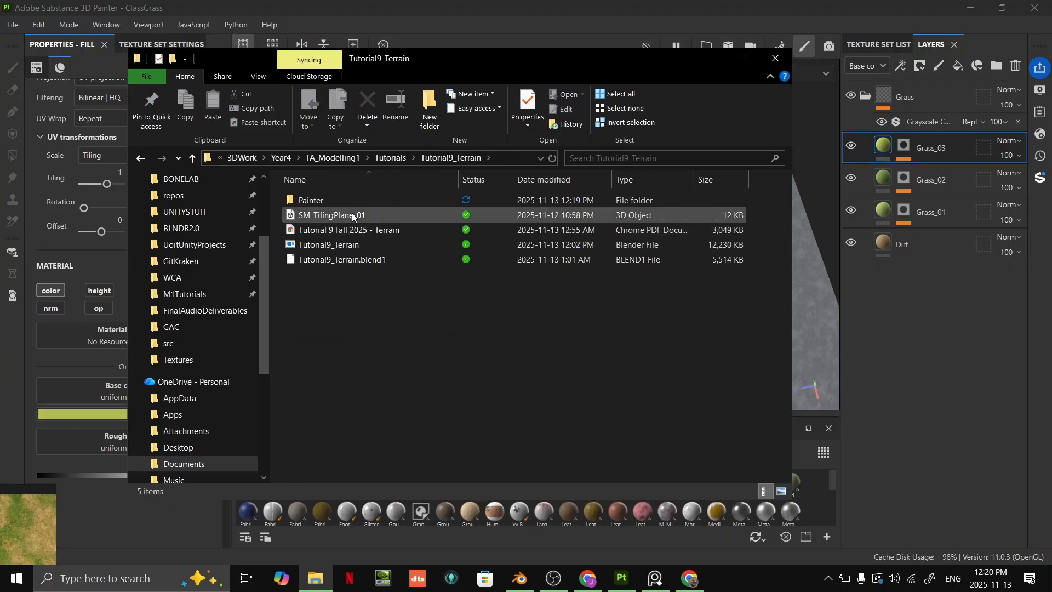
{"action": "double_click", "coordinate": [343, 200]}
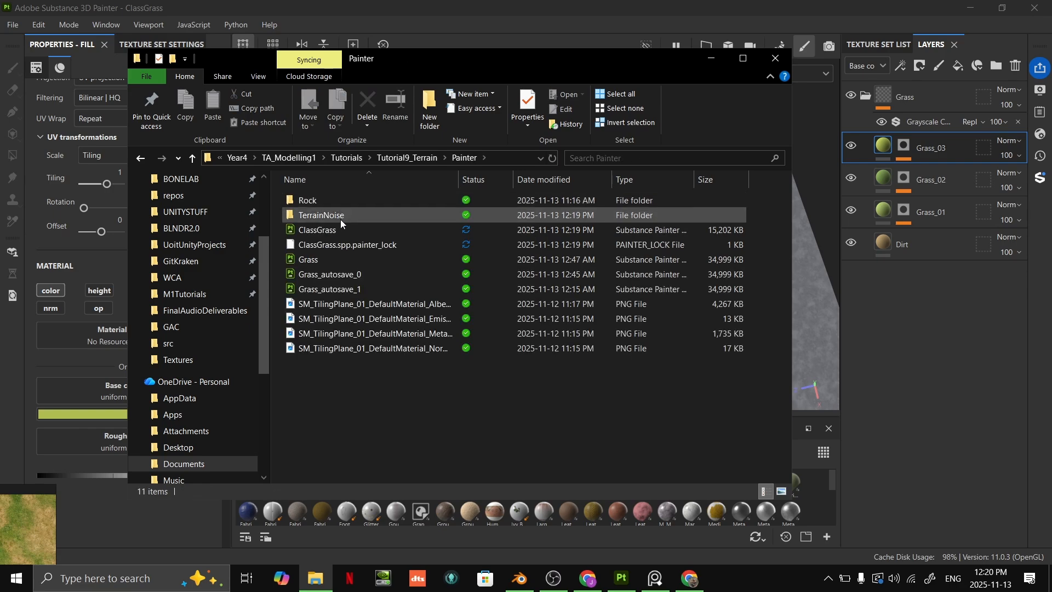
{"action": "double_click", "coordinate": [359, 215]}
{"action": "left_click", "coordinate": [406, 203]}
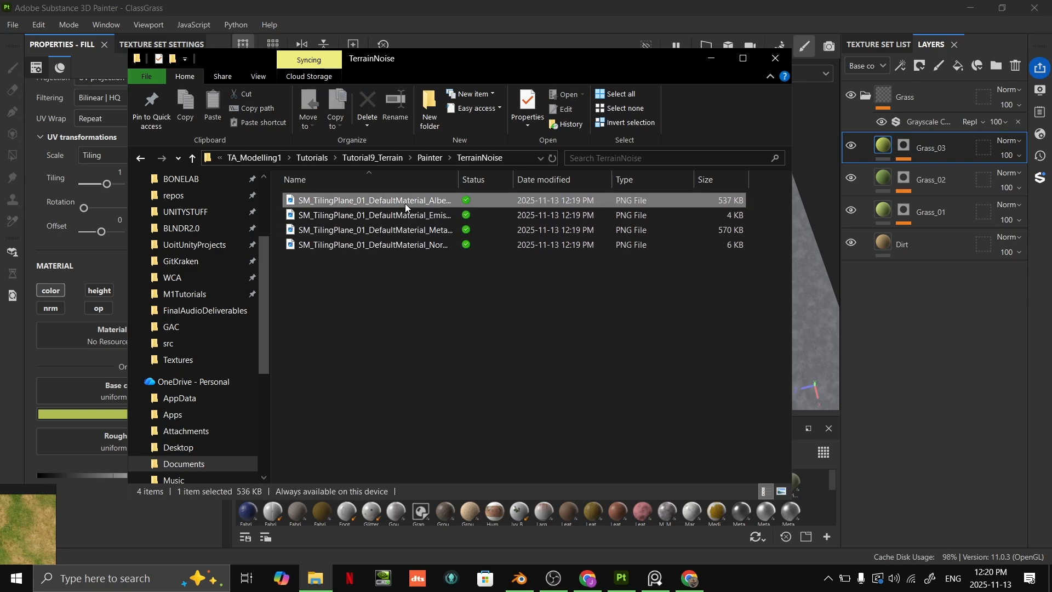
- Show the exported TerrainNoise files as large thumbnails and look over the albedo, emission, metallic-smoothness and normal maps
{"action": "left_click", "coordinate": [411, 217]}
{"action": "left_click", "coordinate": [413, 231]}
{"action": "left_click", "coordinate": [416, 245]}
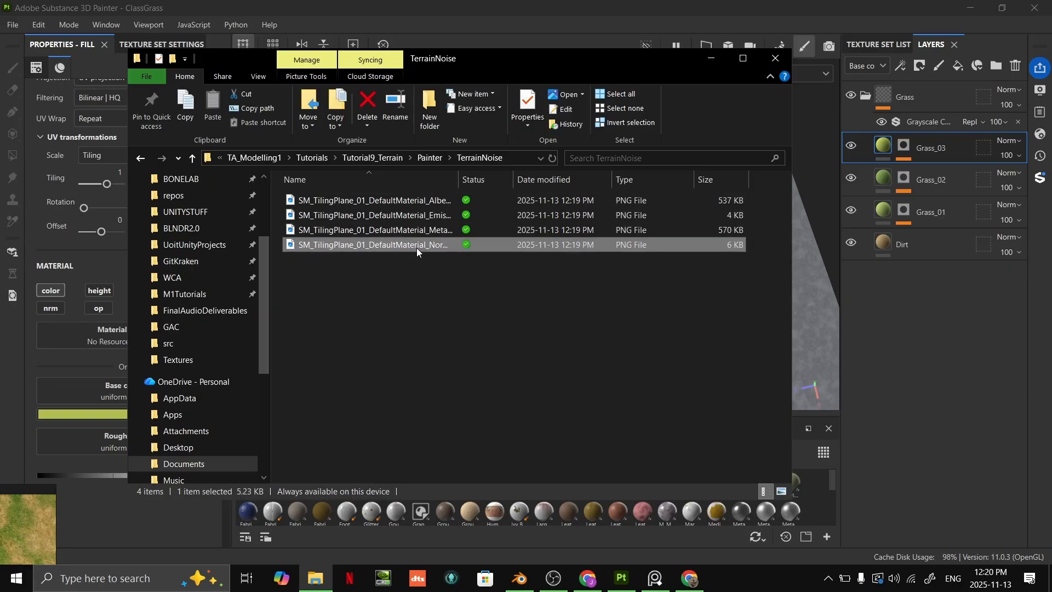
{"action": "left_click", "coordinate": [379, 200]}
{"action": "left_click", "coordinate": [782, 491]}
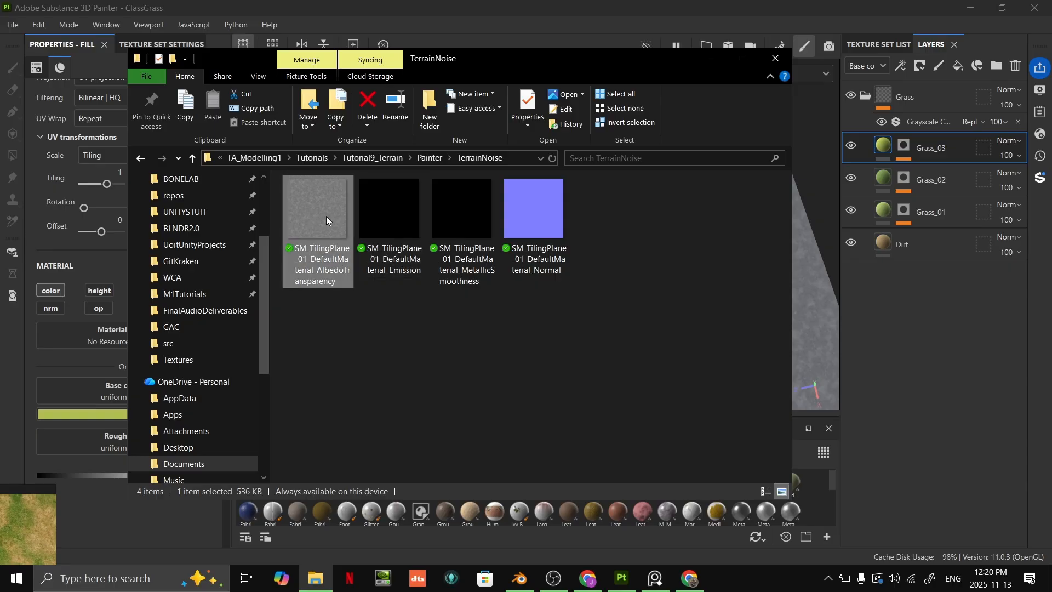
{"action": "left_click", "coordinate": [416, 384]}
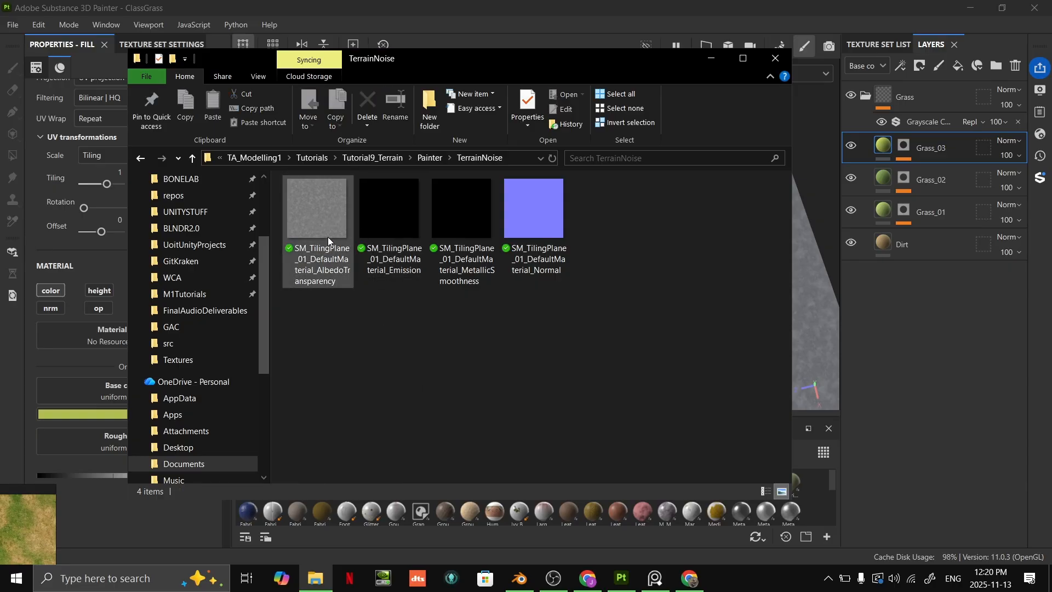
{"action": "left_click", "coordinate": [311, 214]}
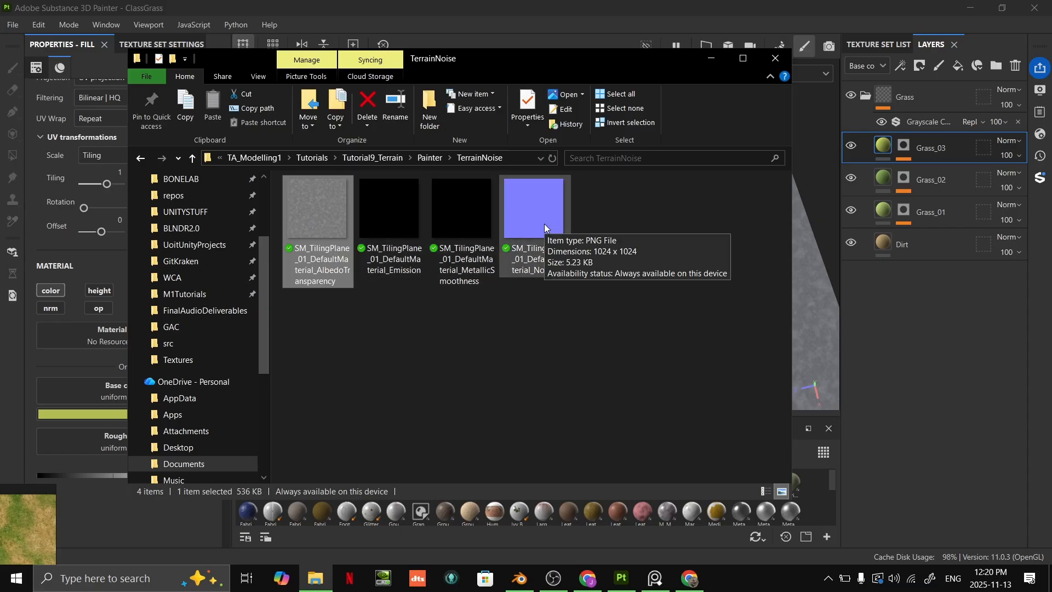
{"action": "left_click", "coordinate": [472, 455]}
- Switch to Blender's Tutorial9_Terrain scene, consult the Texture From Painter Ideally slide and return to the terrain
{"action": "key", "text": "alt+Tab"}
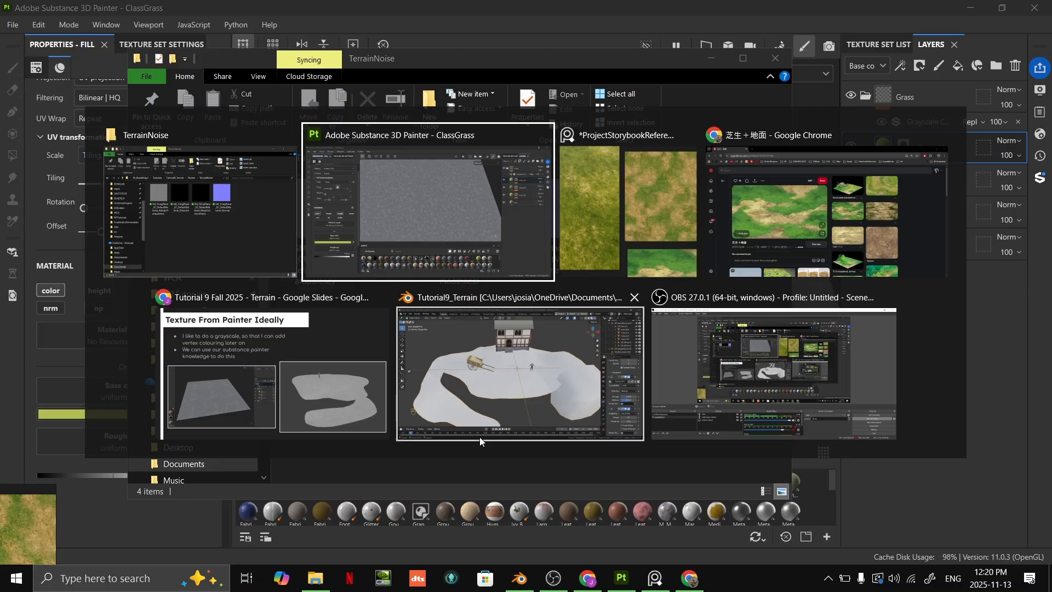
{"action": "left_click", "coordinate": [469, 371]}
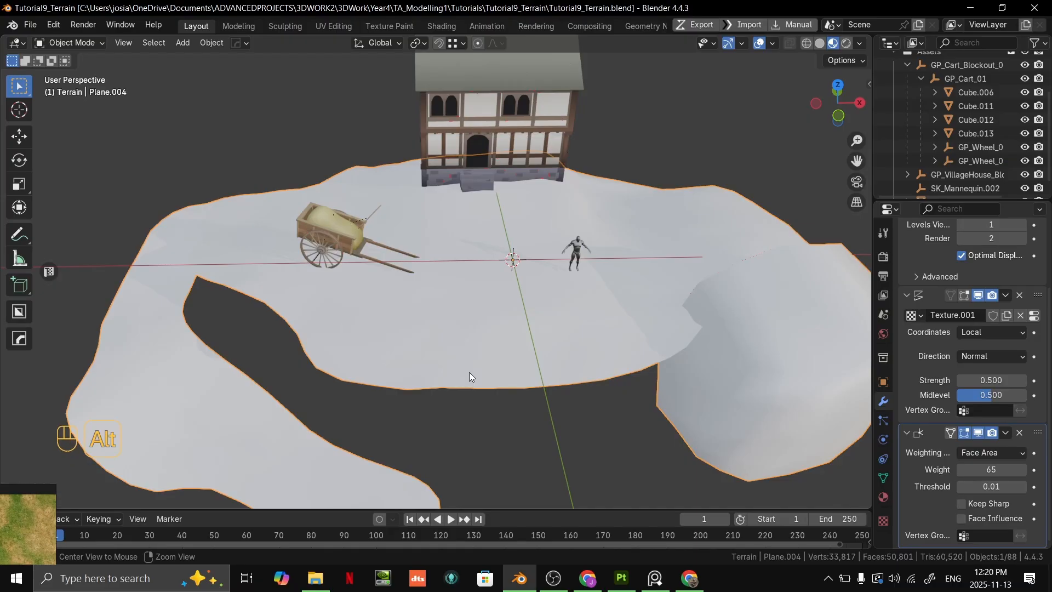
{"action": "middle_click_drag", "start_coordinate": [539, 300], "coordinate": [679, 213]}
{"action": "scroll", "coordinate": [544, 310], "scroll_direction": "down", "scroll_amount": 2}
{"action": "key", "text": "alt+Tab"}
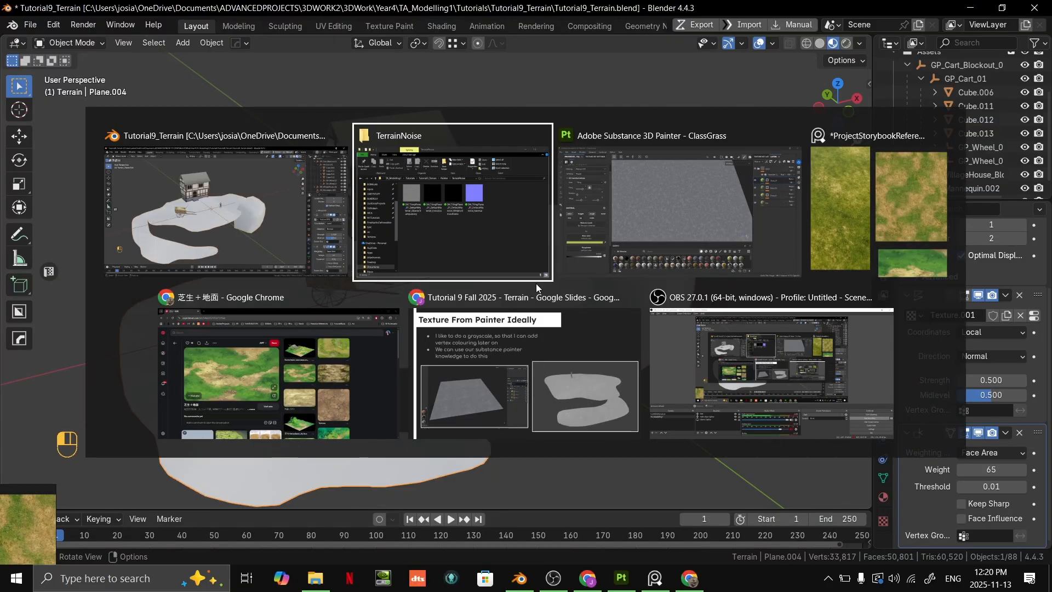
{"action": "left_click", "coordinate": [570, 342]}
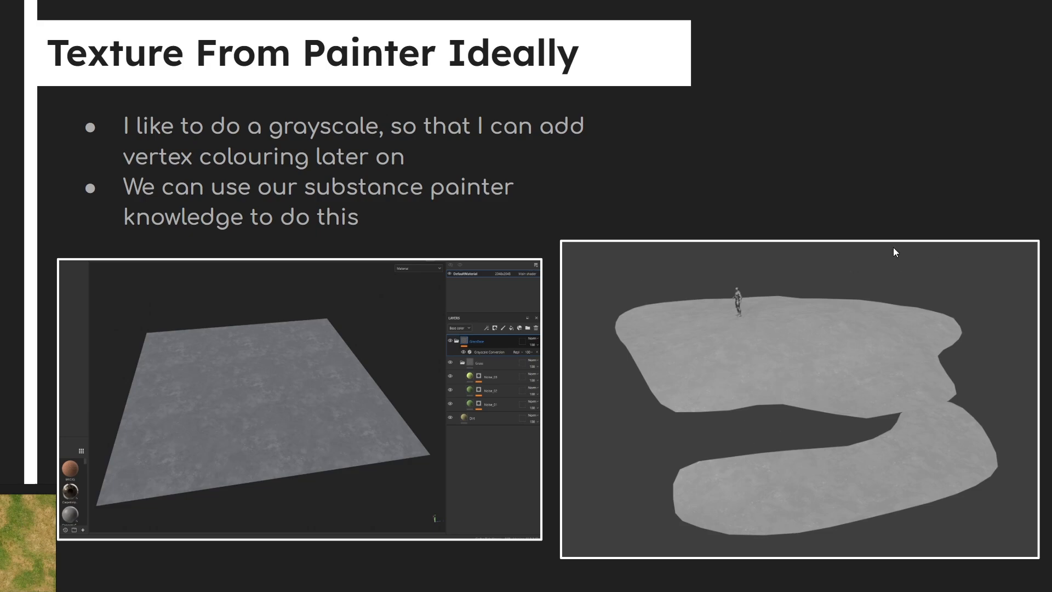
{"action": "key", "text": "alt+Tab"}
{"action": "middle_click_drag", "start_coordinate": [728, 316], "coordinate": [833, 423]}
{"action": "scroll", "coordinate": [969, 390], "scroll_direction": "up", "scroll_amount": 4}
{"action": "scroll", "coordinate": [962, 383], "scroll_direction": "down", "scroll_amount": 4}
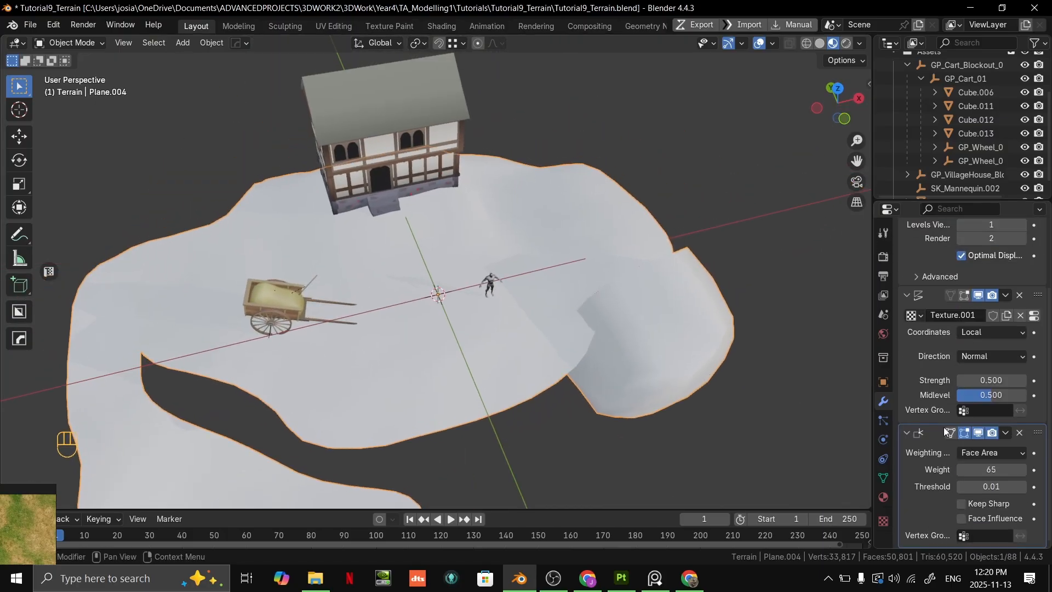
- Create a new material on the terrain and name it M_Terrain_Material_01
{"action": "left_click", "coordinate": [884, 498]}
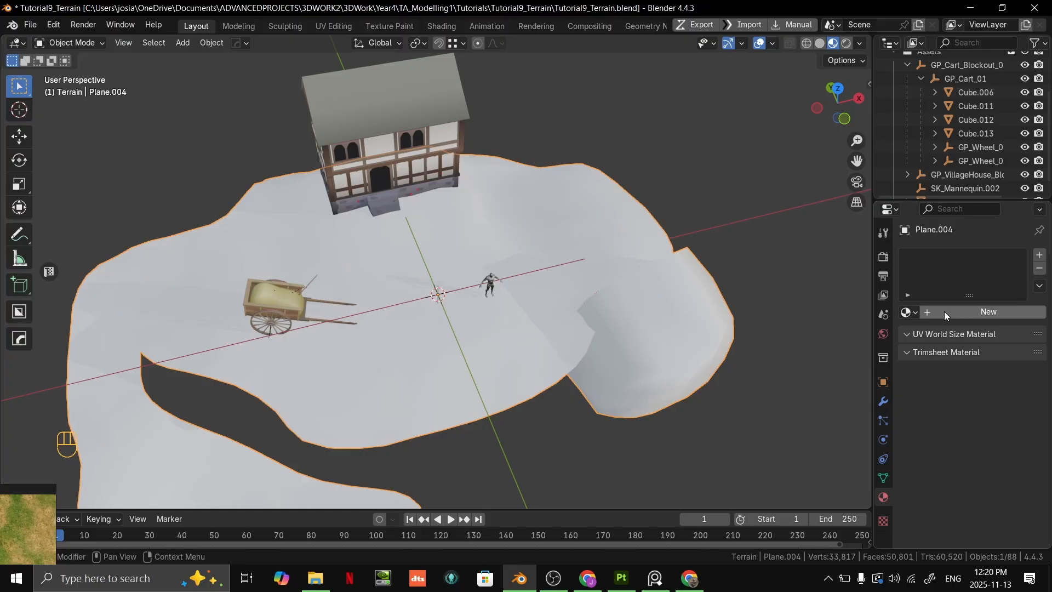
{"action": "left_click", "coordinate": [971, 316]}
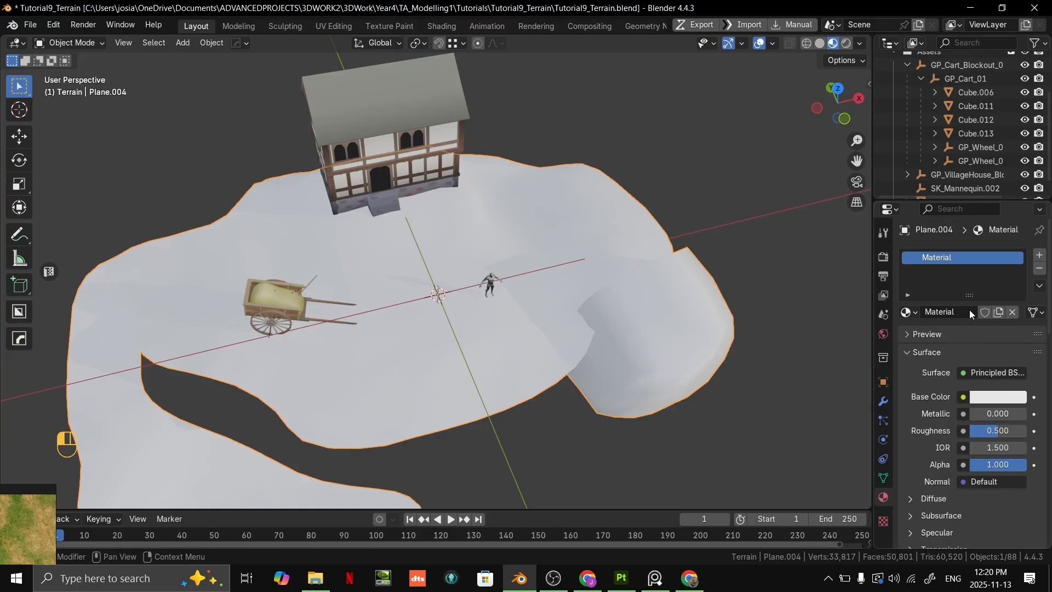
{"action": "double_click", "coordinate": [952, 257]}
{"action": "type", "text": "M"}
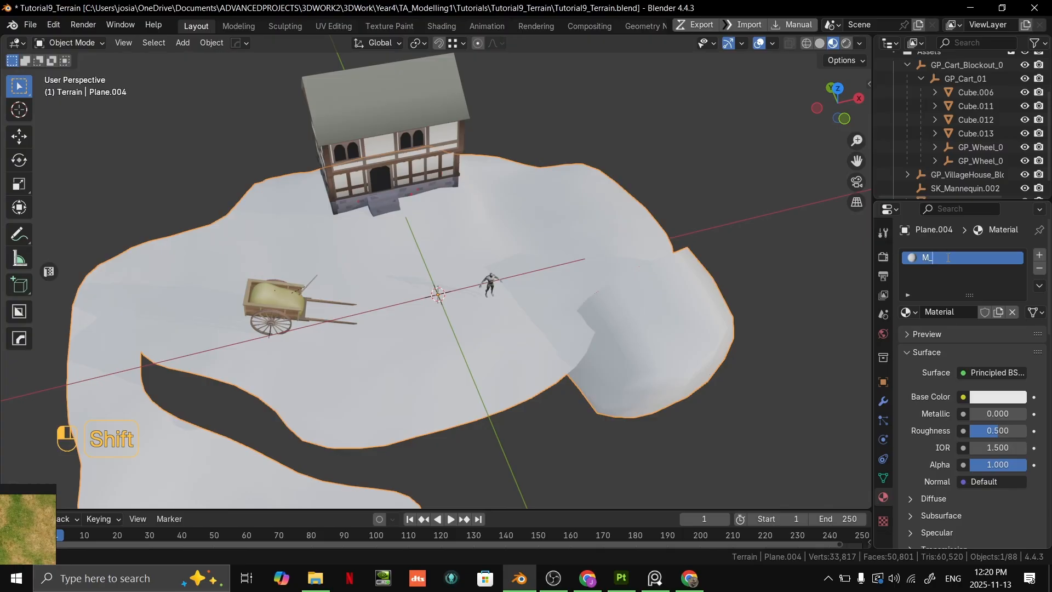
{"action": "type", "text": "_Terrain_"}
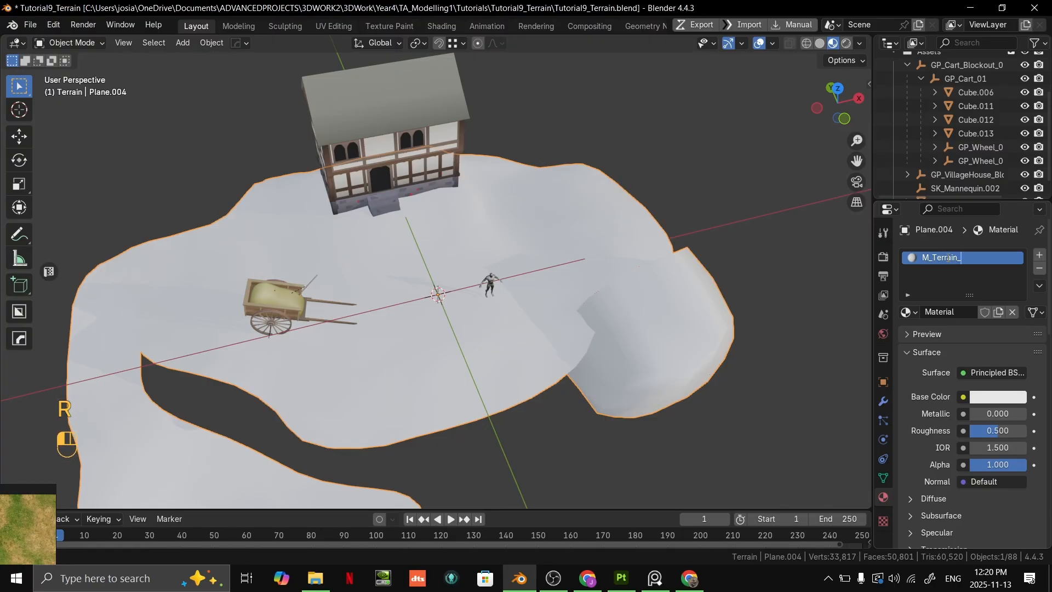
{"action": "type", "text": "Material_01"}
{"action": "key", "text": "Return"}
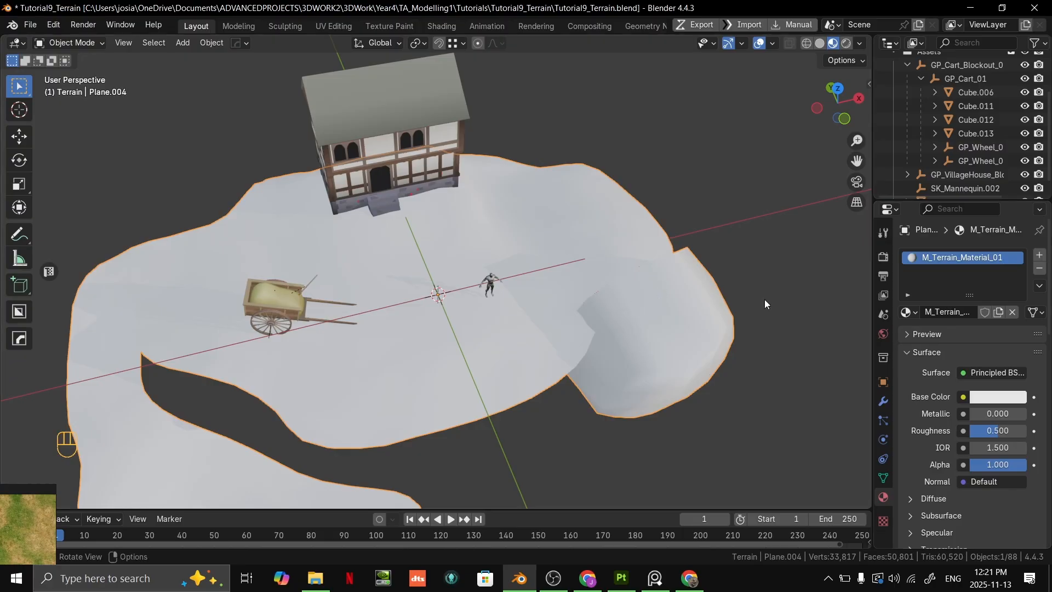
- Add an Image Texture to the terrain material's Base Color and view the scene in Material Preview shading
{"action": "left_click", "coordinate": [963, 397]}
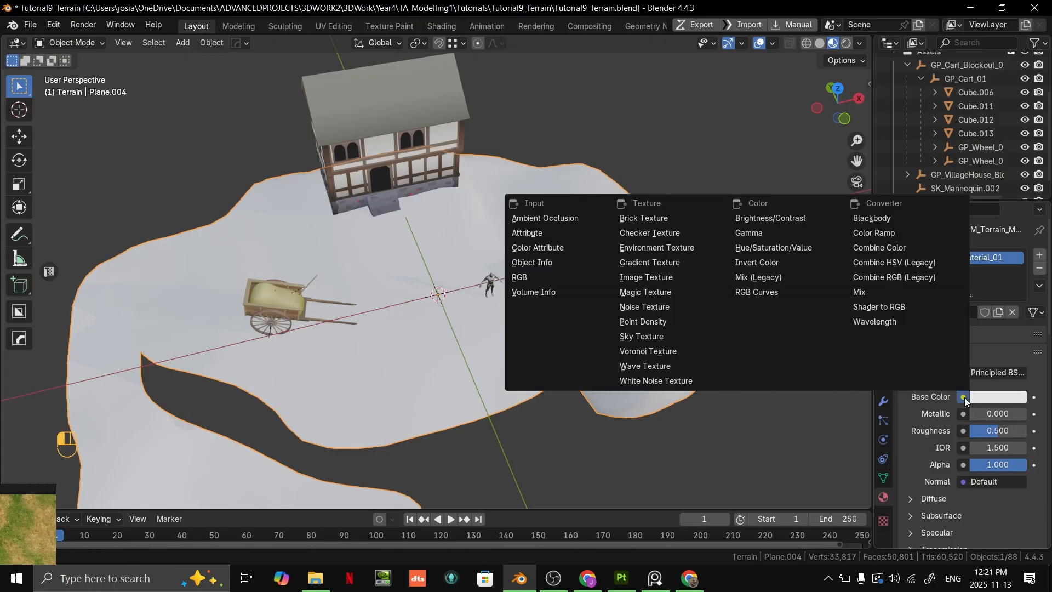
{"action": "left_click", "coordinate": [663, 283]}
{"action": "middle_click_drag", "start_coordinate": [663, 284], "coordinate": [297, 324]}
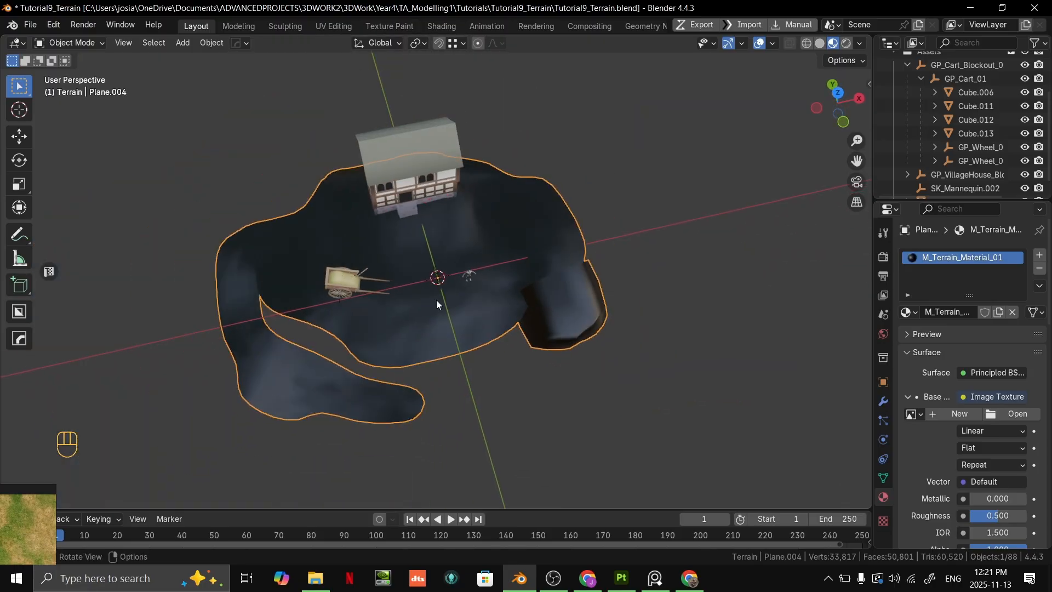
{"action": "scroll", "coordinate": [437, 302], "scroll_direction": "up", "scroll_amount": 4}
{"action": "scroll", "coordinate": [437, 302], "scroll_direction": "down", "scroll_amount": 3}
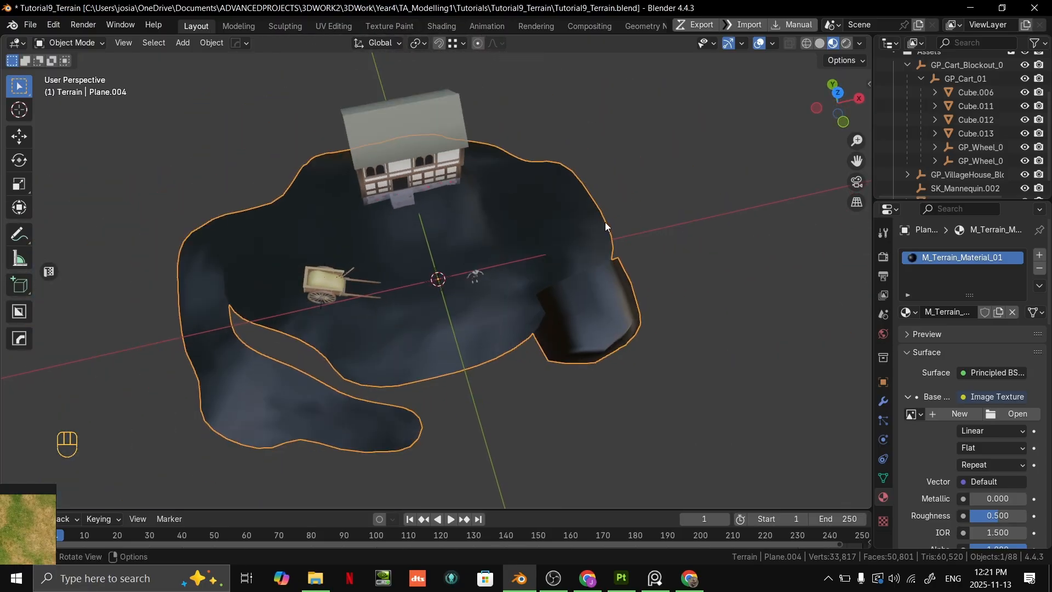
{"action": "left_click", "coordinate": [822, 46]}
{"action": "left_click", "coordinate": [834, 47]}
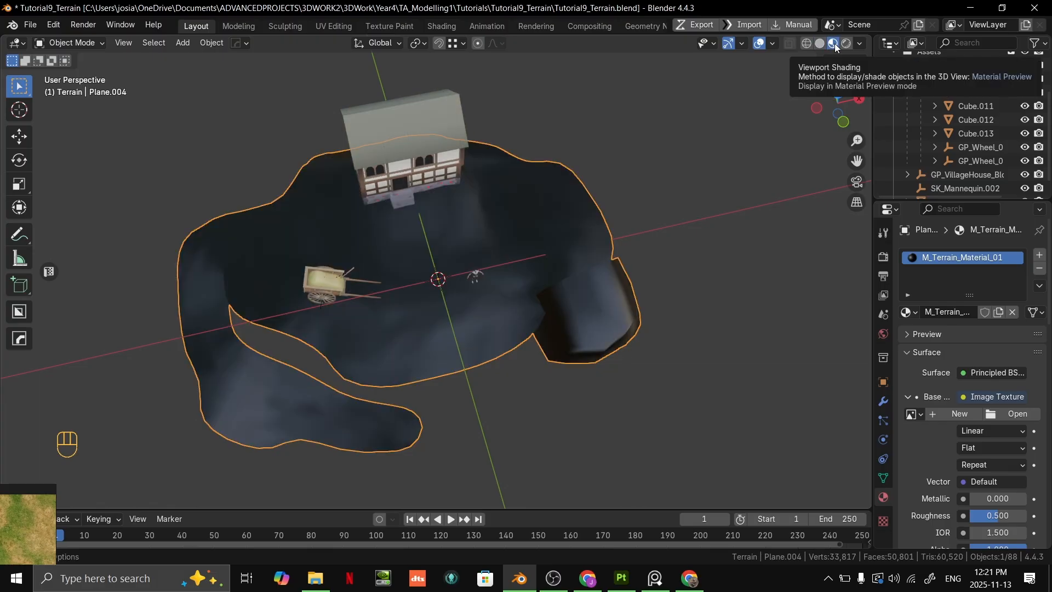
{"action": "middle_click_drag", "start_coordinate": [712, 296], "coordinate": [684, 353]}
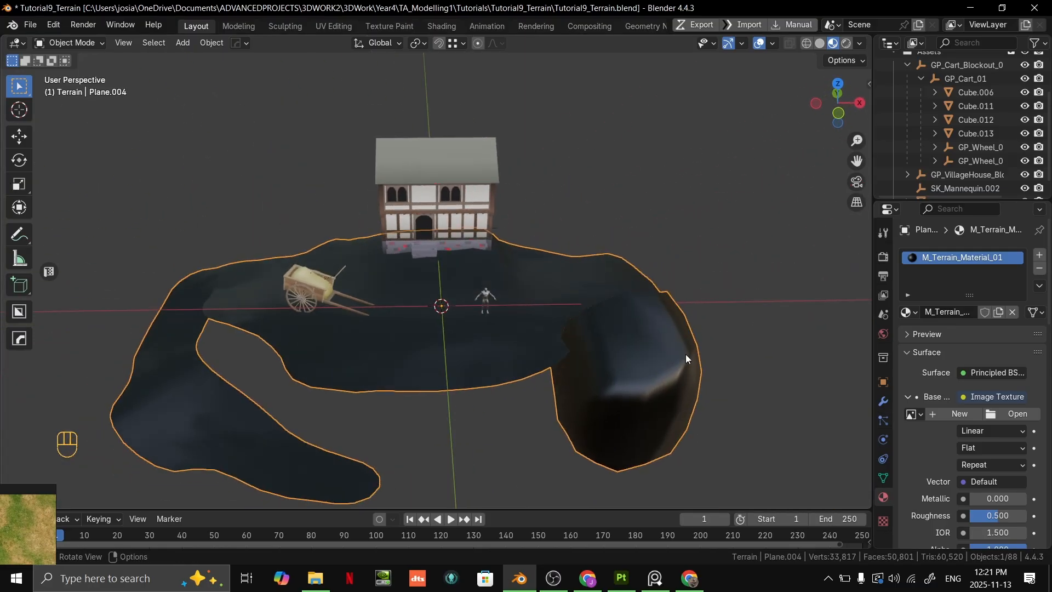
- Load the grayscale AlbedoTransparency image from the Painter/TerrainNoise folder as the terrain's base color texture
{"action": "left_click", "coordinate": [1015, 415]}
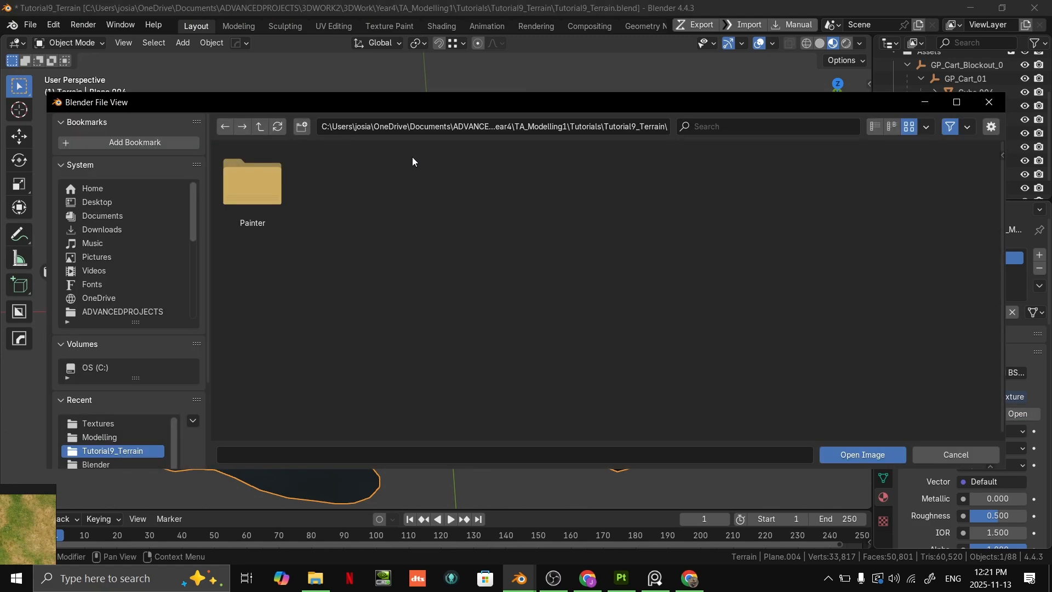
{"action": "left_click", "coordinate": [251, 193]}
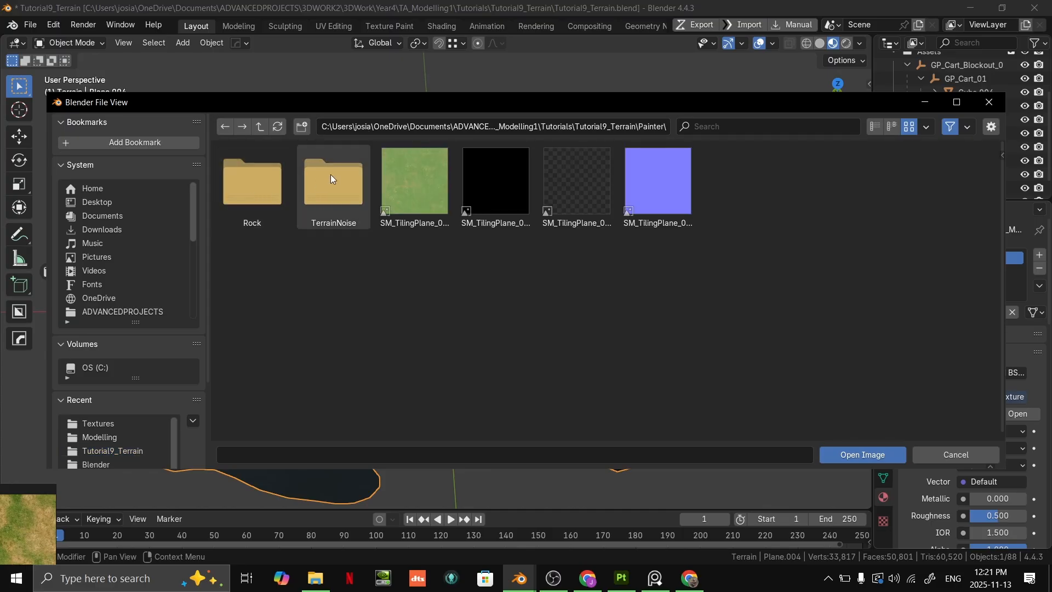
{"action": "left_click", "coordinate": [331, 194]}
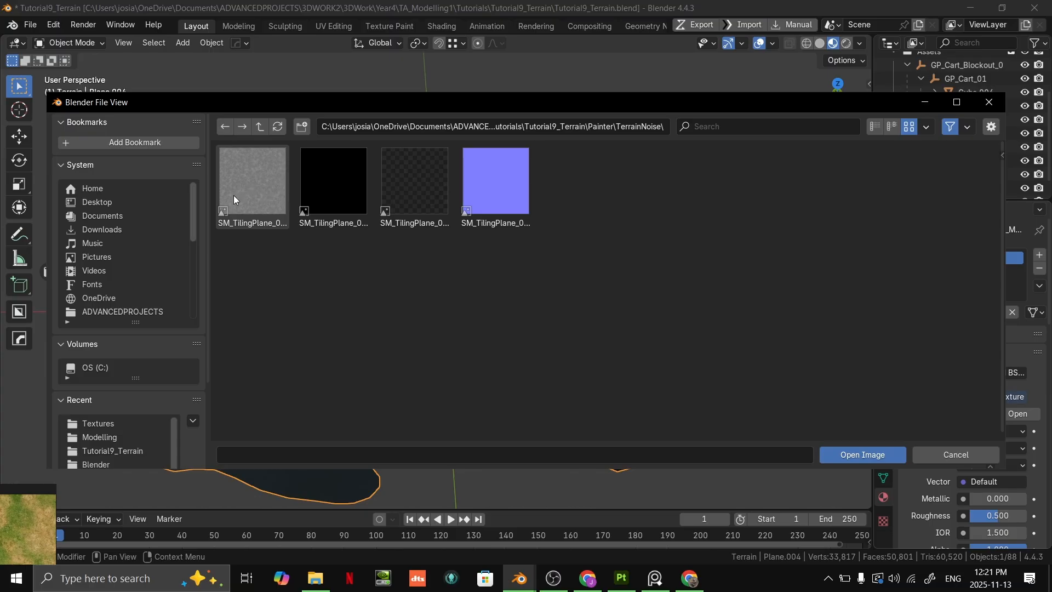
{"action": "double_click", "coordinate": [268, 186]}
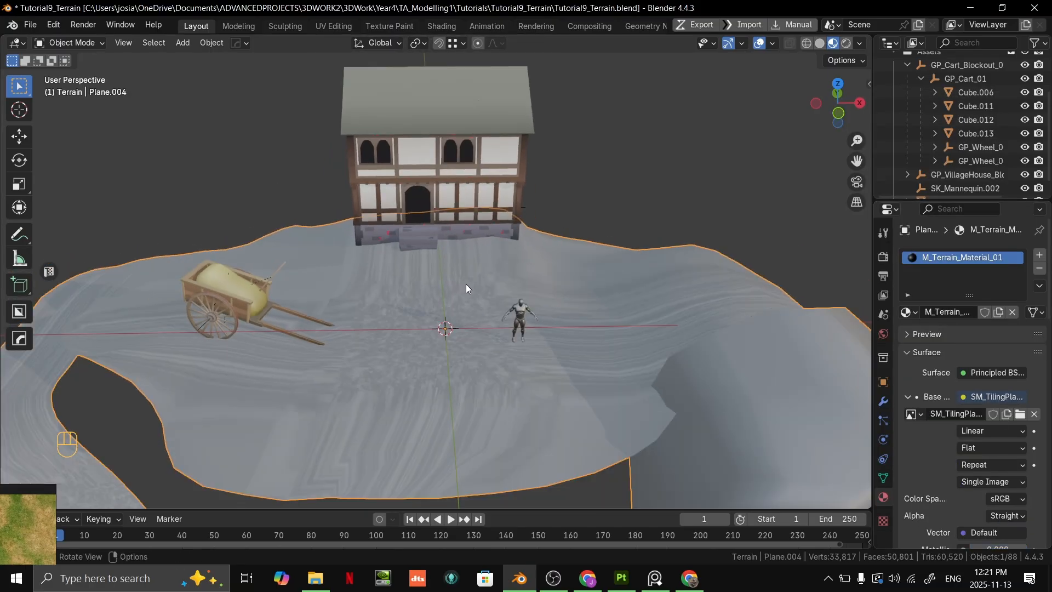
- Examine from several angles how the noise texture maps across the terrain surface
{"action": "scroll", "coordinate": [466, 283], "scroll_direction": "down", "scroll_amount": 2}
{"action": "middle_click_drag", "start_coordinate": [481, 286], "coordinate": [547, 352]}
{"action": "scroll", "coordinate": [390, 297], "scroll_direction": "up", "scroll_amount": 6}
{"action": "scroll", "coordinate": [427, 313], "scroll_direction": "down", "scroll_amount": 5}
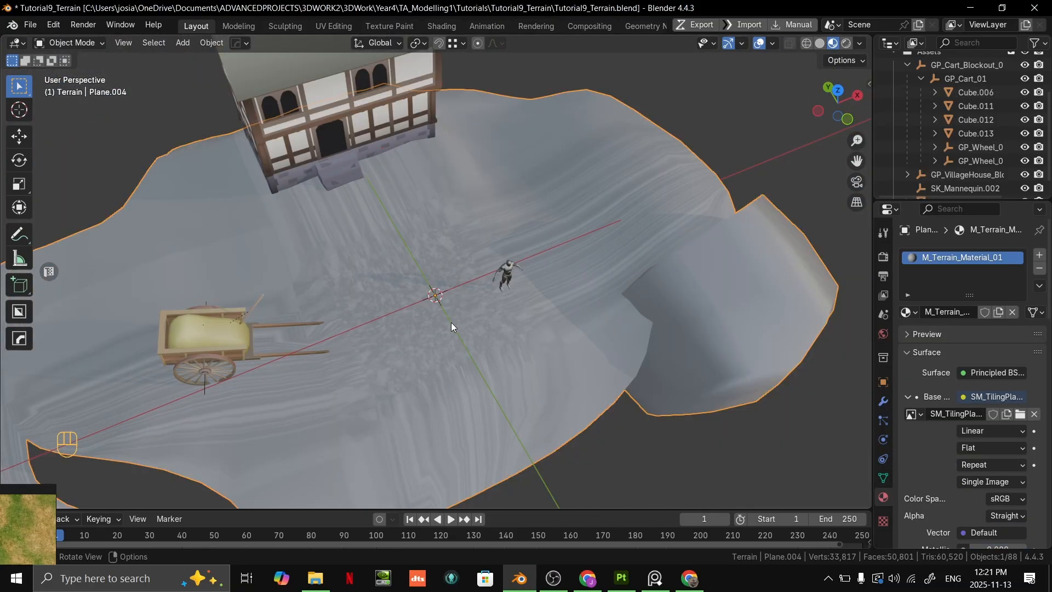
{"action": "middle_click_drag", "start_coordinate": [451, 323], "coordinate": [438, 372]}
{"action": "scroll", "coordinate": [438, 372], "scroll_direction": "up", "scroll_amount": 2}
{"action": "scroll", "coordinate": [439, 372], "scroll_direction": "up", "scroll_amount": 1}
{"action": "scroll", "coordinate": [455, 317], "scroll_direction": "down", "scroll_amount": 1}
{"action": "scroll", "coordinate": [461, 303], "scroll_direction": "down", "scroll_amount": 2}
{"action": "middle_click_drag", "start_coordinate": [468, 296], "coordinate": [487, 241]}
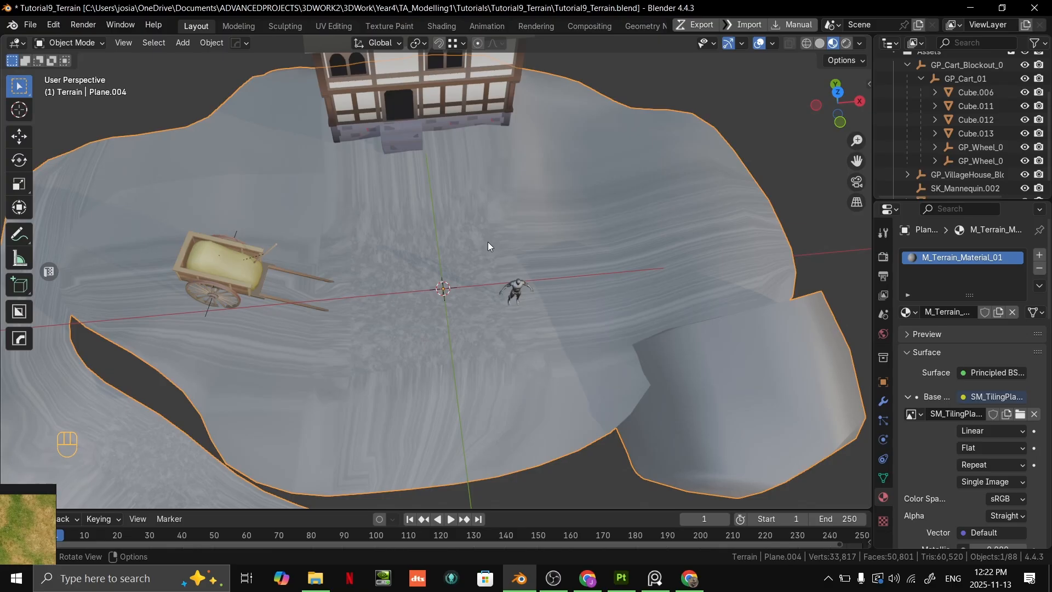
{"action": "scroll", "coordinate": [553, 189], "scroll_direction": "down", "scroll_amount": 4}
{"action": "middle_click_drag", "start_coordinate": [570, 215], "coordinate": [600, 412]}
- Select the terrain's entire mesh in Edit Mode and look at it from the top
{"action": "key", "text": "Tab"}
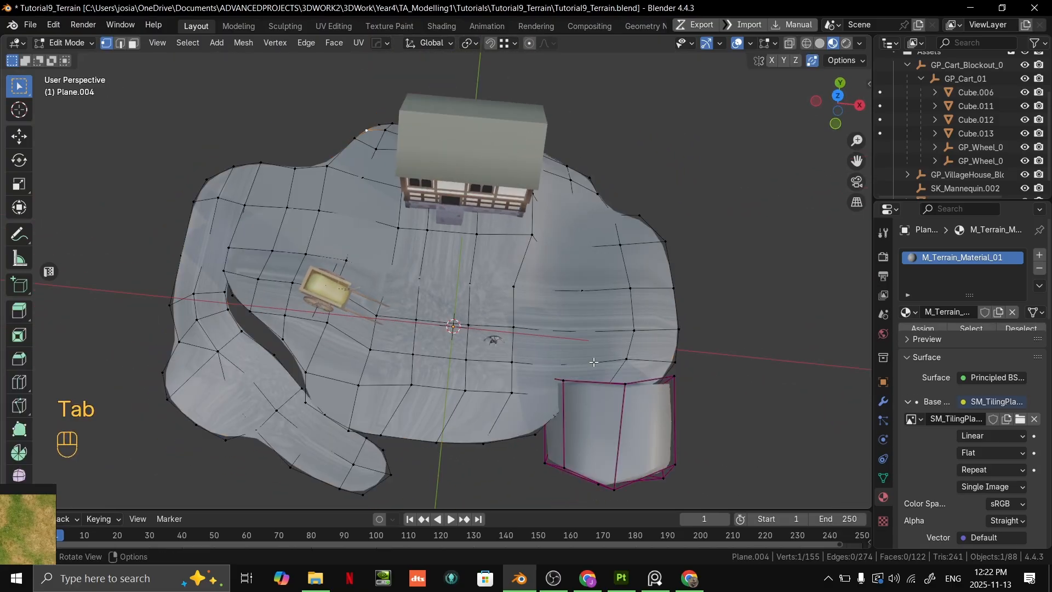
{"action": "key", "text": "a"}
{"action": "key", "text": "`"}
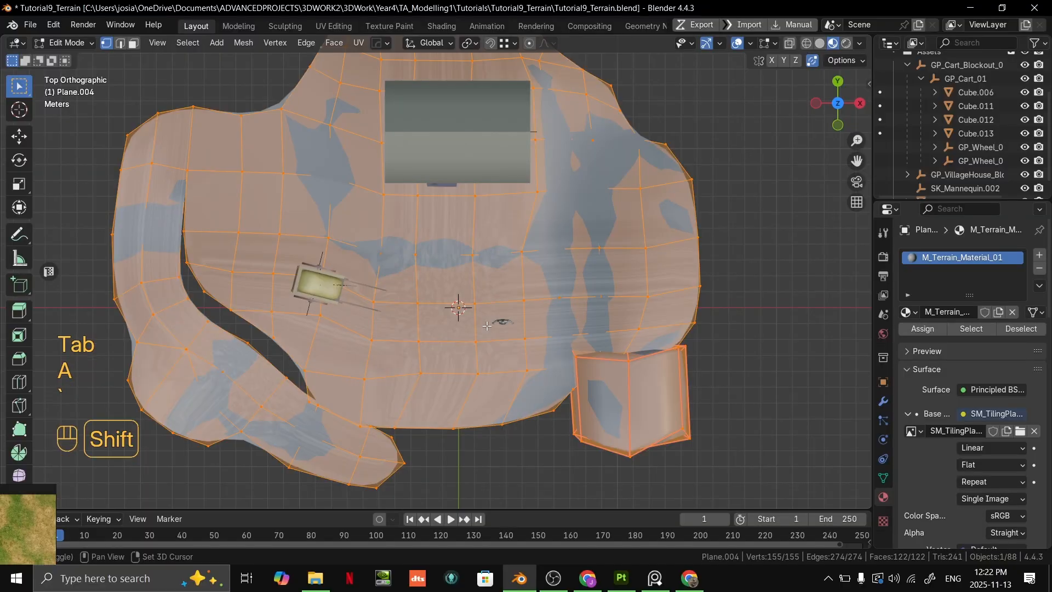
{"action": "middle_click_drag", "start_coordinate": [513, 280], "coordinate": [556, 328], "text": "shift"}
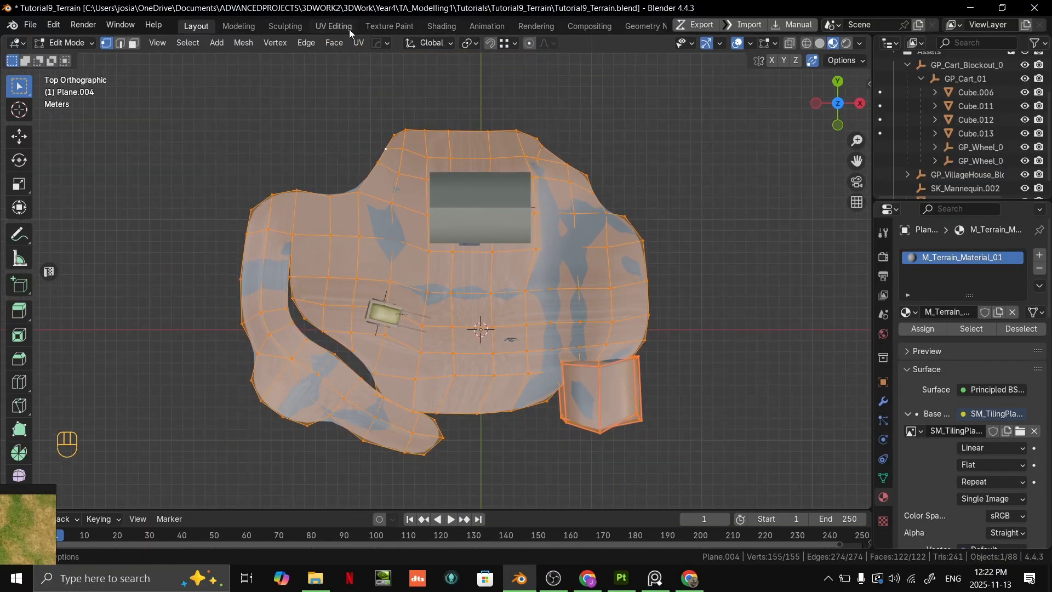
- Switch to the UV Editing workspace and frame the selected terrain in top orthographic view
{"action": "left_click", "coordinate": [342, 27]}
{"action": "scroll", "coordinate": [647, 144], "scroll_direction": "down", "scroll_amount": 5}
{"action": "middle_click_drag", "start_coordinate": [647, 144], "coordinate": [685, 183]}
{"action": "key", "text": "`"}
{"action": "scroll", "coordinate": [690, 328], "scroll_direction": "down", "scroll_amount": 2}
{"action": "middle_click_drag", "start_coordinate": [689, 263], "coordinate": [729, 252], "text": "shift"}
{"action": "key", "text": "`"}
{"action": "key", "text": "`"}
{"action": "scroll", "coordinate": [285, 297], "scroll_direction": "down", "scroll_amount": 15}
{"action": "scroll", "coordinate": [292, 320], "scroll_direction": "up", "scroll_amount": 6}
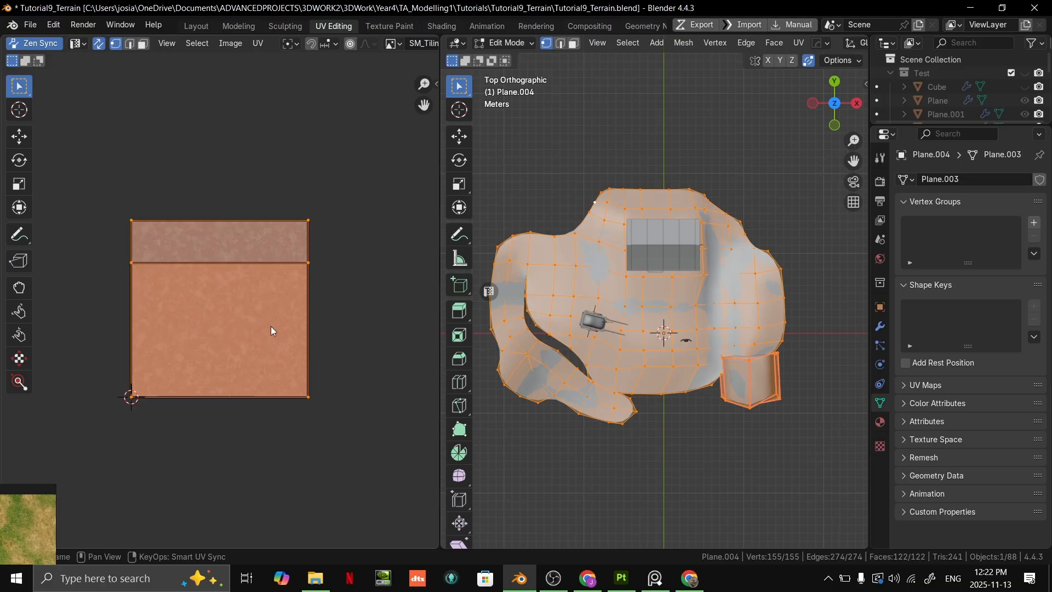
{"action": "middle_click_drag", "start_coordinate": [732, 235], "coordinate": [724, 224]}
{"action": "key", "text": "`"}
{"action": "left_click", "coordinate": [718, 134]}
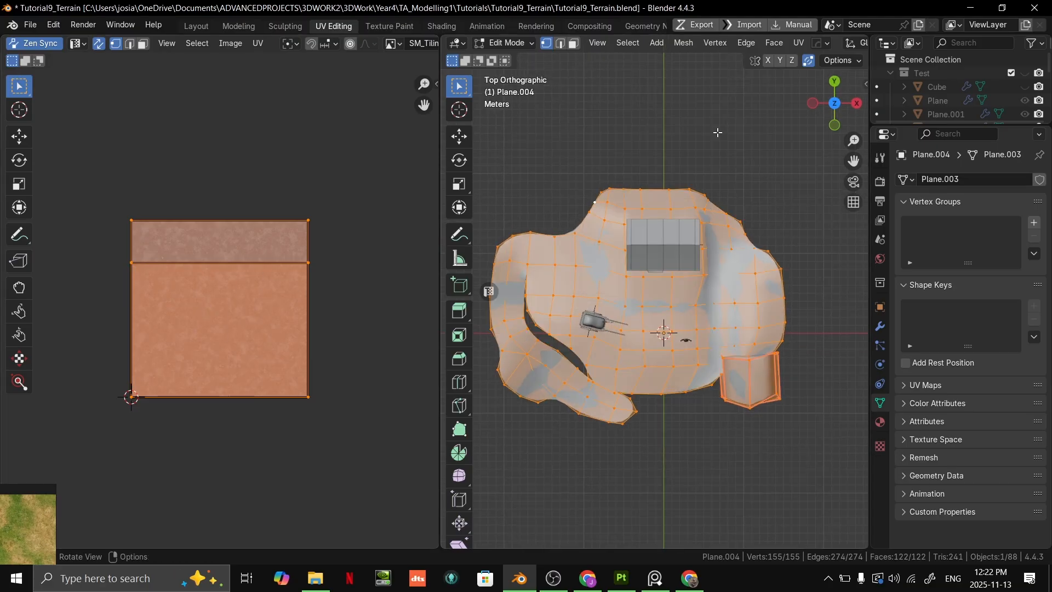
- Unwrap the selected terrain with Project from View in the top view
{"action": "key", "text": "alt+e"}
{"action": "key", "text": "6"}
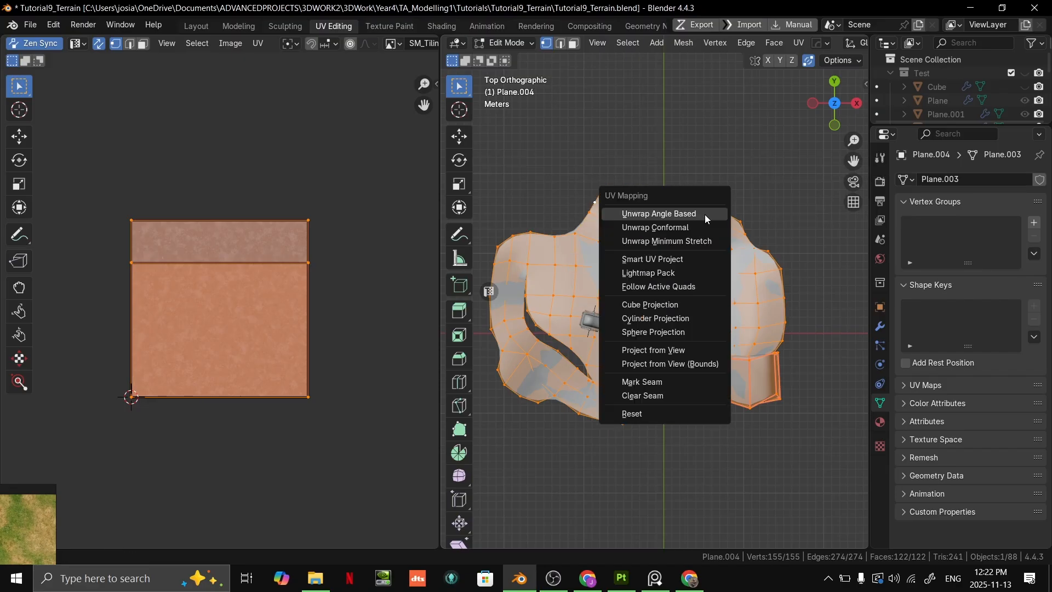
{"action": "left_click", "coordinate": [679, 351]}
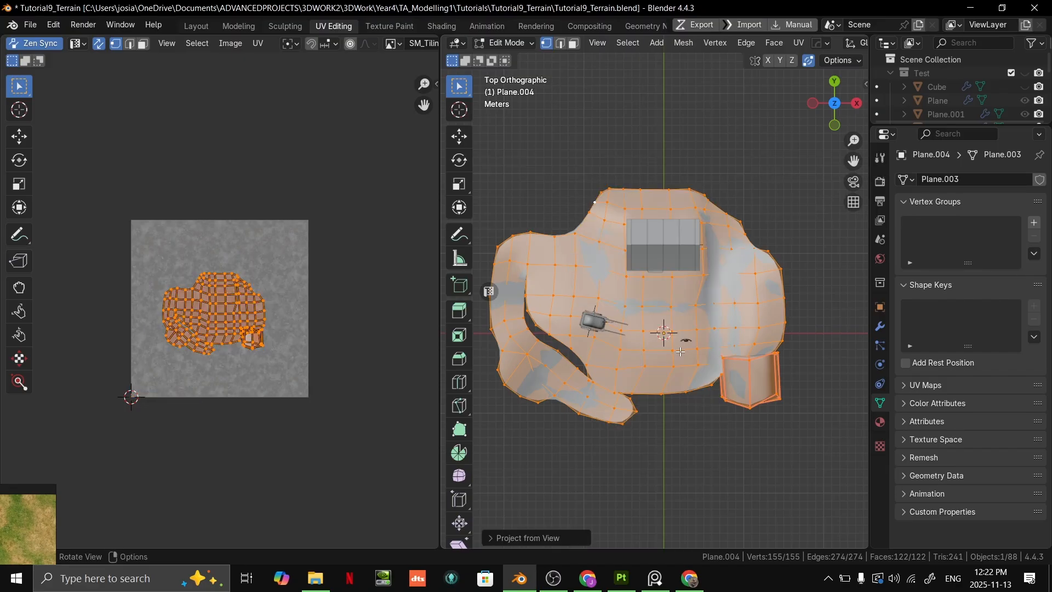
{"action": "scroll", "coordinate": [206, 307], "scroll_direction": "up", "scroll_amount": 6}
{"action": "scroll", "coordinate": [180, 355], "scroll_direction": "down", "scroll_amount": 3}
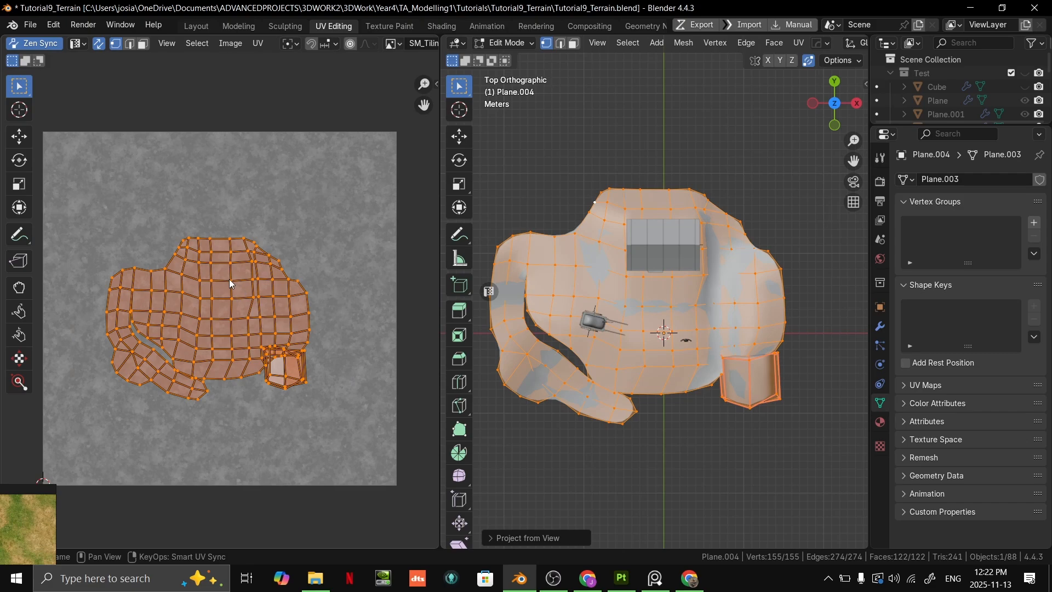
- Scale up the terrain's projected UVs in the UV editor to make the noise texture repeat more finely
{"action": "scroll", "coordinate": [669, 364], "scroll_direction": "up", "scroll_amount": 3}
{"action": "middle_click_drag", "start_coordinate": [669, 363], "coordinate": [640, 291]}
{"action": "key", "text": "Tab"}
{"action": "middle_click_drag", "start_coordinate": [640, 290], "coordinate": [649, 327]}
{"action": "key", "text": "Tab"}
{"action": "scroll", "coordinate": [350, 308], "scroll_direction": "down", "scroll_amount": 4}
{"action": "key", "text": "s"}
{"action": "left_click", "coordinate": [434, 352]}
- Leave Edit Mode and display the terrain in Material Preview to inspect the tiled noise texture up close
{"action": "key", "text": "Tab"}
{"action": "mouse_move", "coordinate": [713, 332]}
{"action": "middle_mouse_down"}
{"action": "mouse_move", "coordinate": [721, 292]}
{"action": "mouse_move", "coordinate": [629, 329]}
{"action": "middle_mouse_up"}
{"action": "scroll", "coordinate": [783, 44], "scroll_direction": "right", "scroll_amount": 5}
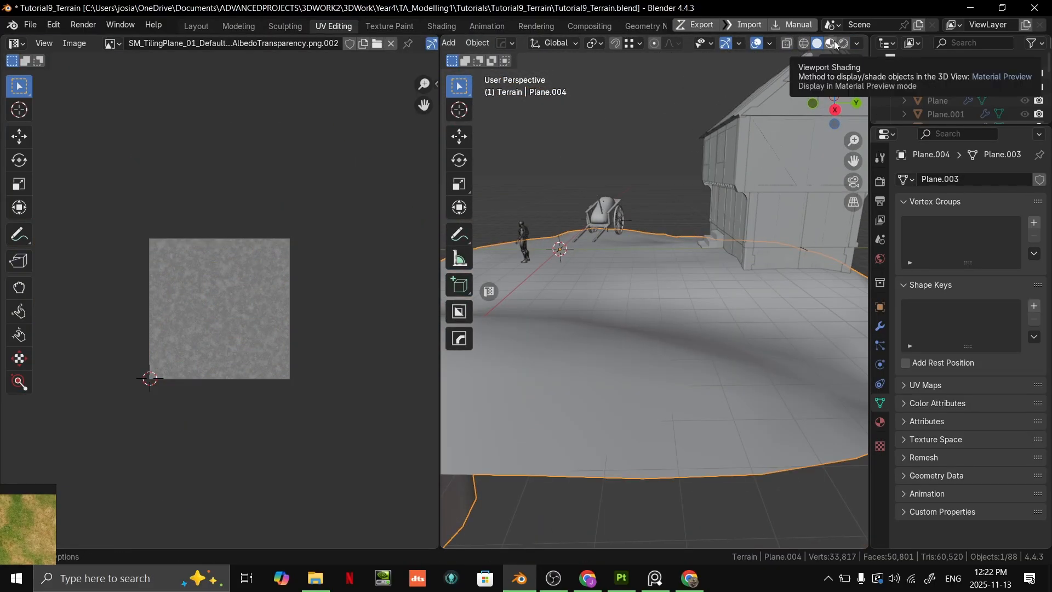
{"action": "left_click", "coordinate": [832, 45]}
{"action": "mouse_move", "coordinate": [679, 231]}
{"action": "middle_mouse_down"}
{"action": "mouse_move", "coordinate": [666, 316]}
{"action": "mouse_move", "coordinate": [649, 253]}
{"action": "mouse_move", "coordinate": [678, 213]}
{"action": "mouse_move", "coordinate": [742, 256]}
{"action": "mouse_move", "coordinate": [742, 304]}
{"action": "mouse_move", "coordinate": [629, 305]}
{"action": "mouse_move", "coordinate": [665, 270]}
{"action": "mouse_move", "coordinate": [691, 289]}
{"action": "mouse_move", "coordinate": [663, 311]}
{"action": "middle_mouse_up"}
{"action": "middle_click_drag", "start_coordinate": [635, 406], "coordinate": [654, 362]}
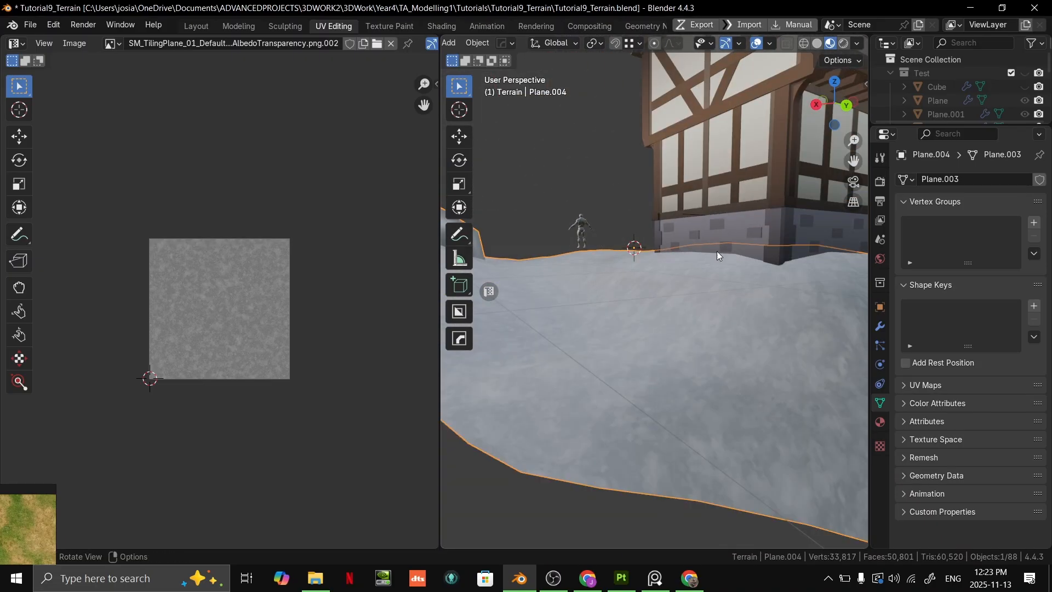
- Unwrap the whole terrain mesh, including the boulder, with Cube Projection to fix the stretched texture on the steep sides
{"action": "middle_click_drag", "start_coordinate": [720, 307], "coordinate": [707, 202]}
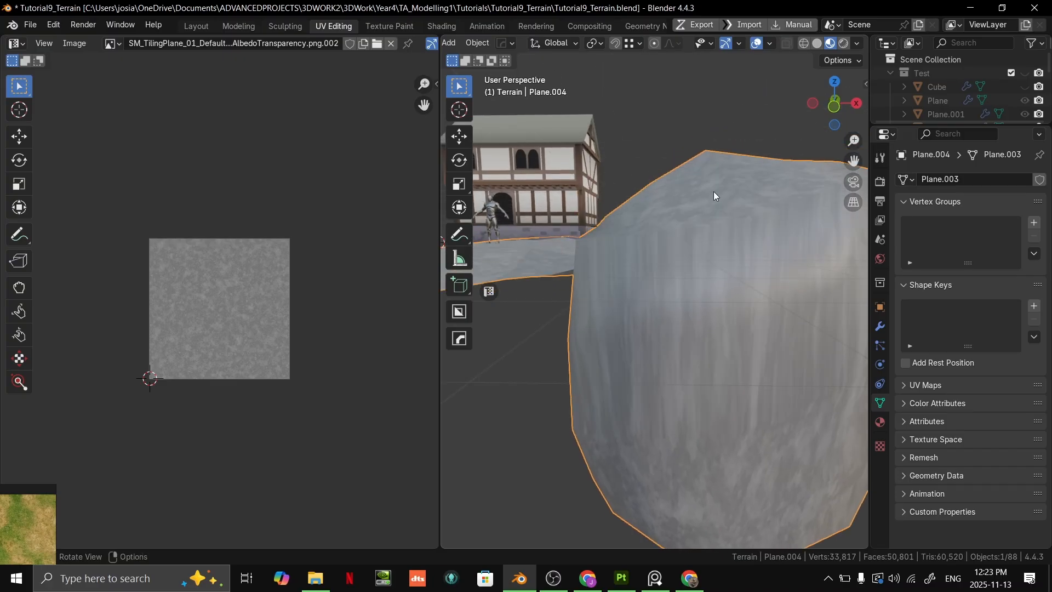
{"action": "scroll", "coordinate": [761, 302], "scroll_direction": "down", "scroll_amount": 4}
{"action": "middle_click_drag", "start_coordinate": [761, 302], "coordinate": [706, 283]}
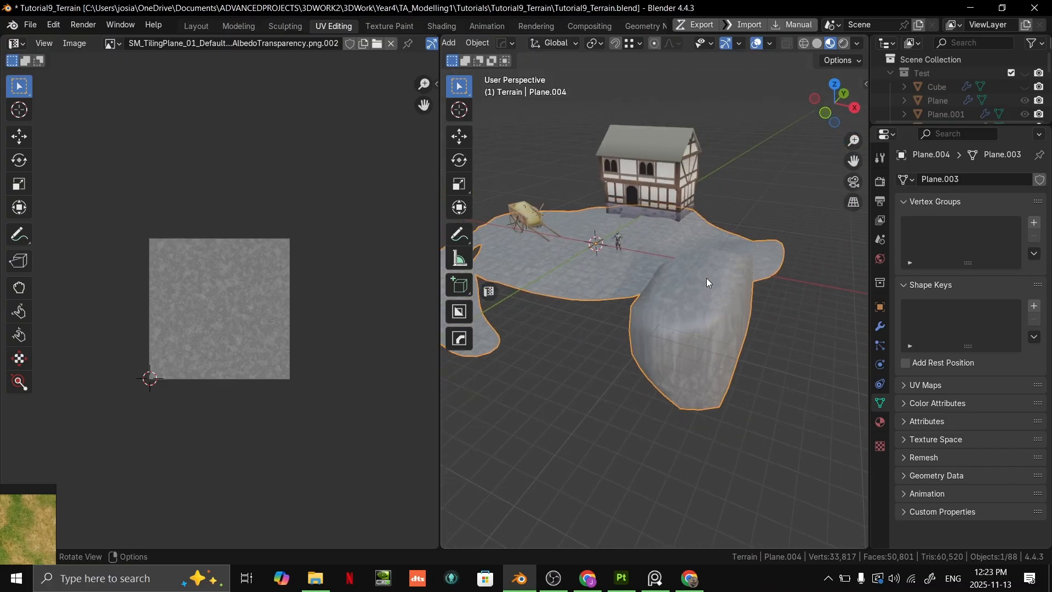
{"action": "key", "text": "Tab"}
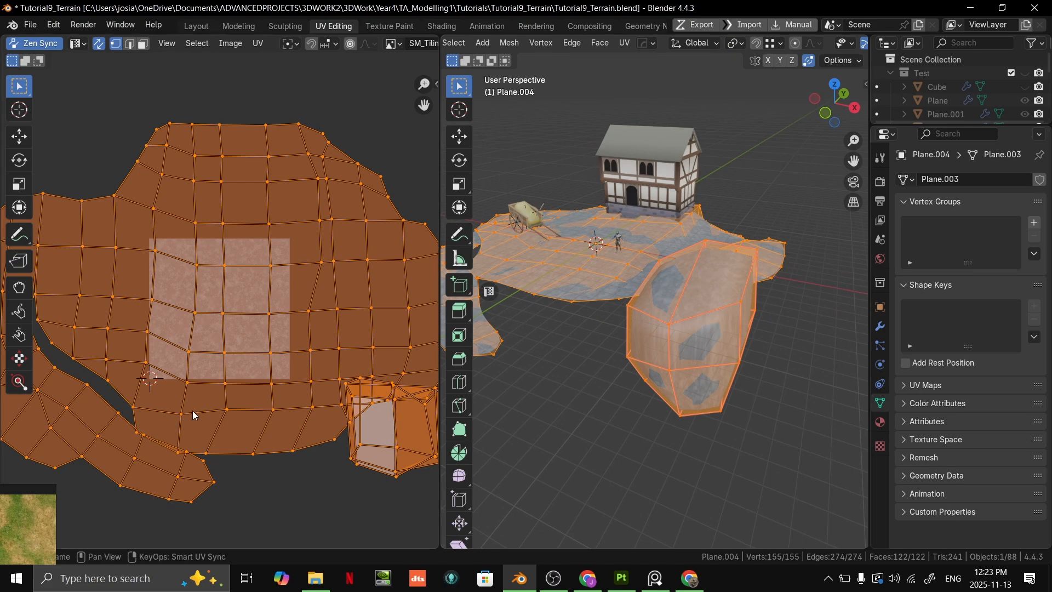
{"action": "middle_click_drag", "start_coordinate": [290, 276], "coordinate": [291, 345]}
{"action": "scroll", "coordinate": [299, 347], "scroll_direction": "down", "scroll_amount": 3}
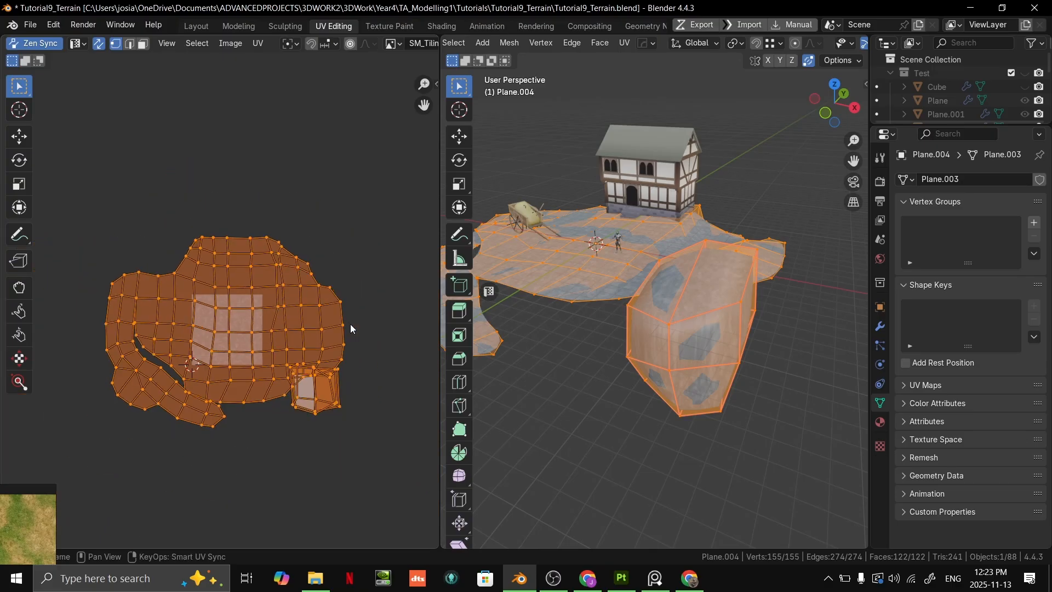
{"action": "middle_click_drag", "start_coordinate": [683, 269], "coordinate": [696, 291]}
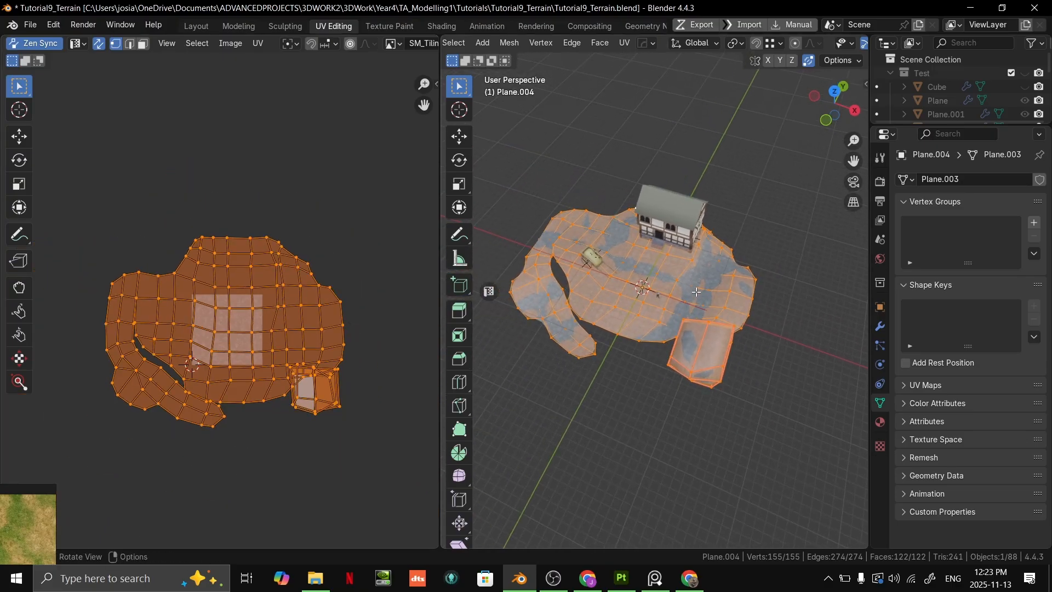
{"action": "key", "text": "alt+e"}
{"action": "left_click", "coordinate": [696, 292]}
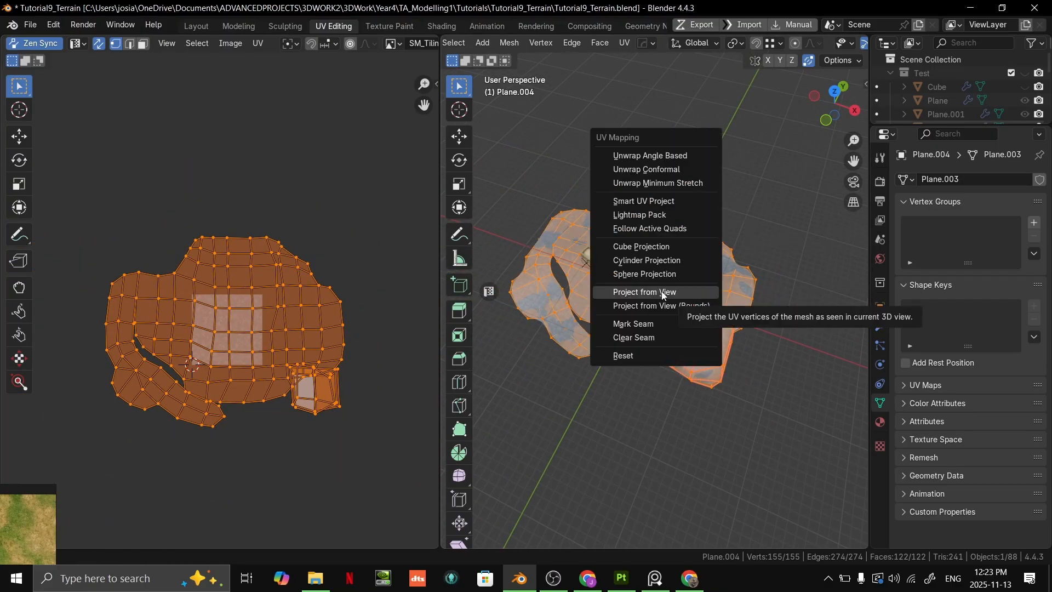
{"action": "left_click", "coordinate": [669, 251]}
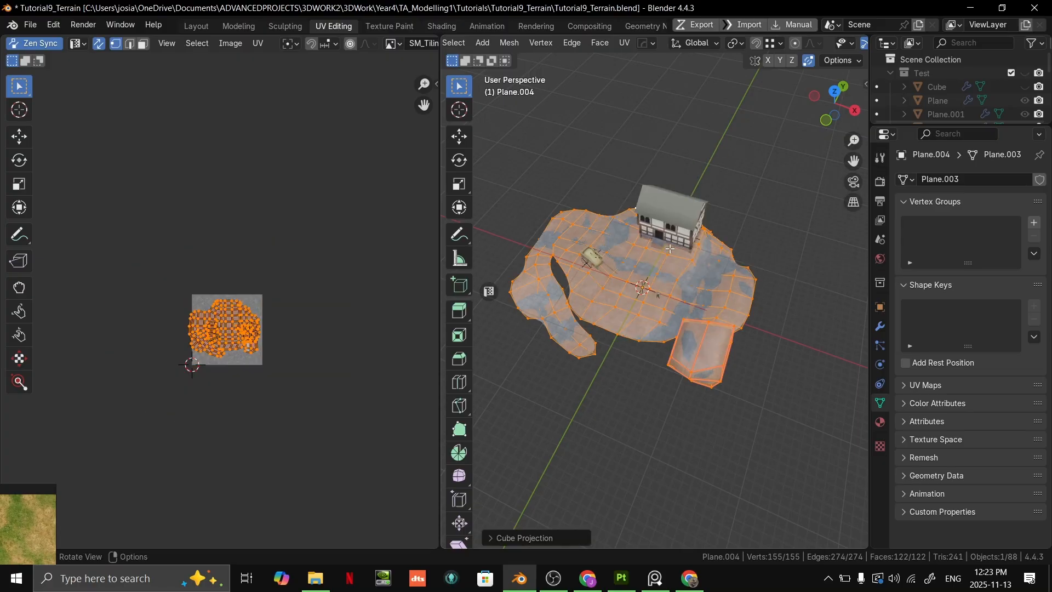
- Leave Edit Mode and examine the cube-projected texture on the ground, the boulder and around the house
{"action": "scroll", "coordinate": [718, 290], "scroll_direction": "up", "scroll_amount": 5}
{"action": "middle_click_drag", "start_coordinate": [730, 295], "coordinate": [753, 283]}
{"action": "scroll", "coordinate": [649, 310], "scroll_direction": "up", "scroll_amount": 6}
{"action": "scroll", "coordinate": [649, 310], "scroll_direction": "down", "scroll_amount": 1}
{"action": "scroll", "coordinate": [649, 310], "scroll_direction": "down", "scroll_amount": 5}
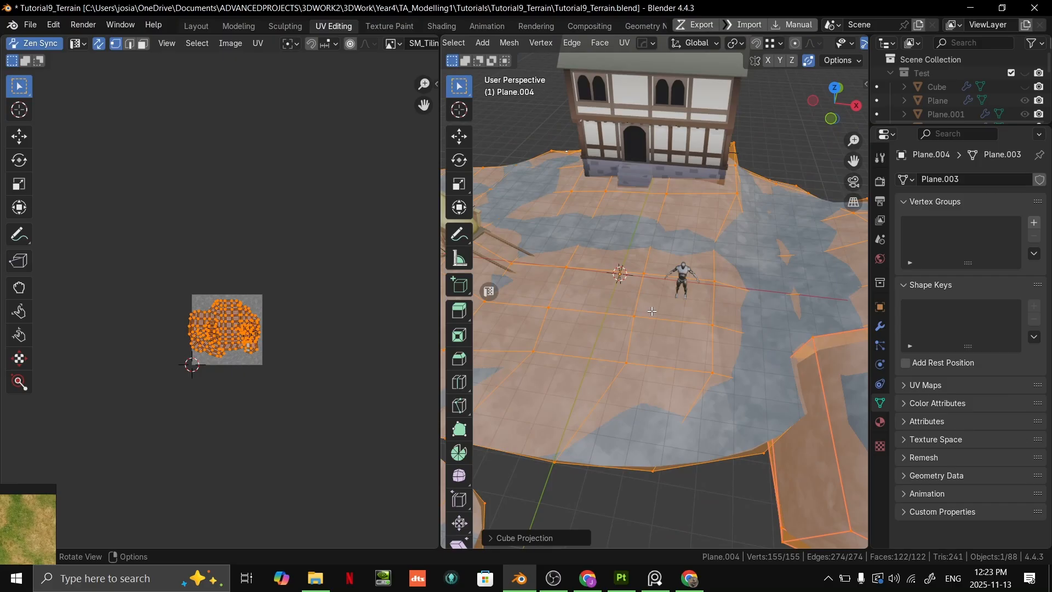
{"action": "scroll", "coordinate": [639, 313], "scroll_direction": "up", "scroll_amount": 2}
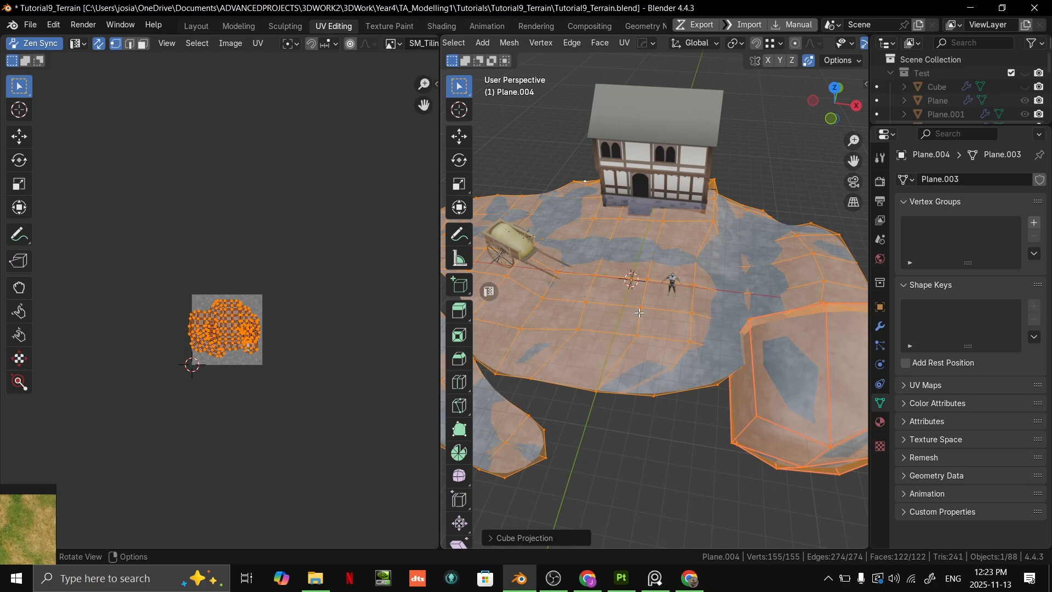
{"action": "scroll", "coordinate": [698, 397], "scroll_direction": "down", "scroll_amount": 5}
{"action": "middle_click_drag", "start_coordinate": [697, 397], "coordinate": [648, 344]}
{"action": "key", "text": "Tab"}
{"action": "scroll", "coordinate": [734, 368], "scroll_direction": "up", "scroll_amount": 2}
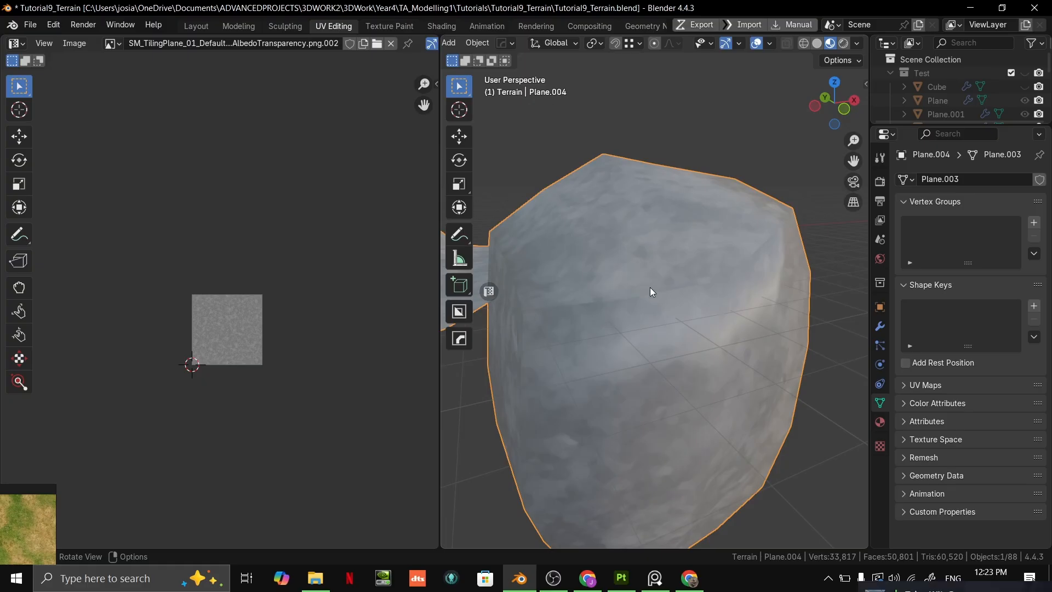
{"action": "middle_click_drag", "start_coordinate": [576, 326], "coordinate": [645, 268]}
{"action": "middle_click_drag", "start_coordinate": [645, 268], "coordinate": [501, 228]}
{"action": "scroll", "coordinate": [722, 258], "scroll_direction": "up", "scroll_amount": 5}
{"action": "middle_click_drag", "start_coordinate": [614, 268], "coordinate": [757, 267]}
{"action": "middle_click_drag", "start_coordinate": [676, 276], "coordinate": [892, 359]}
- Toggle the Subdivision modifier's viewport display off and back on to compare the texture on the terrain beside the house
{"action": "key", "text": "Tab"}
{"action": "left_click", "coordinate": [880, 326]}
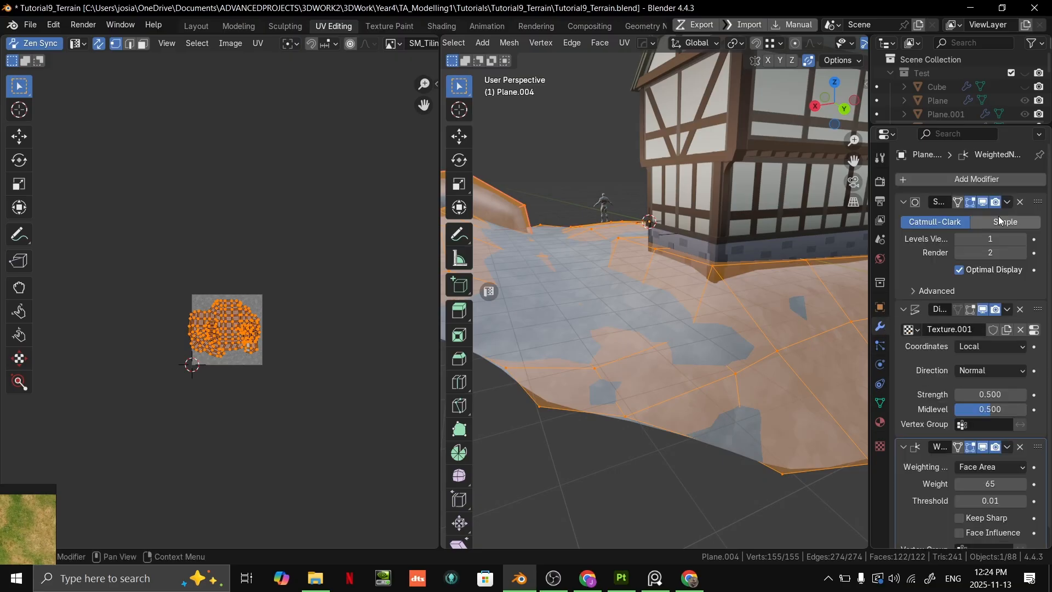
{"action": "left_click", "coordinate": [984, 201]}
{"action": "key", "text": "Tab"}
{"action": "middle_click_drag", "start_coordinate": [756, 302], "coordinate": [529, 318]}
{"action": "scroll", "coordinate": [731, 334], "scroll_direction": "up", "scroll_amount": 3}
{"action": "key", "text": "Tab"}
{"action": "scroll", "coordinate": [729, 335], "scroll_direction": "down", "scroll_amount": 4}
{"action": "key", "text": "Tab"}
{"action": "scroll", "coordinate": [727, 363], "scroll_direction": "up", "scroll_amount": 5}
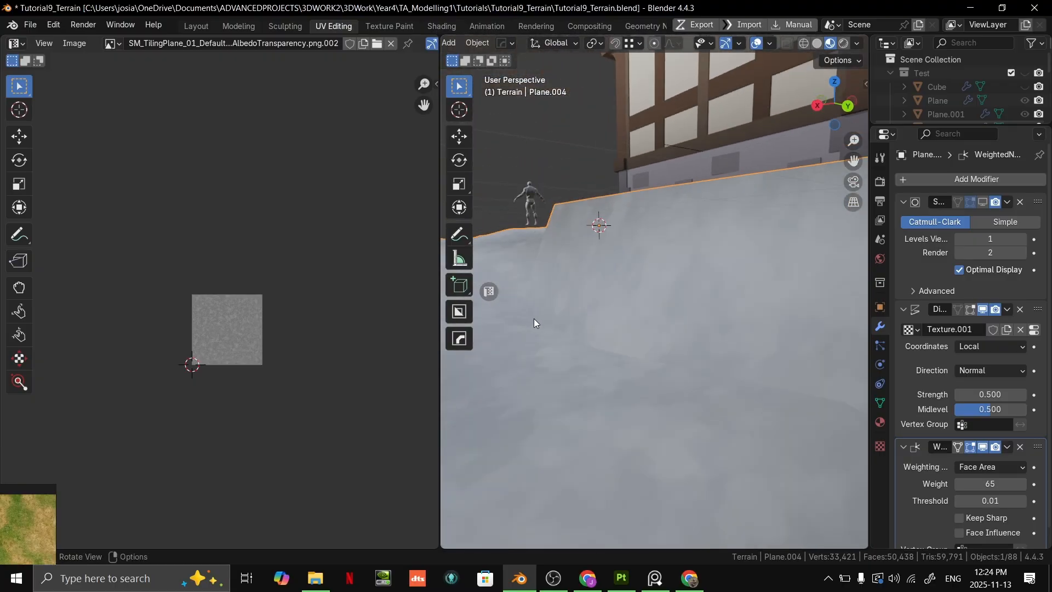
{"action": "middle_click_drag", "start_coordinate": [776, 402], "coordinate": [974, 225]}
{"action": "left_click", "coordinate": [974, 200]}
- Select all linked faces of the main ground in face select mode, leaving the boulder out of the selection
{"action": "middle_click_drag", "start_coordinate": [844, 263], "coordinate": [677, 446]}
{"action": "scroll", "coordinate": [708, 363], "scroll_direction": "up", "scroll_amount": 3}
{"action": "middle_click_drag", "start_coordinate": [695, 365], "coordinate": [755, 319]}
{"action": "middle_click_drag", "start_coordinate": [537, 220], "coordinate": [518, 324]}
{"action": "key", "text": "Tab"}
{"action": "left_click", "coordinate": [674, 297]}
{"action": "key", "text": "3"}
{"action": "scroll", "coordinate": [673, 296], "scroll_direction": "down", "scroll_amount": 4}
{"action": "key", "text": "ctrl+l"}
{"action": "key", "text": "g"}
{"action": "right_click", "coordinate": [712, 277]}
- Unwrap the selected ground faces with Project from View in top orthographic view
{"action": "scroll", "coordinate": [515, 326], "scroll_direction": "up", "scroll_amount": 2}
{"action": "scroll", "coordinate": [262, 370], "scroll_direction": "up", "scroll_amount": 5}
{"action": "left_click", "coordinate": [835, 86]}
{"action": "mouse_move", "coordinate": [728, 281]}
{"action": "middle_mouse_down", "text": "shift"}
{"action": "mouse_move", "coordinate": [838, 270]}
{"action": "mouse_move", "coordinate": [724, 287]}
{"action": "middle_mouse_up", "text": "shift"}
{"action": "scroll", "coordinate": [837, 270], "scroll_direction": "down", "scroll_amount": 4}
{"action": "key", "text": "u"}
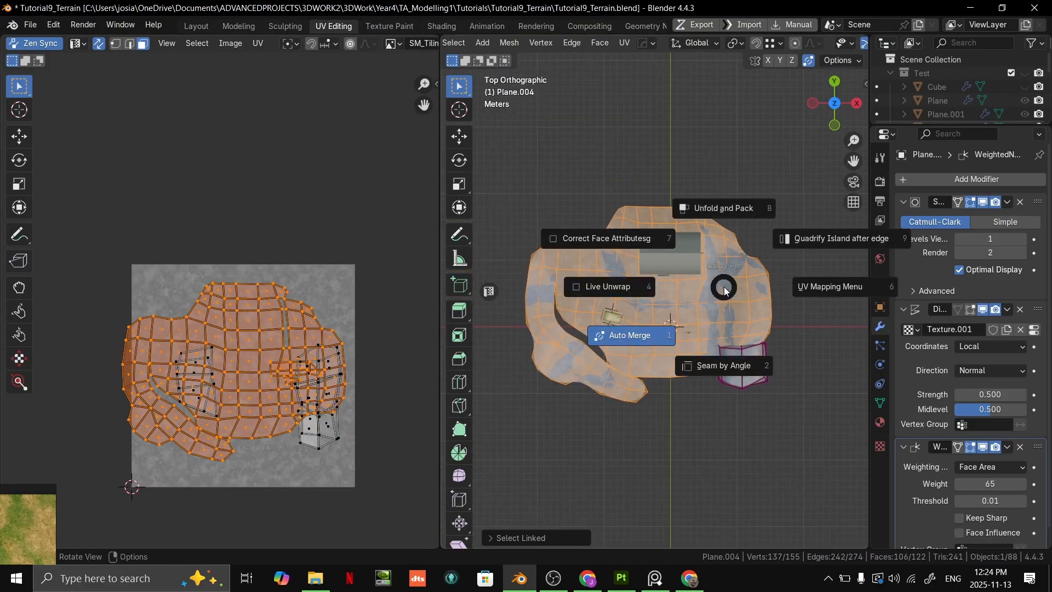
{"action": "key", "text": "u"}
{"action": "left_click", "coordinate": [688, 337]}
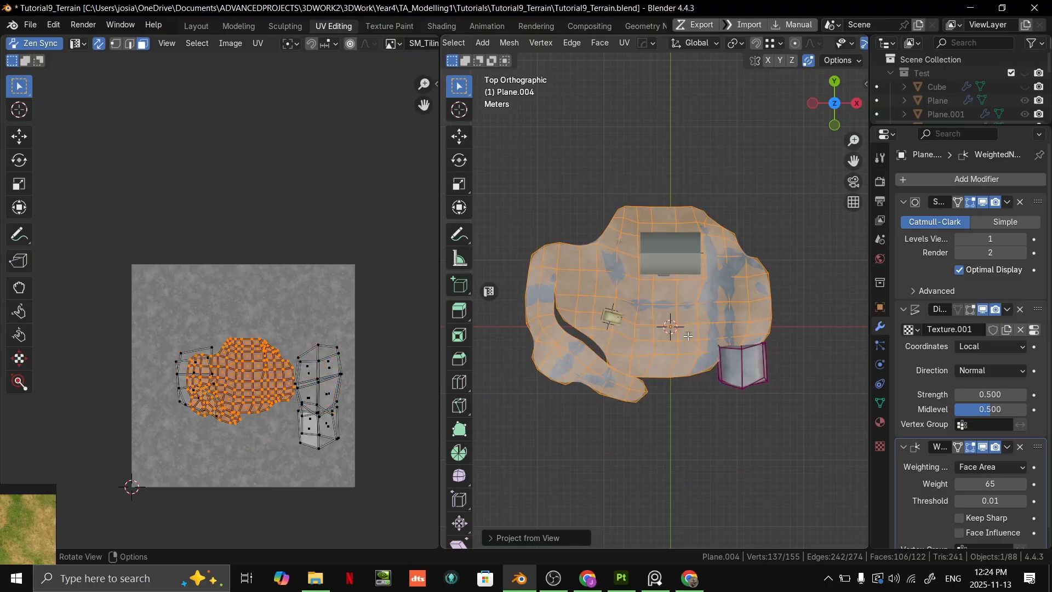
- Leave Edit Mode and examine the reprojected ground texture around the house and the mannequin
{"action": "scroll", "coordinate": [685, 329], "scroll_direction": "up", "scroll_amount": 3}
{"action": "middle_click_drag", "start_coordinate": [688, 356], "coordinate": [702, 311]}
{"action": "key", "text": "Tab"}
{"action": "scroll", "coordinate": [669, 242], "scroll_direction": "up", "scroll_amount": 2}
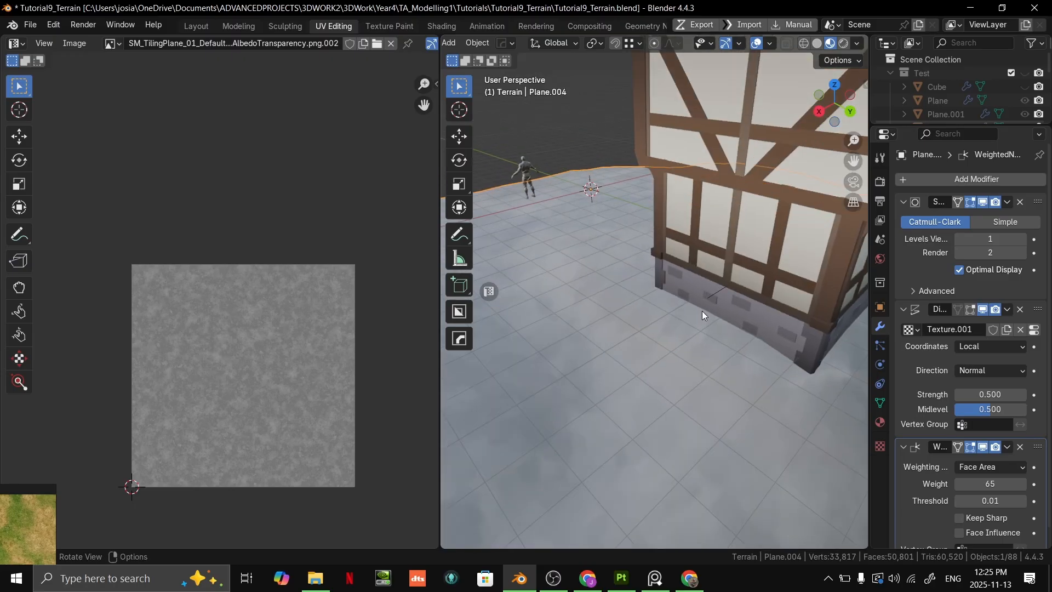
{"action": "scroll", "coordinate": [625, 211], "scroll_direction": "down", "scroll_amount": 4}
{"action": "middle_click_drag", "start_coordinate": [628, 216], "coordinate": [738, 304]}
{"action": "scroll", "coordinate": [574, 242], "scroll_direction": "up", "scroll_amount": 2}
{"action": "scroll", "coordinate": [637, 281], "scroll_direction": "up", "scroll_amount": 2}
- Return to Edit Mode and select all UV islands of the ground and the boulder in the UV editor
{"action": "key", "text": "Tab"}
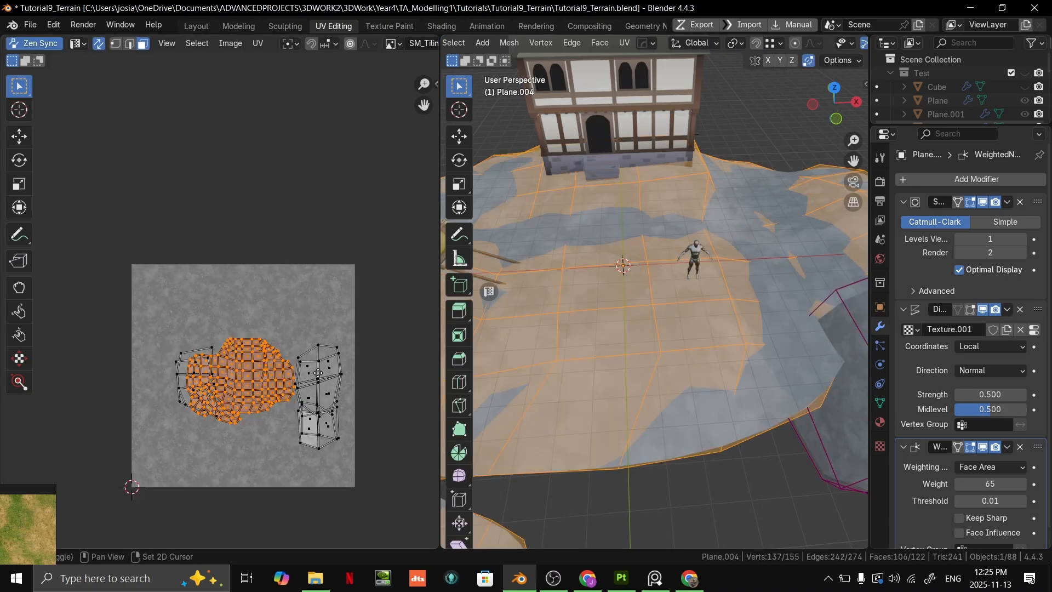
{"action": "middle_click_drag", "start_coordinate": [325, 380], "coordinate": [299, 316]}
{"action": "scroll", "coordinate": [728, 255], "scroll_direction": "down", "scroll_amount": 5}
{"action": "left_click_drag", "start_coordinate": [356, 432], "coordinate": [110, 199]}
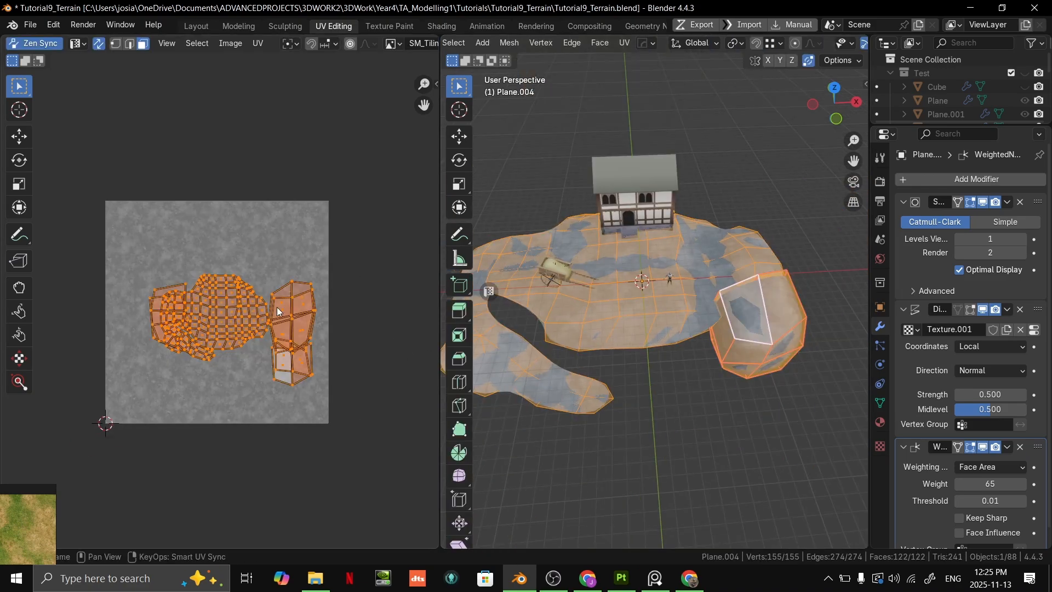
{"action": "scroll", "coordinate": [285, 309], "scroll_direction": "up", "scroll_amount": 1}
{"action": "middle_click_drag", "start_coordinate": [540, 283], "coordinate": [744, 311]}
- Calculate the texel density with Texel Density Checker and apply the resulting 0.107 px/cm to all selected UV islands
{"action": "key", "text": "n"}
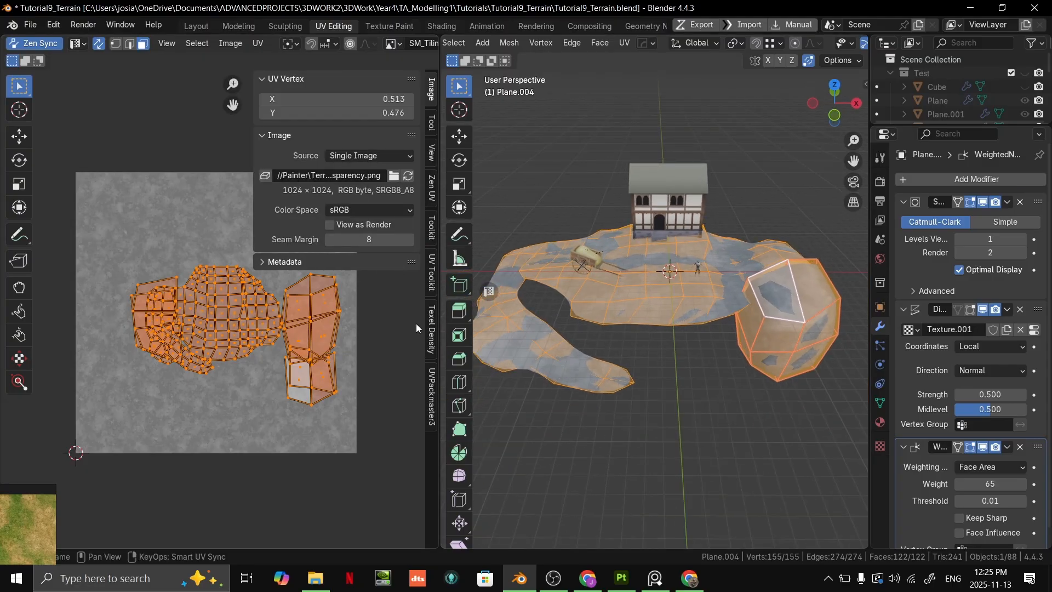
{"action": "key", "text": "n"}
{"action": "key", "text": "n"}
{"action": "left_click", "coordinate": [432, 328]}
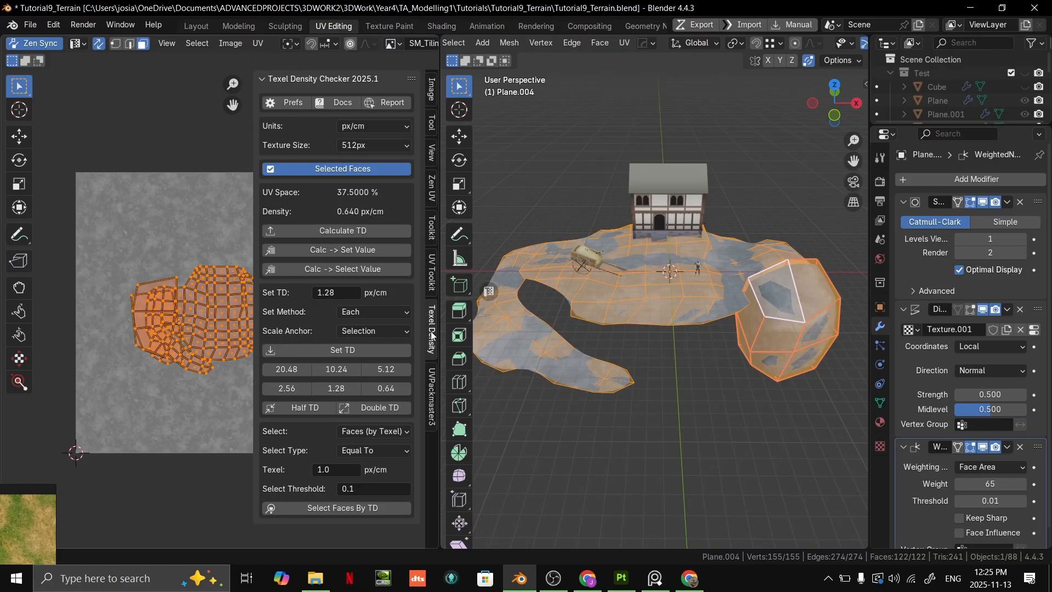
{"action": "left_click", "coordinate": [340, 230]}
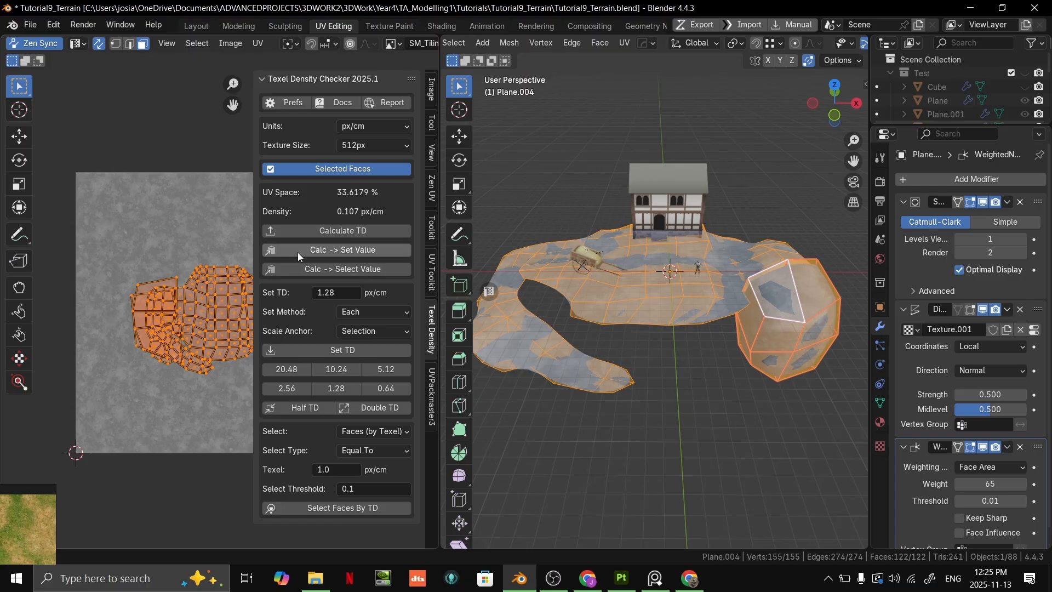
{"action": "left_click", "coordinate": [356, 251]}
{"action": "left_click", "coordinate": [366, 352]}
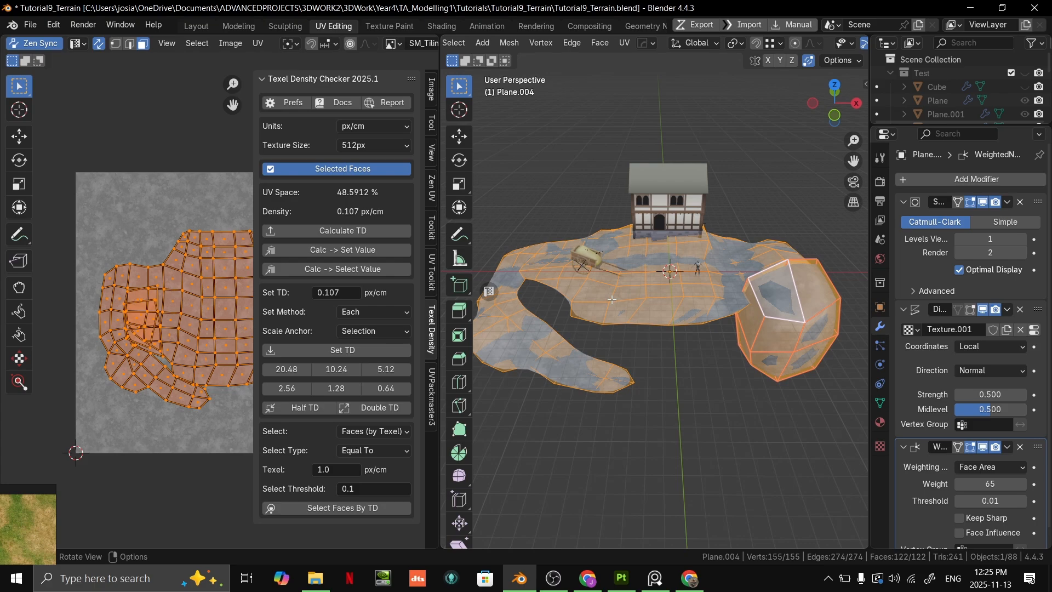
- Check the evened-out texture in Object Mode and scale up all the terrain UVs in the UV editor
{"action": "scroll", "coordinate": [633, 324], "scroll_direction": "up", "scroll_amount": 6}
{"action": "key", "text": "Tab"}
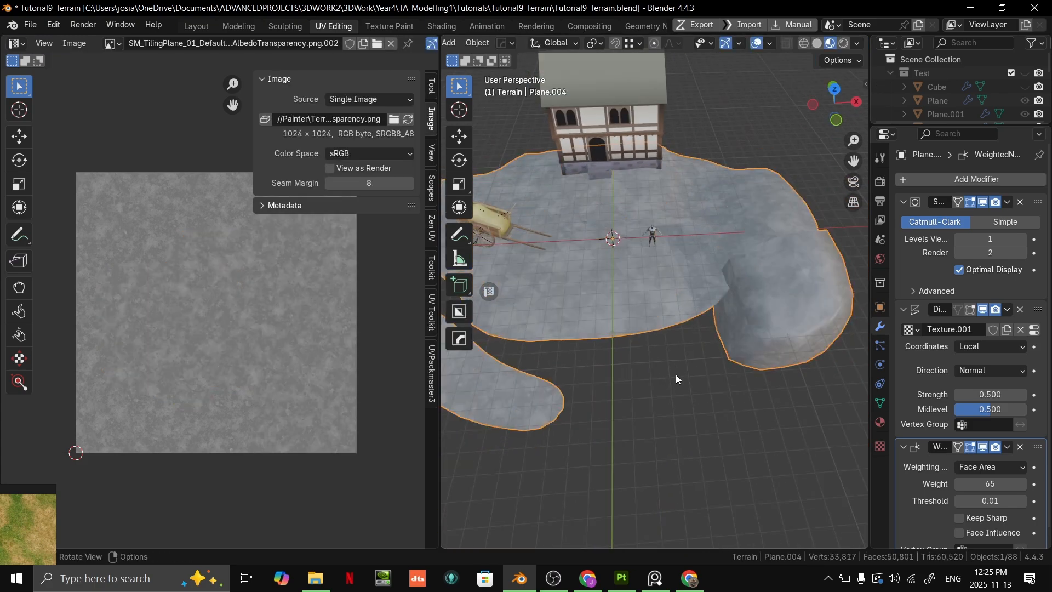
{"action": "scroll", "coordinate": [711, 357], "scroll_direction": "down", "scroll_amount": 5}
{"action": "key", "text": "Tab"}
{"action": "scroll", "coordinate": [187, 290], "scroll_direction": "down", "scroll_amount": 2}
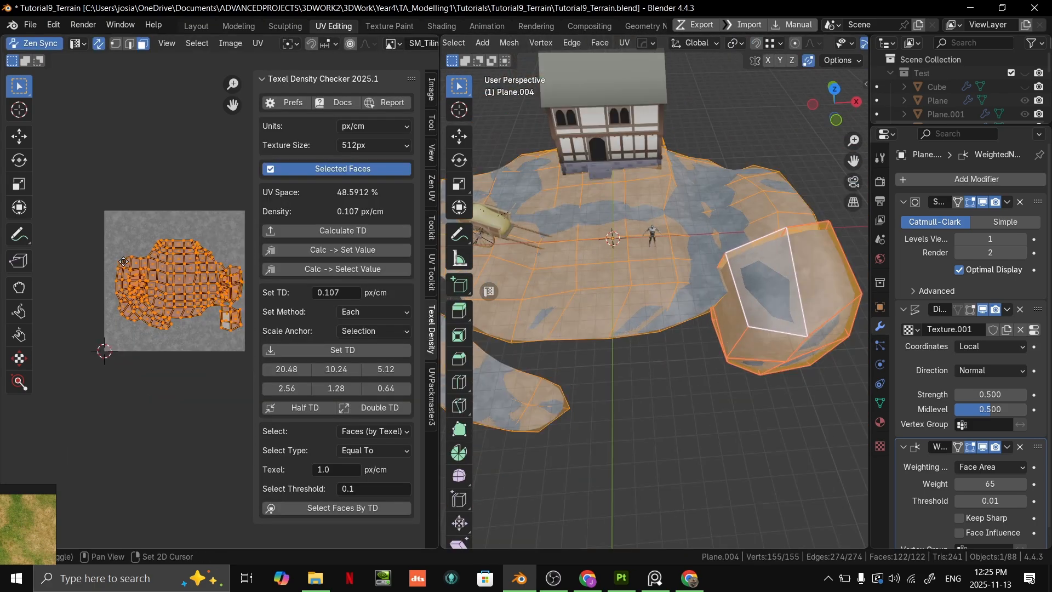
{"action": "key", "text": "s"}
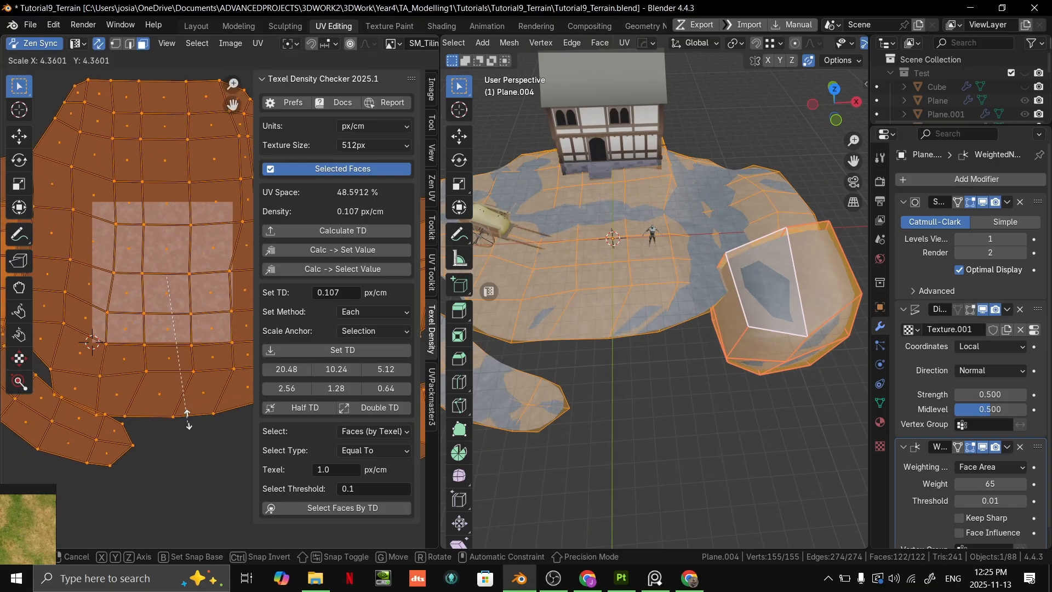
{"action": "left_click", "coordinate": [188, 385]}
{"action": "scroll", "coordinate": [633, 328], "scroll_direction": "up", "scroll_amount": 6}
{"action": "scroll", "coordinate": [634, 331], "scroll_direction": "down", "scroll_amount": 1}
{"action": "scroll", "coordinate": [156, 379], "scroll_direction": "down", "scroll_amount": 3}
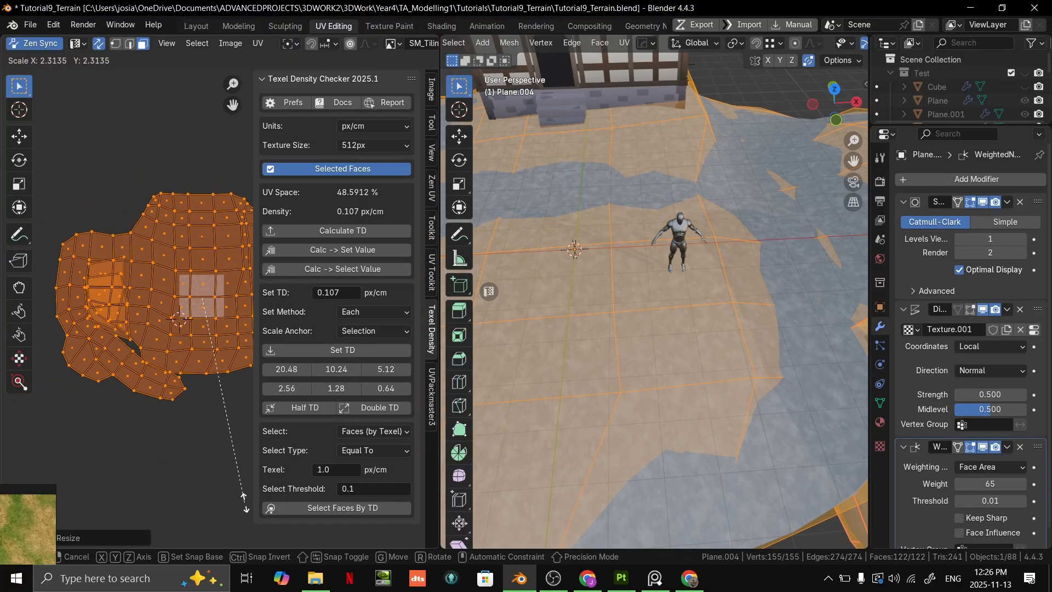
- Leave Edit Mode to examine the noise texture's scale up close beside the mannequin, and return to editing
{"action": "scroll", "coordinate": [729, 303], "scroll_direction": "down", "scroll_amount": 1}
{"action": "key", "text": "Tab"}
{"action": "scroll", "coordinate": [741, 301], "scroll_direction": "up", "scroll_amount": 9}
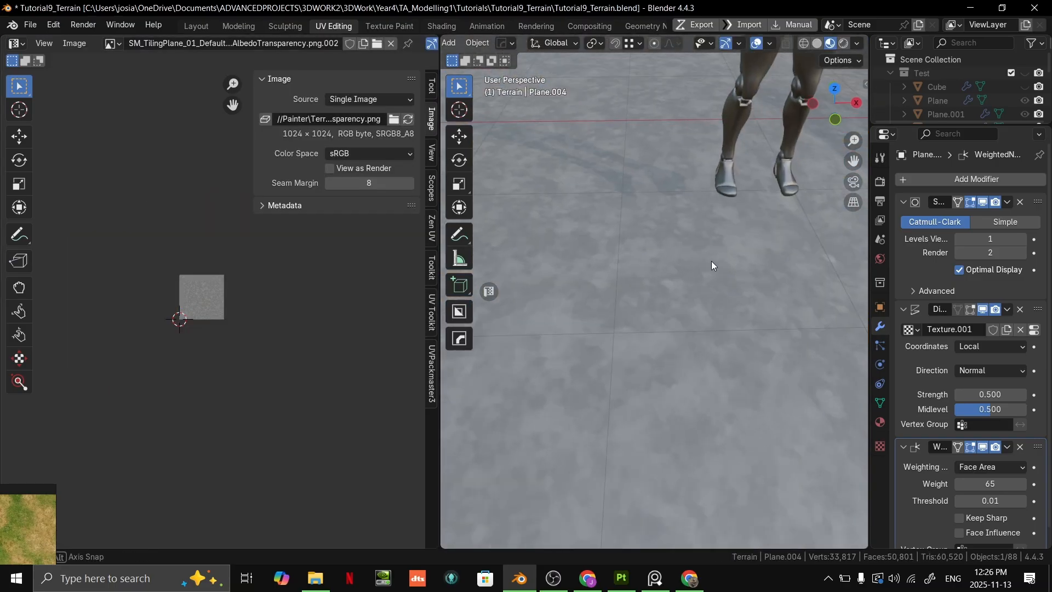
{"action": "middle_click_drag", "start_coordinate": [716, 265], "coordinate": [714, 240]}
{"action": "middle_click_drag", "start_coordinate": [714, 240], "coordinate": [734, 433], "text": "shift"}
{"action": "scroll", "coordinate": [737, 436], "scroll_direction": "down", "scroll_amount": 6}
{"action": "scroll", "coordinate": [751, 450], "scroll_direction": "down", "scroll_amount": 3}
{"action": "key", "text": "Tab"}
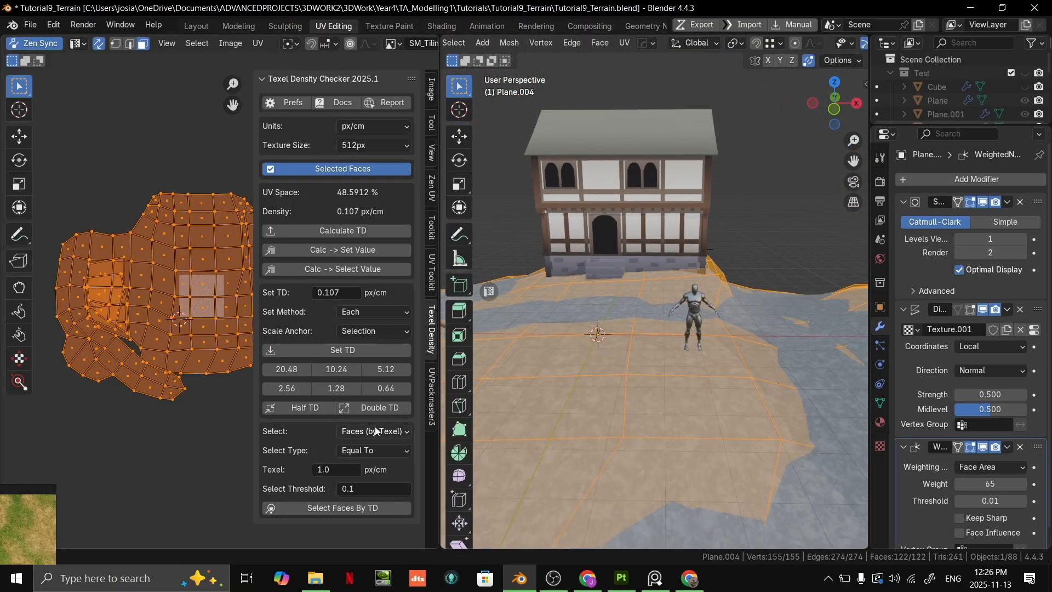
- Rescale all the terrain UVs to fine-tune the size of the noise pattern and check it in Object Mode
{"action": "key", "text": "s"}
{"action": "left_click", "coordinate": [238, 426]}
{"action": "key", "text": "Tab"}
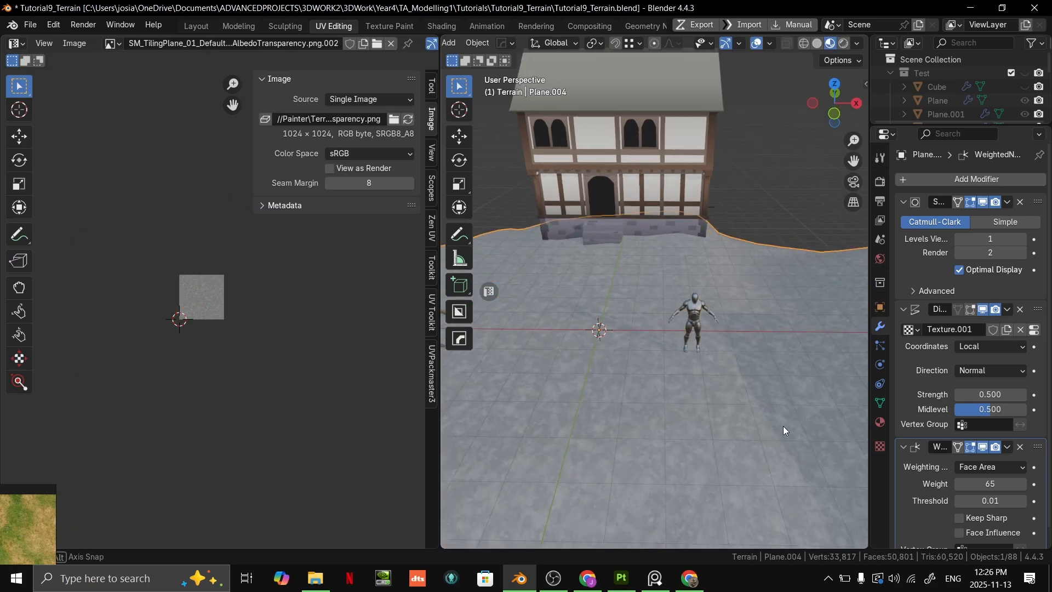
{"action": "middle_click_drag", "start_coordinate": [784, 420], "coordinate": [546, 274]}
- Switch to the Layout workspace and select all linked faces of the boulder in face select mode
{"action": "left_click", "coordinate": [196, 26]}
{"action": "scroll", "coordinate": [616, 183], "scroll_direction": "up", "scroll_amount": 1}
{"action": "middle_click_drag", "start_coordinate": [615, 183], "coordinate": [659, 172]}
{"action": "middle_click_drag", "start_coordinate": [666, 196], "coordinate": [568, 295]}
{"action": "scroll", "coordinate": [626, 246], "scroll_direction": "down", "scroll_amount": 3}
{"action": "scroll", "coordinate": [556, 256], "scroll_direction": "up", "scroll_amount": 2}
{"action": "scroll", "coordinate": [573, 297], "scroll_direction": "up", "scroll_amount": 4}
{"action": "key", "text": "Tab"}
{"action": "key", "text": "3"}
{"action": "scroll", "coordinate": [595, 297], "scroll_direction": "down", "scroll_amount": 3}
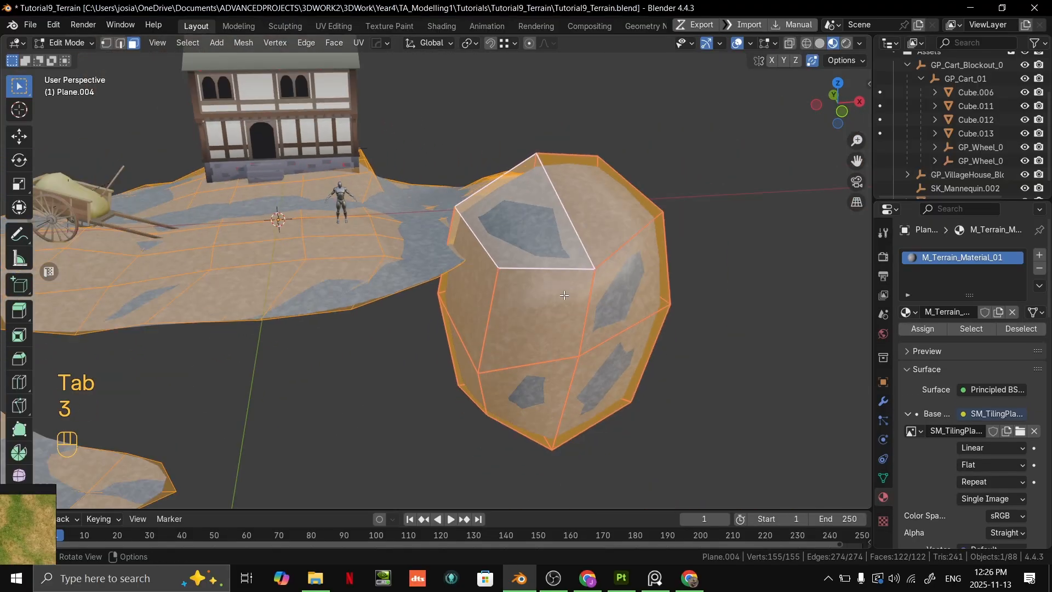
{"action": "left_click", "coordinate": [564, 298]}
{"action": "key", "text": "l"}
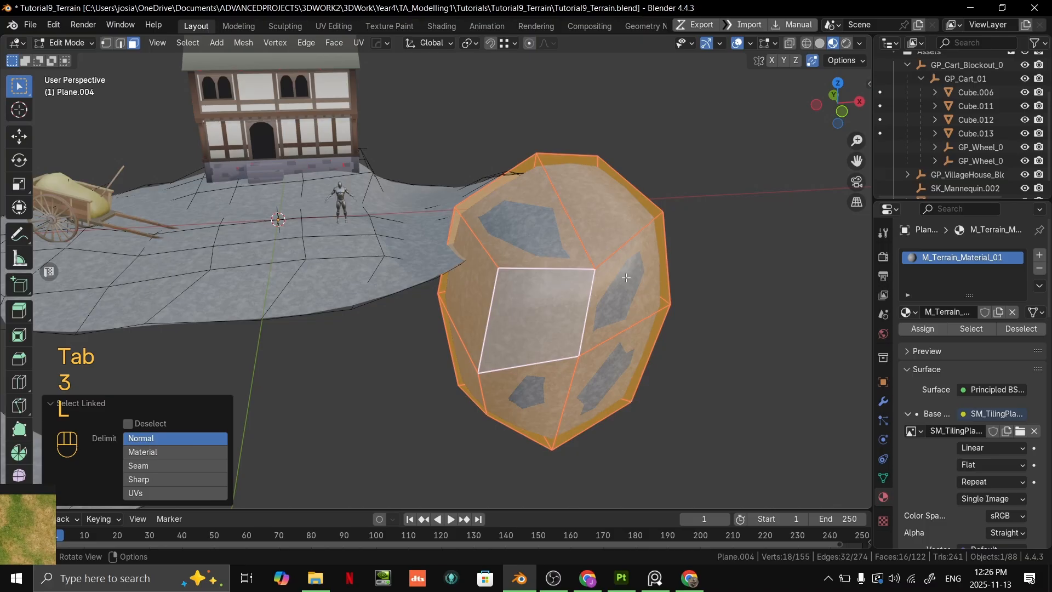
{"action": "key", "text": "l"}
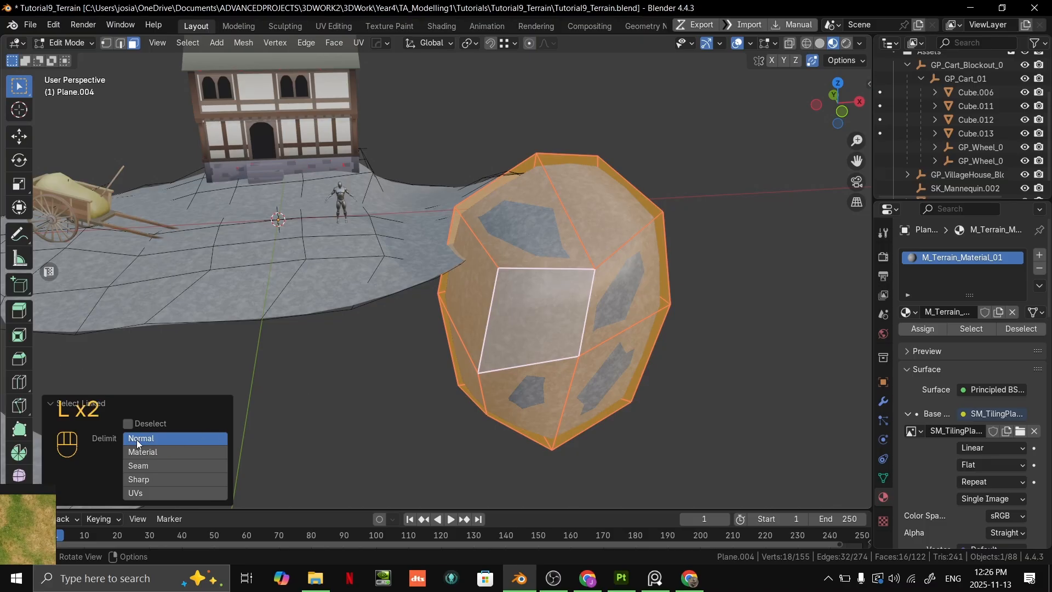
- Return to the UV Editing workspace and scale the boulder's UVs down to about 0.32
{"action": "middle_click_drag", "start_coordinate": [296, 329], "coordinate": [332, 321]}
{"action": "scroll", "coordinate": [329, 307], "scroll_direction": "down", "scroll_amount": 1}
{"action": "left_click", "coordinate": [338, 24]}
{"action": "scroll", "coordinate": [192, 307], "scroll_direction": "down", "scroll_amount": 3}
{"action": "middle_click_drag", "start_coordinate": [191, 307], "coordinate": [93, 270]}
{"action": "scroll", "coordinate": [767, 324], "scroll_direction": "down", "scroll_amount": 3}
{"action": "middle_click_drag", "start_coordinate": [855, 356], "coordinate": [701, 315], "text": "shift"}
{"action": "key", "text": "s"}
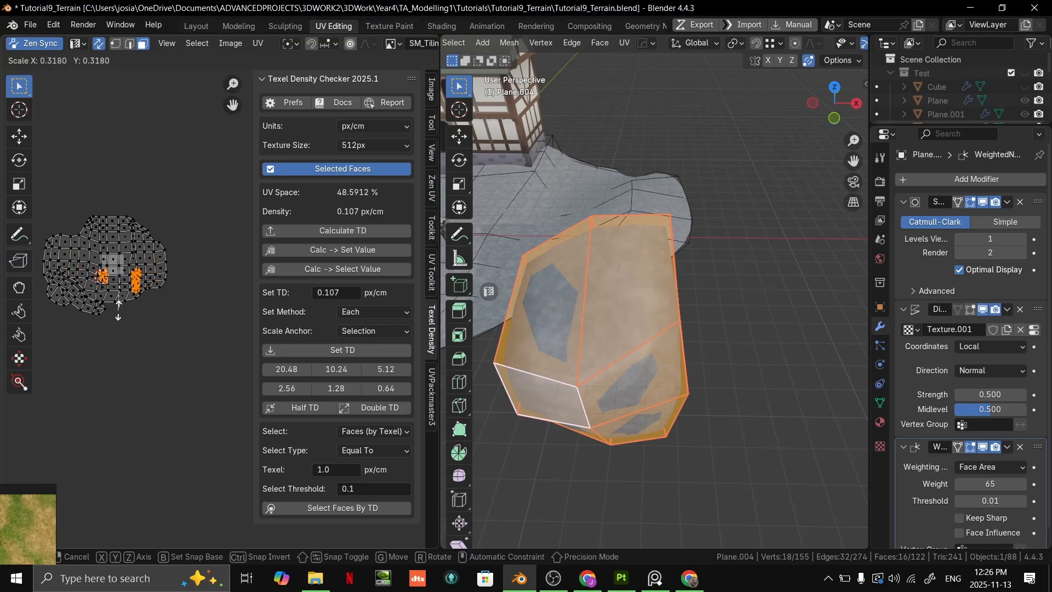
{"action": "left_click", "coordinate": [119, 314]}
- Leave Edit Mode and examine the rescaled noise texture on the boulder from several sides
{"action": "key", "text": "Tab"}
{"action": "middle_click_drag", "start_coordinate": [652, 329], "coordinate": [737, 249]}
{"action": "key", "text": "Tab"}
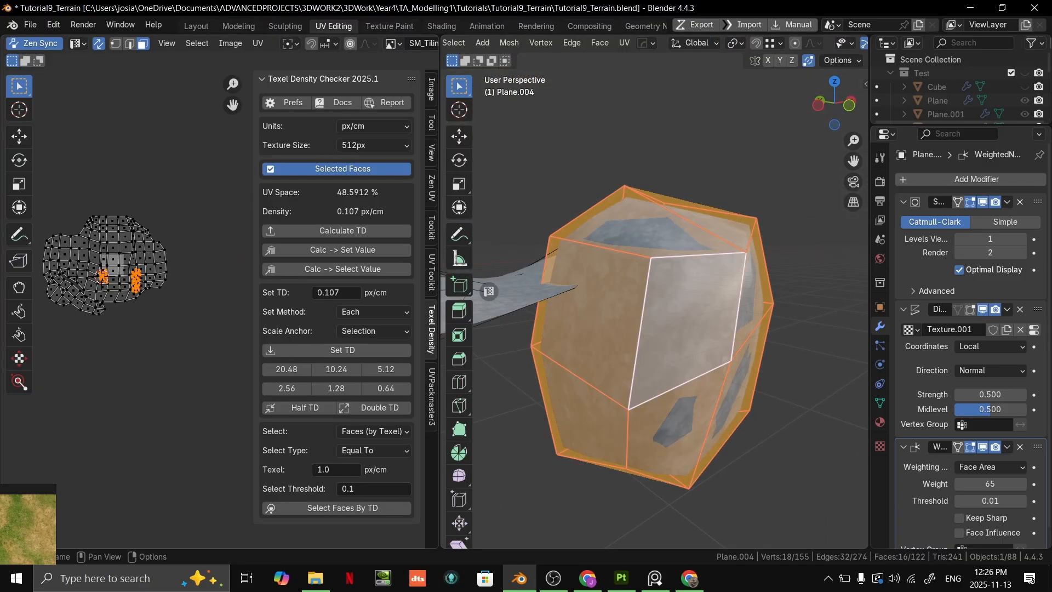
{"action": "key", "text": "Tab"}
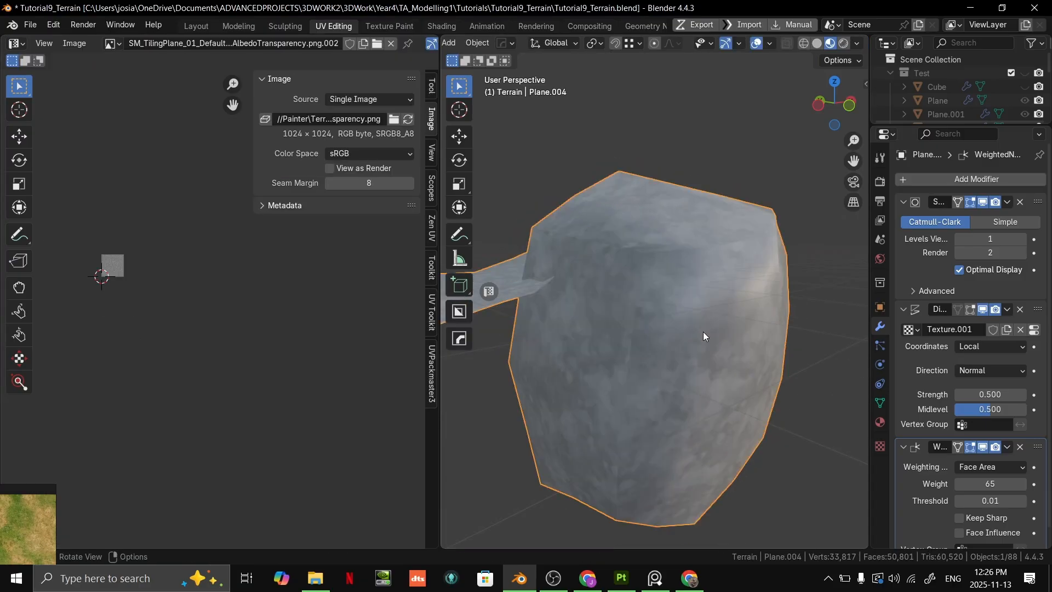
{"action": "middle_click_drag", "start_coordinate": [703, 332], "coordinate": [756, 299]}
{"action": "scroll", "coordinate": [726, 244], "scroll_direction": "up", "scroll_amount": 5}
{"action": "scroll", "coordinate": [729, 236], "scroll_direction": "down", "scroll_amount": 2}
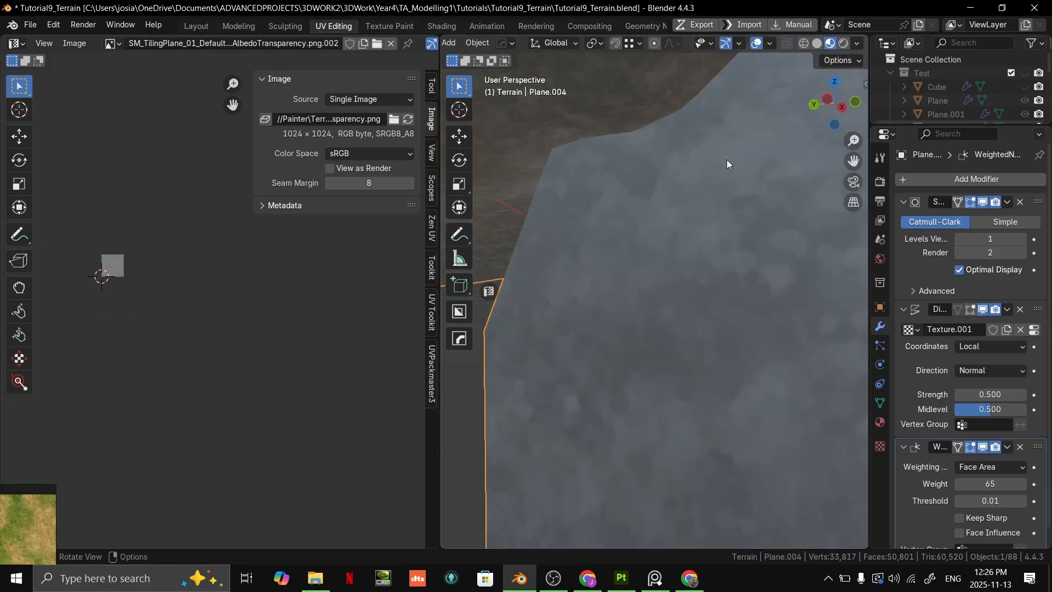
- Switch back to the Layout workspace and examine the noise texture across the whole terrain and boulder
{"action": "scroll", "coordinate": [728, 155], "scroll_direction": "down", "scroll_amount": 5}
{"action": "middle_click_drag", "start_coordinate": [705, 211], "coordinate": [656, 348]}
{"action": "scroll", "coordinate": [654, 344], "scroll_direction": "down", "scroll_amount": 4}
{"action": "left_click", "coordinate": [197, 25]}
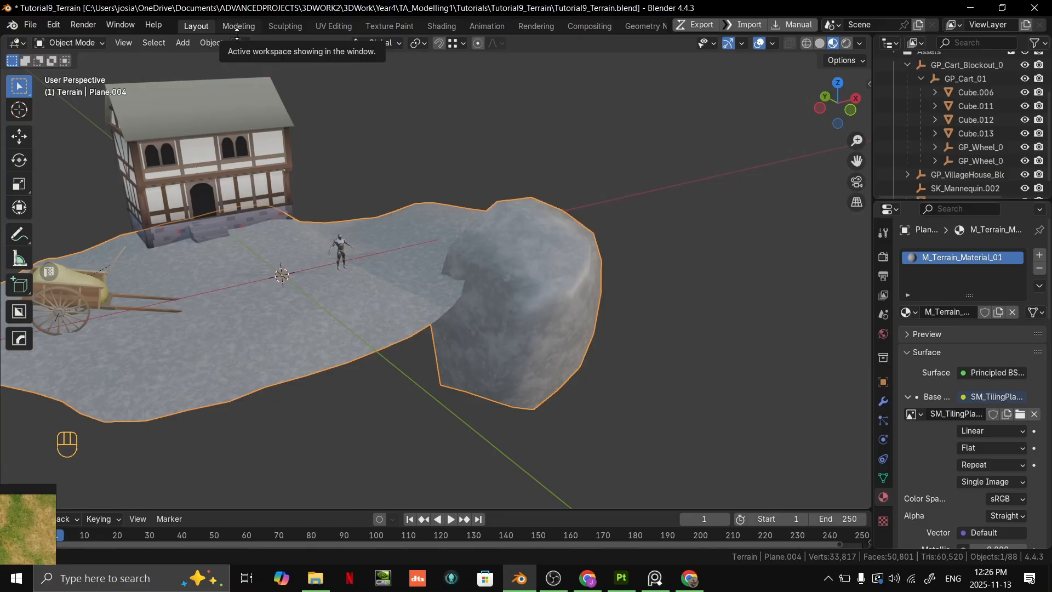
{"action": "middle_click_drag", "start_coordinate": [482, 285], "coordinate": [575, 251]}
{"action": "scroll", "coordinate": [536, 234], "scroll_direction": "down", "scroll_amount": 3}
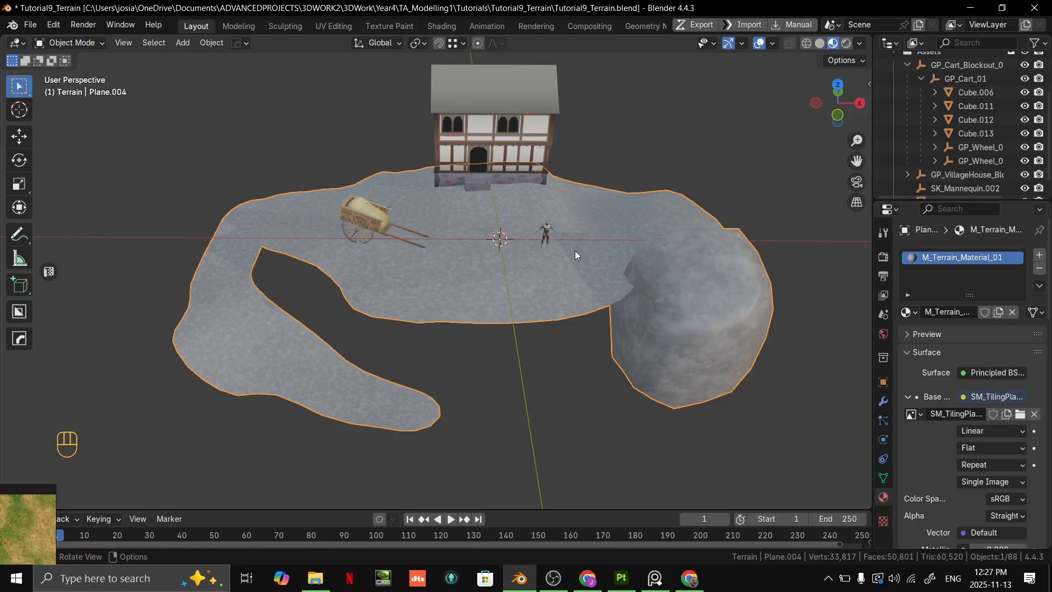
{"action": "left_click", "coordinate": [990, 578]}
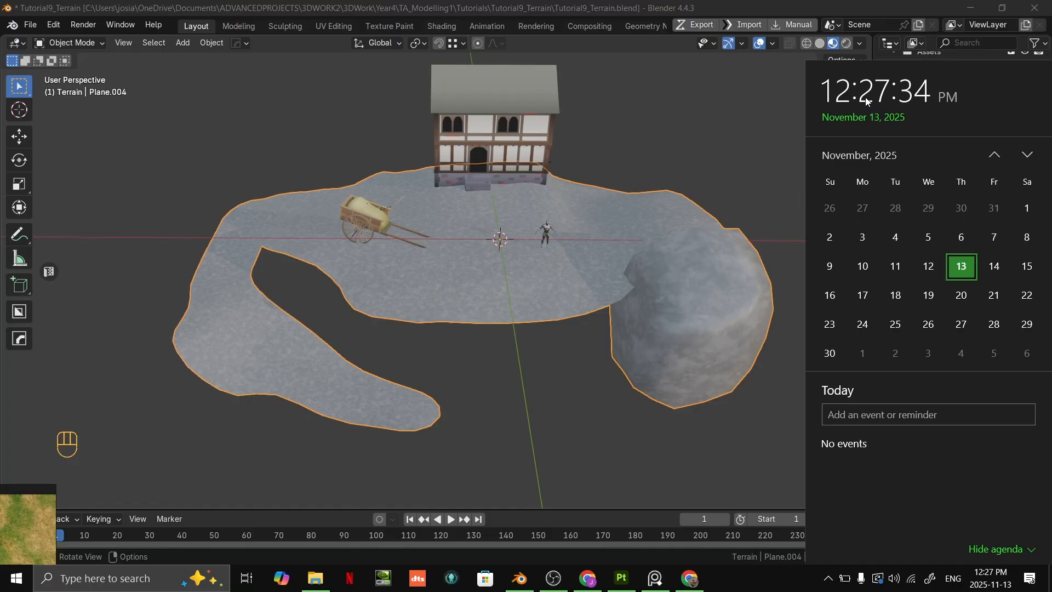
{"action": "scroll", "coordinate": [717, 161], "scroll_direction": "down", "scroll_amount": 2}
{"action": "middle_click_drag", "start_coordinate": [715, 163], "coordinate": [718, 195]}
{"action": "scroll", "coordinate": [718, 195], "scroll_direction": "up", "scroll_amount": 2}
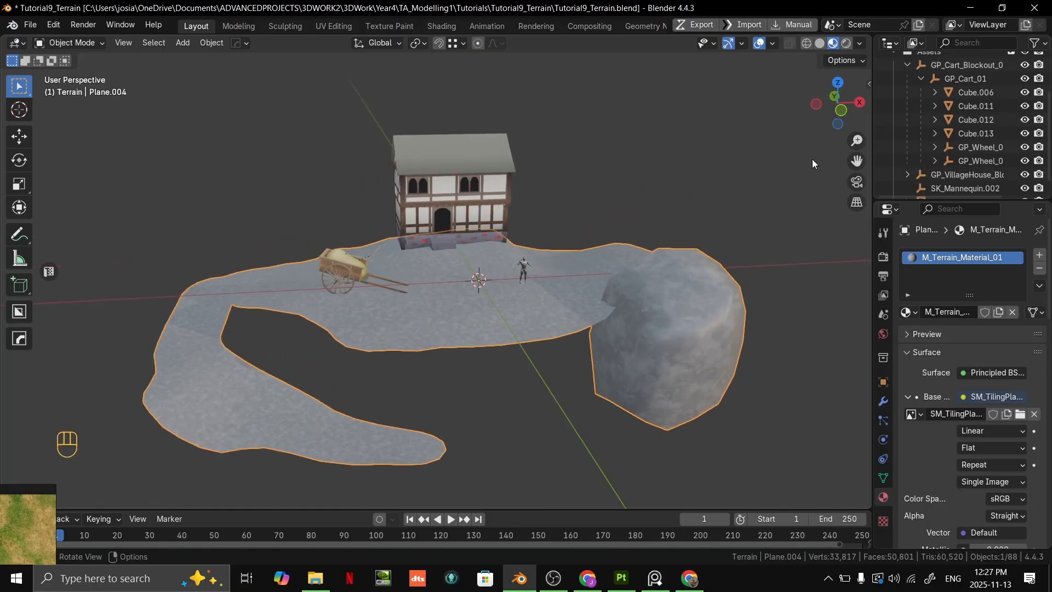
{"action": "left_click", "coordinate": [990, 578]}
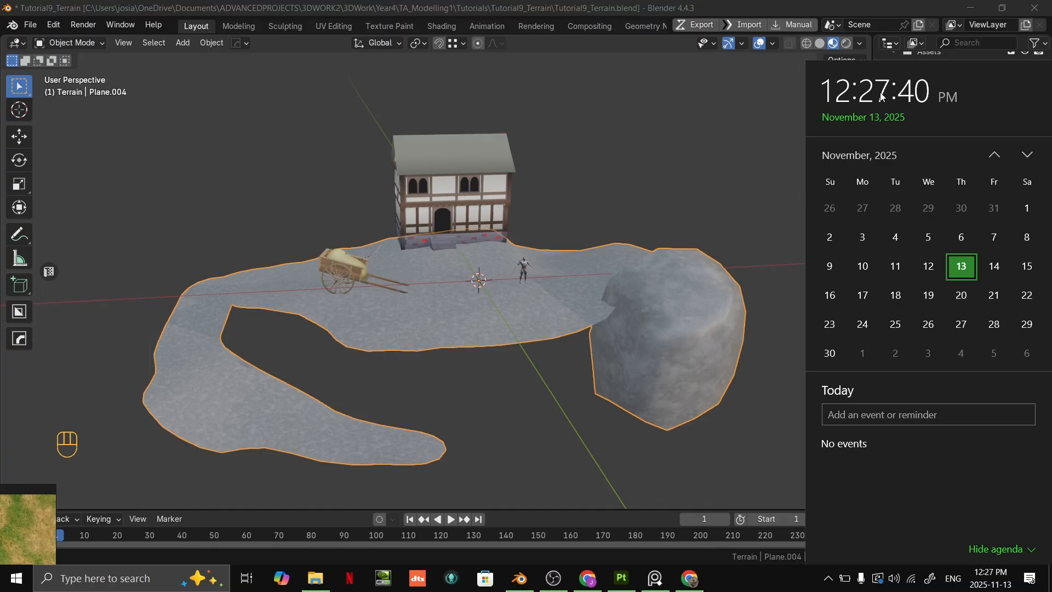
{"action": "key", "text": "alt+Tab"}
{"action": "key", "text": "alt+Tab"}
{"action": "key", "text": "alt+Tab"}
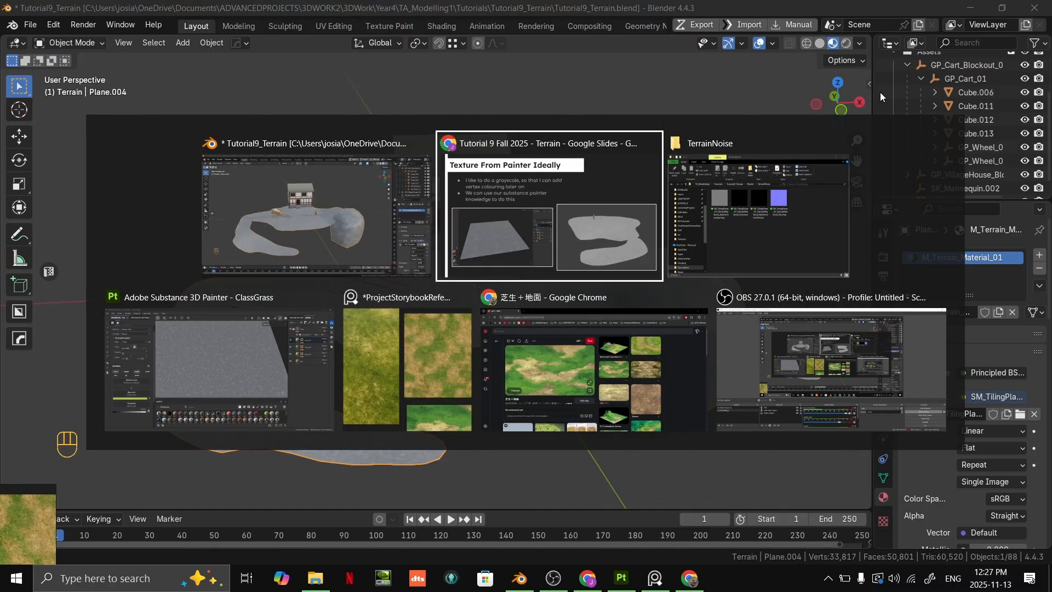
{"action": "key", "text": "alt+Tab"}
{"action": "key", "text": "alt+Tab"}
{"action": "key", "text": "alt+Tab"}
{"action": "key", "text": "alt+Tab"}
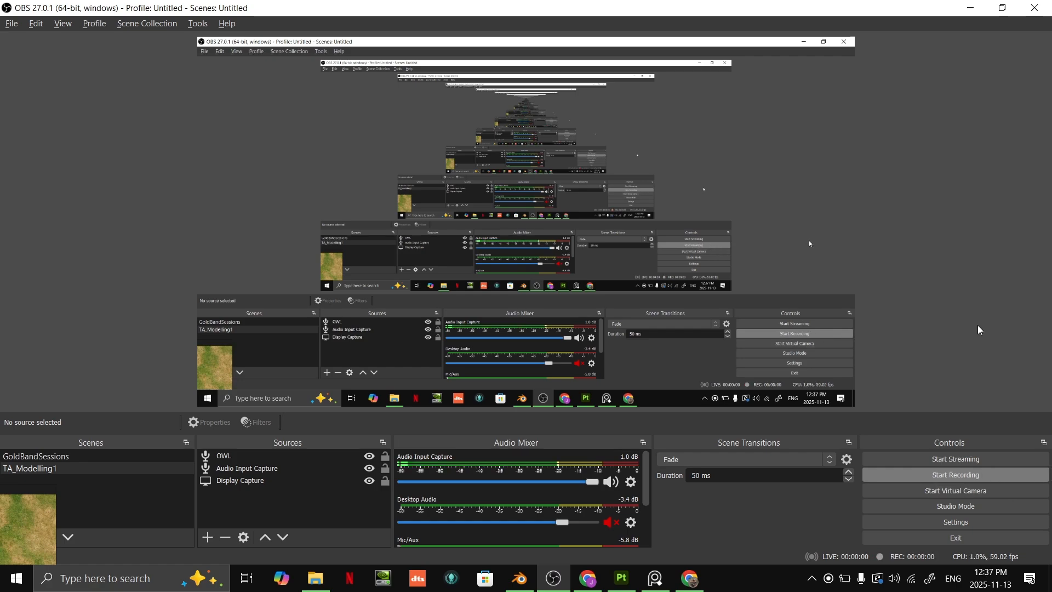
{"action": "key", "text": "alt+Tab"}
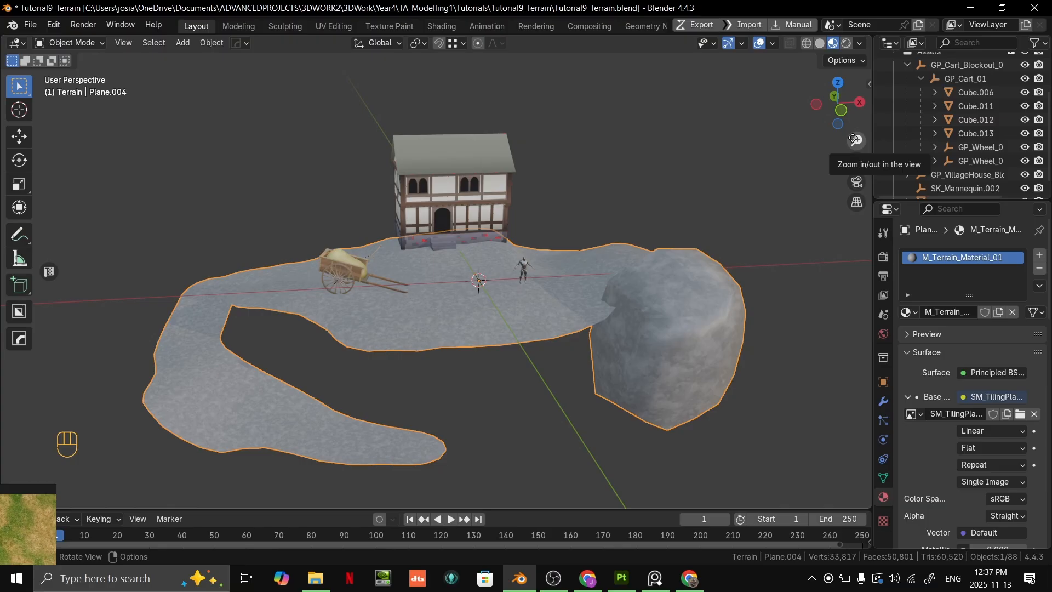
- Switch to the Google Slides terrain presentation and advance to the section on vertex colours
{"action": "key", "text": "alt+Tab"}
{"action": "key", "text": "alt+Tab"}
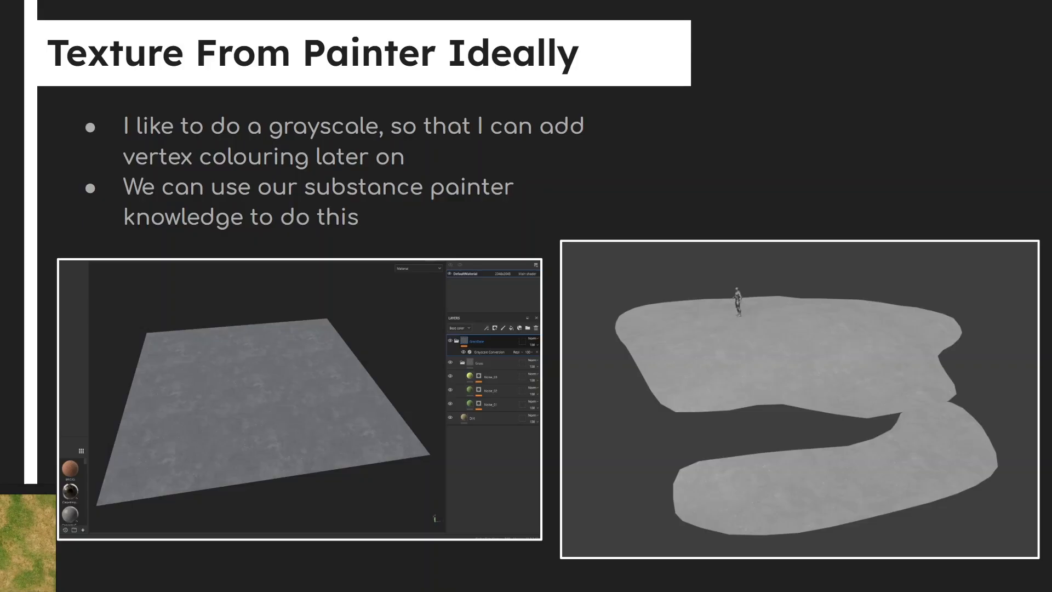
{"action": "key", "text": "Right"}
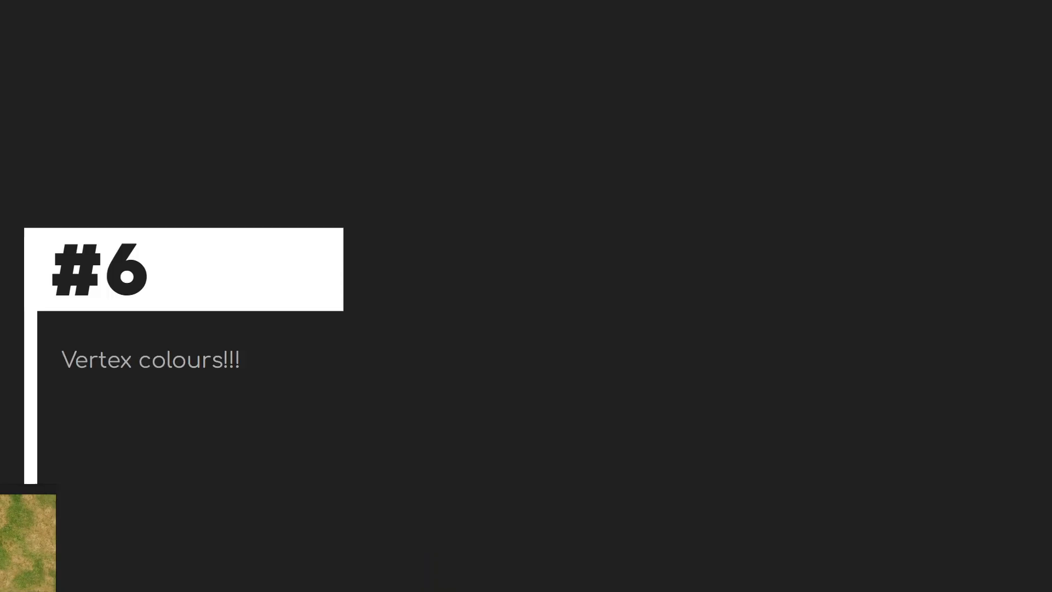
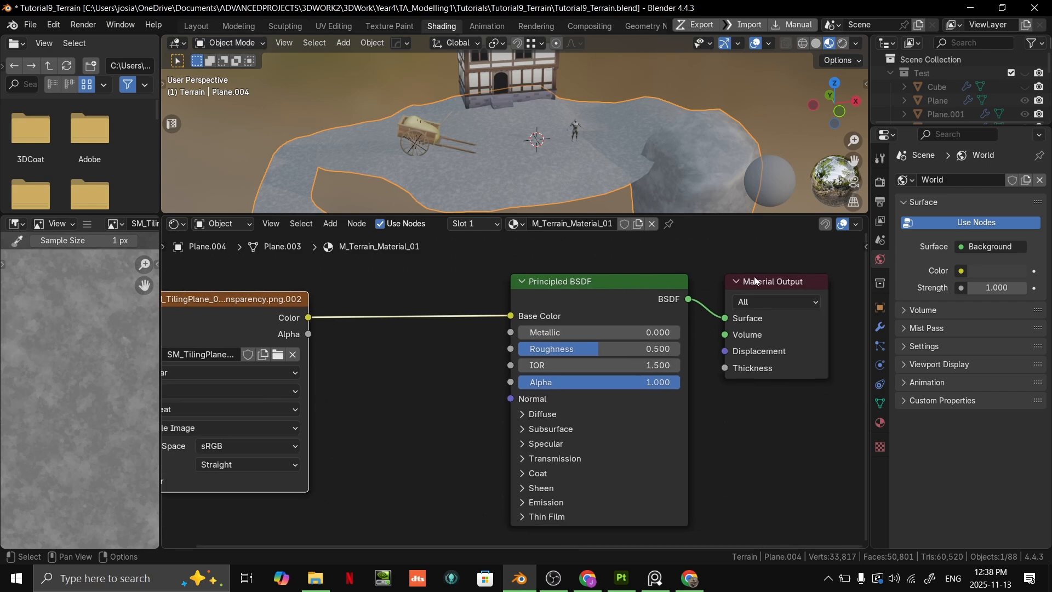
- Move the image texture node farther from the Principled BSDF in the terrain material to make room for another node
{"action": "middle_click_drag", "start_coordinate": [383, 300], "coordinate": [601, 310]}
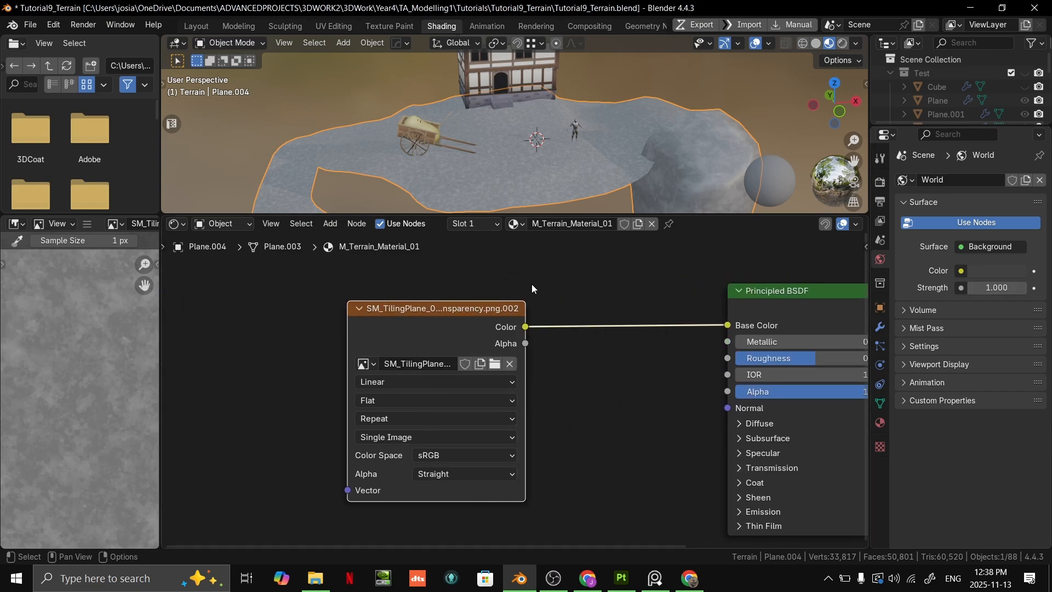
{"action": "key", "text": "F3"}
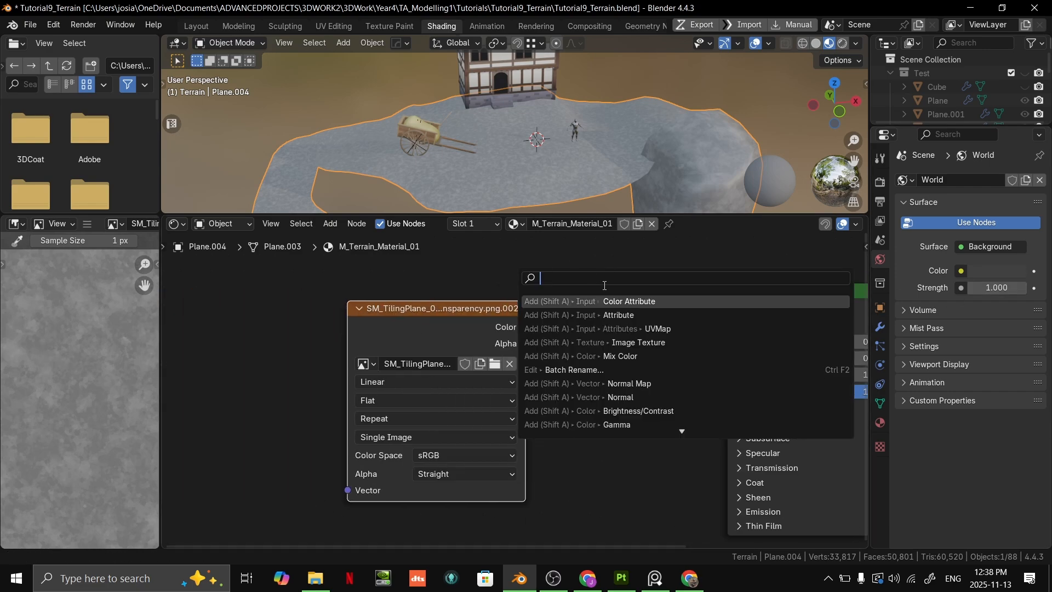
{"action": "key", "text": "Escape"}
{"action": "middle_click_drag", "start_coordinate": [640, 297], "coordinate": [566, 326]}
{"action": "scroll", "coordinate": [589, 175], "scroll_direction": "up", "scroll_amount": 4}
{"action": "middle_click_drag", "start_coordinate": [590, 175], "coordinate": [581, 218]}
{"action": "scroll", "coordinate": [517, 343], "scroll_direction": "down", "scroll_amount": 2}
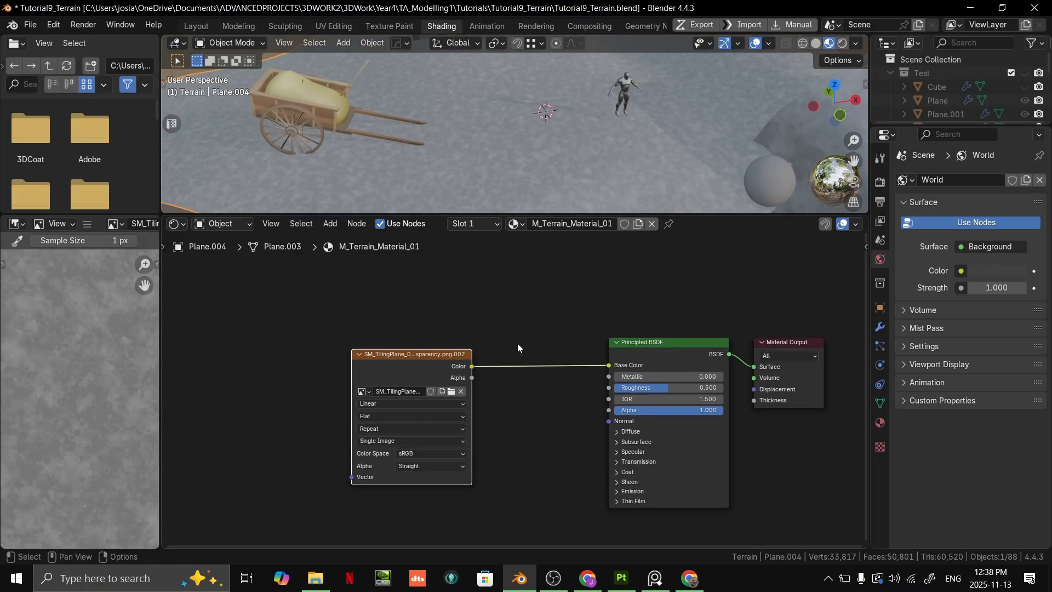
{"action": "left_click_drag", "start_coordinate": [425, 347], "coordinate": [394, 290]}
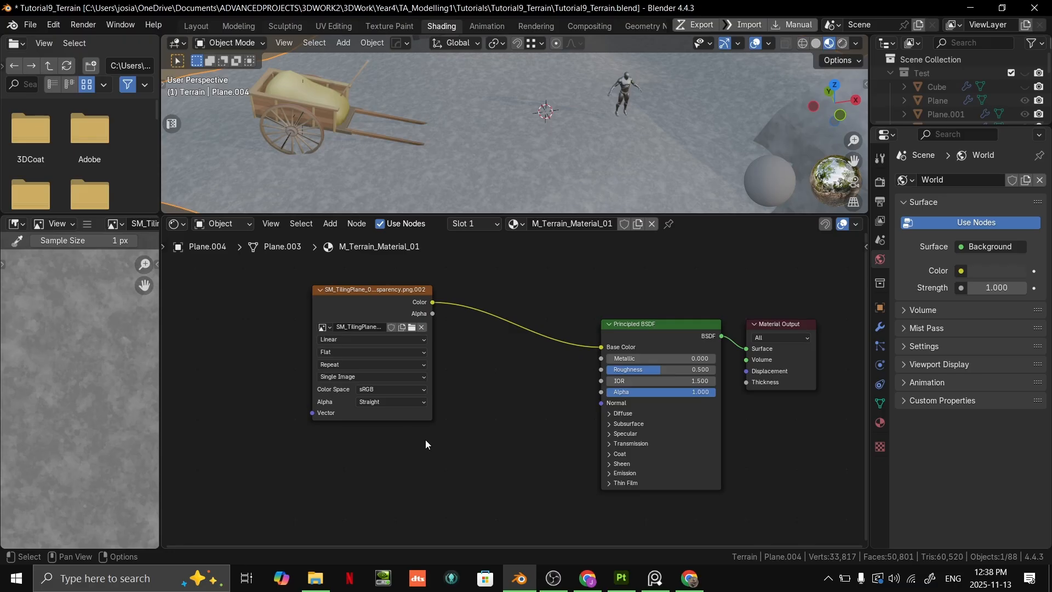
- Add a Color Attribute node below the image texture node and check its list of available attributes
{"action": "key", "text": "F3"}
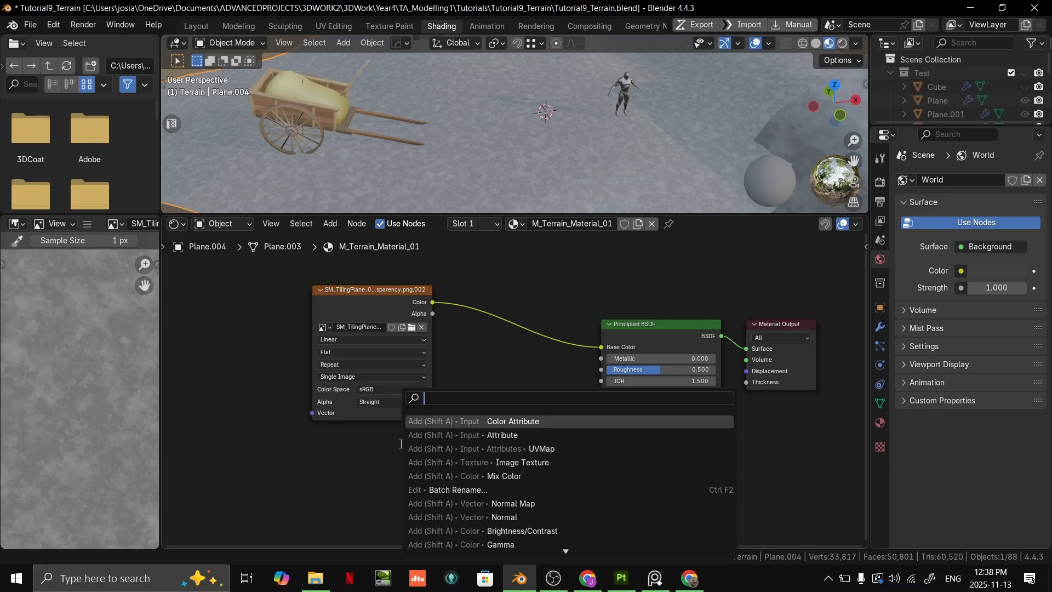
{"action": "type", "text": "co"}
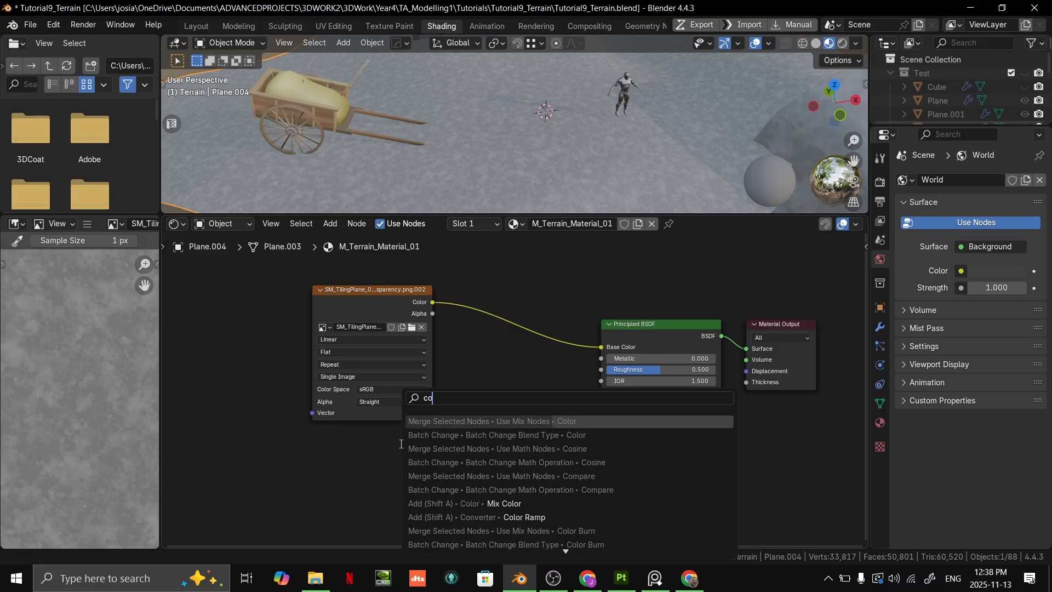
{"action": "type", "text": "lor"}
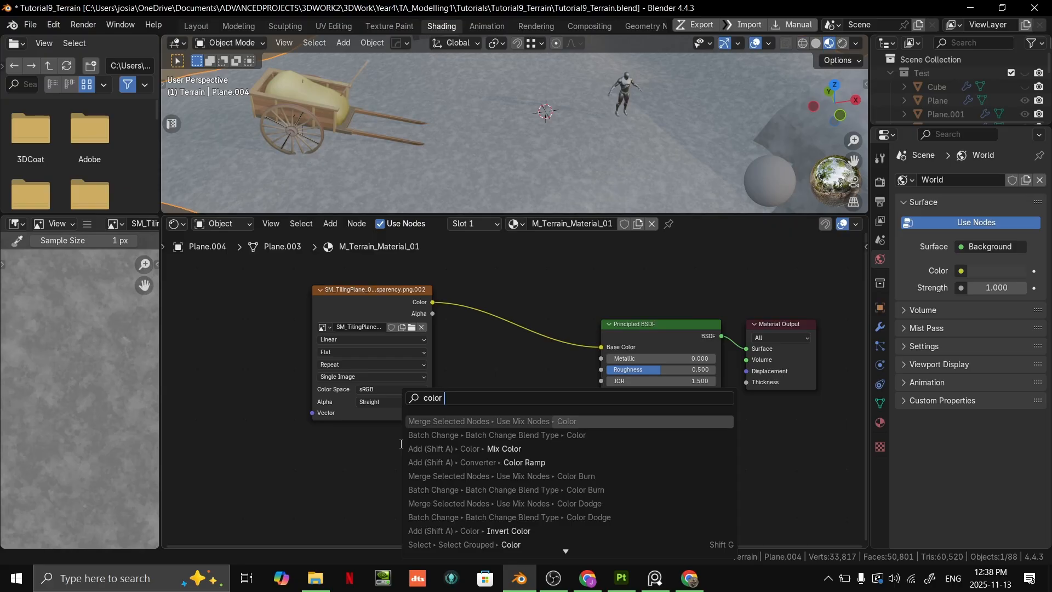
{"action": "type", "text": " attr"}
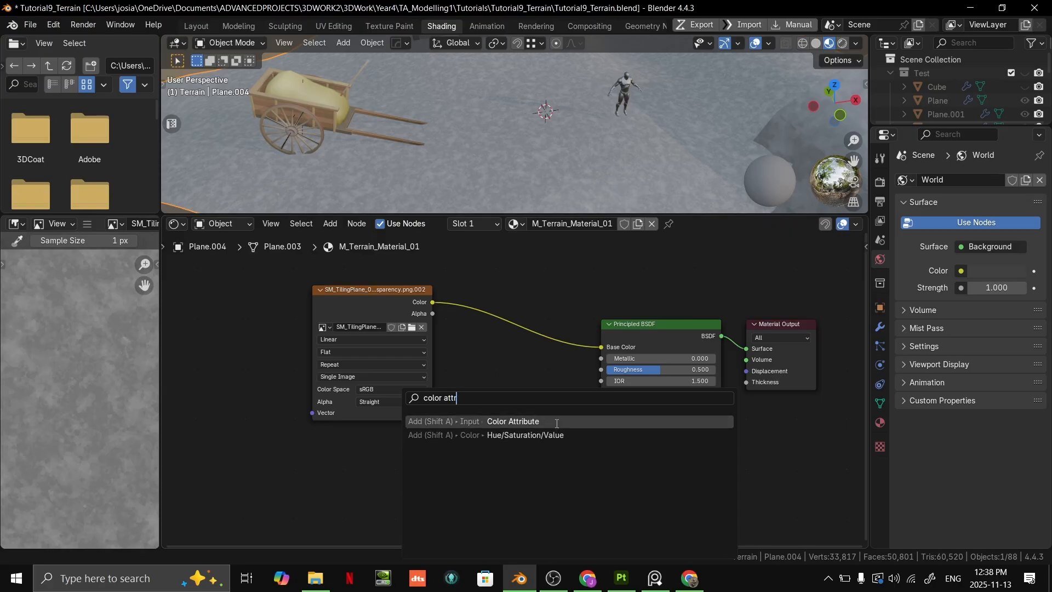
{"action": "key", "text": "Return"}
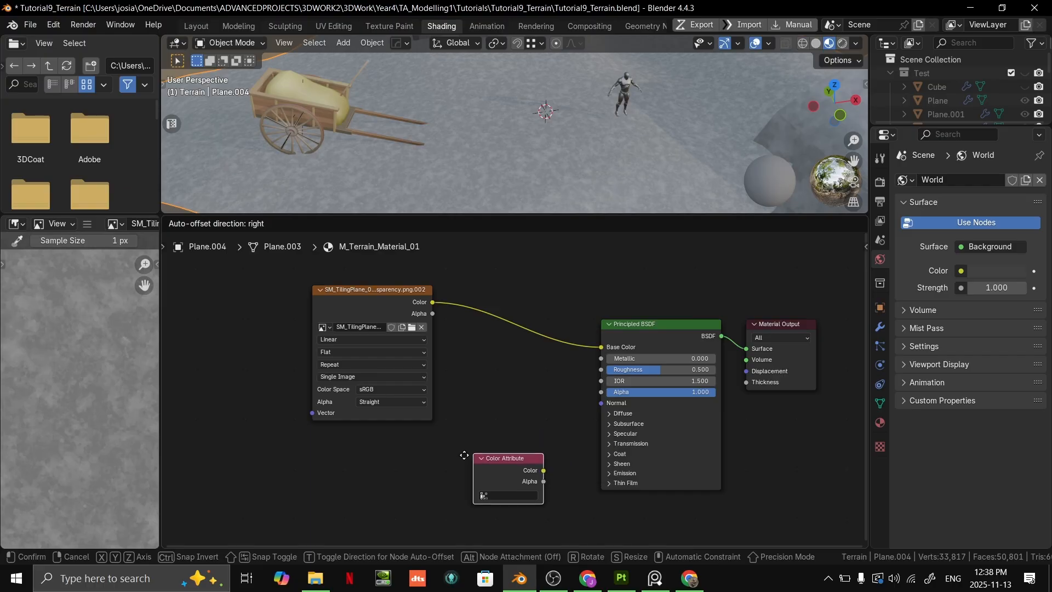
{"action": "left_click", "coordinate": [528, 514]}
{"action": "left_click", "coordinate": [474, 501]}
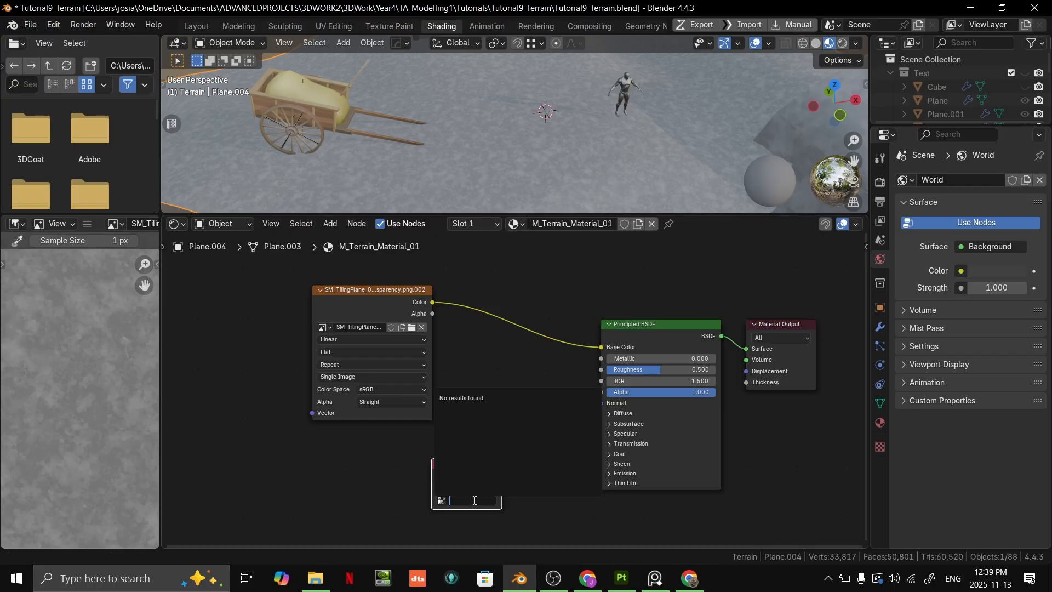
{"action": "left_click", "coordinate": [518, 512]}
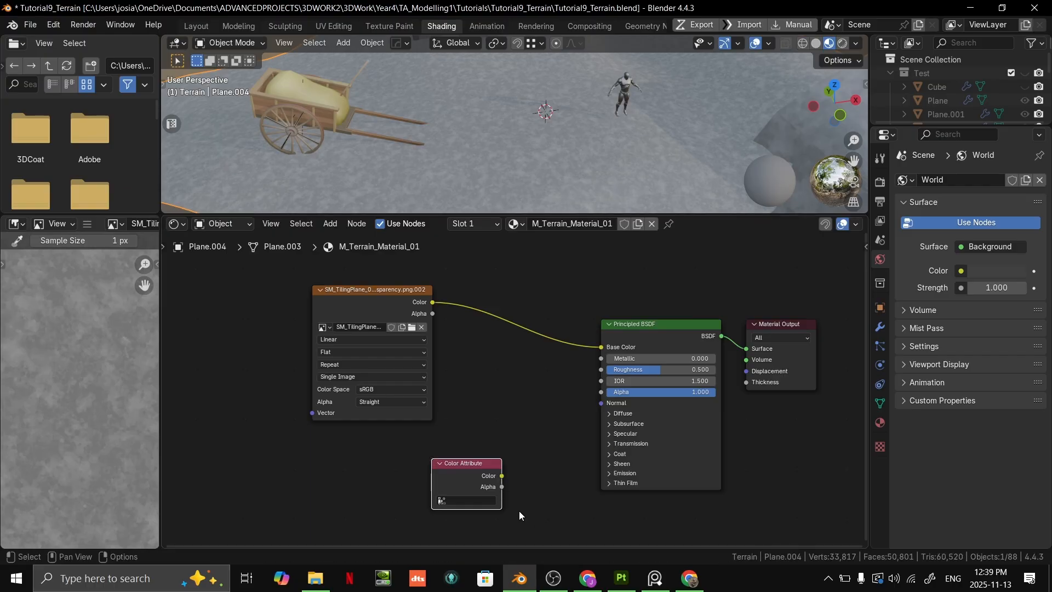
{"action": "left_click", "coordinate": [522, 412]}
{"action": "key", "text": "F3"}
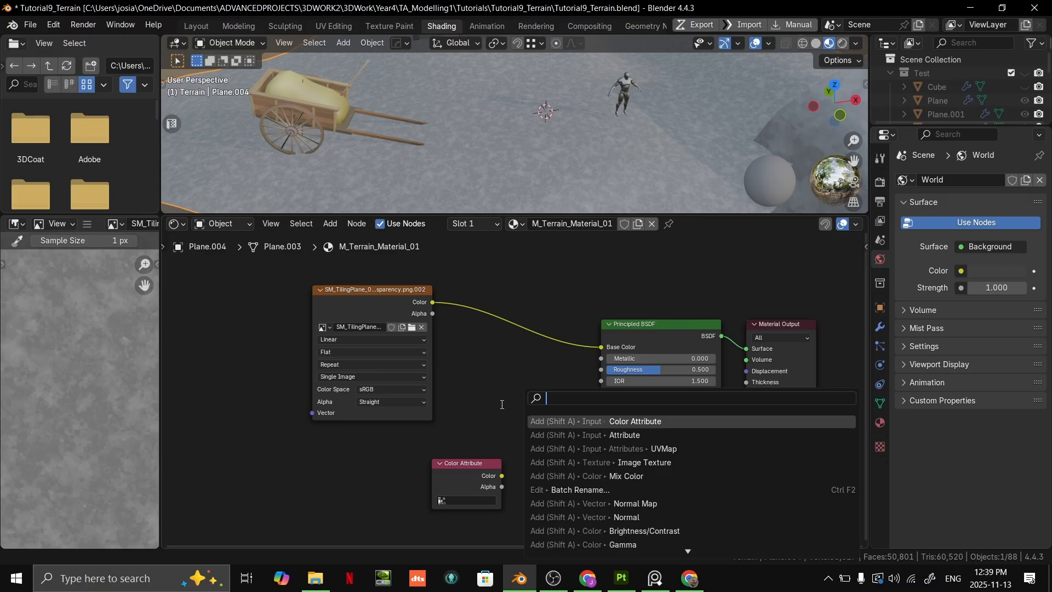
{"action": "key", "text": "Escape"}
{"action": "right_click", "coordinate": [496, 404]}
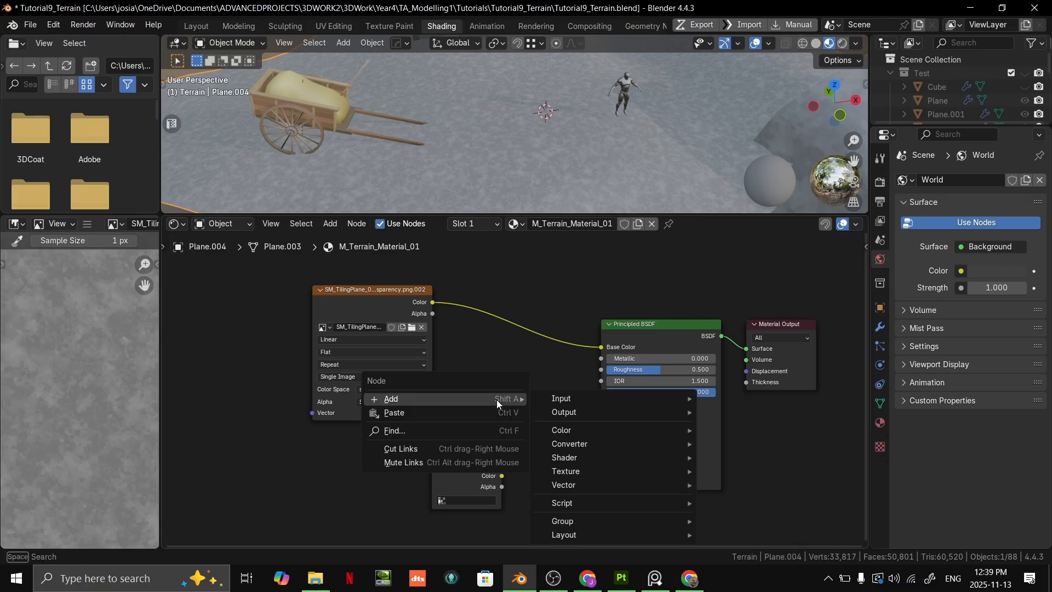
{"action": "right_click", "coordinate": [522, 365]}
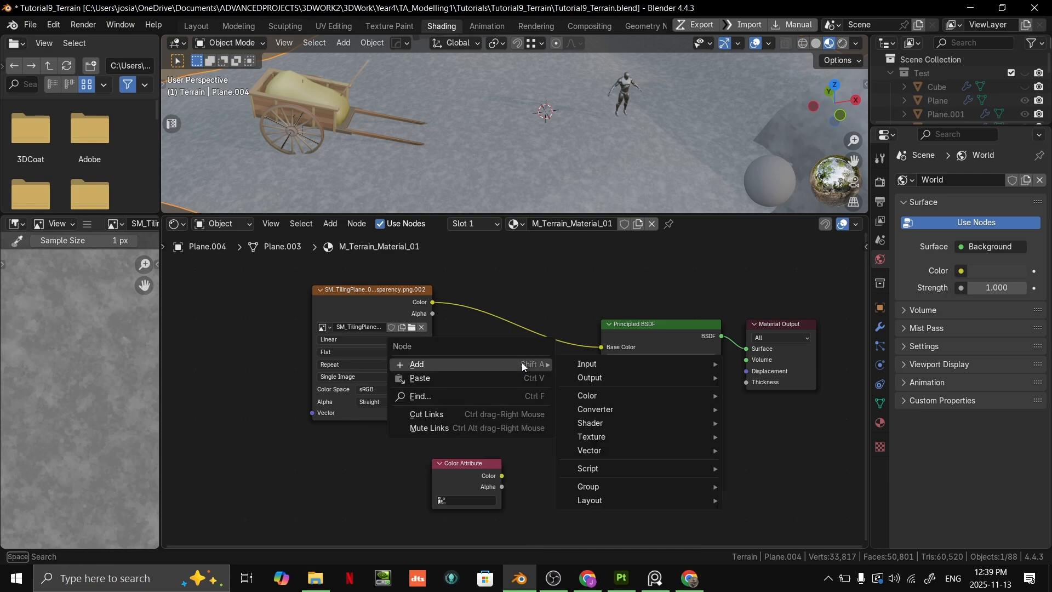
{"action": "left_click", "coordinate": [478, 395]}
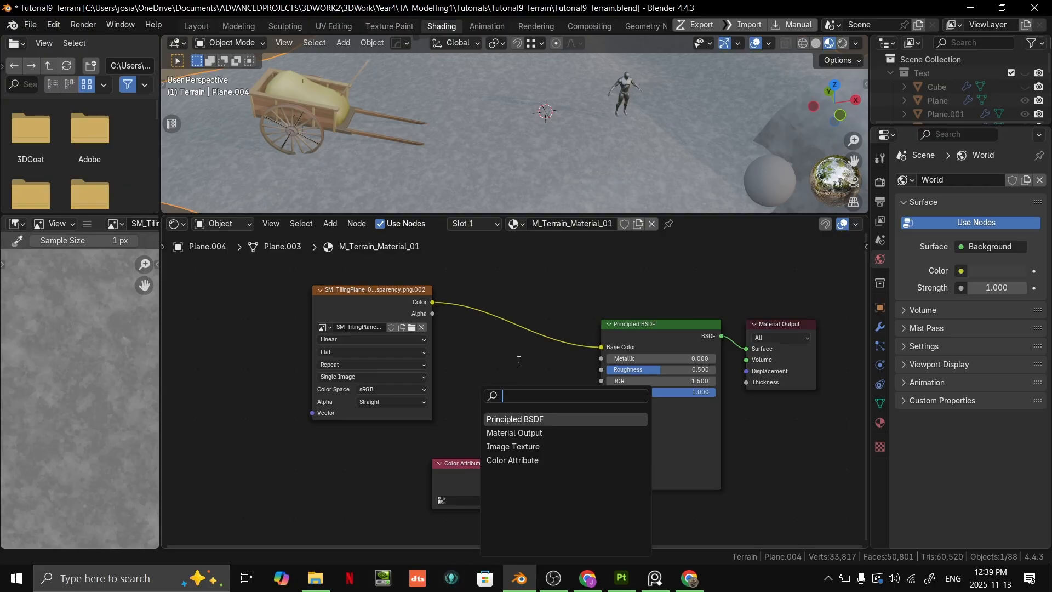
- Try an Attribute input node in front of the Principled BSDF, check its attribute types, and delete it
{"action": "right_click", "coordinate": [497, 373]}
{"action": "mouse_move", "coordinate": [479, 343]}
{"action": "mouse_move", "coordinate": [588, 342]}
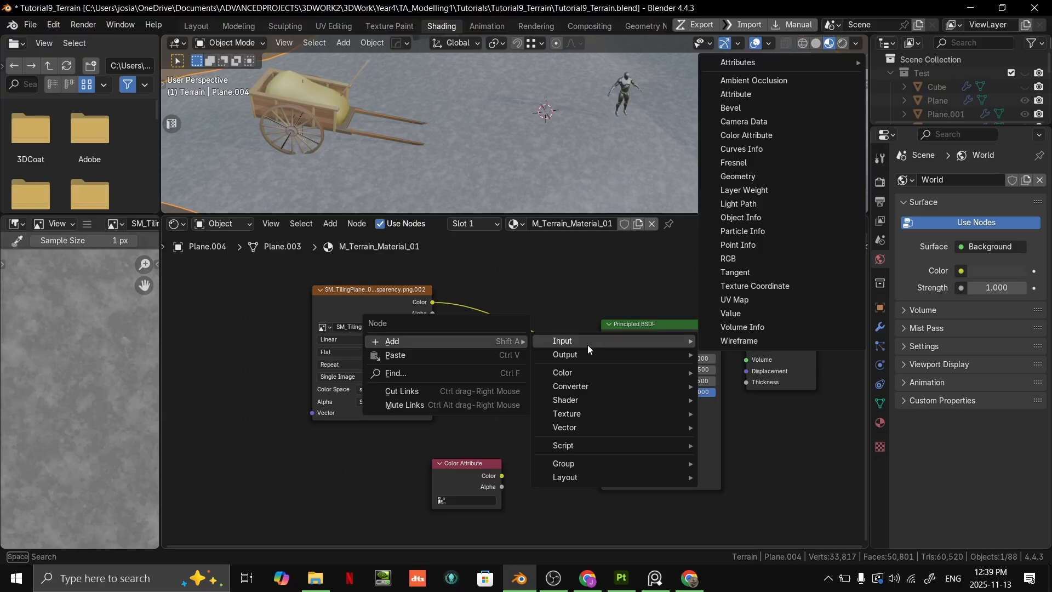
{"action": "mouse_move", "coordinate": [581, 373]}
{"action": "left_click", "coordinate": [768, 95]}
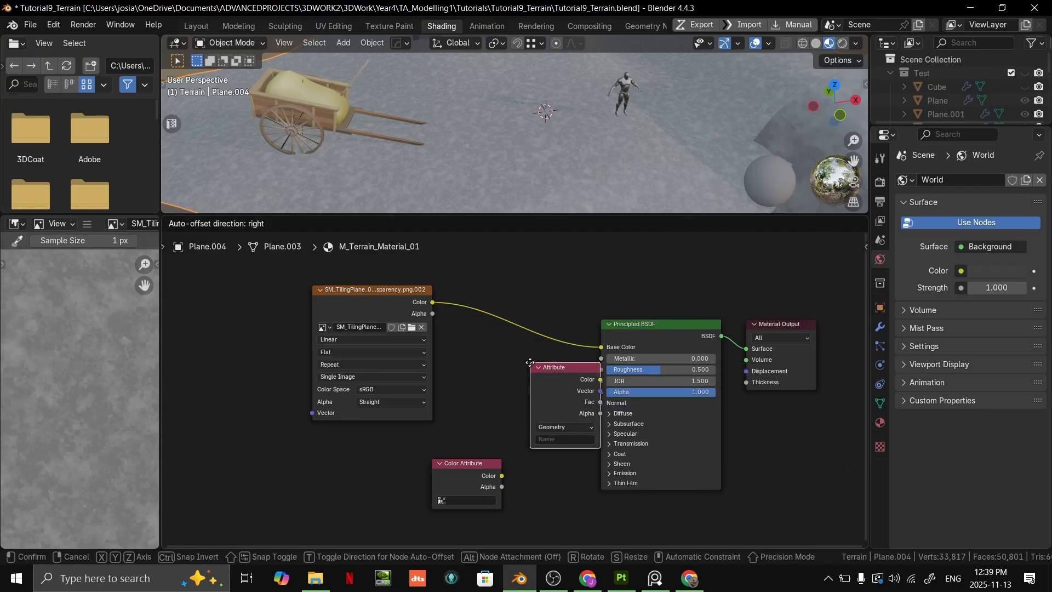
{"action": "left_click", "coordinate": [547, 405]}
{"action": "left_click", "coordinate": [547, 427]}
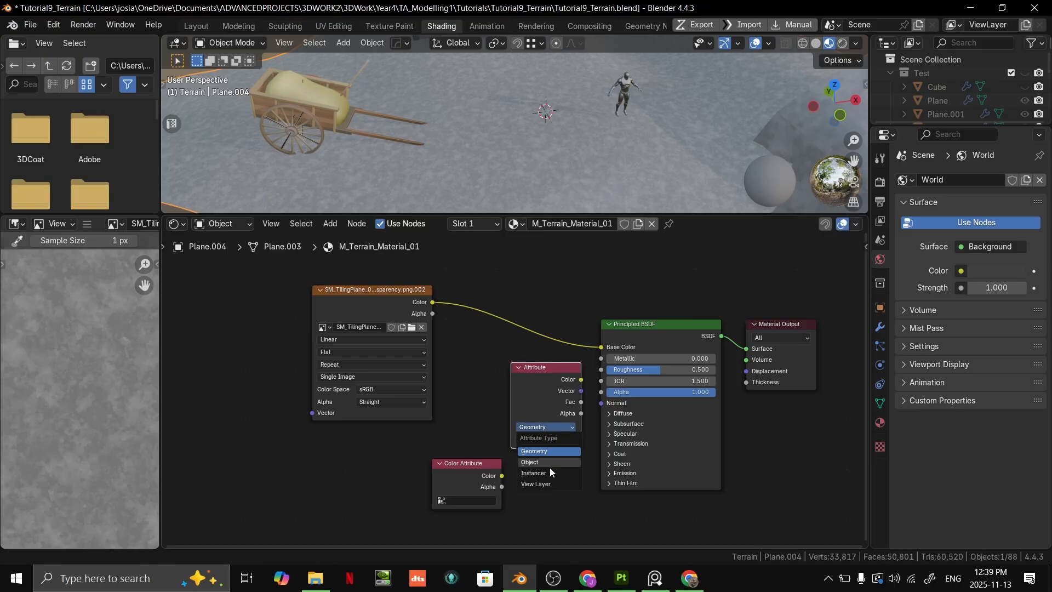
{"action": "left_click", "coordinate": [549, 439]}
{"action": "left_click", "coordinate": [534, 386]}
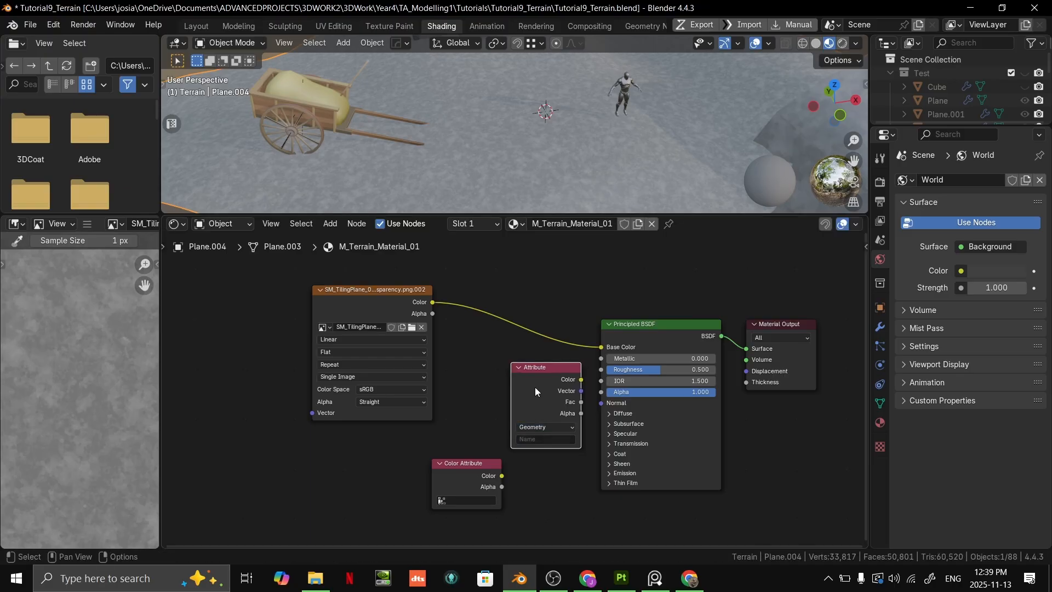
{"action": "left_click", "coordinate": [543, 359]}
{"action": "left_click", "coordinate": [545, 367]}
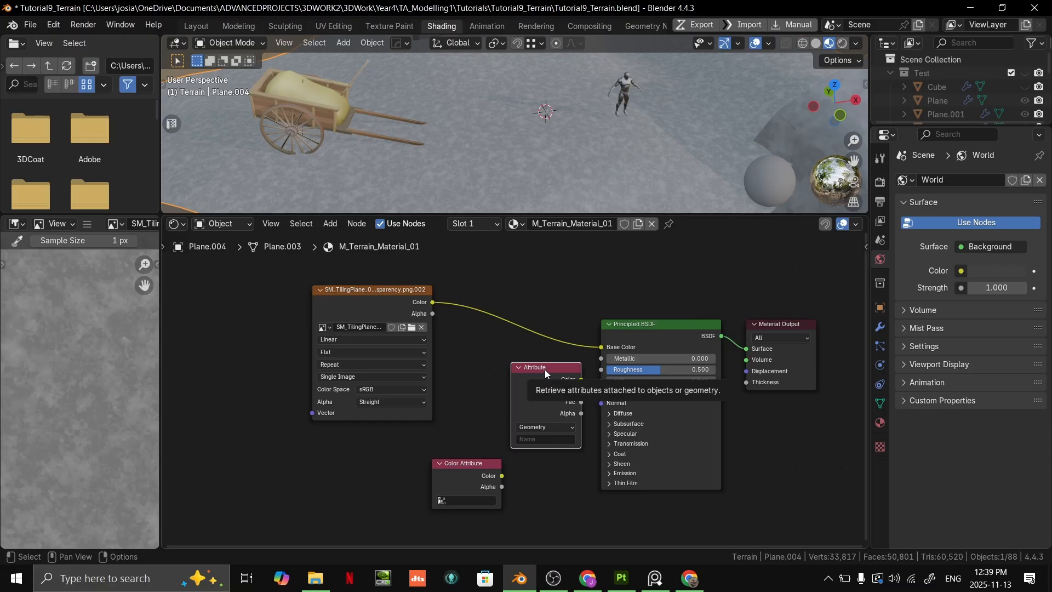
{"action": "key", "text": "Delete"}
{"action": "left_click", "coordinate": [459, 465]}
{"action": "right_click", "coordinate": [467, 450]}
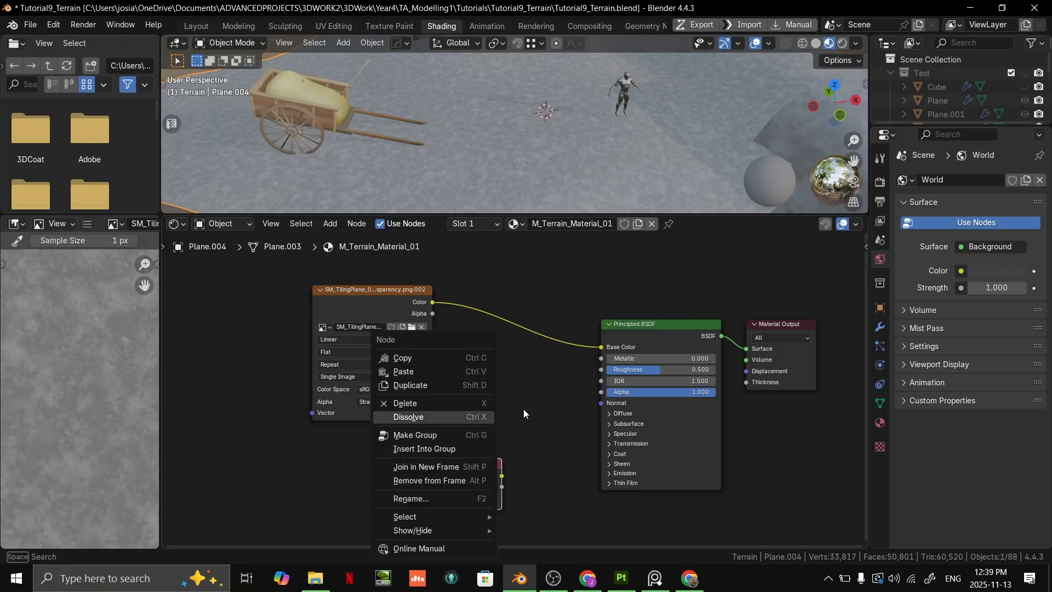
{"action": "right_click", "coordinate": [538, 405]}
{"action": "key", "text": "F3"}
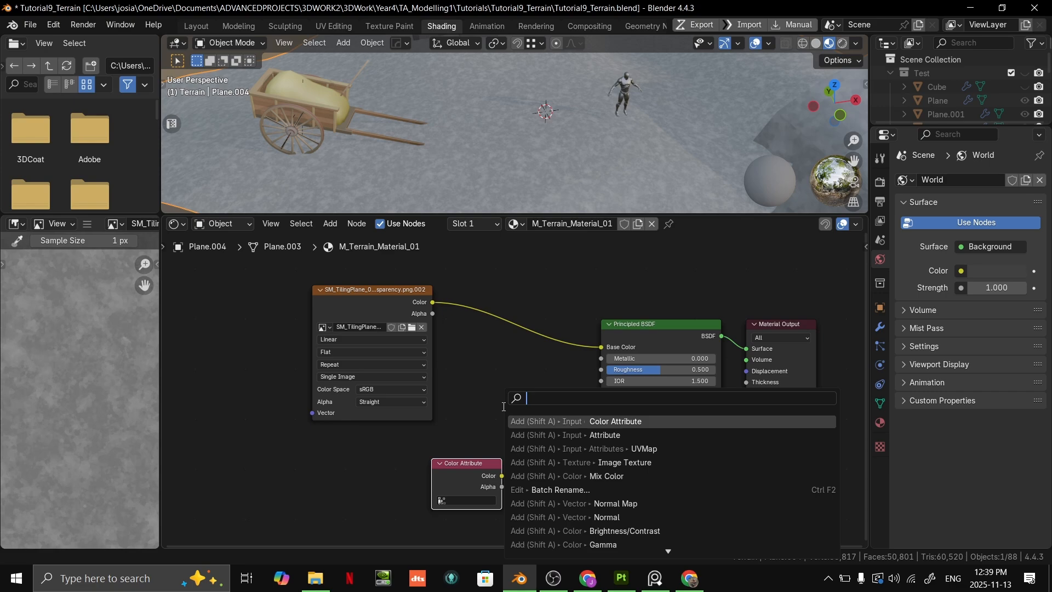
{"action": "left_click", "coordinate": [491, 382]}
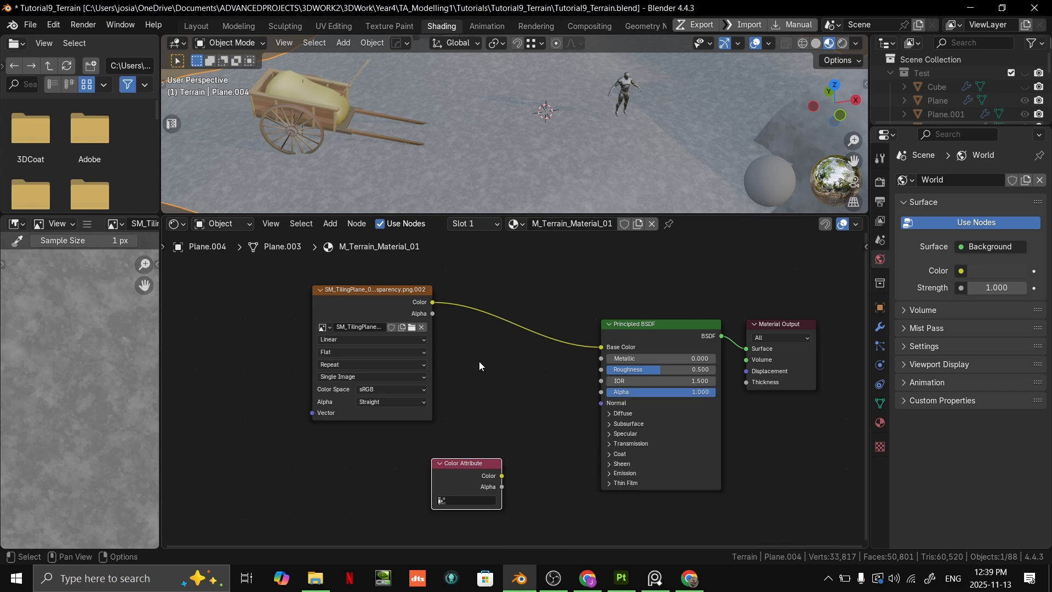
{"action": "left_click", "coordinate": [301, 223]}
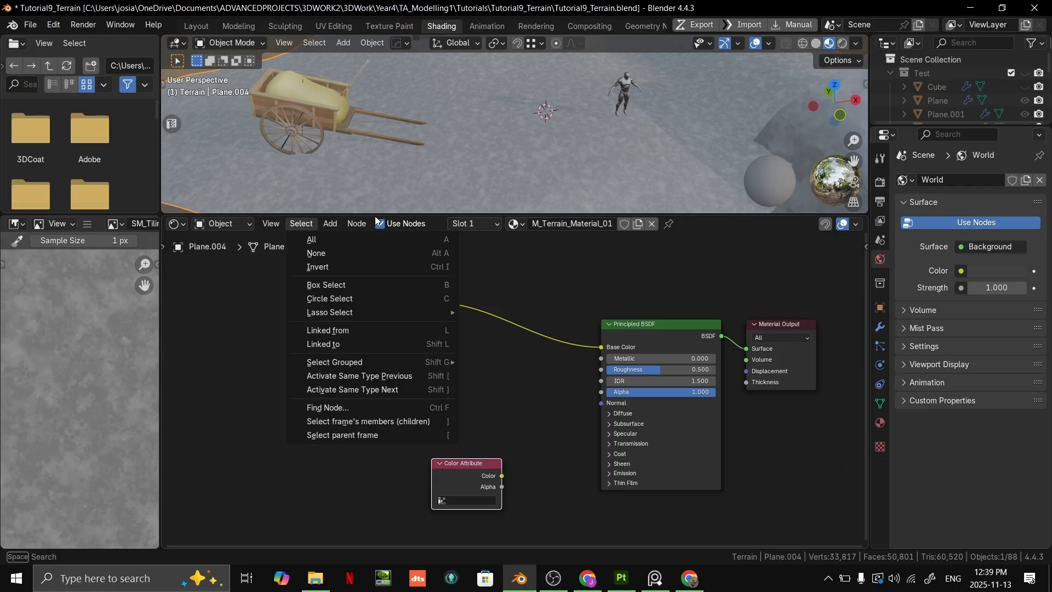
{"action": "mouse_move", "coordinate": [366, 222]}
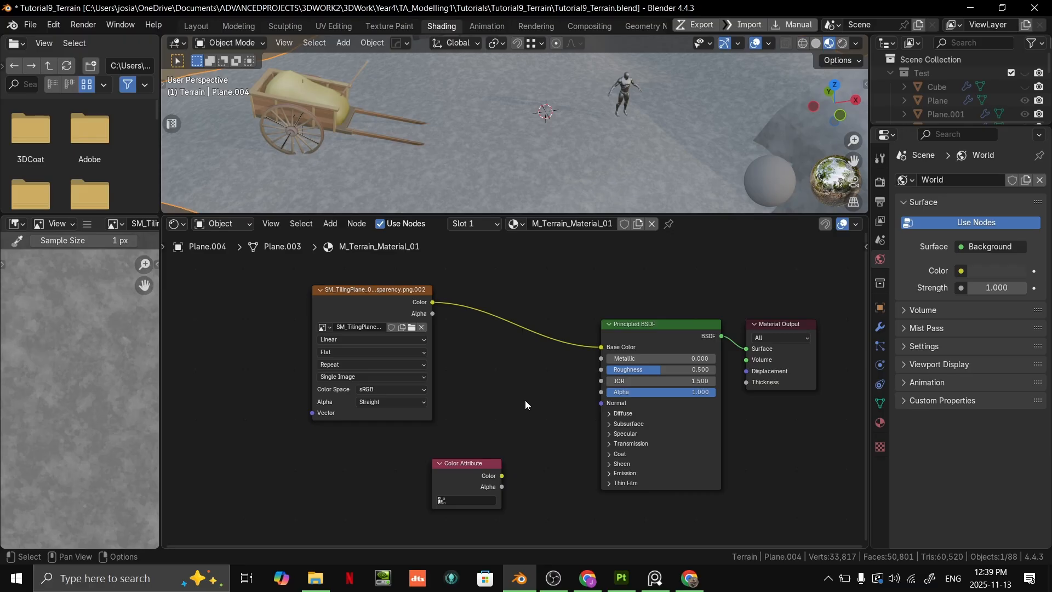
{"action": "key", "text": "XF86AudioRaiseVolume"}
{"action": "right_click", "coordinate": [512, 392]}
{"action": "mouse_move", "coordinate": [509, 391]}
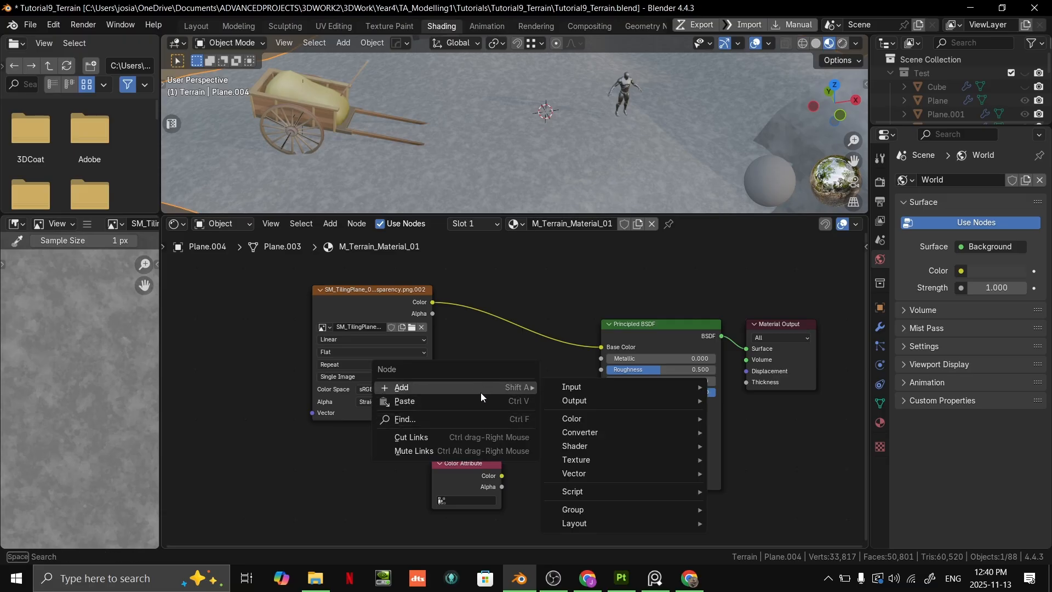
{"action": "left_click", "coordinate": [492, 350]}
{"action": "key", "text": "shift+a"}
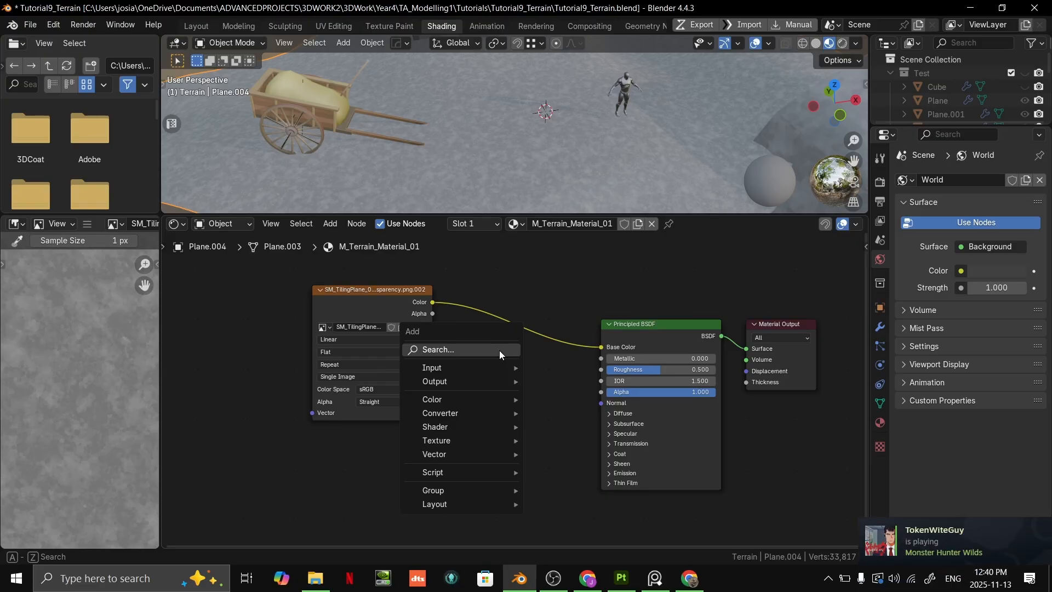
{"action": "left_click", "coordinate": [535, 396]}
{"action": "right_click", "coordinate": [535, 382]}
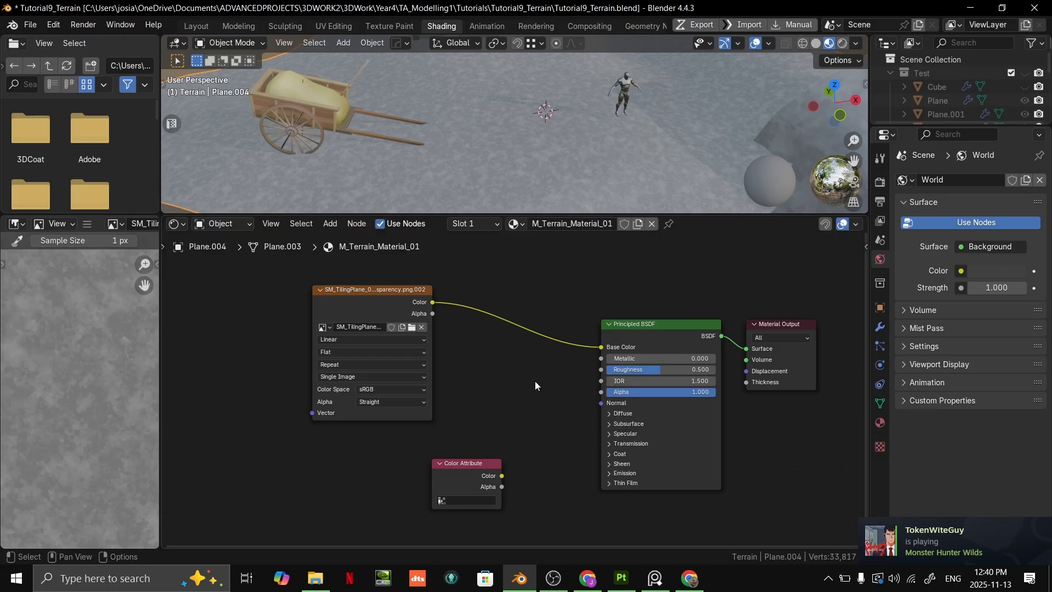
{"action": "key", "text": "F3"}
{"action": "key", "text": "Escape"}
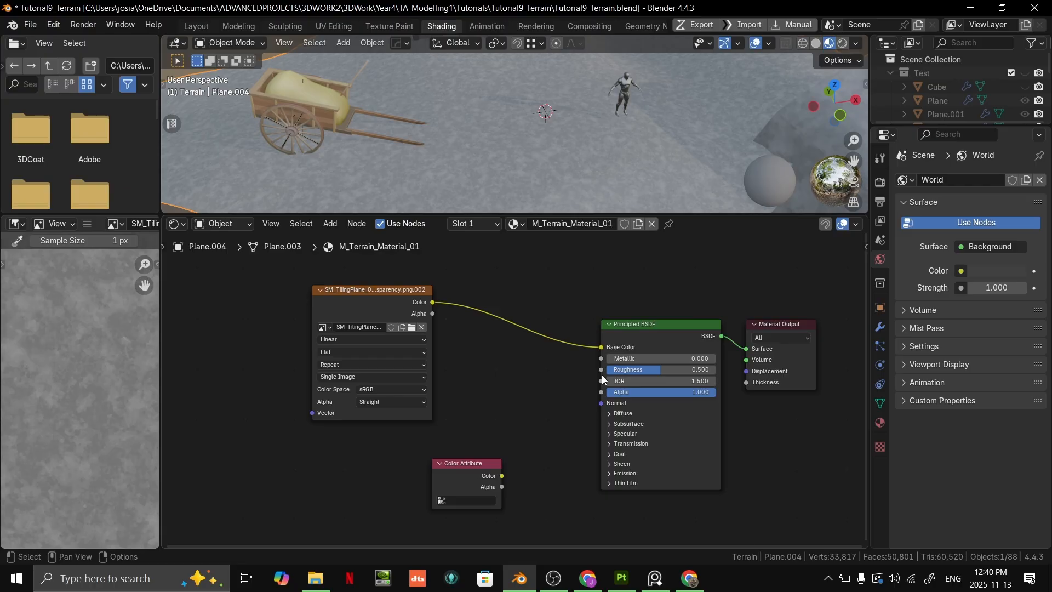
- Try to add a second Color Attribute node to the terrain material
{"action": "key", "text": "shift+a"}
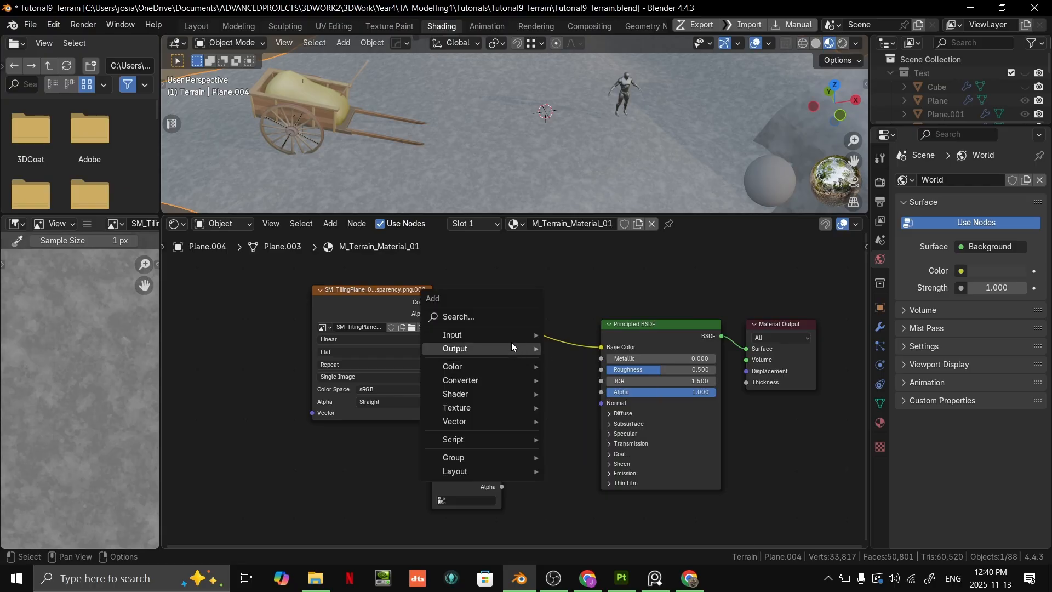
{"action": "left_click", "coordinate": [493, 316]}
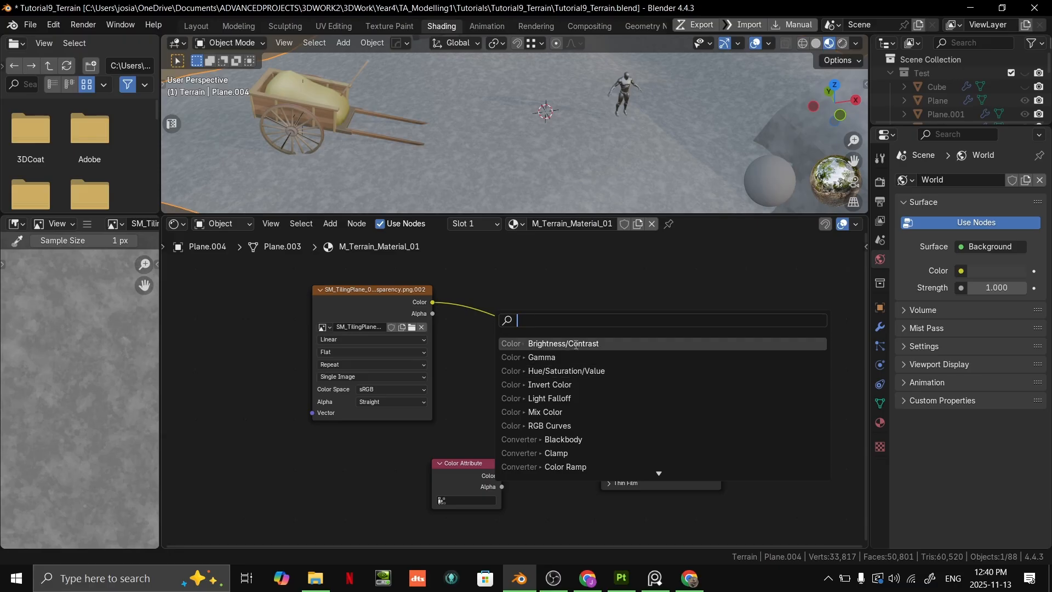
{"action": "type", "text": "color"}
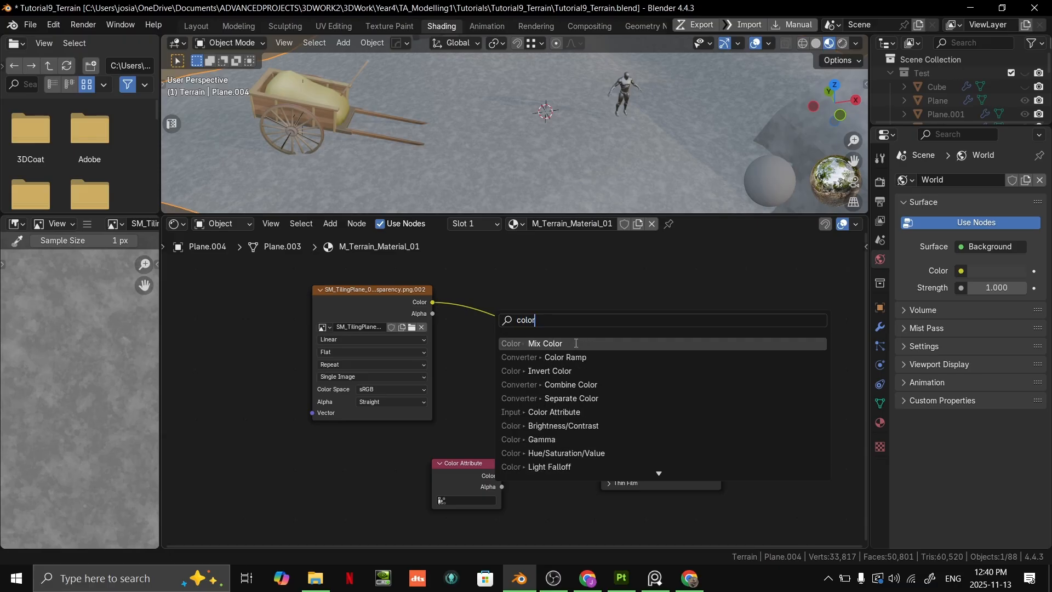
{"action": "type", "text": " att"}
{"action": "key", "text": "Return"}
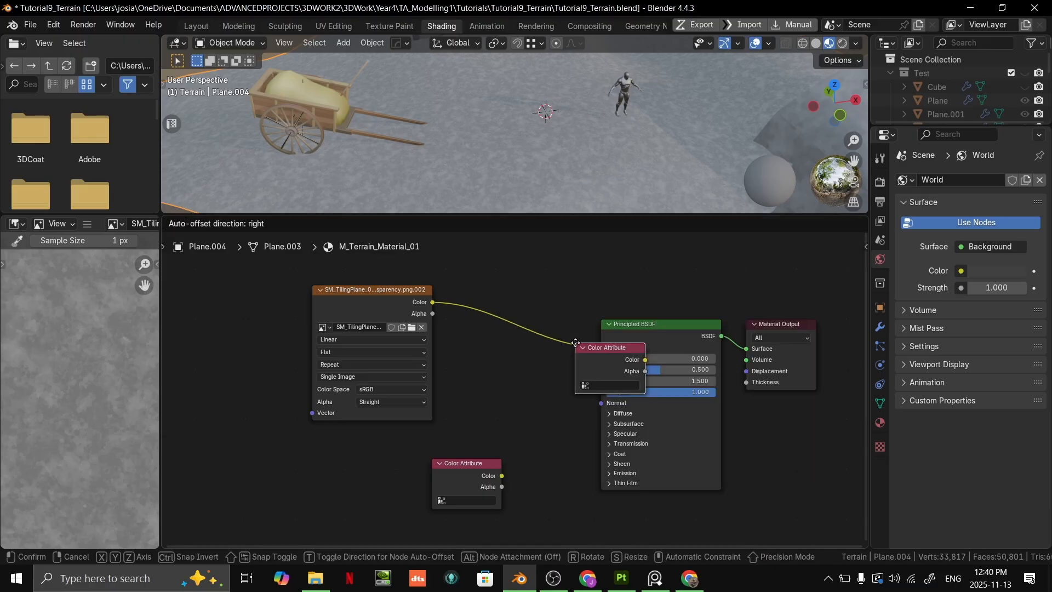
{"action": "key", "text": "Escape"}
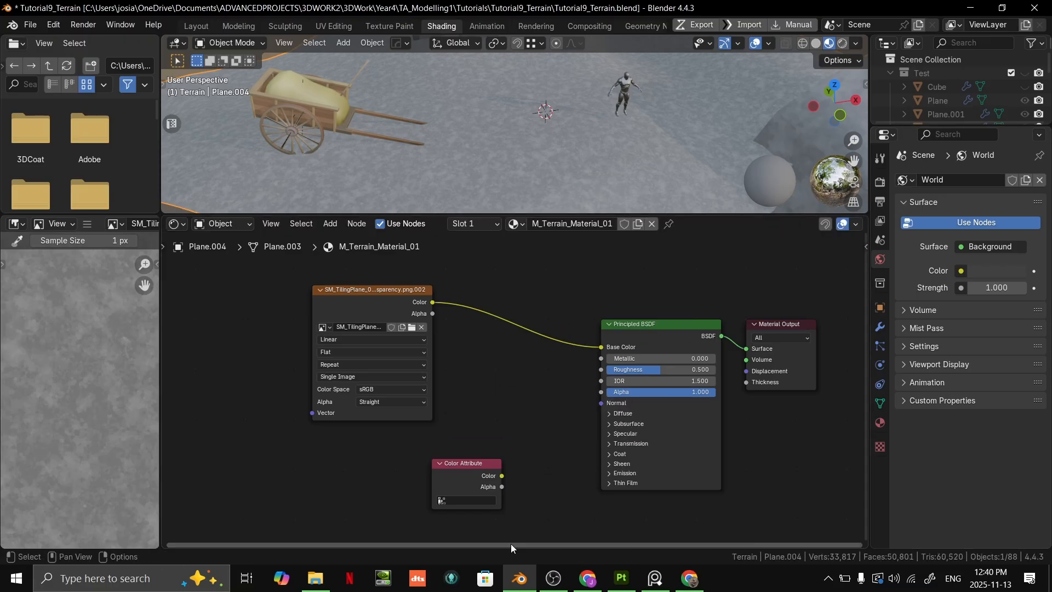
- Move the Color Attribute node slightly farther from the Principled BSDF, keeping it beneath the image texture node
{"action": "middle_click_drag", "start_coordinate": [544, 453], "coordinate": [558, 422]}
{"action": "scroll", "coordinate": [502, 427], "scroll_direction": "up", "scroll_amount": 2}
{"action": "left_click_drag", "start_coordinate": [476, 432], "coordinate": [419, 429]}
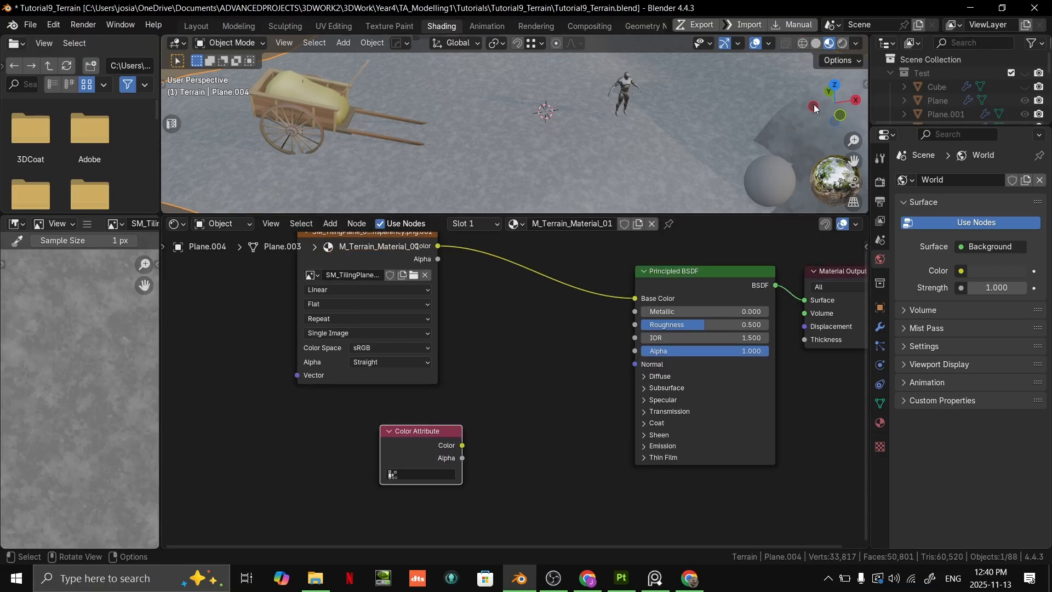
{"action": "left_click", "coordinate": [546, 339]}
{"action": "key", "text": "shift+a"}
{"action": "left_click", "coordinate": [546, 339]}
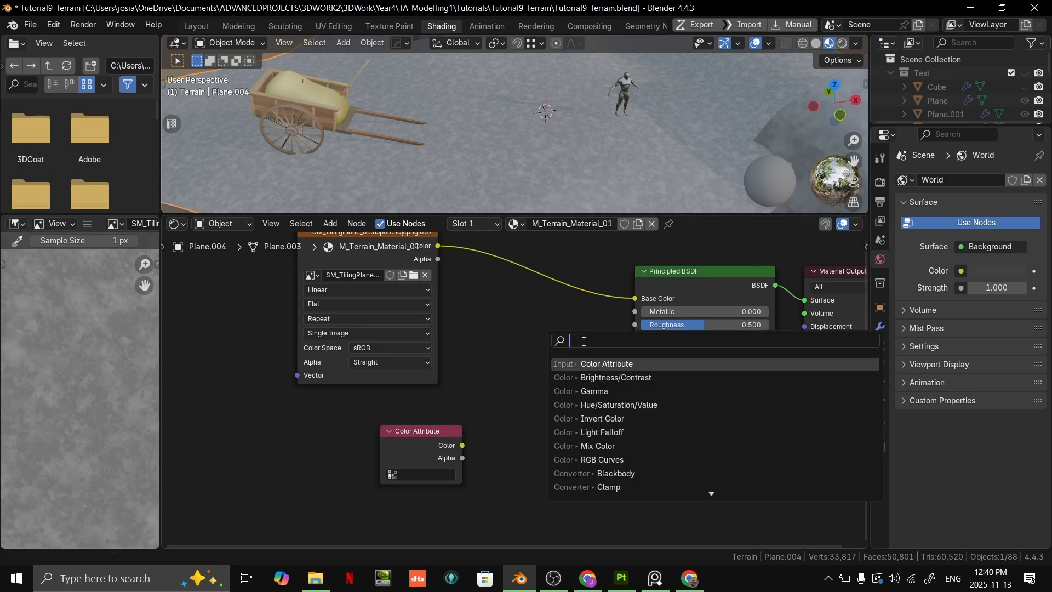
{"action": "type", "text": "mix"}
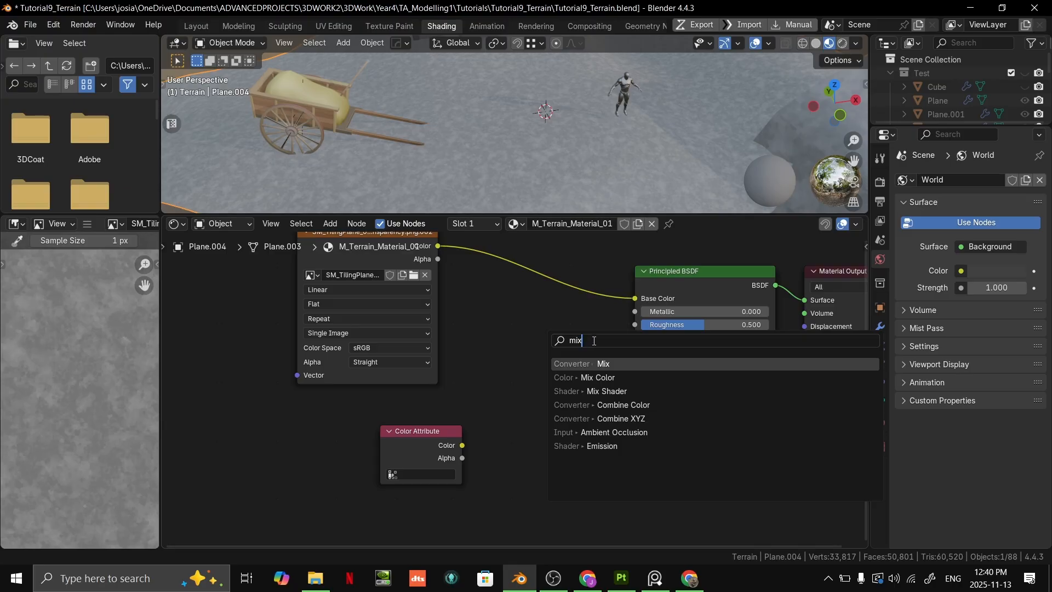
{"action": "left_click", "coordinate": [557, 319]}
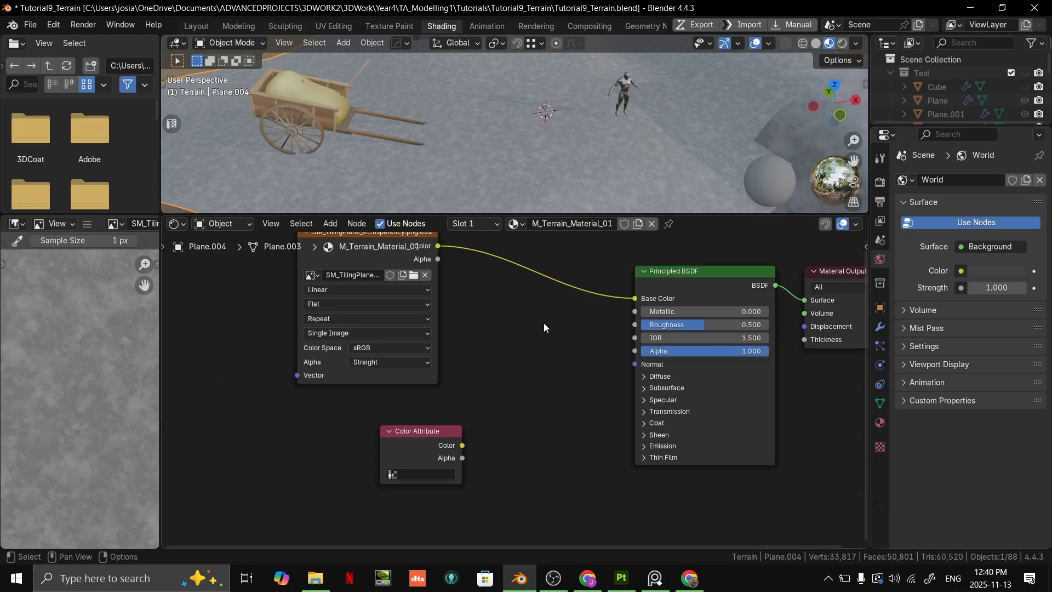
- Insert a Mix Color node between the image texture and the Principled BSDF's Base Color, with its blending mode set to Multiply
{"action": "key", "text": "shift+a"}
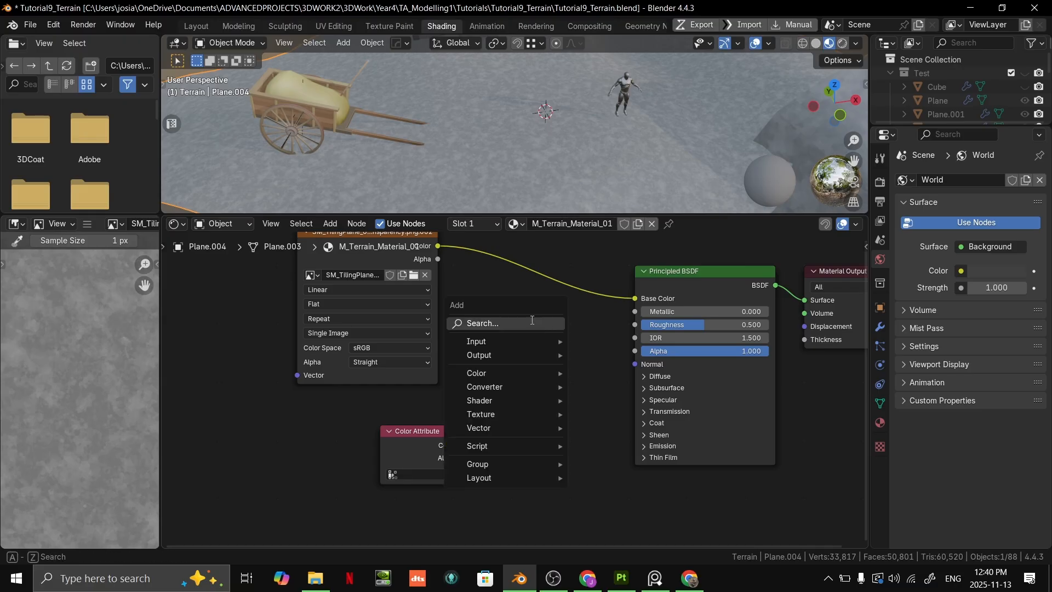
{"action": "left_click", "coordinate": [531, 323]}
{"action": "type", "text": "mix"}
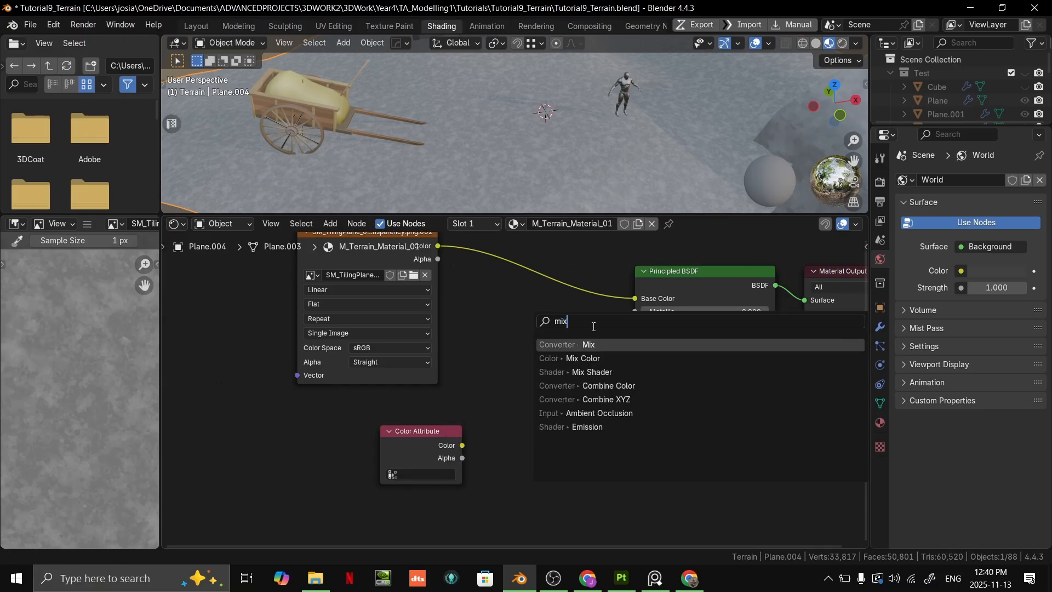
{"action": "left_click", "coordinate": [590, 359]}
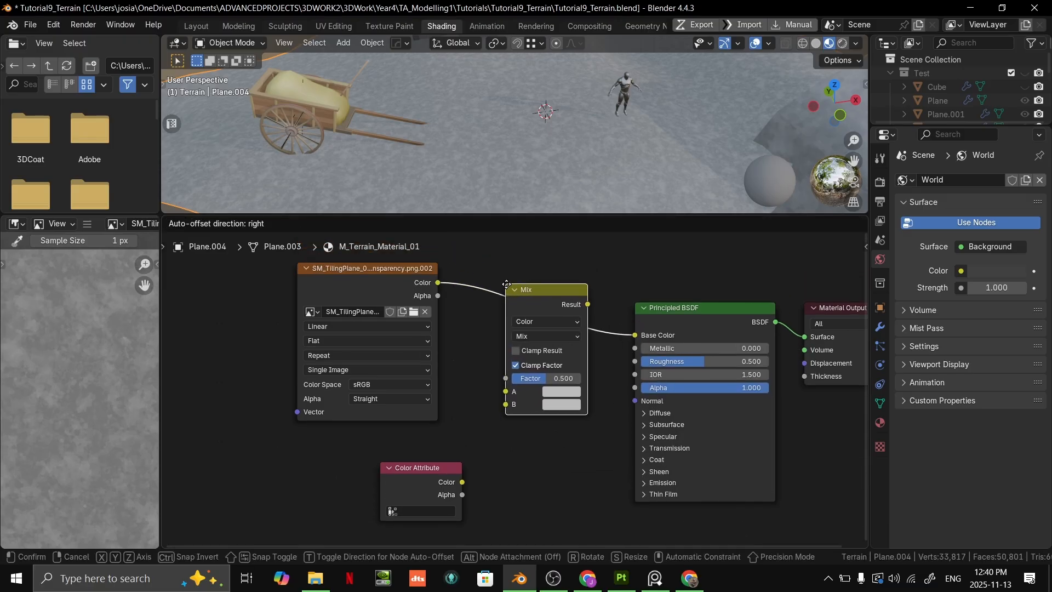
{"action": "left_click", "coordinate": [510, 282]}
{"action": "mouse_move", "coordinate": [497, 336]}
{"action": "middle_mouse_down"}
{"action": "mouse_move", "coordinate": [521, 385]}
{"action": "mouse_move", "coordinate": [512, 322]}
{"action": "middle_mouse_up"}
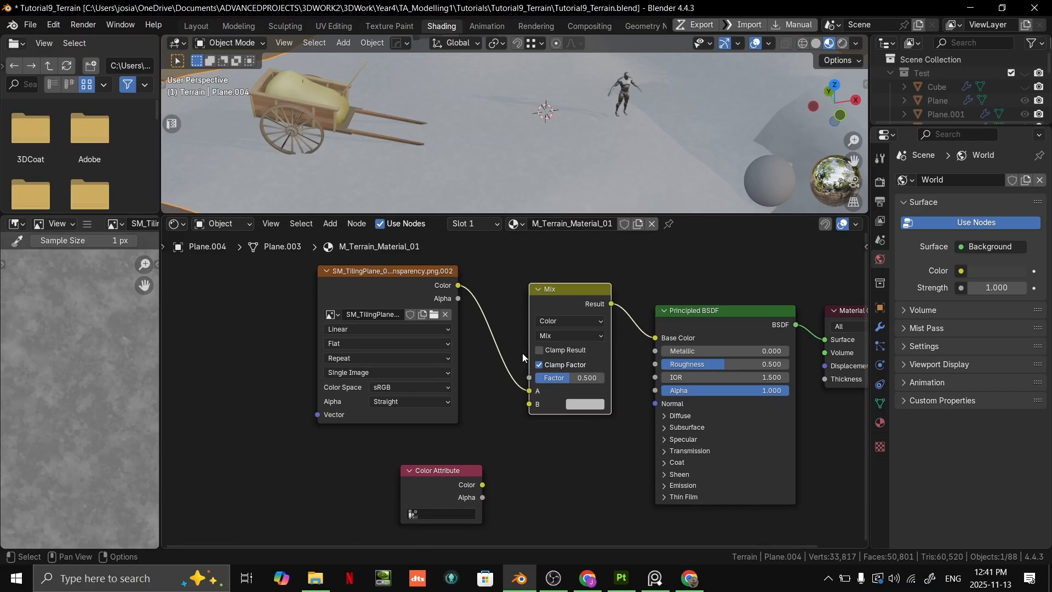
{"action": "left_click", "coordinate": [559, 332]}
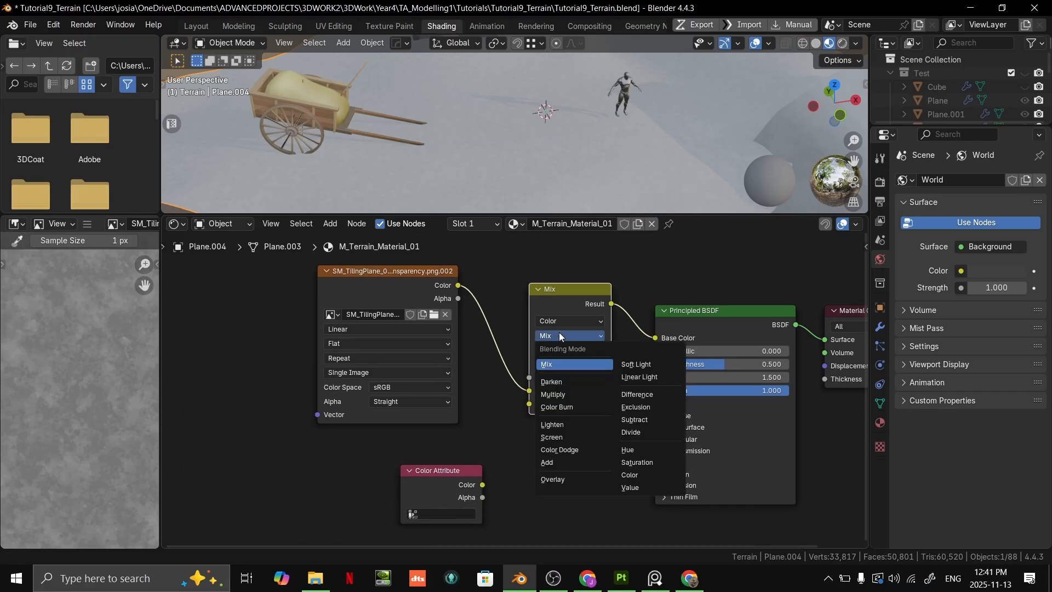
{"action": "left_click", "coordinate": [553, 395]}
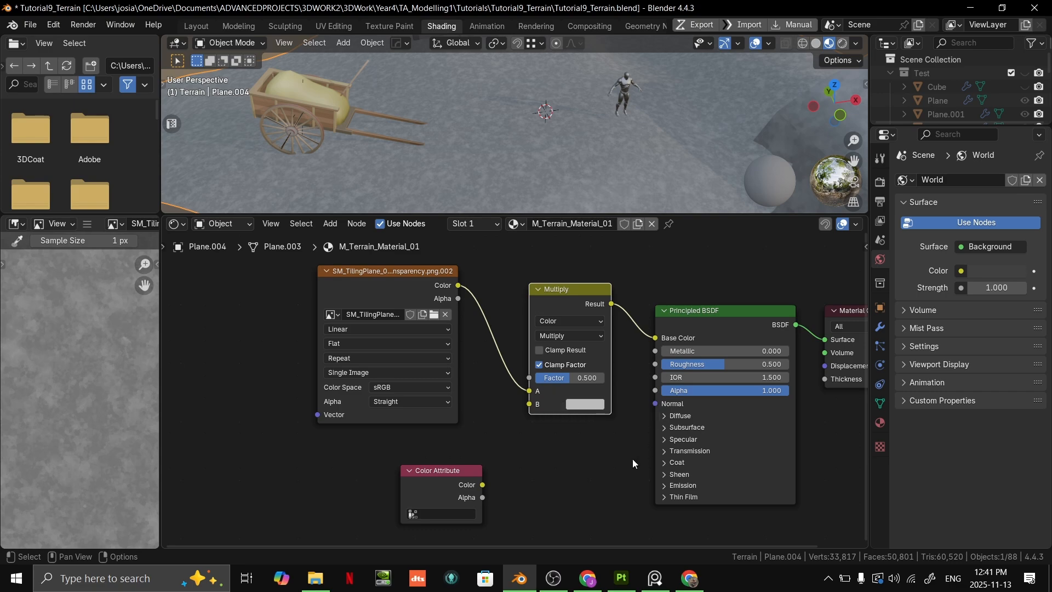
- Check the Color Attribute node's list of available attributes and enlarge the 3D viewport to show the whole terrain
{"action": "left_click", "coordinate": [461, 512]}
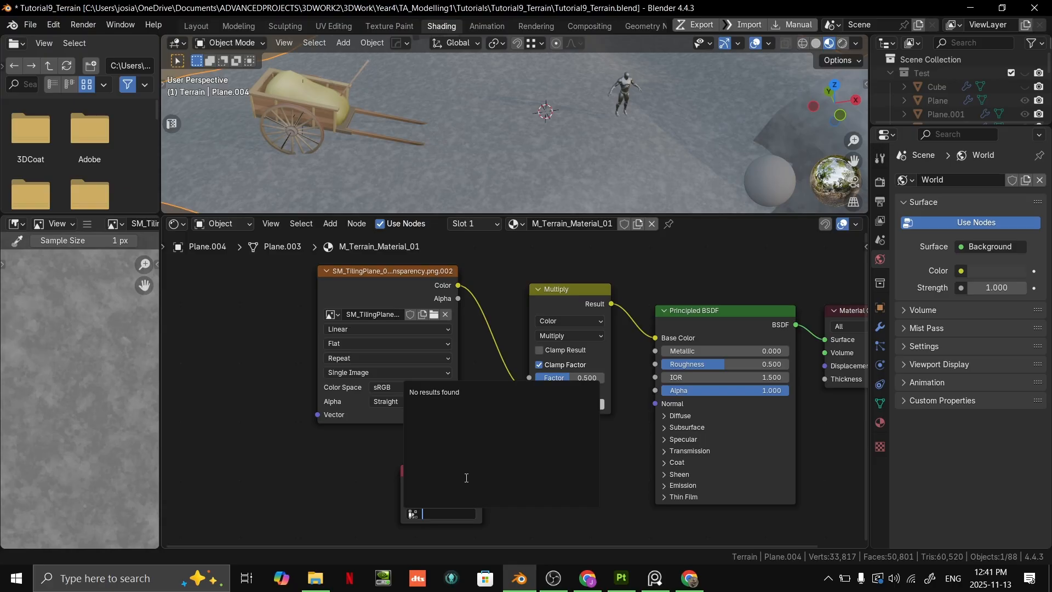
{"action": "left_click", "coordinate": [387, 475]}
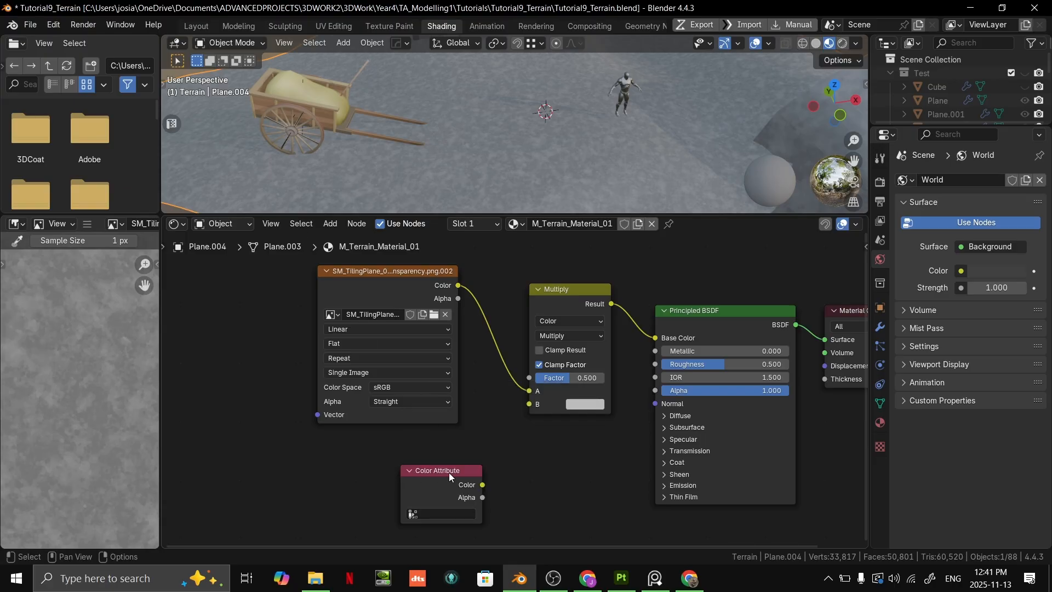
{"action": "scroll", "coordinate": [622, 164], "scroll_direction": "down", "scroll_amount": 4}
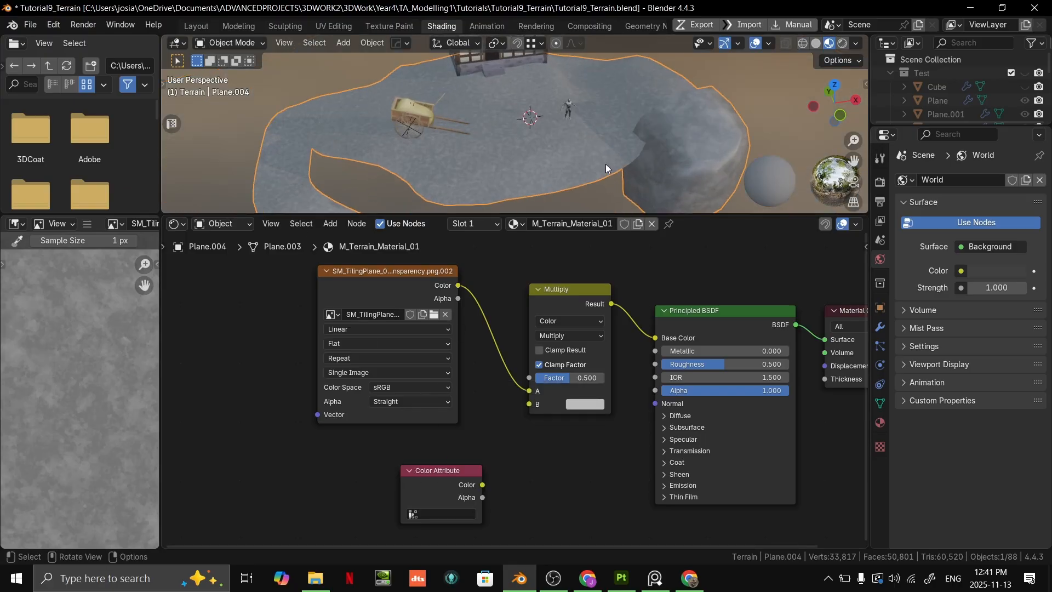
{"action": "scroll", "coordinate": [606, 163], "scroll_direction": "up", "scroll_amount": 5}
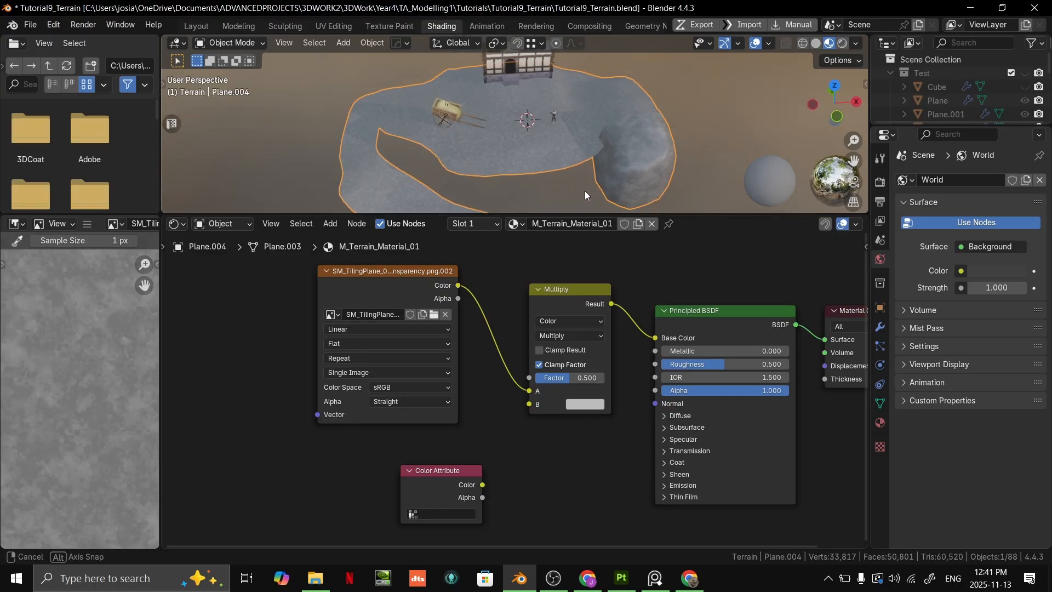
{"action": "middle_click_drag", "start_coordinate": [614, 106], "coordinate": [589, 186], "text": "shift"}
{"action": "scroll", "coordinate": [590, 186], "scroll_direction": "down", "scroll_amount": 5}
{"action": "left_click_drag", "start_coordinate": [687, 214], "coordinate": [685, 297]}
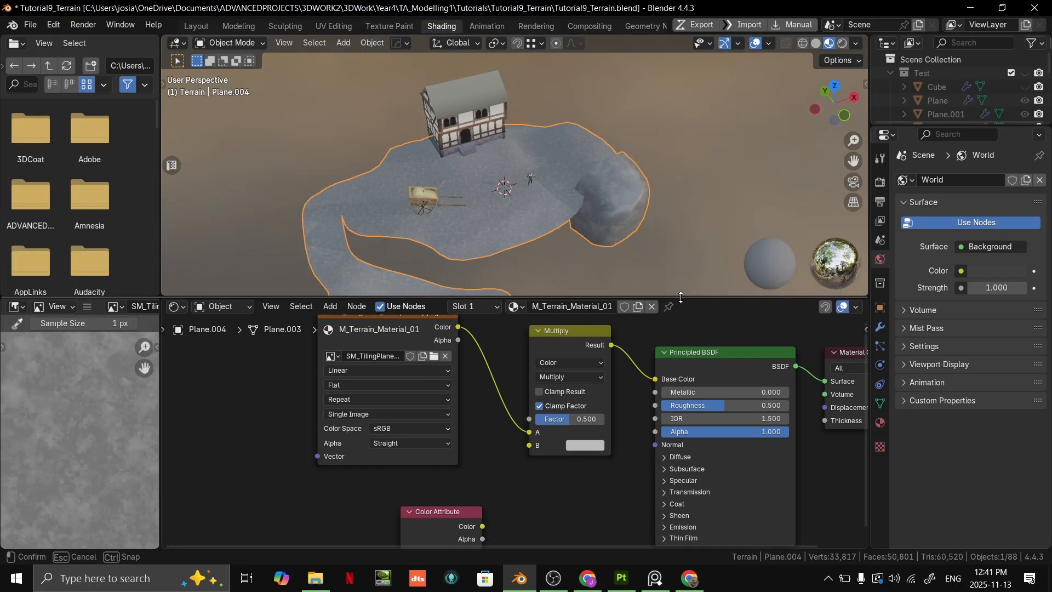
{"action": "mouse_move", "coordinate": [611, 190]}
{"action": "middle_mouse_down"}
{"action": "mouse_move", "coordinate": [574, 162]}
{"action": "mouse_move", "coordinate": [539, 175]}
{"action": "mouse_move", "coordinate": [538, 195]}
{"action": "mouse_move", "coordinate": [597, 193]}
{"action": "mouse_move", "coordinate": [641, 170]}
{"action": "middle_mouse_up"}
- Compare the terrain in solid and material preview shading, ending in material preview
{"action": "left_click", "coordinate": [817, 46]}
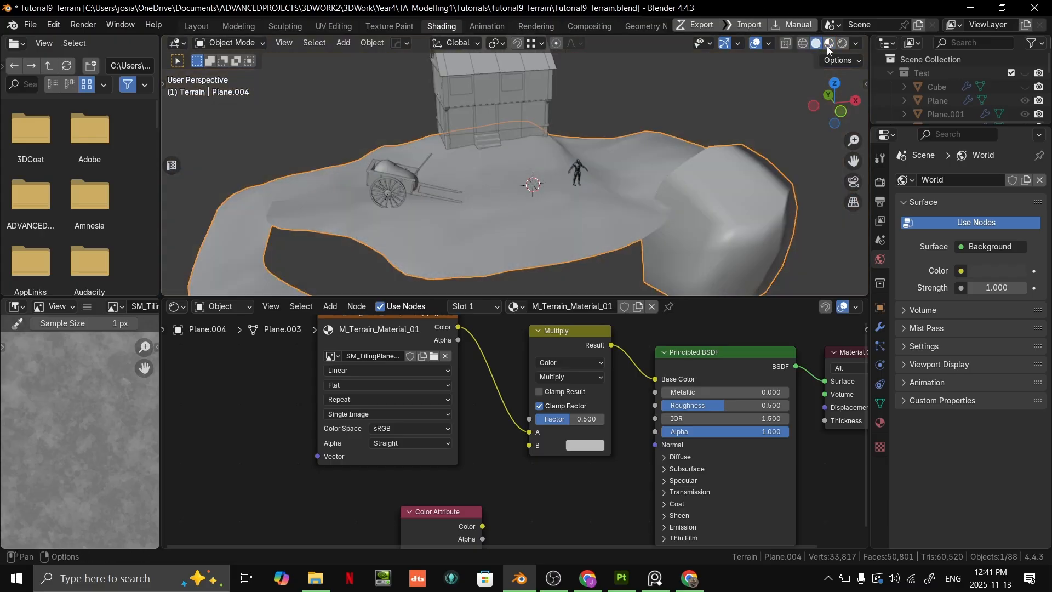
{"action": "left_click", "coordinate": [828, 46]}
{"action": "left_click", "coordinate": [817, 46]}
{"action": "left_click", "coordinate": [829, 45]}
{"action": "middle_click_drag", "start_coordinate": [609, 180], "coordinate": [589, 170]}
- Switch the terrain into Vertex Paint mode to generate a color attribute, and return it to Object Mode
{"action": "key", "text": "ctrl+Tab"}
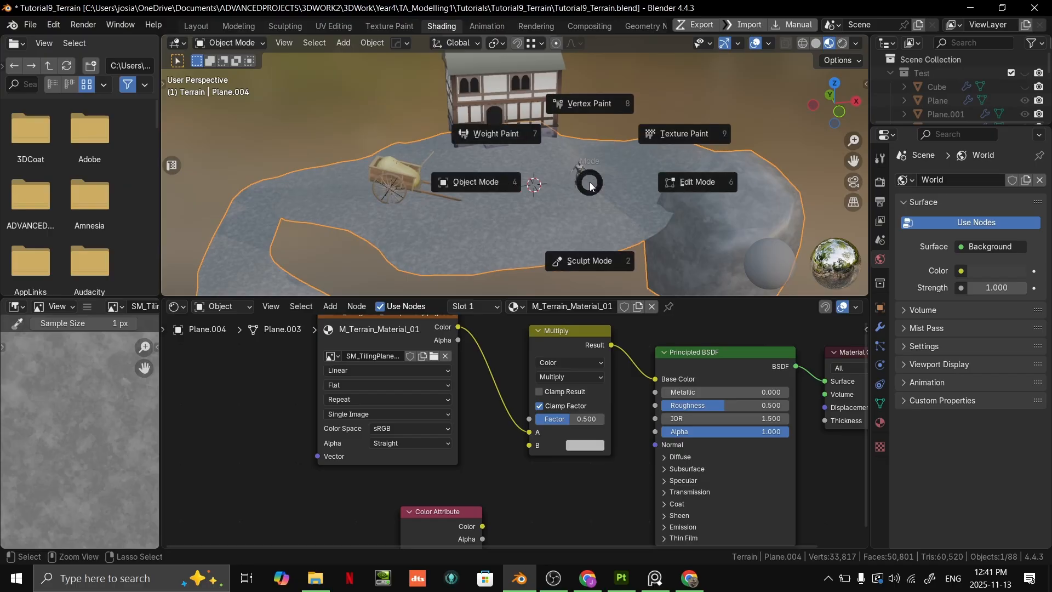
{"action": "left_click", "coordinate": [582, 106]}
{"action": "middle_click_drag", "start_coordinate": [585, 127], "coordinate": [646, 158]}
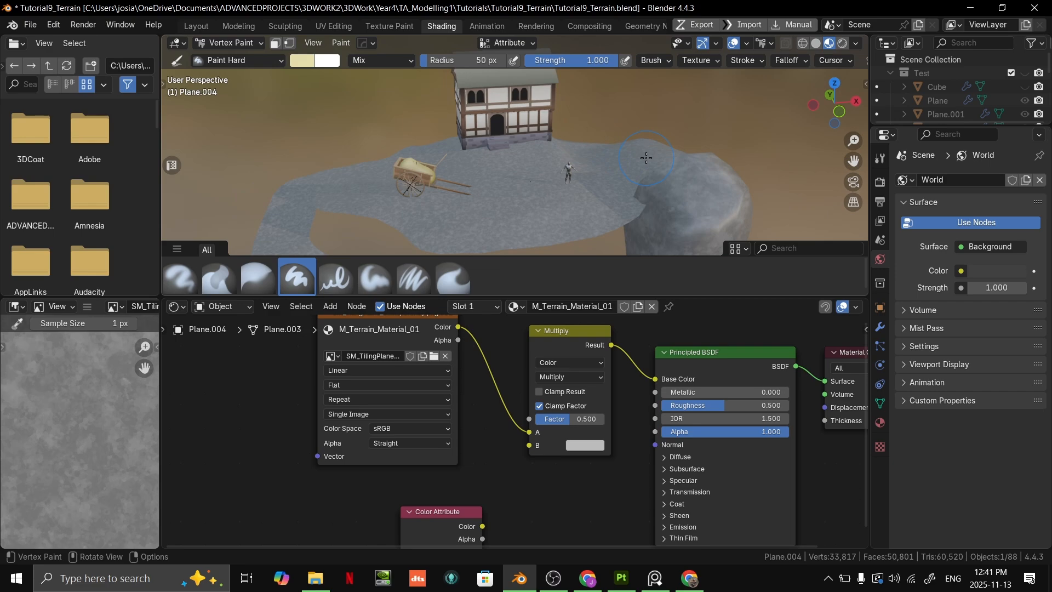
{"action": "key", "text": "ctrl+Tab"}
{"action": "left_click", "coordinate": [605, 158]}
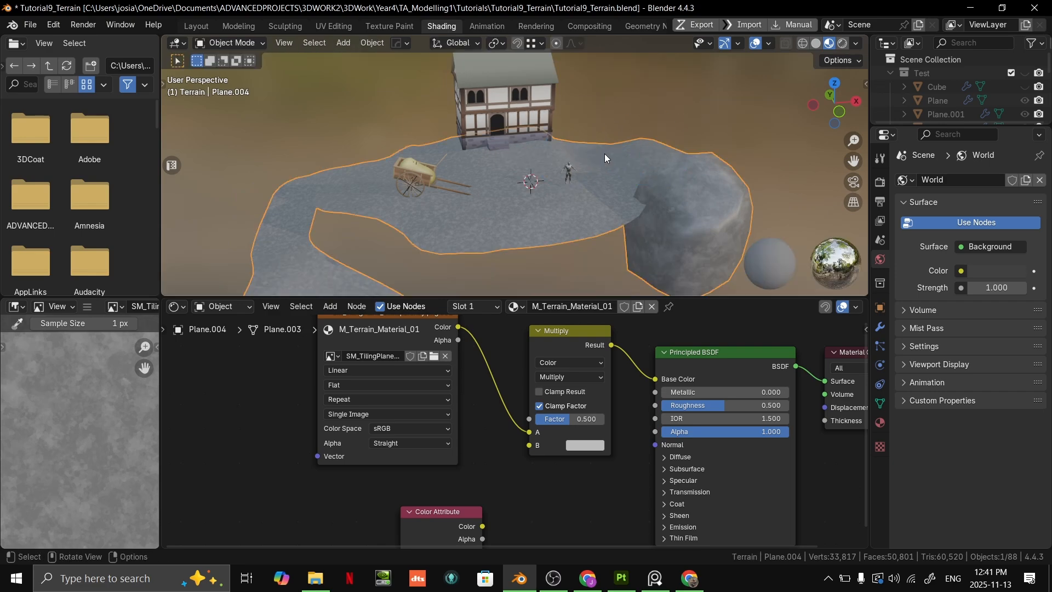
- Repeat the switch between Object Mode and Vertex Paint mode on the terrain, finishing in Object Mode
{"action": "key", "text": "ctrl+Tab"}
{"action": "left_click", "coordinate": [657, 76]}
{"action": "key", "text": "ctrl+Tab"}
{"action": "left_click", "coordinate": [591, 172]}
{"action": "left_click", "coordinate": [656, 99]}
{"action": "left_click", "coordinate": [626, 179]}
{"action": "key", "text": "ctrl+Tab"}
{"action": "left_click", "coordinate": [645, 89]}
{"action": "key", "text": "ctrl+Tab"}
{"action": "left_click", "coordinate": [594, 151]}
- Assign the color attribute named Attribute to the Color Attribute node
{"action": "scroll", "coordinate": [652, 206], "scroll_direction": "down", "scroll_amount": 3}
{"action": "scroll", "coordinate": [471, 487], "scroll_direction": "up", "scroll_amount": 2}
{"action": "mouse_move", "coordinate": [478, 505]}
{"action": "middle_mouse_down"}
{"action": "mouse_move", "coordinate": [455, 432]}
{"action": "mouse_move", "coordinate": [529, 443]}
{"action": "middle_mouse_up"}
{"action": "left_click", "coordinate": [435, 466]}
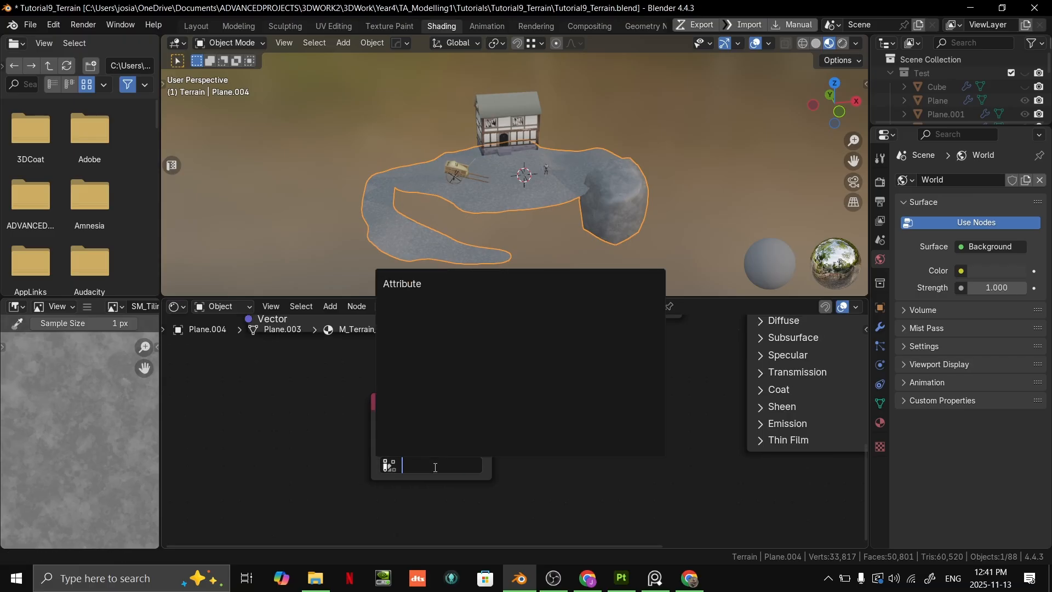
{"action": "left_click", "coordinate": [419, 284]}
{"action": "scroll", "coordinate": [530, 424], "scroll_direction": "down", "scroll_amount": 2}
{"action": "middle_click_drag", "start_coordinate": [539, 416], "coordinate": [478, 454]}
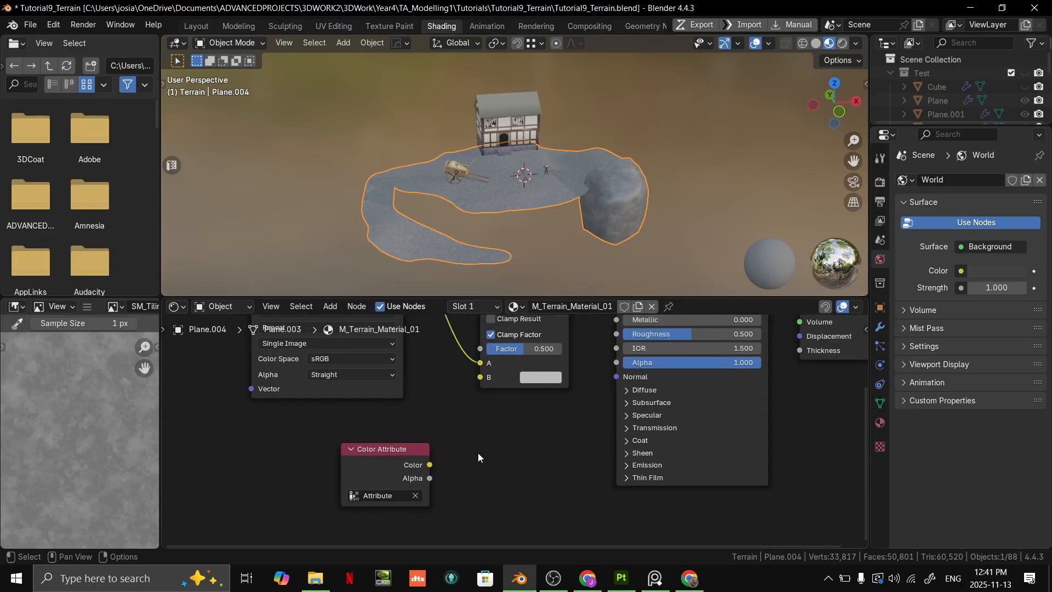
- Reposition the Color Attribute node below the image texture and link its Color output to the Multiply node's B input
{"action": "left_click_drag", "start_coordinate": [419, 448], "coordinate": [538, 430]}
{"action": "middle_click_drag", "start_coordinate": [587, 421], "coordinate": [638, 415]}
{"action": "scroll", "coordinate": [528, 460], "scroll_direction": "down", "scroll_amount": 2}
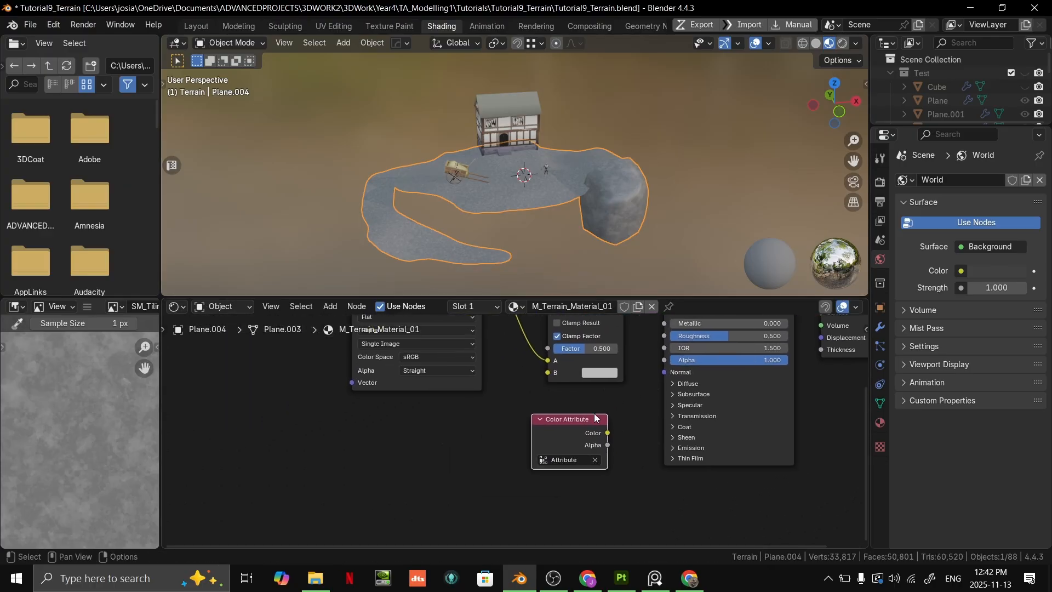
{"action": "left_click_drag", "start_coordinate": [589, 419], "coordinate": [491, 429]}
{"action": "scroll", "coordinate": [509, 434], "scroll_direction": "up", "scroll_amount": 4}
{"action": "middle_click_drag", "start_coordinate": [510, 434], "coordinate": [464, 482]}
{"action": "left_click_drag", "start_coordinate": [459, 492], "coordinate": [514, 398]}
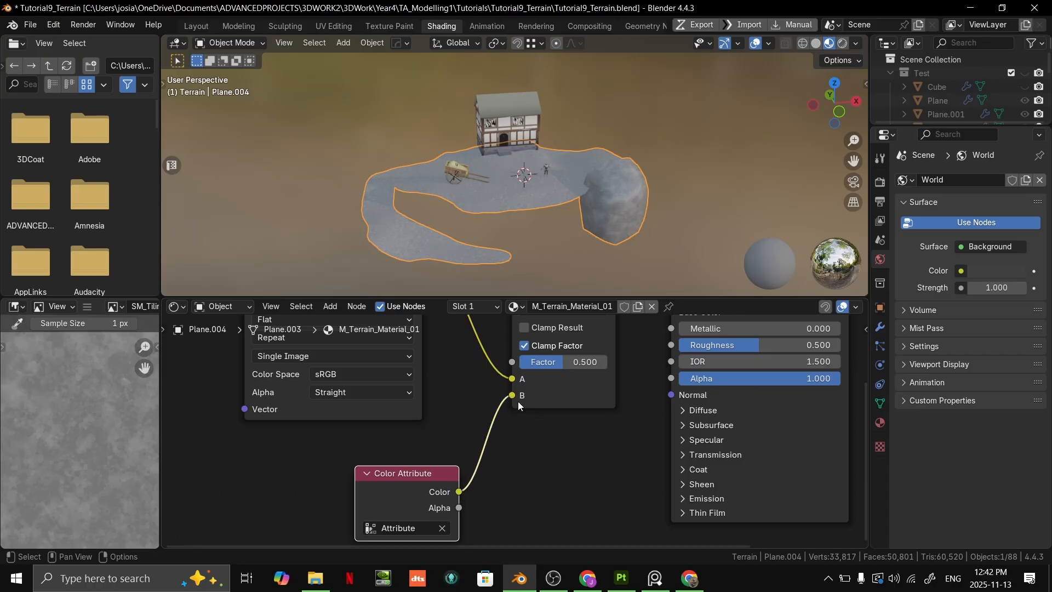
- Set the Multiply node's Factor to 1.000
{"action": "middle_click_drag", "start_coordinate": [518, 401], "coordinate": [484, 498]}
{"action": "scroll", "coordinate": [526, 436], "scroll_direction": "down", "scroll_amount": 1}
{"action": "middle_click_drag", "start_coordinate": [513, 389], "coordinate": [525, 364]}
{"action": "scroll", "coordinate": [525, 364], "scroll_direction": "up", "scroll_amount": 2}
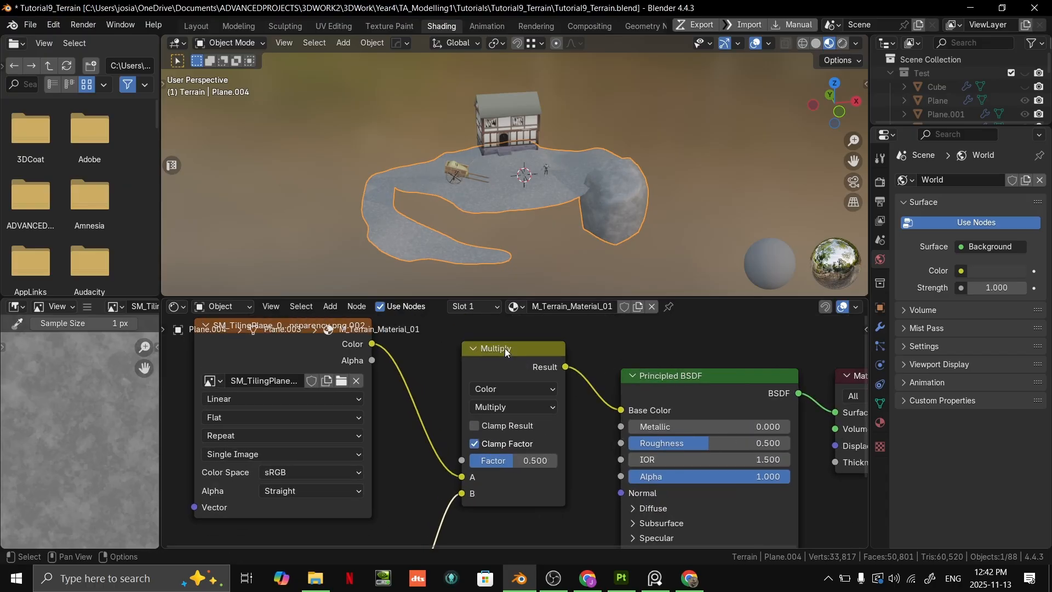
{"action": "middle_click_drag", "start_coordinate": [623, 343], "coordinate": [623, 329]}
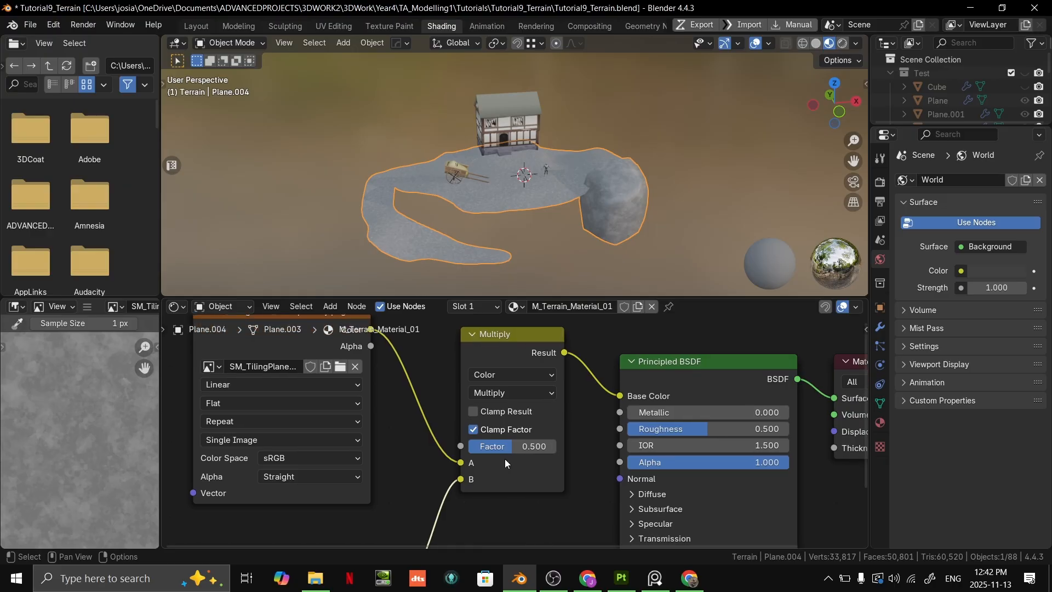
{"action": "left_click_drag", "start_coordinate": [504, 445], "coordinate": [551, 446]}
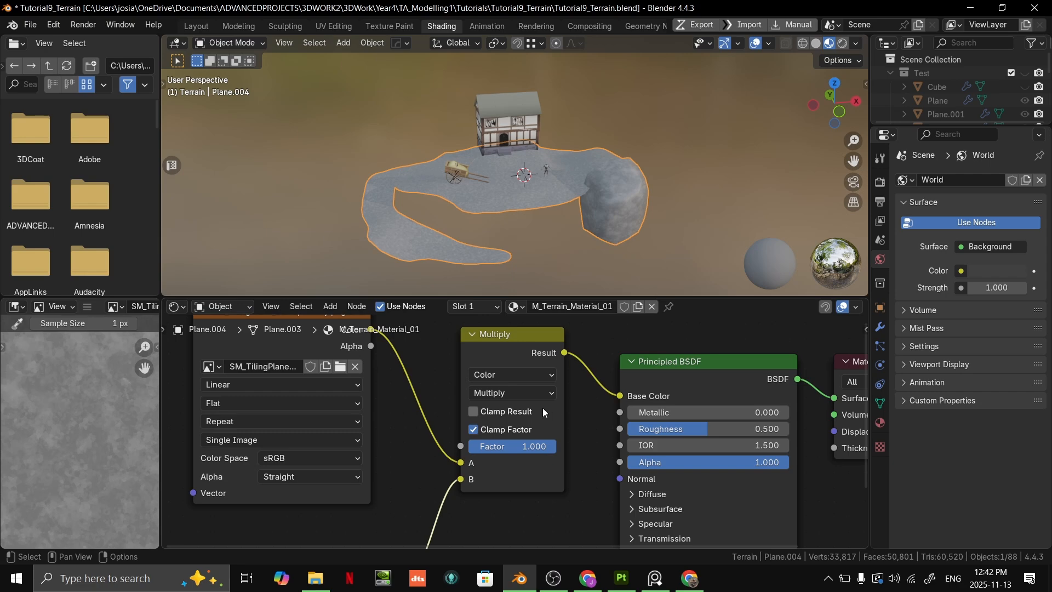
{"action": "scroll", "coordinate": [534, 402], "scroll_direction": "up", "scroll_amount": 2}
{"action": "left_click", "coordinate": [487, 378]}
{"action": "left_click", "coordinate": [487, 377]}
{"action": "scroll", "coordinate": [487, 377], "scroll_direction": "down", "scroll_amount": 1}
{"action": "scroll", "coordinate": [487, 377], "scroll_direction": "down", "scroll_amount": 3}
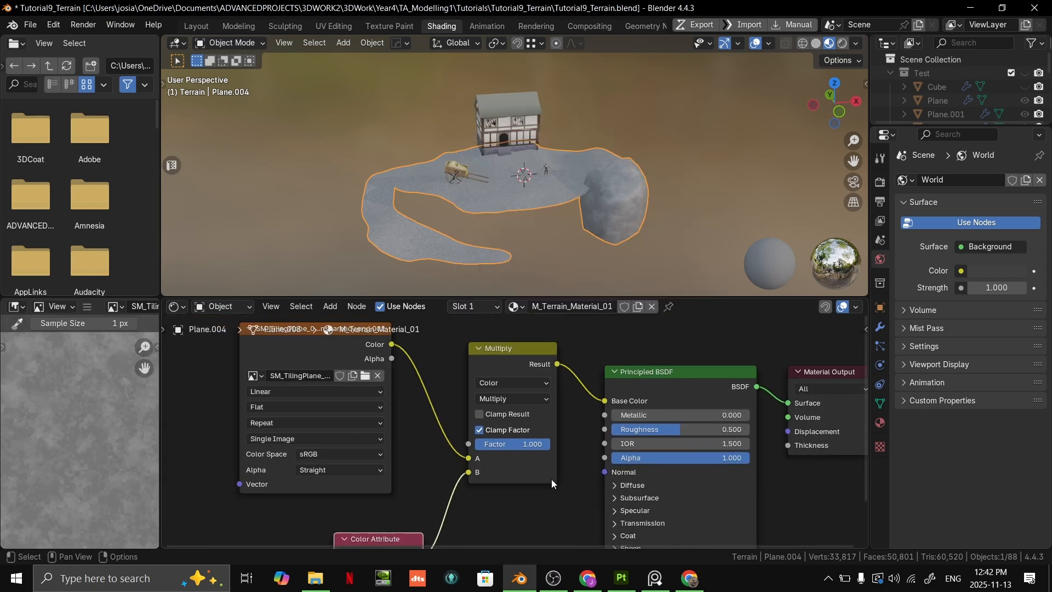
- Enlarge the node editor and set the Principled BSDF's Roughness to about 0.862
{"action": "middle_click_drag", "start_coordinate": [465, 485], "coordinate": [483, 436]}
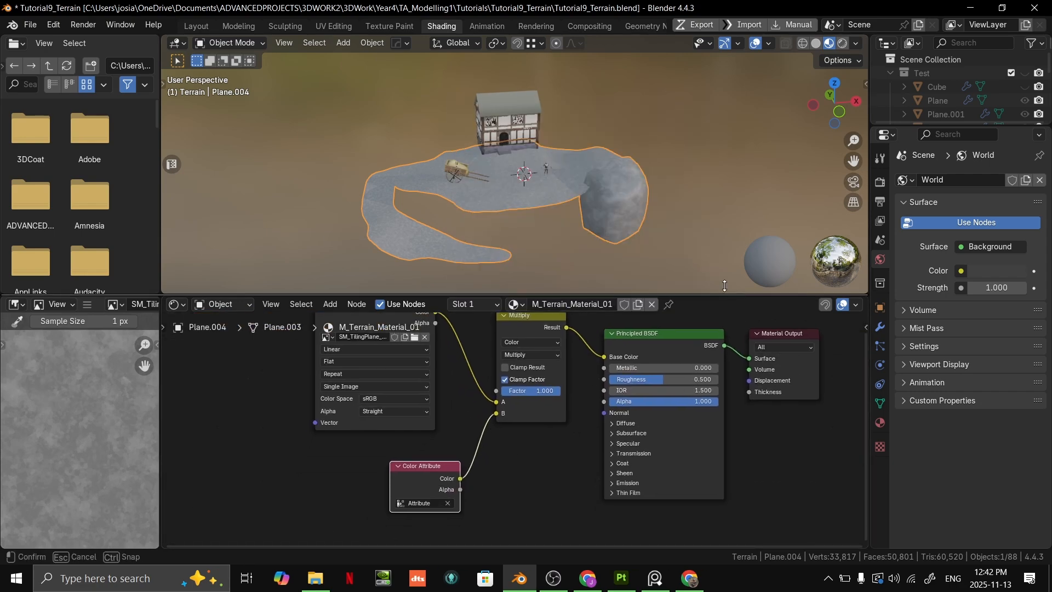
{"action": "left_click_drag", "start_coordinate": [724, 301], "coordinate": [674, 171]}
{"action": "scroll", "coordinate": [669, 270], "scroll_direction": "up", "scroll_amount": 1}
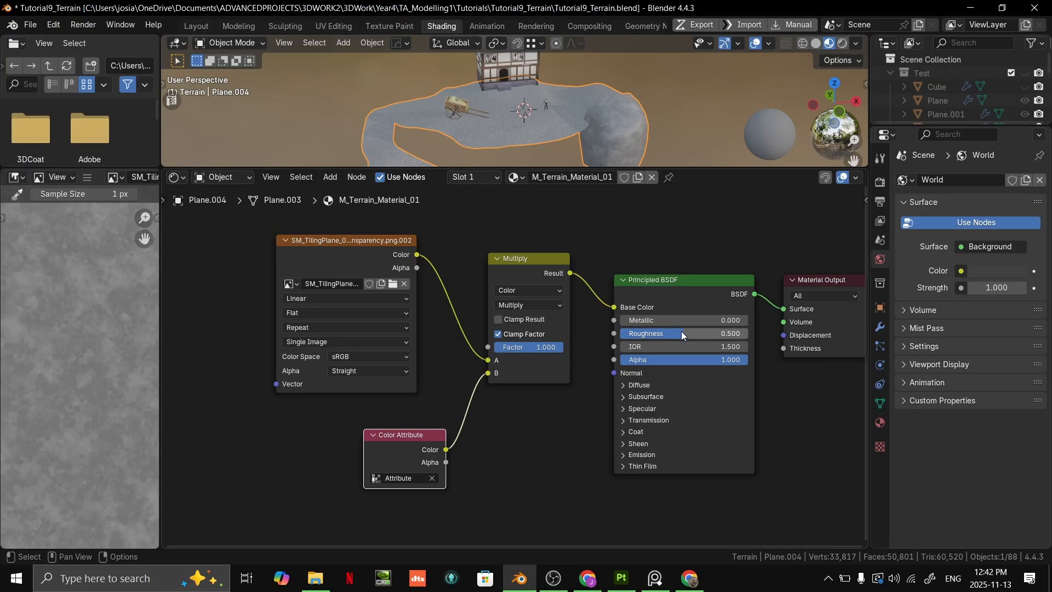
{"action": "left_click_drag", "start_coordinate": [681, 333], "coordinate": [735, 335]}
{"action": "scroll", "coordinate": [608, 112], "scroll_direction": "up", "scroll_amount": 1}
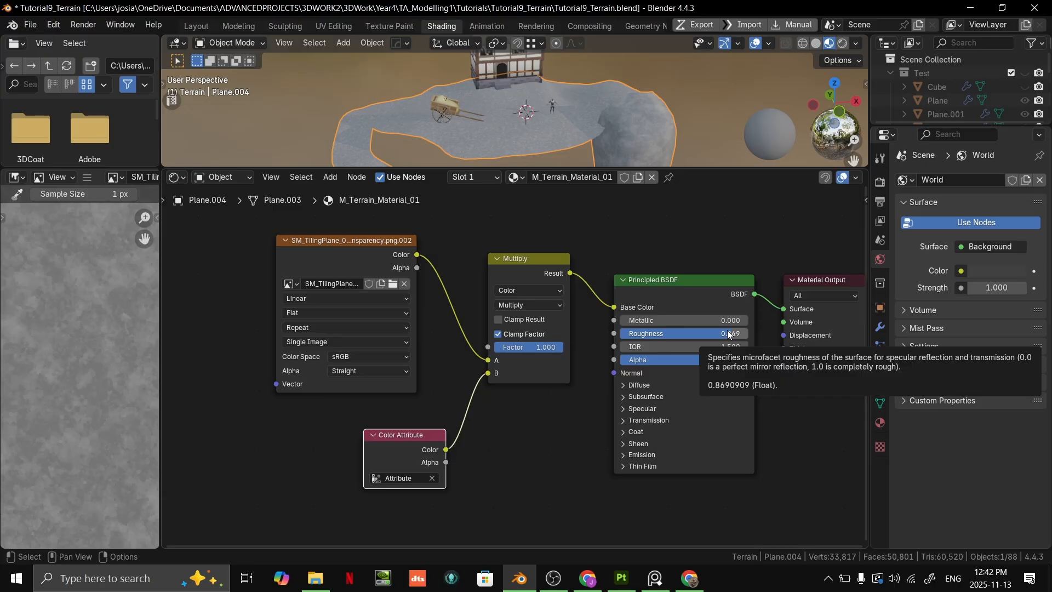
{"action": "left_click_drag", "start_coordinate": [718, 333], "coordinate": [718, 333]}
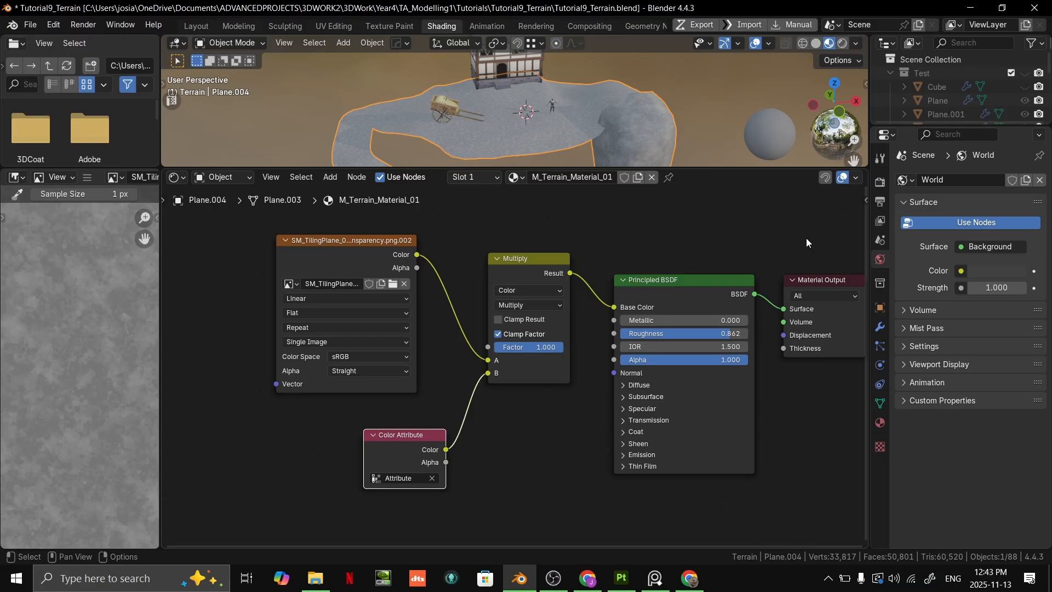
{"action": "left_click", "coordinate": [539, 419]}
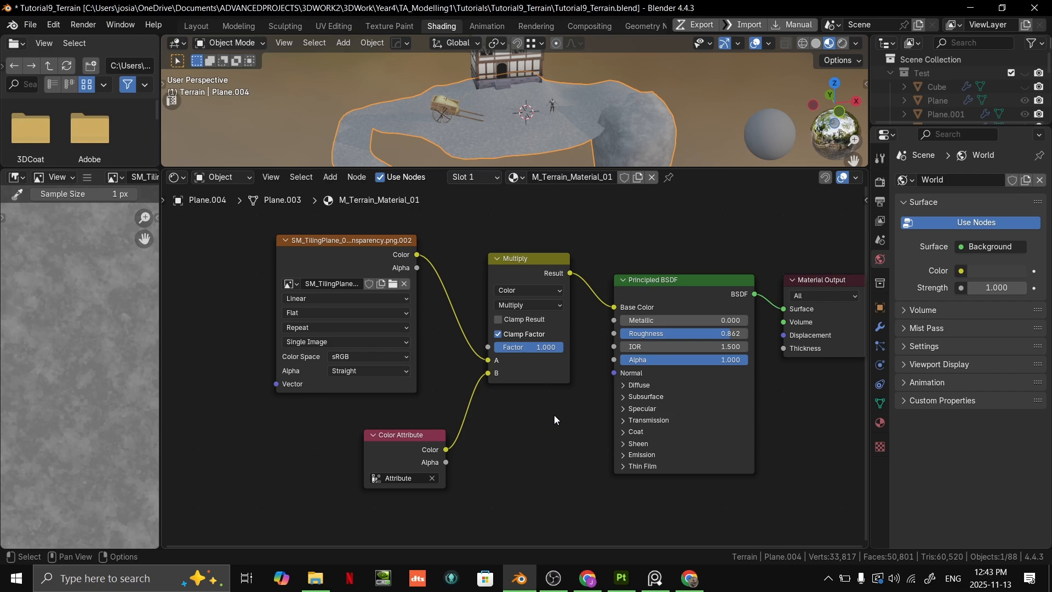
- Enlarge the 3D viewport and inspect the terrain's material around the cart and rock
{"action": "scroll", "coordinate": [586, 456], "scroll_direction": "up", "scroll_amount": 3}
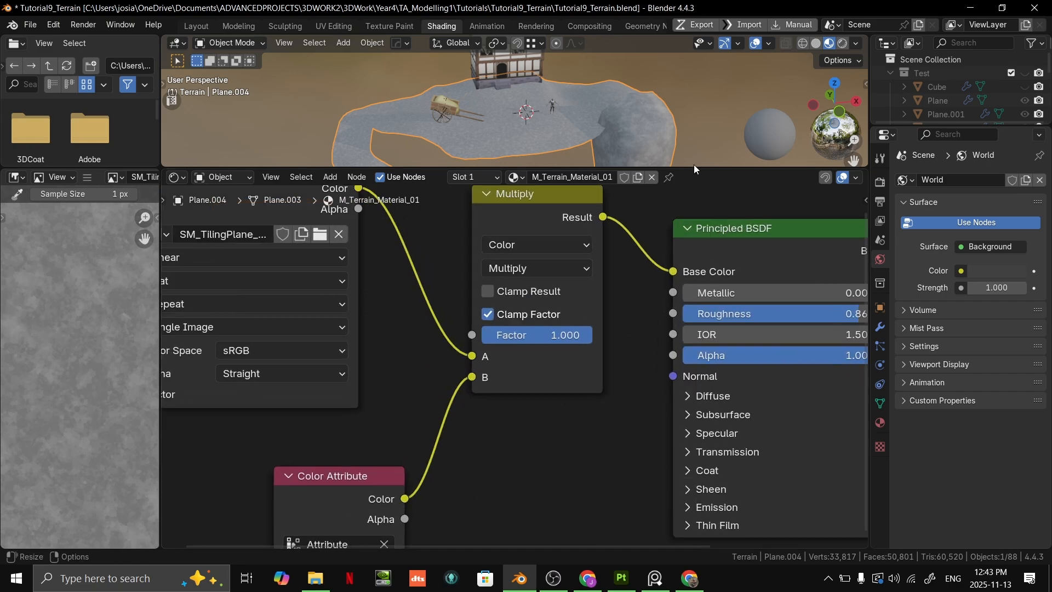
{"action": "left_click_drag", "start_coordinate": [693, 166], "coordinate": [652, 312]}
{"action": "key", "text": "Home"}
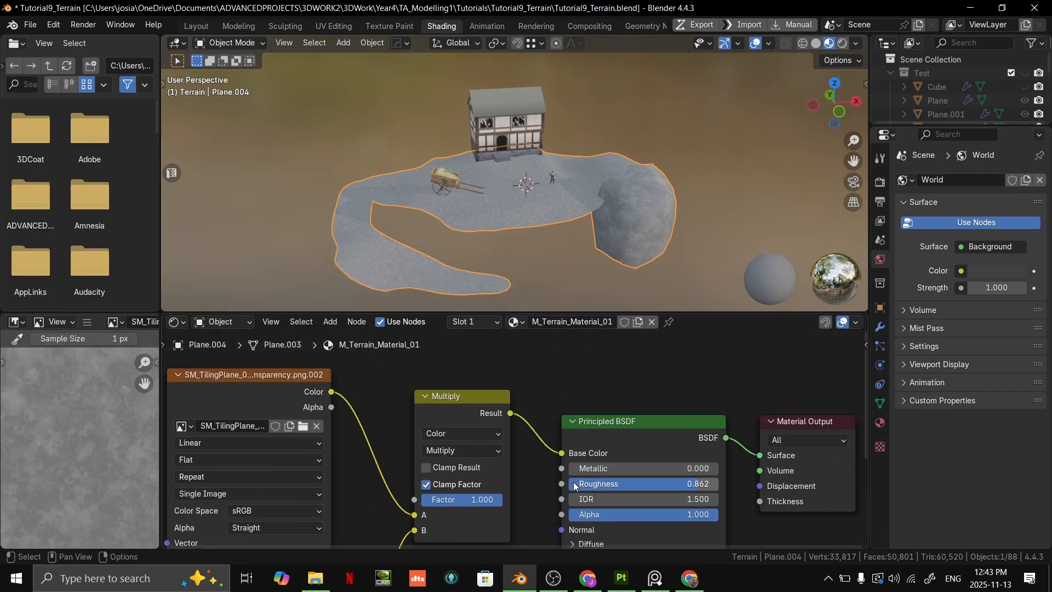
{"action": "scroll", "coordinate": [651, 199], "scroll_direction": "up", "scroll_amount": 7}
{"action": "scroll", "coordinate": [566, 139], "scroll_direction": "down", "scroll_amount": 8}
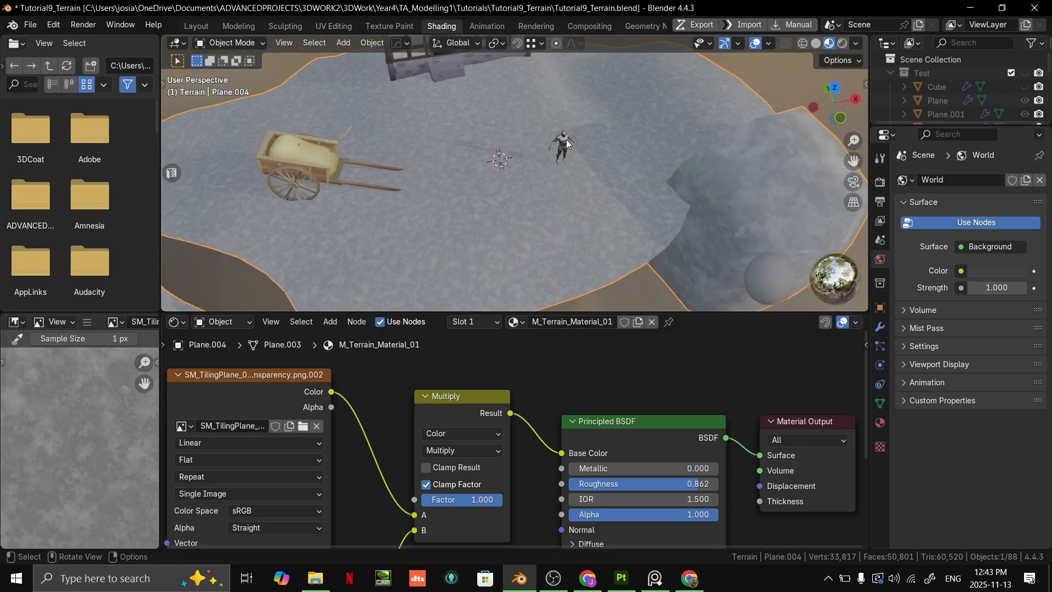
{"action": "middle_click_drag", "start_coordinate": [587, 110], "coordinate": [606, 265]}
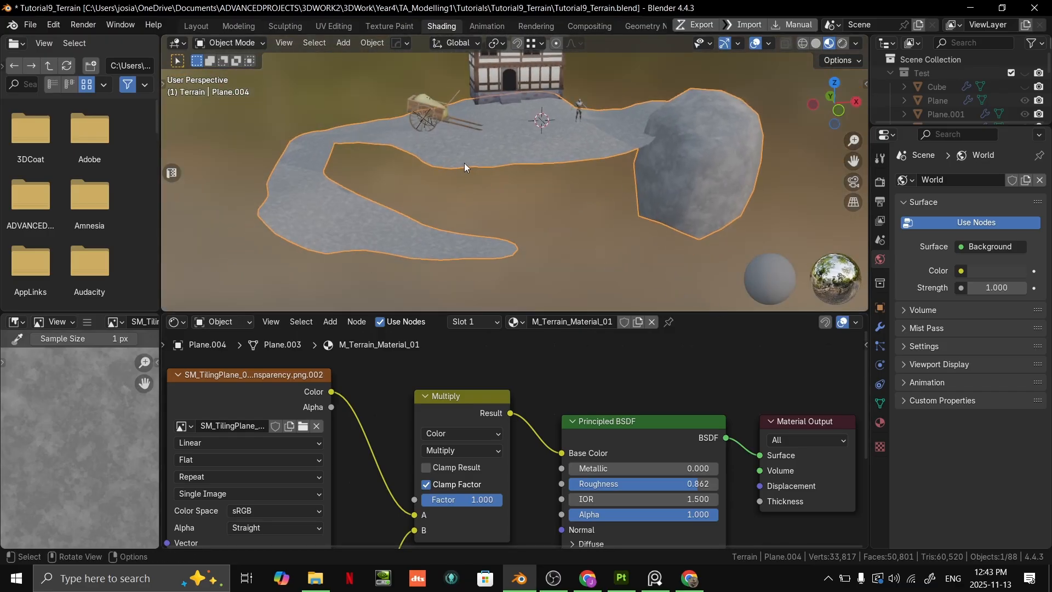
- Inspect the terrain material's node graph and check which attributes the Color Attribute node offers
{"action": "scroll", "coordinate": [548, 218], "scroll_direction": "down", "scroll_amount": 3}
{"action": "scroll", "coordinate": [556, 397], "scroll_direction": "down", "scroll_amount": 3}
{"action": "middle_click_drag", "start_coordinate": [556, 396], "coordinate": [582, 338]}
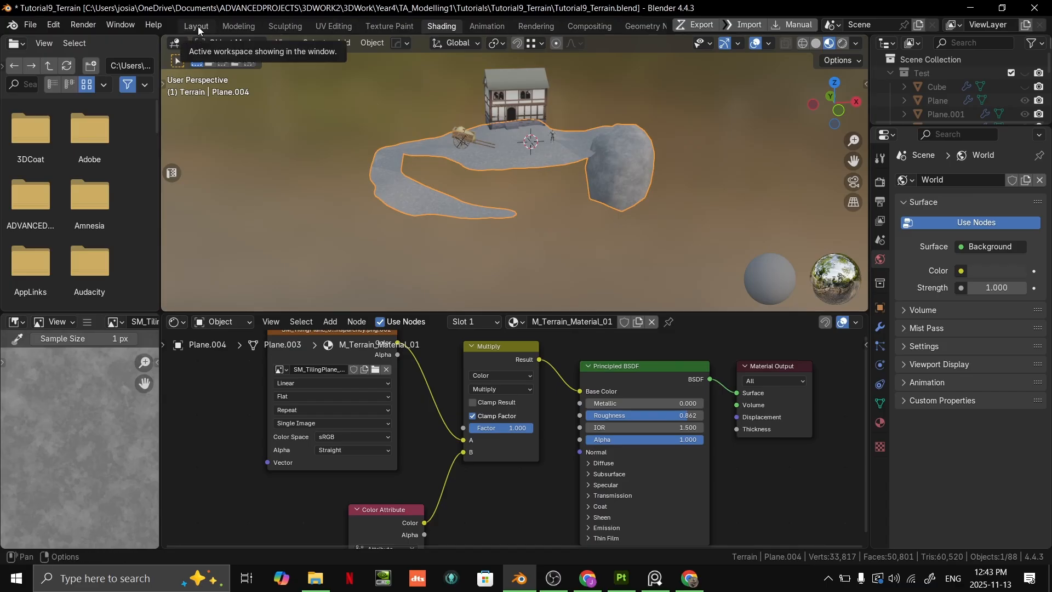
{"action": "middle_click_drag", "start_coordinate": [462, 505], "coordinate": [515, 427]}
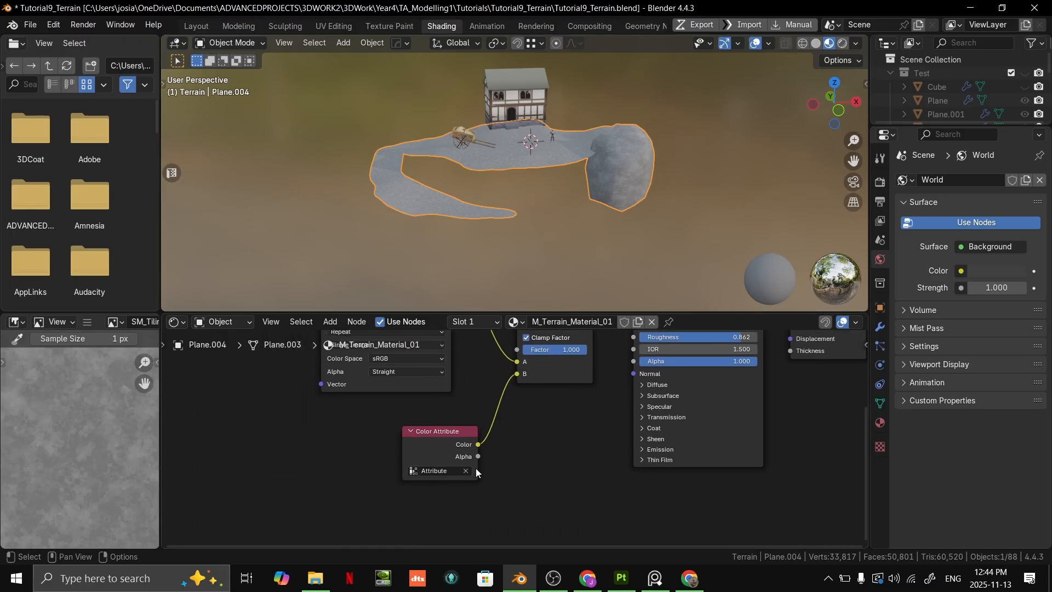
{"action": "scroll", "coordinate": [476, 470], "scroll_direction": "up", "scroll_amount": 2}
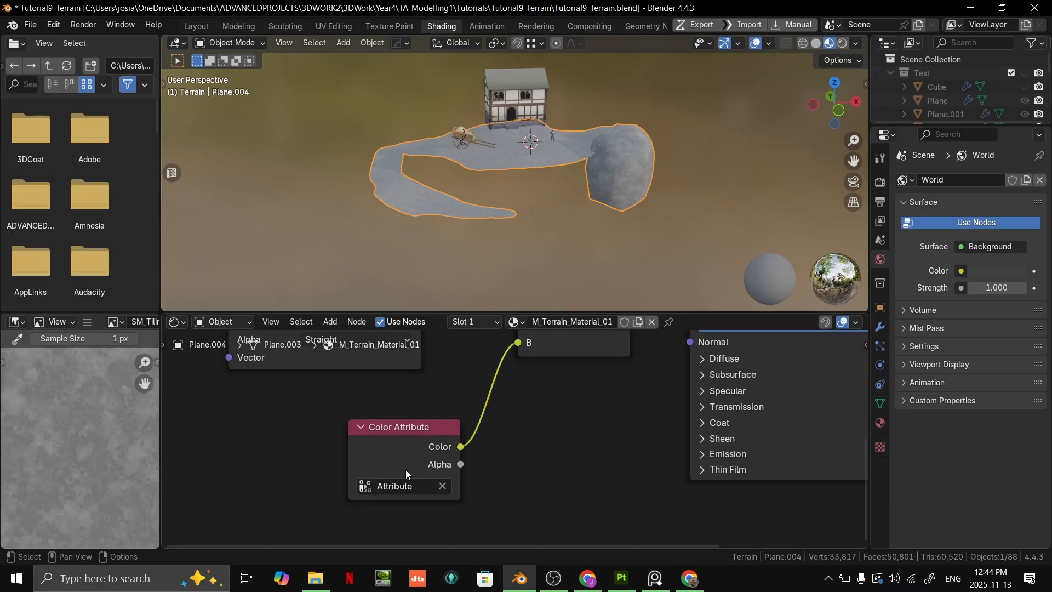
{"action": "left_click", "coordinate": [405, 486]}
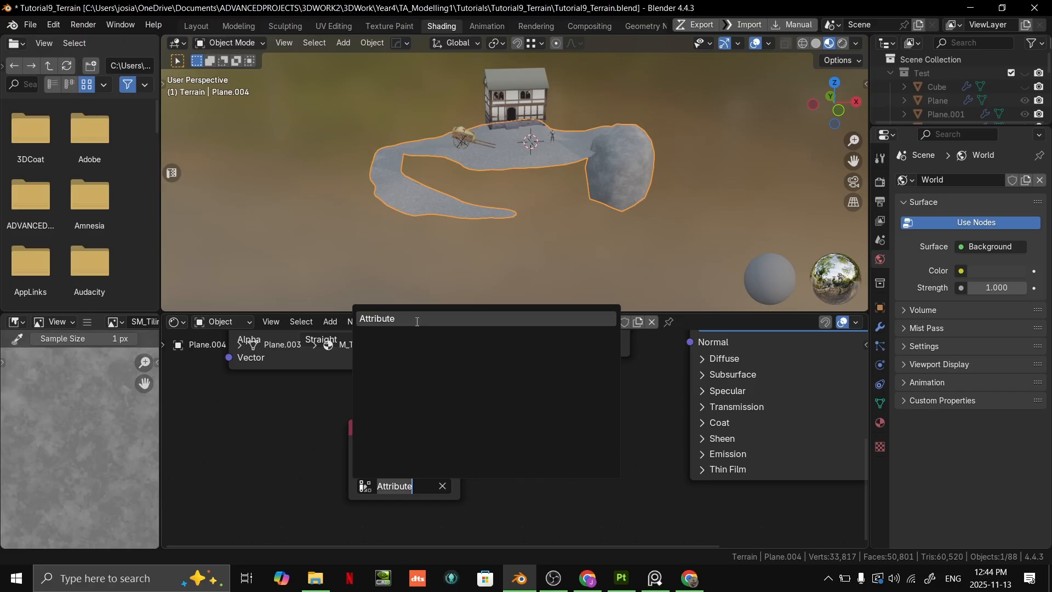
{"action": "key", "text": "Escape"}
{"action": "scroll", "coordinate": [485, 249], "scroll_direction": "up", "scroll_amount": 6}
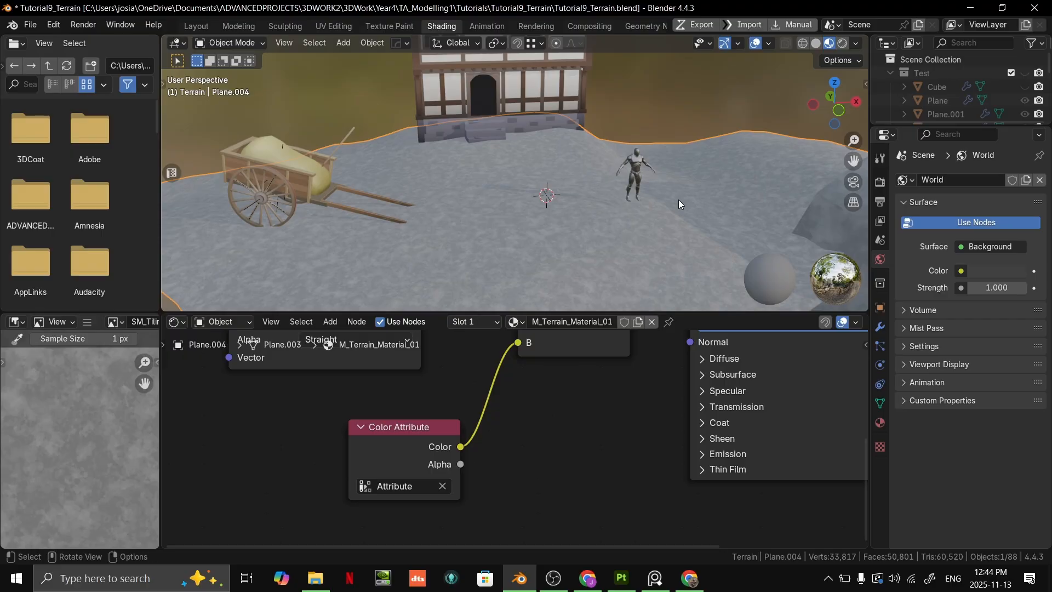
{"action": "key", "text": "ctrl+Tab"}
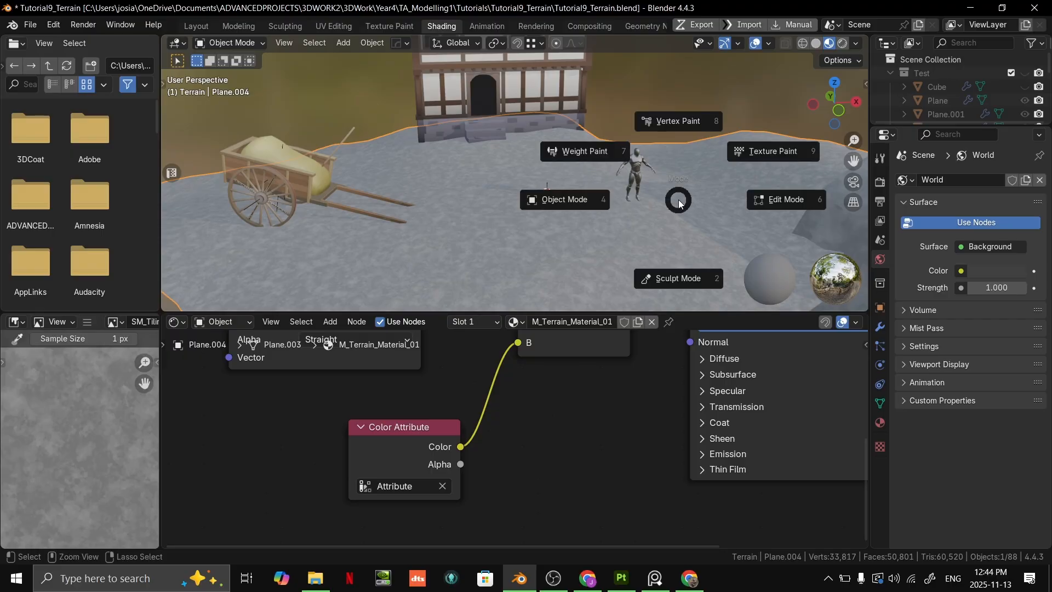
{"action": "left_click", "coordinate": [682, 141]}
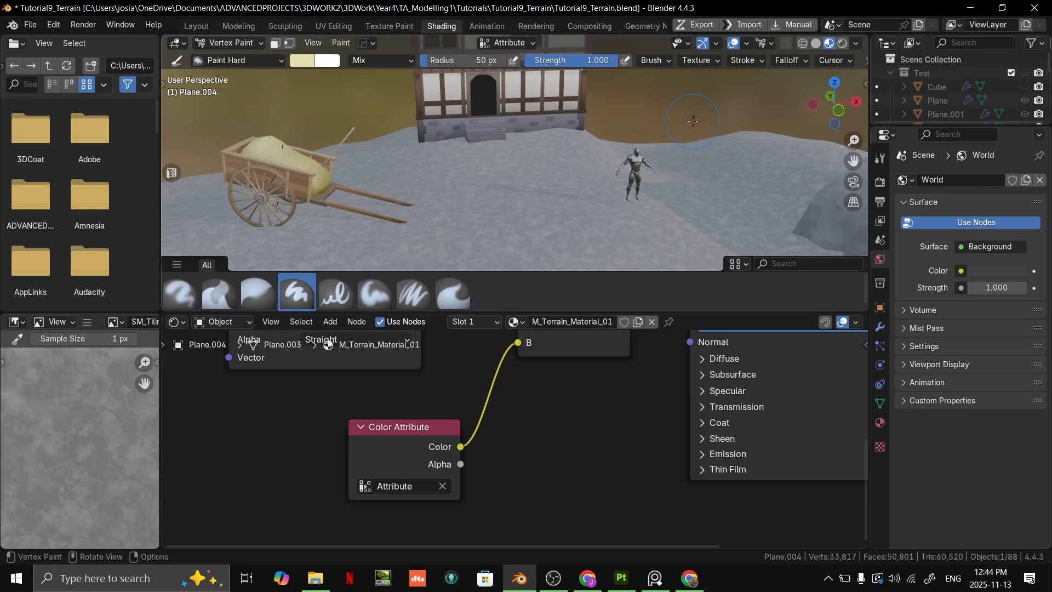
{"action": "key", "text": "ctrl+Tab"}
{"action": "left_click", "coordinate": [598, 146]}
- Recheck the attribute selected in the Color Attribute node
{"action": "scroll", "coordinate": [526, 444], "scroll_direction": "down", "scroll_amount": 1}
{"action": "middle_click_drag", "start_coordinate": [477, 464], "coordinate": [484, 424]}
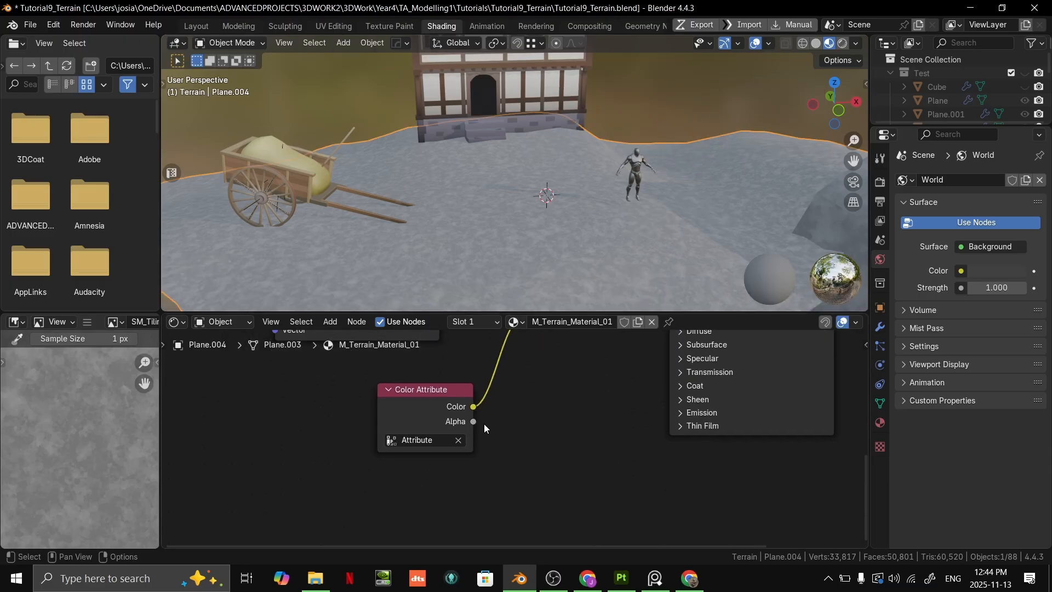
{"action": "left_click", "coordinate": [431, 440]}
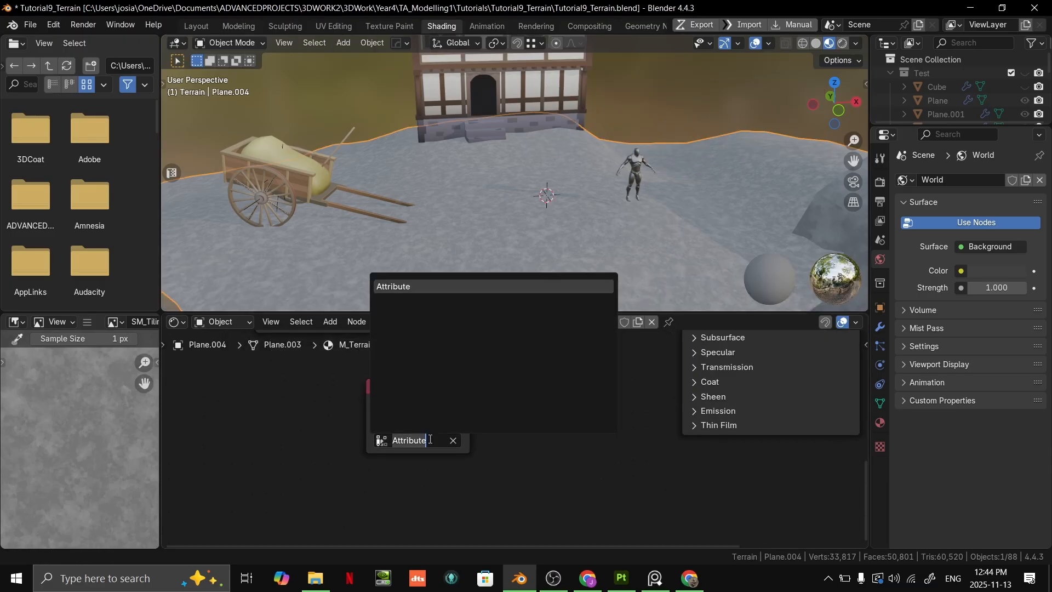
{"action": "left_click", "coordinate": [499, 487]}
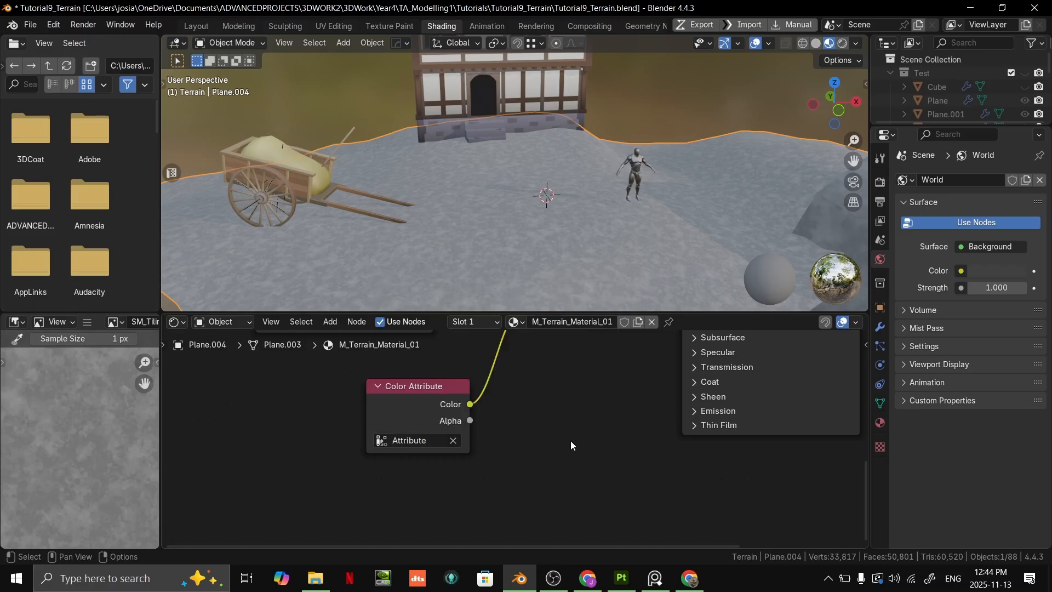
- Switch to the Layout workspace to work on the terrain around the house and cart
{"action": "scroll", "coordinate": [548, 454], "scroll_direction": "down", "scroll_amount": 4}
{"action": "left_click_drag", "start_coordinate": [679, 313], "coordinate": [682, 273]}
{"action": "left_click", "coordinate": [206, 25]}
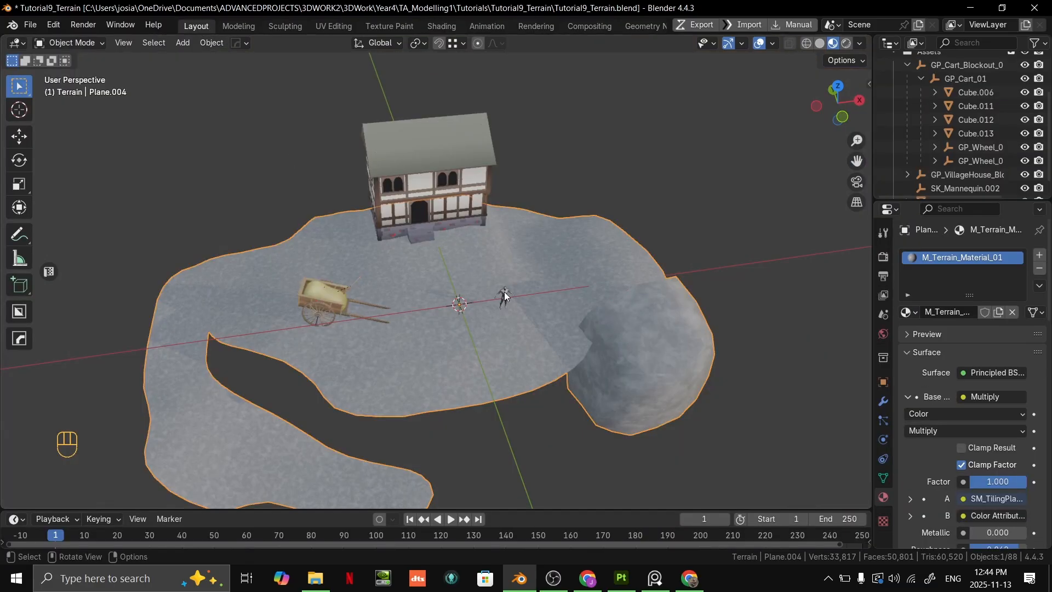
{"action": "scroll", "coordinate": [505, 296], "scroll_direction": "up", "scroll_amount": 2}
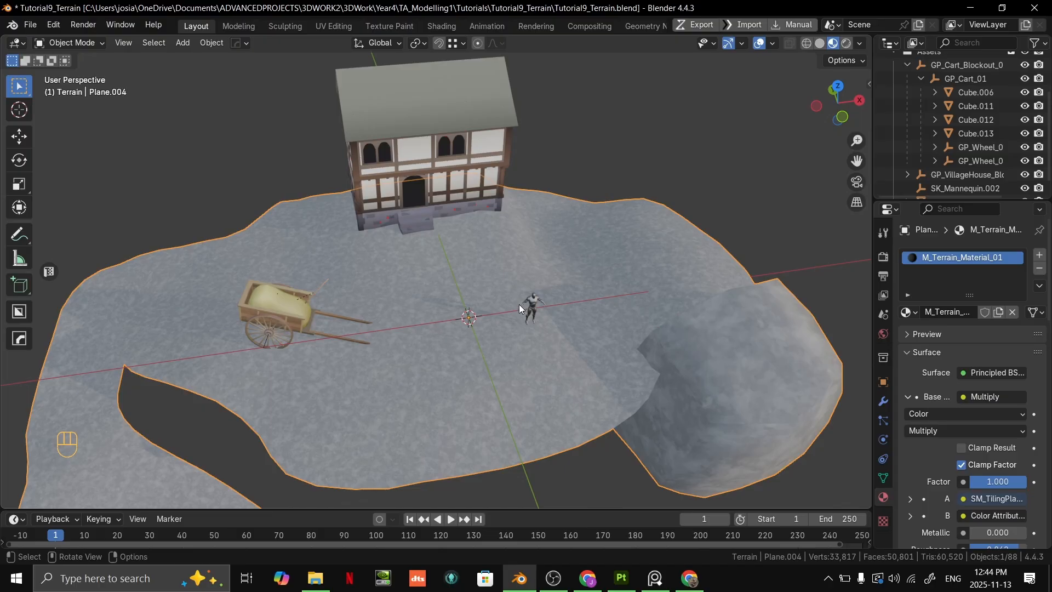
{"action": "middle_click_drag", "start_coordinate": [535, 282], "coordinate": [507, 272]}
- Check the terrain's mesh layout in Edit Mode and switch the terrain to Vertex Paint mode
{"action": "key", "text": "Tab"}
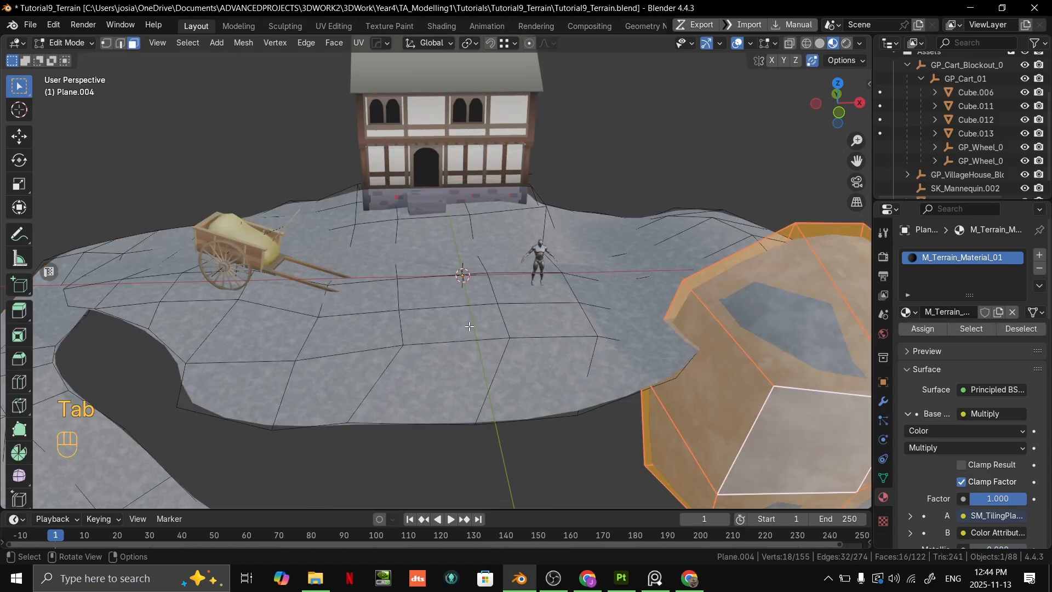
{"action": "mouse_move", "coordinate": [474, 325]}
{"action": "middle_mouse_down"}
{"action": "mouse_move", "coordinate": [441, 336]}
{"action": "mouse_move", "coordinate": [482, 312]}
{"action": "middle_mouse_up"}
{"action": "scroll", "coordinate": [475, 314], "scroll_direction": "up", "scroll_amount": 1}
{"action": "scroll", "coordinate": [482, 312], "scroll_direction": "down", "scroll_amount": 1}
{"action": "key", "text": "3"}
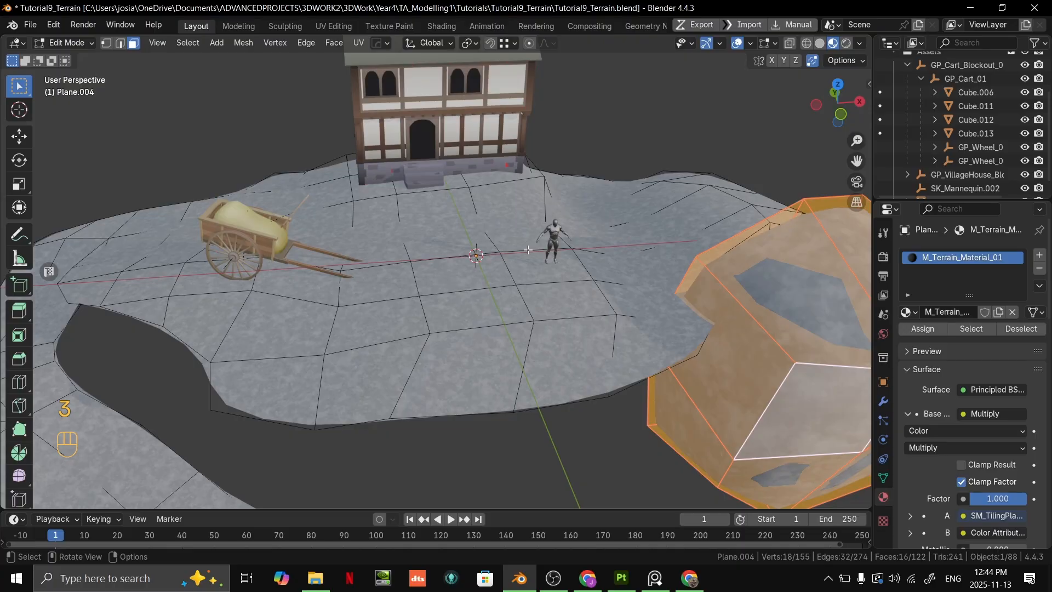
{"action": "key", "text": "ctrl+Tab"}
{"action": "left_click", "coordinate": [516, 224]}
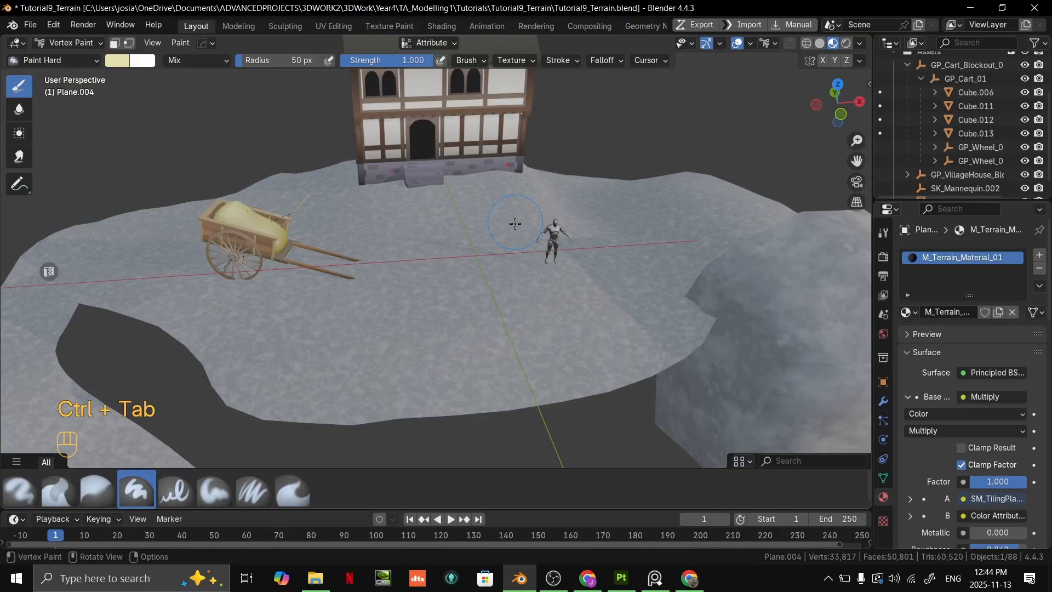
- Paint the ground between the house, cart and mannequin pale yellow with the 50 px Paint Hard brush at strength 1.000
{"action": "scroll", "coordinate": [513, 262], "scroll_direction": "down", "scroll_amount": 3}
{"action": "scroll", "coordinate": [419, 285], "scroll_direction": "up", "scroll_amount": 3}
{"action": "scroll", "coordinate": [419, 285], "scroll_direction": "up", "scroll_amount": 3}
{"action": "mouse_move", "coordinate": [419, 283]}
{"action": "middle_mouse_down", "text": "shift"}
{"action": "mouse_move", "coordinate": [416, 207]}
{"action": "mouse_move", "coordinate": [404, 206]}
{"action": "middle_mouse_up", "text": "shift"}
{"action": "mouse_move", "coordinate": [459, 249]}
{"action": "left_mouse_down"}
{"action": "mouse_move", "coordinate": [406, 237]}
{"action": "mouse_move", "coordinate": [417, 220]}
{"action": "mouse_move", "coordinate": [575, 241]}
{"action": "mouse_move", "coordinate": [603, 196]}
{"action": "left_mouse_up"}
{"action": "middle_click_drag", "start_coordinate": [483, 155], "coordinate": [503, 206]}
{"action": "scroll", "coordinate": [493, 203], "scroll_direction": "down", "scroll_amount": 4}
{"action": "middle_click_drag", "start_coordinate": [438, 175], "coordinate": [495, 249], "text": "shift"}
{"action": "mouse_move", "coordinate": [466, 244]}
{"action": "left_mouse_down"}
{"action": "mouse_move", "coordinate": [379, 240]}
{"action": "mouse_move", "coordinate": [470, 300]}
{"action": "mouse_move", "coordinate": [383, 230]}
{"action": "mouse_move", "coordinate": [340, 236]}
{"action": "mouse_move", "coordinate": [517, 167]}
{"action": "mouse_move", "coordinate": [329, 274]}
{"action": "mouse_move", "coordinate": [427, 354]}
{"action": "mouse_move", "coordinate": [392, 284]}
{"action": "left_mouse_up"}
{"action": "mouse_move", "coordinate": [287, 289]}
{"action": "left_mouse_down"}
{"action": "mouse_move", "coordinate": [241, 307]}
{"action": "mouse_move", "coordinate": [603, 192]}
{"action": "mouse_move", "coordinate": [551, 163]}
{"action": "left_mouse_up"}
{"action": "middle_click_drag", "start_coordinate": [383, 286], "coordinate": [406, 272]}
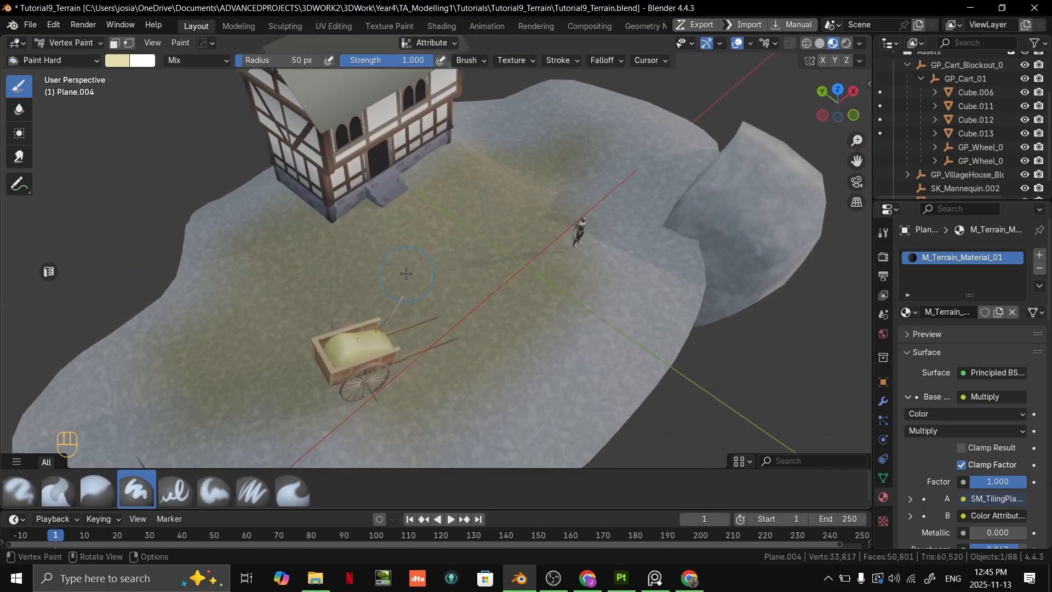
- Extend the pale yellow paint from behind the cart around the terrain's bend and down the start of the path
{"action": "scroll", "coordinate": [332, 223], "scroll_direction": "up", "scroll_amount": 3}
{"action": "middle_click_drag", "start_coordinate": [355, 218], "coordinate": [504, 115], "text": "shift"}
{"action": "scroll", "coordinate": [502, 116], "scroll_direction": "down", "scroll_amount": 4}
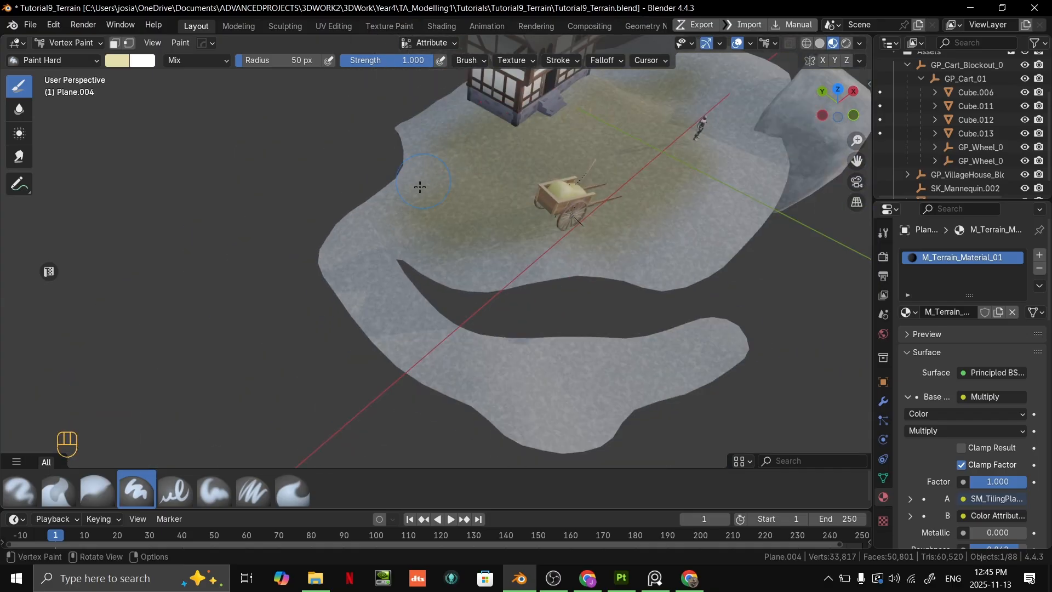
{"action": "scroll", "coordinate": [453, 134], "scroll_direction": "up", "scroll_amount": 5}
{"action": "middle_click_drag", "start_coordinate": [424, 125], "coordinate": [455, 280], "text": "shift"}
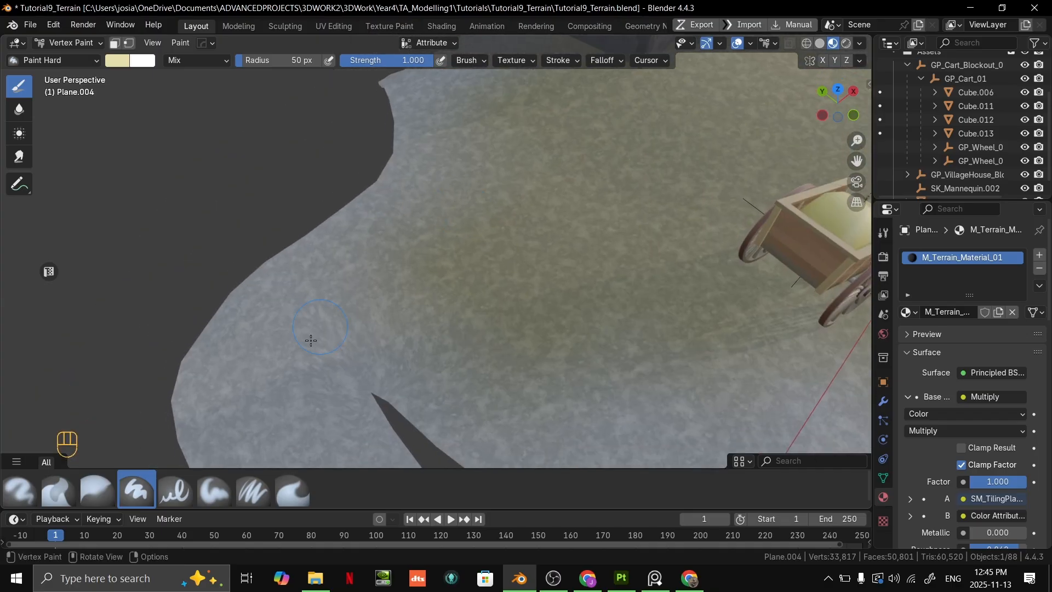
{"action": "middle_click_drag", "start_coordinate": [305, 340], "coordinate": [476, 209], "text": "shift"}
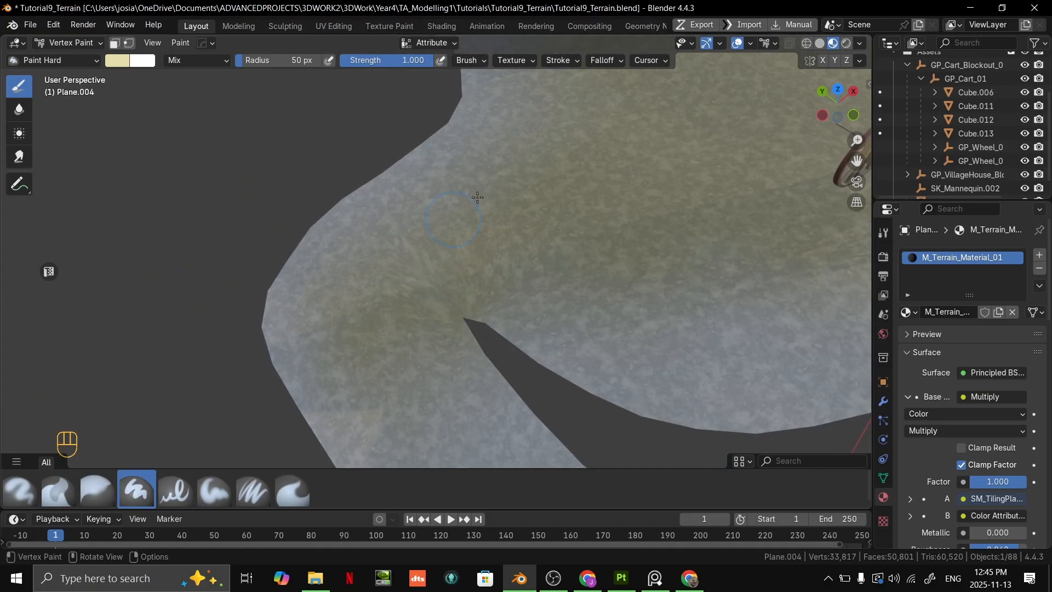
{"action": "middle_click_drag", "start_coordinate": [296, 306], "coordinate": [390, 202], "text": "shift"}
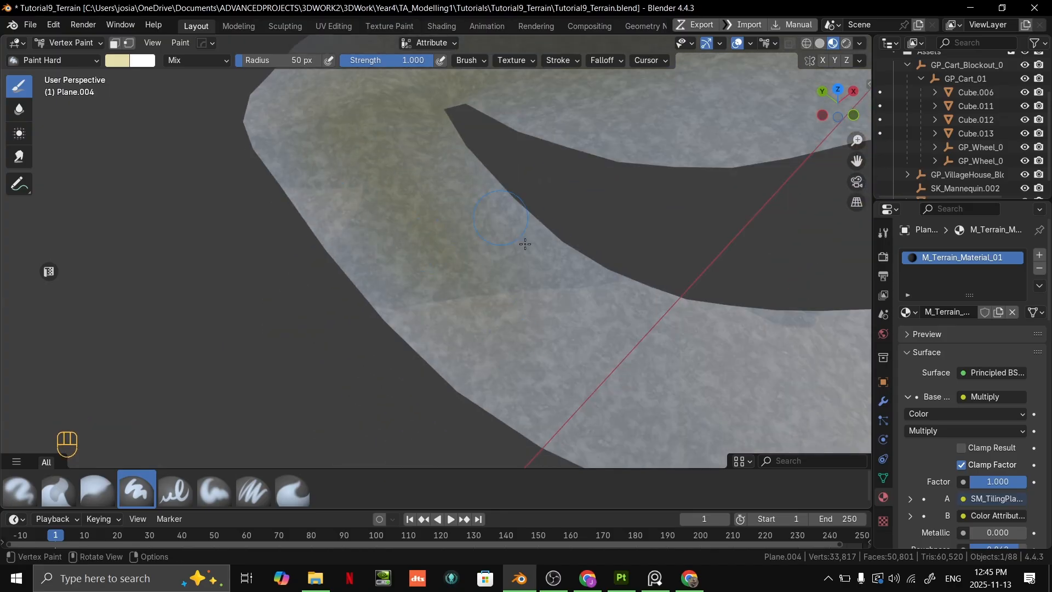
- Continue the pale yellow paint along the middle of the path to its rounded end and undo the last stroke
{"action": "middle_click_drag", "start_coordinate": [659, 382], "coordinate": [305, 213], "text": "shift"}
{"action": "mouse_move", "coordinate": [490, 283]}
{"action": "left_mouse_down"}
{"action": "mouse_move", "coordinate": [503, 245]}
{"action": "mouse_move", "coordinate": [766, 251]}
{"action": "left_mouse_up"}
{"action": "middle_click_drag", "start_coordinate": [765, 252], "coordinate": [246, 288], "text": "shift"}
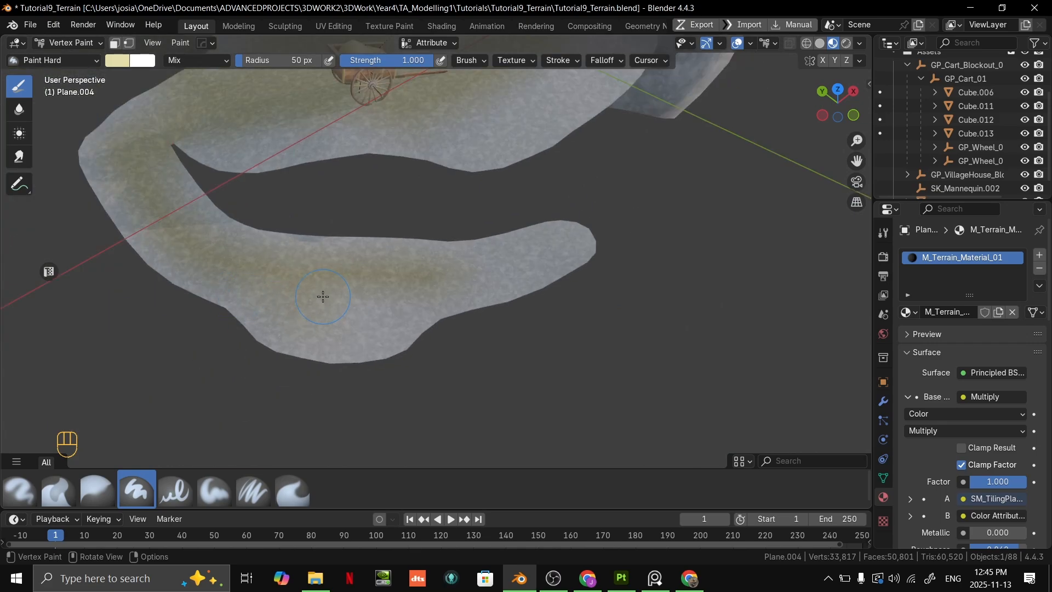
{"action": "left_click_drag", "start_coordinate": [322, 296], "coordinate": [345, 330]}
{"action": "left_click_drag", "start_coordinate": [486, 274], "coordinate": [599, 255]}
{"action": "key", "text": "ctrl+z"}
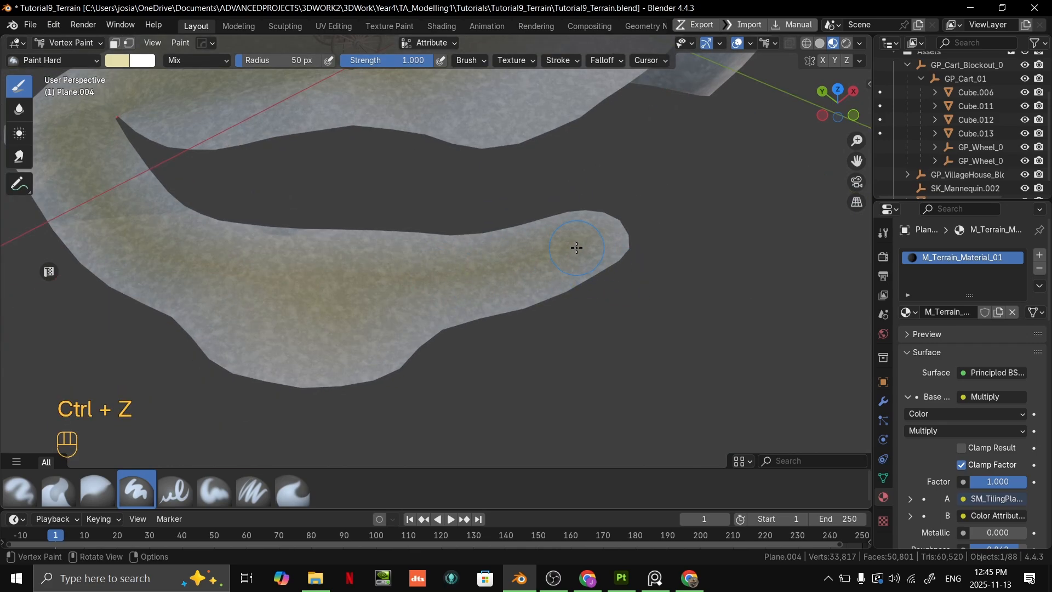
- Change the vertex paint brush colour to a pale green, hex #BCE0A6
{"action": "scroll", "coordinate": [458, 270], "scroll_direction": "down", "scroll_amount": 6}
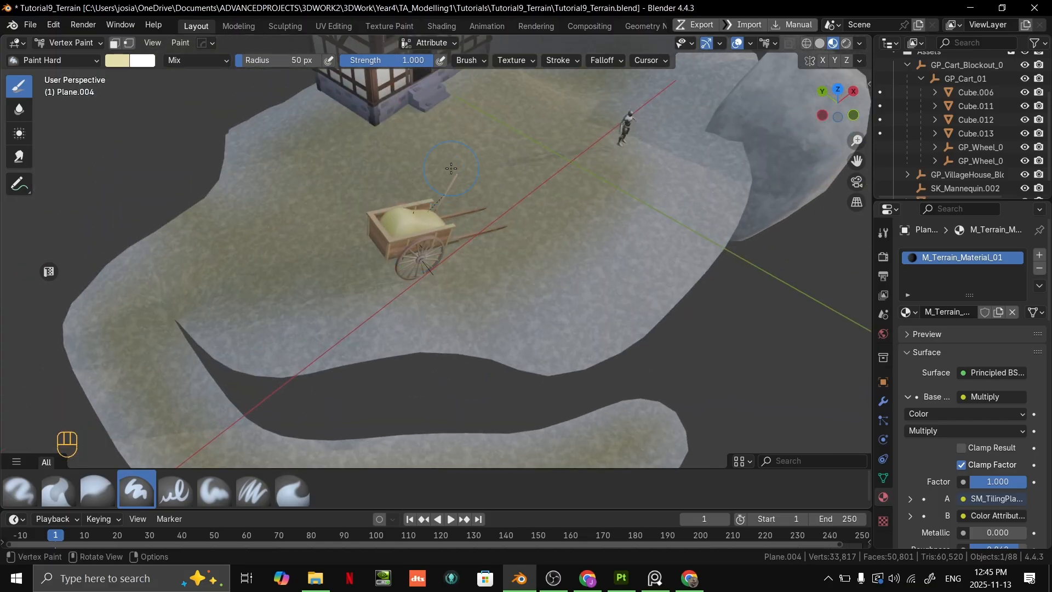
{"action": "left_click", "coordinate": [117, 64]}
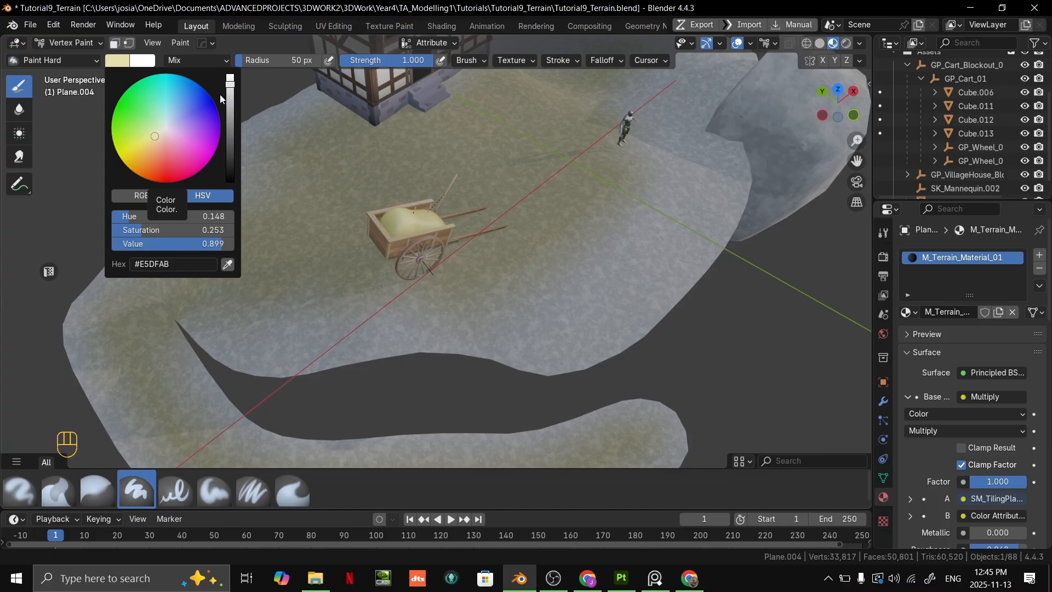
{"action": "mouse_move", "coordinate": [146, 141]}
{"action": "left_mouse_down"}
{"action": "mouse_move", "coordinate": [120, 157]}
{"action": "mouse_move", "coordinate": [152, 136]}
{"action": "left_mouse_up"}
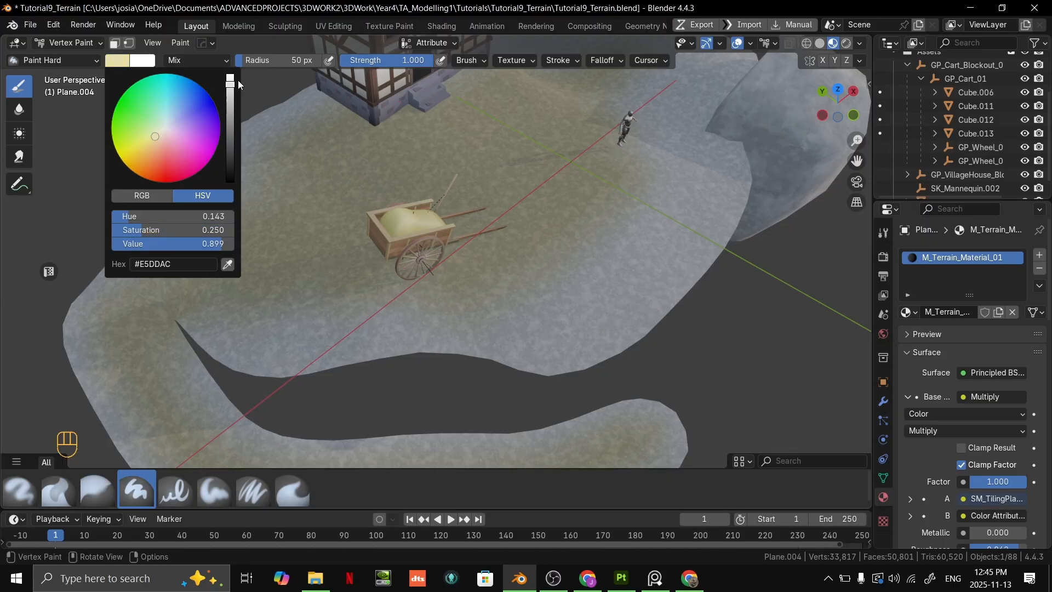
{"action": "mouse_move", "coordinate": [230, 82]}
{"action": "left_mouse_down"}
{"action": "mouse_move", "coordinate": [230, 96]}
{"action": "mouse_move", "coordinate": [230, 86]}
{"action": "left_mouse_up"}
{"action": "left_click_drag", "start_coordinate": [155, 136], "coordinate": [152, 129]}
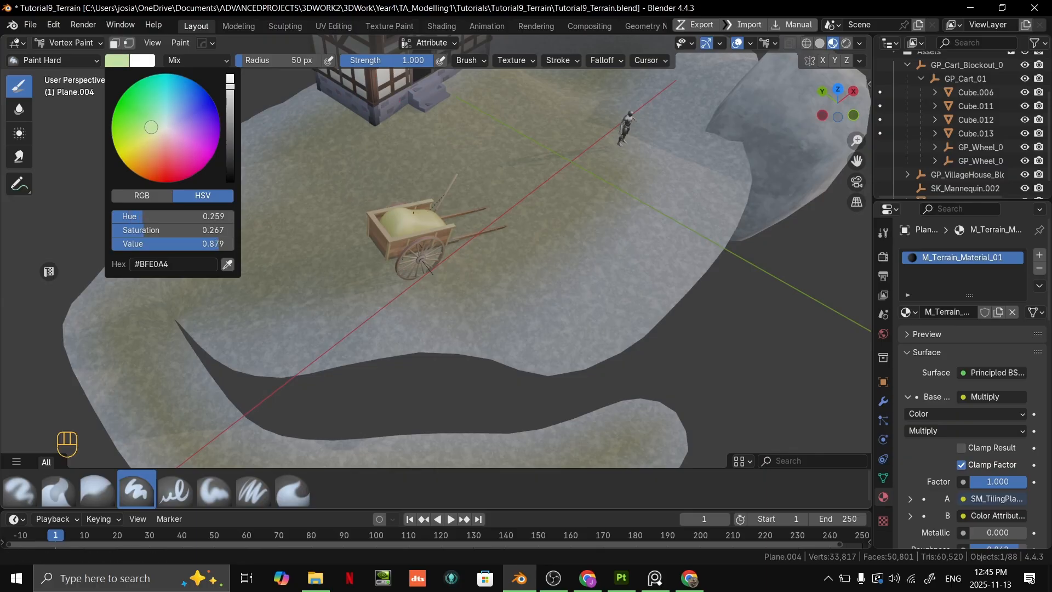
- Paint pale green over the ground in front of the cart and around the mannequin
{"action": "mouse_move", "coordinate": [539, 254]}
{"action": "left_mouse_down"}
{"action": "mouse_move", "coordinate": [552, 266]}
{"action": "mouse_move", "coordinate": [407, 309]}
{"action": "mouse_move", "coordinate": [321, 311]}
{"action": "left_mouse_up"}
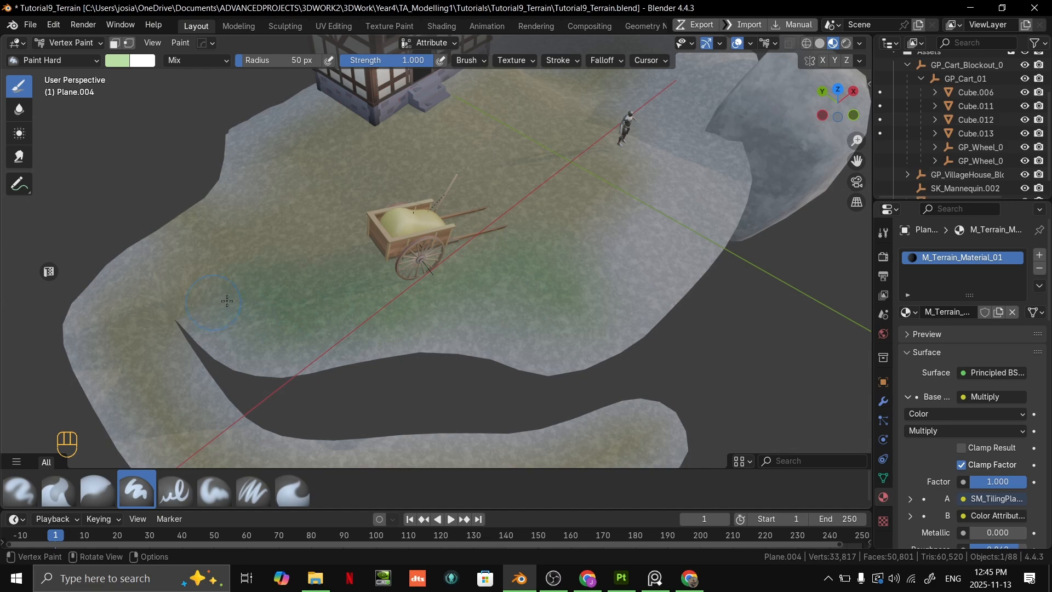
{"action": "left_click", "coordinate": [118, 60]}
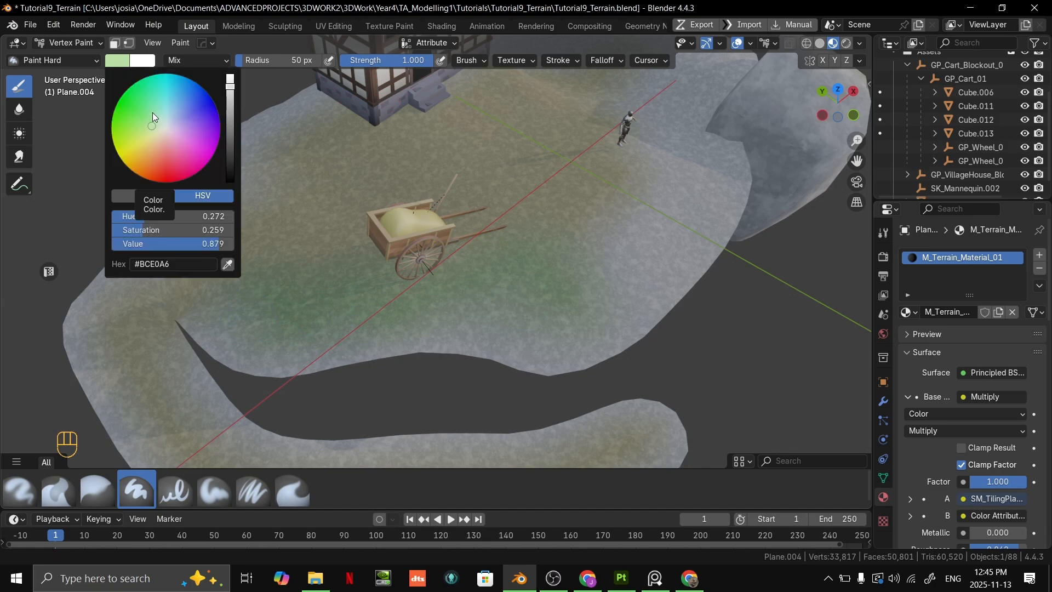
{"action": "left_click", "coordinate": [124, 61]}
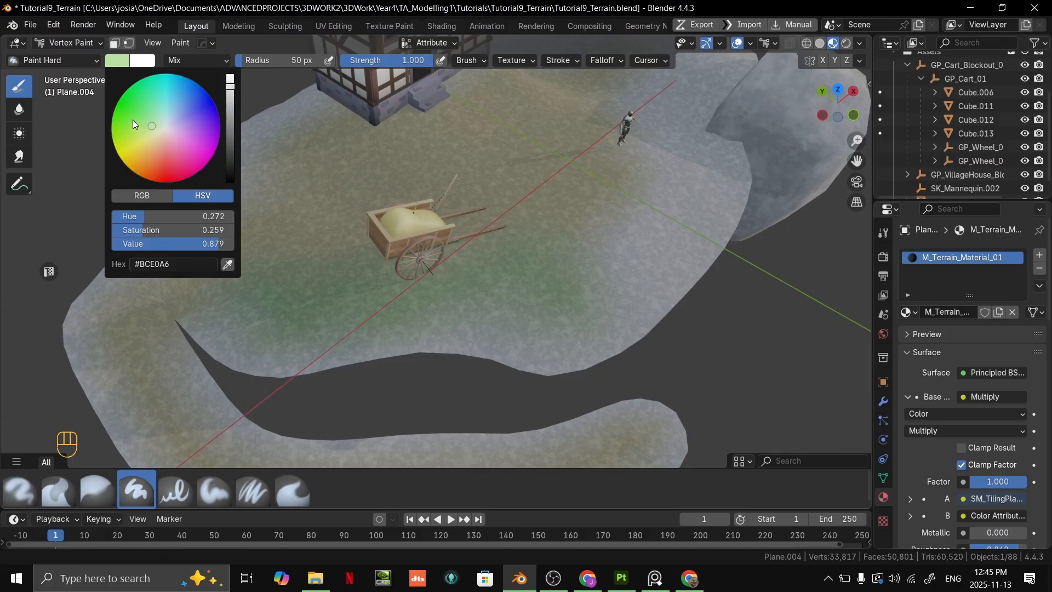
{"action": "middle_click_drag", "start_coordinate": [612, 263], "coordinate": [444, 275]}
{"action": "middle_click_drag", "start_coordinate": [624, 160], "coordinate": [444, 326], "text": "shift"}
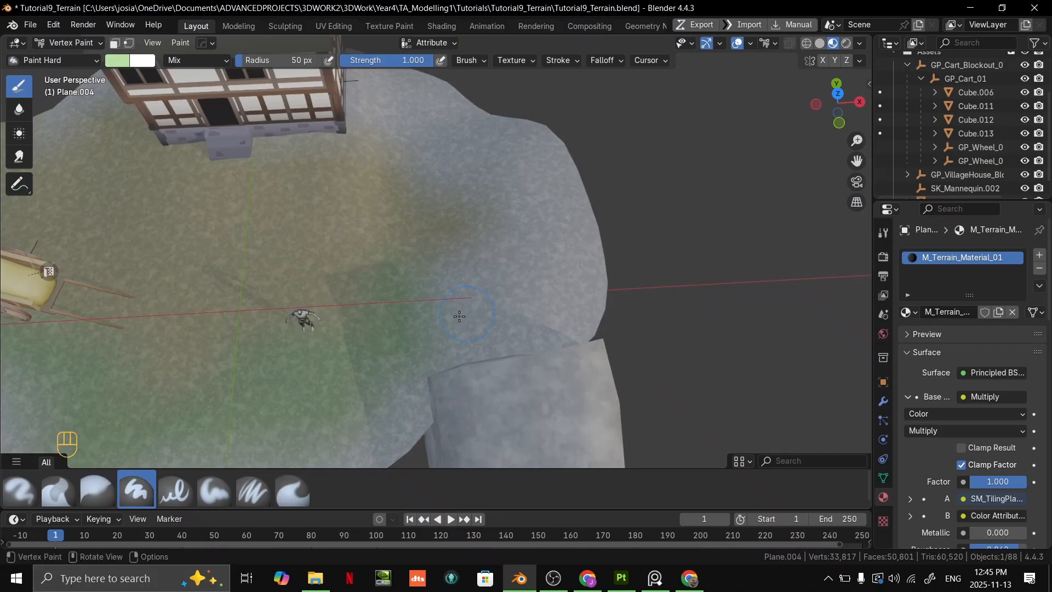
- Paint pale green on the ground beside the house and between it and the large rock
{"action": "middle_click_drag", "start_coordinate": [526, 214], "coordinate": [617, 249], "text": "shift"}
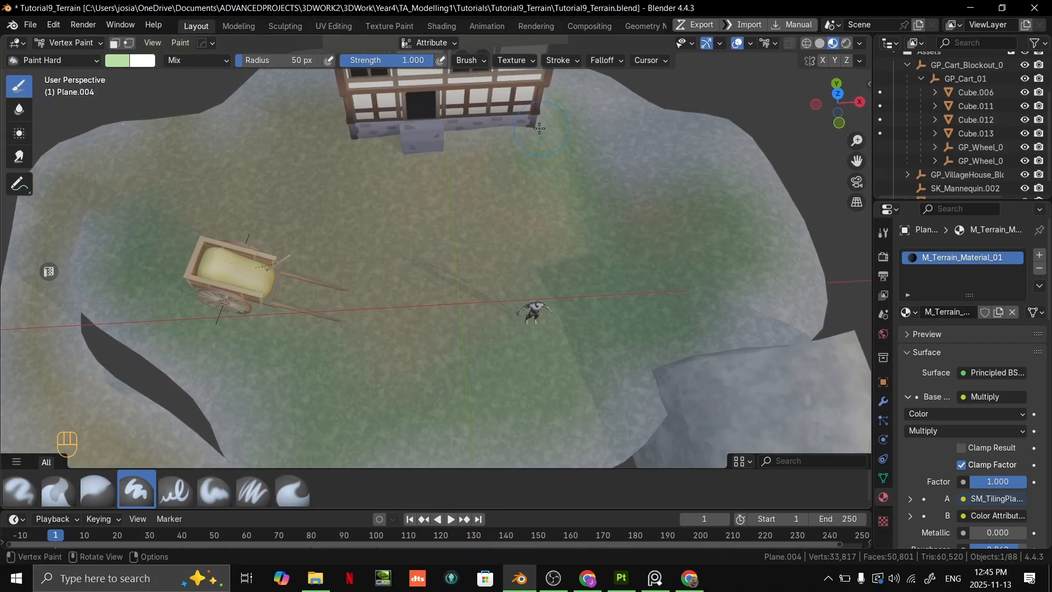
{"action": "middle_click_drag", "start_coordinate": [554, 176], "coordinate": [537, 249], "text": "shift"}
{"action": "left_click_drag", "start_coordinate": [591, 211], "coordinate": [655, 263]}
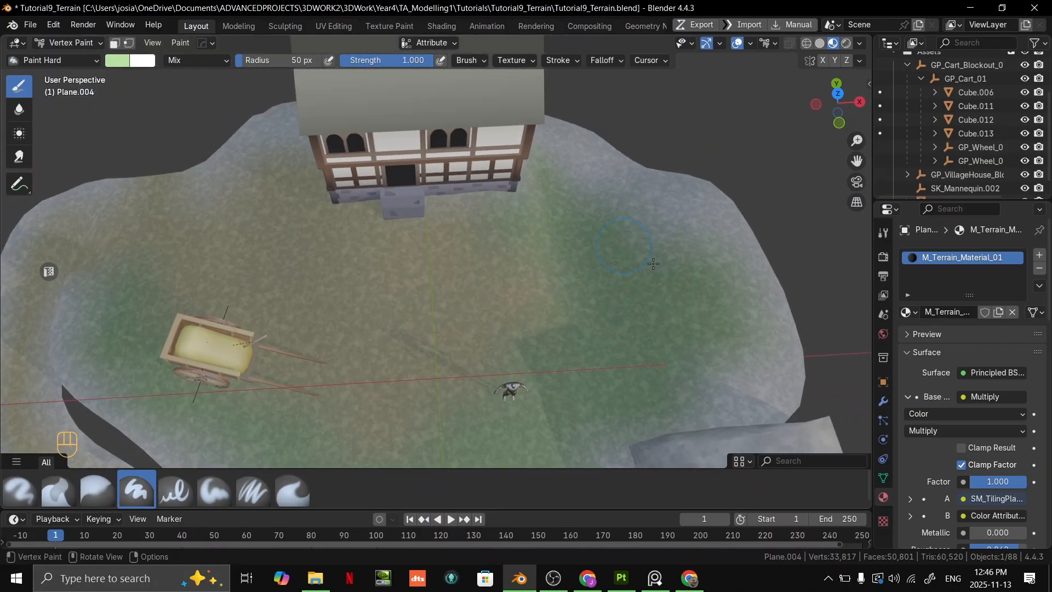
{"action": "mouse_move", "coordinate": [641, 271]}
{"action": "middle_mouse_down", "text": "shift"}
{"action": "mouse_move", "coordinate": [680, 173]}
{"action": "mouse_move", "coordinate": [678, 183]}
{"action": "middle_mouse_up", "text": "shift"}
- Fill the terrain's front edge with pale green and paint the ground behind the cart towards the house
{"action": "middle_click_drag", "start_coordinate": [414, 425], "coordinate": [706, 339], "text": "shift"}
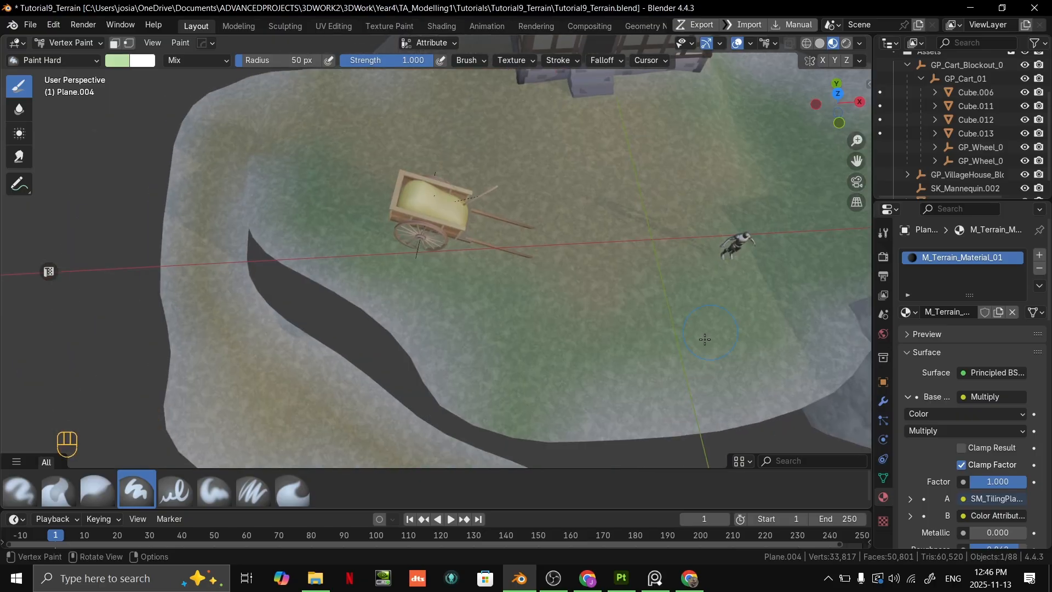
{"action": "left_click_drag", "start_coordinate": [696, 408], "coordinate": [552, 404]}
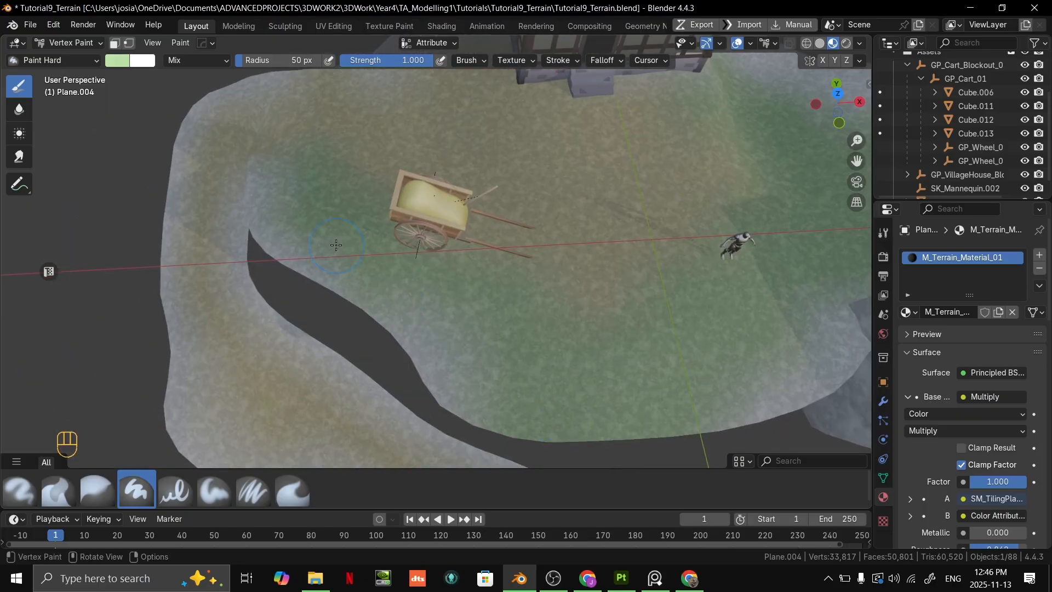
{"action": "middle_click_drag", "start_coordinate": [279, 172], "coordinate": [341, 280], "text": "shift"}
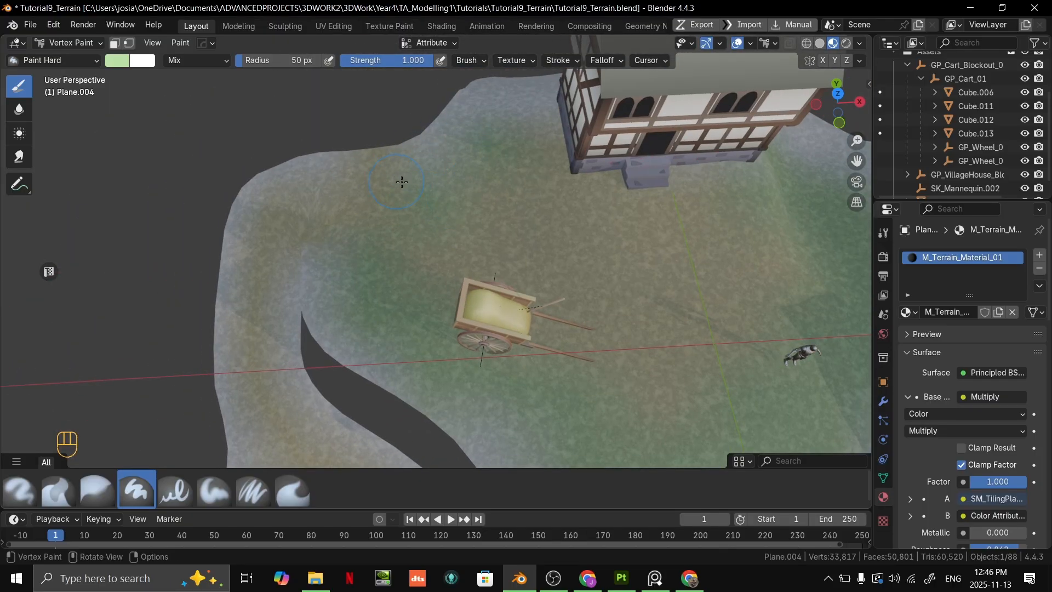
- Paint pale green along the terrain's edge behind the cart and along the outer rim of the curved strip
{"action": "middle_click_drag", "start_coordinate": [402, 182], "coordinate": [548, 192]}
{"action": "mouse_move", "coordinate": [379, 285]}
{"action": "middle_mouse_down", "text": "shift"}
{"action": "mouse_move", "coordinate": [515, 196]}
{"action": "mouse_move", "coordinate": [466, 241]}
{"action": "middle_mouse_up", "text": "shift"}
{"action": "mouse_move", "coordinate": [424, 304]}
{"action": "left_mouse_down"}
{"action": "mouse_move", "coordinate": [468, 405]}
{"action": "mouse_move", "coordinate": [548, 424]}
{"action": "left_mouse_up"}
{"action": "middle_click_drag", "start_coordinate": [605, 414], "coordinate": [395, 308], "text": "shift"}
{"action": "scroll", "coordinate": [411, 313], "scroll_direction": "up", "scroll_amount": 3}
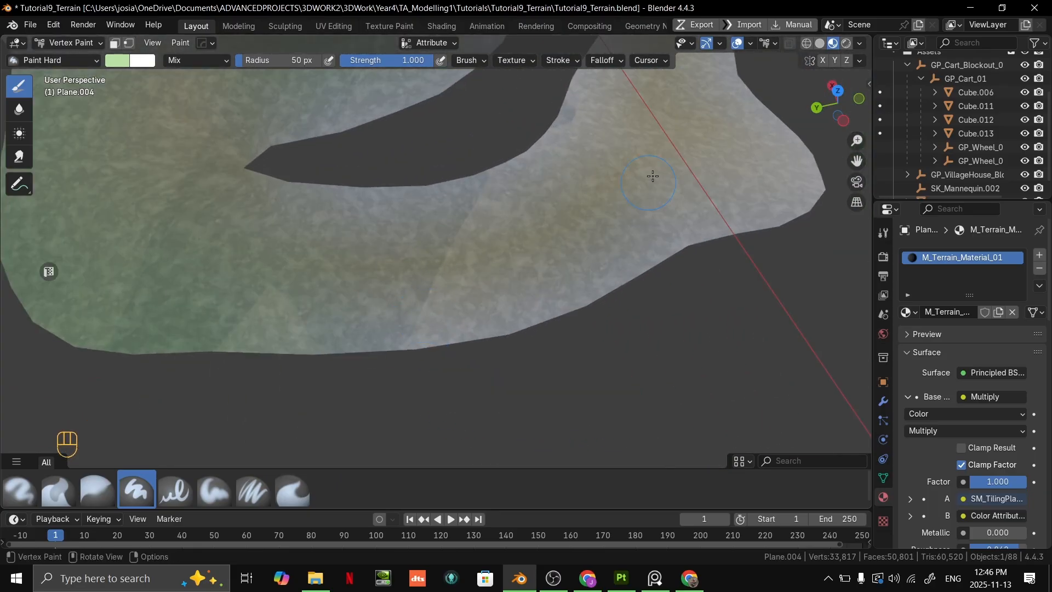
{"action": "mouse_move", "coordinate": [300, 345]}
{"action": "left_mouse_down"}
{"action": "mouse_move", "coordinate": [396, 343]}
{"action": "mouse_move", "coordinate": [604, 290]}
{"action": "mouse_move", "coordinate": [756, 199]}
{"action": "left_mouse_up"}
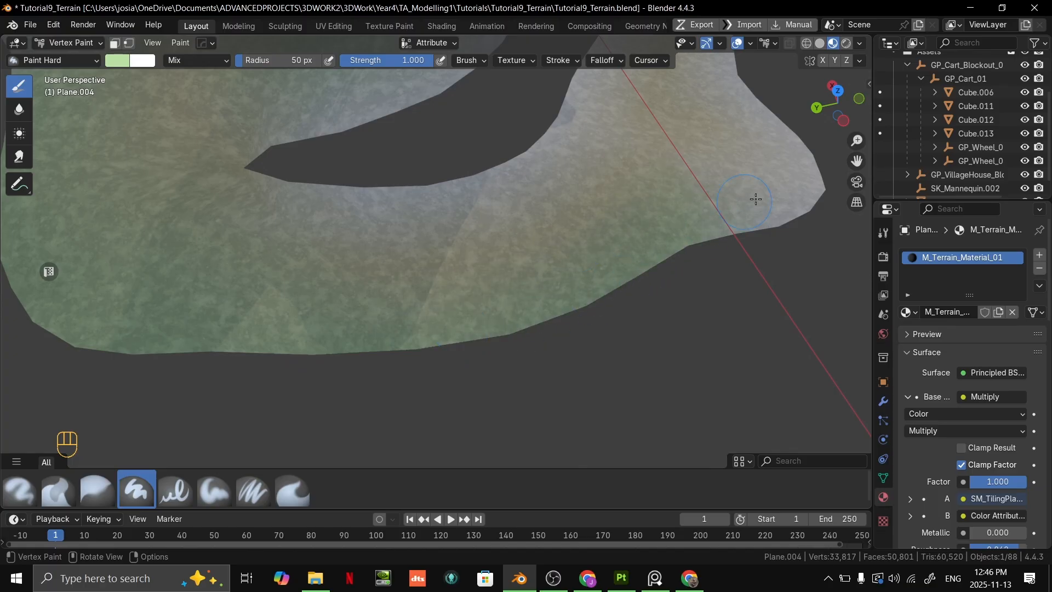
{"action": "middle_click_drag", "start_coordinate": [784, 206], "coordinate": [568, 274], "text": "shift"}
- Cover the remaining grey areas on the curved strip and its rounded end with pale green
{"action": "mouse_move", "coordinate": [575, 280]}
{"action": "left_mouse_down"}
{"action": "mouse_move", "coordinate": [668, 245]}
{"action": "mouse_move", "coordinate": [661, 157]}
{"action": "mouse_move", "coordinate": [647, 134]}
{"action": "left_mouse_up"}
{"action": "middle_click_drag", "start_coordinate": [648, 134], "coordinate": [521, 164]}
{"action": "mouse_move", "coordinate": [520, 164]}
{"action": "middle_mouse_down", "text": "shift"}
{"action": "mouse_move", "coordinate": [540, 358]}
{"action": "mouse_move", "coordinate": [309, 291]}
{"action": "middle_mouse_up", "text": "shift"}
{"action": "mouse_move", "coordinate": [435, 261]}
{"action": "left_mouse_down"}
{"action": "mouse_move", "coordinate": [554, 254]}
{"action": "mouse_move", "coordinate": [759, 175]}
{"action": "left_mouse_up"}
{"action": "middle_click_drag", "start_coordinate": [759, 175], "coordinate": [561, 291], "text": "shift"}
{"action": "mouse_move", "coordinate": [562, 290]}
{"action": "left_mouse_down"}
{"action": "mouse_move", "coordinate": [615, 228]}
{"action": "mouse_move", "coordinate": [570, 186]}
{"action": "mouse_move", "coordinate": [353, 207]}
{"action": "mouse_move", "coordinate": [145, 188]}
{"action": "left_mouse_up"}
{"action": "middle_click_drag", "start_coordinate": [144, 188], "coordinate": [454, 264], "text": "shift"}
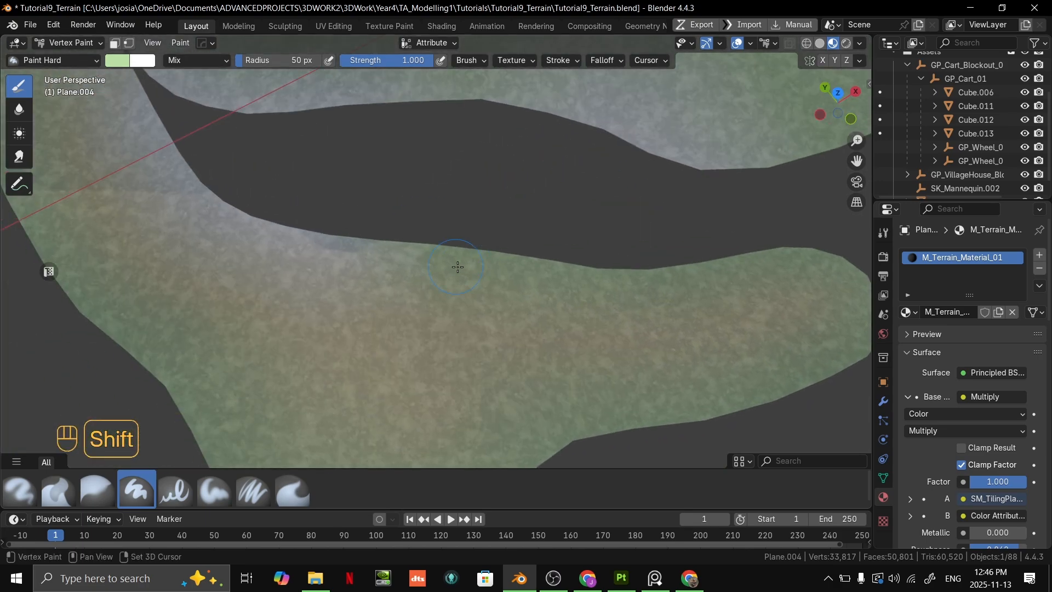
- Paint pale green around the inlet's pointed end and along its edge beside the cart
{"action": "mouse_move", "coordinate": [453, 265]}
{"action": "left_mouse_down"}
{"action": "mouse_move", "coordinate": [275, 233]}
{"action": "mouse_move", "coordinate": [171, 171]}
{"action": "left_mouse_up"}
{"action": "middle_click_drag", "start_coordinate": [171, 171], "coordinate": [413, 388], "text": "shift"}
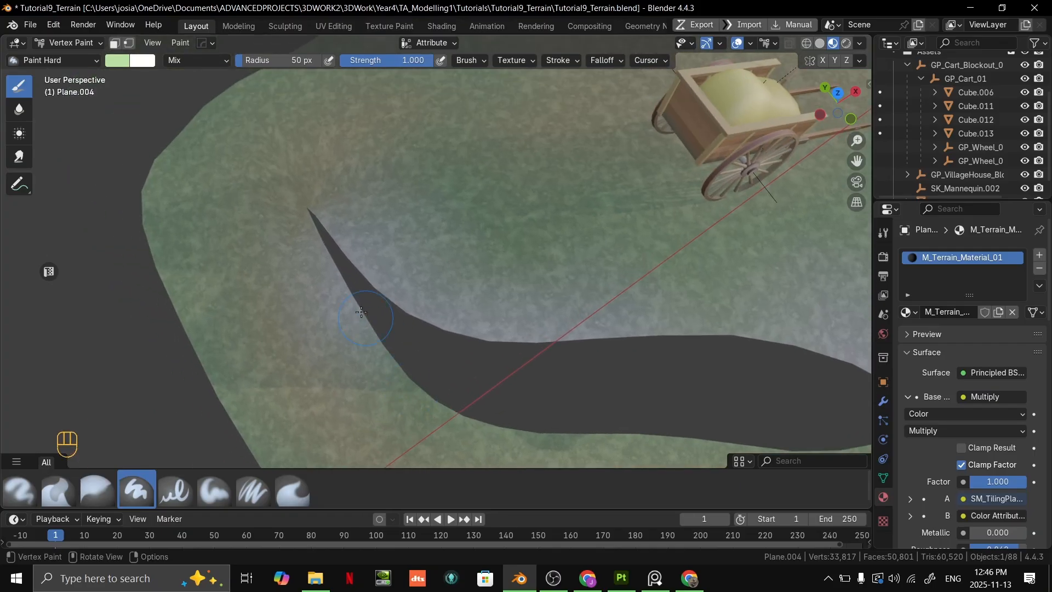
{"action": "mouse_move", "coordinate": [423, 280]}
{"action": "left_mouse_down"}
{"action": "mouse_move", "coordinate": [339, 230]}
{"action": "mouse_move", "coordinate": [521, 327]}
{"action": "left_mouse_up"}
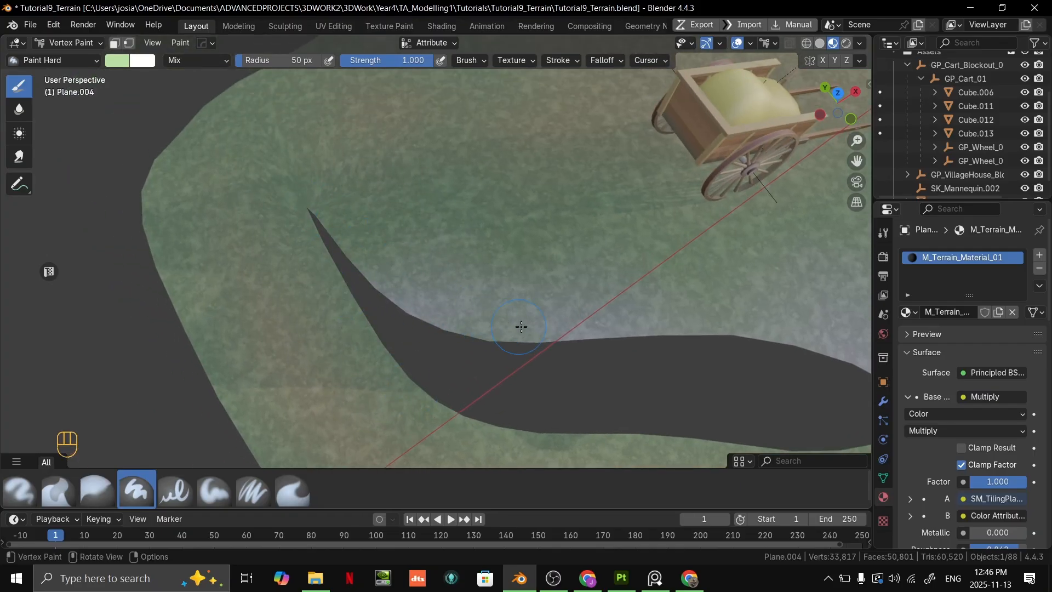
{"action": "mouse_move", "coordinate": [397, 269]}
{"action": "left_mouse_down"}
{"action": "mouse_move", "coordinate": [592, 331]}
{"action": "mouse_move", "coordinate": [742, 317]}
{"action": "left_mouse_up"}
{"action": "scroll", "coordinate": [743, 316], "scroll_direction": "down", "scroll_amount": 4}
{"action": "middle_click_drag", "start_coordinate": [729, 301], "coordinate": [502, 270], "text": "shift"}
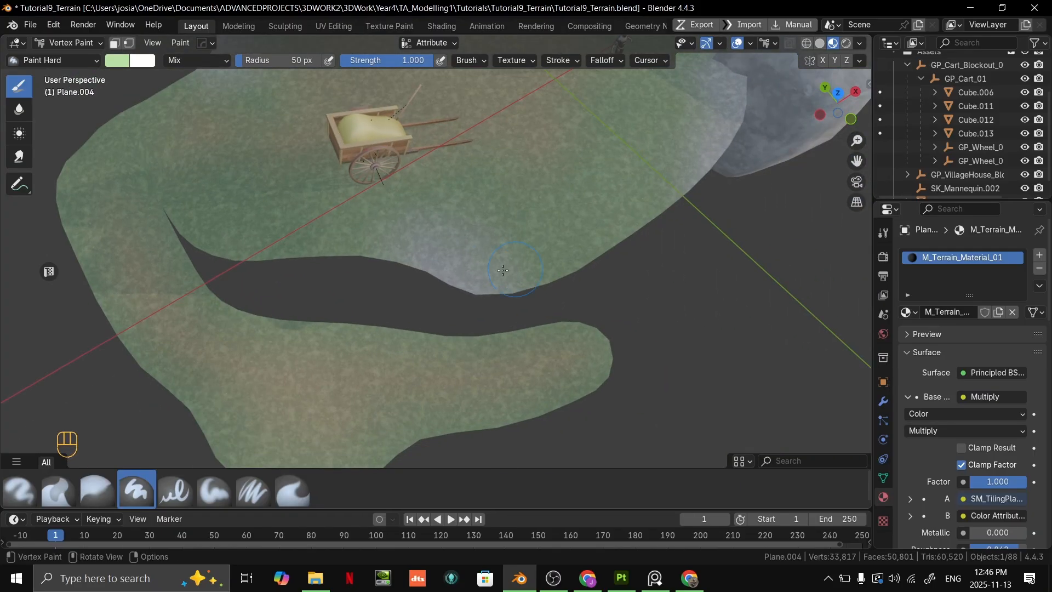
- Cover the grey patch on the inlet edge in front of the cart and paint the terrain edge near the house pale green
{"action": "left_click_drag", "start_coordinate": [402, 250], "coordinate": [493, 294]}
{"action": "middle_click_drag", "start_coordinate": [445, 280], "coordinate": [597, 364], "text": "shift"}
{"action": "middle_click_drag", "start_coordinate": [351, 110], "coordinate": [446, 241], "text": "shift"}
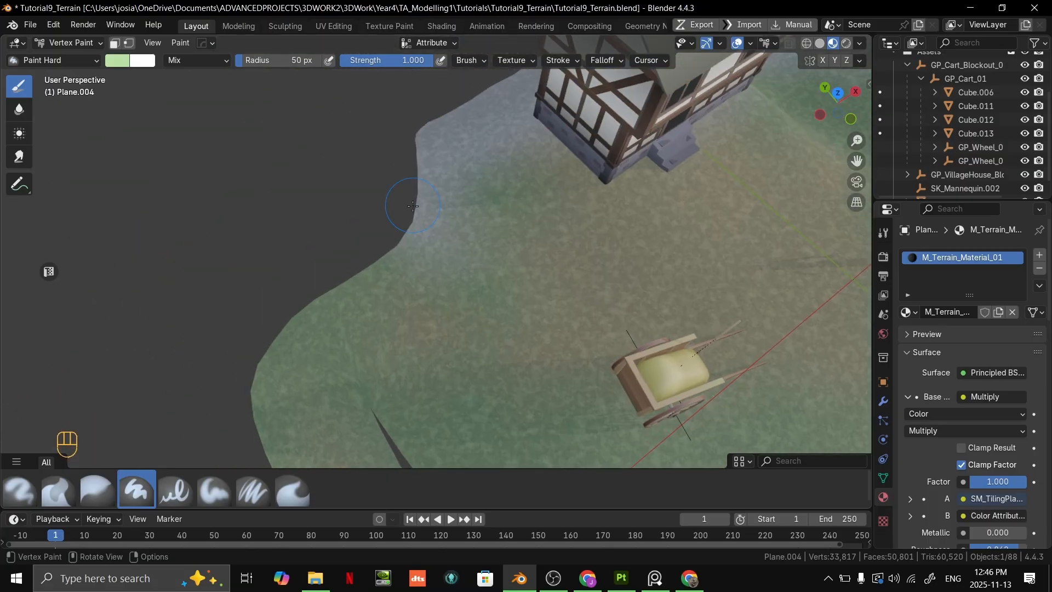
{"action": "left_click_drag", "start_coordinate": [417, 233], "coordinate": [441, 195]}
- Change the brush colour to a cooler green, hex #A2D2A7, and paint the ground between the house's side wall and the terrain edge
{"action": "left_click", "coordinate": [117, 60]}
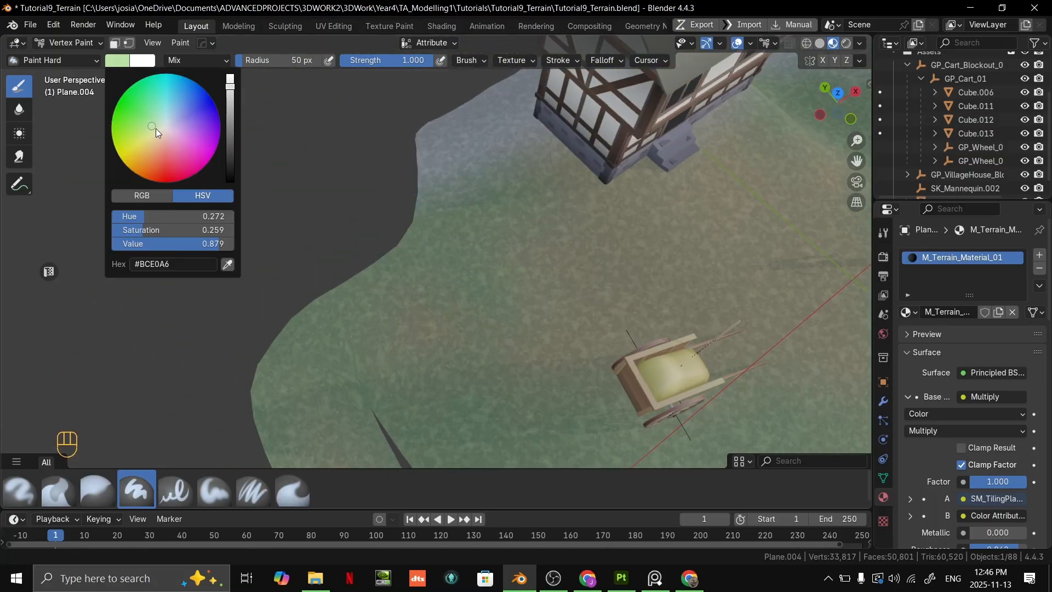
{"action": "left_click_drag", "start_coordinate": [156, 128], "coordinate": [155, 120]}
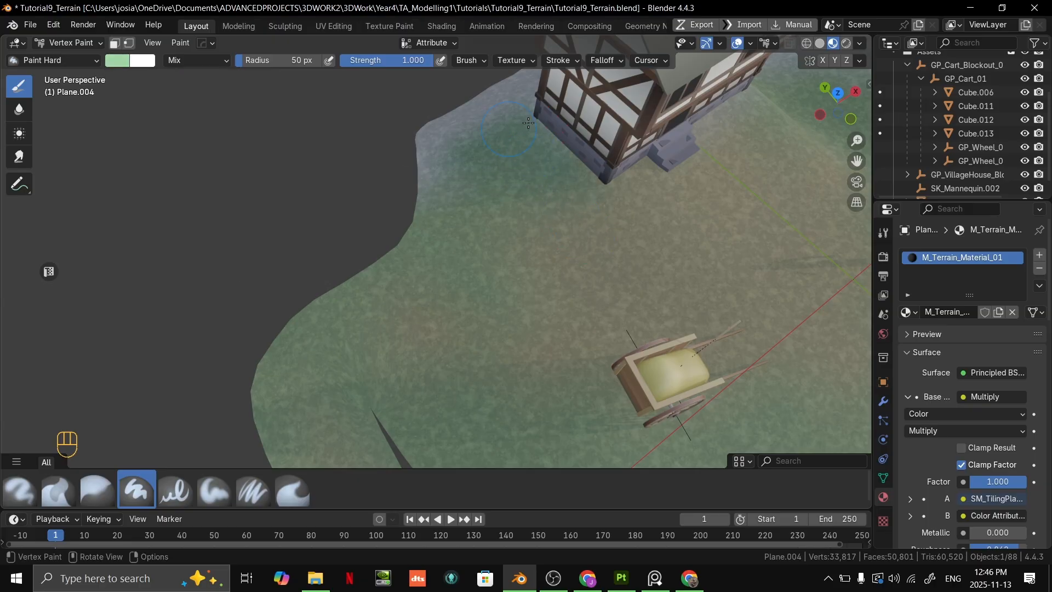
{"action": "middle_click_drag", "start_coordinate": [511, 132], "coordinate": [492, 203], "text": "shift"}
{"action": "mouse_move", "coordinate": [476, 173]}
{"action": "left_mouse_down"}
{"action": "mouse_move", "coordinate": [427, 187]}
{"action": "mouse_move", "coordinate": [448, 168]}
{"action": "left_mouse_up"}
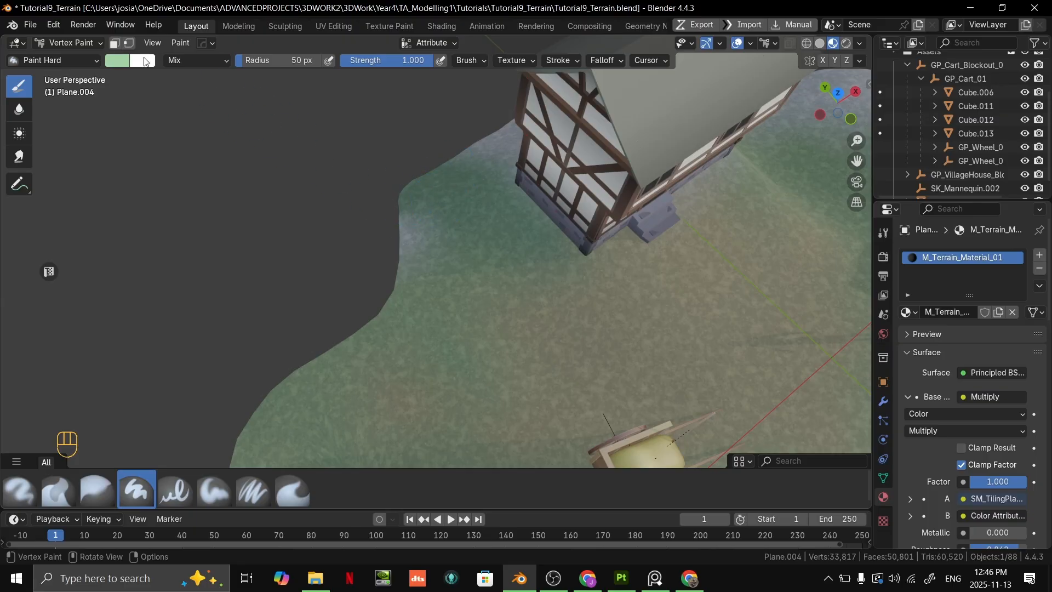
- Change the brush colour to a muted green, hex #9CBC97, and shade the terrain edge along the inlet near the cart
{"action": "left_click", "coordinate": [121, 64]}
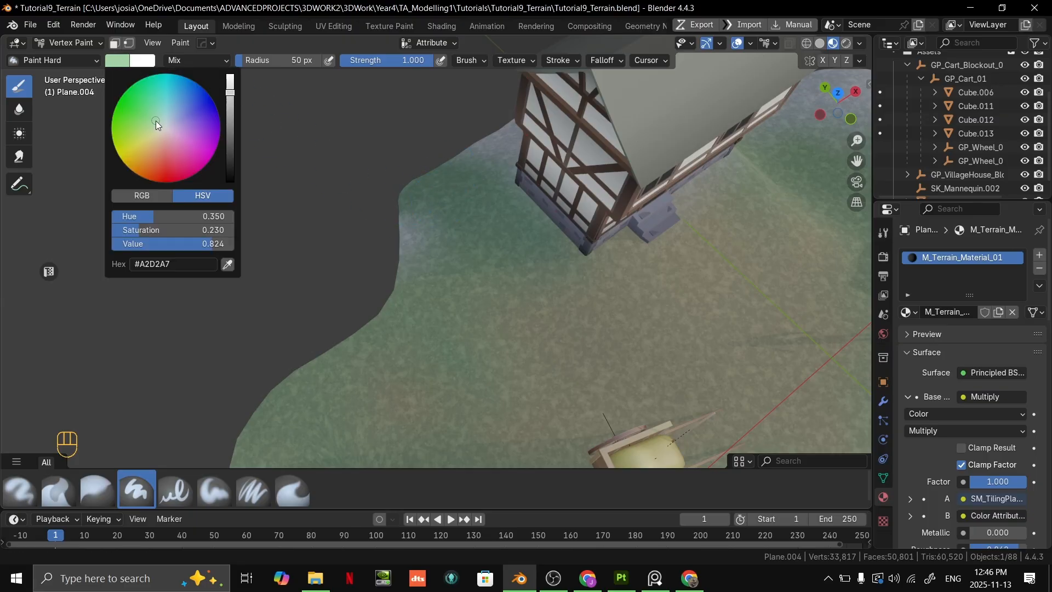
{"action": "left_click_drag", "start_coordinate": [156, 121], "coordinate": [155, 123]}
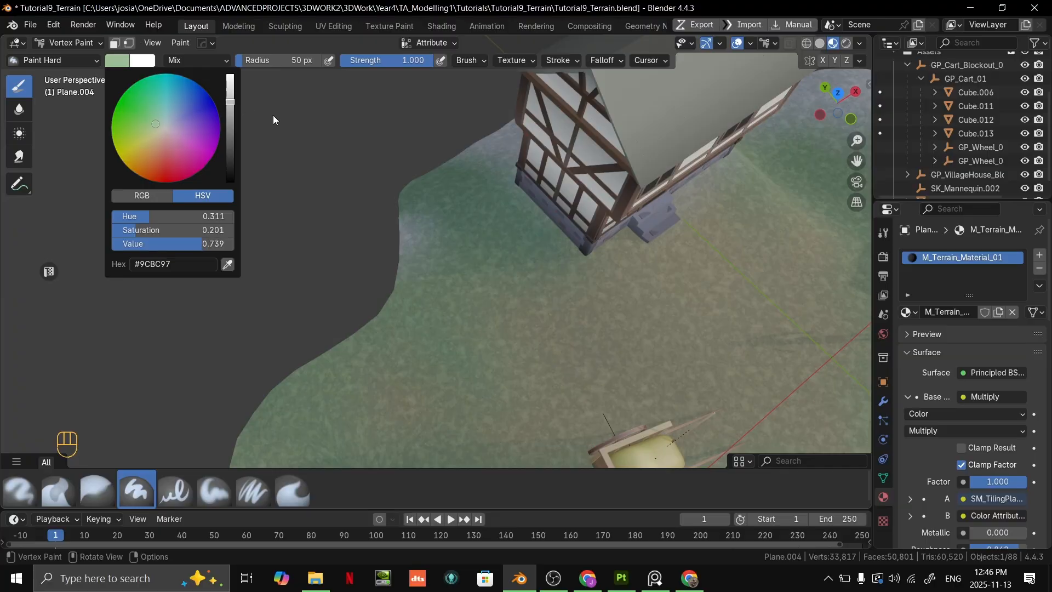
{"action": "middle_click_drag", "start_coordinate": [580, 241], "coordinate": [483, 129], "text": "shift"}
{"action": "key", "text": "ctrl+z"}
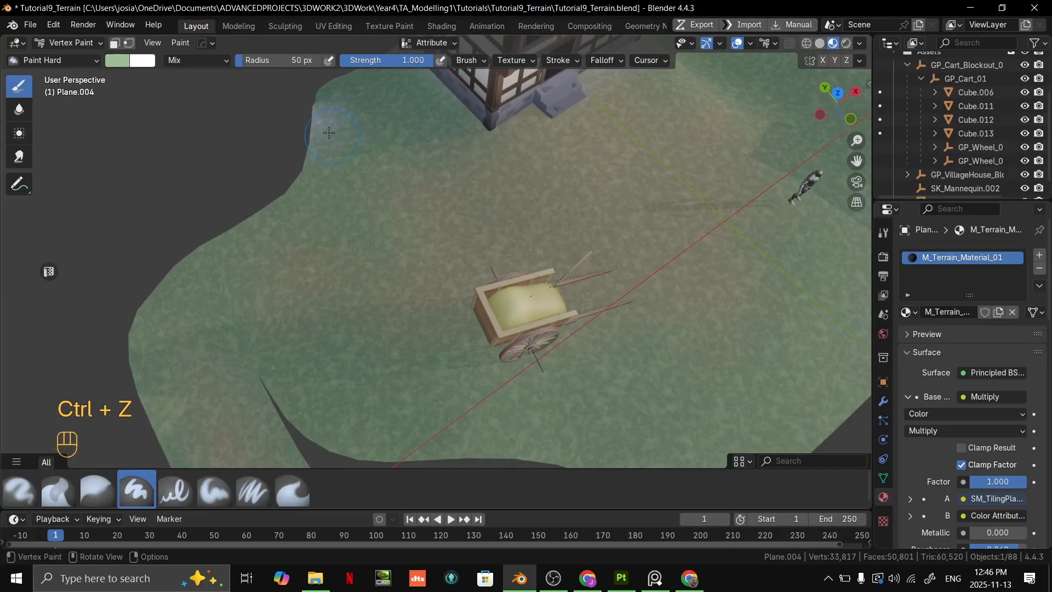
{"action": "scroll", "coordinate": [587, 398], "scroll_direction": "down", "scroll_amount": 1}
{"action": "mouse_move", "coordinate": [586, 399]}
{"action": "middle_mouse_down", "text": "shift"}
{"action": "mouse_move", "coordinate": [495, 332]}
{"action": "mouse_move", "coordinate": [411, 334]}
{"action": "middle_mouse_up", "text": "shift"}
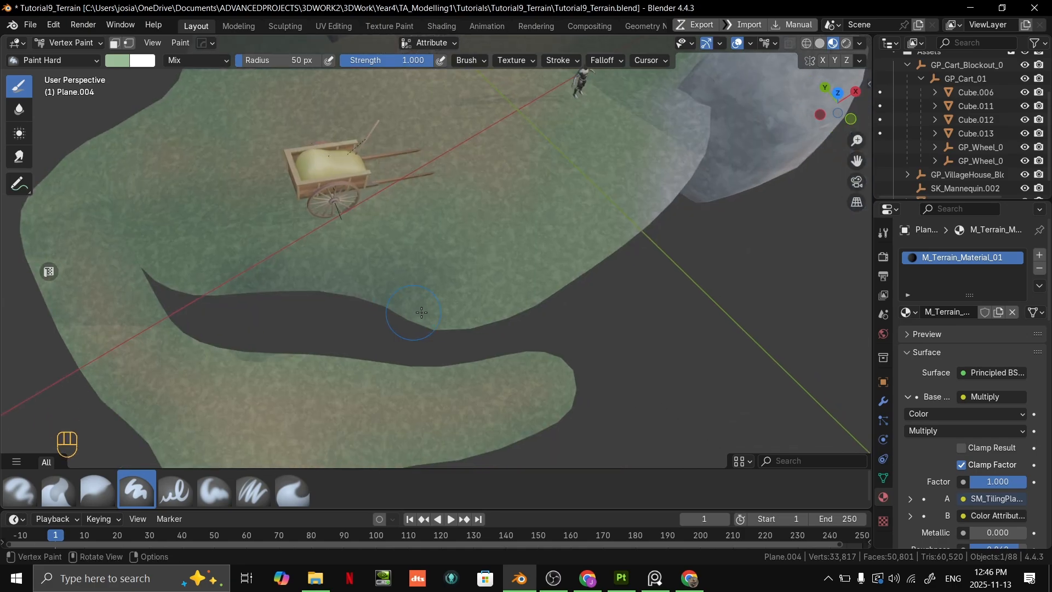
- Paint muted green over the grey ground where the terrain meets the large rock
{"action": "middle_click_drag", "start_coordinate": [677, 197], "coordinate": [545, 281], "text": "shift"}
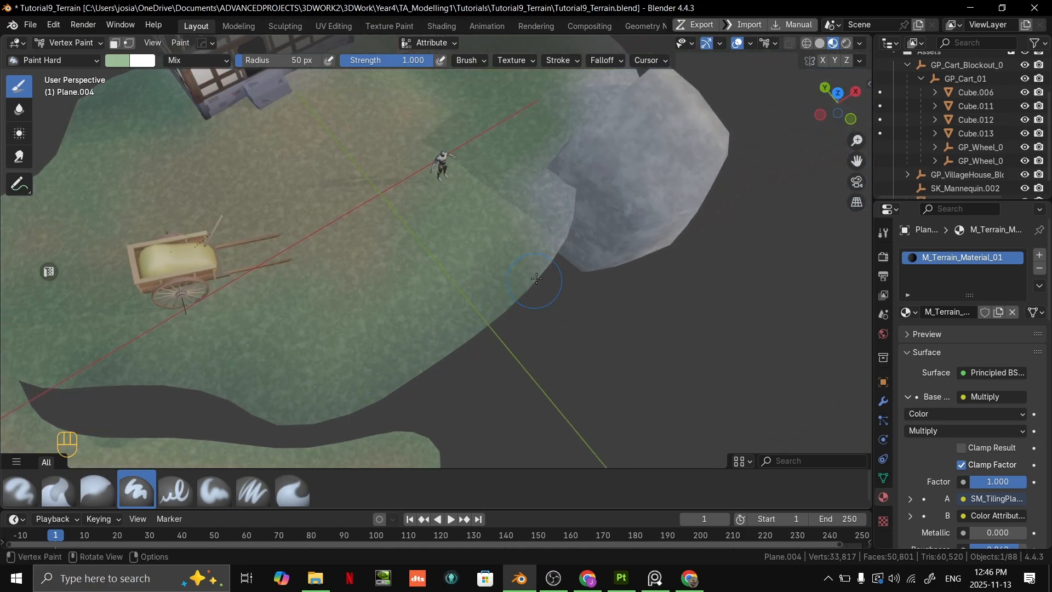
{"action": "left_click_drag", "start_coordinate": [544, 279], "coordinate": [541, 186]}
{"action": "mouse_move", "coordinate": [547, 198]}
{"action": "middle_mouse_down"}
{"action": "mouse_move", "coordinate": [512, 203]}
{"action": "mouse_move", "coordinate": [515, 296]}
{"action": "middle_mouse_up"}
{"action": "mouse_move", "coordinate": [515, 296]}
{"action": "middle_mouse_down"}
{"action": "mouse_move", "coordinate": [485, 255]}
{"action": "mouse_move", "coordinate": [581, 181]}
{"action": "mouse_move", "coordinate": [493, 263]}
{"action": "mouse_move", "coordinate": [470, 268]}
{"action": "mouse_move", "coordinate": [510, 388]}
{"action": "middle_mouse_up"}
{"action": "scroll", "coordinate": [581, 181], "scroll_direction": "up", "scroll_amount": 4}
{"action": "scroll", "coordinate": [510, 258], "scroll_direction": "down", "scroll_amount": 2}
- Paint muted green along the terrain's back edge behind the house
{"action": "mouse_move", "coordinate": [509, 388]}
{"action": "left_mouse_down"}
{"action": "mouse_move", "coordinate": [619, 325]}
{"action": "mouse_move", "coordinate": [665, 207]}
{"action": "mouse_move", "coordinate": [651, 217]}
{"action": "left_mouse_up"}
{"action": "middle_click_drag", "start_coordinate": [651, 216], "coordinate": [458, 165], "text": "shift"}
{"action": "middle_click_drag", "start_coordinate": [548, 307], "coordinate": [391, 203], "text": "shift"}
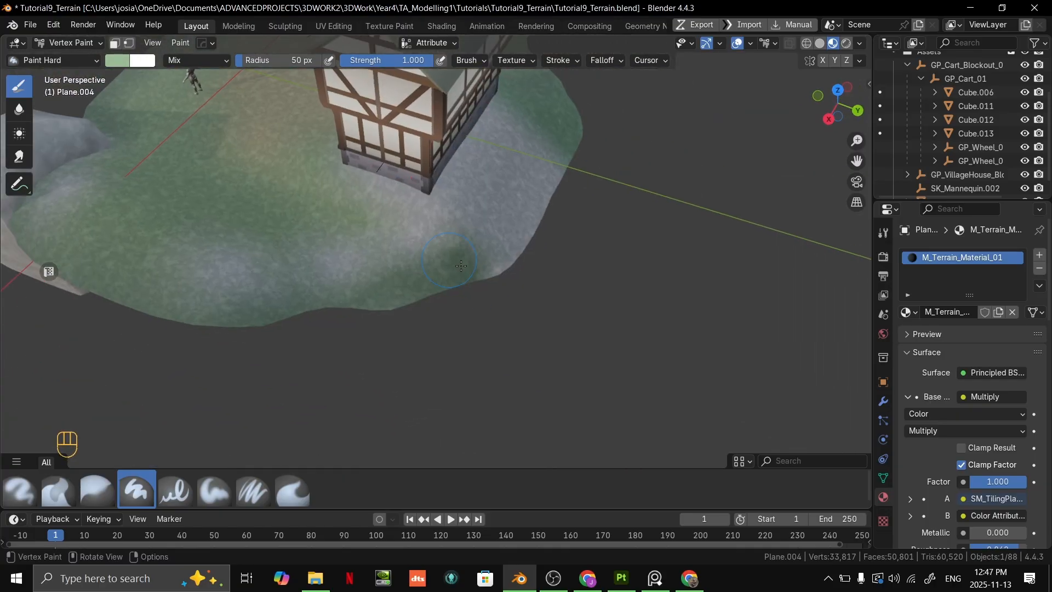
{"action": "middle_click_drag", "start_coordinate": [488, 287], "coordinate": [447, 290]}
{"action": "mouse_move", "coordinate": [454, 293]}
{"action": "left_mouse_down"}
{"action": "mouse_move", "coordinate": [550, 279]}
{"action": "mouse_move", "coordinate": [611, 238]}
{"action": "left_mouse_up"}
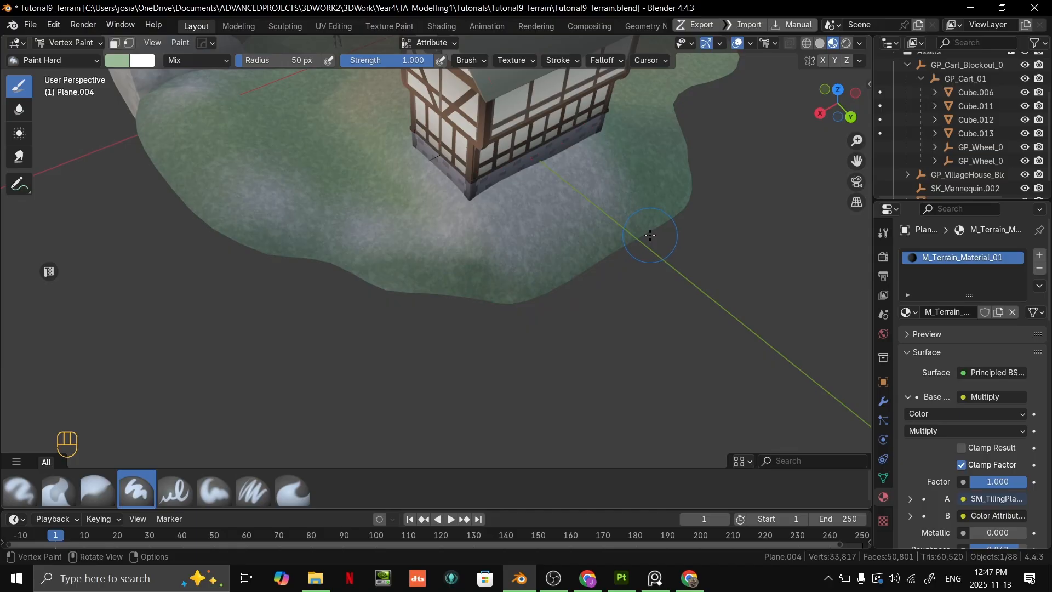
- Paint muted green over the grey ground between the house's rear corner and the terrain edge
{"action": "left_click_drag", "start_coordinate": [357, 233], "coordinate": [365, 227]}
{"action": "mouse_move", "coordinate": [378, 236]}
{"action": "middle_mouse_down"}
{"action": "mouse_move", "coordinate": [482, 271]}
{"action": "mouse_move", "coordinate": [619, 339]}
{"action": "middle_mouse_up"}
{"action": "middle_click_drag", "start_coordinate": [535, 268], "coordinate": [624, 249]}
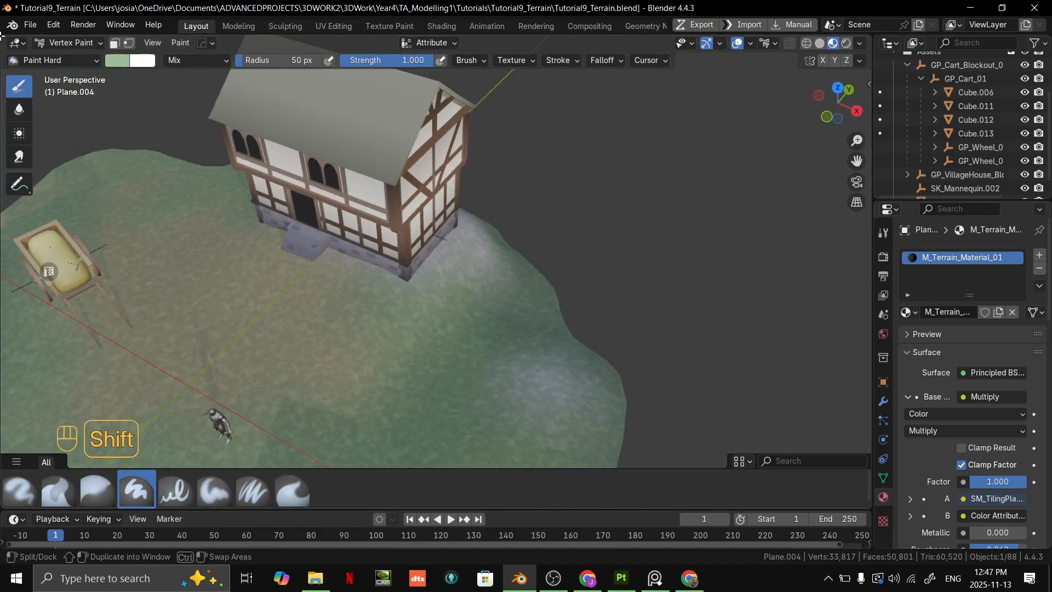
{"action": "middle_click_drag", "start_coordinate": [155, 438], "coordinate": [511, 402], "text": "shift"}
{"action": "middle_click_drag", "start_coordinate": [447, 255], "coordinate": [508, 253]}
- Examine the painted ground between the cart, the house and the mannequin from several angles
{"action": "scroll", "coordinate": [507, 253], "scroll_direction": "up", "scroll_amount": 3}
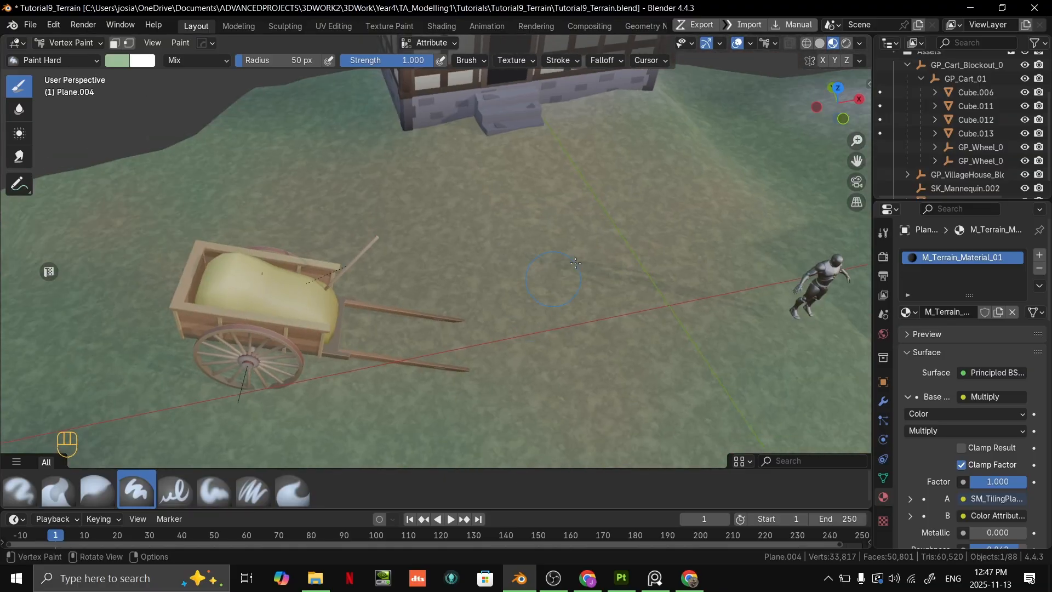
{"action": "middle_click_drag", "start_coordinate": [576, 263], "coordinate": [554, 285], "text": "shift"}
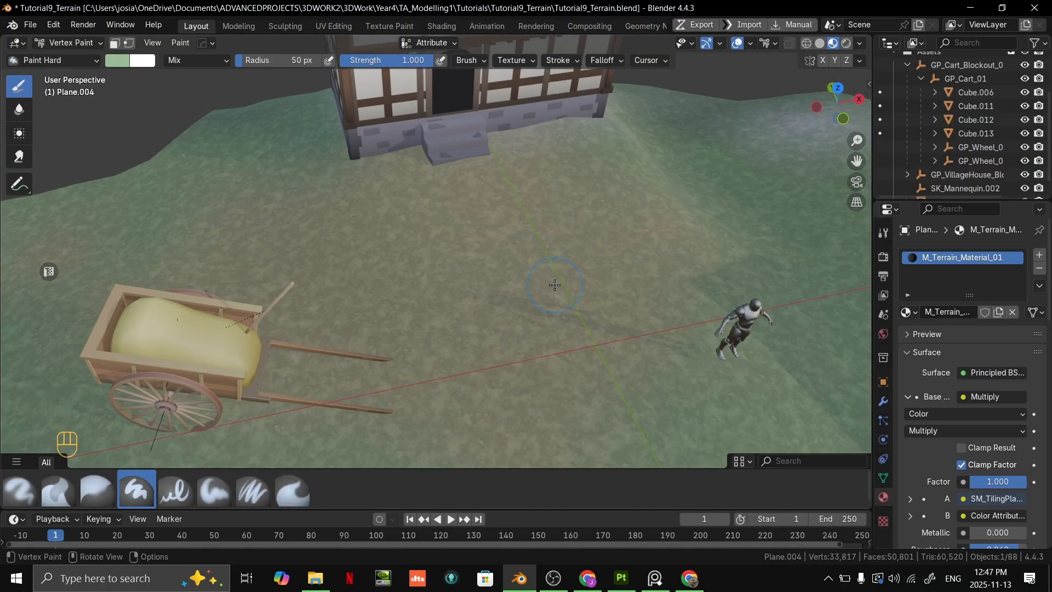
{"action": "scroll", "coordinate": [555, 284], "scroll_direction": "down", "scroll_amount": 3}
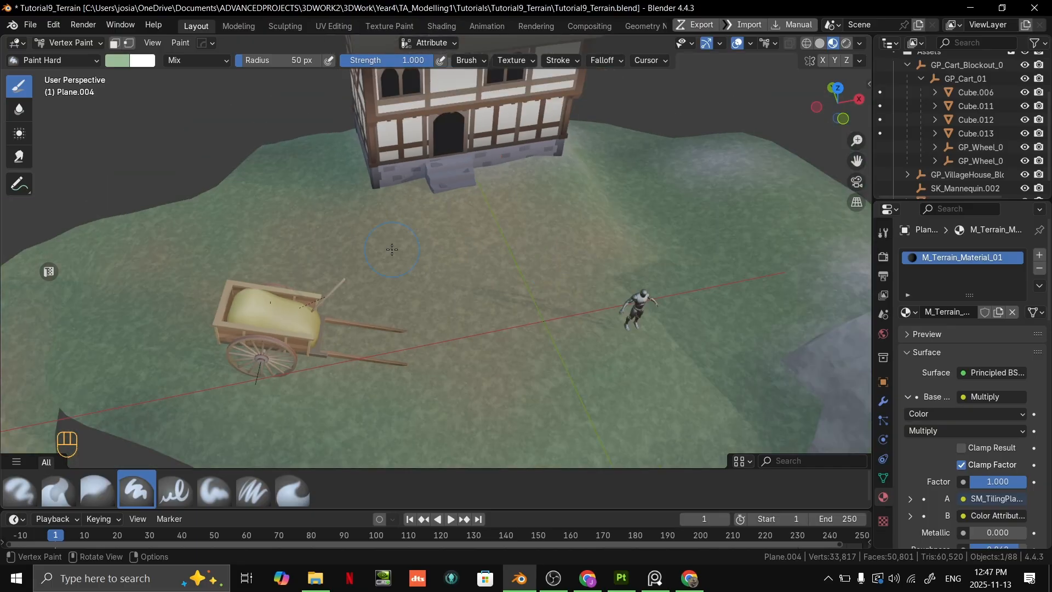
{"action": "middle_click_drag", "start_coordinate": [629, 270], "coordinate": [583, 304], "text": "shift"}
{"action": "scroll", "coordinate": [576, 295], "scroll_direction": "up", "scroll_amount": 4}
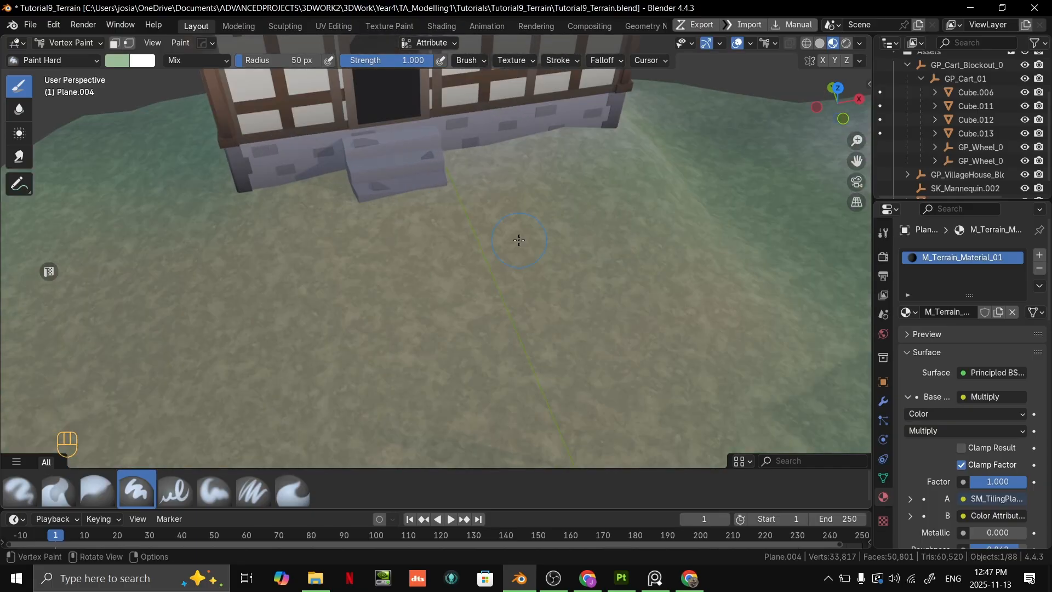
{"action": "scroll", "coordinate": [516, 255], "scroll_direction": "down", "scroll_amount": 2}
{"action": "middle_click_drag", "start_coordinate": [525, 221], "coordinate": [405, 186]}
{"action": "middle_click_drag", "start_coordinate": [406, 186], "coordinate": [342, 250]}
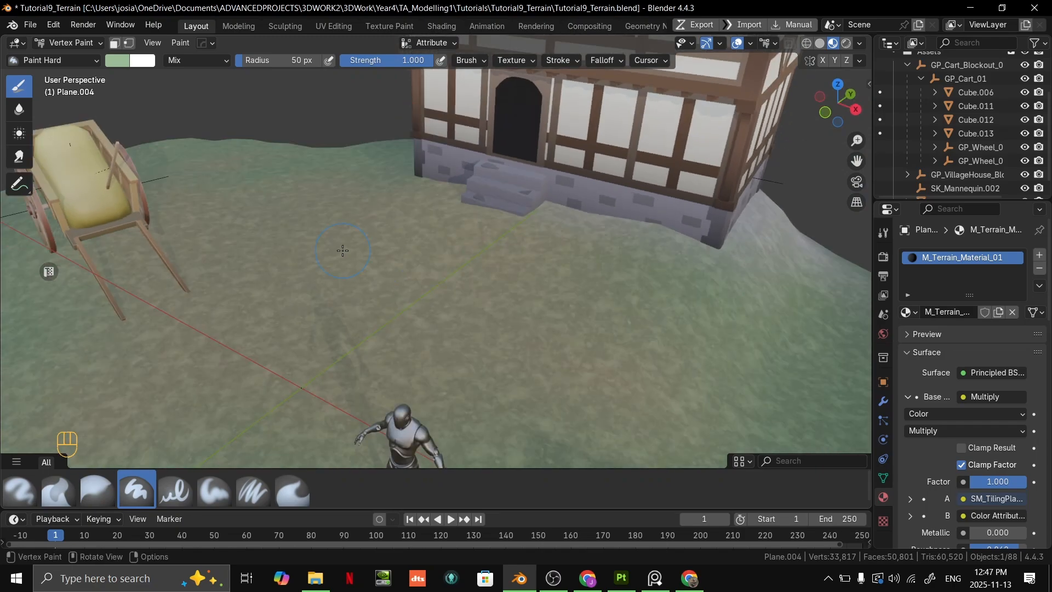
{"action": "scroll", "coordinate": [445, 238], "scroll_direction": "down", "scroll_amount": 3}
{"action": "middle_click_drag", "start_coordinate": [310, 291], "coordinate": [504, 241]}
{"action": "middle_click_drag", "start_coordinate": [504, 242], "coordinate": [471, 274]}
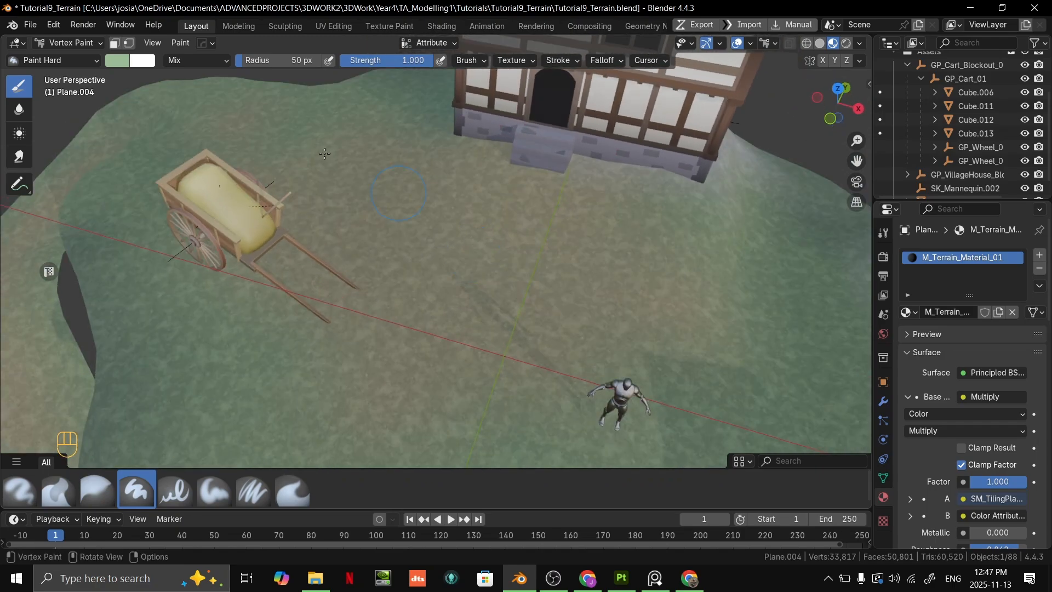
- Change the brush colour to a dull khaki, hex #989879, and undo the test stroke beside the house steps
{"action": "left_click", "coordinate": [125, 61]}
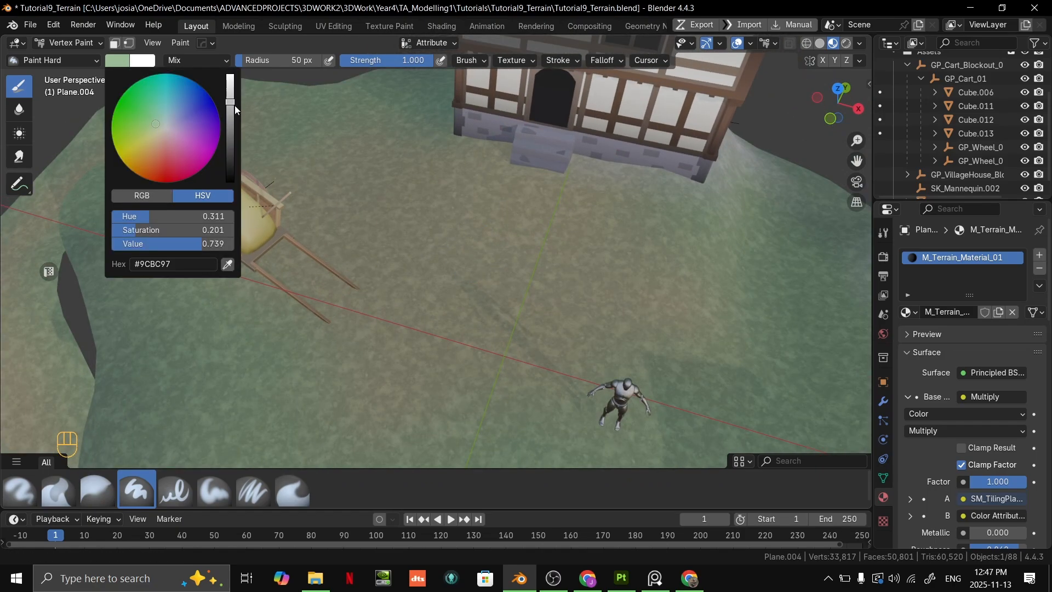
{"action": "left_click_drag", "start_coordinate": [234, 104], "coordinate": [234, 118]}
{"action": "left_click_drag", "start_coordinate": [158, 135], "coordinate": [156, 134]}
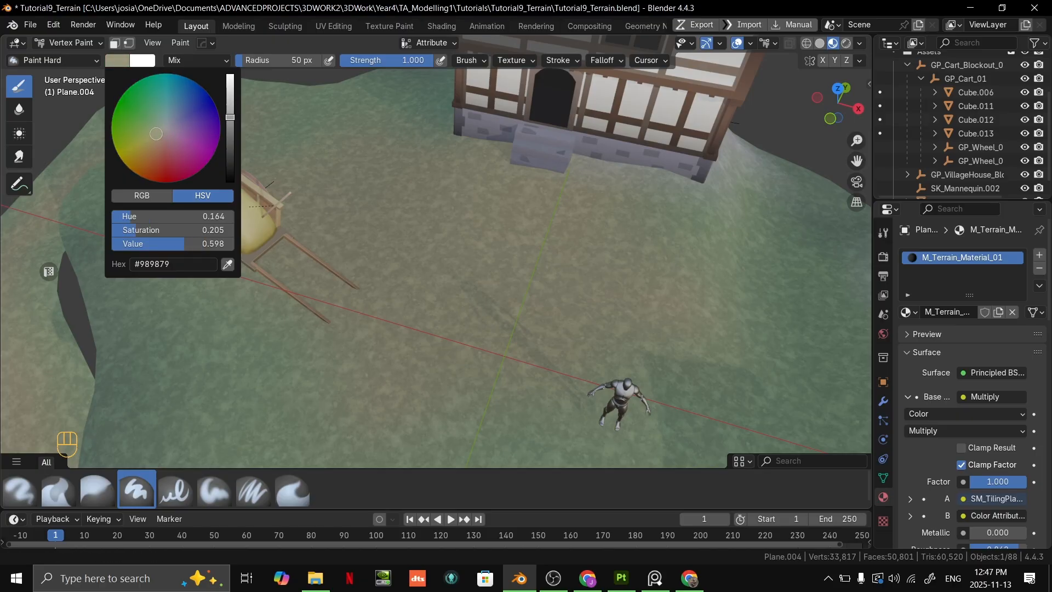
{"action": "left_click_drag", "start_coordinate": [438, 191], "coordinate": [389, 148]}
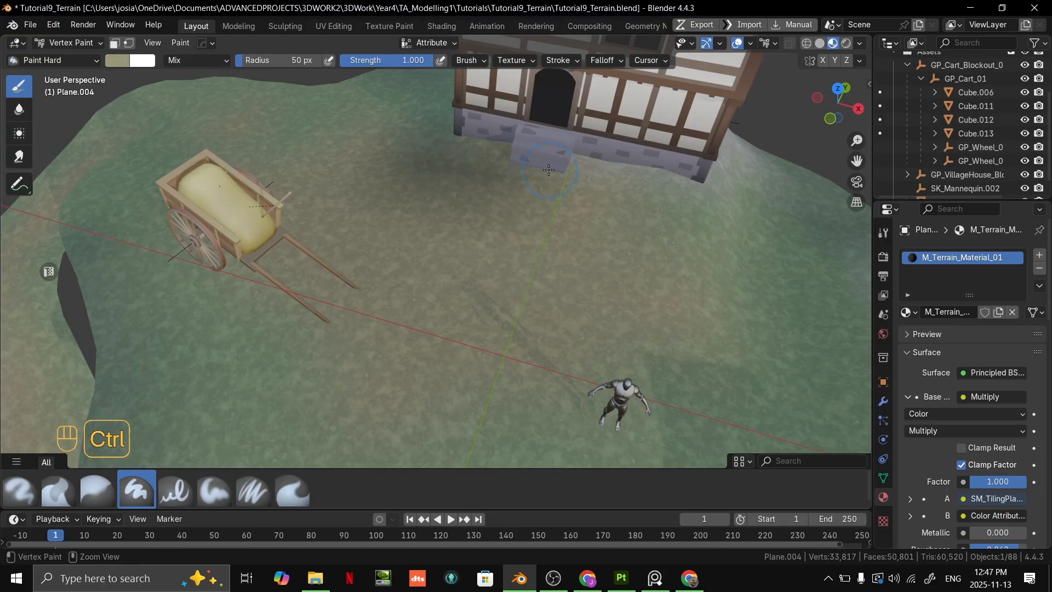
{"action": "key", "text": "ctrl+z"}
- Isolate the terrain in local view so the ground beneath the house can be painted
{"action": "mouse_move", "coordinate": [550, 171]}
{"action": "middle_mouse_down"}
{"action": "mouse_move", "coordinate": [606, 181]}
{"action": "mouse_move", "coordinate": [304, 240]}
{"action": "middle_mouse_up"}
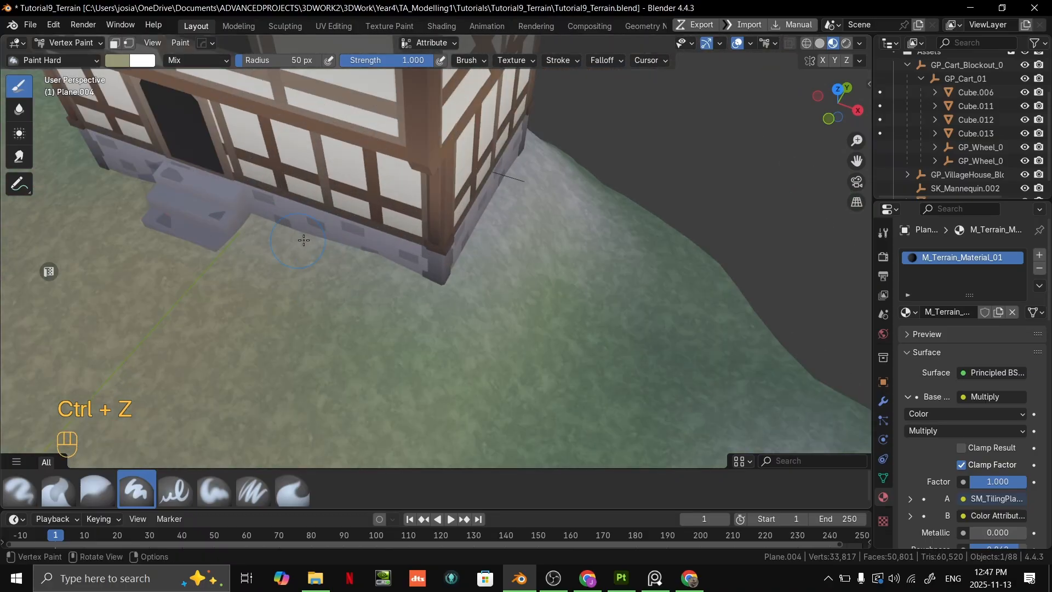
{"action": "middle_click_drag", "start_coordinate": [529, 242], "coordinate": [647, 246], "text": "shift"}
{"action": "scroll", "coordinate": [523, 305], "scroll_direction": "down", "scroll_amount": 4}
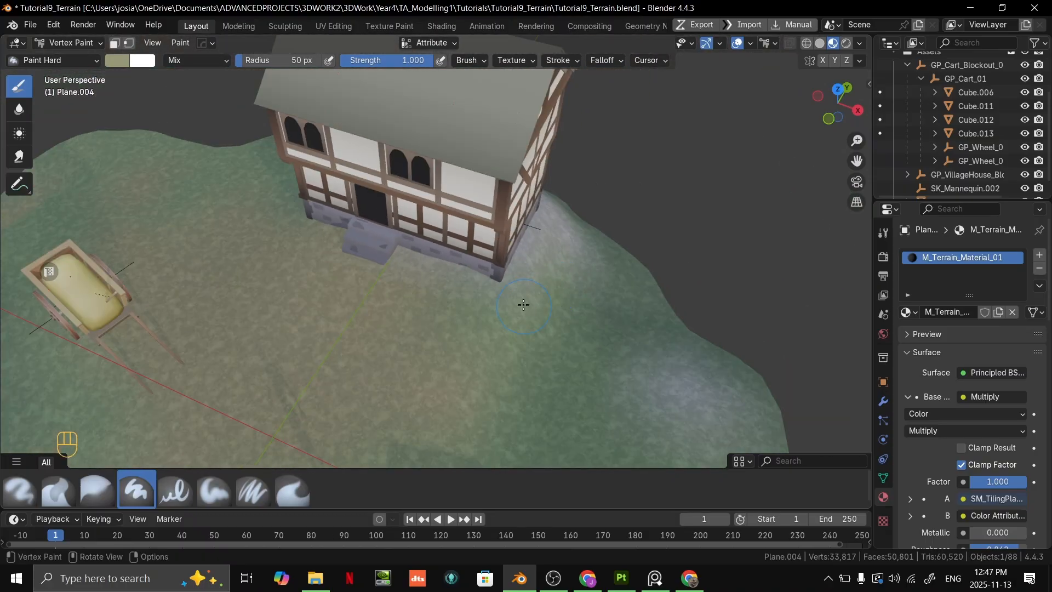
{"action": "key", "text": "slash"}
{"action": "key", "text": "slash"}
{"action": "key", "text": "slash"}
{"action": "key", "text": "slash"}
{"action": "key", "text": "slash"}
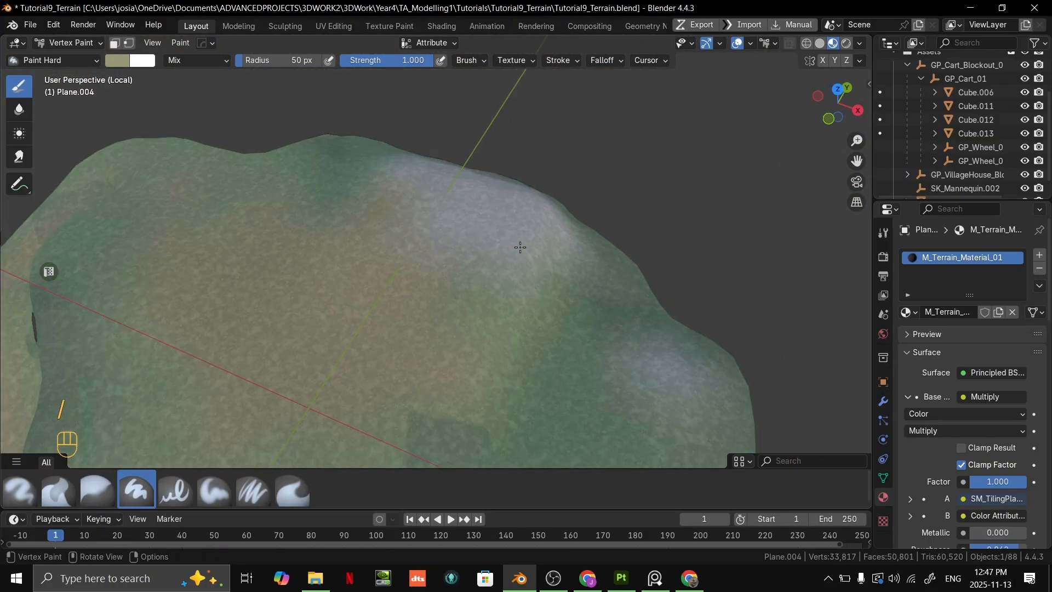
{"action": "key", "text": "slash"}
{"action": "key", "text": "slash"}
{"action": "key", "text": "slash"}
{"action": "key", "text": "slash"}
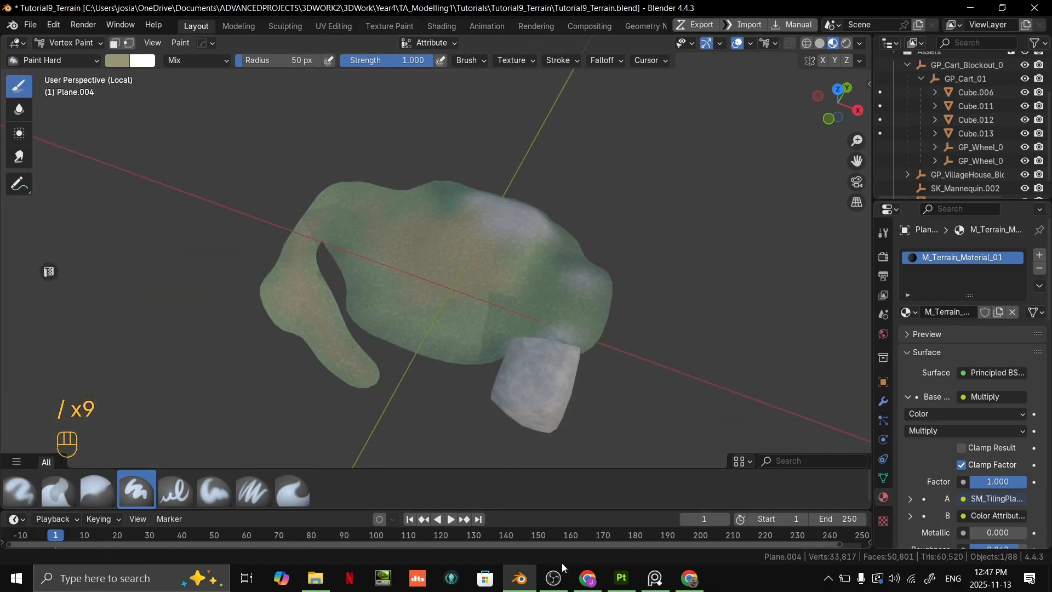
{"action": "left_click", "coordinate": [554, 576]}
{"action": "left_click", "coordinate": [554, 576]}
{"action": "scroll", "coordinate": [539, 239], "scroll_direction": "up", "scroll_amount": 5}
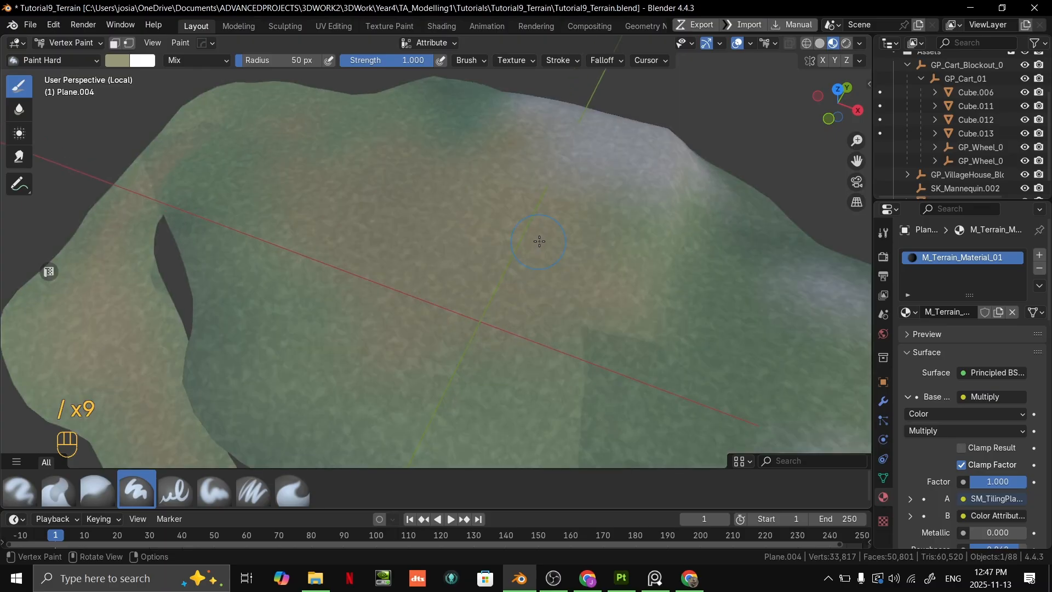
- Paint dull khaki over the grey ground where the house stands
{"action": "middle_click_drag", "start_coordinate": [540, 239], "coordinate": [422, 255], "text": "shift"}
{"action": "scroll", "coordinate": [423, 256], "scroll_direction": "up", "scroll_amount": 3}
{"action": "left_click_drag", "start_coordinate": [337, 197], "coordinate": [238, 137]}
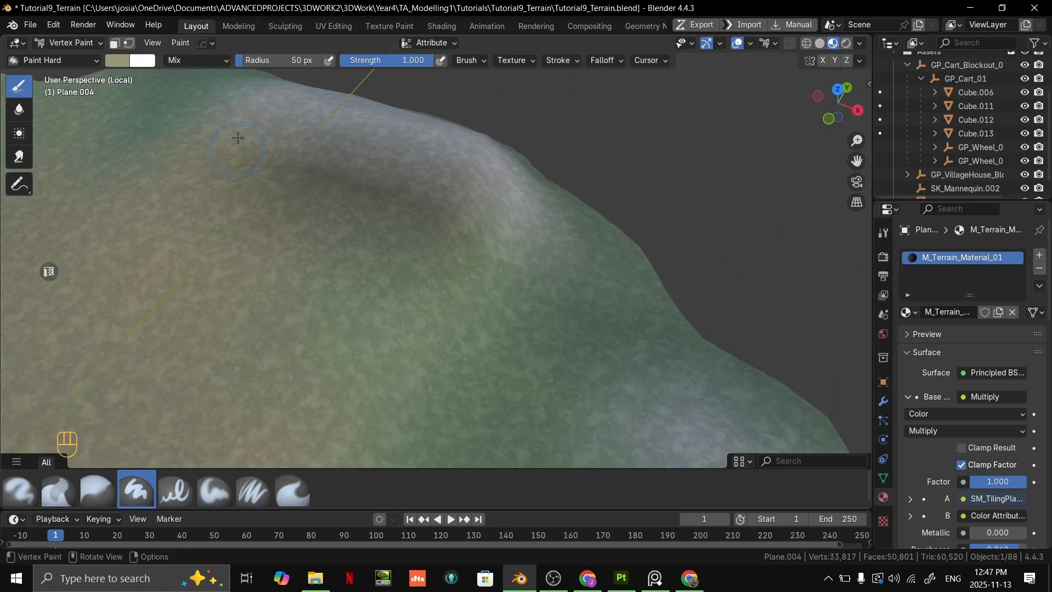
{"action": "middle_click_drag", "start_coordinate": [254, 157], "coordinate": [463, 306]}
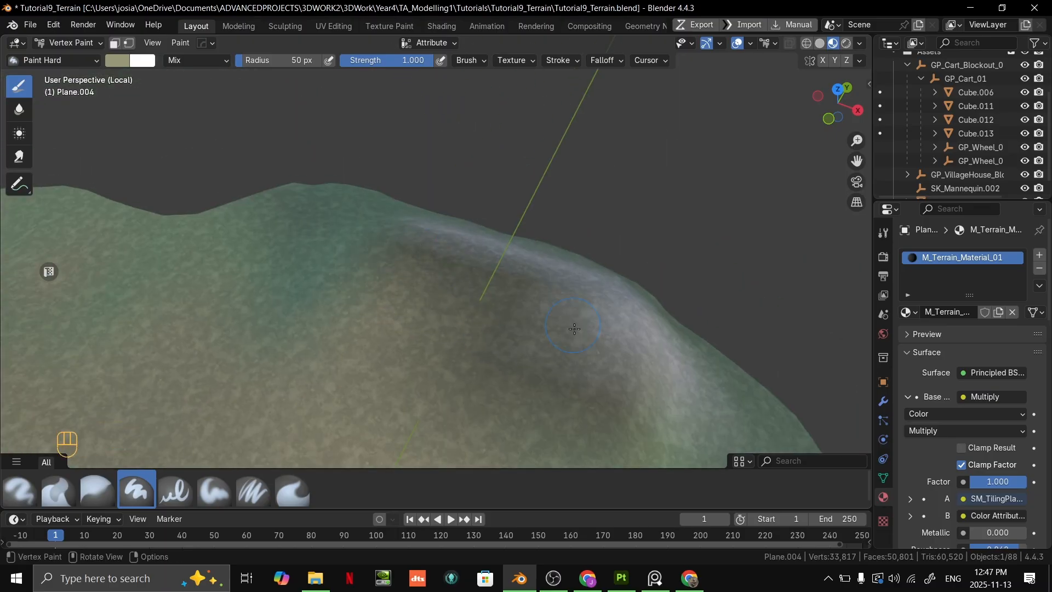
{"action": "left_click_drag", "start_coordinate": [588, 297], "coordinate": [610, 318]}
{"action": "middle_click_drag", "start_coordinate": [388, 307], "coordinate": [406, 225], "text": "shift"}
- Leave local view to check the khaki patch against the house, and isolate the terrain again from behind
{"action": "key", "text": "/"}
{"action": "middle_click_drag", "start_coordinate": [526, 236], "coordinate": [438, 246]}
{"action": "key", "text": "/"}
{"action": "scroll", "coordinate": [500, 221], "scroll_direction": "up", "scroll_amount": 5}
{"action": "middle_click_drag", "start_coordinate": [438, 247], "coordinate": [343, 169]}
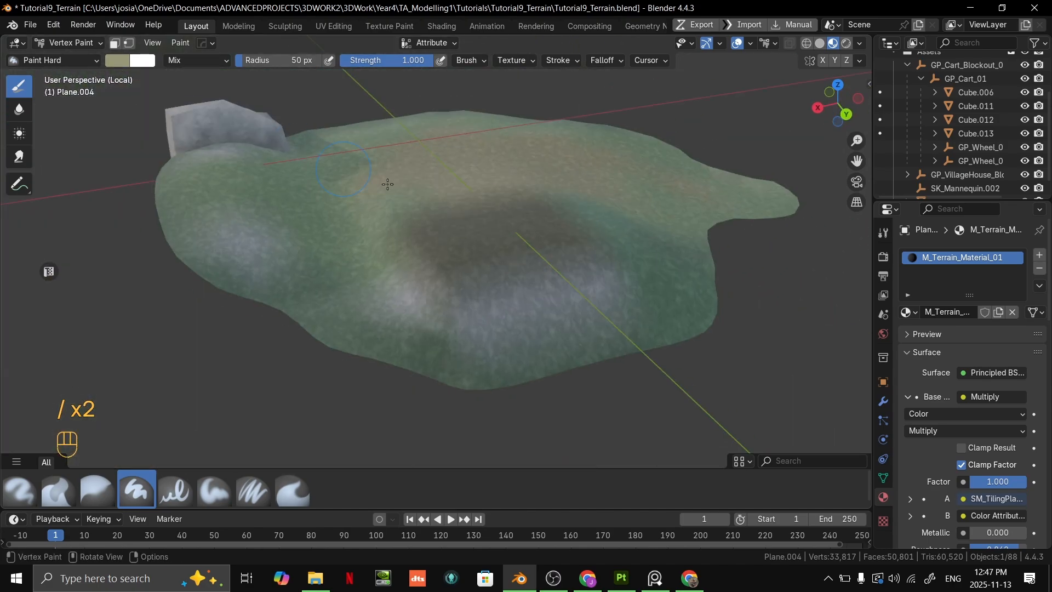
- Leave local view and examine the khaki ground around the back and corner of the house
{"action": "key", "text": "period"}
{"action": "key", "text": "slash"}
{"action": "middle_click_drag", "start_coordinate": [599, 252], "coordinate": [570, 296]}
{"action": "scroll", "coordinate": [526, 307], "scroll_direction": "up", "scroll_amount": 2}
{"action": "middle_click_drag", "start_coordinate": [438, 290], "coordinate": [397, 287], "text": "shift"}
{"action": "middle_click_drag", "start_coordinate": [521, 277], "coordinate": [487, 289]}
{"action": "scroll", "coordinate": [572, 292], "scroll_direction": "down", "scroll_amount": 3}
{"action": "scroll", "coordinate": [580, 274], "scroll_direction": "up", "scroll_amount": 5}
{"action": "scroll", "coordinate": [603, 266], "scroll_direction": "down", "scroll_amount": 5}
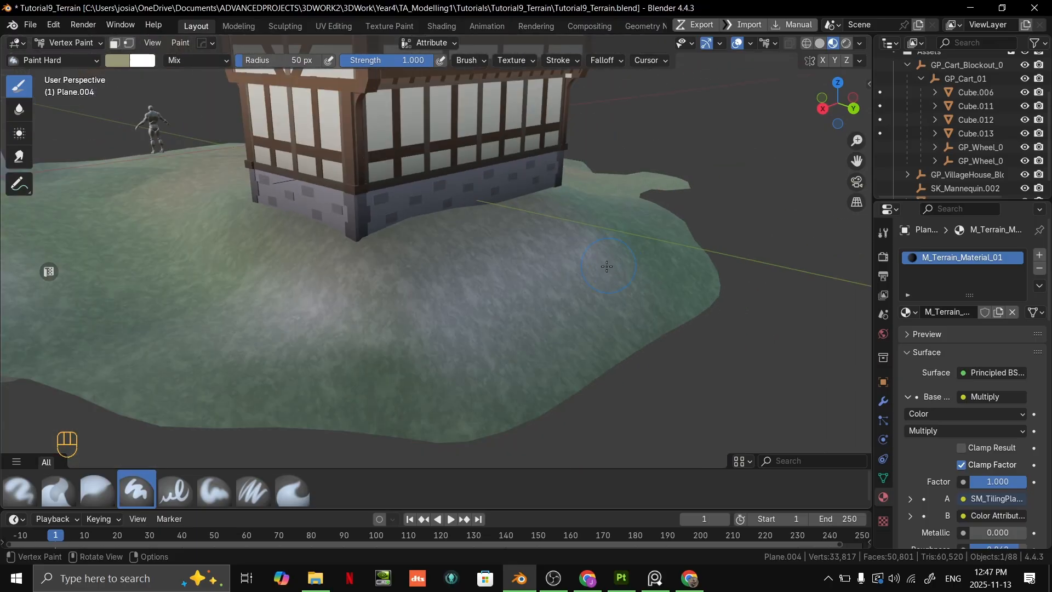
{"action": "mouse_move", "coordinate": [607, 267]}
{"action": "middle_mouse_down"}
{"action": "mouse_move", "coordinate": [380, 270]}
{"action": "mouse_move", "coordinate": [497, 227]}
{"action": "mouse_move", "coordinate": [393, 181]}
{"action": "middle_mouse_up"}
{"action": "middle_click_drag", "start_coordinate": [359, 248], "coordinate": [523, 250]}
{"action": "scroll", "coordinate": [525, 236], "scroll_direction": "down", "scroll_amount": 3}
{"action": "scroll", "coordinate": [528, 222], "scroll_direction": "up", "scroll_amount": 3}
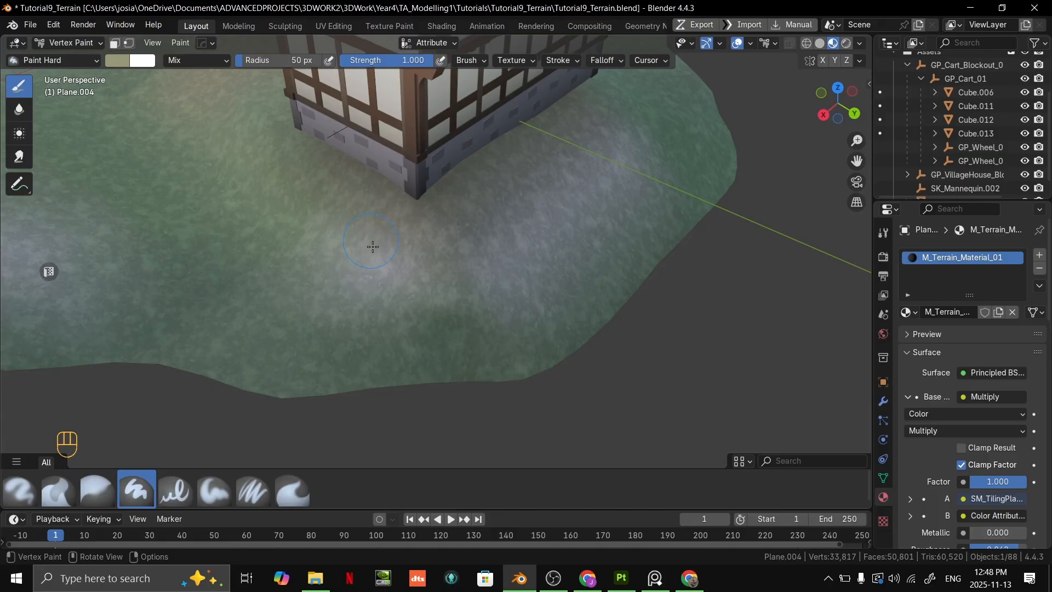
- Undo the last khaki stroke and change the brush colour to a pale sage green, hex #AEBF9F
{"action": "key", "text": "ctrl+z"}
{"action": "left_click", "coordinate": [117, 60]}
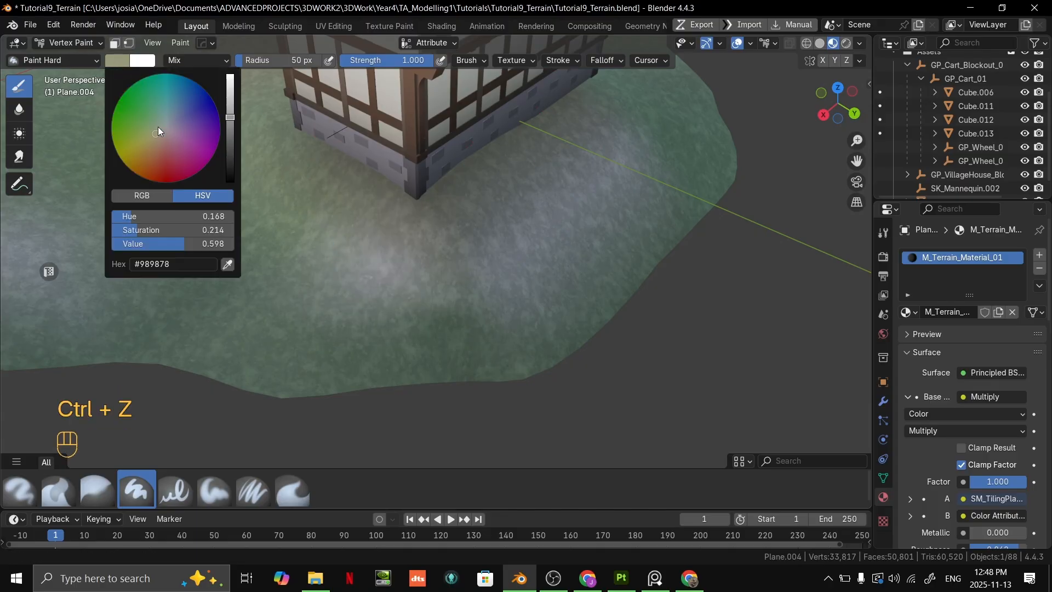
{"action": "left_click_drag", "start_coordinate": [230, 117], "coordinate": [230, 105]}
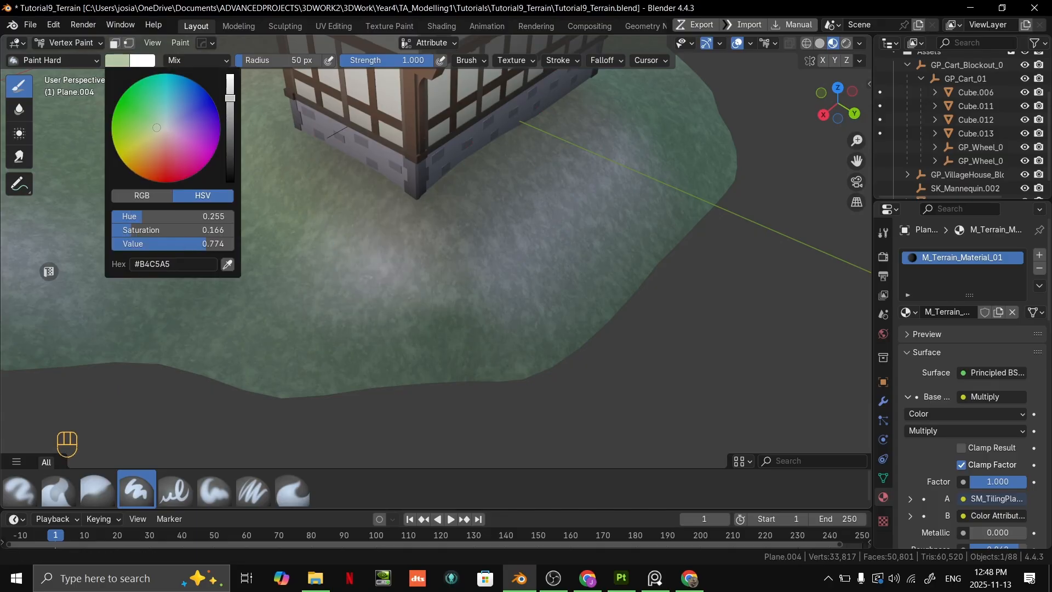
{"action": "scroll", "coordinate": [362, 251], "scroll_direction": "down", "scroll_amount": 5}
{"action": "mouse_move", "coordinate": [363, 251]}
{"action": "middle_mouse_down"}
{"action": "mouse_move", "coordinate": [378, 285]}
{"action": "mouse_move", "coordinate": [378, 263]}
{"action": "middle_mouse_up"}
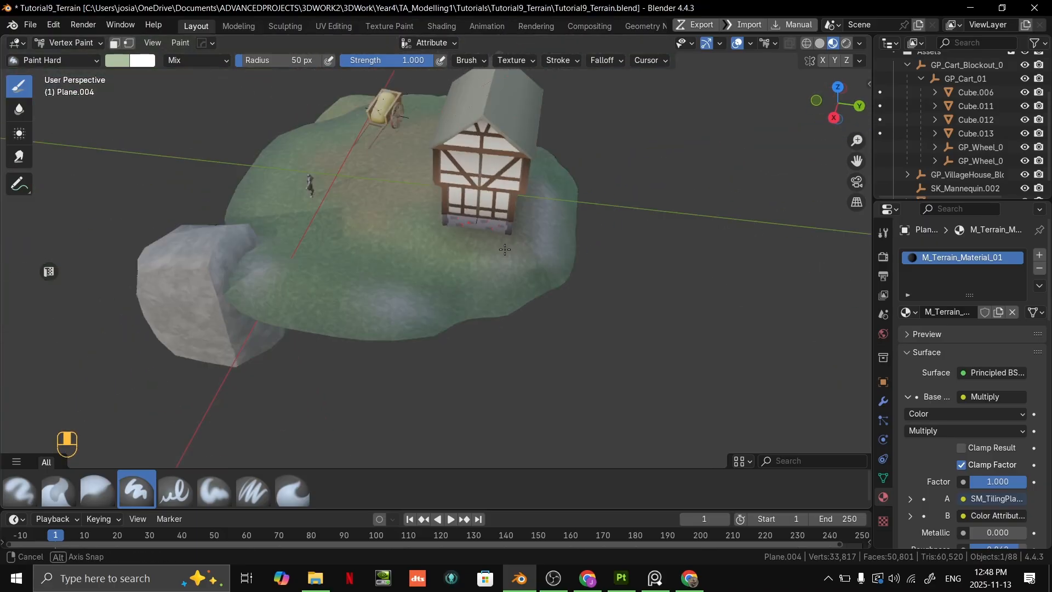
- Change the brush colour to a muted yellow-green and paint over the grey ground where the hill meets the rock
{"action": "scroll", "coordinate": [378, 257], "scroll_direction": "up", "scroll_amount": 4}
{"action": "mouse_move", "coordinate": [345, 230]}
{"action": "middle_mouse_down", "text": "shift"}
{"action": "mouse_move", "coordinate": [376, 272]}
{"action": "mouse_move", "coordinate": [329, 219]}
{"action": "middle_mouse_up", "text": "shift"}
{"action": "scroll", "coordinate": [357, 213], "scroll_direction": "up", "scroll_amount": 2}
{"action": "scroll", "coordinate": [428, 241], "scroll_direction": "up", "scroll_amount": 3}
{"action": "middle_click_drag", "start_coordinate": [396, 224], "coordinate": [438, 220], "text": "shift"}
{"action": "scroll", "coordinate": [427, 236], "scroll_direction": "down", "scroll_amount": 5}
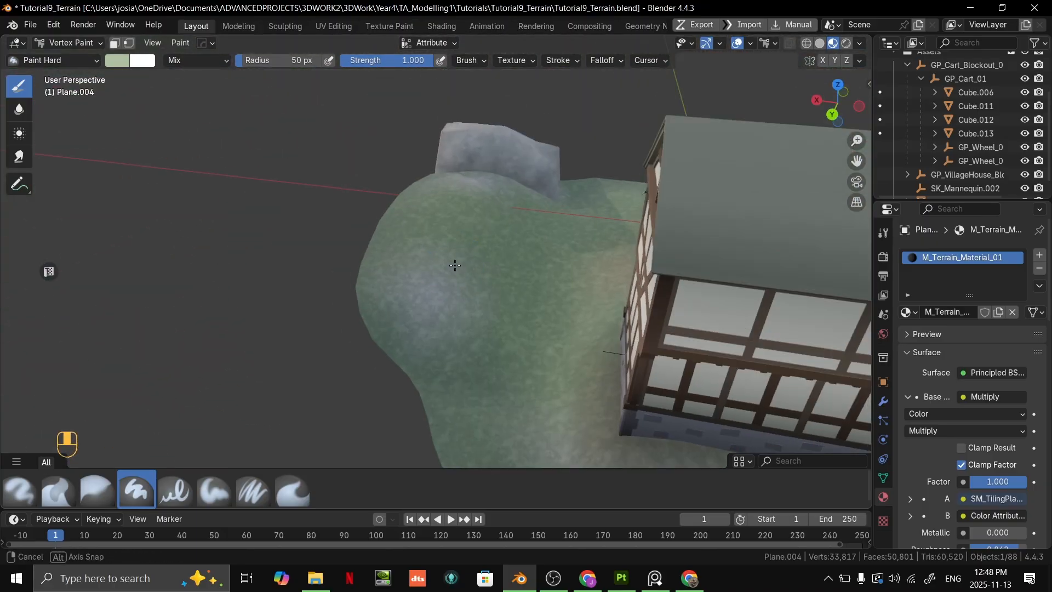
{"action": "scroll", "coordinate": [438, 208], "scroll_direction": "up", "scroll_amount": 4}
{"action": "middle_click_drag", "start_coordinate": [439, 181], "coordinate": [341, 250], "text": "shift"}
{"action": "left_click", "coordinate": [117, 60]}
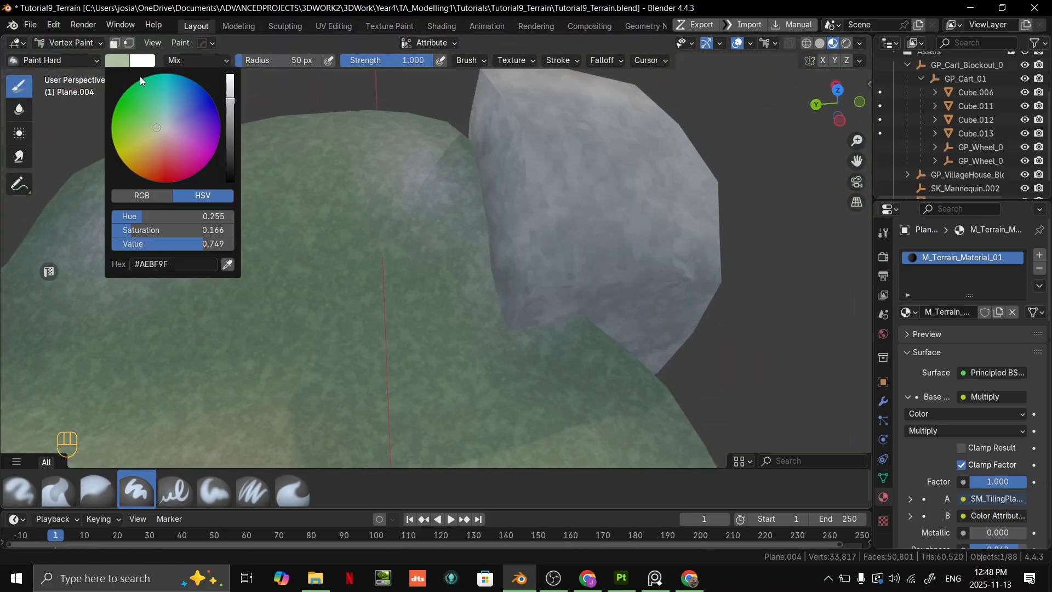
{"action": "left_click", "coordinate": [143, 135]}
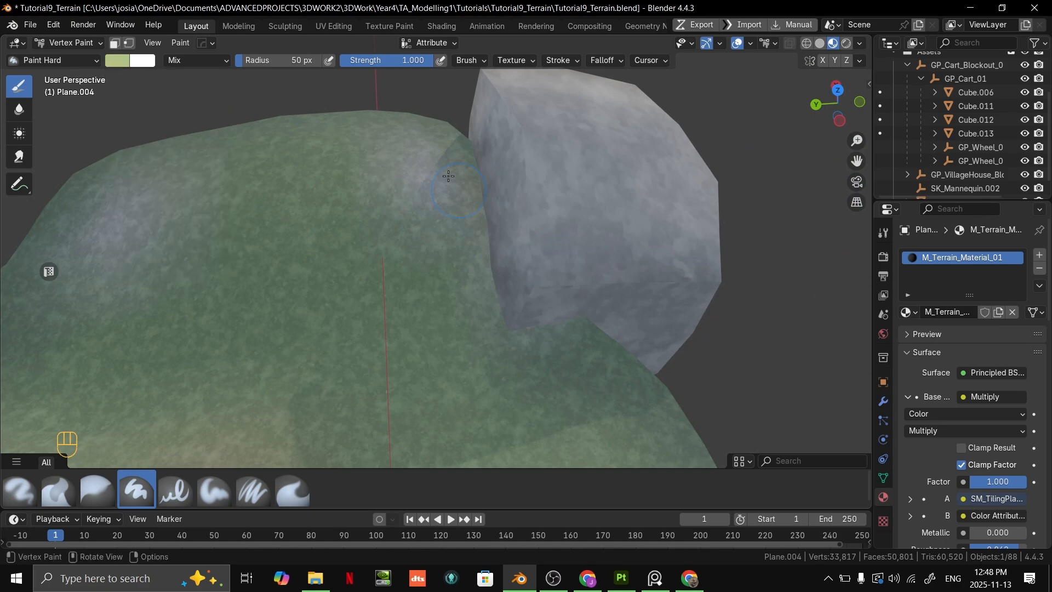
{"action": "left_click_drag", "start_coordinate": [448, 176], "coordinate": [367, 156]}
{"action": "scroll", "coordinate": [487, 287], "scroll_direction": "down", "scroll_amount": 2}
{"action": "middle_click_drag", "start_coordinate": [487, 287], "coordinate": [529, 356]}
{"action": "scroll", "coordinate": [531, 358], "scroll_direction": "up", "scroll_amount": 4}
{"action": "middle_click_drag", "start_coordinate": [415, 298], "coordinate": [339, 255]}
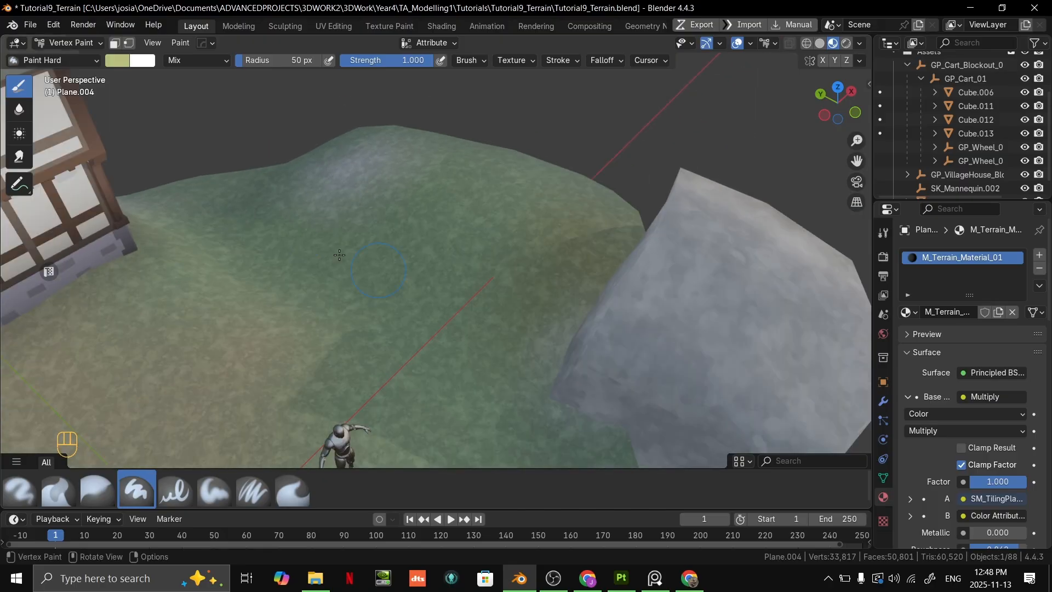
- Lighten the brush colour to pale yellow-green, hex #CFD7A8, and paint over the grey patch on the hill between house and rock
{"action": "left_click", "coordinate": [117, 61]}
{"action": "left_click_drag", "start_coordinate": [152, 136], "coordinate": [156, 133]}
{"action": "left_click_drag", "start_coordinate": [230, 102], "coordinate": [230, 92]}
{"action": "scroll", "coordinate": [548, 392], "scroll_direction": "down", "scroll_amount": 6}
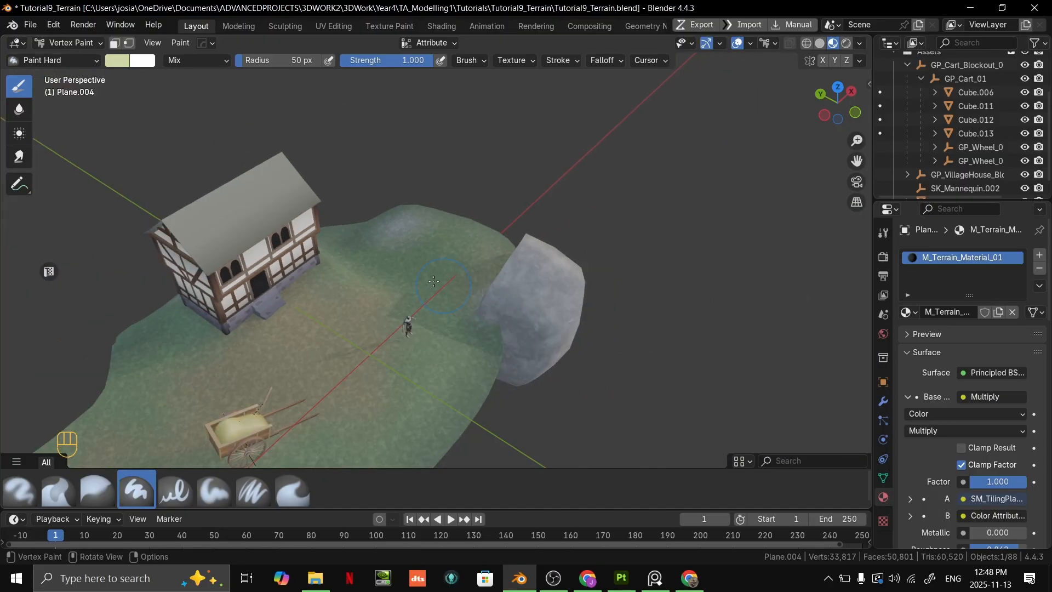
{"action": "scroll", "coordinate": [406, 327], "scroll_direction": "up", "scroll_amount": 5}
{"action": "middle_click_drag", "start_coordinate": [355, 190], "coordinate": [619, 227]}
{"action": "scroll", "coordinate": [500, 256], "scroll_direction": "down", "scroll_amount": 5}
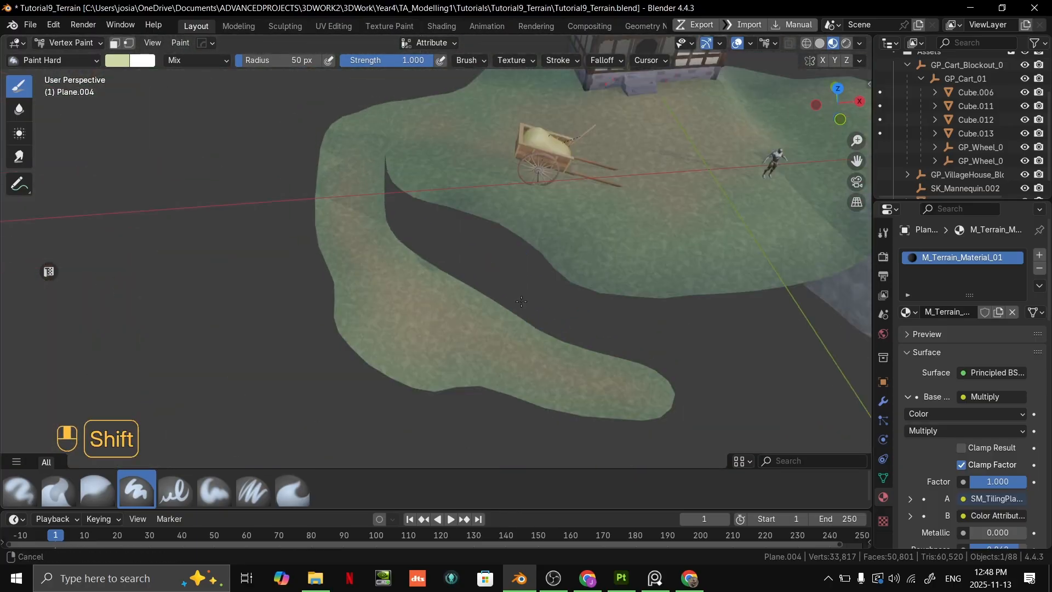
- Change the brush colour to a pale blue-green and paint over the grey slope behind the house
{"action": "middle_click_drag", "start_coordinate": [526, 192], "coordinate": [683, 265]}
{"action": "middle_click_drag", "start_coordinate": [296, 307], "coordinate": [534, 219], "text": "shift"}
{"action": "scroll", "coordinate": [534, 219], "scroll_direction": "up", "scroll_amount": 4}
{"action": "middle_click_drag", "start_coordinate": [307, 164], "coordinate": [587, 263], "text": "shift"}
{"action": "scroll", "coordinate": [501, 307], "scroll_direction": "down", "scroll_amount": 5}
{"action": "scroll", "coordinate": [409, 241], "scroll_direction": "up", "scroll_amount": 4}
{"action": "left_click", "coordinate": [117, 61]}
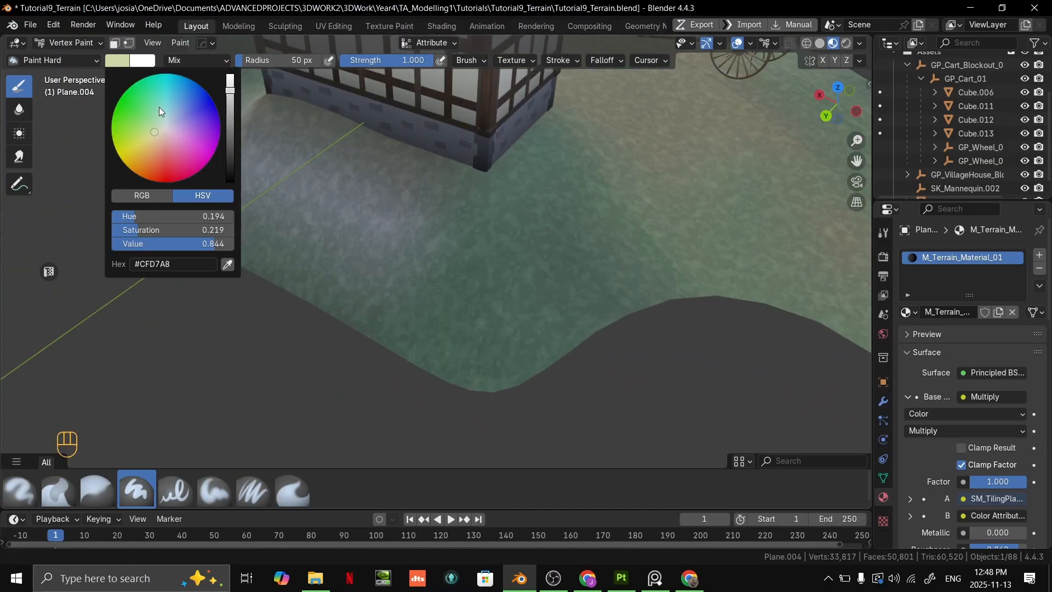
{"action": "left_click_drag", "start_coordinate": [160, 128], "coordinate": [163, 123]}
{"action": "mouse_move", "coordinate": [408, 255]}
{"action": "left_mouse_down"}
{"action": "mouse_move", "coordinate": [362, 211]}
{"action": "mouse_move", "coordinate": [249, 159]}
{"action": "left_mouse_up"}
{"action": "mouse_move", "coordinate": [380, 205]}
{"action": "middle_mouse_down"}
{"action": "mouse_move", "coordinate": [441, 191]}
{"action": "mouse_move", "coordinate": [327, 396]}
{"action": "middle_mouse_up"}
{"action": "scroll", "coordinate": [442, 190], "scroll_direction": "down", "scroll_amount": 2}
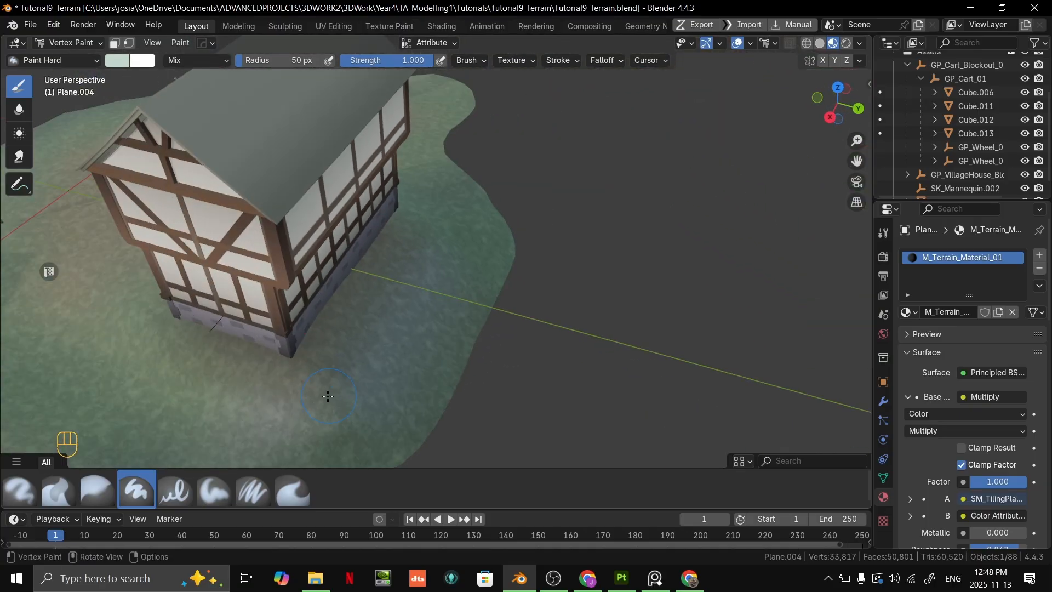
{"action": "middle_click_drag", "start_coordinate": [269, 414], "coordinate": [170, 383]}
{"action": "middle_click_drag", "start_coordinate": [340, 348], "coordinate": [335, 373], "text": "shift"}
{"action": "middle_click_drag", "start_coordinate": [460, 307], "coordinate": [313, 296]}
- Examine the painted terrain from the front, around the cart, the mannequin and the house steps
{"action": "middle_click_drag", "start_coordinate": [460, 285], "coordinate": [441, 223], "text": "shift"}
{"action": "scroll", "coordinate": [481, 199], "scroll_direction": "down", "scroll_amount": 2}
{"action": "scroll", "coordinate": [477, 231], "scroll_direction": "up", "scroll_amount": 2}
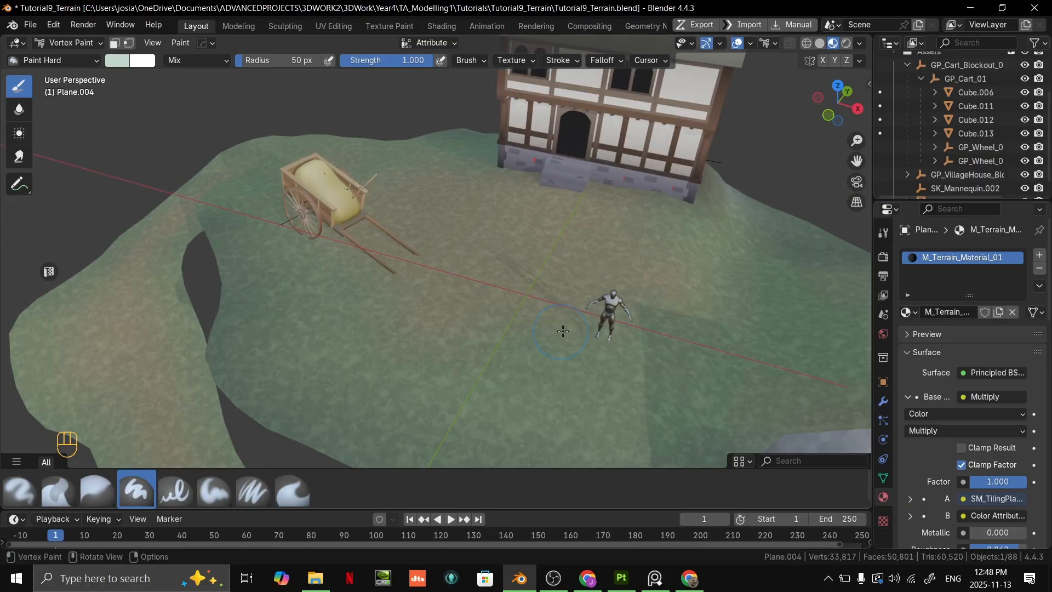
{"action": "middle_click_drag", "start_coordinate": [501, 334], "coordinate": [553, 316]}
{"action": "middle_click_drag", "start_coordinate": [554, 318], "coordinate": [551, 308], "text": "shift"}
{"action": "scroll", "coordinate": [551, 308], "scroll_direction": "down", "scroll_amount": 4}
{"action": "scroll", "coordinate": [583, 297], "scroll_direction": "up", "scroll_amount": 2}
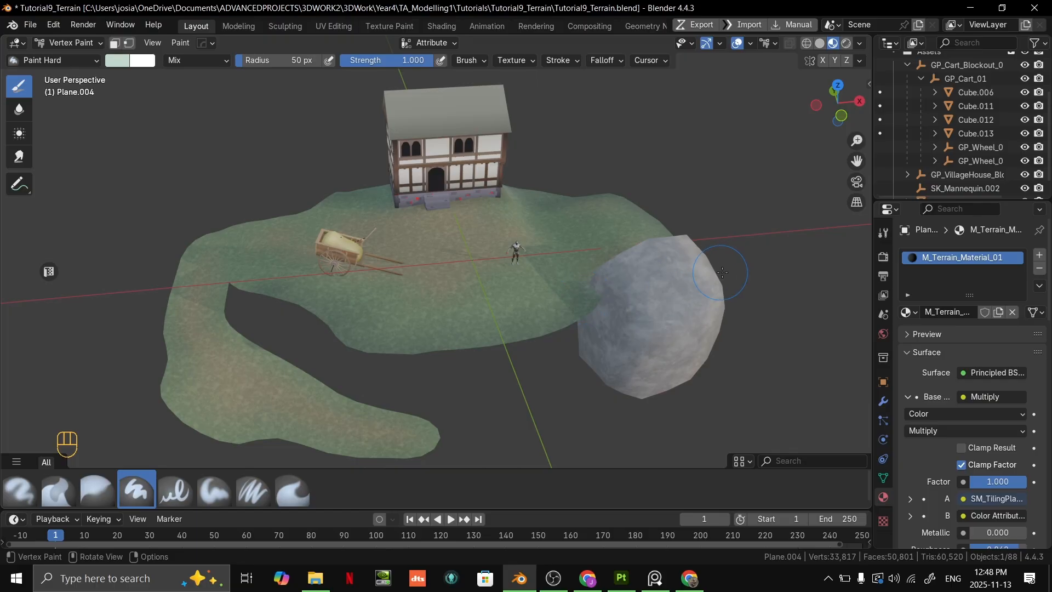
{"action": "scroll", "coordinate": [548, 243], "scroll_direction": "up", "scroll_amount": 5}
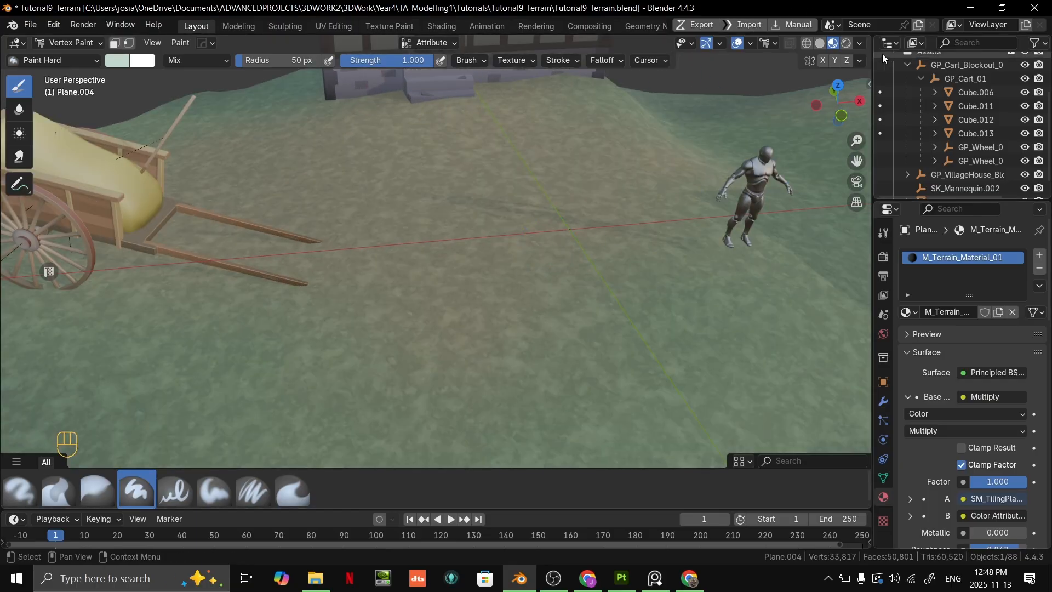
- Turn on the wireframe overlay and lower its opacity to about 0.36
{"action": "left_click", "coordinate": [860, 44]}
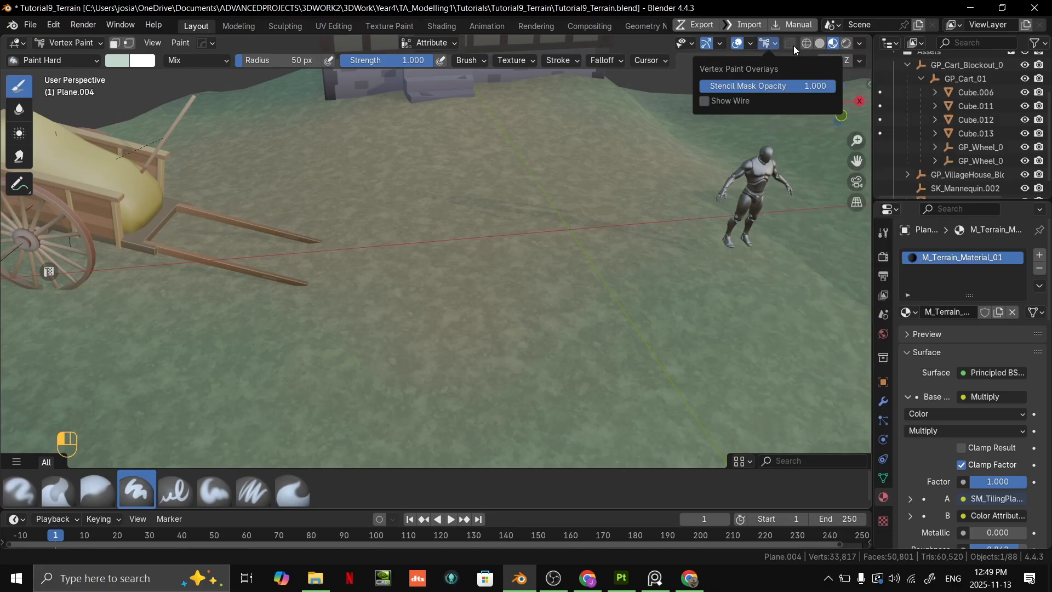
{"action": "left_click", "coordinate": [740, 44]}
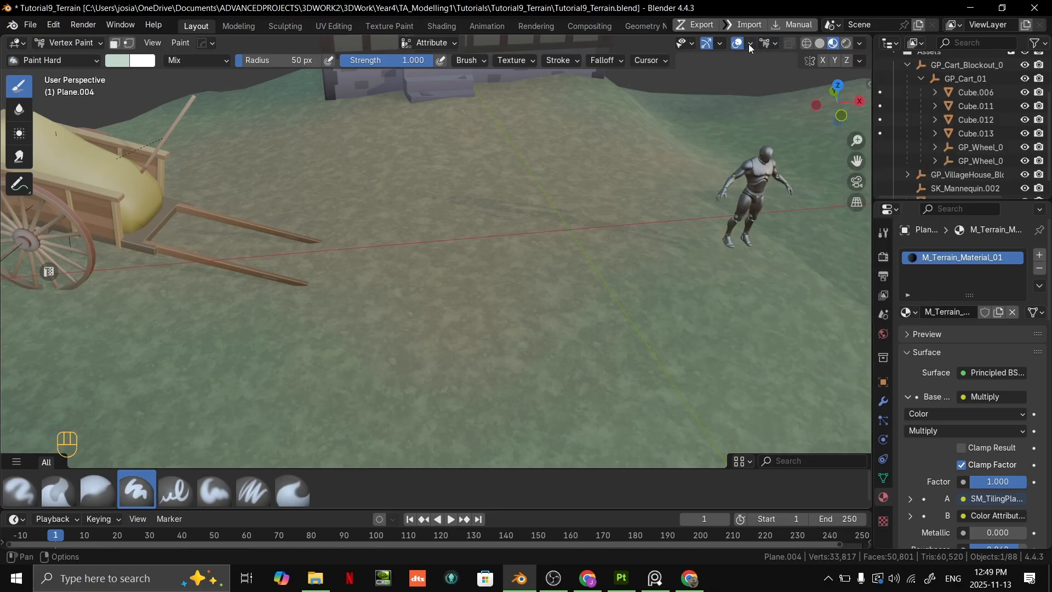
{"action": "left_click", "coordinate": [751, 47]}
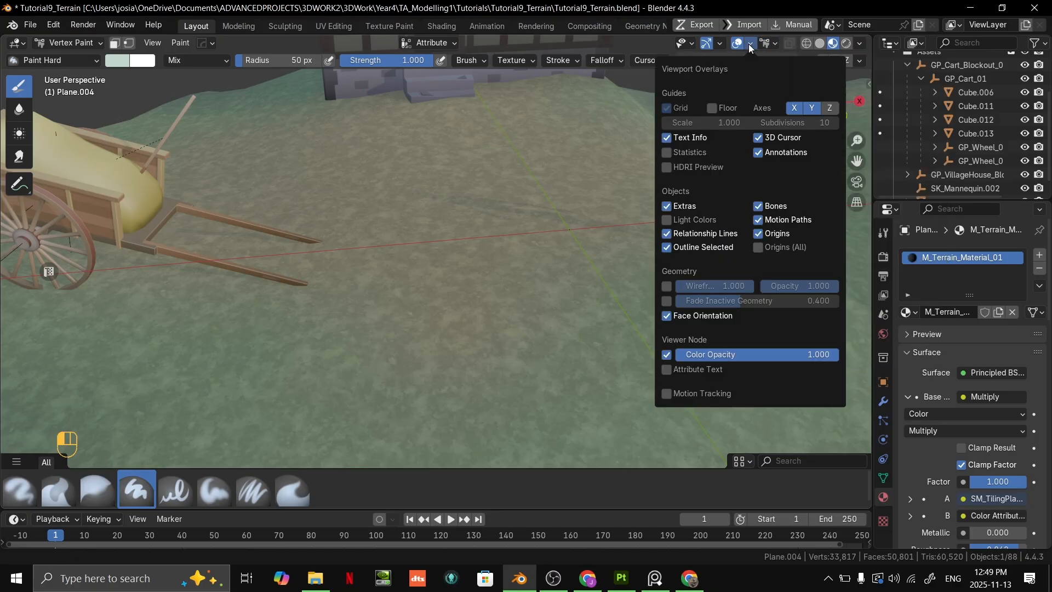
{"action": "left_click", "coordinate": [667, 286]}
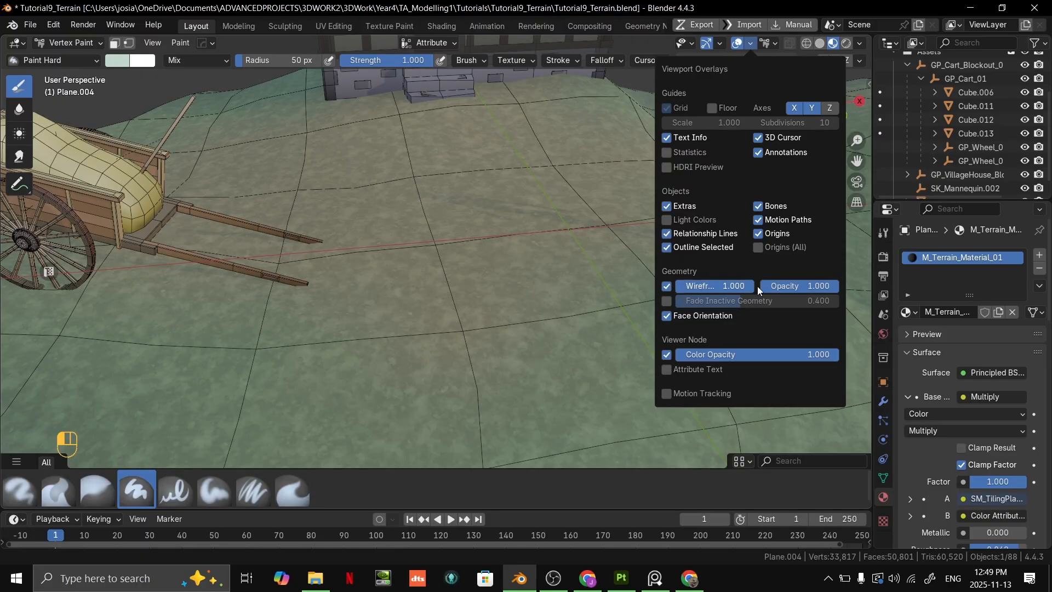
{"action": "left_click_drag", "start_coordinate": [835, 286], "coordinate": [777, 286]}
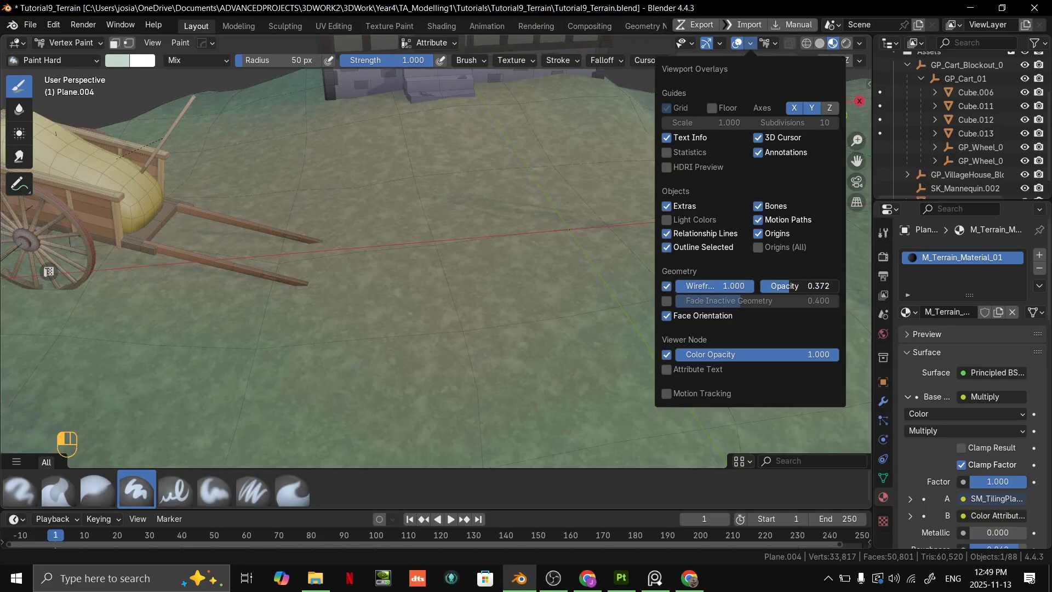
- Test pale blue-green strokes on the dirt in front of the house steps against the wireframe, and undo them
{"action": "middle_click_drag", "start_coordinate": [493, 285], "coordinate": [513, 317]}
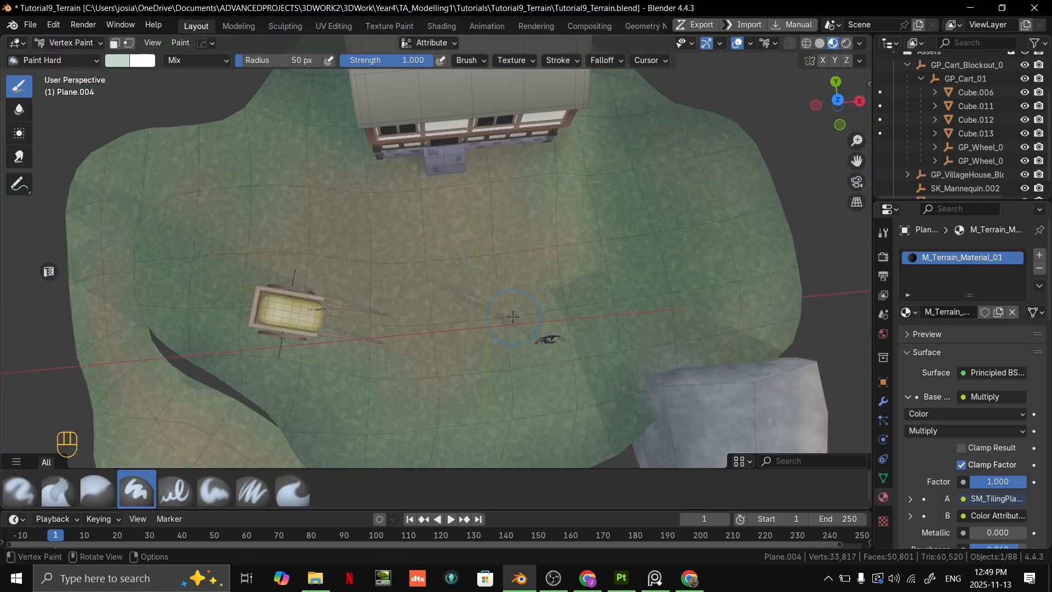
{"action": "scroll", "coordinate": [523, 270], "scroll_direction": "up", "scroll_amount": 6}
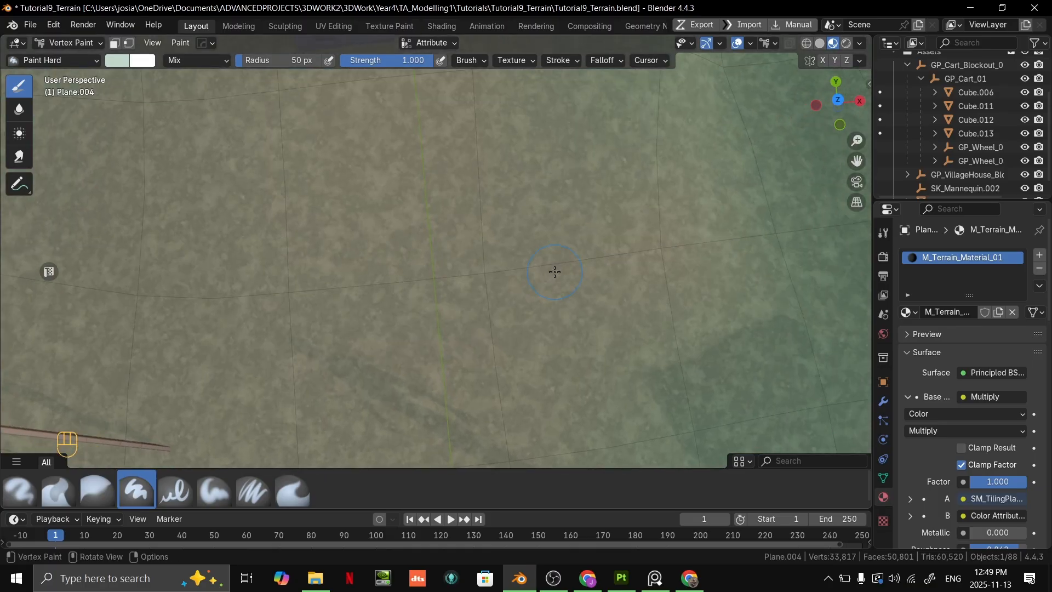
{"action": "scroll", "coordinate": [554, 272], "scroll_direction": "down", "scroll_amount": 5}
{"action": "scroll", "coordinate": [516, 262], "scroll_direction": "up", "scroll_amount": 3}
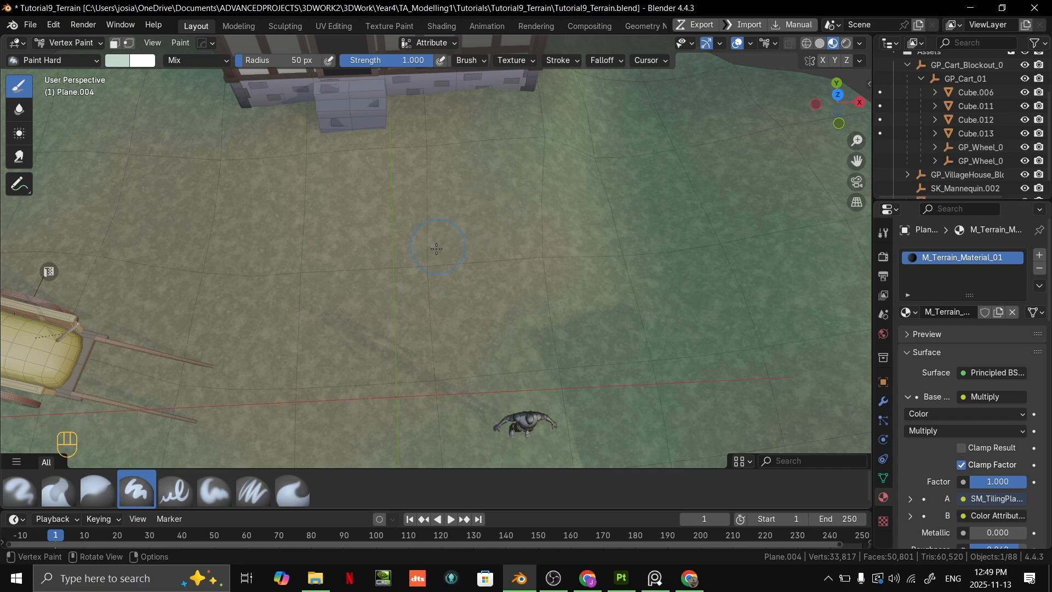
{"action": "key", "text": "ctrl+z"}
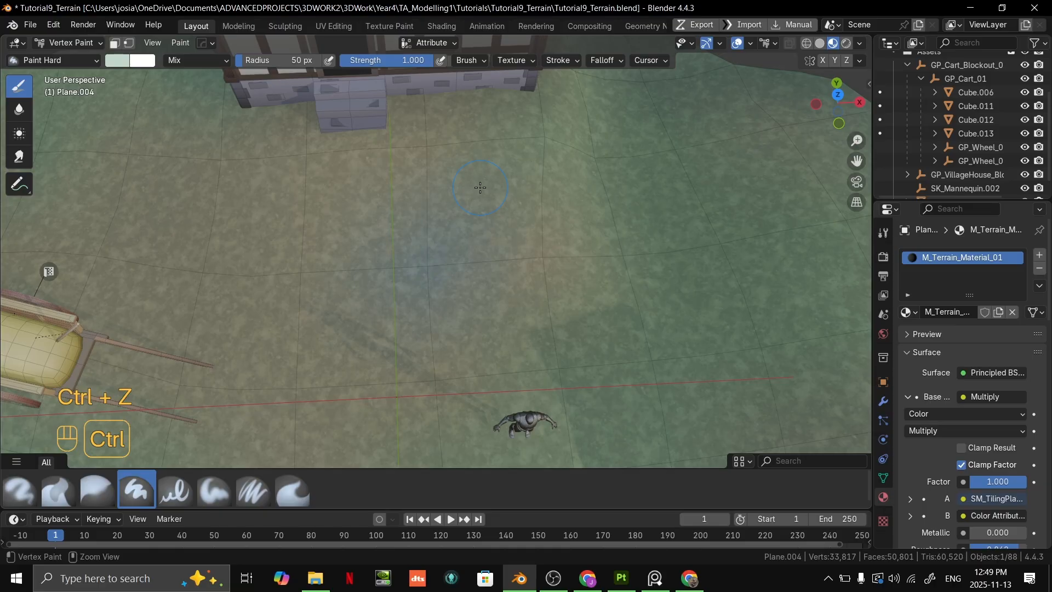
{"action": "key", "text": "ctrl+z"}
{"action": "key", "text": "ctrl+z"}
{"action": "key", "text": "ctrl+z"}
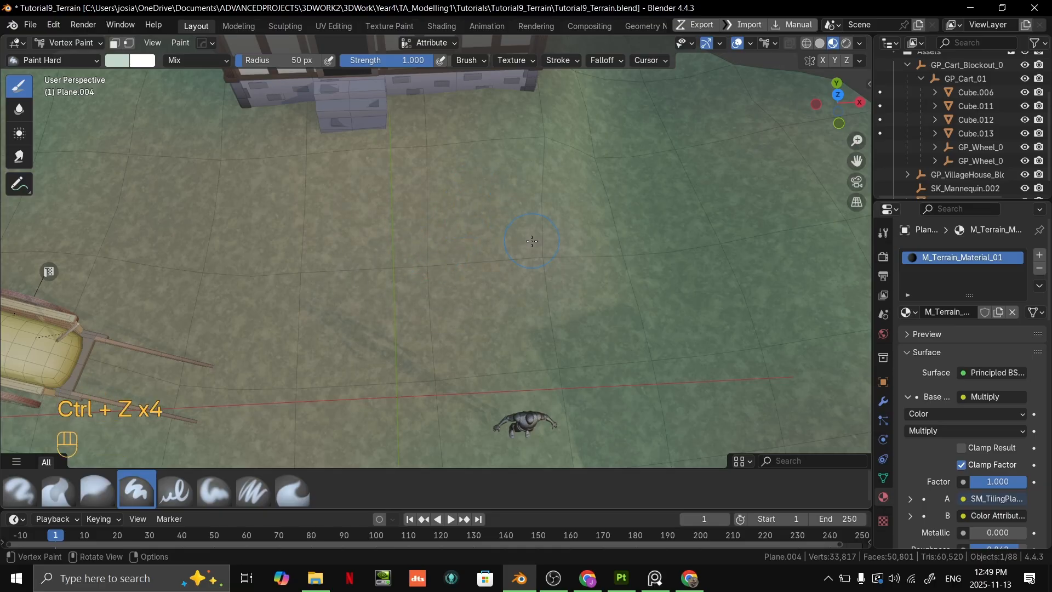
{"action": "key", "text": "ctrl+z"}
{"action": "key", "text": "ctrl+z"}
- Turn the wireframe overlay off again
{"action": "middle_click_drag", "start_coordinate": [532, 241], "coordinate": [474, 169]}
{"action": "scroll", "coordinate": [603, 110], "scroll_direction": "up", "scroll_amount": 3}
{"action": "left_click", "coordinate": [750, 43]}
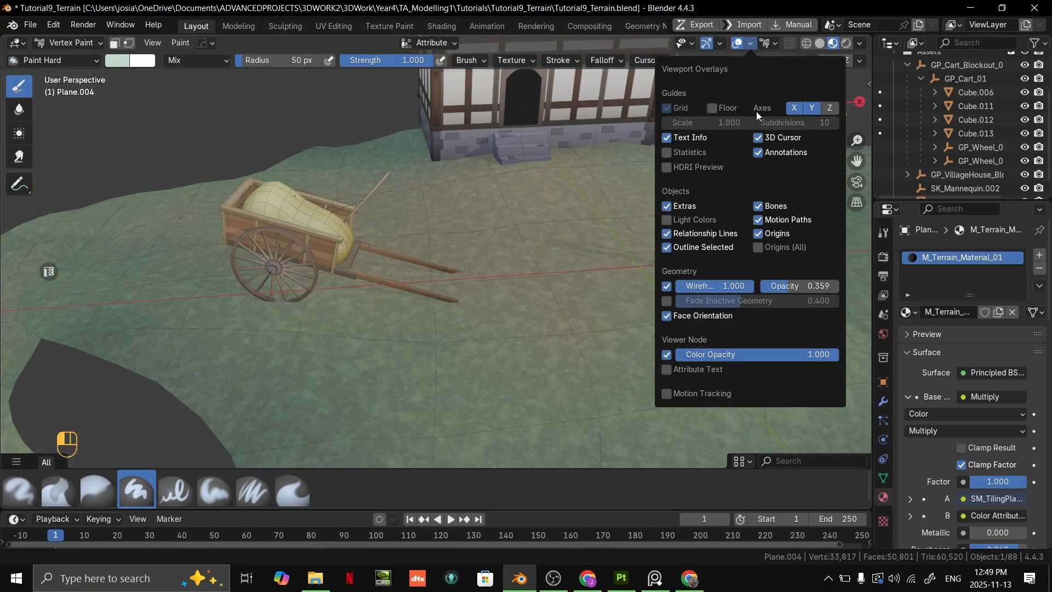
{"action": "left_click", "coordinate": [666, 286]}
- Examine the vertex-painted terrain from behind the house, around its sides and from the front
{"action": "scroll", "coordinate": [592, 248], "scroll_direction": "down", "scroll_amount": 4}
{"action": "middle_click_drag", "start_coordinate": [591, 247], "coordinate": [822, 156]}
{"action": "middle_click_drag", "start_coordinate": [482, 172], "coordinate": [671, 185], "text": "shift"}
{"action": "middle_click_drag", "start_coordinate": [671, 185], "coordinate": [700, 195]}
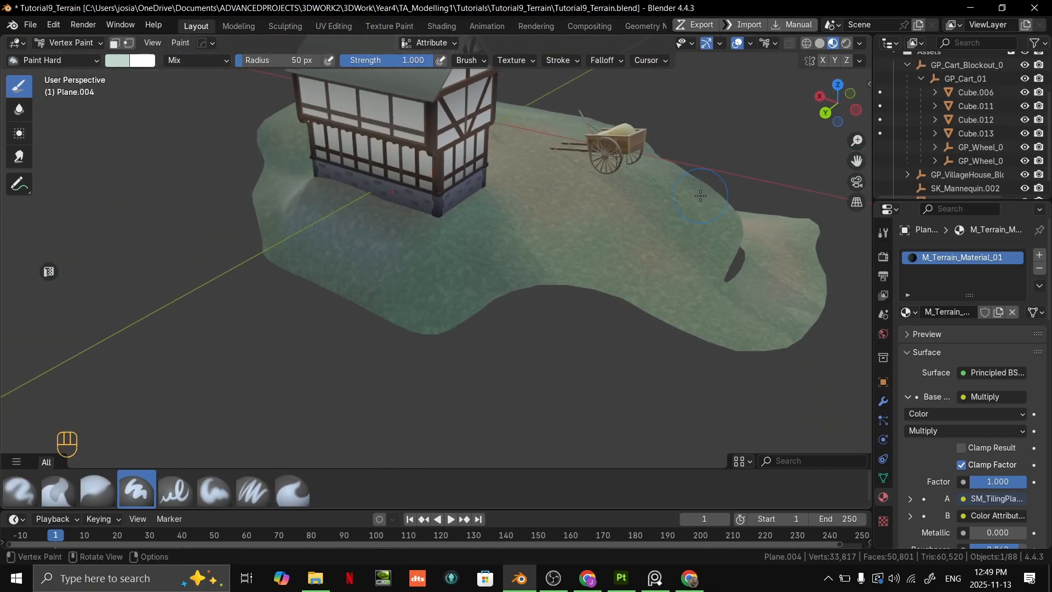
{"action": "middle_click_drag", "start_coordinate": [594, 241], "coordinate": [540, 282]}
{"action": "middle_click_drag", "start_coordinate": [597, 269], "coordinate": [296, 293], "text": "shift"}
{"action": "middle_click_drag", "start_coordinate": [570, 318], "coordinate": [451, 271], "text": "shift"}
{"action": "middle_click_drag", "start_coordinate": [593, 232], "coordinate": [389, 228], "text": "shift"}
{"action": "middle_click_drag", "start_coordinate": [394, 232], "coordinate": [517, 234], "text": "shift"}
{"action": "middle_click_drag", "start_coordinate": [457, 260], "coordinate": [514, 276]}
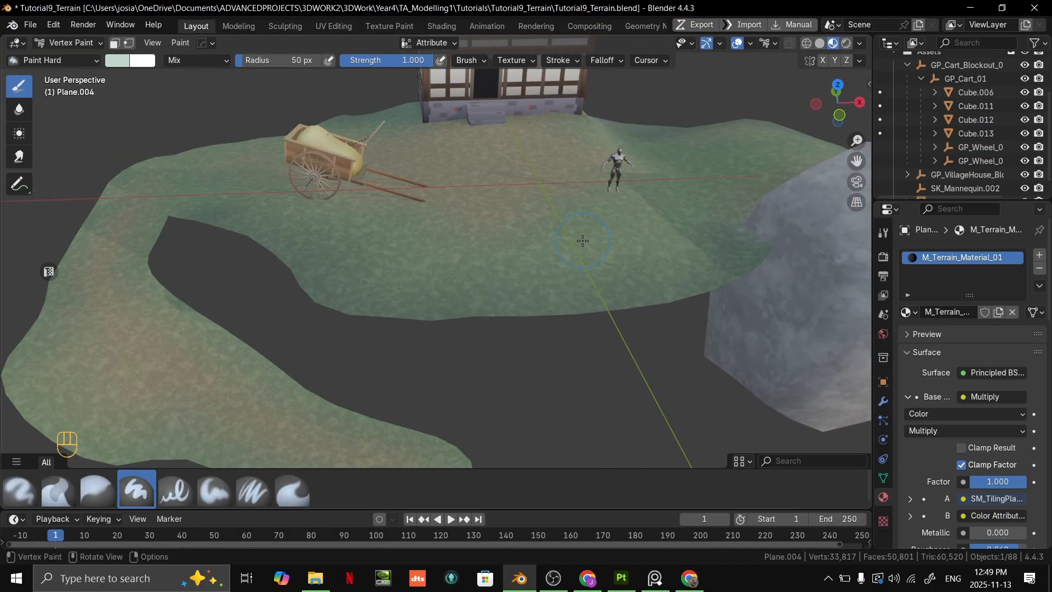
{"action": "middle_click_drag", "start_coordinate": [582, 241], "coordinate": [555, 266]}
- Switch from Vertex Paint to Object Mode and select the terrain
{"action": "key", "text": "ctrl+Tab"}
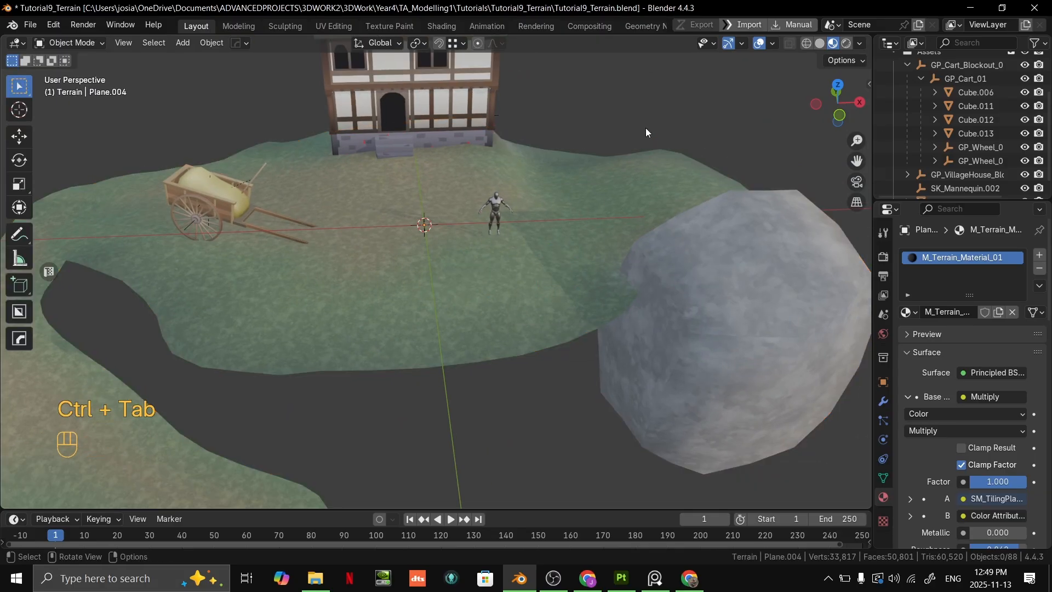
{"action": "mouse_move", "coordinate": [596, 180]}
{"action": "middle_mouse_down"}
{"action": "mouse_move", "coordinate": [469, 267]}
{"action": "mouse_move", "coordinate": [600, 270]}
{"action": "mouse_move", "coordinate": [564, 236]}
{"action": "mouse_move", "coordinate": [458, 258]}
{"action": "mouse_move", "coordinate": [488, 232]}
{"action": "mouse_move", "coordinate": [472, 257]}
{"action": "mouse_move", "coordinate": [447, 266]}
{"action": "mouse_move", "coordinate": [530, 253]}
{"action": "mouse_move", "coordinate": [542, 240]}
{"action": "middle_mouse_up"}
{"action": "scroll", "coordinate": [472, 247], "scroll_direction": "down", "scroll_amount": 3}
{"action": "scroll", "coordinate": [479, 218], "scroll_direction": "up", "scroll_amount": 5}
{"action": "middle_click_drag", "start_coordinate": [478, 218], "coordinate": [420, 253]}
{"action": "middle_click_drag", "start_coordinate": [463, 308], "coordinate": [624, 348], "text": "shift"}
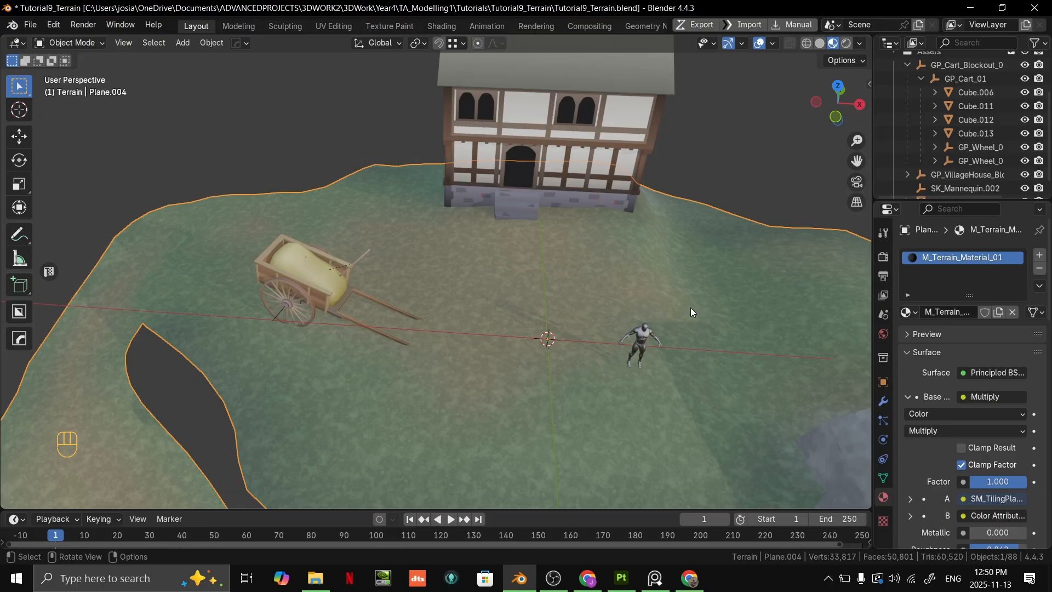
- Examine the ground in front of the house, and enter Edit Mode on the terrain to view its mesh there
{"action": "middle_click_drag", "start_coordinate": [690, 307], "coordinate": [714, 307], "text": "shift"}
{"action": "middle_click_drag", "start_coordinate": [714, 307], "coordinate": [686, 241]}
{"action": "middle_click_drag", "start_coordinate": [686, 241], "coordinate": [566, 291], "text": "shift"}
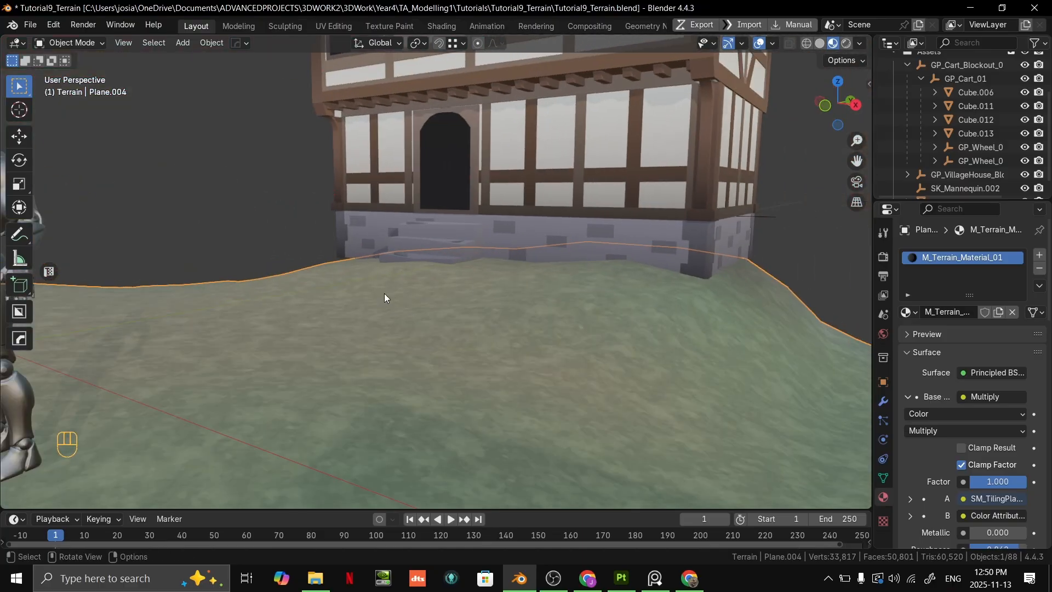
{"action": "middle_click_drag", "start_coordinate": [385, 297], "coordinate": [530, 321]}
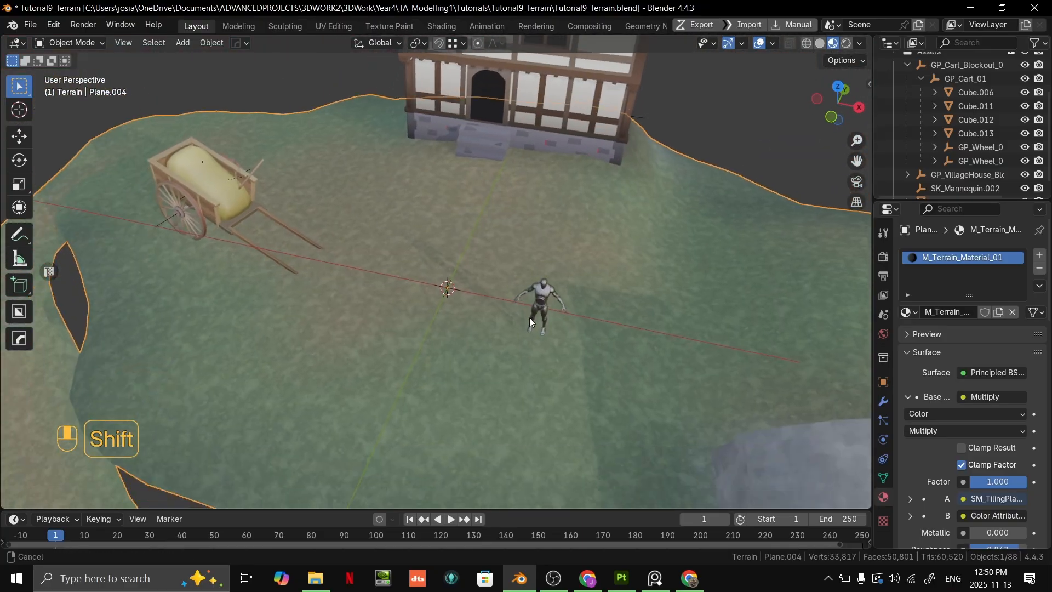
{"action": "scroll", "coordinate": [523, 327], "scroll_direction": "up", "scroll_amount": 2}
{"action": "scroll", "coordinate": [570, 313], "scroll_direction": "down", "scroll_amount": 5}
{"action": "key", "text": "Tab"}
{"action": "scroll", "coordinate": [508, 288], "scroll_direction": "up", "scroll_amount": 6}
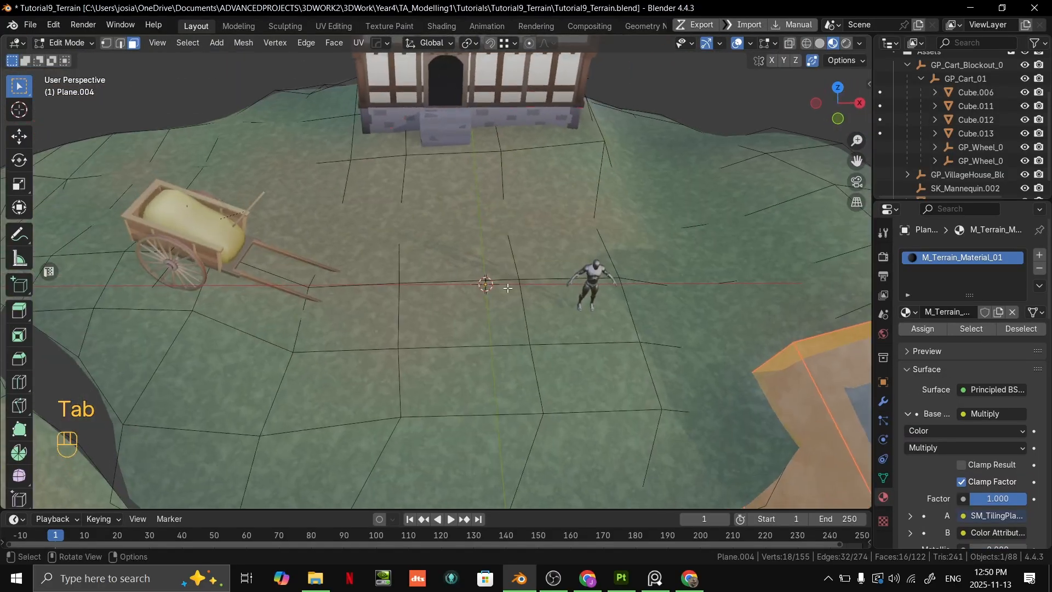
{"action": "scroll", "coordinate": [508, 288], "scroll_direction": "down", "scroll_amount": 5}
{"action": "scroll", "coordinate": [503, 264], "scroll_direction": "up", "scroll_amount": 7}
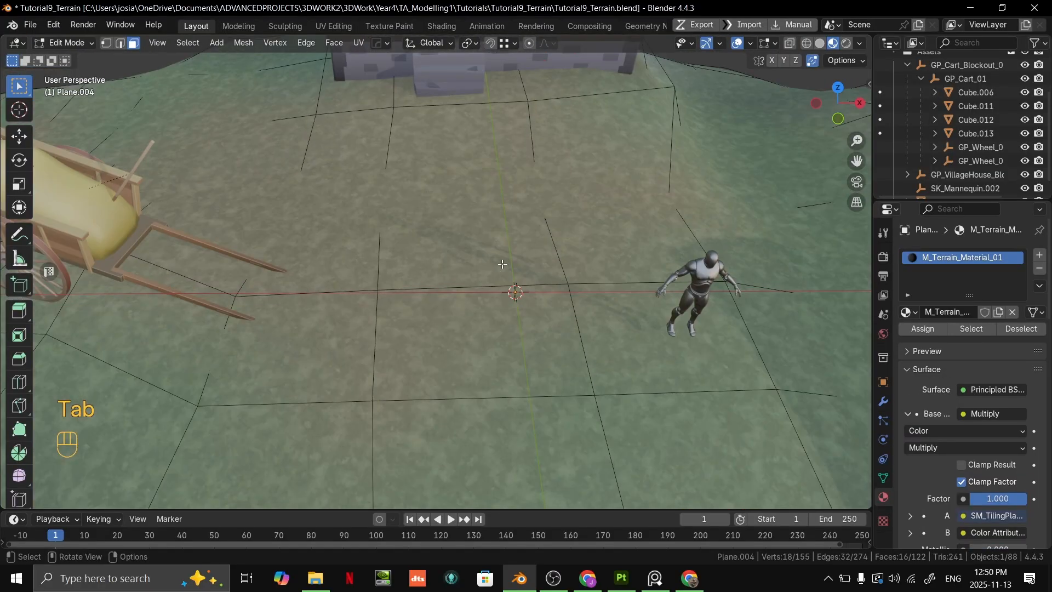
- Leave Edit Mode and try 2 viewport subdivision levels on the terrain, then set the level back to 1
{"action": "key", "text": "Tab"}
{"action": "scroll", "coordinate": [511, 252], "scroll_direction": "down", "scroll_amount": 6}
{"action": "left_click", "coordinate": [883, 401]}
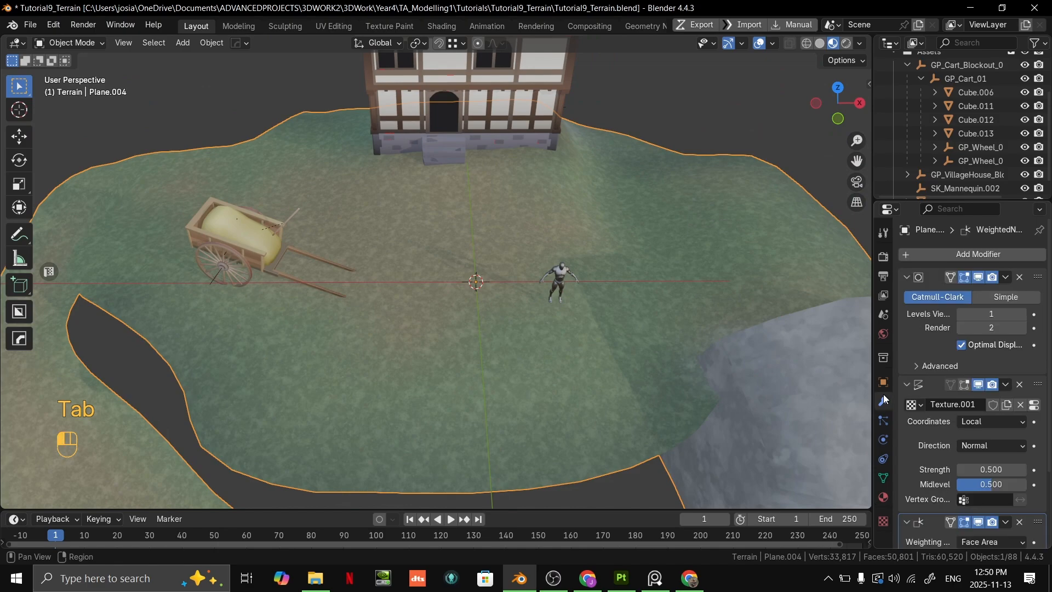
{"action": "left_click", "coordinate": [1023, 315]}
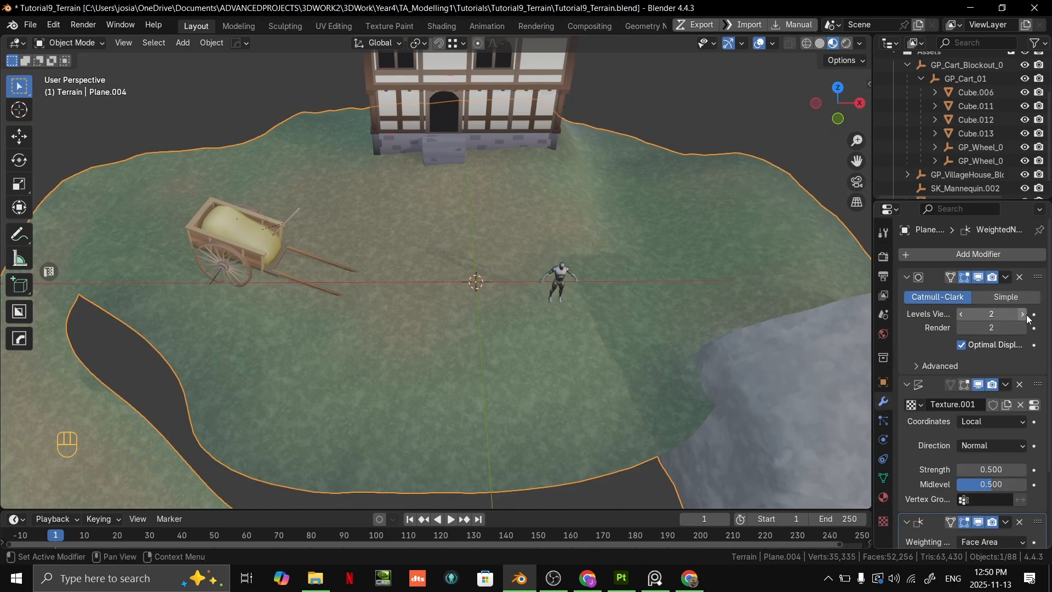
{"action": "middle_click_drag", "start_coordinate": [562, 307], "coordinate": [531, 269]}
{"action": "left_click", "coordinate": [961, 314]}
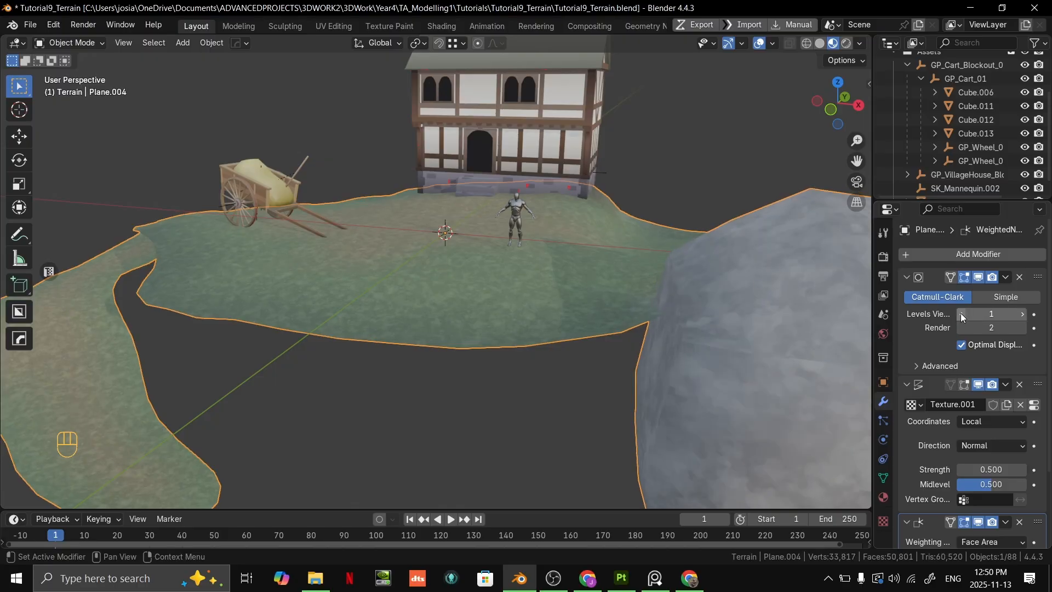
- Examine the large rock beside the terrain in both Edit Mode and Object Mode
{"action": "middle_click_drag", "start_coordinate": [740, 296], "coordinate": [480, 252], "text": "shift"}
{"action": "key", "text": "Tab"}
{"action": "middle_click_drag", "start_coordinate": [480, 252], "coordinate": [626, 334]}
{"action": "key", "text": "3"}
{"action": "key", "text": "Tab"}
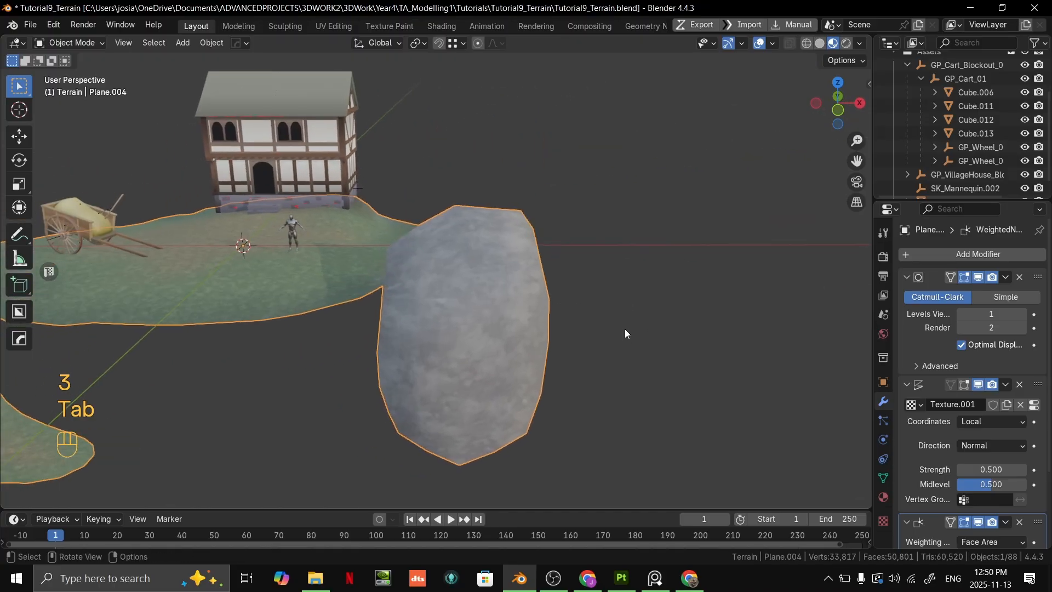
{"action": "key", "text": "Tab"}
{"action": "scroll", "coordinate": [626, 333], "scroll_direction": "up", "scroll_amount": 2}
{"action": "middle_click_drag", "start_coordinate": [539, 293], "coordinate": [641, 274], "text": "shift"}
- Switch to Vertex Paint, pick a muted grey-blue colour and brush it over the rock's lower sides
{"action": "key", "text": "ctrl+Tab"}
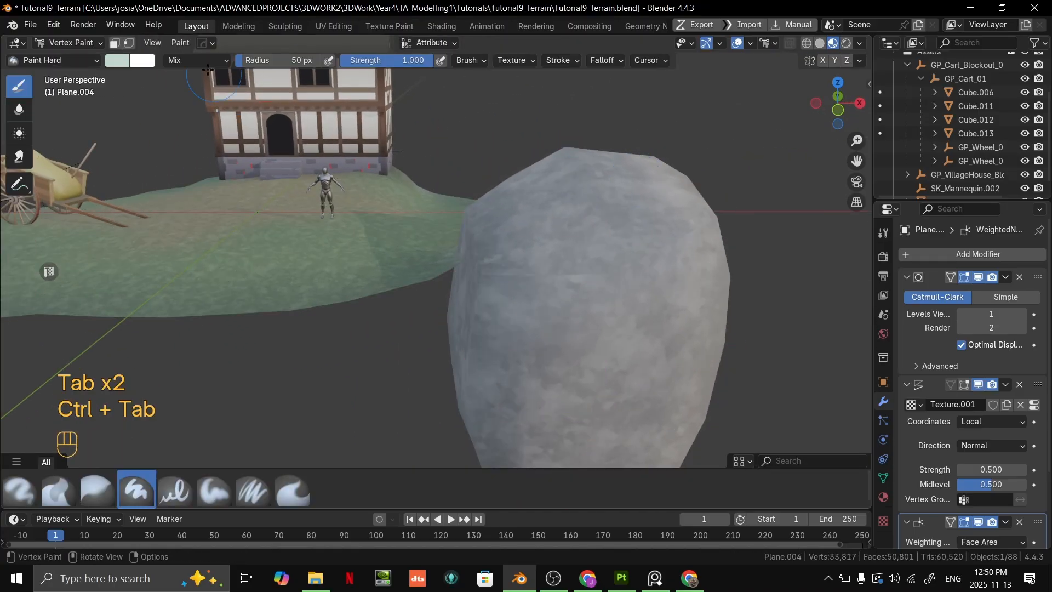
{"action": "left_click", "coordinate": [117, 61]}
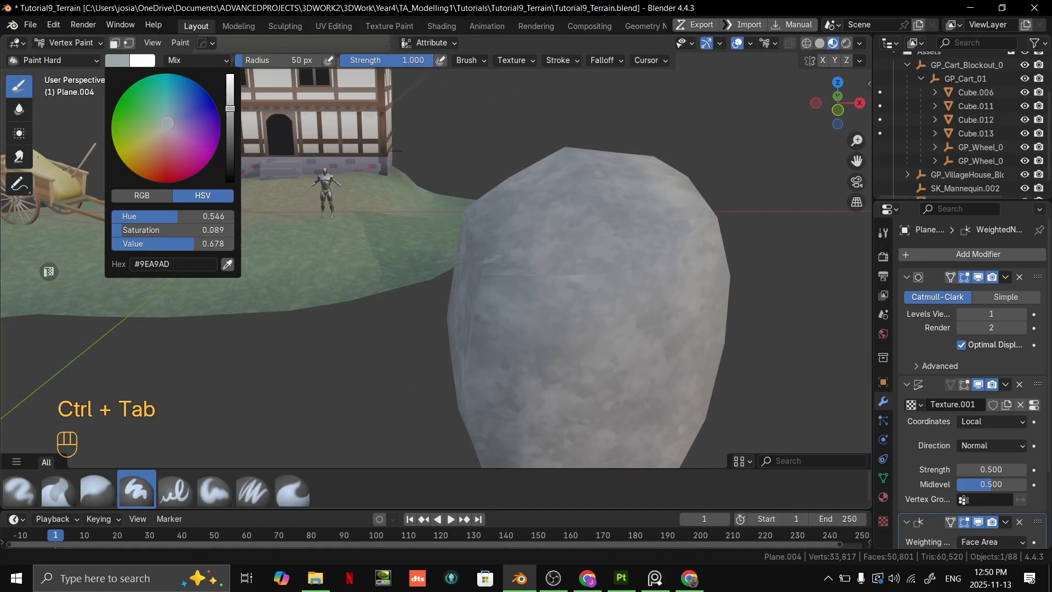
{"action": "scroll", "coordinate": [594, 364], "scroll_direction": "down", "scroll_amount": 2}
{"action": "middle_click_drag", "start_coordinate": [594, 363], "coordinate": [537, 293], "text": "shift"}
{"action": "middle_click_drag", "start_coordinate": [537, 293], "coordinate": [516, 222]}
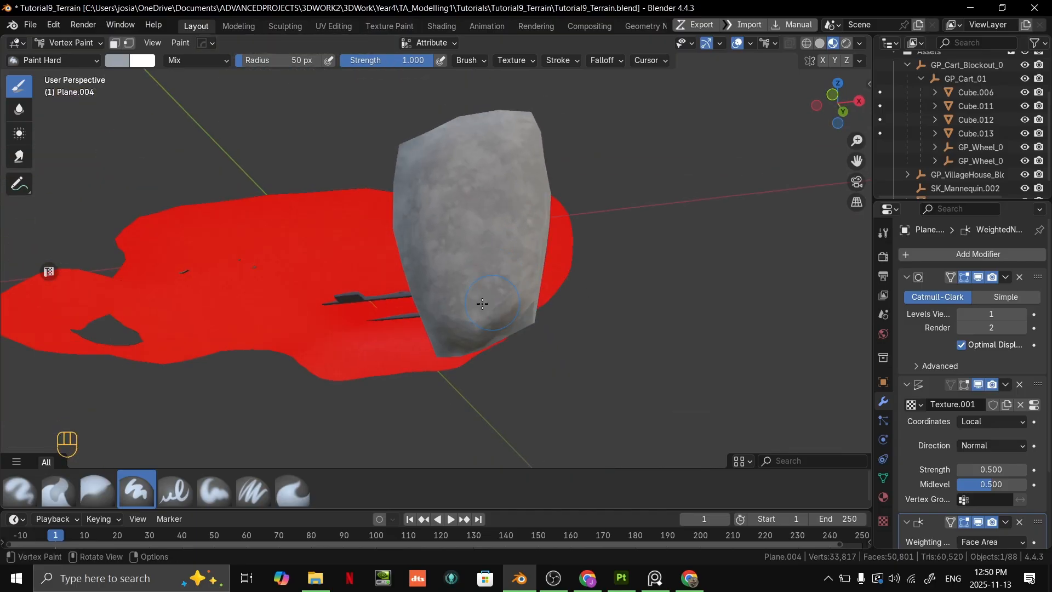
{"action": "mouse_move", "coordinate": [482, 304]}
{"action": "middle_mouse_down"}
{"action": "mouse_move", "coordinate": [445, 285]}
{"action": "mouse_move", "coordinate": [402, 307]}
{"action": "mouse_move", "coordinate": [448, 342]}
{"action": "mouse_move", "coordinate": [480, 330]}
{"action": "middle_mouse_up"}
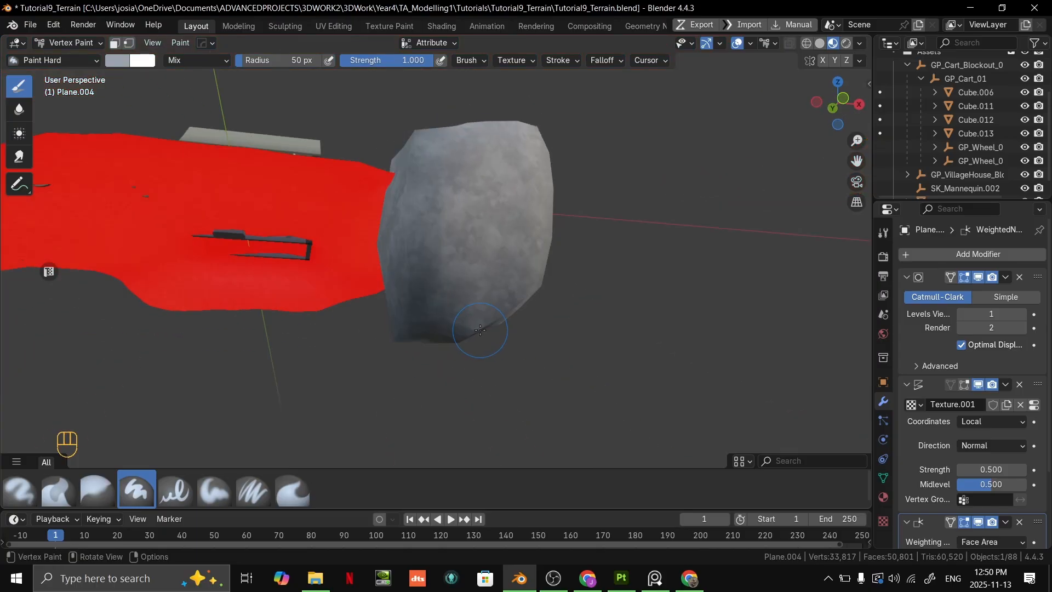
{"action": "middle_click_drag", "start_coordinate": [506, 283], "coordinate": [484, 340]}
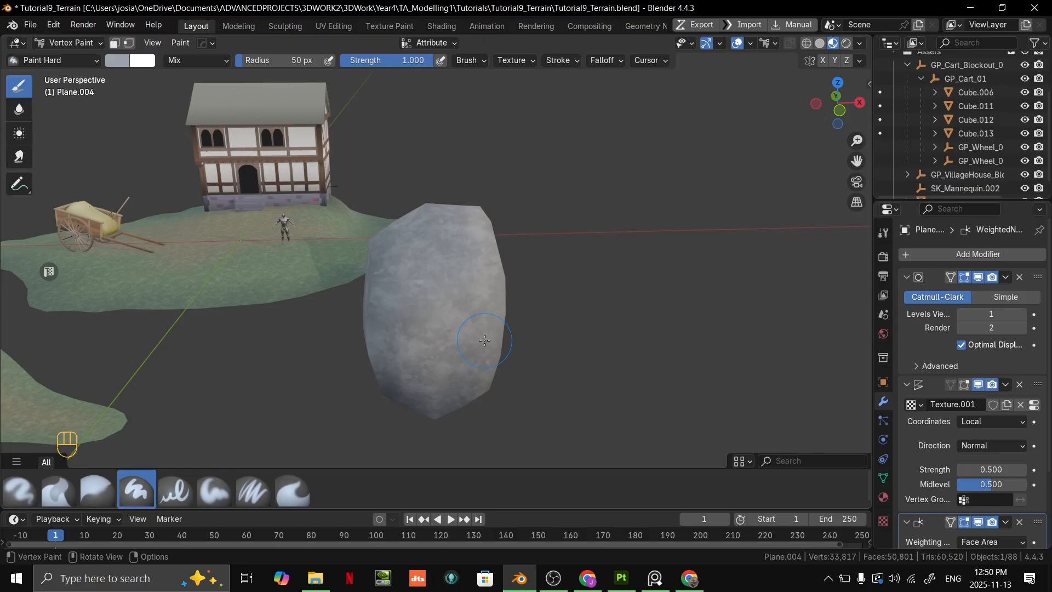
{"action": "mouse_move", "coordinate": [478, 307]}
{"action": "middle_mouse_down"}
{"action": "mouse_move", "coordinate": [486, 329]}
{"action": "mouse_move", "coordinate": [493, 300]}
{"action": "middle_mouse_up"}
{"action": "scroll", "coordinate": [493, 300], "scroll_direction": "up", "scroll_amount": 3}
{"action": "scroll", "coordinate": [493, 301], "scroll_direction": "down", "scroll_amount": 3}
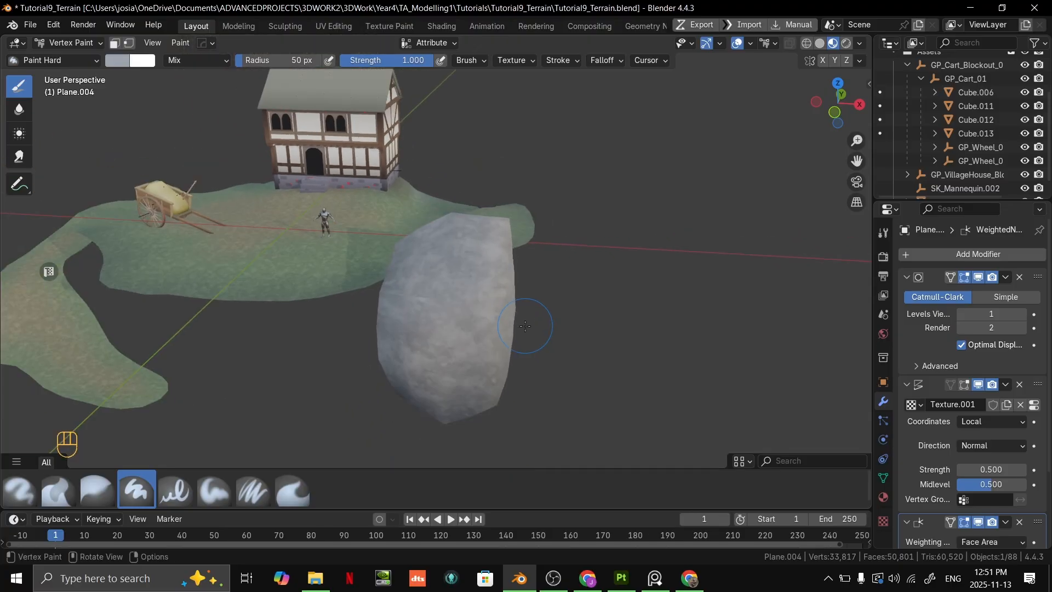
- Pick a bright pale yellow paint colour and brush it over the rock's upper faces
{"action": "left_click", "coordinate": [122, 60]}
{"action": "left_click", "coordinate": [163, 133]}
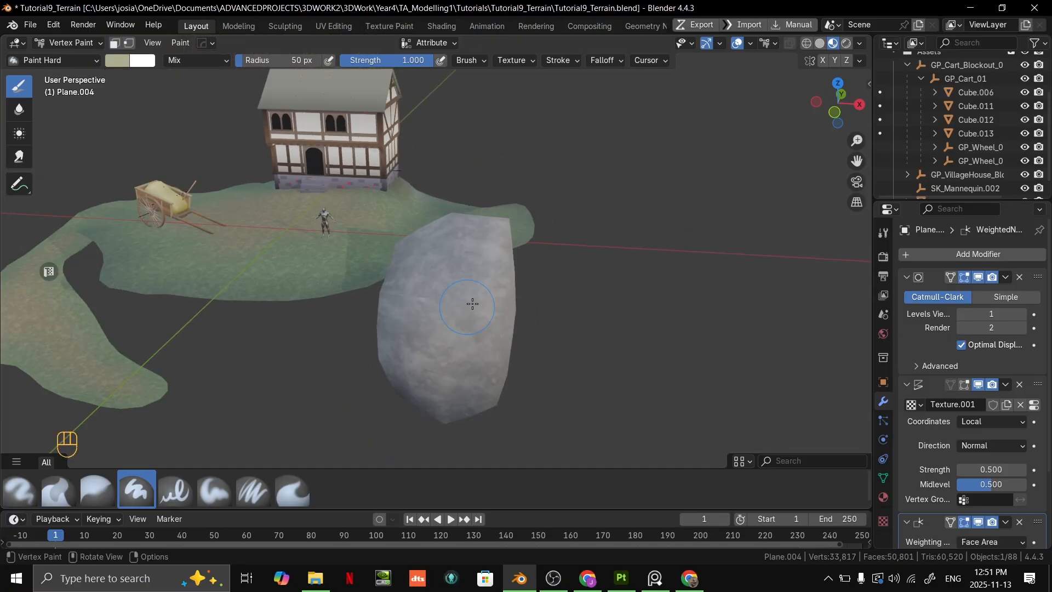
{"action": "key", "text": "ctrl+z"}
{"action": "left_click", "coordinate": [120, 60]}
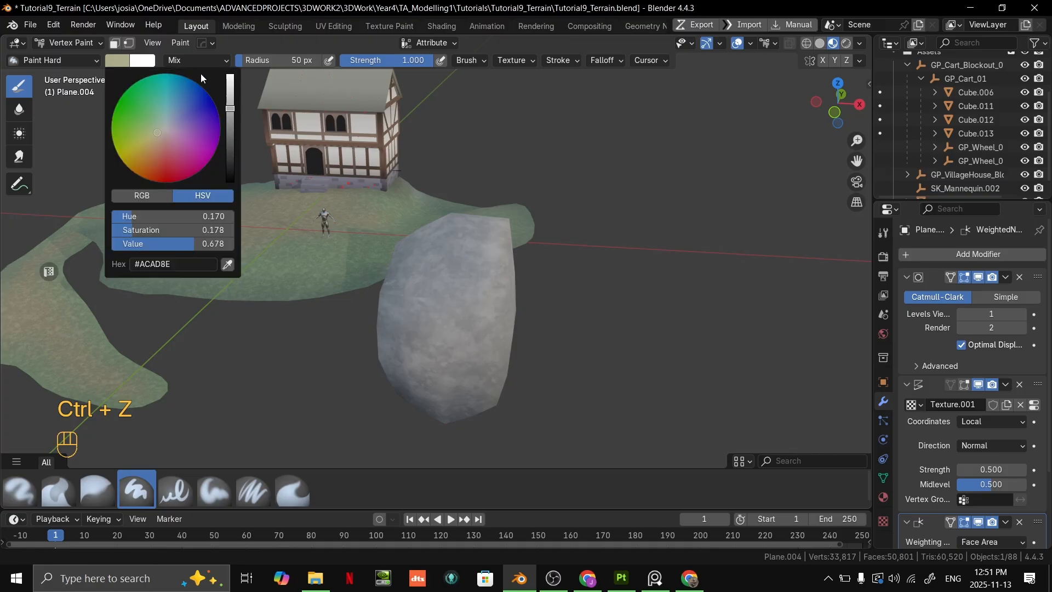
{"action": "left_click_drag", "start_coordinate": [229, 101], "coordinate": [229, 69]}
{"action": "scroll", "coordinate": [476, 318], "scroll_direction": "up", "scroll_amount": 2}
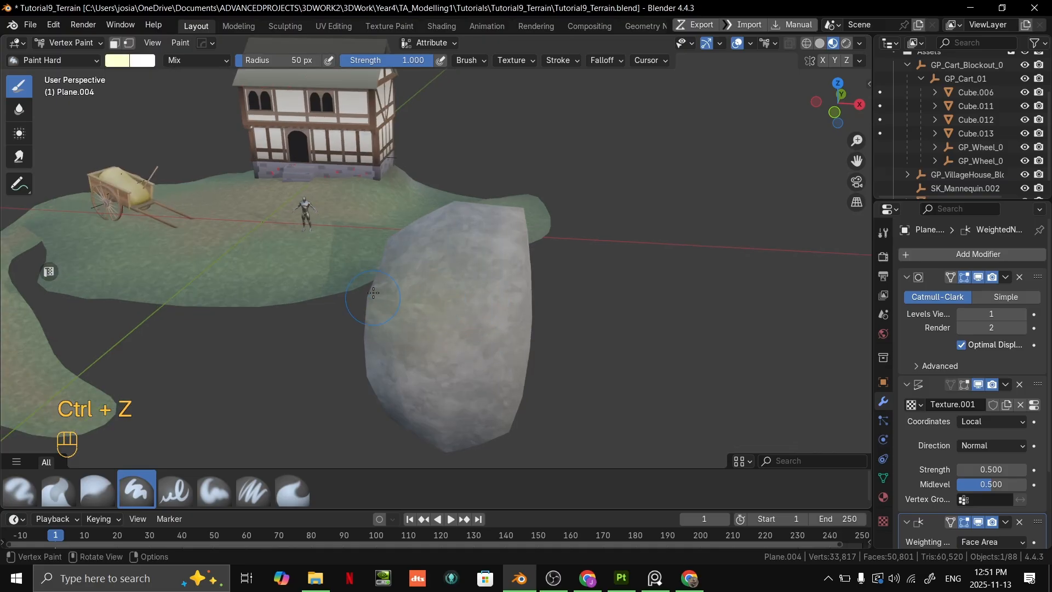
{"action": "mouse_move", "coordinate": [374, 293]}
{"action": "middle_mouse_down"}
{"action": "mouse_move", "coordinate": [465, 277]}
{"action": "mouse_move", "coordinate": [450, 273]}
{"action": "mouse_move", "coordinate": [606, 271]}
{"action": "mouse_move", "coordinate": [683, 256]}
{"action": "middle_mouse_up"}
- Enter Edit Mode and add one loop cut around the rock, slid close to its top rim
{"action": "key", "text": "Tab"}
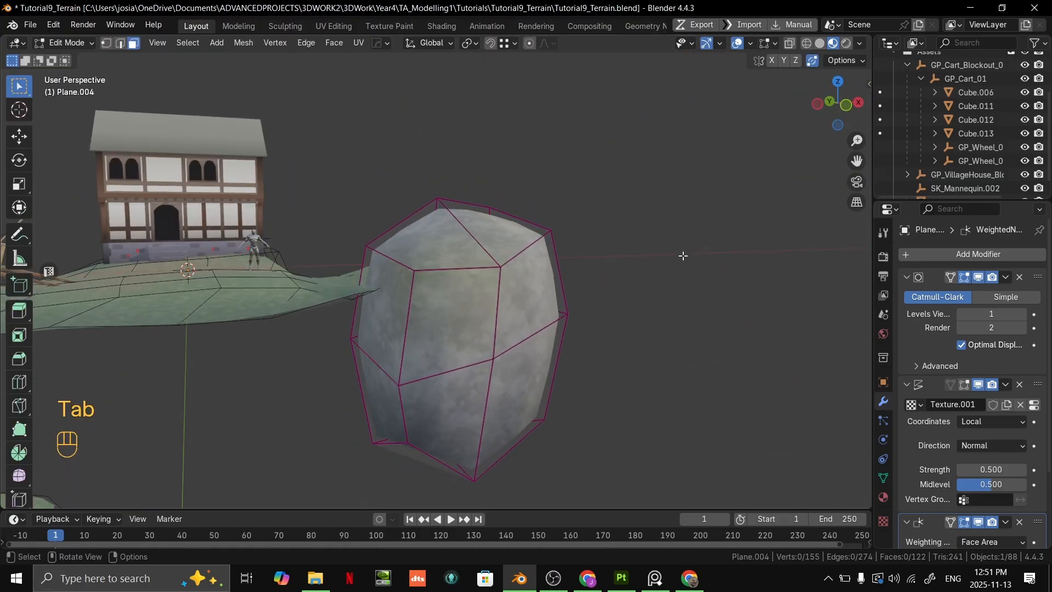
{"action": "key", "text": "ctrl+r"}
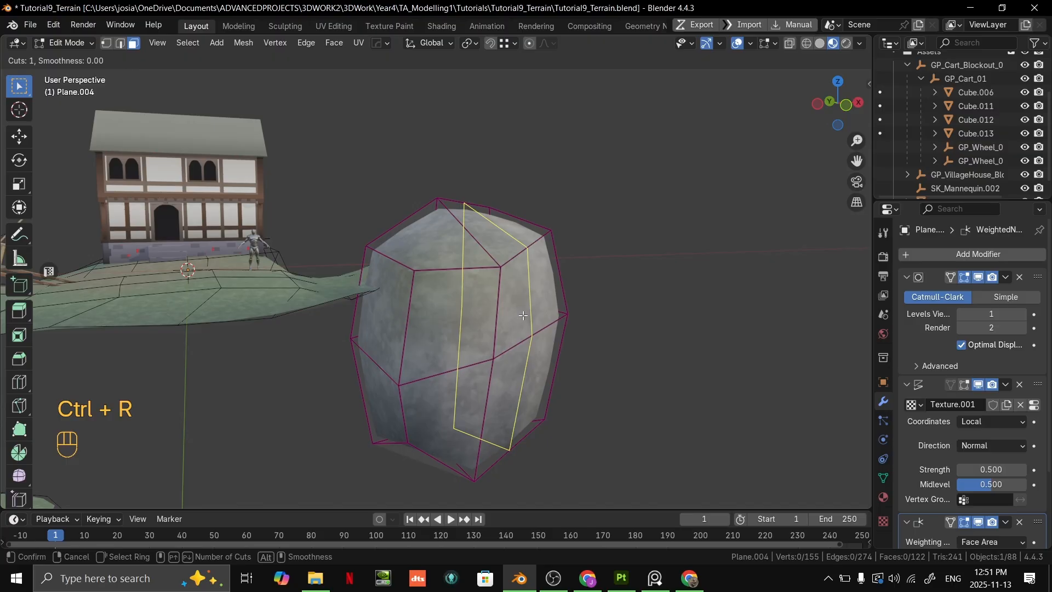
{"action": "left_click", "coordinate": [517, 287]}
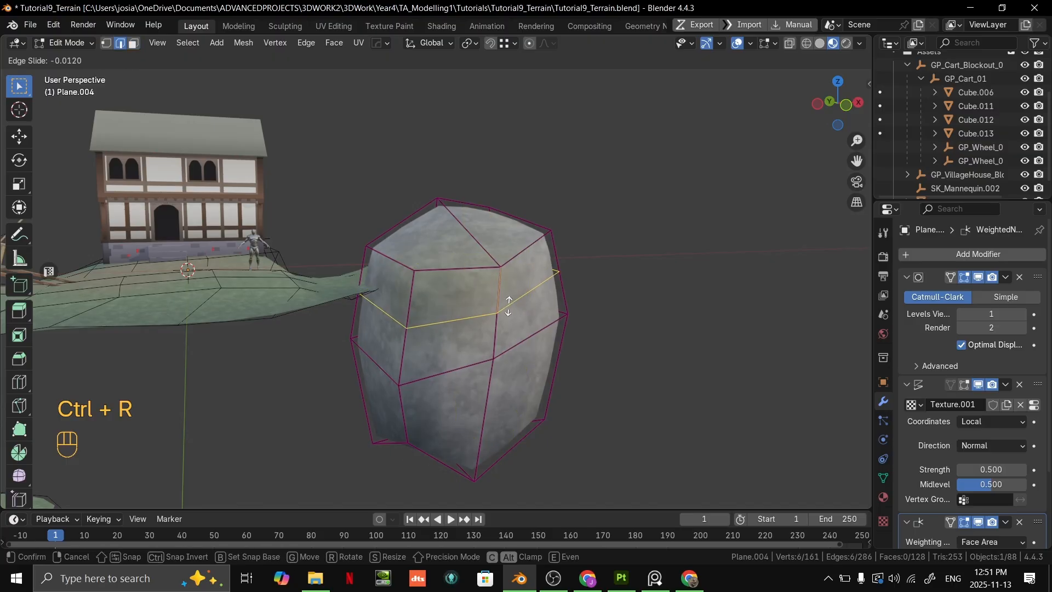
{"action": "left_click", "coordinate": [516, 274]}
{"action": "scroll", "coordinate": [416, 238], "scroll_direction": "up", "scroll_amount": 3}
- Select the rock's two top faces in face select mode and return to Vertex Paint
{"action": "key", "text": "3"}
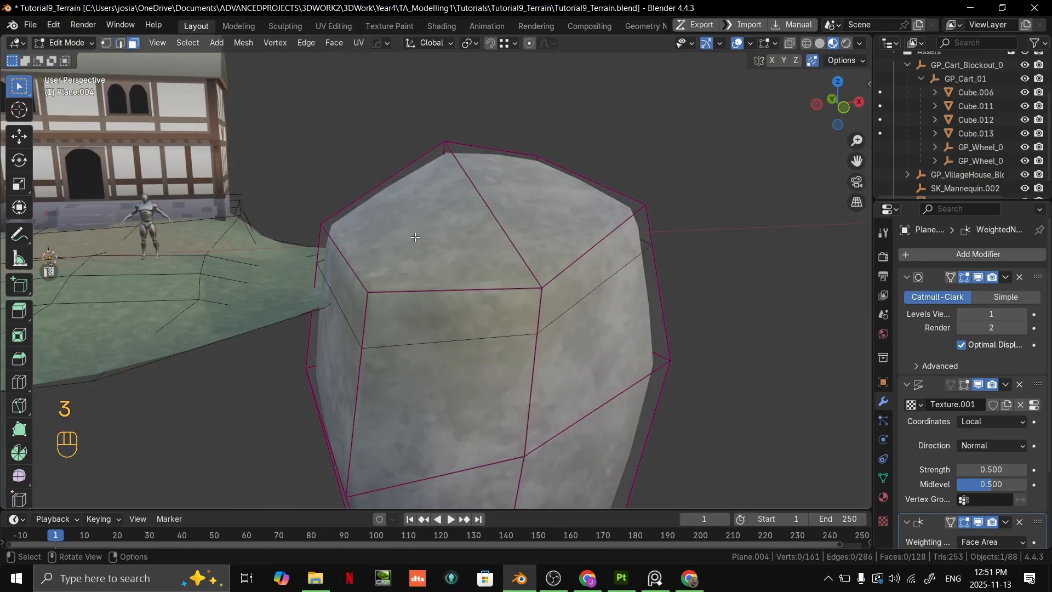
{"action": "scroll", "coordinate": [555, 308], "scroll_direction": "down", "scroll_amount": 3}
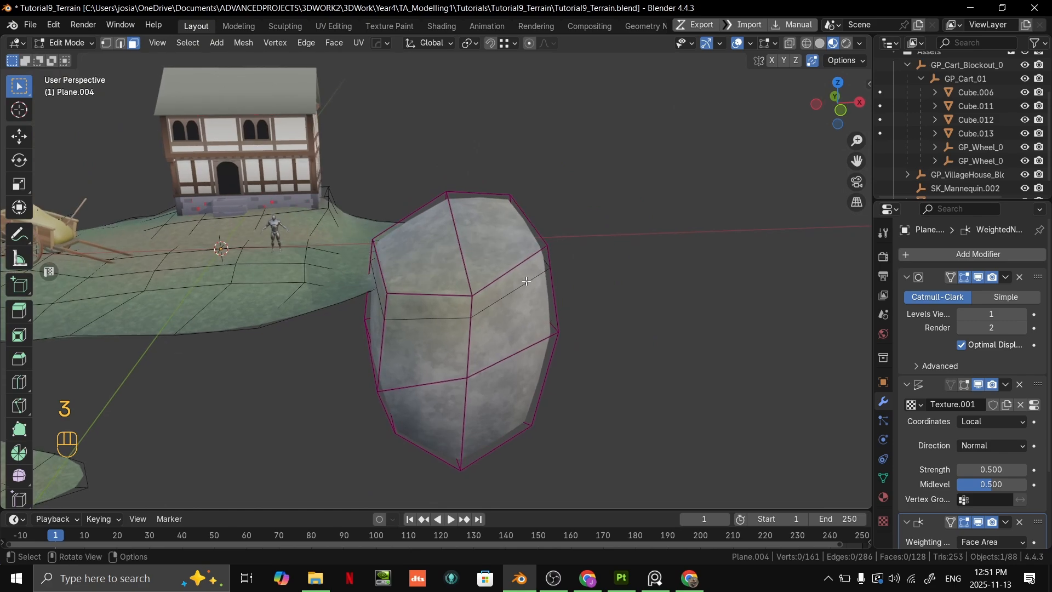
{"action": "left_click", "coordinate": [448, 260]}
{"action": "left_click", "coordinate": [541, 259], "text": "shift"}
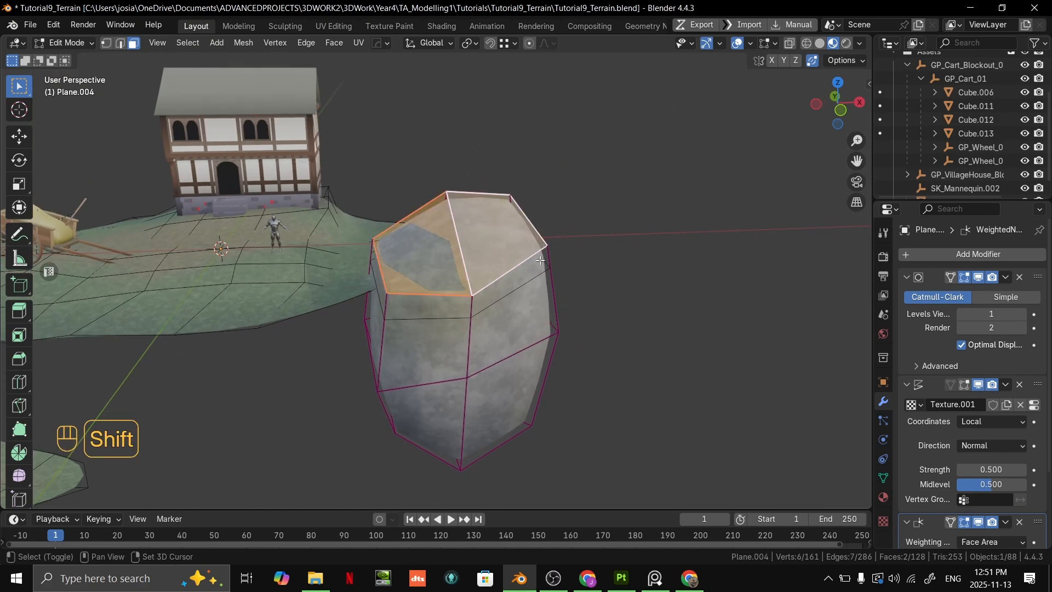
{"action": "middle_click_drag", "start_coordinate": [541, 259], "coordinate": [518, 265]}
{"action": "key", "text": "ctrl+Tab"}
{"action": "left_click", "coordinate": [523, 235]}
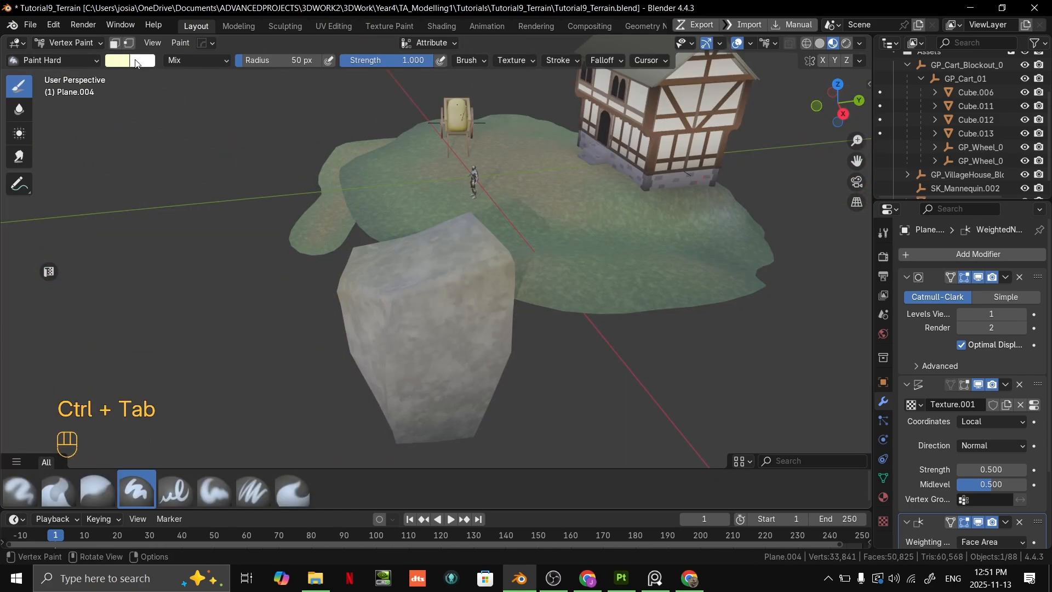
- Pick a pale green paint colour, enable the vertex selection mask and fill the rock's selected top with it
{"action": "left_click", "coordinate": [132, 62]}
{"action": "left_click_drag", "start_coordinate": [156, 128], "coordinate": [150, 119]}
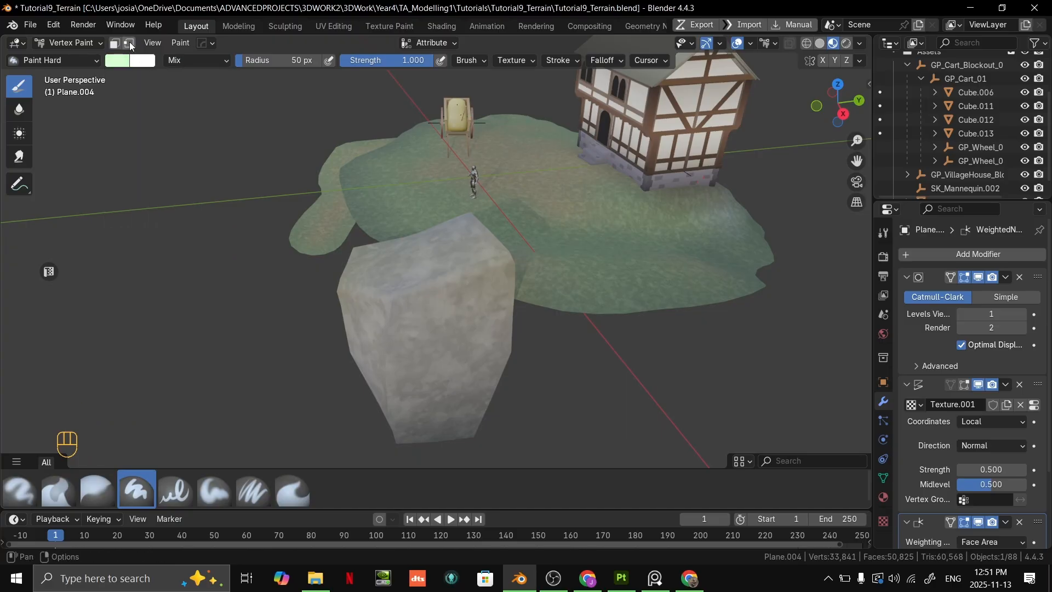
{"action": "left_click", "coordinate": [129, 44]}
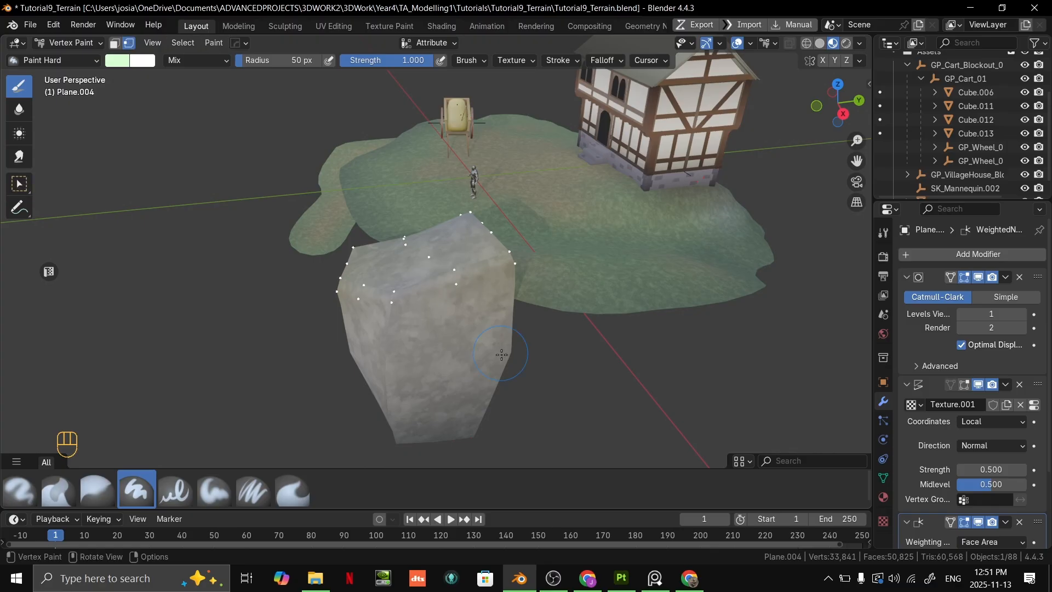
{"action": "scroll", "coordinate": [526, 337], "scroll_direction": "up", "scroll_amount": 3}
{"action": "mouse_move", "coordinate": [540, 329]}
{"action": "middle_mouse_down"}
{"action": "mouse_move", "coordinate": [639, 273]}
{"action": "mouse_move", "coordinate": [683, 296]}
{"action": "mouse_move", "coordinate": [544, 319]}
{"action": "mouse_move", "coordinate": [842, 317]}
{"action": "mouse_move", "coordinate": [657, 296]}
{"action": "mouse_move", "coordinate": [422, 249]}
{"action": "mouse_move", "coordinate": [457, 229]}
{"action": "middle_mouse_up"}
{"action": "key", "text": "ctrl+x"}
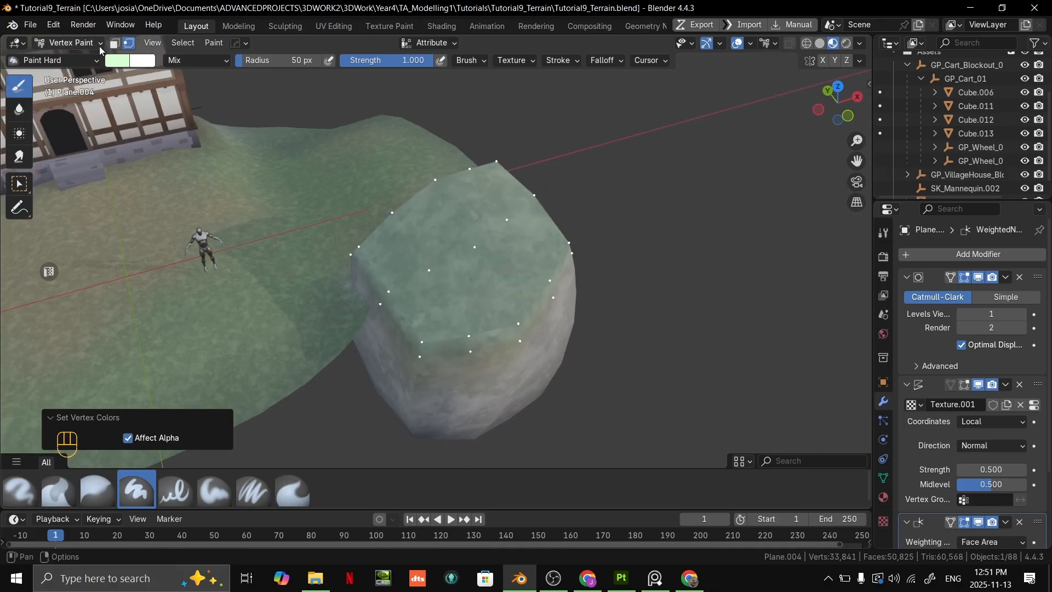
- Refill the rock's masked top with pale green #CBEEC6, and switch to a mint green paint colour with masking off
{"action": "left_click", "coordinate": [117, 60]}
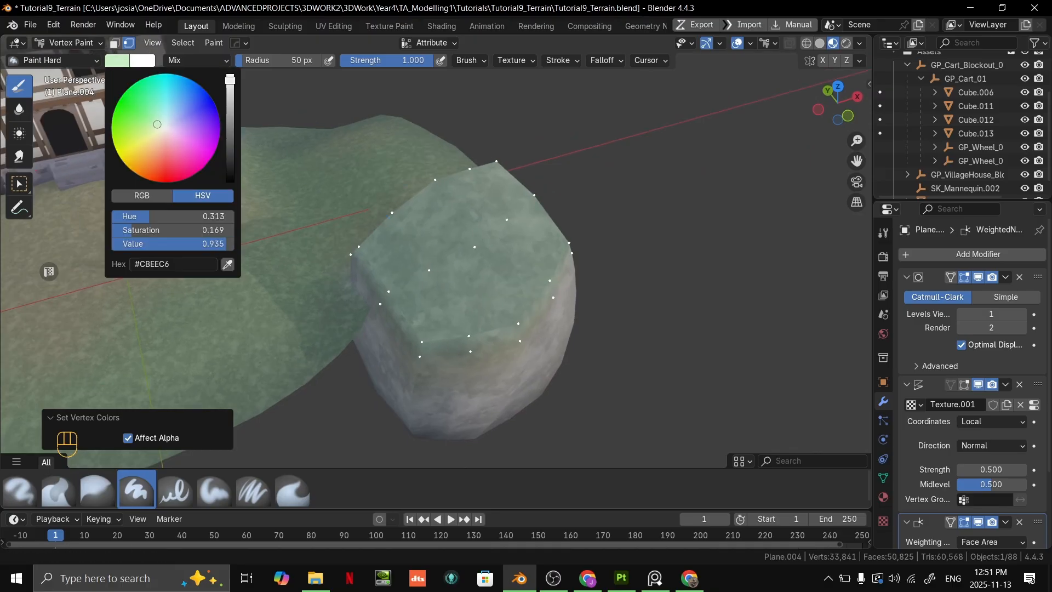
{"action": "key", "text": "ctrl+x"}
{"action": "left_click", "coordinate": [119, 61]}
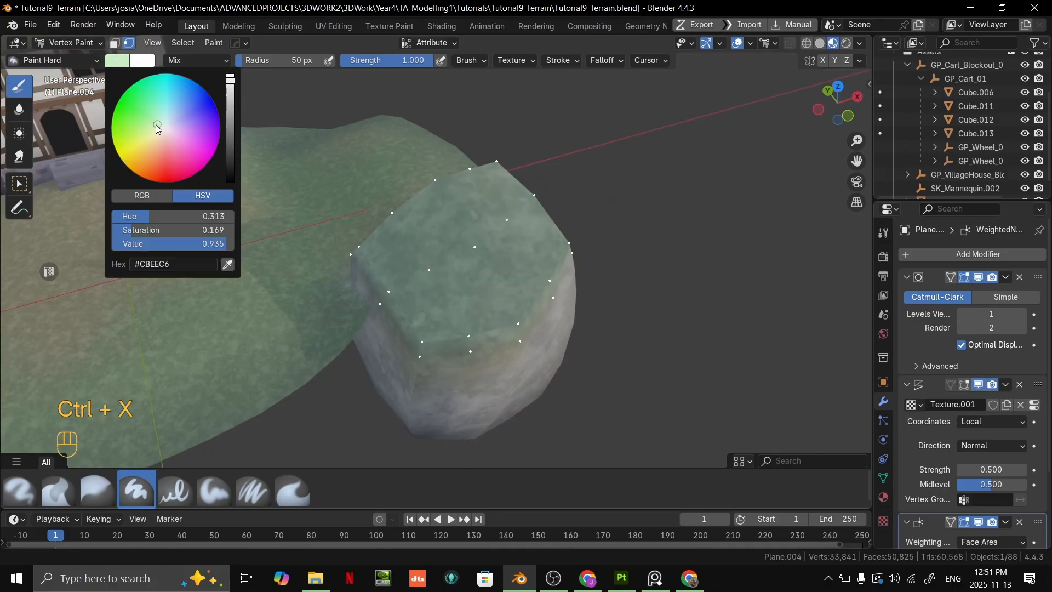
{"action": "left_click", "coordinate": [160, 115]}
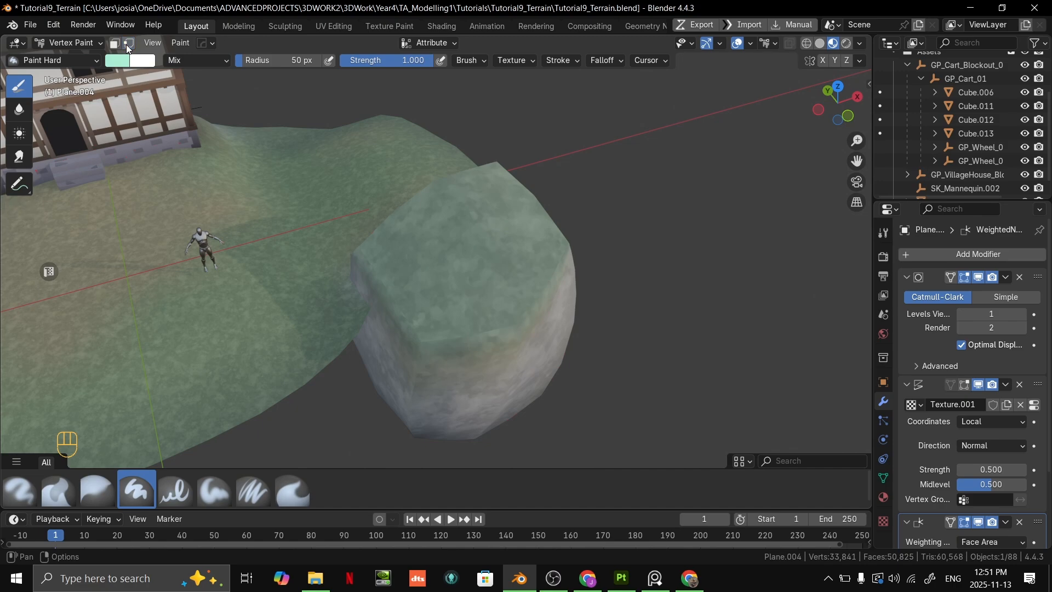
{"action": "mouse_move", "coordinate": [449, 267]}
{"action": "middle_mouse_down"}
{"action": "mouse_move", "coordinate": [554, 230]}
{"action": "mouse_move", "coordinate": [367, 304]}
{"action": "mouse_move", "coordinate": [525, 274]}
{"action": "middle_mouse_up"}
- Return the terrain to Object Mode and examine the painted rock and the whole scene from several sides
{"action": "key", "text": "Tab"}
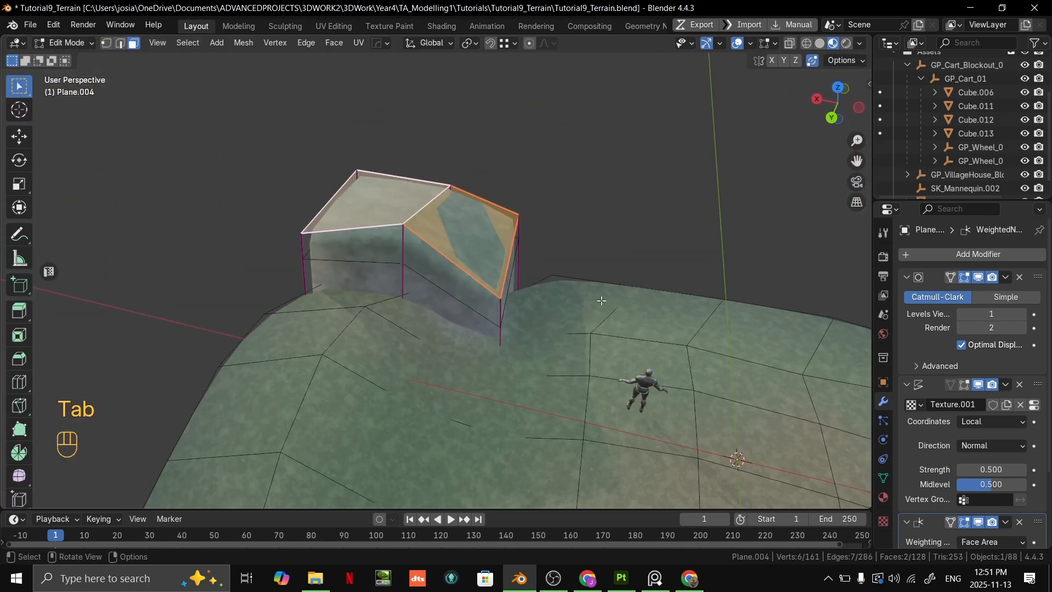
{"action": "key", "text": "ctrl+Tab"}
{"action": "middle_click_drag", "start_coordinate": [437, 213], "coordinate": [560, 258]}
{"action": "scroll", "coordinate": [560, 258], "scroll_direction": "up", "scroll_amount": 4}
{"action": "middle_click_drag", "start_coordinate": [592, 318], "coordinate": [553, 332]}
{"action": "scroll", "coordinate": [548, 325], "scroll_direction": "down", "scroll_amount": 4}
{"action": "scroll", "coordinate": [638, 275], "scroll_direction": "up", "scroll_amount": 2}
{"action": "scroll", "coordinate": [533, 324], "scroll_direction": "down", "scroll_amount": 3}
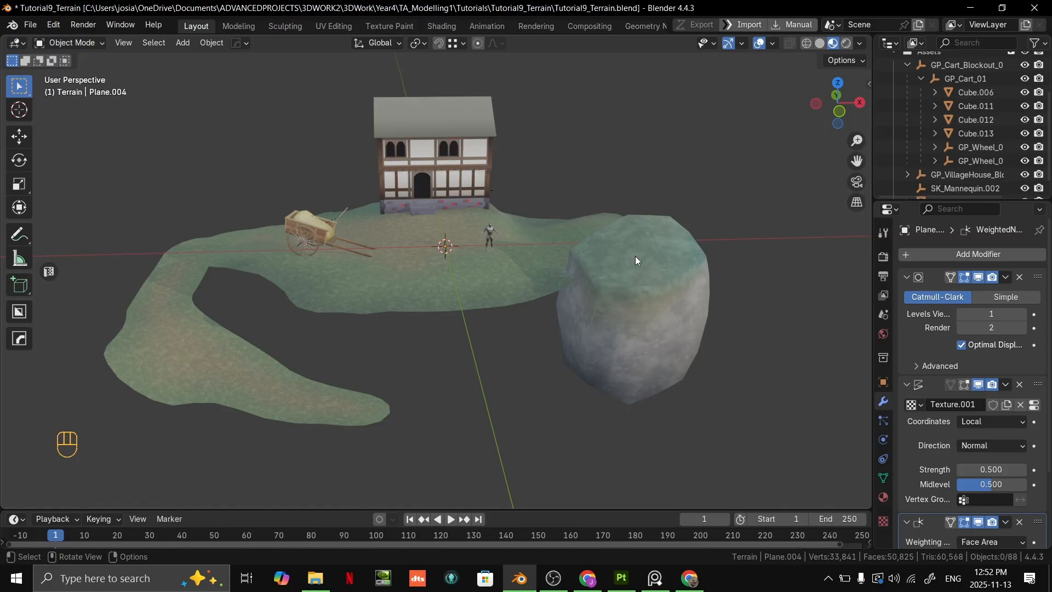
{"action": "scroll", "coordinate": [647, 249], "scroll_direction": "down", "scroll_amount": 3}
{"action": "middle_click_drag", "start_coordinate": [652, 244], "coordinate": [591, 351]}
{"action": "scroll", "coordinate": [678, 241], "scroll_direction": "up", "scroll_amount": 4}
{"action": "scroll", "coordinate": [622, 359], "scroll_direction": "up", "scroll_amount": 1}
{"action": "scroll", "coordinate": [590, 352], "scroll_direction": "down", "scroll_amount": 1}
{"action": "middle_click_drag", "start_coordinate": [590, 352], "coordinate": [629, 356]}
{"action": "scroll", "coordinate": [584, 349], "scroll_direction": "up", "scroll_amount": 2}
{"action": "middle_click_drag", "start_coordinate": [628, 356], "coordinate": [574, 330], "text": "shift"}
- Switch to the Google Slides presentation and view the "Like our lab activity before" slide
{"action": "key", "text": "alt+Tab"}
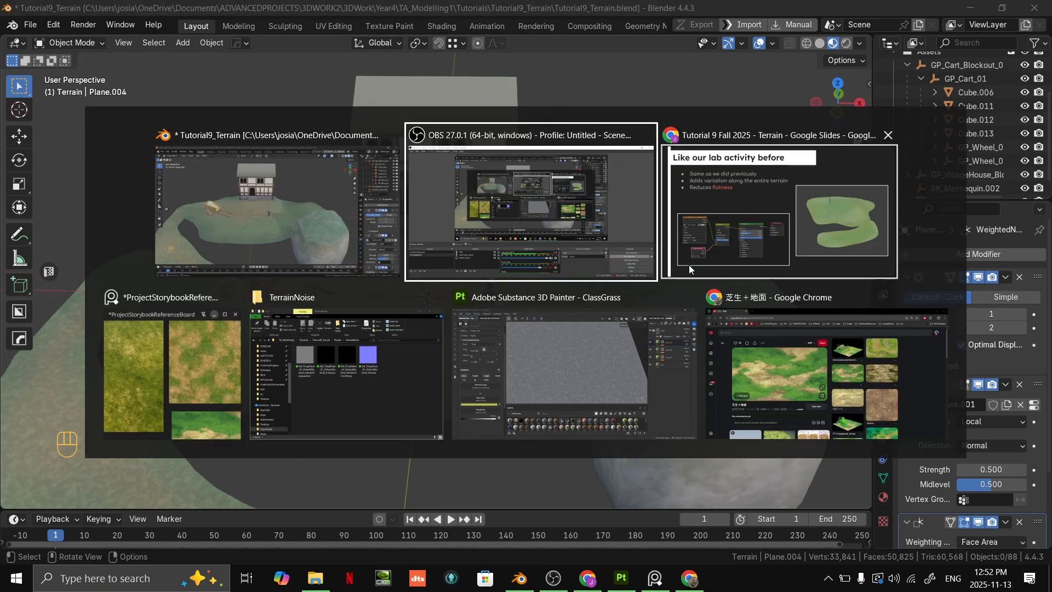
{"action": "left_click", "coordinate": [756, 225]}
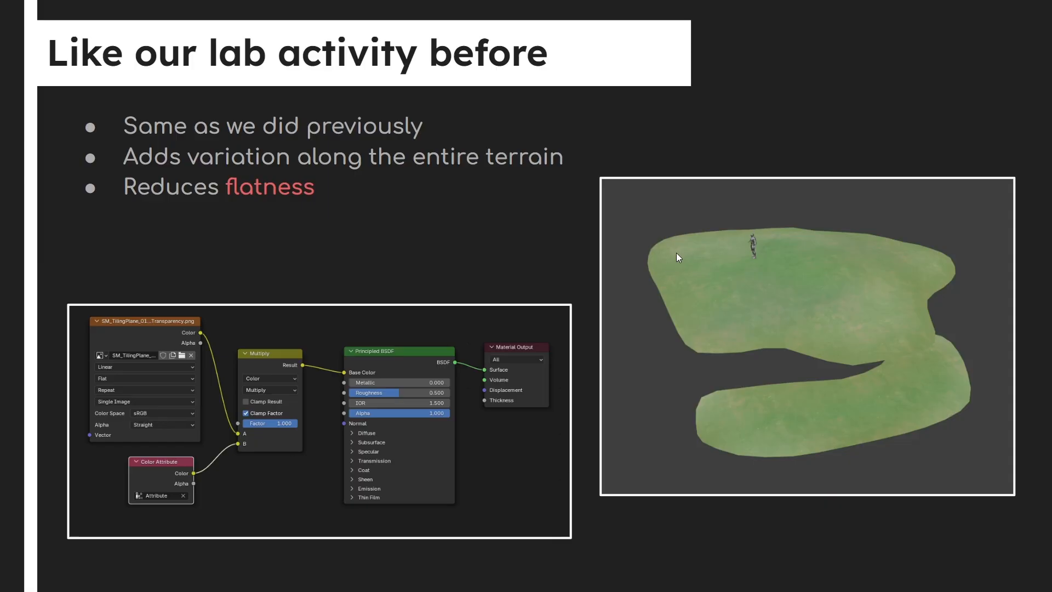
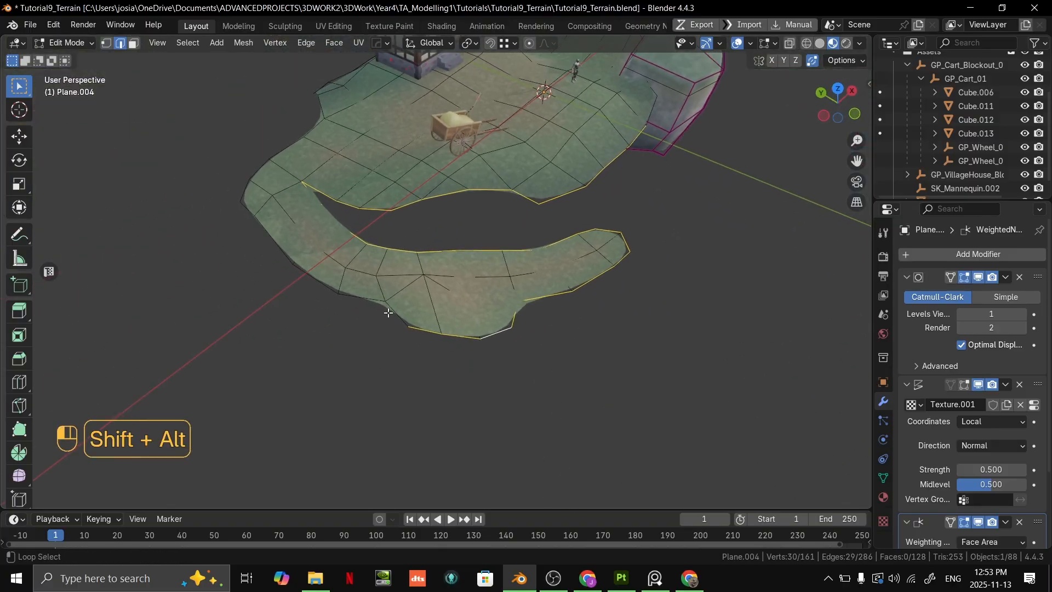
- Extend the border edge selection from the terrain's lower ledge around to the outer edge behind the house
{"action": "middle_click_drag", "start_coordinate": [369, 277], "coordinate": [529, 278]}
{"action": "left_click", "coordinate": [458, 317], "text": "alt+shift"}
{"action": "middle_click_drag", "start_coordinate": [459, 317], "coordinate": [503, 292]}
{"action": "middle_click_drag", "start_coordinate": [400, 290], "coordinate": [524, 311], "text": "shift"}
{"action": "left_click", "coordinate": [461, 294], "text": "alt+shift"}
{"action": "middle_click_drag", "start_coordinate": [460, 294], "coordinate": [555, 335]}
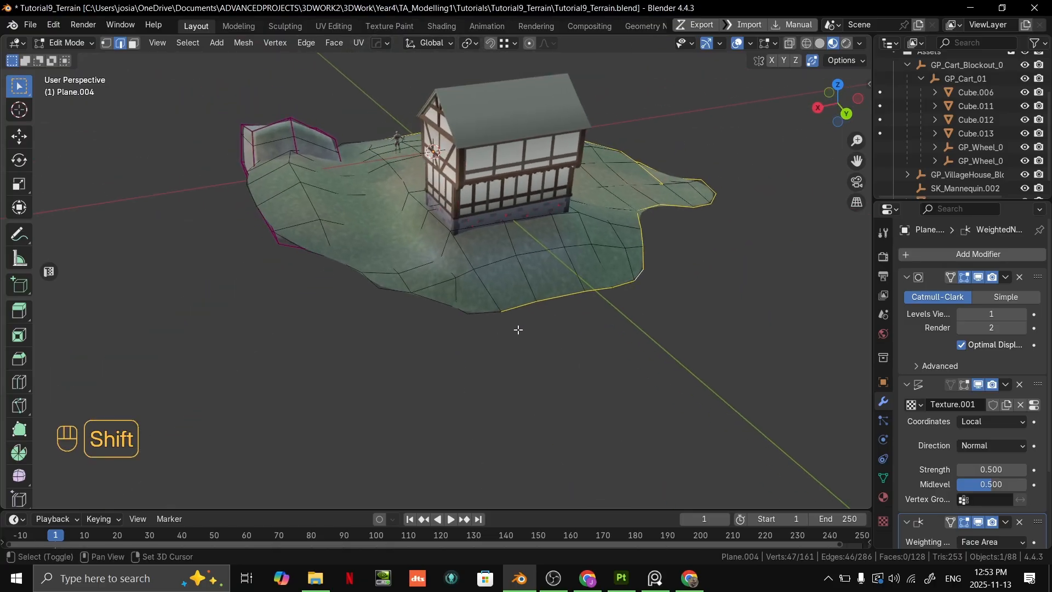
- Undo the last edge selection and continue selecting border edges behind the house toward the rock
{"action": "key", "text": "ctrl+z"}
{"action": "left_click", "coordinate": [354, 266], "text": "alt+shift"}
{"action": "scroll", "coordinate": [399, 307], "scroll_direction": "up", "scroll_amount": 4}
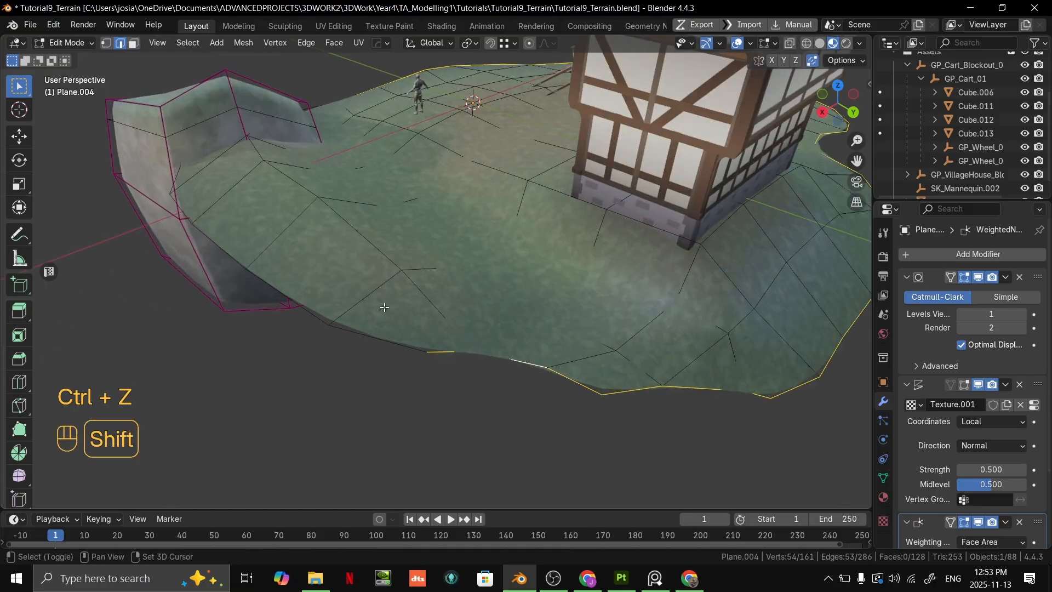
{"action": "middle_click_drag", "start_coordinate": [372, 329], "coordinate": [438, 346]}
{"action": "middle_click_drag", "start_coordinate": [439, 346], "coordinate": [450, 299], "text": "shift"}
{"action": "middle_click_drag", "start_coordinate": [450, 298], "coordinate": [545, 290]}
{"action": "middle_click_drag", "start_coordinate": [546, 290], "coordinate": [504, 241], "text": "shift"}
{"action": "left_click", "coordinate": [542, 306], "text": "alt+shift"}
- Isolate the terrain in Local View and inspect the selected border edges around the rock
{"action": "scroll", "coordinate": [543, 307], "scroll_direction": "down", "scroll_amount": 6}
{"action": "key", "text": "KP_Divide"}
{"action": "key", "text": "g"}
{"action": "right_click", "coordinate": [535, 204]}
{"action": "scroll", "coordinate": [416, 274], "scroll_direction": "up", "scroll_amount": 6}
{"action": "middle_click_drag", "start_coordinate": [410, 273], "coordinate": [408, 302], "text": "shift"}
{"action": "scroll", "coordinate": [409, 302], "scroll_direction": "down", "scroll_amount": 5}
{"action": "middle_click_drag", "start_coordinate": [533, 228], "coordinate": [528, 252]}
{"action": "middle_click_drag", "start_coordinate": [446, 253], "coordinate": [444, 259]}
{"action": "scroll", "coordinate": [443, 259], "scroll_direction": "up", "scroll_amount": 1}
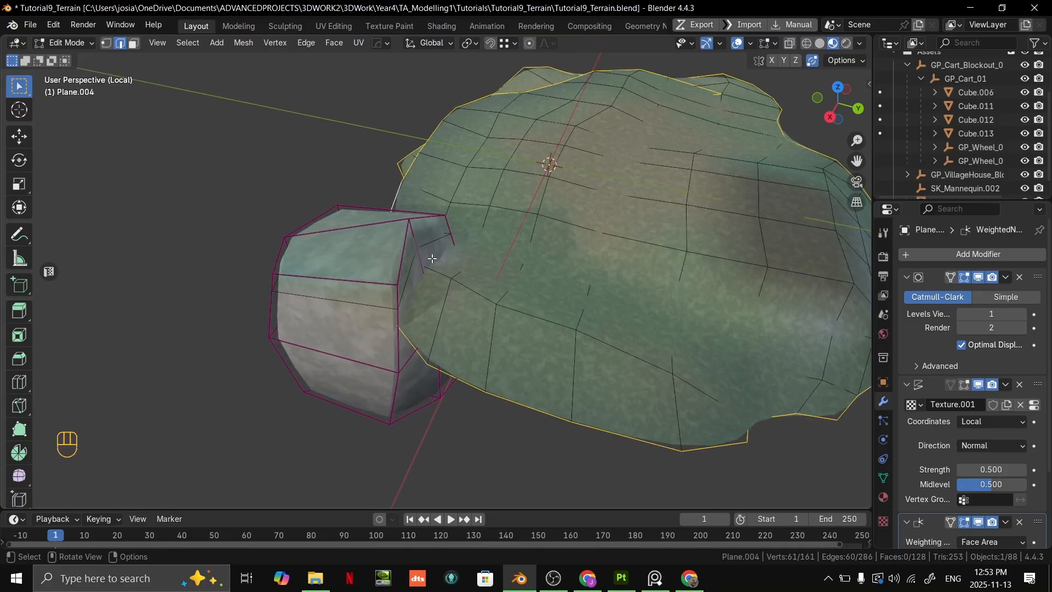
{"action": "key", "text": "3"}
{"action": "left_click", "coordinate": [365, 261]}
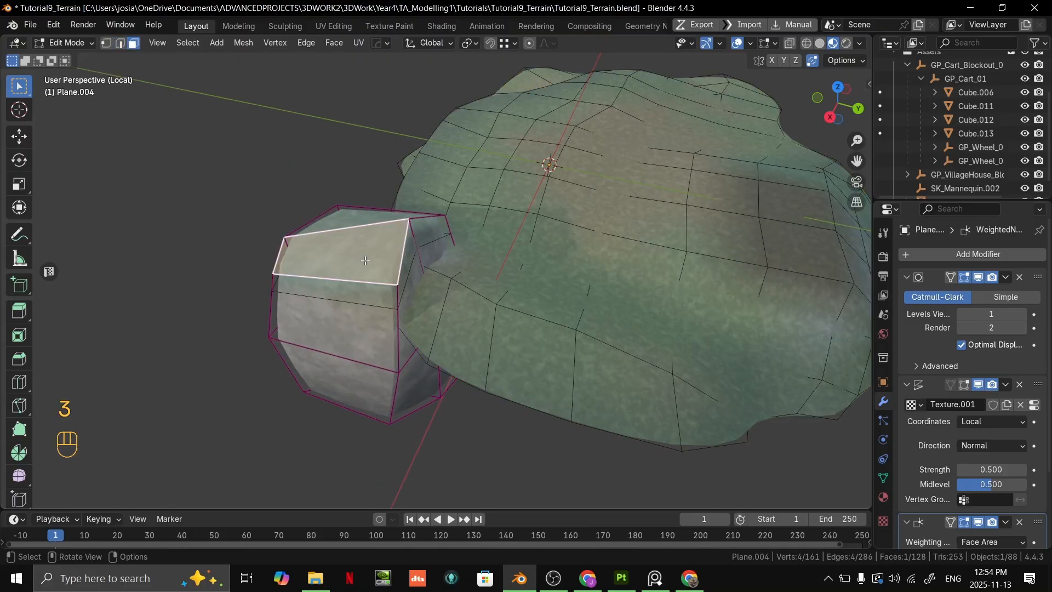
{"action": "key", "text": "l"}
{"action": "key", "text": "g"}
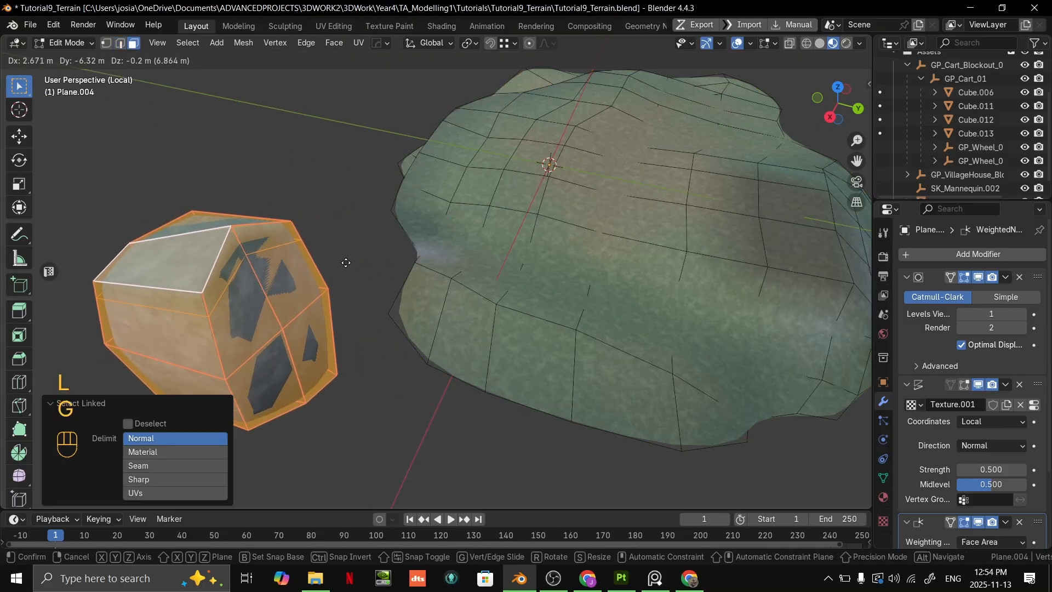
{"action": "right_click", "coordinate": [493, 263]}
{"action": "key", "text": "ctrl+z"}
- Use X-ray to add the hidden border edges behind the rock and complete the terrain's border selection
{"action": "scroll", "coordinate": [466, 268], "scroll_direction": "up", "scroll_amount": 4}
{"action": "mouse_move", "coordinate": [482, 262]}
{"action": "middle_mouse_down"}
{"action": "mouse_move", "coordinate": [512, 248]}
{"action": "mouse_move", "coordinate": [484, 246]}
{"action": "middle_mouse_up"}
{"action": "scroll", "coordinate": [512, 249], "scroll_direction": "down", "scroll_amount": 4}
{"action": "scroll", "coordinate": [484, 266], "scroll_direction": "up", "scroll_amount": 4}
{"action": "key", "text": "alt+z"}
{"action": "scroll", "coordinate": [438, 255], "scroll_direction": "down", "scroll_amount": 3}
{"action": "key", "text": "2"}
{"action": "left_click", "coordinate": [416, 267], "text": "alt+shift"}
{"action": "scroll", "coordinate": [418, 266], "scroll_direction": "down", "scroll_amount": 5}
{"action": "middle_click_drag", "start_coordinate": [419, 264], "coordinate": [515, 266]}
{"action": "key", "text": "alt+z"}
- Extrude the terrain's selected border edges slightly downward along global Z to form a short grass lip
{"action": "scroll", "coordinate": [468, 272], "scroll_direction": "down", "scroll_amount": 3}
{"action": "middle_click_drag", "start_coordinate": [515, 266], "coordinate": [669, 286], "text": "shift"}
{"action": "middle_click_drag", "start_coordinate": [570, 292], "coordinate": [515, 226], "text": "shift"}
{"action": "middle_click_drag", "start_coordinate": [515, 226], "coordinate": [552, 189], "text": "shift"}
{"action": "scroll", "coordinate": [527, 218], "scroll_direction": "up", "scroll_amount": 2}
{"action": "scroll", "coordinate": [500, 198], "scroll_direction": "up", "scroll_amount": 4}
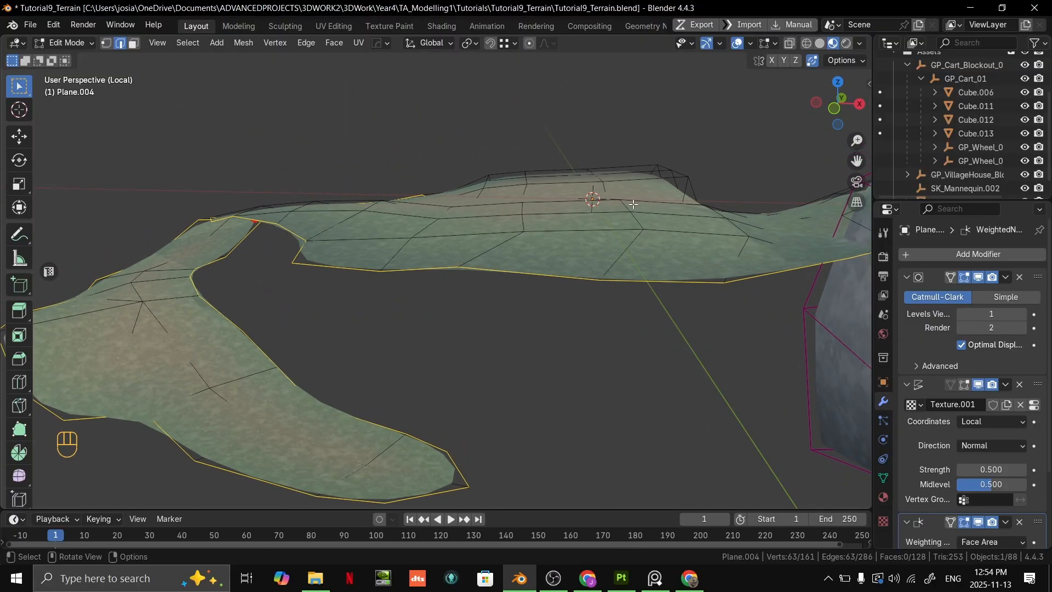
{"action": "key", "text": "e"}
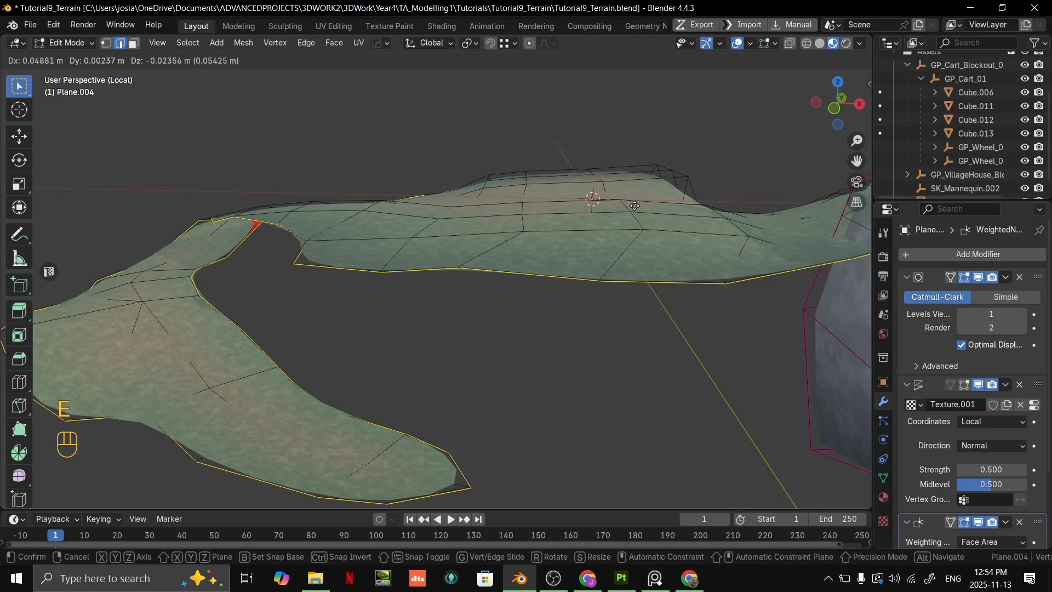
{"action": "key", "text": "z"}
{"action": "key", "text": "shift"}
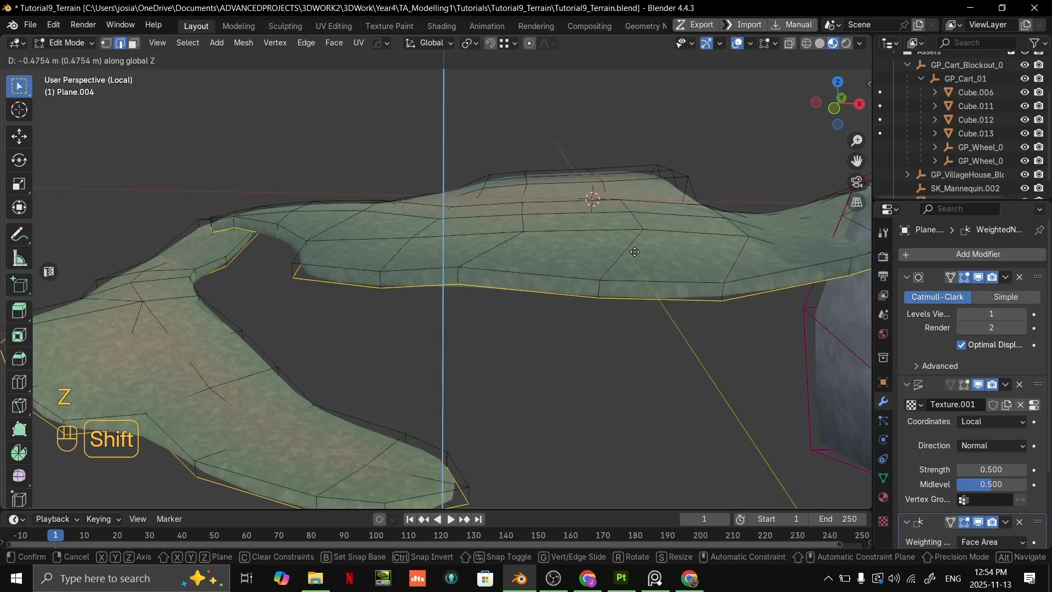
{"action": "left_click", "coordinate": [628, 283]}
- Raise the extruded lip's border edges 0.078795 m along local Z
{"action": "middle_click_drag", "start_coordinate": [627, 283], "coordinate": [699, 297]}
{"action": "key", "text": "g"}
{"action": "key", "text": "z"}
{"action": "key", "text": "z"}
{"action": "key", "text": "shift"}
{"action": "left_click", "coordinate": [622, 281]}
{"action": "middle_click_drag", "start_coordinate": [555, 70], "coordinate": [528, 250]}
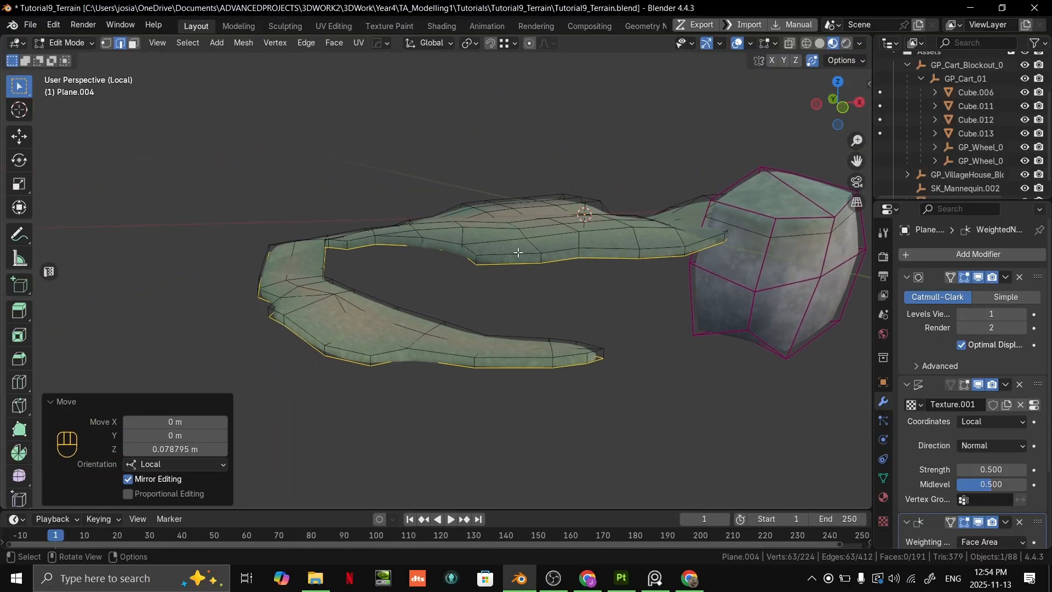
- Consult the "Extrude from current terrain" slide and return to Blender
{"action": "key", "text": "alt+Tab"}
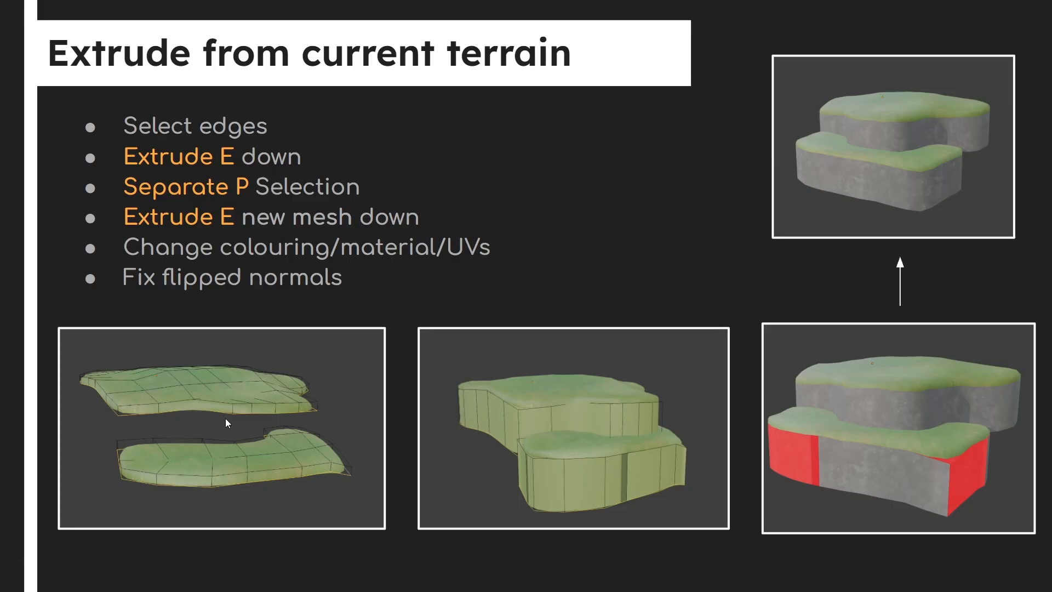
{"action": "key", "text": "alt+Tab"}
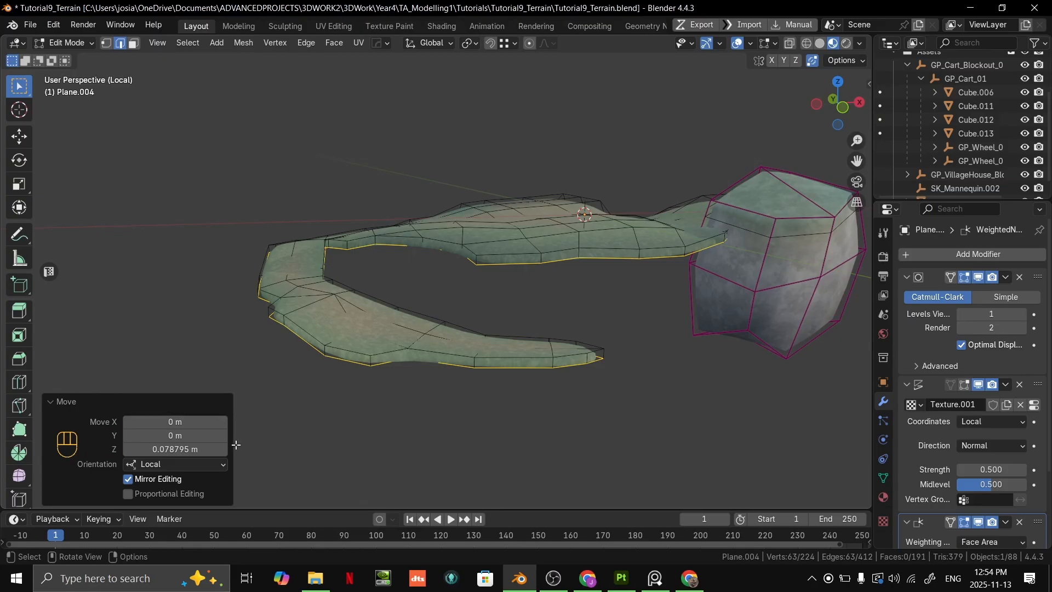
- Try extruding the lip's border edges about 6 m down along local Z, and undo the extrusion
{"action": "middle_click_drag", "start_coordinate": [465, 356], "coordinate": [579, 239]}
{"action": "key", "text": "e"}
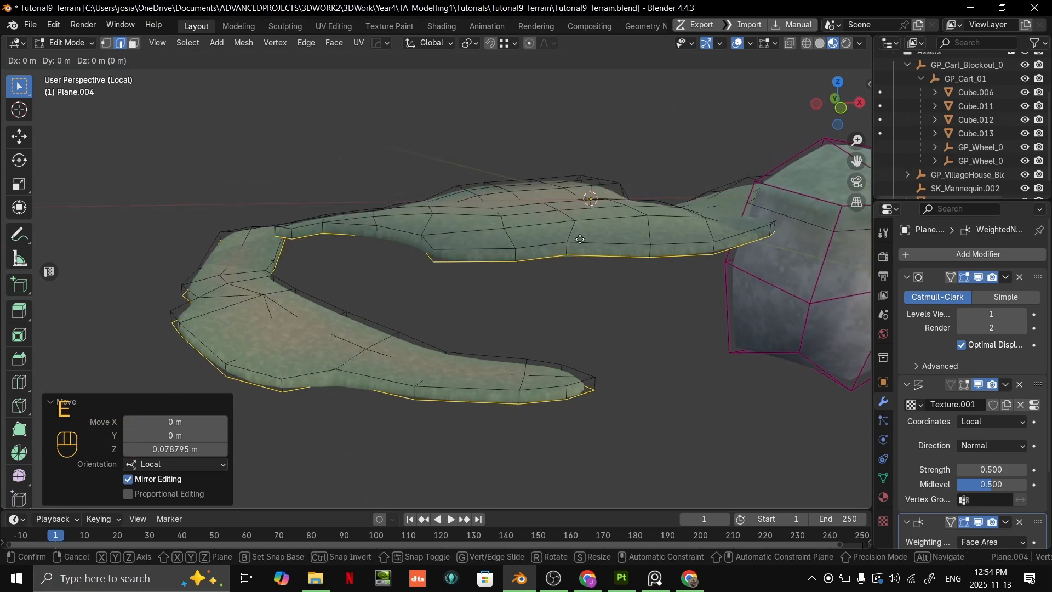
{"action": "key", "text": "z"}
{"action": "key", "text": "z"}
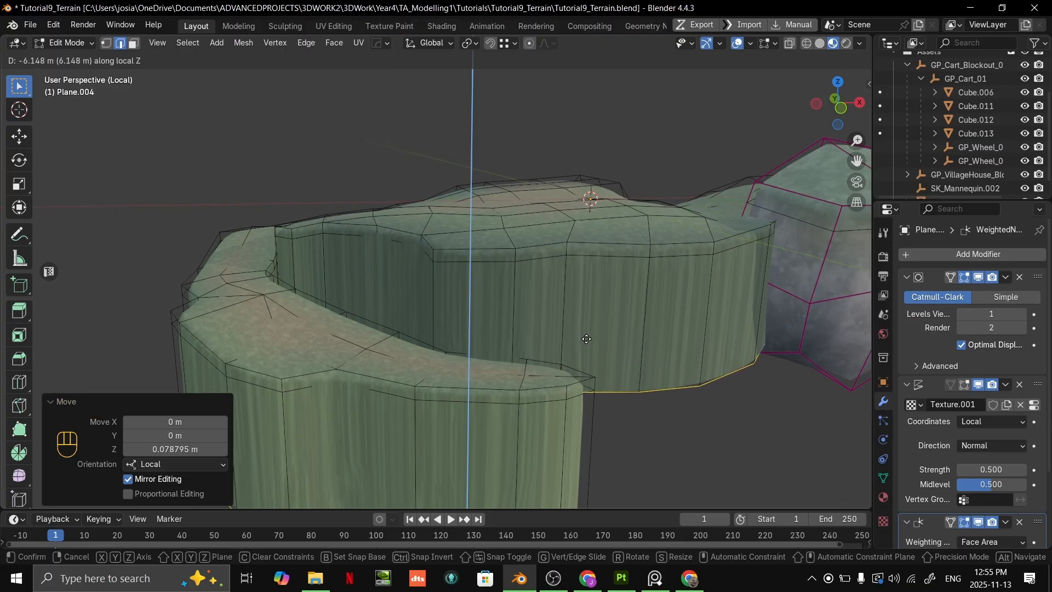
{"action": "left_click", "coordinate": [587, 333]}
{"action": "scroll", "coordinate": [587, 332], "scroll_direction": "down", "scroll_amount": 3}
{"action": "middle_click_drag", "start_coordinate": [673, 242], "coordinate": [631, 256]}
{"action": "middle_click_drag", "start_coordinate": [553, 302], "coordinate": [745, 86]}
{"action": "scroll", "coordinate": [596, 286], "scroll_direction": "up", "scroll_amount": 2}
{"action": "key", "text": "ctrl+z"}
- Turn off Auto Merge Vertices and test-move the selected border edges
{"action": "key", "text": "g"}
{"action": "right_click", "coordinate": [589, 271]}
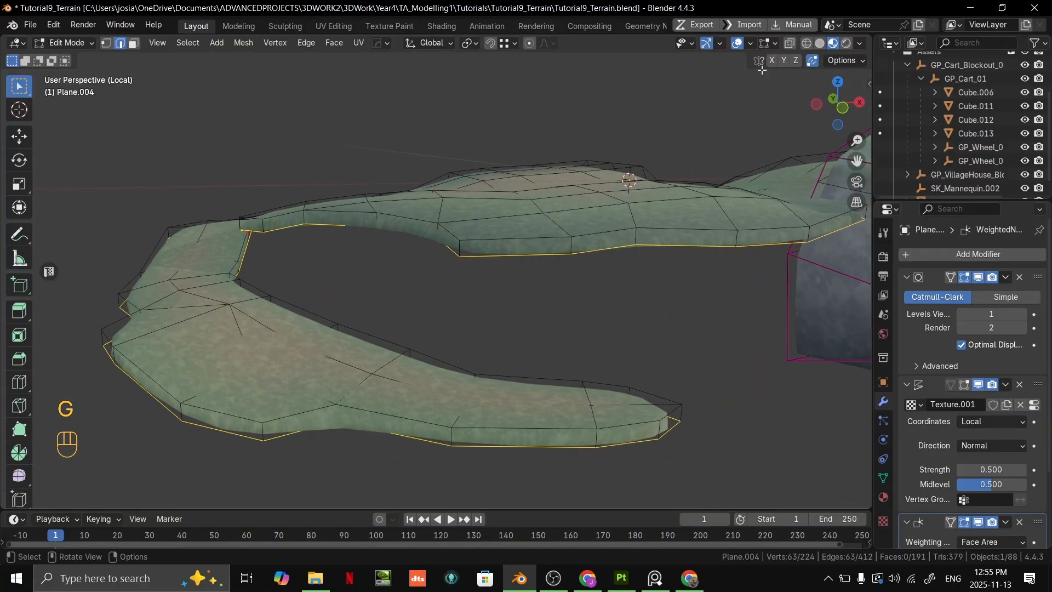
{"action": "left_click", "coordinate": [815, 65]}
{"action": "middle_click_drag", "start_coordinate": [682, 213], "coordinate": [568, 226], "text": "shift"}
{"action": "key", "text": "g"}
{"action": "right_click", "coordinate": [657, 249]}
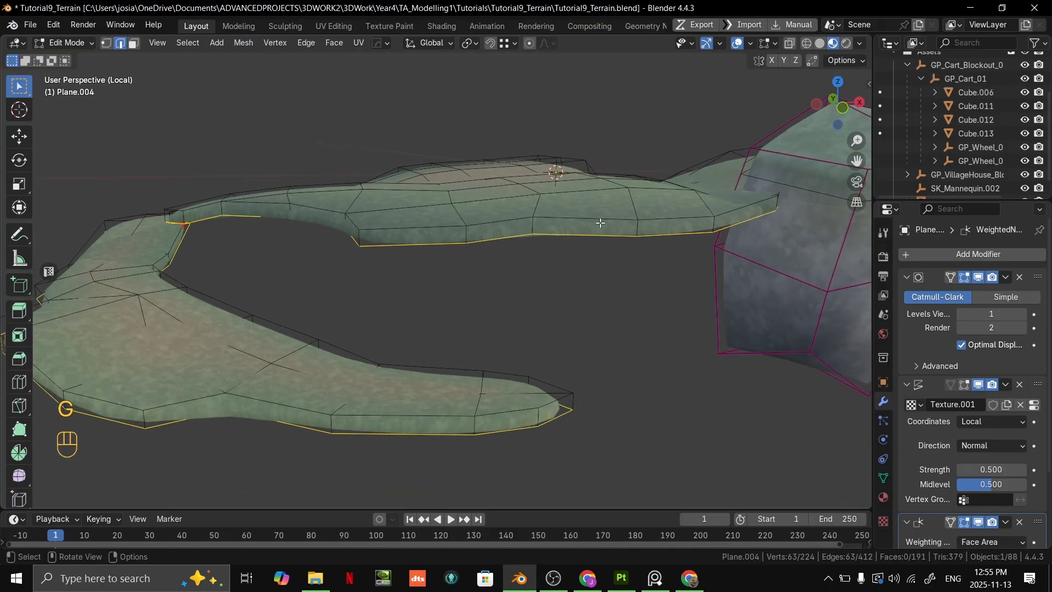
{"action": "key", "text": "g"}
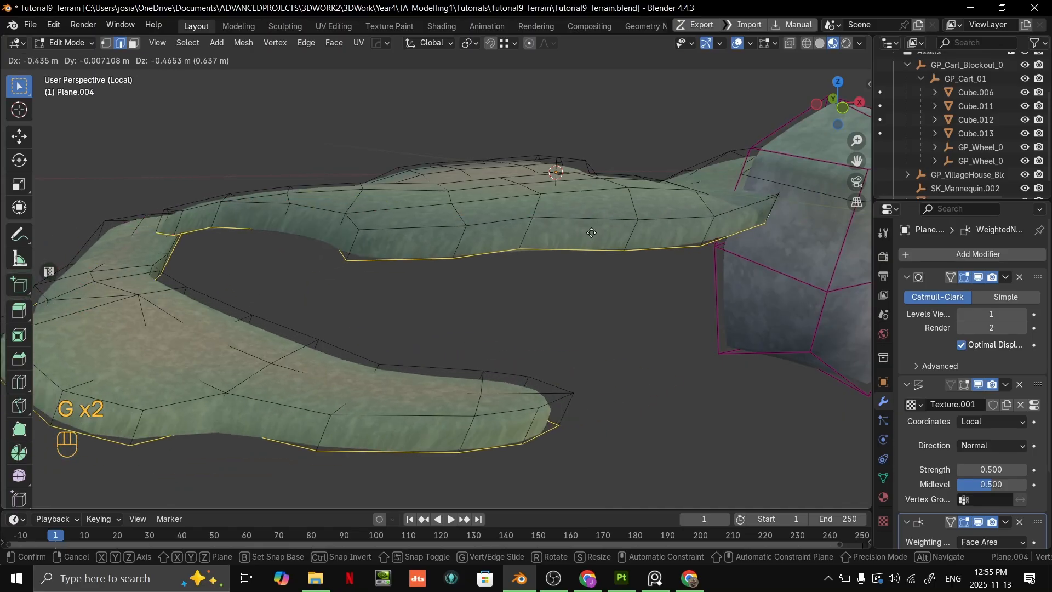
{"action": "left_click", "coordinate": [596, 230]}
- Extrude the lip's border edges 6.3242 m down along global Z to form the cliff walls
{"action": "key", "text": "e"}
{"action": "key", "text": "z"}
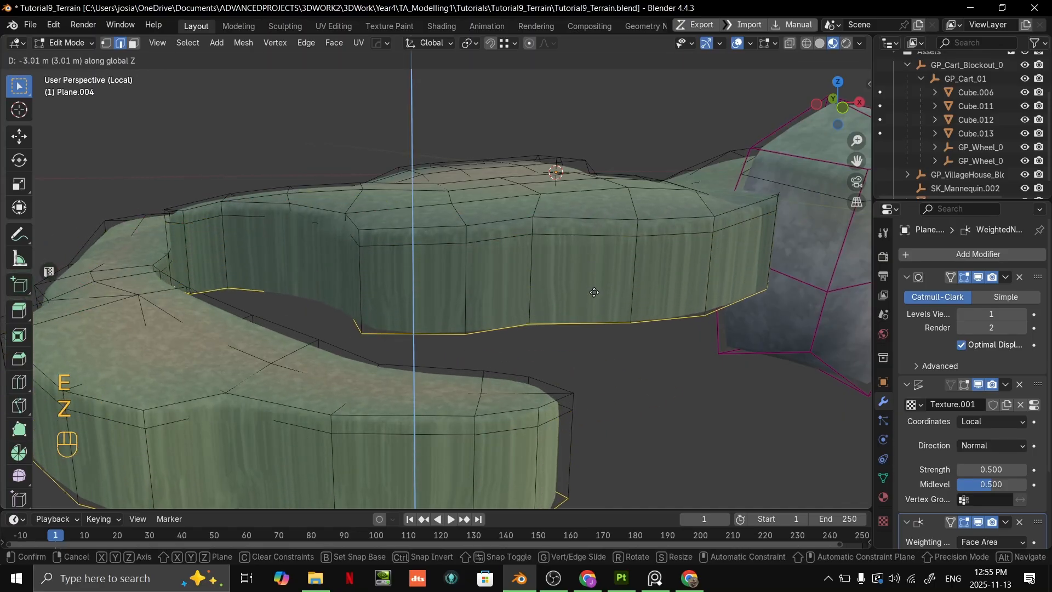
{"action": "left_click", "coordinate": [589, 88]}
{"action": "scroll", "coordinate": [569, 219], "scroll_direction": "down", "scroll_amount": 7}
{"action": "mouse_move", "coordinate": [555, 276]}
{"action": "middle_mouse_down"}
{"action": "mouse_move", "coordinate": [212, 294]}
{"action": "mouse_move", "coordinate": [701, 277]}
{"action": "mouse_move", "coordinate": [547, 266]}
{"action": "middle_mouse_up"}
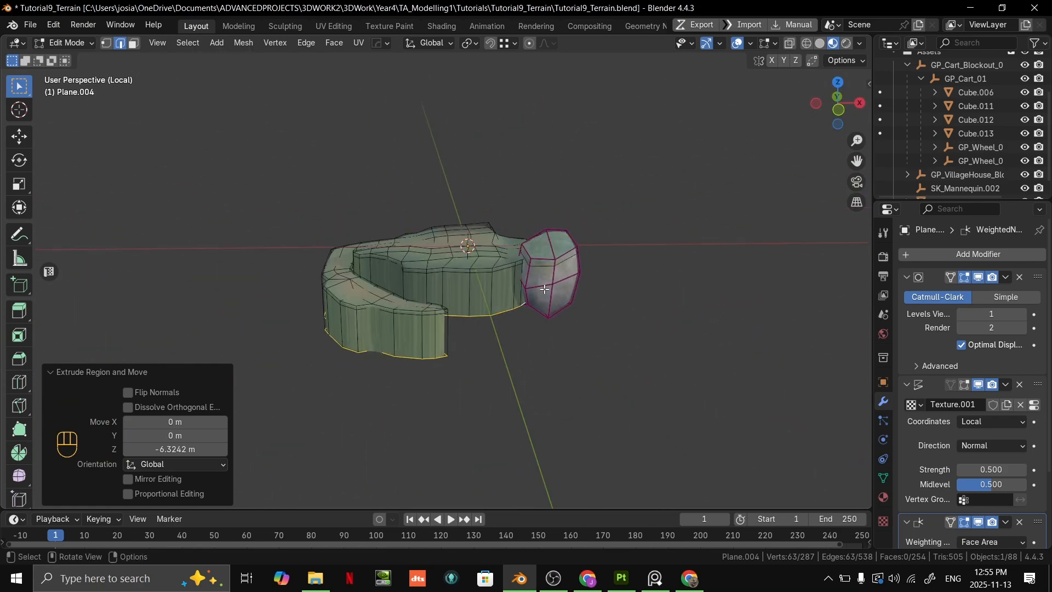
- Examine the extruded cliff walls in Object Mode and return to Edit Mode
{"action": "scroll", "coordinate": [524, 260], "scroll_direction": "up", "scroll_amount": 5}
{"action": "middle_click_drag", "start_coordinate": [613, 272], "coordinate": [580, 294]}
{"action": "scroll", "coordinate": [696, 268], "scroll_direction": "down", "scroll_amount": 3}
{"action": "key", "text": "Tab"}
{"action": "scroll", "coordinate": [557, 309], "scroll_direction": "up", "scroll_amount": 2}
{"action": "scroll", "coordinate": [560, 295], "scroll_direction": "up", "scroll_amount": 2}
{"action": "scroll", "coordinate": [559, 294], "scroll_direction": "up", "scroll_amount": 3}
{"action": "scroll", "coordinate": [539, 303], "scroll_direction": "down", "scroll_amount": 5}
{"action": "key", "text": "Tab"}
{"action": "scroll", "coordinate": [514, 297], "scroll_direction": "up", "scroll_amount": 3}
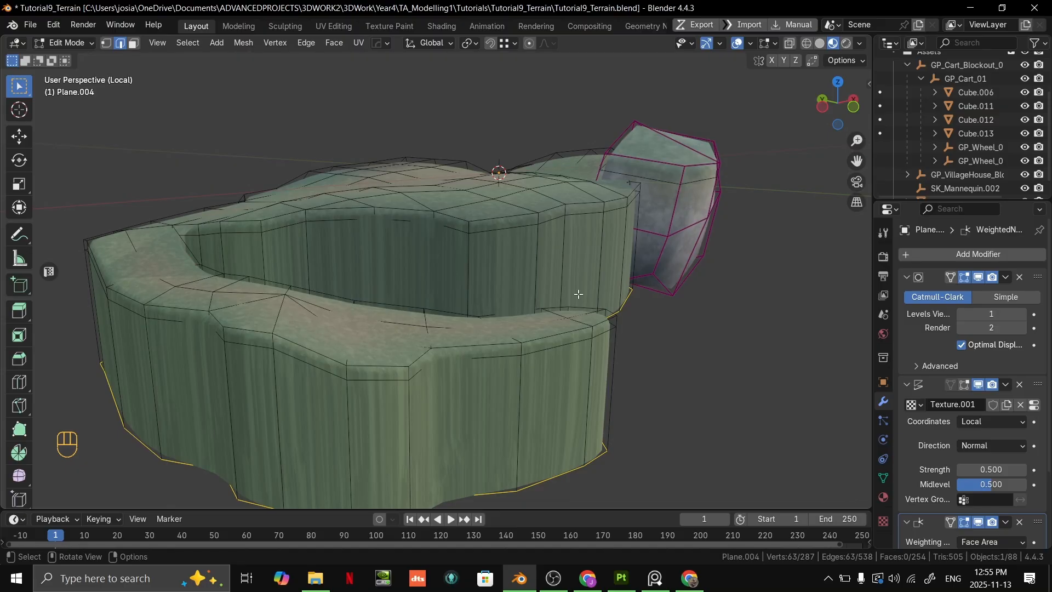
- Select the full edge loop where the cliff walls meet the grass lip
{"action": "scroll", "coordinate": [615, 281], "scroll_direction": "up", "scroll_amount": 2}
{"action": "middle_click_drag", "start_coordinate": [615, 282], "coordinate": [481, 319], "text": "shift"}
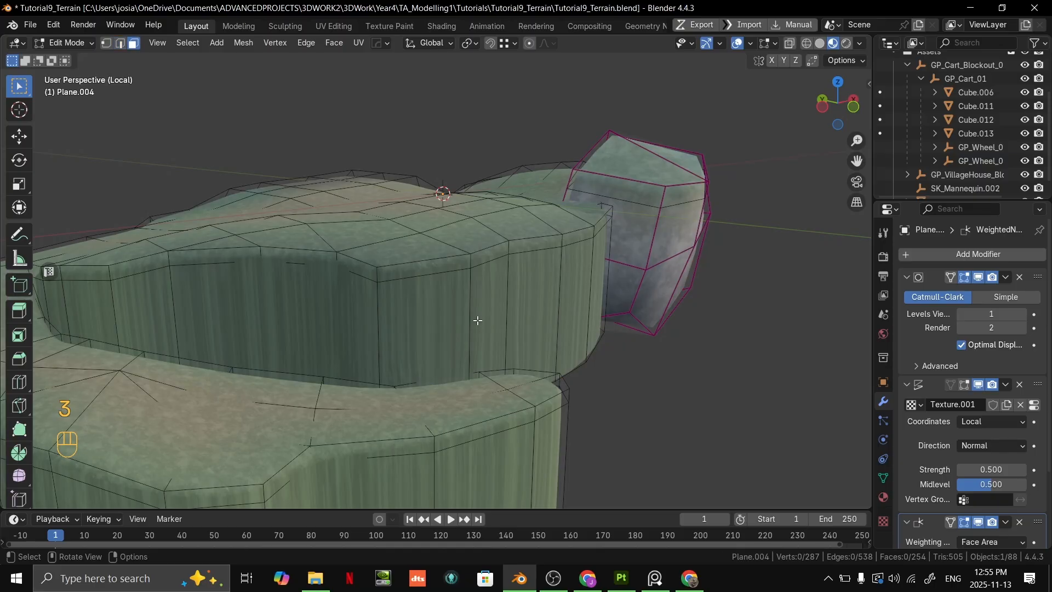
{"action": "scroll", "coordinate": [548, 318], "scroll_direction": "down", "scroll_amount": 5}
{"action": "key", "text": "2"}
{"action": "scroll", "coordinate": [583, 337], "scroll_direction": "up", "scroll_amount": 6}
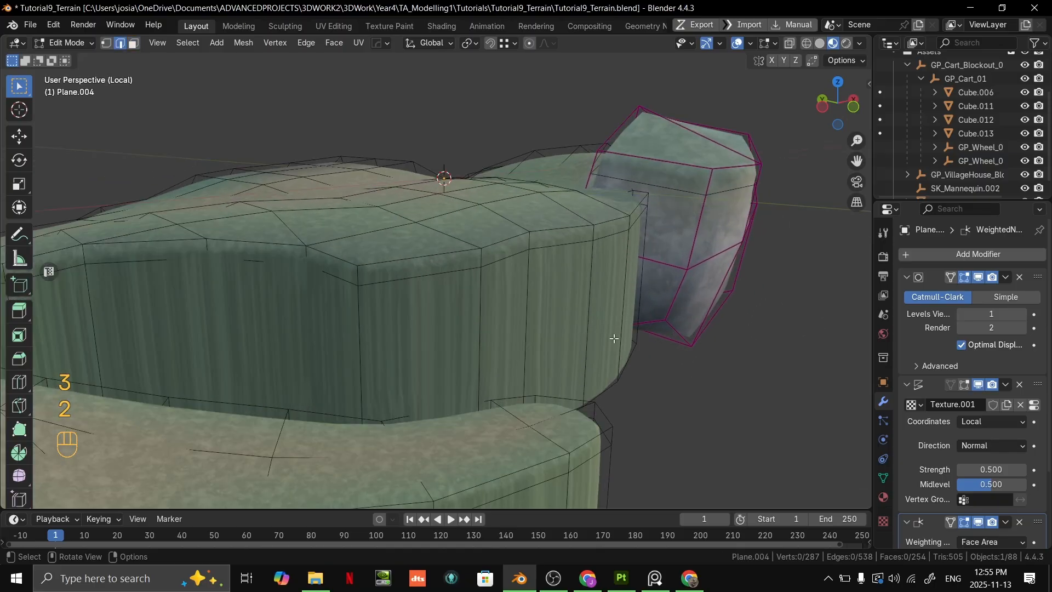
{"action": "middle_click_drag", "start_coordinate": [606, 340], "coordinate": [739, 320], "text": "shift"}
{"action": "left_click", "coordinate": [464, 262], "text": "alt"}
{"action": "scroll", "coordinate": [465, 260], "scroll_direction": "down", "scroll_amount": 5}
{"action": "middle_click_drag", "start_coordinate": [318, 334], "coordinate": [422, 333]}
{"action": "middle_click_drag", "start_coordinate": [422, 333], "coordinate": [356, 334], "text": "shift"}
{"action": "scroll", "coordinate": [463, 298], "scroll_direction": "up", "scroll_amount": 4}
{"action": "middle_click_drag", "start_coordinate": [463, 298], "coordinate": [593, 289]}
{"action": "scroll", "coordinate": [465, 289], "scroll_direction": "down", "scroll_amount": 4}
- Exit Local View and examine the selected edge loop along the cliff with the whole scene shown
{"action": "key", "text": "slash"}
{"action": "scroll", "coordinate": [582, 282], "scroll_direction": "up", "scroll_amount": 4}
{"action": "mouse_move", "coordinate": [582, 282]}
{"action": "middle_mouse_down", "text": "shift"}
{"action": "mouse_move", "coordinate": [563, 305]}
{"action": "mouse_move", "coordinate": [573, 274]}
{"action": "middle_mouse_up", "text": "shift"}
{"action": "middle_click_drag", "start_coordinate": [573, 274], "coordinate": [610, 322], "text": "shift"}
{"action": "scroll", "coordinate": [738, 327], "scroll_direction": "down", "scroll_amount": 1}
{"action": "middle_click_drag", "start_coordinate": [738, 327], "coordinate": [741, 335]}
{"action": "middle_click_drag", "start_coordinate": [741, 335], "coordinate": [713, 295], "text": "shift"}
{"action": "scroll", "coordinate": [717, 300], "scroll_direction": "up", "scroll_amount": 2}
{"action": "middle_click_drag", "start_coordinate": [712, 296], "coordinate": [679, 313], "text": "shift"}
{"action": "scroll", "coordinate": [714, 322], "scroll_direction": "down", "scroll_amount": 2}
{"action": "scroll", "coordinate": [668, 310], "scroll_direction": "up", "scroll_amount": 1}
{"action": "scroll", "coordinate": [683, 326], "scroll_direction": "down", "scroll_amount": 1}
{"action": "middle_click_drag", "start_coordinate": [678, 314], "coordinate": [665, 323], "text": "shift"}
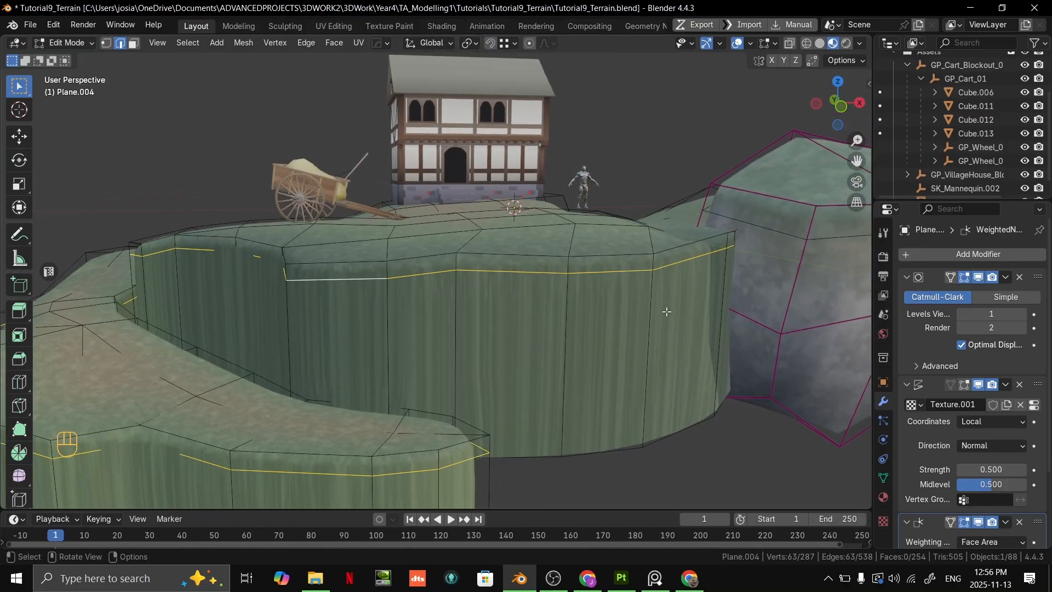
- Mark the selected edge loop between the grass lip and cliff walls as a seam
{"action": "right_click", "coordinate": [617, 278]}
{"action": "right_click", "coordinate": [678, 278]}
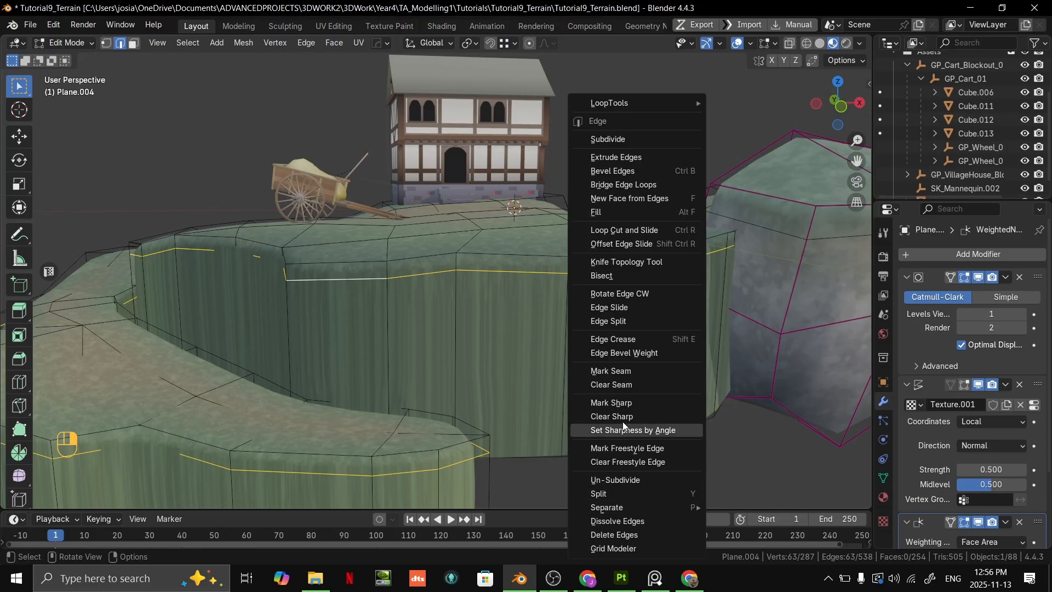
{"action": "left_click", "coordinate": [616, 371]}
- Select the linked cliff wall faces below the grass lip, with the selection delimited by Seam
{"action": "middle_click_drag", "start_coordinate": [669, 428], "coordinate": [561, 431]}
{"action": "scroll", "coordinate": [561, 431], "scroll_direction": "down", "scroll_amount": 4}
{"action": "scroll", "coordinate": [537, 334], "scroll_direction": "up", "scroll_amount": 1}
{"action": "key", "text": "3"}
{"action": "left_click", "coordinate": [482, 323]}
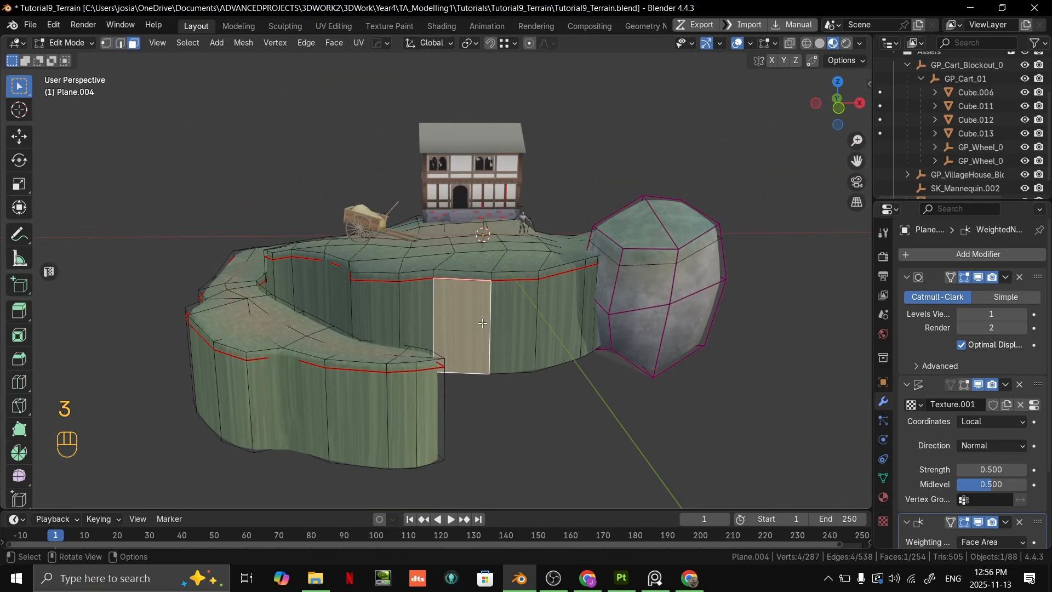
{"action": "left_click", "coordinate": [590, 450]}
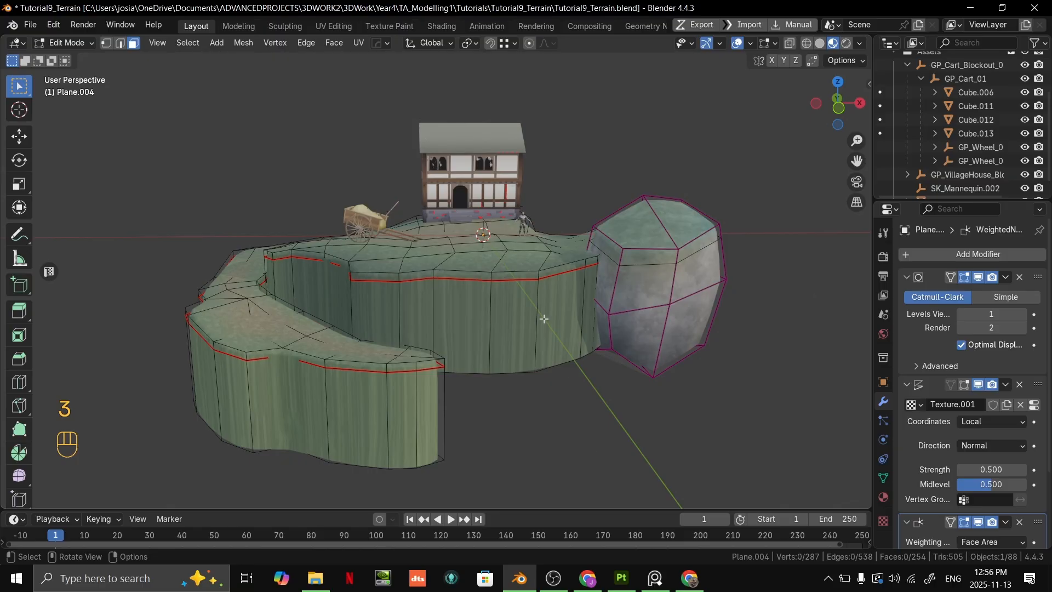
{"action": "key", "text": "l"}
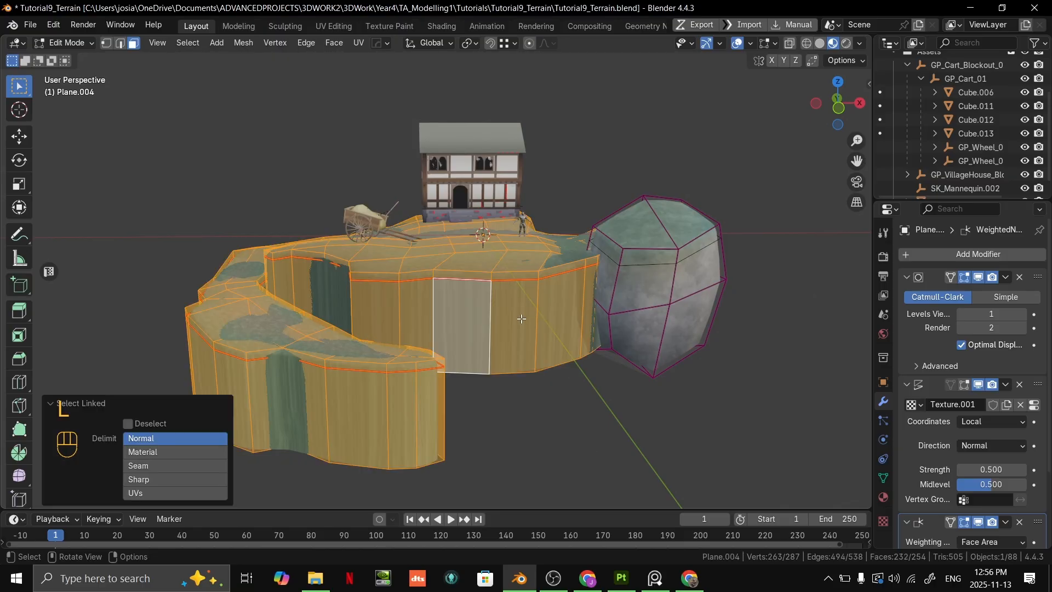
{"action": "left_click", "coordinate": [64, 406]}
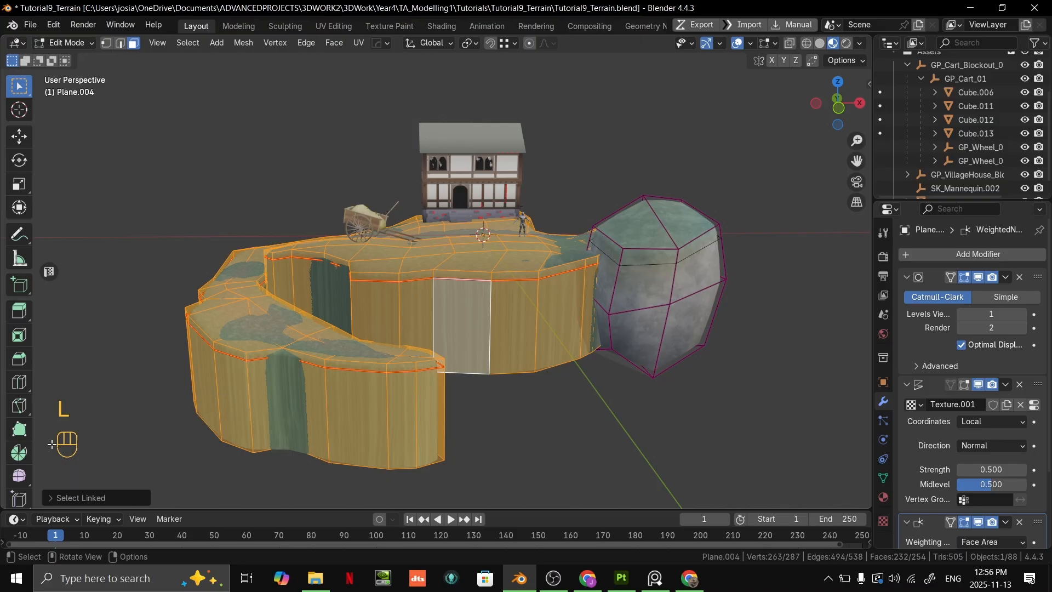
{"action": "left_click", "coordinate": [57, 497]}
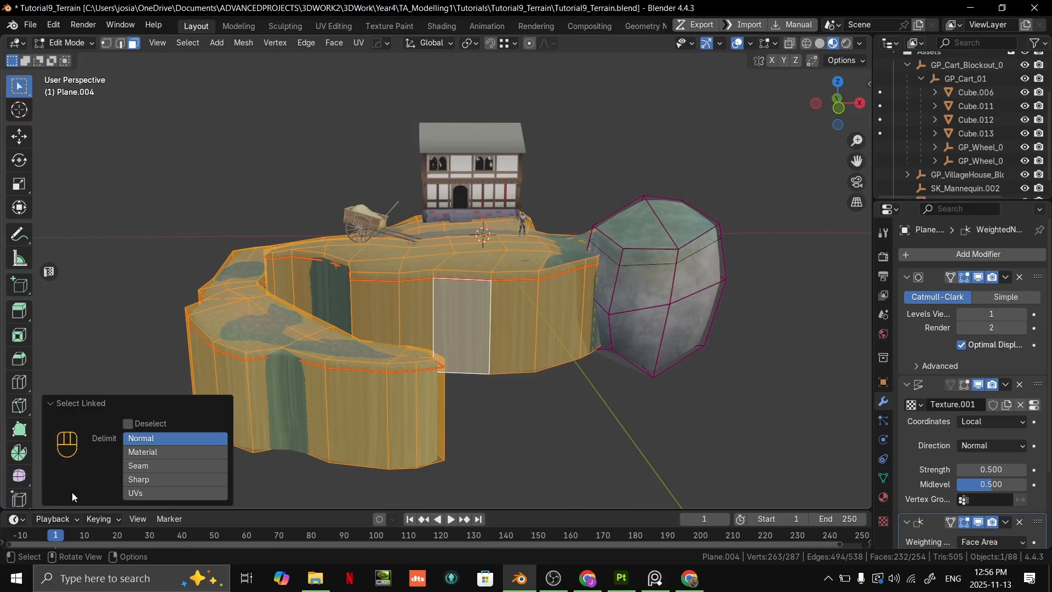
{"action": "left_click", "coordinate": [139, 467]}
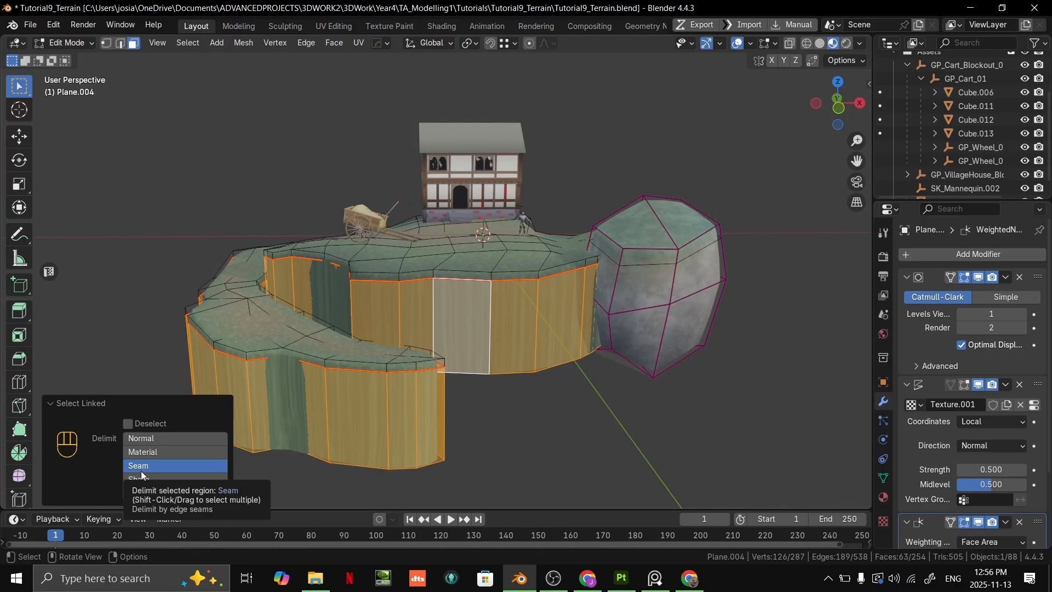
- Clear and reselect the linked cliff wall faces up to the seam, and inspect the selection around the terrain
{"action": "left_click", "coordinate": [667, 450]}
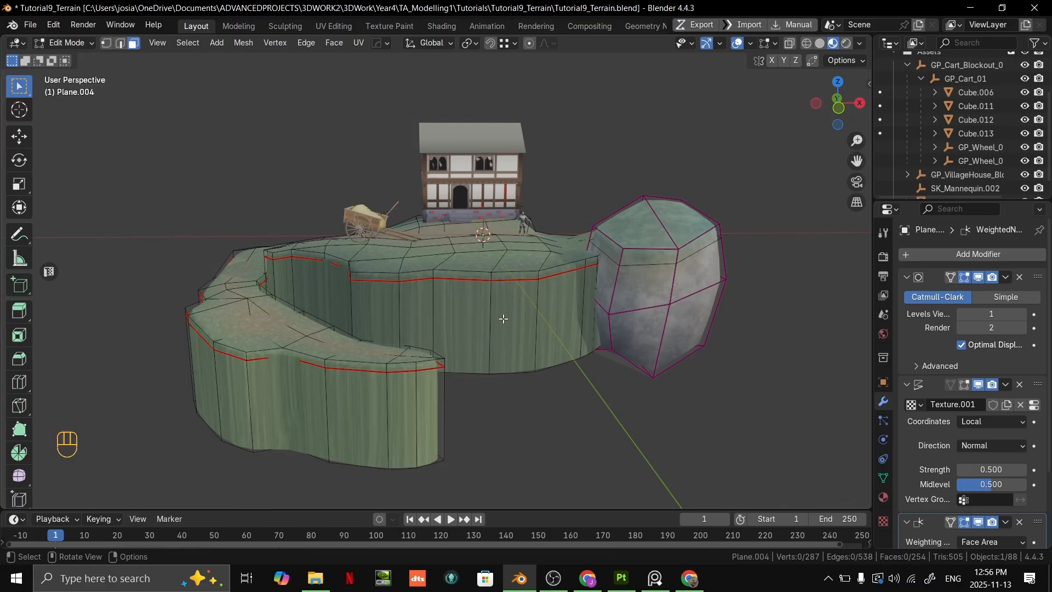
{"action": "key", "text": "l"}
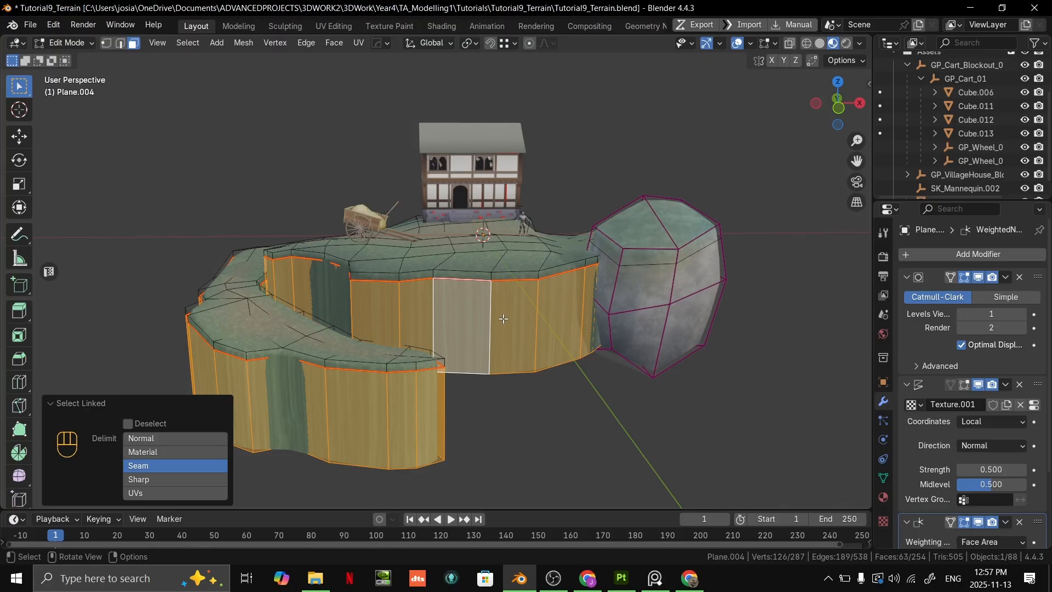
{"action": "left_click", "coordinate": [639, 394]}
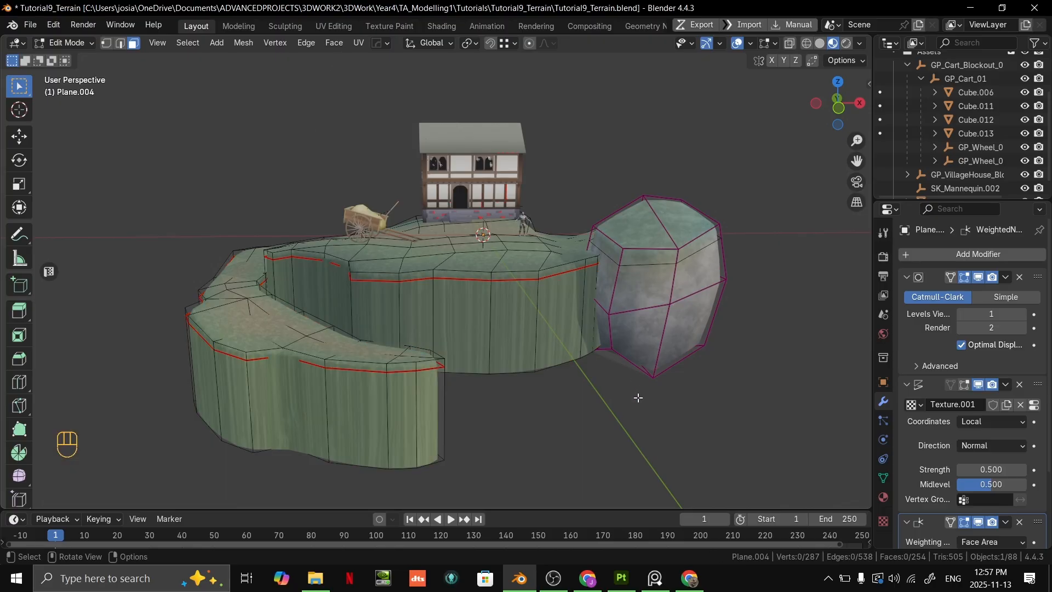
{"action": "key", "text": "l"}
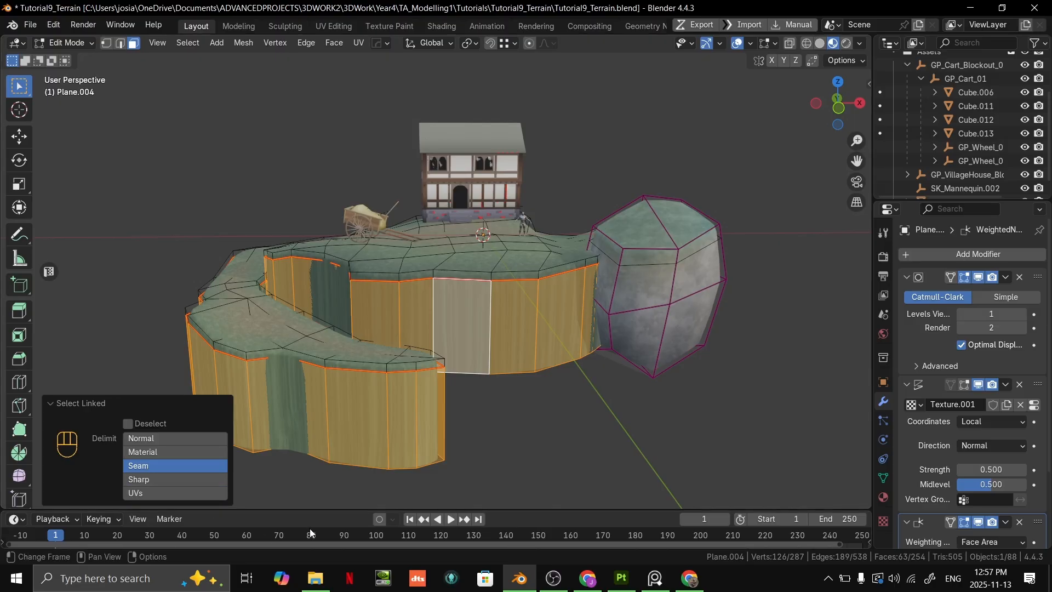
{"action": "middle_click_drag", "start_coordinate": [427, 447], "coordinate": [570, 391]}
{"action": "scroll", "coordinate": [493, 282], "scroll_direction": "up", "scroll_amount": 4}
{"action": "middle_click_drag", "start_coordinate": [534, 279], "coordinate": [480, 286]}
{"action": "scroll", "coordinate": [510, 268], "scroll_direction": "down", "scroll_amount": 3}
{"action": "mouse_move", "coordinate": [573, 294]}
{"action": "middle_mouse_down"}
{"action": "mouse_move", "coordinate": [550, 289]}
{"action": "mouse_move", "coordinate": [604, 314]}
{"action": "mouse_move", "coordinate": [564, 306]}
{"action": "middle_mouse_up"}
{"action": "scroll", "coordinate": [561, 282], "scroll_direction": "up", "scroll_amount": 3}
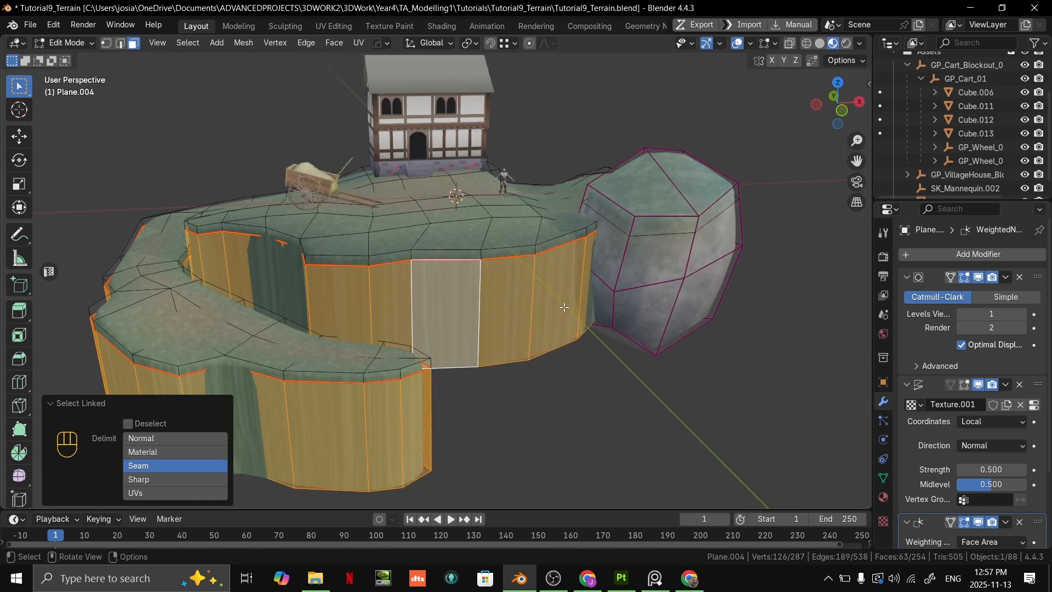
{"action": "scroll", "coordinate": [625, 289], "scroll_direction": "up", "scroll_amount": 2}
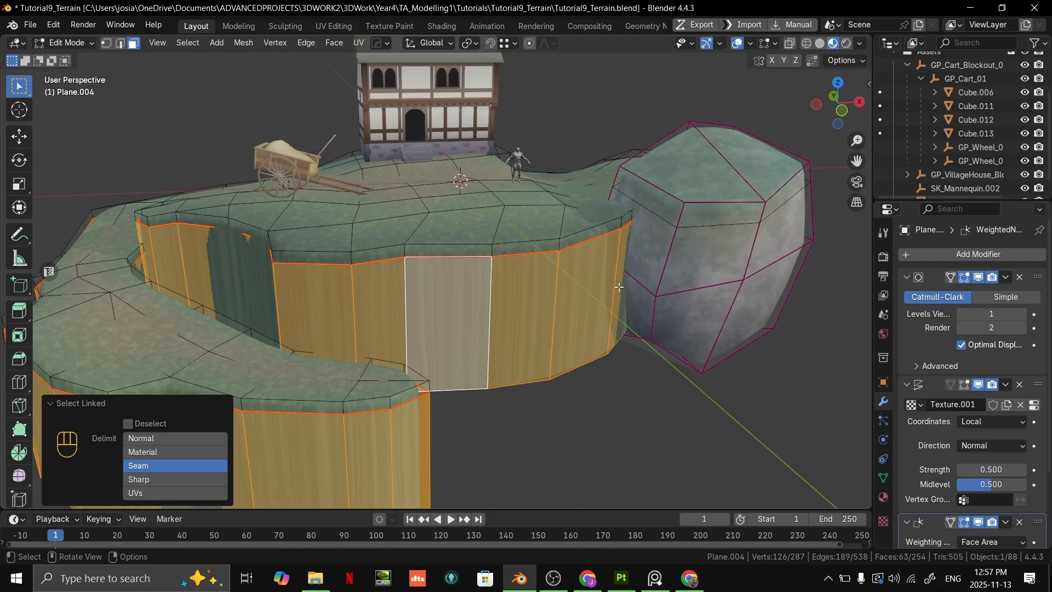
- Switch the terrain to Vertex Paint mode and set the brush colour to light blue-grey #C0C6CD
{"action": "key", "text": "ctrl+Tab"}
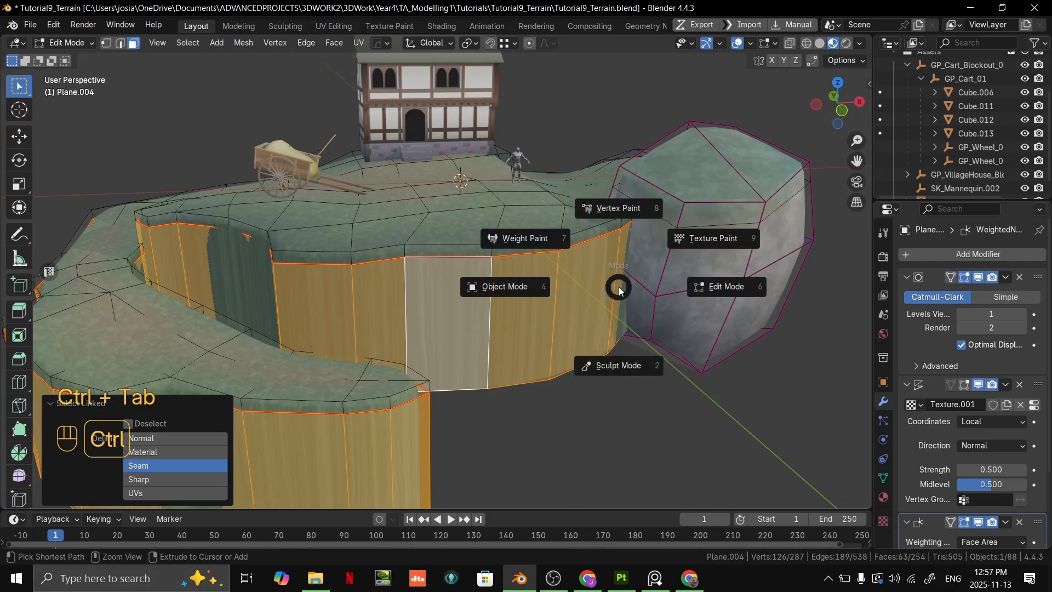
{"action": "left_click", "coordinate": [637, 208]}
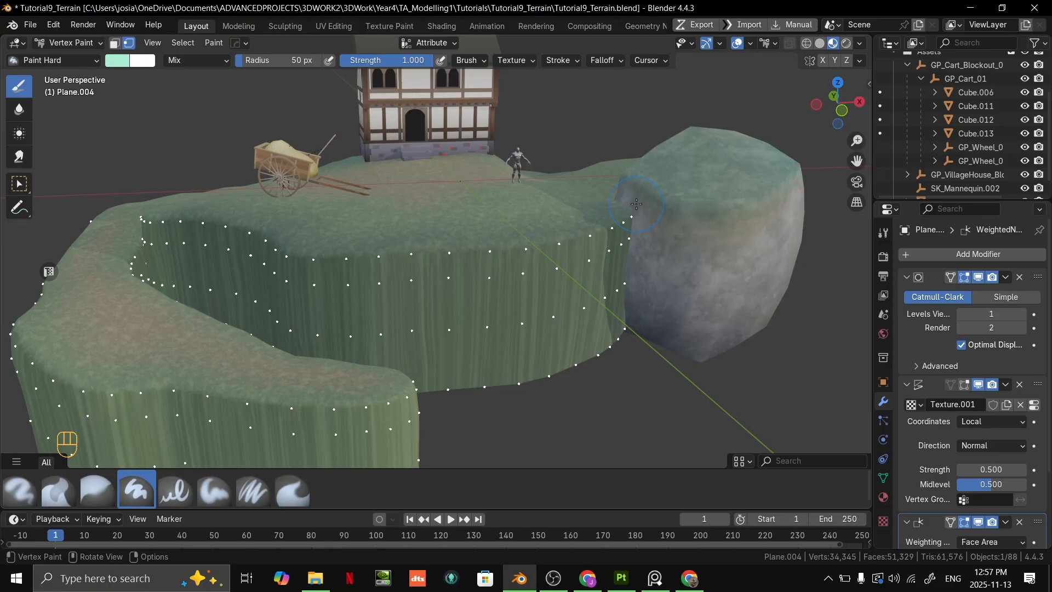
{"action": "left_click", "coordinate": [126, 61]}
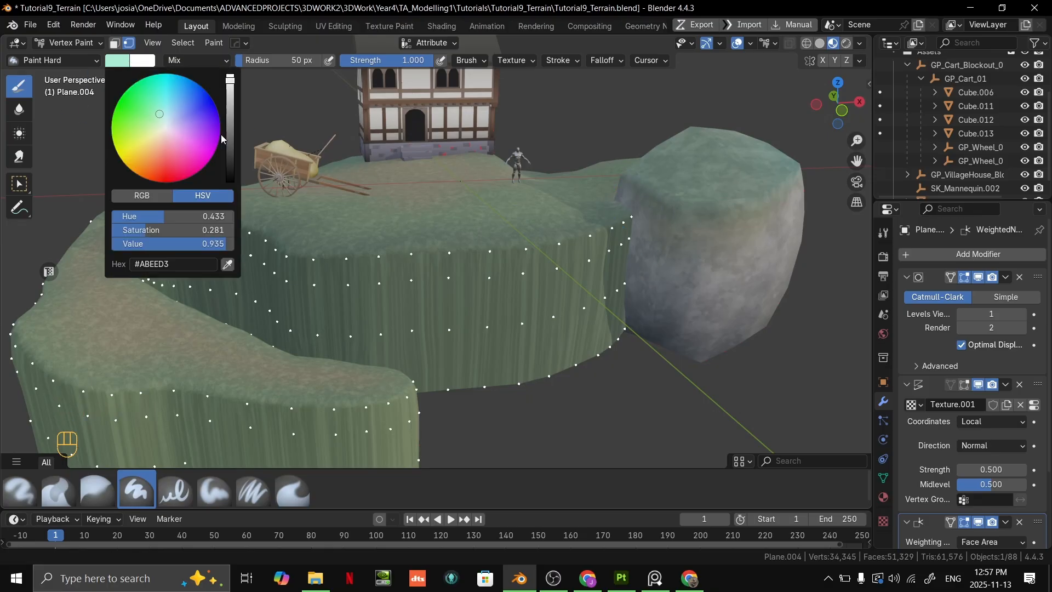
{"action": "mouse_move", "coordinate": [232, 86]}
{"action": "left_mouse_down"}
{"action": "mouse_move", "coordinate": [231, 131]}
{"action": "mouse_move", "coordinate": [234, 81]}
{"action": "left_mouse_up"}
{"action": "left_click_drag", "start_coordinate": [159, 129], "coordinate": [167, 125]}
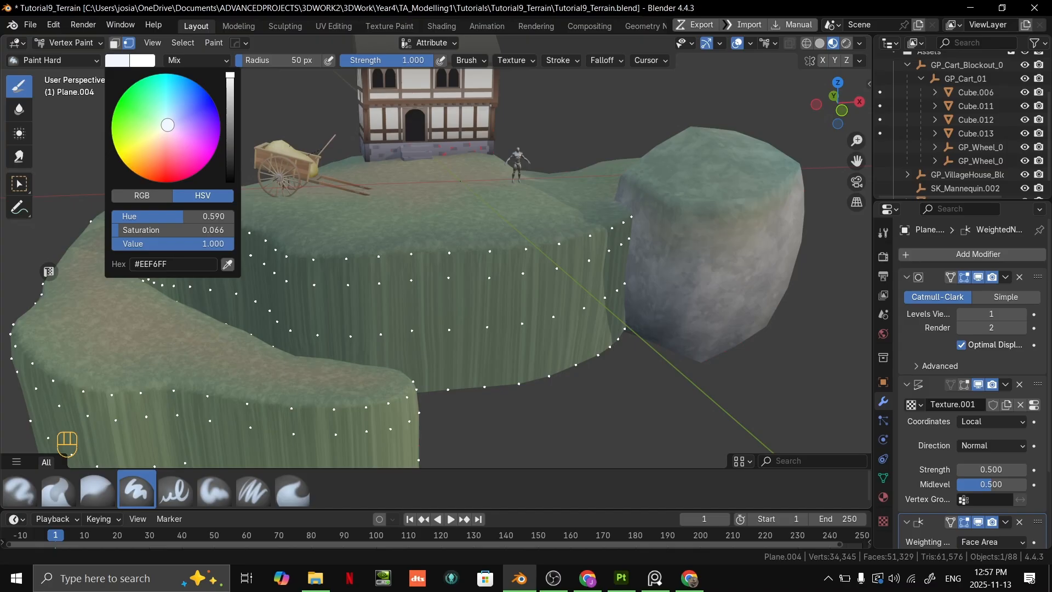
{"action": "left_click_drag", "start_coordinate": [231, 77], "coordinate": [231, 94]}
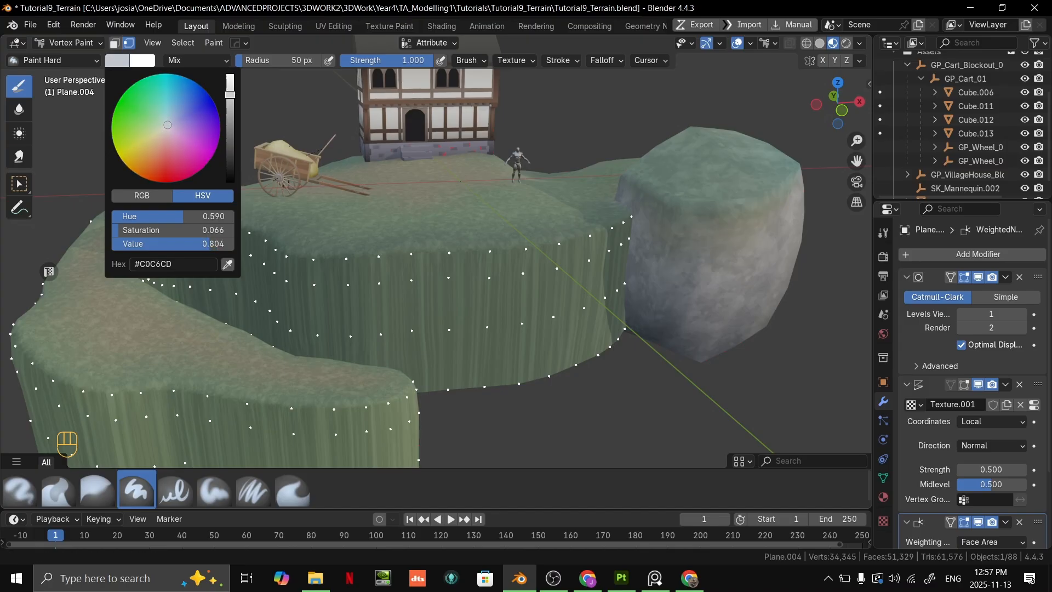
{"action": "left_click", "coordinate": [130, 44]}
{"action": "left_click", "coordinate": [130, 44]}
{"action": "left_click", "coordinate": [131, 43]}
{"action": "left_click", "coordinate": [130, 44]}
{"action": "left_click", "coordinate": [130, 44]}
{"action": "left_click", "coordinate": [131, 44]}
{"action": "left_click", "coordinate": [131, 44]}
{"action": "left_click", "coordinate": [131, 44]}
{"action": "left_click", "coordinate": [130, 44]}
{"action": "left_click", "coordinate": [130, 44]}
{"action": "left_click", "coordinate": [130, 44]}
{"action": "left_click", "coordinate": [131, 44]}
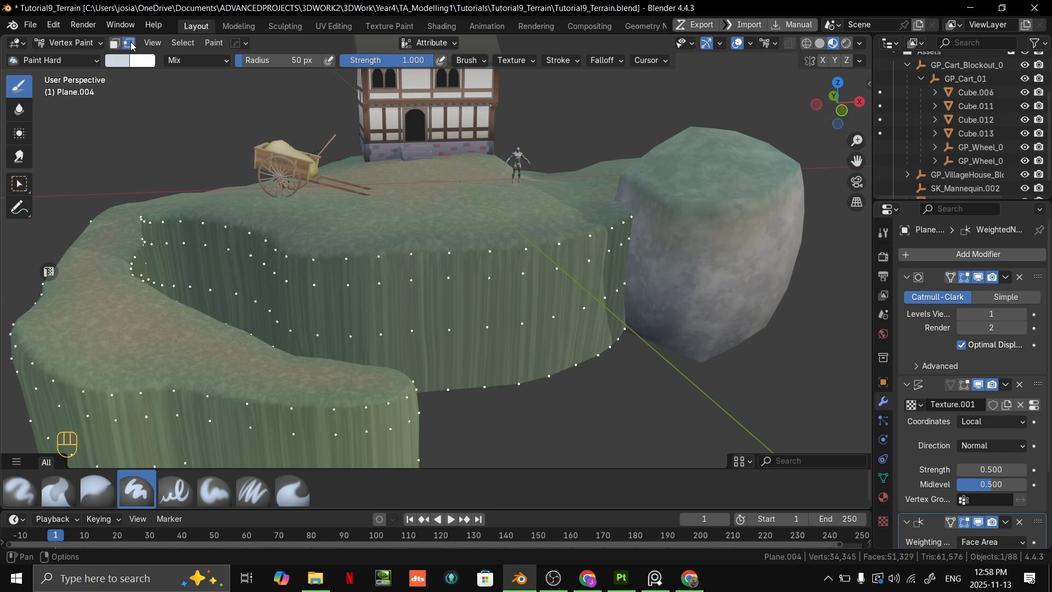
- Fill the selected cliff wall vertices with the light blue-grey vertex colour and check the walls around the terrain
{"action": "key", "text": "ctrl+x"}
{"action": "middle_click_drag", "start_coordinate": [567, 335], "coordinate": [591, 301]}
{"action": "scroll", "coordinate": [578, 300], "scroll_direction": "up", "scroll_amount": 5}
{"action": "scroll", "coordinate": [559, 300], "scroll_direction": "down", "scroll_amount": 4}
{"action": "middle_click_drag", "start_coordinate": [501, 298], "coordinate": [493, 237], "text": "shift"}
{"action": "middle_click_drag", "start_coordinate": [493, 237], "coordinate": [547, 270]}
{"action": "scroll", "coordinate": [565, 236], "scroll_direction": "down", "scroll_amount": 4}
{"action": "scroll", "coordinate": [564, 236], "scroll_direction": "up", "scroll_amount": 4}
{"action": "scroll", "coordinate": [547, 269], "scroll_direction": "down", "scroll_amount": 1}
{"action": "middle_click_drag", "start_coordinate": [545, 269], "coordinate": [701, 250]}
{"action": "scroll", "coordinate": [510, 263], "scroll_direction": "up", "scroll_amount": 5}
{"action": "scroll", "coordinate": [475, 257], "scroll_direction": "down", "scroll_amount": 2}
{"action": "scroll", "coordinate": [563, 268], "scroll_direction": "down", "scroll_amount": 4}
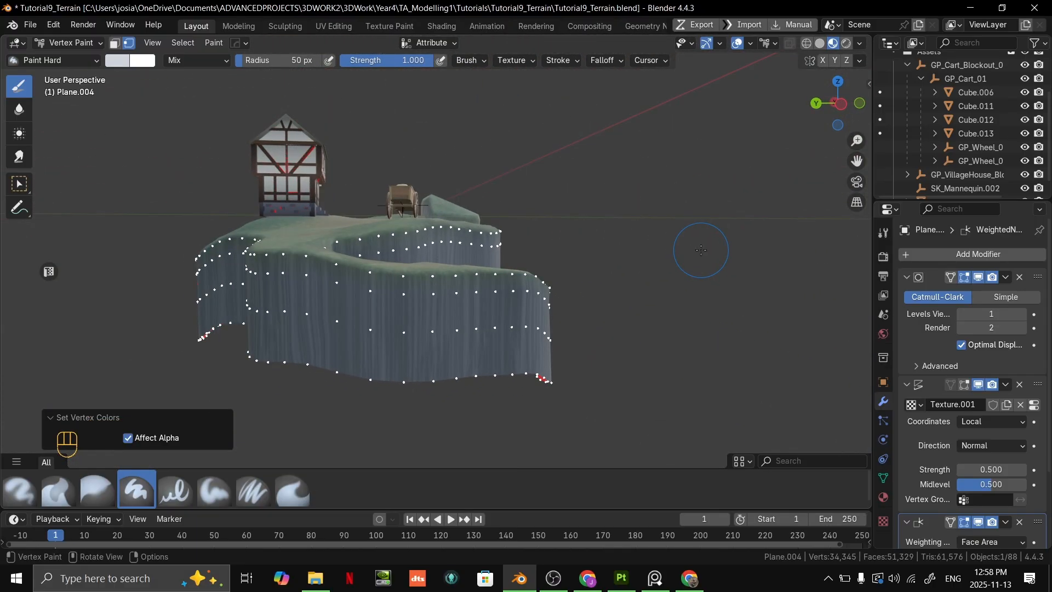
{"action": "middle_click_drag", "start_coordinate": [701, 250], "coordinate": [600, 350]}
- Compare the recoloured cliff walls in Edit and Vertex Paint modes, and inspect them in Object Mode
{"action": "key", "text": "Tab"}
{"action": "scroll", "coordinate": [597, 352], "scroll_direction": "up", "scroll_amount": 5}
{"action": "key", "text": "Tab"}
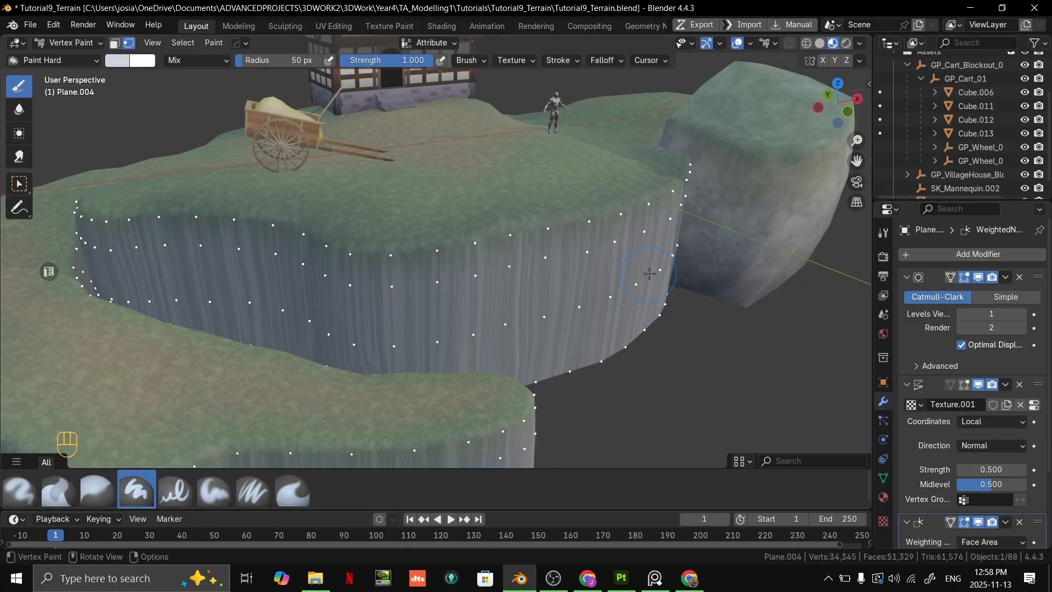
{"action": "scroll", "coordinate": [649, 269], "scroll_direction": "down", "scroll_amount": 6}
{"action": "key", "text": "Tab"}
{"action": "scroll", "coordinate": [654, 259], "scroll_direction": "up", "scroll_amount": 3}
{"action": "key", "text": "ctrl+Tab"}
{"action": "left_click", "coordinate": [478, 265]}
{"action": "middle_click_drag", "start_coordinate": [651, 255], "coordinate": [584, 261], "text": "shift"}
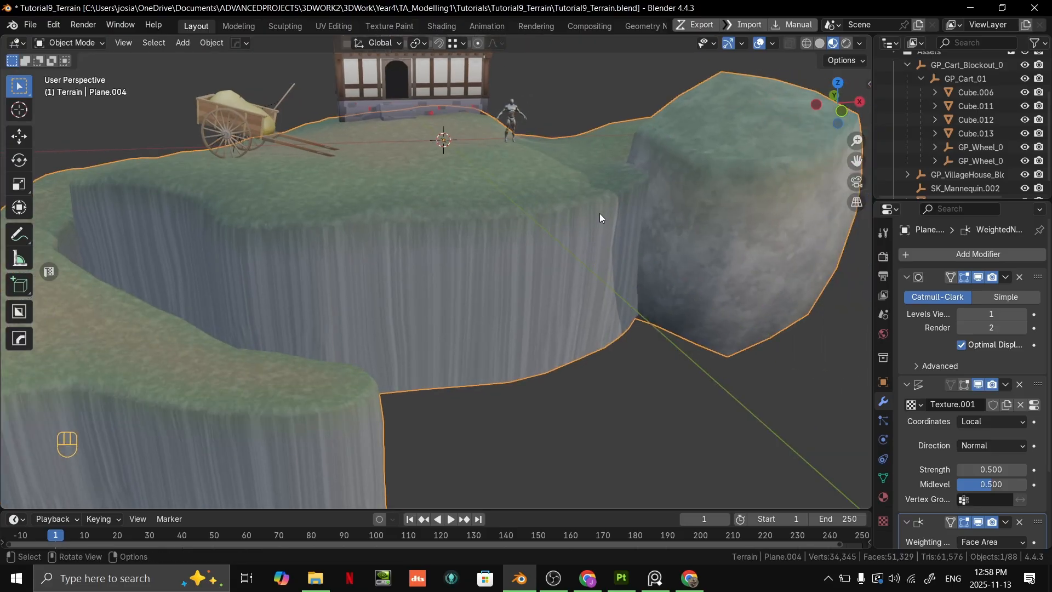
{"action": "middle_click_drag", "start_coordinate": [618, 202], "coordinate": [606, 220]}
- In Edit Mode, select the edge loop along the bottom border of the cliff walls
{"action": "key", "text": "Tab"}
{"action": "key", "text": "2"}
{"action": "scroll", "coordinate": [493, 241], "scroll_direction": "up", "scroll_amount": 2}
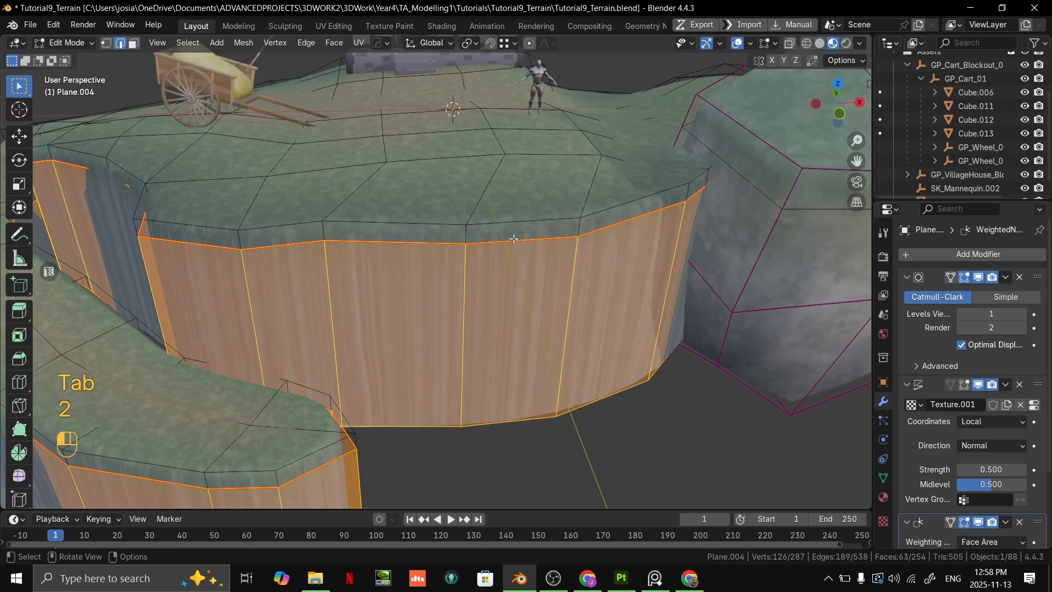
{"action": "left_click", "coordinate": [485, 241]}
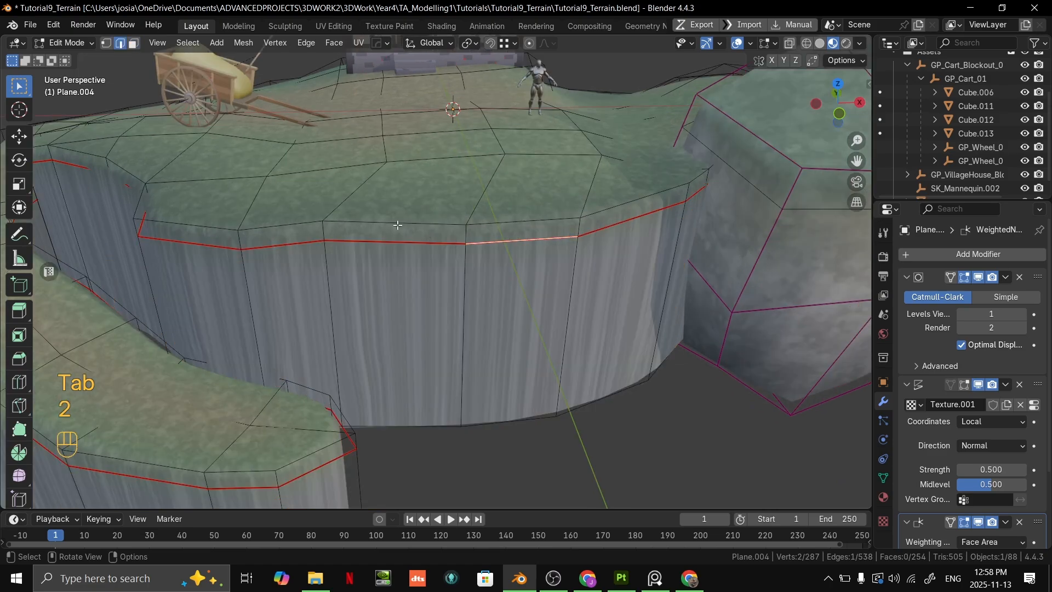
{"action": "key", "text": "2"}
{"action": "scroll", "coordinate": [520, 345], "scroll_direction": "down", "scroll_amount": 5}
{"action": "scroll", "coordinate": [514, 312], "scroll_direction": "up", "scroll_amount": 3}
{"action": "middle_click_drag", "start_coordinate": [526, 354], "coordinate": [589, 312]}
{"action": "scroll", "coordinate": [556, 380], "scroll_direction": "down", "scroll_amount": 2}
{"action": "left_click", "coordinate": [495, 314], "text": "alt"}
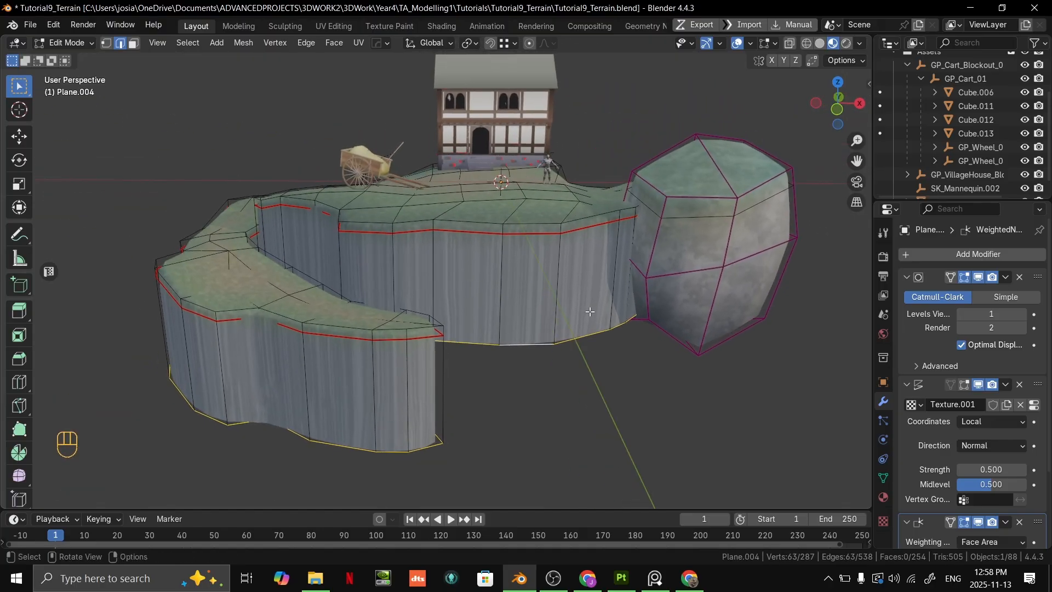
- Fill the bottom border vertices of the cliff with the darker blue-grey vertex colour #939FB7 in Vertex Paint mode
{"action": "key", "text": "ctrl+Tab"}
{"action": "left_click", "coordinate": [580, 203]}
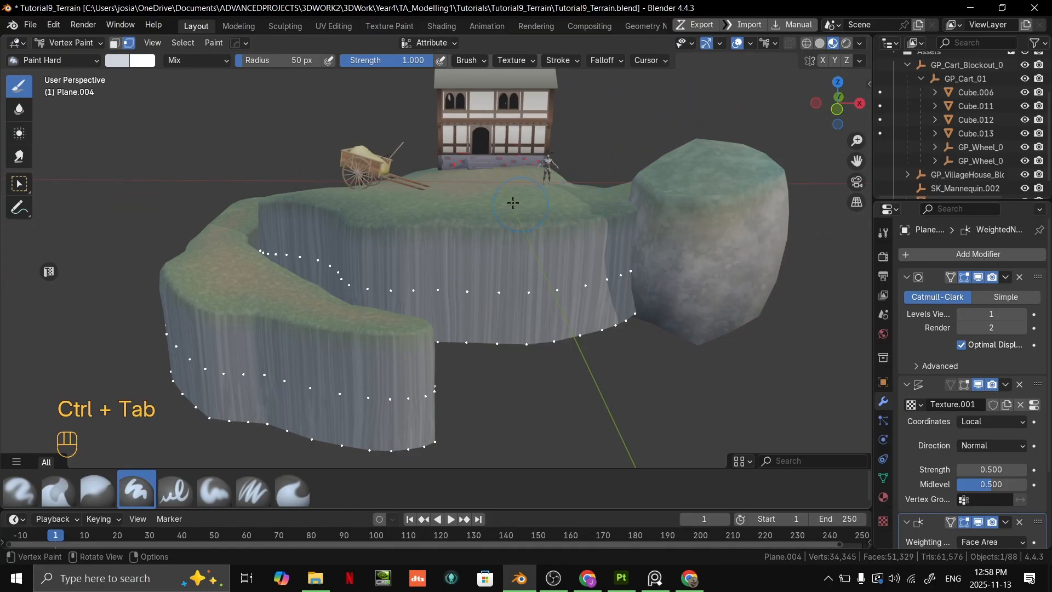
{"action": "left_click", "coordinate": [131, 67]}
{"action": "left_click_drag", "start_coordinate": [230, 91], "coordinate": [230, 104]}
{"action": "left_click_drag", "start_coordinate": [167, 125], "coordinate": [173, 119]}
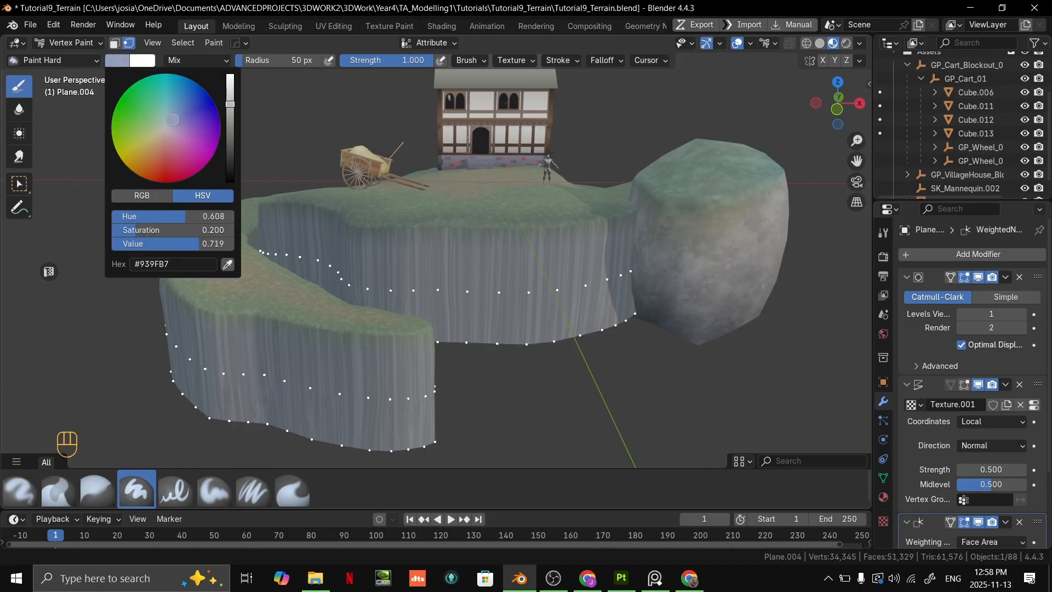
{"action": "key", "text": "ctrl+x"}
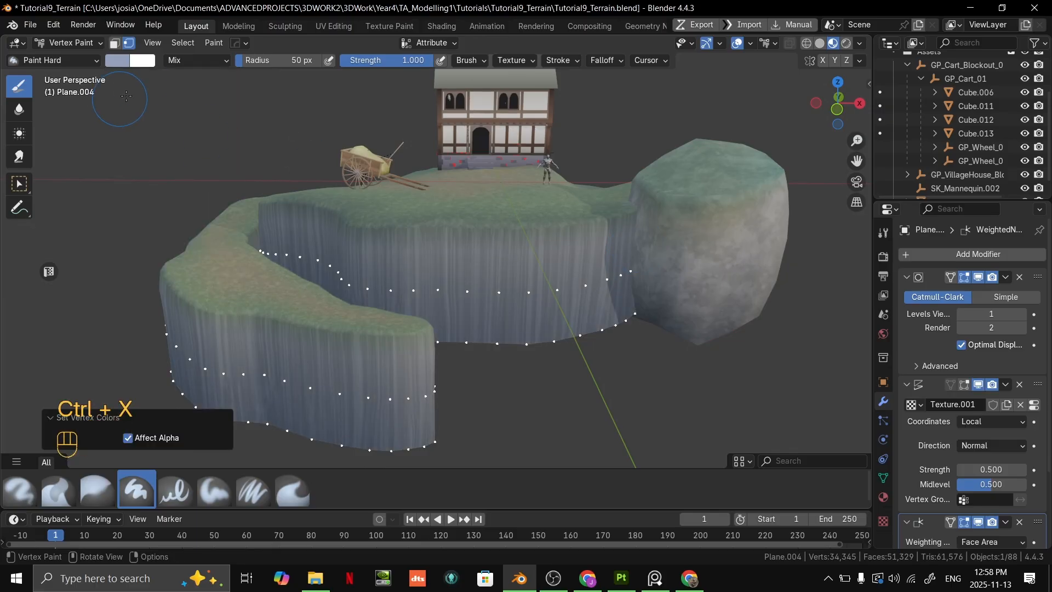
- Return to Object Mode and examine the colour gradient down the cliff walls
{"action": "mouse_move", "coordinate": [493, 104]}
{"action": "middle_mouse_down"}
{"action": "mouse_move", "coordinate": [636, 294]}
{"action": "mouse_move", "coordinate": [617, 299]}
{"action": "middle_mouse_up"}
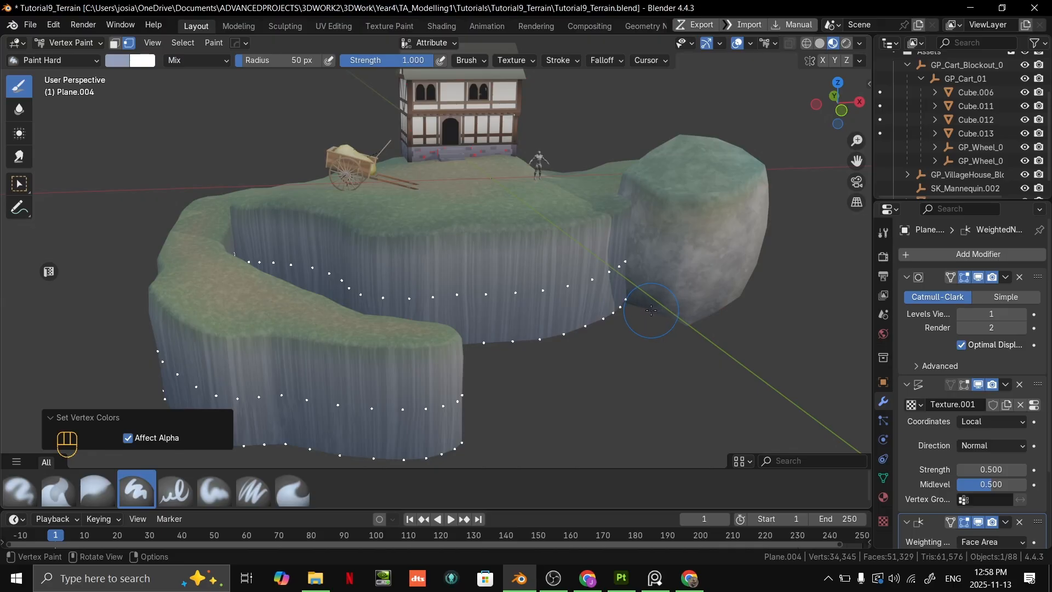
{"action": "key", "text": "ctrl+Tab"}
{"action": "left_click", "coordinate": [535, 307]}
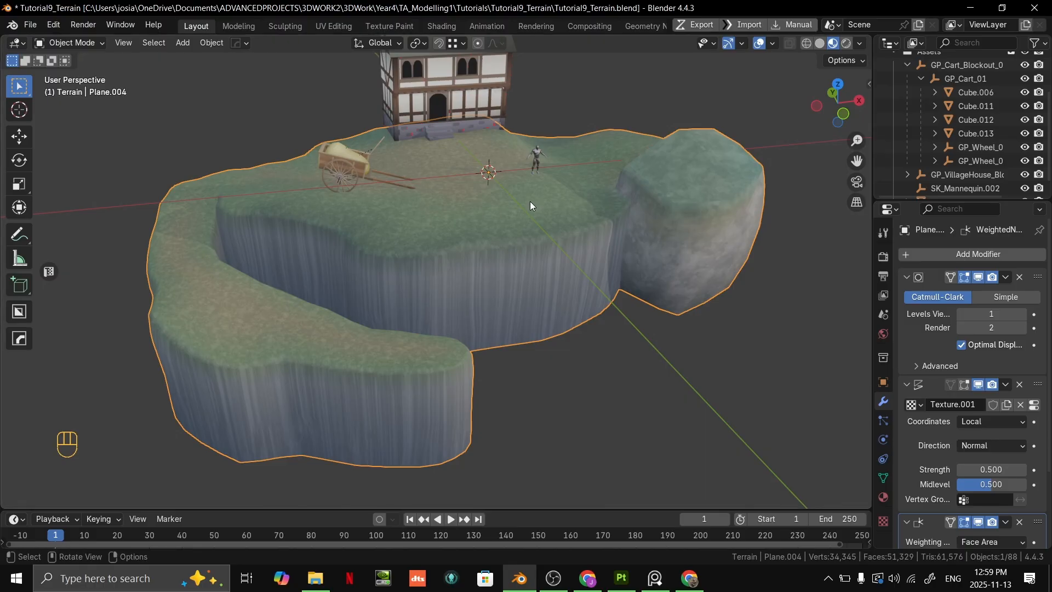
{"action": "middle_click_drag", "start_coordinate": [507, 205], "coordinate": [516, 270]}
{"action": "scroll", "coordinate": [553, 287], "scroll_direction": "up", "scroll_amount": 3}
{"action": "scroll", "coordinate": [552, 287], "scroll_direction": "down", "scroll_amount": 3}
{"action": "scroll", "coordinate": [468, 284], "scroll_direction": "up", "scroll_amount": 3}
- Switch to the Google Slides presentation, view the Blending slide, and return to Blender
{"action": "key", "text": "alt+Tab"}
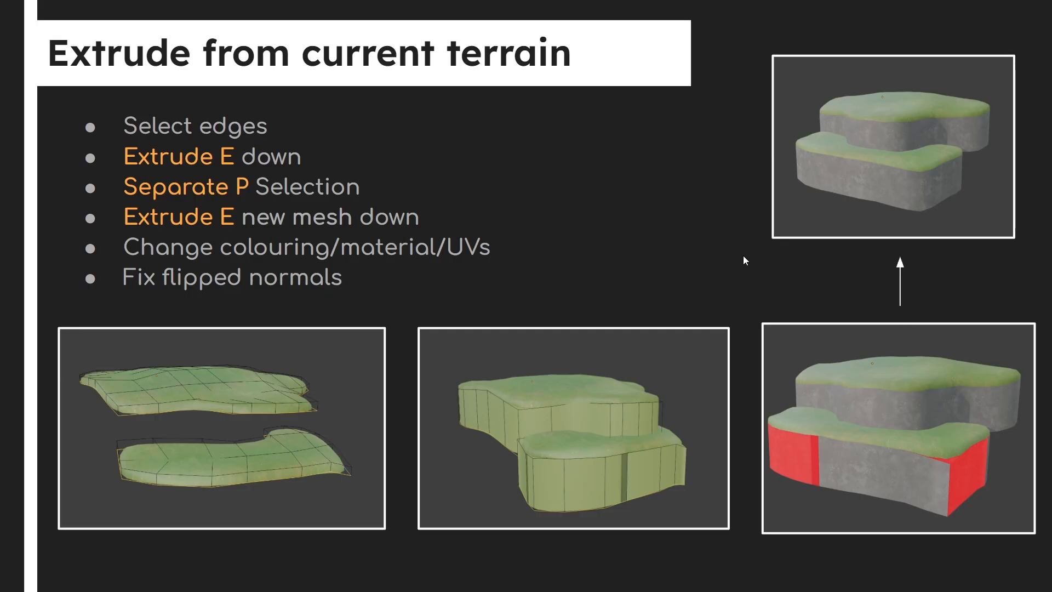
{"action": "key", "text": "Right"}
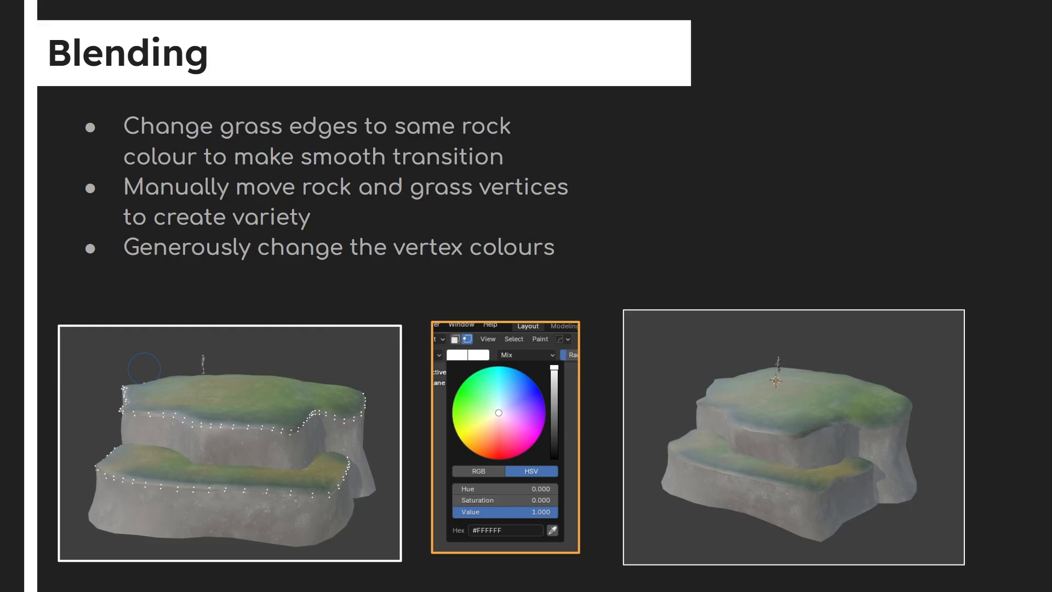
{"action": "key", "text": "alt+Tab"}
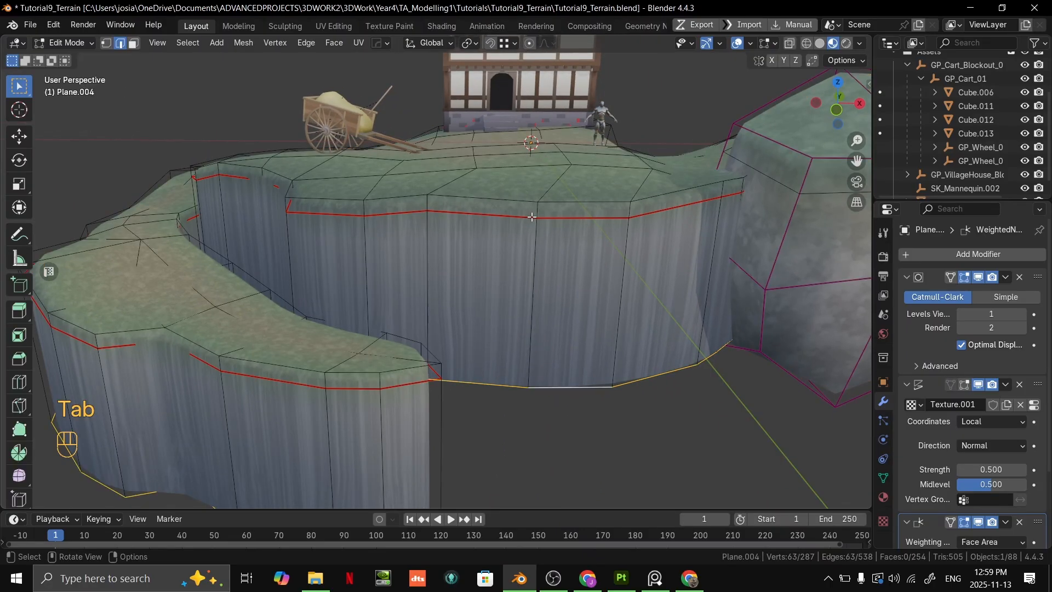
- In Edit Mode, select the edge loop along the upper rim of the grass lip near the cart
{"action": "mouse_move", "coordinate": [531, 217]}
{"action": "middle_mouse_down"}
{"action": "mouse_move", "coordinate": [448, 239]}
{"action": "mouse_move", "coordinate": [350, 241]}
{"action": "mouse_move", "coordinate": [230, 268]}
{"action": "mouse_move", "coordinate": [536, 221]}
{"action": "middle_mouse_up"}
{"action": "key", "text": "2"}
{"action": "left_click", "coordinate": [412, 227], "text": "alt"}
{"action": "left_click", "coordinate": [218, 271], "text": "alt+shift"}
{"action": "left_click", "coordinate": [311, 258], "text": "alt+shift"}
{"action": "left_click", "coordinate": [265, 261], "text": "alt+shift"}
{"action": "middle_click_drag", "start_coordinate": [422, 275], "coordinate": [534, 230], "text": "shift"}
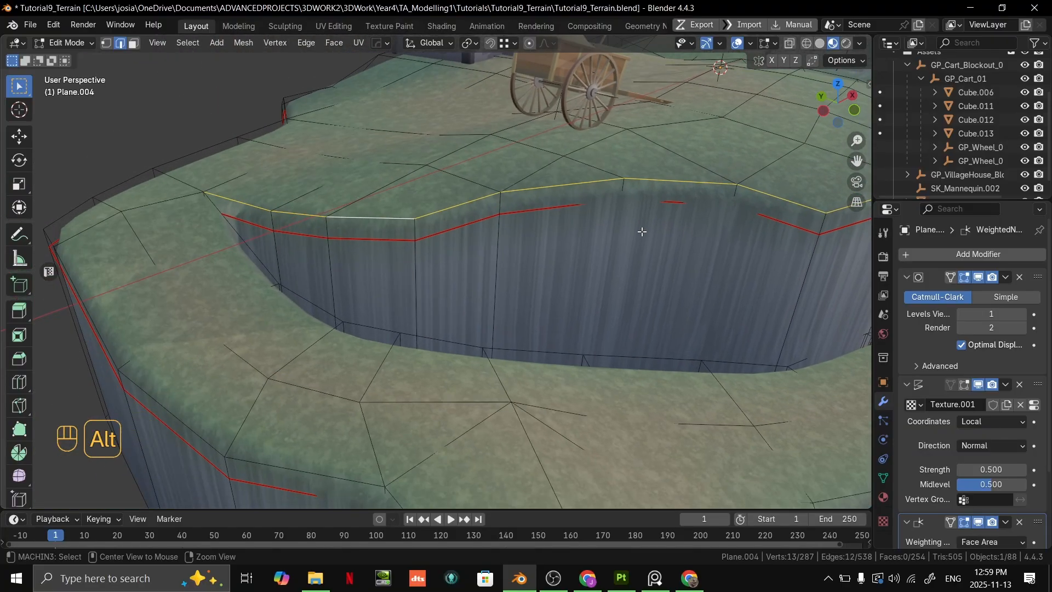
- Switch to Google Slides, go back to the "Extrude from current terrain" slide, and return to Blender
{"action": "key", "text": "alt+Tab"}
{"action": "key", "text": "Left"}
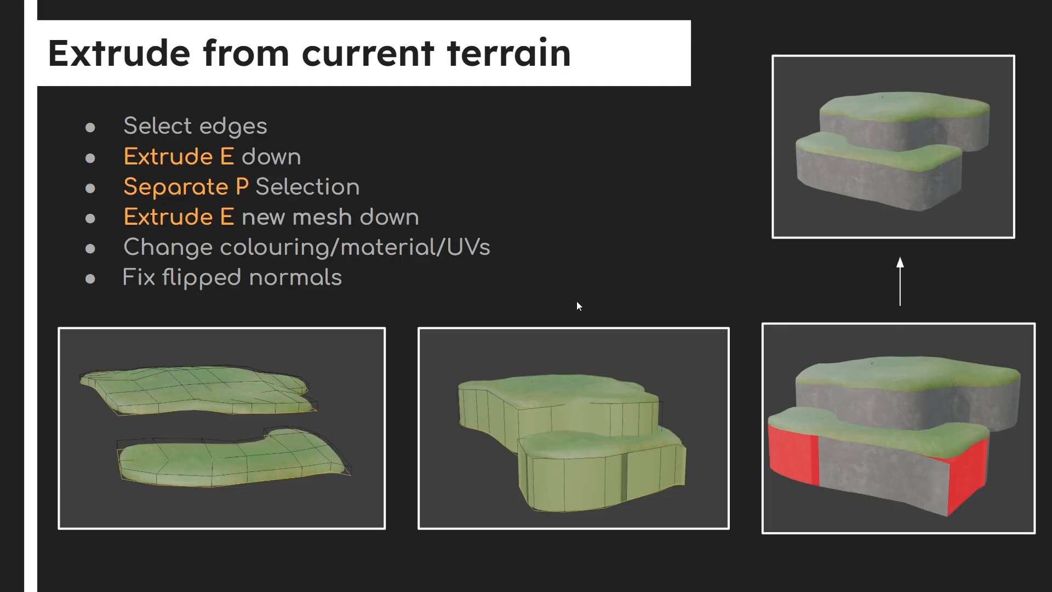
{"action": "key", "text": "alt+Tab"}
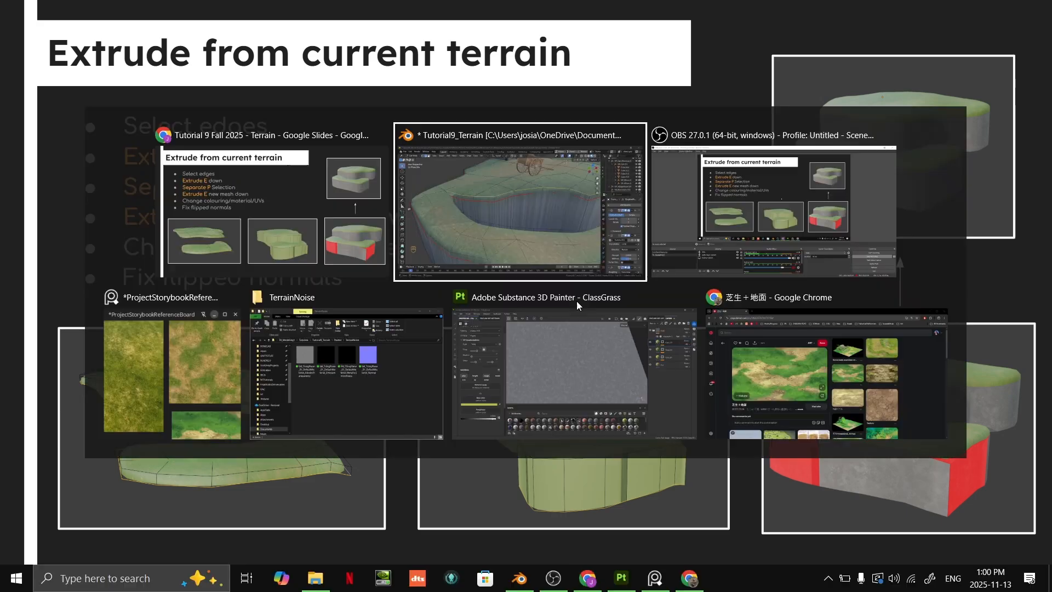
- Inspect the transition between grass lip and cliff wall up close in Object Mode
{"action": "scroll", "coordinate": [578, 287], "scroll_direction": "up", "scroll_amount": 2}
{"action": "middle_click_drag", "start_coordinate": [600, 251], "coordinate": [474, 300], "text": "shift"}
{"action": "scroll", "coordinate": [535, 258], "scroll_direction": "up", "scroll_amount": 3}
{"action": "key", "text": "Tab"}
{"action": "middle_click_drag", "start_coordinate": [436, 250], "coordinate": [512, 244]}
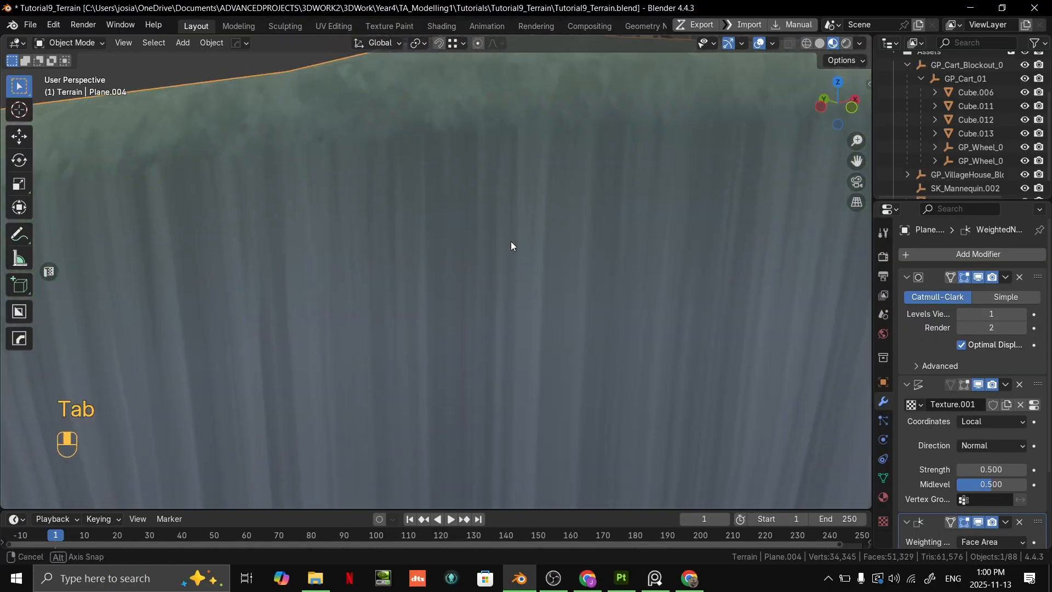
- In Edit Mode, select one seam edge below the grass lip beneath the cart
{"action": "key", "text": "Tab"}
{"action": "middle_click_drag", "start_coordinate": [432, 170], "coordinate": [424, 292], "text": "shift"}
{"action": "key", "text": "2"}
{"action": "left_click", "coordinate": [445, 279]}
{"action": "scroll", "coordinate": [423, 292], "scroll_direction": "up", "scroll_amount": 2}
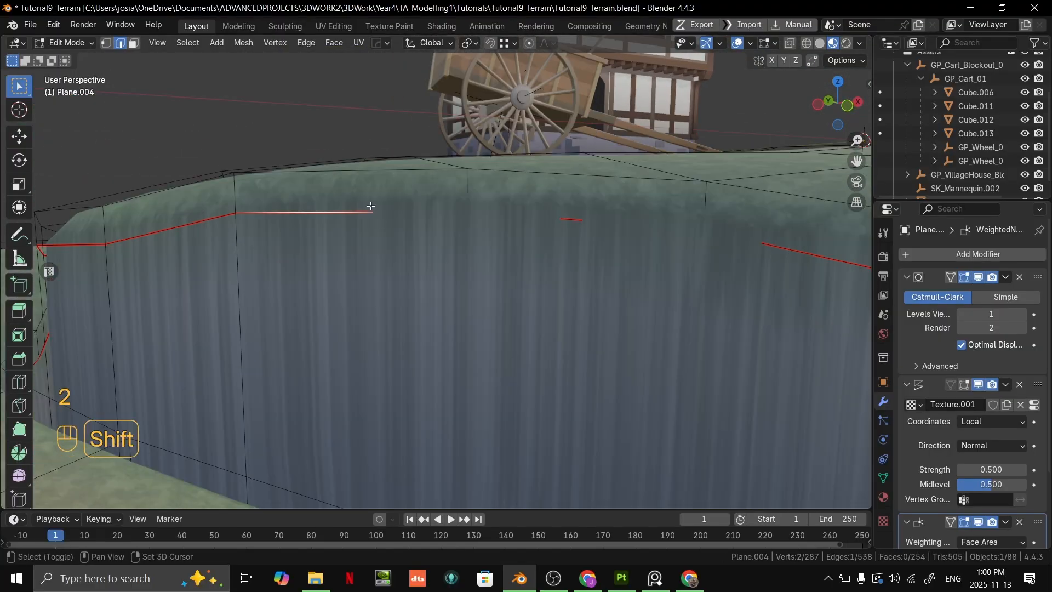
{"action": "middle_click_drag", "start_coordinate": [368, 207], "coordinate": [425, 265], "text": "shift"}
{"action": "scroll", "coordinate": [425, 265], "scroll_direction": "up", "scroll_amount": 3}
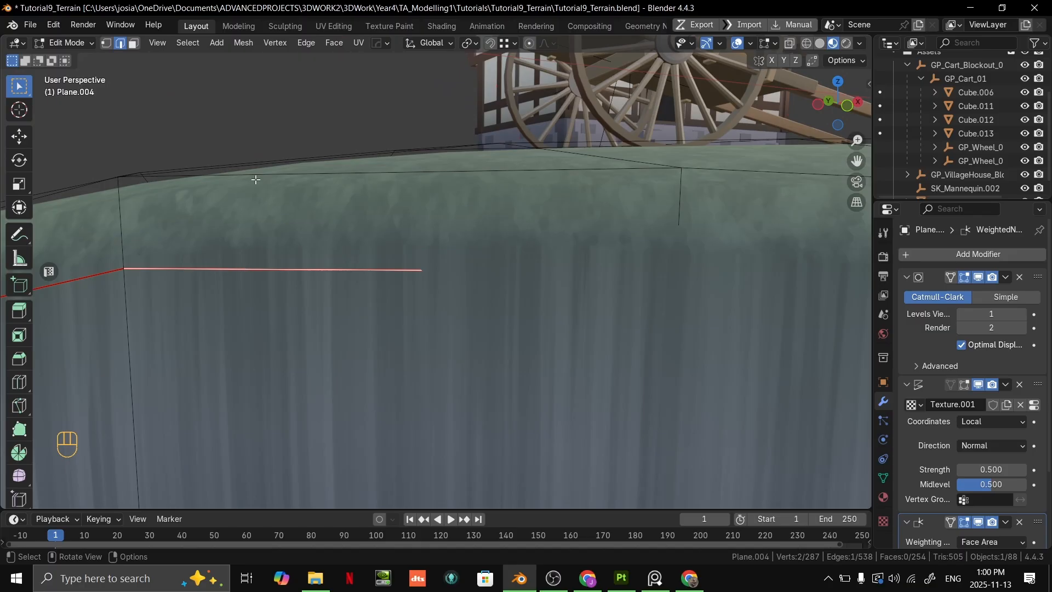
- Extend the selection to the complete seam loop below the grass lip on both the upper and lower terraces
{"action": "scroll", "coordinate": [284, 188], "scroll_direction": "down", "scroll_amount": 5}
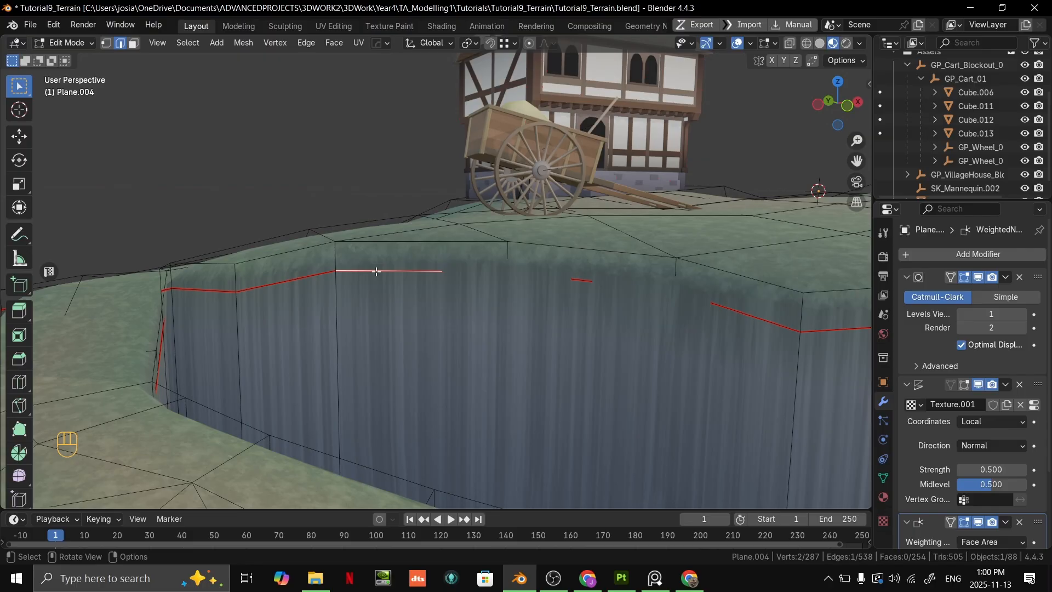
{"action": "scroll", "coordinate": [376, 271], "scroll_direction": "up", "scroll_amount": 4}
{"action": "scroll", "coordinate": [382, 268], "scroll_direction": "down", "scroll_amount": 5}
{"action": "middle_click_drag", "start_coordinate": [420, 291], "coordinate": [488, 159], "text": "shift"}
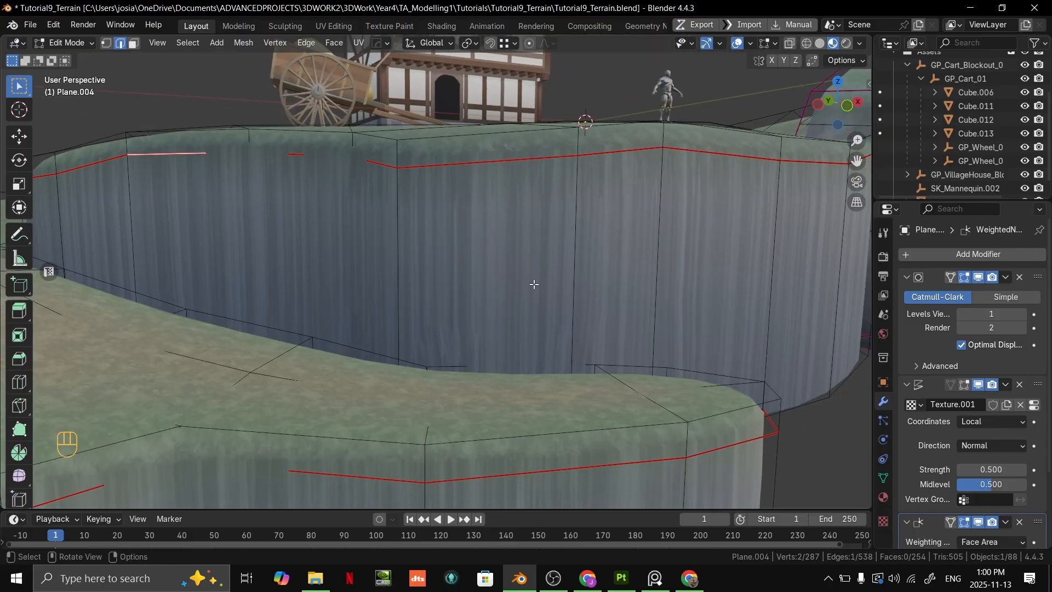
{"action": "middle_click_drag", "start_coordinate": [619, 416], "coordinate": [416, 402], "text": "shift"}
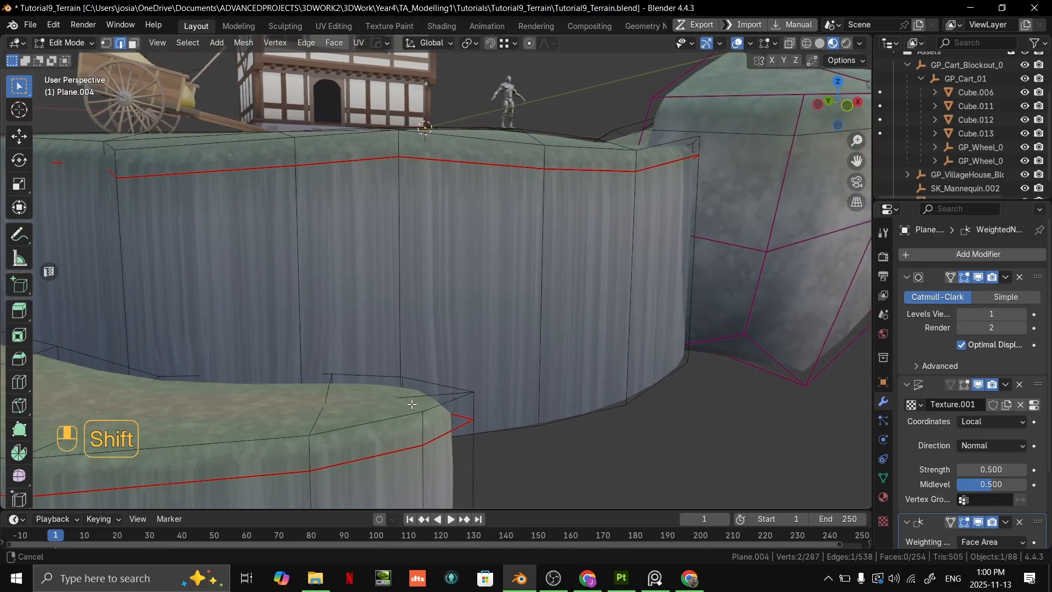
{"action": "scroll", "coordinate": [418, 384], "scroll_direction": "up", "scroll_amount": 3}
{"action": "middle_click_drag", "start_coordinate": [452, 156], "coordinate": [578, 298], "text": "shift"}
{"action": "key", "text": "2"}
{"action": "left_click", "coordinate": [523, 267], "text": "alt"}
{"action": "scroll", "coordinate": [534, 266], "scroll_direction": "down", "scroll_amount": 4}
{"action": "scroll", "coordinate": [579, 298], "scroll_direction": "down", "scroll_amount": 2}
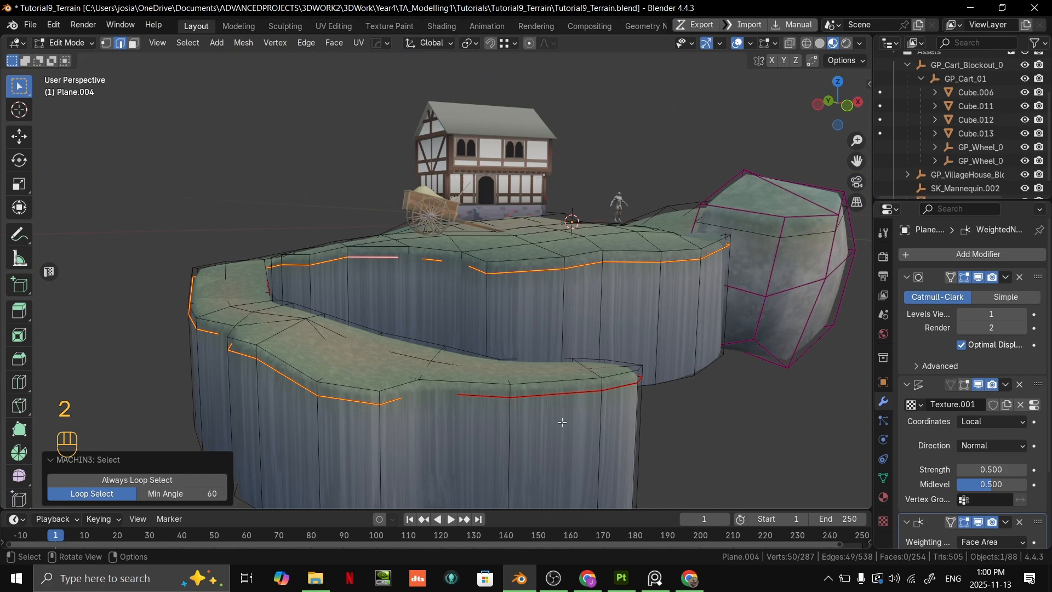
{"action": "left_click", "coordinate": [479, 397], "text": "alt+shift"}
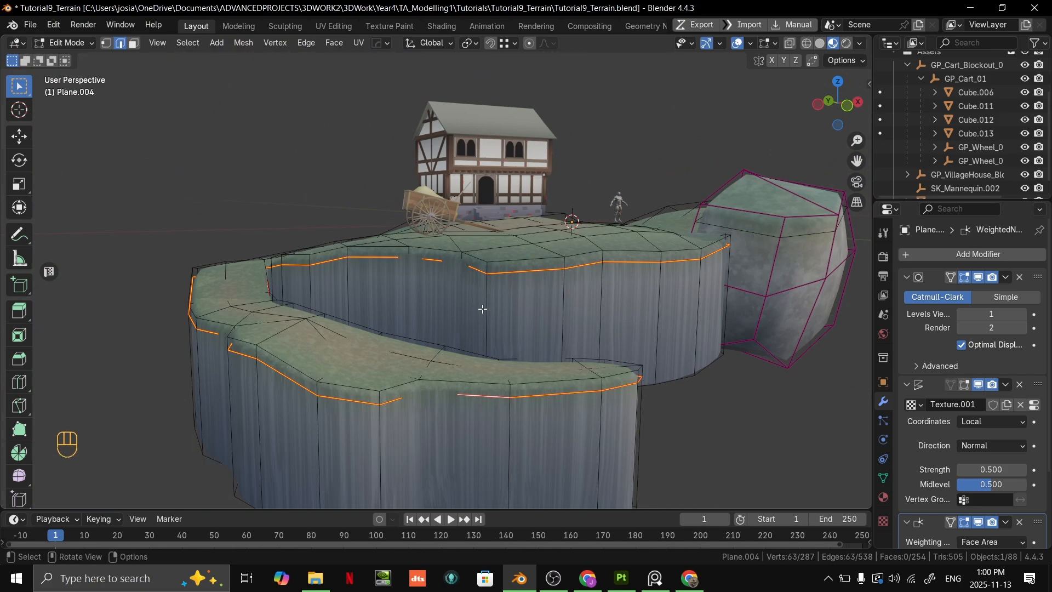
- Check the selected seam-loop vertices and the brush colour in Vertex Paint mode, and return to Edit Mode
{"action": "scroll", "coordinate": [485, 269], "scroll_direction": "up", "scroll_amount": 5}
{"action": "mouse_move", "coordinate": [773, 286]}
{"action": "middle_mouse_down", "text": "shift"}
{"action": "mouse_move", "coordinate": [534, 280]}
{"action": "mouse_move", "coordinate": [542, 305]}
{"action": "middle_mouse_up", "text": "shift"}
{"action": "scroll", "coordinate": [535, 281], "scroll_direction": "down", "scroll_amount": 5}
{"action": "key", "text": "ctrl+Tab"}
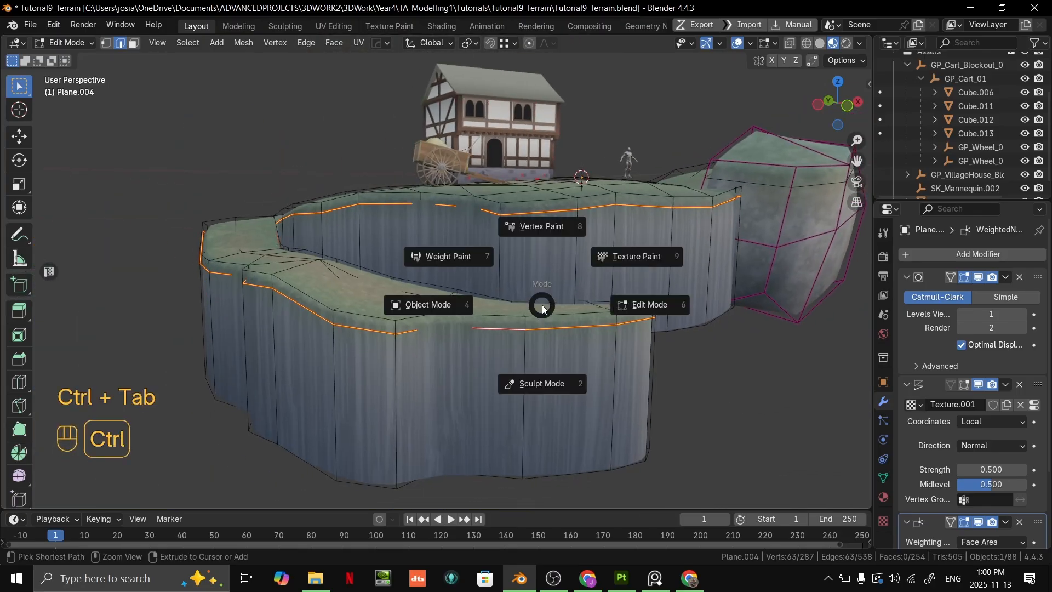
{"action": "left_click", "coordinate": [550, 229]}
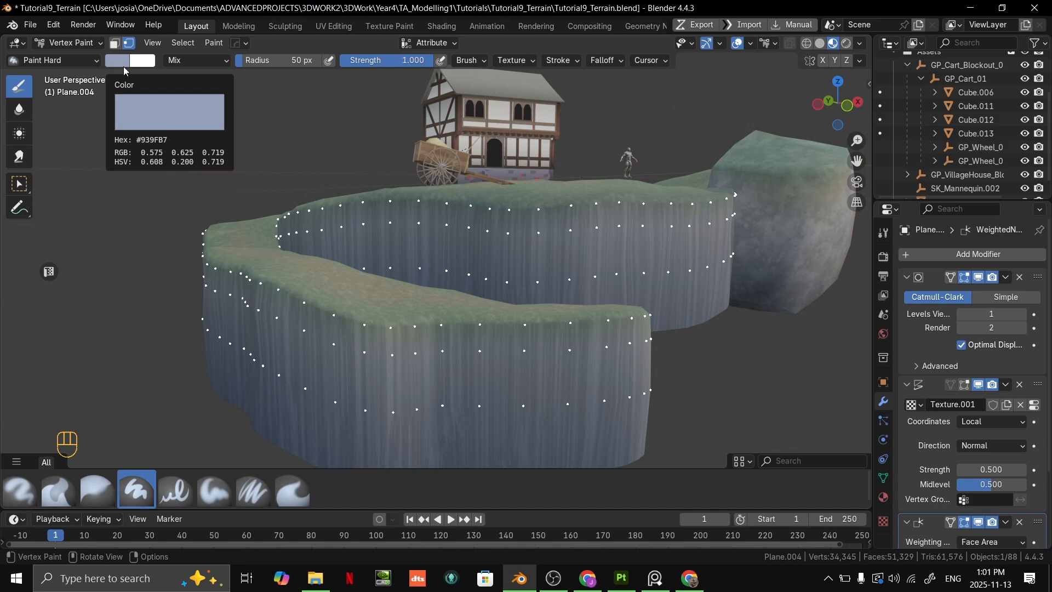
{"action": "key", "text": "ctrl+Tab"}
{"action": "key", "text": "ctrl+Tab"}
{"action": "key", "text": "ctrl+Tab"}
{"action": "key", "text": "ctrl+Tab"}
{"action": "middle_click_drag", "start_coordinate": [327, 199], "coordinate": [606, 308], "text": "ctrl"}
{"action": "key", "text": "Tab"}
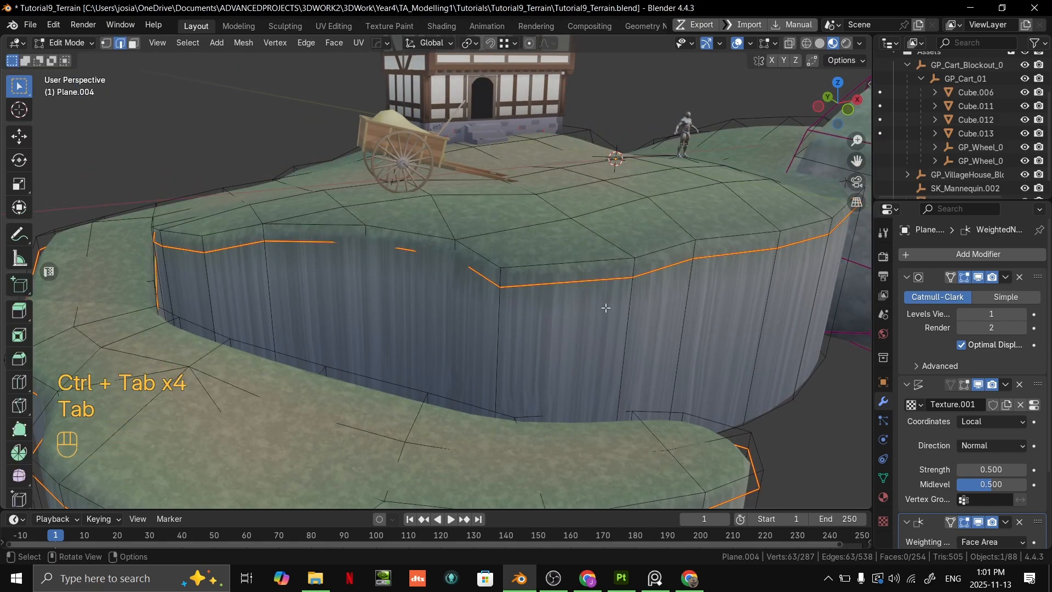
{"action": "scroll", "coordinate": [668, 291], "scroll_direction": "down", "scroll_amount": 1}
{"action": "middle_click_drag", "start_coordinate": [668, 291], "coordinate": [618, 268], "text": "shift"}
{"action": "scroll", "coordinate": [597, 268], "scroll_direction": "up", "scroll_amount": 1}
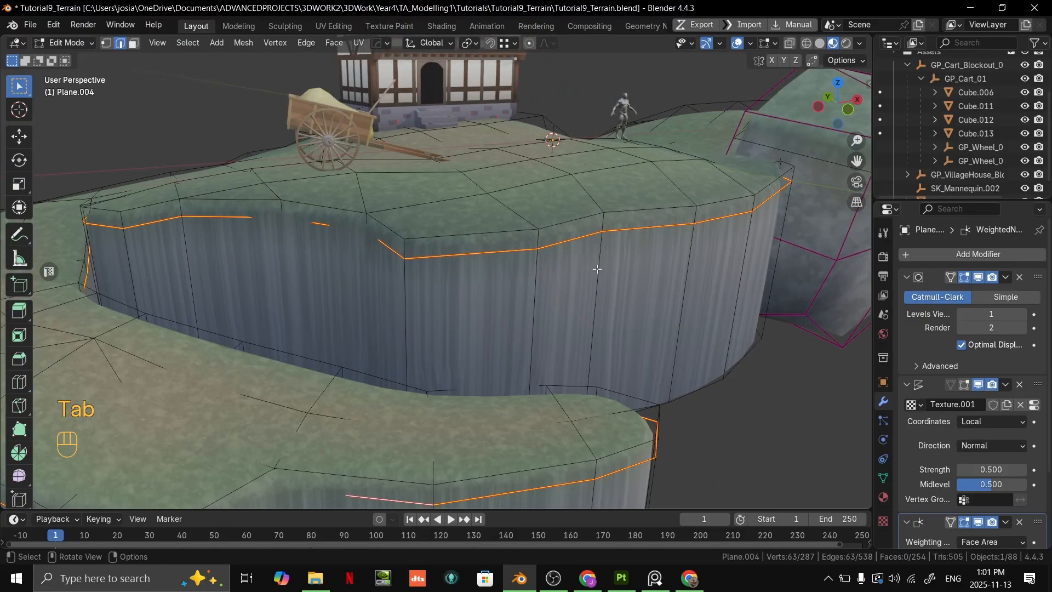
{"action": "scroll", "coordinate": [597, 268], "scroll_direction": "down", "scroll_amount": 3}
{"action": "scroll", "coordinate": [597, 268], "scroll_direction": "up", "scroll_amount": 3}
{"action": "scroll", "coordinate": [535, 265], "scroll_direction": "down", "scroll_amount": 1}
{"action": "middle_click_drag", "start_coordinate": [550, 270], "coordinate": [562, 318], "text": "shift"}
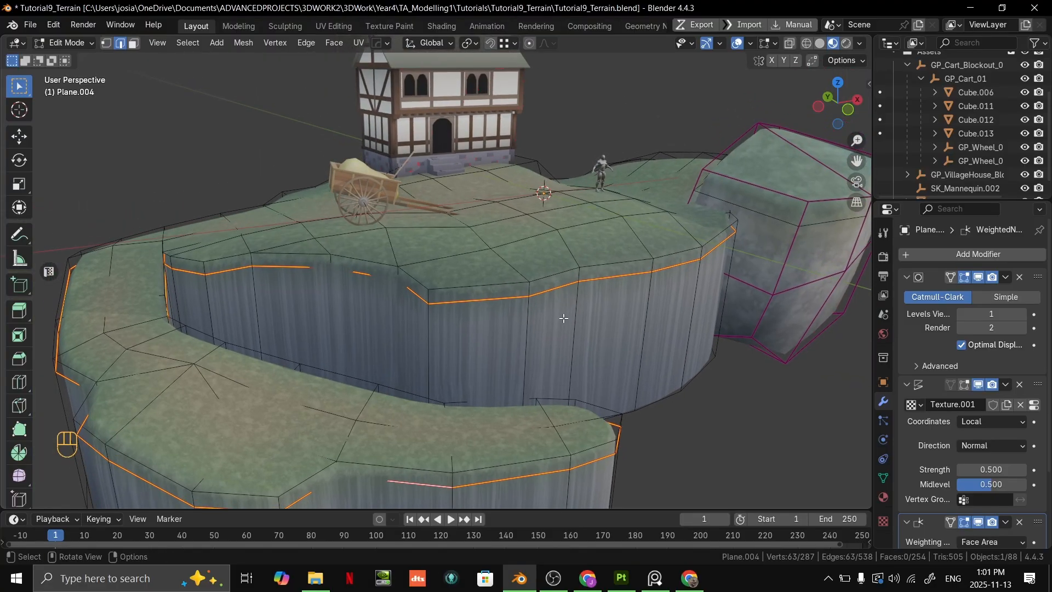
- In Vertex Paint mode, examine the selected seam-loop vertices at the grass-to-rock transition and check the blue-grey brush colour
{"action": "key", "text": "ctrl+Tab"}
{"action": "left_click", "coordinate": [576, 242]}
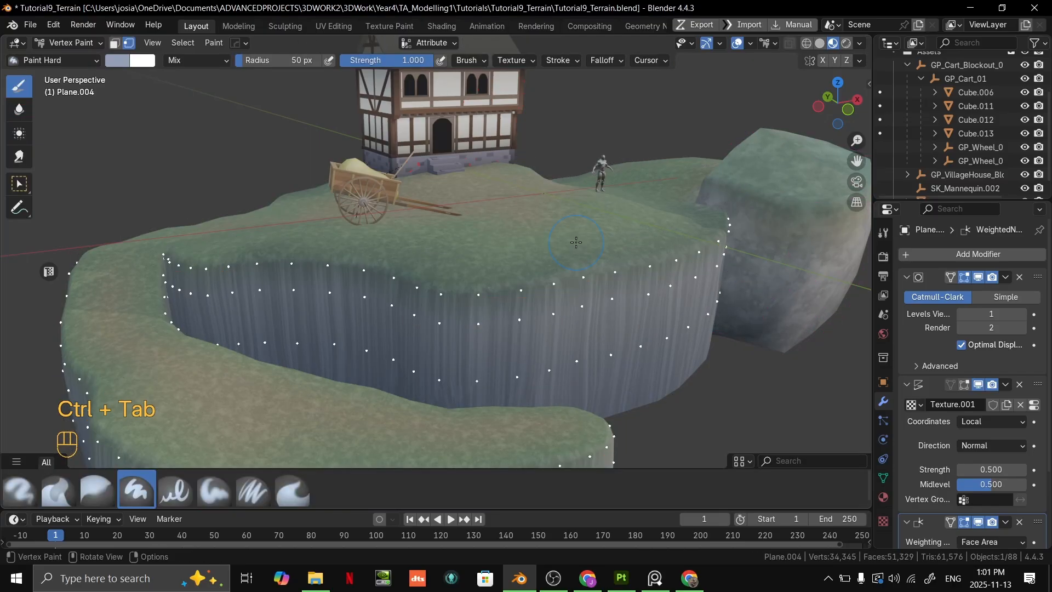
{"action": "key", "text": "ctrl+Tab"}
{"action": "left_click", "coordinate": [573, 145]}
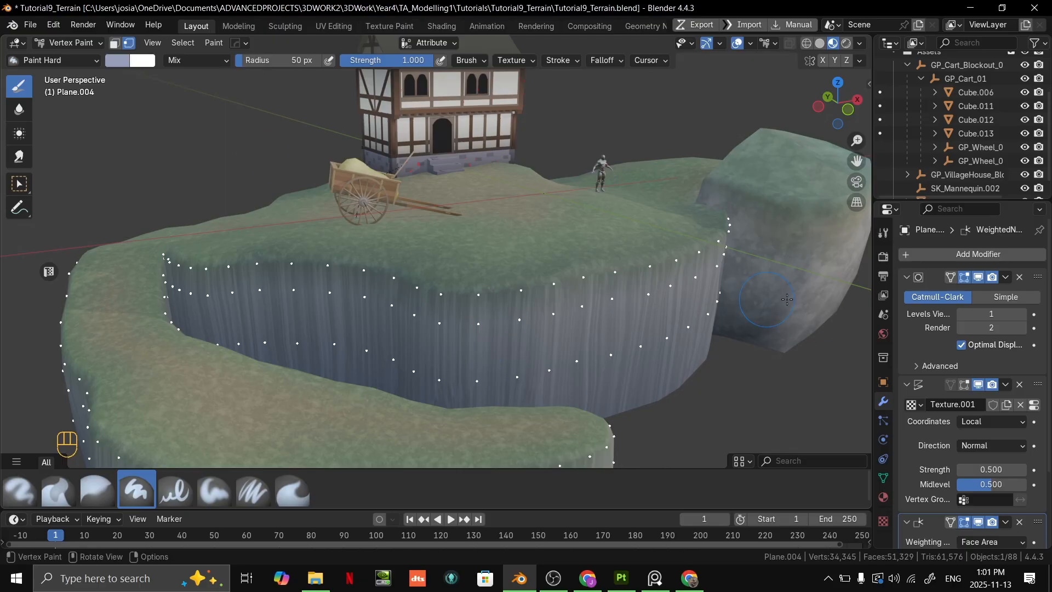
{"action": "scroll", "coordinate": [345, 252], "scroll_direction": "up", "scroll_amount": 5}
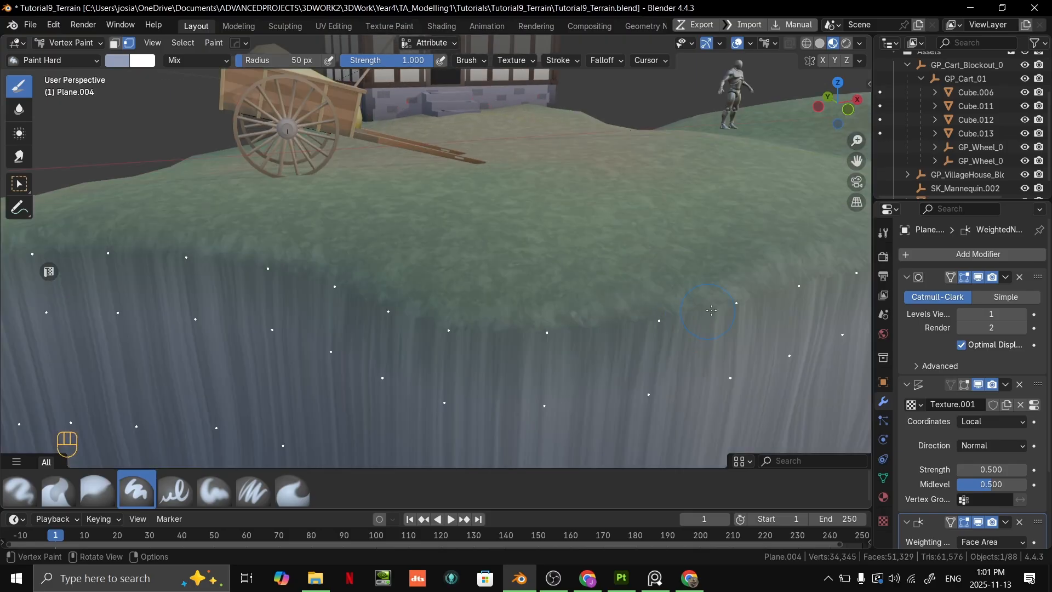
{"action": "scroll", "coordinate": [548, 197], "scroll_direction": "down", "scroll_amount": 4}
{"action": "middle_click_drag", "start_coordinate": [554, 204], "coordinate": [492, 232], "text": "shift"}
{"action": "scroll", "coordinate": [482, 164], "scroll_direction": "up", "scroll_amount": 3}
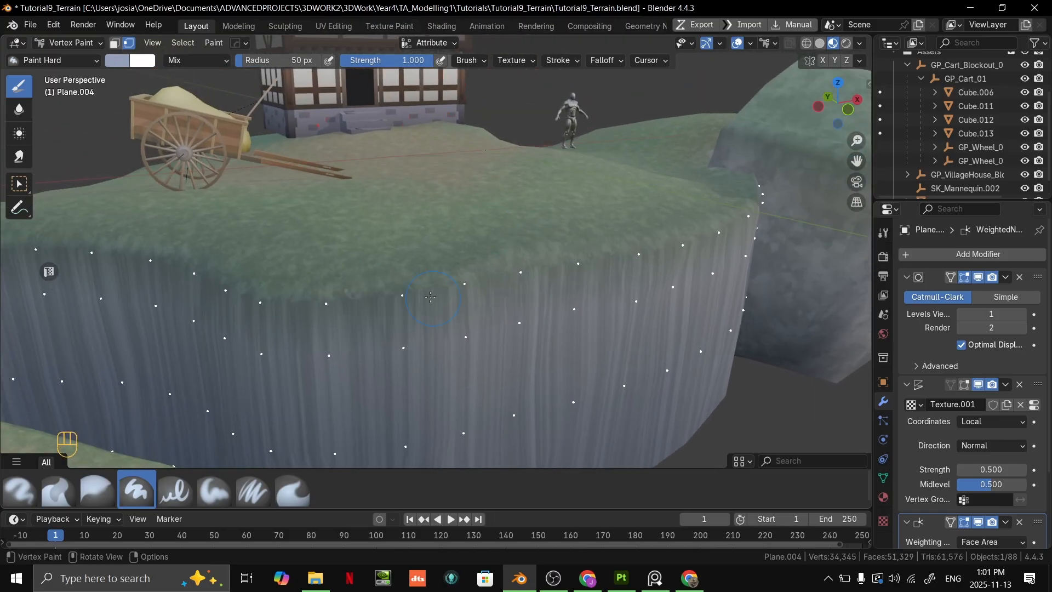
{"action": "scroll", "coordinate": [193, 93], "scroll_direction": "down", "scroll_amount": 4}
{"action": "left_click", "coordinate": [121, 60]}
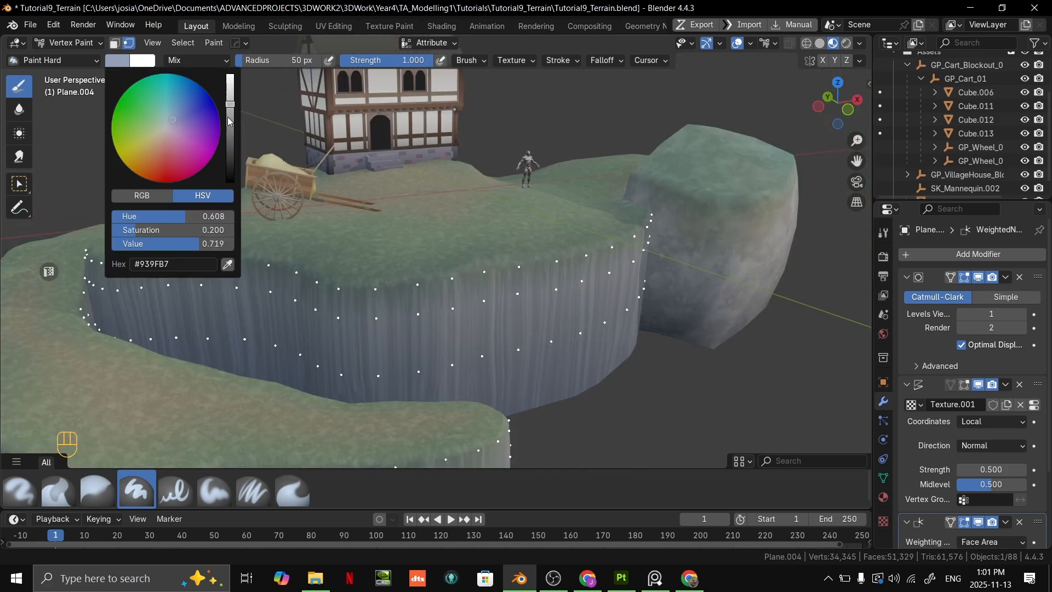
{"action": "left_click", "coordinate": [118, 61]}
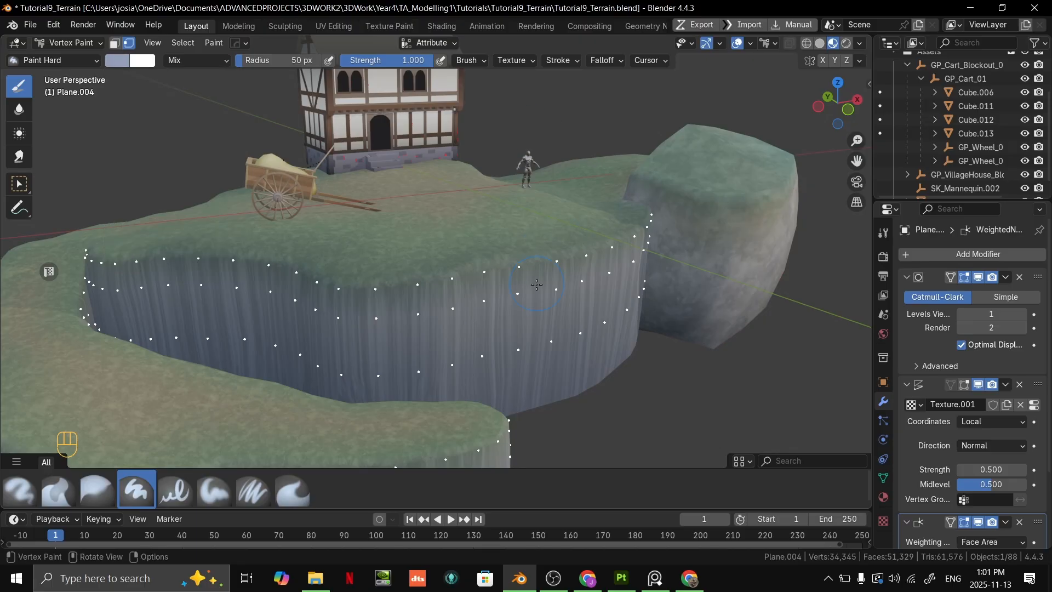
- Fill the selected vertices with the blue-grey brush colour, compare by undoing and redoing it, and leave the fill undone
{"action": "key", "text": "ctrl+x"}
{"action": "key", "text": "ctrl+z"}
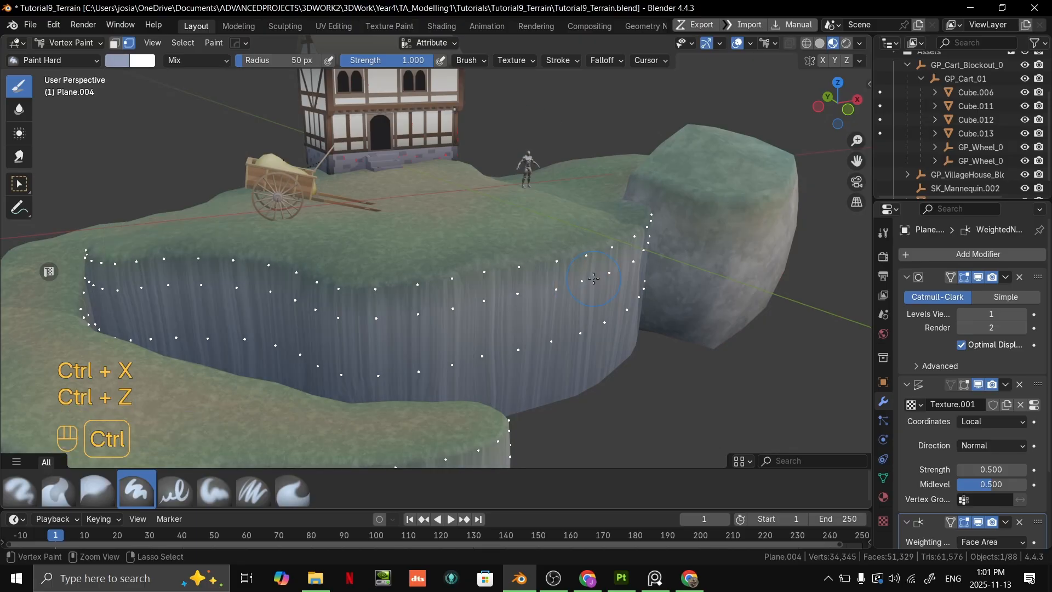
{"action": "key", "text": "ctrl+shift+z"}
{"action": "key", "text": "ctrl+z"}
{"action": "key", "text": "ctrl+shift+z"}
{"action": "key", "text": "ctrl+z"}
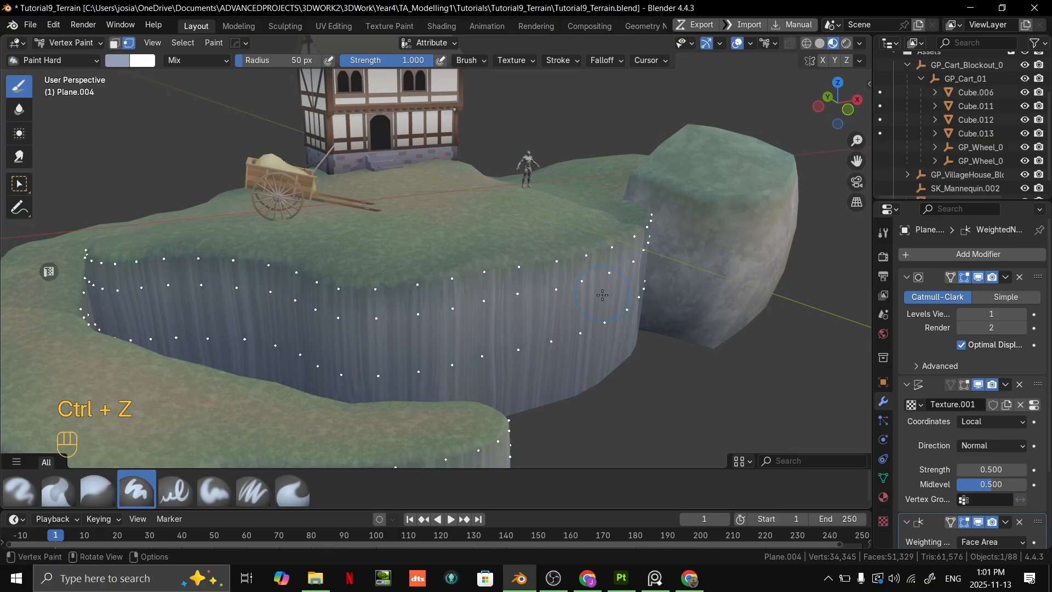
- Leave Vertex Paint mode and inspect the cliff wall and its grass lip from several angles and distances
{"action": "key", "text": "ctrl+Tab"}
{"action": "scroll", "coordinate": [642, 353], "scroll_direction": "down", "scroll_amount": 3}
{"action": "scroll", "coordinate": [642, 353], "scroll_direction": "up", "scroll_amount": 5}
{"action": "middle_click_drag", "start_coordinate": [559, 342], "coordinate": [490, 331]}
{"action": "scroll", "coordinate": [488, 330], "scroll_direction": "down", "scroll_amount": 2}
{"action": "mouse_move", "coordinate": [482, 329]}
{"action": "middle_mouse_down", "text": "shift"}
{"action": "mouse_move", "coordinate": [446, 290]}
{"action": "mouse_move", "coordinate": [383, 270]}
{"action": "mouse_move", "coordinate": [416, 296]}
{"action": "mouse_move", "coordinate": [423, 329]}
{"action": "mouse_move", "coordinate": [474, 293]}
{"action": "mouse_move", "coordinate": [534, 274]}
{"action": "middle_mouse_up", "text": "shift"}
{"action": "middle_click_drag", "start_coordinate": [534, 274], "coordinate": [564, 298], "text": "shift"}
{"action": "scroll", "coordinate": [564, 297], "scroll_direction": "up", "scroll_amount": 3}
{"action": "scroll", "coordinate": [564, 298], "scroll_direction": "down", "scroll_amount": 4}
{"action": "middle_click_drag", "start_coordinate": [626, 285], "coordinate": [550, 339]}
- In Edit Mode with face selection, examine one upper cliff wall face's texture streaks up close, and clear the selection
{"action": "key", "text": "Tab"}
{"action": "scroll", "coordinate": [550, 340], "scroll_direction": "up", "scroll_amount": 5}
{"action": "key", "text": "3"}
{"action": "left_click", "coordinate": [569, 337]}
{"action": "middle_click_drag", "start_coordinate": [664, 319], "coordinate": [496, 293], "text": "shift"}
{"action": "scroll", "coordinate": [602, 257], "scroll_direction": "down", "scroll_amount": 5}
{"action": "scroll", "coordinate": [496, 293], "scroll_direction": "up", "scroll_amount": 4}
{"action": "middle_click_drag", "start_coordinate": [496, 294], "coordinate": [554, 293]}
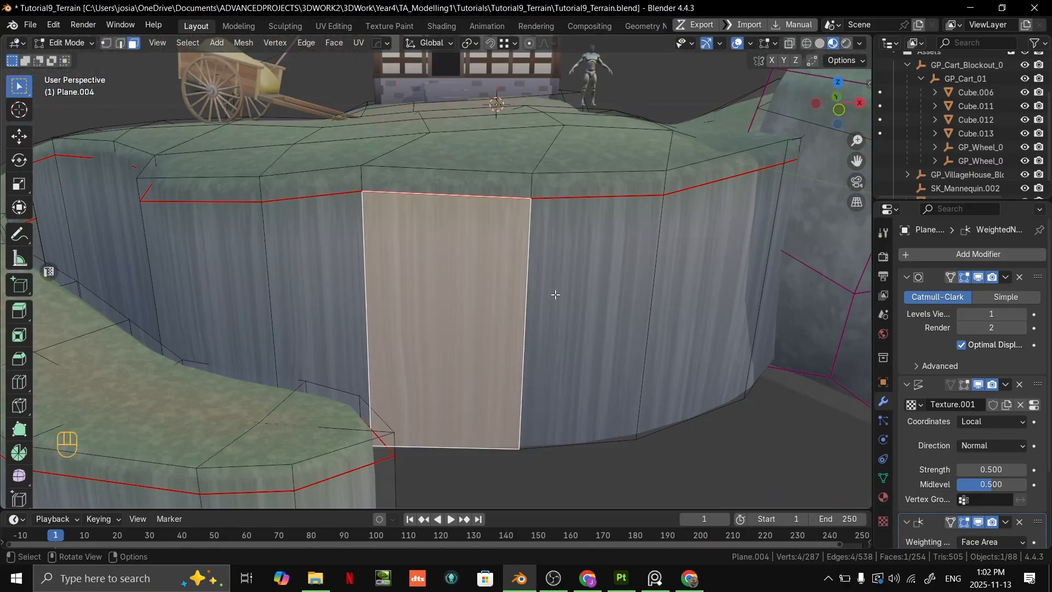
{"action": "scroll", "coordinate": [527, 305], "scroll_direction": "up", "scroll_amount": 2}
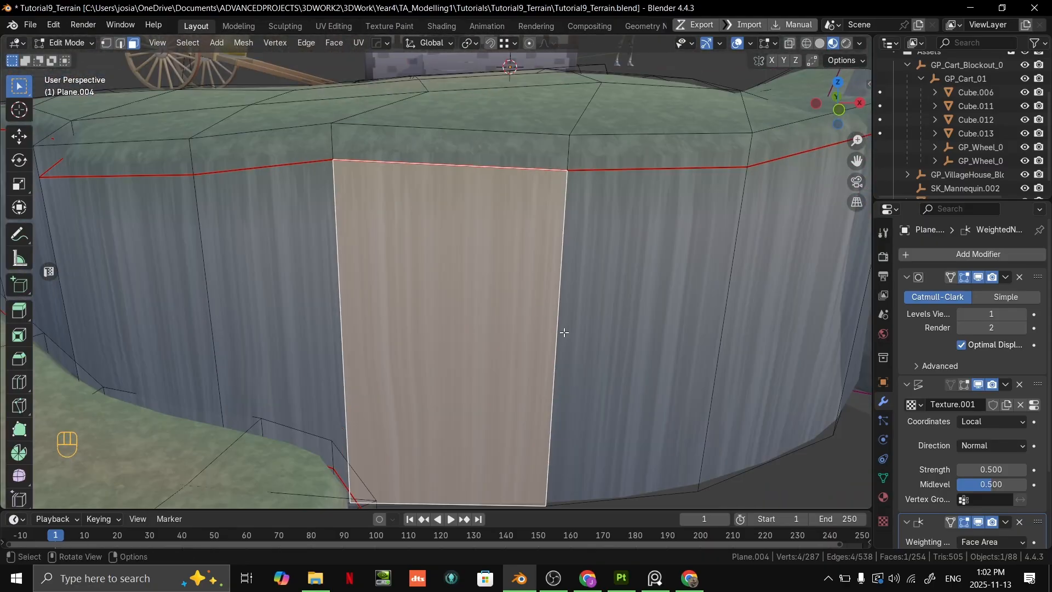
{"action": "scroll", "coordinate": [540, 306], "scroll_direction": "down", "scroll_amount": 6}
{"action": "key", "text": "alt+a"}
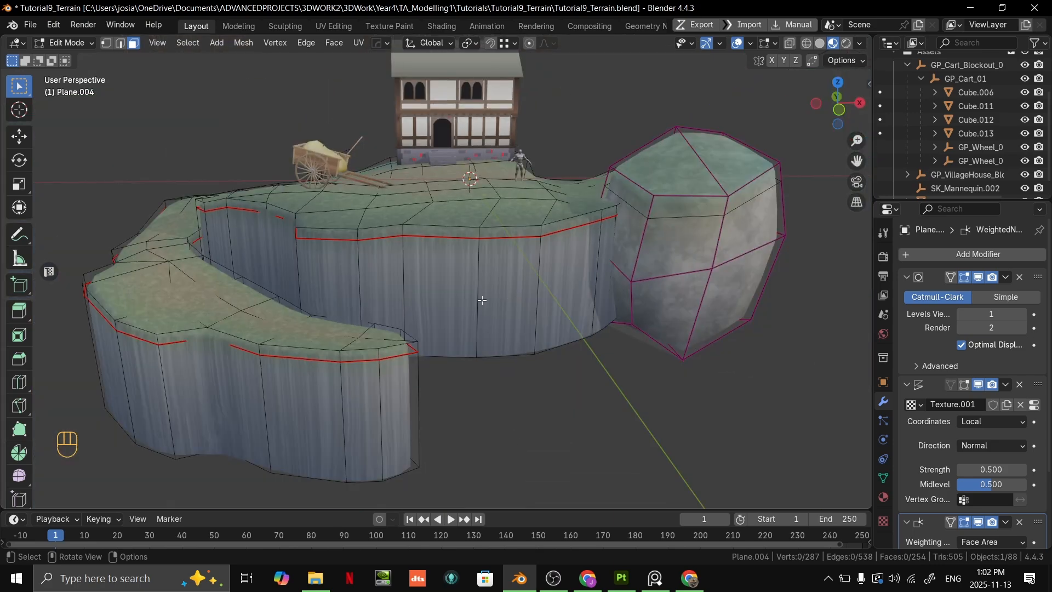
- Select all linked cliff wall faces below the grass lip, delimited by the seam, and check the selection around the terrain
{"action": "key", "text": "l"}
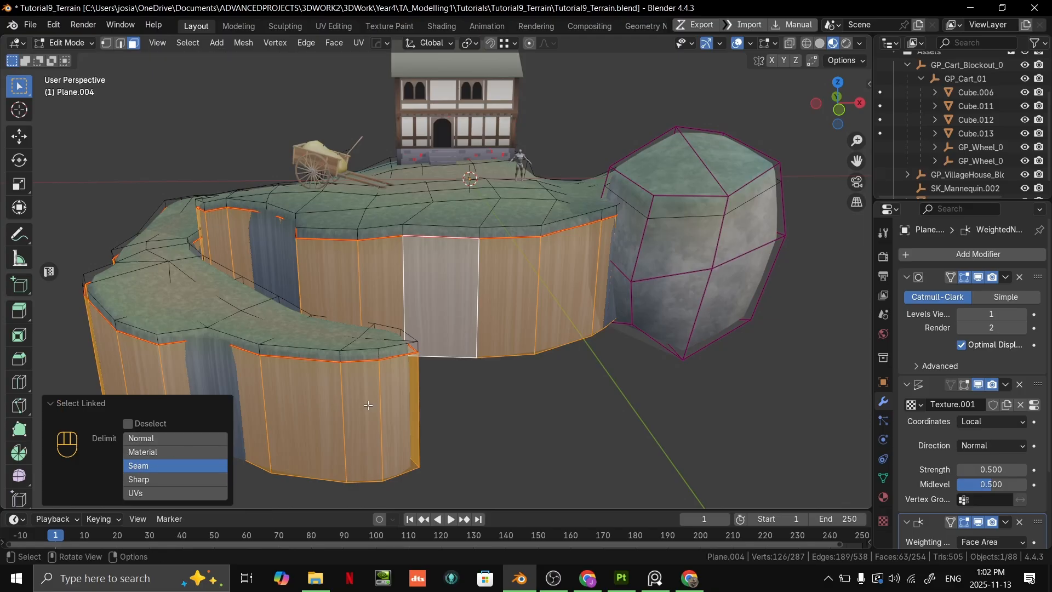
{"action": "scroll", "coordinate": [366, 404], "scroll_direction": "down", "scroll_amount": 4}
{"action": "middle_click_drag", "start_coordinate": [366, 403], "coordinate": [559, 360]}
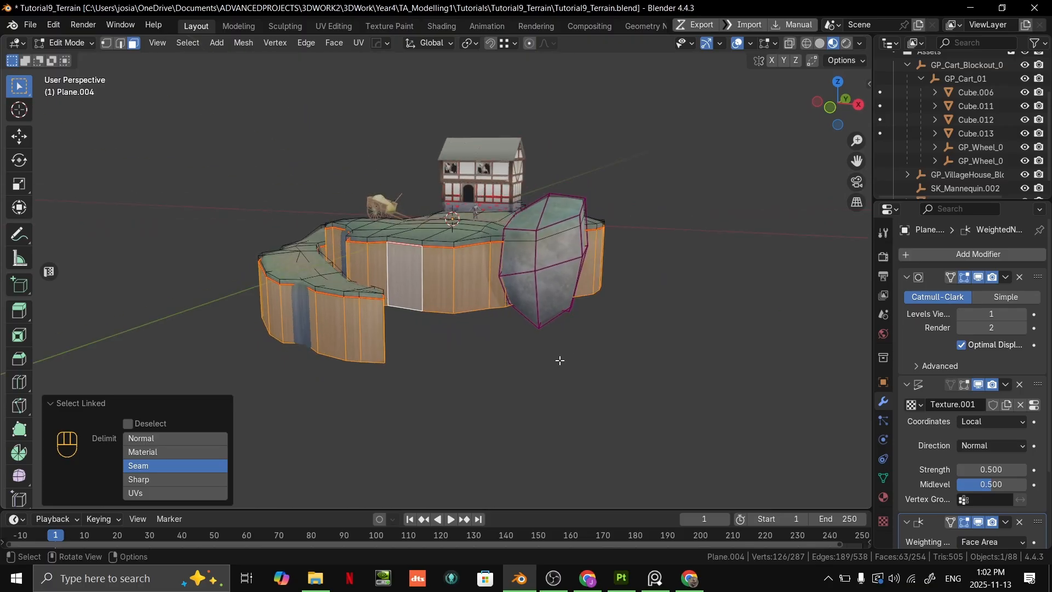
{"action": "middle_click_drag", "start_coordinate": [550, 275], "coordinate": [603, 298]}
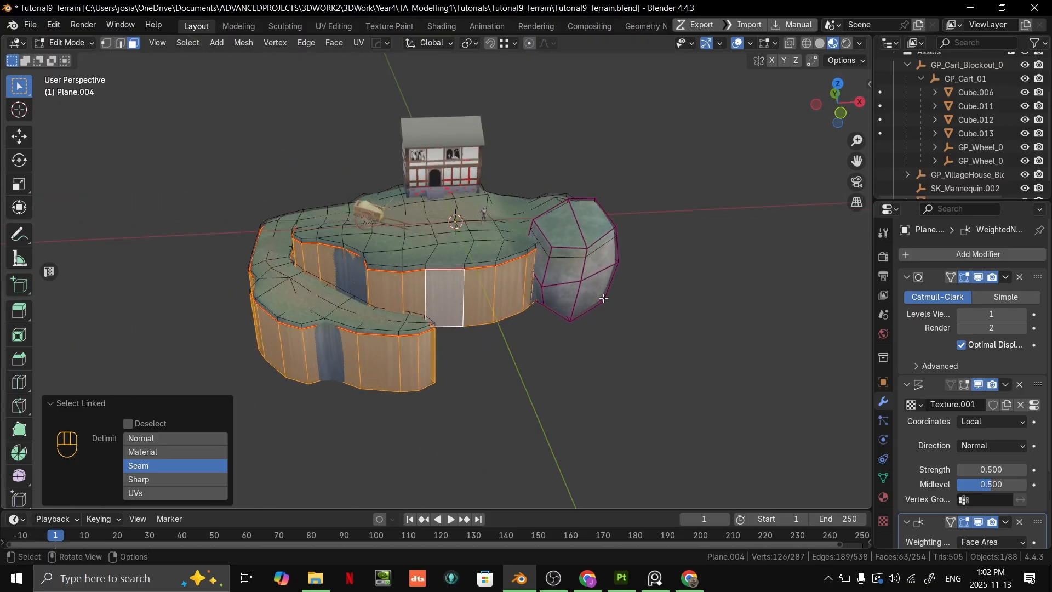
{"action": "middle_click_drag", "start_coordinate": [613, 247], "coordinate": [602, 251]}
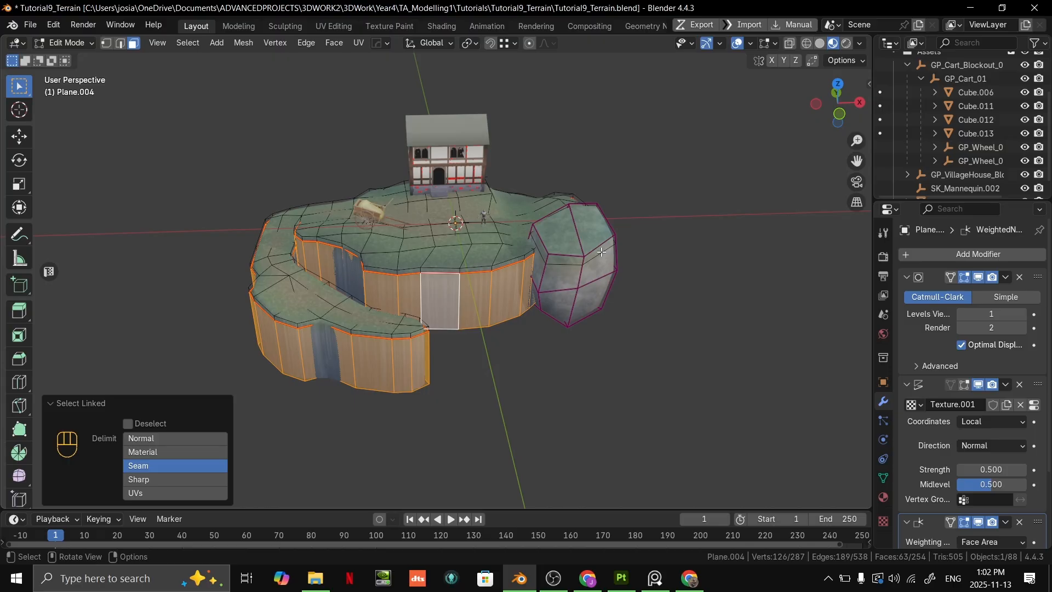
- In the UV Editing workspace, remap the selected cliff wall faces with Cube Projection
{"action": "left_click", "coordinate": [333, 26]}
{"action": "middle_click_drag", "start_coordinate": [635, 252], "coordinate": [680, 245]}
{"action": "key", "text": "u"}
{"action": "key", "text": "u"}
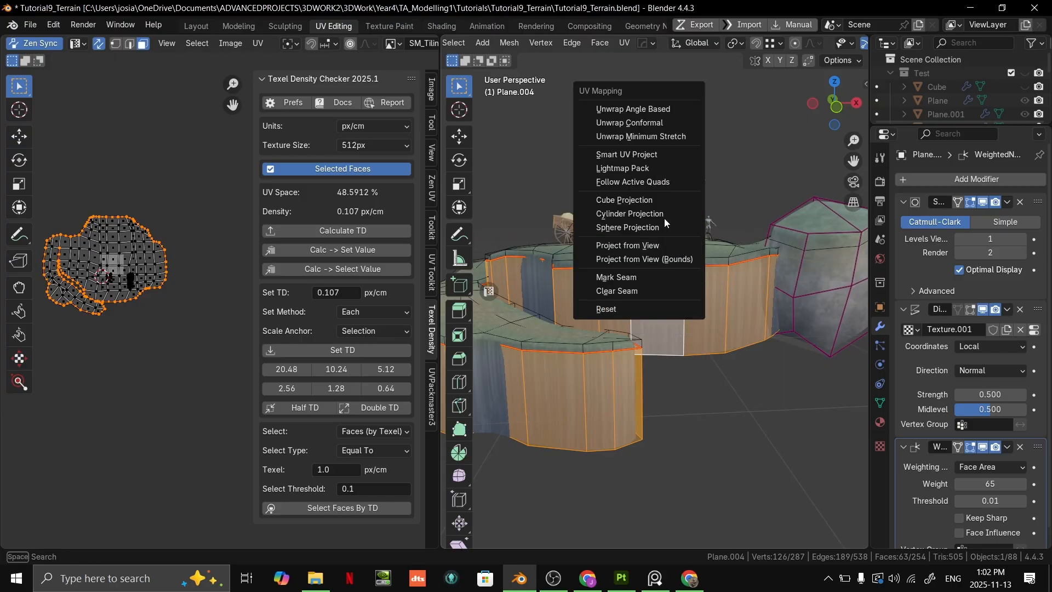
{"action": "left_click", "coordinate": [641, 199]}
{"action": "middle_click_drag", "start_coordinate": [714, 358], "coordinate": [795, 380]}
{"action": "scroll", "coordinate": [781, 383], "scroll_direction": "up", "scroll_amount": 3}
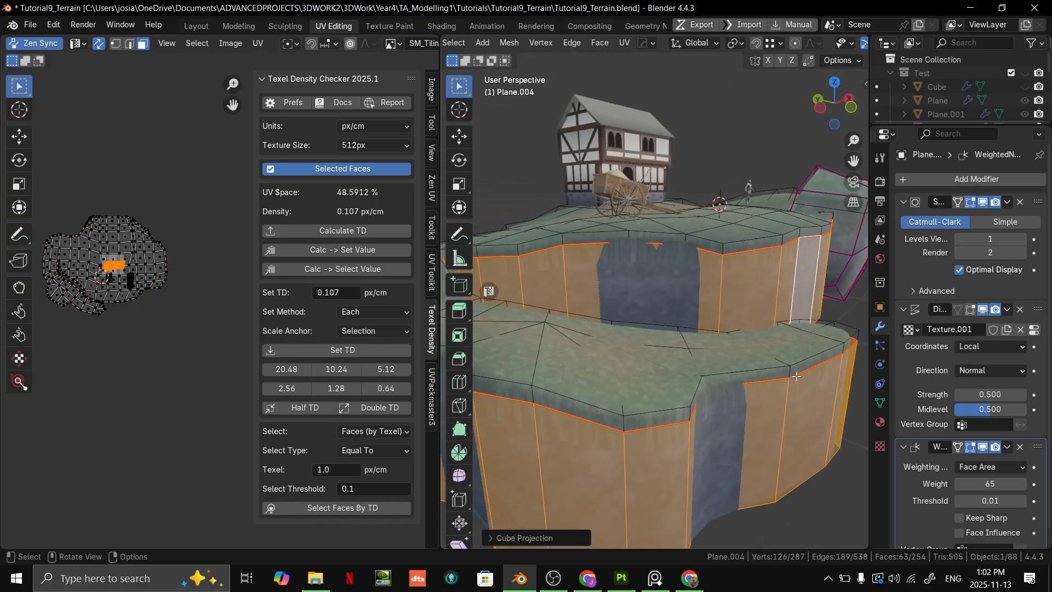
- Examine the cube-projected rock texture and its transition below the grass lip, comparing Object Mode and Edit Mode
{"action": "key", "text": "Tab"}
{"action": "middle_click_drag", "start_coordinate": [841, 344], "coordinate": [658, 315]}
{"action": "key", "text": "Tab"}
{"action": "scroll", "coordinate": [671, 278], "scroll_direction": "up", "scroll_amount": 2}
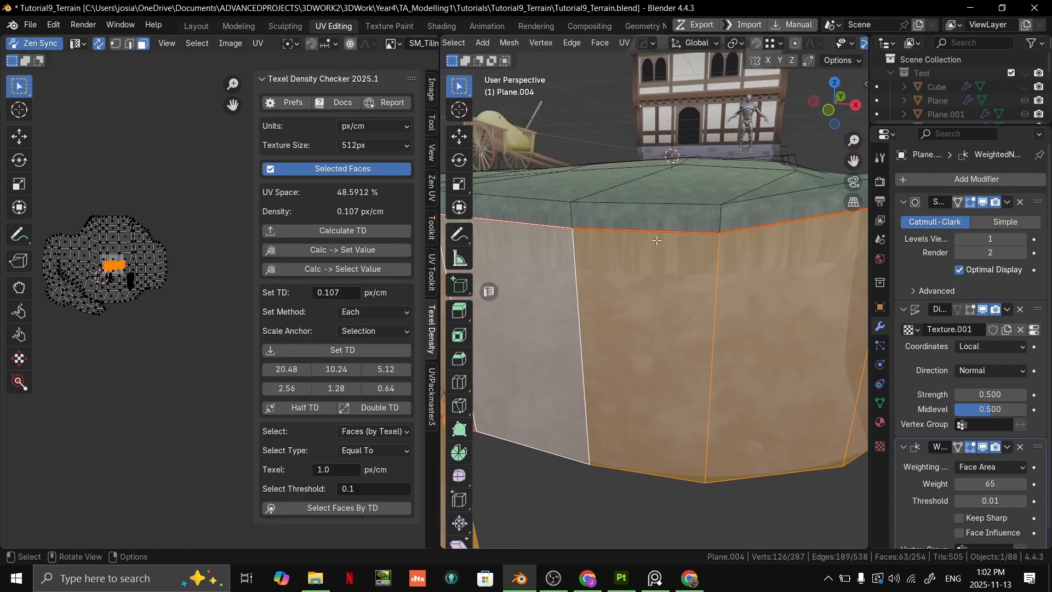
{"action": "scroll", "coordinate": [710, 224], "scroll_direction": "down", "scroll_amount": 3}
{"action": "key", "text": "Tab"}
{"action": "middle_click_drag", "start_coordinate": [710, 224], "coordinate": [712, 278]}
{"action": "key", "text": "Tab"}
{"action": "scroll", "coordinate": [692, 326], "scroll_direction": "up", "scroll_amount": 3}
{"action": "scroll", "coordinate": [709, 285], "scroll_direction": "down", "scroll_amount": 3}
{"action": "scroll", "coordinate": [712, 278], "scroll_direction": "up", "scroll_amount": 4}
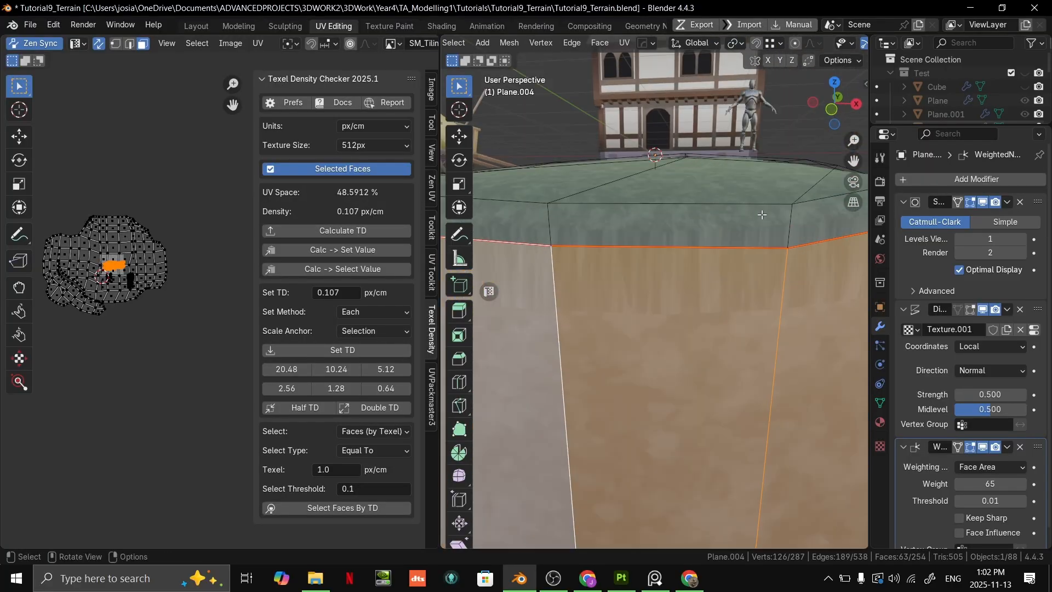
{"action": "middle_click_drag", "start_coordinate": [748, 215], "coordinate": [621, 284], "text": "shift"}
{"action": "scroll", "coordinate": [761, 241], "scroll_direction": "down", "scroll_amount": 4}
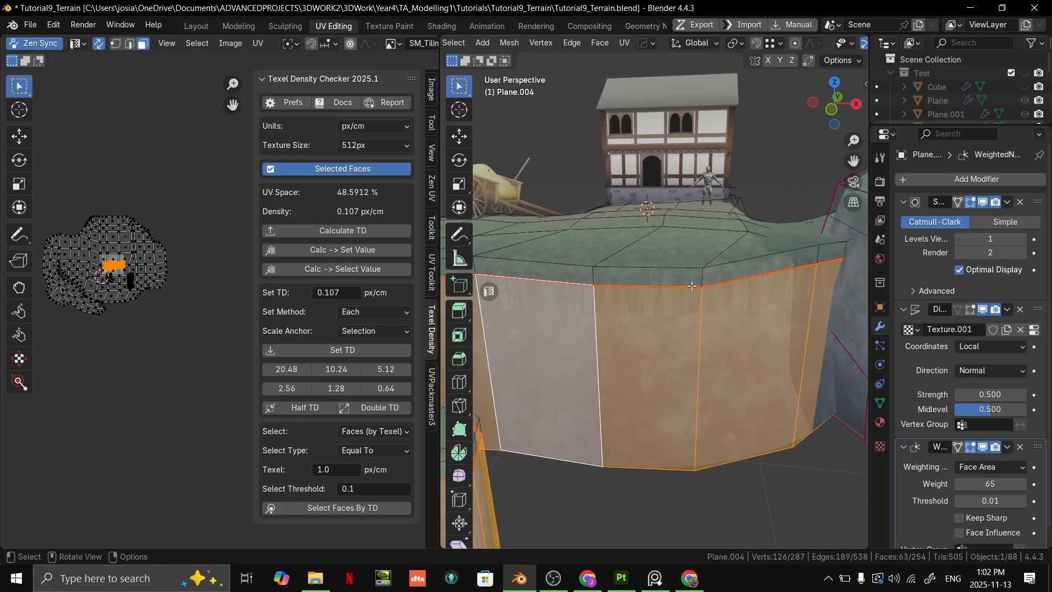
{"action": "scroll", "coordinate": [703, 290], "scroll_direction": "down", "scroll_amount": 3}
{"action": "key", "text": "Tab"}
{"action": "scroll", "coordinate": [712, 327], "scroll_direction": "up", "scroll_amount": 4}
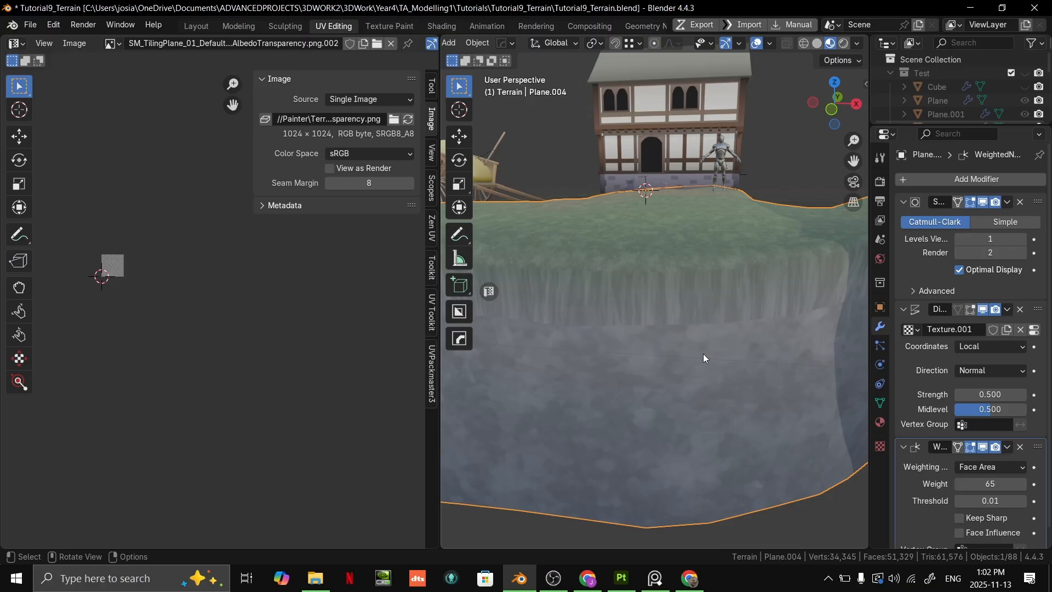
{"action": "key", "text": "Tab"}
{"action": "scroll", "coordinate": [694, 339], "scroll_direction": "down", "scroll_amount": 2}
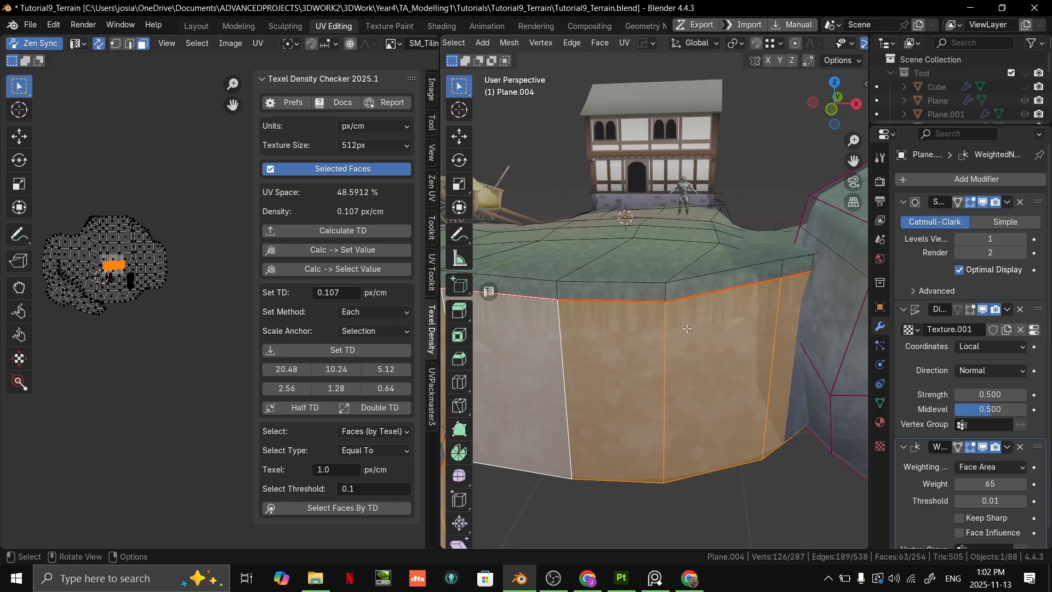
{"action": "scroll", "coordinate": [687, 329], "scroll_direction": "down", "scroll_amount": 2}
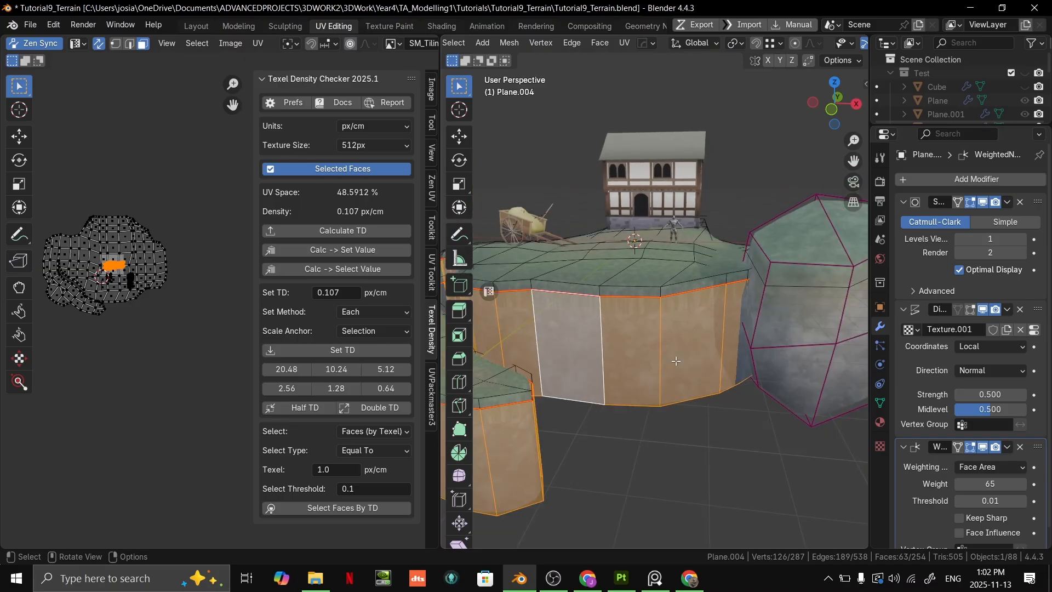
{"action": "scroll", "coordinate": [667, 337], "scroll_direction": "up", "scroll_amount": 3}
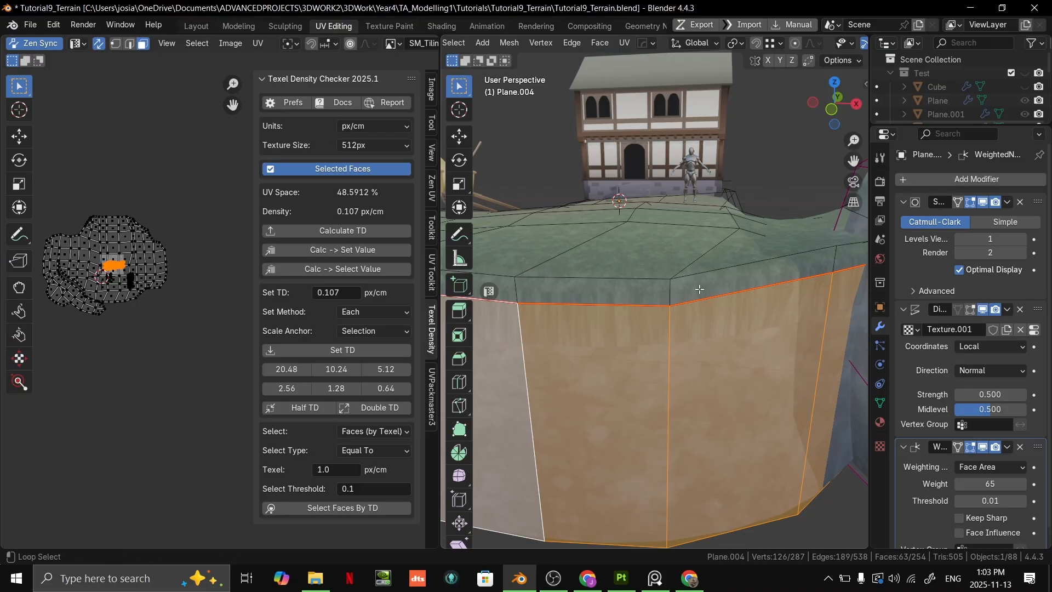
{"action": "left_click", "coordinate": [672, 292], "text": "alt+shift"}
{"action": "scroll", "coordinate": [678, 313], "scroll_direction": "down", "scroll_amount": 3}
{"action": "scroll", "coordinate": [678, 316], "scroll_direction": "up", "scroll_amount": 3}
{"action": "key", "text": "ctrl+z"}
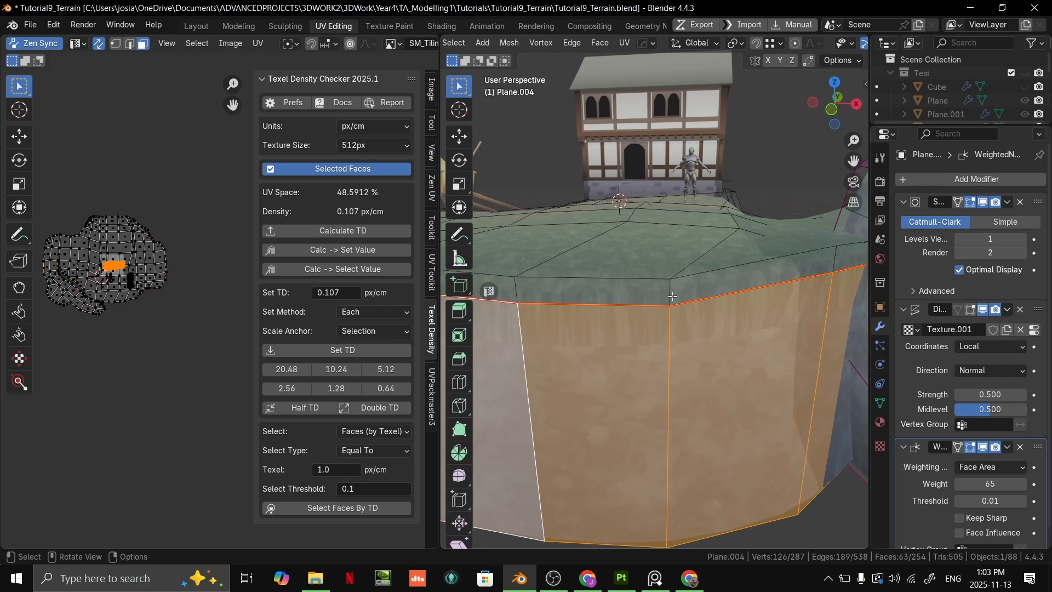
- Add the grass lip's face loop directly above the seam to the selected cliff wall faces
{"action": "left_click", "coordinate": [674, 293], "text": "alt+shift"}
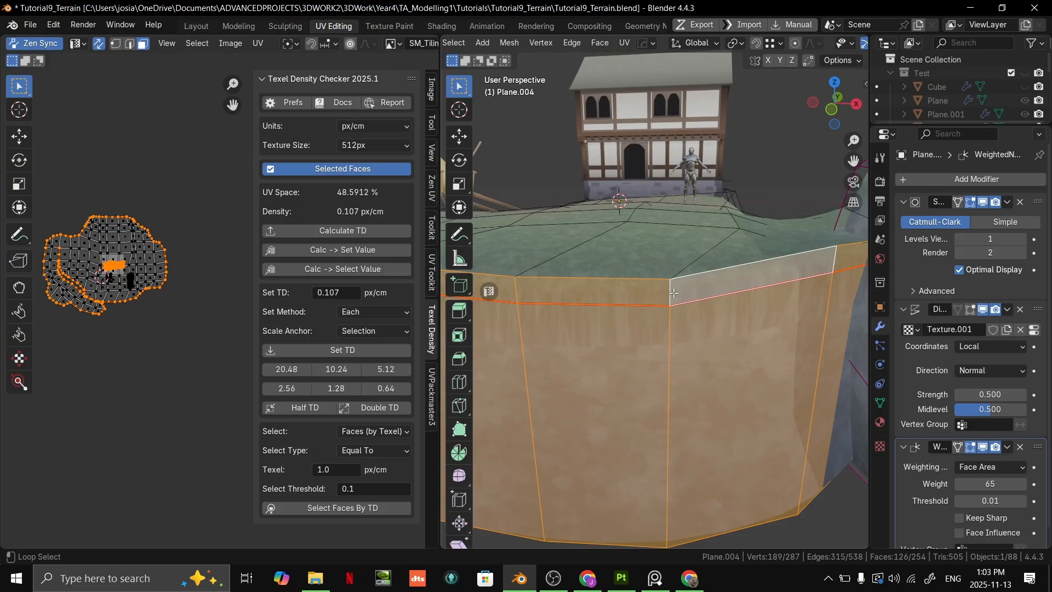
{"action": "scroll", "coordinate": [730, 317], "scroll_direction": "down", "scroll_amount": 4}
{"action": "middle_click_drag", "start_coordinate": [734, 326], "coordinate": [721, 341]}
{"action": "scroll", "coordinate": [720, 342], "scroll_direction": "up", "scroll_amount": 2}
{"action": "middle_click_drag", "start_coordinate": [745, 298], "coordinate": [724, 282], "text": "shift"}
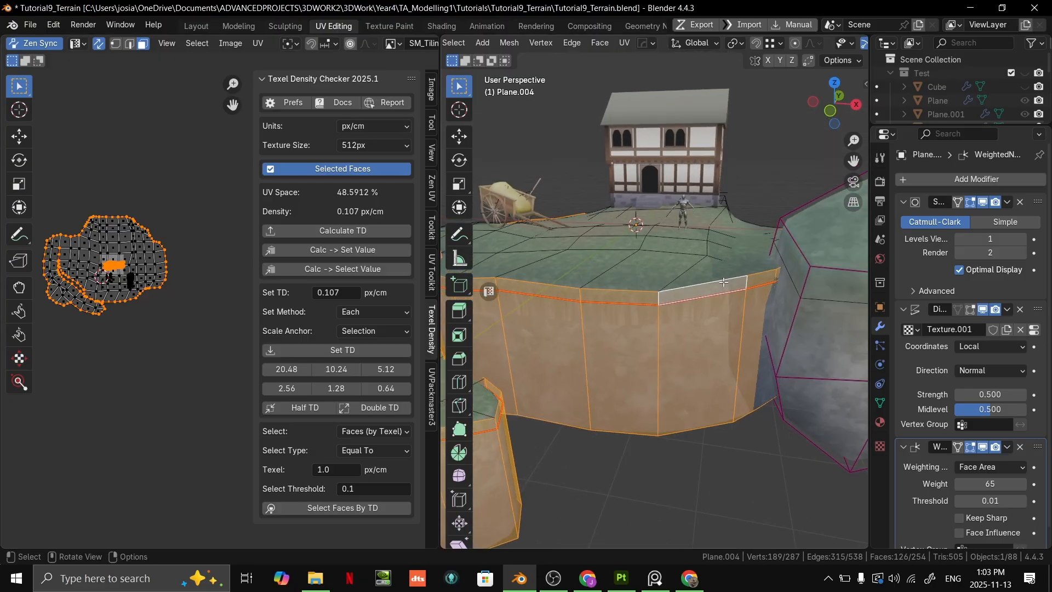
- Remap the selected walls and grass lip together with Cube Projection and check the surface in Object Mode
{"action": "key", "text": "u"}
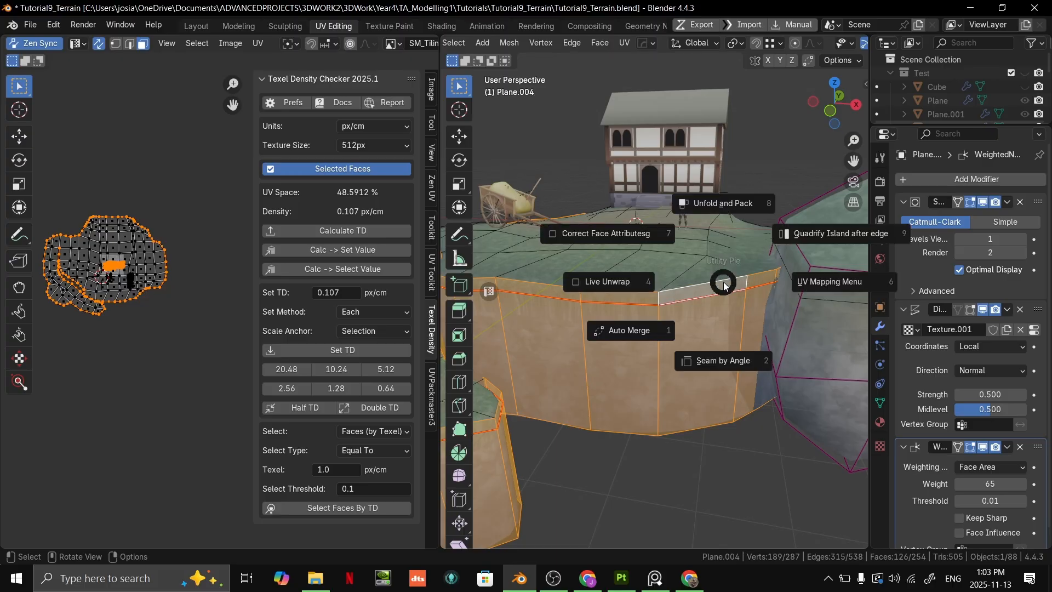
{"action": "left_click", "coordinate": [724, 282]}
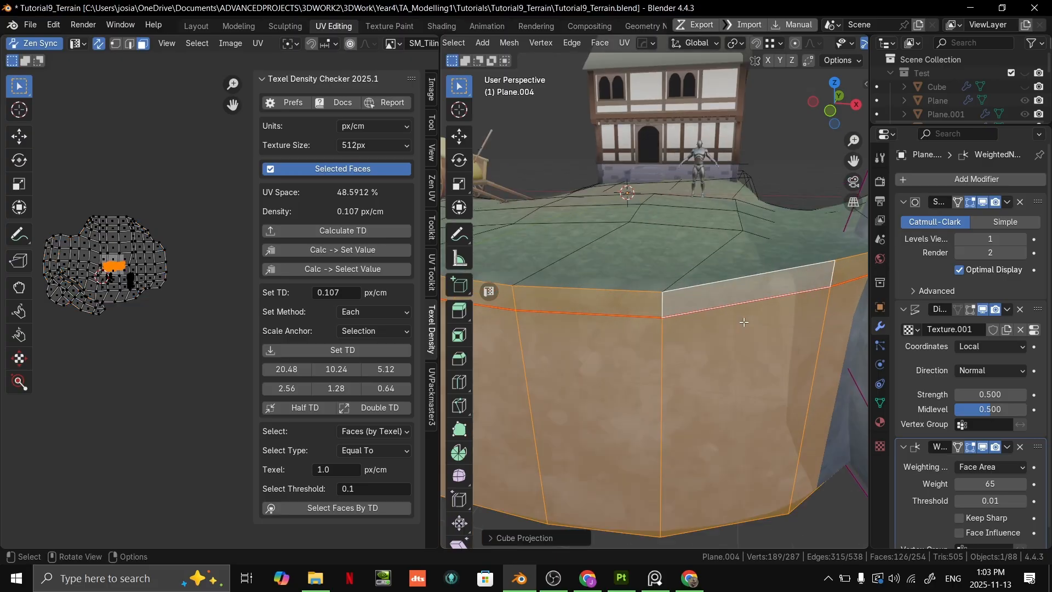
{"action": "key", "text": "Tab"}
{"action": "middle_click_drag", "start_coordinate": [744, 323], "coordinate": [617, 313]}
{"action": "key", "text": "Tab"}
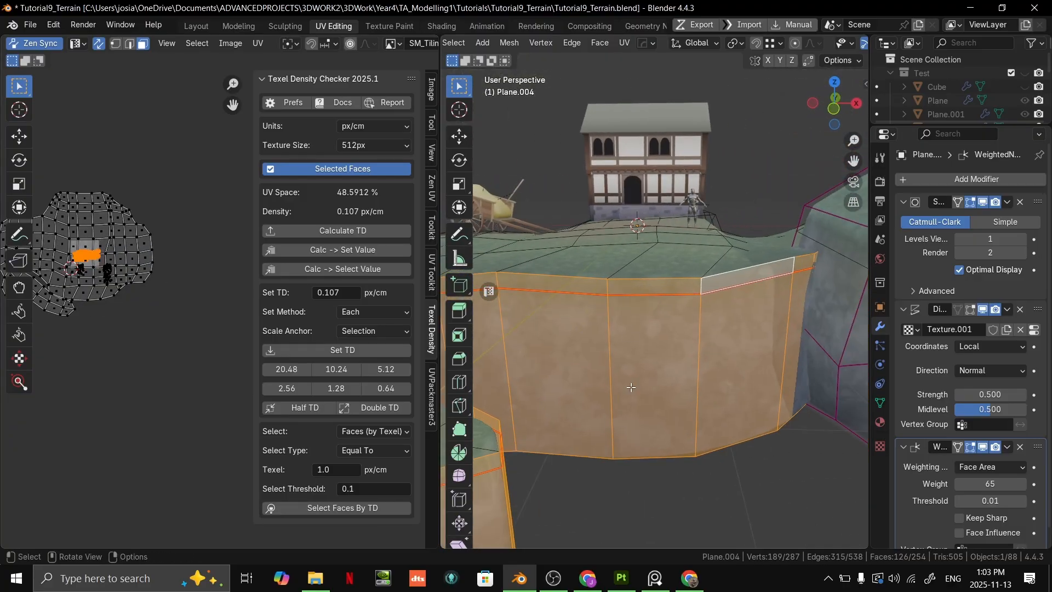
{"action": "middle_click_drag", "start_coordinate": [665, 393], "coordinate": [663, 287]}
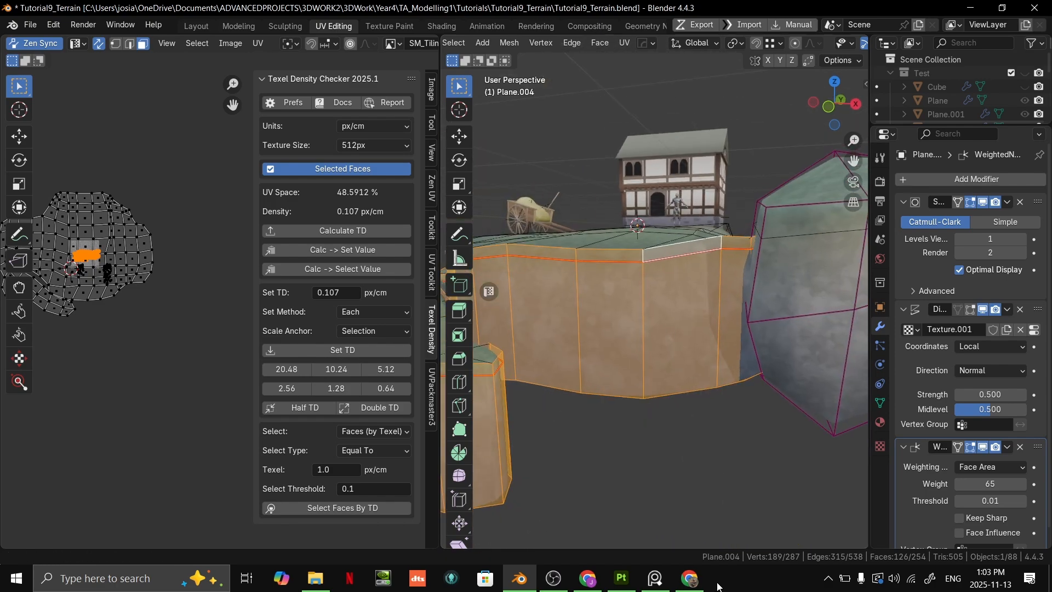
- Clear the selection, reselect the linked cliff wall faces up to the seam, and add the grass lip's face loop above them
{"action": "left_click", "coordinate": [692, 523]}
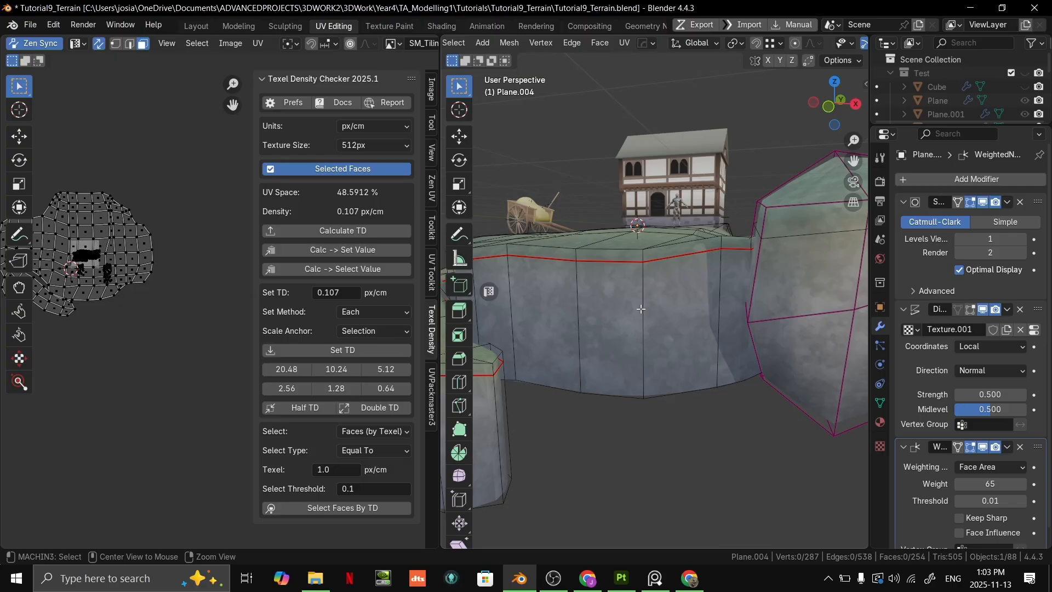
{"action": "scroll", "coordinate": [641, 304], "scroll_direction": "up", "scroll_amount": 2}
{"action": "left_click", "coordinate": [634, 271], "text": "alt"}
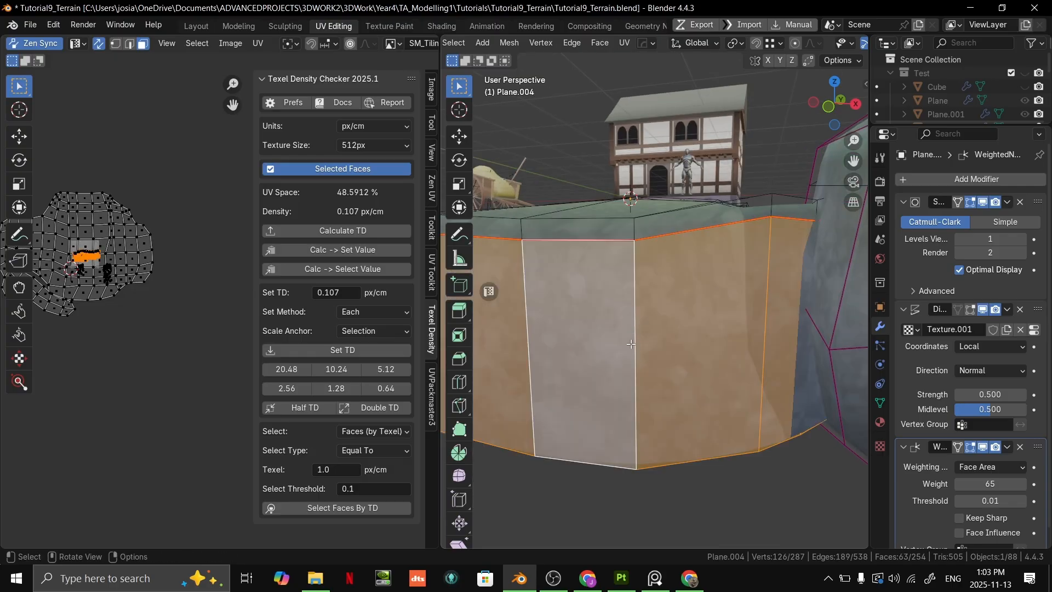
{"action": "scroll", "coordinate": [634, 272], "scroll_direction": "down", "scroll_amount": 4}
{"action": "middle_click_drag", "start_coordinate": [635, 271], "coordinate": [700, 353]}
{"action": "scroll", "coordinate": [693, 363], "scroll_direction": "up", "scroll_amount": 4}
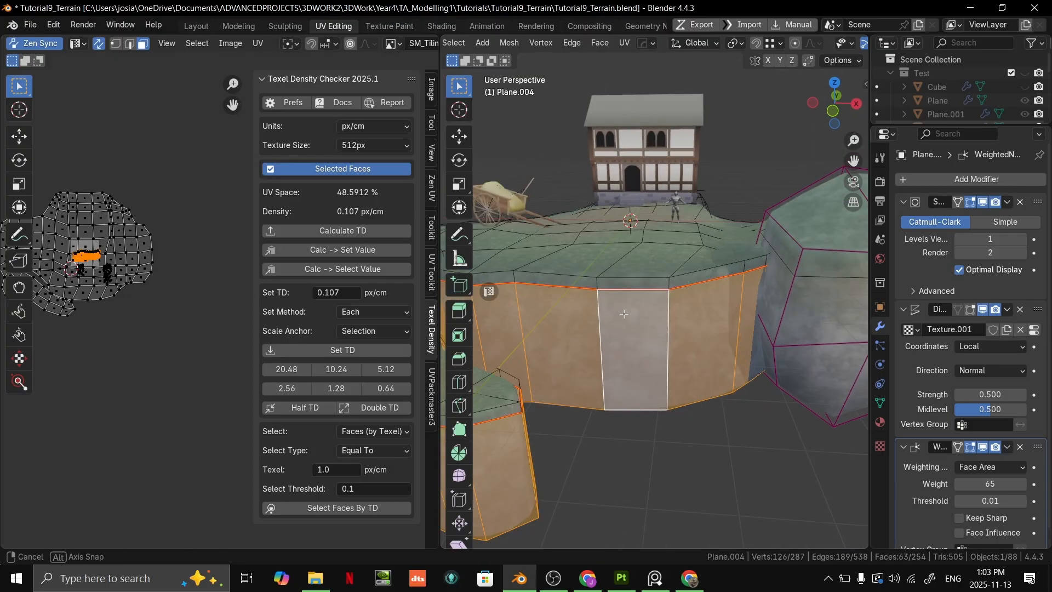
{"action": "scroll", "coordinate": [700, 353], "scroll_direction": "up", "scroll_amount": 2}
{"action": "left_click", "coordinate": [678, 280], "text": "alt+shift"}
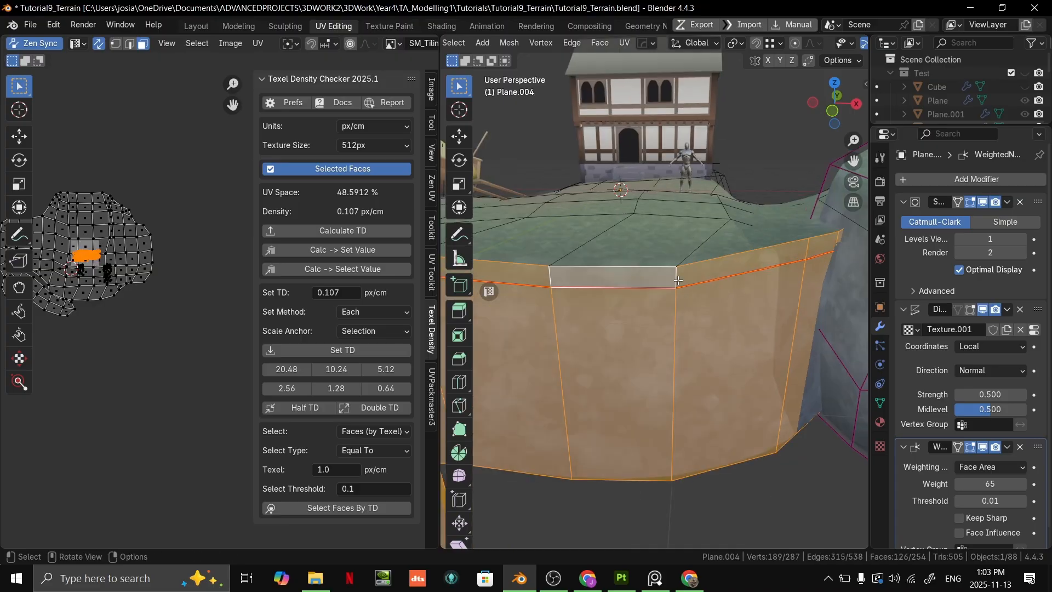
- Remap the selected cliff walls and grass lip with Cube Projection
{"action": "key", "text": "u"}
{"action": "key", "text": "u"}
{"action": "left_click", "coordinate": [648, 285]}
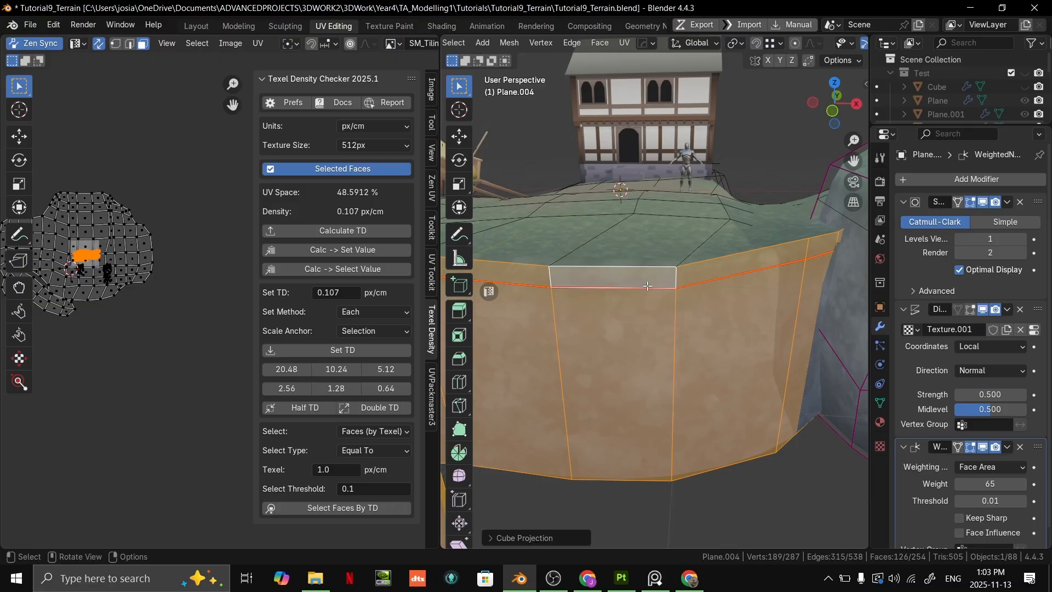
- Move the selected wall UVs into the empty area clear of the terrain's grass UV layout
{"action": "scroll", "coordinate": [648, 296], "scroll_direction": "down", "scroll_amount": 5}
{"action": "middle_click_drag", "start_coordinate": [62, 292], "coordinate": [253, 428], "text": "shift"}
{"action": "scroll", "coordinate": [151, 369], "scroll_direction": "down", "scroll_amount": 4}
{"action": "middle_click_drag", "start_coordinate": [144, 311], "coordinate": [77, 248], "text": "shift"}
{"action": "key", "text": "g"}
{"action": "right_click", "coordinate": [106, 225]}
{"action": "key", "text": "g"}
{"action": "left_click", "coordinate": [154, 319]}
{"action": "scroll", "coordinate": [148, 264], "scroll_direction": "up", "scroll_amount": 3}
{"action": "middle_click_drag", "start_coordinate": [125, 288], "coordinate": [183, 341]}
{"action": "scroll", "coordinate": [179, 359], "scroll_direction": "down", "scroll_amount": 3}
{"action": "key", "text": "g"}
{"action": "left_click", "coordinate": [198, 375]}
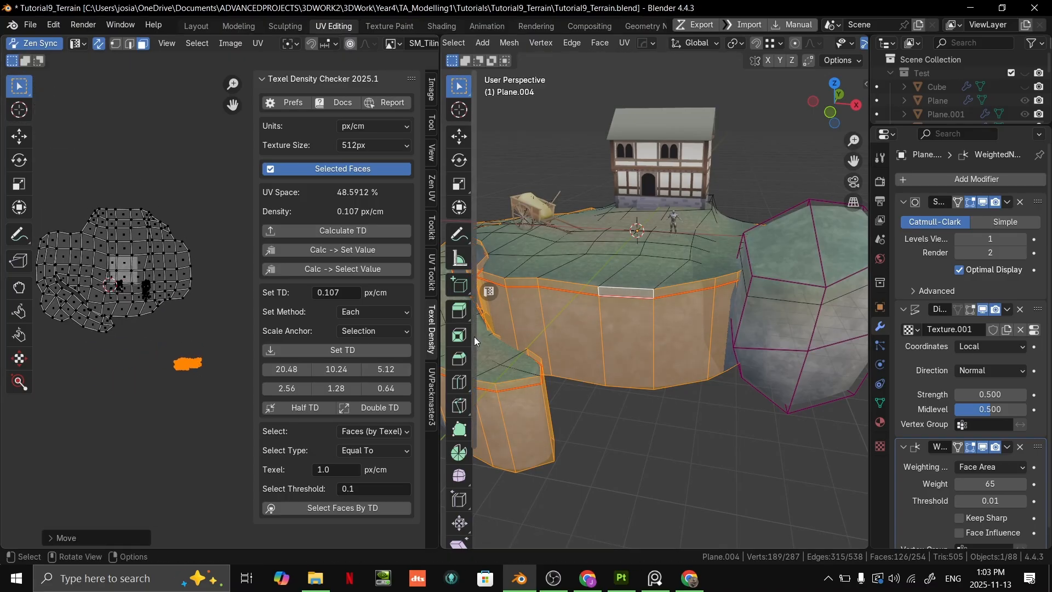
- Scale the selected wall UVs up to about twice their size
{"action": "scroll", "coordinate": [474, 337], "scroll_direction": "up", "scroll_amount": 4}
{"action": "key", "text": "s"}
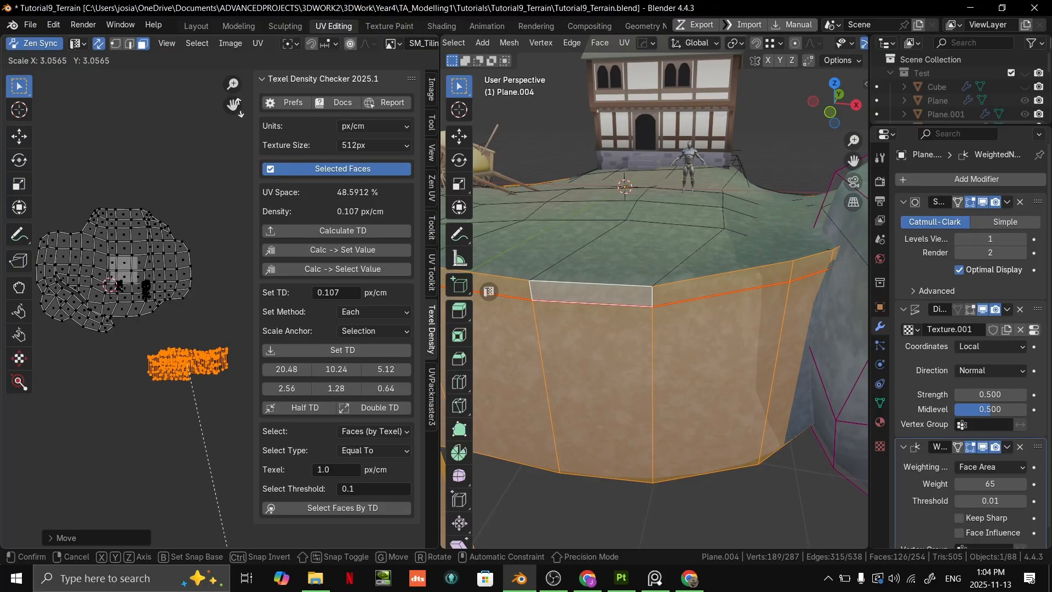
{"action": "left_click", "coordinate": [220, 528]}
- Examine the rescaled rock texture and the grass-to-rock transition in Object Mode, near the cart and along the cliff walls
{"action": "key", "text": "Tab"}
{"action": "middle_click_drag", "start_coordinate": [683, 430], "coordinate": [806, 379]}
{"action": "scroll", "coordinate": [738, 395], "scroll_direction": "down", "scroll_amount": 5}
{"action": "scroll", "coordinate": [702, 229], "scroll_direction": "up", "scroll_amount": 5}
{"action": "middle_click_drag", "start_coordinate": [702, 229], "coordinate": [640, 306]}
{"action": "scroll", "coordinate": [630, 278], "scroll_direction": "down", "scroll_amount": 3}
{"action": "scroll", "coordinate": [640, 307], "scroll_direction": "up", "scroll_amount": 3}
{"action": "key", "text": "Tab"}
{"action": "scroll", "coordinate": [697, 321], "scroll_direction": "down", "scroll_amount": 4}
{"action": "key", "text": "Tab"}
{"action": "scroll", "coordinate": [655, 328], "scroll_direction": "up", "scroll_amount": 3}
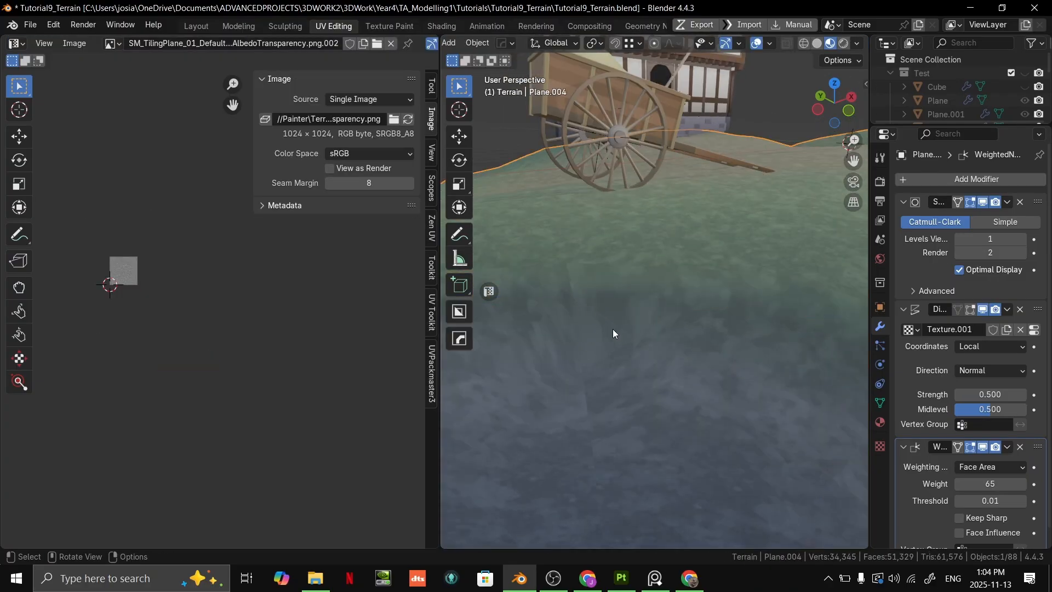
{"action": "scroll", "coordinate": [586, 338], "scroll_direction": "down", "scroll_amount": 4}
{"action": "middle_click_drag", "start_coordinate": [586, 338], "coordinate": [782, 357]}
{"action": "scroll", "coordinate": [748, 357], "scroll_direction": "up", "scroll_amount": 3}
- Compare the terrain in Edit Mode and Object Mode, from afar and close up, checking the grass lip for stretching
{"action": "key", "text": "Tab"}
{"action": "scroll", "coordinate": [689, 332], "scroll_direction": "down", "scroll_amount": 4}
{"action": "scroll", "coordinate": [685, 331], "scroll_direction": "down", "scroll_amount": 4}
{"action": "scroll", "coordinate": [639, 294], "scroll_direction": "up", "scroll_amount": 4}
{"action": "scroll", "coordinate": [639, 294], "scroll_direction": "down", "scroll_amount": 5}
{"action": "scroll", "coordinate": [782, 356], "scroll_direction": "up", "scroll_amount": 5}
{"action": "key", "text": "Tab"}
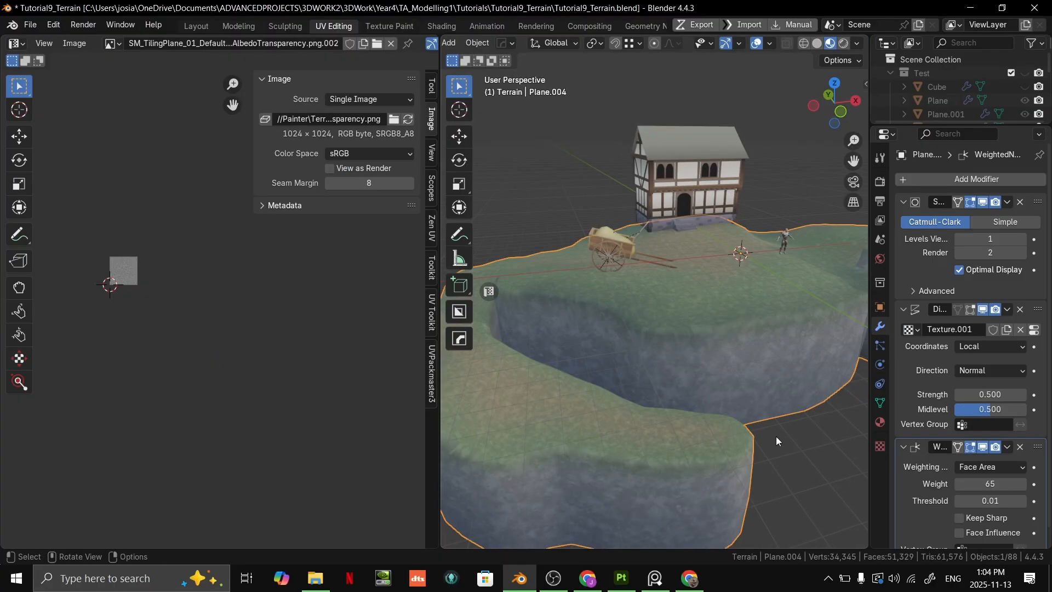
{"action": "middle_click_drag", "start_coordinate": [807, 445], "coordinate": [742, 334]}
{"action": "key", "text": "Tab"}
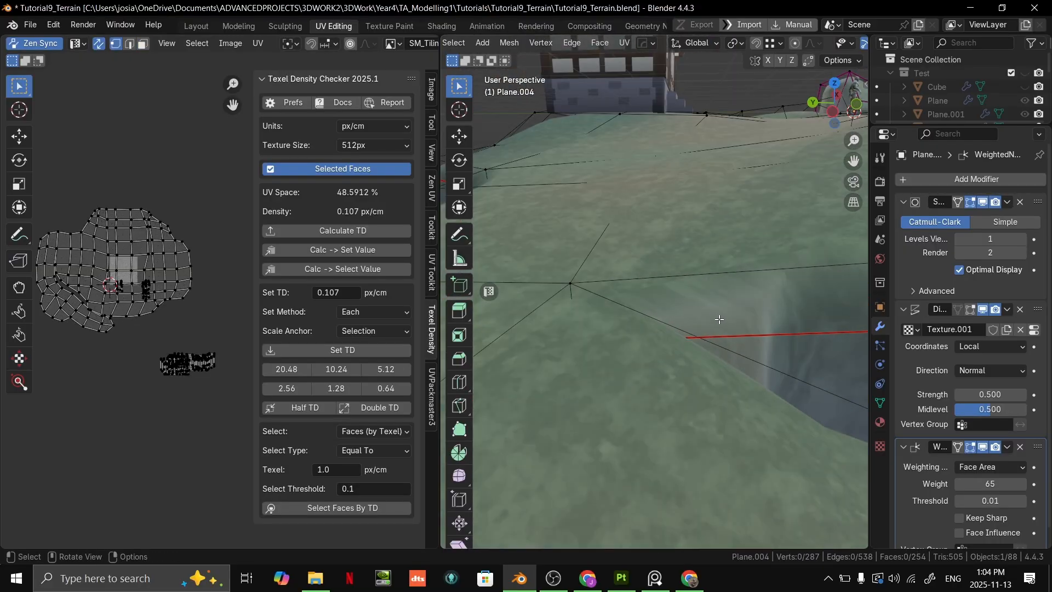
{"action": "left_click", "coordinate": [737, 316]}
{"action": "middle_click_drag", "start_coordinate": [160, 400], "coordinate": [271, 424]}
{"action": "middle_click_drag", "start_coordinate": [629, 342], "coordinate": [650, 278]}
{"action": "key", "text": "Tab"}
{"action": "scroll", "coordinate": [728, 288], "scroll_direction": "down", "scroll_amount": 3}
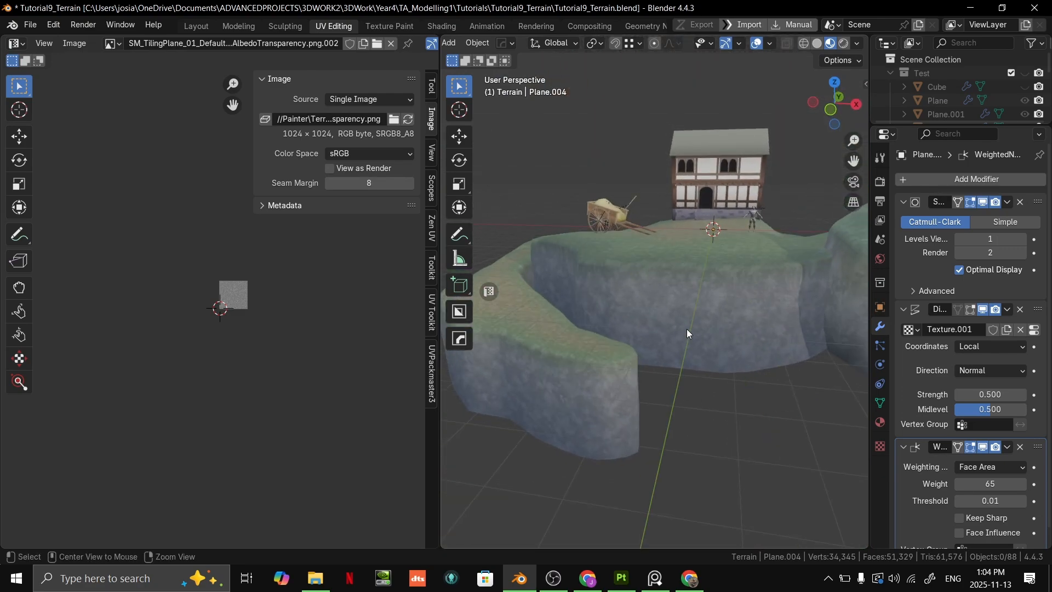
- Switch to the presentation, view the Blending and Final Detailing - Vertex Colour Shading slides, and return to Blender
{"action": "key", "text": "alt+Tab"}
{"action": "key", "text": "Right"}
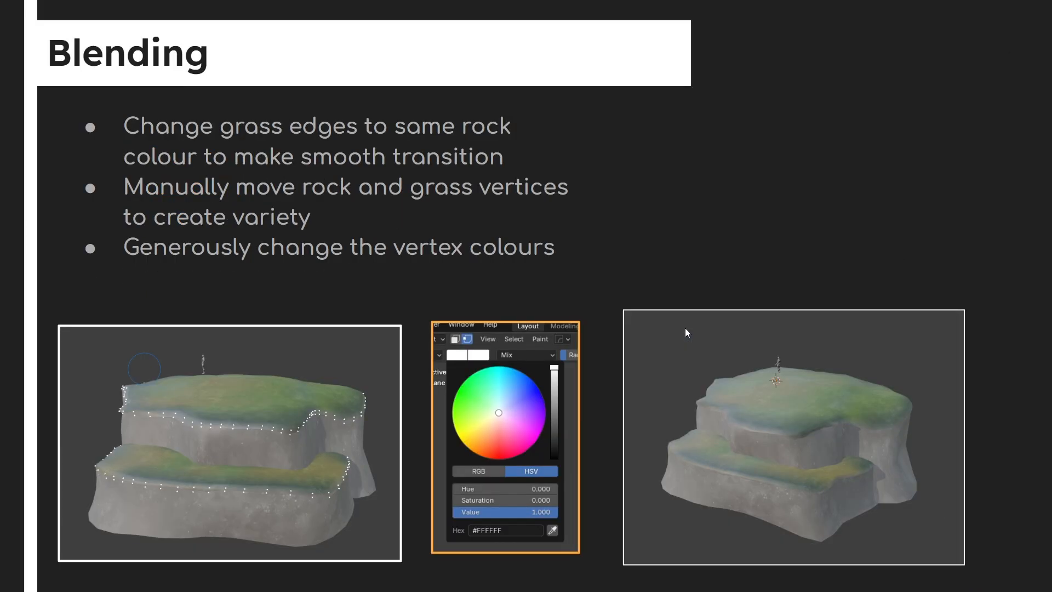
{"action": "key", "text": "Right"}
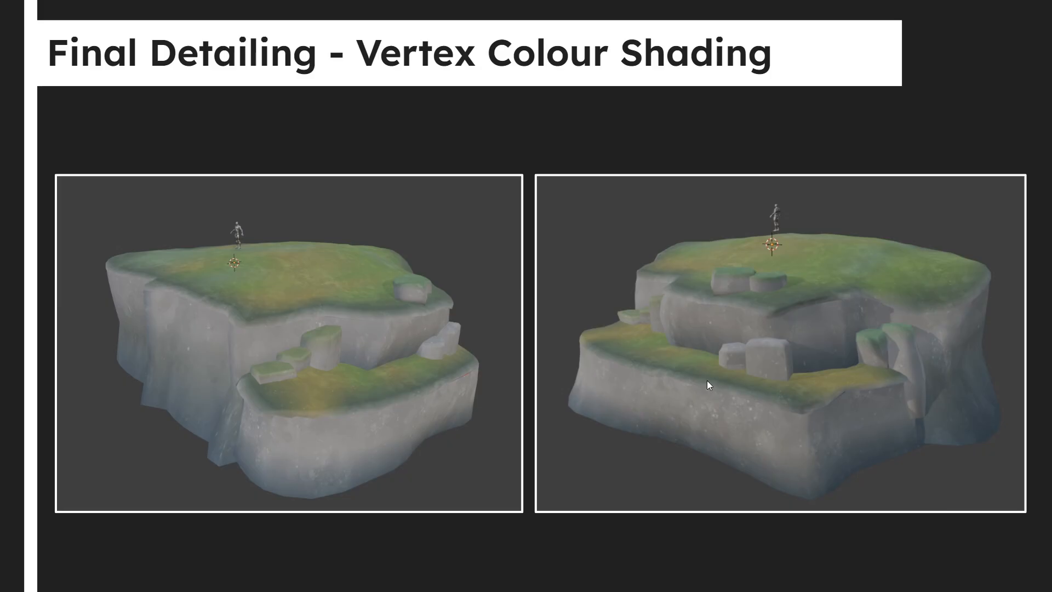
{"action": "key", "text": "alt+Tab"}
{"action": "left_click", "coordinate": [570, 237]}
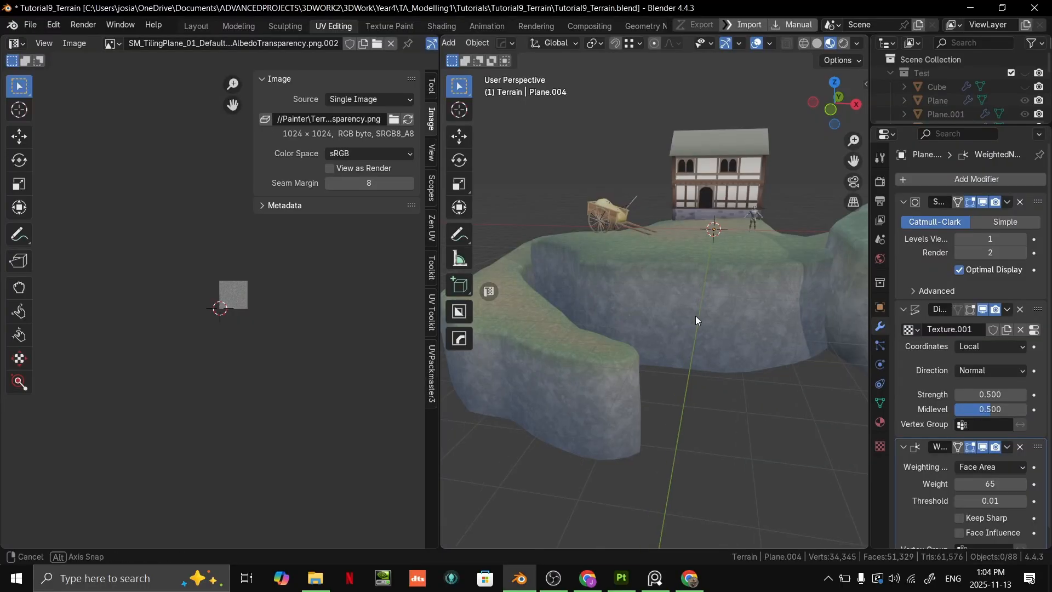
- Switch to the Layout workspace and view the terrain's cliff walls from the front
{"action": "middle_click_drag", "start_coordinate": [742, 301], "coordinate": [535, 212]}
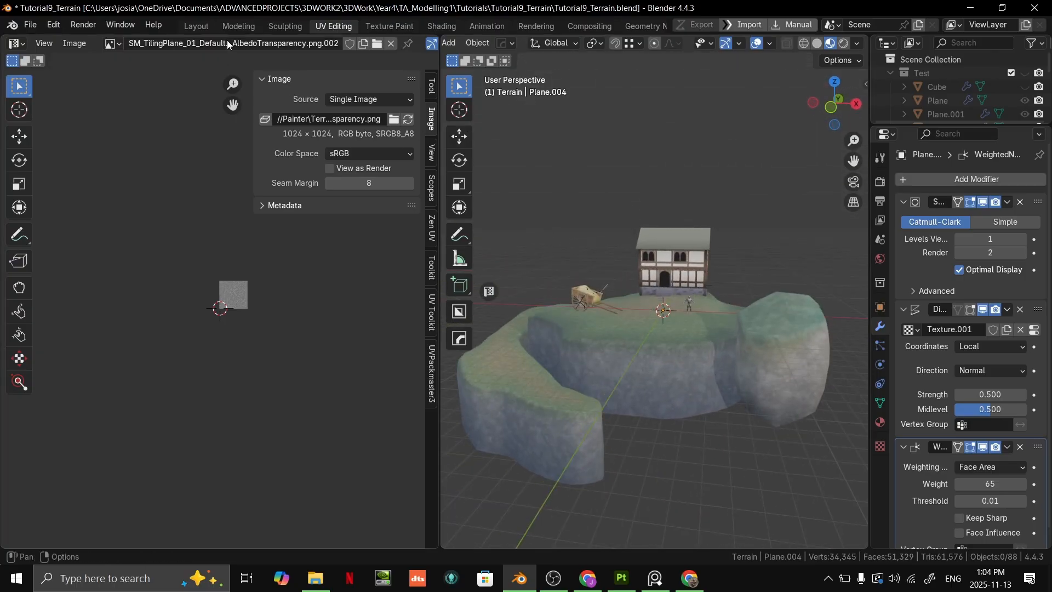
{"action": "left_click", "coordinate": [206, 26]}
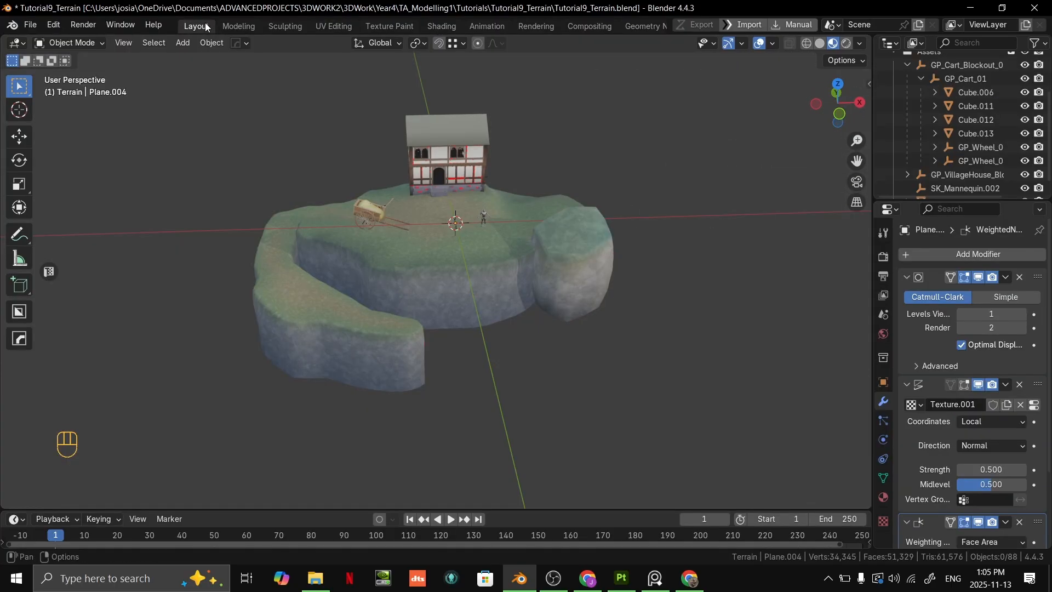
{"action": "middle_click_drag", "start_coordinate": [328, 197], "coordinate": [230, 137]}
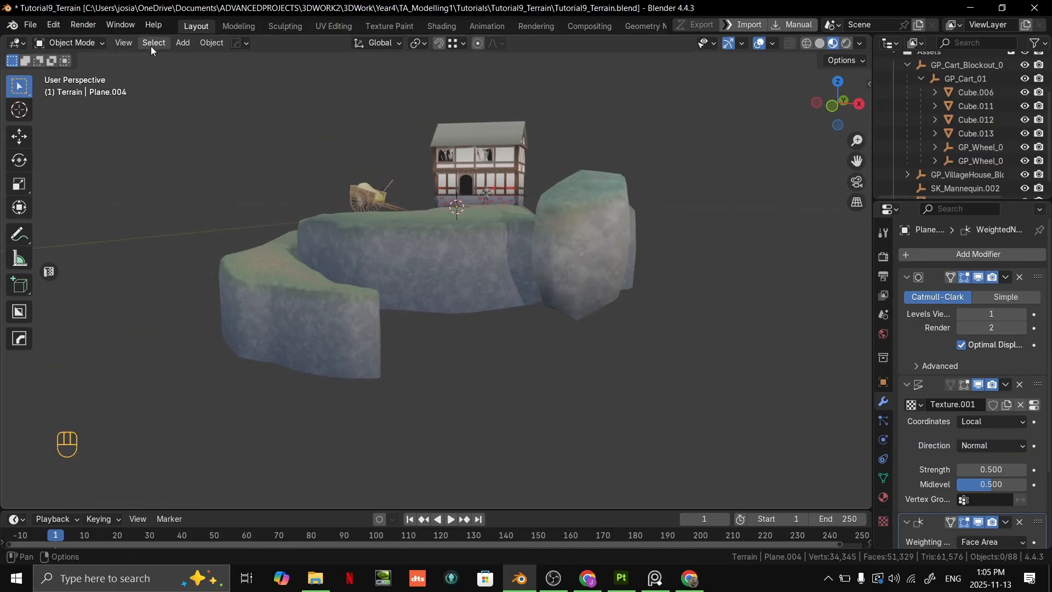
- Annotate the cliffs' bottom edges, wall height and outer silhouette with freehand strokes
{"action": "left_click", "coordinate": [20, 236]}
{"action": "left_click_drag", "start_coordinate": [379, 312], "coordinate": [395, 310]}
{"action": "left_click_drag", "start_coordinate": [216, 342], "coordinate": [404, 366]}
{"action": "mouse_move", "coordinate": [404, 366]}
{"action": "middle_mouse_down"}
{"action": "mouse_move", "coordinate": [536, 366]}
{"action": "mouse_move", "coordinate": [507, 362]}
{"action": "middle_mouse_up"}
{"action": "left_click_drag", "start_coordinate": [186, 342], "coordinate": [405, 403]}
{"action": "mouse_move", "coordinate": [405, 405]}
{"action": "middle_mouse_down"}
{"action": "mouse_move", "coordinate": [367, 417]}
{"action": "mouse_move", "coordinate": [242, 359]}
{"action": "mouse_move", "coordinate": [399, 371]}
{"action": "mouse_move", "coordinate": [234, 386]}
{"action": "middle_mouse_up"}
{"action": "mouse_move", "coordinate": [573, 351]}
{"action": "middle_mouse_down"}
{"action": "mouse_move", "coordinate": [396, 416]}
{"action": "mouse_move", "coordinate": [442, 394]}
{"action": "mouse_move", "coordinate": [331, 404]}
{"action": "mouse_move", "coordinate": [442, 367]}
{"action": "middle_mouse_up"}
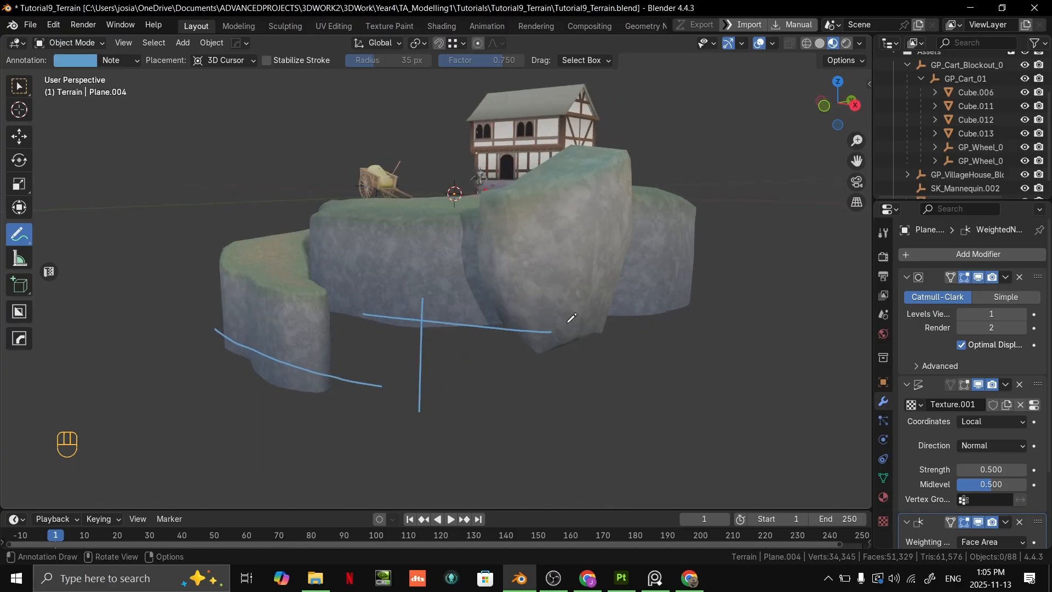
{"action": "left_click_drag", "start_coordinate": [693, 307], "coordinate": [698, 263]}
{"action": "left_click_drag", "start_coordinate": [647, 158], "coordinate": [647, 159]}
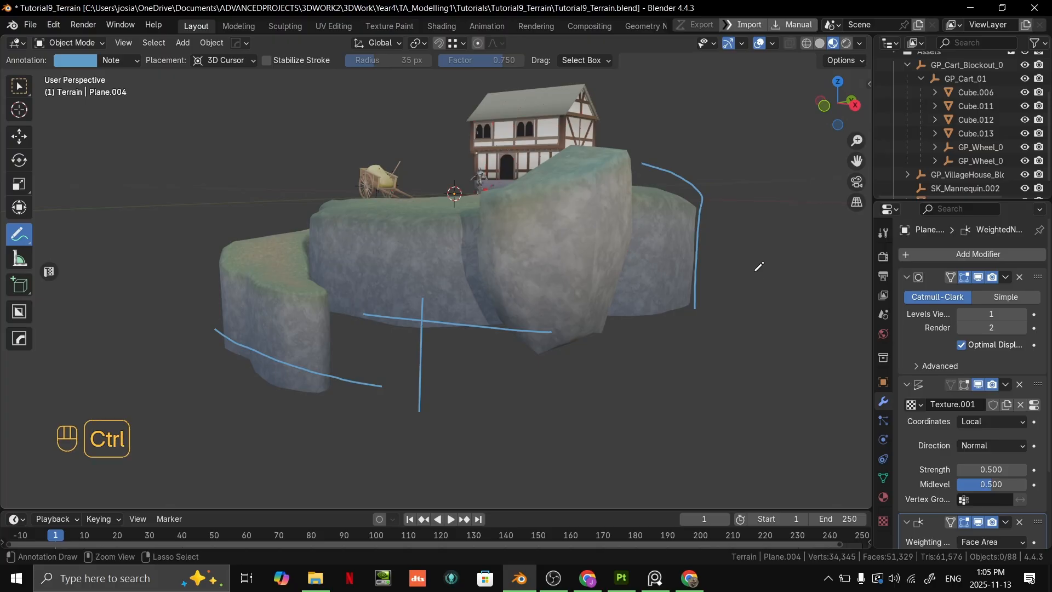
- Undo the annotation strokes and return to the Select Box tool
{"action": "mouse_move", "coordinate": [703, 272]}
{"action": "middle_mouse_down"}
{"action": "mouse_move", "coordinate": [723, 275]}
{"action": "mouse_move", "coordinate": [732, 296]}
{"action": "middle_mouse_up"}
{"action": "key", "text": "ctrl+z"}
{"action": "key", "text": "ctrl+z"}
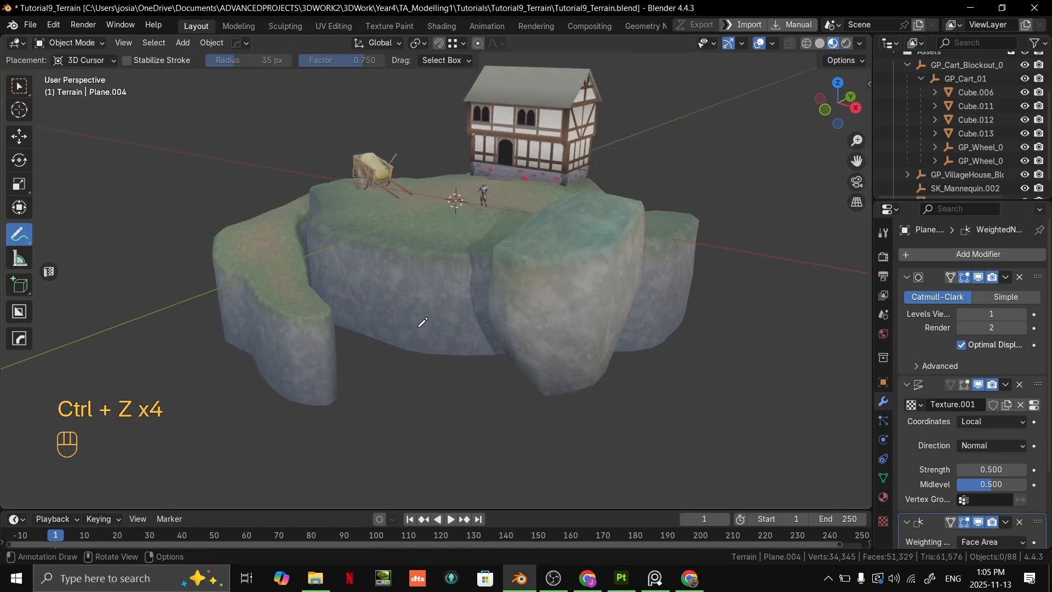
{"action": "middle_click_drag", "start_coordinate": [668, 307], "coordinate": [567, 304]}
{"action": "left_click", "coordinate": [18, 86]}
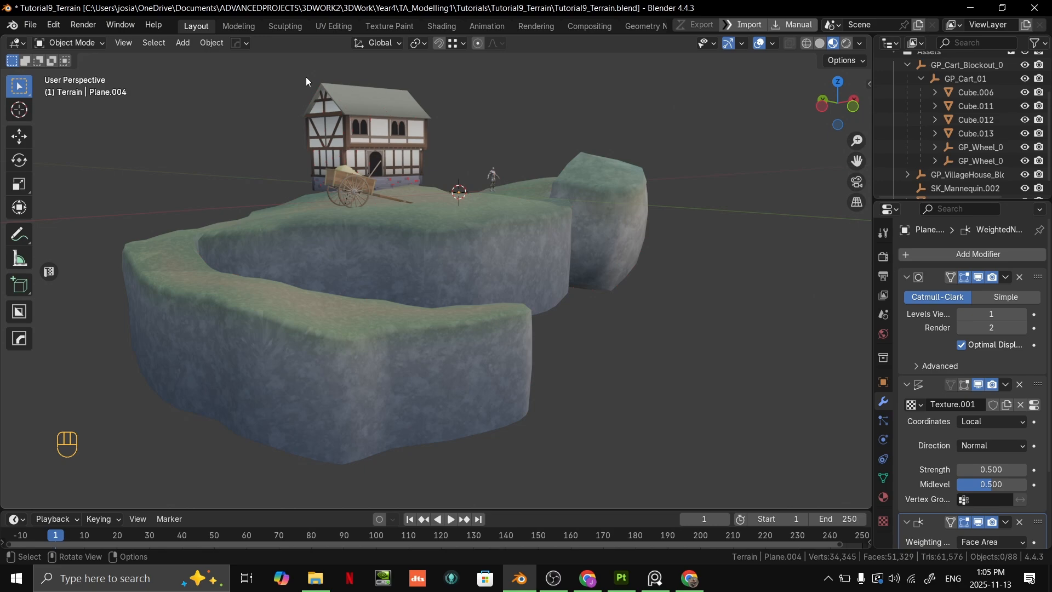
- Enter Edit Mode on the terrain and select the open edge loop along the bottom of the cliff walls in edge mode
{"action": "middle_click_drag", "start_coordinate": [398, 197], "coordinate": [456, 163]}
{"action": "scroll", "coordinate": [416, 245], "scroll_direction": "up", "scroll_amount": 2}
{"action": "scroll", "coordinate": [456, 167], "scroll_direction": "down", "scroll_amount": 3}
{"action": "left_click", "coordinate": [465, 249]}
{"action": "middle_click_drag", "start_coordinate": [465, 249], "coordinate": [492, 314]}
{"action": "key", "text": "Tab"}
{"action": "key", "text": "2"}
{"action": "left_click", "coordinate": [469, 333], "text": "alt"}
{"action": "scroll", "coordinate": [515, 321], "scroll_direction": "down", "scroll_amount": 4}
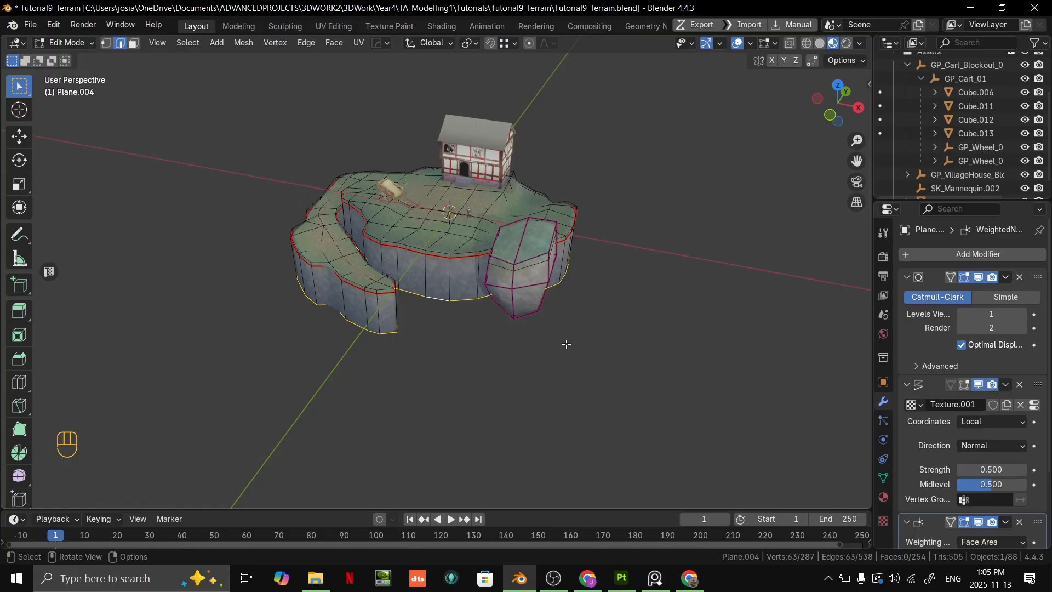
- Scale the cliffs' bottom edge loop outward by about 1.05, then by 1.02, and check the flared walls in Object Mode
{"action": "scroll", "coordinate": [566, 334], "scroll_direction": "up", "scroll_amount": 2}
{"action": "key", "text": "s"}
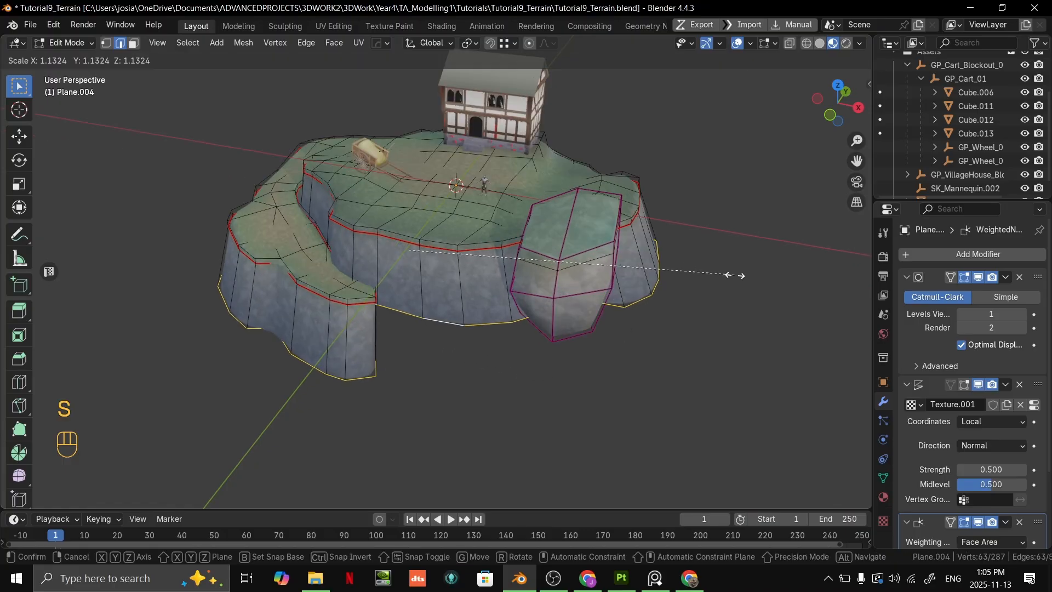
{"action": "left_click", "coordinate": [706, 277]}
{"action": "middle_click_drag", "start_coordinate": [706, 277], "coordinate": [630, 280]}
{"action": "key", "text": "s"}
{"action": "left_click", "coordinate": [683, 278]}
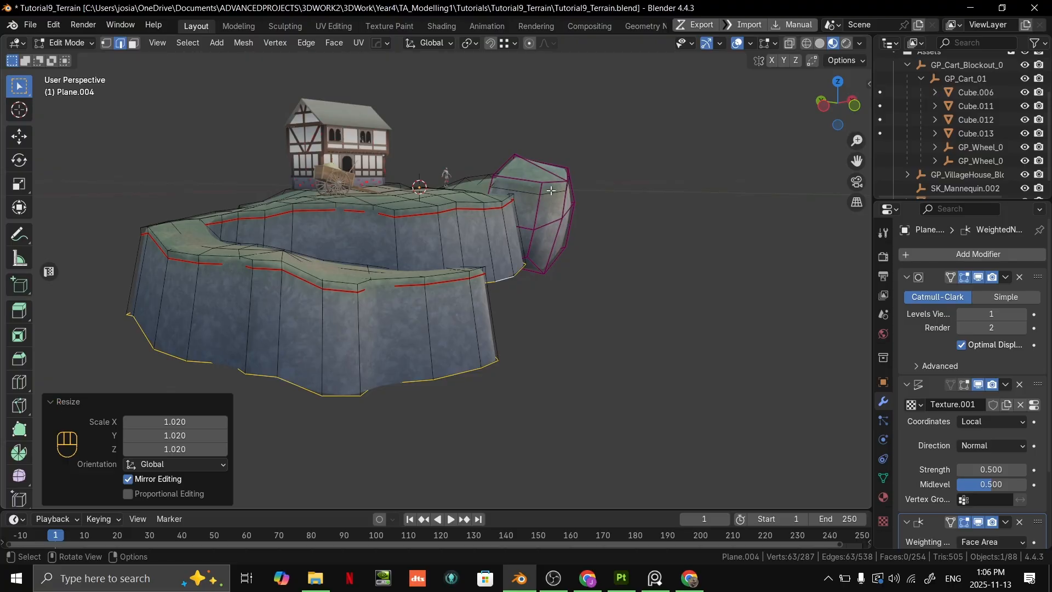
{"action": "key", "text": "Tab"}
{"action": "middle_click_drag", "start_coordinate": [625, 290], "coordinate": [591, 266]}
- Add one centred horizontal loop cut around the middle of the cliff walls in Edit Mode
{"action": "key", "text": "Tab"}
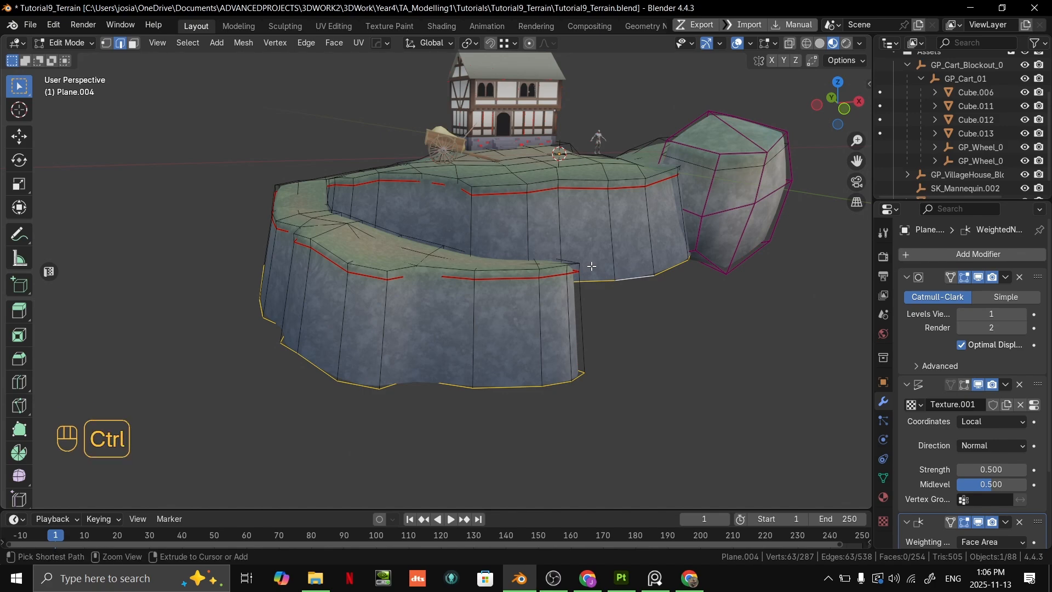
{"action": "key", "text": "ctrl+r"}
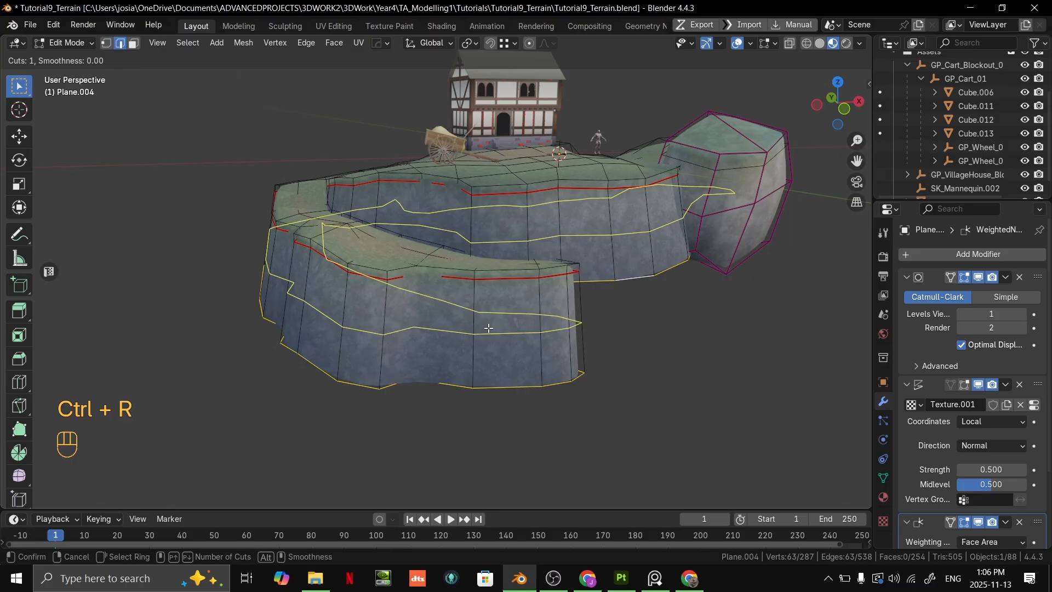
{"action": "left_click", "coordinate": [488, 326]}
{"action": "right_click", "coordinate": [532, 319]}
- Move a vertex on the lower ledge's wall in vertex mode to break up its straight profile
{"action": "middle_click_drag", "start_coordinate": [439, 348], "coordinate": [386, 326], "text": "shift"}
{"action": "scroll", "coordinate": [504, 287], "scroll_direction": "up", "scroll_amount": 2}
{"action": "key", "text": "1"}
{"action": "left_click", "coordinate": [389, 315]}
{"action": "middle_click_drag", "start_coordinate": [513, 200], "coordinate": [493, 264], "text": "shift"}
{"action": "key", "text": "g"}
{"action": "left_click", "coordinate": [496, 261]}
- Reposition two more vertices on the lower ledge's cliff wall to make its silhouette irregular
{"action": "left_click", "coordinate": [481, 366]}
{"action": "middle_click_drag", "start_coordinate": [488, 361], "coordinate": [554, 357]}
{"action": "mouse_move", "coordinate": [548, 359]}
{"action": "middle_mouse_down", "text": "shift"}
{"action": "mouse_move", "coordinate": [519, 366]}
{"action": "mouse_move", "coordinate": [555, 374]}
{"action": "middle_mouse_up", "text": "shift"}
{"action": "key", "text": "g"}
{"action": "left_click", "coordinate": [571, 386]}
{"action": "left_click", "coordinate": [549, 280]}
{"action": "middle_click_drag", "start_coordinate": [550, 281], "coordinate": [570, 355]}
{"action": "key", "text": "g"}
{"action": "left_click", "coordinate": [623, 282]}
{"action": "scroll", "coordinate": [570, 355], "scroll_direction": "up", "scroll_amount": 4}
{"action": "left_click", "coordinate": [619, 296]}
{"action": "left_click", "coordinate": [620, 275], "text": "shift"}
{"action": "middle_click_drag", "start_coordinate": [680, 284], "coordinate": [517, 290], "text": "shift"}
{"action": "key", "text": "g"}
{"action": "right_click", "coordinate": [709, 264]}
- Select a seam vertex and the lip vertex above it on the lower ledge, and move the pair to vary the grass edge
{"action": "left_click", "coordinate": [533, 269]}
{"action": "key", "text": "g"}
{"action": "right_click", "coordinate": [635, 281]}
{"action": "left_click", "coordinate": [529, 250], "text": "shift"}
{"action": "scroll", "coordinate": [517, 291], "scroll_direction": "down", "scroll_amount": 3}
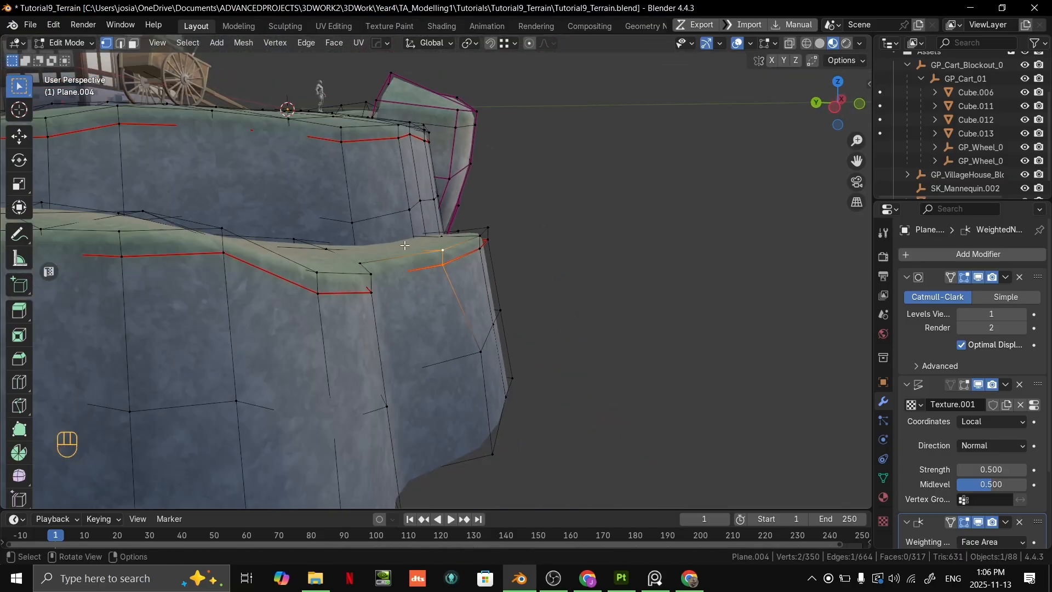
{"action": "scroll", "coordinate": [421, 270], "scroll_direction": "up", "scroll_amount": 4}
{"action": "key", "text": "g"}
{"action": "left_click", "coordinate": [528, 239]}
{"action": "middle_click_drag", "start_coordinate": [528, 241], "coordinate": [343, 314]}
{"action": "key", "text": "g"}
{"action": "left_click", "coordinate": [272, 278]}
- Pull a seam vertex down the lower ledge's wall and move the grass-edge vertex above it slightly up and inward
{"action": "scroll", "coordinate": [343, 313], "scroll_direction": "up", "scroll_amount": 3}
{"action": "left_click", "coordinate": [404, 304]}
{"action": "key", "text": "g"}
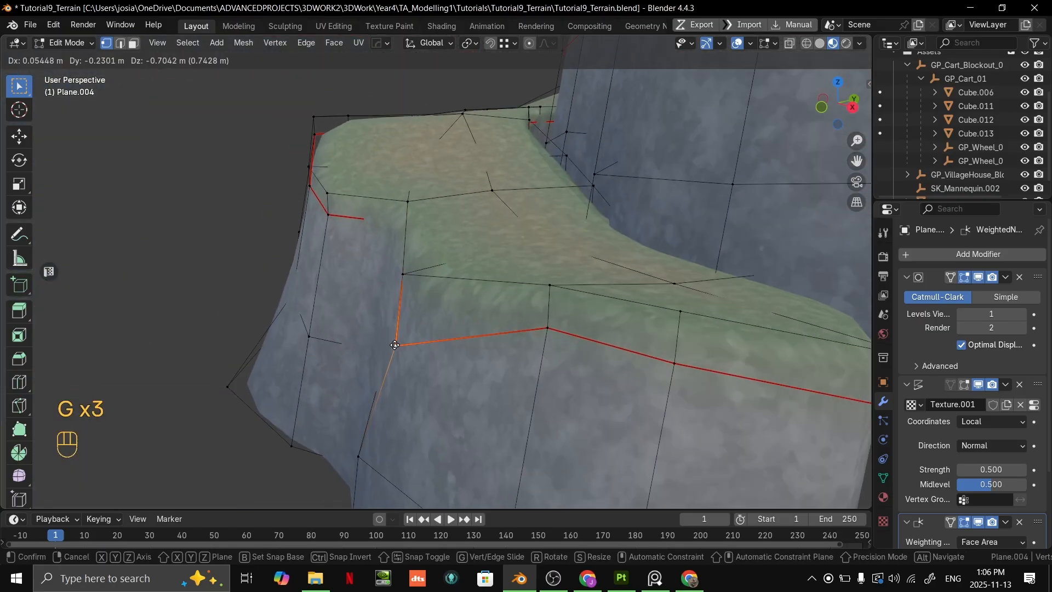
{"action": "left_click", "coordinate": [385, 367]}
{"action": "left_click", "coordinate": [403, 274]}
{"action": "key", "text": "g"}
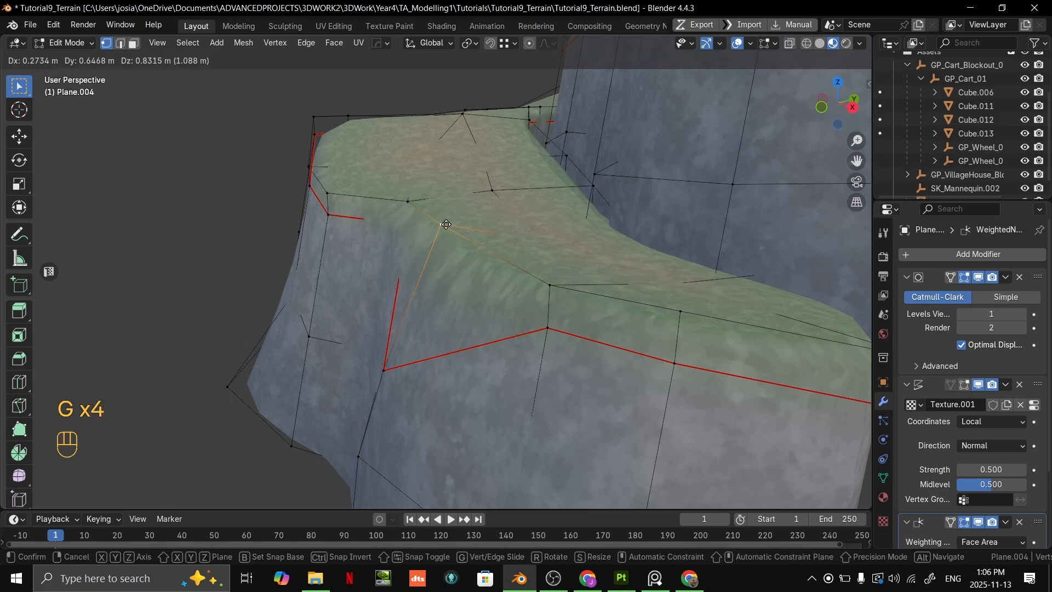
{"action": "left_click", "coordinate": [422, 258]}
- Pull the mid-wall vertex at the lower ledge's end outward so the rock bulges
{"action": "middle_click_drag", "start_coordinate": [422, 263], "coordinate": [393, 294]}
{"action": "left_click", "coordinate": [502, 344]}
{"action": "middle_click_drag", "start_coordinate": [503, 344], "coordinate": [482, 382], "text": "shift"}
{"action": "left_click", "coordinate": [443, 407], "text": "shift"}
{"action": "key", "text": "g"}
{"action": "left_click", "coordinate": [490, 383]}
- Place the lower ledge's grass-edge vertex and lower the seam and lip vertex pair at the ledge's end
{"action": "left_click", "coordinate": [435, 264]}
{"action": "left_click", "coordinate": [439, 231], "text": "shift"}
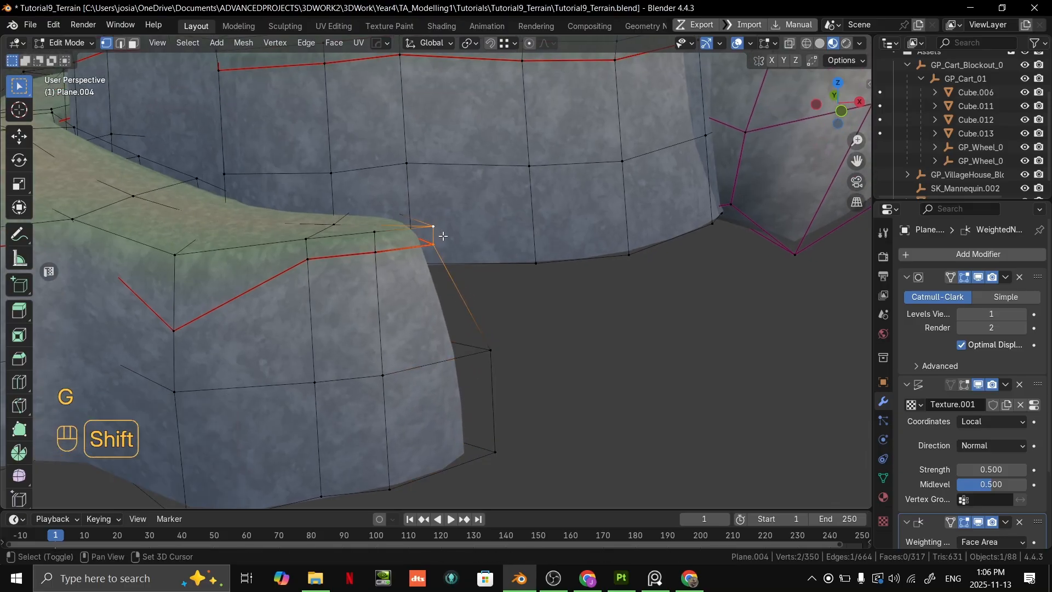
{"action": "key", "text": "g"}
{"action": "left_click", "coordinate": [444, 284]}
- Lower the next two seam and lip vertex pairs along the lower ledge's grass edge, one pair at a time
{"action": "left_click", "coordinate": [375, 252]}
{"action": "left_click", "coordinate": [376, 232], "text": "shift"}
{"action": "key", "text": "g"}
{"action": "left_click", "coordinate": [329, 250]}
{"action": "left_click", "coordinate": [308, 259]}
{"action": "left_click", "coordinate": [306, 240], "text": "shift"}
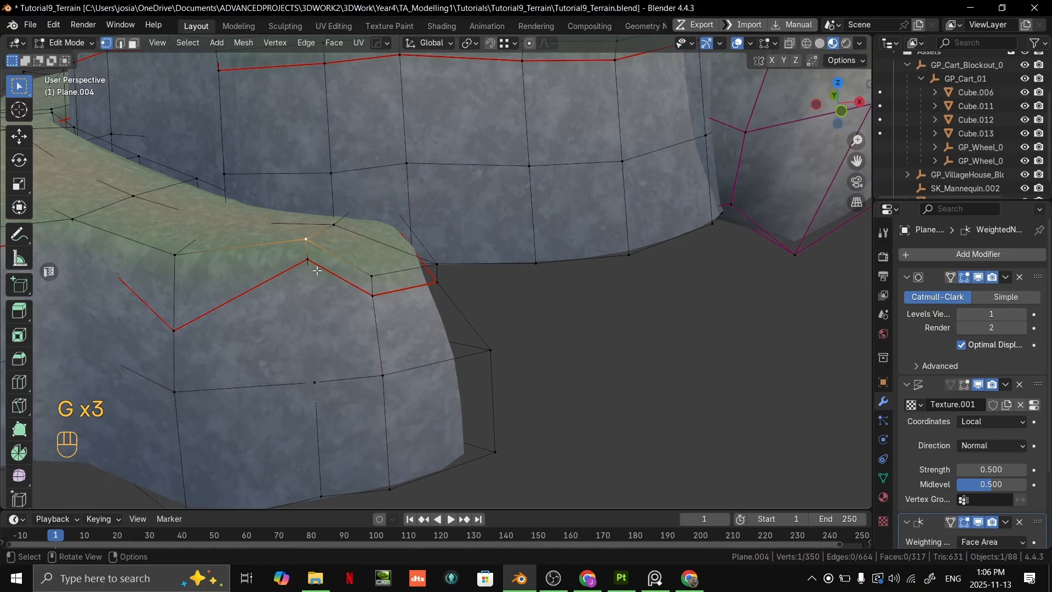
{"action": "key", "text": "g"}
{"action": "left_click", "coordinate": [314, 294]}
- Select another vertex along the cliff's edge and shift it to break up the outline
{"action": "middle_click_drag", "start_coordinate": [314, 291], "coordinate": [263, 251]}
{"action": "middle_click_drag", "start_coordinate": [507, 219], "coordinate": [504, 186], "text": "shift"}
{"action": "left_click", "coordinate": [482, 145], "text": "shift"}
{"action": "key", "text": "g"}
{"action": "left_click", "coordinate": [442, 141]}
{"action": "middle_click_drag", "start_coordinate": [504, 186], "coordinate": [597, 331], "text": "shift"}
- Select a seam vertex with the lip vertex above it on the cliff edge and shift the pair sideways
{"action": "left_click", "coordinate": [507, 311]}
{"action": "left_click", "coordinate": [512, 219], "text": "shift"}
{"action": "left_click", "coordinate": [514, 203], "text": "shift"}
{"action": "middle_click_drag", "start_coordinate": [515, 204], "coordinate": [471, 236]}
{"action": "key", "text": "g"}
{"action": "left_click", "coordinate": [395, 231]}
- Select the lip, seam and mid-wall vertices of one column on the upper cliff wall and shift them about 0.70 m along X
{"action": "middle_click_drag", "start_coordinate": [471, 235], "coordinate": [549, 237], "text": "shift"}
{"action": "middle_click_drag", "start_coordinate": [453, 234], "coordinate": [430, 213]}
{"action": "left_click", "coordinate": [430, 213]}
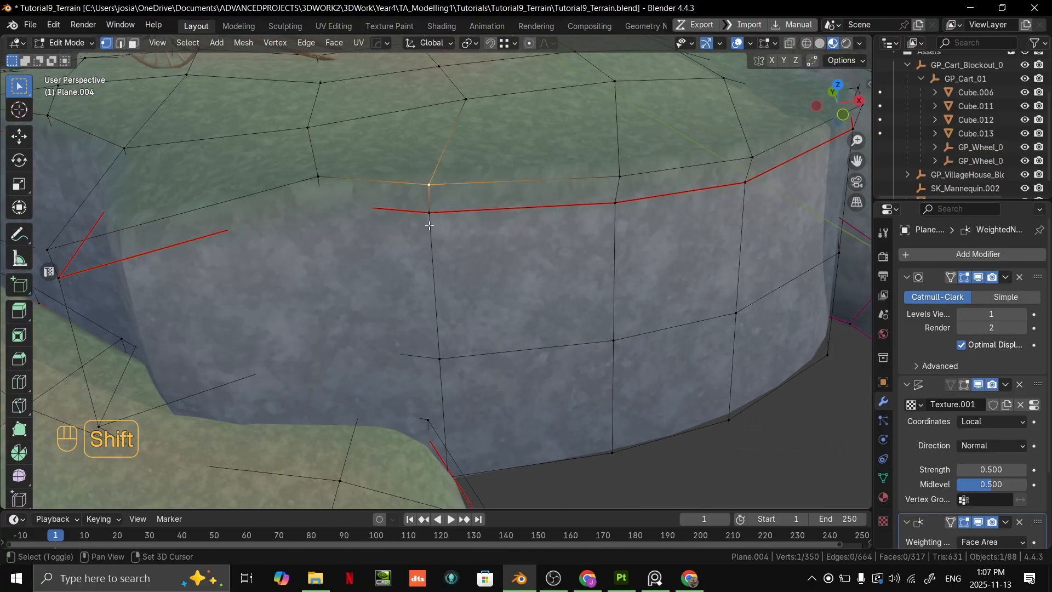
{"action": "middle_click_drag", "start_coordinate": [450, 253], "coordinate": [440, 257]}
{"action": "scroll", "coordinate": [440, 258], "scroll_direction": "down", "scroll_amount": 1}
{"action": "left_click", "coordinate": [447, 325], "text": "shift"}
{"action": "key", "text": "g"}
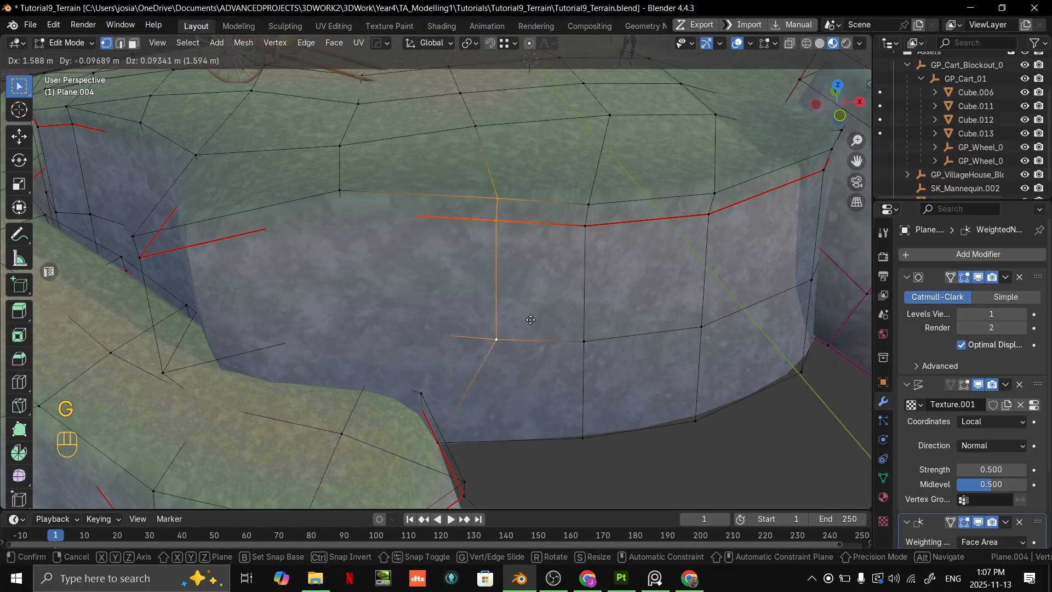
{"action": "left_click", "coordinate": [506, 322]}
{"action": "middle_click_drag", "start_coordinate": [500, 319], "coordinate": [516, 377], "text": "shift"}
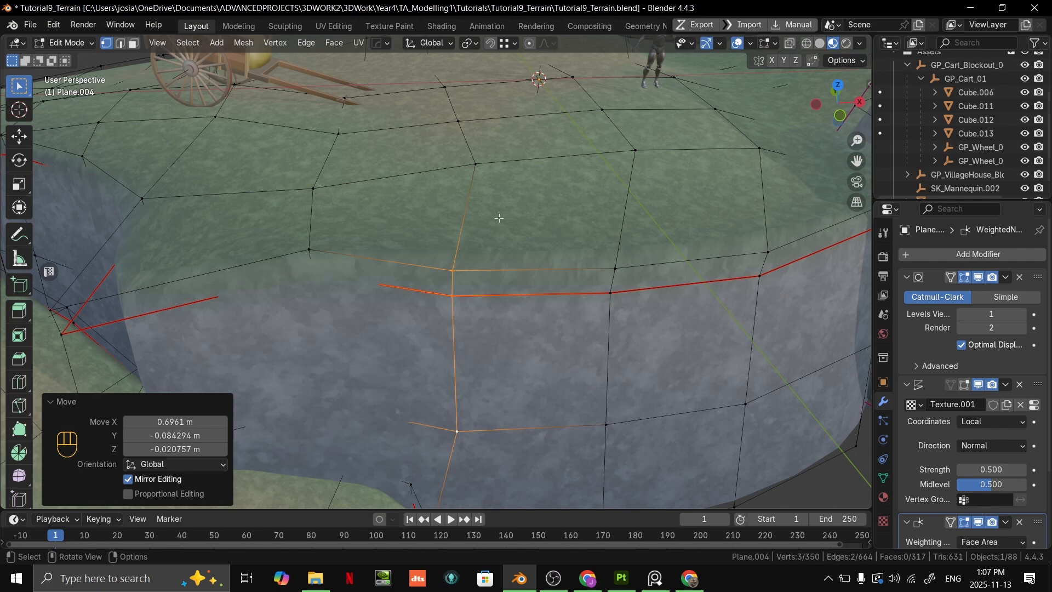
- Examine the reshaped upper cliff wall from several distances and angles, with and without the mesh wireframe
{"action": "scroll", "coordinate": [508, 317], "scroll_direction": "down", "scroll_amount": 6}
{"action": "scroll", "coordinate": [531, 298], "scroll_direction": "up", "scroll_amount": 7}
{"action": "scroll", "coordinate": [533, 296], "scroll_direction": "down", "scroll_amount": 6}
{"action": "middle_click_drag", "start_coordinate": [533, 296], "coordinate": [613, 299]}
{"action": "middle_click_drag", "start_coordinate": [613, 299], "coordinate": [614, 263], "text": "shift"}
{"action": "key", "text": "Tab"}
{"action": "middle_click_drag", "start_coordinate": [614, 263], "coordinate": [531, 307]}
{"action": "key", "text": "Tab"}
- Using X-ray, select the hidden mid-wall vertex in the recessed wall above the path and move it about 0.96 m, then restore solid display
{"action": "middle_click_drag", "start_coordinate": [422, 296], "coordinate": [458, 277]}
{"action": "scroll", "coordinate": [458, 277], "scroll_direction": "up", "scroll_amount": 2}
{"action": "scroll", "coordinate": [458, 277], "scroll_direction": "up", "scroll_amount": 1}
{"action": "middle_click_drag", "start_coordinate": [501, 324], "coordinate": [616, 311]}
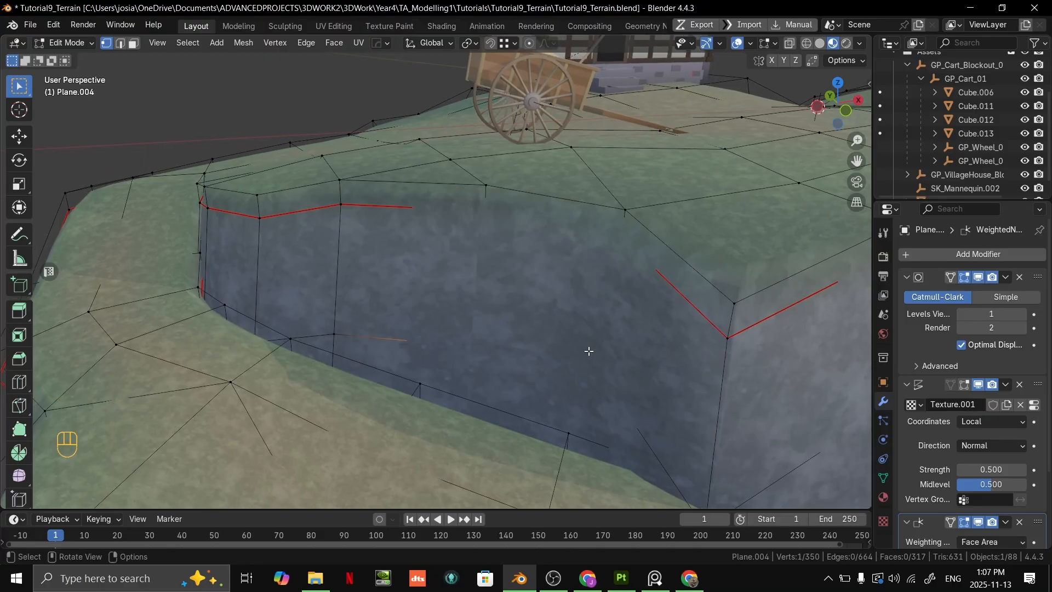
{"action": "middle_click_drag", "start_coordinate": [572, 367], "coordinate": [542, 379]}
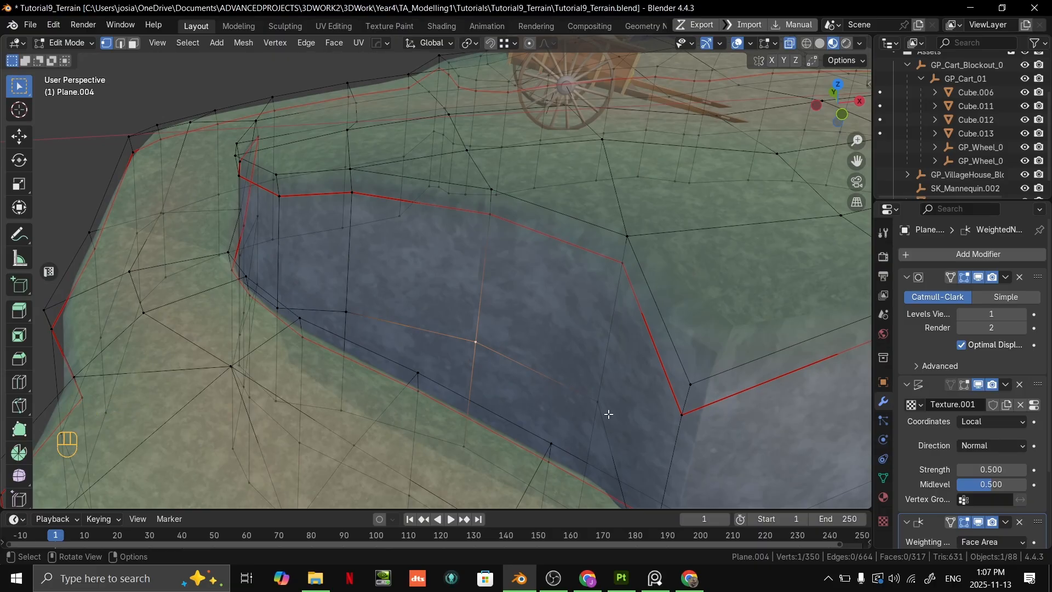
{"action": "middle_click_drag", "start_coordinate": [564, 371], "coordinate": [521, 414], "text": "shift"}
{"action": "middle_click_drag", "start_coordinate": [532, 372], "coordinate": [583, 210], "text": "shift"}
{"action": "scroll", "coordinate": [545, 351], "scroll_direction": "up", "scroll_amount": 3}
{"action": "scroll", "coordinate": [570, 345], "scroll_direction": "down", "scroll_amount": 3}
{"action": "scroll", "coordinate": [638, 327], "scroll_direction": "up", "scroll_amount": 1}
{"action": "key", "text": "alt+z"}
{"action": "key", "text": "g"}
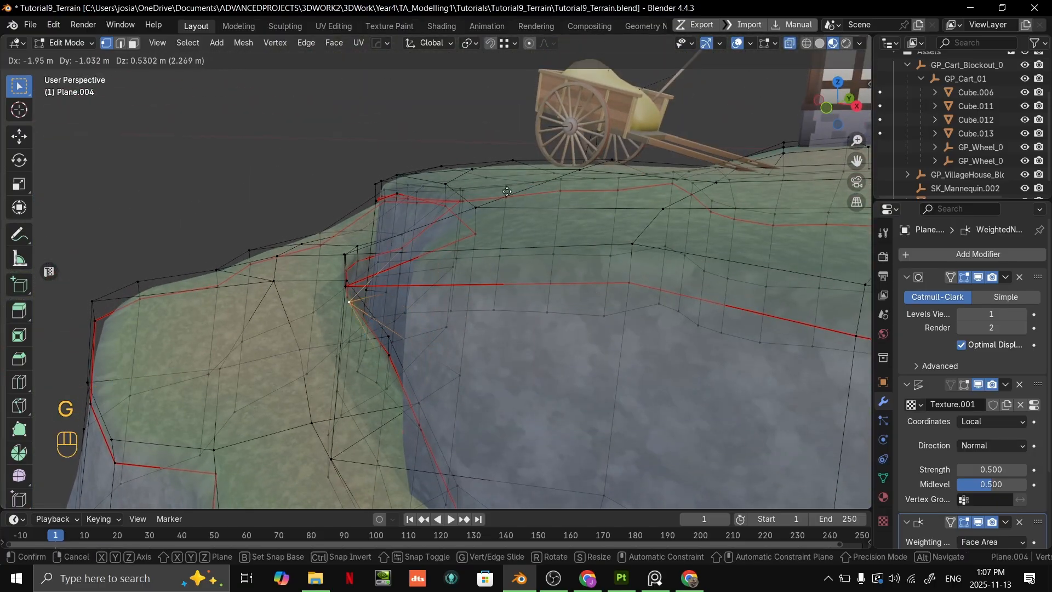
{"action": "left_click", "coordinate": [571, 190]}
{"action": "middle_click_drag", "start_coordinate": [571, 190], "coordinate": [667, 263]}
{"action": "key", "text": "alt+z"}
- Adjust the recessed wall's vertex again, and move a nearby seam and lip vertex pair on the upper terrace's edge
{"action": "key", "text": "g"}
{"action": "left_click", "coordinate": [441, 214]}
{"action": "middle_click_drag", "start_coordinate": [592, 268], "coordinate": [688, 280]}
{"action": "left_click", "coordinate": [469, 277]}
{"action": "left_click", "coordinate": [469, 256], "text": "shift"}
{"action": "middle_click_drag", "start_coordinate": [510, 256], "coordinate": [611, 251]}
{"action": "key", "text": "g"}
{"action": "left_click", "coordinate": [673, 258]}
{"action": "middle_click_drag", "start_coordinate": [674, 257], "coordinate": [707, 280]}
{"action": "key", "text": "ctrl+r"}
{"action": "left_click", "coordinate": [486, 306]}
{"action": "key", "text": "ctrl+z"}
- Examine the whole terrain's cliff outline from several sides for walls that still look too regular
{"action": "middle_click_drag", "start_coordinate": [378, 260], "coordinate": [572, 279], "text": "shift"}
{"action": "scroll", "coordinate": [572, 278], "scroll_direction": "down", "scroll_amount": 2}
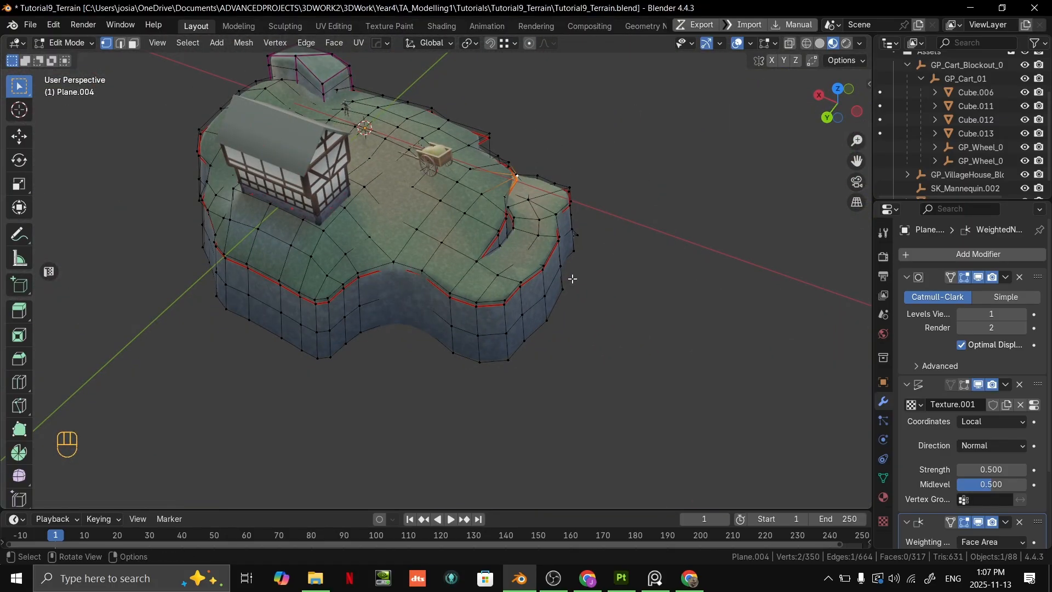
{"action": "scroll", "coordinate": [536, 253], "scroll_direction": "up", "scroll_amount": 3}
{"action": "middle_click_drag", "start_coordinate": [536, 253], "coordinate": [482, 233]}
{"action": "middle_click_drag", "start_coordinate": [482, 233], "coordinate": [476, 307], "text": "shift"}
{"action": "middle_click_drag", "start_coordinate": [314, 308], "coordinate": [425, 283], "text": "shift"}
{"action": "middle_click_drag", "start_coordinate": [425, 283], "coordinate": [268, 324]}
{"action": "middle_click_drag", "start_coordinate": [569, 258], "coordinate": [466, 235], "text": "shift"}
{"action": "mouse_move", "coordinate": [466, 236]}
{"action": "middle_mouse_down"}
{"action": "mouse_move", "coordinate": [424, 208]}
{"action": "mouse_move", "coordinate": [477, 241]}
{"action": "middle_mouse_up"}
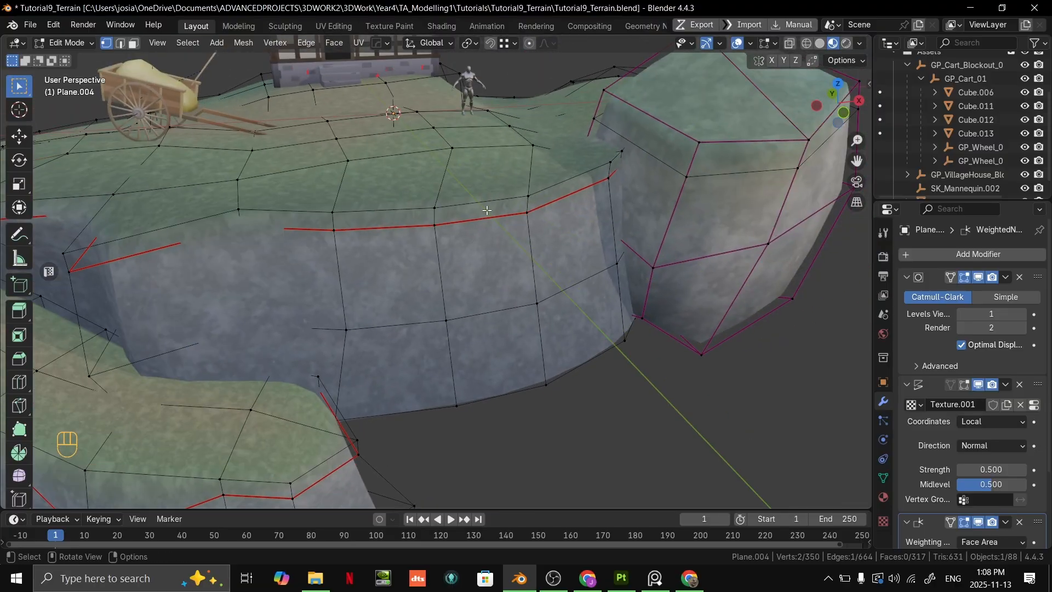
- Add one centred vertical loop cut through the upper cliff wall in front of the mannequin
{"action": "middle_click_drag", "start_coordinate": [482, 195], "coordinate": [498, 300], "text": "shift"}
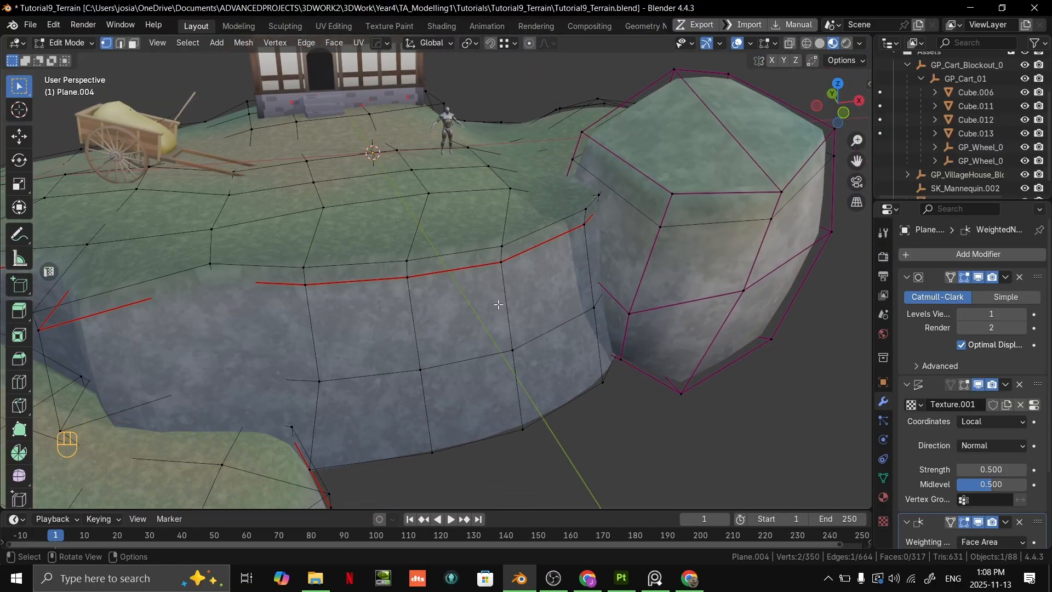
{"action": "key", "text": "ctrl+r"}
{"action": "left_click", "coordinate": [476, 265]}
{"action": "right_click", "coordinate": [476, 265]}
{"action": "middle_click_drag", "start_coordinate": [482, 256], "coordinate": [490, 280]}
- Select the new cut's vertical edges from wall base to grass lip and push them horizontally inward to form a crevice
{"action": "scroll", "coordinate": [490, 280], "scroll_direction": "up", "scroll_amount": 2}
{"action": "left_click", "coordinate": [478, 315]}
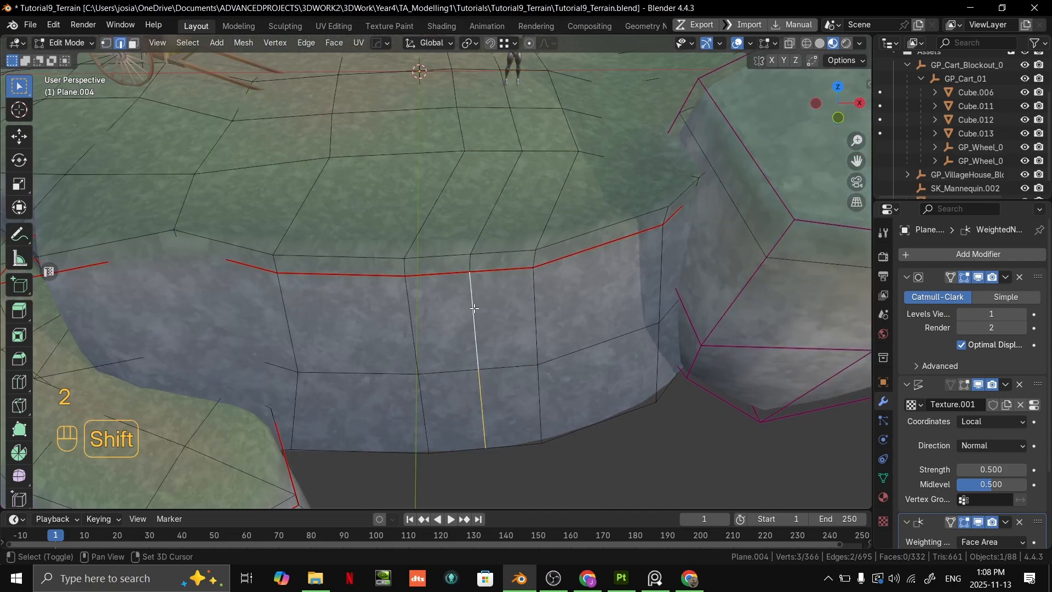
{"action": "left_click", "coordinate": [471, 265], "text": "shift"}
{"action": "middle_click_drag", "start_coordinate": [471, 264], "coordinate": [496, 267]}
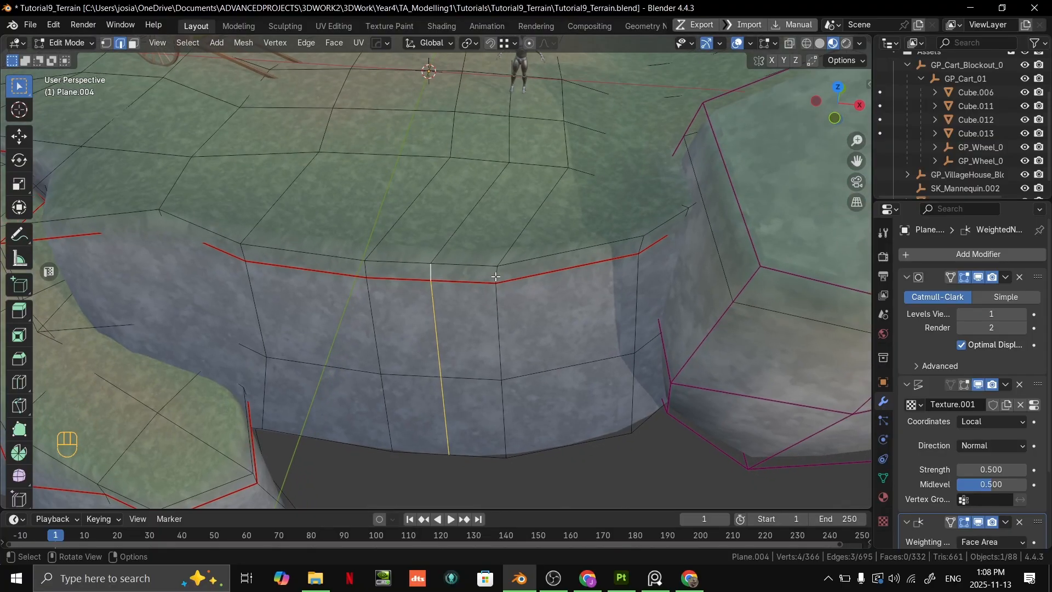
{"action": "key", "text": "shift+z"}
{"action": "key", "text": "shift+z"}
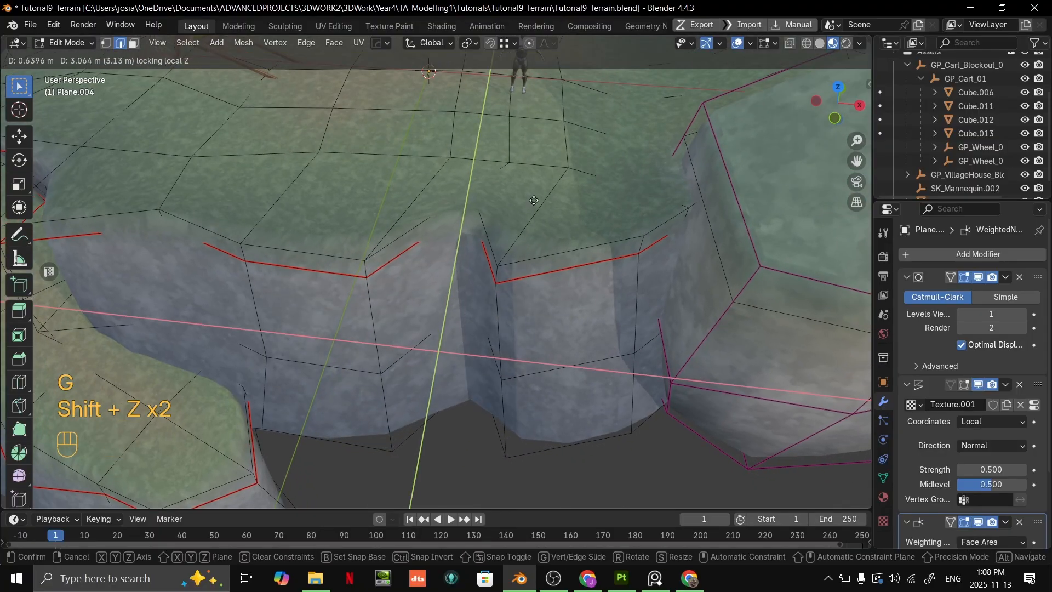
{"action": "left_click", "coordinate": [519, 225]}
- Select the column of vertical edges beside the crevice and pull it horizontally outward by about 1.16 m
{"action": "left_click", "coordinate": [503, 390]}
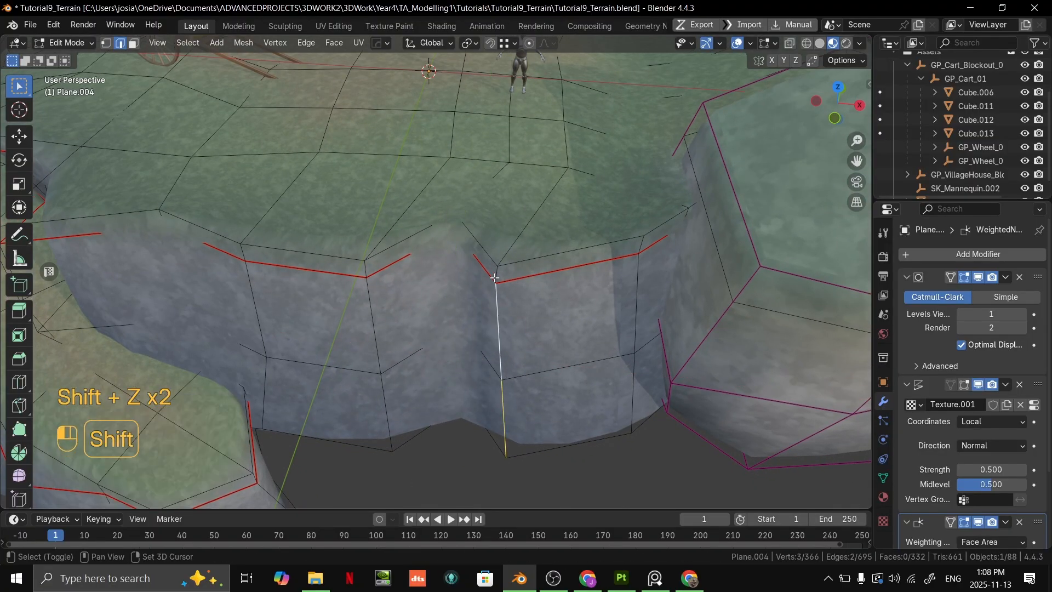
{"action": "key", "text": "shift+z"}
{"action": "key", "text": "shift+z"}
{"action": "left_click", "coordinate": [548, 304]}
- Add a centred vertical loop cut between the protruding column and the rock outcrop, and push it horizontally inward
{"action": "key", "text": "ctrl+r"}
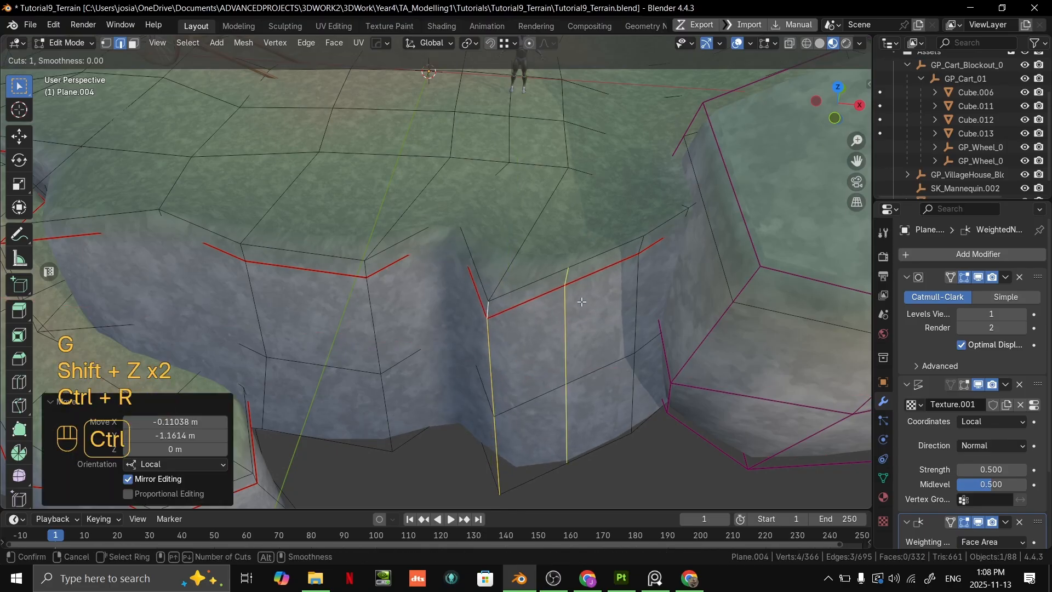
{"action": "left_click", "coordinate": [581, 270]}
{"action": "right_click", "coordinate": [593, 270]}
{"action": "middle_click_drag", "start_coordinate": [678, 266], "coordinate": [606, 273], "text": "shift"}
{"action": "scroll", "coordinate": [534, 312], "scroll_direction": "up", "scroll_amount": 2}
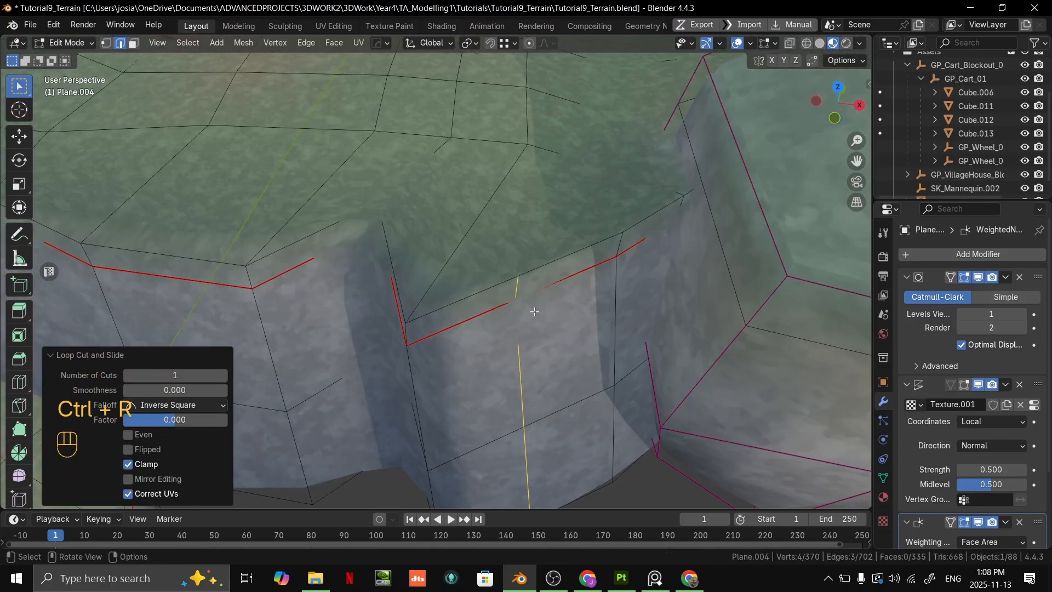
{"action": "scroll", "coordinate": [537, 312], "scroll_direction": "down", "scroll_amount": 2}
{"action": "key", "text": "g"}
{"action": "key", "text": "shift+z"}
{"action": "key", "text": "shift+z"}
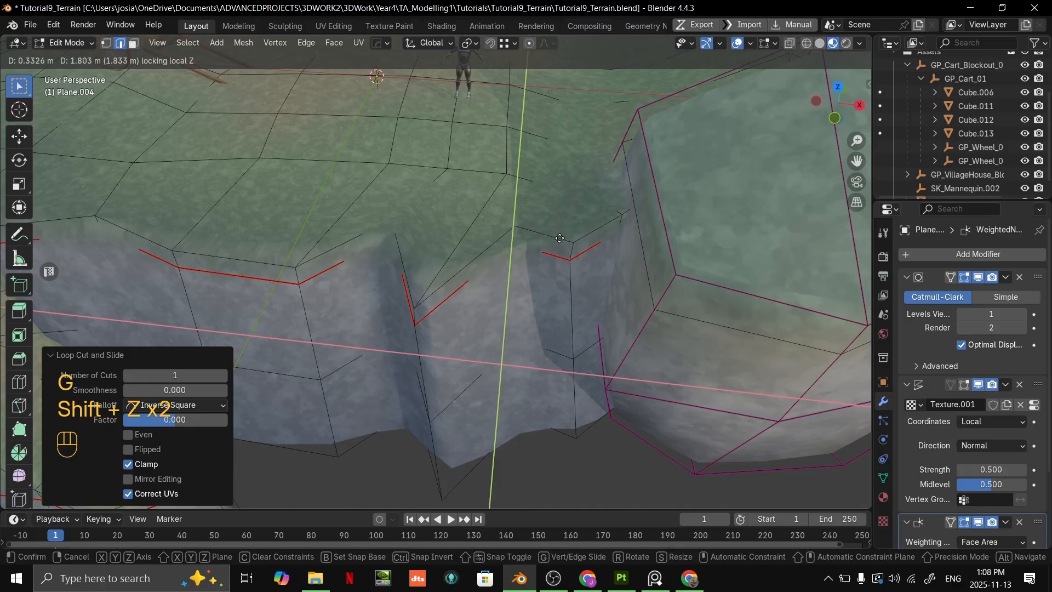
{"action": "left_click", "coordinate": [555, 254]}
- Leave mesh editing and examine the new crevice and ridge in the upper cliff wall from near and far
{"action": "key", "text": "Tab"}
{"action": "middle_click_drag", "start_coordinate": [558, 258], "coordinate": [564, 296]}
{"action": "scroll", "coordinate": [595, 218], "scroll_direction": "down", "scroll_amount": 3}
{"action": "mouse_move", "coordinate": [564, 296]}
{"action": "middle_mouse_down", "text": "shift"}
{"action": "mouse_move", "coordinate": [563, 309]}
{"action": "mouse_move", "coordinate": [549, 308]}
{"action": "middle_mouse_up", "text": "shift"}
{"action": "scroll", "coordinate": [468, 287], "scroll_direction": "down", "scroll_amount": 3}
{"action": "middle_click_drag", "start_coordinate": [468, 287], "coordinate": [518, 295]}
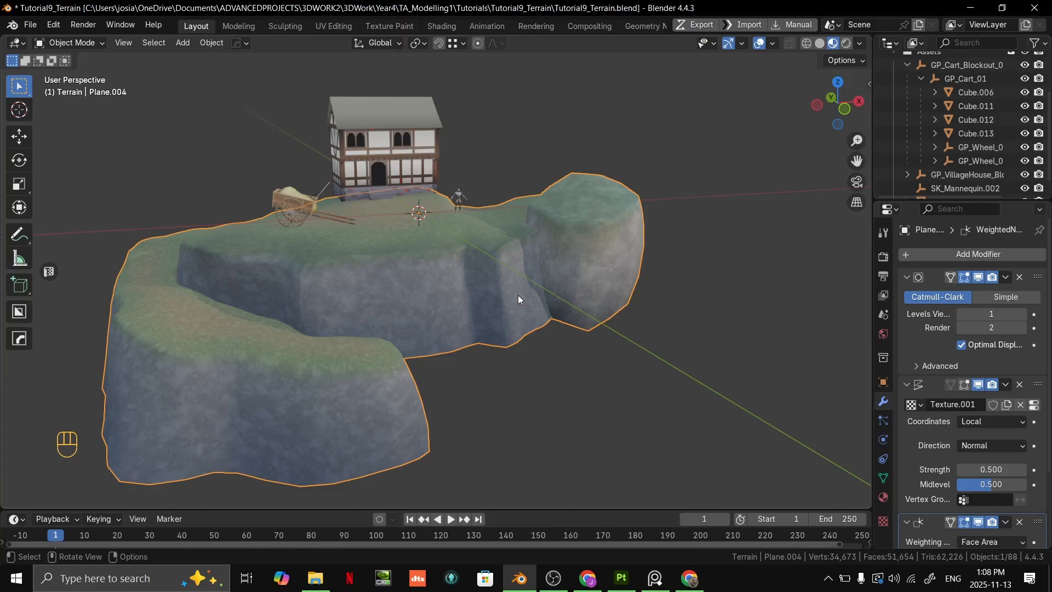
{"action": "scroll", "coordinate": [526, 290], "scroll_direction": "up", "scroll_amount": 4}
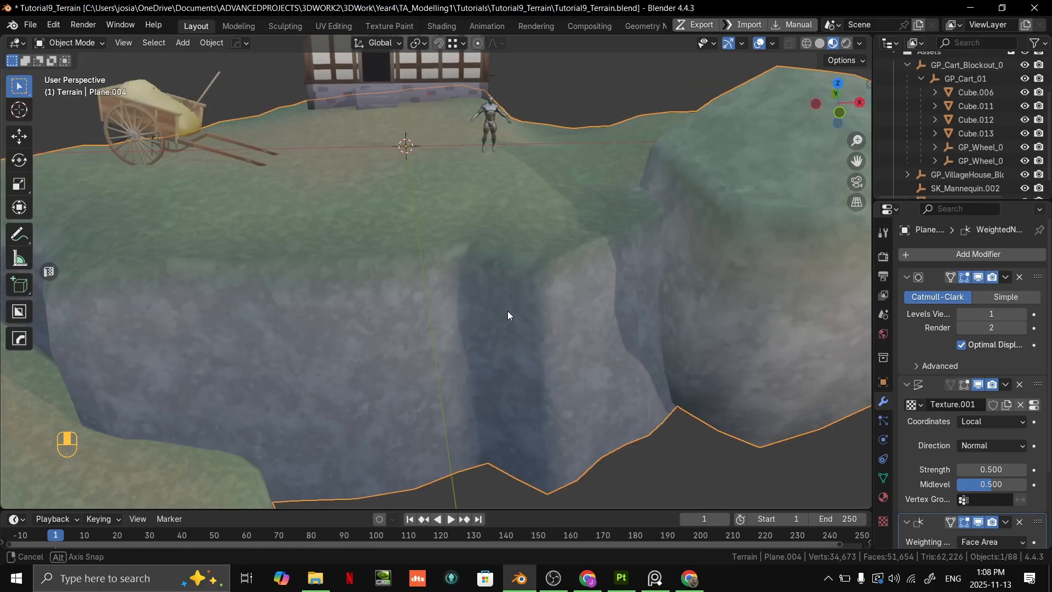
{"action": "scroll", "coordinate": [523, 302], "scroll_direction": "down", "scroll_amount": 4}
{"action": "middle_click_drag", "start_coordinate": [550, 262], "coordinate": [536, 291]}
{"action": "scroll", "coordinate": [536, 291], "scroll_direction": "up", "scroll_amount": 1}
{"action": "middle_click_drag", "start_coordinate": [536, 291], "coordinate": [576, 272]}
{"action": "scroll", "coordinate": [517, 319], "scroll_direction": "up", "scroll_amount": 1}
- Examine the terrain's overall silhouette from the lower ledge around to the rock outcrop
{"action": "middle_click_drag", "start_coordinate": [496, 341], "coordinate": [696, 275], "text": "shift"}
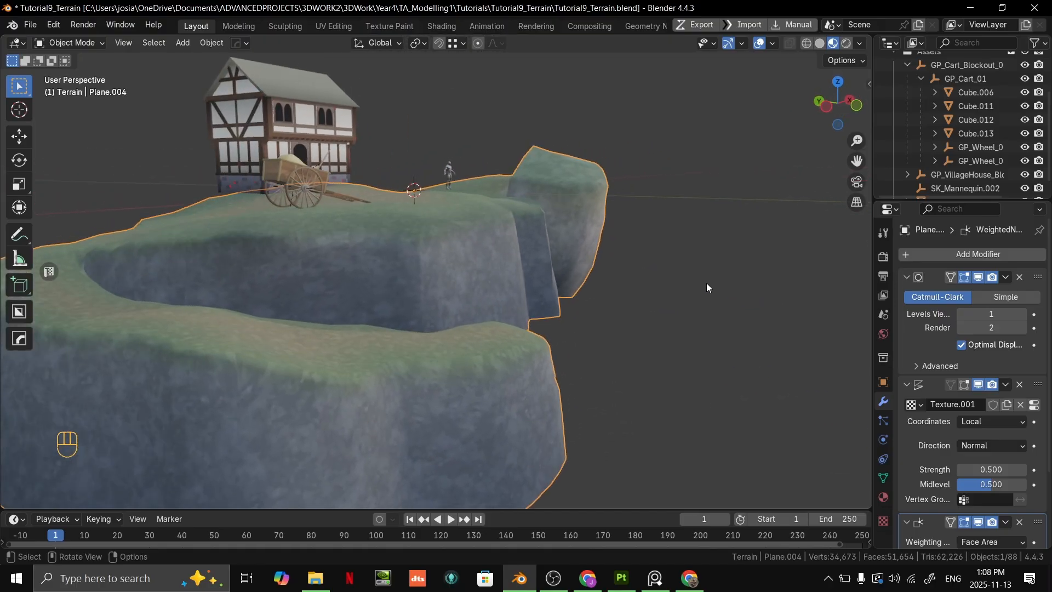
{"action": "middle_click_drag", "start_coordinate": [676, 268], "coordinate": [503, 320]}
{"action": "middle_click_drag", "start_coordinate": [503, 320], "coordinate": [459, 318]}
{"action": "middle_click_drag", "start_coordinate": [541, 313], "coordinate": [585, 326]}
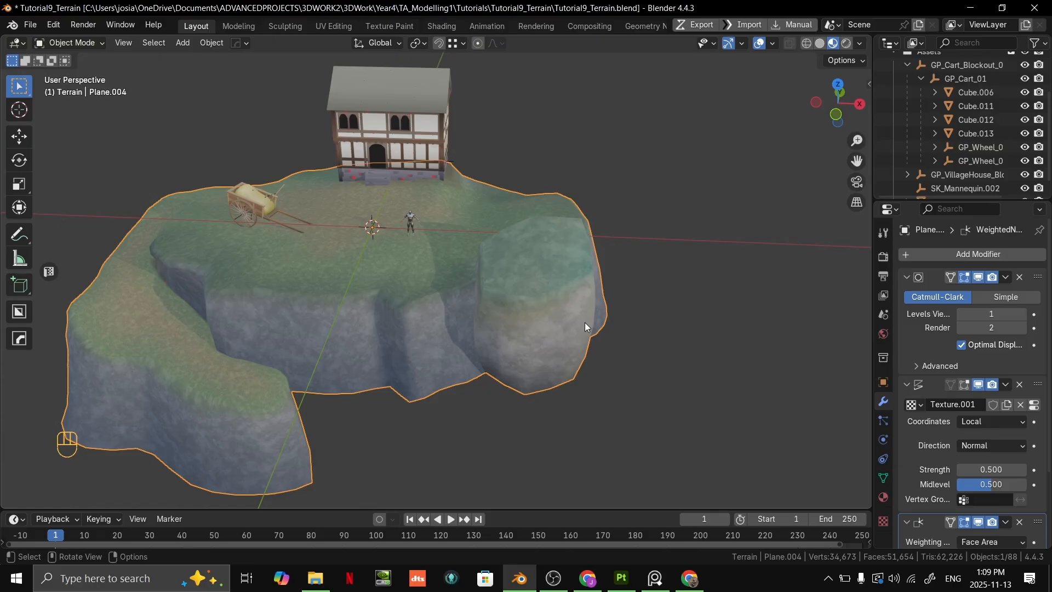
{"action": "scroll", "coordinate": [378, 296], "scroll_direction": "up", "scroll_amount": 5}
{"action": "middle_click_drag", "start_coordinate": [378, 296], "coordinate": [550, 212], "text": "shift"}
{"action": "middle_click_drag", "start_coordinate": [550, 213], "coordinate": [642, 256], "text": "shift"}
{"action": "scroll", "coordinate": [471, 389], "scroll_direction": "up", "scroll_amount": 6}
{"action": "scroll", "coordinate": [567, 294], "scroll_direction": "down", "scroll_amount": 6}
{"action": "middle_click_drag", "start_coordinate": [642, 256], "coordinate": [600, 296], "text": "shift"}
{"action": "middle_click_drag", "start_coordinate": [600, 296], "coordinate": [589, 235], "text": "shift"}
{"action": "middle_click_drag", "start_coordinate": [589, 235], "coordinate": [519, 167]}
{"action": "middle_click_drag", "start_coordinate": [519, 167], "coordinate": [476, 252], "text": "shift"}
- Select a vertical strip of four faces on the upper cliff, from the grass top over the lip to the wall's base
{"action": "key", "text": "Tab"}
{"action": "middle_click_drag", "start_coordinate": [408, 247], "coordinate": [474, 265], "text": "shift"}
{"action": "scroll", "coordinate": [474, 265], "scroll_direction": "up", "scroll_amount": 4}
{"action": "key", "text": "3"}
{"action": "middle_click_drag", "start_coordinate": [383, 241], "coordinate": [460, 241], "text": "shift"}
{"action": "left_click", "coordinate": [458, 243]}
{"action": "left_click", "coordinate": [438, 270], "text": "shift"}
{"action": "left_click", "coordinate": [437, 305], "text": "shift"}
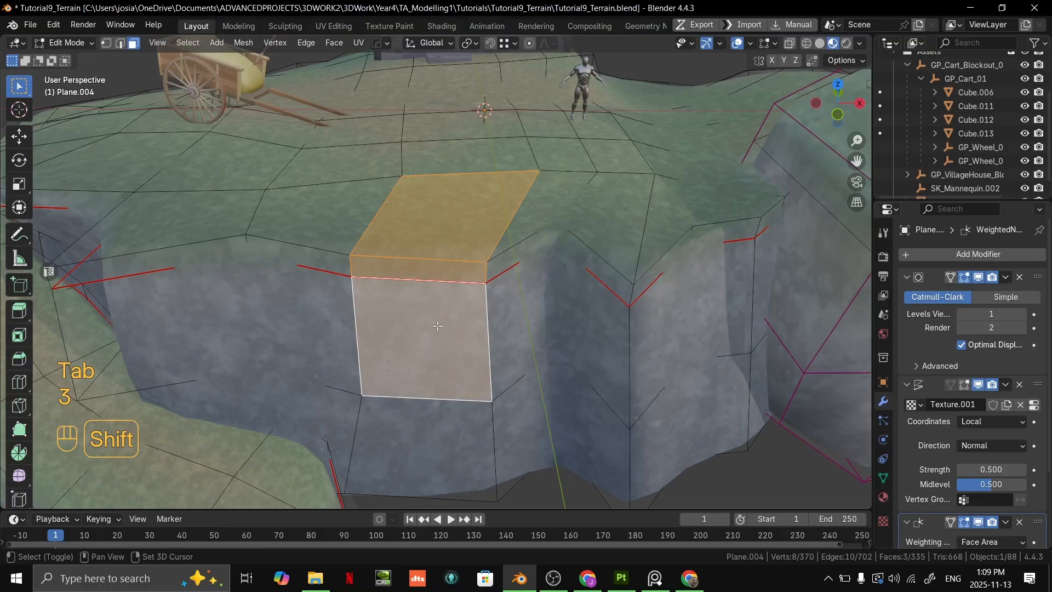
{"action": "left_click", "coordinate": [433, 435], "text": "shift"}
- Duplicate the selected strip of faces and move the copy away from the cliff wall
{"action": "scroll", "coordinate": [433, 435], "scroll_direction": "down", "scroll_amount": 3}
{"action": "middle_click_drag", "start_coordinate": [433, 435], "coordinate": [398, 322]}
{"action": "middle_click_drag", "start_coordinate": [464, 295], "coordinate": [594, 332]}
{"action": "key", "text": "shift+d"}
{"action": "left_click", "coordinate": [543, 296]}
{"action": "key", "text": "g"}
{"action": "left_click", "coordinate": [549, 346]}
{"action": "key", "text": "Tab"}
{"action": "key", "text": "Tab"}
- Select the side edge of the grass-top face on the duplicated strip
{"action": "middle_click_drag", "start_coordinate": [515, 293], "coordinate": [504, 237]}
{"action": "key", "text": "2"}
{"action": "left_click", "coordinate": [488, 248]}
{"action": "middle_click_drag", "start_coordinate": [493, 238], "coordinate": [465, 263], "text": "shift"}
{"action": "scroll", "coordinate": [498, 274], "scroll_direction": "up", "scroll_amount": 3}
{"action": "left_click", "coordinate": [504, 43]}
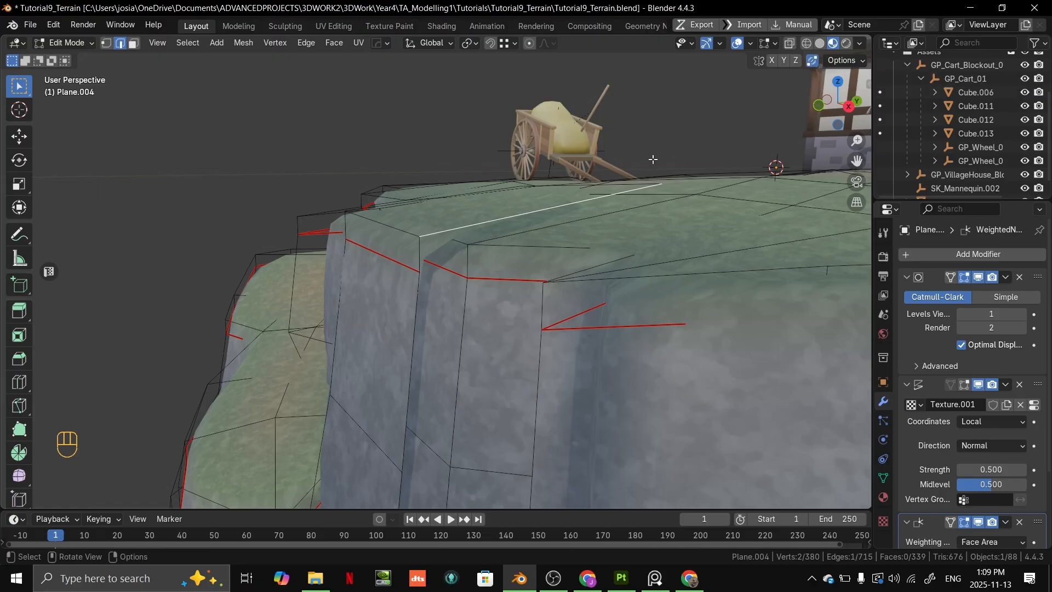
- Try to extrude the strip's grass-top side edge about 0.55 m down and again toward the wall's base
{"action": "key", "text": "e"}
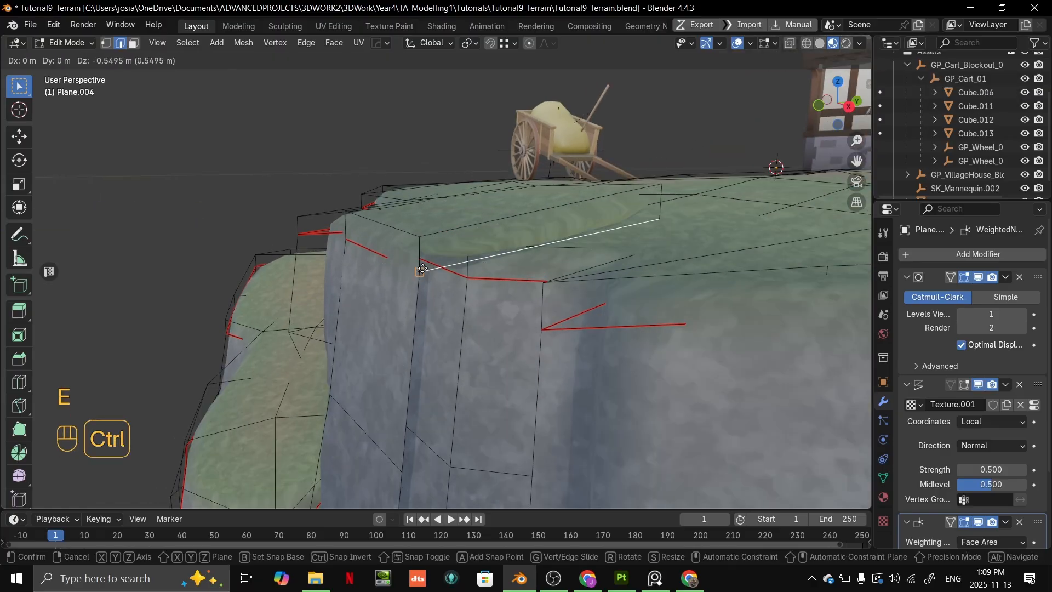
{"action": "left_click", "coordinate": [423, 269], "text": "ctrl"}
{"action": "key", "text": "e"}
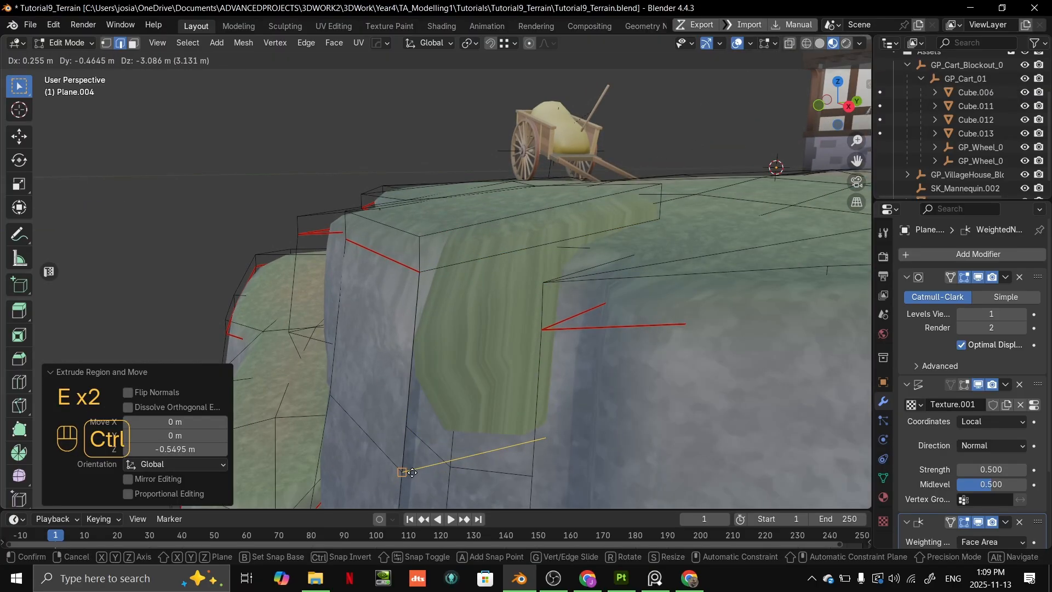
{"action": "scroll", "coordinate": [544, 305], "scroll_direction": "up", "scroll_amount": 3}
{"action": "middle_click_drag", "start_coordinate": [544, 306], "coordinate": [462, 383]}
{"action": "key", "text": "ctrl+z"}
{"action": "key", "text": "ctrl+z"}
{"action": "key", "text": "ctrl+z"}
{"action": "key", "text": "ctrl+shift+z"}
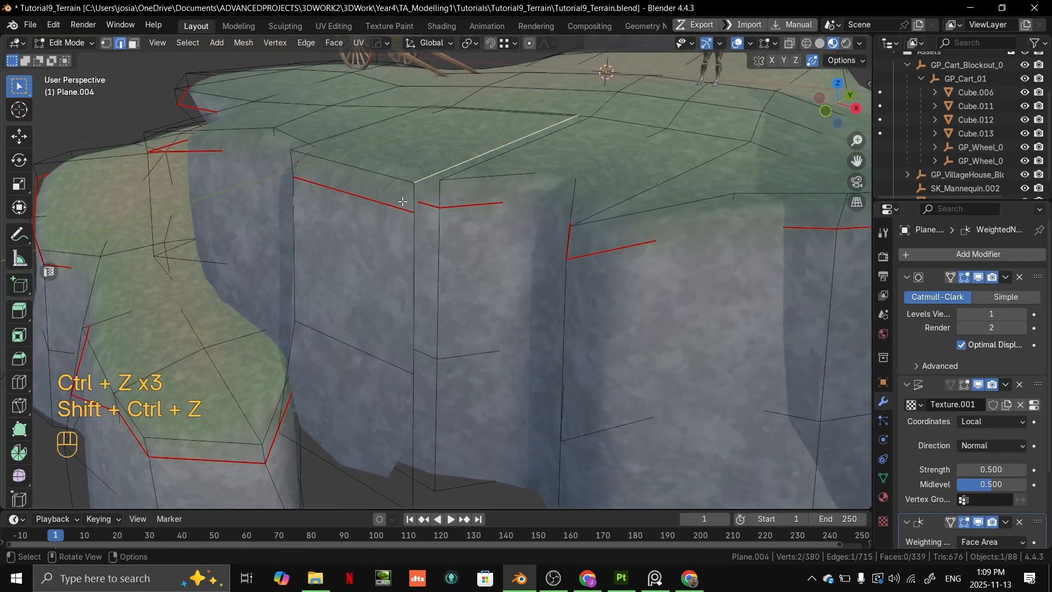
- Extrude the strip's grass-top side edge and reposition the new edge to start giving the piece thickness
{"action": "middle_click_drag", "start_coordinate": [414, 411], "coordinate": [460, 277]}
{"action": "key", "text": "e"}
{"action": "key", "text": "shift+z"}
{"action": "key", "text": "shift+z"}
{"action": "key", "text": "ctrl"}
{"action": "right_click", "coordinate": [533, 225]}
{"action": "key", "text": "g"}
{"action": "left_click", "coordinate": [533, 224], "text": "ctrl"}
{"action": "middle_click_drag", "start_coordinate": [533, 224], "coordinate": [607, 236]}
{"action": "middle_click_drag", "start_coordinate": [607, 235], "coordinate": [520, 274], "text": "shift"}
{"action": "middle_click_drag", "start_coordinate": [521, 274], "coordinate": [567, 275]}
- Extrude the strip's side edges from the grass top to the wall's base into a side wall
{"action": "key", "text": "2"}
{"action": "left_click", "coordinate": [483, 227]}
{"action": "left_click", "coordinate": [495, 432], "text": "shift"}
{"action": "middle_click_drag", "start_coordinate": [504, 225], "coordinate": [597, 275], "text": "shift"}
{"action": "key", "text": "e"}
{"action": "left_click", "coordinate": [442, 212], "text": "ctrl"}
- Move the whole linked rock piece away from the cliff and check its shape outside mesh editing
{"action": "key", "text": "l"}
{"action": "key", "text": "g"}
{"action": "left_click", "coordinate": [860, 271]}
{"action": "middle_click_drag", "start_coordinate": [860, 270], "coordinate": [674, 279]}
{"action": "key", "text": "Tab"}
{"action": "middle_click_drag", "start_coordinate": [674, 279], "coordinate": [617, 315], "text": "shift"}
{"action": "middle_click_drag", "start_coordinate": [617, 315], "coordinate": [657, 295]}
{"action": "key", "text": "Tab"}
{"action": "key", "text": "3"}
{"action": "left_click", "coordinate": [542, 263]}
{"action": "left_click", "coordinate": [544, 323], "text": "shift"}
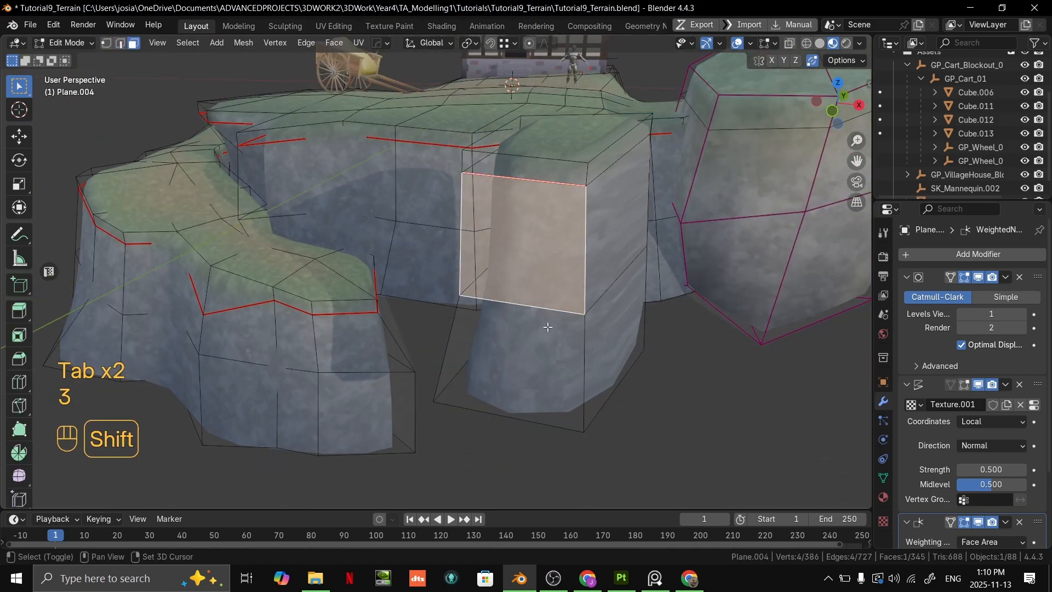
{"action": "left_click", "coordinate": [592, 144], "text": "shift"}
{"action": "middle_click_drag", "start_coordinate": [592, 144], "coordinate": [589, 322]}
{"action": "scroll", "coordinate": [398, 306], "scroll_direction": "up", "scroll_amount": 3}
{"action": "scroll", "coordinate": [397, 306], "scroll_direction": "down", "scroll_amount": 3}
{"action": "key", "text": "2"}
{"action": "left_click", "coordinate": [357, 415]}
{"action": "left_click", "coordinate": [368, 321], "text": "shift"}
- Move the linked rock piece horizontally about 5.05 m along local X and 5.87 m along local Y
{"action": "key", "text": "3"}
{"action": "left_click", "coordinate": [509, 270]}
{"action": "key", "text": "l"}
{"action": "key", "text": "g"}
{"action": "key", "text": "shift+z"}
{"action": "key", "text": "shift+z"}
{"action": "left_click", "coordinate": [349, 295]}
{"action": "middle_click_drag", "start_coordinate": [349, 295], "coordinate": [523, 324]}
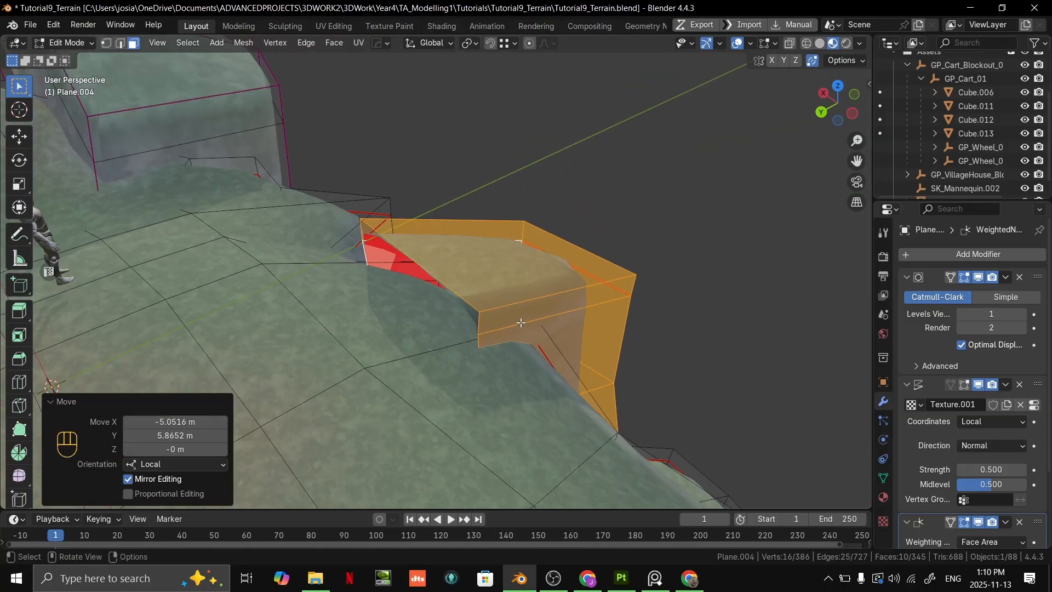
- Try to extrude the upper edge of the rock piece's open back
{"action": "middle_click_drag", "start_coordinate": [437, 280], "coordinate": [529, 287]}
{"action": "key", "text": "e"}
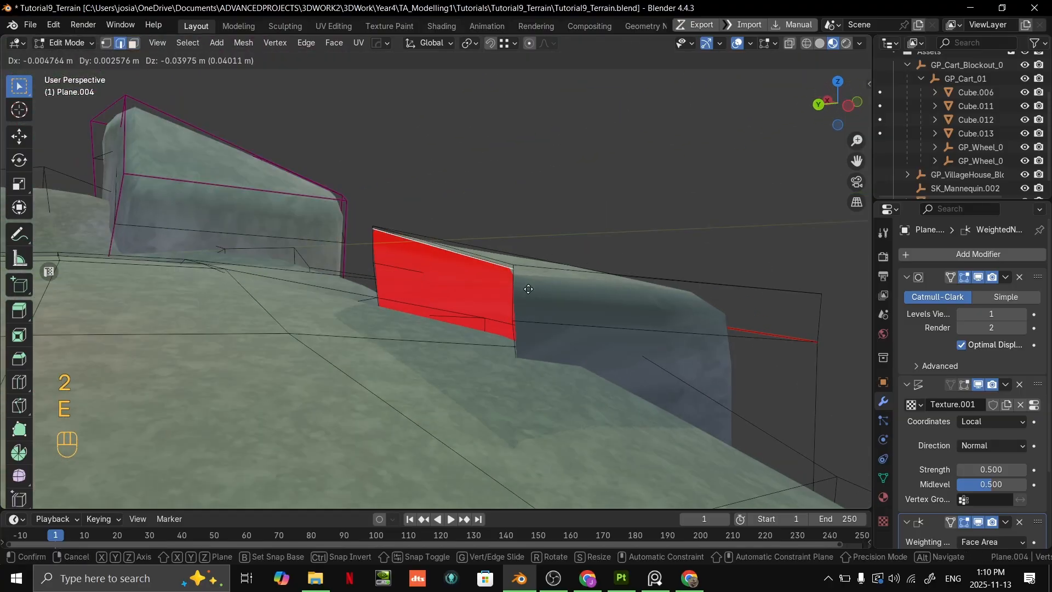
{"action": "right_click", "coordinate": [524, 319]}
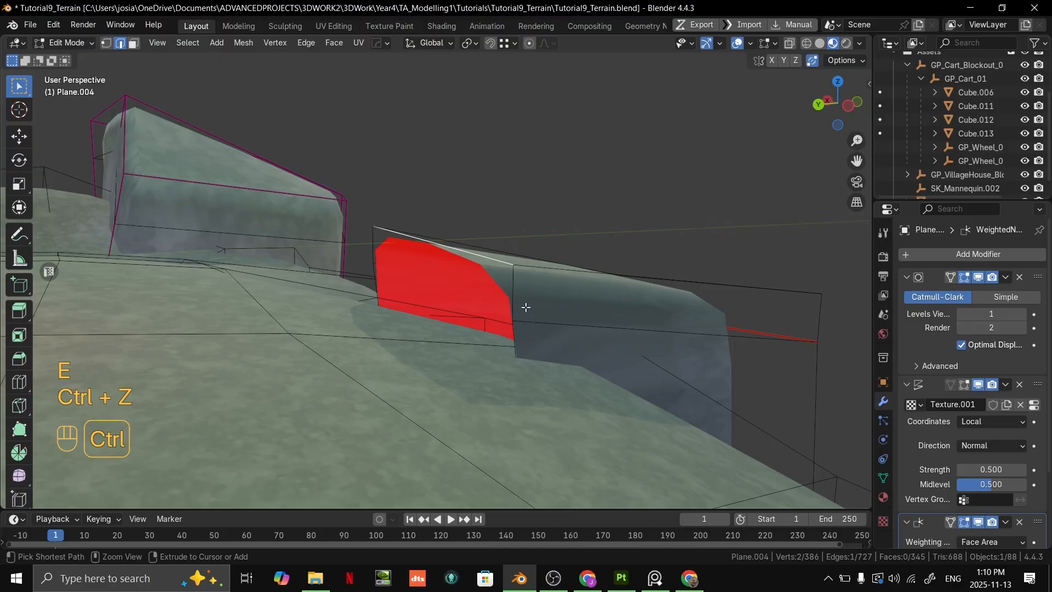
- Move the linked rock piece off the grass into free space beside the terrain
{"action": "scroll", "coordinate": [517, 303], "scroll_direction": "down", "scroll_amount": 4}
{"action": "middle_click_drag", "start_coordinate": [516, 303], "coordinate": [493, 316]}
{"action": "scroll", "coordinate": [519, 305], "scroll_direction": "down", "scroll_amount": 3}
{"action": "key", "text": "l"}
{"action": "key", "text": "g"}
{"action": "left_click", "coordinate": [629, 274]}
{"action": "middle_click_drag", "start_coordinate": [629, 273], "coordinate": [528, 269], "text": "shift"}
{"action": "middle_click_drag", "start_coordinate": [529, 269], "coordinate": [613, 294]}
- Select the rear side edges of the rock piece and extrude them across its open back
{"action": "scroll", "coordinate": [613, 294], "scroll_direction": "up", "scroll_amount": 1}
{"action": "key", "text": "2"}
{"action": "left_click", "coordinate": [509, 331]}
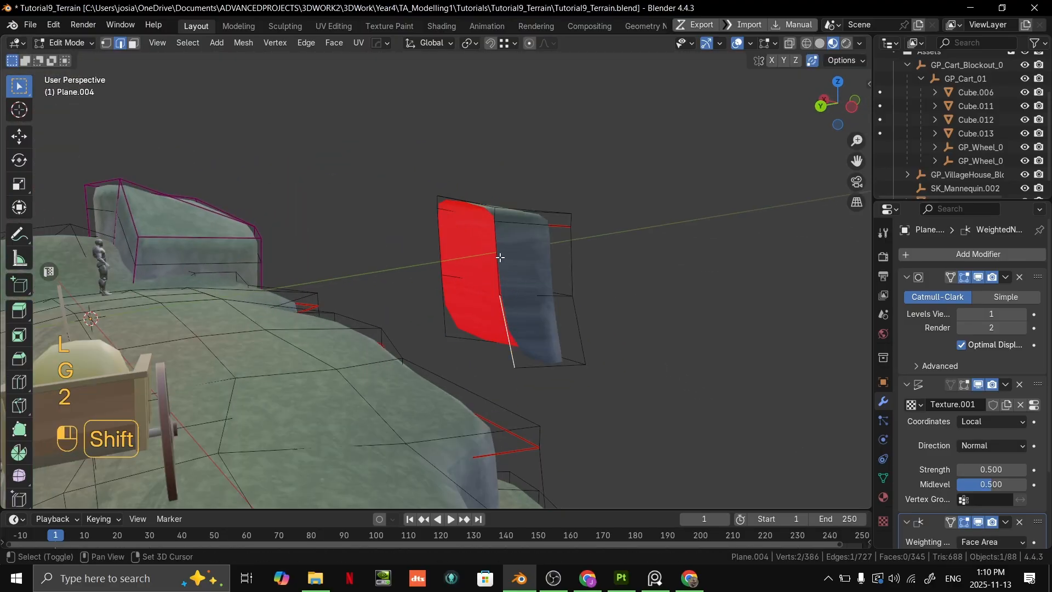
{"action": "left_click", "coordinate": [498, 217], "text": "shift"}
{"action": "middle_click_drag", "start_coordinate": [422, 197], "coordinate": [479, 245]}
{"action": "key", "text": "e"}
{"action": "left_click", "coordinate": [390, 228]}
{"action": "middle_click_drag", "start_coordinate": [378, 206], "coordinate": [472, 186]}
- Snap the extruded vertices onto the opposite rear corners to close the rock piece's back, and inspect the result
{"action": "scroll", "coordinate": [433, 260], "scroll_direction": "up", "scroll_amount": 2}
{"action": "key", "text": "1"}
{"action": "left_click", "coordinate": [331, 309]}
{"action": "key", "text": "g"}
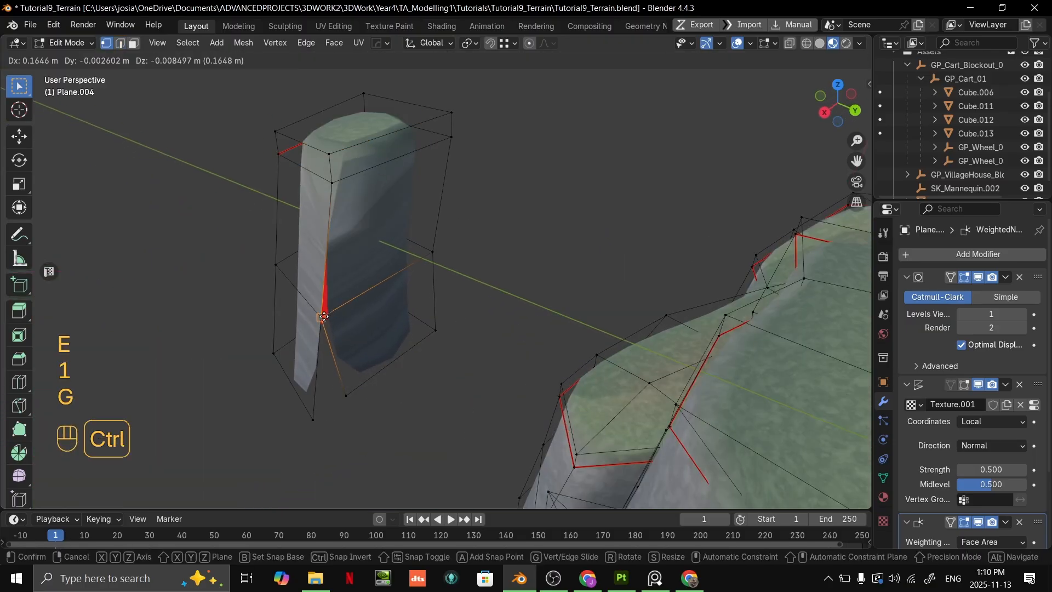
{"action": "left_click", "coordinate": [322, 316], "text": "ctrl"}
{"action": "left_click", "coordinate": [330, 184]}
{"action": "key", "text": "g"}
{"action": "left_click", "coordinate": [332, 191], "text": "ctrl"}
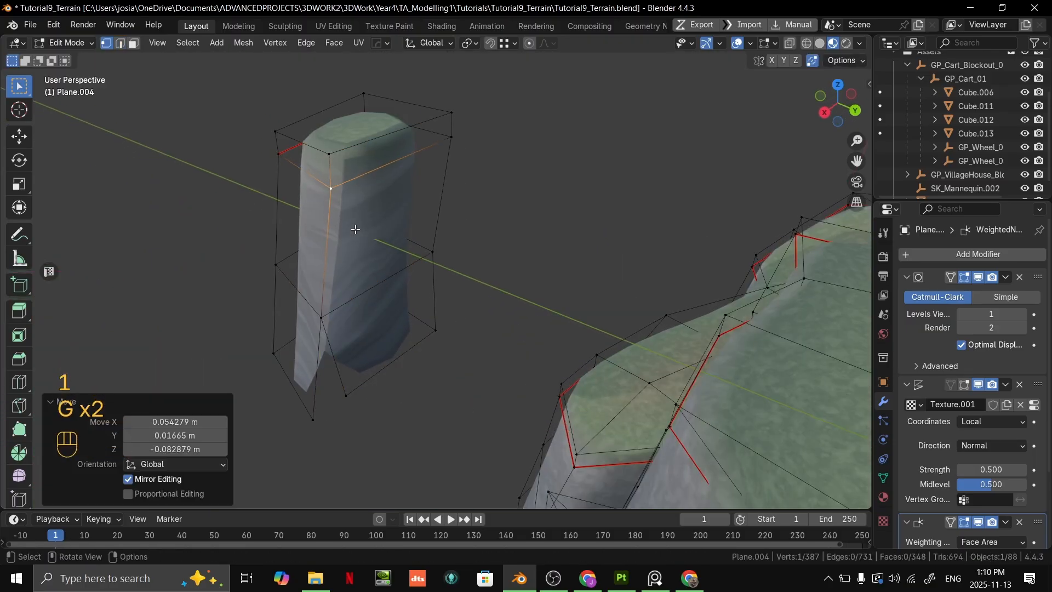
{"action": "left_click", "coordinate": [344, 390]}
{"action": "key", "text": "f"}
{"action": "key", "text": "g"}
{"action": "left_click", "coordinate": [316, 418], "text": "ctrl"}
{"action": "key", "text": "Tab"}
{"action": "middle_click_drag", "start_coordinate": [417, 334], "coordinate": [635, 327]}
- Select all linked faces of the rock piece and switch to the UV Editing workspace
{"action": "key", "text": "Tab"}
{"action": "middle_click_drag", "start_coordinate": [576, 284], "coordinate": [513, 263]}
{"action": "key", "text": "l"}
{"action": "key", "text": "3"}
{"action": "key", "text": "l"}
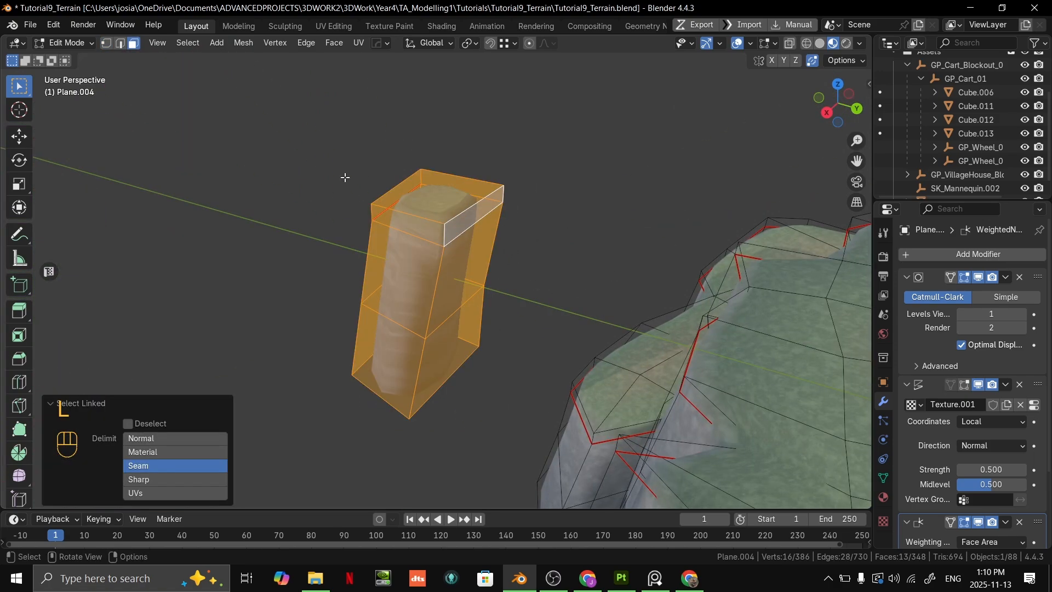
{"action": "left_click", "coordinate": [442, 26]}
{"action": "mouse_move", "coordinate": [526, 165]}
{"action": "middle_mouse_down"}
{"action": "mouse_move", "coordinate": [554, 155]}
{"action": "mouse_move", "coordinate": [564, 206]}
{"action": "mouse_move", "coordinate": [511, 222]}
{"action": "middle_mouse_up"}
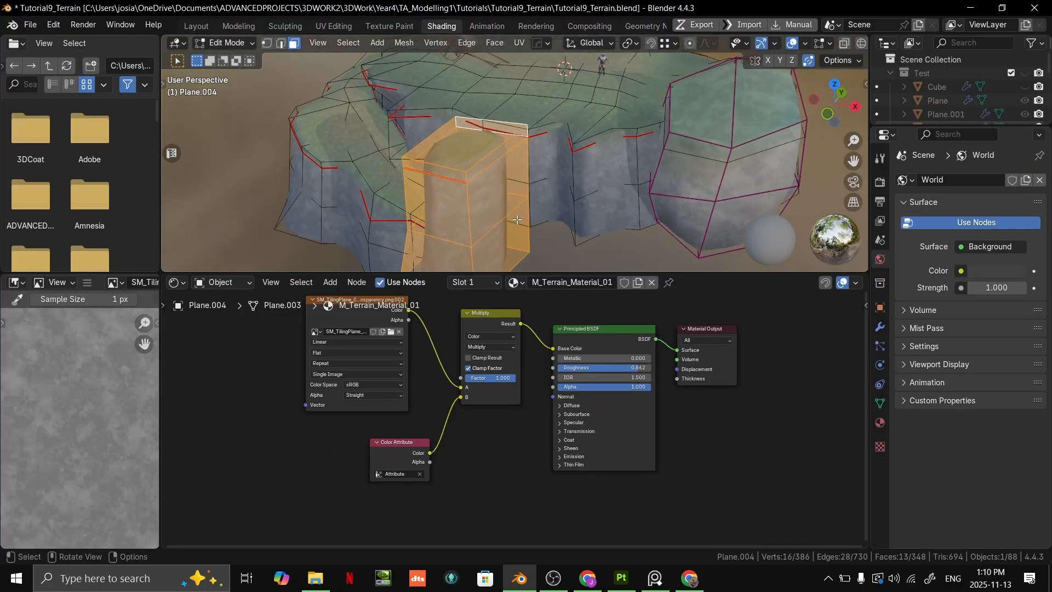
{"action": "left_click", "coordinate": [333, 27]}
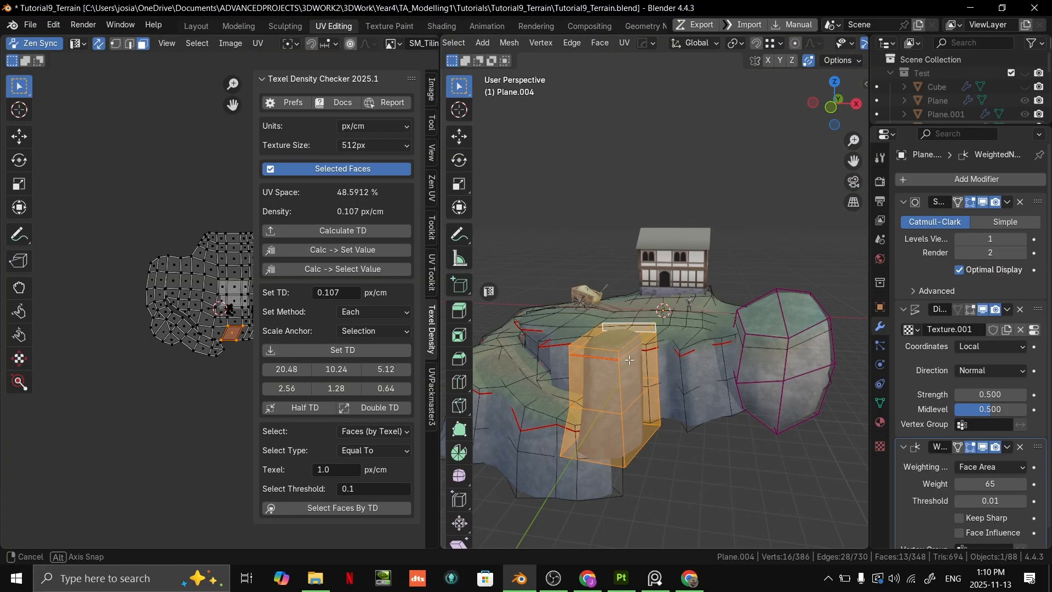
- Unwrap the selected rock piece with Cube Projection
{"action": "middle_click_drag", "start_coordinate": [628, 350], "coordinate": [628, 359]}
{"action": "middle_click_drag", "start_coordinate": [628, 359], "coordinate": [633, 255], "text": "shift"}
{"action": "scroll", "coordinate": [639, 241], "scroll_direction": "up", "scroll_amount": 3}
{"action": "key", "text": "u"}
{"action": "middle_click_drag", "start_coordinate": [669, 203], "coordinate": [702, 301], "text": "shift"}
{"action": "key", "text": "u"}
{"action": "left_click", "coordinate": [628, 293]}
{"action": "scroll", "coordinate": [702, 301], "scroll_direction": "down", "scroll_amount": 4}
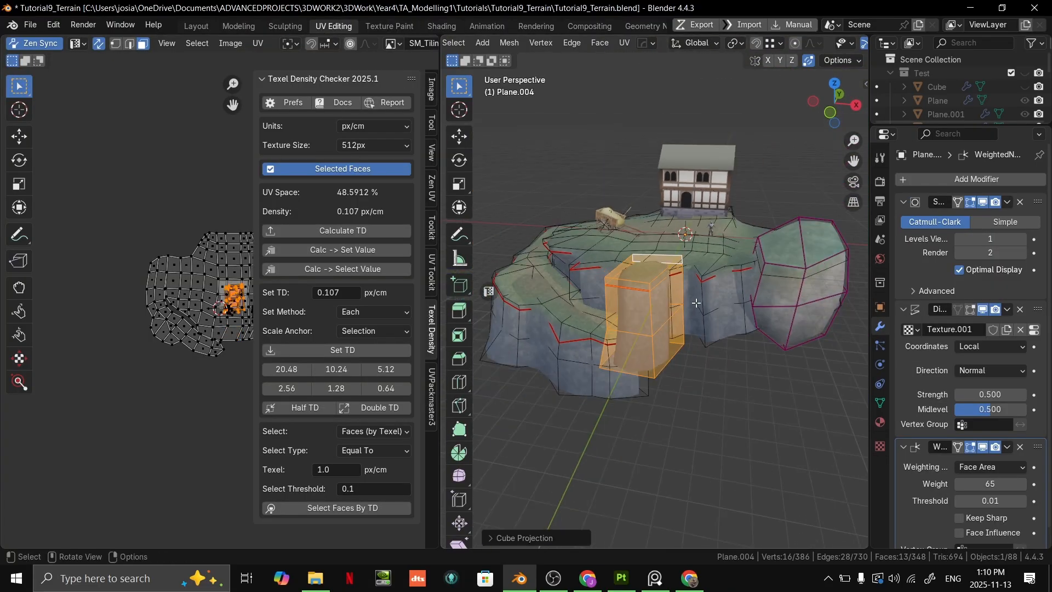
- Scale the rock piece's UV islands to adjust its rock texture density
{"action": "key", "text": "Tab"}
{"action": "scroll", "coordinate": [732, 299], "scroll_direction": "up", "scroll_amount": 3}
{"action": "scroll", "coordinate": [732, 295], "scroll_direction": "up", "scroll_amount": 2}
{"action": "key", "text": "Tab"}
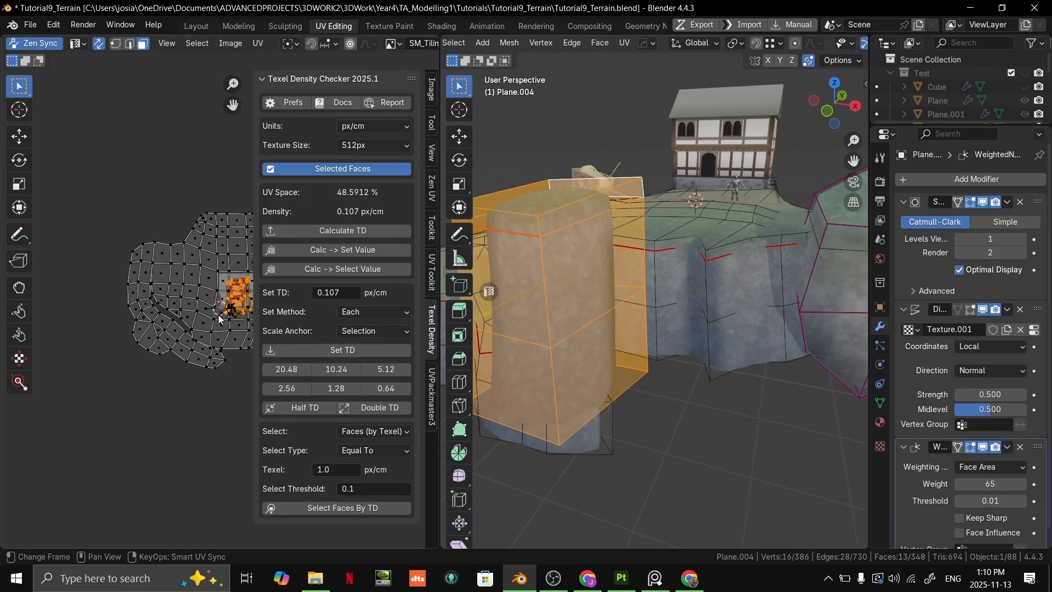
{"action": "scroll", "coordinate": [219, 319], "scroll_direction": "up", "scroll_amount": 1}
{"action": "middle_click_drag", "start_coordinate": [219, 319], "coordinate": [127, 298]}
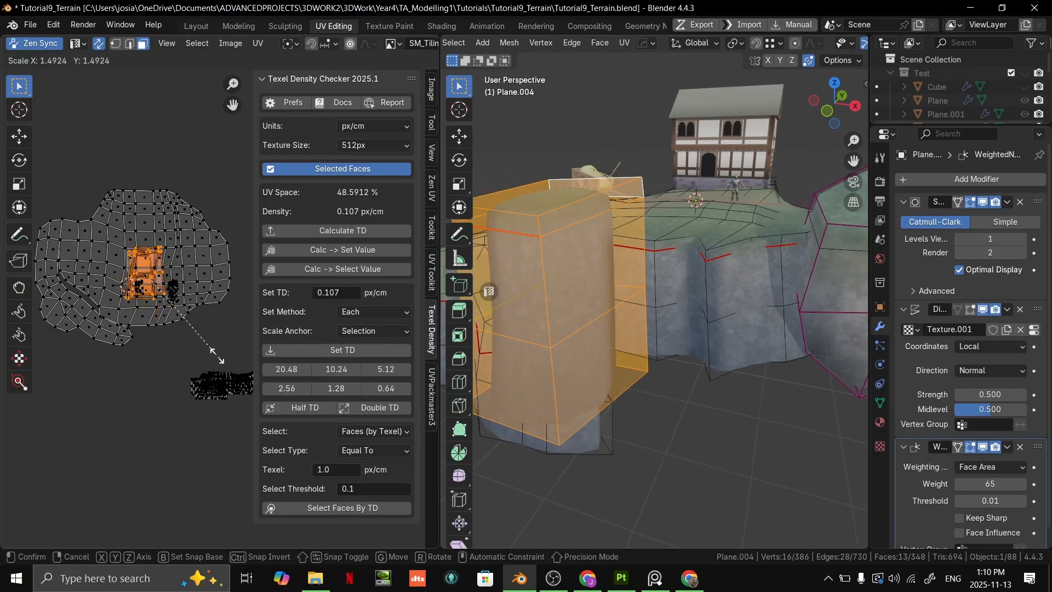
{"action": "left_click", "coordinate": [190, 317]}
- Check the rock piece's texture outside mesh editing and return to the Layout workspace
{"action": "key", "text": "Tab"}
{"action": "middle_click_drag", "start_coordinate": [627, 277], "coordinate": [678, 324]}
{"action": "key", "text": "Tab"}
{"action": "key", "text": "Tab"}
{"action": "left_click", "coordinate": [192, 26]}
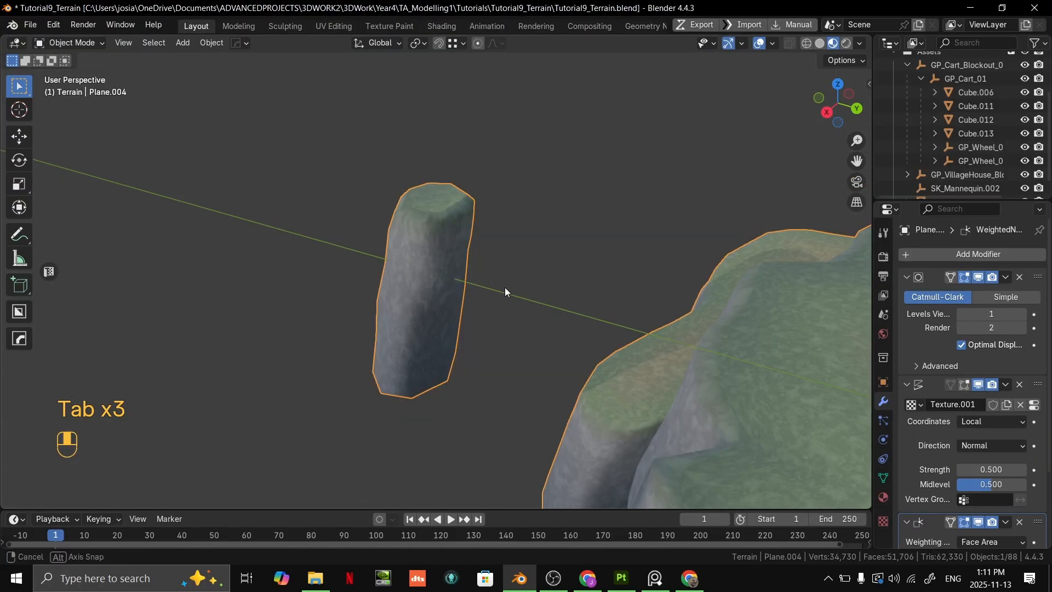
- Move the textured rock piece over to the edge of the upper cliff
{"action": "key", "text": "Tab"}
{"action": "key", "text": "g"}
{"action": "left_click", "coordinate": [629, 301]}
{"action": "middle_click_drag", "start_coordinate": [592, 310], "coordinate": [482, 301], "text": "shift"}
{"action": "middle_click_drag", "start_coordinate": [482, 301], "coordinate": [729, 307]}
{"action": "key", "text": "g"}
{"action": "left_click", "coordinate": [207, 344]}
{"action": "middle_click_drag", "start_coordinate": [728, 307], "coordinate": [613, 241], "text": "shift"}
{"action": "middle_click_drag", "start_coordinate": [614, 241], "coordinate": [517, 279]}
- Rotate the rock piece about its local Z axis to fit the cliff edge and check its placement
{"action": "key", "text": "r"}
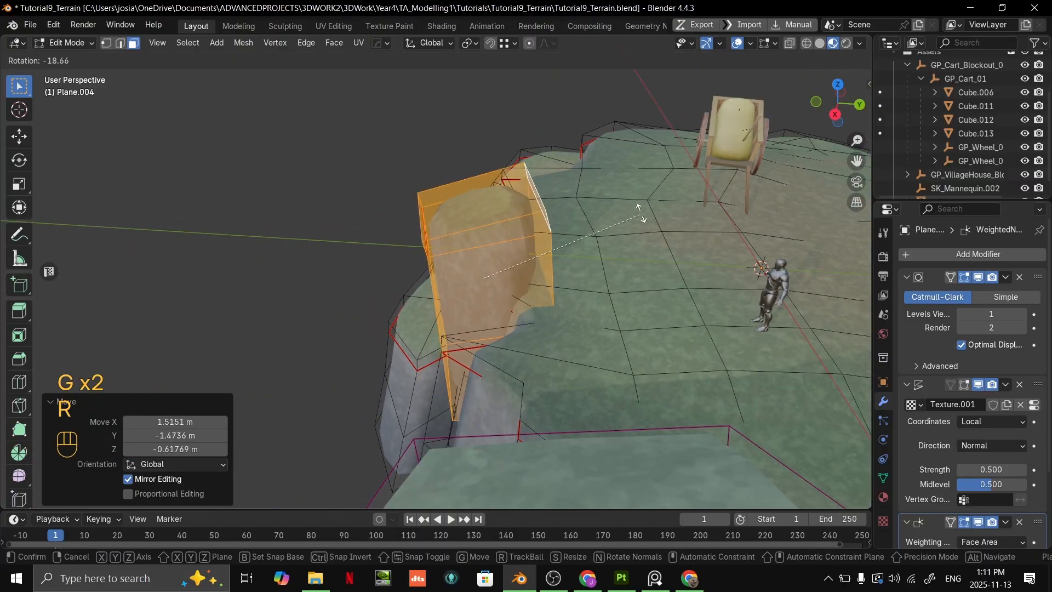
{"action": "key", "text": "z"}
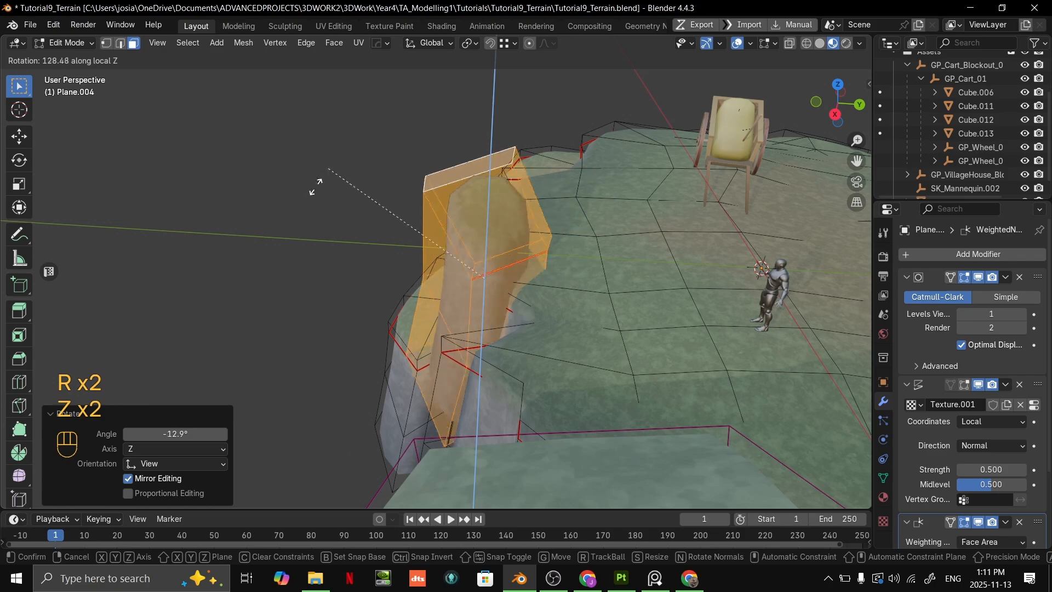
{"action": "left_click", "coordinate": [359, 257]}
{"action": "key", "text": "Tab"}
{"action": "middle_click_drag", "start_coordinate": [378, 260], "coordinate": [674, 219]}
{"action": "middle_click_drag", "start_coordinate": [674, 220], "coordinate": [559, 236], "text": "shift"}
{"action": "middle_click_drag", "start_coordinate": [559, 236], "coordinate": [641, 271]}
- Lower the rock piece about 0.91 m, tilt it about 21 degrees and nudge it into the cliff wall
{"action": "key", "text": "Tab"}
{"action": "key", "text": "g"}
{"action": "left_click", "coordinate": [529, 282]}
{"action": "key", "text": "r"}
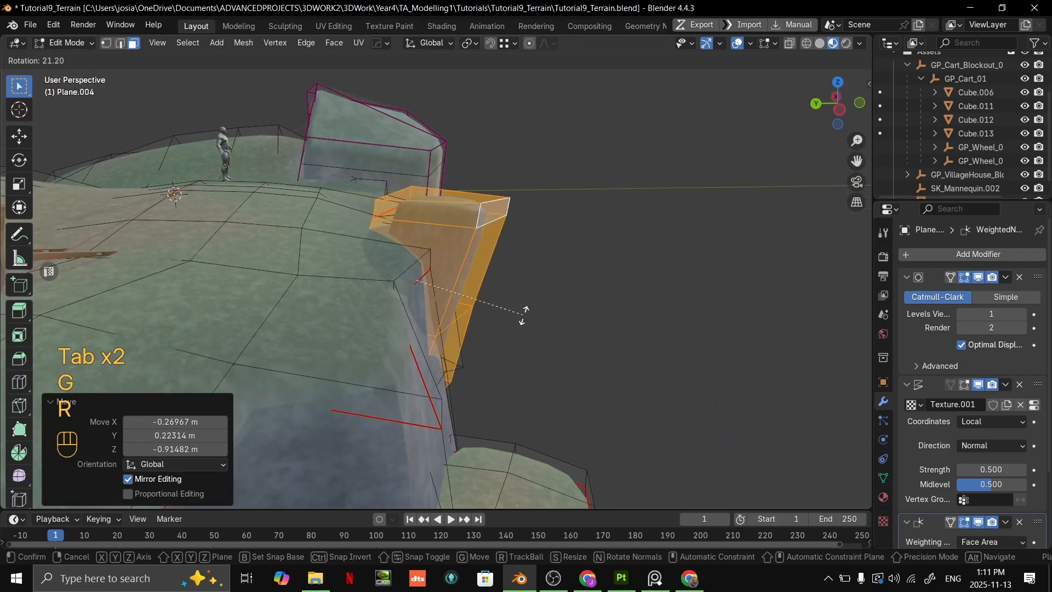
{"action": "left_click", "coordinate": [523, 316]}
{"action": "key", "text": "g"}
{"action": "left_click", "coordinate": [534, 311]}
{"action": "key", "text": "Tab"}
{"action": "middle_click_drag", "start_coordinate": [538, 311], "coordinate": [300, 295]}
- Check the tilted rock piece outside mesh editing, then duplicate it and place the copy lower down against the cliff wall
{"action": "key", "text": "Tab"}
{"action": "key", "text": "Tab"}
{"action": "middle_click_drag", "start_coordinate": [493, 315], "coordinate": [427, 273]}
{"action": "key", "text": "Tab"}
{"action": "key", "text": "shift+d"}
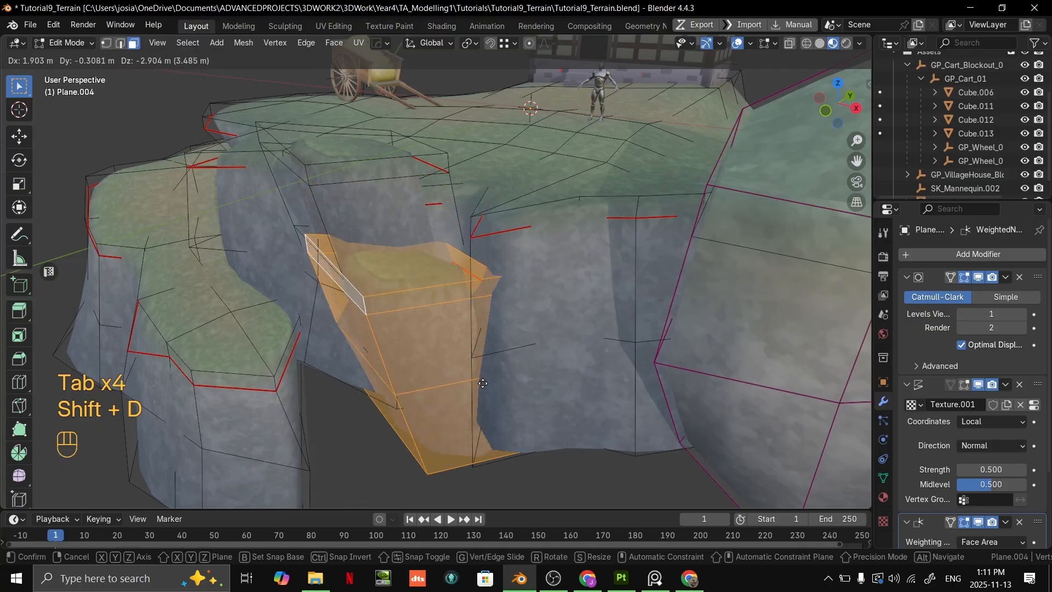
{"action": "left_click", "coordinate": [489, 362]}
- Nudge the duplicated rock piece's selected geometry in edge mode and check how the copy sits beside the original
{"action": "key", "text": "Tab"}
{"action": "middle_click_drag", "start_coordinate": [489, 361], "coordinate": [584, 351]}
{"action": "middle_click_drag", "start_coordinate": [584, 351], "coordinate": [512, 353]}
{"action": "key", "text": "Tab"}
{"action": "scroll", "coordinate": [512, 356], "scroll_direction": "up", "scroll_amount": 3}
{"action": "key", "text": "2"}
{"action": "key", "text": "g"}
{"action": "left_click", "coordinate": [519, 329]}
{"action": "key", "text": "Tab"}
{"action": "middle_click_drag", "start_coordinate": [533, 216], "coordinate": [534, 285]}
{"action": "scroll", "coordinate": [437, 344], "scroll_direction": "up", "scroll_amount": 3}
{"action": "mouse_move", "coordinate": [437, 341]}
{"action": "middle_mouse_down"}
{"action": "mouse_move", "coordinate": [386, 313]}
{"action": "mouse_move", "coordinate": [438, 324]}
{"action": "middle_mouse_up"}
- Try to slide the edge loop just below the top of the upper rock piece
{"action": "key", "text": "Tab"}
{"action": "middle_click_drag", "start_coordinate": [439, 323], "coordinate": [420, 284]}
{"action": "scroll", "coordinate": [482, 282], "scroll_direction": "up", "scroll_amount": 3}
{"action": "key", "text": "2"}
{"action": "left_click", "coordinate": [467, 251], "text": "alt"}
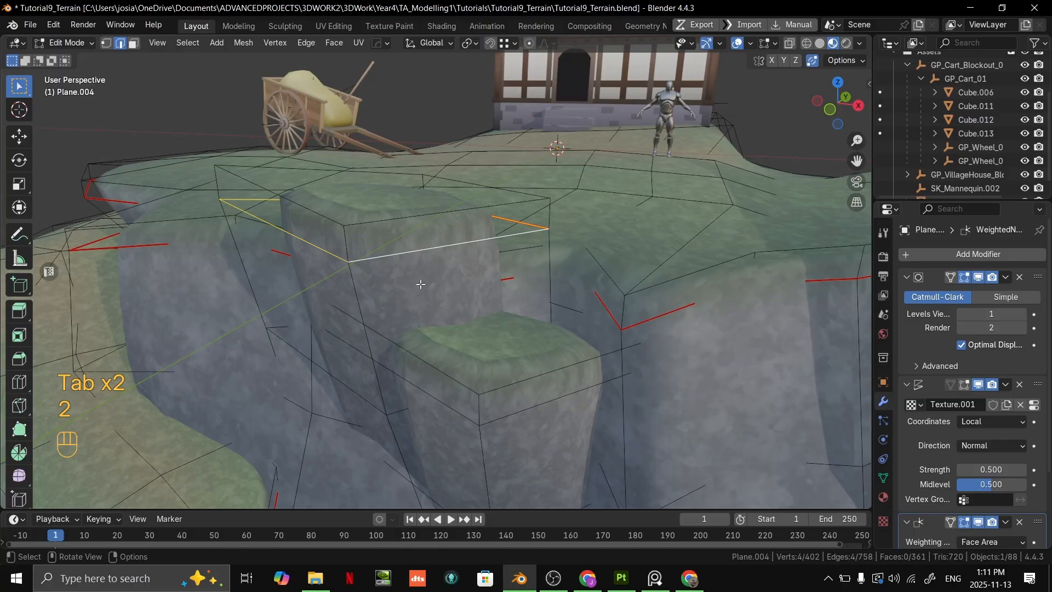
{"action": "key", "text": "g"}
{"action": "key", "text": "g"}
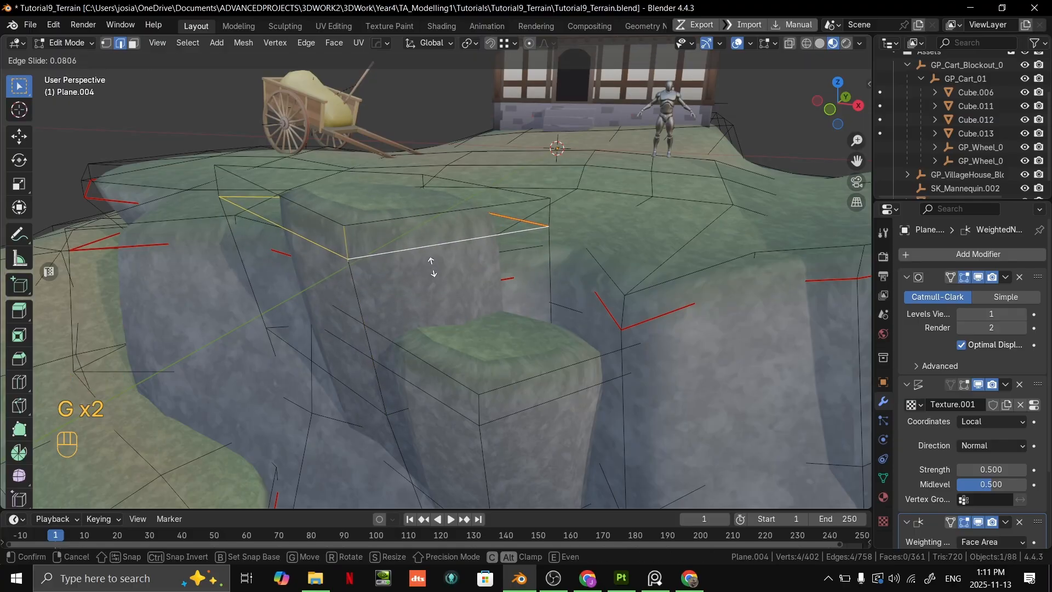
{"action": "left_click", "coordinate": [442, 271]}
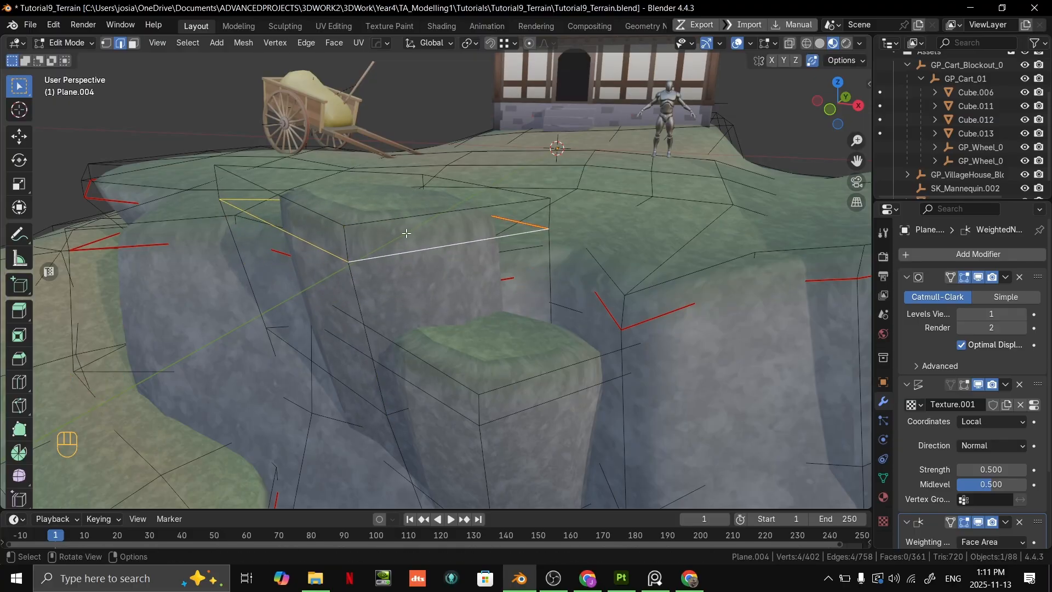
{"action": "middle_click_drag", "start_coordinate": [394, 241], "coordinate": [392, 256]}
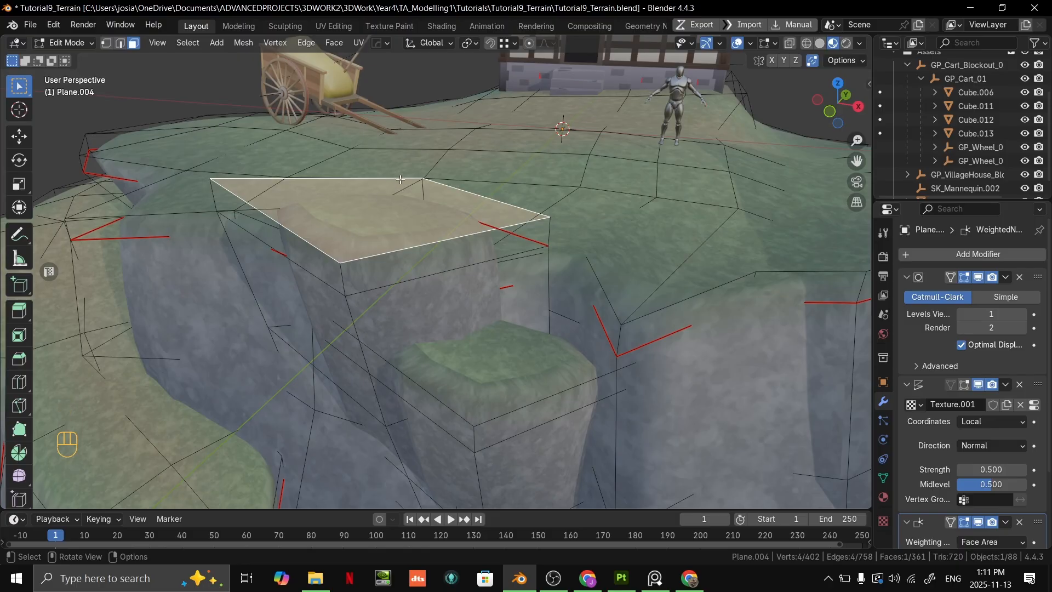
- Select the seam edges around the terrain's cliff rim and adjust their position slightly
{"action": "key", "text": "Tab"}
{"action": "middle_click_drag", "start_coordinate": [459, 188], "coordinate": [451, 246]}
{"action": "key", "text": "Tab"}
{"action": "key", "text": "Tab"}
{"action": "key", "text": "Tab"}
{"action": "key", "text": "2"}
{"action": "key", "text": "2"}
{"action": "left_click", "coordinate": [407, 276], "text": "alt"}
{"action": "key", "text": "g"}
{"action": "key", "text": "g"}
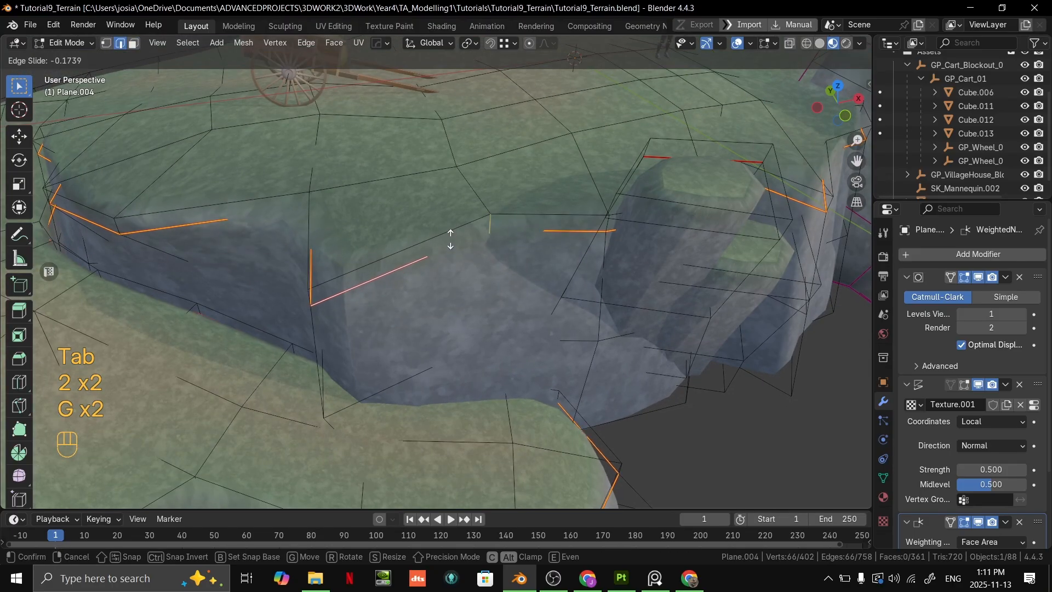
{"action": "key", "text": "g"}
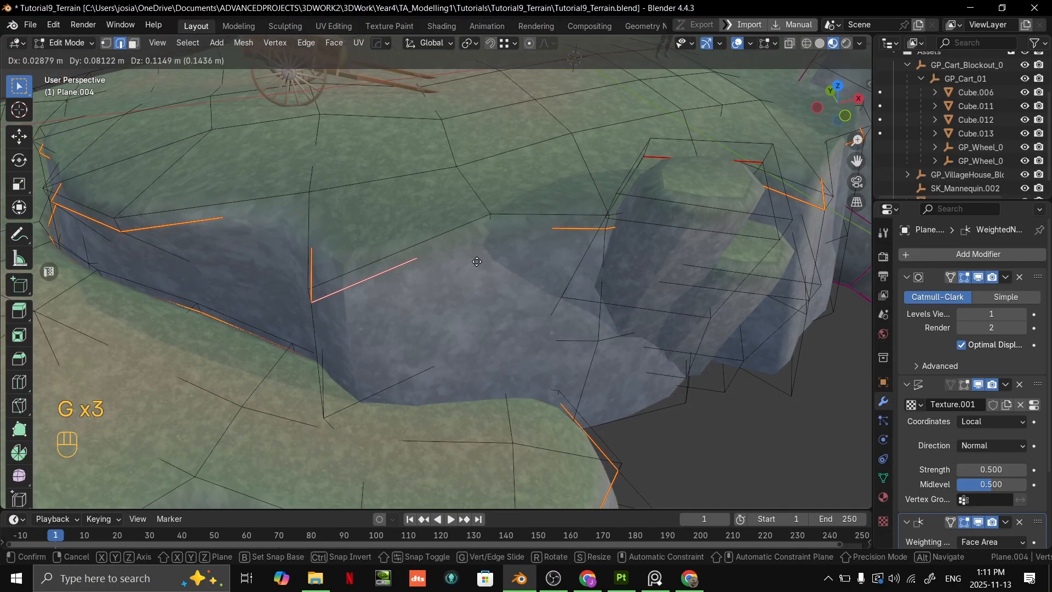
{"action": "left_click", "coordinate": [481, 260]}
- Move the upper rock piece's middle outer edge about -0.49 m in X, -0.57 m in Y and -0.19 m in Z
{"action": "key", "text": "Tab"}
{"action": "middle_click_drag", "start_coordinate": [488, 256], "coordinate": [570, 268]}
{"action": "middle_click_drag", "start_coordinate": [570, 268], "coordinate": [437, 332]}
{"action": "key", "text": "Tab"}
{"action": "left_click", "coordinate": [444, 291]}
{"action": "key", "text": "2"}
{"action": "middle_click_drag", "start_coordinate": [437, 332], "coordinate": [251, 330]}
{"action": "left_click", "coordinate": [425, 313]}
{"action": "key", "text": "g"}
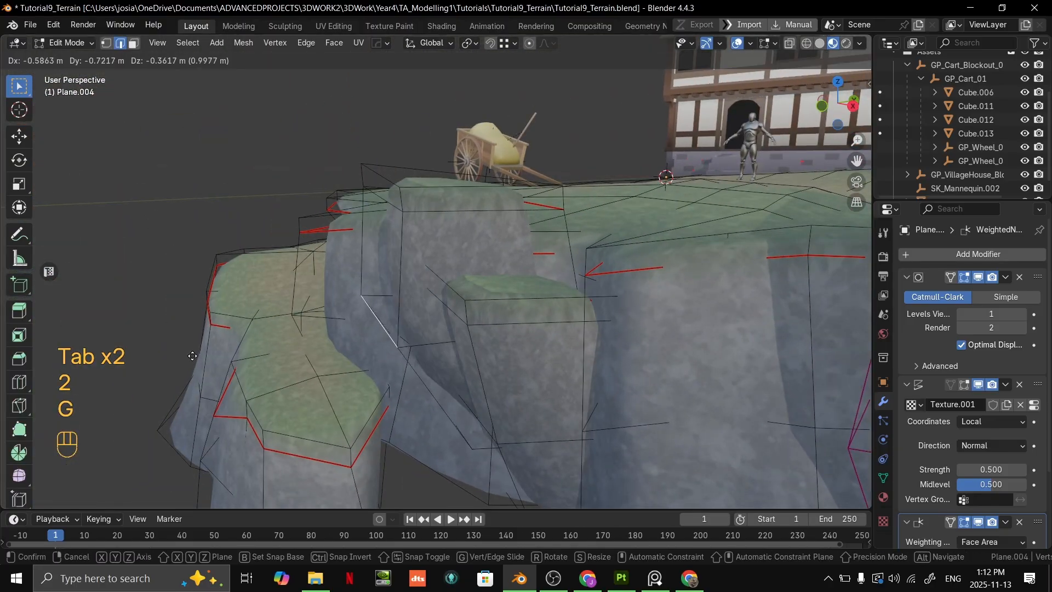
{"action": "left_click", "coordinate": [202, 350]}
- Crease the edge loop around the middle of the upper rock piece to 1.000 and check the sharper shape
{"action": "middle_click_drag", "start_coordinate": [408, 379], "coordinate": [437, 258], "text": "shift"}
{"action": "key", "text": "2"}
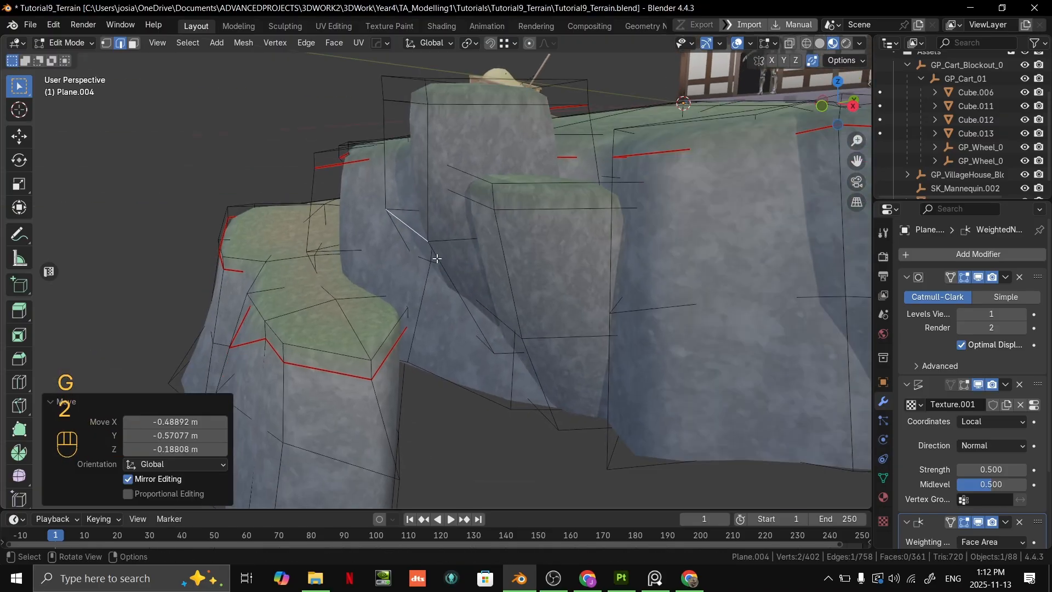
{"action": "left_click", "coordinate": [445, 254], "text": "alt"}
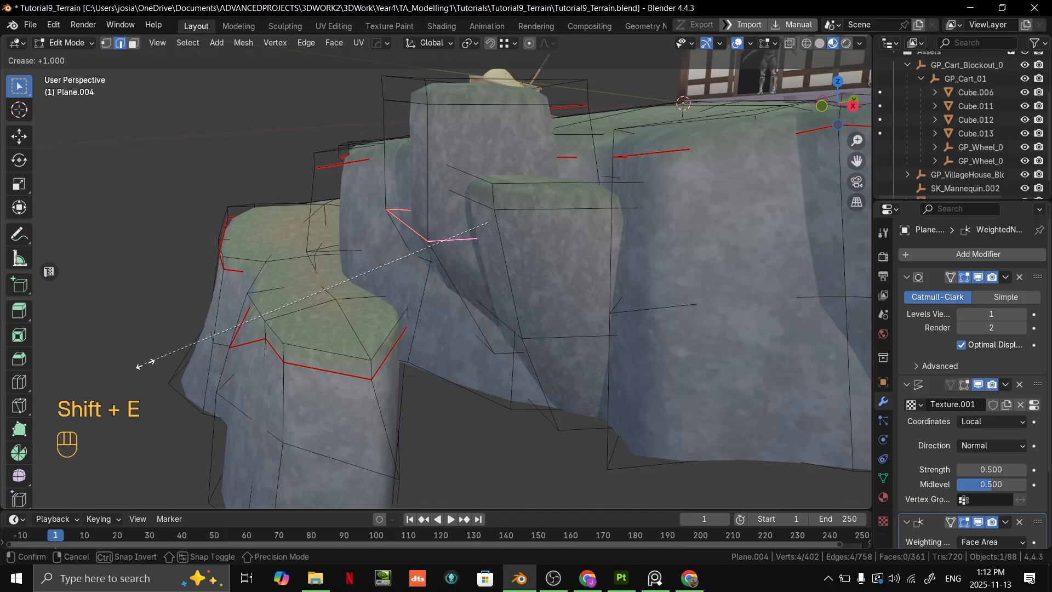
{"action": "left_click", "coordinate": [731, 430]}
{"action": "middle_click_drag", "start_coordinate": [619, 392], "coordinate": [690, 372]}
{"action": "middle_click_drag", "start_coordinate": [690, 373], "coordinate": [638, 363], "text": "shift"}
{"action": "key", "text": "Tab"}
- Crease the vertical corner edges on the front of the upper rock piece to 1.000 and review it
{"action": "middle_click_drag", "start_coordinate": [521, 364], "coordinate": [461, 324]}
{"action": "key", "text": "Tab"}
{"action": "key", "text": "2"}
{"action": "left_click", "coordinate": [461, 232]}
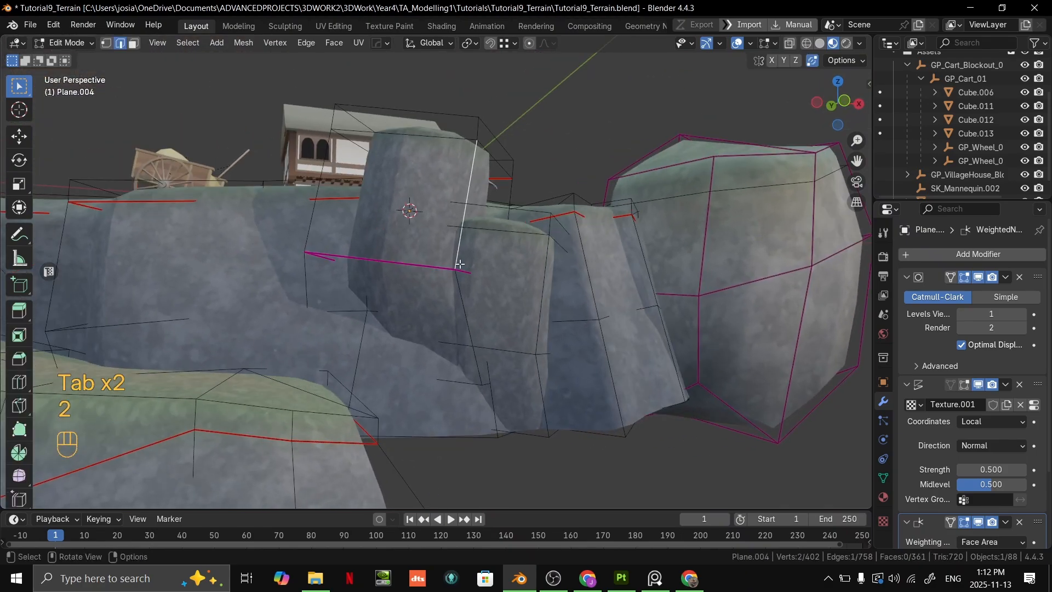
{"action": "left_click", "coordinate": [465, 295], "text": "shift"}
{"action": "middle_click_drag", "start_coordinate": [473, 223], "coordinate": [486, 266]}
{"action": "left_click", "coordinate": [458, 128], "text": "shift"}
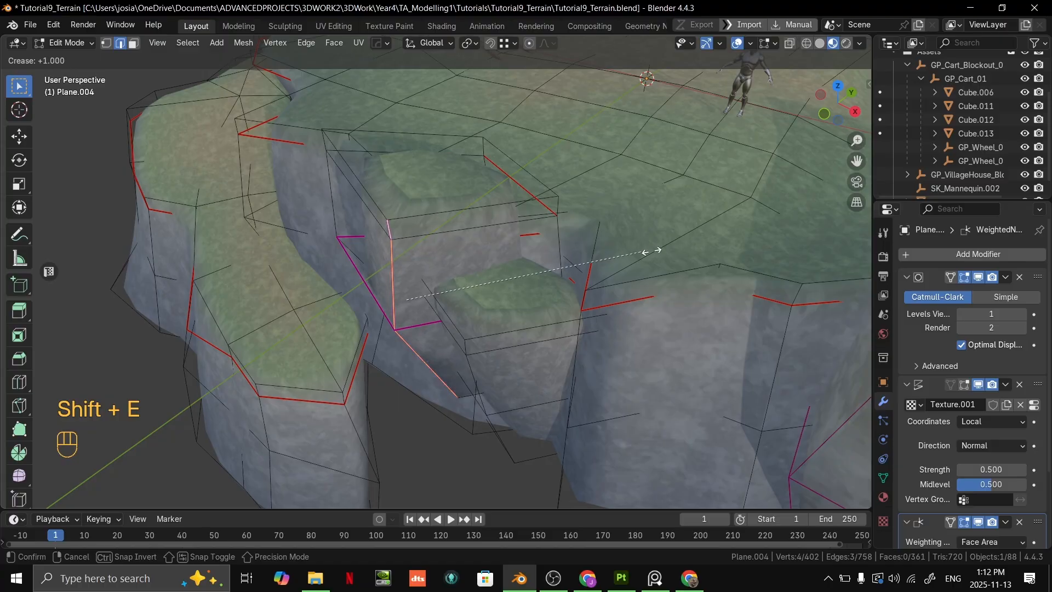
{"action": "left_click", "coordinate": [526, 260]}
{"action": "key", "text": "Tab"}
{"action": "middle_click_drag", "start_coordinate": [526, 261], "coordinate": [446, 327]}
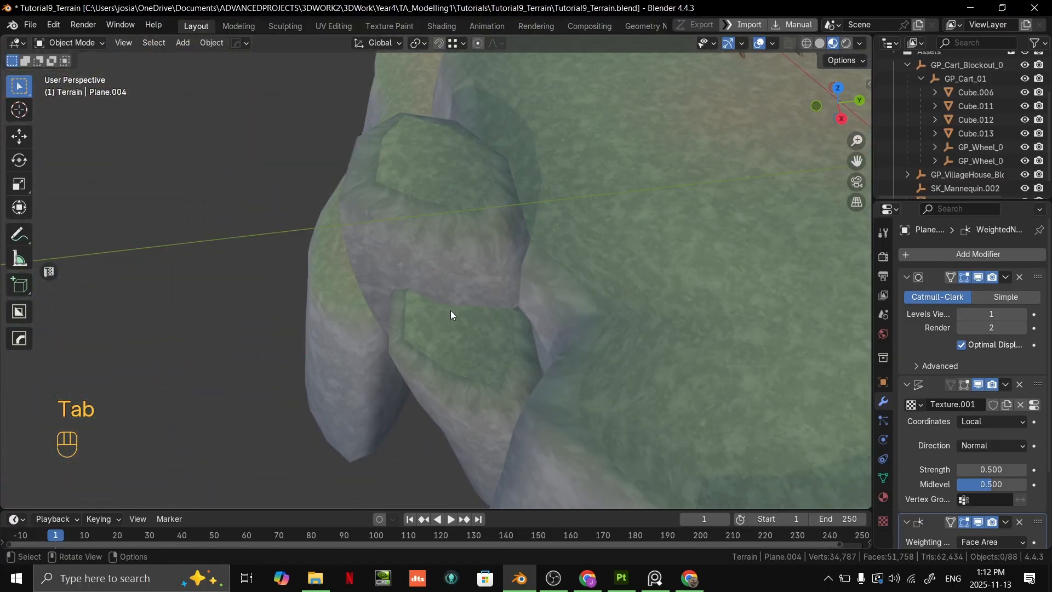
- Select the whole upper rock piece and reposition it along the cliff edge
{"action": "key", "text": "Tab"}
{"action": "key", "text": "3"}
{"action": "key", "text": "l"}
{"action": "middle_click_drag", "start_coordinate": [453, 132], "coordinate": [464, 117]}
{"action": "key", "text": "g"}
{"action": "right_click", "coordinate": [475, 161]}
{"action": "key", "text": "g"}
{"action": "middle_click_drag", "start_coordinate": [477, 162], "coordinate": [465, 253]}
{"action": "left_click", "coordinate": [482, 188]}
{"action": "key", "text": "g"}
{"action": "left_click", "coordinate": [571, 178]}
- Rotate the upper rock piece about 8.54 degrees in the view and nudge it into the cliff
{"action": "key", "text": "Tab"}
{"action": "scroll", "coordinate": [674, 222], "scroll_direction": "down", "scroll_amount": 3}
{"action": "key", "text": "Tab"}
{"action": "key", "text": "r"}
{"action": "left_click", "coordinate": [482, 251]}
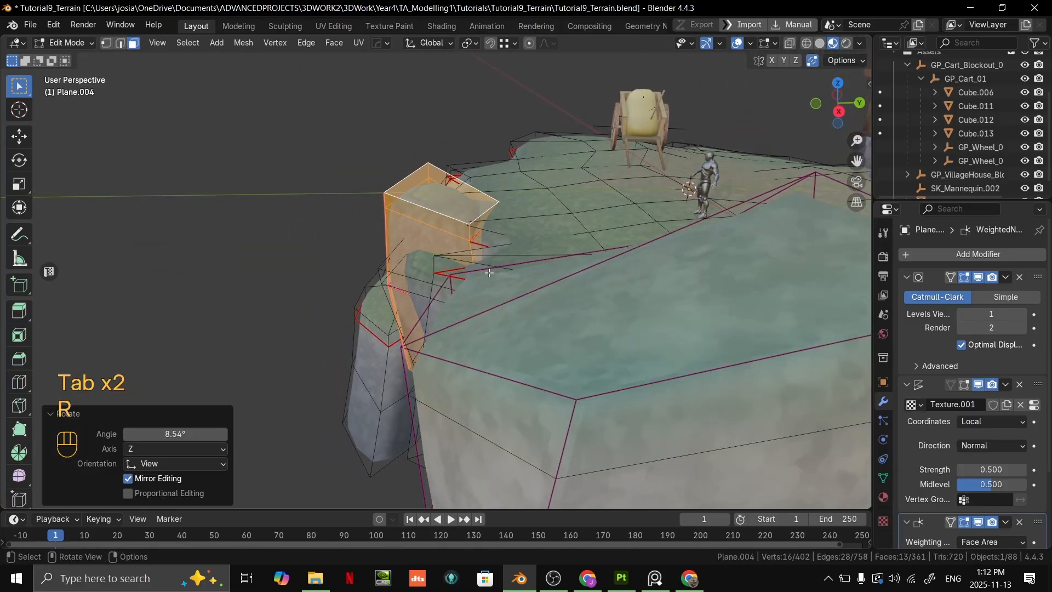
{"action": "key", "text": "g"}
{"action": "left_click", "coordinate": [507, 274]}
- Reshape the base of the upper rock piece by moving and scaling its lower edges
{"action": "key", "text": "Tab"}
{"action": "middle_click_drag", "start_coordinate": [507, 274], "coordinate": [466, 366]}
{"action": "key", "text": "Tab"}
{"action": "key", "text": "3"}
{"action": "key", "text": "2"}
{"action": "key", "text": "g"}
{"action": "left_click", "coordinate": [355, 316]}
{"action": "key", "text": "s"}
{"action": "left_click", "coordinate": [494, 409]}
{"action": "middle_click_drag", "start_coordinate": [494, 409], "coordinate": [551, 397]}
{"action": "key", "text": "g"}
{"action": "left_click", "coordinate": [549, 382]}
- Pull the bottom corner vertex of the far cliff wall outward and down
{"action": "key", "text": "Tab"}
{"action": "middle_click_drag", "start_coordinate": [665, 329], "coordinate": [449, 284]}
{"action": "scroll", "coordinate": [553, 345], "scroll_direction": "down", "scroll_amount": 3}
{"action": "middle_click_drag", "start_coordinate": [449, 284], "coordinate": [543, 307]}
{"action": "left_click", "coordinate": [574, 286]}
{"action": "key", "text": "Tab"}
{"action": "key", "text": "g"}
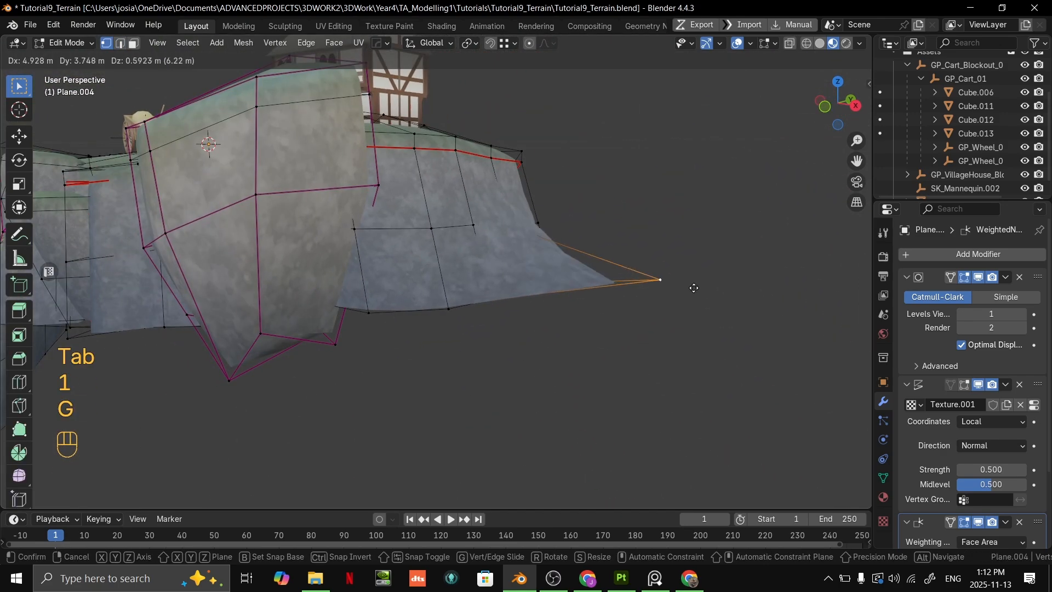
{"action": "left_click", "coordinate": [599, 389]}
- Pull three neighbouring vertices on the far cliff's bottom edge downward to extend the wall
{"action": "left_click", "coordinate": [487, 297]}
{"action": "key", "text": "g"}
{"action": "left_click", "coordinate": [474, 388]}
{"action": "left_click", "coordinate": [444, 301]}
{"action": "key", "text": "g"}
{"action": "left_click", "coordinate": [400, 405]}
{"action": "left_click", "coordinate": [368, 307]}
{"action": "key", "text": "g"}
{"action": "left_click", "coordinate": [321, 422]}
- Reposition further vertices along the cliff wall's bottom edge to give the underside a jagged, uneven outline
{"action": "middle_click_drag", "start_coordinate": [322, 420], "coordinate": [364, 381]}
{"action": "key", "text": "g"}
{"action": "left_click", "coordinate": [323, 388]}
{"action": "left_click", "coordinate": [296, 358]}
{"action": "middle_click_drag", "start_coordinate": [299, 356], "coordinate": [263, 349]}
{"action": "key", "text": "g"}
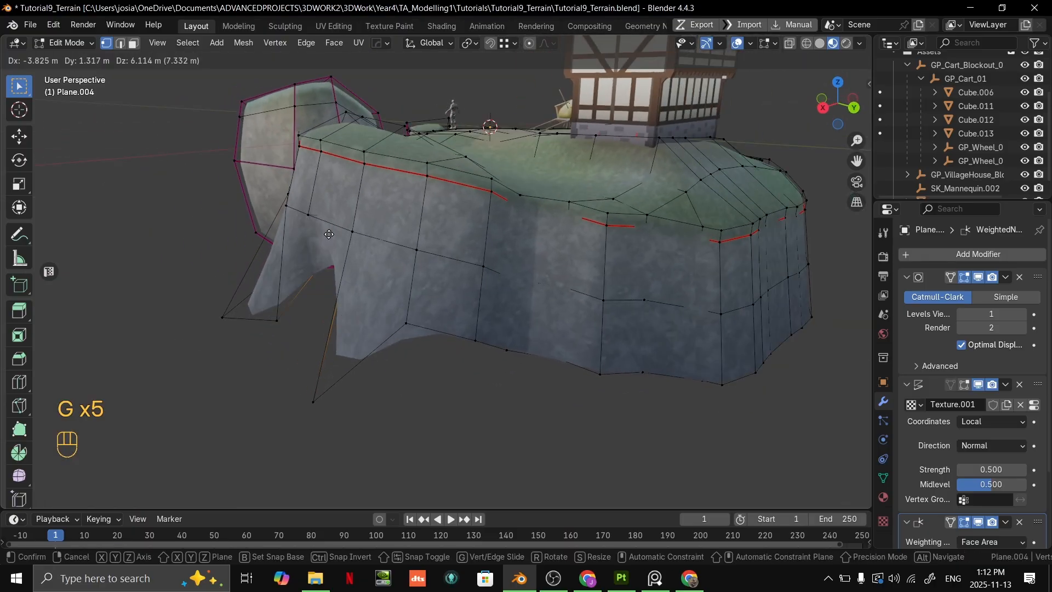
{"action": "left_click", "coordinate": [332, 296]}
{"action": "mouse_move", "coordinate": [332, 296]}
{"action": "middle_mouse_down"}
{"action": "mouse_move", "coordinate": [376, 293]}
{"action": "mouse_move", "coordinate": [332, 303]}
{"action": "middle_mouse_up"}
{"action": "left_click", "coordinate": [509, 349]}
{"action": "middle_click_drag", "start_coordinate": [509, 349], "coordinate": [517, 312]}
{"action": "key", "text": "g"}
{"action": "left_click", "coordinate": [505, 391]}
- Move the cliff wall's lower vertical edge about 2.17 m in X, 0.97 m in Y and -0.31 m in Z
{"action": "left_click", "coordinate": [468, 241]}
{"action": "middle_click_drag", "start_coordinate": [465, 278], "coordinate": [439, 323]}
{"action": "mouse_move", "coordinate": [472, 270]}
{"action": "middle_mouse_down"}
{"action": "mouse_move", "coordinate": [390, 296]}
{"action": "mouse_move", "coordinate": [463, 271]}
{"action": "middle_mouse_up"}
{"action": "key", "text": "g"}
{"action": "left_click", "coordinate": [340, 301]}
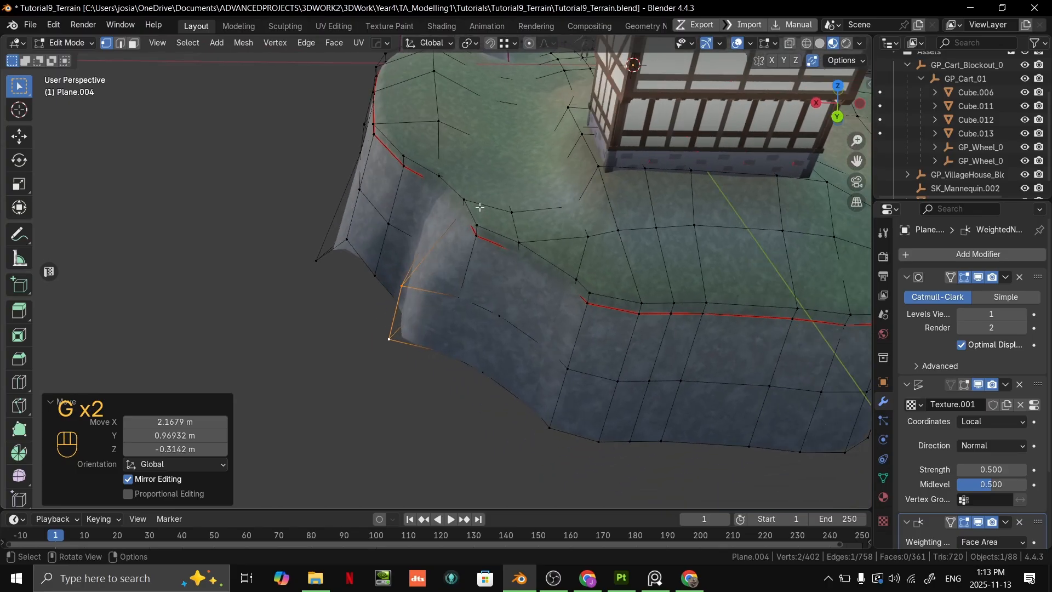
- Pull the grassy rim above the moved wall edge outward to form a crevice and adjust the neighbouring rim vertices
{"action": "middle_click_drag", "start_coordinate": [482, 208], "coordinate": [485, 235]}
{"action": "key", "text": "g"}
{"action": "left_click", "coordinate": [377, 238]}
{"action": "left_click", "coordinate": [502, 261]}
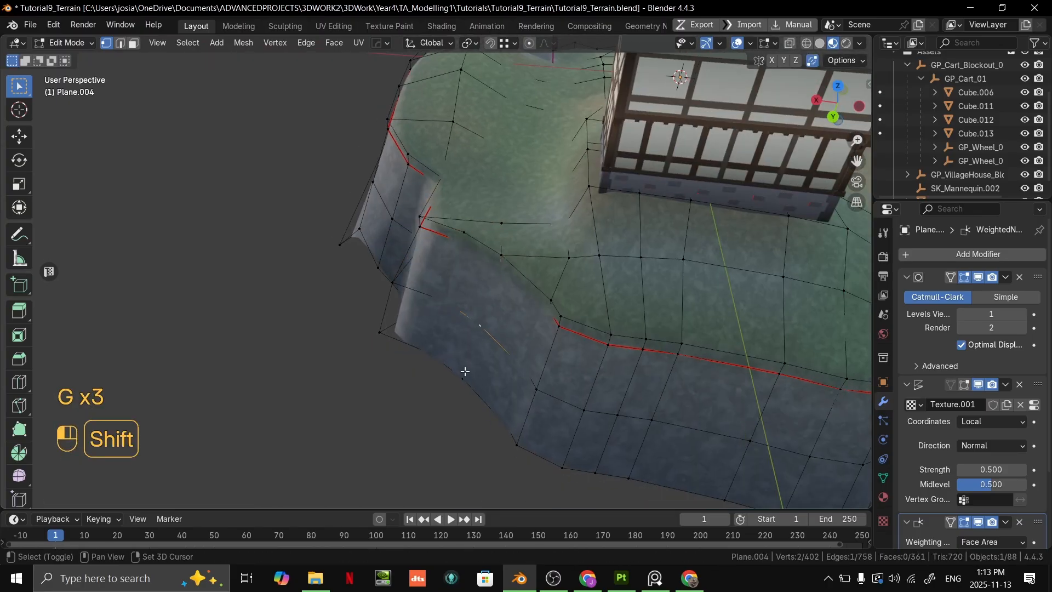
{"action": "mouse_move", "coordinate": [515, 259]}
{"action": "middle_mouse_down"}
{"action": "mouse_move", "coordinate": [570, 237]}
{"action": "mouse_move", "coordinate": [469, 280]}
{"action": "mouse_move", "coordinate": [593, 274]}
{"action": "mouse_move", "coordinate": [551, 305]}
{"action": "mouse_move", "coordinate": [606, 336]}
{"action": "mouse_move", "coordinate": [630, 266]}
{"action": "mouse_move", "coordinate": [524, 334]}
{"action": "mouse_move", "coordinate": [486, 317]}
{"action": "mouse_move", "coordinate": [495, 285]}
{"action": "mouse_move", "coordinate": [514, 303]}
{"action": "mouse_move", "coordinate": [587, 268]}
{"action": "mouse_move", "coordinate": [573, 336]}
{"action": "middle_mouse_up"}
{"action": "key", "text": "g"}
{"action": "left_click", "coordinate": [602, 323]}
{"action": "key", "text": "2"}
{"action": "key", "text": "alt+Tab"}
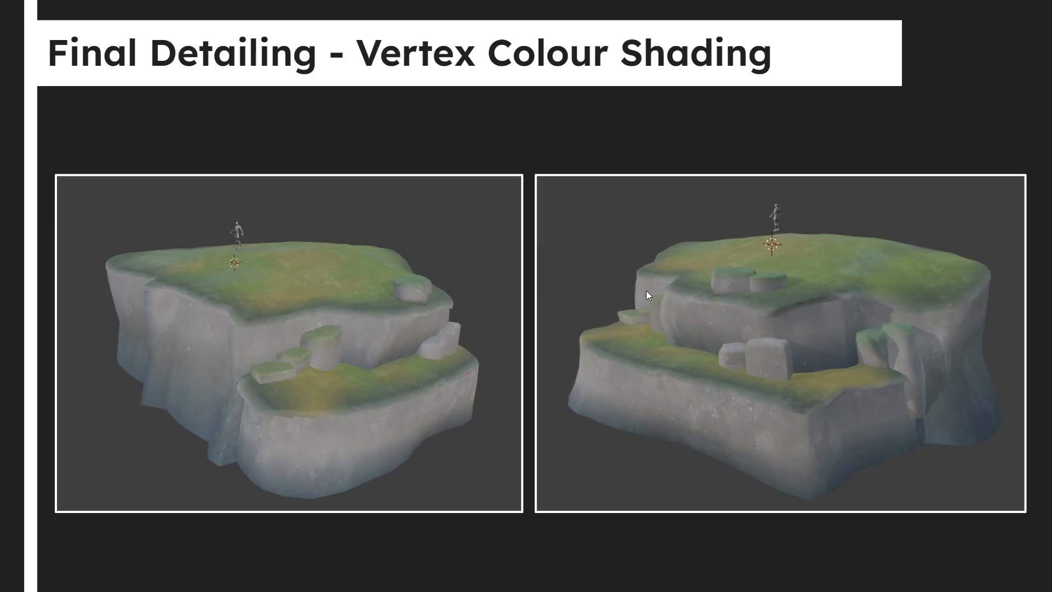
{"action": "key", "text": "Right"}
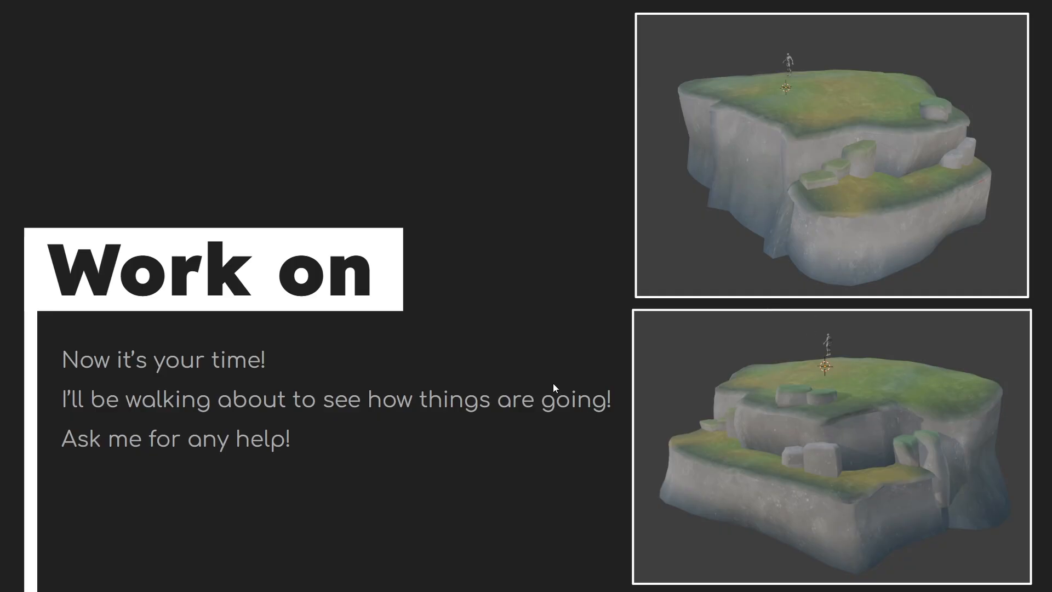
- Return to Blender and review the whole terrain's silhouette outside mesh editing
{"action": "key", "text": "alt+Tab"}
{"action": "left_click", "coordinate": [480, 262]}
{"action": "key", "text": "Tab"}
{"action": "middle_click_drag", "start_coordinate": [565, 245], "coordinate": [565, 328]}
{"action": "scroll", "coordinate": [465, 343], "scroll_direction": "down", "scroll_amount": 4}
{"action": "middle_click_drag", "start_coordinate": [565, 329], "coordinate": [537, 320]}
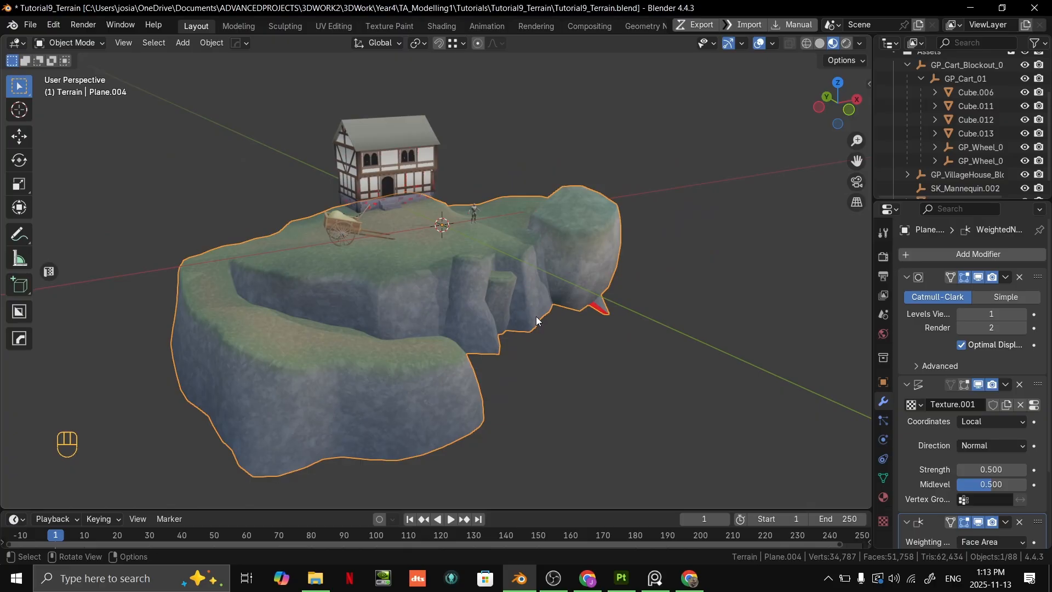
- Raise two bottom corner vertices of the far cliff wall, moving the second about -0.23 m, 0.76 m and 1.29 m in X, Y, Z
{"action": "middle_click_drag", "start_coordinate": [512, 289], "coordinate": [461, 268]}
{"action": "key", "text": "Tab"}
{"action": "scroll", "coordinate": [462, 268], "scroll_direction": "up", "scroll_amount": 3}
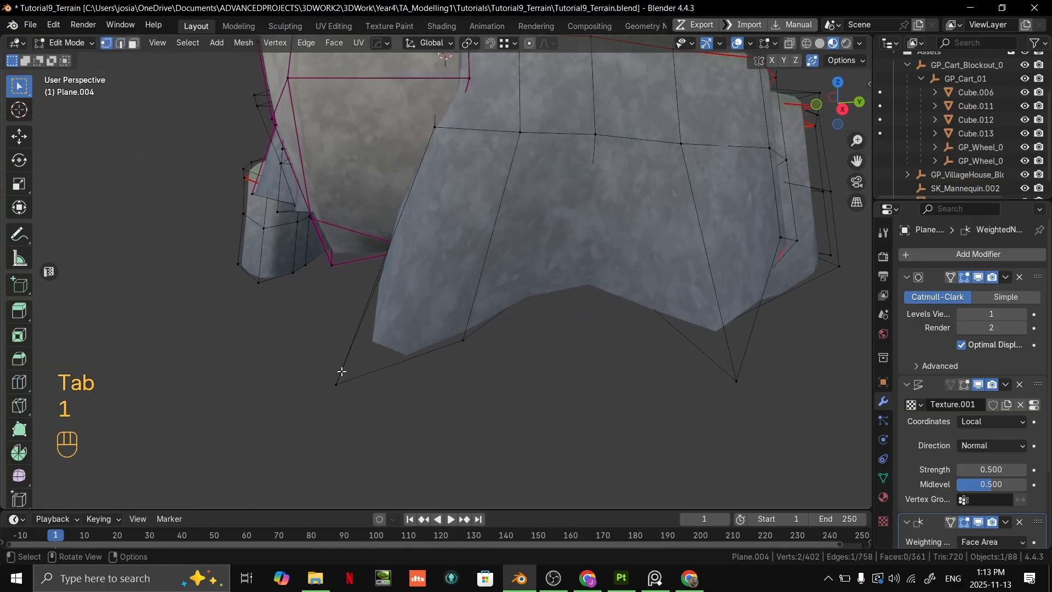
{"action": "key", "text": "g"}
{"action": "left_click", "coordinate": [404, 309]}
{"action": "left_click", "coordinate": [430, 336]}
{"action": "key", "text": "g"}
{"action": "left_click", "coordinate": [478, 300]}
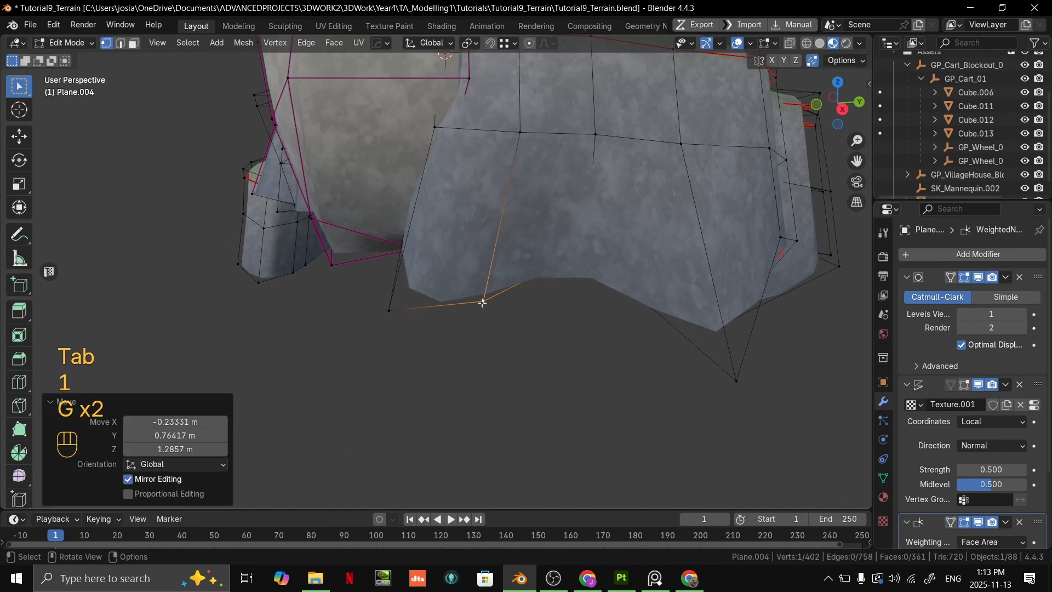
- Move two more vertices along the far cliff wall's bottom edge upward to make its outline uneven
{"action": "scroll", "coordinate": [494, 304], "scroll_direction": "down", "scroll_amount": 2}
{"action": "middle_click_drag", "start_coordinate": [548, 308], "coordinate": [486, 314]}
{"action": "left_click", "coordinate": [461, 385]}
{"action": "key", "text": "g"}
{"action": "left_click", "coordinate": [484, 332]}
{"action": "middle_click_drag", "start_coordinate": [606, 348], "coordinate": [450, 276], "text": "shift"}
{"action": "left_click", "coordinate": [416, 325]}
{"action": "key", "text": "g"}
{"action": "left_click", "coordinate": [449, 241]}
{"action": "middle_click_drag", "start_coordinate": [449, 241], "coordinate": [392, 296]}
- Review the whole terrain's silhouette outside mesh editing and inspect the wireframe around the cliff bottoms
{"action": "key", "text": "Tab"}
{"action": "scroll", "coordinate": [493, 296], "scroll_direction": "down", "scroll_amount": 3}
{"action": "middle_click_drag", "start_coordinate": [542, 296], "coordinate": [472, 319]}
{"action": "middle_click_drag", "start_coordinate": [584, 292], "coordinate": [312, 292], "text": "shift"}
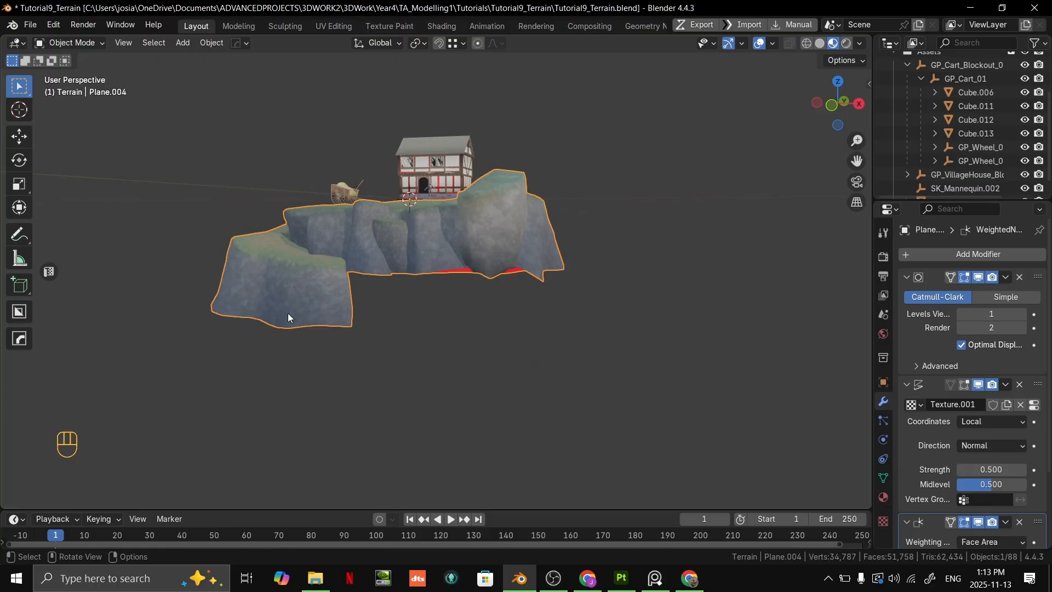
{"action": "scroll", "coordinate": [303, 309], "scroll_direction": "up", "scroll_amount": 5}
{"action": "key", "text": "Tab"}
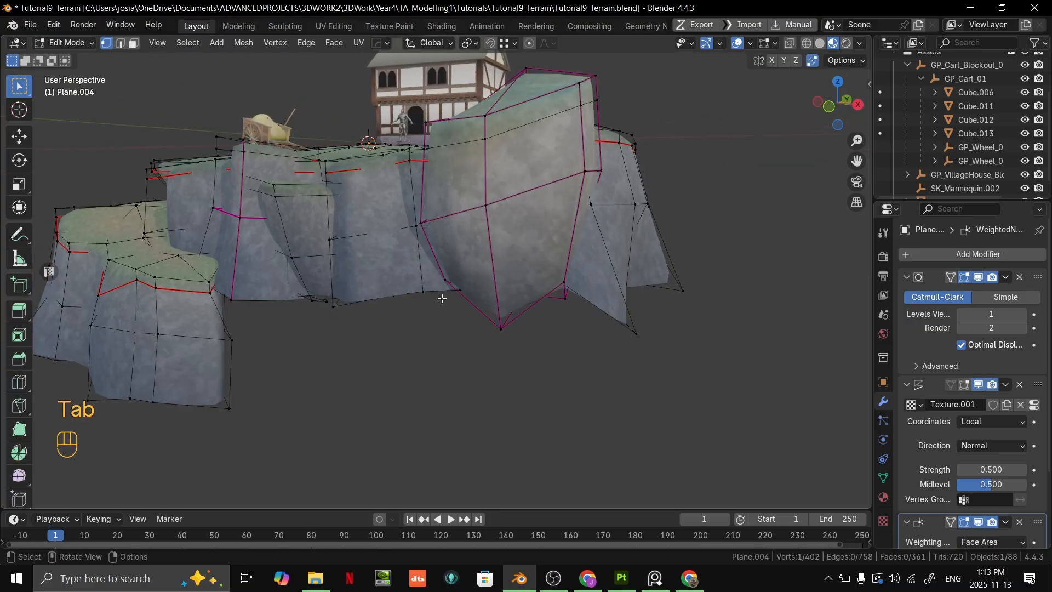
{"action": "middle_click_drag", "start_coordinate": [406, 297], "coordinate": [511, 285], "text": "shift"}
{"action": "middle_click_drag", "start_coordinate": [423, 228], "coordinate": [537, 264]}
{"action": "middle_click_drag", "start_coordinate": [555, 185], "coordinate": [695, 376]}
- Select the terrain's open bottom edges as a path around the main cliffs and lower them along the Z axis
{"action": "middle_click_drag", "start_coordinate": [377, 329], "coordinate": [386, 310]}
{"action": "left_click", "coordinate": [366, 265]}
{"action": "middle_click_drag", "start_coordinate": [367, 265], "coordinate": [417, 323]}
{"action": "middle_click_drag", "start_coordinate": [258, 363], "coordinate": [356, 319]}
{"action": "left_click", "coordinate": [352, 345], "text": "ctrl"}
{"action": "middle_click_drag", "start_coordinate": [470, 279], "coordinate": [436, 310]}
{"action": "left_click", "coordinate": [463, 311], "text": "ctrl"}
{"action": "left_click", "coordinate": [462, 312], "text": "ctrl"}
{"action": "middle_click_drag", "start_coordinate": [515, 290], "coordinate": [485, 330]}
{"action": "left_click", "coordinate": [510, 310], "text": "ctrl"}
{"action": "left_click", "coordinate": [486, 343], "text": "ctrl"}
{"action": "scroll", "coordinate": [486, 341], "scroll_direction": "down", "scroll_amount": 3}
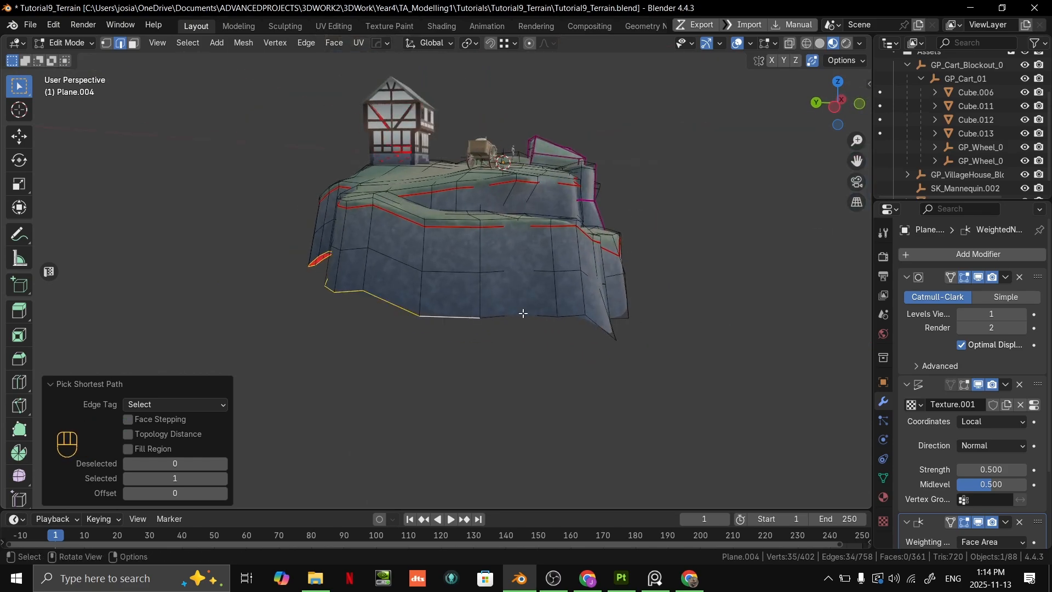
{"action": "middle_click_drag", "start_coordinate": [379, 337], "coordinate": [507, 307]}
{"action": "key", "text": "ctrl+z"}
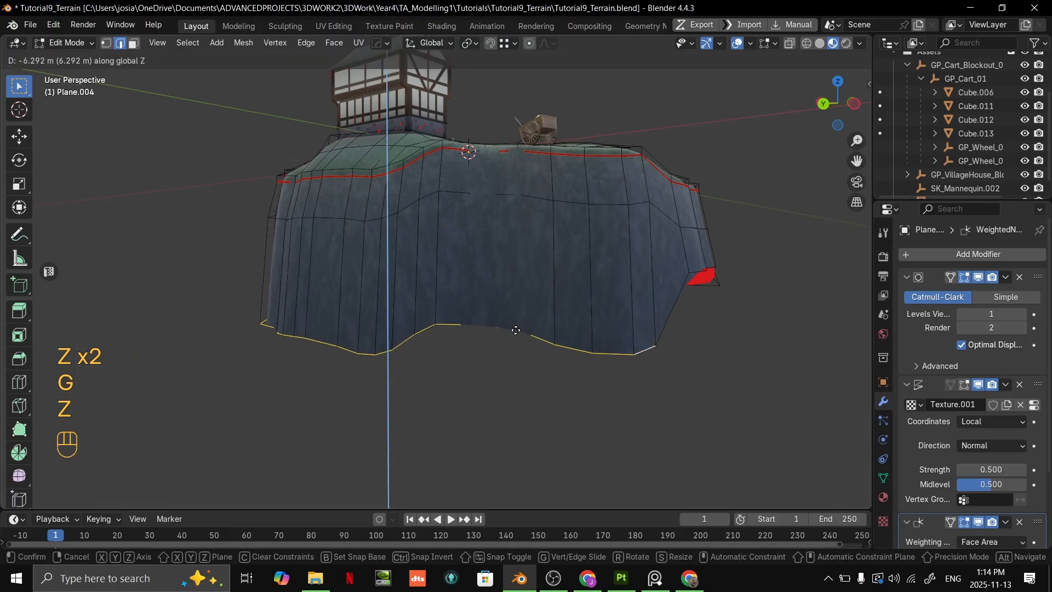
{"action": "left_click", "coordinate": [515, 305]}
{"action": "middle_click_drag", "start_coordinate": [514, 305], "coordinate": [543, 303]}
- Shift bottom vertices below the large boulder to uneven positions, the first about 0.31 m, -0.27 m and -2.16 m in X, Y, Z
{"action": "scroll", "coordinate": [470, 283], "scroll_direction": "up", "scroll_amount": 4}
{"action": "scroll", "coordinate": [476, 285], "scroll_direction": "down", "scroll_amount": 5}
{"action": "key", "text": "1"}
{"action": "left_click", "coordinate": [543, 319]}
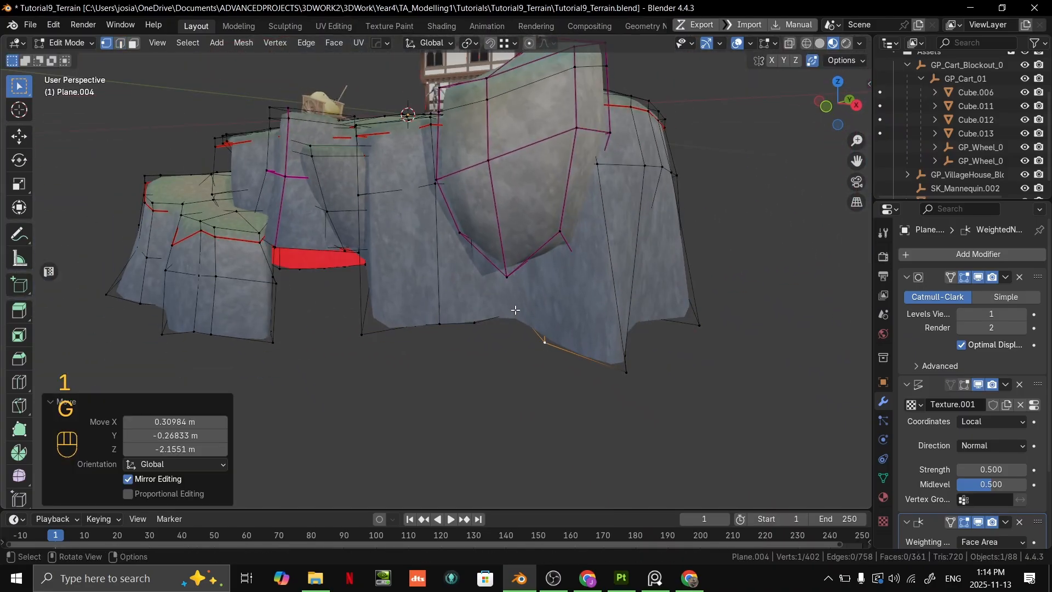
{"action": "key", "text": "g"}
{"action": "left_click", "coordinate": [482, 321]}
{"action": "key", "text": "g"}
{"action": "left_click", "coordinate": [449, 324]}
{"action": "left_click", "coordinate": [446, 325]}
{"action": "key", "text": "g"}
{"action": "left_click", "coordinate": [434, 346]}
- Select the linked cliff-wall faces delimited by seams and unwrap their UVs
{"action": "middle_click_drag", "start_coordinate": [634, 261], "coordinate": [575, 280], "text": "shift"}
{"action": "middle_click_drag", "start_coordinate": [576, 280], "coordinate": [411, 294]}
{"action": "middle_click_drag", "start_coordinate": [411, 294], "coordinate": [507, 291], "text": "shift"}
{"action": "middle_click_drag", "start_coordinate": [444, 277], "coordinate": [510, 323], "text": "shift"}
{"action": "middle_click_drag", "start_coordinate": [510, 323], "coordinate": [671, 318]}
{"action": "middle_click_drag", "start_coordinate": [466, 331], "coordinate": [490, 311], "text": "shift"}
{"action": "scroll", "coordinate": [568, 285], "scroll_direction": "up", "scroll_amount": 2}
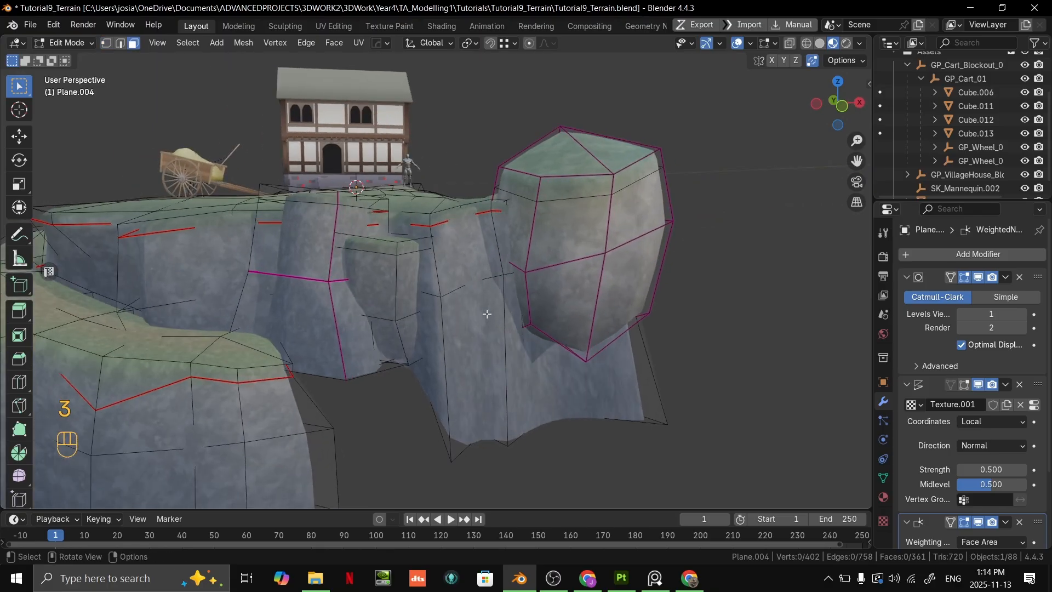
{"action": "key", "text": "l"}
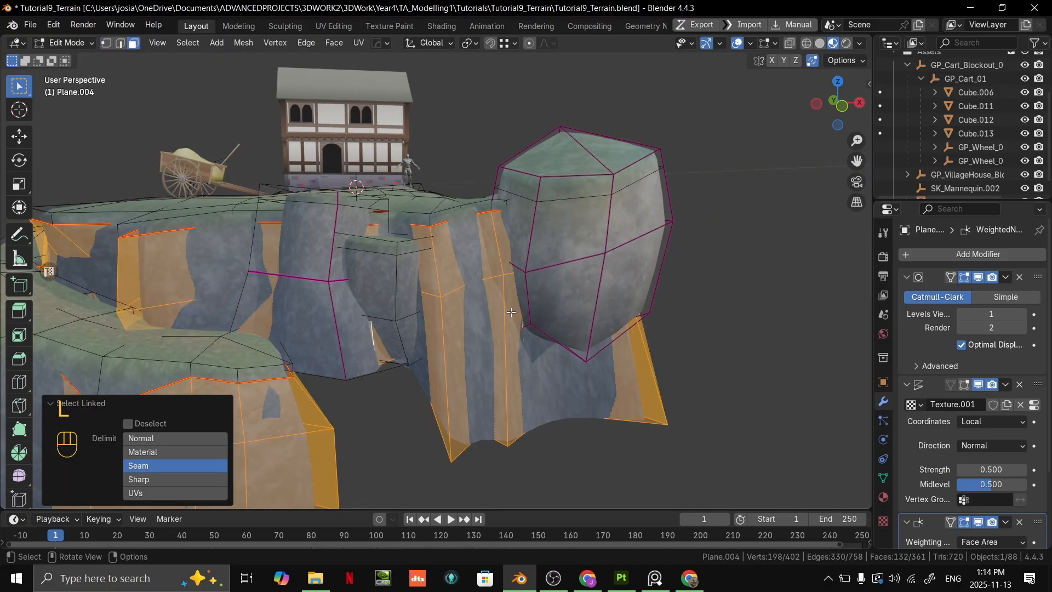
{"action": "middle_click_drag", "start_coordinate": [531, 241], "coordinate": [570, 270]}
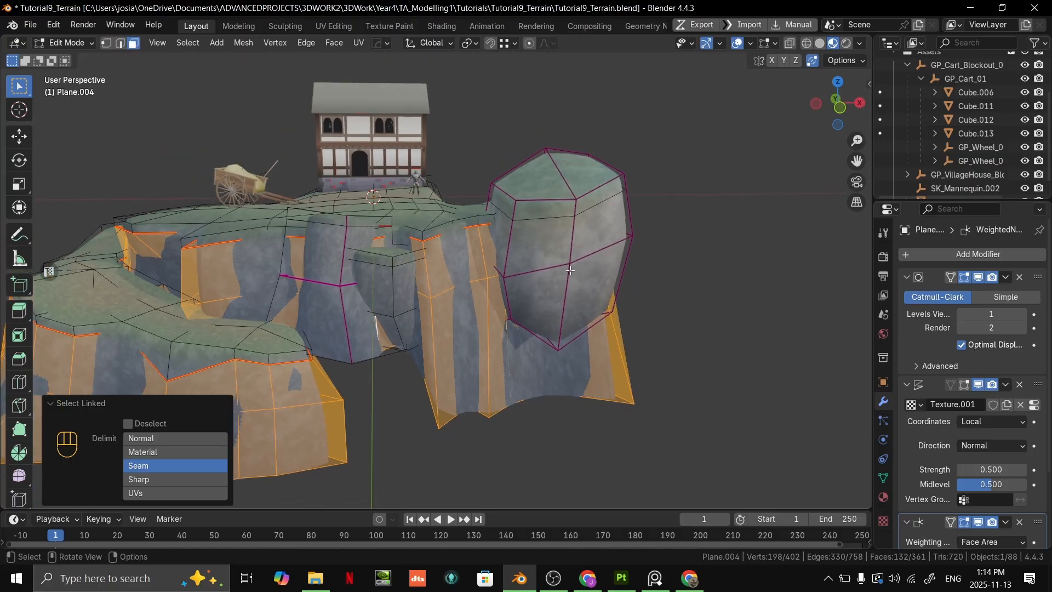
{"action": "key", "text": "u"}
{"action": "left_click", "coordinate": [538, 225]}
- Examine the cliff texture and the terrain's shape from all sides, outside and inside mesh editing
{"action": "scroll", "coordinate": [666, 182], "scroll_direction": "down", "scroll_amount": 1}
{"action": "middle_click_drag", "start_coordinate": [675, 189], "coordinate": [410, 206]}
{"action": "key", "text": "Tab"}
{"action": "key", "text": "Tab"}
{"action": "key", "text": "Tab"}
{"action": "scroll", "coordinate": [410, 206], "scroll_direction": "up", "scroll_amount": 6}
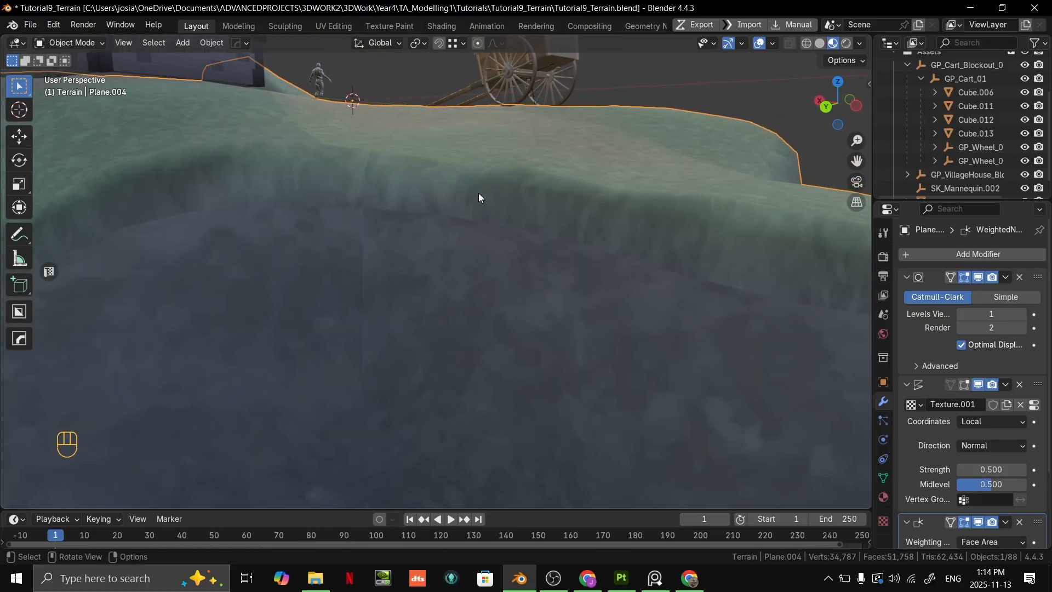
{"action": "middle_click_drag", "start_coordinate": [474, 199], "coordinate": [388, 201], "text": "shift"}
{"action": "middle_click_drag", "start_coordinate": [670, 234], "coordinate": [528, 239]}
{"action": "scroll", "coordinate": [531, 281], "scroll_direction": "down", "scroll_amount": 2}
{"action": "middle_click_drag", "start_coordinate": [528, 239], "coordinate": [402, 256], "text": "shift"}
{"action": "middle_click_drag", "start_coordinate": [491, 277], "coordinate": [540, 246]}
{"action": "scroll", "coordinate": [560, 240], "scroll_direction": "up", "scroll_amount": 4}
{"action": "scroll", "coordinate": [560, 240], "scroll_direction": "down", "scroll_amount": 4}
{"action": "scroll", "coordinate": [451, 253], "scroll_direction": "up", "scroll_amount": 4}
{"action": "key", "text": "Tab"}
{"action": "scroll", "coordinate": [462, 250], "scroll_direction": "down", "scroll_amount": 3}
{"action": "key", "text": "Tab"}
{"action": "scroll", "coordinate": [471, 246], "scroll_direction": "down", "scroll_amount": 2}
{"action": "scroll", "coordinate": [524, 274], "scroll_direction": "up", "scroll_amount": 1}
{"action": "middle_click_drag", "start_coordinate": [540, 246], "coordinate": [643, 207]}
- Duplicate the large linked boulder and place the copy in the gap between the lower ledge and the main cliff
{"action": "key", "text": "Tab"}
{"action": "key", "text": "l"}
{"action": "scroll", "coordinate": [652, 173], "scroll_direction": "down", "scroll_amount": 4}
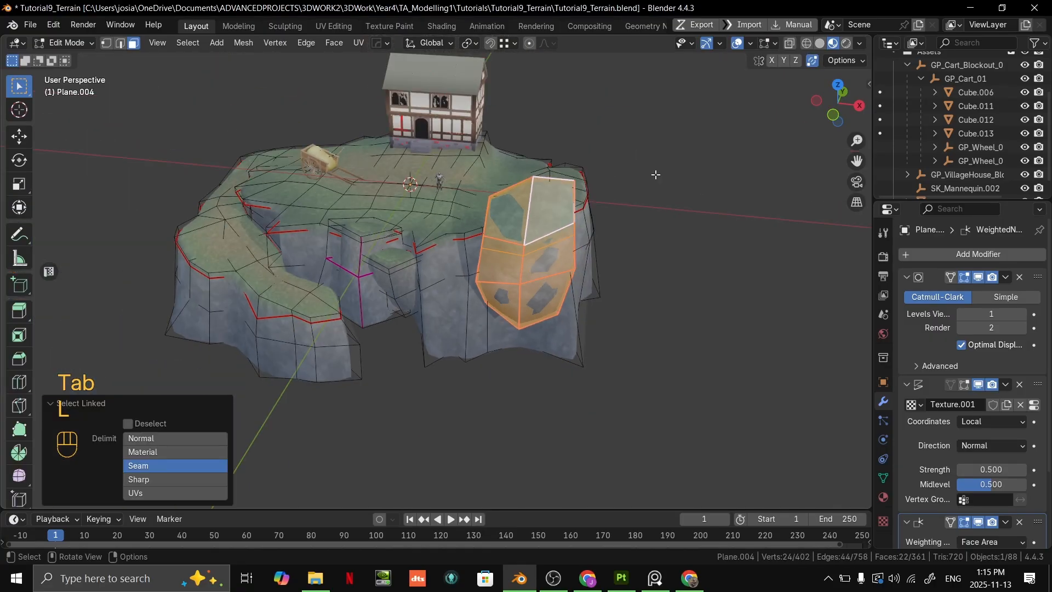
{"action": "scroll", "coordinate": [657, 172], "scroll_direction": "up", "scroll_amount": 1}
{"action": "key", "text": "shift+d"}
{"action": "left_click", "coordinate": [471, 317]}
{"action": "middle_click_drag", "start_coordinate": [509, 297], "coordinate": [543, 226]}
{"action": "key", "text": "g"}
{"action": "left_click", "coordinate": [592, 252]}
{"action": "mouse_move", "coordinate": [543, 226]}
{"action": "middle_mouse_down", "text": "shift"}
{"action": "mouse_move", "coordinate": [530, 231]}
{"action": "mouse_move", "coordinate": [538, 213]}
{"action": "middle_mouse_up", "text": "shift"}
{"action": "middle_click_drag", "start_coordinate": [538, 213], "coordinate": [526, 202]}
{"action": "key", "text": "g"}
{"action": "left_click", "coordinate": [524, 185]}
- Rotate the boulder copy around its local Z axis, adjust its position against the cliff and leave mesh editing
{"action": "key", "text": "r"}
{"action": "key", "text": "z"}
{"action": "key", "text": "z"}
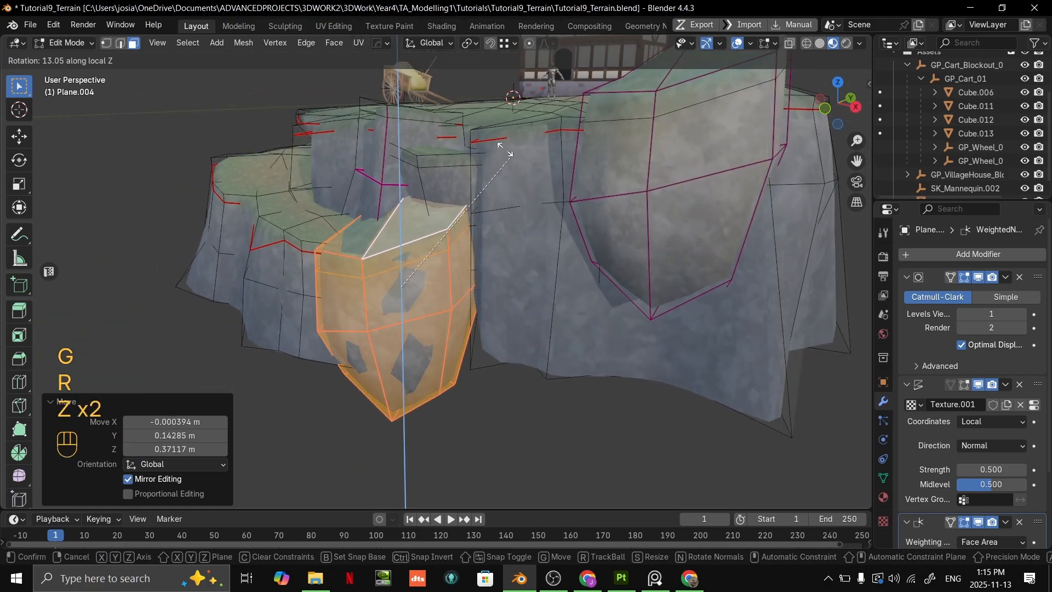
{"action": "left_click", "coordinate": [292, 119]}
{"action": "key", "text": "Tab"}
{"action": "middle_click_drag", "start_coordinate": [457, 172], "coordinate": [540, 218]}
{"action": "middle_click_drag", "start_coordinate": [539, 218], "coordinate": [551, 335]}
{"action": "key", "text": "Tab"}
{"action": "key", "text": "g"}
{"action": "left_click", "coordinate": [472, 237]}
{"action": "key", "text": "Tab"}
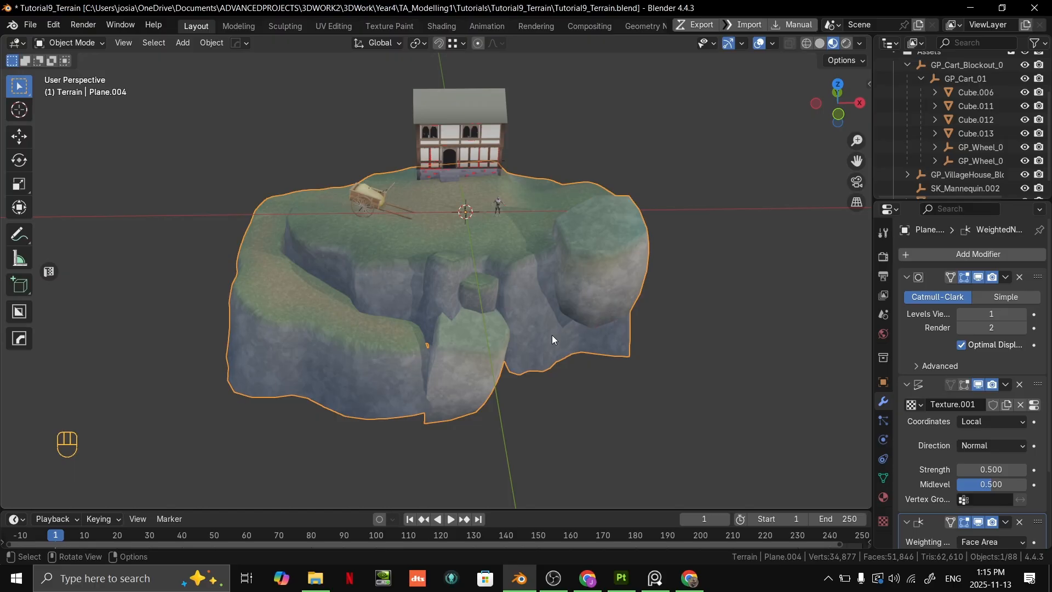
- Switch to the ProjectStorybookReferenceBoard board and examine its rock, ruin and grass references
{"action": "left_click", "coordinate": [656, 578]}
{"action": "key", "text": "ctrl+f"}
{"action": "scroll", "coordinate": [290, 178], "scroll_direction": "down", "scroll_amount": 6}
{"action": "middle_click_drag", "start_coordinate": [417, 199], "coordinate": [527, 308]}
{"action": "scroll", "coordinate": [326, 184], "scroll_direction": "up", "scroll_amount": 9}
{"action": "middle_click_drag", "start_coordinate": [372, 182], "coordinate": [478, 179]}
{"action": "scroll", "coordinate": [728, 307], "scroll_direction": "up", "scroll_amount": 2}
{"action": "middle_click_drag", "start_coordinate": [727, 296], "coordinate": [720, 383]}
{"action": "scroll", "coordinate": [472, 326], "scroll_direction": "down", "scroll_amount": 6}
{"action": "scroll", "coordinate": [216, 334], "scroll_direction": "up", "scroll_amount": 8}
{"action": "middle_click_drag", "start_coordinate": [281, 325], "coordinate": [375, 353]}
{"action": "middle_click_drag", "start_coordinate": [567, 347], "coordinate": [489, 335]}
{"action": "scroll", "coordinate": [489, 336], "scroll_direction": "down", "scroll_amount": 9}
{"action": "middle_click_drag", "start_coordinate": [563, 306], "coordinate": [649, 291]}
{"action": "scroll", "coordinate": [637, 371], "scroll_direction": "up", "scroll_amount": 6}
{"action": "scroll", "coordinate": [695, 261], "scroll_direction": "up", "scroll_amount": 3}
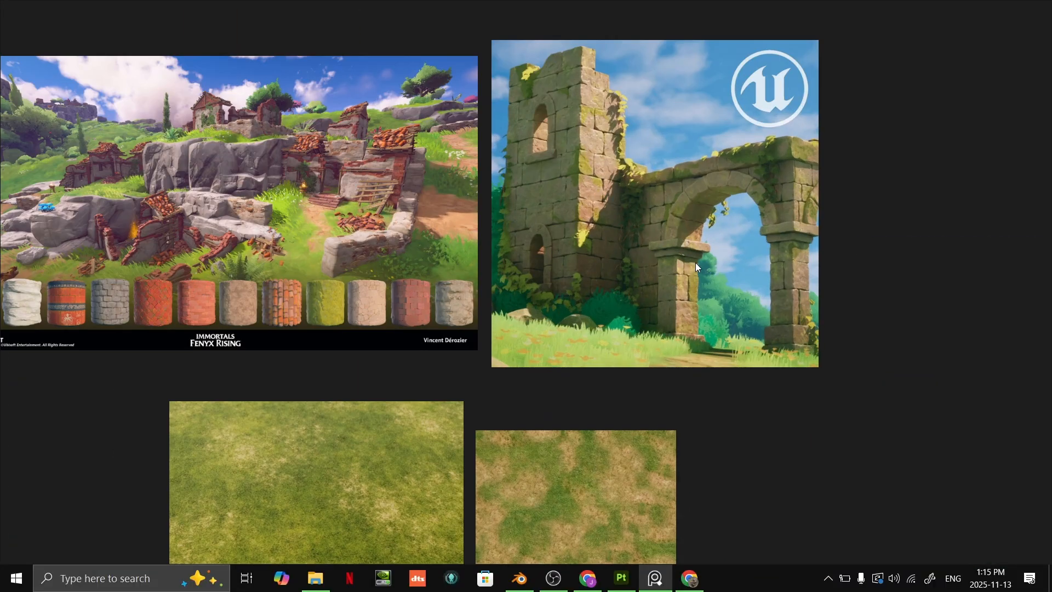
{"action": "right_click_drag", "start_coordinate": [671, 384], "coordinate": [59, 528]}
{"action": "scroll", "coordinate": [373, 348], "scroll_direction": "down", "scroll_amount": 5}
{"action": "scroll", "coordinate": [432, 324], "scroll_direction": "up", "scroll_amount": 6}
- Search Pinterest for "lol terrain"
{"action": "left_click", "coordinate": [211, 105]}
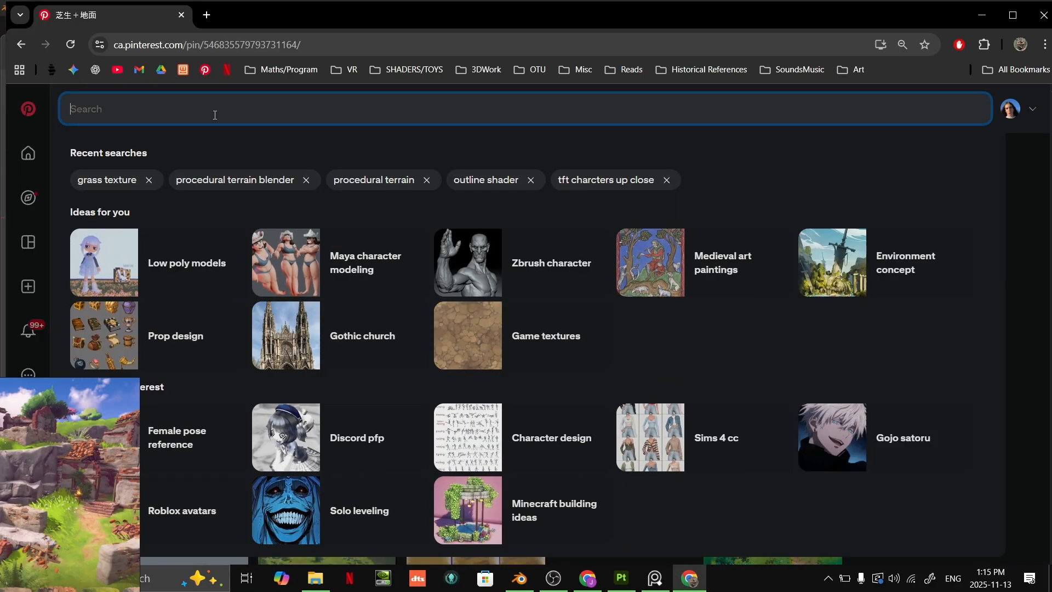
{"action": "type", "text": "lol terrai"}
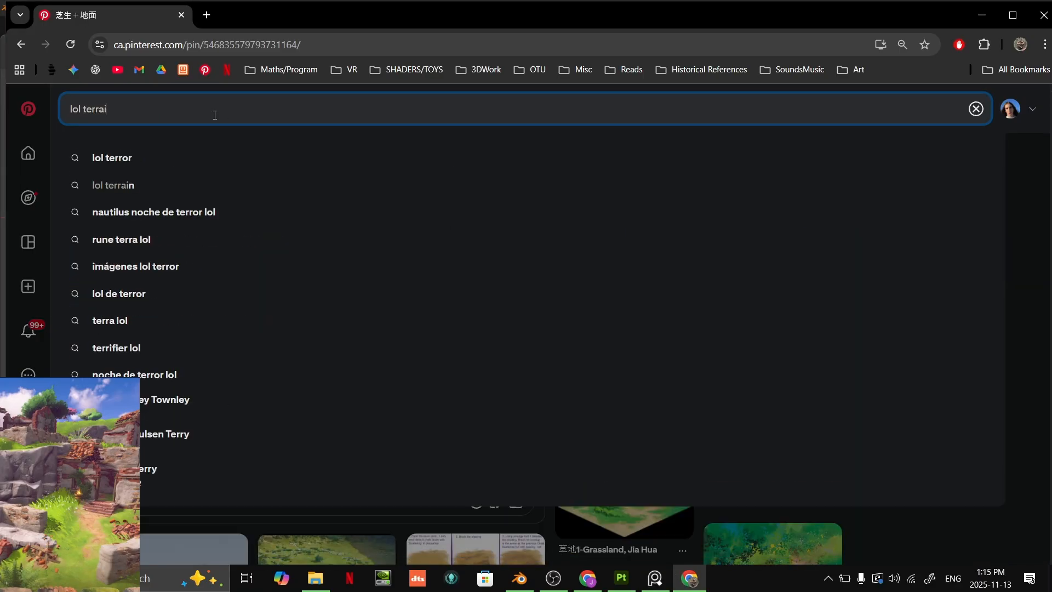
{"action": "type", "text": "n"}
{"action": "key", "text": "Return"}
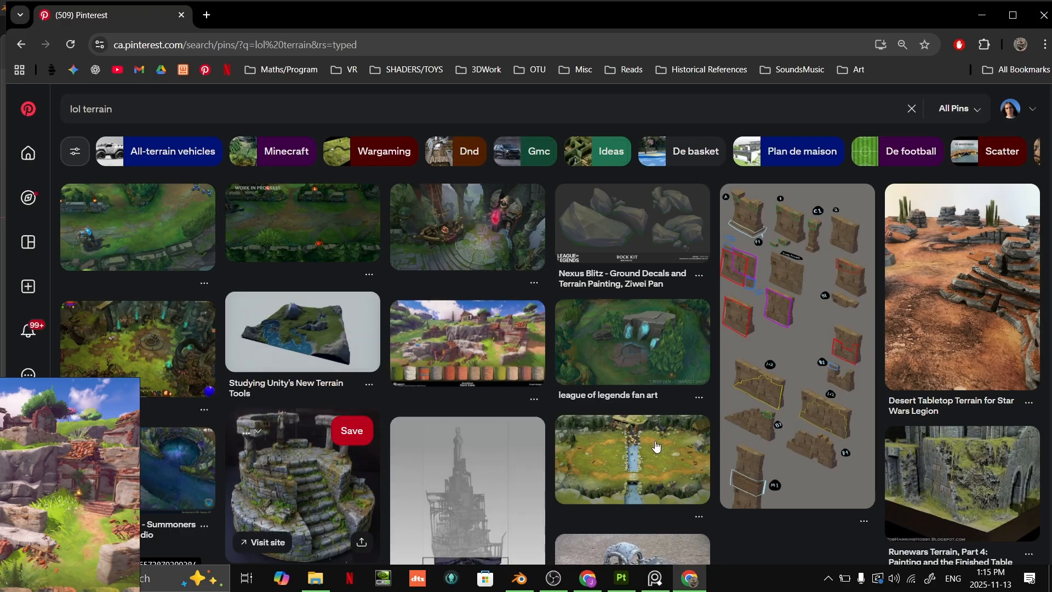
- Open the "league of legends fan art" pin, add its image to the reference board and enlarge it to fill the board
{"action": "left_click", "coordinate": [660, 352]}
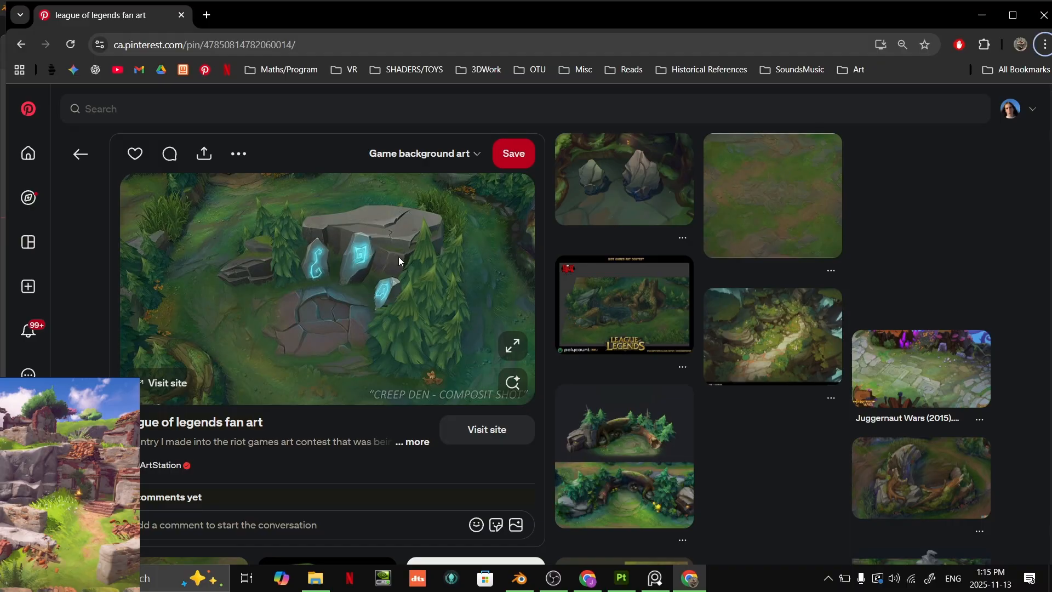
{"action": "left_click_drag", "start_coordinate": [141, 444], "coordinate": [85, 463]}
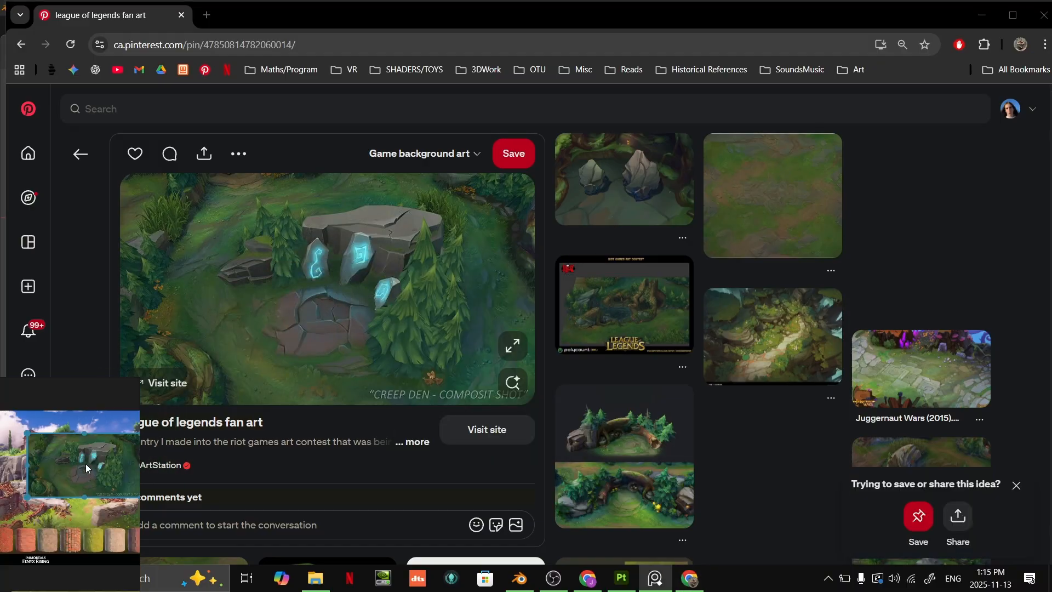
{"action": "right_click_drag", "start_coordinate": [95, 478], "coordinate": [175, 414]}
{"action": "scroll", "coordinate": [174, 414], "scroll_direction": "up", "scroll_amount": 5}
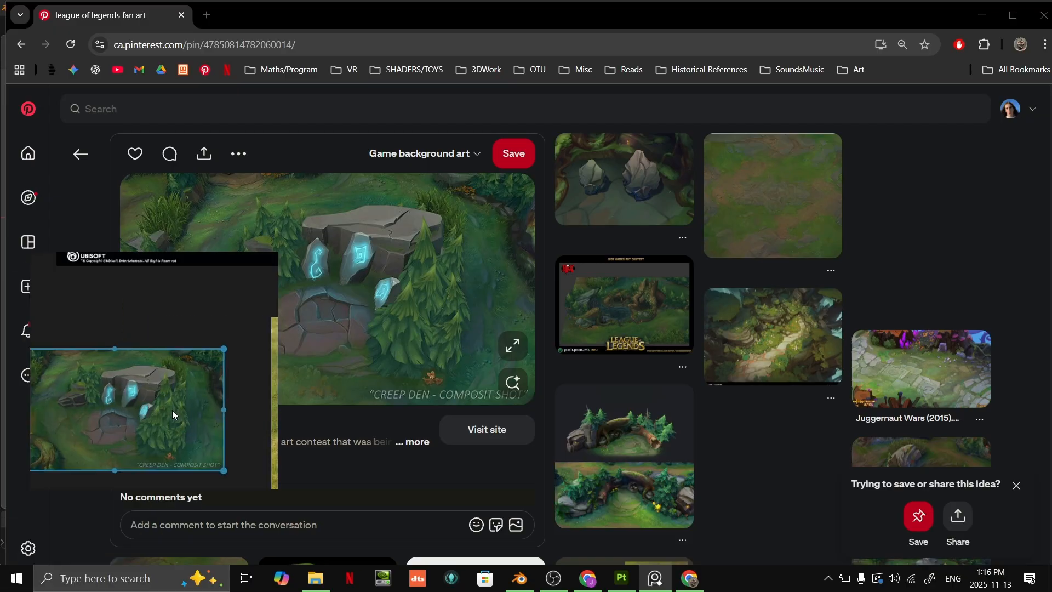
{"action": "scroll", "coordinate": [212, 353], "scroll_direction": "up", "scroll_amount": 4}
- Return to Blender, duplicate the large front boulder and move the copy onto the grass near the house
{"action": "key", "text": "alt+Tab"}
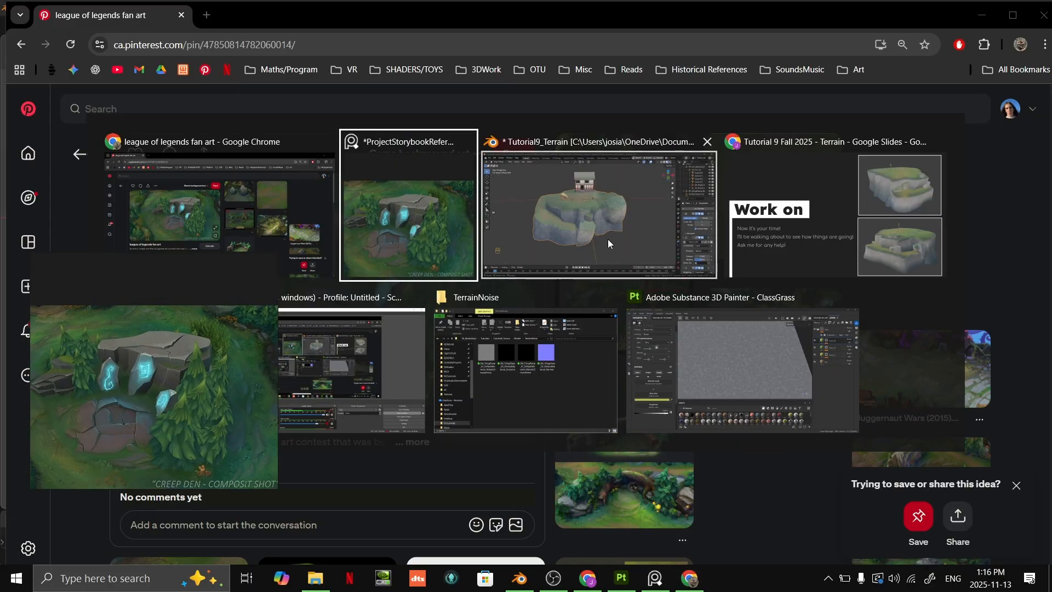
{"action": "scroll", "coordinate": [561, 253], "scroll_direction": "up", "scroll_amount": 4}
{"action": "key", "text": "Tab"}
{"action": "scroll", "coordinate": [680, 284], "scroll_direction": "down", "scroll_amount": 3}
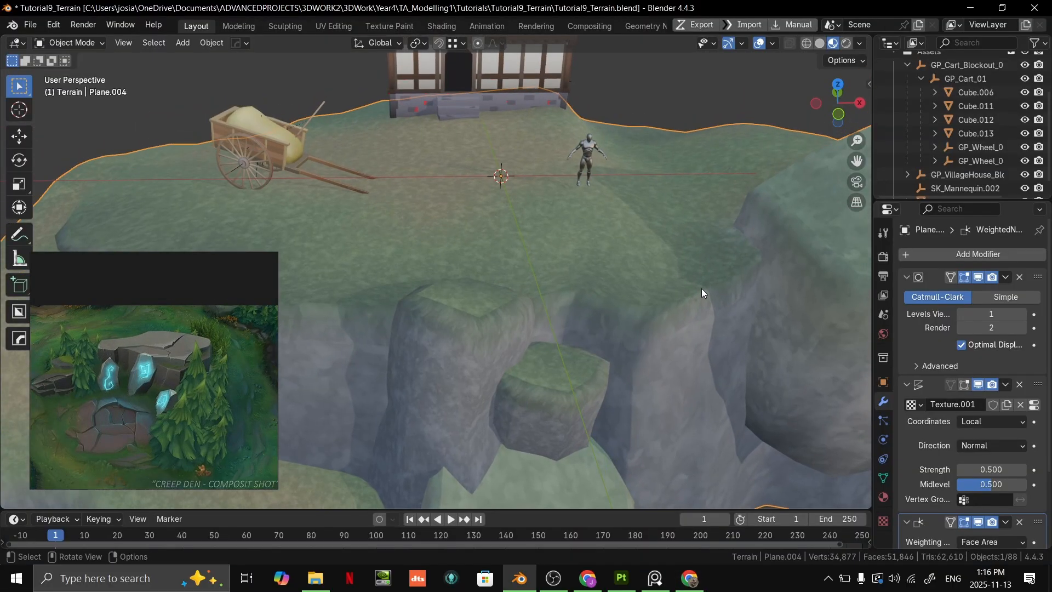
{"action": "key", "text": "l"}
{"action": "key", "text": "g"}
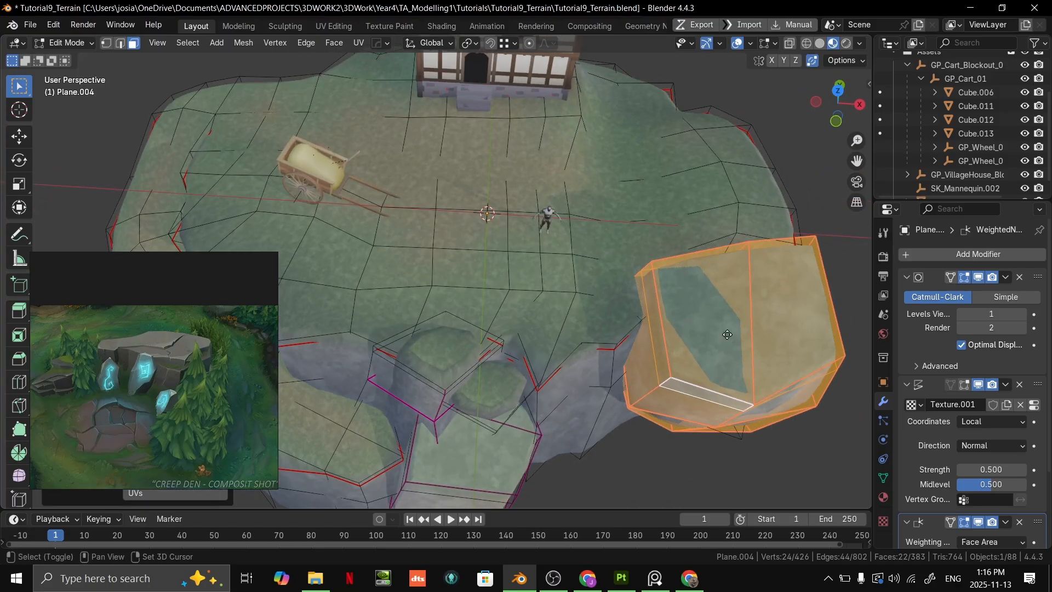
{"action": "left_click", "coordinate": [704, 133]}
{"action": "middle_click_drag", "start_coordinate": [704, 133], "coordinate": [482, 110]}
{"action": "key", "text": "g"}
{"action": "left_click", "coordinate": [630, 247]}
- Scale down the boulder copy beside the house
{"action": "middle_click_drag", "start_coordinate": [630, 246], "coordinate": [592, 326]}
{"action": "key", "text": "grave"}
{"action": "left_click", "coordinate": [616, 364]}
{"action": "key", "text": "s"}
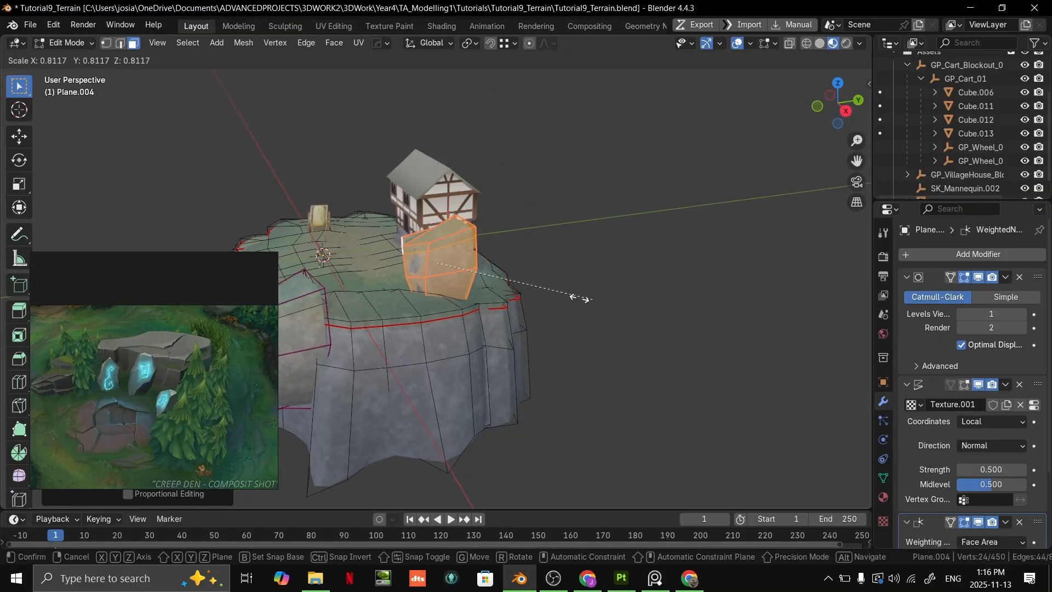
{"action": "left_click", "coordinate": [499, 284]}
{"action": "scroll", "coordinate": [500, 285], "scroll_direction": "up", "scroll_amount": 8}
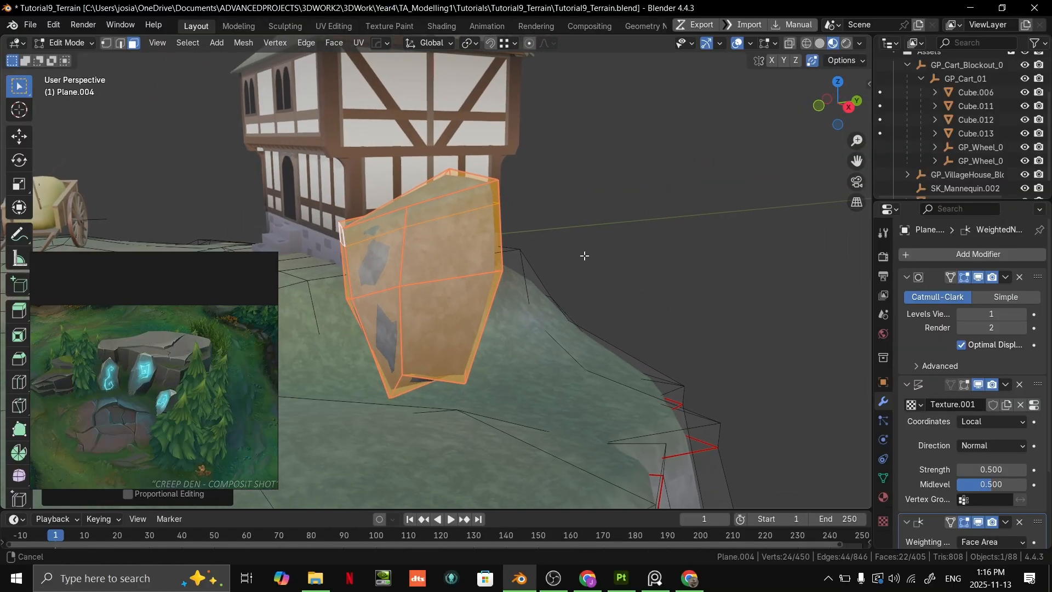
- Tilt the boulder copy onto its side and lower it along the Z axis into the grass
{"action": "key", "text": "r"}
{"action": "middle_click_drag", "start_coordinate": [494, 220], "coordinate": [497, 232]}
{"action": "key", "text": "g"}
{"action": "key", "text": "z"}
{"action": "left_click", "coordinate": [664, 310]}
- Rotate the boulder copy about the Z axis so it lies across the grassy slope beside the house
{"action": "middle_click_drag", "start_coordinate": [664, 310], "coordinate": [715, 366]}
{"action": "key", "text": "r"}
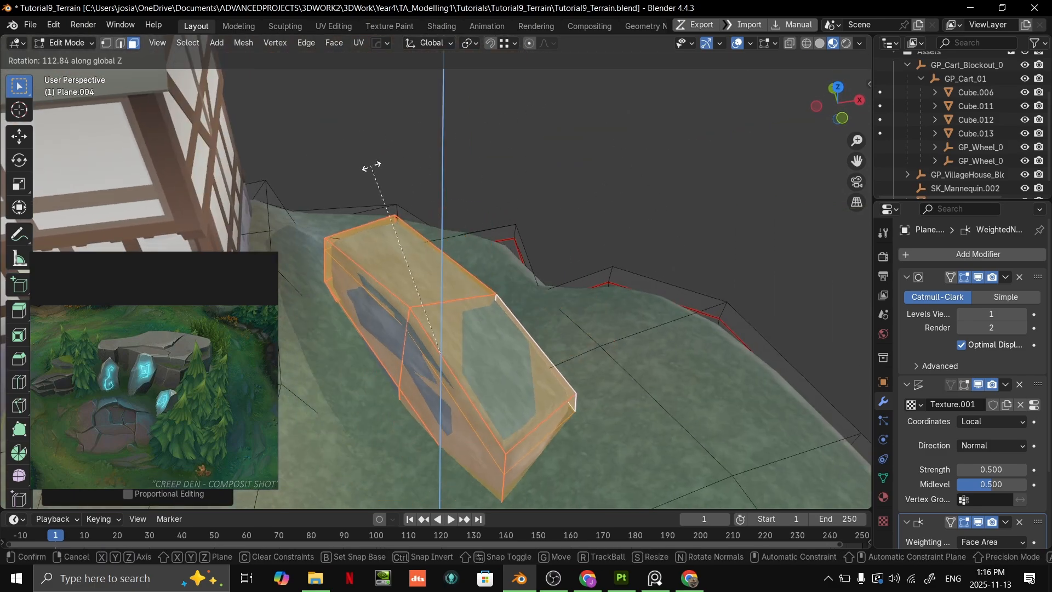
{"action": "left_click", "coordinate": [371, 164]}
{"action": "middle_click_drag", "start_coordinate": [371, 165], "coordinate": [590, 232]}
{"action": "key", "text": "r"}
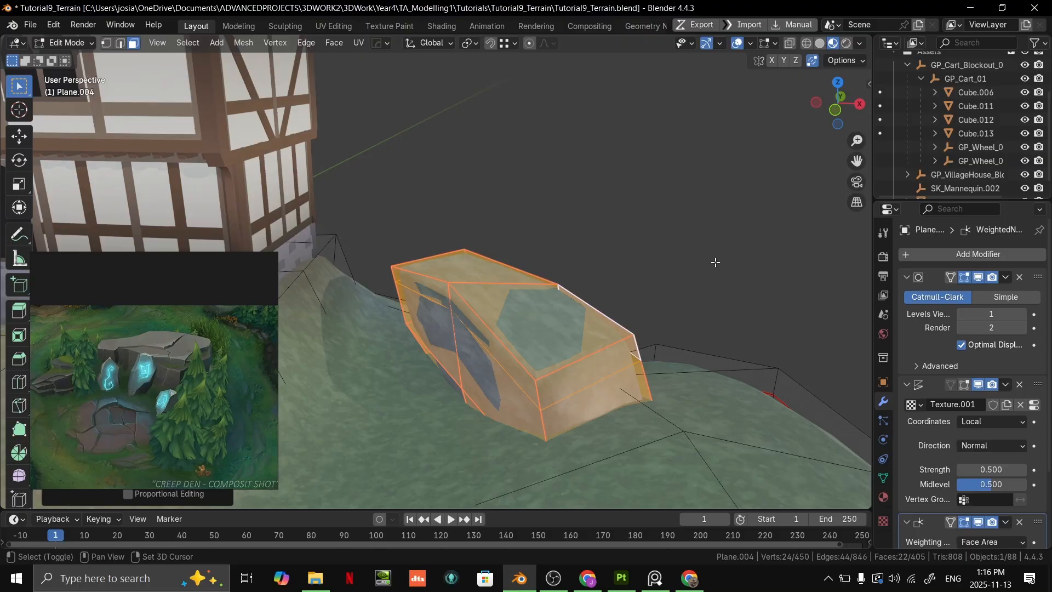
{"action": "middle_click_drag", "start_coordinate": [702, 279], "coordinate": [711, 229]}
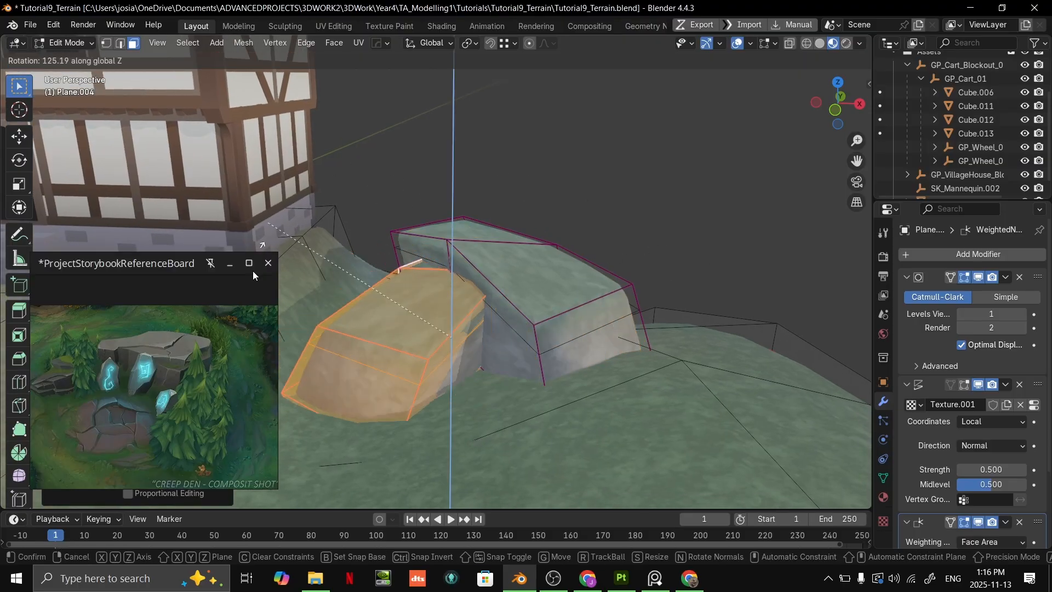
- Duplicate the tilted boulder, turn the duplicate about the Z axis and move it against the first boulder's front side
{"action": "middle_click_drag", "start_coordinate": [345, 394], "coordinate": [500, 311]}
{"action": "key", "text": "l"}
{"action": "middle_click_drag", "start_coordinate": [571, 263], "coordinate": [615, 268]}
{"action": "key", "text": "g"}
{"action": "left_click", "coordinate": [548, 280]}
- Tilt the front boulder so that its end sinks into the slope, and check the pair in Object Mode
{"action": "left_click", "coordinate": [552, 292]}
{"action": "key", "text": "l"}
{"action": "key", "text": "r"}
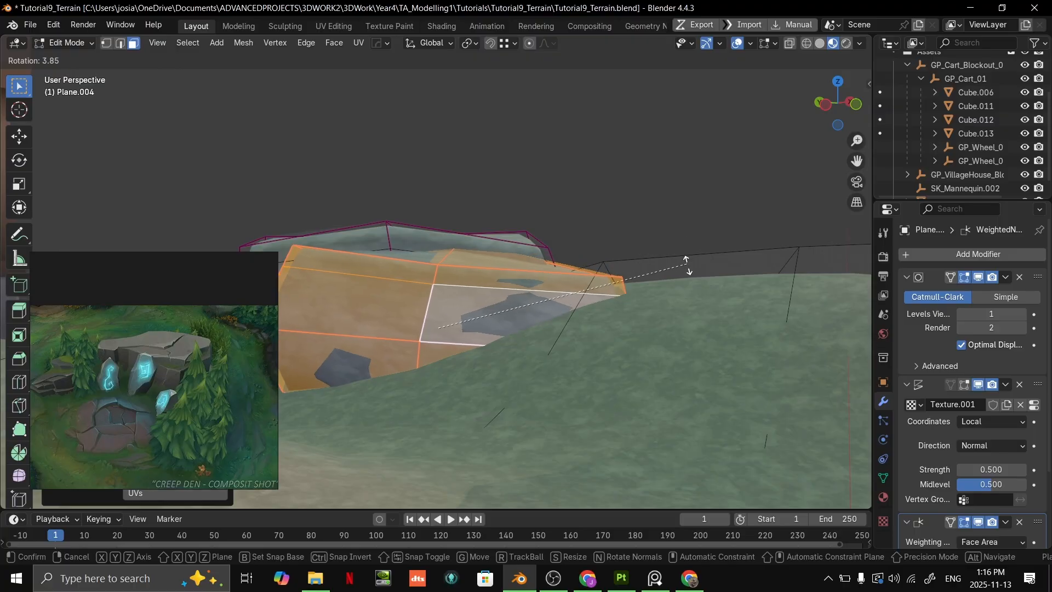
{"action": "left_click", "coordinate": [491, 244]}
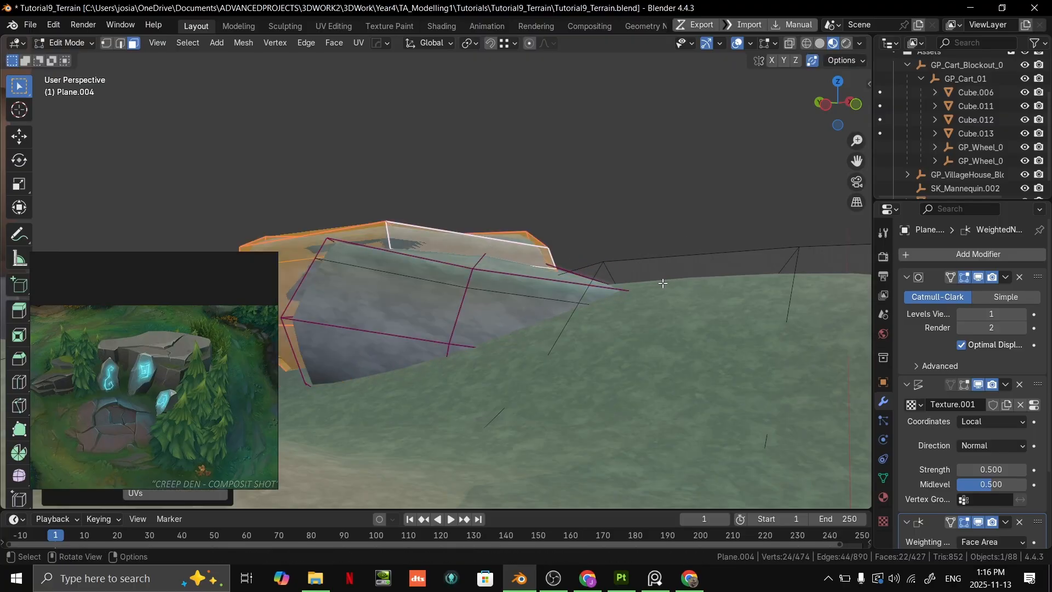
{"action": "left_click", "coordinate": [636, 245]}
{"action": "middle_click_drag", "start_coordinate": [639, 258], "coordinate": [613, 216]}
{"action": "key", "text": "Tab"}
{"action": "middle_click_drag", "start_coordinate": [550, 241], "coordinate": [499, 289]}
- Select both boulders beside the house, switch to Vertex Paint with the selection masked and open the brush colour for editing
{"action": "key", "text": "Tab"}
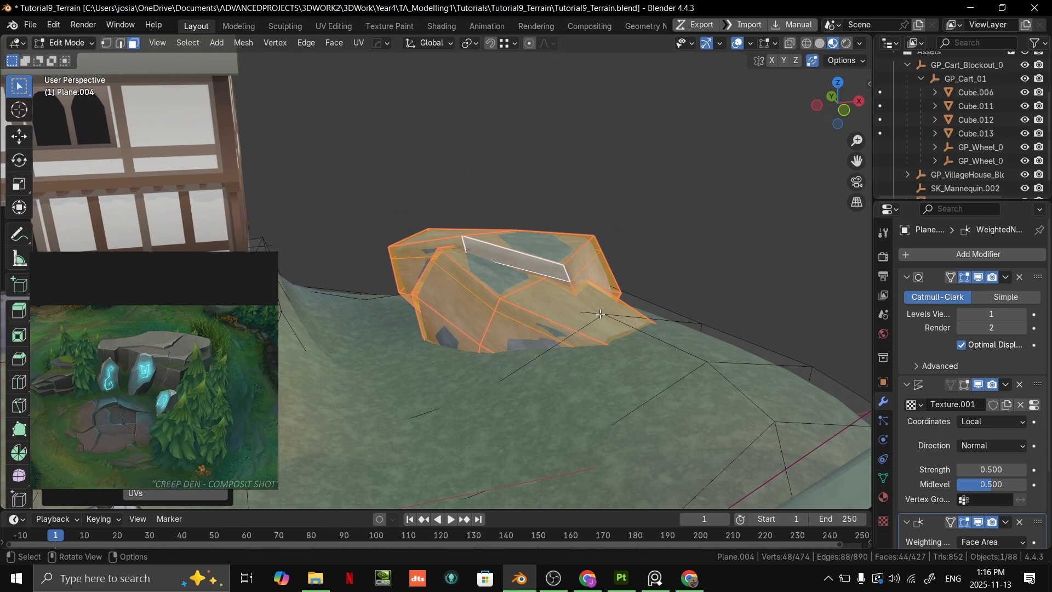
{"action": "left_click", "coordinate": [600, 250]}
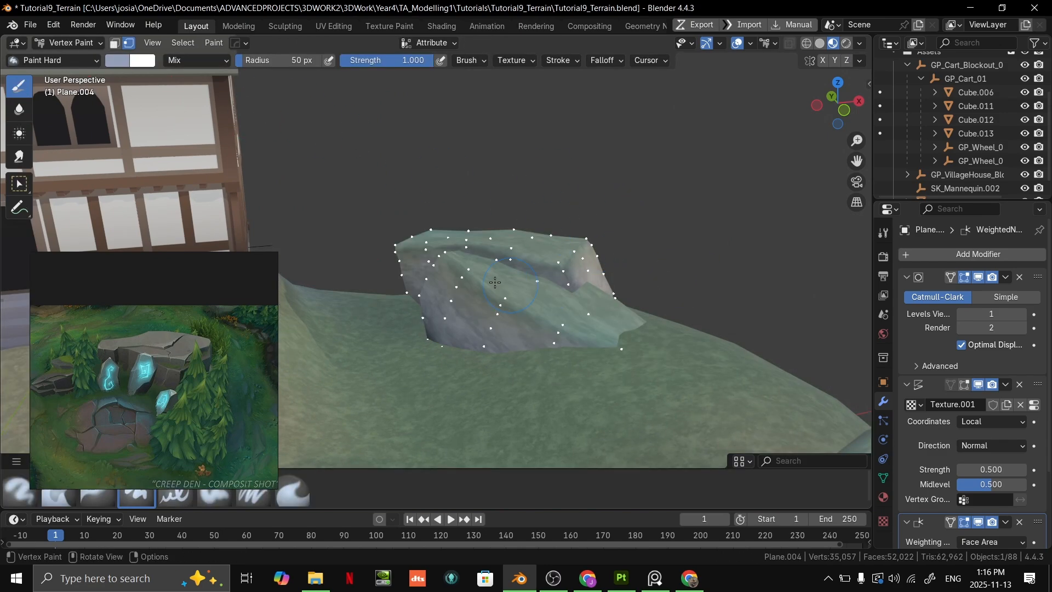
{"action": "middle_click_drag", "start_coordinate": [535, 290], "coordinate": [401, 189]}
{"action": "left_click", "coordinate": [113, 61]}
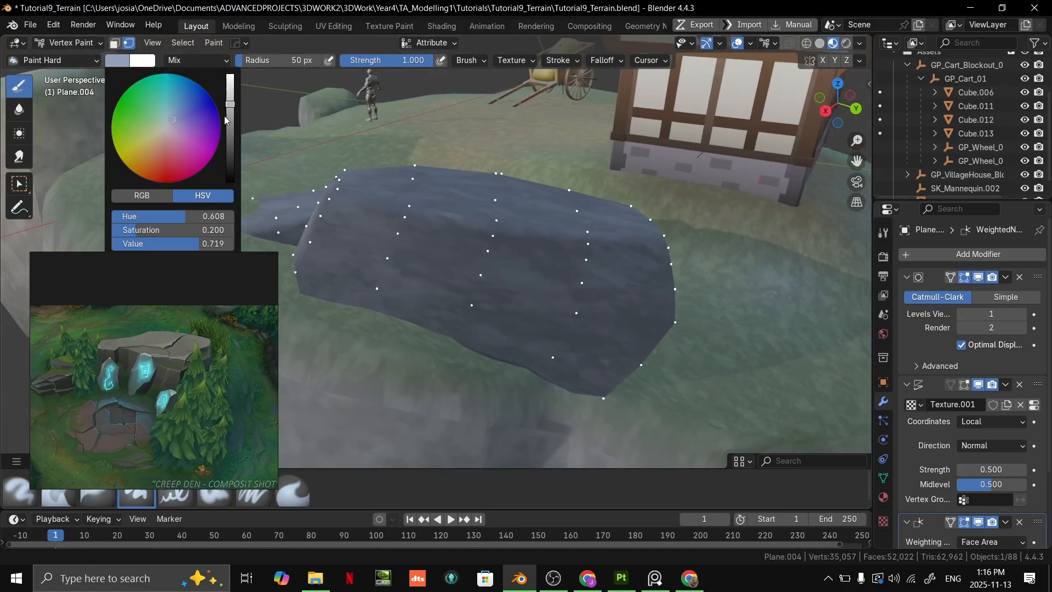
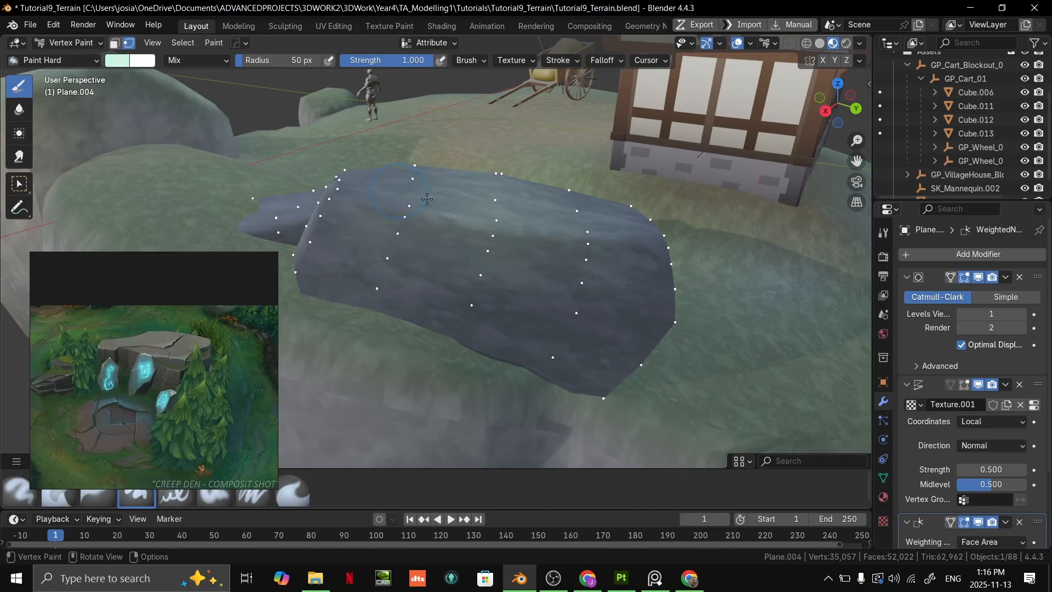
- Paint pale mint highlights over the top and edges of the rock beside the house
{"action": "middle_click_drag", "start_coordinate": [394, 190], "coordinate": [445, 256]}
{"action": "middle_click_drag", "start_coordinate": [365, 267], "coordinate": [440, 279]}
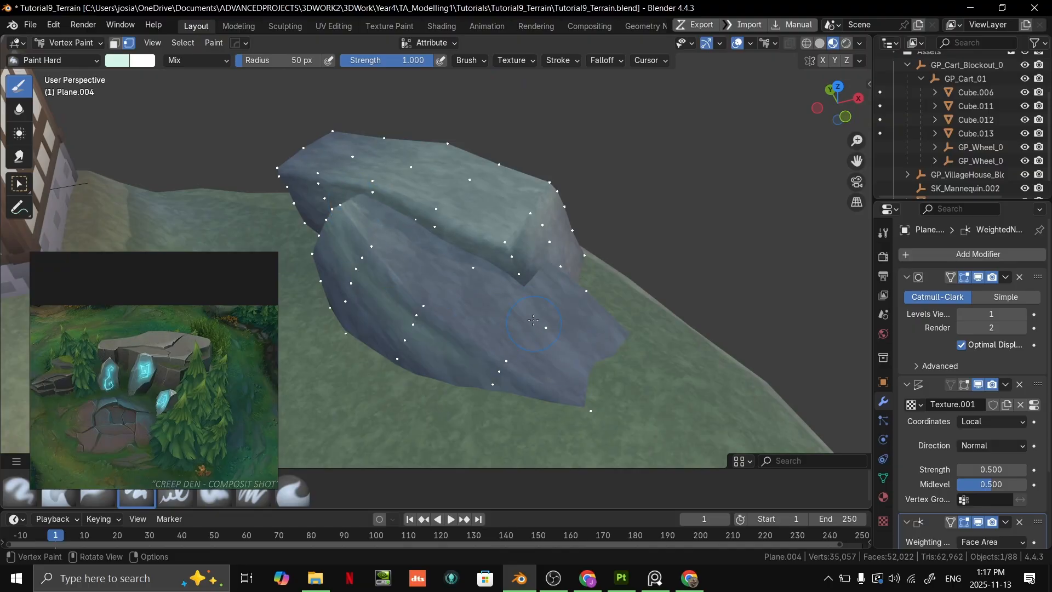
{"action": "middle_click_drag", "start_coordinate": [595, 309], "coordinate": [381, 280]}
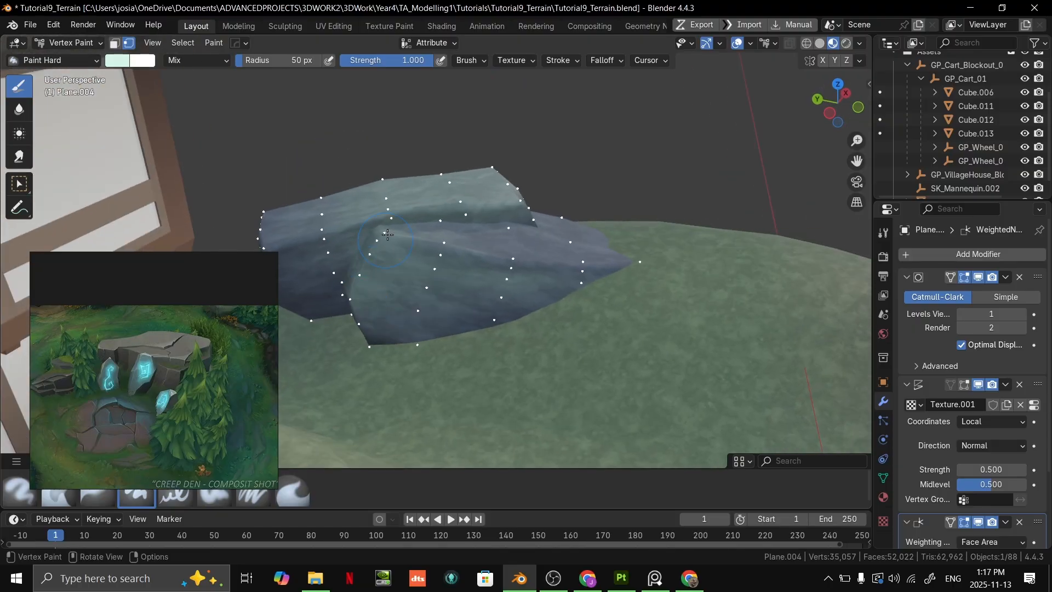
{"action": "mouse_move", "coordinate": [529, 251]}
{"action": "middle_mouse_down"}
{"action": "mouse_move", "coordinate": [583, 242]}
{"action": "mouse_move", "coordinate": [661, 158]}
{"action": "mouse_move", "coordinate": [632, 168]}
{"action": "mouse_move", "coordinate": [612, 226]}
{"action": "mouse_move", "coordinate": [723, 201]}
{"action": "mouse_move", "coordinate": [680, 208]}
{"action": "middle_mouse_up"}
- Look at the terrain mesh in Edit Mode and return to Vertex Paint
{"action": "scroll", "coordinate": [583, 241], "scroll_direction": "down", "scroll_amount": 4}
{"action": "key", "text": "ctrl+Tab"}
{"action": "left_click", "coordinate": [662, 158]}
{"action": "scroll", "coordinate": [662, 157], "scroll_direction": "down", "scroll_amount": 3}
{"action": "left_click", "coordinate": [680, 212]}
{"action": "key", "text": "Tab"}
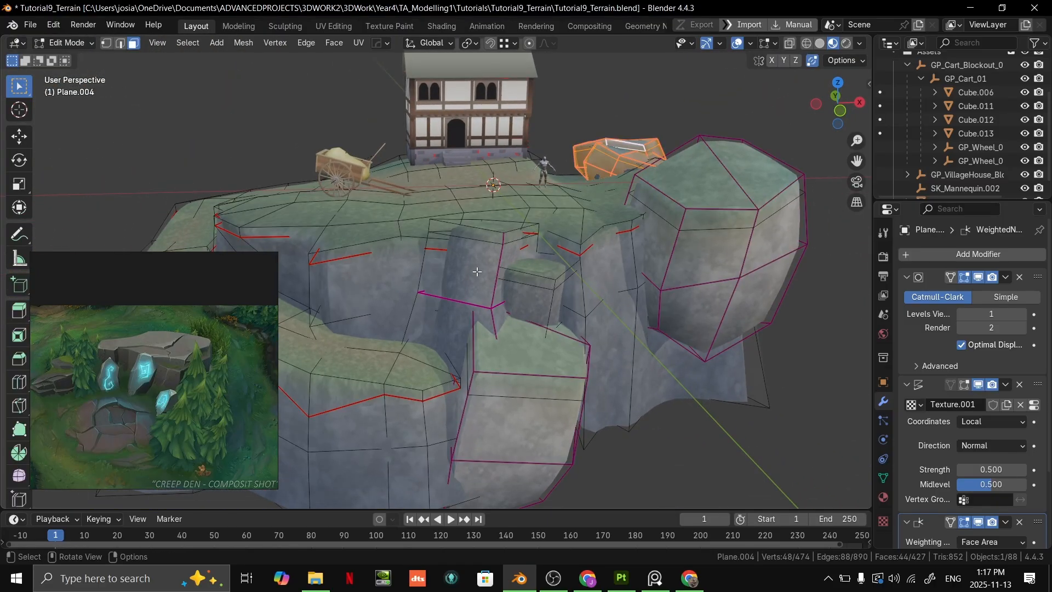
{"action": "key", "text": "ctrl+Tab"}
- Change the brush colour to light blue and turn off vertex selection masking for painting
{"action": "scroll", "coordinate": [539, 267], "scroll_direction": "up", "scroll_amount": 4}
{"action": "mouse_move", "coordinate": [540, 267]}
{"action": "middle_mouse_down", "text": "shift"}
{"action": "mouse_move", "coordinate": [501, 231]}
{"action": "mouse_move", "coordinate": [432, 219]}
{"action": "middle_mouse_up", "text": "shift"}
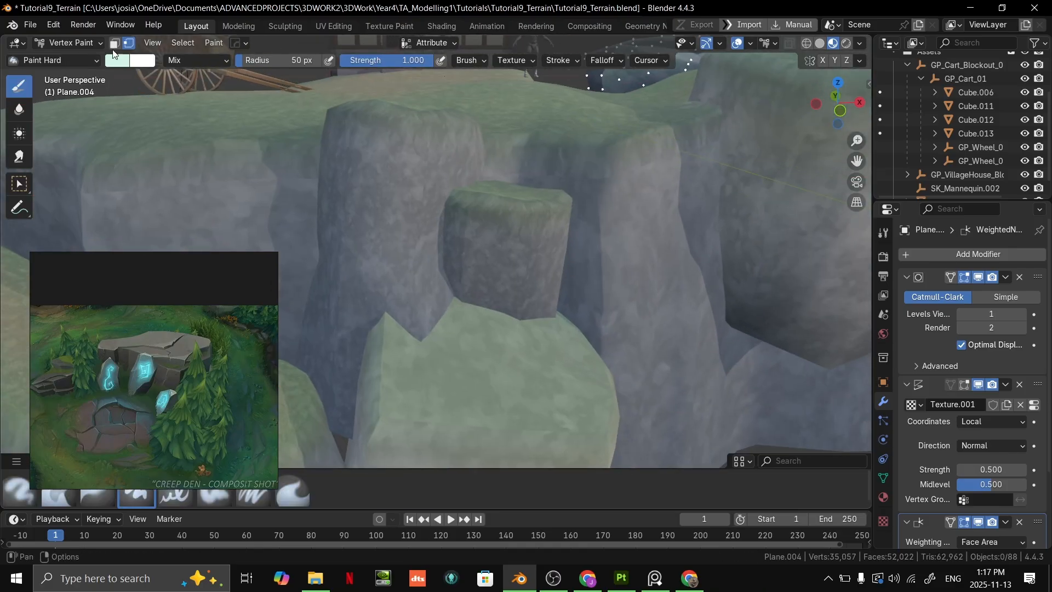
{"action": "left_click", "coordinate": [116, 65]}
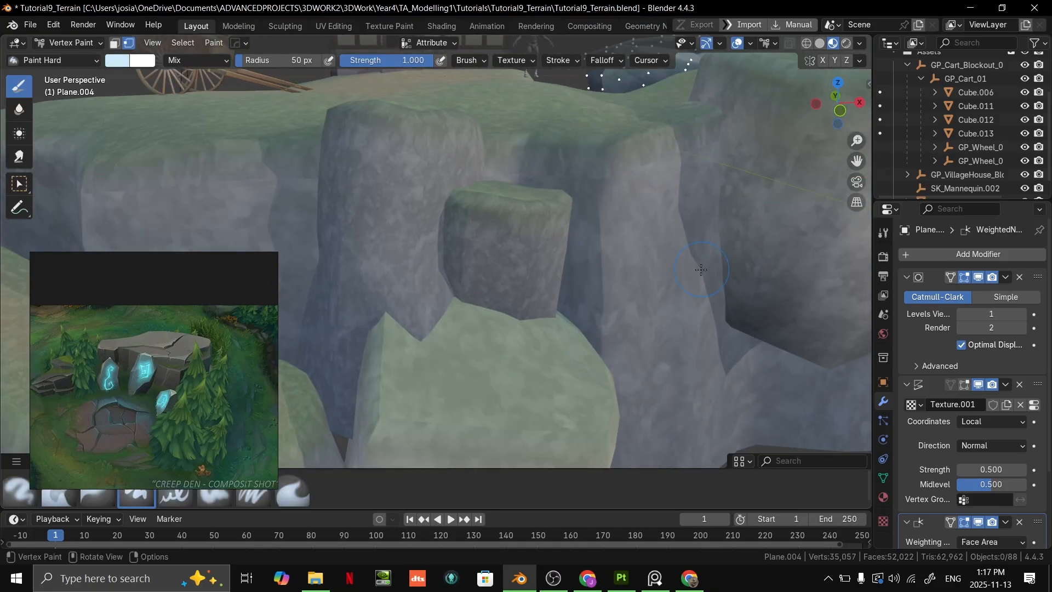
{"action": "scroll", "coordinate": [697, 171], "scroll_direction": "down", "scroll_amount": 4}
{"action": "middle_click_drag", "start_coordinate": [329, 252], "coordinate": [396, 260], "text": "shift"}
{"action": "scroll", "coordinate": [398, 255], "scroll_direction": "up", "scroll_amount": 2}
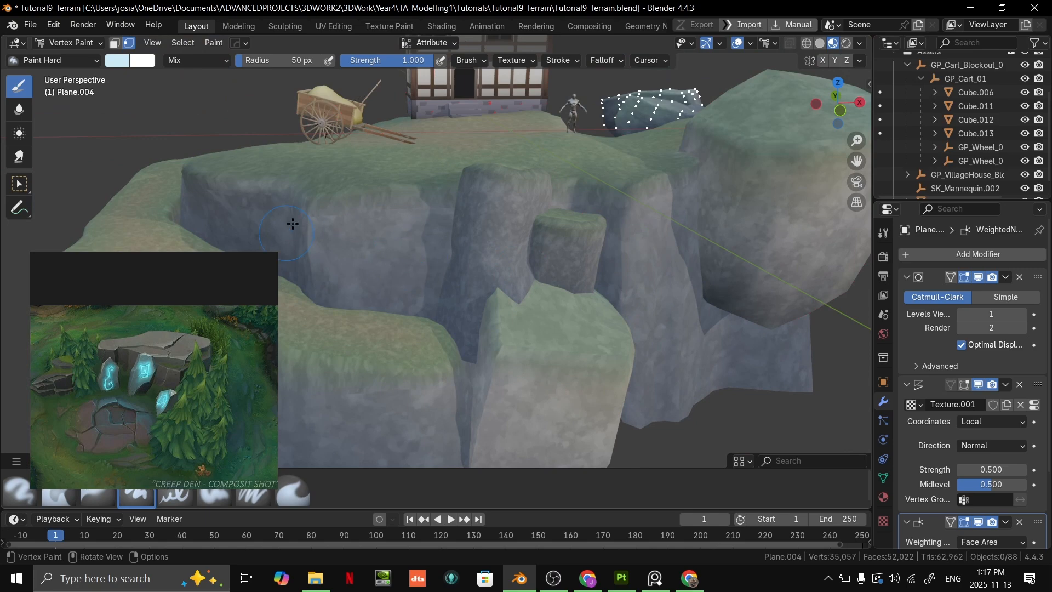
{"action": "scroll", "coordinate": [443, 240], "scroll_direction": "down", "scroll_amount": 3}
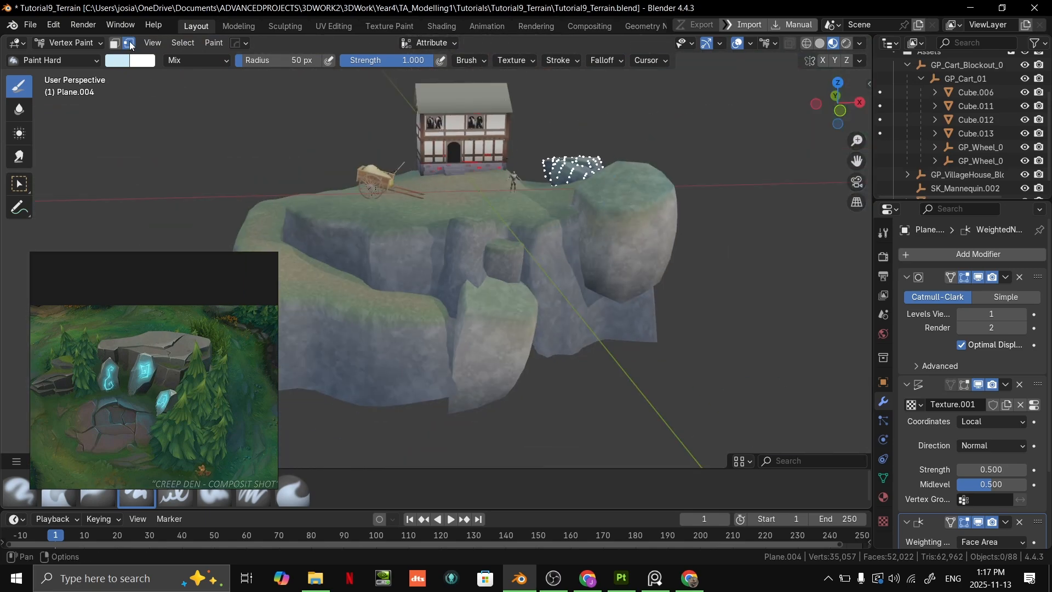
{"action": "scroll", "coordinate": [482, 342], "scroll_direction": "up", "scroll_amount": 3}
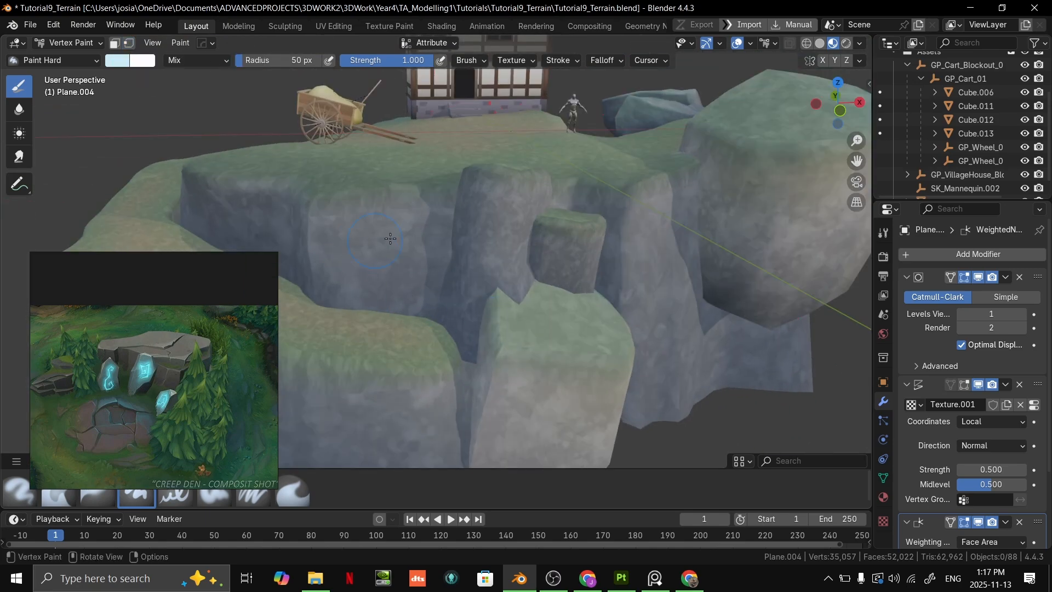
- Set the brush colour to a darker grey-blue with hue 0.641 and saturation 0.071
{"action": "left_click", "coordinate": [121, 62]}
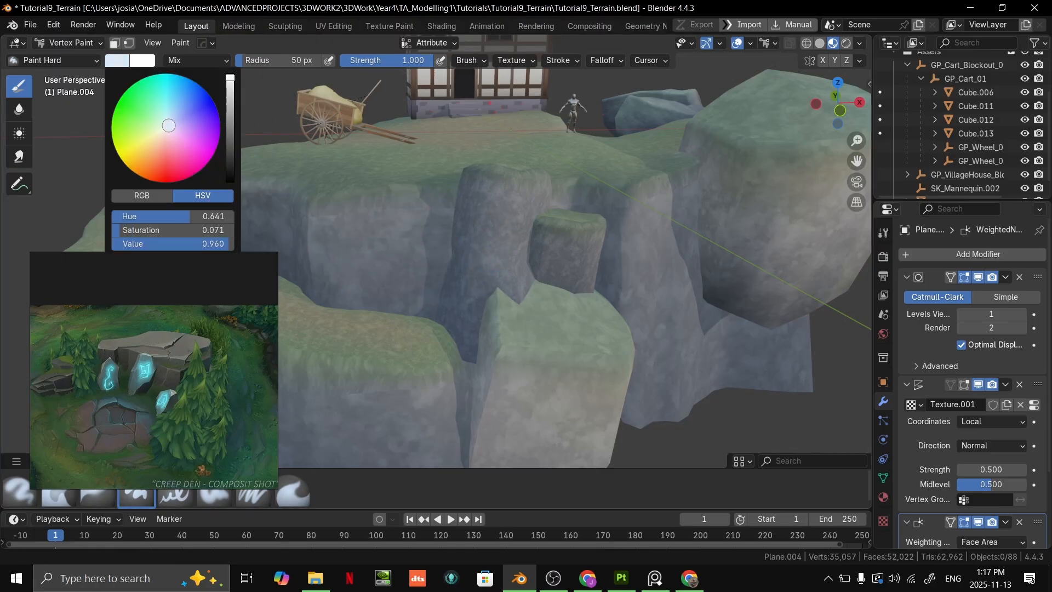
{"action": "left_click_drag", "start_coordinate": [230, 81], "coordinate": [230, 97]}
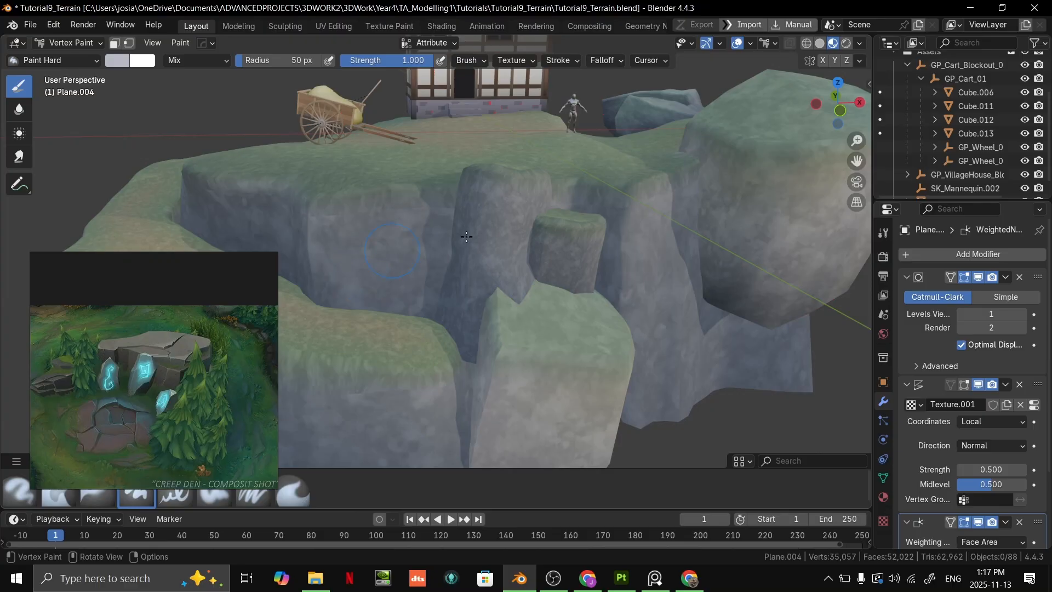
{"action": "middle_click_drag", "start_coordinate": [655, 324], "coordinate": [419, 291], "text": "shift"}
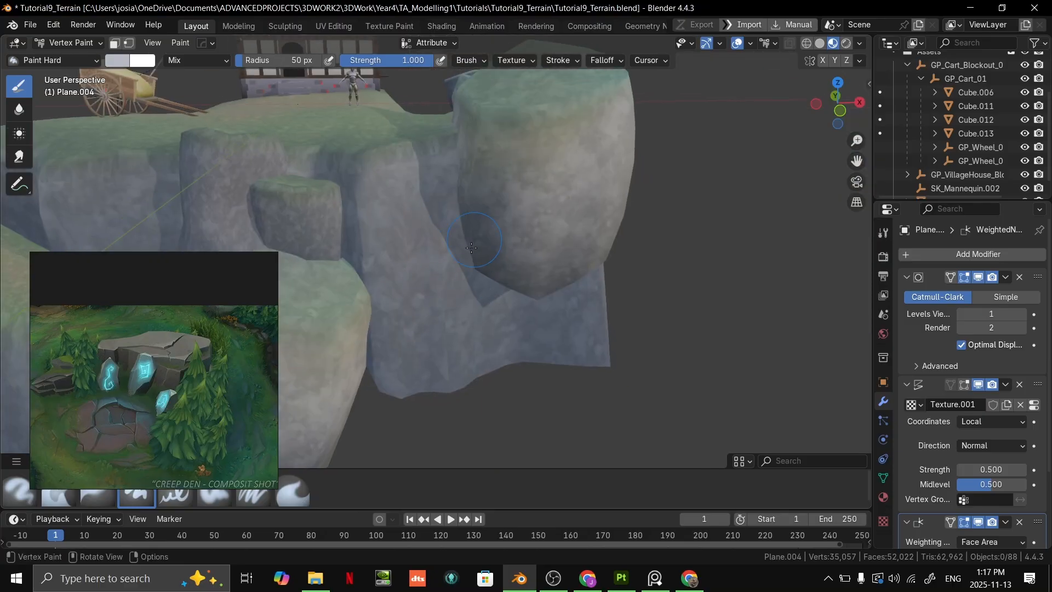
{"action": "middle_click_drag", "start_coordinate": [584, 163], "coordinate": [522, 227]}
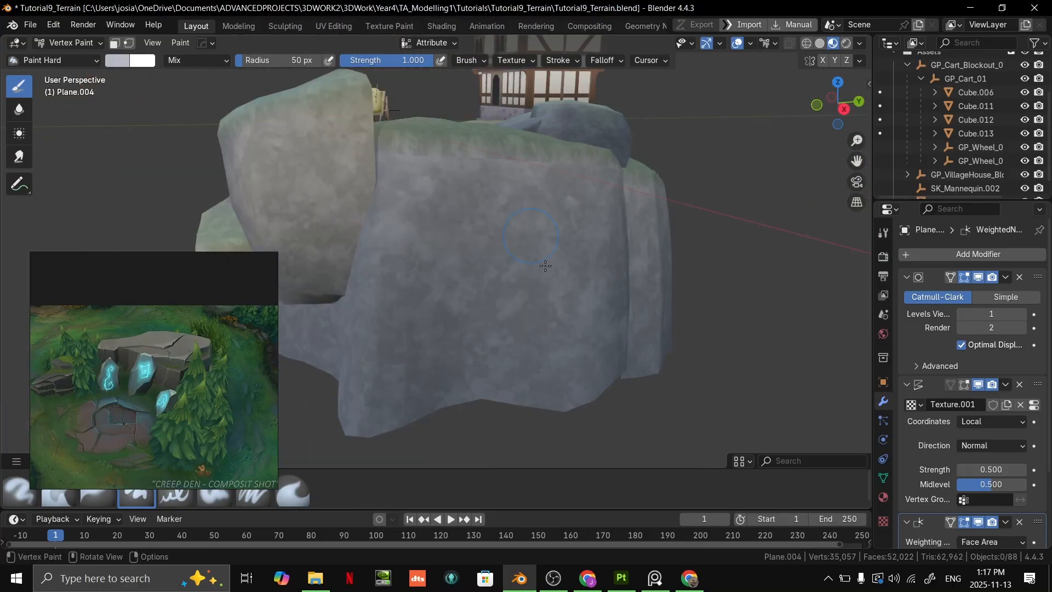
- In Edit Mode, pull the bottom vertices of the cliff's rear corner outward and down to flare its base
{"action": "mouse_move", "coordinate": [573, 259]}
{"action": "middle_mouse_down"}
{"action": "mouse_move", "coordinate": [734, 230]}
{"action": "mouse_move", "coordinate": [630, 281]}
{"action": "mouse_move", "coordinate": [565, 284]}
{"action": "mouse_move", "coordinate": [518, 257]}
{"action": "middle_mouse_up"}
{"action": "scroll", "coordinate": [641, 287], "scroll_direction": "down", "scroll_amount": 7}
{"action": "middle_click_drag", "start_coordinate": [517, 257], "coordinate": [493, 225]}
{"action": "scroll", "coordinate": [482, 230], "scroll_direction": "up", "scroll_amount": 2}
{"action": "middle_click_drag", "start_coordinate": [427, 228], "coordinate": [509, 202], "text": "shift"}
{"action": "left_click", "coordinate": [611, 215]}
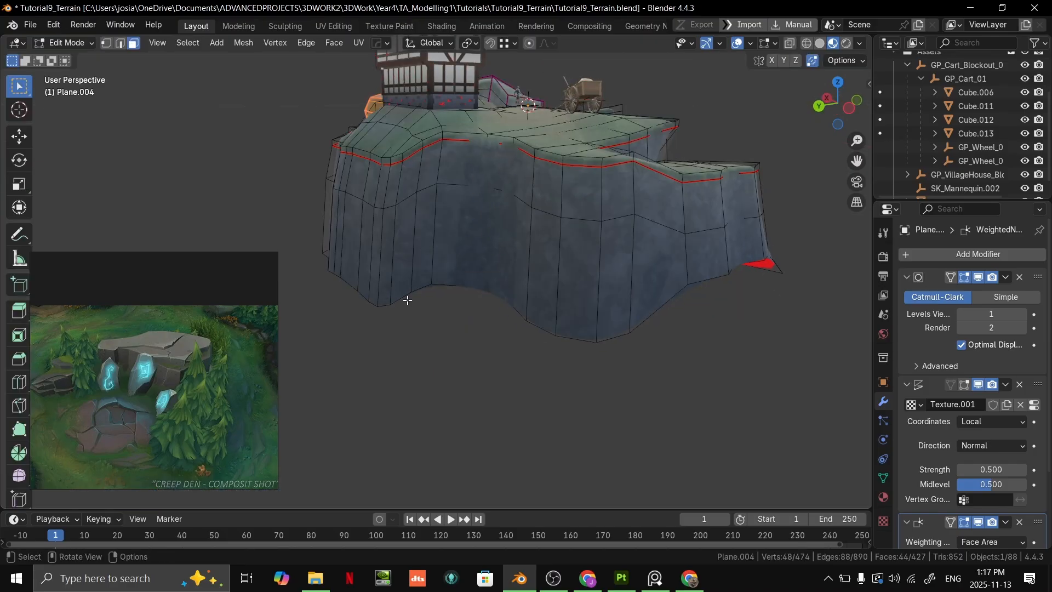
{"action": "middle_click_drag", "start_coordinate": [434, 289], "coordinate": [508, 329]}
{"action": "middle_click_drag", "start_coordinate": [485, 276], "coordinate": [493, 274]}
{"action": "key", "text": "g"}
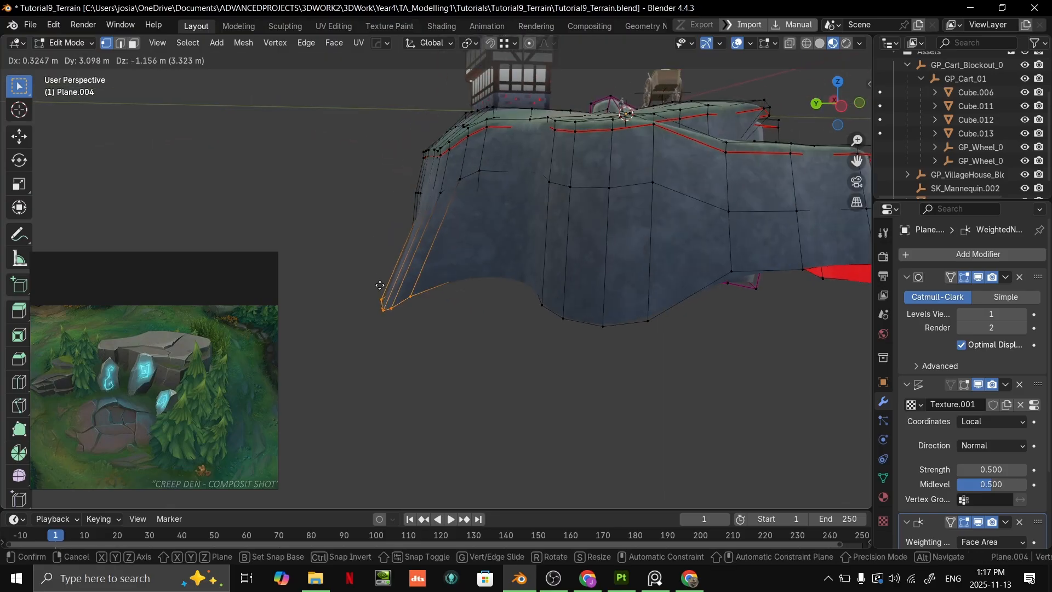
{"action": "left_click", "coordinate": [373, 289]}
{"action": "key", "text": "g"}
{"action": "left_click", "coordinate": [476, 272]}
- Try another move of the rear corner's vertices and undo it
{"action": "key", "text": "g"}
{"action": "left_click", "coordinate": [383, 189]}
{"action": "middle_click_drag", "start_coordinate": [383, 189], "coordinate": [527, 264]}
{"action": "scroll", "coordinate": [517, 238], "scroll_direction": "up", "scroll_amount": 4}
{"action": "key", "text": "ctrl+z"}
- Reposition the grass rim vertices at the cliff's rear corner to reshape its upper edge
{"action": "middle_click_drag", "start_coordinate": [529, 184], "coordinate": [372, 274]}
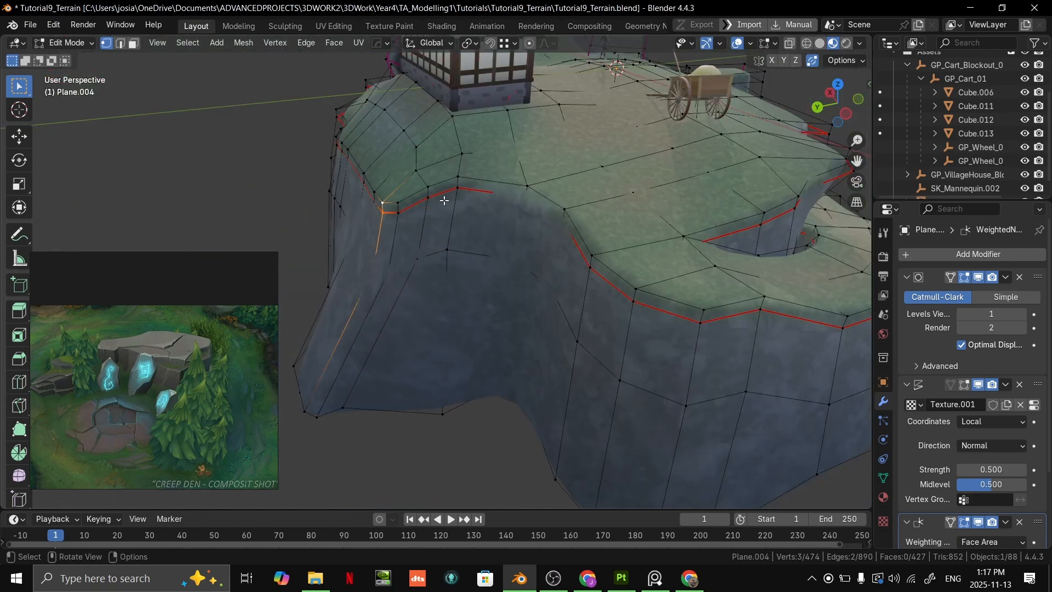
{"action": "key", "text": "g"}
{"action": "left_click", "coordinate": [373, 199]}
{"action": "middle_click_drag", "start_coordinate": [375, 199], "coordinate": [509, 233]}
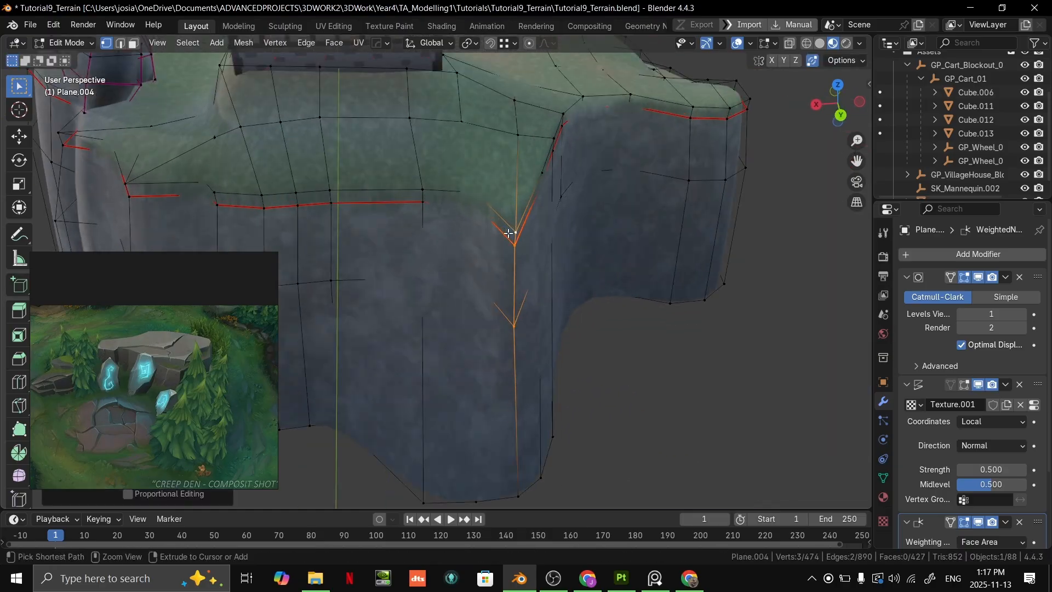
{"action": "middle_click_drag", "start_coordinate": [481, 280], "coordinate": [426, 226]}
{"action": "key", "text": "g"}
{"action": "left_click", "coordinate": [319, 226]}
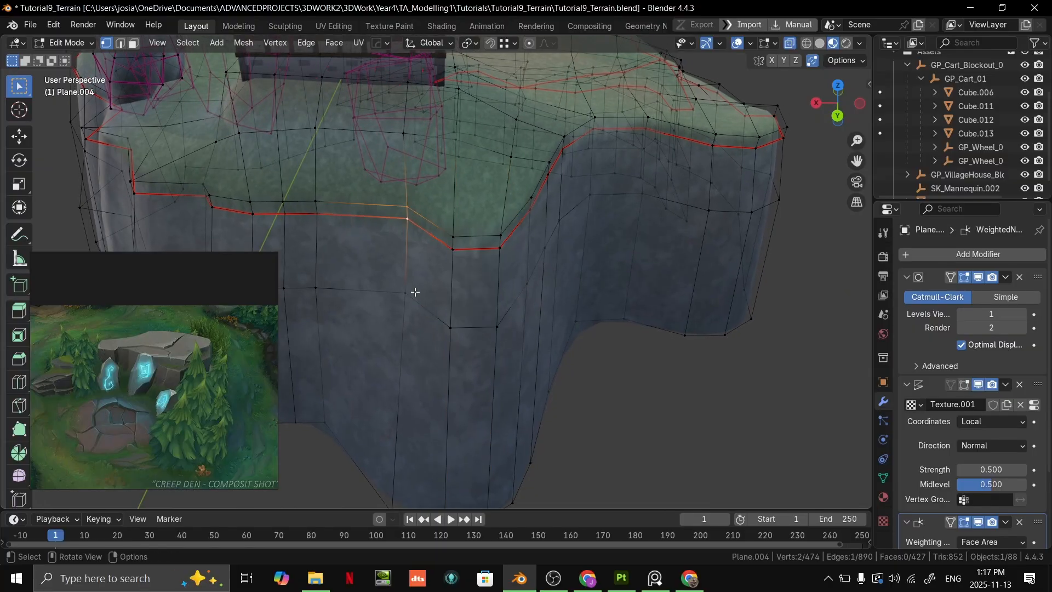
- Move the bottom vertex of the cliff face behind the house horizontally inward, with Z locked
{"action": "middle_click_drag", "start_coordinate": [388, 483], "coordinate": [551, 446]}
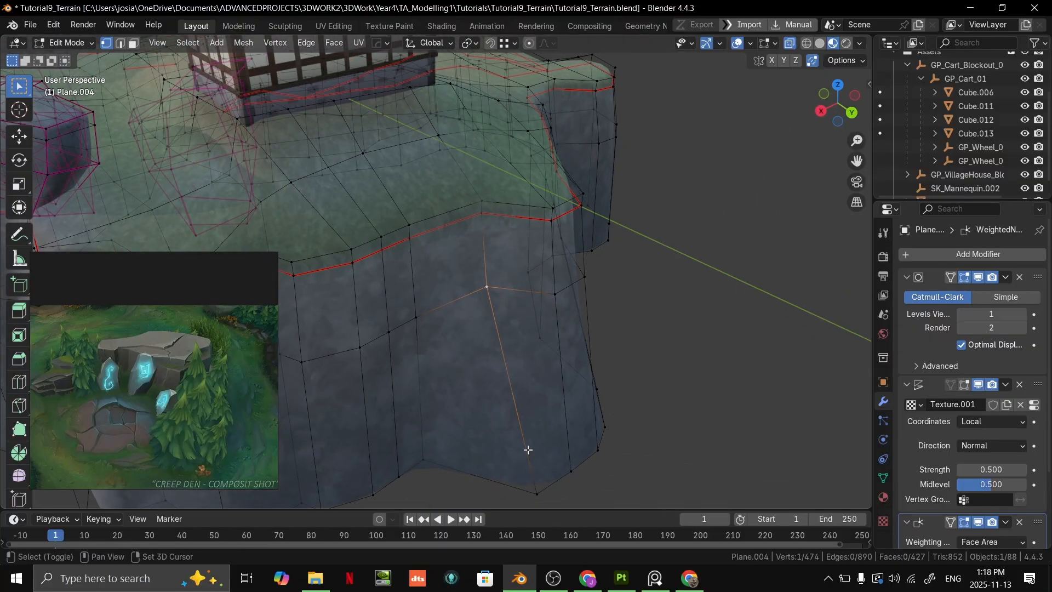
{"action": "middle_click_drag", "start_coordinate": [534, 491], "coordinate": [568, 496]}
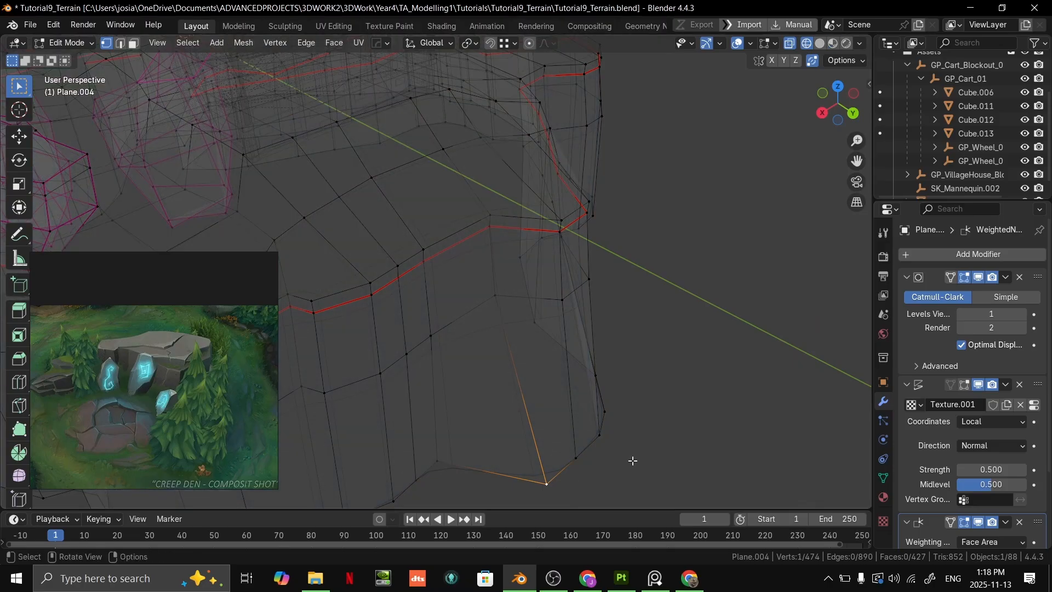
{"action": "key", "text": "shift+z"}
{"action": "key", "text": "g"}
{"action": "key", "text": "shift+z"}
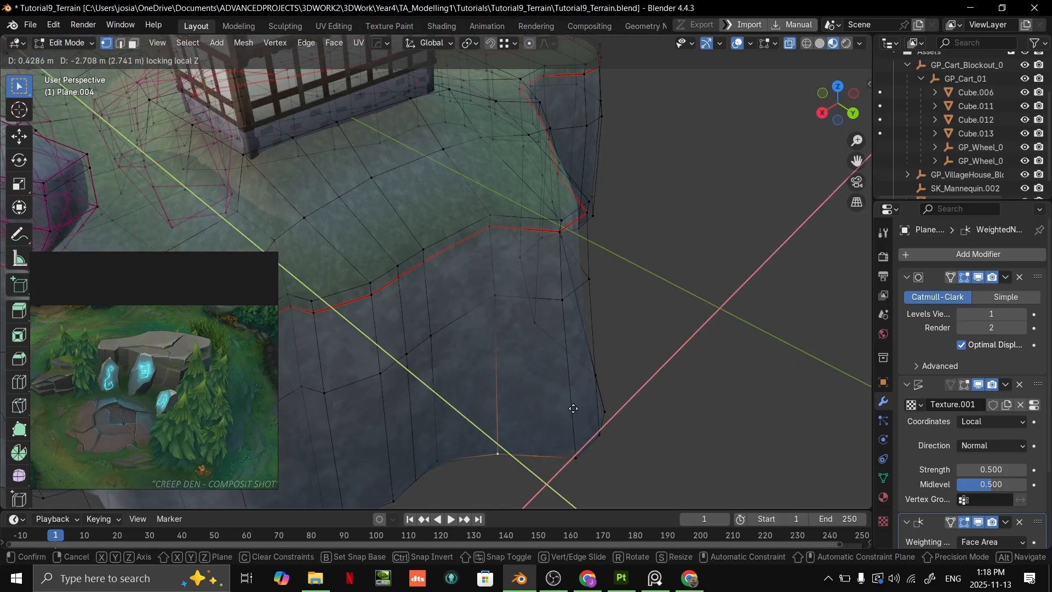
{"action": "left_click", "coordinate": [564, 382]}
- Examine the rim and base of the terrain's rear edge from directly above
{"action": "left_click", "coordinate": [493, 212], "text": "shift"}
{"action": "middle_click_drag", "start_coordinate": [494, 213], "coordinate": [462, 337]}
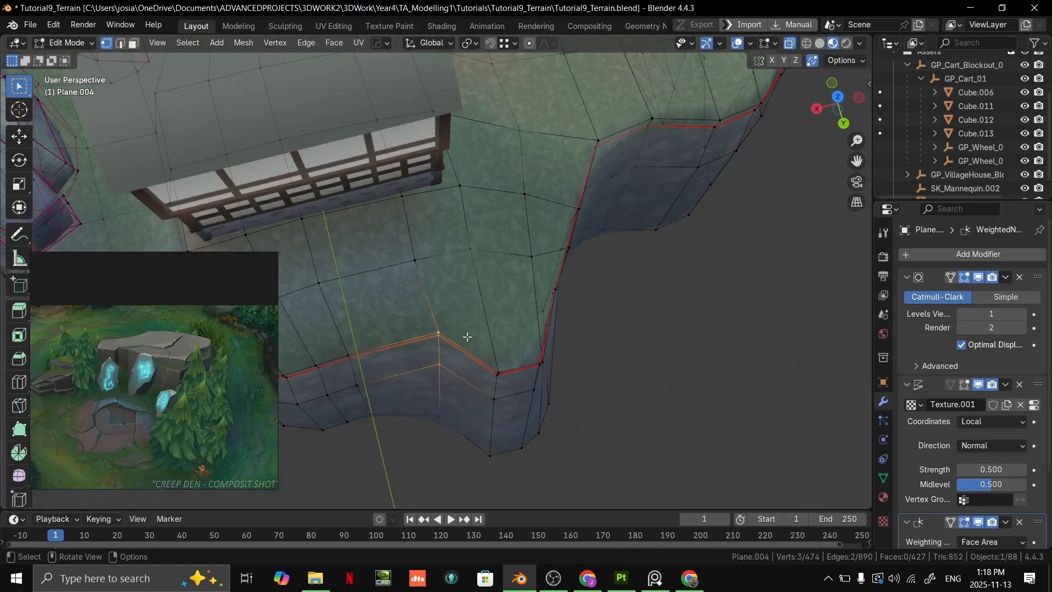
{"action": "key", "text": "KP_7"}
{"action": "left_click", "coordinate": [579, 294]}
{"action": "middle_click_drag", "start_coordinate": [604, 259], "coordinate": [551, 301], "text": "shift"}
{"action": "scroll", "coordinate": [602, 290], "scroll_direction": "up", "scroll_amount": 1}
{"action": "middle_click_drag", "start_coordinate": [646, 286], "coordinate": [777, 250], "text": "shift"}
{"action": "scroll", "coordinate": [777, 250], "scroll_direction": "down", "scroll_amount": 3}
{"action": "scroll", "coordinate": [638, 280], "scroll_direction": "up", "scroll_amount": 2}
{"action": "middle_click_drag", "start_coordinate": [456, 271], "coordinate": [543, 295], "text": "shift"}
{"action": "key", "text": "grave"}
{"action": "left_click", "coordinate": [552, 230]}
- In the top view, shift the cliff vertices in the recess beside the house outward
{"action": "left_click", "coordinate": [515, 286]}
{"action": "key", "text": "g"}
{"action": "left_click", "coordinate": [499, 265]}
{"action": "key", "text": "g"}
{"action": "left_click", "coordinate": [467, 251]}
{"action": "left_click", "coordinate": [553, 253]}
{"action": "key", "text": "g"}
{"action": "left_click", "coordinate": [525, 219]}
{"action": "left_click", "coordinate": [496, 278]}
{"action": "key", "text": "g"}
{"action": "left_click", "coordinate": [496, 258]}
- Pull one recess base vertex and the rear corner's base vertex well outward from the cliff
{"action": "left_click", "coordinate": [556, 252]}
{"action": "key", "text": "g"}
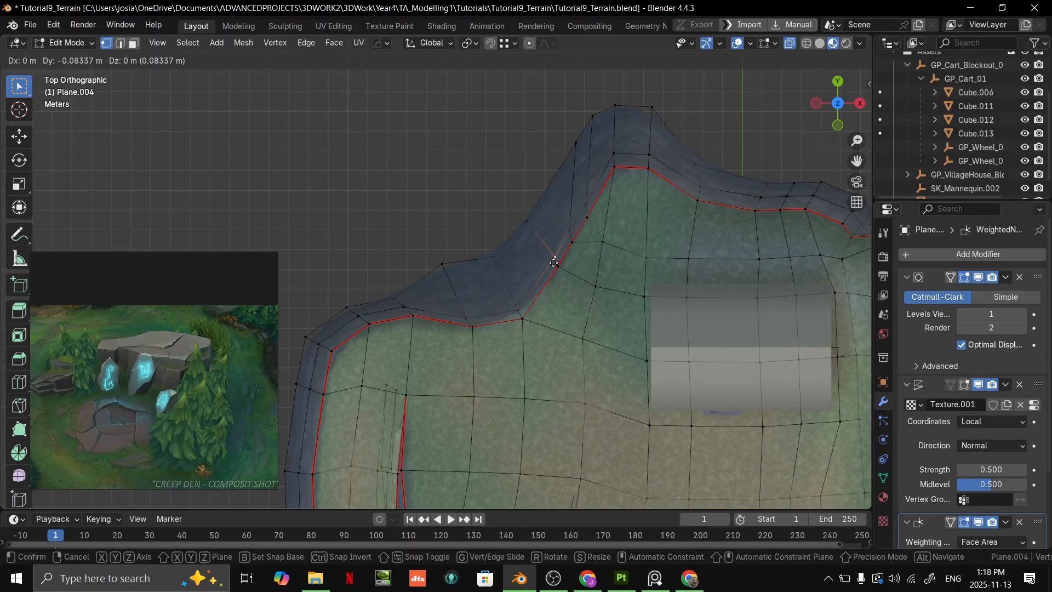
{"action": "left_click", "coordinate": [477, 211]}
{"action": "left_click", "coordinate": [347, 308]}
{"action": "key", "text": "g"}
{"action": "left_click", "coordinate": [280, 245]}
{"action": "middle_click_drag", "start_coordinate": [444, 286], "coordinate": [575, 214], "text": "shift"}
{"action": "key", "text": "g"}
{"action": "left_click", "coordinate": [600, 242]}
- Pull the cliff's base vertices along the terrain's left side outward and space them down the edge
{"action": "left_click", "coordinate": [438, 268]}
{"action": "key", "text": "g"}
{"action": "left_click", "coordinate": [380, 273]}
{"action": "left_click", "coordinate": [427, 313]}
{"action": "key", "text": "g"}
{"action": "left_click", "coordinate": [372, 338]}
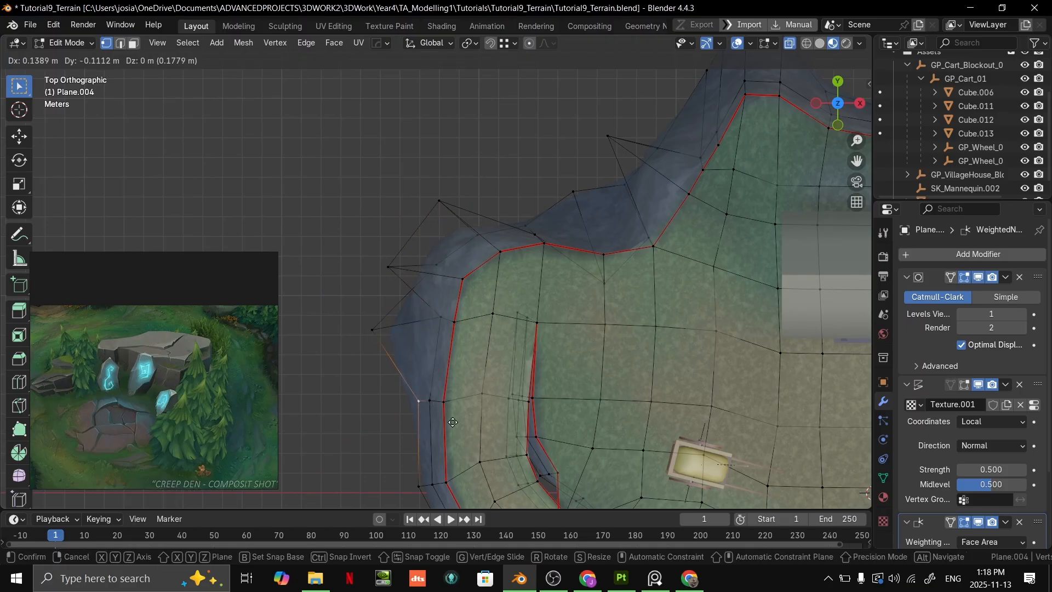
{"action": "left_click", "coordinate": [431, 403]}
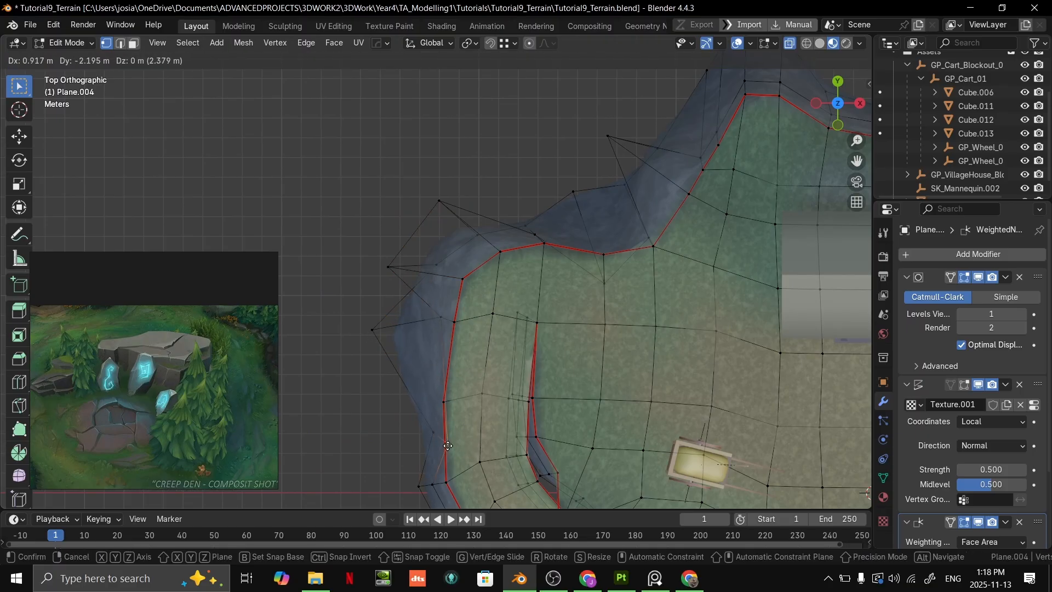
{"action": "left_click", "coordinate": [451, 448]}
- Pull the rim vertices on the outer side of the lower ledge outward by about 2 m
{"action": "middle_click_drag", "start_coordinate": [451, 448], "coordinate": [595, 291]}
{"action": "key", "text": "Tab"}
{"action": "scroll", "coordinate": [595, 292], "scroll_direction": "up", "scroll_amount": 4}
{"action": "key", "text": "Tab"}
{"action": "scroll", "coordinate": [548, 293], "scroll_direction": "down", "scroll_amount": 2}
{"action": "middle_click_drag", "start_coordinate": [472, 300], "coordinate": [548, 257]}
{"action": "scroll", "coordinate": [465, 302], "scroll_direction": "up", "scroll_amount": 3}
{"action": "key", "text": "alt+z"}
{"action": "key", "text": "g"}
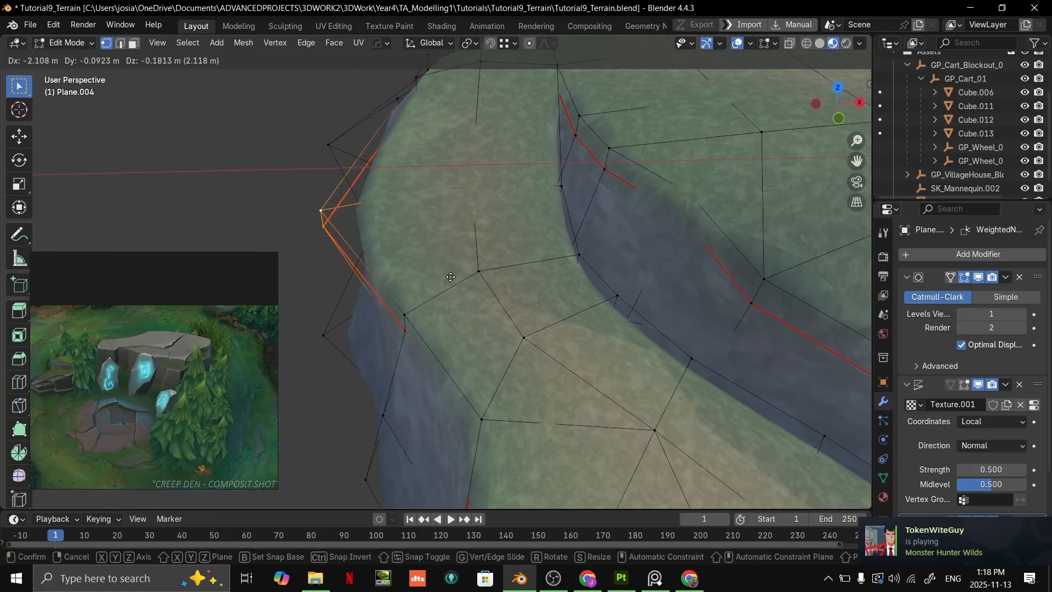
{"action": "left_click", "coordinate": [464, 271]}
{"action": "middle_click_drag", "start_coordinate": [464, 270], "coordinate": [473, 243]}
- Move a column of vertices on the ledge's outer cliff face inward to indent its edge
{"action": "key", "text": "Tab"}
{"action": "key", "text": "Tab"}
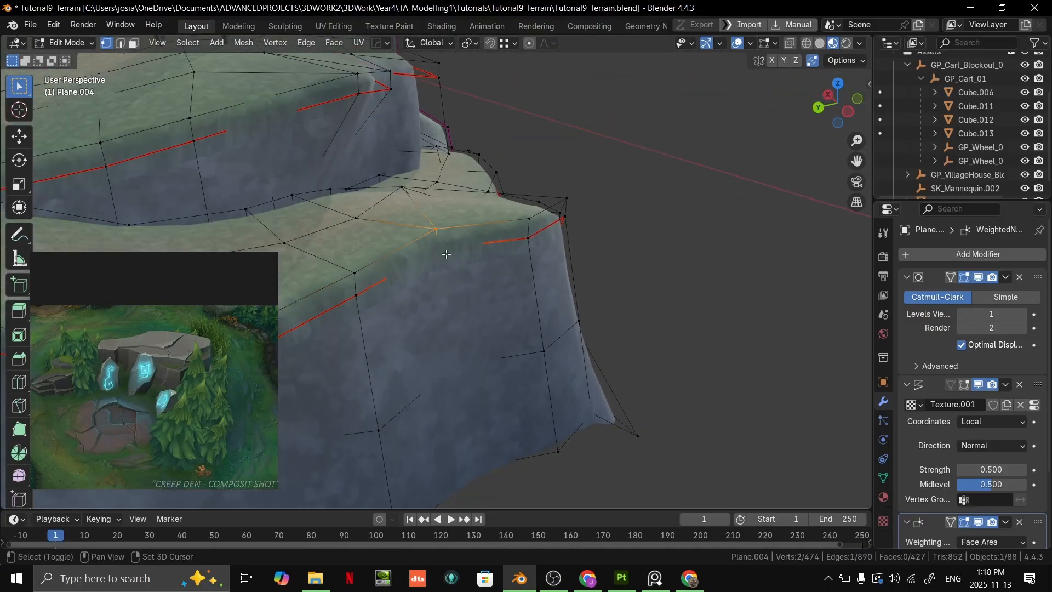
{"action": "middle_click_drag", "start_coordinate": [501, 465], "coordinate": [586, 365]}
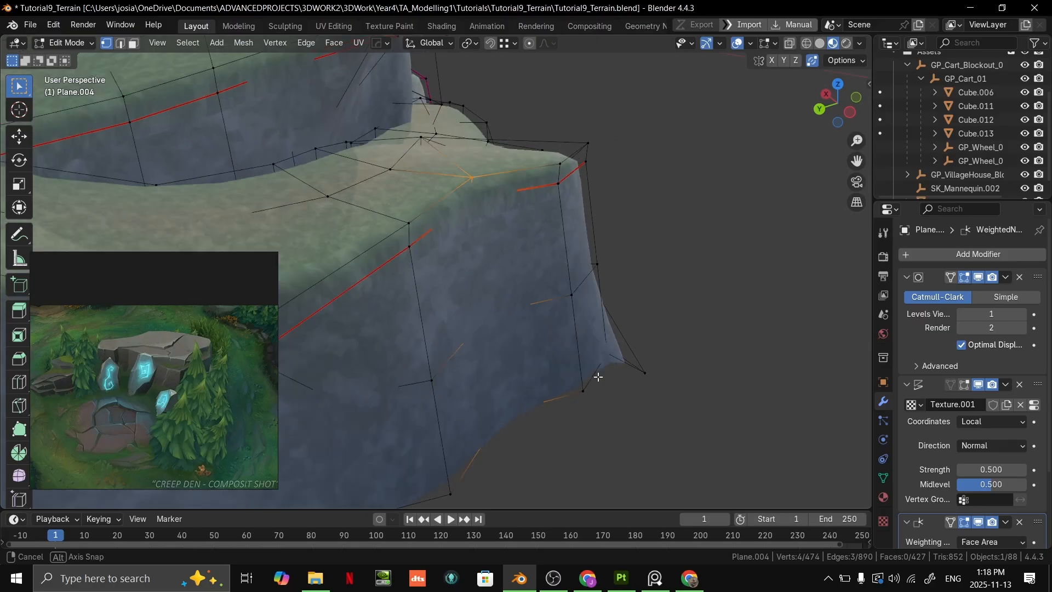
{"action": "key", "text": "g"}
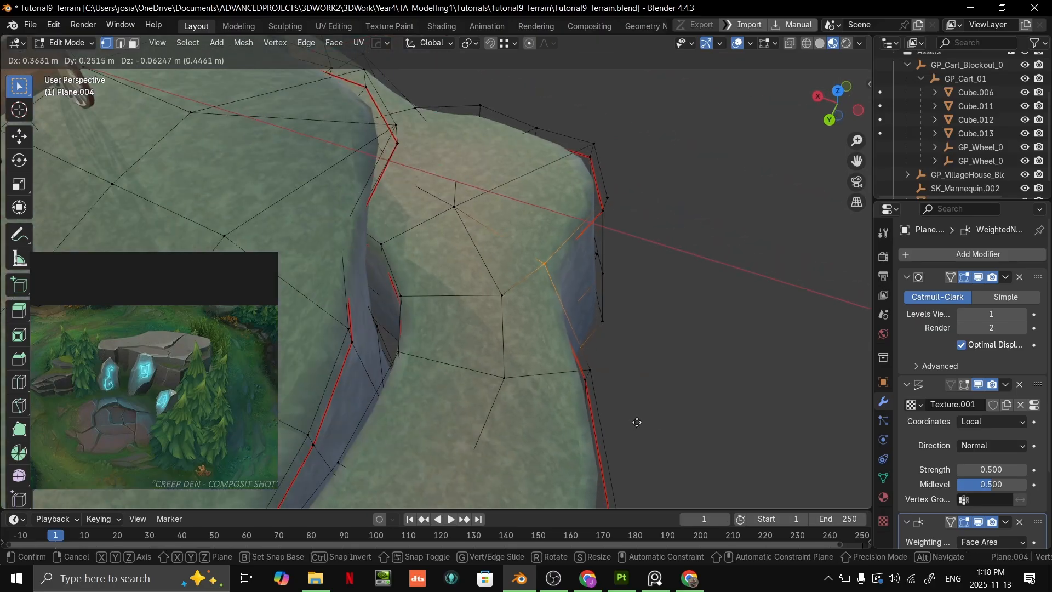
{"action": "left_click", "coordinate": [625, 417]}
{"action": "key", "text": "Tab"}
{"action": "middle_click_drag", "start_coordinate": [700, 343], "coordinate": [543, 263]}
{"action": "key", "text": "Tab"}
- Try merging three vertices of the indented cliff column and repositioning the merged vertex near the base
{"action": "middle_click_drag", "start_coordinate": [557, 389], "coordinate": [560, 275]}
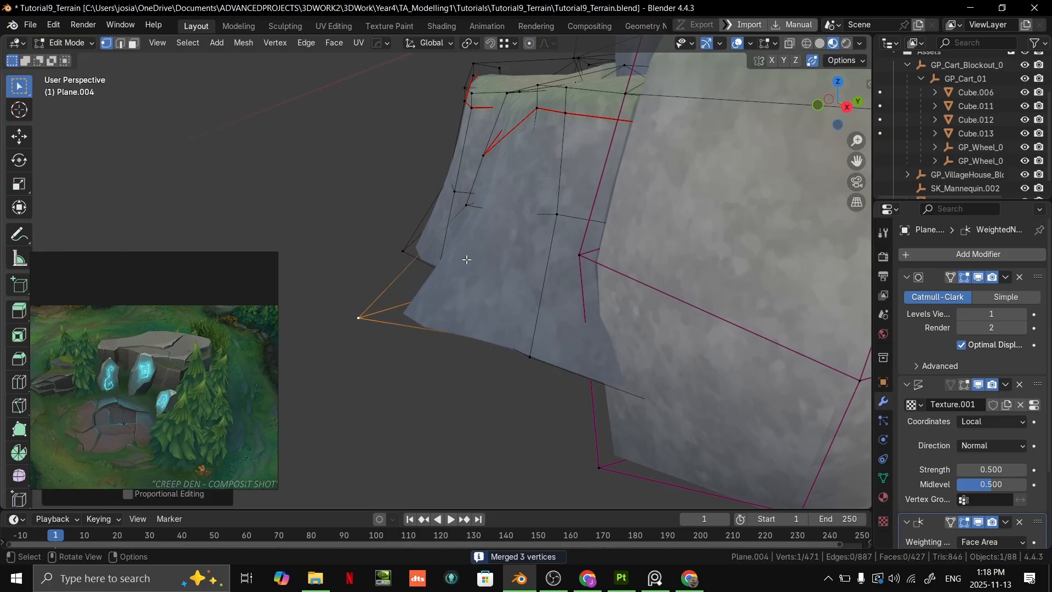
{"action": "middle_click_drag", "start_coordinate": [508, 191], "coordinate": [394, 268]}
{"action": "left_click", "coordinate": [351, 323], "text": "shift"}
{"action": "middle_click_drag", "start_coordinate": [351, 323], "coordinate": [461, 384]}
{"action": "key", "text": "g"}
{"action": "left_click", "coordinate": [358, 361]}
{"action": "scroll", "coordinate": [467, 329], "scroll_direction": "up", "scroll_amount": 3}
{"action": "scroll", "coordinate": [575, 311], "scroll_direction": "down", "scroll_amount": 4}
{"action": "middle_click_drag", "start_coordinate": [576, 311], "coordinate": [487, 342]}
{"action": "left_click", "coordinate": [487, 343]}
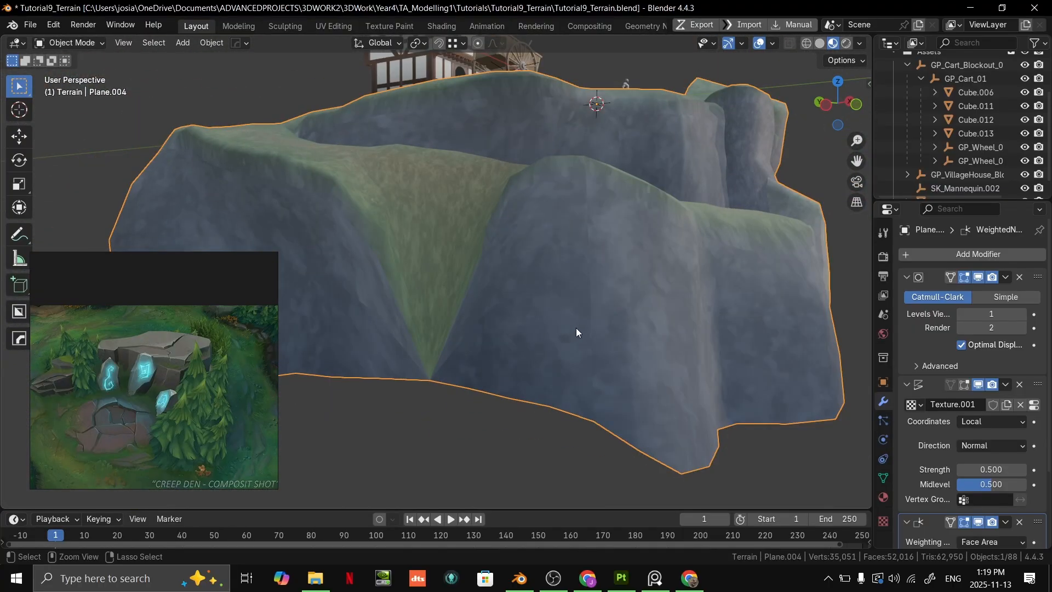
- Undo the vertex merge and its repositioning on the cliff column
{"action": "key", "text": "Tab"}
{"action": "key", "text": "ctrl+z"}
{"action": "key", "text": "ctrl+z"}
{"action": "key", "text": "ctrl+z"}
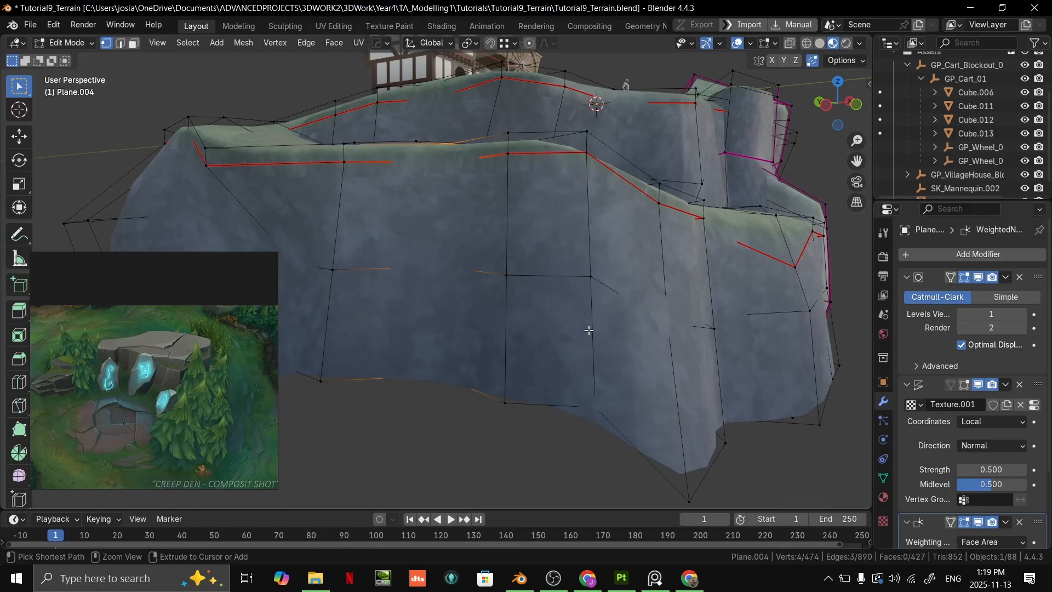
{"action": "key", "text": "Tab"}
- Lower the column of vertices on the ledge's outer face to carve a V-shaped notch into the rim
{"action": "middle_click_drag", "start_coordinate": [495, 238], "coordinate": [466, 268]}
{"action": "key", "text": "g"}
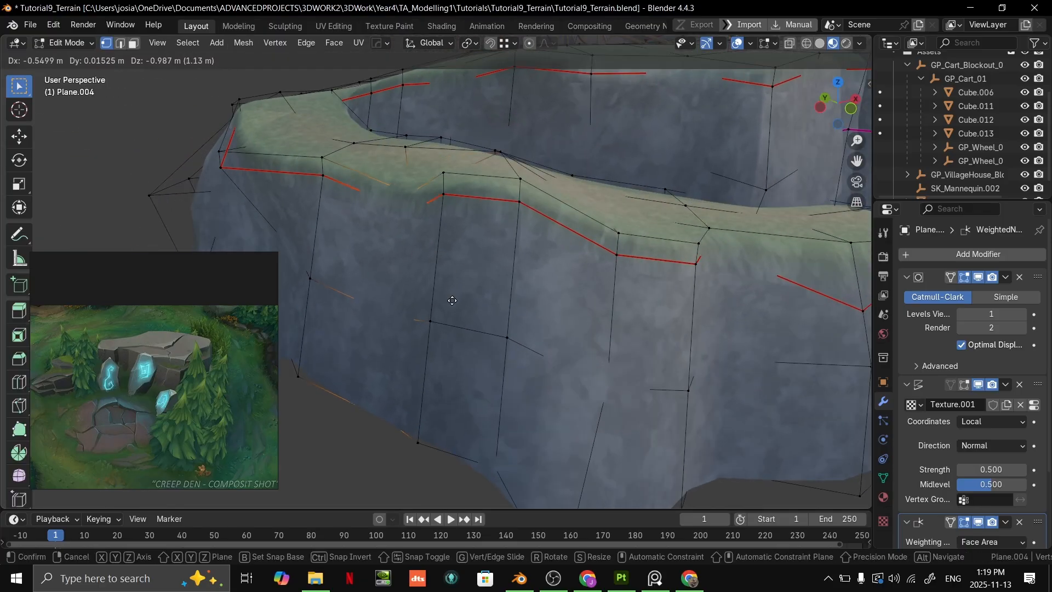
{"action": "left_click", "coordinate": [438, 362]}
{"action": "middle_click_drag", "start_coordinate": [438, 362], "coordinate": [479, 265]}
{"action": "left_click", "coordinate": [437, 280]}
{"action": "key", "text": "alt+z"}
{"action": "key", "text": "g"}
{"action": "left_click", "coordinate": [450, 305]}
- Move the ledge's top surface vertices behind the notch toward the outer edge and clear the selection
{"action": "middle_click_drag", "start_coordinate": [450, 305], "coordinate": [652, 345]}
{"action": "middle_click_drag", "start_coordinate": [482, 328], "coordinate": [441, 270]}
{"action": "scroll", "coordinate": [441, 271], "scroll_direction": "up", "scroll_amount": 1}
{"action": "left_click", "coordinate": [431, 279]}
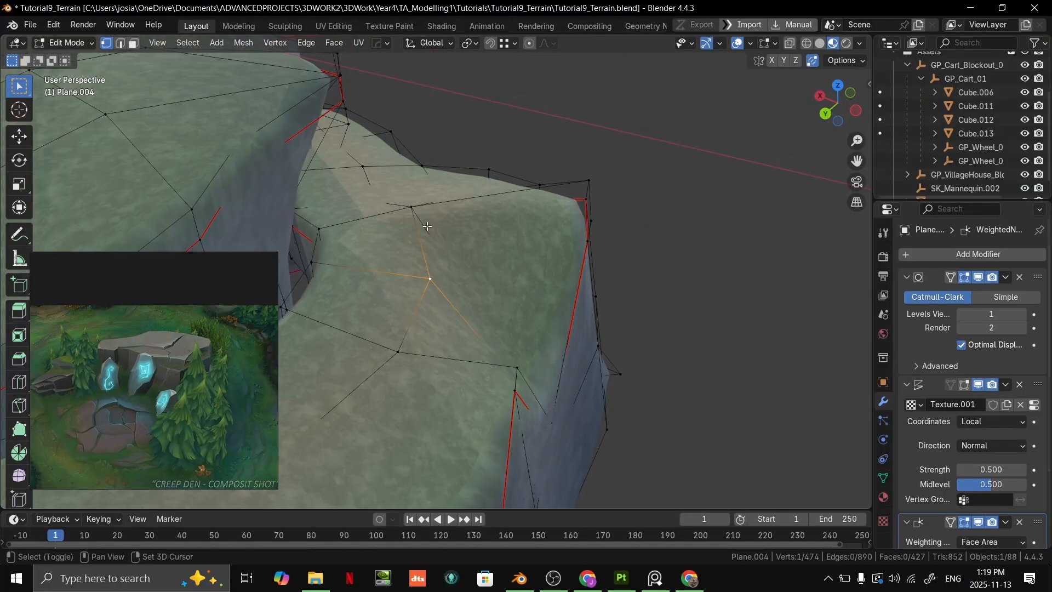
{"action": "left_click", "coordinate": [416, 210], "text": "shift"}
{"action": "middle_click_drag", "start_coordinate": [424, 215], "coordinate": [445, 218]}
{"action": "key", "text": "g"}
{"action": "left_click", "coordinate": [534, 226]}
{"action": "middle_click_drag", "start_coordinate": [534, 226], "coordinate": [496, 363]}
{"action": "left_click", "coordinate": [519, 426], "text": "shift"}
{"action": "middle_click_drag", "start_coordinate": [519, 426], "coordinate": [315, 215]}
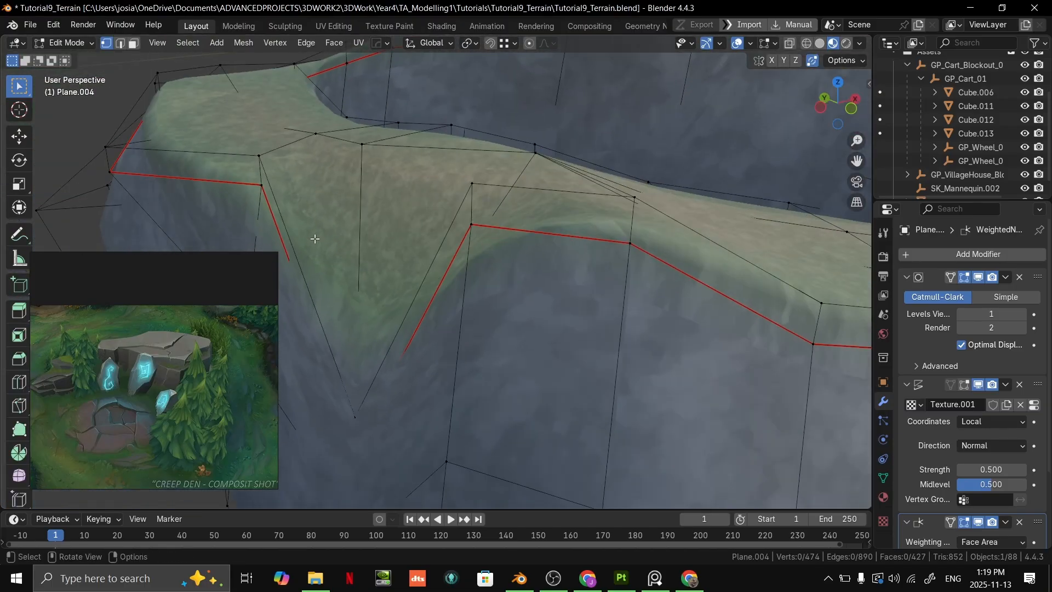
{"action": "middle_click_drag", "start_coordinate": [558, 164], "coordinate": [513, 325]}
{"action": "key", "text": "alt+z"}
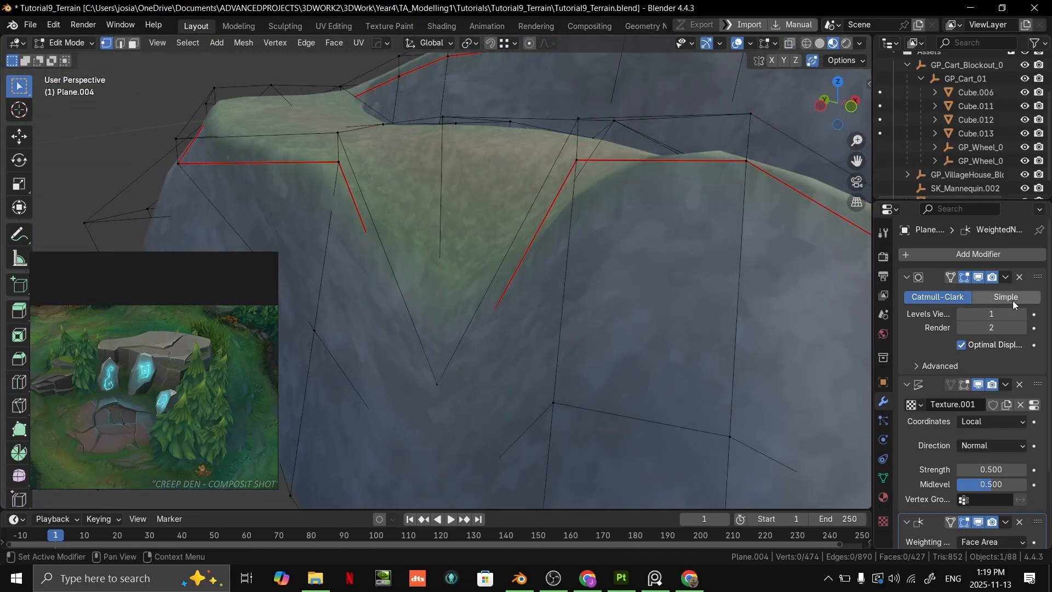
- Switch the Subdivision modifier's viewport display off and on again to compare the terrain's shape from several sides
{"action": "left_click", "coordinate": [980, 277]}
{"action": "scroll", "coordinate": [614, 233], "scroll_direction": "down", "scroll_amount": 10}
{"action": "middle_click_drag", "start_coordinate": [613, 216], "coordinate": [563, 314]}
{"action": "key", "text": "Tab"}
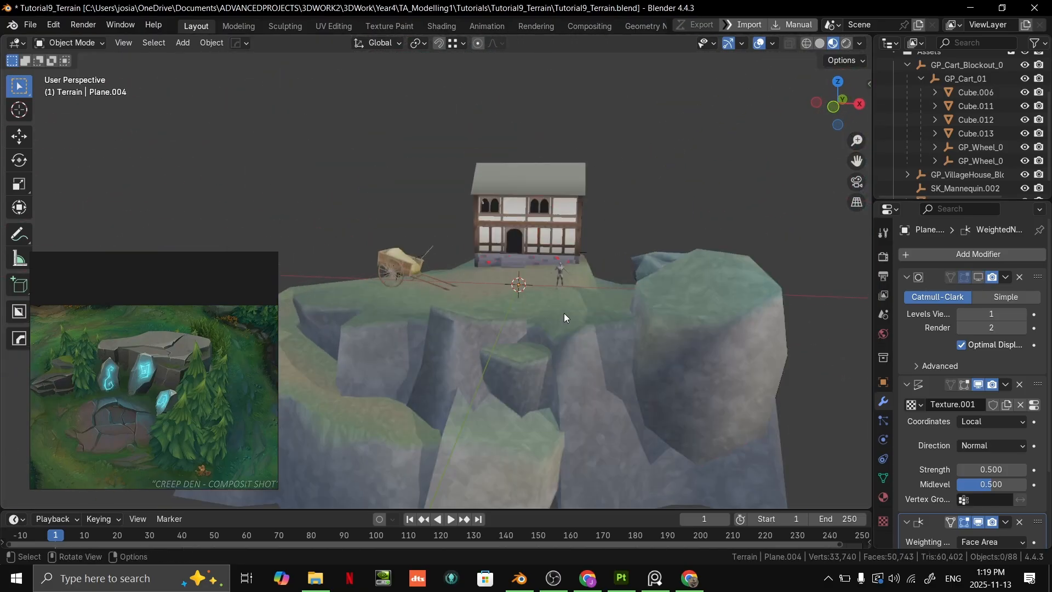
{"action": "scroll", "coordinate": [565, 323], "scroll_direction": "up", "scroll_amount": 5}
{"action": "scroll", "coordinate": [564, 327], "scroll_direction": "down", "scroll_amount": 5}
{"action": "middle_click_drag", "start_coordinate": [751, 283], "coordinate": [586, 300]}
{"action": "key", "text": "Tab"}
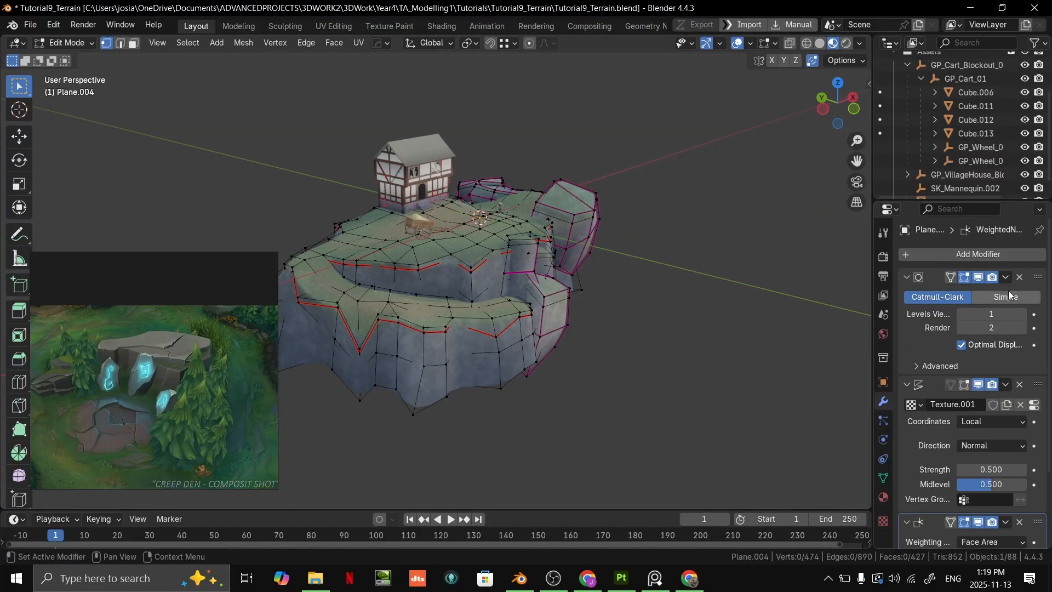
- Examine the V-shaped notch in the ledge rim in Edit and Vertex Paint modes, and the cliff around it
{"action": "key", "text": "Tab"}
{"action": "middle_click_drag", "start_coordinate": [729, 294], "coordinate": [508, 307]}
{"action": "scroll", "coordinate": [658, 255], "scroll_direction": "up", "scroll_amount": 4}
{"action": "key", "text": "Tab"}
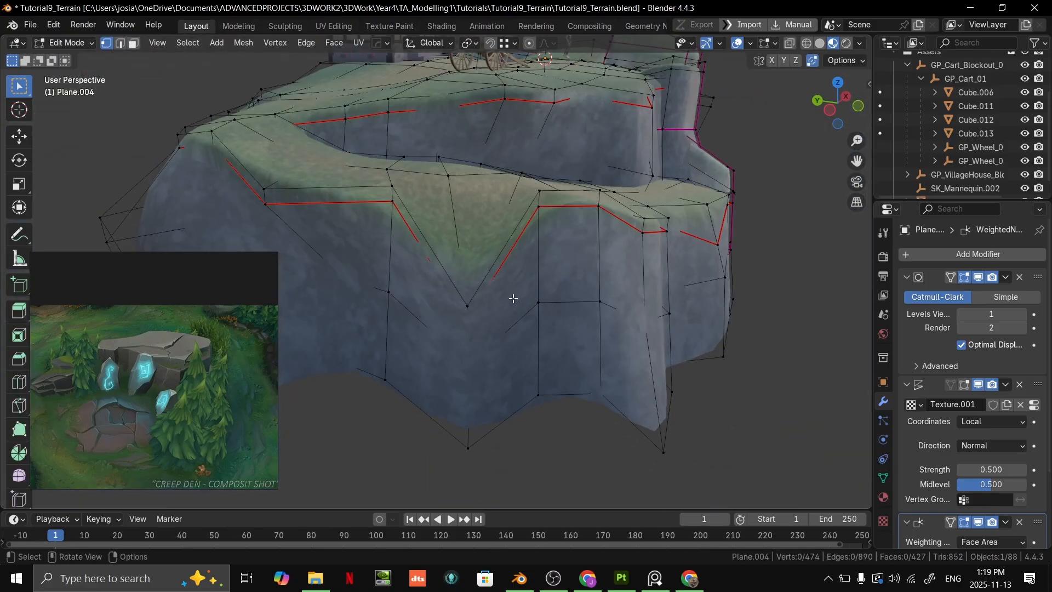
{"action": "scroll", "coordinate": [522, 256], "scroll_direction": "up", "scroll_amount": 4}
{"action": "left_click", "coordinate": [506, 330]}
{"action": "scroll", "coordinate": [566, 244], "scroll_direction": "down", "scroll_amount": 1}
{"action": "key", "text": "ctrl+Tab"}
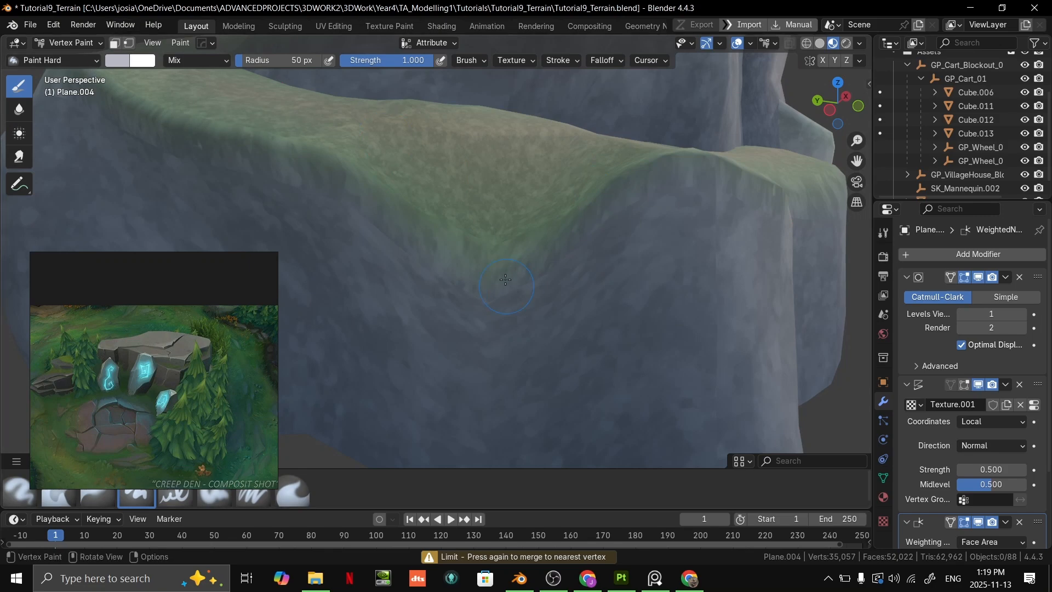
{"action": "mouse_move", "coordinate": [507, 255]}
{"action": "middle_mouse_down"}
{"action": "mouse_move", "coordinate": [493, 302]}
{"action": "mouse_move", "coordinate": [594, 289]}
{"action": "mouse_move", "coordinate": [623, 258]}
{"action": "mouse_move", "coordinate": [479, 311]}
{"action": "mouse_move", "coordinate": [495, 286]}
{"action": "mouse_move", "coordinate": [458, 298]}
{"action": "mouse_move", "coordinate": [605, 264]}
{"action": "mouse_move", "coordinate": [752, 264]}
{"action": "mouse_move", "coordinate": [791, 285]}
{"action": "mouse_move", "coordinate": [765, 339]}
{"action": "mouse_move", "coordinate": [699, 261]}
{"action": "mouse_move", "coordinate": [754, 208]}
{"action": "mouse_move", "coordinate": [512, 242]}
{"action": "mouse_move", "coordinate": [484, 221]}
{"action": "mouse_move", "coordinate": [432, 236]}
{"action": "mouse_move", "coordinate": [485, 240]}
{"action": "mouse_move", "coordinate": [482, 152]}
{"action": "middle_mouse_up"}
{"action": "key", "text": "ctrl+Tab"}
{"action": "scroll", "coordinate": [602, 291], "scroll_direction": "down", "scroll_amount": 6}
{"action": "scroll", "coordinate": [485, 298], "scroll_direction": "up", "scroll_amount": 4}
{"action": "scroll", "coordinate": [512, 243], "scroll_direction": "down", "scroll_amount": 5}
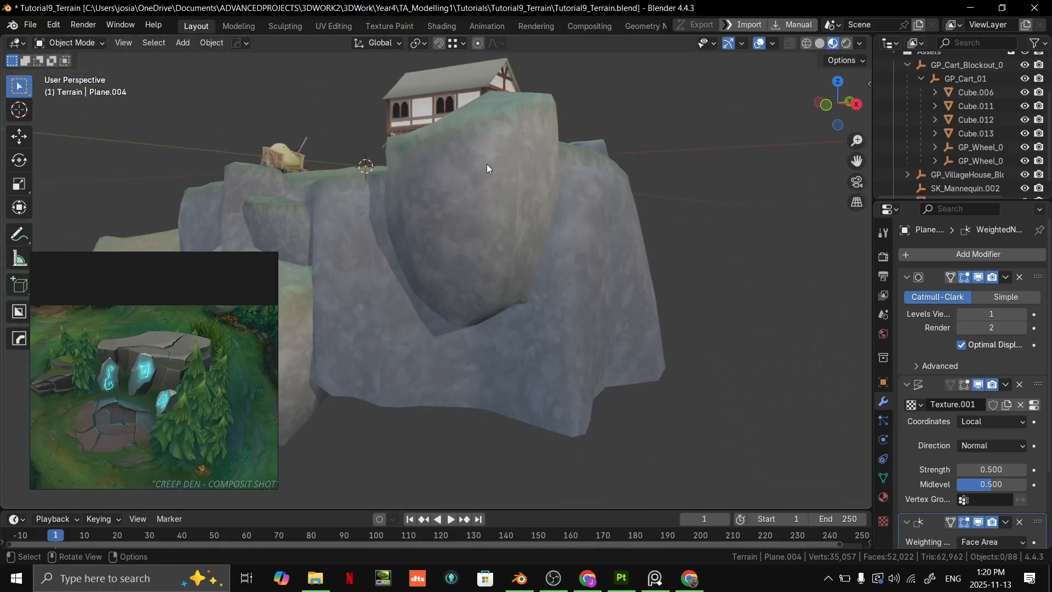
- Duplicate the large boulder on the cliff's corner, rotate the copy and place it lower against the cliff wall
{"action": "key", "text": "ctrl+Tab"}
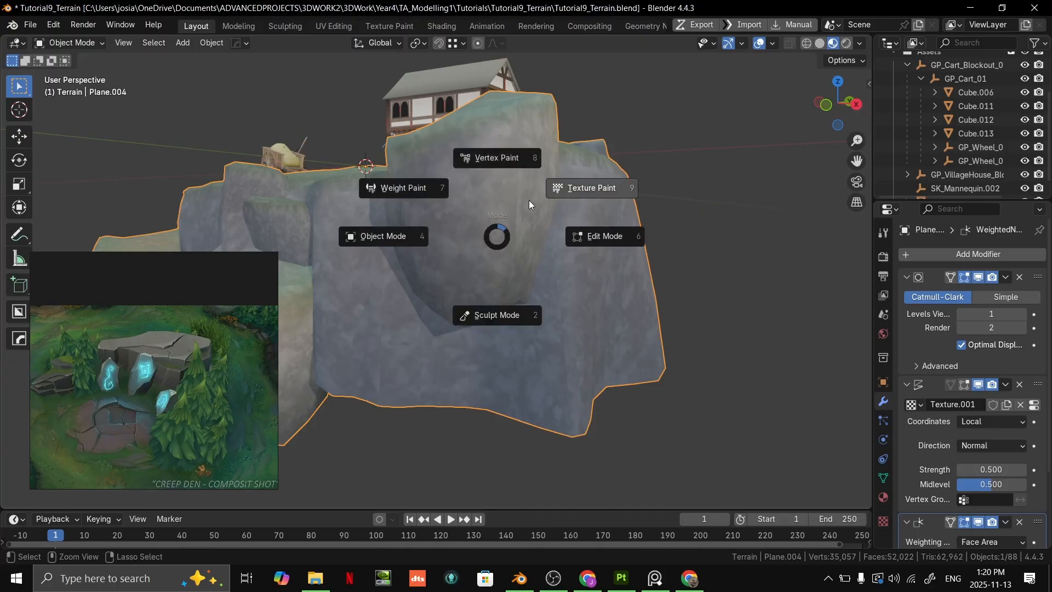
{"action": "left_click", "coordinate": [513, 232]}
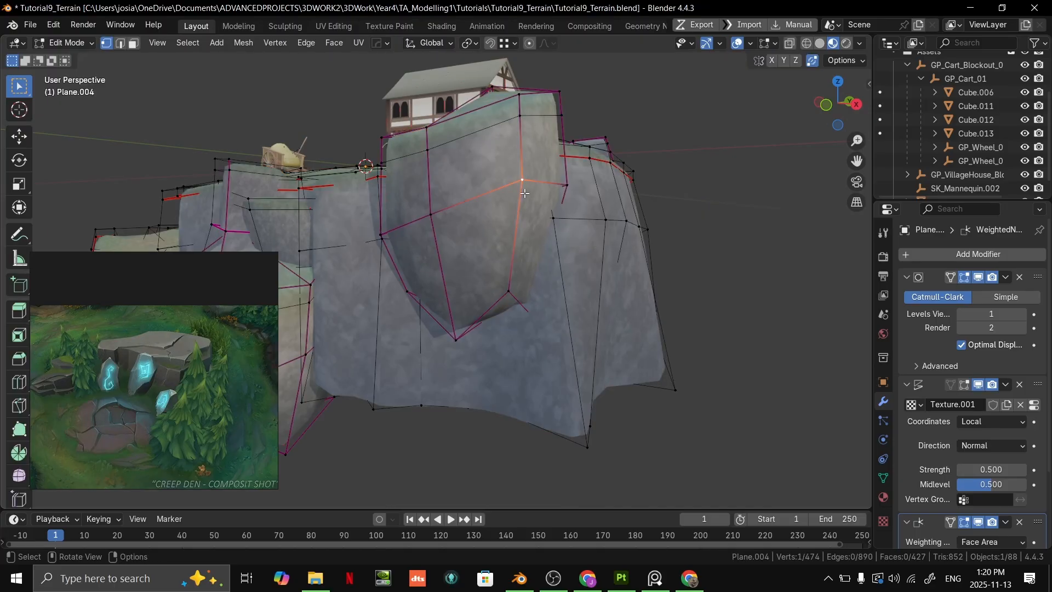
{"action": "key", "text": "l"}
{"action": "middle_click_drag", "start_coordinate": [487, 188], "coordinate": [466, 192]}
{"action": "key", "text": "shift+d"}
{"action": "left_click", "coordinate": [558, 337]}
{"action": "middle_click_drag", "start_coordinate": [558, 336], "coordinate": [524, 345]}
{"action": "key", "text": "r"}
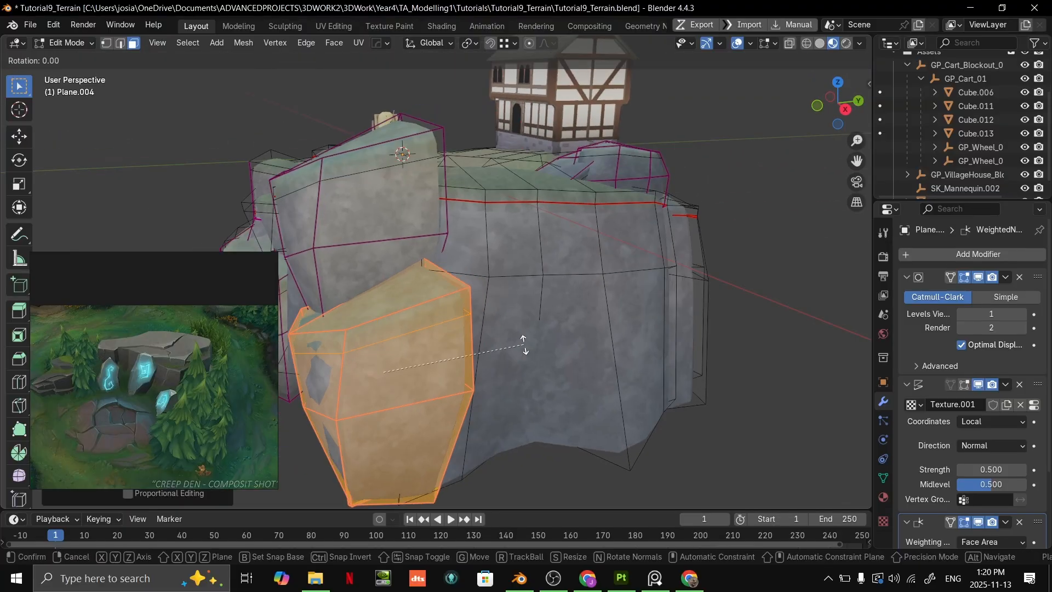
{"action": "left_click", "coordinate": [538, 196]}
{"action": "key", "text": "g"}
{"action": "left_click", "coordinate": [590, 251]}
- Duplicate the new lower boulder and move the copy about 5.5 m sideways to stand next to it
{"action": "key", "text": "Tab"}
{"action": "middle_click_drag", "start_coordinate": [590, 252], "coordinate": [689, 242]}
{"action": "key", "text": "Tab"}
{"action": "middle_click_drag", "start_coordinate": [649, 202], "coordinate": [629, 212]}
{"action": "key", "text": "g"}
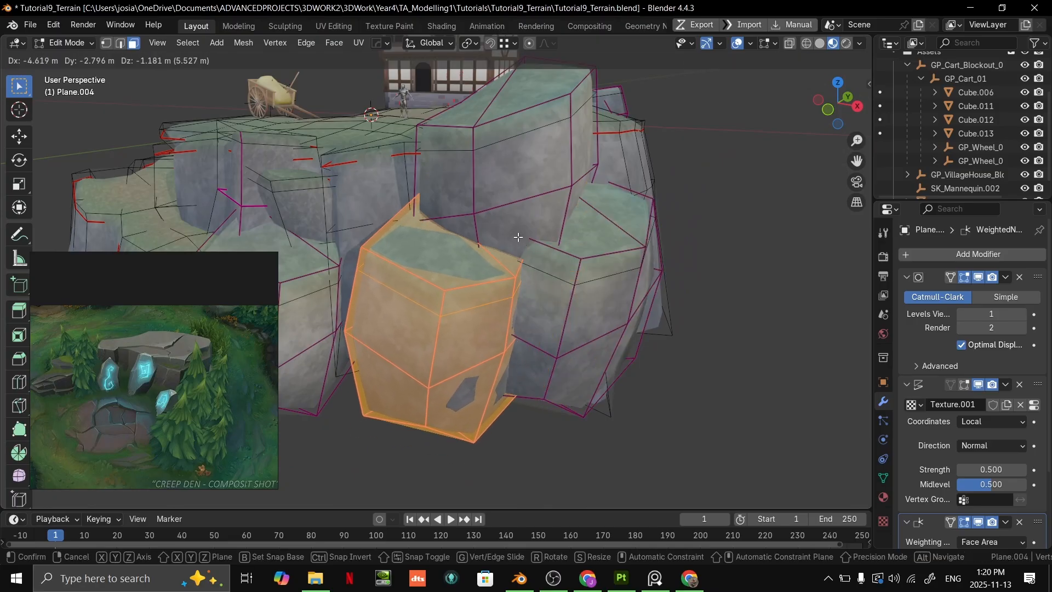
{"action": "left_click", "coordinate": [530, 230]}
- Widen the second boulder copy horizontally with its height locked, then rotate and reposition it among the neighbouring rocks
{"action": "key", "text": "s"}
{"action": "key", "text": "x"}
{"action": "key", "text": "shift+z"}
{"action": "key", "text": "shift+z"}
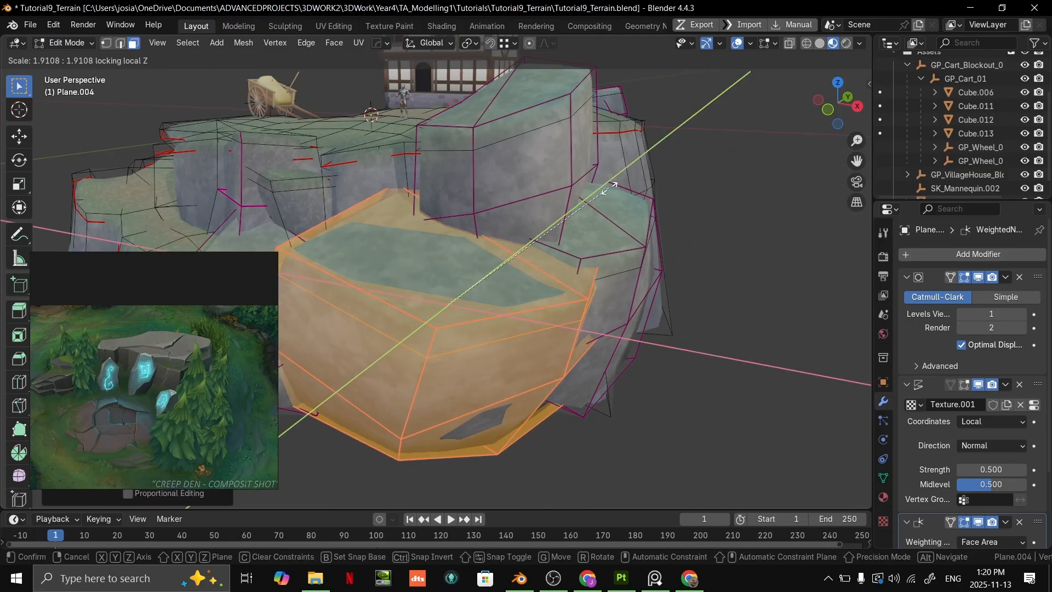
{"action": "left_click", "coordinate": [570, 193]}
{"action": "left_click", "coordinate": [558, 120]}
{"action": "middle_click_drag", "start_coordinate": [560, 123], "coordinate": [666, 159]}
{"action": "key", "text": "r"}
{"action": "left_click", "coordinate": [682, 199]}
{"action": "key", "text": "g"}
{"action": "key", "text": "Tab"}
{"action": "middle_click_drag", "start_coordinate": [674, 211], "coordinate": [590, 241]}
{"action": "scroll", "coordinate": [589, 241], "scroll_direction": "down", "scroll_amount": 4}
{"action": "middle_click_drag", "start_coordinate": [666, 239], "coordinate": [588, 269]}
{"action": "scroll", "coordinate": [633, 235], "scroll_direction": "up", "scroll_amount": 1}
{"action": "scroll", "coordinate": [559, 285], "scroll_direction": "up", "scroll_amount": 2}
- Vertex-paint the new boulders' faces and upper edges with the pale grey rock colour, checking the brush colour settings
{"action": "key", "text": "Tab"}
{"action": "key", "text": "ctrl+Tab"}
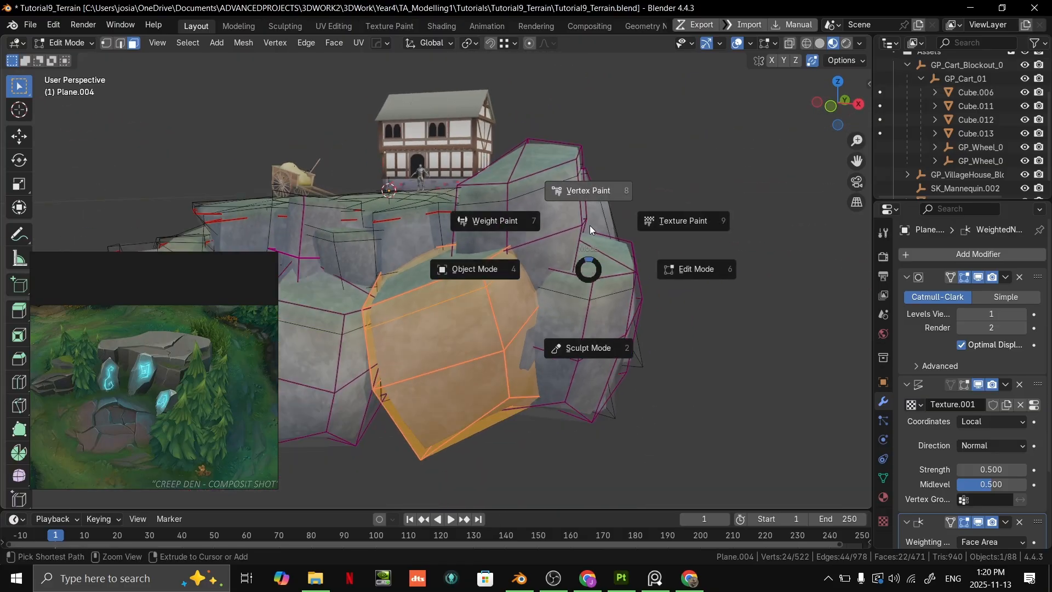
{"action": "left_click", "coordinate": [589, 189]}
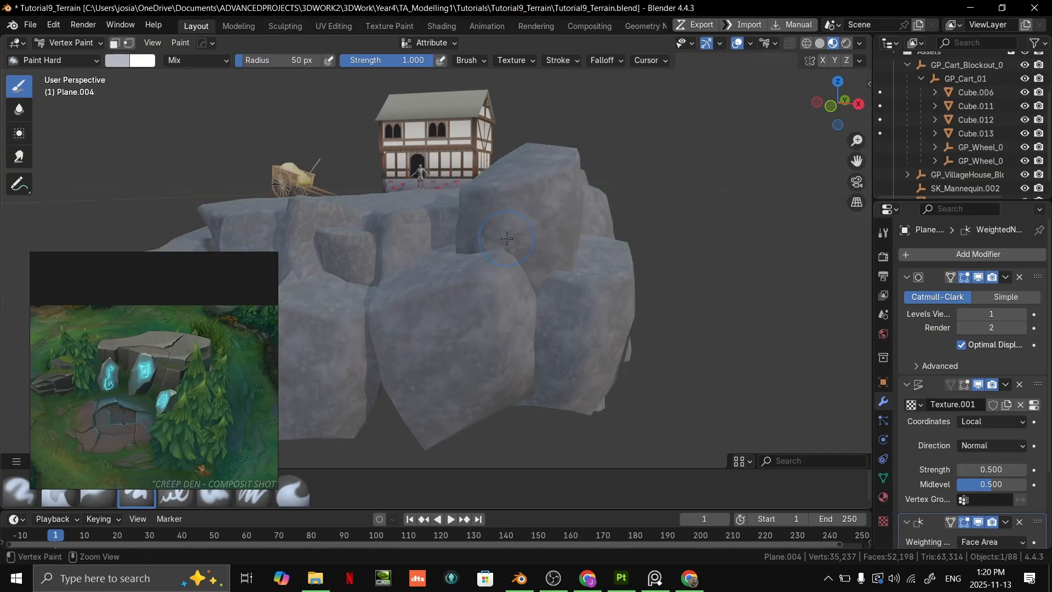
{"action": "middle_click_drag", "start_coordinate": [613, 257], "coordinate": [659, 252]}
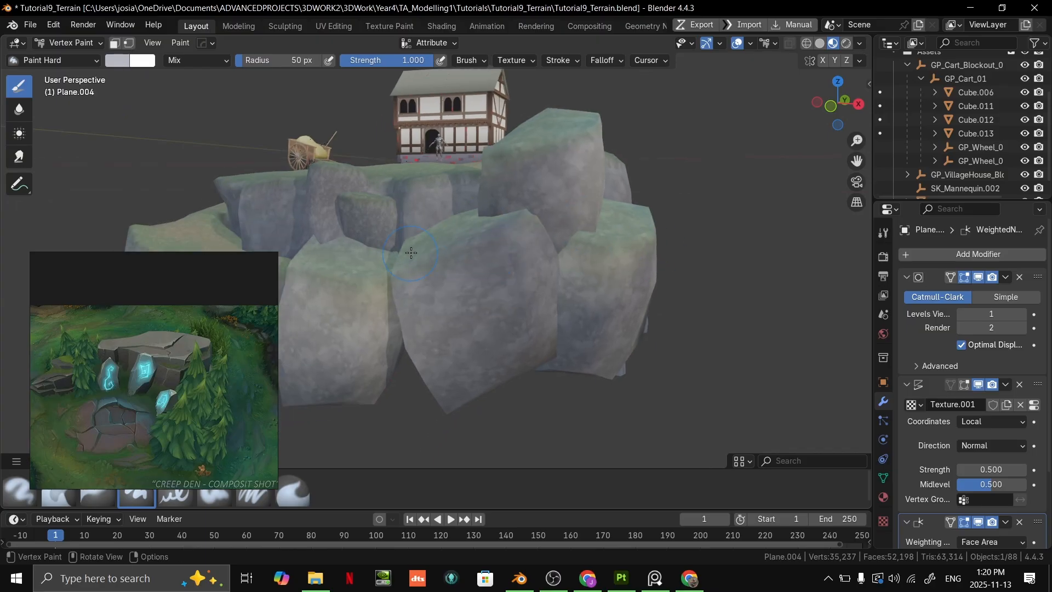
{"action": "middle_click_drag", "start_coordinate": [411, 253], "coordinate": [582, 277]}
{"action": "scroll", "coordinate": [537, 255], "scroll_direction": "up", "scroll_amount": 5}
{"action": "middle_click_drag", "start_coordinate": [691, 307], "coordinate": [611, 329]}
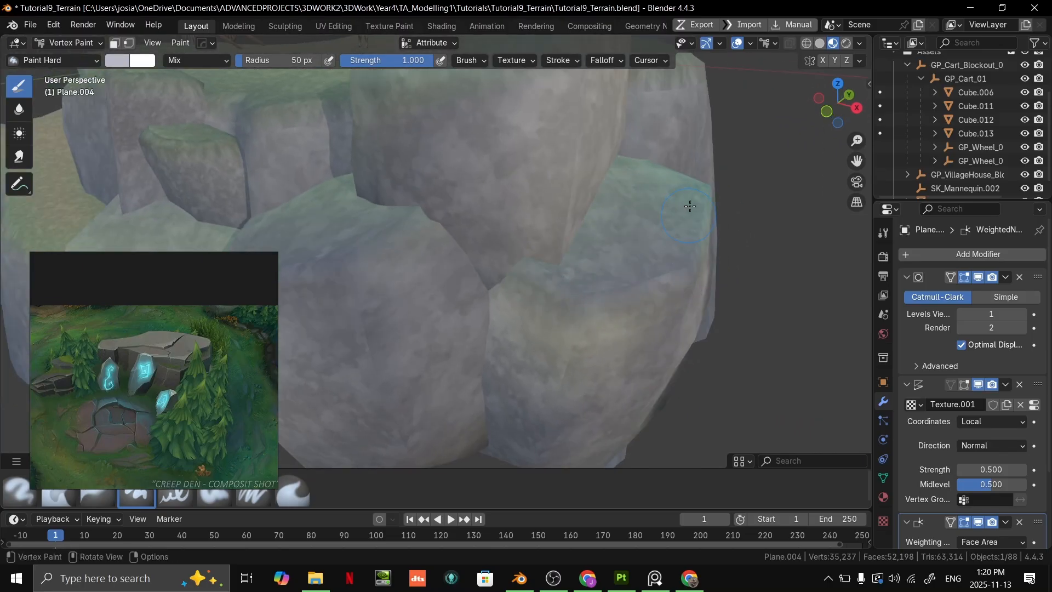
{"action": "scroll", "coordinate": [675, 201], "scroll_direction": "down", "scroll_amount": 5}
{"action": "middle_click_drag", "start_coordinate": [342, 233], "coordinate": [397, 238]}
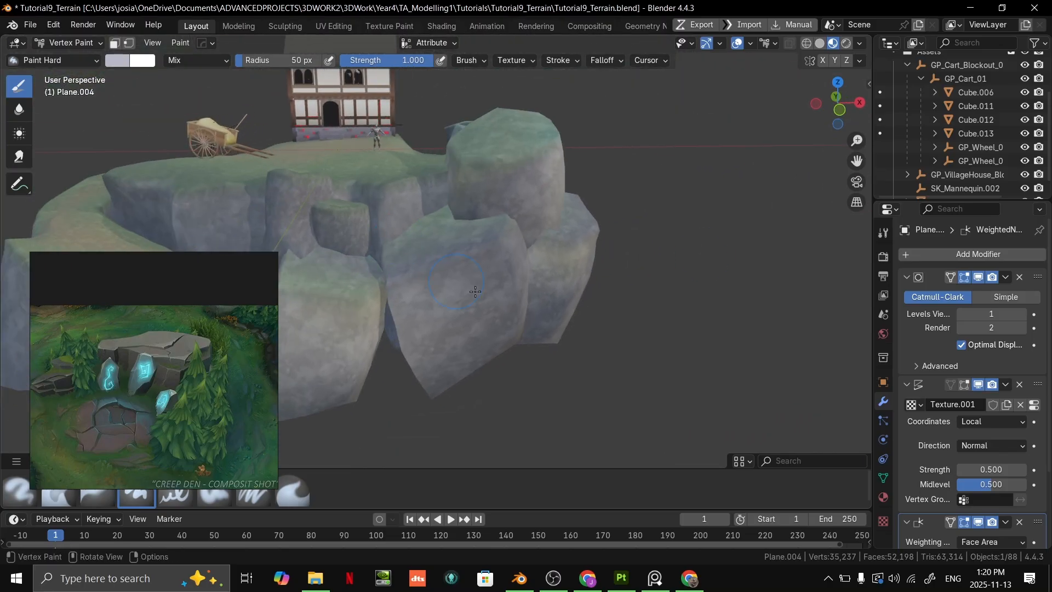
{"action": "middle_click_drag", "start_coordinate": [450, 277], "coordinate": [278, 204]}
{"action": "left_click", "coordinate": [125, 58]}
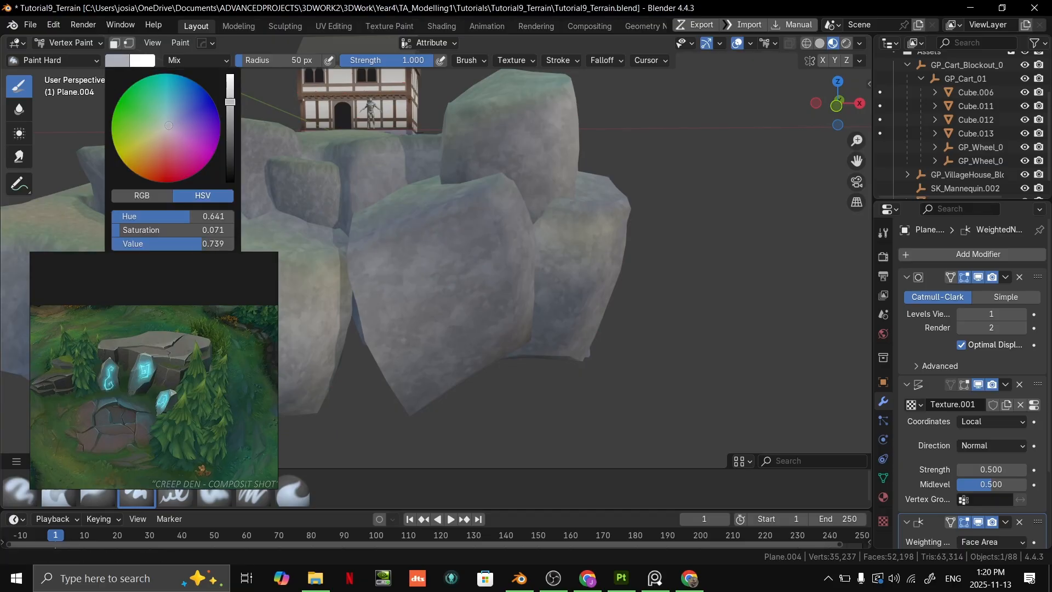
{"action": "middle_click_drag", "start_coordinate": [505, 290], "coordinate": [449, 205]}
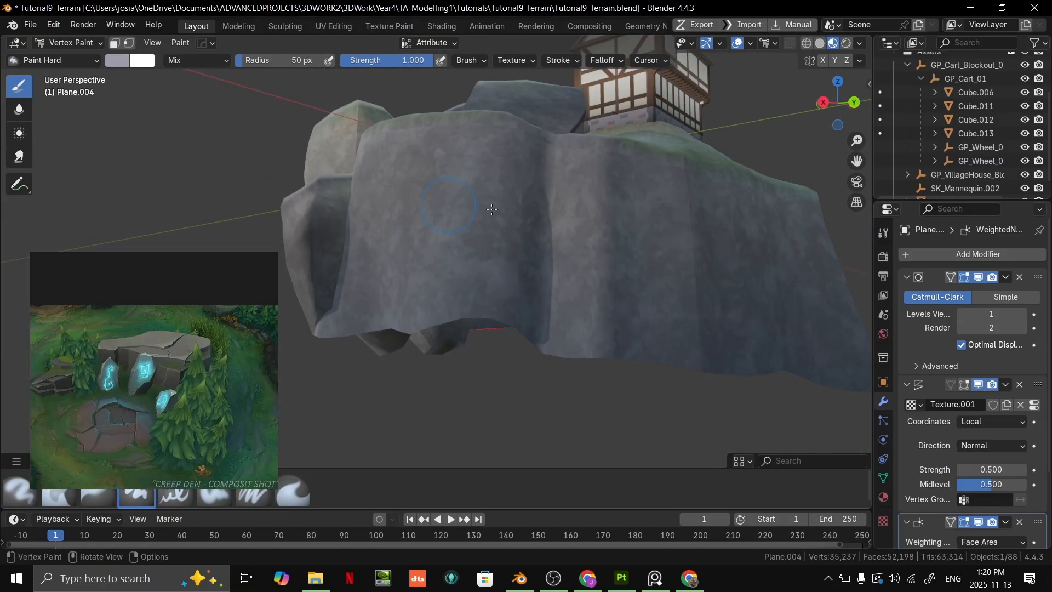
- Return to Object Mode and examine the whole terrain with its new boulders from all sides
{"action": "mouse_move", "coordinate": [649, 294]}
{"action": "middle_mouse_down"}
{"action": "mouse_move", "coordinate": [684, 284]}
{"action": "mouse_move", "coordinate": [290, 262]}
{"action": "mouse_move", "coordinate": [423, 306]}
{"action": "middle_mouse_up"}
{"action": "key", "text": "Tab"}
{"action": "middle_click_drag", "start_coordinate": [633, 306], "coordinate": [697, 284]}
{"action": "key", "text": "Tab"}
{"action": "key", "text": "ctrl+Tab"}
{"action": "left_click", "coordinate": [626, 308]}
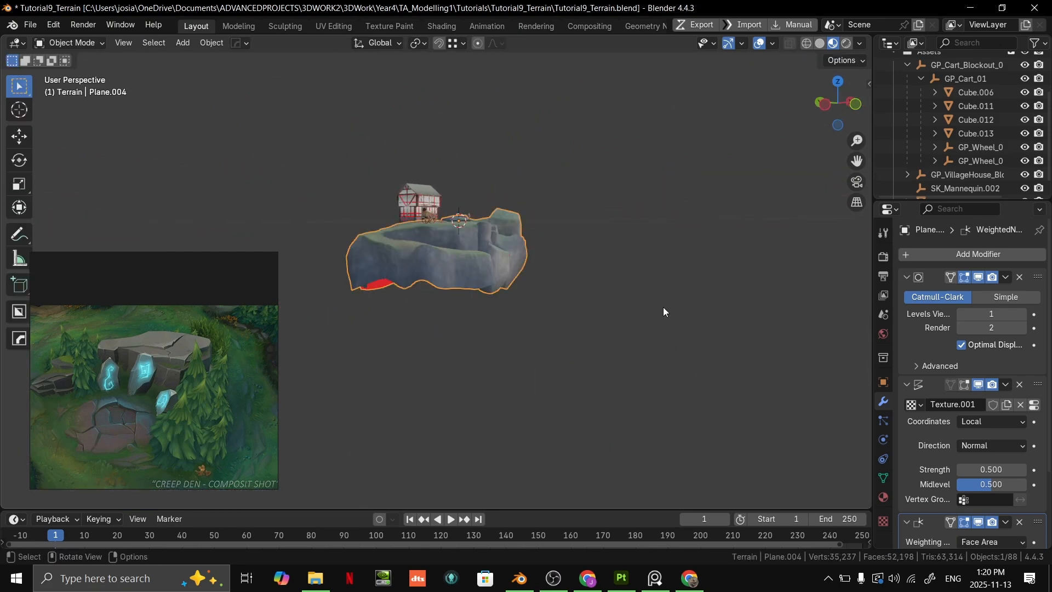
{"action": "scroll", "coordinate": [613, 331], "scroll_direction": "up", "scroll_amount": 3}
{"action": "middle_click_drag", "start_coordinate": [612, 330], "coordinate": [145, 302]}
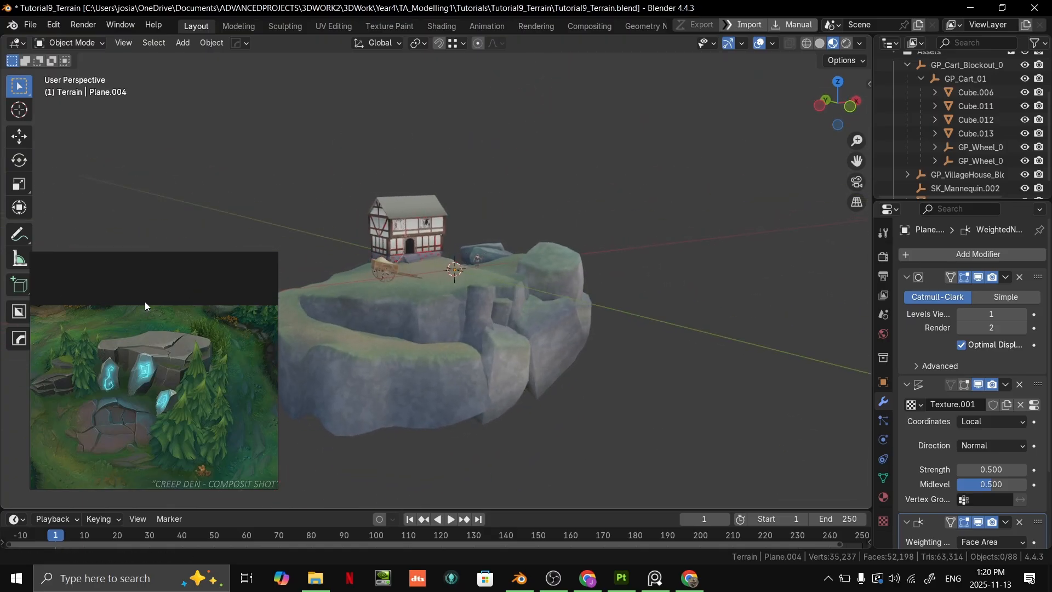
{"action": "middle_click_drag", "start_coordinate": [438, 268], "coordinate": [502, 258]}
- Move the floating reference image aside so it covers less of the viewport
{"action": "key", "text": "alt+Tab"}
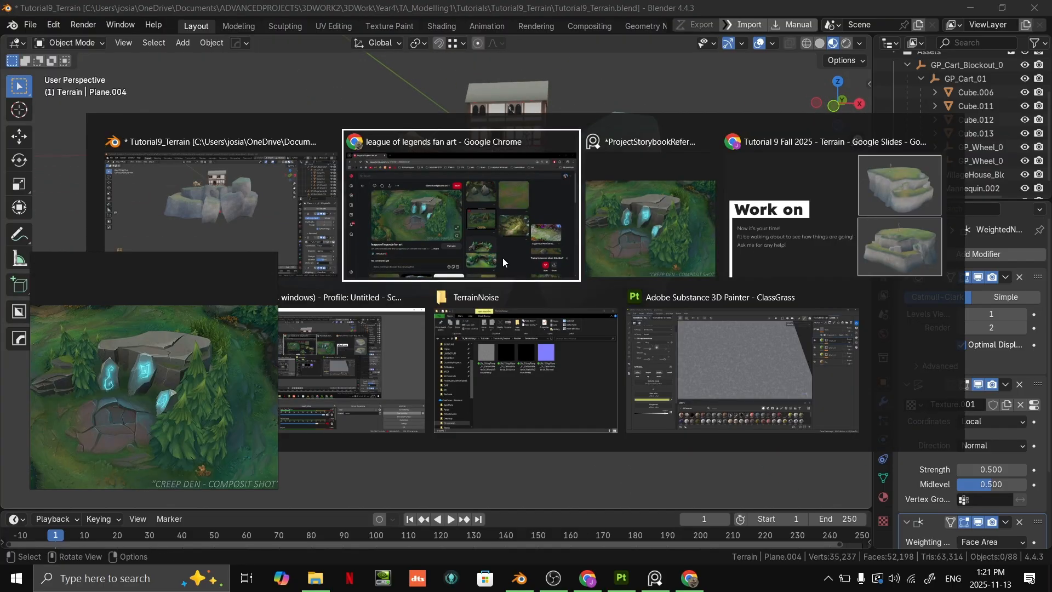
{"action": "left_click", "coordinate": [295, 251]}
{"action": "right_click_drag", "start_coordinate": [245, 322], "coordinate": [132, 431]}
{"action": "middle_click_drag", "start_coordinate": [514, 243], "coordinate": [524, 266]}
- Move the narrow side face of the front boulder about 1.45 m toward the ledge
{"action": "scroll", "coordinate": [521, 271], "scroll_direction": "up", "scroll_amount": 5}
{"action": "left_click", "coordinate": [574, 278]}
{"action": "key", "text": "Tab"}
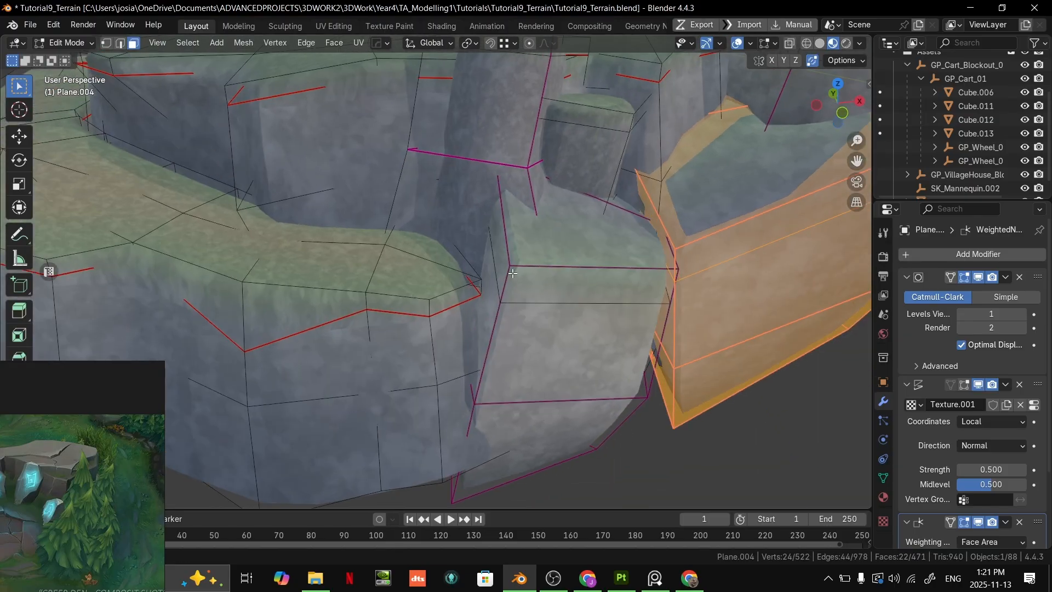
{"action": "left_click", "coordinate": [492, 283]}
{"action": "key", "text": "g"}
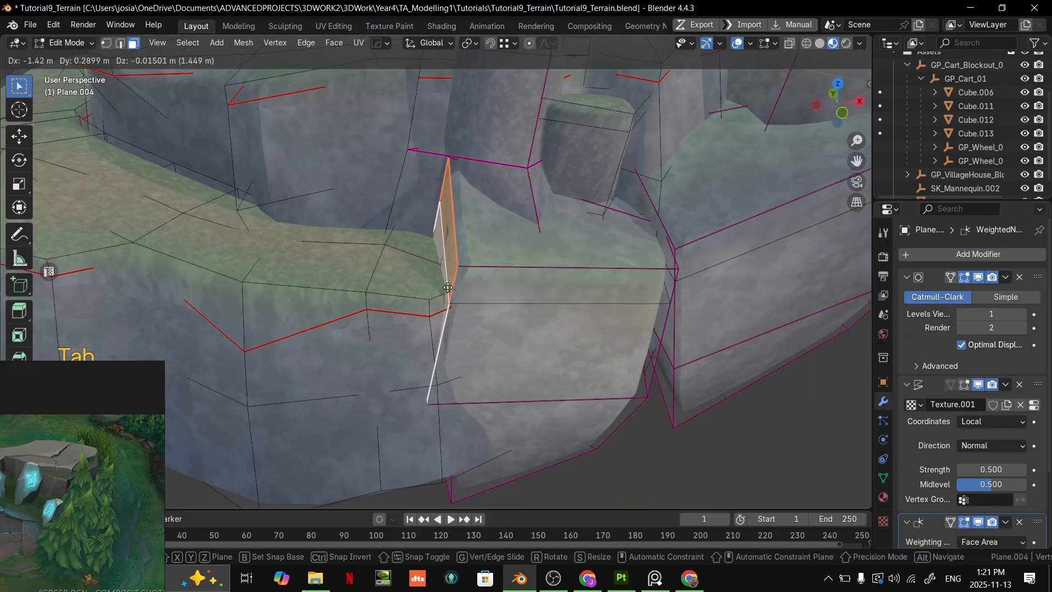
{"action": "left_click", "coordinate": [447, 287]}
- Add a centred vertical loop cut to the front boulder and scale it 1.646 along Y to bulge the rock outward
{"action": "left_click", "coordinate": [565, 294]}
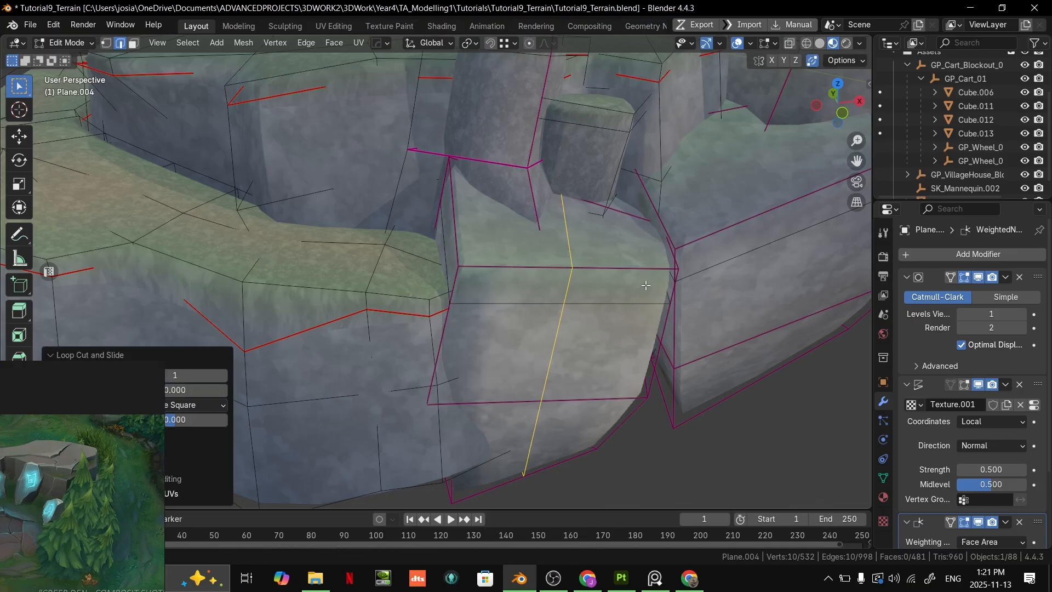
{"action": "right_click", "coordinate": [734, 284]}
{"action": "key", "text": "s"}
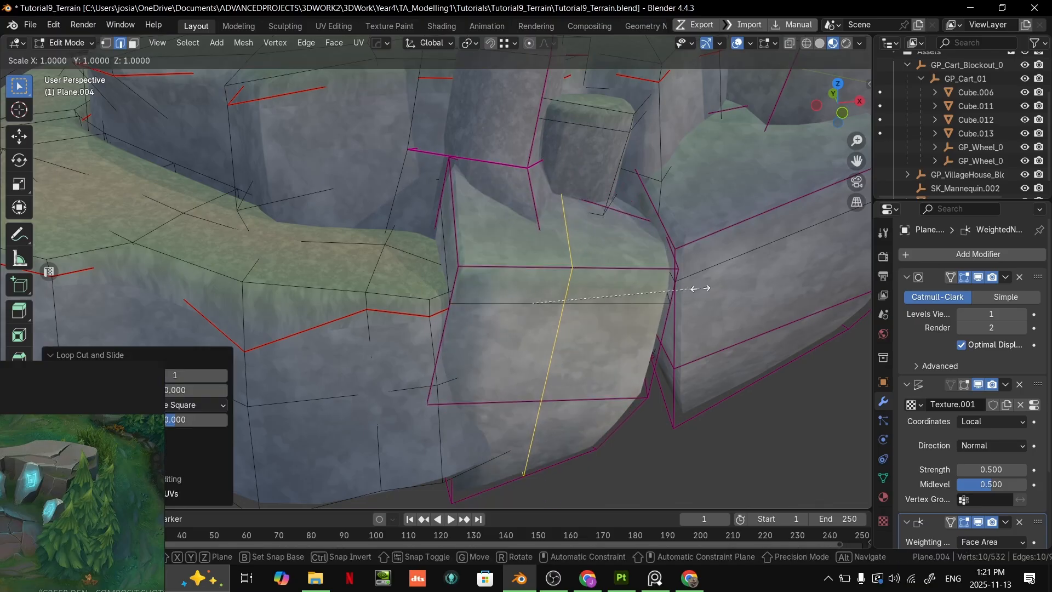
{"action": "left_click", "coordinate": [802, 272]}
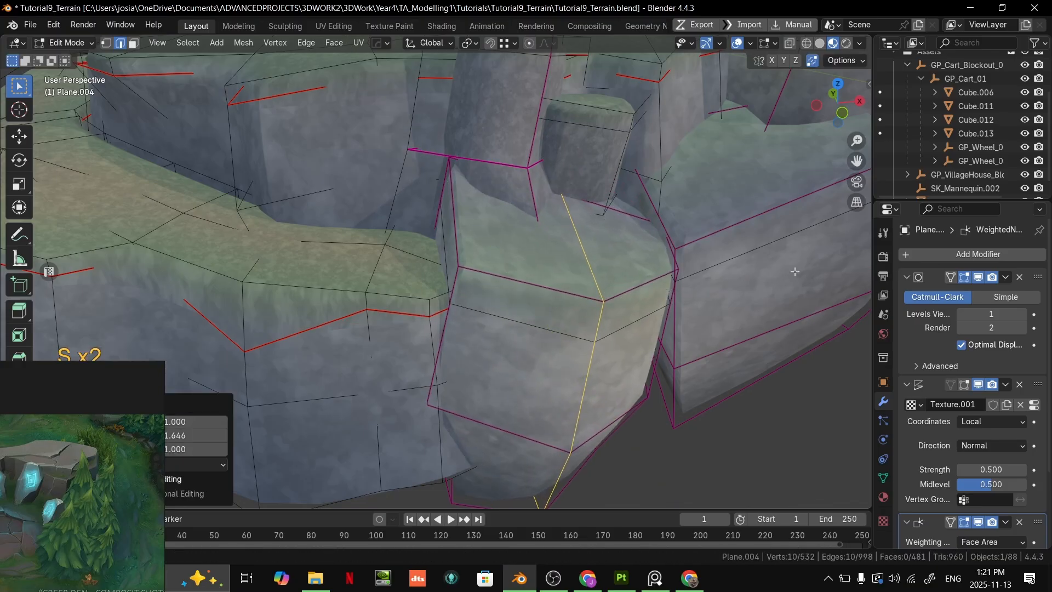
{"action": "key", "text": "Tab"}
{"action": "scroll", "coordinate": [698, 303], "scroll_direction": "down", "scroll_amount": 8}
{"action": "scroll", "coordinate": [691, 297], "scroll_direction": "up", "scroll_amount": 5}
{"action": "middle_click_drag", "start_coordinate": [692, 298], "coordinate": [584, 284]}
- Select the whole front boulder and place a duplicate of it beneath the original
{"action": "key", "text": "Tab"}
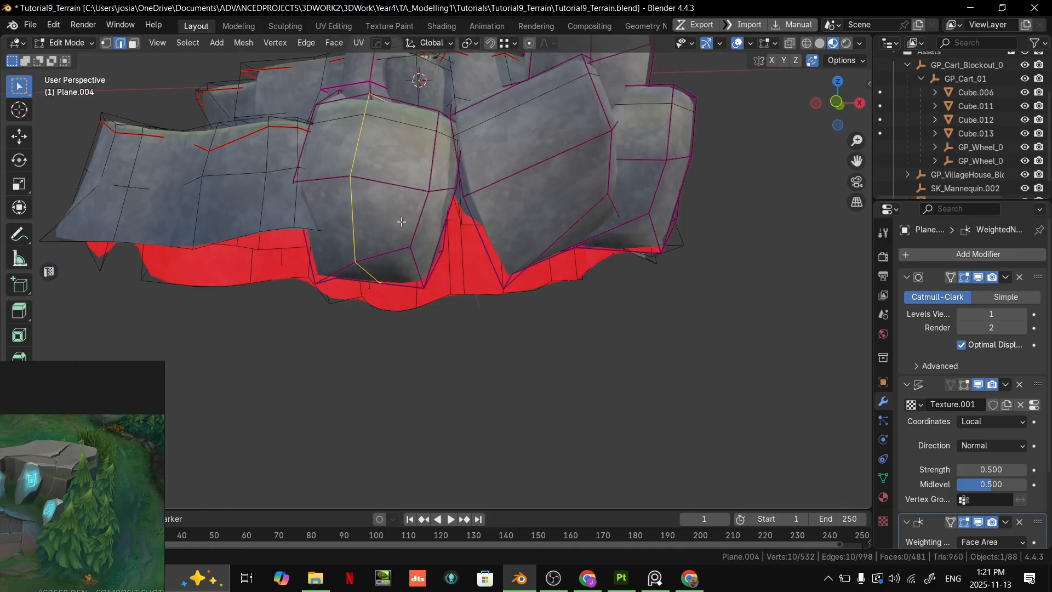
{"action": "key", "text": "ctrl+l"}
{"action": "left_click", "coordinate": [371, 341]}
{"action": "middle_click_drag", "start_coordinate": [372, 340], "coordinate": [363, 318]}
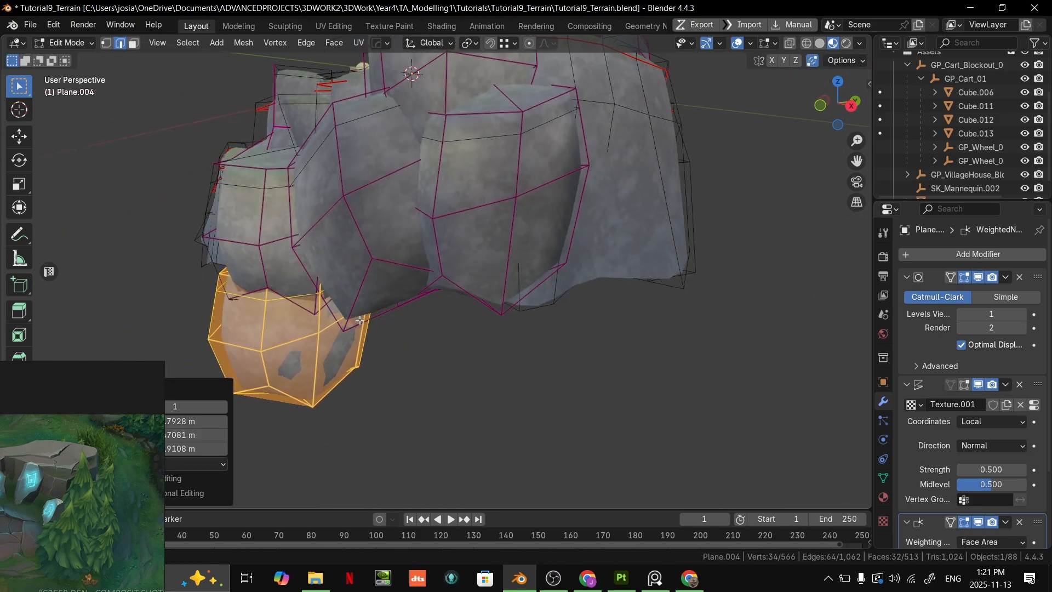
- Scale the lower boulder copy horizontally with its height locked and tuck it under the front boulders
{"action": "key", "text": "s"}
{"action": "key", "text": "shift+z"}
{"action": "left_click", "coordinate": [415, 311]}
{"action": "key", "text": "g"}
{"action": "left_click", "coordinate": [528, 290]}
{"action": "middle_click_drag", "start_coordinate": [534, 287], "coordinate": [568, 303]}
{"action": "key", "text": "g"}
{"action": "left_click", "coordinate": [615, 231]}
{"action": "key", "text": "Tab"}
{"action": "key", "text": "Tab"}
- Duplicate the lower boulder again, place the copy under the ledge's outer wall and enlarge it uniformly
{"action": "middle_click_drag", "start_coordinate": [475, 313], "coordinate": [613, 276], "text": "shift"}
{"action": "key", "text": "shift+d"}
{"action": "left_click", "coordinate": [459, 281]}
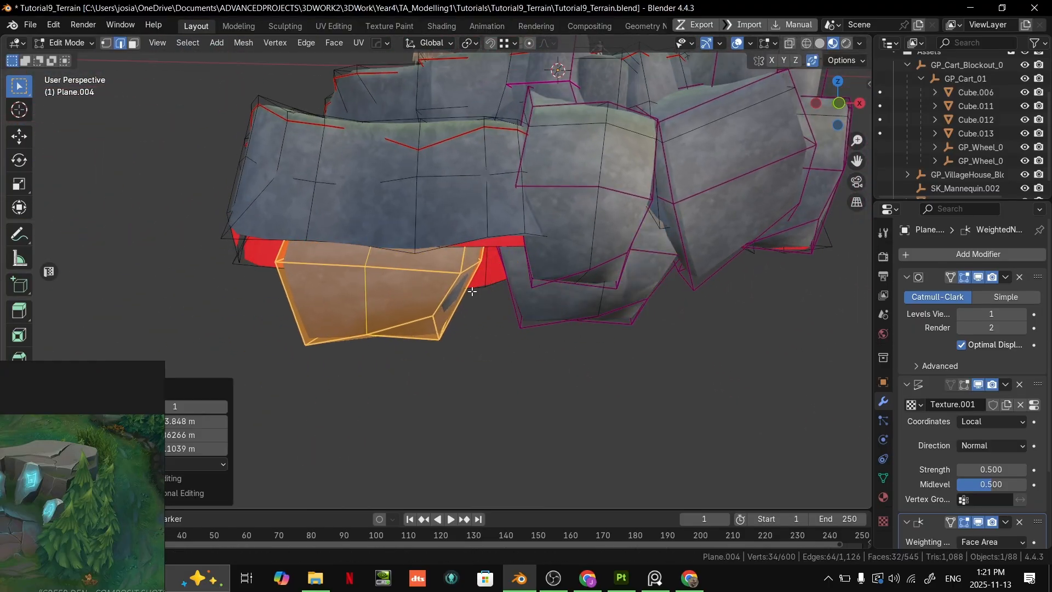
{"action": "middle_click_drag", "start_coordinate": [459, 281], "coordinate": [517, 312]}
{"action": "key", "text": "s"}
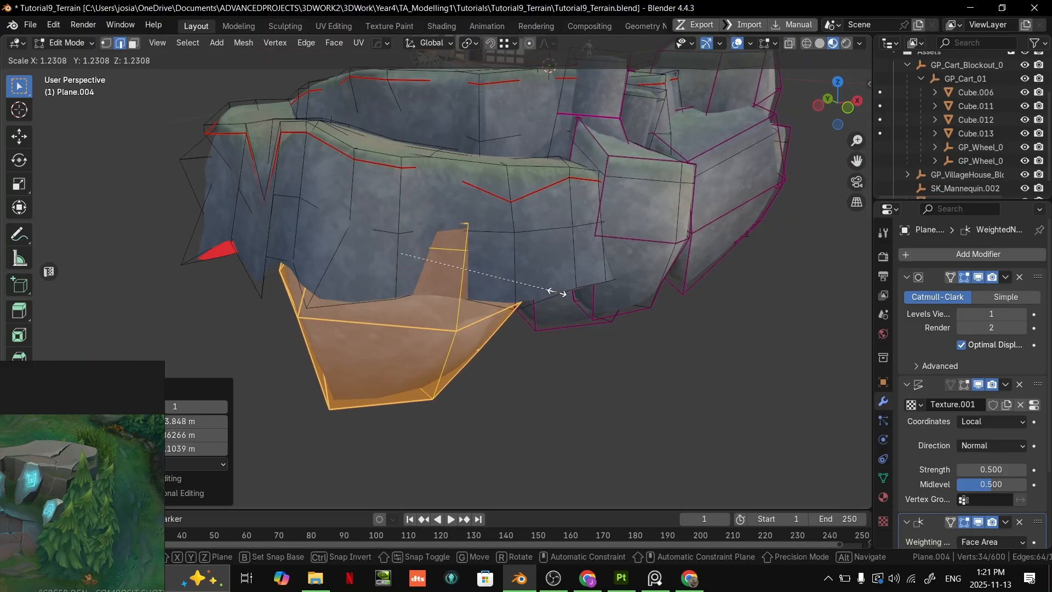
{"action": "left_click", "coordinate": [606, 282]}
{"action": "key", "text": "Tab"}
{"action": "middle_click_drag", "start_coordinate": [606, 282], "coordinate": [418, 235]}
- Slide a lower vertex of the cliff wall where it meets the front boulder
{"action": "scroll", "coordinate": [469, 281], "scroll_direction": "up", "scroll_amount": 3}
{"action": "key", "text": "Tab"}
{"action": "left_click", "coordinate": [535, 315]}
{"action": "left_click", "coordinate": [509, 247]}
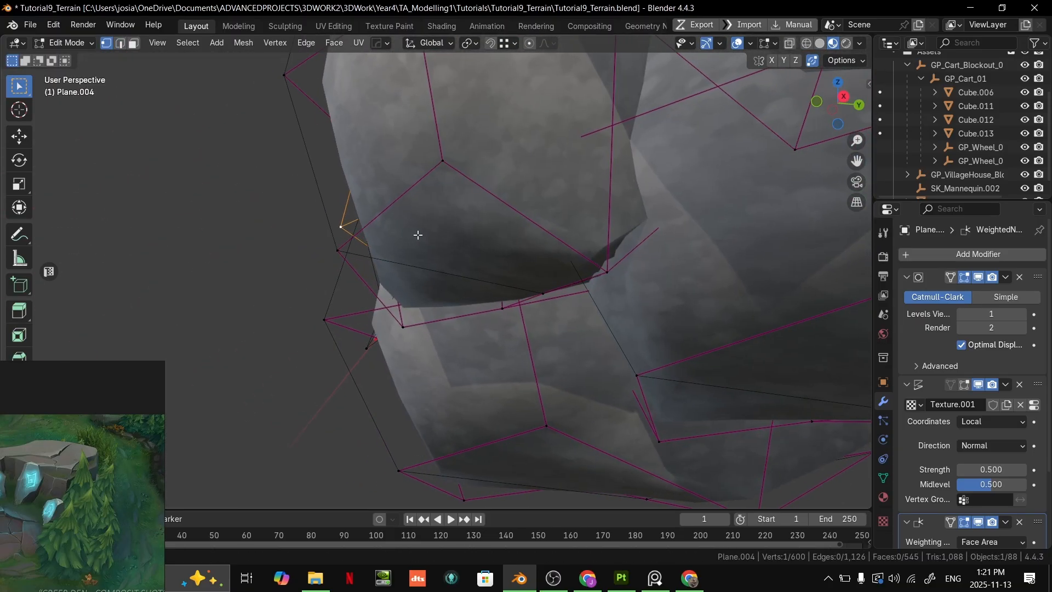
{"action": "left_click", "coordinate": [509, 262]}
{"action": "middle_click_drag", "start_coordinate": [509, 262], "coordinate": [671, 292]}
{"action": "middle_click_drag", "start_coordinate": [539, 288], "coordinate": [507, 357]}
{"action": "left_click", "coordinate": [549, 284]}
{"action": "key", "text": "g"}
- Move a mid-height vertex on the ledge's outer wall outward by about 1.1 m
{"action": "key", "text": "g"}
{"action": "scroll", "coordinate": [563, 330], "scroll_direction": "down", "scroll_amount": 4}
{"action": "key", "text": "Tab"}
{"action": "key", "text": "Tab"}
{"action": "scroll", "coordinate": [480, 386], "scroll_direction": "up", "scroll_amount": 3}
{"action": "scroll", "coordinate": [480, 386], "scroll_direction": "down", "scroll_amount": 1}
{"action": "left_click", "coordinate": [444, 297]}
{"action": "middle_click_drag", "start_coordinate": [445, 296], "coordinate": [374, 276]}
{"action": "key", "text": "g"}
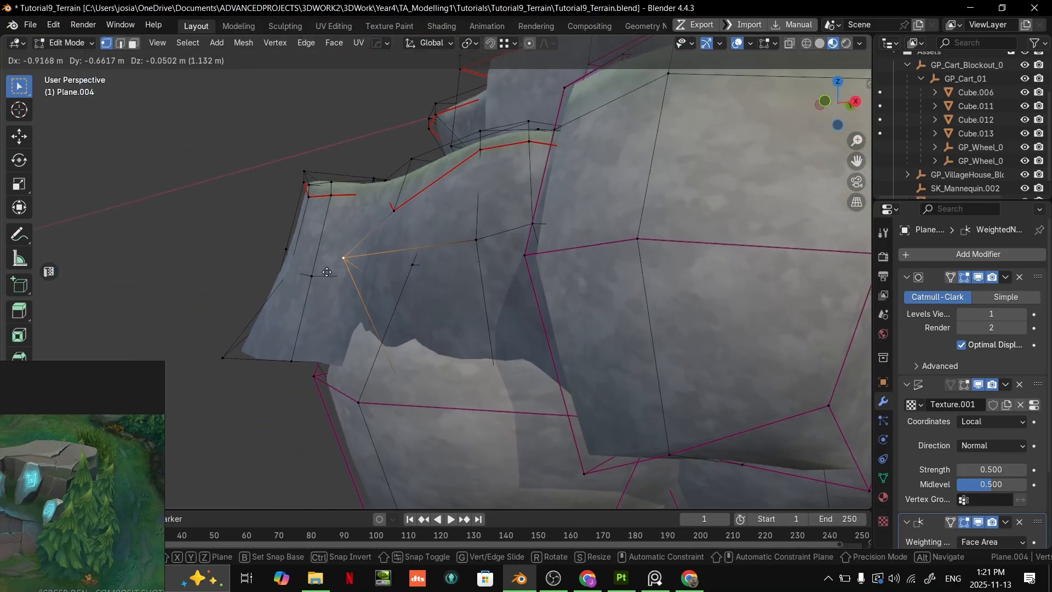
{"action": "scroll", "coordinate": [357, 342], "scroll_direction": "down", "scroll_amount": 2}
{"action": "key", "text": "Tab"}
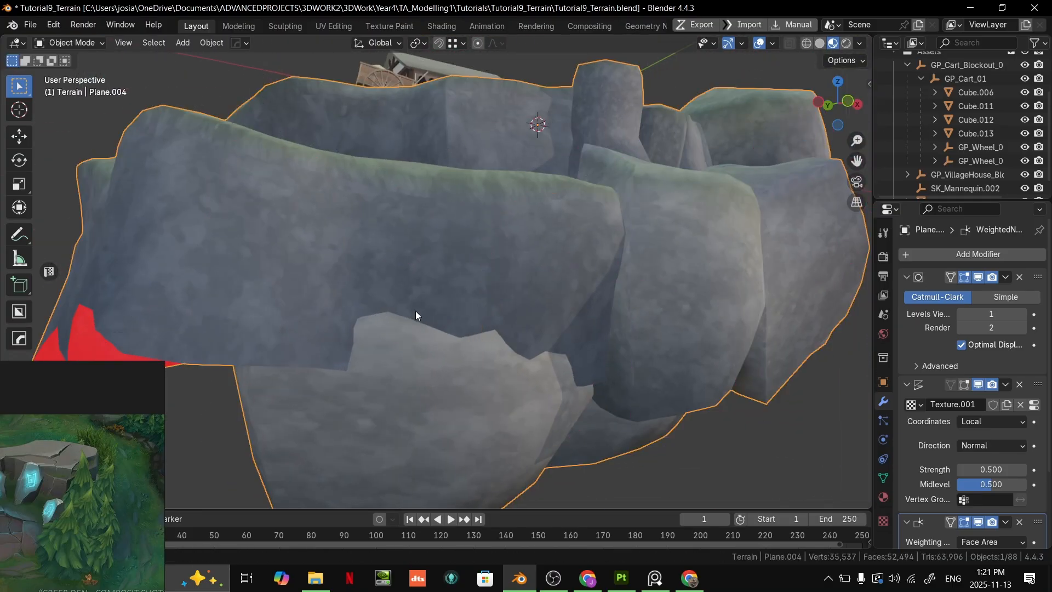
- Move a lower vertex of the ledge's outer wall to reshape its bottom edge above the pale boulder
{"action": "key", "text": "Tab"}
{"action": "scroll", "coordinate": [529, 357], "scroll_direction": "up", "scroll_amount": 2}
{"action": "left_click", "coordinate": [532, 357]}
{"action": "middle_click_drag", "start_coordinate": [532, 357], "coordinate": [433, 362]}
{"action": "key", "text": "alt+z"}
{"action": "left_click", "coordinate": [387, 348]}
{"action": "left_click", "coordinate": [362, 360]}
{"action": "key", "text": "g"}
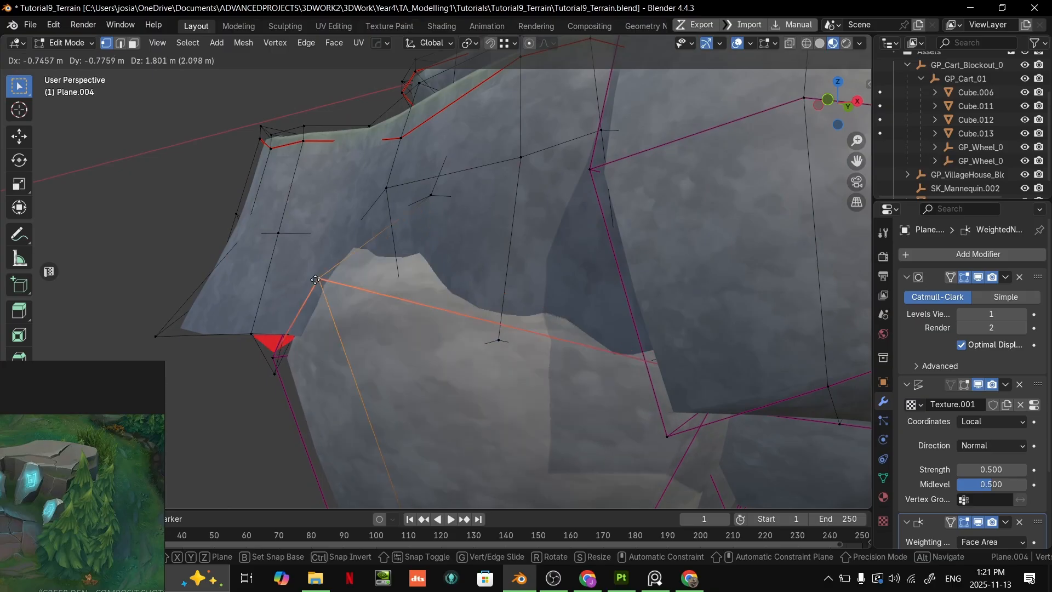
{"action": "left_click", "coordinate": [298, 298]}
{"action": "middle_click_drag", "start_coordinate": [405, 315], "coordinate": [422, 347]}
{"action": "scroll", "coordinate": [437, 349], "scroll_direction": "down", "scroll_amount": 2}
{"action": "key", "text": "Tab"}
{"action": "scroll", "coordinate": [422, 347], "scroll_direction": "down", "scroll_amount": 3}
- Select the whole pale boulder beneath the ledge's outer wall and switch to Vertex Paint
{"action": "left_click", "coordinate": [594, 371]}
{"action": "middle_click_drag", "start_coordinate": [594, 371], "coordinate": [531, 268]}
{"action": "scroll", "coordinate": [439, 320], "scroll_direction": "up", "scroll_amount": 3}
{"action": "left_click", "coordinate": [456, 251]}
{"action": "key", "text": "Tab"}
{"action": "key", "text": "2"}
{"action": "left_click", "coordinate": [441, 284]}
{"action": "middle_click_drag", "start_coordinate": [463, 254], "coordinate": [500, 288]}
{"action": "mouse_move", "coordinate": [359, 289]}
{"action": "middle_mouse_down"}
{"action": "mouse_move", "coordinate": [624, 345]}
{"action": "mouse_move", "coordinate": [761, 326]}
{"action": "mouse_move", "coordinate": [637, 338]}
{"action": "middle_mouse_up"}
{"action": "key", "text": "Tab"}
{"action": "key", "text": "Tab"}
{"action": "key", "text": "l"}
{"action": "scroll", "coordinate": [624, 339], "scroll_direction": "down", "scroll_amount": 4}
{"action": "key", "text": "ctrl+Tab"}
{"action": "left_click", "coordinate": [643, 219]}
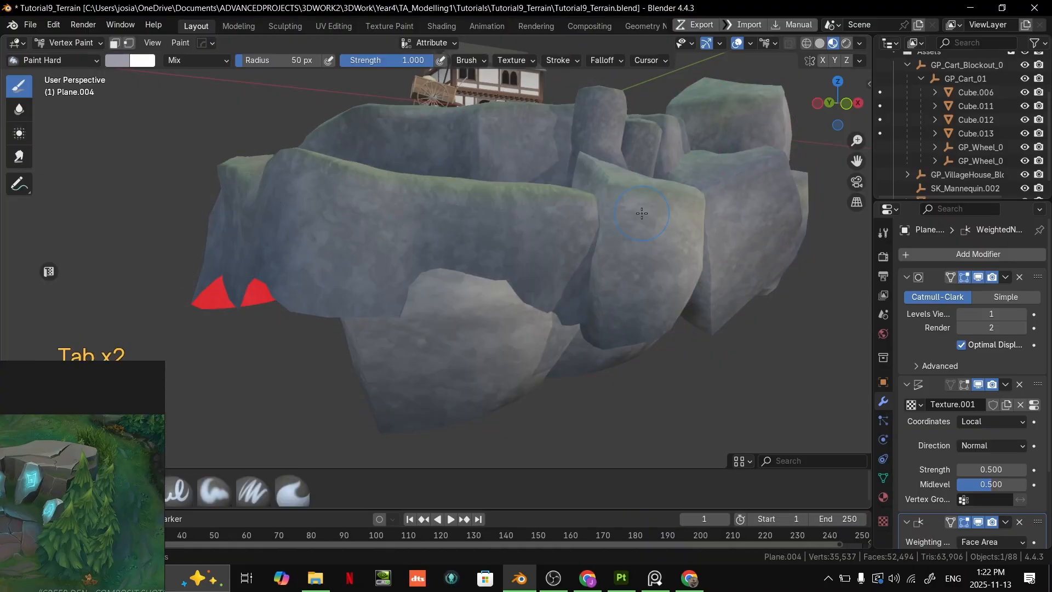
- Mask painting to the selected boulder, darken the grey brush colour slightly and fill the boulder with it
{"action": "left_click", "coordinate": [131, 44]}
{"action": "left_click", "coordinate": [116, 64]}
{"action": "left_click_drag", "start_coordinate": [229, 113], "coordinate": [228, 118]}
{"action": "key", "text": "ctrl+x"}
{"action": "left_click", "coordinate": [126, 62]}
{"action": "key", "text": "ctrl+x"}
{"action": "scroll", "coordinate": [589, 250], "scroll_direction": "down", "scroll_amount": 1}
- Select the second boulder beneath the ledge and fill it with the same grey vertex colour
{"action": "middle_click_drag", "start_coordinate": [521, 324], "coordinate": [540, 260]}
{"action": "key", "text": "ctrl+Tab"}
{"action": "left_click", "coordinate": [446, 300]}
{"action": "scroll", "coordinate": [517, 305], "scroll_direction": "down", "scroll_amount": 2}
{"action": "scroll", "coordinate": [499, 285], "scroll_direction": "up", "scroll_amount": 2}
{"action": "key", "text": "Tab"}
{"action": "mouse_move", "coordinate": [326, 348]}
{"action": "middle_mouse_down"}
{"action": "mouse_move", "coordinate": [441, 344]}
{"action": "mouse_move", "coordinate": [407, 343]}
{"action": "mouse_move", "coordinate": [419, 349]}
{"action": "middle_mouse_up"}
{"action": "key", "text": "l"}
{"action": "key", "text": "ctrl+Tab"}
{"action": "left_click", "coordinate": [456, 274]}
{"action": "key", "text": "ctrl+x"}
- Move the two selected lower boulders, first horizontally with height locked and then freely, to sit beneath the ledge wall
{"action": "key", "text": "ctrl+Tab"}
{"action": "left_click", "coordinate": [345, 333]}
{"action": "middle_click_drag", "start_coordinate": [341, 329], "coordinate": [493, 308], "text": "shift"}
{"action": "key", "text": "Tab"}
{"action": "key", "text": "g"}
{"action": "key", "text": "shift+z"}
{"action": "left_click", "coordinate": [274, 325]}
{"action": "middle_click_drag", "start_coordinate": [276, 325], "coordinate": [467, 390]}
{"action": "key", "text": "g"}
{"action": "left_click", "coordinate": [536, 407]}
{"action": "middle_click_drag", "start_coordinate": [536, 405], "coordinate": [576, 341]}
{"action": "key", "text": "g"}
{"action": "left_click", "coordinate": [520, 401]}
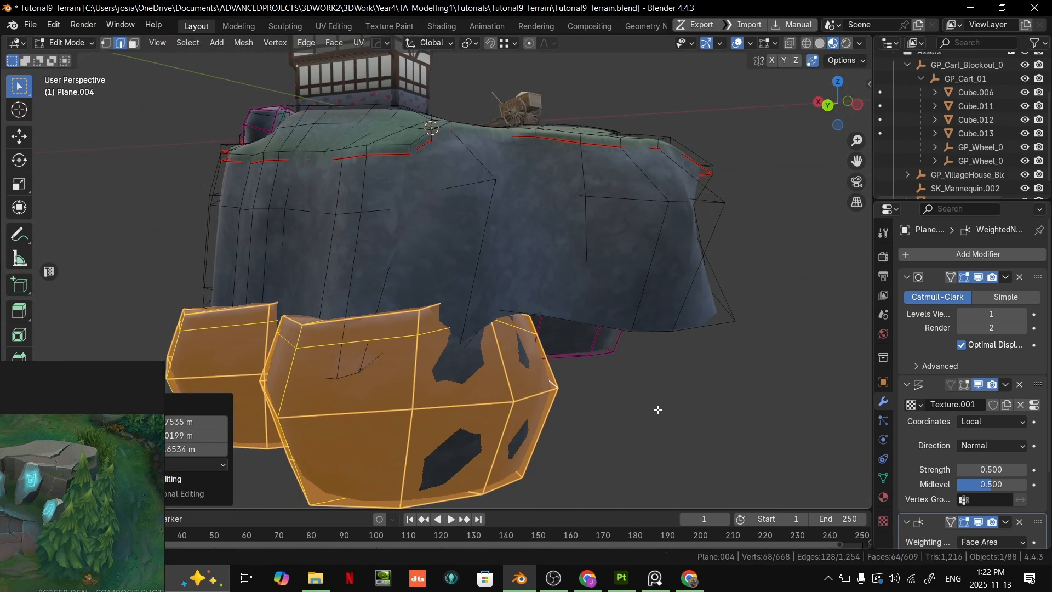
- Select only the larger front boulder beneath the ledge and move it closer under the cliff
{"action": "key", "text": "Tab"}
{"action": "scroll", "coordinate": [655, 403], "scroll_direction": "down", "scroll_amount": 5}
{"action": "left_click", "coordinate": [649, 378]}
{"action": "middle_click_drag", "start_coordinate": [647, 379], "coordinate": [387, 339]}
{"action": "scroll", "coordinate": [454, 335], "scroll_direction": "up", "scroll_amount": 4}
{"action": "left_click", "coordinate": [455, 334]}
{"action": "key", "text": "Tab"}
{"action": "key", "text": "l"}
{"action": "scroll", "coordinate": [456, 341], "scroll_direction": "down", "scroll_amount": 1}
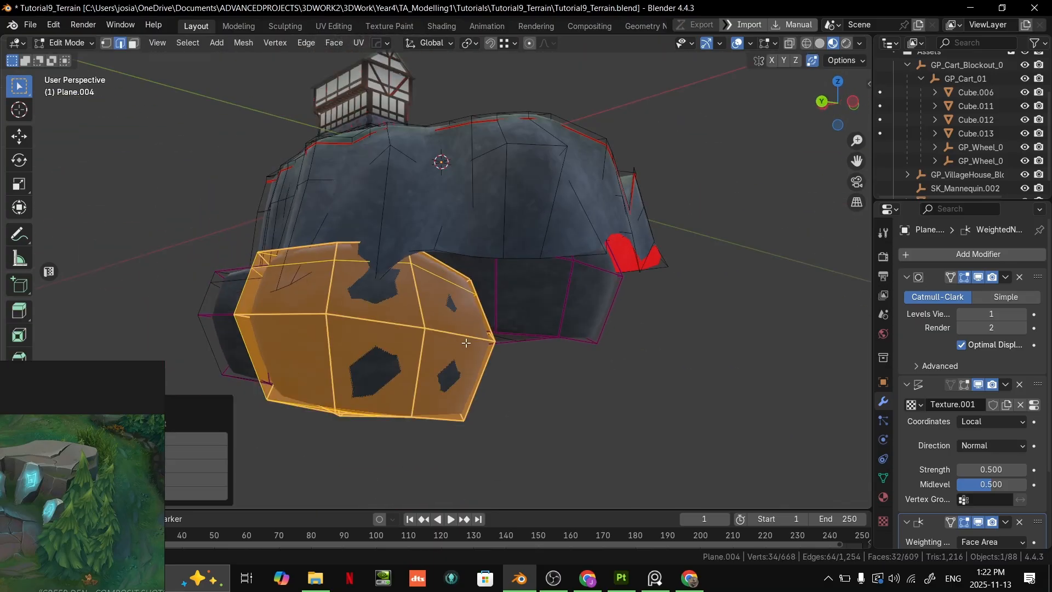
{"action": "middle_click_drag", "start_coordinate": [460, 342], "coordinate": [477, 349]}
{"action": "key", "text": "g"}
{"action": "left_click", "coordinate": [613, 311]}
{"action": "middle_click_drag", "start_coordinate": [613, 311], "coordinate": [461, 334]}
- Rotate the selected boulder around the Z axis and reposition it under the ledge
{"action": "scroll", "coordinate": [500, 324], "scroll_direction": "up", "scroll_amount": 1}
{"action": "key", "text": "r"}
{"action": "key", "text": "z"}
{"action": "left_click", "coordinate": [447, 282]}
{"action": "key", "text": "g"}
{"action": "key", "text": "shift+z"}
{"action": "key", "text": "shift+z"}
{"action": "left_click", "coordinate": [430, 312]}
- Select three faces at the end of the lower boulder and pull them outward past the ledge wall
{"action": "key", "text": "Tab"}
{"action": "middle_click_drag", "start_coordinate": [472, 318], "coordinate": [600, 326]}
{"action": "key", "text": "Tab"}
{"action": "key", "text": "3"}
{"action": "left_click", "coordinate": [536, 359]}
{"action": "left_click", "coordinate": [527, 435], "text": "shift"}
{"action": "left_click", "coordinate": [492, 298], "text": "shift"}
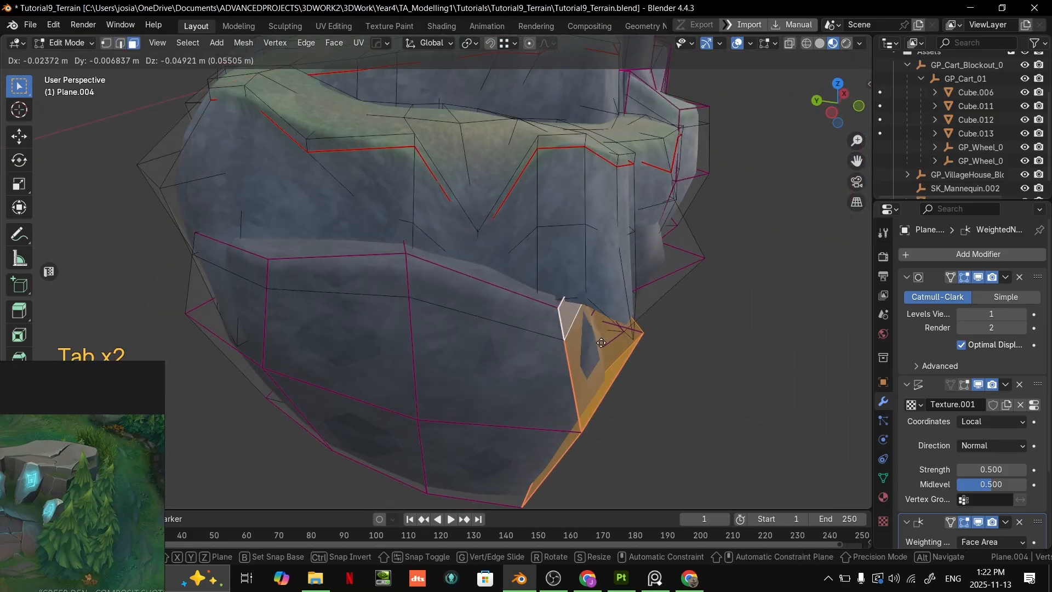
{"action": "key", "text": "g"}
{"action": "left_click", "coordinate": [660, 338]}
{"action": "key", "text": "Tab"}
{"action": "middle_click_drag", "start_coordinate": [660, 338], "coordinate": [347, 348]}
- Add a fourth face to the selection on the lower boulder's underside and reposition the selected faces
{"action": "key", "text": "Tab"}
{"action": "left_click", "coordinate": [398, 326]}
{"action": "key", "text": "Tab"}
{"action": "key", "text": "Tab"}
{"action": "key", "text": "Tab"}
{"action": "key", "text": "Tab"}
{"action": "left_click", "coordinate": [328, 383], "text": "shift"}
{"action": "middle_click_drag", "start_coordinate": [328, 383], "coordinate": [355, 316]}
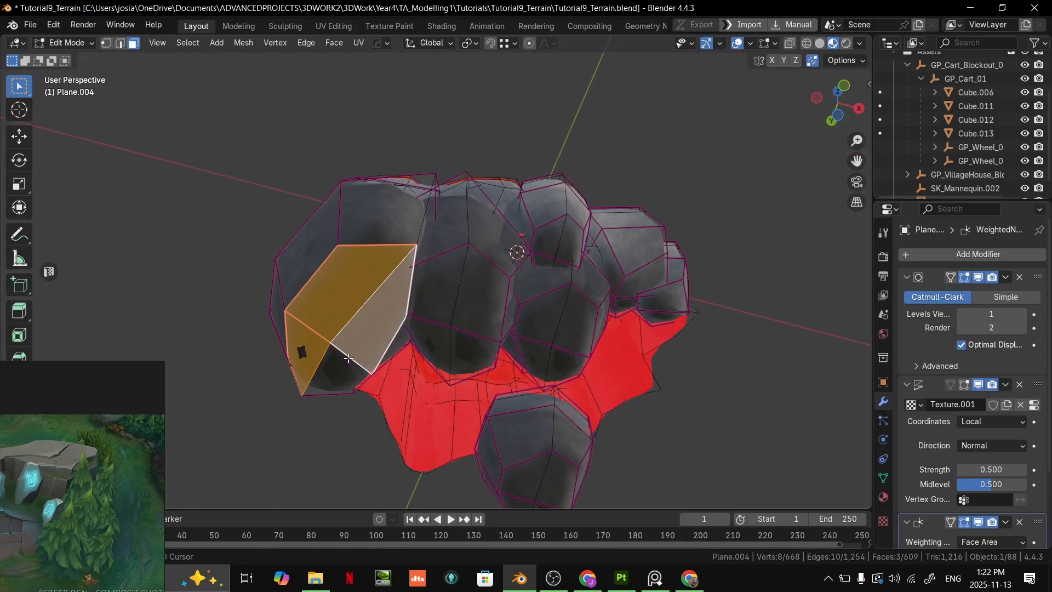
{"action": "middle_click_drag", "start_coordinate": [410, 339], "coordinate": [349, 415]}
{"action": "key", "text": "g"}
{"action": "right_click", "coordinate": [375, 387]}
{"action": "left_click", "coordinate": [437, 367]}
{"action": "middle_click_drag", "start_coordinate": [436, 368], "coordinate": [441, 399]}
{"action": "key", "text": "2"}
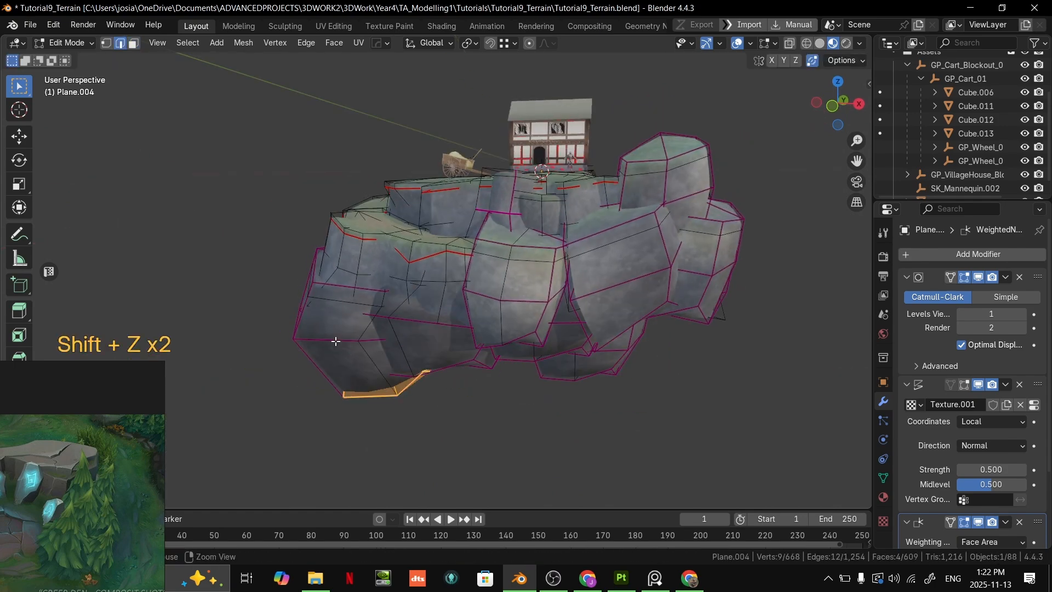
- Move an edge on the outer side of the lower boulder slightly inward
{"action": "left_click", "coordinate": [334, 341]}
{"action": "key", "text": "g"}
{"action": "left_click", "coordinate": [355, 343]}
{"action": "key", "text": "Tab"}
{"action": "middle_click_drag", "start_coordinate": [446, 356], "coordinate": [558, 354]}
{"action": "middle_click_drag", "start_coordinate": [544, 237], "coordinate": [581, 277]}
- Select both boulders beneath the ledge, switch to Vertex Paint and fill them with light grey
{"action": "key", "text": "Tab"}
{"action": "scroll", "coordinate": [454, 302], "scroll_direction": "up", "scroll_amount": 4}
{"action": "middle_click_drag", "start_coordinate": [420, 304], "coordinate": [454, 317]}
{"action": "key", "text": "3"}
{"action": "scroll", "coordinate": [476, 308], "scroll_direction": "down", "scroll_amount": 5}
{"action": "key", "text": "l"}
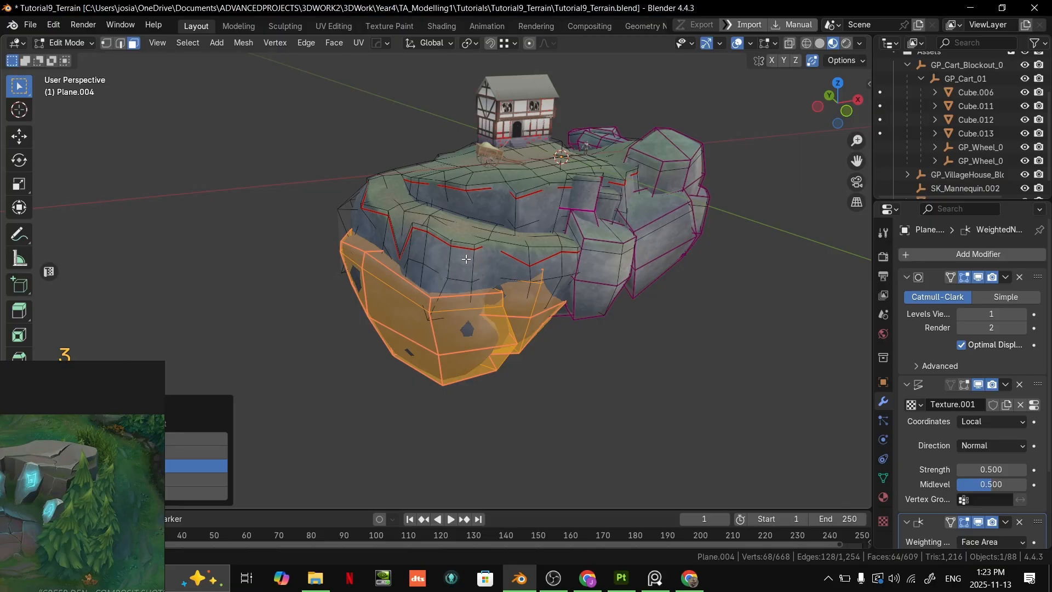
{"action": "key", "text": "ctrl+Tab"}
{"action": "left_click", "coordinate": [482, 158]}
{"action": "left_click", "coordinate": [115, 60]}
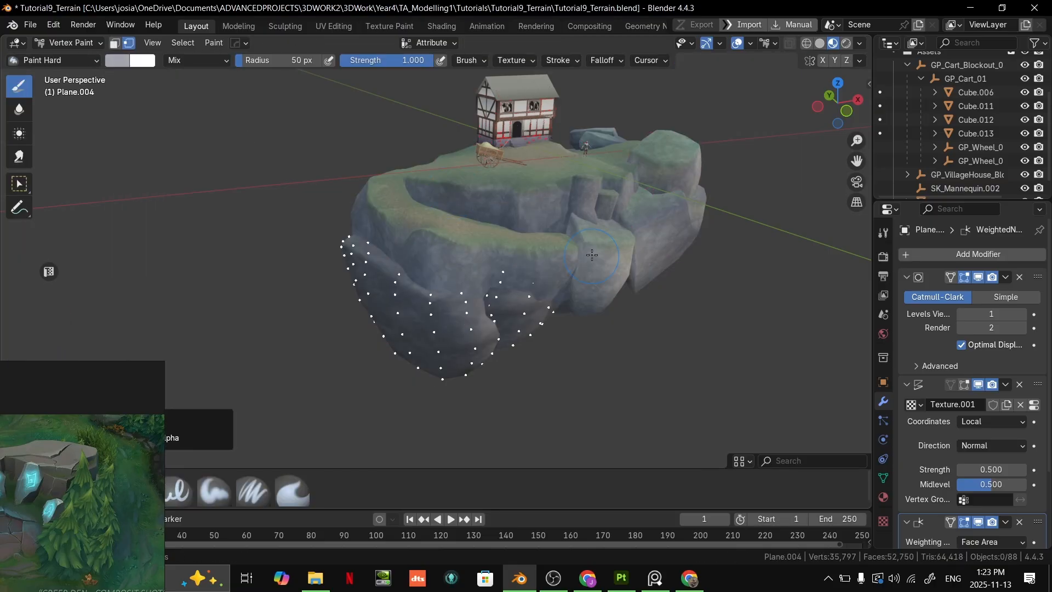
- Set the brush to a muted green and paint along the large lower boulder's upper edge
{"action": "middle_click_drag", "start_coordinate": [591, 257], "coordinate": [630, 261]}
{"action": "scroll", "coordinate": [506, 301], "scroll_direction": "up", "scroll_amount": 3}
{"action": "left_click", "coordinate": [126, 60]}
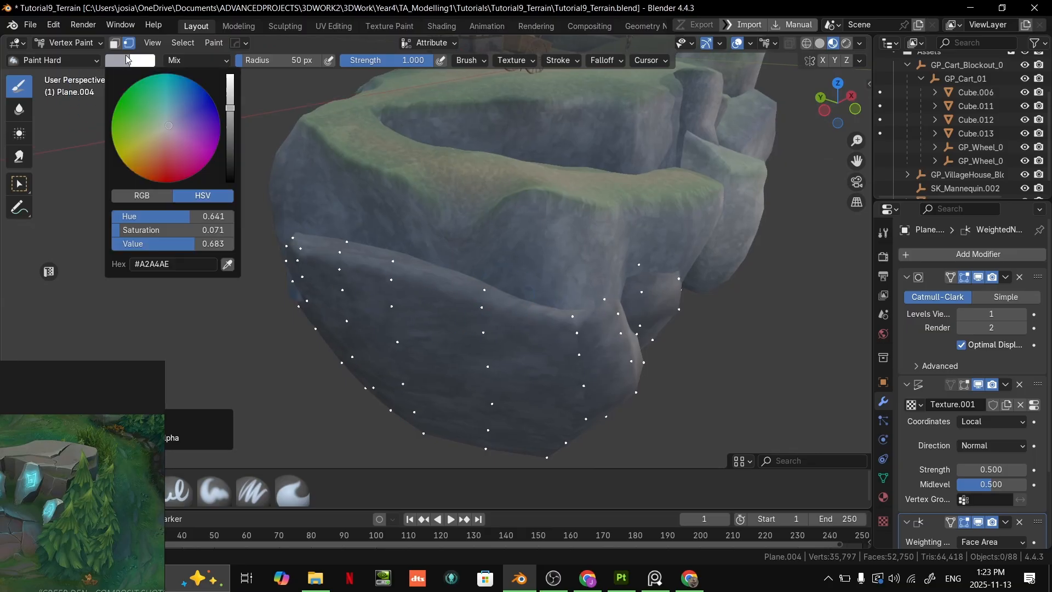
{"action": "left_click", "coordinate": [158, 128]}
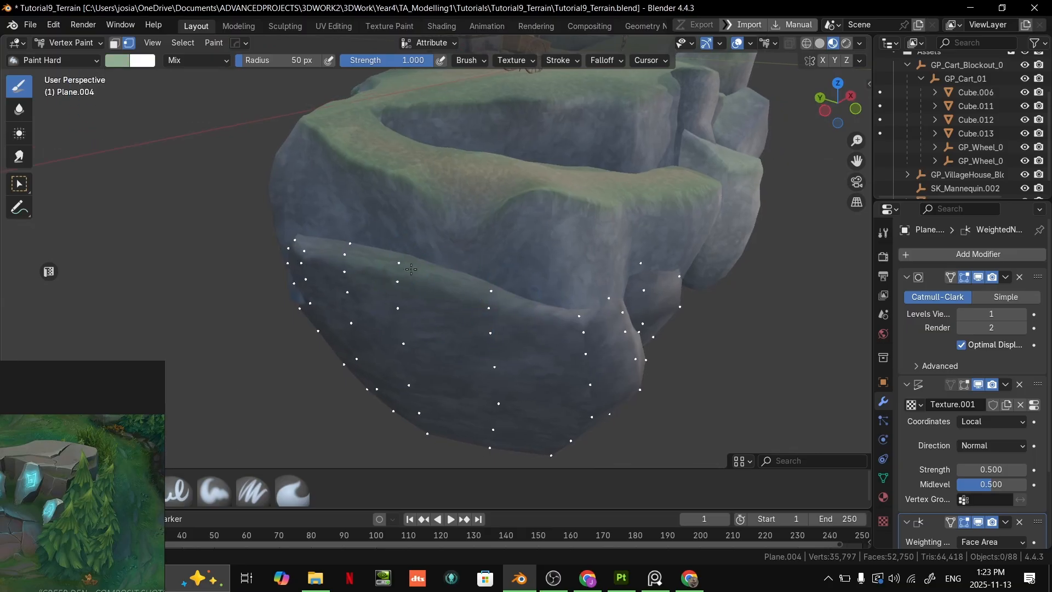
{"action": "middle_click_drag", "start_coordinate": [398, 262], "coordinate": [474, 286]}
- Shift the brush colour to a greyer green and paint over the upper parts of both lower boulders
{"action": "left_click", "coordinate": [117, 61]}
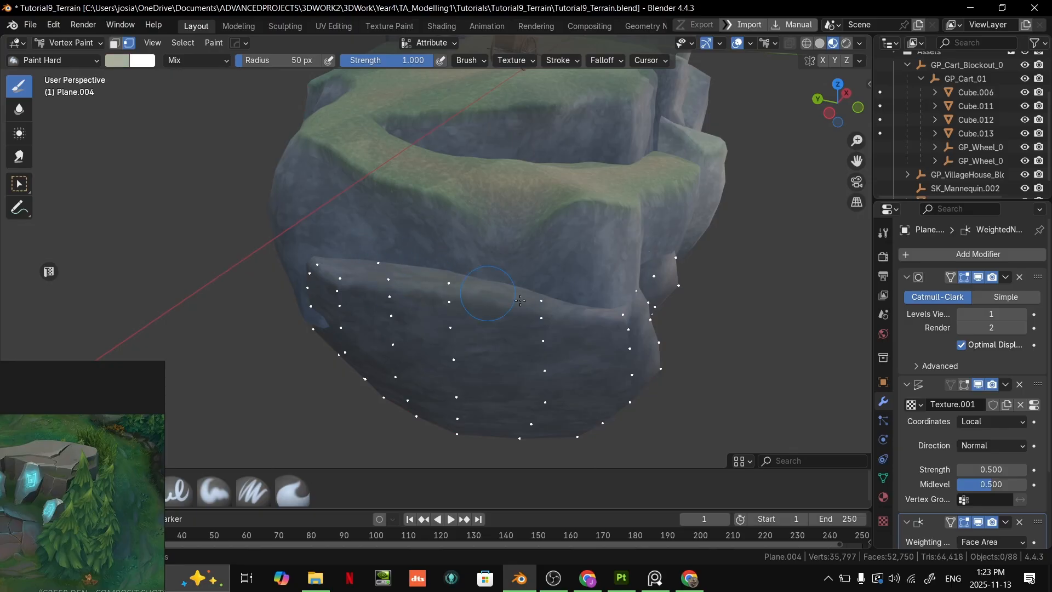
{"action": "middle_click_drag", "start_coordinate": [592, 317], "coordinate": [507, 315]}
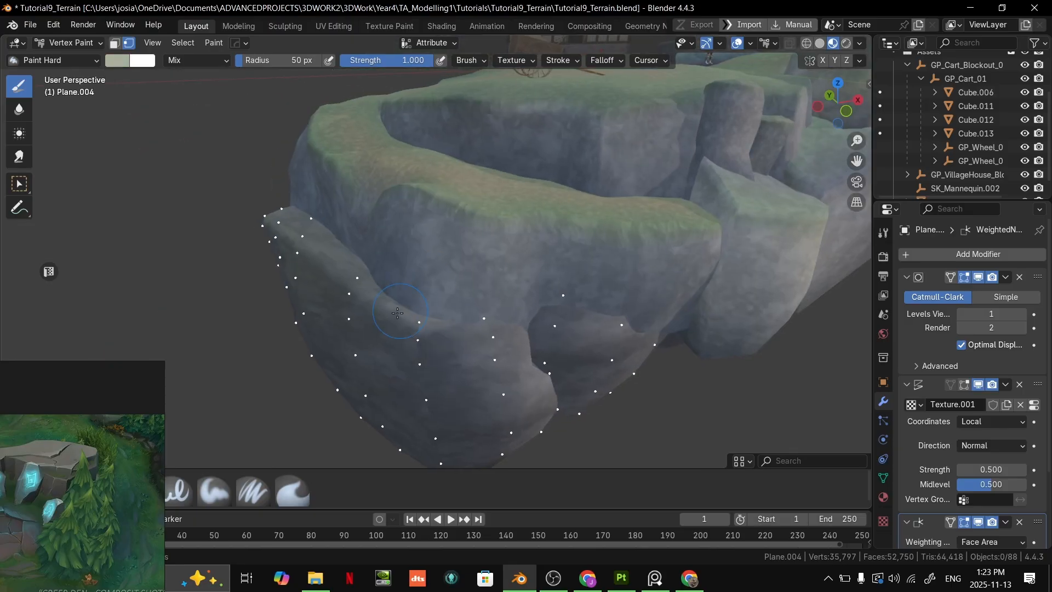
{"action": "middle_click_drag", "start_coordinate": [442, 395], "coordinate": [454, 330]}
{"action": "middle_click_drag", "start_coordinate": [340, 316], "coordinate": [531, 346]}
{"action": "scroll", "coordinate": [530, 345], "scroll_direction": "down", "scroll_amount": 3}
{"action": "scroll", "coordinate": [482, 318], "scroll_direction": "up", "scroll_amount": 3}
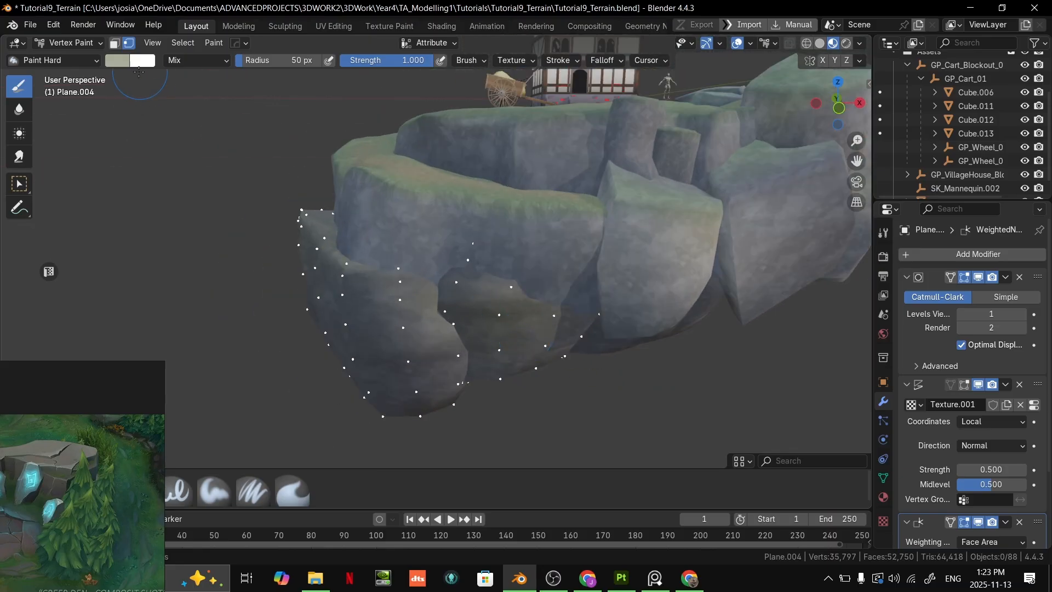
- Change the brush colour again, repaint the upper faces of the two lower boulders and return to Object Mode
{"action": "left_click", "coordinate": [120, 60]}
{"action": "middle_click_drag", "start_coordinate": [330, 253], "coordinate": [426, 306]}
{"action": "left_click_drag", "start_coordinate": [378, 266], "coordinate": [453, 306]}
{"action": "key", "text": "ctrl+Tab"}
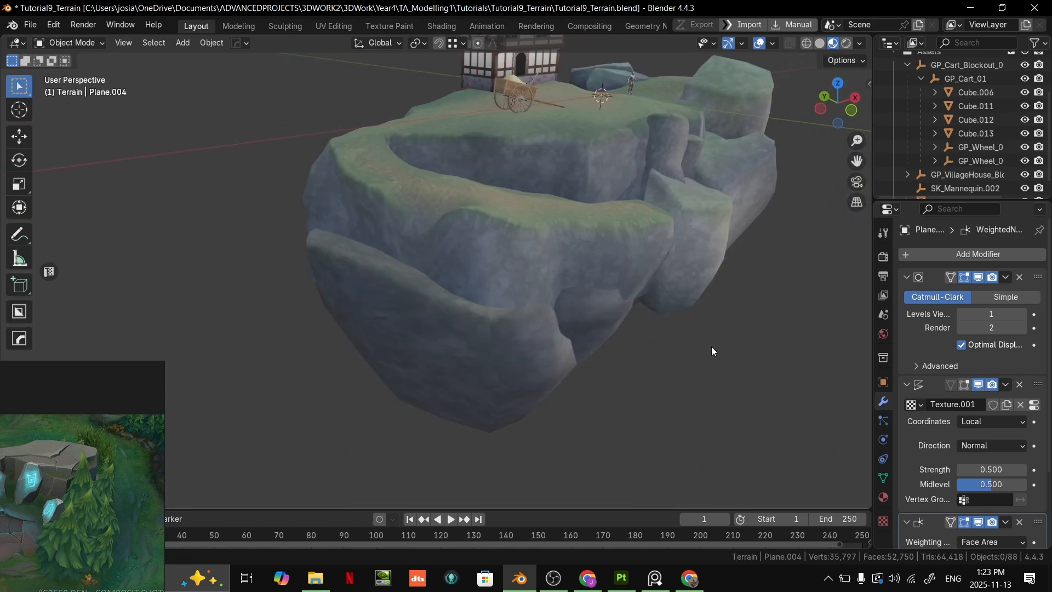
- Select the separate boulder below the terrain and move it toward the middle of the open underside
{"action": "scroll", "coordinate": [658, 332], "scroll_direction": "down", "scroll_amount": 4}
{"action": "mouse_move", "coordinate": [606, 329]}
{"action": "middle_mouse_down"}
{"action": "mouse_move", "coordinate": [575, 360]}
{"action": "mouse_move", "coordinate": [596, 350]}
{"action": "mouse_move", "coordinate": [425, 331]}
{"action": "mouse_move", "coordinate": [402, 379]}
{"action": "middle_mouse_up"}
{"action": "key", "text": "Tab"}
{"action": "key", "text": "l"}
{"action": "middle_click_drag", "start_coordinate": [397, 341], "coordinate": [423, 189]}
{"action": "key", "text": "g"}
{"action": "left_click", "coordinate": [432, 272]}
- Scale the underside boulder by 1.553 in X and Y with its height locked, and enlarge it once more
{"action": "key", "text": "s"}
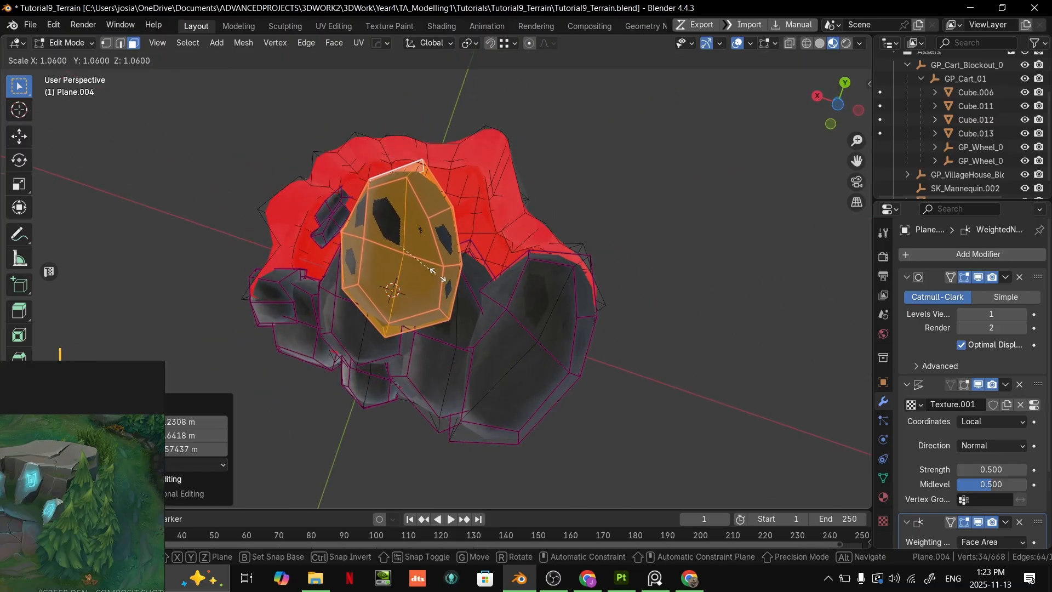
{"action": "left_click", "coordinate": [464, 274]}
{"action": "key", "text": "s"}
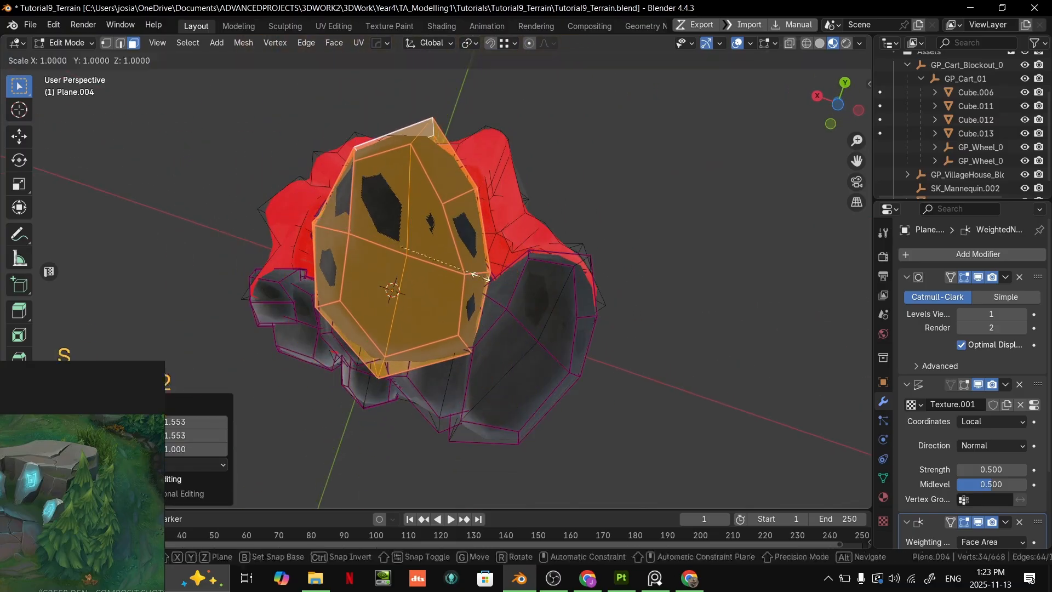
{"action": "left_click", "coordinate": [520, 274]}
{"action": "middle_click_drag", "start_coordinate": [521, 274], "coordinate": [554, 349]}
- Move the enlarged underside boulder up against the terrain's open underside and adjust its position from a second angle
{"action": "key", "text": "Tab"}
{"action": "key", "text": "Tab"}
{"action": "key", "text": "g"}
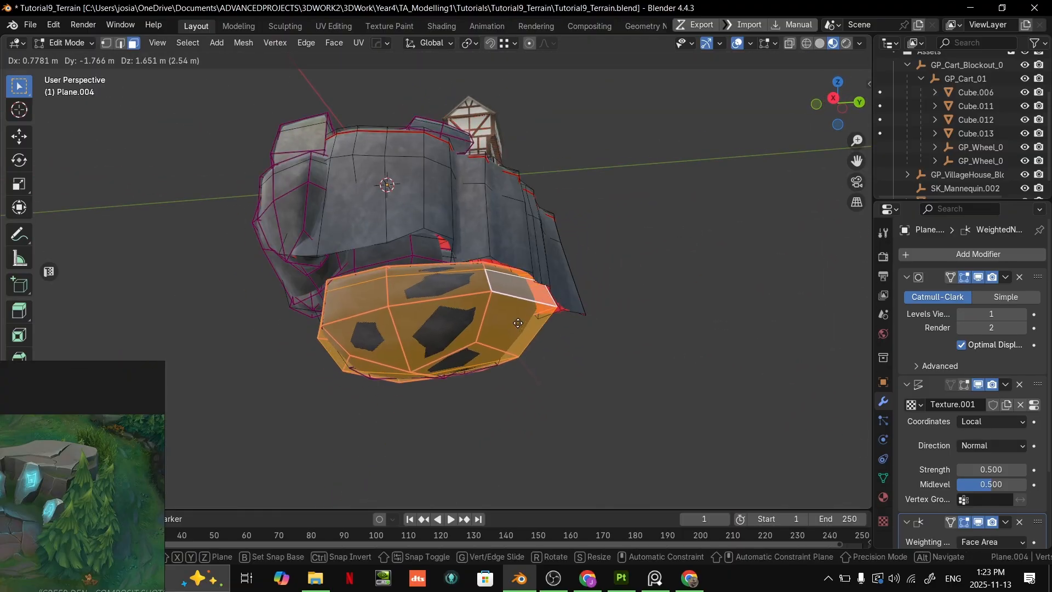
{"action": "left_click", "coordinate": [510, 311]}
{"action": "middle_click_drag", "start_coordinate": [511, 310], "coordinate": [514, 317]}
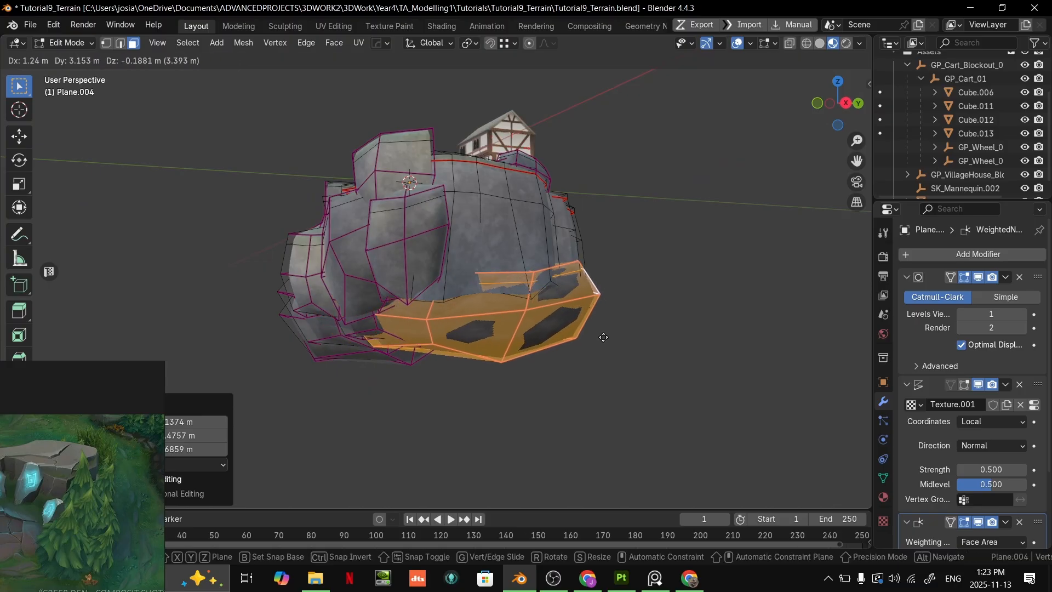
{"action": "key", "text": "Tab"}
{"action": "key", "text": "Tab"}
{"action": "middle_click_drag", "start_coordinate": [609, 339], "coordinate": [453, 274]}
- Try to slide an edge at the outer corner of the cliff's rim along the surface
{"action": "key", "text": "Tab"}
{"action": "key", "text": "1"}
{"action": "left_click", "coordinate": [310, 317]}
{"action": "key", "text": "2"}
{"action": "left_click", "coordinate": [453, 160], "text": "alt"}
{"action": "scroll", "coordinate": [463, 172], "scroll_direction": "down", "scroll_amount": 3}
{"action": "middle_click_drag", "start_coordinate": [464, 172], "coordinate": [423, 250]}
{"action": "key", "text": "g"}
{"action": "key", "text": "g"}
{"action": "left_click", "coordinate": [308, 221]}
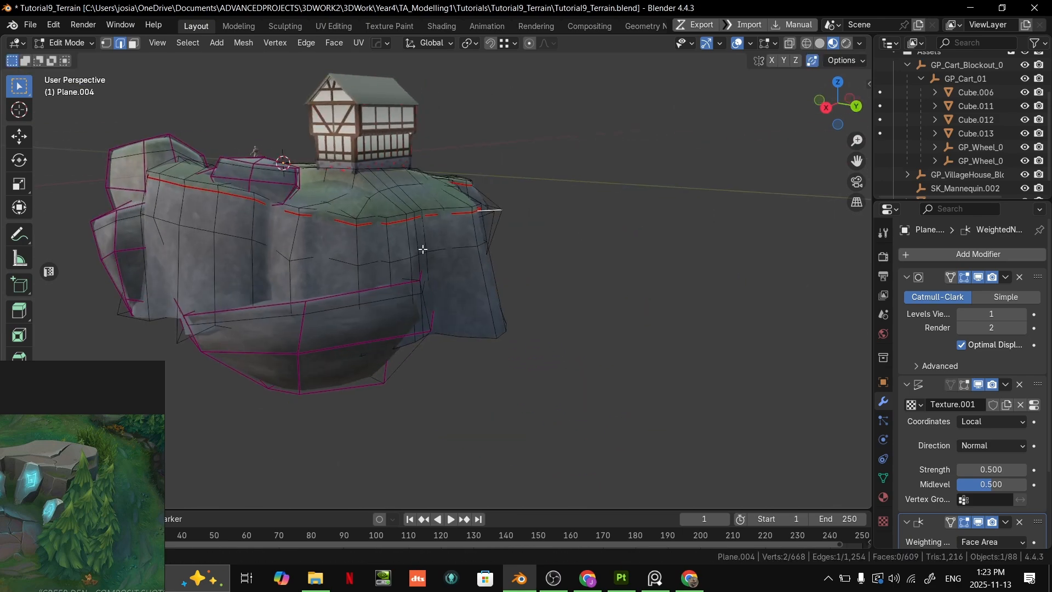
{"action": "left_click", "coordinate": [166, 221], "text": "ctrl"}
{"action": "middle_click_drag", "start_coordinate": [166, 222], "coordinate": [181, 241]}
{"action": "key", "text": "ctrl+z"}
- Select a run of connected edges across the middle of the cliff face, slide it along the surface and scale it
{"action": "middle_click_drag", "start_coordinate": [395, 260], "coordinate": [467, 226]}
{"action": "left_click", "coordinate": [378, 242], "text": "ctrl"}
{"action": "left_click", "coordinate": [467, 225], "text": "ctrl"}
{"action": "middle_click_drag", "start_coordinate": [369, 236], "coordinate": [345, 270]}
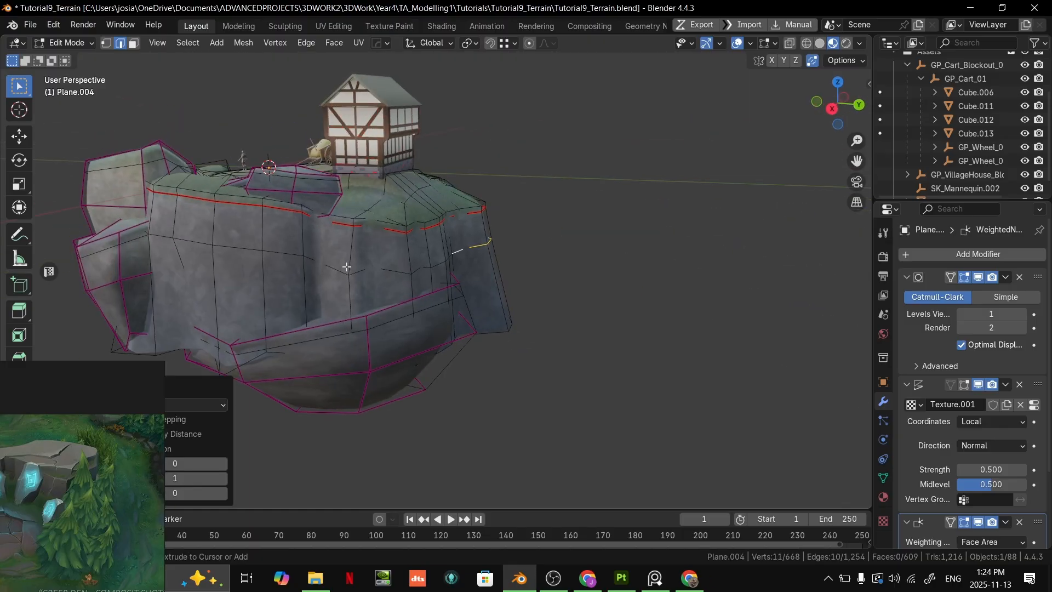
{"action": "left_click", "coordinate": [188, 237], "text": "ctrl"}
{"action": "middle_click_drag", "start_coordinate": [187, 237], "coordinate": [440, 327]}
{"action": "key", "text": "g"}
{"action": "key", "text": "g"}
{"action": "left_click", "coordinate": [407, 236]}
{"action": "key", "text": "s"}
{"action": "left_click", "coordinate": [504, 281]}
{"action": "key", "text": "Tab"}
{"action": "key", "text": "Tab"}
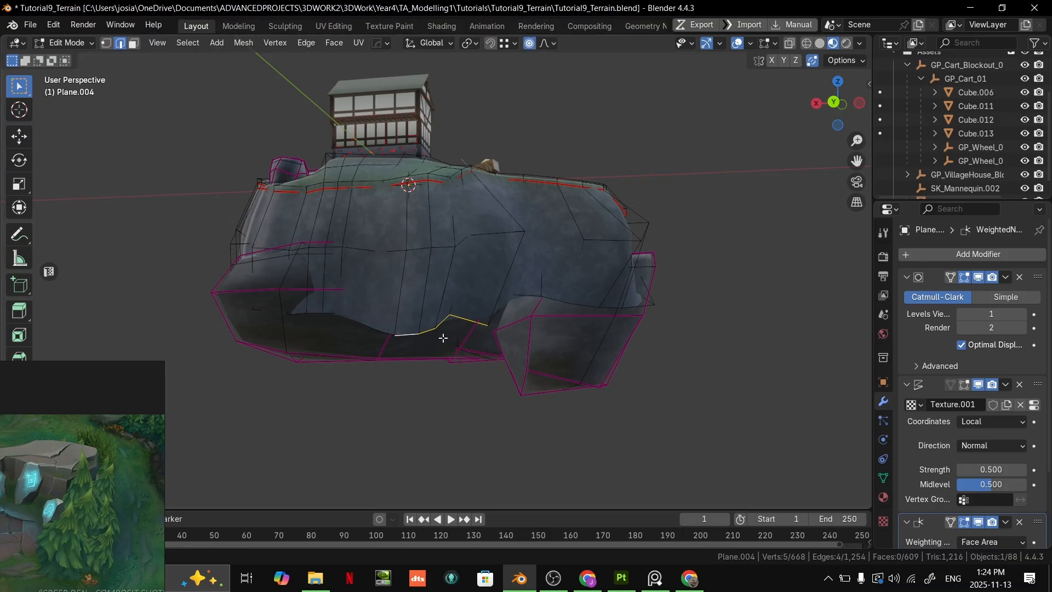
- Push two vertices at the cliff's lower back corner inward using proportional editing with an influence size of about 9.85 m
{"action": "middle_click_drag", "start_coordinate": [423, 332], "coordinate": [620, 240]}
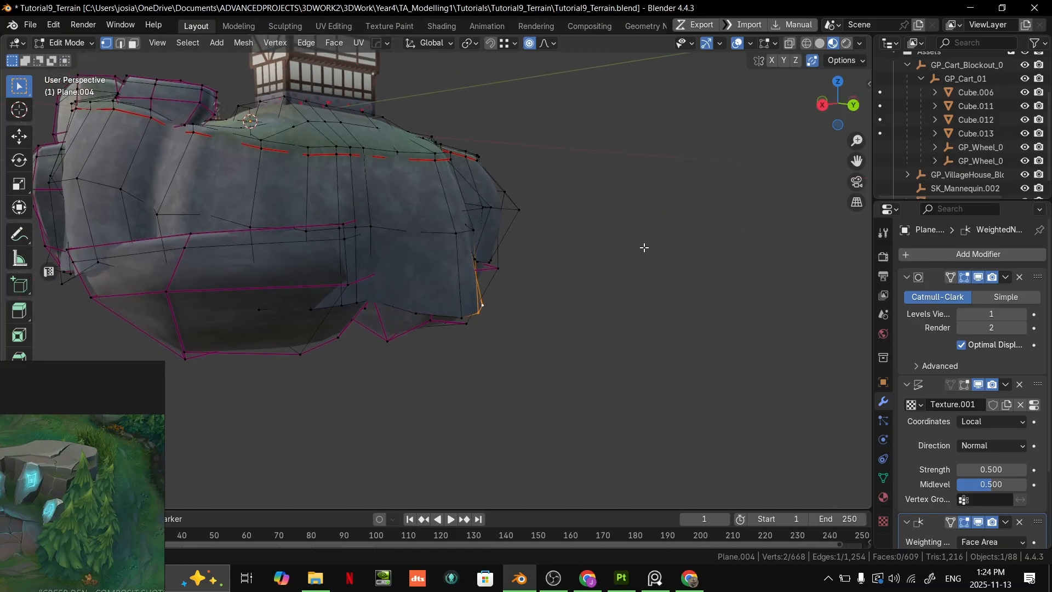
{"action": "key", "text": "g"}
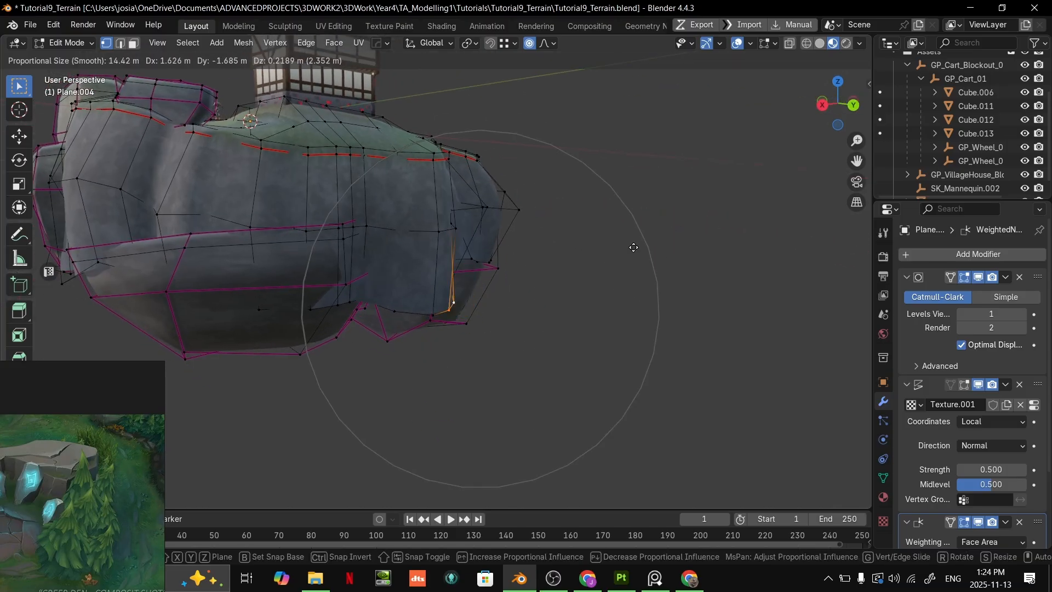
{"action": "scroll", "coordinate": [600, 247], "scroll_direction": "up", "scroll_amount": 3}
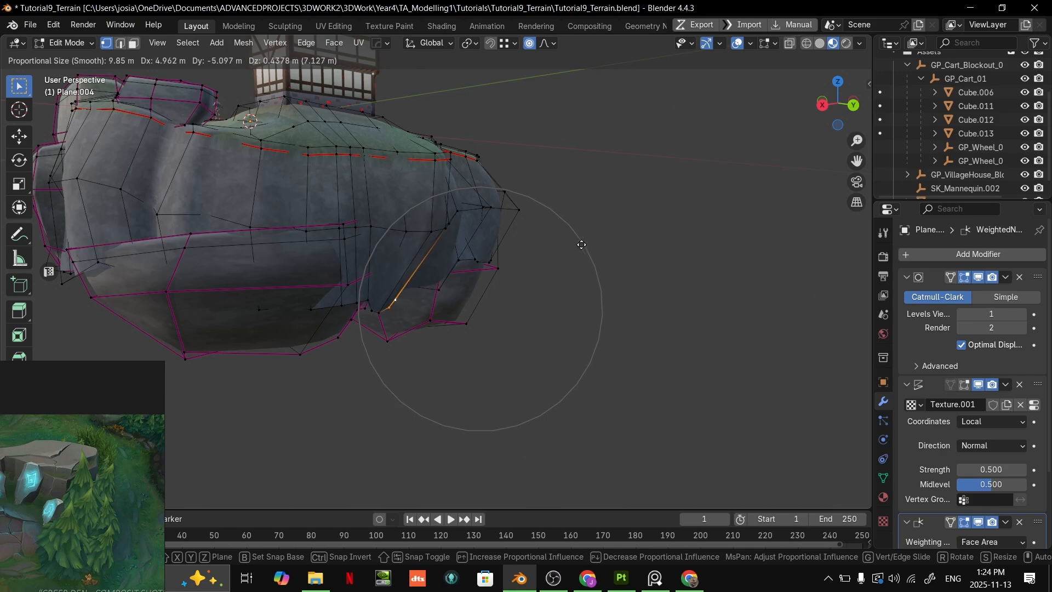
{"action": "left_click", "coordinate": [593, 239]}
- Reposition single vertices of the cliff's bottom edge so they tuck in behind the underside boulder
{"action": "middle_click_drag", "start_coordinate": [594, 235], "coordinate": [278, 324]}
{"action": "key", "text": "g"}
{"action": "left_click", "coordinate": [412, 262]}
{"action": "key", "text": "g"}
{"action": "left_click", "coordinate": [328, 330]}
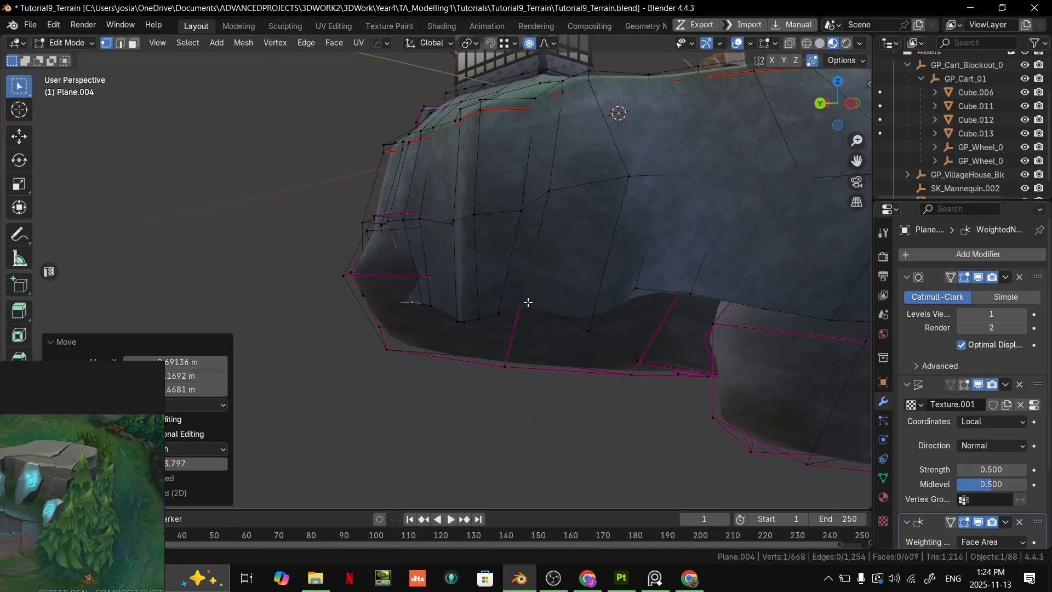
- Move another vertex on the cliff's lower edge with proportional editing and return to Object Mode
{"action": "middle_click_drag", "start_coordinate": [500, 300], "coordinate": [471, 334]}
{"action": "left_click", "coordinate": [470, 225]}
{"action": "middle_click_drag", "start_coordinate": [470, 225], "coordinate": [485, 350]}
{"action": "left_click", "coordinate": [552, 207]}
{"action": "key", "text": "g"}
{"action": "left_click", "coordinate": [298, 253]}
{"action": "scroll", "coordinate": [298, 253], "scroll_direction": "down", "scroll_amount": 5}
{"action": "key", "text": "Tab"}
{"action": "scroll", "coordinate": [560, 322], "scroll_direction": "up", "scroll_amount": 4}
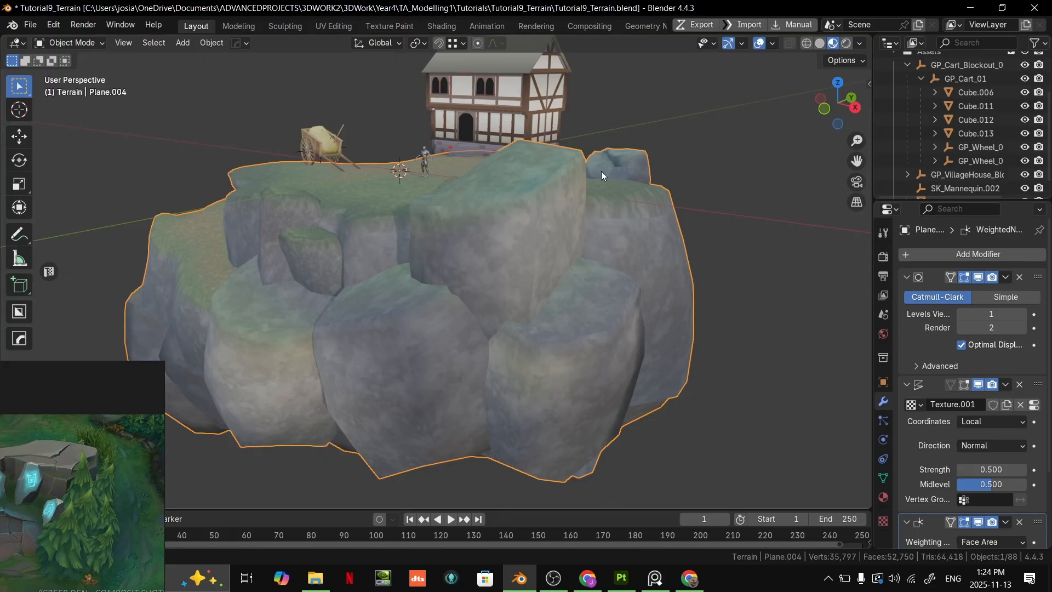
- Move a vertex on the cliff's bottom edge between the underside boulders, using a proportional influence size of about 10.8 m
{"action": "key", "text": "Tab"}
{"action": "middle_click_drag", "start_coordinate": [546, 126], "coordinate": [631, 177]}
{"action": "middle_click_drag", "start_coordinate": [738, 221], "coordinate": [599, 242]}
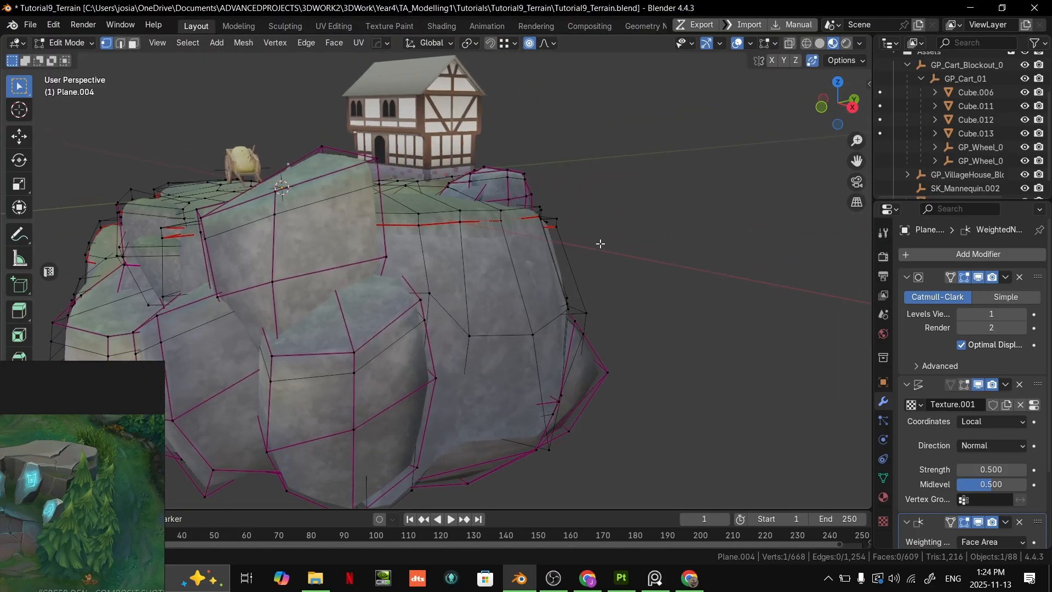
{"action": "left_click", "coordinate": [529, 43]}
{"action": "middle_click_drag", "start_coordinate": [576, 211], "coordinate": [454, 269]}
{"action": "scroll", "coordinate": [542, 245], "scroll_direction": "up", "scroll_amount": 2}
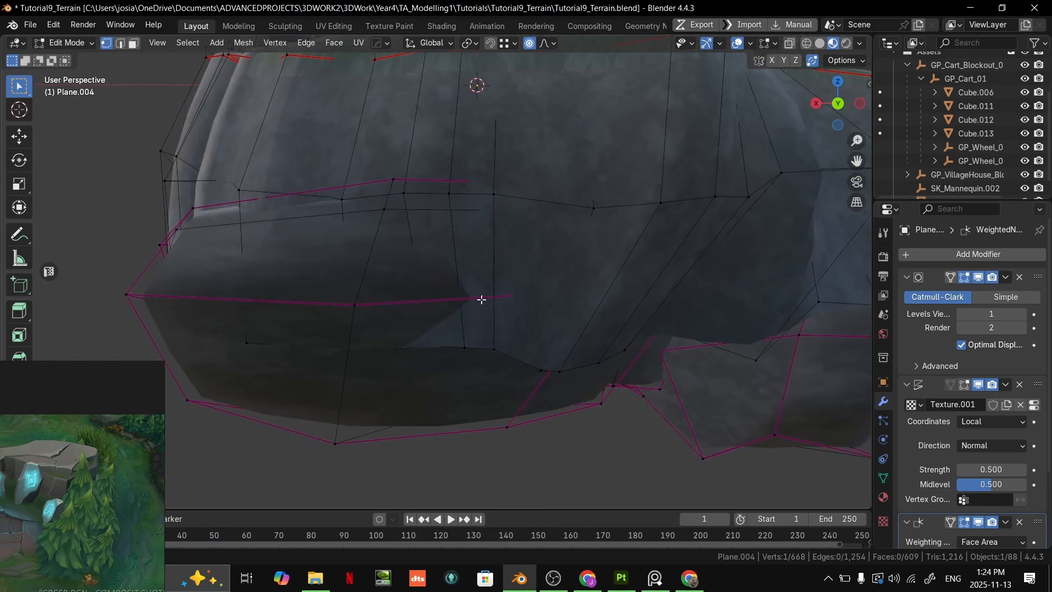
{"action": "middle_click_drag", "start_coordinate": [567, 372], "coordinate": [547, 278]}
{"action": "key", "text": "g"}
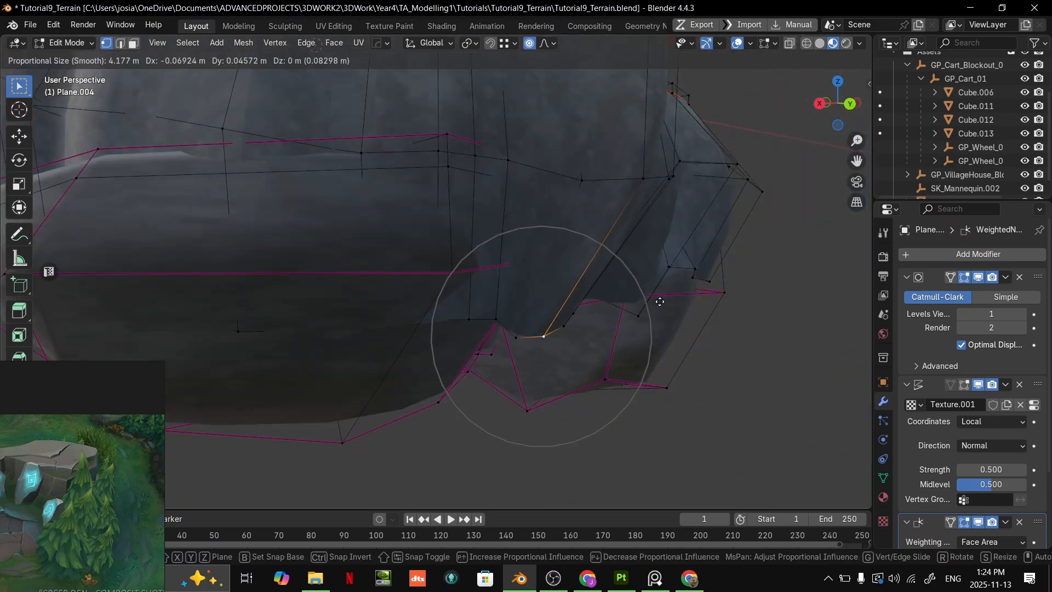
{"action": "scroll", "coordinate": [651, 296], "scroll_direction": "down", "scroll_amount": 9}
{"action": "scroll", "coordinate": [650, 294], "scroll_direction": "up", "scroll_amount": 14}
{"action": "scroll", "coordinate": [650, 295], "scroll_direction": "down", "scroll_amount": 13}
{"action": "scroll", "coordinate": [690, 282], "scroll_direction": "up", "scroll_amount": 14}
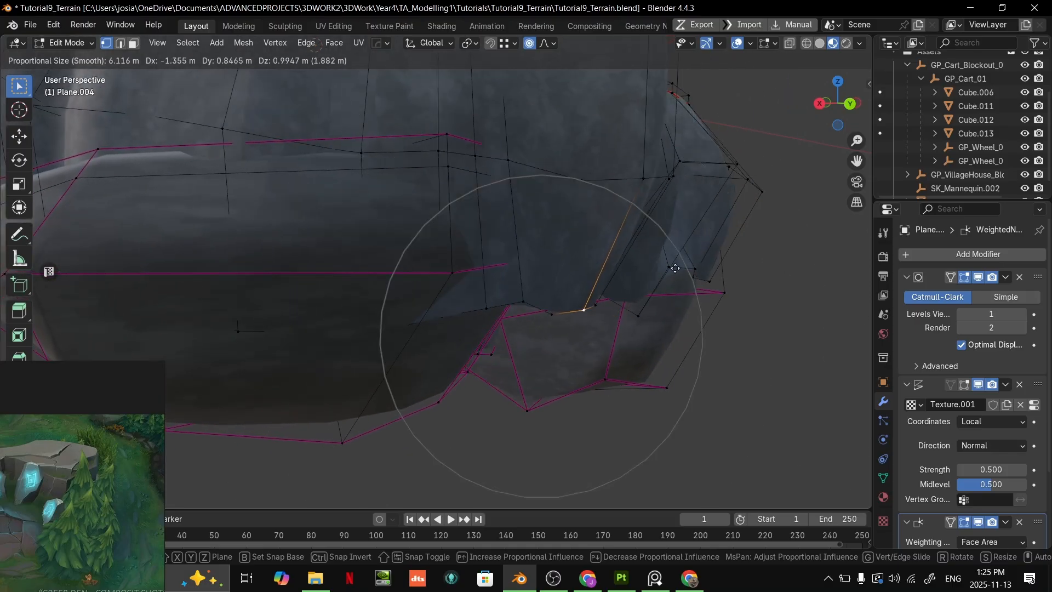
{"action": "scroll", "coordinate": [809, 300], "scroll_direction": "down", "scroll_amount": 3}
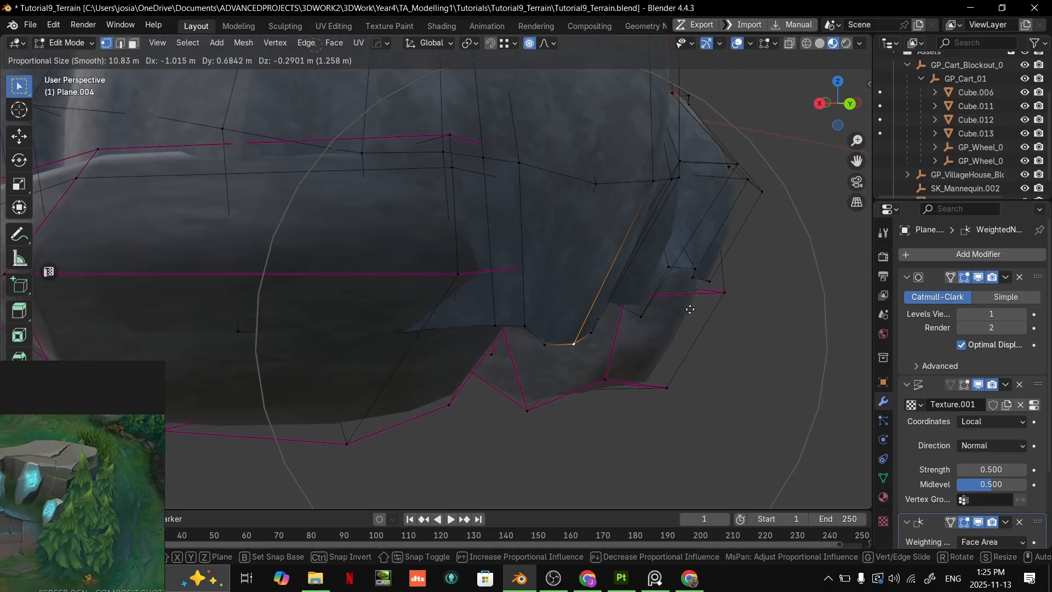
{"action": "left_click", "coordinate": [651, 298]}
- Nudge the cliff's bottom edge once more with proportional editing and check the smoothed shape in Object Mode
{"action": "middle_click_drag", "start_coordinate": [651, 298], "coordinate": [552, 300]}
{"action": "key", "text": "g"}
{"action": "left_click", "coordinate": [475, 286]}
{"action": "scroll", "coordinate": [472, 288], "scroll_direction": "down", "scroll_amount": 4}
{"action": "key", "text": "Tab"}
{"action": "key", "text": "Tab"}
- Select the whole underside boulder, duplicate it and move the copy about 11.6 m sideways with its height locked
{"action": "key", "text": "3"}
{"action": "left_click", "coordinate": [445, 316]}
{"action": "key", "text": "l"}
{"action": "middle_click_drag", "start_coordinate": [445, 314], "coordinate": [471, 263]}
{"action": "key", "text": "g"}
{"action": "key", "text": "shift+z"}
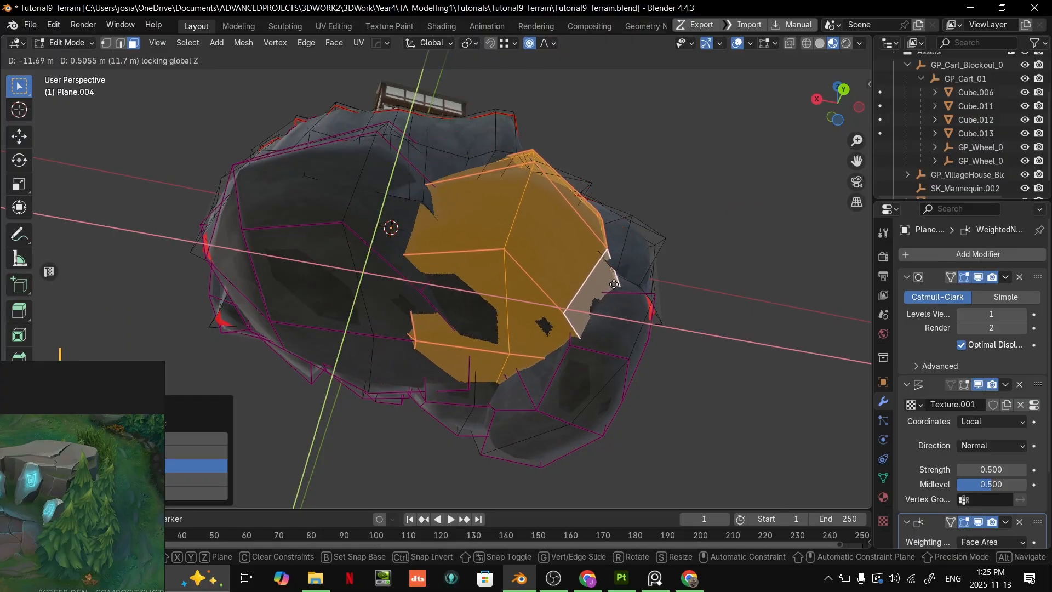
{"action": "left_click", "coordinate": [613, 285]}
{"action": "key", "text": "r"}
{"action": "key", "text": "z"}
{"action": "key", "text": "z"}
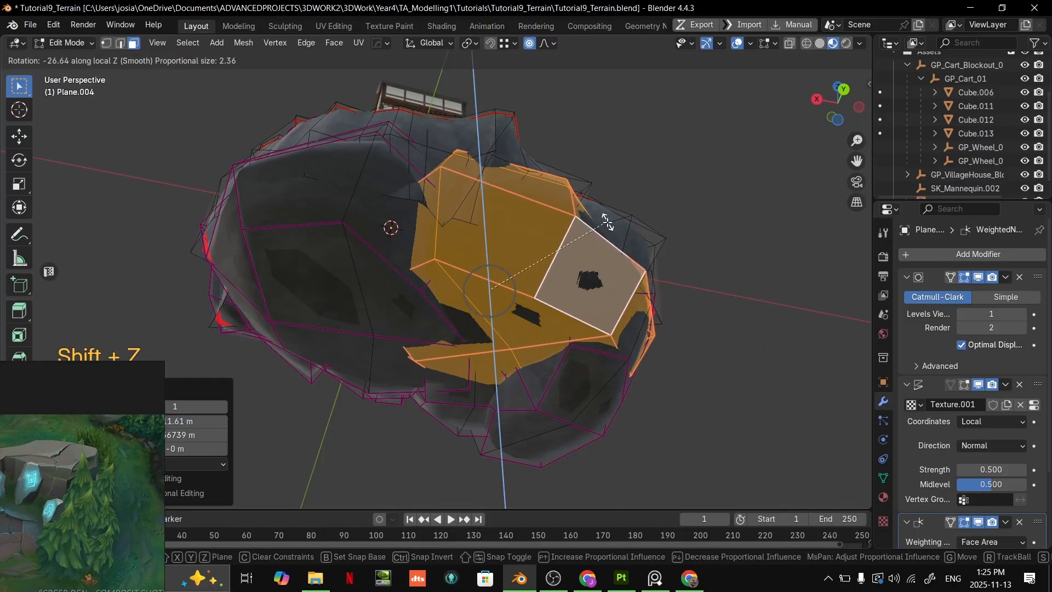
{"action": "right_click", "coordinate": [614, 229]}
{"action": "key", "text": "ctrl+shift+z"}
{"action": "key", "text": "ctrl+z"}
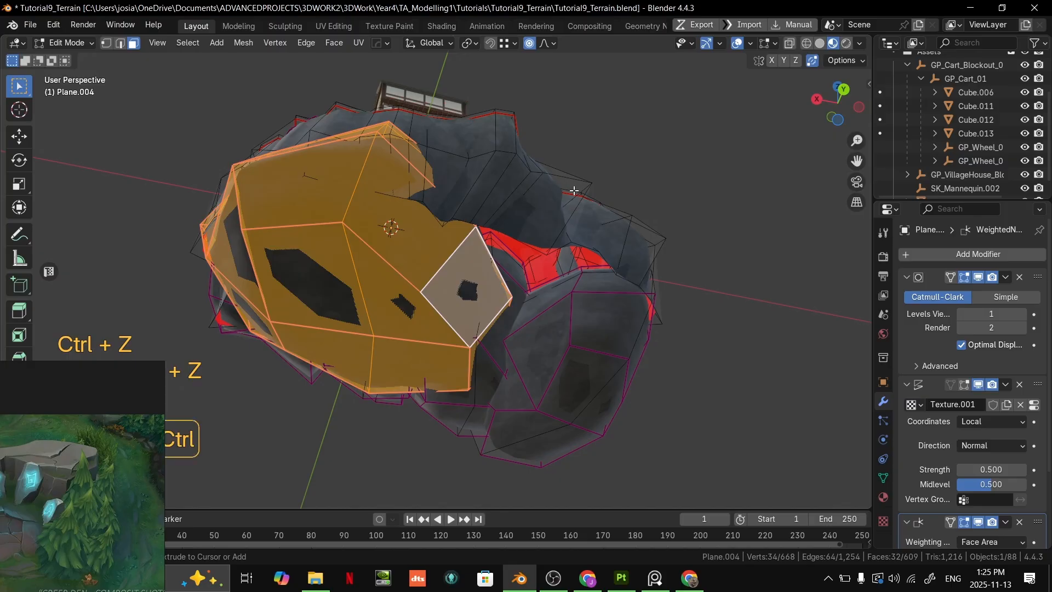
{"action": "key", "text": "ctrl+shift+z"}
{"action": "key", "text": "r"}
{"action": "key", "text": "super"}
{"action": "type", "text": "zz"}
{"action": "right_click", "coordinate": [764, 239]}
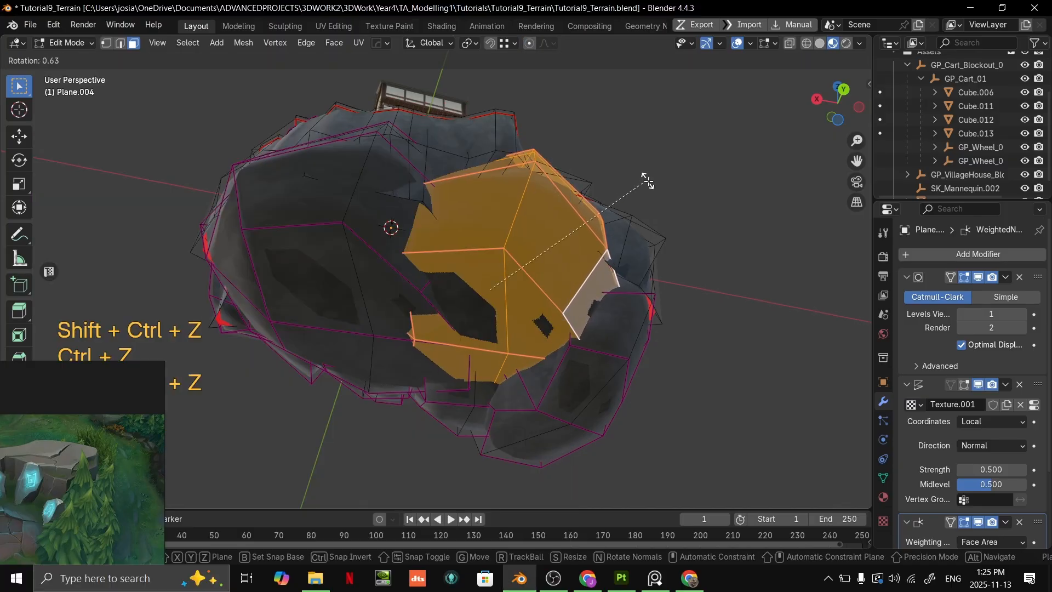
- Rotate the duplicated boulder around its local Z axis without proportional editing
{"action": "key", "text": "r"}
{"action": "key", "text": "z"}
{"action": "key", "text": "z"}
{"action": "left_click", "coordinate": [601, 113]}
{"action": "middle_click_drag", "start_coordinate": [601, 113], "coordinate": [603, 318]}
- Shift the duplicated boulder horizontally and fine-tune its position beneath the back of the cliff
{"action": "key", "text": "g"}
{"action": "key", "text": "shift+z"}
{"action": "key", "text": "shift+z"}
{"action": "left_click", "coordinate": [419, 324]}
{"action": "key", "text": "g"}
{"action": "left_click", "coordinate": [495, 287]}
- Rotate the duplicated boulder freely to fit it under the cliff and return to Object Mode
{"action": "key", "text": "r"}
{"action": "key", "text": "z"}
{"action": "key", "text": "z"}
{"action": "right_click", "coordinate": [692, 298]}
{"action": "middle_click_drag", "start_coordinate": [693, 300], "coordinate": [621, 366]}
{"action": "key", "text": "r"}
{"action": "left_click", "coordinate": [749, 334]}
{"action": "key", "text": "Tab"}
- Examine from several sides how the duplicated boulder fits against the cliff and the neighbouring boulders
{"action": "scroll", "coordinate": [501, 294], "scroll_direction": "up", "scroll_amount": 3}
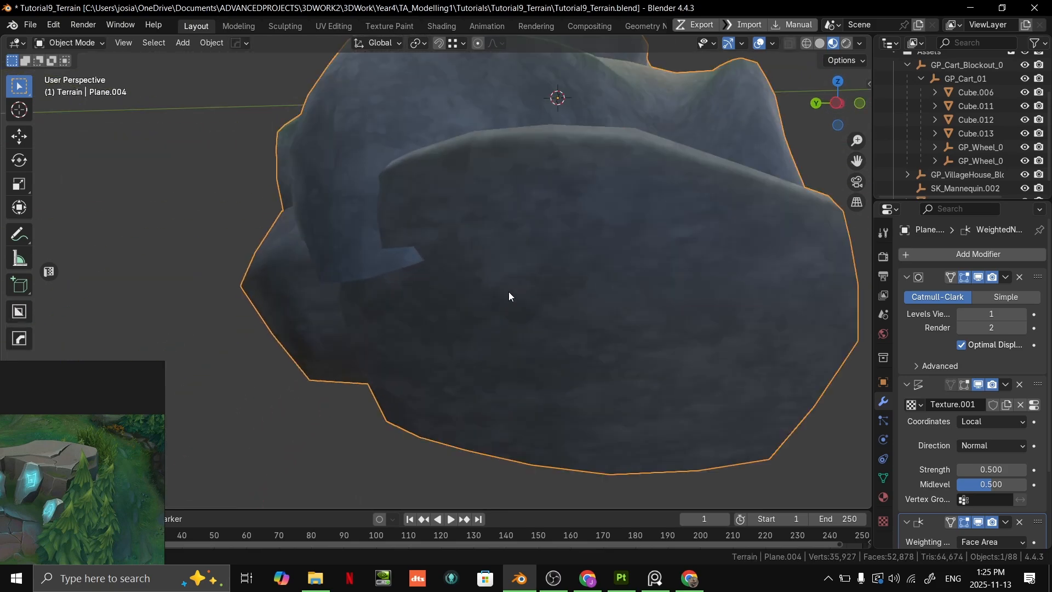
{"action": "scroll", "coordinate": [501, 293], "scroll_direction": "down", "scroll_amount": 3}
{"action": "middle_click_drag", "start_coordinate": [502, 293], "coordinate": [633, 294]}
{"action": "scroll", "coordinate": [632, 295], "scroll_direction": "up", "scroll_amount": 3}
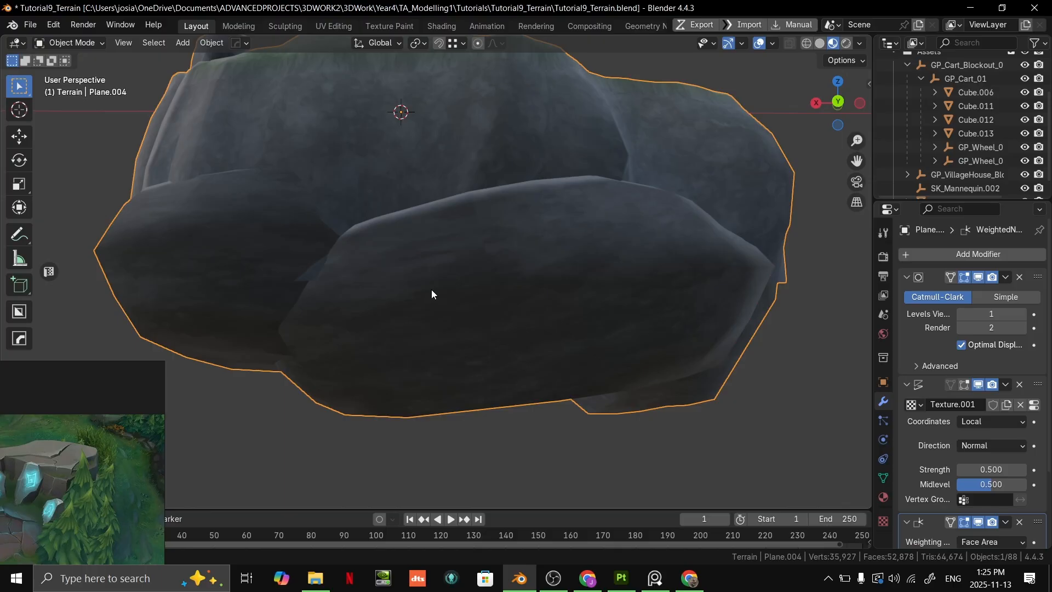
{"action": "key", "text": "Tab"}
{"action": "scroll", "coordinate": [535, 188], "scroll_direction": "down", "scroll_amount": 3}
{"action": "middle_click_drag", "start_coordinate": [507, 219], "coordinate": [379, 224]}
{"action": "middle_click_drag", "start_coordinate": [546, 256], "coordinate": [593, 312]}
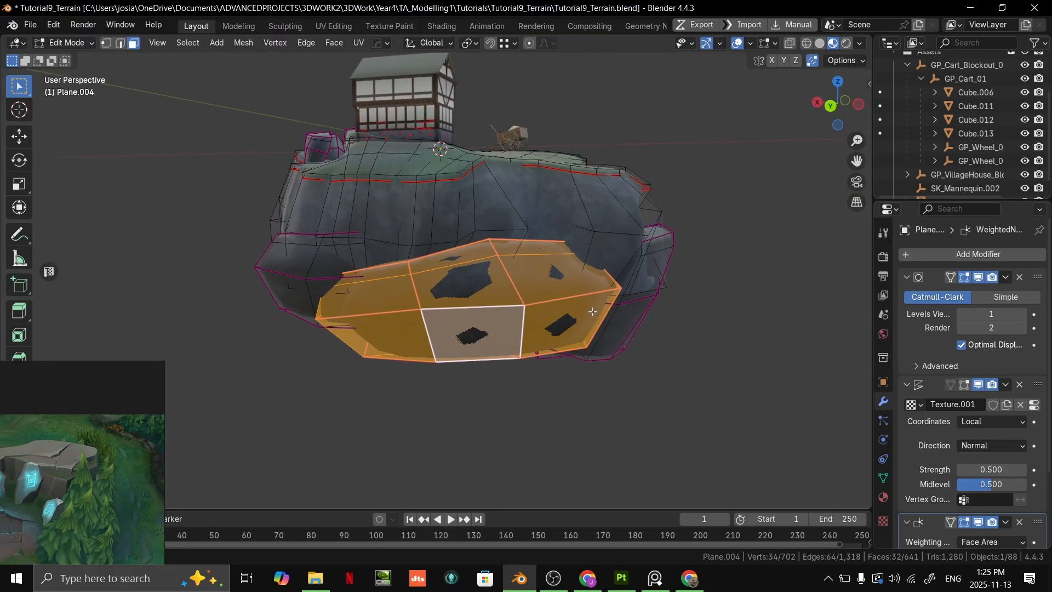
{"action": "key", "text": "Tab"}
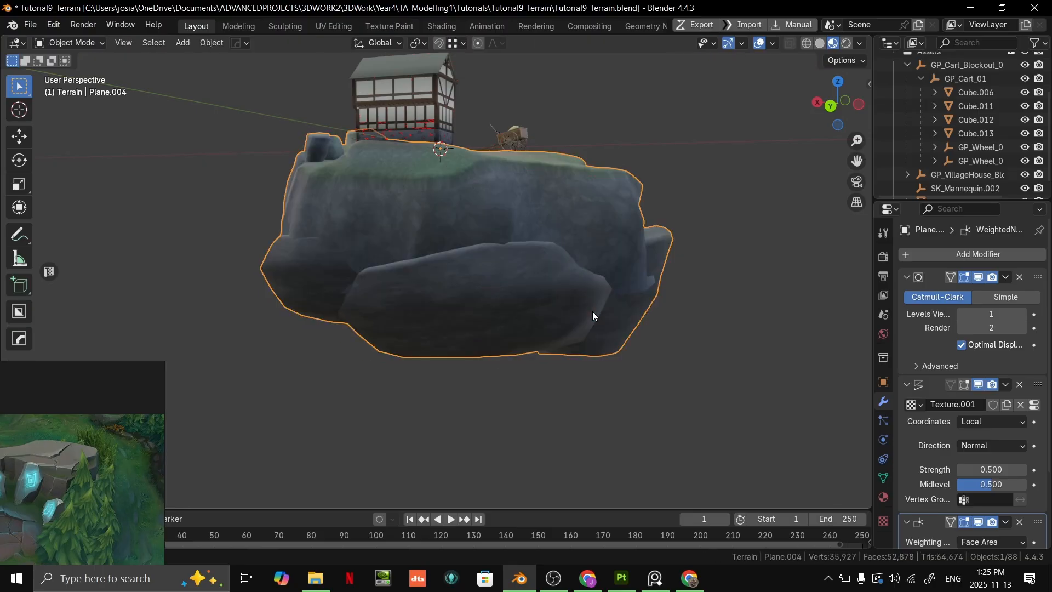
{"action": "mouse_move", "coordinate": [520, 340]}
{"action": "middle_mouse_down"}
{"action": "mouse_move", "coordinate": [444, 360]}
{"action": "mouse_move", "coordinate": [533, 334]}
{"action": "middle_mouse_up"}
- Move a single vertex on the lower edge of the back boulders in Edit Mode and return to Object Mode
{"action": "key", "text": "Tab"}
{"action": "scroll", "coordinate": [507, 258], "scroll_direction": "up", "scroll_amount": 5}
{"action": "key", "text": "1"}
{"action": "left_click", "coordinate": [469, 344]}
{"action": "middle_click_drag", "start_coordinate": [469, 344], "coordinate": [507, 359]}
{"action": "key", "text": "g"}
{"action": "left_click", "coordinate": [479, 307]}
{"action": "key", "text": "Tab"}
- Reselect the terrain and select the cliff's bottom edge that pokes out between the two underside boulders
{"action": "scroll", "coordinate": [602, 350], "scroll_direction": "down", "scroll_amount": 4}
{"action": "middle_click_drag", "start_coordinate": [643, 366], "coordinate": [650, 285]}
{"action": "left_click", "coordinate": [710, 407]}
{"action": "middle_click_drag", "start_coordinate": [710, 407], "coordinate": [656, 396]}
{"action": "scroll", "coordinate": [656, 396], "scroll_direction": "down", "scroll_amount": 3}
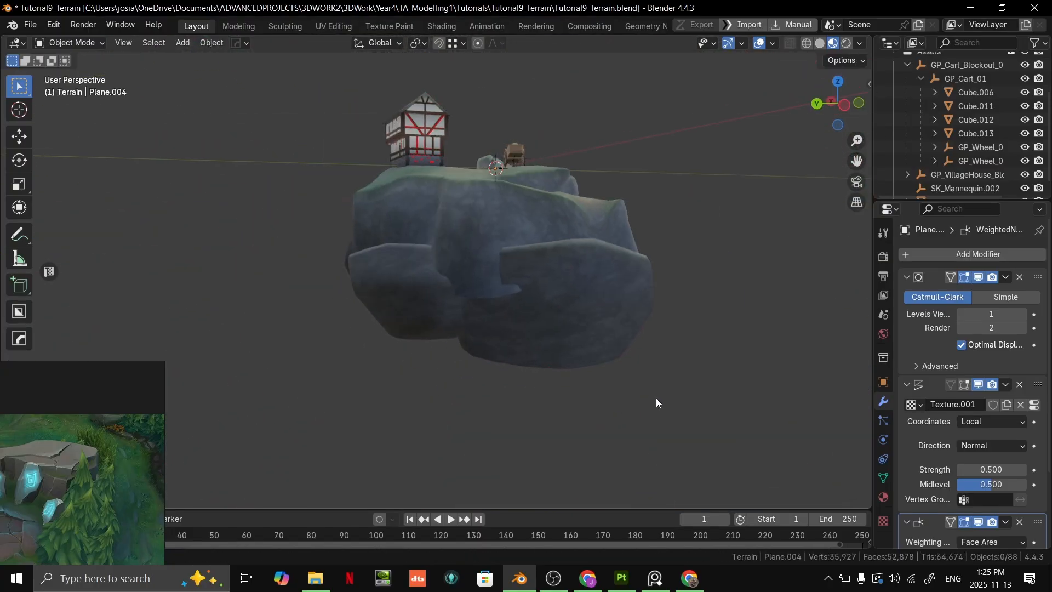
{"action": "scroll", "coordinate": [619, 370], "scroll_direction": "up", "scroll_amount": 3}
{"action": "left_click", "coordinate": [500, 296]}
{"action": "key", "text": "Tab"}
{"action": "left_click", "coordinate": [495, 336]}
{"action": "scroll", "coordinate": [496, 336], "scroll_direction": "up", "scroll_amount": 5}
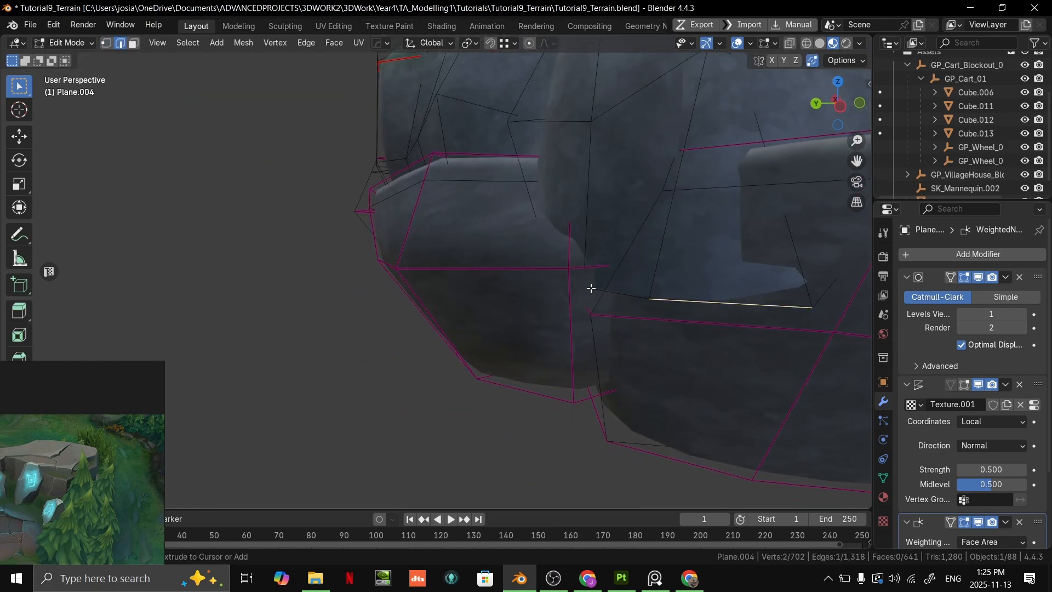
{"action": "left_click", "coordinate": [596, 289], "text": "shift"}
{"action": "scroll", "coordinate": [614, 291], "scroll_direction": "down", "scroll_amount": 4}
{"action": "left_click", "coordinate": [618, 297]}
- Inspect the overlap with X-ray display and extend the selection to the adjoining bottom edge of the cliff
{"action": "scroll", "coordinate": [622, 298], "scroll_direction": "up", "scroll_amount": 2}
{"action": "key", "text": "alt+z"}
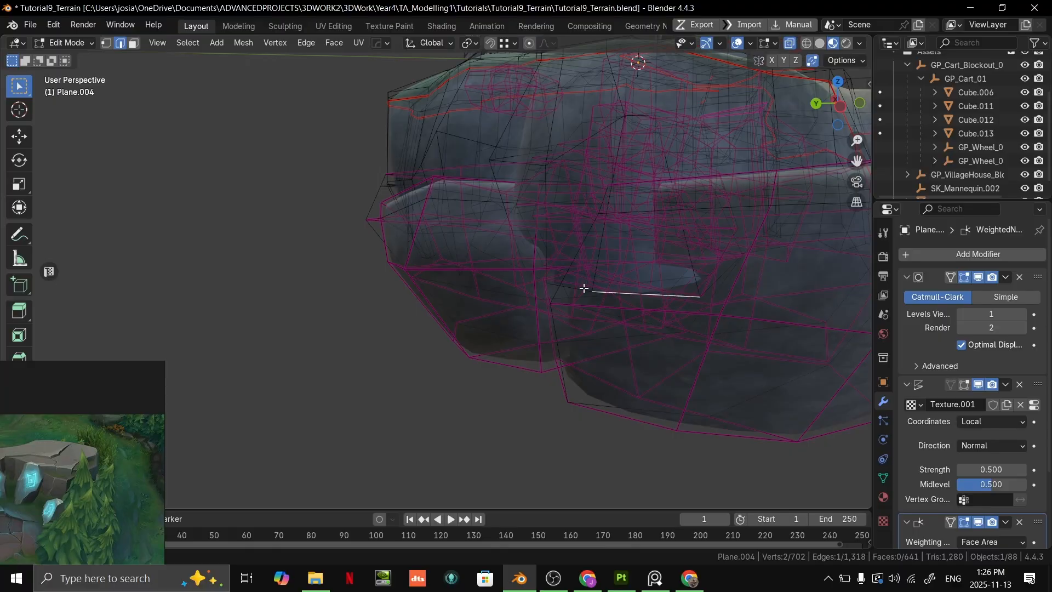
{"action": "key", "text": "alt+z"}
{"action": "middle_click_drag", "start_coordinate": [645, 278], "coordinate": [658, 254]}
{"action": "scroll", "coordinate": [603, 321], "scroll_direction": "down", "scroll_amount": 6}
{"action": "key", "text": "alt+z"}
{"action": "scroll", "coordinate": [689, 273], "scroll_direction": "up", "scroll_amount": 6}
{"action": "scroll", "coordinate": [657, 254], "scroll_direction": "down", "scroll_amount": 4}
{"action": "key", "text": "alt+z"}
{"action": "middle_click_drag", "start_coordinate": [618, 291], "coordinate": [567, 306]}
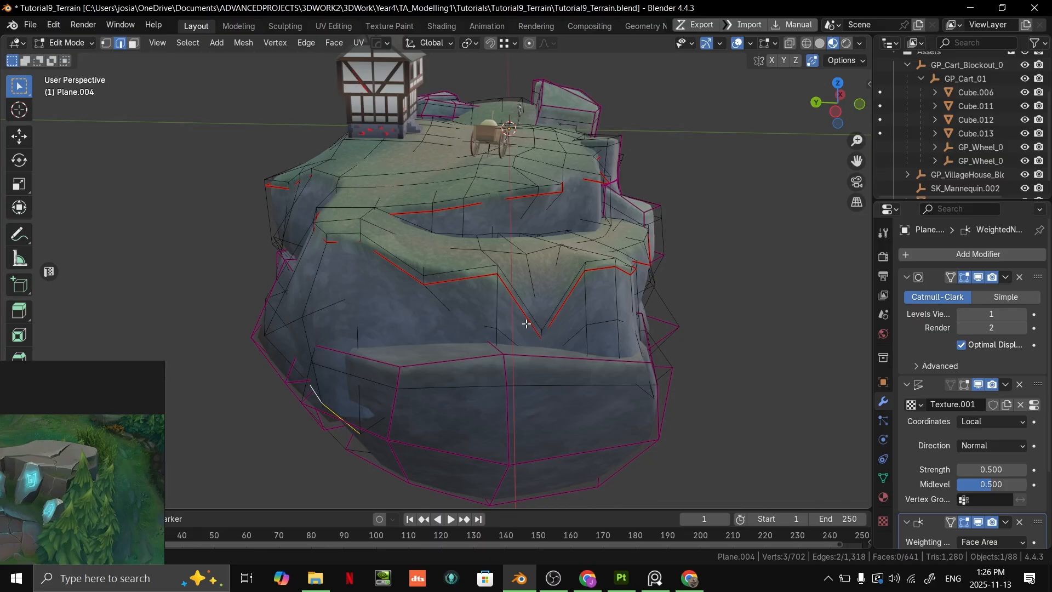
- Move the two selected bottom edges of the cliff into the underside boulder so they stop poking out, and return to Object Mode
{"action": "middle_click_drag", "start_coordinate": [468, 369], "coordinate": [487, 307]}
{"action": "scroll", "coordinate": [463, 305], "scroll_direction": "up", "scroll_amount": 4}
{"action": "key", "text": "h"}
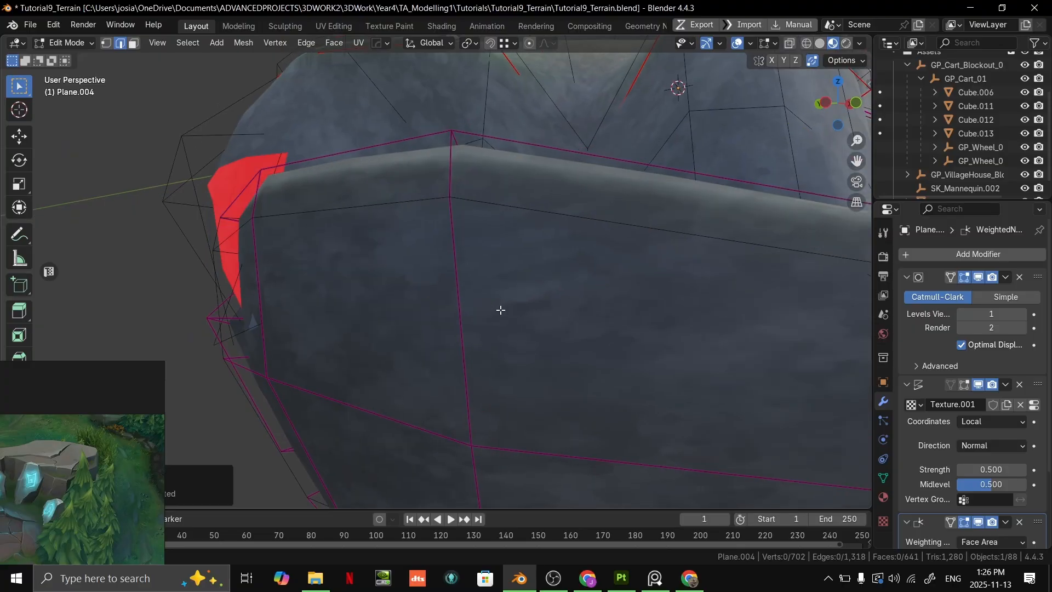
{"action": "key", "text": "ctrl+z"}
{"action": "key", "text": "g"}
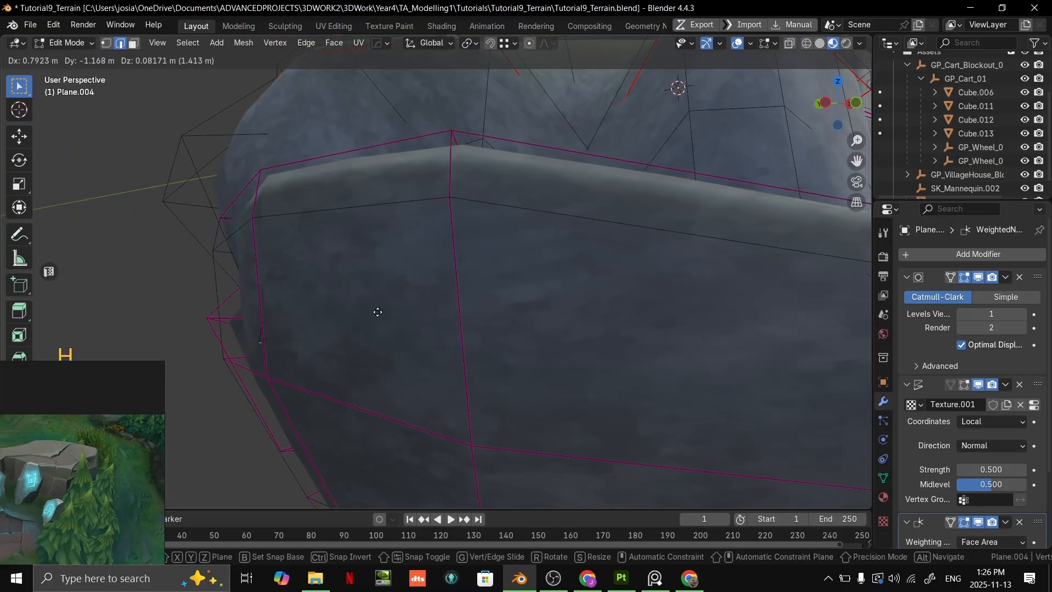
{"action": "left_click", "coordinate": [395, 305]}
{"action": "scroll", "coordinate": [394, 305], "scroll_direction": "down", "scroll_amount": 5}
{"action": "middle_click_drag", "start_coordinate": [394, 305], "coordinate": [471, 232]}
{"action": "key", "text": "Tab"}
- Reopen the terrain in Edit Mode, select the cliff vertex protruding beneath the boulders, and limit proportional editing to Connected Only
{"action": "scroll", "coordinate": [515, 271], "scroll_direction": "down", "scroll_amount": 4}
{"action": "scroll", "coordinate": [376, 225], "scroll_direction": "up", "scroll_amount": 3}
{"action": "scroll", "coordinate": [468, 212], "scroll_direction": "up", "scroll_amount": 3}
{"action": "key", "text": "Tab"}
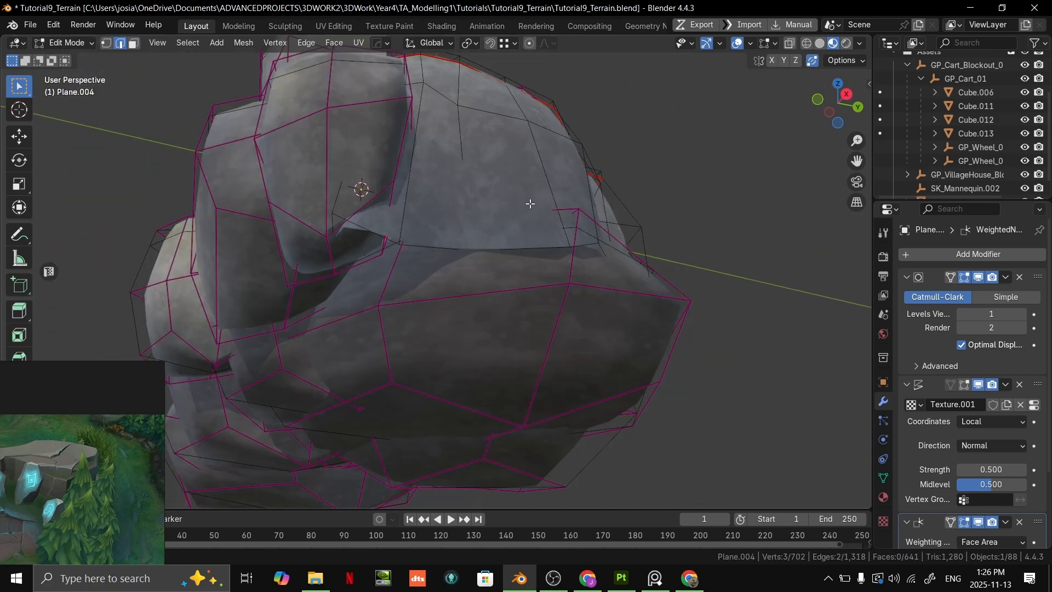
{"action": "left_click", "coordinate": [401, 244]}
{"action": "middle_click_drag", "start_coordinate": [401, 243], "coordinate": [544, 63]}
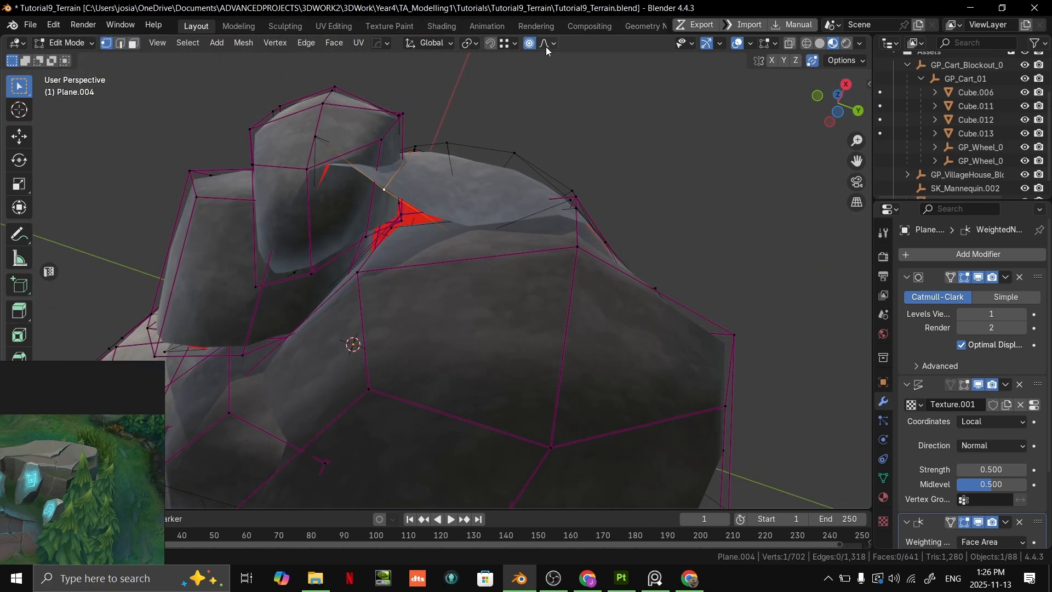
{"action": "left_click", "coordinate": [546, 43]}
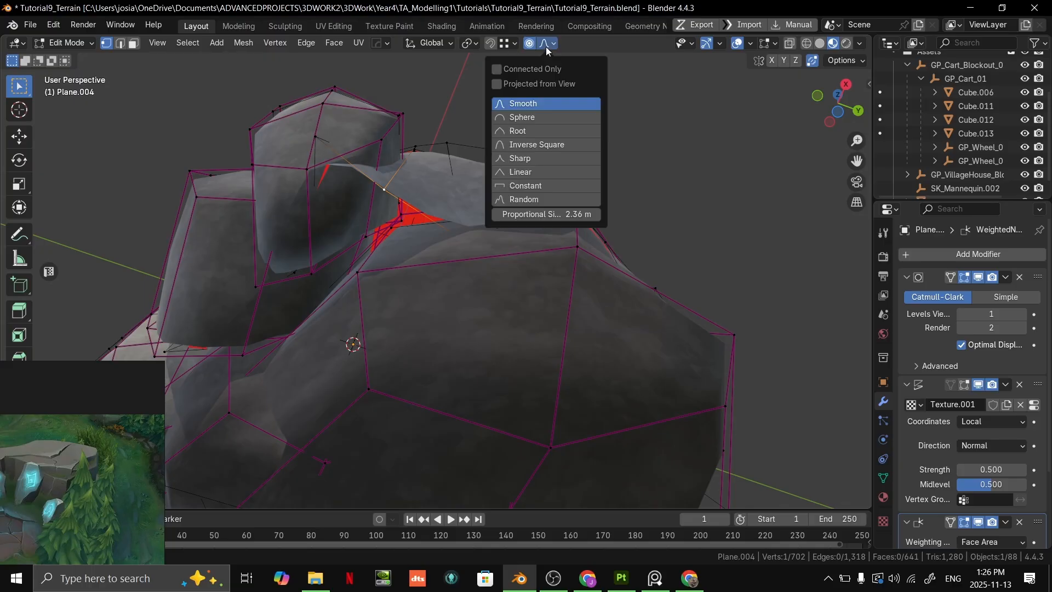
{"action": "left_click", "coordinate": [502, 69]}
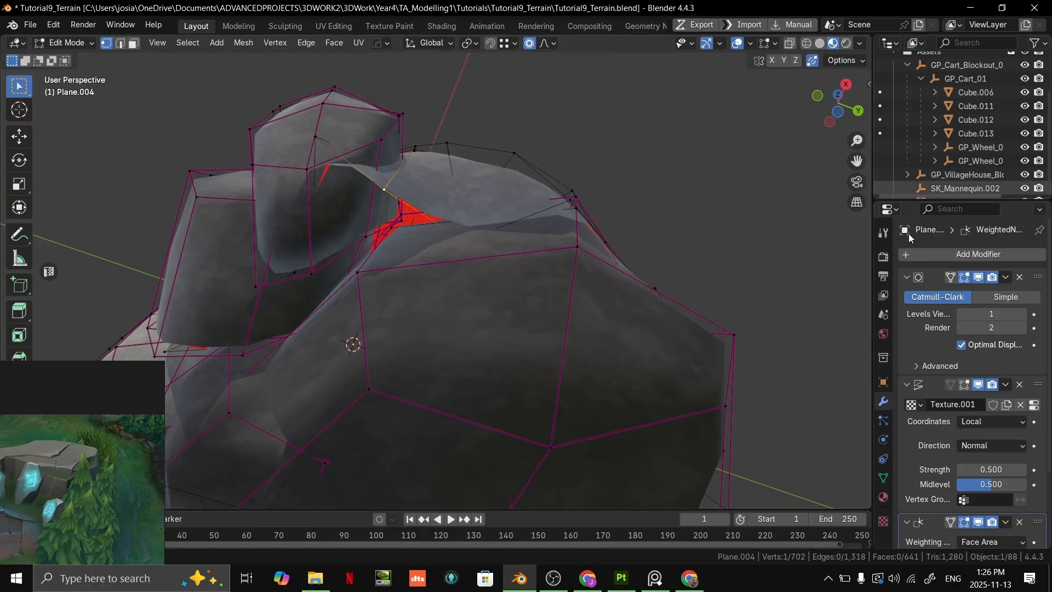
- Pull three vertices of the cliff's protruding lower edge down into the underside boulders with proportional editing, adjusting the influence size
{"action": "key", "text": "g"}
{"action": "scroll", "coordinate": [511, 366], "scroll_direction": "down", "scroll_amount": 7}
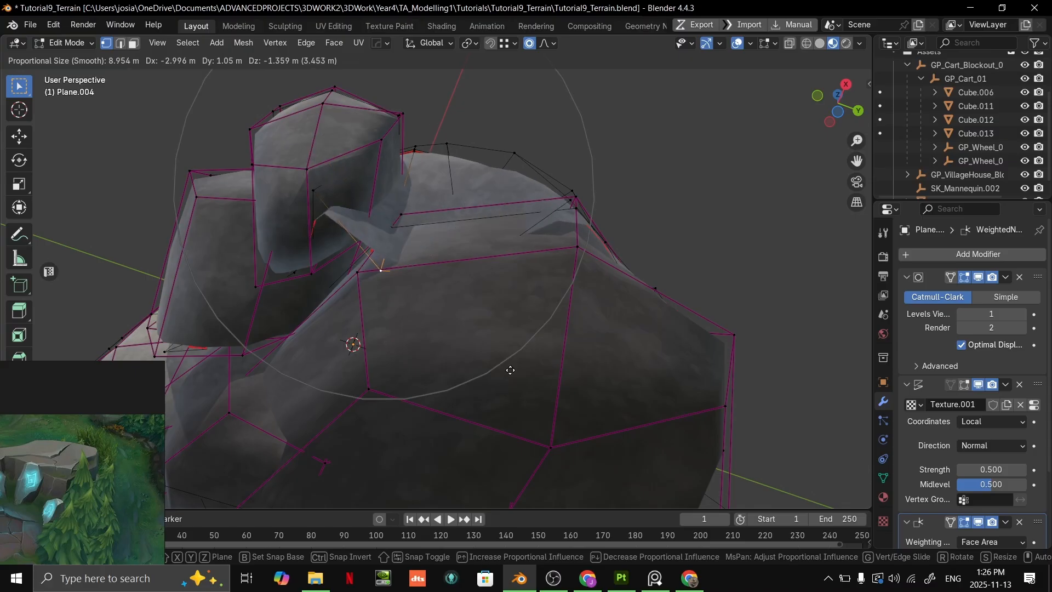
{"action": "left_click", "coordinate": [508, 355]}
{"action": "left_click", "coordinate": [318, 195]}
{"action": "key", "text": "g"}
{"action": "scroll", "coordinate": [336, 267], "scroll_direction": "up", "scroll_amount": 8}
{"action": "scroll", "coordinate": [339, 311], "scroll_direction": "down", "scroll_amount": 5}
{"action": "left_click", "coordinate": [349, 333]}
{"action": "left_click", "coordinate": [299, 294]}
{"action": "key", "text": "g"}
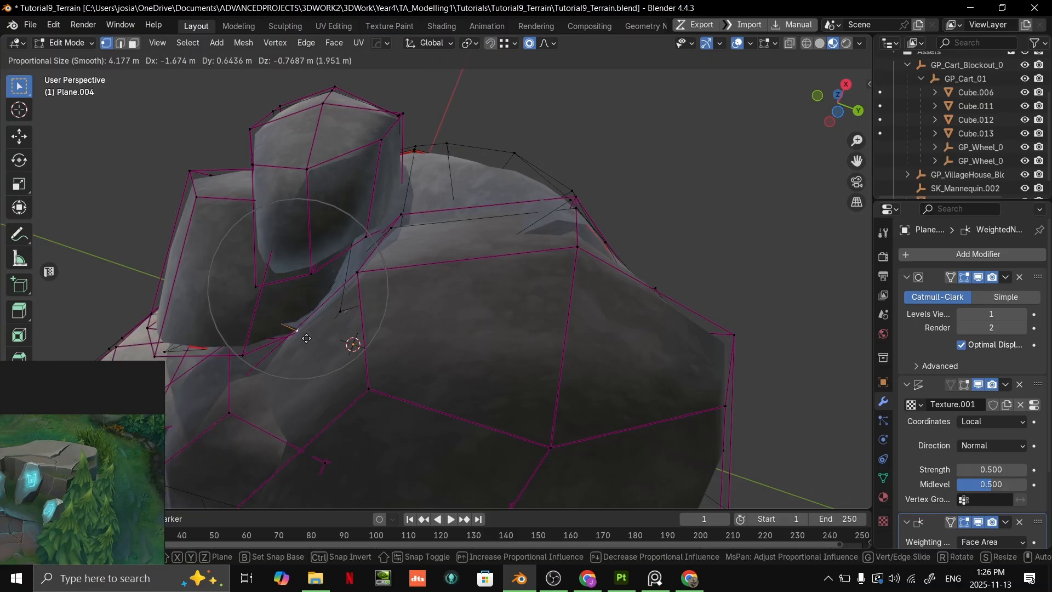
{"action": "scroll", "coordinate": [311, 351], "scroll_direction": "down", "scroll_amount": 2}
{"action": "left_click", "coordinate": [314, 351]}
- Sink the cliff vertex poking through the large underside boulder's far upper edge into the boulder and return to Object Mode
{"action": "left_click", "coordinate": [582, 214]}
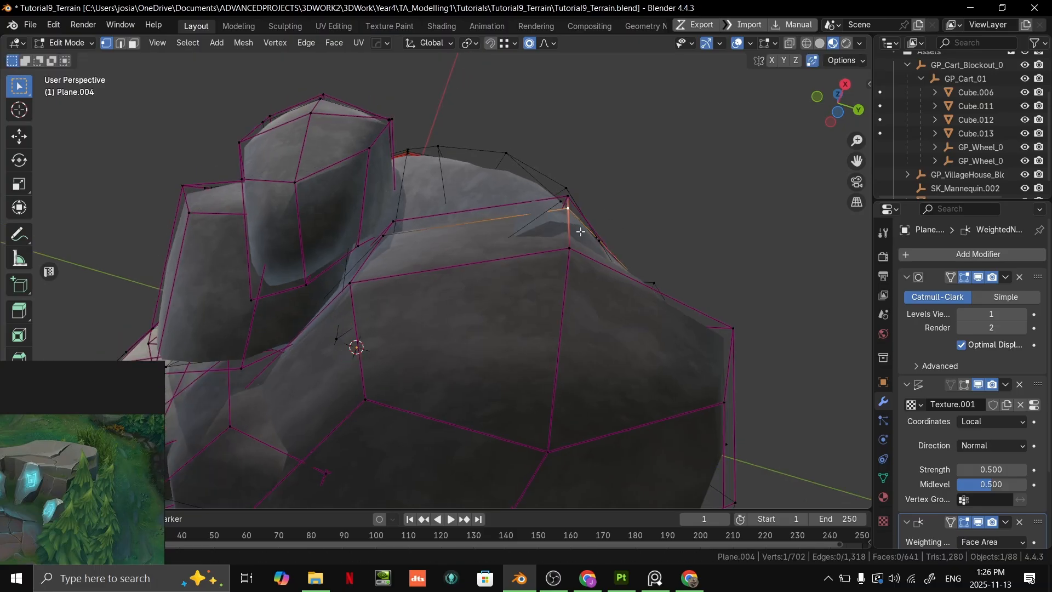
{"action": "middle_click_drag", "start_coordinate": [587, 221], "coordinate": [540, 244]}
{"action": "key", "text": "g"}
{"action": "right_click", "coordinate": [449, 271]}
{"action": "key", "text": "g"}
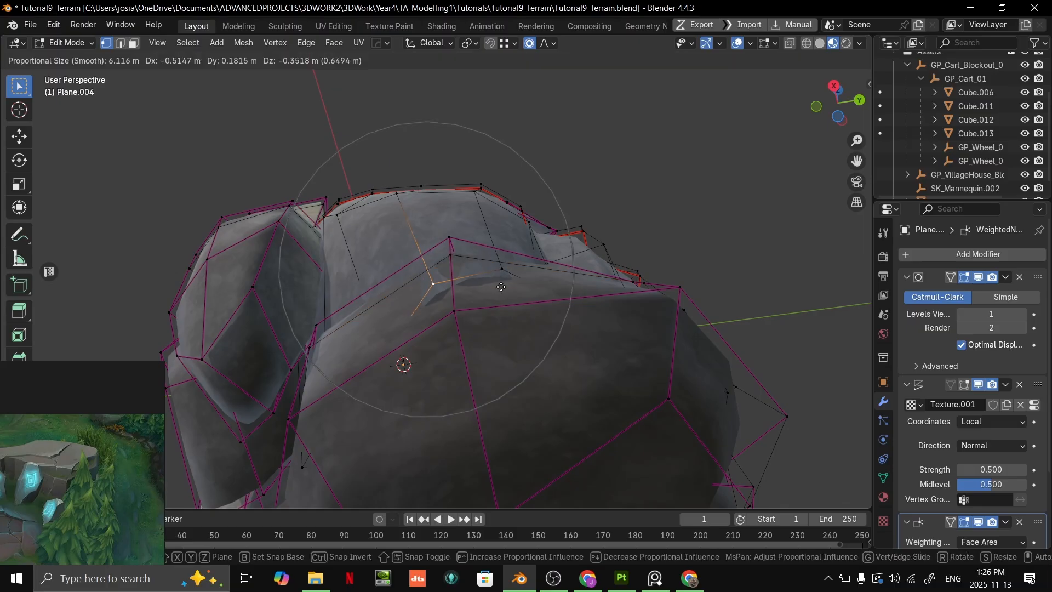
{"action": "left_click", "coordinate": [499, 314]}
{"action": "scroll", "coordinate": [499, 314], "scroll_direction": "down", "scroll_amount": 5}
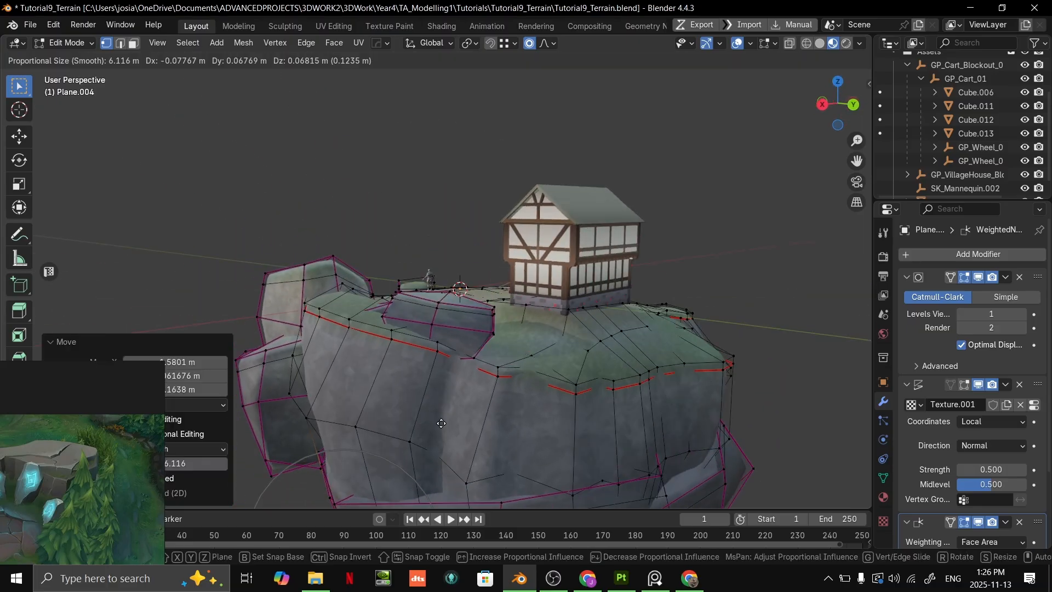
{"action": "key", "text": "Tab"}
- Switch to the PureRef reference board and enlarge the Immortals Fenyx Rising environment image for viewing
{"action": "middle_click_drag", "start_coordinate": [480, 430], "coordinate": [447, 275]}
{"action": "scroll", "coordinate": [449, 262], "scroll_direction": "down", "scroll_amount": 10}
{"action": "middle_click_drag", "start_coordinate": [470, 262], "coordinate": [537, 287]}
{"action": "right_click_drag", "start_coordinate": [118, 463], "coordinate": [278, 304]}
{"action": "scroll", "coordinate": [279, 304], "scroll_direction": "down", "scroll_amount": 3}
{"action": "key", "text": "ctrl+f"}
{"action": "scroll", "coordinate": [475, 231], "scroll_direction": "down", "scroll_amount": 2}
{"action": "middle_click_drag", "start_coordinate": [630, 248], "coordinate": [568, 292]}
{"action": "scroll", "coordinate": [387, 134], "scroll_direction": "up", "scroll_amount": 3}
{"action": "middle_click_drag", "start_coordinate": [388, 134], "coordinate": [577, 276]}
{"action": "scroll", "coordinate": [577, 276], "scroll_direction": "up", "scroll_amount": 3}
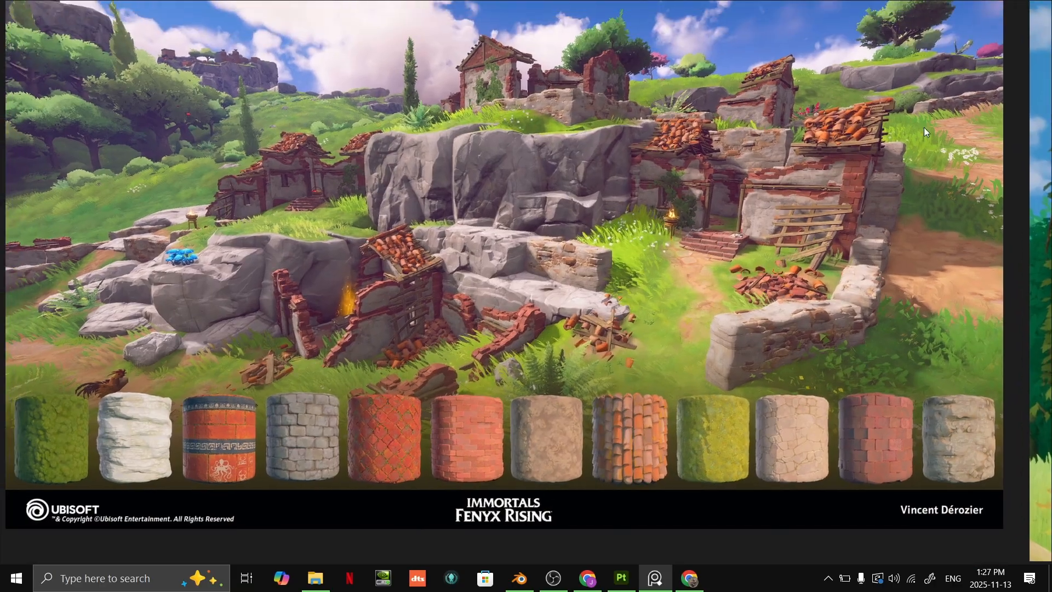
- Examine the shape and layering of the grey cliff rocks in the Immortals Fenyx Rising reference
{"action": "middle_click_drag", "start_coordinate": [612, 204], "coordinate": [604, 275]}
{"action": "scroll", "coordinate": [662, 225], "scroll_direction": "up", "scroll_amount": 4}
{"action": "scroll", "coordinate": [693, 237], "scroll_direction": "up", "scroll_amount": 3}
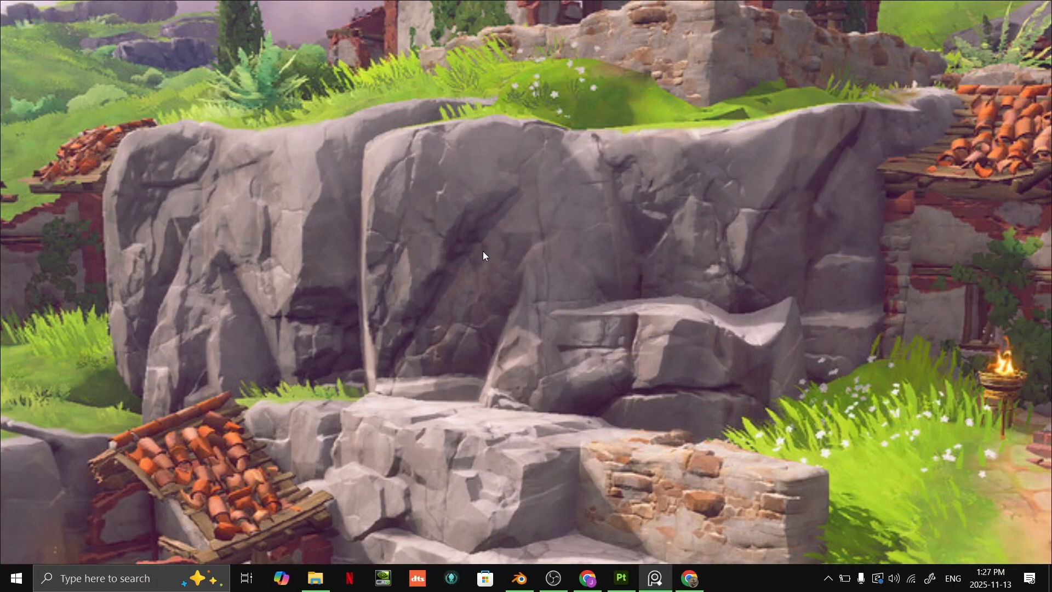
{"action": "middle_click_drag", "start_coordinate": [373, 240], "coordinate": [519, 256]}
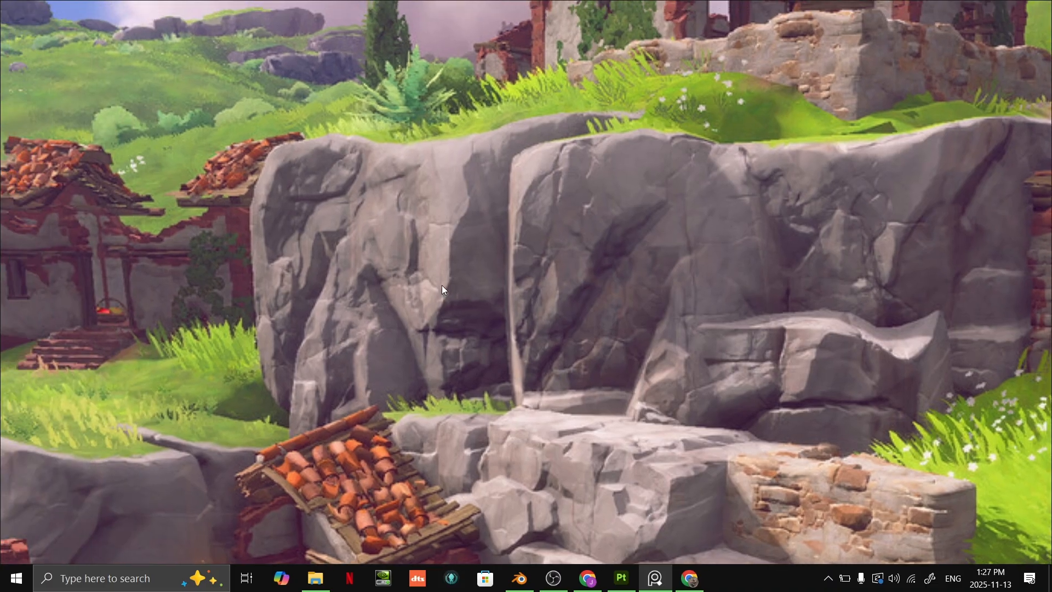
{"action": "scroll", "coordinate": [403, 238], "scroll_direction": "down", "scroll_amount": 4}
{"action": "scroll", "coordinate": [607, 262], "scroll_direction": "down", "scroll_amount": 3}
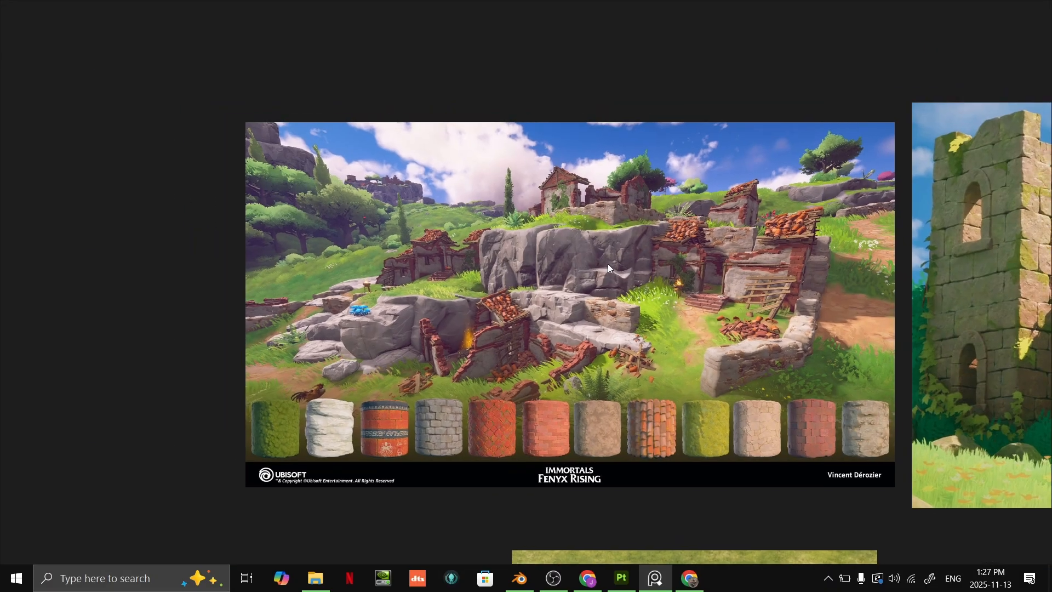
{"action": "key", "text": "ctrl+f"}
- Compare the modelled terrain with the reference image placed beside it
{"action": "right_click_drag", "start_coordinate": [335, 287], "coordinate": [132, 191]}
{"action": "middle_click_drag", "start_coordinate": [439, 241], "coordinate": [510, 277]}
{"action": "scroll", "coordinate": [553, 305], "scroll_direction": "up", "scroll_amount": 3}
{"action": "scroll", "coordinate": [532, 254], "scroll_direction": "up", "scroll_amount": 4}
{"action": "middle_click_drag", "start_coordinate": [510, 277], "coordinate": [570, 263]}
{"action": "scroll", "coordinate": [534, 253], "scroll_direction": "down", "scroll_amount": 4}
{"action": "right_click_drag", "start_coordinate": [208, 221], "coordinate": [362, 255]}
- Examine the grassy hillside, bushes, trees and flower patches in the Immortals Fenyx Rising reference
{"action": "key", "text": "ctrl+f"}
{"action": "scroll", "coordinate": [528, 189], "scroll_direction": "up", "scroll_amount": 2}
{"action": "middle_click_drag", "start_coordinate": [527, 189], "coordinate": [669, 205]}
{"action": "scroll", "coordinate": [542, 190], "scroll_direction": "up", "scroll_amount": 4}
{"action": "scroll", "coordinate": [687, 187], "scroll_direction": "up", "scroll_amount": 3}
{"action": "scroll", "coordinate": [636, 239], "scroll_direction": "up", "scroll_amount": 3}
{"action": "scroll", "coordinate": [704, 238], "scroll_direction": "down", "scroll_amount": 4}
{"action": "middle_click_drag", "start_coordinate": [704, 238], "coordinate": [580, 293]}
{"action": "scroll", "coordinate": [693, 295], "scroll_direction": "up", "scroll_amount": 4}
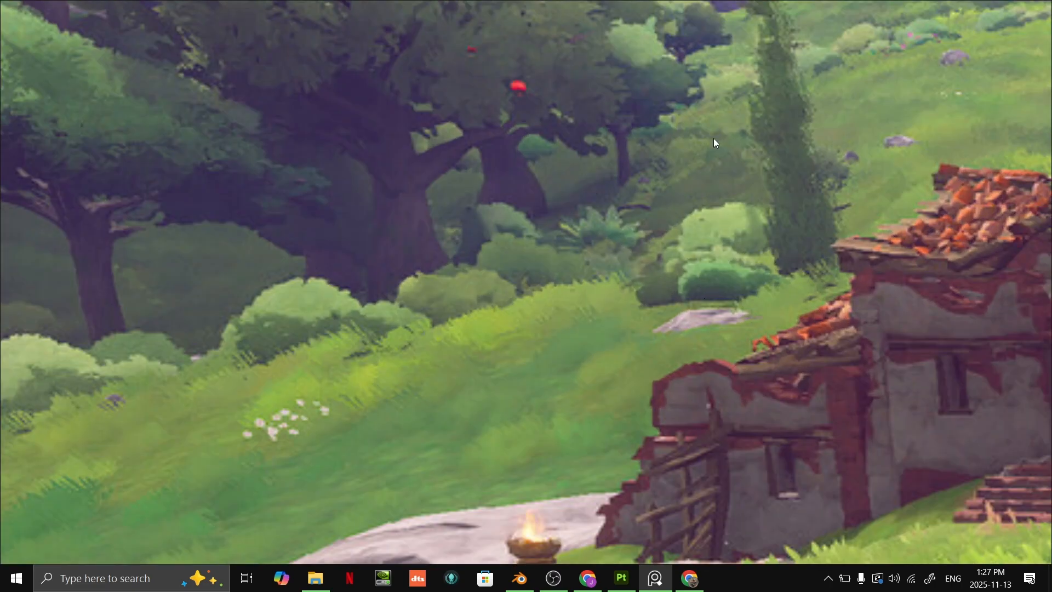
{"action": "middle_click_drag", "start_coordinate": [247, 465], "coordinate": [528, 318]}
{"action": "scroll", "coordinate": [529, 318], "scroll_direction": "up", "scroll_amount": 2}
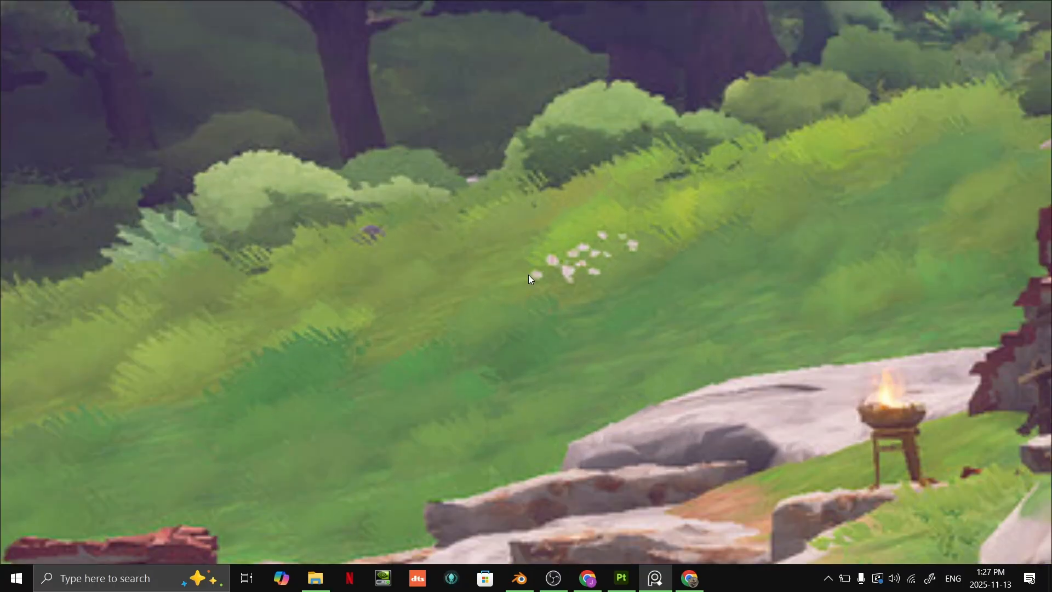
{"action": "scroll", "coordinate": [676, 287], "scroll_direction": "up", "scroll_amount": 1}
{"action": "middle_click_drag", "start_coordinate": [686, 295], "coordinate": [587, 194]}
- Examine the foreground boulders, blue mushrooms, ruined walls and dirt path in the reference, and compare the neighbouring board images
{"action": "scroll", "coordinate": [588, 195], "scroll_direction": "down", "scroll_amount": 5}
{"action": "middle_click_drag", "start_coordinate": [692, 343], "coordinate": [727, 248]}
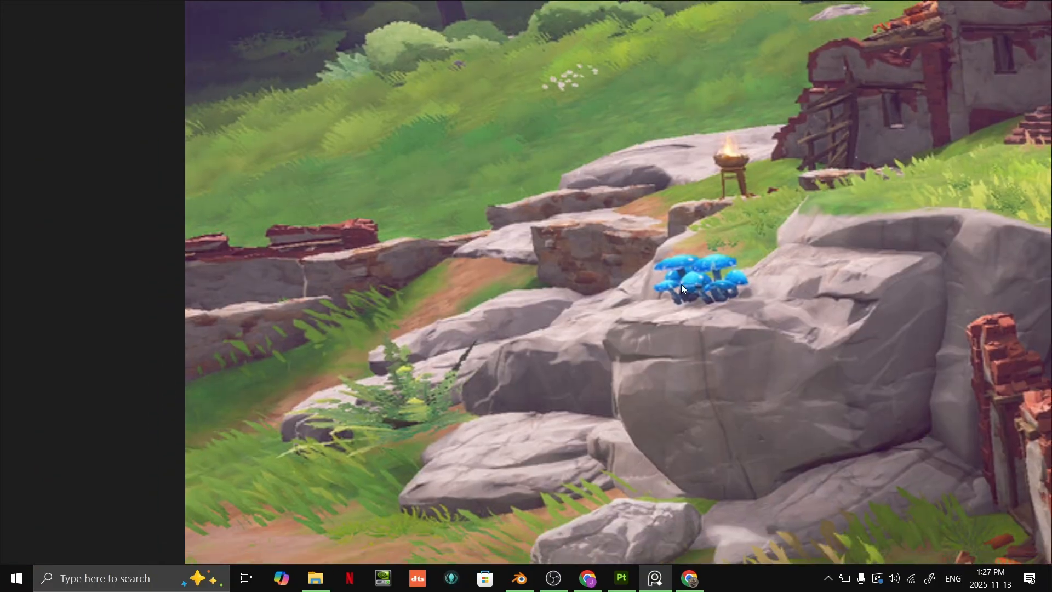
{"action": "middle_click_drag", "start_coordinate": [418, 421], "coordinate": [443, 334]}
{"action": "scroll", "coordinate": [450, 326], "scroll_direction": "up", "scroll_amount": 2}
{"action": "middle_click_drag", "start_coordinate": [720, 288], "coordinate": [634, 310]}
{"action": "scroll", "coordinate": [634, 311], "scroll_direction": "down", "scroll_amount": 3}
{"action": "middle_click_drag", "start_coordinate": [737, 361], "coordinate": [636, 162]}
{"action": "scroll", "coordinate": [824, 244], "scroll_direction": "down", "scroll_amount": 2}
{"action": "middle_click_drag", "start_coordinate": [838, 234], "coordinate": [554, 303]}
{"action": "scroll", "coordinate": [554, 303], "scroll_direction": "down", "scroll_amount": 5}
{"action": "scroll", "coordinate": [817, 250], "scroll_direction": "up", "scroll_amount": 3}
{"action": "middle_click_drag", "start_coordinate": [807, 248], "coordinate": [738, 233]}
{"action": "scroll", "coordinate": [738, 233], "scroll_direction": "up", "scroll_amount": 1}
{"action": "middle_click_drag", "start_coordinate": [661, 314], "coordinate": [555, 316]}
{"action": "scroll", "coordinate": [555, 316], "scroll_direction": "up", "scroll_amount": 1}
{"action": "scroll", "coordinate": [593, 251], "scroll_direction": "down", "scroll_amount": 4}
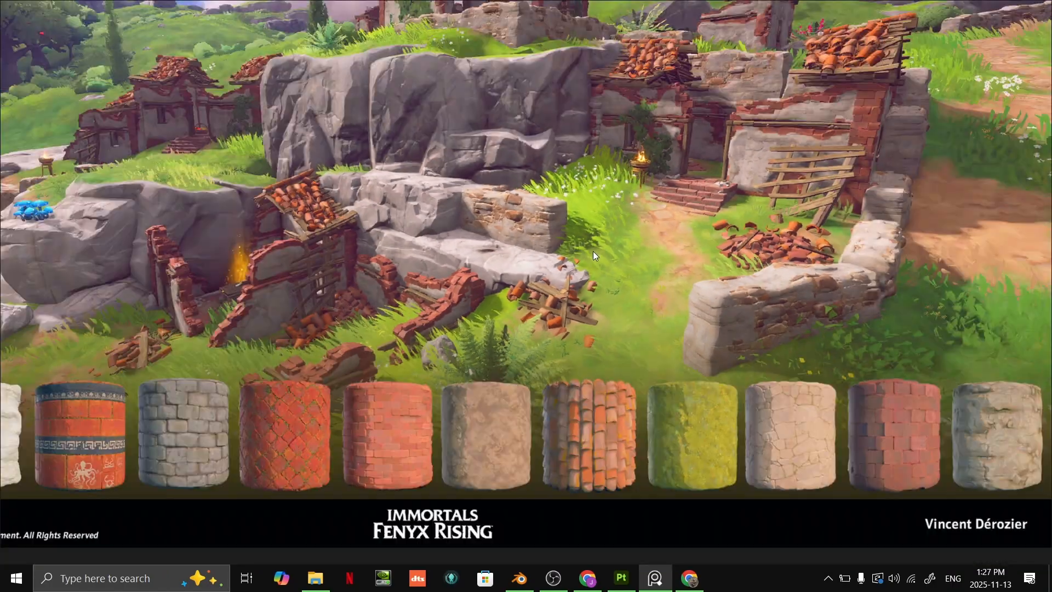
{"action": "scroll", "coordinate": [703, 234], "scroll_direction": "down", "scroll_amount": 1}
{"action": "scroll", "coordinate": [760, 233], "scroll_direction": "down", "scroll_amount": 2}
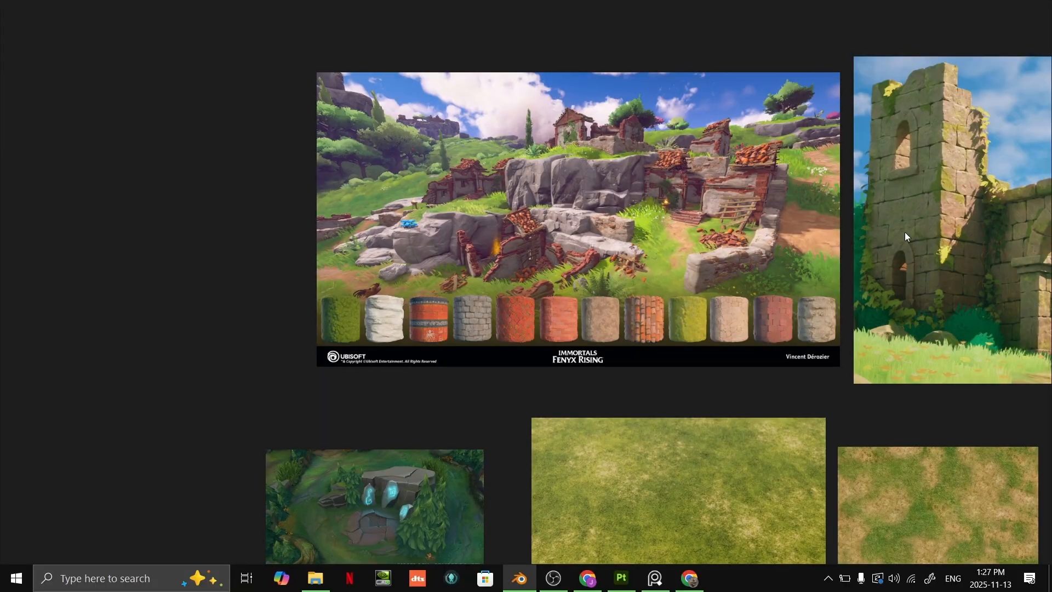
{"action": "scroll", "coordinate": [918, 231], "scroll_direction": "down", "scroll_amount": 2}
- Return the reference board to a small window over the terrain scene, showing the Immortals Fenyx Rising cliffs
{"action": "middle_click_drag", "start_coordinate": [889, 242], "coordinate": [652, 288]}
{"action": "key", "text": "ctrl+f"}
{"action": "right_click_drag", "start_coordinate": [202, 334], "coordinate": [140, 382]}
{"action": "scroll", "coordinate": [493, 252], "scroll_direction": "down", "scroll_amount": 1}
{"action": "middle_click_drag", "start_coordinate": [504, 252], "coordinate": [513, 311]}
- Isolate the terrain in Local View, restore the full scene, and clear the selection
{"action": "key", "text": "KP_Divide"}
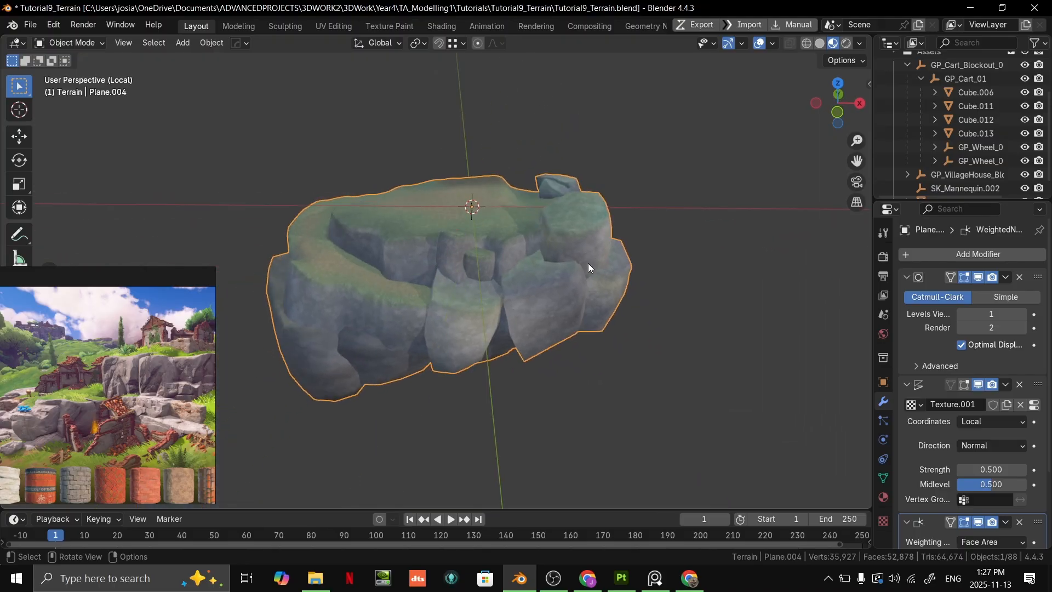
{"action": "key", "text": "KP_Divide"}
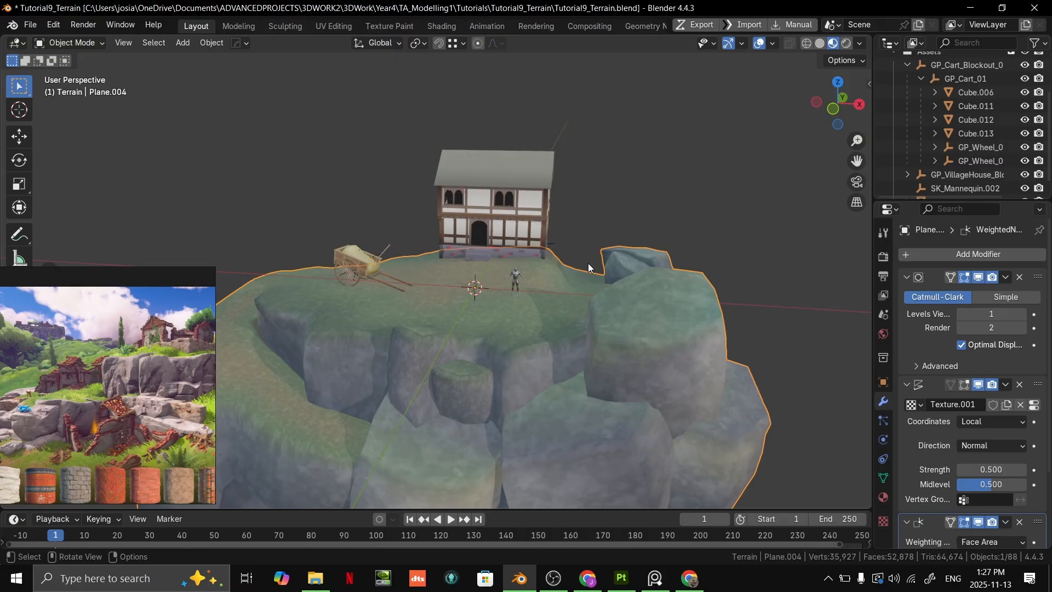
{"action": "left_click", "coordinate": [705, 213]}
{"action": "middle_click_drag", "start_coordinate": [705, 212], "coordinate": [542, 350]}
- Examine the grass and rock surfaces of the terrain up close and from several sides alongside the reference image
{"action": "scroll", "coordinate": [541, 351], "scroll_direction": "up", "scroll_amount": 2}
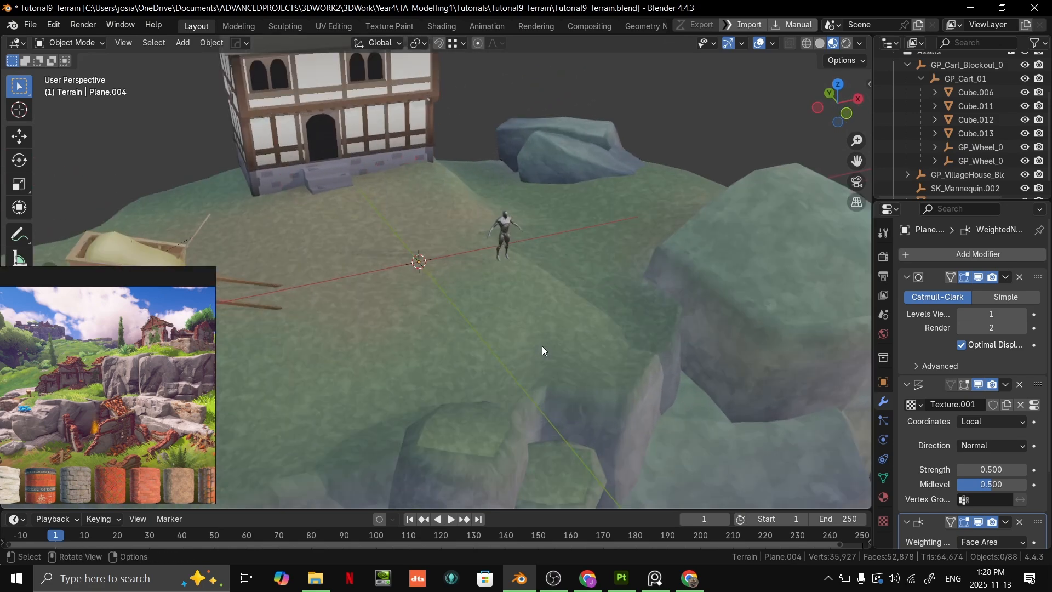
{"action": "scroll", "coordinate": [172, 372], "scroll_direction": "up", "scroll_amount": 2}
{"action": "scroll", "coordinate": [169, 365], "scroll_direction": "up", "scroll_amount": 5}
{"action": "scroll", "coordinate": [131, 359], "scroll_direction": "down", "scroll_amount": 2}
{"action": "middle_click_drag", "start_coordinate": [130, 359], "coordinate": [197, 378]}
{"action": "scroll", "coordinate": [145, 363], "scroll_direction": "down", "scroll_amount": 5}
{"action": "mouse_move", "coordinate": [104, 368]}
{"action": "middle_mouse_down"}
{"action": "mouse_move", "coordinate": [215, 378]}
{"action": "mouse_move", "coordinate": [123, 375]}
{"action": "middle_mouse_up"}
{"action": "scroll", "coordinate": [441, 340], "scroll_direction": "down", "scroll_amount": 8}
{"action": "middle_click_drag", "start_coordinate": [435, 322], "coordinate": [463, 355]}
{"action": "middle_click_drag", "start_coordinate": [658, 306], "coordinate": [206, 321]}
{"action": "middle_click_drag", "start_coordinate": [538, 278], "coordinate": [661, 258]}
- Save the terrain file and set the viewport's Clip Start to 0.1 m
{"action": "key", "text": "ctrl+s"}
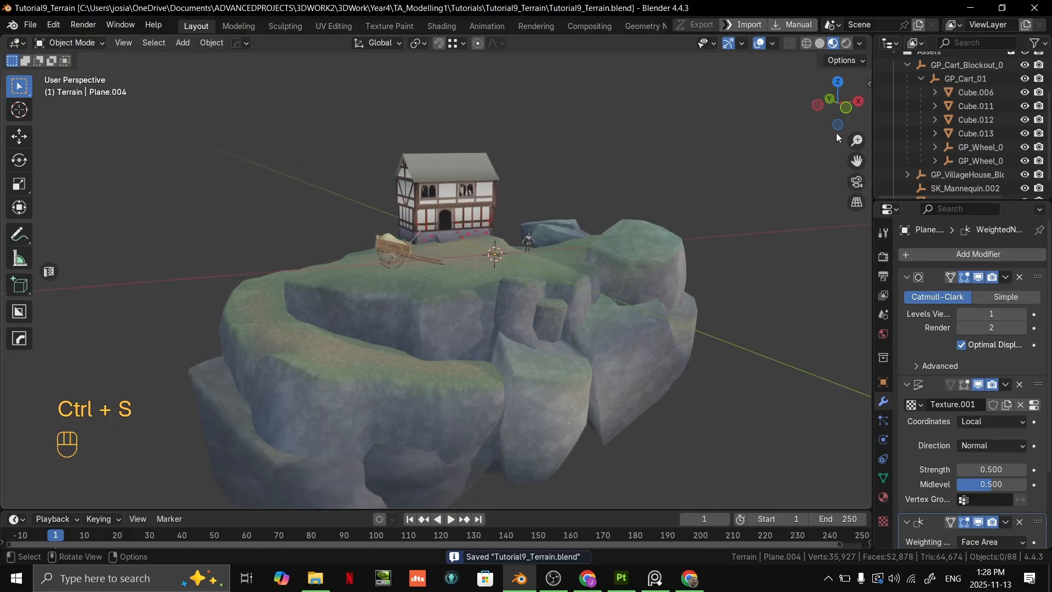
{"action": "left_click", "coordinate": [869, 83]}
{"action": "left_click", "coordinate": [865, 117]}
{"action": "left_click", "coordinate": [865, 147]}
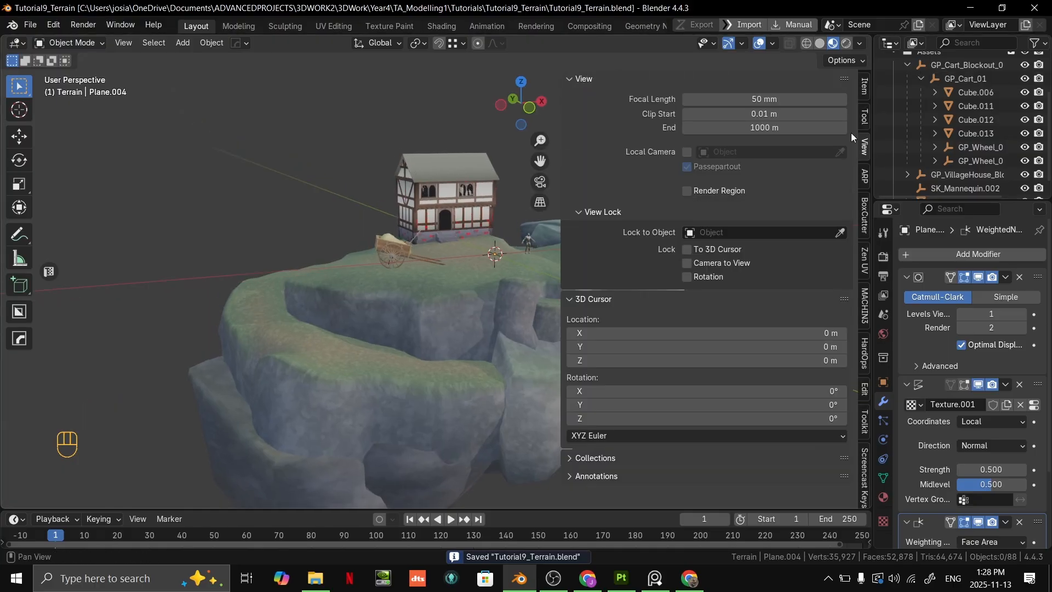
{"action": "left_click", "coordinate": [774, 114]}
{"action": "type", "text": "0.1"}
{"action": "key", "text": "Return"}
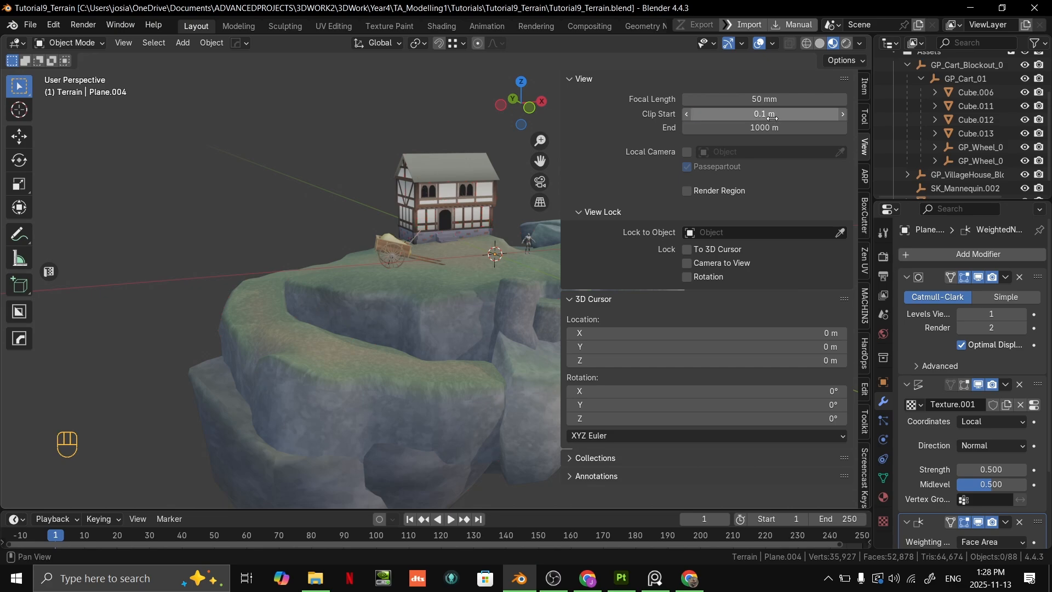
{"action": "scroll", "coordinate": [509, 213], "scroll_direction": "down", "scroll_amount": 1}
{"action": "key", "text": "n"}
- Turn off the viewport overlays and hide the mannequin standing beside the house
{"action": "mouse_move", "coordinate": [510, 214]}
{"action": "middle_mouse_down"}
{"action": "mouse_move", "coordinate": [482, 241]}
{"action": "mouse_move", "coordinate": [514, 221]}
{"action": "middle_mouse_up"}
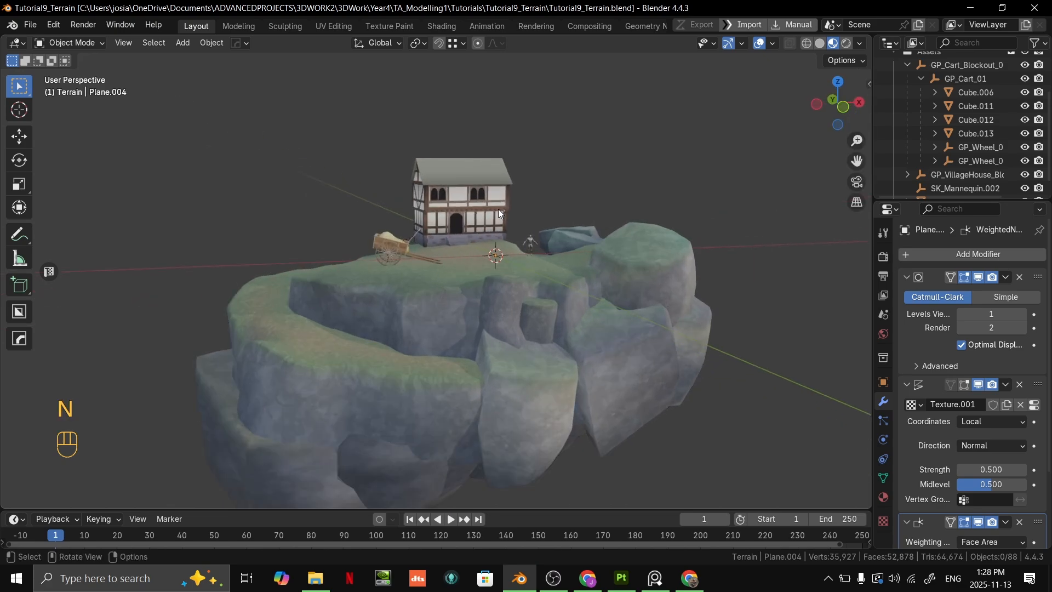
{"action": "scroll", "coordinate": [514, 220], "scroll_direction": "up", "scroll_amount": 1}
{"action": "mouse_move", "coordinate": [643, 189]}
{"action": "middle_mouse_down"}
{"action": "mouse_move", "coordinate": [616, 207]}
{"action": "mouse_move", "coordinate": [551, 212]}
{"action": "mouse_move", "coordinate": [666, 218]}
{"action": "mouse_move", "coordinate": [678, 179]}
{"action": "mouse_move", "coordinate": [673, 200]}
{"action": "mouse_move", "coordinate": [693, 193]}
{"action": "mouse_move", "coordinate": [658, 203]}
{"action": "middle_mouse_up"}
{"action": "scroll", "coordinate": [665, 214], "scroll_direction": "up", "scroll_amount": 1}
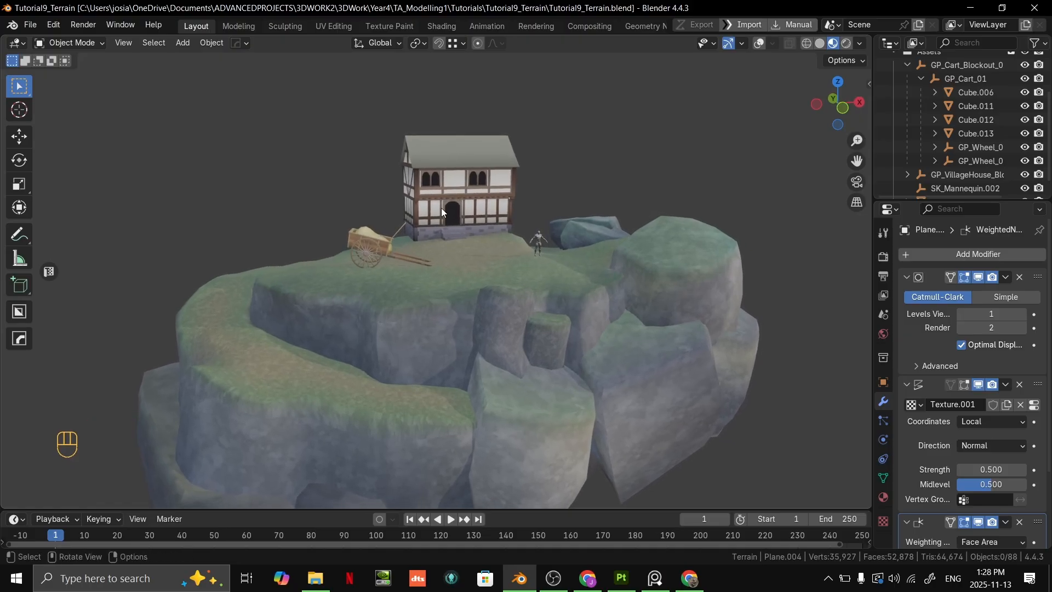
{"action": "left_click", "coordinate": [542, 236]}
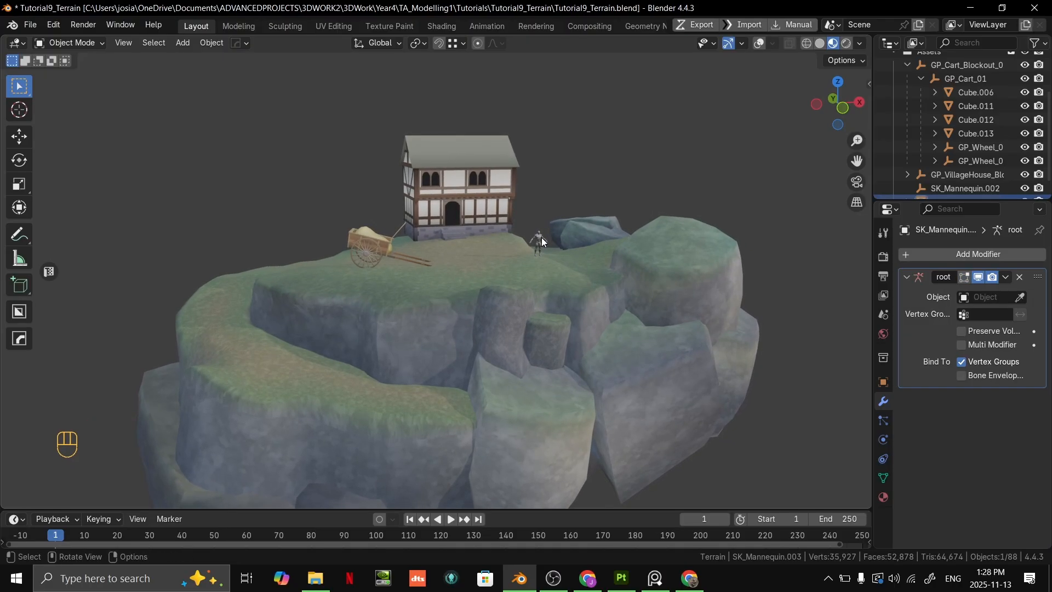
{"action": "key", "text": "h"}
{"action": "middle_click_drag", "start_coordinate": [733, 176], "coordinate": [733, 172]}
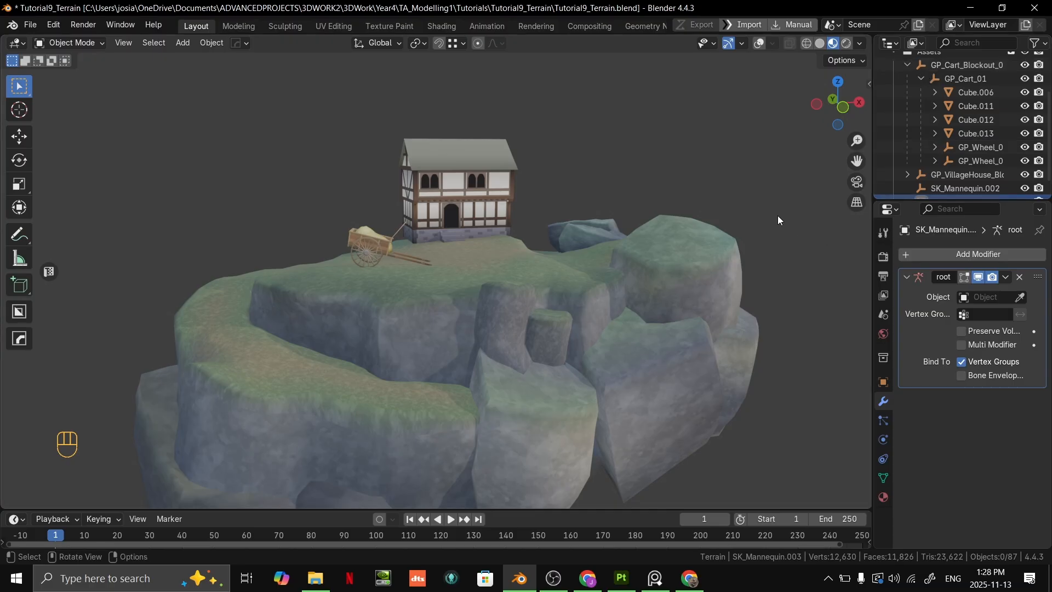
- Turn off the Screencast Keys display in the viewport
{"action": "key", "text": "n"}
{"action": "left_click", "coordinate": [864, 462]}
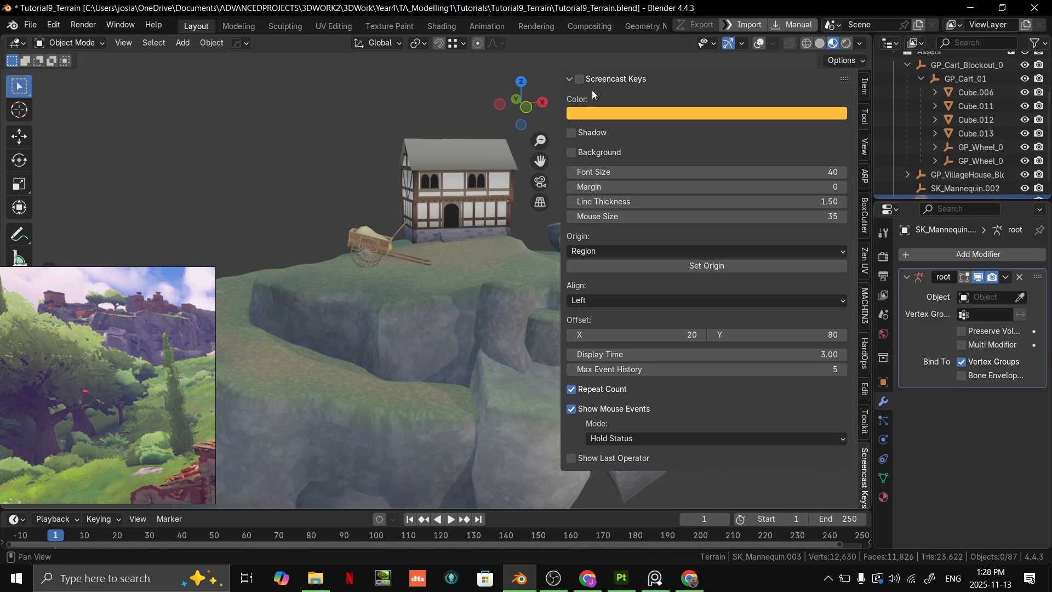
{"action": "middle_click_drag", "start_coordinate": [478, 129], "coordinate": [472, 139]}
{"action": "key", "text": "n"}
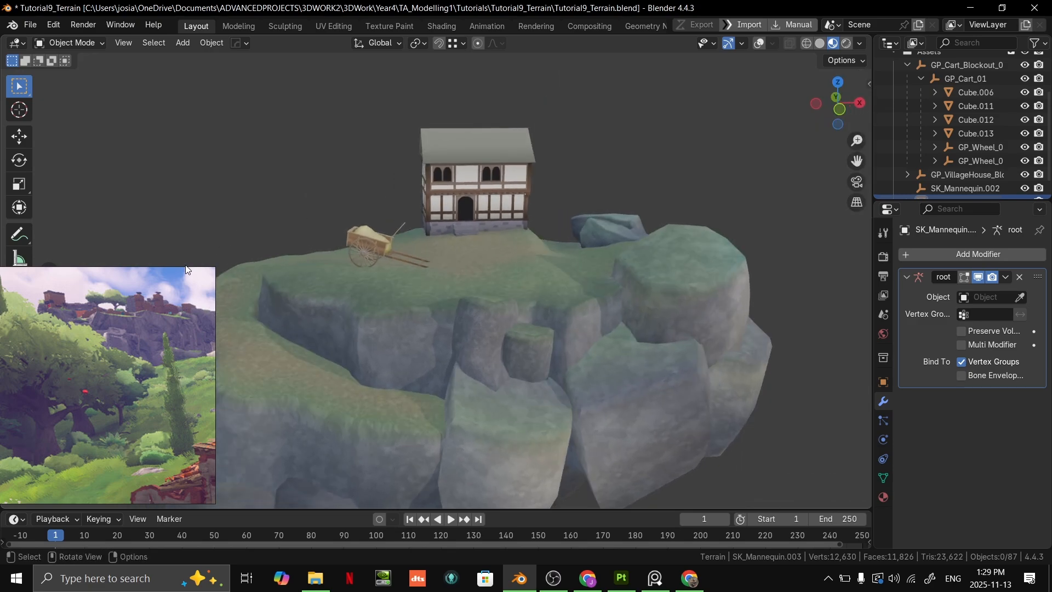
- Put the reference window away, save the file, and capture a rectangular screenshot of the framed terrain scene
{"action": "left_click", "coordinate": [168, 279]}
{"action": "key", "text": "ctrl+s"}
{"action": "middle_click_drag", "start_coordinate": [474, 212], "coordinate": [544, 193]}
{"action": "key", "text": "shift+super+s"}
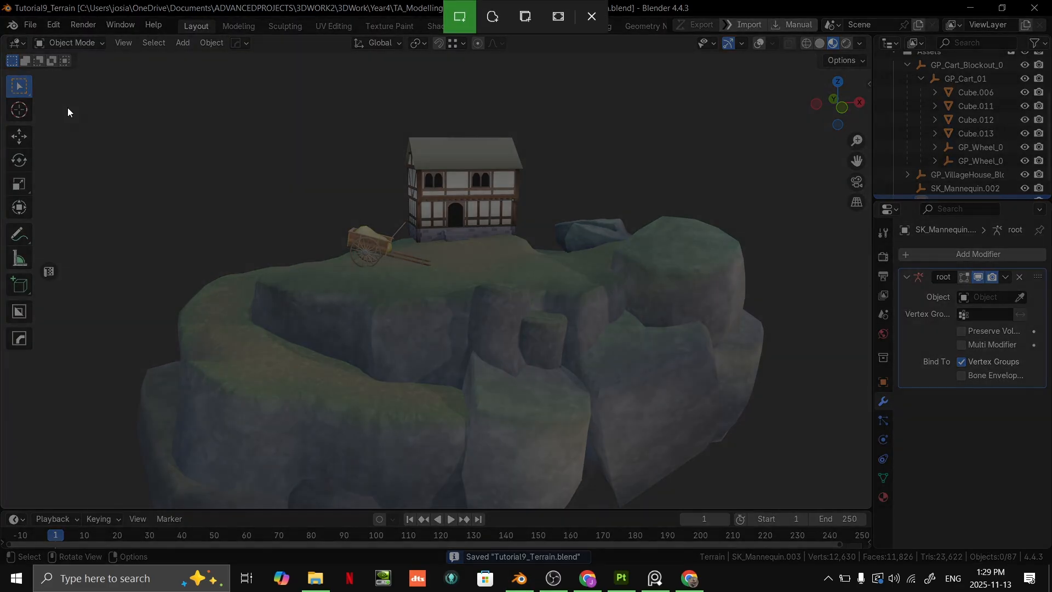
{"action": "left_click_drag", "start_coordinate": [74, 83], "coordinate": [804, 498]}
- Switch to the Tutorial 9 Fall 2025 - Terrain slides to view the example terrains, and switch back to Blender
{"action": "key", "text": "alt+Tab"}
{"action": "key", "text": "alt+Tab"}
{"action": "key", "text": "alt+Tab"}
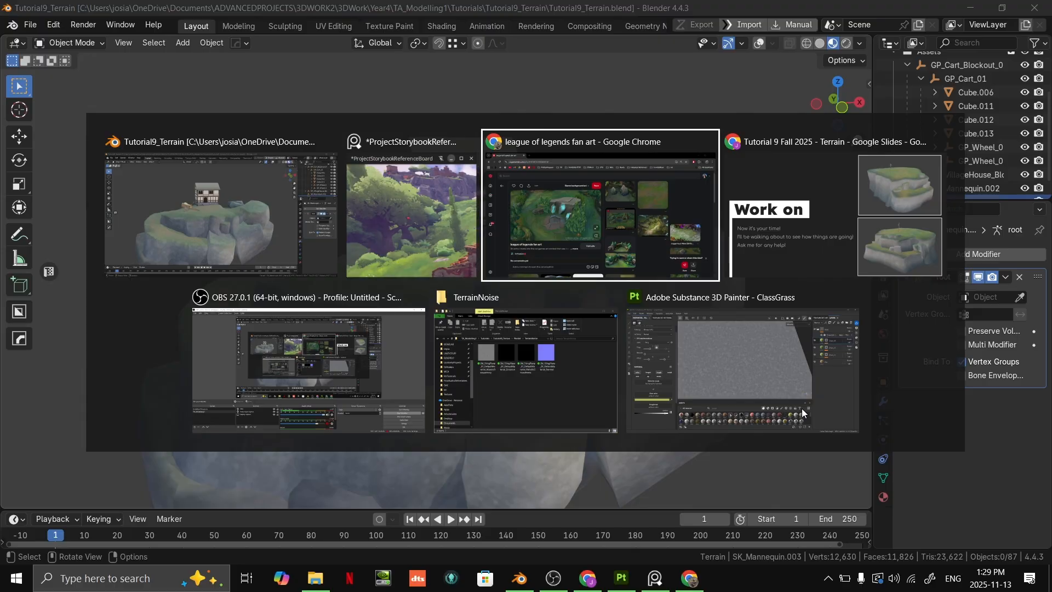
{"action": "key", "text": "Right"}
{"action": "key", "text": "Left"}
{"action": "key", "text": "alt+Tab"}
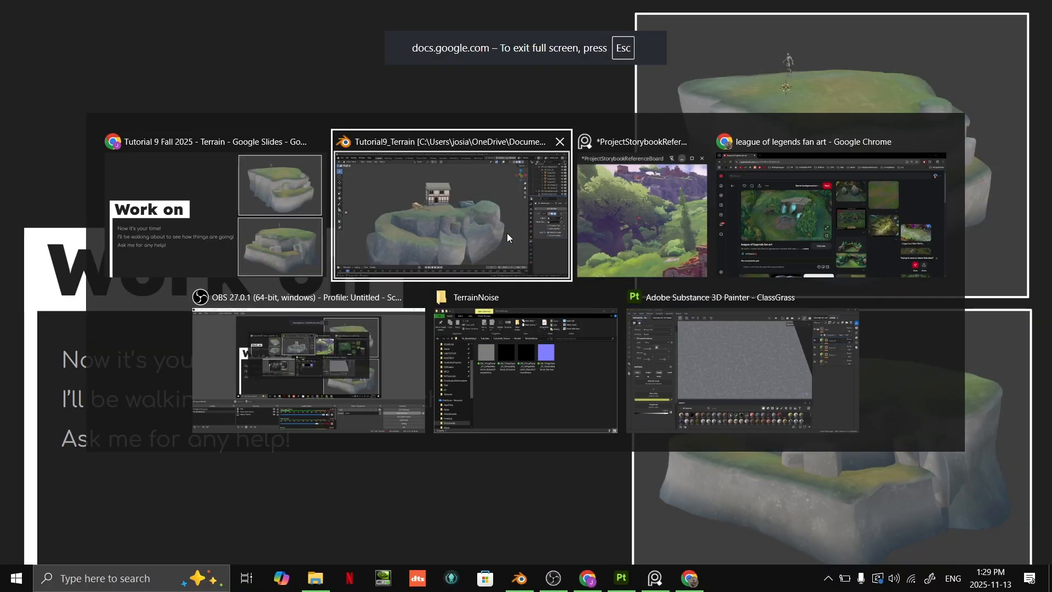
- Show the Terrain slides, switch to the ProjectStorybookReferenceBoard window, maximize it, and paste the captured terrain screenshot onto the board
{"action": "left_click", "coordinate": [230, 237]}
{"action": "key", "text": "alt+Tab"}
{"action": "left_click", "coordinate": [652, 189]}
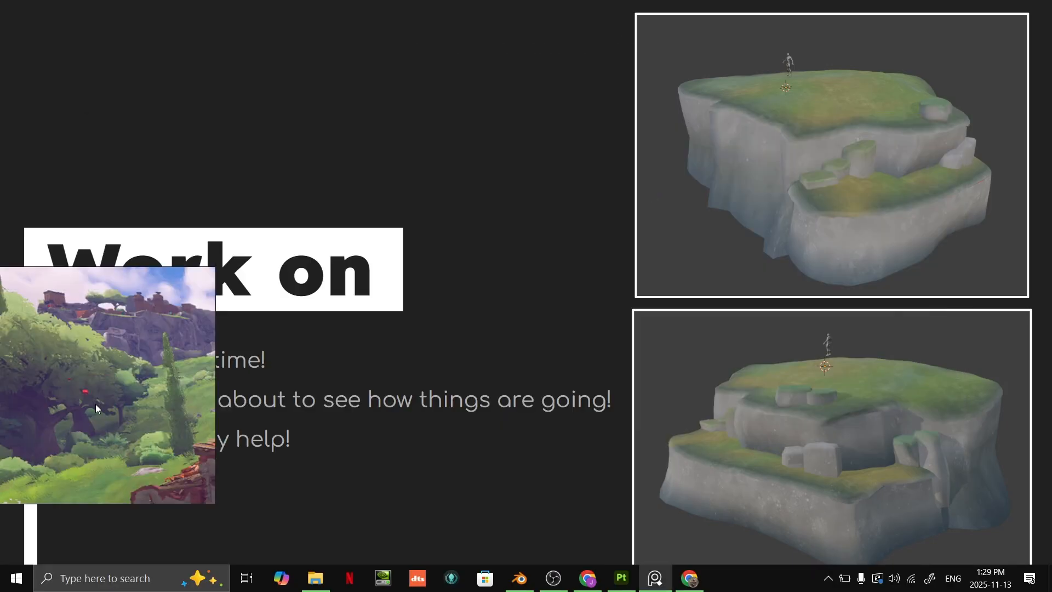
{"action": "key", "text": "ctrl+f"}
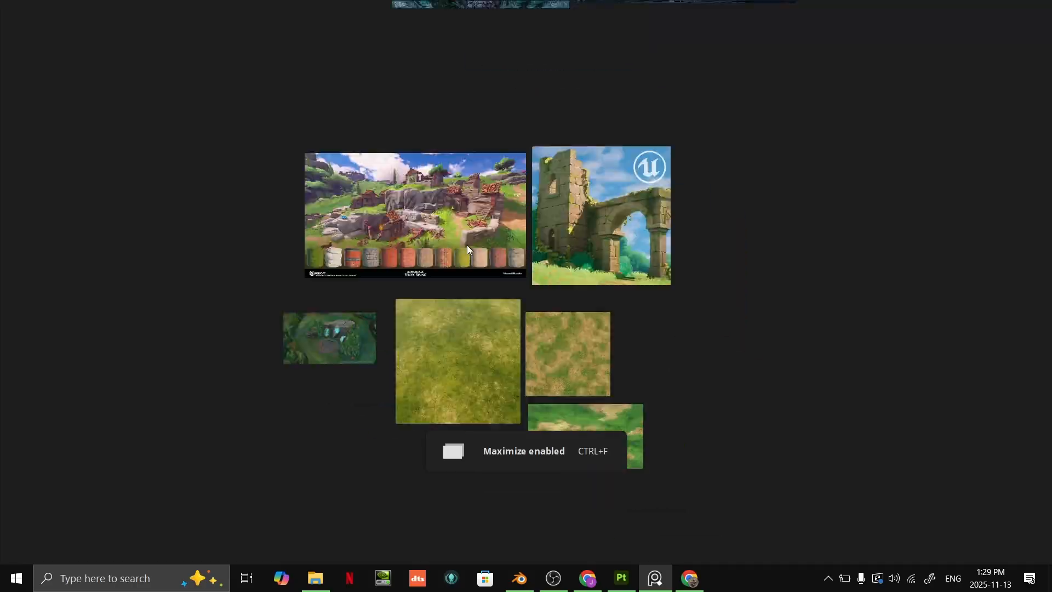
{"action": "key", "text": "ctrl+v"}
- Place the pasted terrain screenshot in empty space on the reference board, frame it closely, and restore the window from maximized
{"action": "left_click_drag", "start_coordinate": [695, 295], "coordinate": [732, 334]}
{"action": "left_click", "coordinate": [766, 294]}
{"action": "scroll", "coordinate": [766, 294], "scroll_direction": "up", "scroll_amount": 4}
{"action": "middle_click_drag", "start_coordinate": [766, 294], "coordinate": [711, 212]}
{"action": "scroll", "coordinate": [699, 250], "scroll_direction": "up", "scroll_amount": 8}
{"action": "middle_click_drag", "start_coordinate": [699, 249], "coordinate": [732, 89]}
{"action": "key", "text": "ctrl+f"}
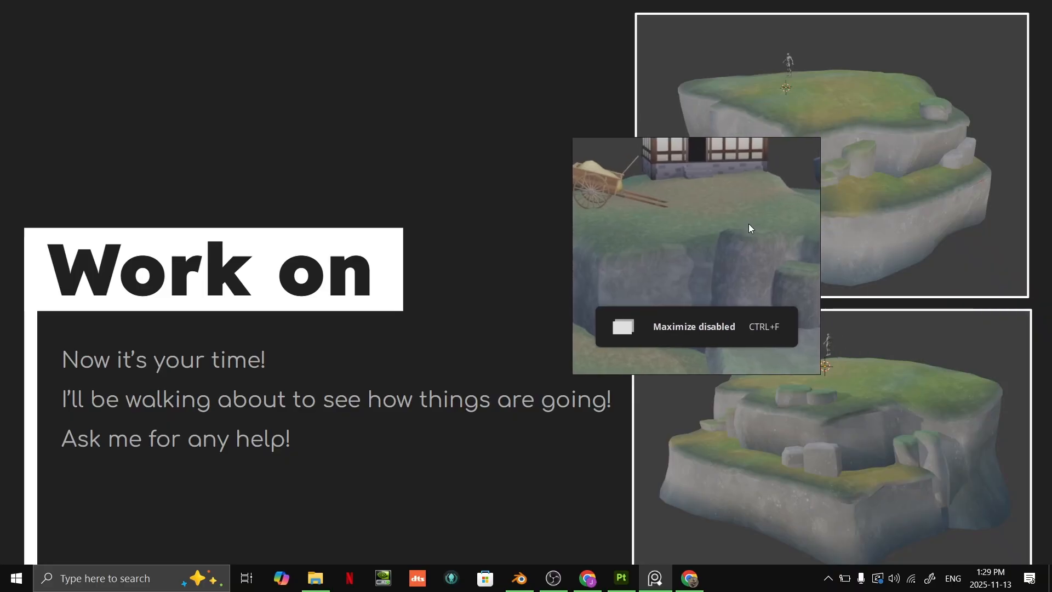
- Enlarge the reference board window over the slide's upper example terrain and frame the whole terrain screenshot inside it
{"action": "right_click_drag", "start_coordinate": [747, 222], "coordinate": [899, 298]}
{"action": "left_click_drag", "start_coordinate": [723, 213], "coordinate": [448, 81]}
{"action": "scroll", "coordinate": [662, 240], "scroll_direction": "down", "scroll_amount": 3}
{"action": "middle_click_drag", "start_coordinate": [662, 240], "coordinate": [619, 236]}
{"action": "right_click_drag", "start_coordinate": [711, 262], "coordinate": [804, 145]}
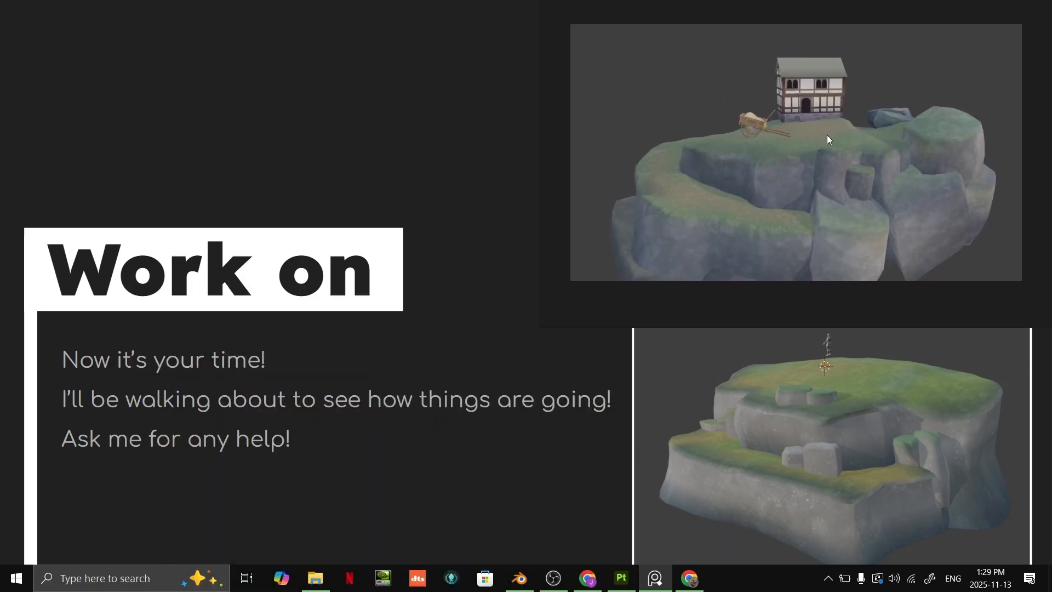
{"action": "right_click_drag", "start_coordinate": [774, 97], "coordinate": [735, 137]}
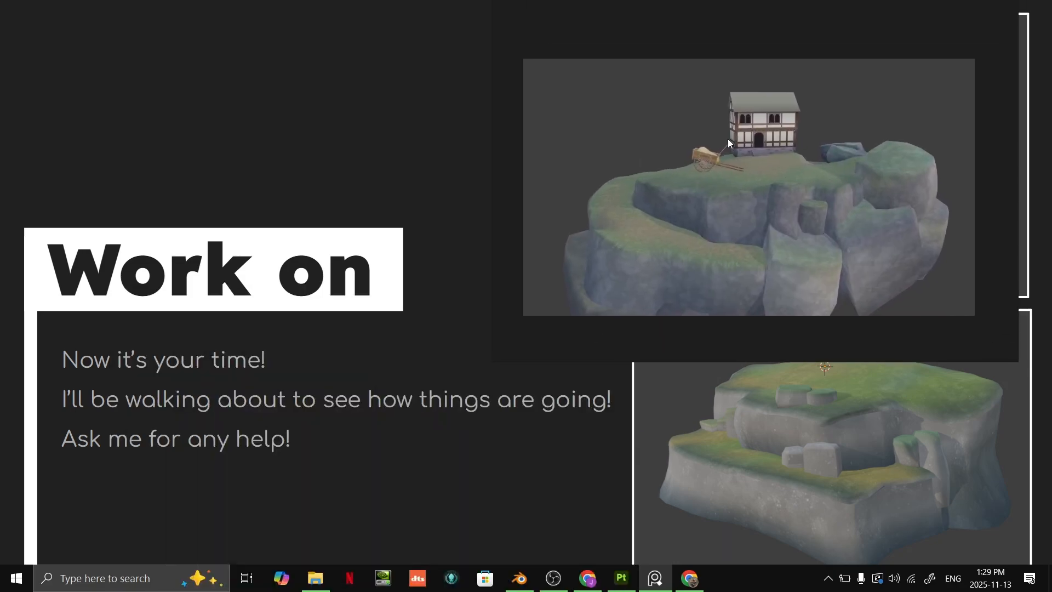
- Shrink the reference board window to clear the slide's lower example terrain and fit the terrain screenshot so it fills the window
{"action": "left_click_drag", "start_coordinate": [493, 362], "coordinate": [550, 317]}
{"action": "middle_click_drag", "start_coordinate": [750, 187], "coordinate": [790, 163]}
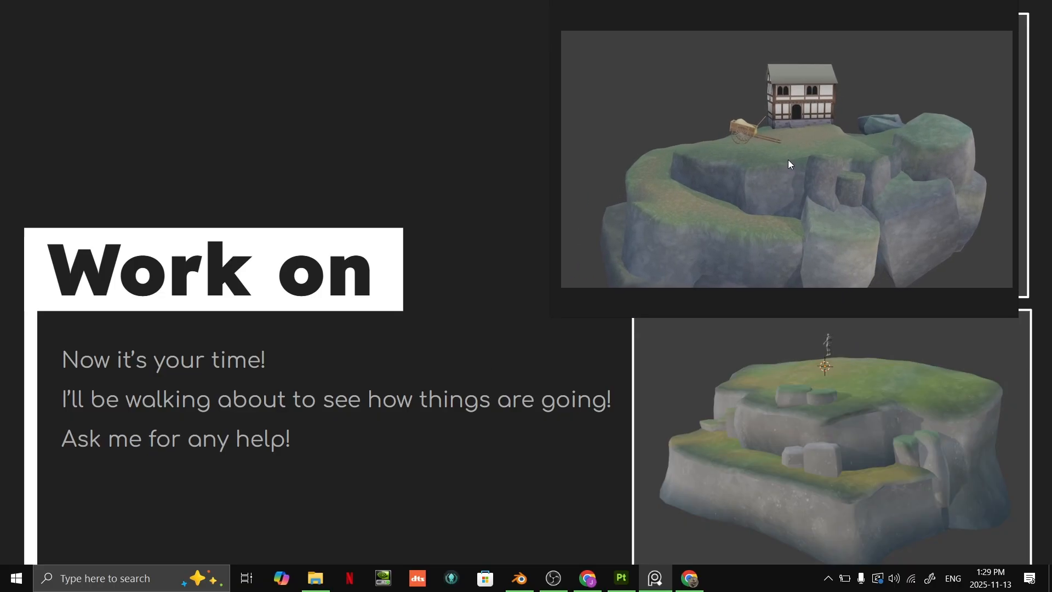
{"action": "left_click_drag", "start_coordinate": [551, 311], "coordinate": [555, 289]}
{"action": "middle_click_drag", "start_coordinate": [702, 216], "coordinate": [704, 264]}
{"action": "middle_click_drag", "start_coordinate": [748, 193], "coordinate": [757, 113]}
{"action": "scroll", "coordinate": [757, 113], "scroll_direction": "up", "scroll_amount": 1}
{"action": "right_click_drag", "start_coordinate": [790, 115], "coordinate": [809, 127]}
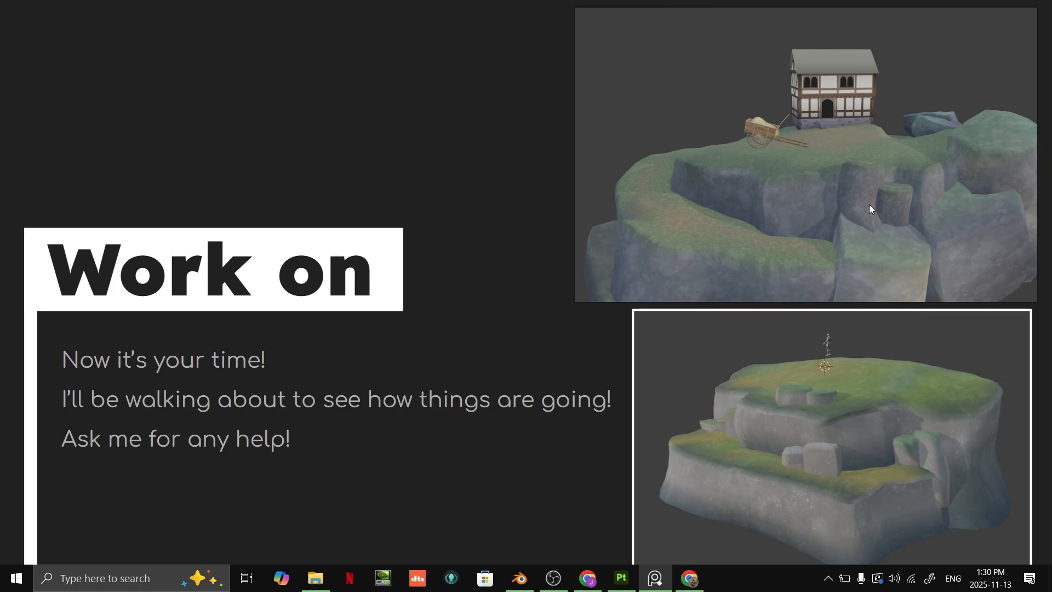
- Switch to the OBS window
{"action": "key", "text": "alt+Tab"}
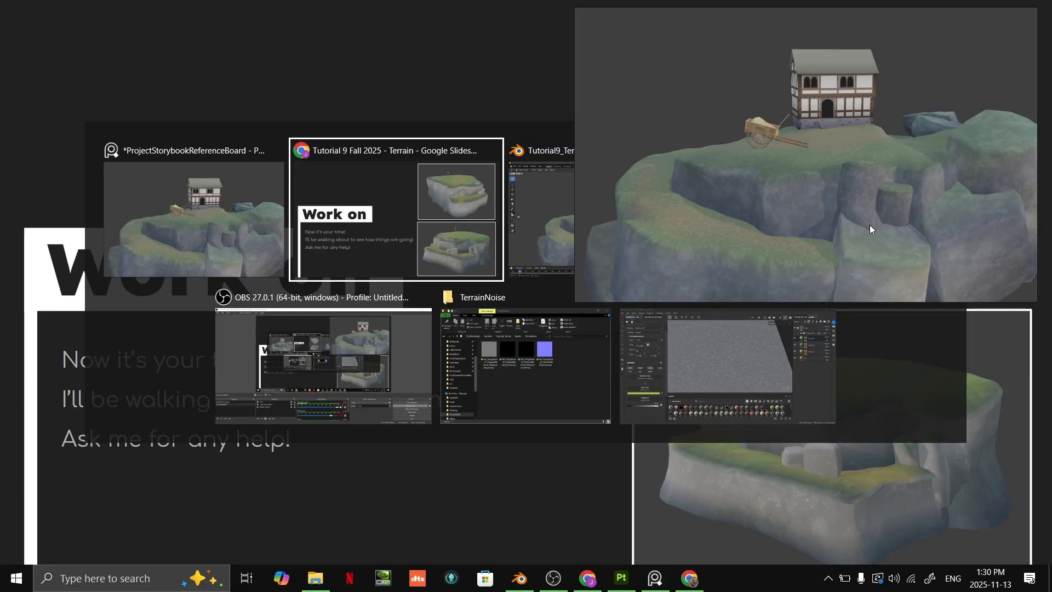
{"action": "key", "text": "alt+Tab"}
{"action": "key", "text": "alt+Tab"}
{"action": "key", "text": "alt+Tab"}
{"action": "key", "text": "alt+Tab"}
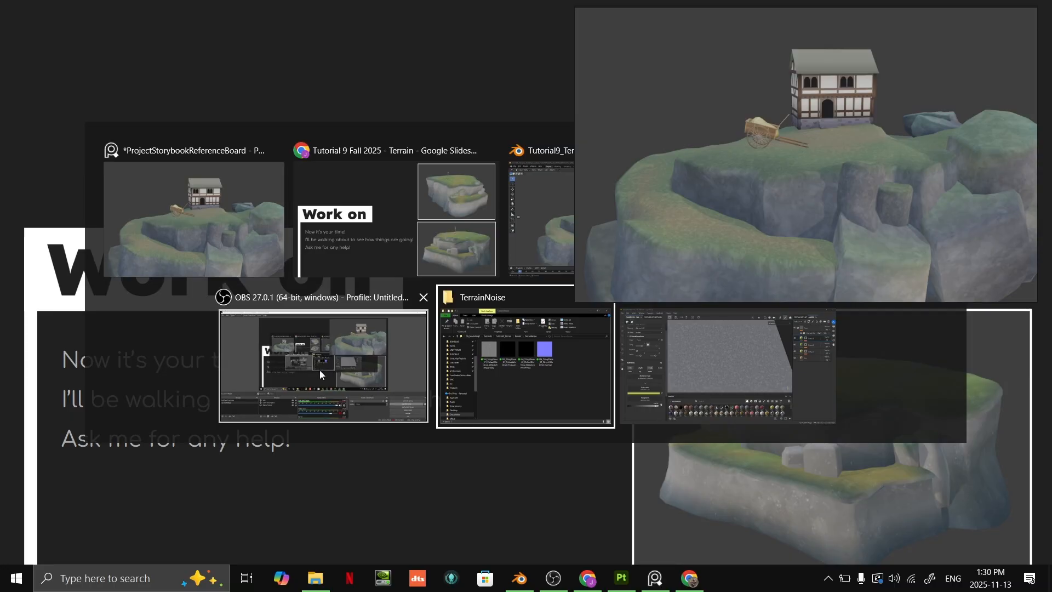
{"action": "left_click", "coordinate": [322, 369]}
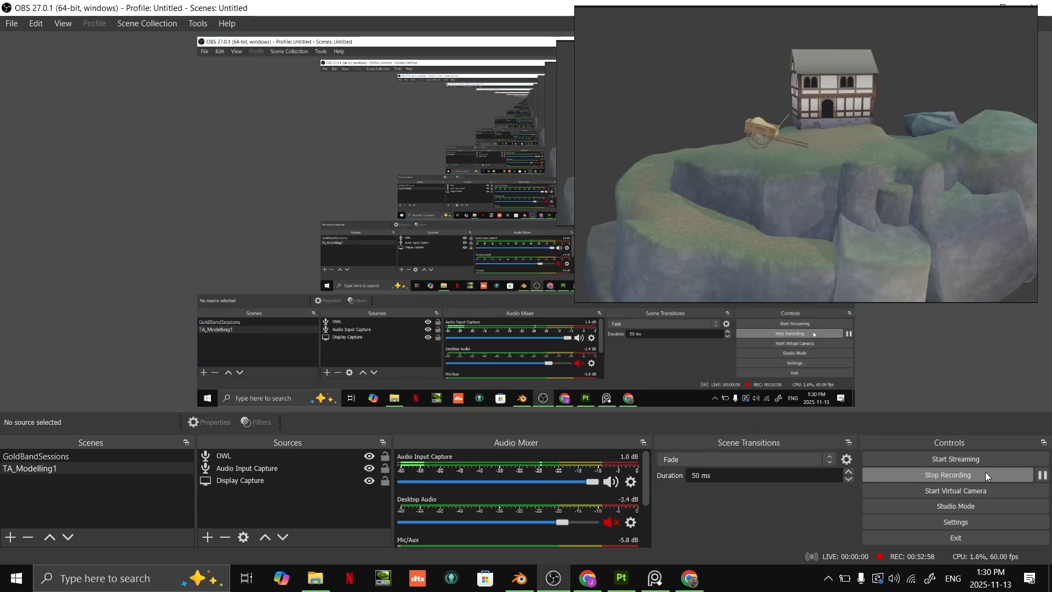